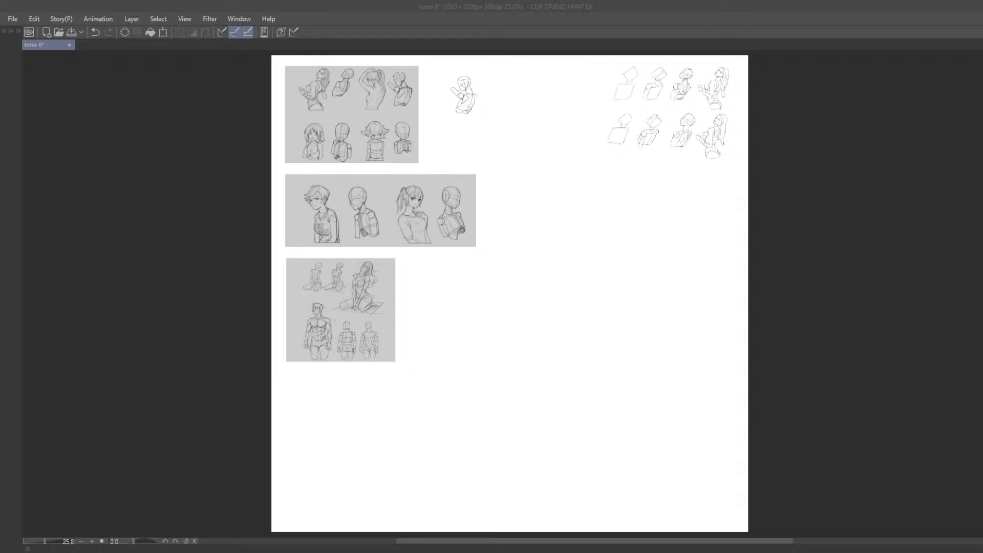
Make Layer 11, which holds the dark lines of the copied torso mannequin, the active layer.
left_click(238, 208)
left_click(444, 286)
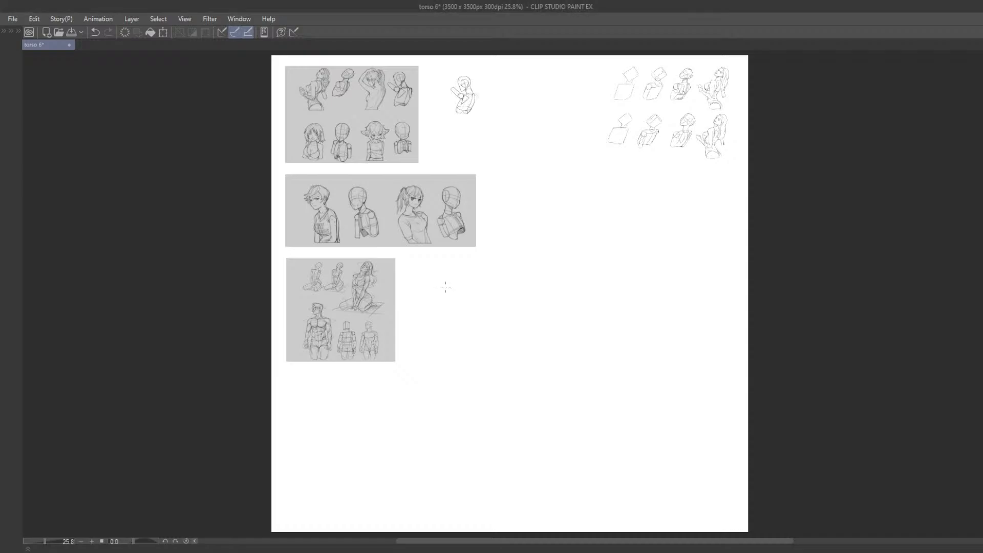
left_click_drag(479, 212, 514, 334)
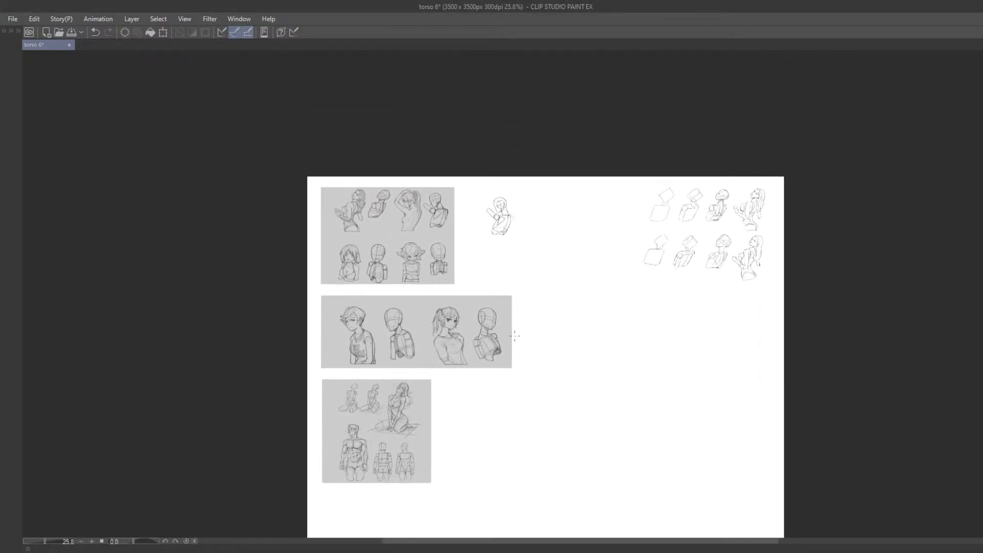
key("ctrl+alt+0")
left_click_drag(463, 145, 440, 299)
left_click_drag(467, 254, 544, 316)
left_click_drag(575, 272, 548, 315)
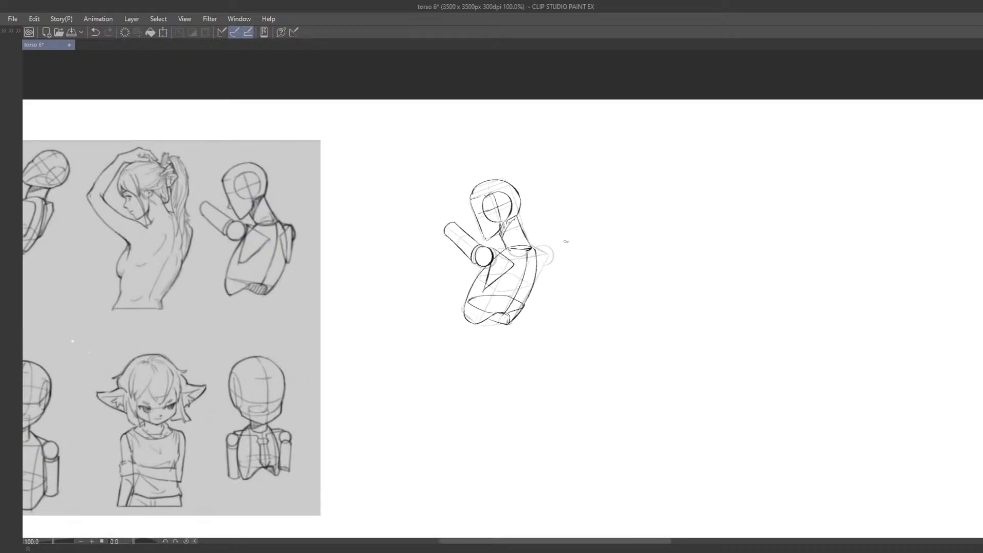
key("Tab")
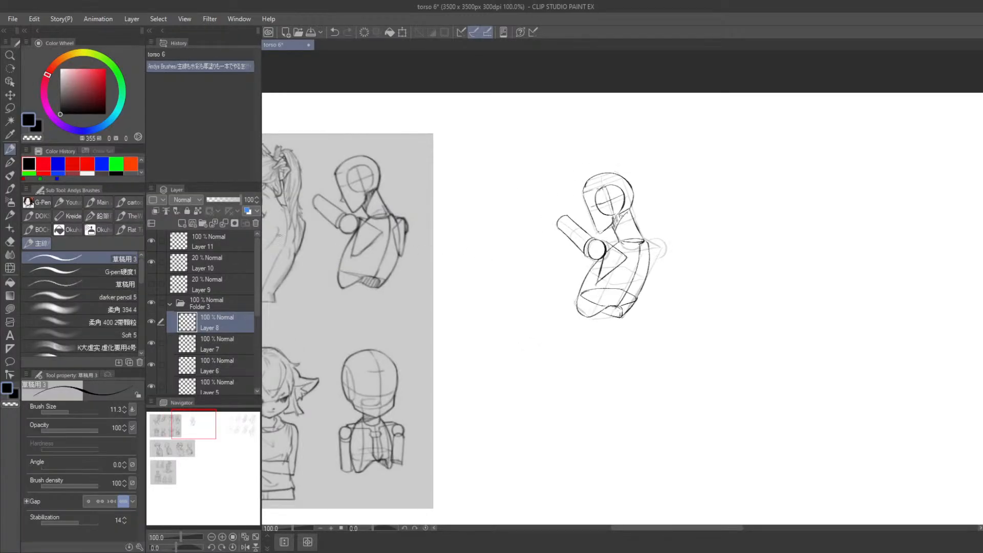
key("o")
left_click(350, 299)
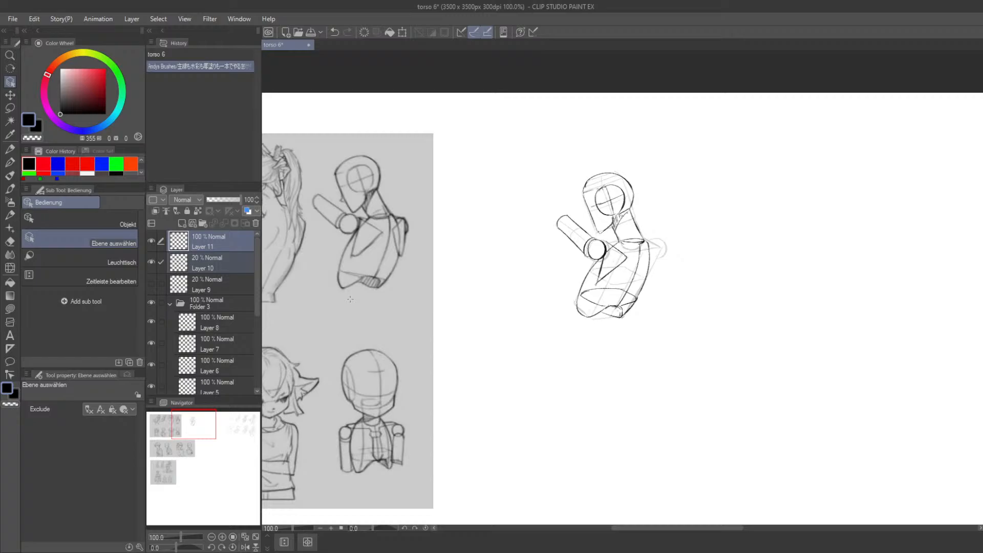
left_click(186, 249)
left_click(151, 240)
left_click(151, 240)
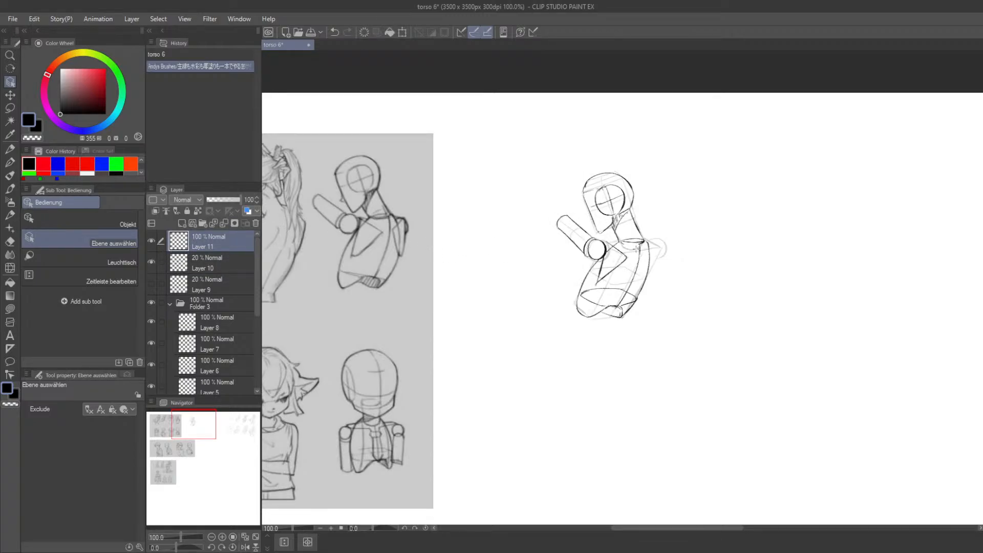
key("Tab")
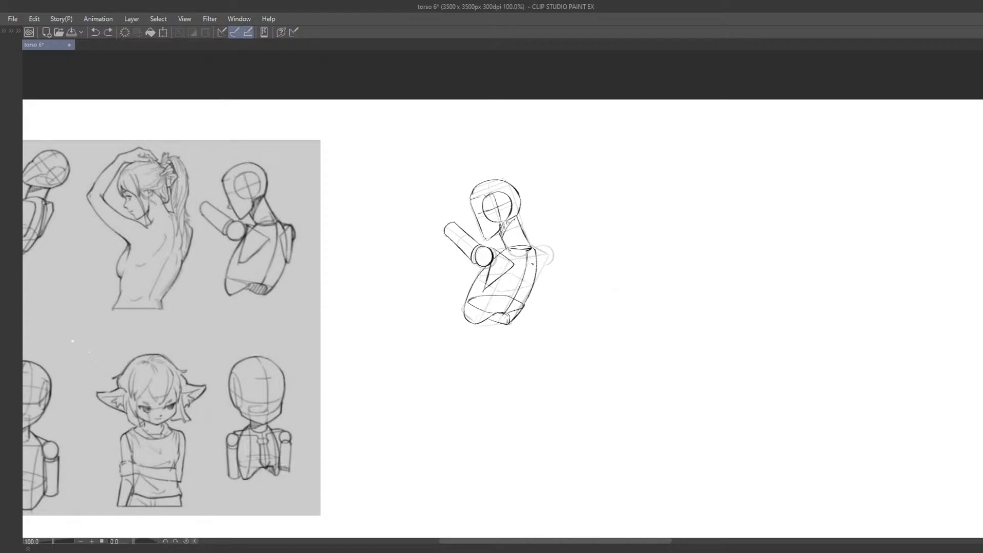
Rework the curved back line of the mannequin's torso from the neck base to the waist, erasing part of the old line.
mouse_move(533, 258)
left_mouse_down()
mouse_move(535, 282)
mouse_move(546, 255)
mouse_move(543, 270)
mouse_move(586, 249)
left_mouse_up()
key("ctrl+z")
key("ctrl+z")
key("ctrl+z")
key("e")
mouse_move(532, 285)
left_mouse_down()
mouse_move(536, 255)
mouse_move(527, 300)
left_mouse_up()
left_click_drag(541, 259, 517, 317)
key("ctrl+z")
left_click_drag(533, 250, 519, 315)
key("ctrl+z")
left_click_drag(539, 250, 518, 314)
key("ctrl+z")
mouse_move(537, 248)
left_mouse_down()
mouse_move(538, 273)
mouse_move(514, 304)
left_mouse_up()
key("ctrl+z")
left_click_drag(539, 250, 519, 311)
key("ctrl+z")
left_click_drag(536, 249, 512, 311)
key("ctrl+z")
left_click_drag(537, 250, 521, 311)
key("ctrl+z")
Sketch the narrow shoulder-blade shape running down from the far shoulder of the mannequin's torso.
mouse_move(533, 249)
left_mouse_down()
mouse_move(545, 253)
mouse_move(536, 258)
mouse_move(547, 249)
mouse_move(549, 262)
mouse_move(537, 292)
left_mouse_up()
key("ctrl+z")
key("ctrl+z")
key("ctrl+z")
key("ctrl+z")
key("ctrl+z")
key("ctrl+z")
key("ctrl+z")
key("ctrl+z")
key("ctrl+z")
key("ctrl+z")
key("ctrl+z")
left_click_drag(550, 249, 537, 291)
key("ctrl+z")
left_click_drag(550, 250, 536, 285)
key("ctrl+z")
key("ctrl+z")
mouse_move(538, 251)
left_mouse_down()
mouse_move(549, 249)
mouse_move(556, 283)
mouse_move(548, 272)
left_mouse_up()
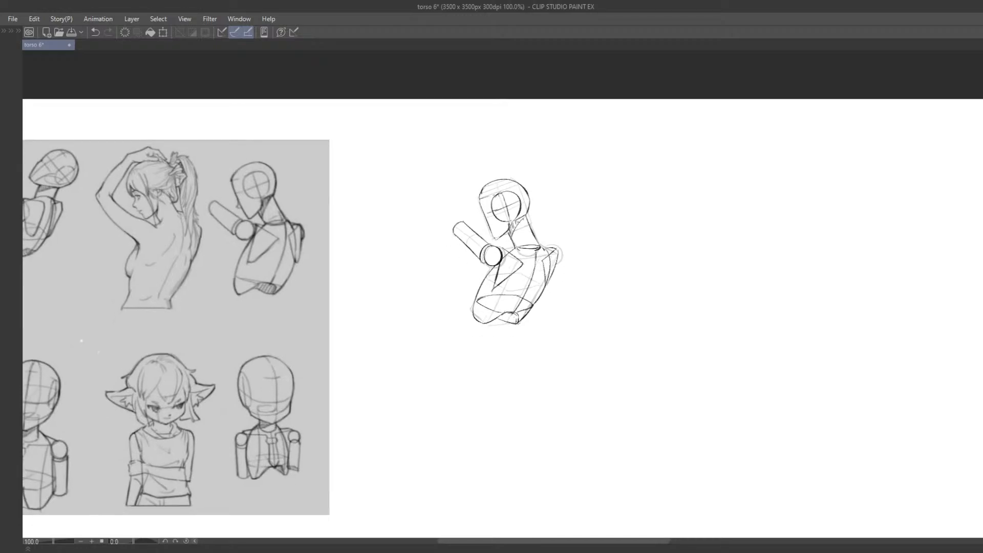
Lasso the mannequin line drawing and move it over the matching mannequin in the reference image.
key("m")
mouse_move(500, 158)
left_mouse_down()
mouse_move(620, 306)
mouse_move(622, 152)
left_mouse_up()
key("k")
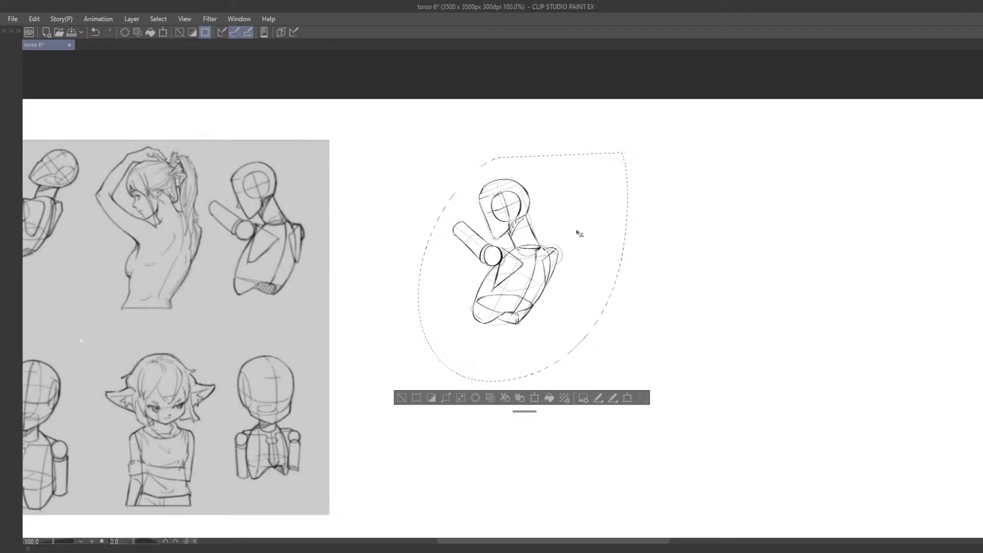
mouse_move(578, 290)
left_mouse_down()
mouse_move(393, 305)
mouse_move(336, 294)
left_mouse_up()
left_click_drag(389, 292, 477, 318)
left_click_drag(477, 318, 475, 296)
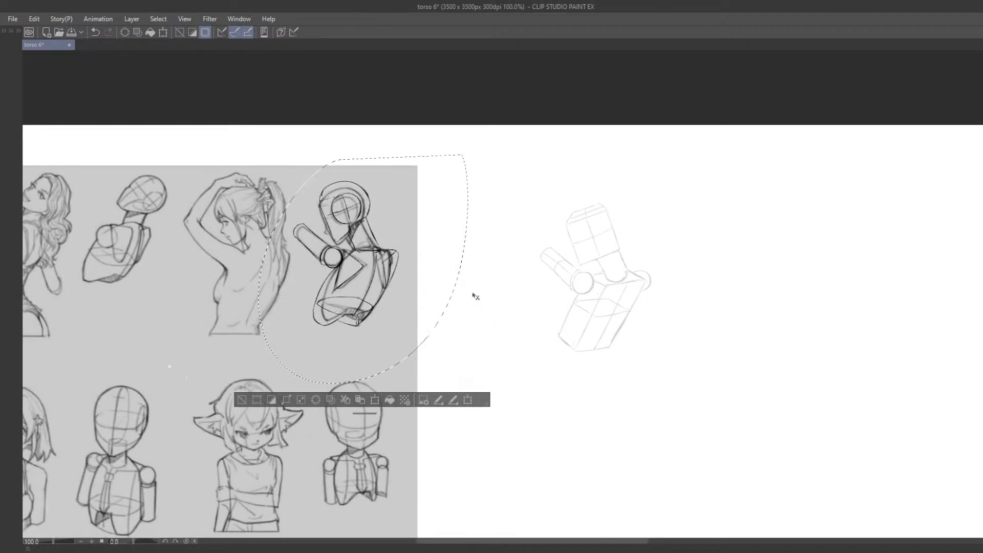
Scale and position the selected mannequin to compare it with the reference, then restore its original placement and deselect.
key("ctrl+t")
left_click_drag(467, 154, 455, 168)
mouse_move(430, 214)
left_mouse_down()
mouse_move(491, 189)
mouse_move(430, 230)
mouse_move(432, 239)
left_mouse_up()
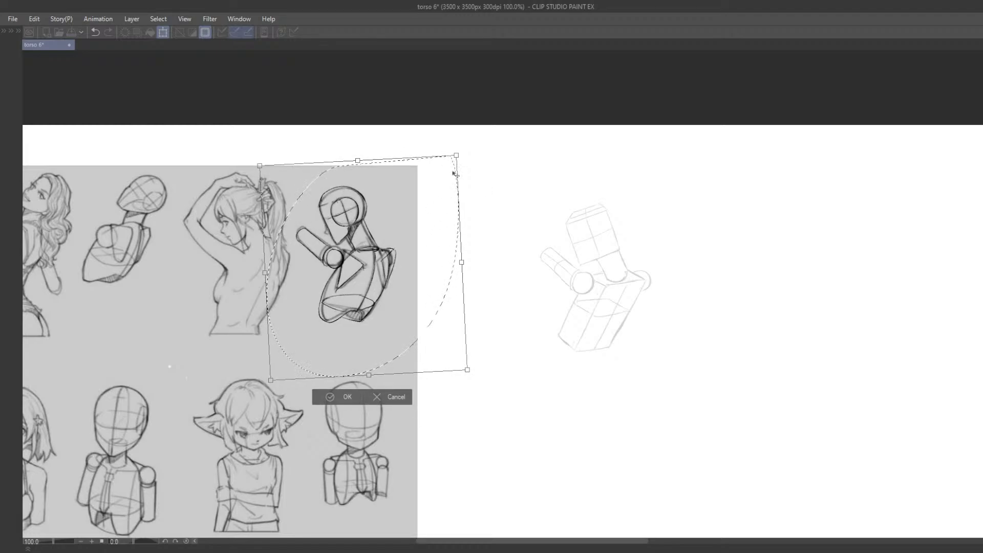
left_click_drag(456, 154, 450, 162)
left_click_drag(427, 196, 429, 194)
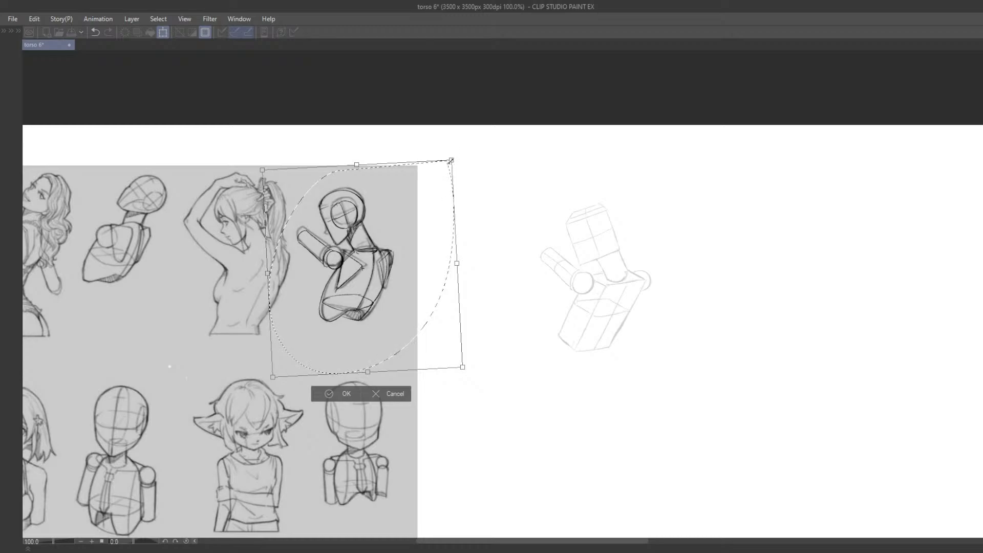
left_click_drag(450, 162, 452, 159)
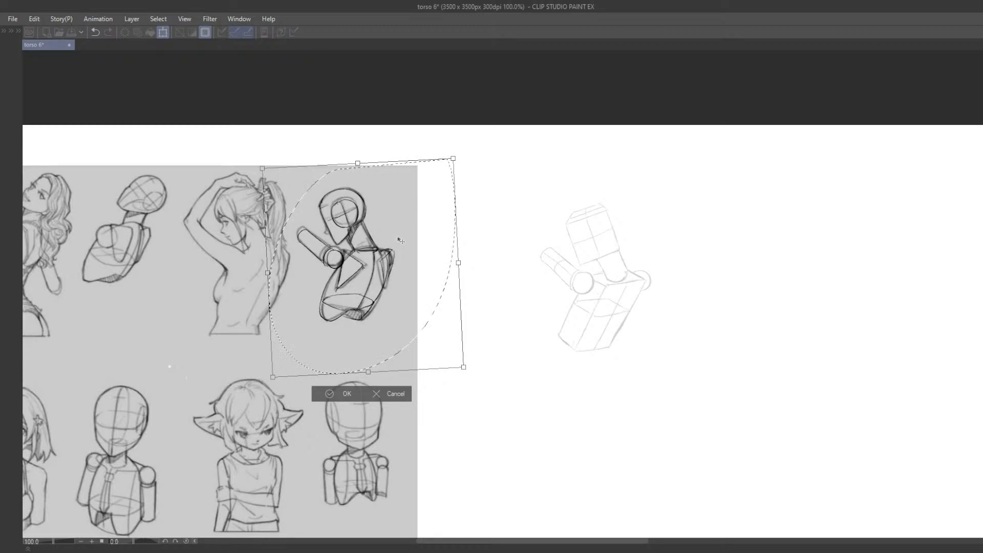
left_click_drag(398, 238, 396, 239)
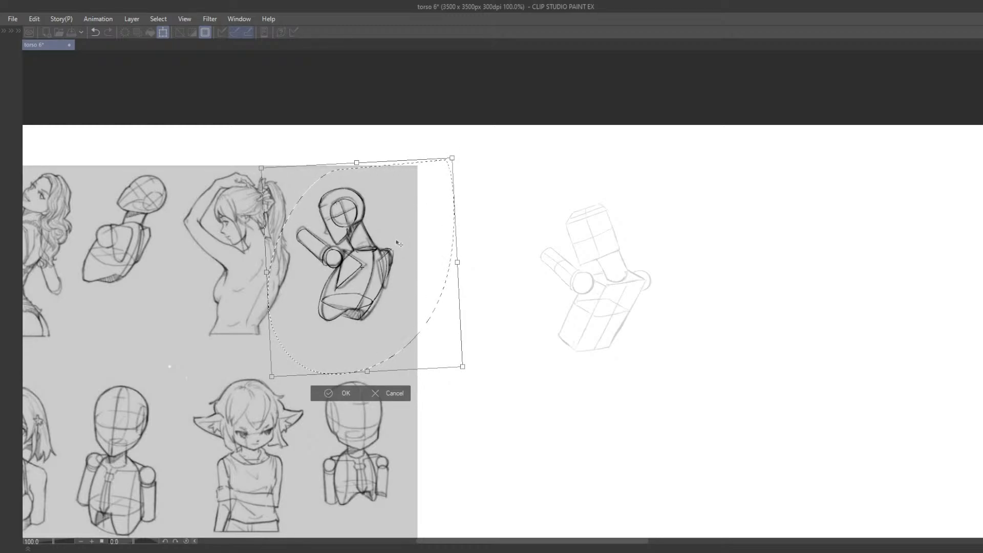
left_click(328, 392)
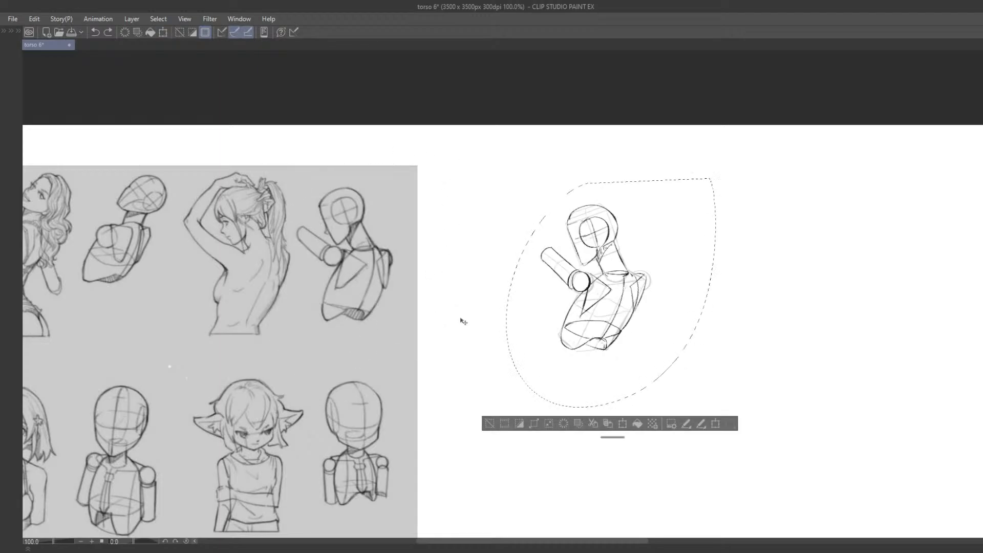
left_click(489, 423)
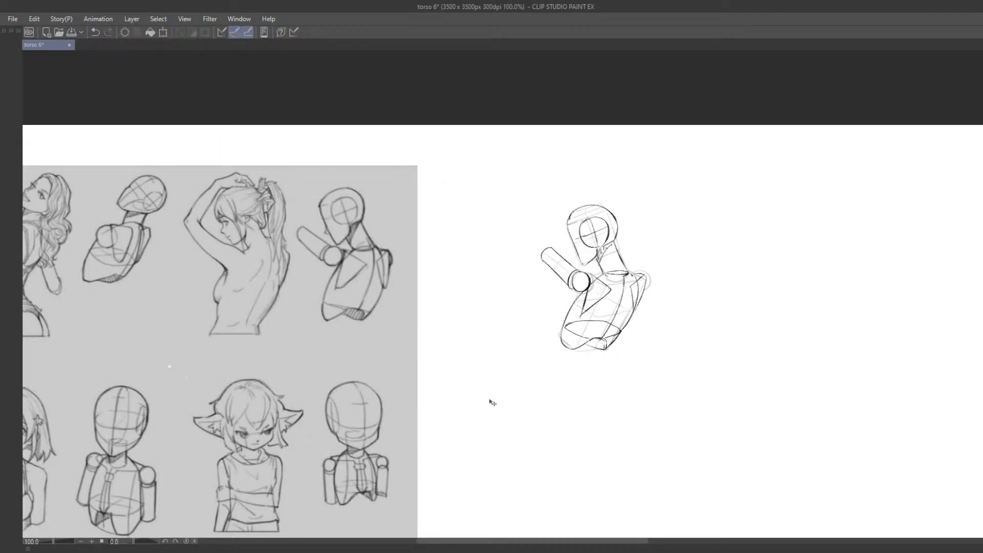
Set the opacity of Layer 11 to 20%.
key("Tab")
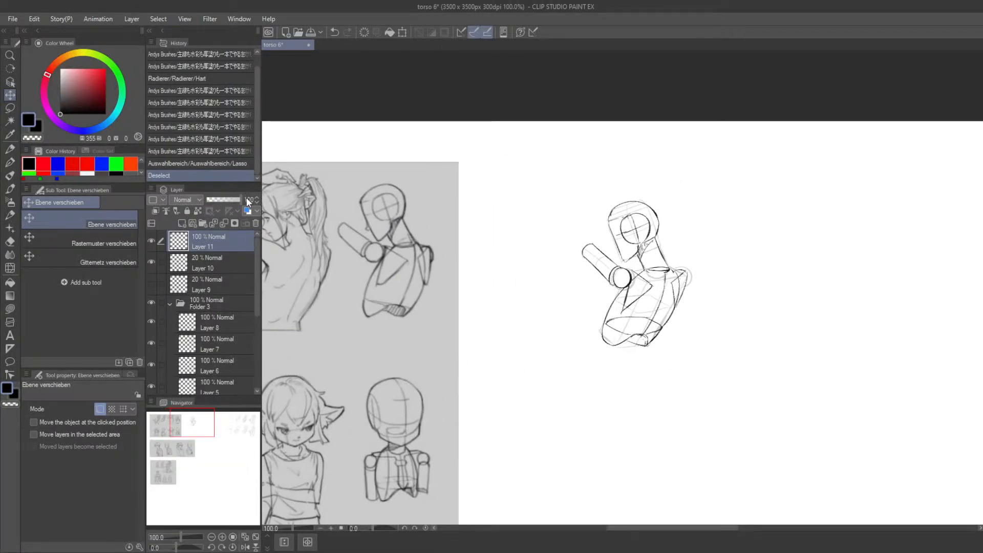
left_click(245, 198)
type("20")
key("Return")
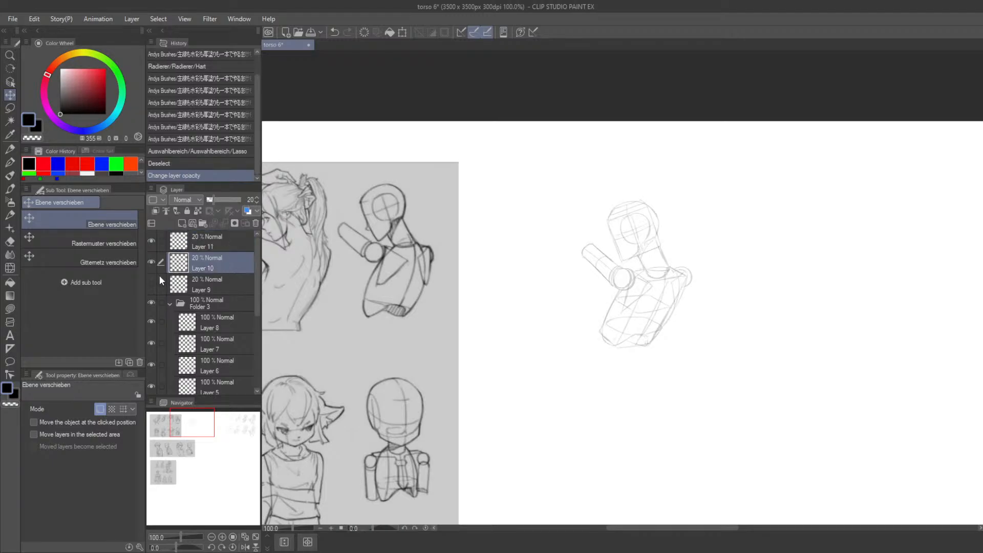
Hide Layer 10 and add a new raster layer above Layer 11.
left_click(151, 262)
left_click(182, 223)
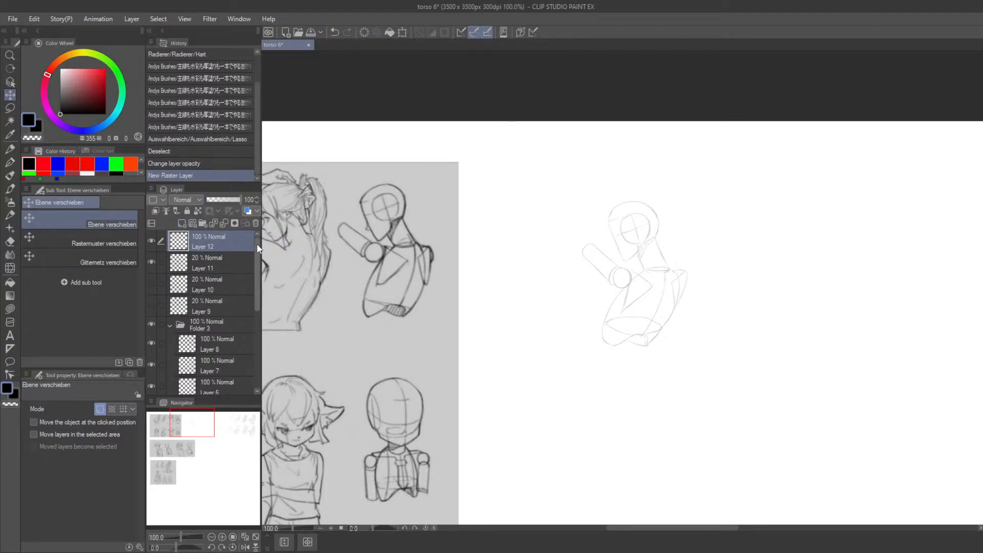
key("Tab")
Draw the side profile of the face from the forehead to the nose over the faded mannequin head.
mouse_move(472, 302)
left_mouse_down()
mouse_move(514, 294)
mouse_move(564, 259)
left_mouse_up()
scroll(564, 260, "up", 1)
key("ctrl+z")
left_click_drag(579, 198, 579, 238)
key("ctrl+z")
key("ctrl+z")
key("ctrl+z")
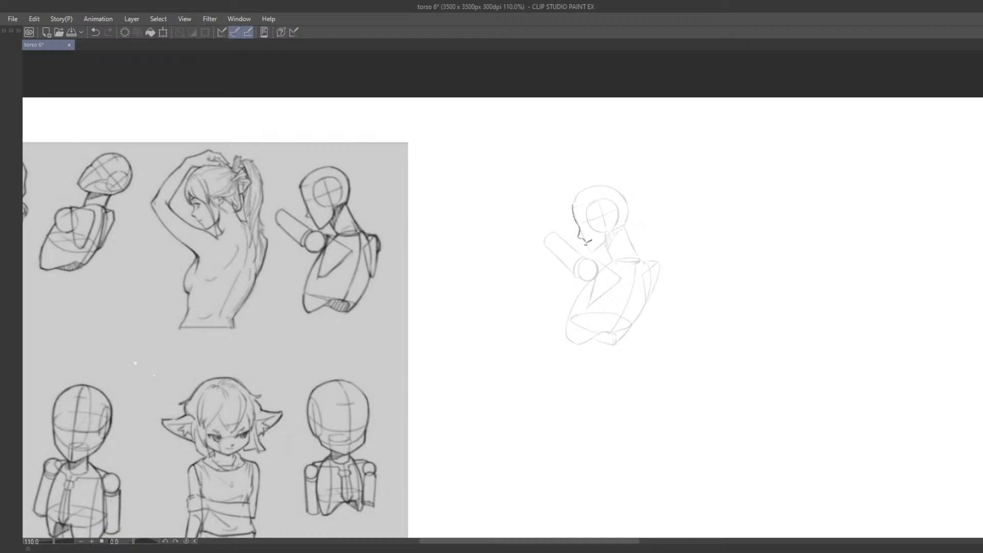
Sketch the mouth and the chin line below the nose of the profile, redoing unsatisfactory strokes.
key("ctrl+z")
left_click_drag(586, 242, 605, 243)
key("ctrl+z")
key("ctrl+z")
key("ctrl+z")
key("ctrl+z")
Draw the eye on the face profile, cleaning it up with the eraser.
left_click_drag(582, 224, 591, 222)
key("e")
left_click_drag(592, 225, 586, 226)
key("ctrl+z")
left_click_drag(582, 221, 578, 218)
key("ctrl+z")
key("ctrl+z")
key("ctrl+z")
key("ctrl+z")
left_click_drag(581, 222, 587, 225)
key("ctrl+z")
Draw the front hair contour along the forehead, retrying the stroke until it fits.
left_click_drag(575, 201, 575, 228)
key("ctrl+z")
key("ctrl+z")
key("ctrl+z")
key("ctrl+z")
key("ctrl+z")
key("ctrl+z")
key("ctrl+z")
left_click_drag(575, 194, 578, 228)
key("ctrl+z")
key("ctrl+z")
Draw hair strands falling from the forehead past the cheek to below the jaw.
mouse_move(575, 193)
left_mouse_down()
mouse_move(575, 225)
mouse_move(585, 219)
mouse_move(603, 263)
left_mouse_up()
key("ctrl+z")
key("ctrl+z")
key("ctrl+z")
key("ctrl+z")
key("ctrl+z")
left_click_drag(601, 232, 596, 271)
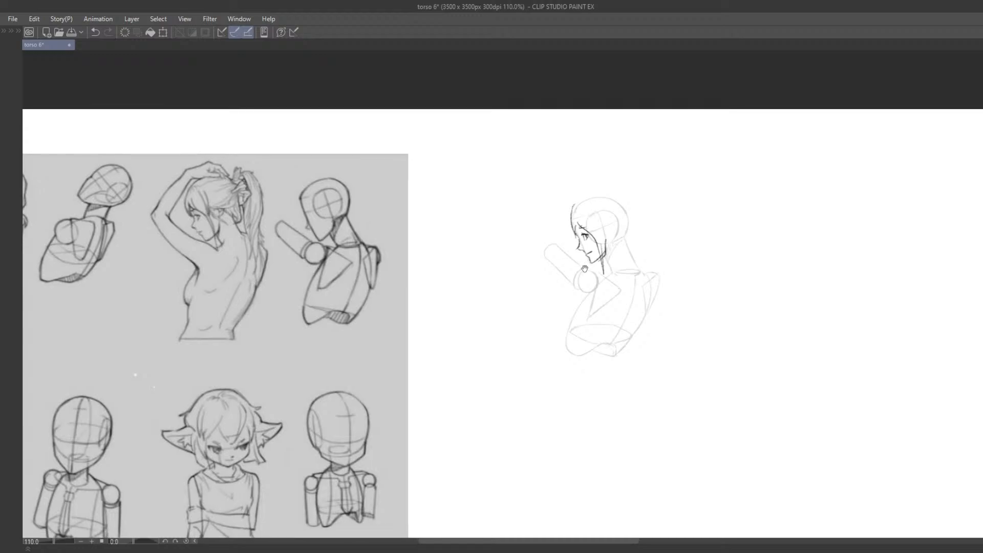
Draw the outline of the hair over the top of the head from the forehead to the crown.
mouse_move(602, 222)
left_mouse_down()
mouse_move(604, 244)
mouse_move(602, 236)
left_mouse_up()
key("ctrl+z")
mouse_move(612, 194)
left_mouse_down()
mouse_move(587, 201)
mouse_move(622, 200)
mouse_move(612, 192)
mouse_move(622, 200)
mouse_move(580, 203)
left_mouse_up()
key("ctrl+z")
key("ctrl+z")
key("ctrl+z")
mouse_move(573, 214)
left_mouse_down()
mouse_move(620, 202)
mouse_move(577, 205)
mouse_move(616, 199)
mouse_move(605, 195)
mouse_move(623, 201)
left_mouse_up()
key("ctrl+z")
key("ctrl+z")
key("ctrl+z")
key("ctrl+z")
key("ctrl+z")
mouse_move(572, 218)
left_mouse_down()
mouse_move(592, 193)
mouse_move(611, 196)
mouse_move(584, 199)
mouse_move(616, 201)
left_mouse_up()
key("ctrl+z")
Refine the hair strand in front of the ear, erasing its stray lines.
left_click_drag(607, 241, 604, 255)
key("ctrl+z")
key("ctrl+z")
key("e")
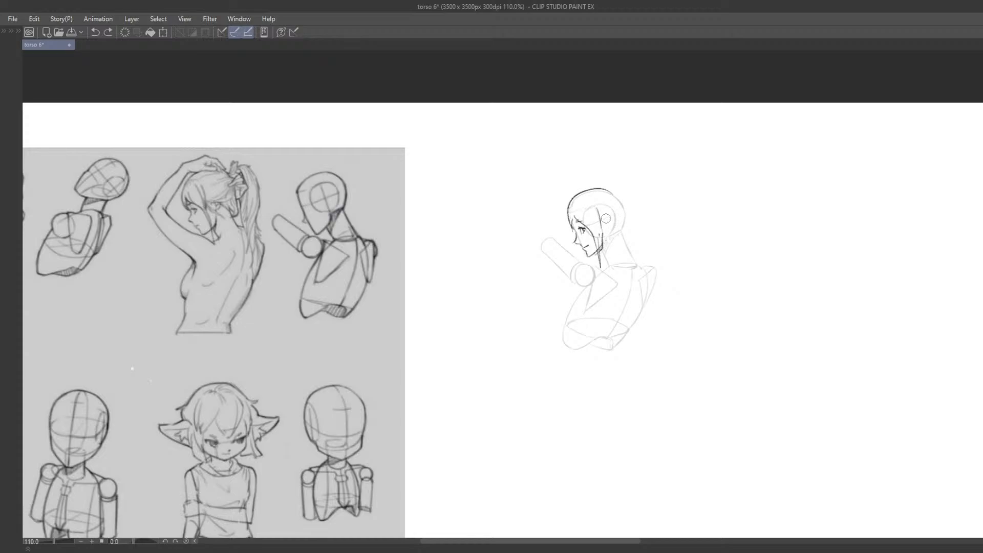
mouse_move(602, 213)
left_mouse_down()
mouse_move(600, 254)
mouse_move(603, 234)
left_mouse_up()
key("p")
key("ctrl+z")
key("ctrl+z")
key("ctrl+z")
Try small corrections to the nose and mouth lines of the face profile.
left_click_drag(577, 244, 581, 247)
key("ctrl+z")
key("ctrl+y")
key("ctrl+z")
key("ctrl+z")
key("ctrl+y")
key("ctrl+z")
mouse_move(576, 242)
left_mouse_down()
mouse_move(581, 248)
mouse_move(573, 242)
left_mouse_up()
key("ctrl+z")
Lasso the eye, adjust it slightly on the face, and clear the selection.
left_click_drag(581, 222, 635, 215)
scroll(635, 215, "up", 3)
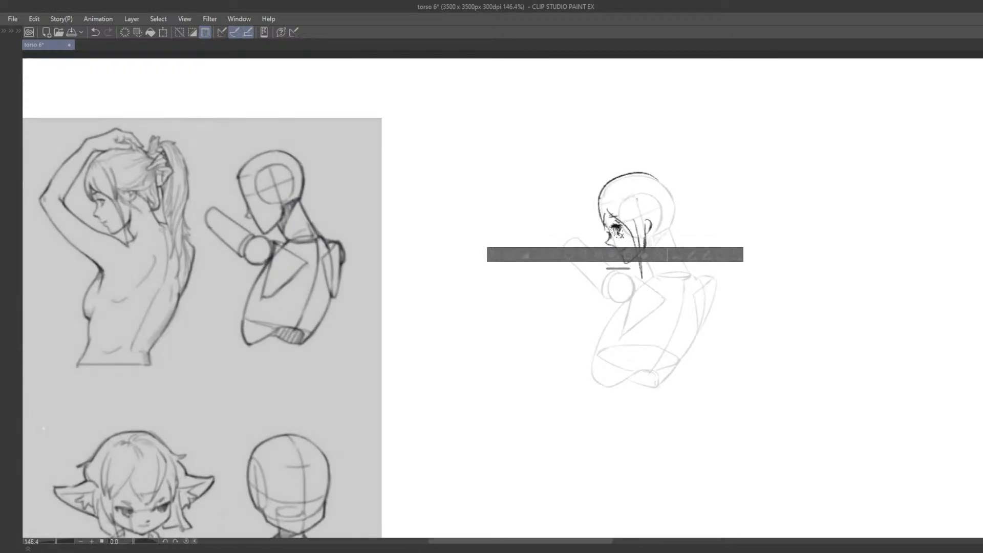
key("ctrl+z")
left_click_drag(616, 231, 617, 234)
key("ctrl+z")
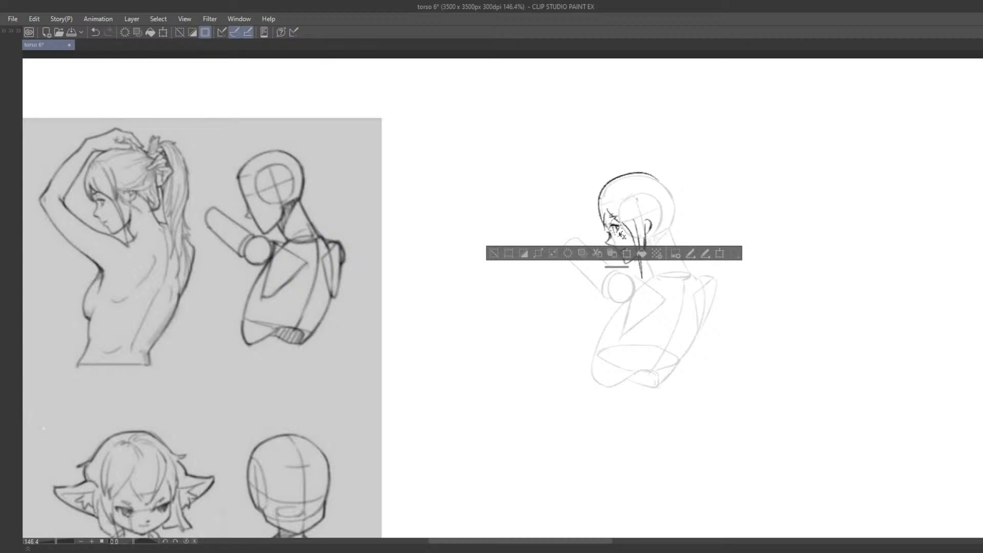
left_click(493, 253)
scroll(505, 284, "down", 3)
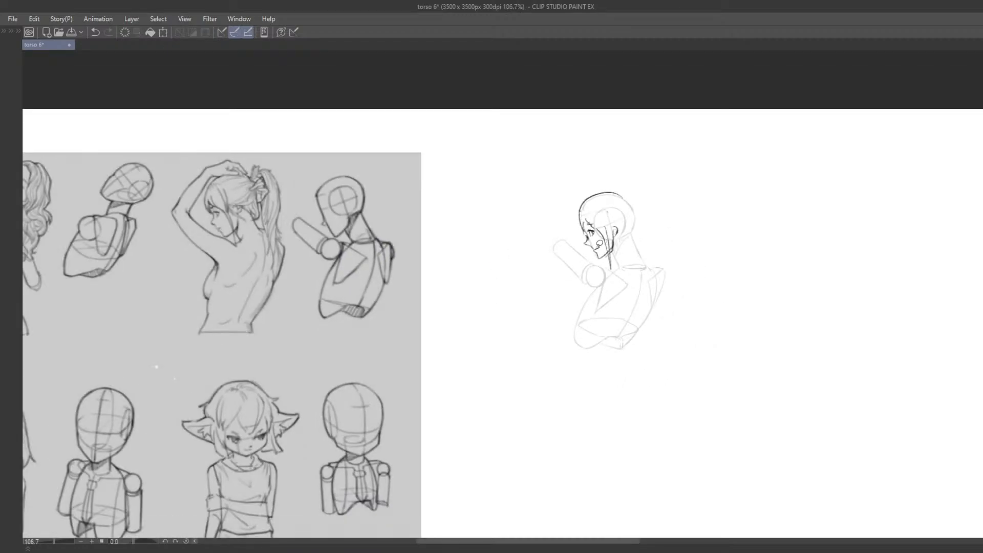
Rework the mouth and cheek lines and redraw the hair strand in front of the ear.
left_click_drag(600, 244, 600, 250)
key("ctrl+z")
key("ctrl+z")
mouse_move(594, 253)
left_mouse_down()
mouse_move(609, 251)
mouse_move(626, 223)
mouse_move(635, 234)
mouse_move(614, 233)
mouse_move(614, 204)
mouse_move(610, 233)
left_mouse_up()
key("ctrl+z")
key("ctrl+z")
key("ctrl+z")
key("ctrl+z")
key("ctrl+z")
key("ctrl+z")
key("ctrl+z")
key("ctrl+z")
key("ctrl+z")
key("ctrl+z")
Draw the fringe strands over the forehead and the hair swept back toward the hair tie.
mouse_move(598, 208)
left_mouse_down()
mouse_move(610, 233)
mouse_move(587, 221)
mouse_move(601, 236)
left_mouse_up()
key("ctrl+z")
key("ctrl+z")
mouse_move(591, 207)
left_mouse_down()
mouse_move(592, 227)
mouse_move(624, 205)
mouse_move(636, 223)
mouse_move(646, 194)
mouse_move(635, 193)
mouse_move(656, 204)
mouse_move(634, 193)
mouse_move(656, 204)
mouse_move(634, 190)
mouse_move(643, 189)
left_mouse_up()
key("ctrl+z")
key("ctrl+z")
key("ctrl+z")
key("ctrl+z")
key("ctrl+z")
key("ctrl+z")
key("ctrl+z")
key("ctrl+z")
Sketch the tied base of the ponytail and its outer contour behind the head.
left_click_drag(640, 190, 661, 213)
mouse_move(646, 261)
left_mouse_down()
mouse_move(636, 236)
mouse_move(617, 250)
mouse_move(553, 154)
mouse_move(643, 229)
mouse_move(646, 215)
left_mouse_up()
key("ctrl+z")
key("ctrl+z")
key("ctrl+z")
key("ctrl+z")
key("ctrl+z")
Lasso the whole head and ponytail sketch and finish working with that selection.
key("m")
key("space")
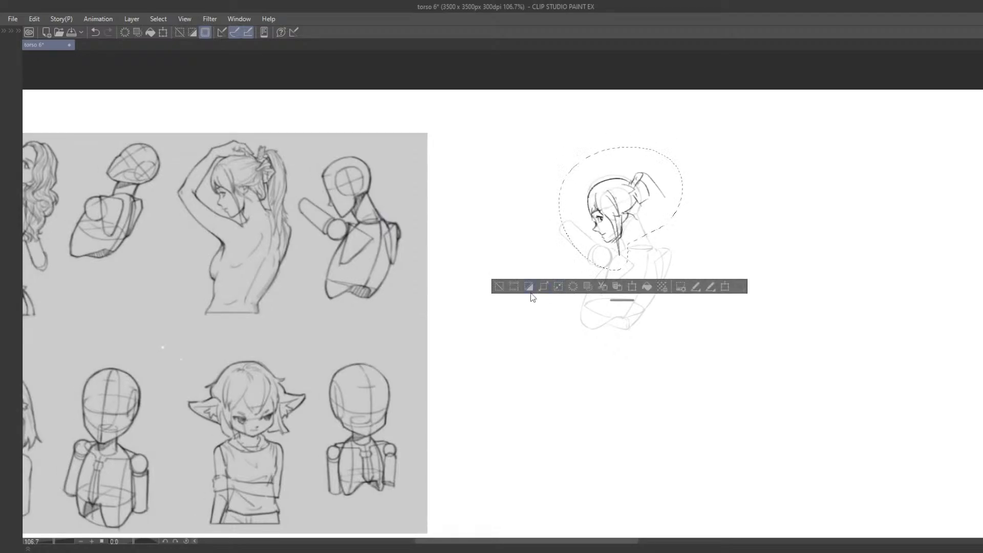
left_click(532, 290)
Draw the neck and the slope of its back edge down into the shoulder.
mouse_move(620, 240)
left_mouse_down()
mouse_move(625, 249)
mouse_move(648, 242)
mouse_move(665, 264)
mouse_move(653, 237)
mouse_move(660, 241)
left_mouse_up()
key("ctrl+z")
key("ctrl+z")
key("ctrl+z")
key("ctrl+z")
key("ctrl+z")
key("ctrl+z")
key("ctrl+z")
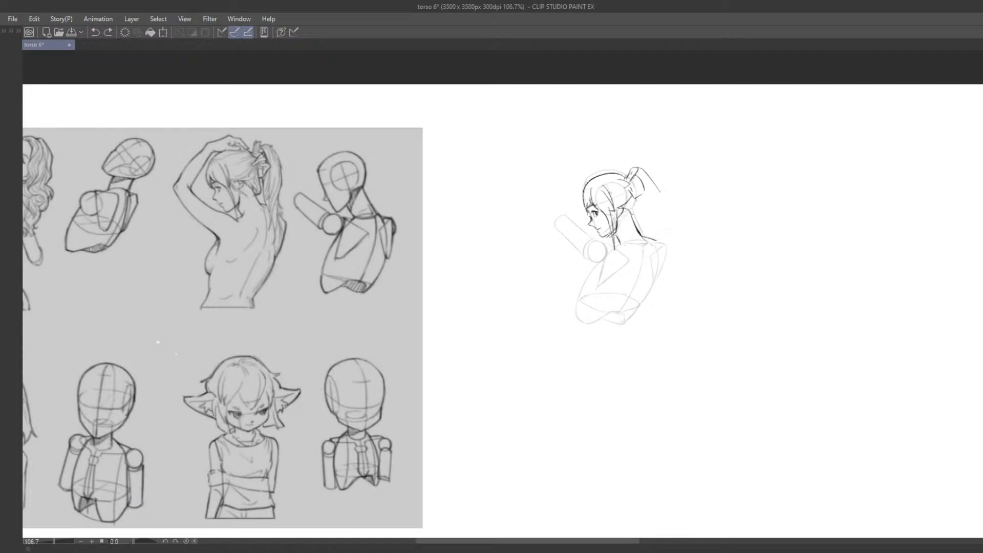
Draw the shoulder contour and carry it down the outer edge of the upper back.
mouse_move(644, 236)
left_mouse_down()
mouse_move(666, 248)
mouse_move(663, 258)
mouse_move(667, 247)
mouse_move(633, 306)
left_mouse_up()
key("ctrl+z")
key("ctrl+z")
key("ctrl+z")
key("ctrl+z")
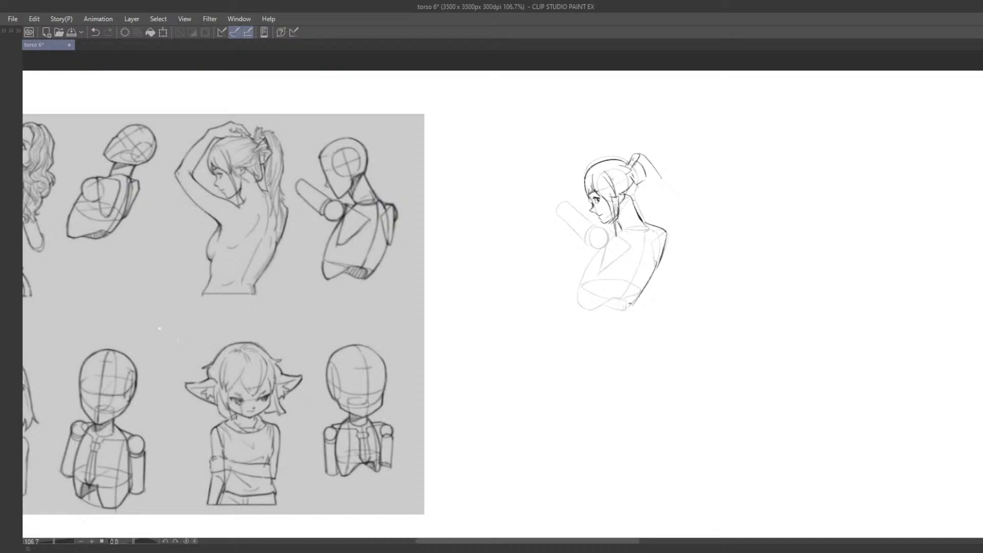
key("ctrl+z")
Try several versions of the back contour from below the shoulder blade down to the waist.
left_click_drag(655, 271, 633, 301)
key("ctrl+z")
key("ctrl+z")
mouse_move(656, 271)
left_mouse_down()
mouse_move(633, 303)
mouse_move(634, 293)
left_mouse_up()
key("ctrl+z")
key("ctrl+z")
left_click_drag(658, 256, 636, 291)
key("ctrl+z")
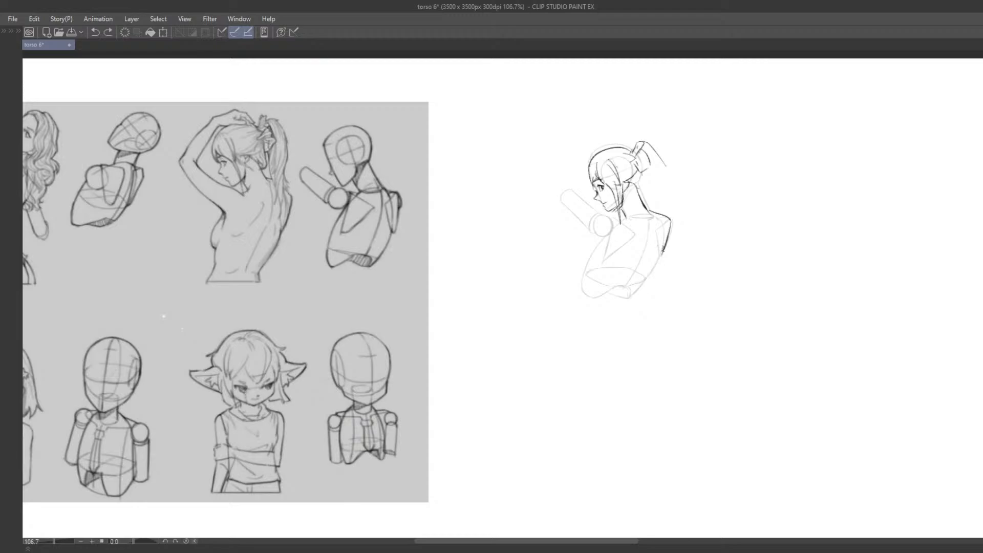
left_click_drag(657, 256, 634, 293)
key("ctrl+z")
left_click_drag(657, 256, 634, 290)
key("ctrl+z")
left_click_drag(658, 256, 638, 284)
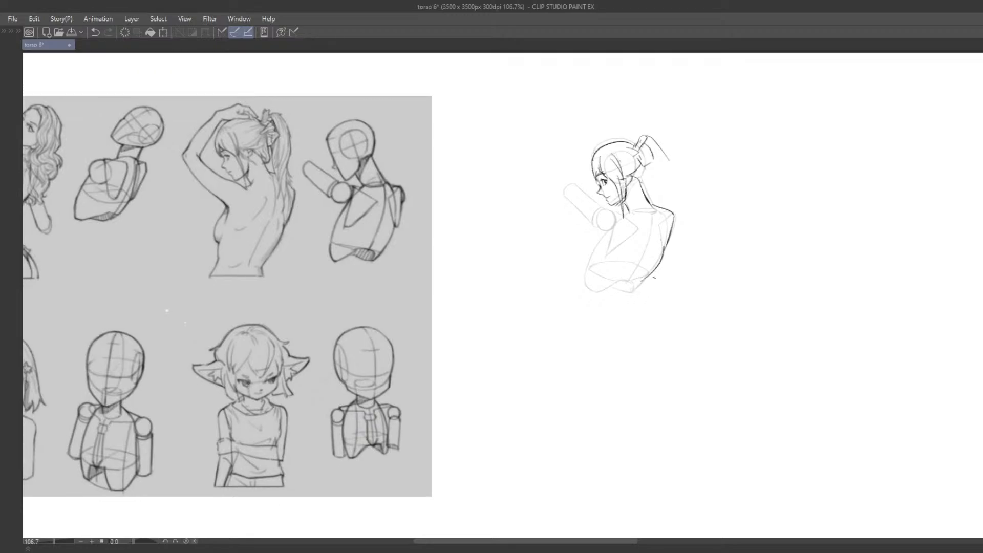
key("ctrl+z")
Redraw the back contour as a smooth curve from the shoulder blade toward the waist.
left_click_drag(660, 249, 637, 284)
key("ctrl+z")
mouse_move(661, 250)
left_mouse_down()
mouse_move(629, 309)
mouse_move(649, 264)
left_mouse_up()
key("ctrl+z")
key("ctrl+z")
left_click_drag(662, 231, 638, 269)
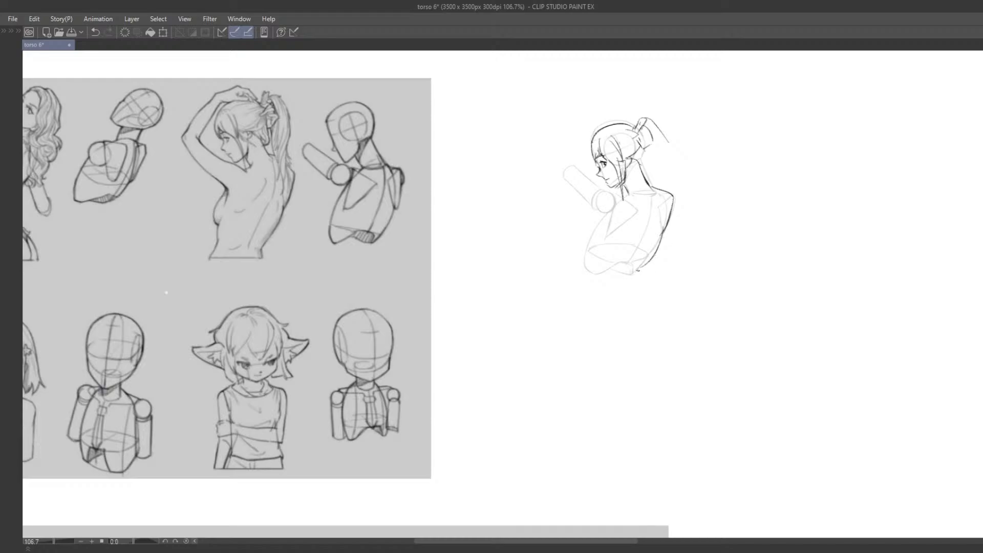
key("ctrl+z")
left_click_drag(663, 227, 639, 265)
key("ctrl+z")
key("ctrl+z")
Add the inward curve of the waist where the back contour ends, flaring it toward the hip.
left_click_drag(643, 263, 641, 283)
key("ctrl+z")
key("ctrl+z")
key("ctrl+z")
mouse_move(583, 269)
left_mouse_down()
mouse_move(606, 283)
mouse_move(641, 285)
left_mouse_up()
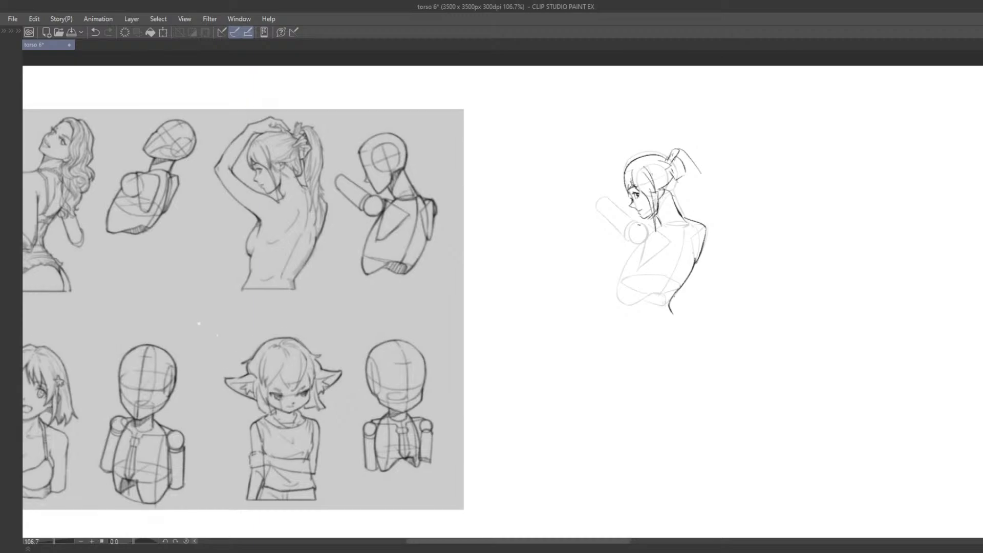
Draw the face-side edge of the raised upper arm from the elbow to the shoulder along the mannequin cylinder.
left_click_drag(602, 203, 654, 236)
key("ctrl+z")
mouse_move(602, 200)
left_mouse_down()
mouse_move(646, 245)
mouse_move(638, 225)
left_mouse_up()
key("ctrl+z")
key("ctrl+z")
left_click_drag(606, 197, 638, 226)
key("ctrl+z")
left_click_drag(603, 194, 638, 226)
key("ctrl+z")
key("ctrl+z")
left_click_drag(602, 194, 637, 223)
key("ctrl+z")
key("ctrl+z")
left_click_drag(602, 194, 637, 224)
key("ctrl+z")
key("ctrl+z")
Try several lines for the underside of the raised upper arm.
left_click_drag(604, 231, 653, 254)
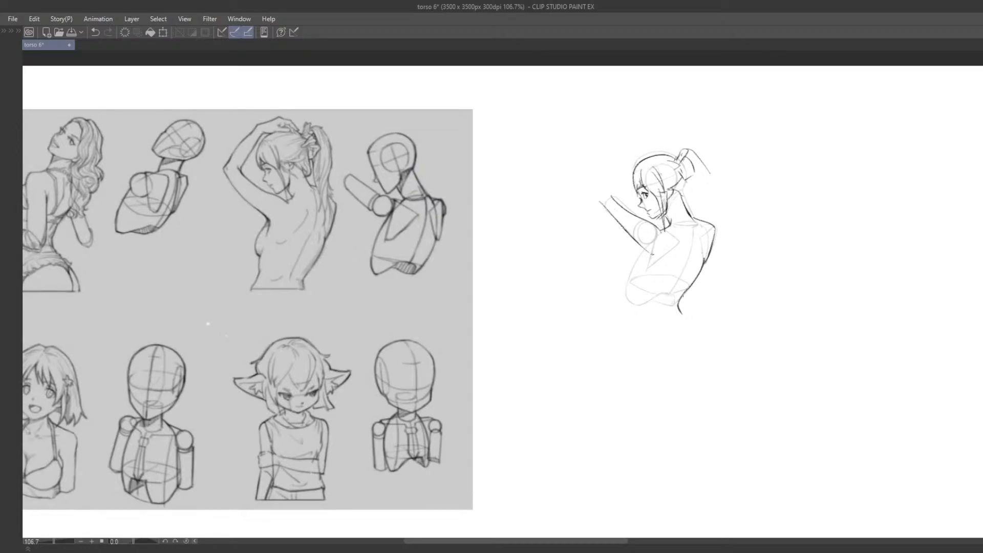
key("ctrl+z")
left_click_drag(614, 219, 644, 246)
key("ctrl+z")
left_click_drag(615, 217, 650, 246)
key("ctrl+z")
left_click_drag(614, 218, 647, 248)
key("ctrl+z")
left_click_drag(615, 219, 652, 262)
key("ctrl+z")
key("ctrl+z")
key("ctrl+z")
key("ctrl+z")
key("ctrl+z")
key("ctrl+z")
Draw the underside of the upper arm from the elbow toward the armpit.
left_click_drag(614, 219, 644, 248)
key("ctrl+z")
key("ctrl+z")
key("ctrl+z")
left_click_drag(614, 218, 658, 251)
key("ctrl+z")
left_click_drag(614, 220, 646, 250)
key("ctrl+z")
mouse_move(614, 220)
left_mouse_down()
mouse_move(639, 259)
mouse_move(631, 278)
mouse_move(629, 269)
left_mouse_up()
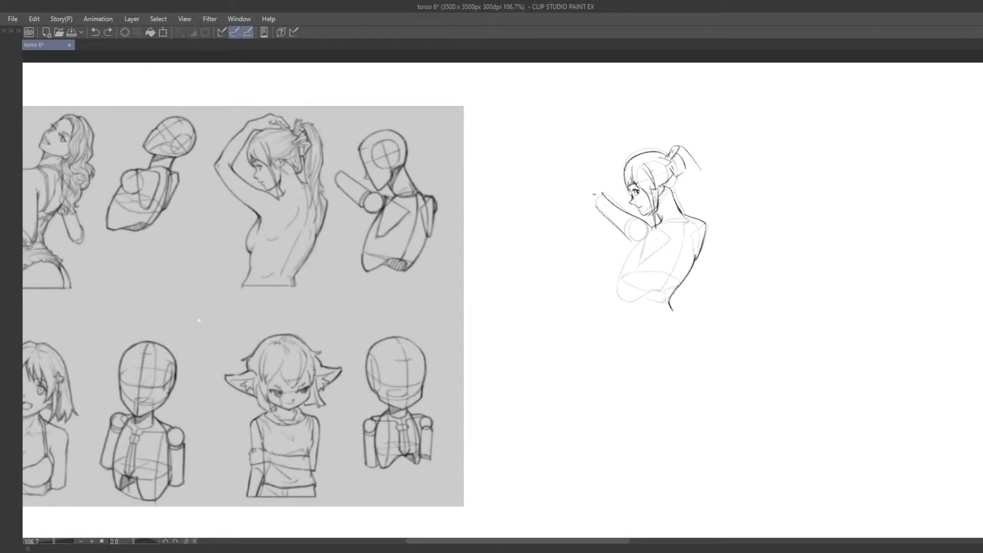
key("ctrl+z")
Sketch the pointed tip of the elbow at the end of the upper arm.
mouse_move(592, 189)
left_mouse_down()
mouse_move(597, 211)
mouse_move(590, 197)
left_mouse_up()
key("ctrl+z")
key("ctrl+z")
key("ctrl+z")
key("ctrl+z")
Draw the inner edge of the forearm rising from the elbow toward the top of the head.
mouse_move(618, 165)
left_mouse_down()
mouse_move(633, 181)
mouse_move(617, 197)
mouse_move(636, 171)
mouse_move(606, 226)
left_mouse_up()
key("ctrl+z")
key("ctrl+z")
key("ctrl+z")
key("ctrl+z")
key("ctrl+z")
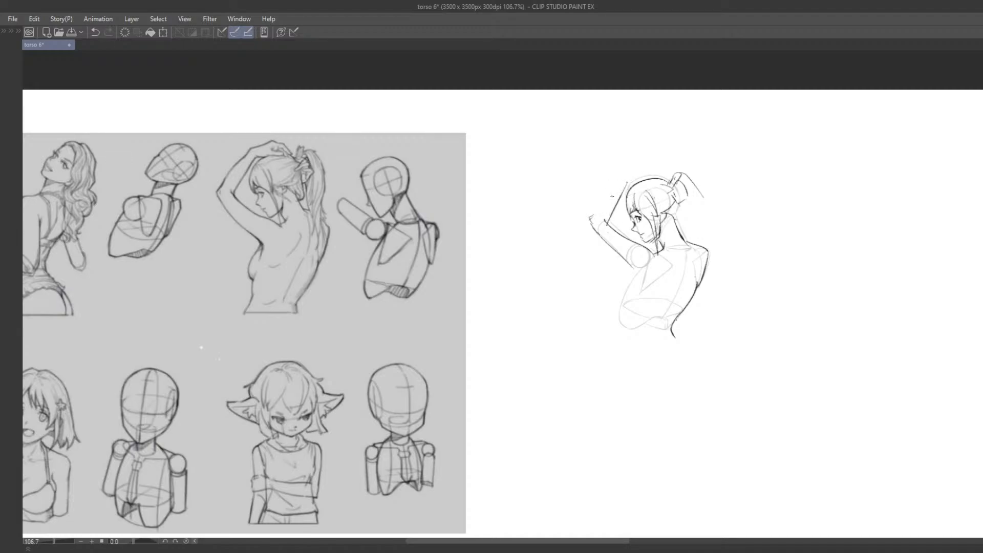
Draw the outer edge of the forearm and the hand resting over the crown toward the hair tie.
left_click_drag(611, 190, 593, 220)
key("ctrl+z")
left_click_drag(623, 176, 593, 217)
key("ctrl+z")
left_click_drag(625, 173, 656, 167)
left_click_drag(648, 175, 668, 178)
Refine the elbow outline and redraw the inner forearm line down to the elbow crease.
mouse_move(646, 254)
left_mouse_down()
mouse_move(606, 242)
mouse_move(582, 211)
mouse_move(591, 238)
left_mouse_up()
mouse_move(600, 225)
left_mouse_down()
mouse_move(605, 238)
mouse_move(613, 208)
mouse_move(601, 229)
left_mouse_up()
key("ctrl+z")
key("ctrl+z")
key("ctrl+z")
key("ctrl+z")
left_click_drag(621, 197, 600, 230)
key("ctrl+z")
key("ctrl+z")
left_click_drag(623, 194, 601, 228)
key("ctrl+z")
key("ctrl+z")
left_click_drag(623, 192, 600, 230)
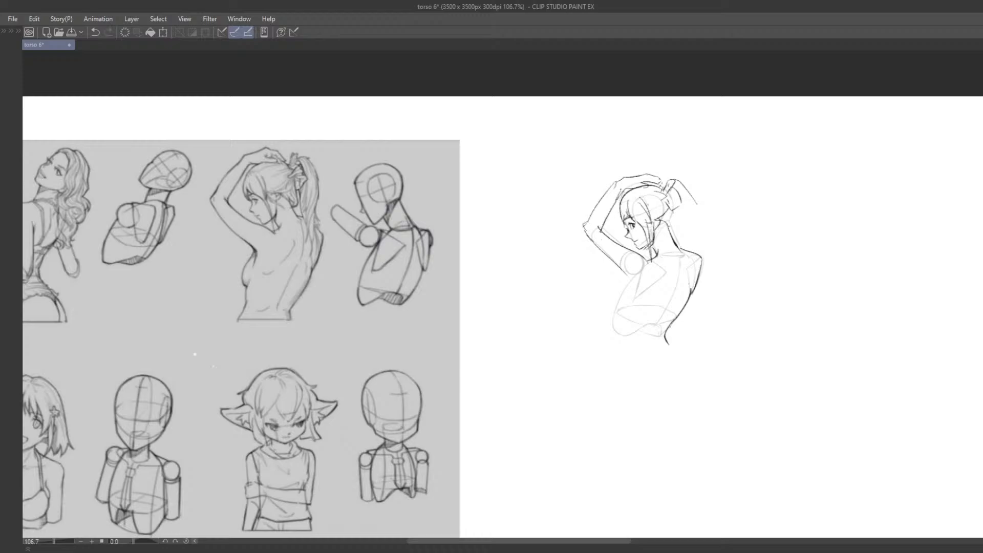
Redraw the outer edge of the forearm from the wrist down to the elbow.
left_click_drag(619, 193, 586, 222)
key("ctrl+z")
key("ctrl+z")
left_click_drag(620, 181, 587, 221)
left_click_drag(619, 183, 588, 220)
left_click_drag(591, 217, 612, 187)
left_click_drag(619, 182, 585, 222)
key("ctrl+z")
Erase the underside of the upper arm and redraw it as a clean line from the elbow to the armpit.
left_click_drag(593, 282, 580, 261)
key("e")
left_click_drag(578, 221, 619, 251)
key("p")
key("ctrl+z")
key("ctrl+z")
left_click_drag(576, 214, 620, 255)
key("ctrl+z")
key("ctrl+z")
mouse_move(574, 211)
left_mouse_down()
mouse_move(609, 245)
mouse_move(587, 283)
mouse_move(564, 261)
left_mouse_up()
key("ctrl+z")
key("ctrl+z")
key("ctrl+z")
key("ctrl+z")
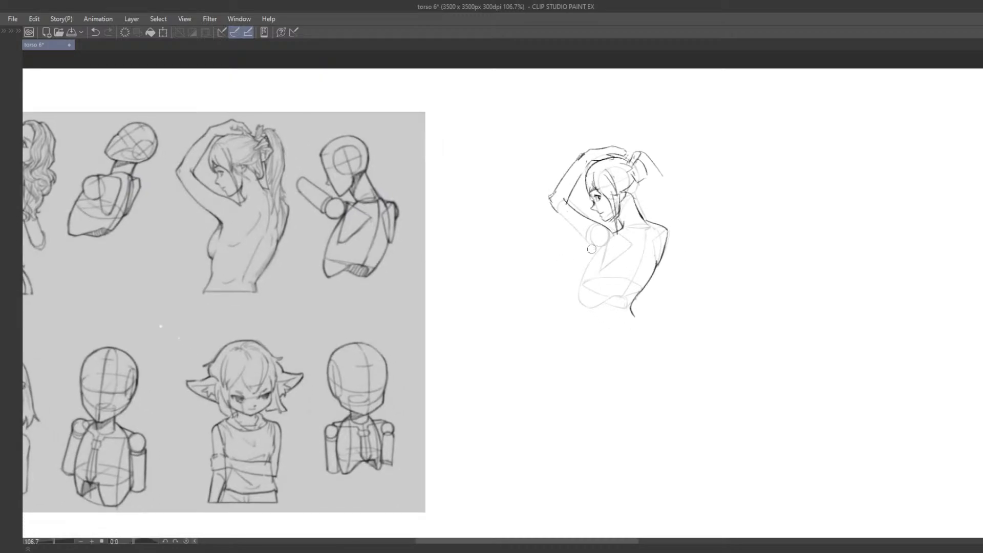
left_click_drag(557, 210, 605, 249)
key("ctrl+z")
Draw the short armpit crease where the raised upper arm meets the torso.
left_click_drag(594, 241, 600, 259)
mouse_move(594, 260)
left_mouse_down()
mouse_move(575, 273)
mouse_move(582, 282)
left_mouse_up()
key("ctrl+z")
key("ctrl+z")
key("ctrl+z")
key("ctrl+z")
Try to sketch the front contour of the body curving down from the armpit.
left_click_drag(596, 250, 579, 287)
key("ctrl+z")
key("ctrl+z")
key("ctrl+z")
left_click_drag(596, 250, 576, 283)
key("ctrl+z")
key("ctrl+z")
key("ctrl+z")
key("ctrl+z")
key("ctrl+z")
key("ctrl+z")
key("ctrl+z")
left_click_drag(589, 248, 576, 285)
mouse_move(596, 251)
left_mouse_down()
mouse_move(583, 280)
mouse_move(598, 283)
mouse_move(592, 265)
left_mouse_up()
key("ctrl+z")
key("e")
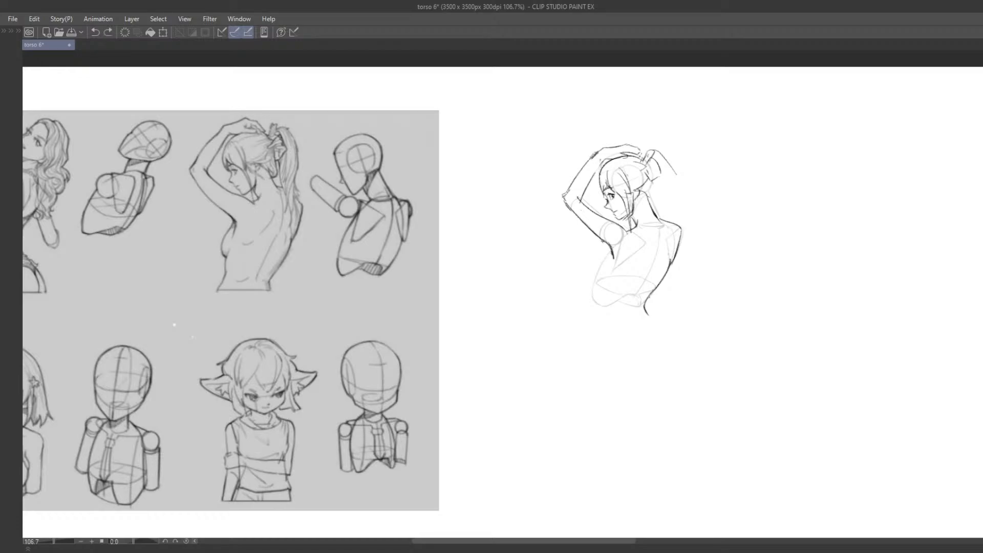
Draw the side contour of the torso from the armpit down to the waist along the mannequin's edge.
left_click_drag(602, 248, 587, 283)
key("ctrl+z")
left_click_drag(602, 248, 593, 282)
key("ctrl+z")
left_click_drag(602, 243, 593, 285)
key("ctrl+z")
key("ctrl+z")
left_click_drag(602, 249, 593, 289)
key("ctrl+z")
left_click_drag(603, 248, 595, 300)
key("ctrl+z")
left_click_drag(602, 248, 593, 300)
key("ctrl+z")
left_click_drag(602, 249, 598, 309)
Try to draw the curved chest contour projecting in front of the torso's side line.
mouse_move(596, 319)
left_mouse_down()
mouse_move(604, 336)
mouse_move(600, 315)
left_mouse_up()
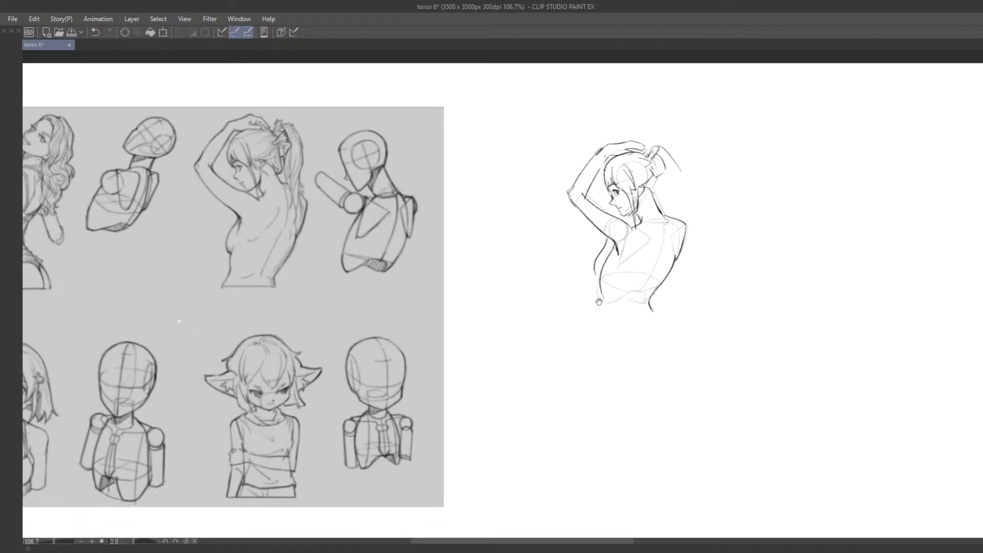
key("ctrl+z")
mouse_move(601, 257)
left_mouse_down()
mouse_move(619, 253)
mouse_move(617, 299)
left_mouse_up()
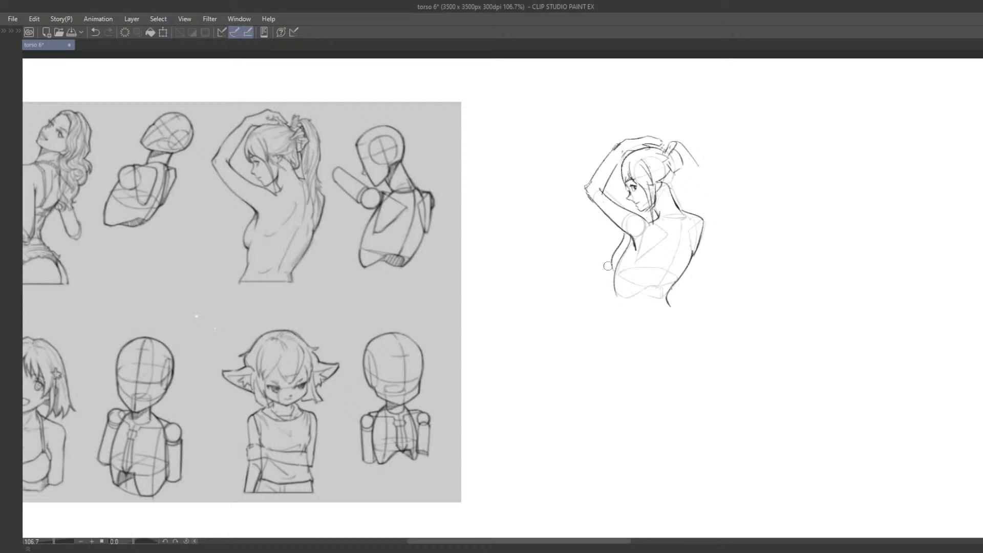
left_click_drag(626, 234, 613, 274)
key("ctrl+z")
key("ctrl+z")
left_click_drag(625, 233, 608, 268)
key("ctrl+z")
left_click_drag(625, 234, 607, 260)
left_click_drag(628, 300, 626, 281)
key("ctrl+z")
mouse_move(622, 214)
left_mouse_down()
mouse_move(607, 229)
mouse_move(613, 250)
left_mouse_up()
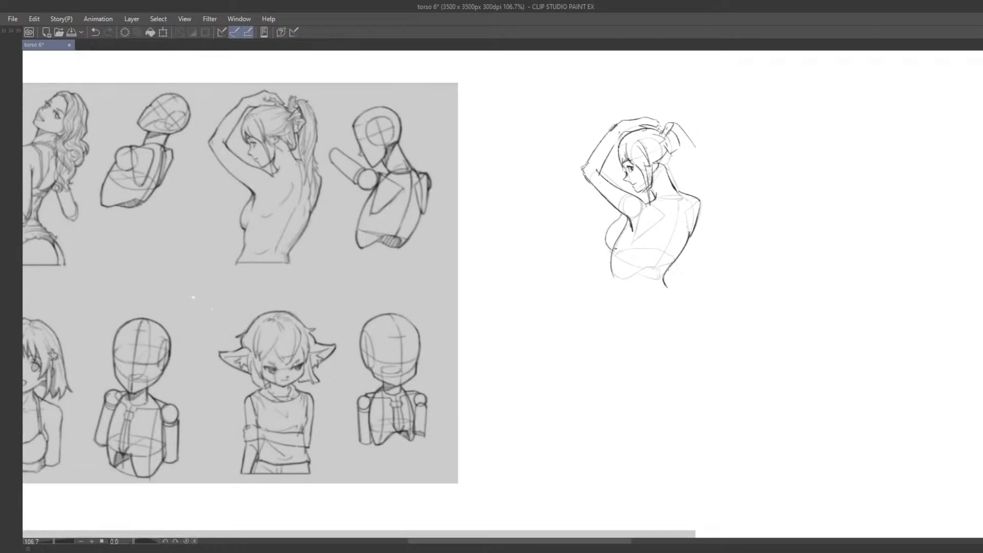
key("ctrl+z")
mouse_move(624, 214)
left_mouse_down()
mouse_move(609, 241)
mouse_move(608, 298)
left_mouse_up()
key("ctrl+z")
left_click(603, 277)
key("ctrl+z")
left_click_drag(624, 235, 608, 273)
key("ctrl+z")
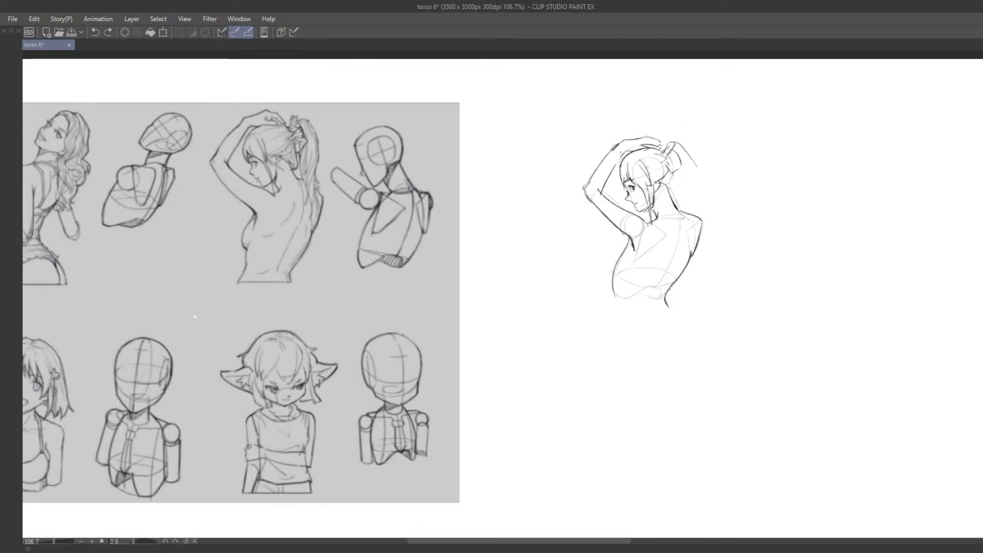
Draw the curved chest contour from below the armpit to the ribs, in front of the torso's side line.
left_click_drag(624, 235, 609, 272)
key("ctrl+z")
left_click_drag(624, 234, 607, 276)
key("ctrl+z")
left_click_drag(625, 235, 608, 274)
key("ctrl+z")
left_click_drag(624, 234, 606, 274)
key("ctrl+z")
mouse_move(625, 235)
left_mouse_down()
mouse_move(608, 253)
mouse_move(608, 273)
left_mouse_up()
key("ctrl+z")
left_click_drag(625, 234, 608, 274)
left_click_drag(619, 310, 609, 292)
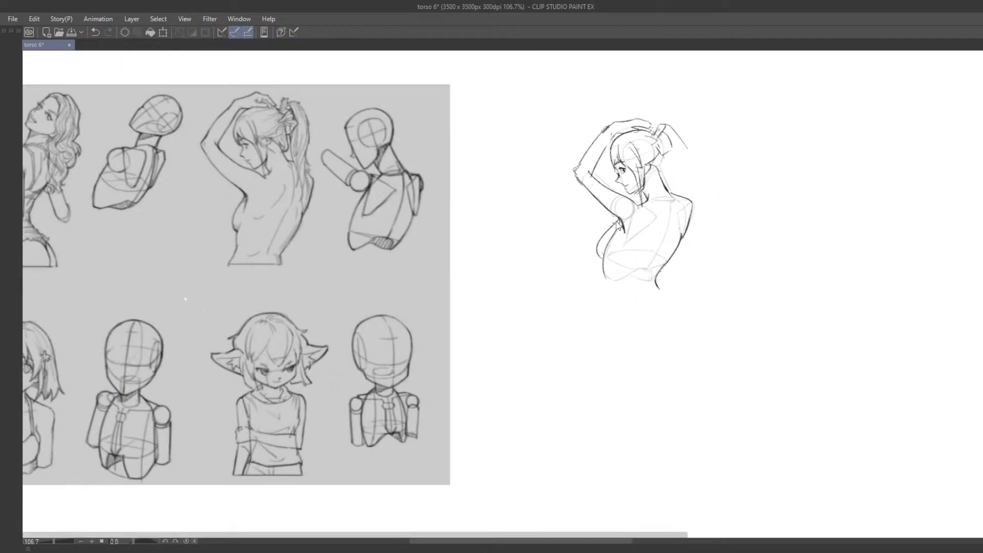
key("ctrl+z")
left_click_drag(619, 217, 599, 255)
key("ctrl+z")
left_click_drag(620, 216, 598, 258)
key("ctrl+z")
left_click_drag(619, 218, 599, 260)
Add the shoulder-blade and lower-back lines and close the torso with a line across the waist.
left_click_drag(601, 316, 593, 290)
left_click_drag(658, 200, 642, 241)
key("ctrl+z")
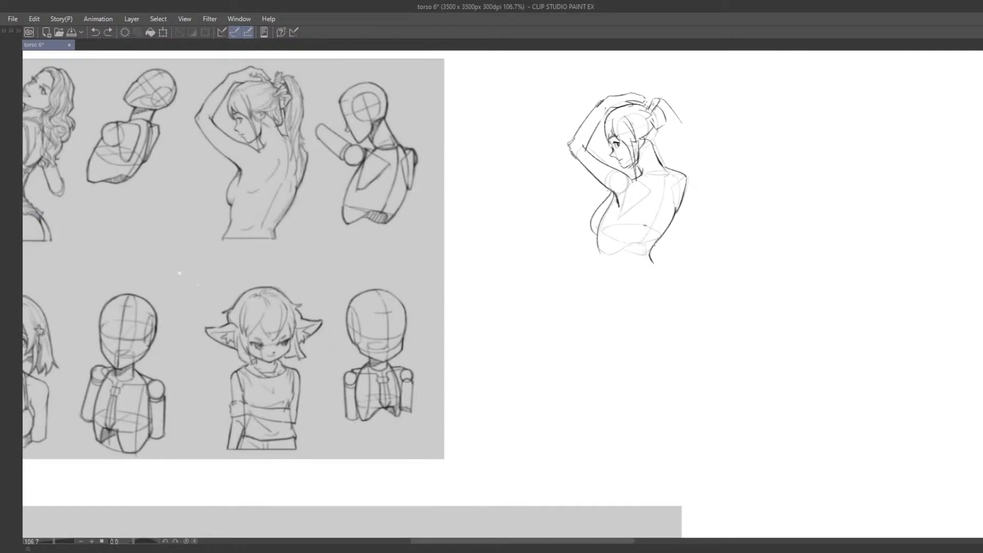
key("ctrl+z")
mouse_move(650, 208)
left_mouse_down()
mouse_move(633, 254)
mouse_move(594, 266)
mouse_move(652, 260)
mouse_move(624, 249)
mouse_move(653, 261)
mouse_move(627, 251)
mouse_move(642, 231)
left_mouse_up()
key("ctrl+z")
key("ctrl+z")
key("ctrl+z")
key("ctrl+z")
key("ctrl+z")
key("ctrl+z")
key("ctrl+z")
key("ctrl+z")
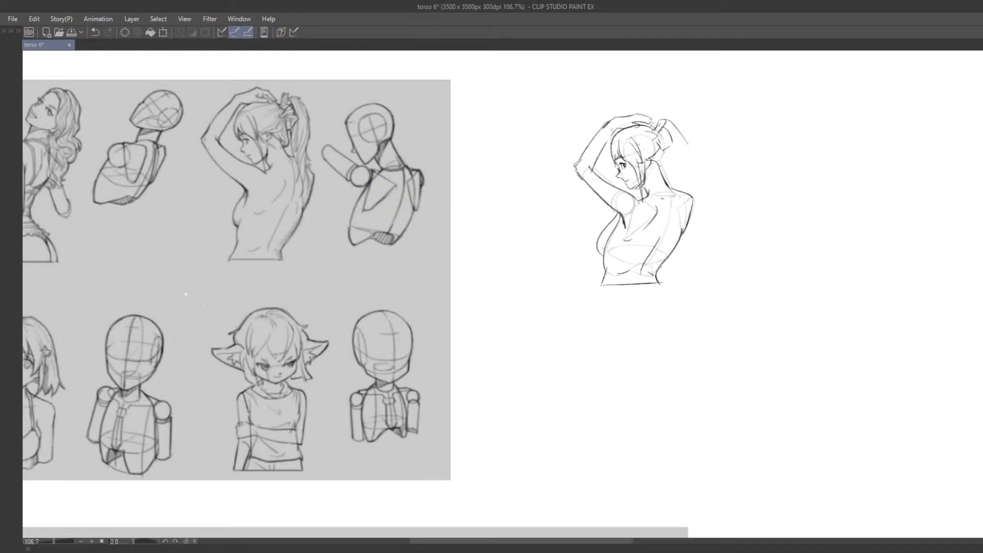
Draw the upper spine line curving from the base of the neck down the middle of the back.
key("ctrl+z")
left_click_drag(667, 192, 664, 231)
key("ctrl+z")
left_click_drag(668, 195, 664, 231)
key("ctrl+z")
key("ctrl+z")
mouse_move(667, 192)
left_mouse_down()
mouse_move(663, 231)
mouse_move(647, 239)
left_mouse_up()
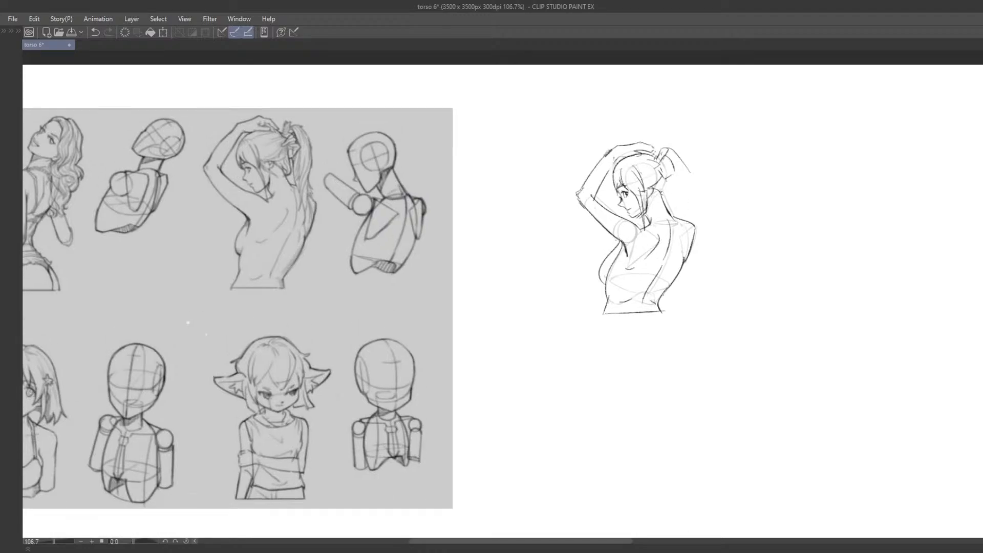
Add the hair strands behind the ear at the nape and refine the hair around the hair tie.
key("ctrl+z")
mouse_move(666, 202)
left_mouse_down()
mouse_move(669, 181)
mouse_move(677, 213)
left_mouse_up()
key("ctrl+z")
key("ctrl+z")
key("ctrl+z")
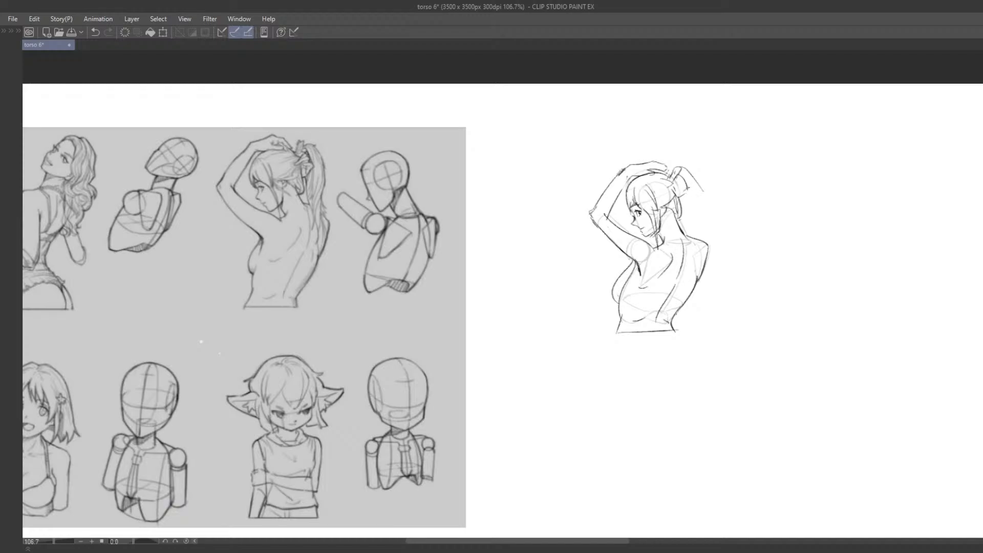
key("ctrl+z")
left_click_drag(676, 182, 668, 191)
Draw the ponytail's outline arching out from the hair tie and falling behind the neck to the shoulder.
key("e")
mouse_move(704, 192)
left_mouse_down()
mouse_move(686, 168)
mouse_move(701, 172)
mouse_move(692, 168)
mouse_move(713, 235)
left_mouse_up()
key("ctrl+z")
key("ctrl+z")
mouse_move(696, 172)
left_mouse_down()
mouse_move(713, 232)
mouse_move(711, 195)
mouse_move(705, 241)
left_mouse_up()
key("ctrl+z")
key("ctrl+z")
key("ctrl+z")
key("ctrl+z")
left_click_drag(688, 197, 696, 259)
key("ctrl+z")
key("ctrl+z")
key("ctrl+z")
left_click_drag(684, 195, 690, 226)
key("ctrl+z")
key("ctrl+z")
mouse_move(686, 194)
left_mouse_down()
mouse_move(692, 261)
mouse_move(705, 244)
mouse_move(695, 260)
mouse_move(706, 270)
mouse_move(709, 249)
left_mouse_up()
key("ctrl+z")
key("ctrl+z")
key("ctrl+z")
key("ctrl+z")
key("ctrl+z")
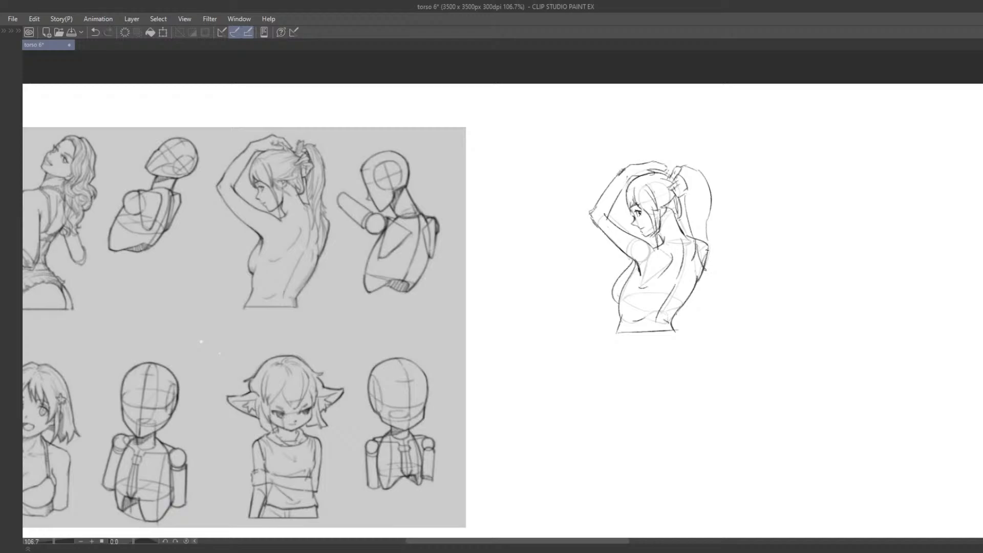
Add inner hair strands along the ponytail and shape its tapering tip over the shoulder.
key("ctrl+z")
mouse_move(683, 174)
left_mouse_down()
mouse_move(692, 217)
mouse_move(704, 223)
left_mouse_up()
key("ctrl+z")
key("ctrl+z")
key("ctrl+z")
key("ctrl+z")
mouse_move(685, 171)
left_mouse_down()
mouse_move(706, 219)
mouse_move(707, 210)
mouse_move(709, 255)
left_mouse_up()
key("ctrl+z")
key("ctrl+z")
mouse_move(692, 169)
left_mouse_down()
mouse_move(705, 190)
mouse_move(706, 222)
mouse_move(693, 220)
mouse_move(704, 245)
left_mouse_up()
key("ctrl+z")
key("ctrl+z")
key("ctrl+z")
left_click_drag(626, 224, 659, 240)
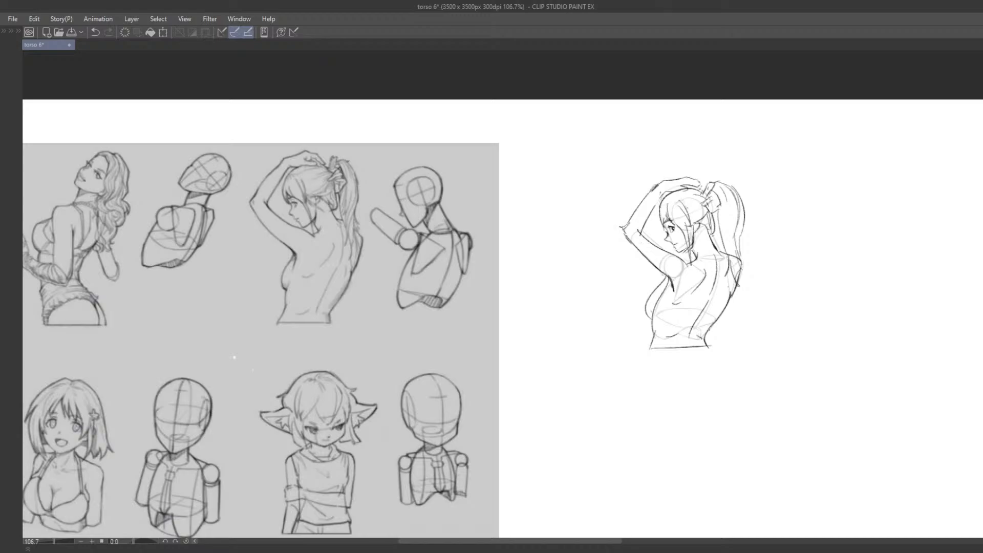
Erase the raised forearm's contour and redraw its outer line from the wrist down to the elbow.
mouse_move(637, 225)
left_mouse_down()
mouse_move(644, 228)
mouse_move(662, 191)
mouse_move(636, 224)
left_mouse_up()
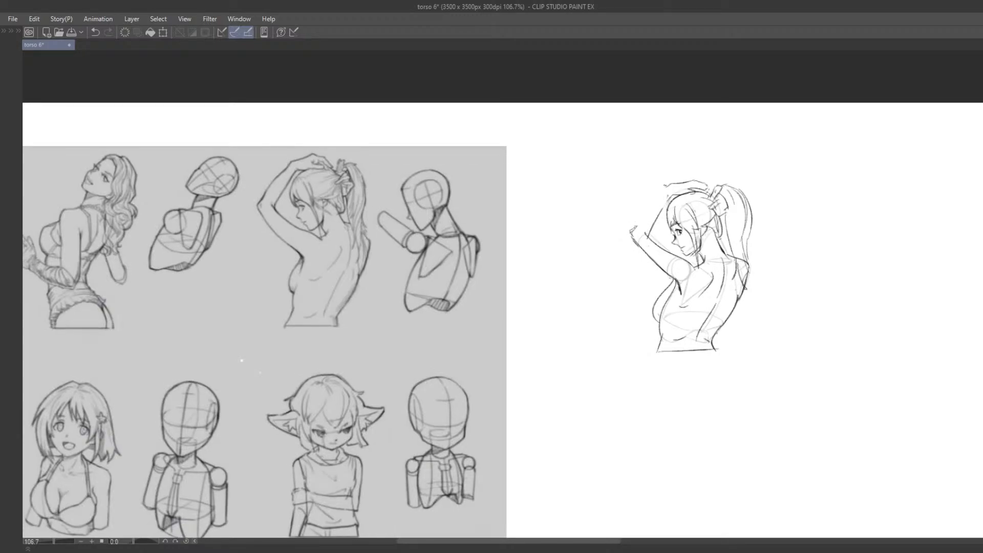
key("ctrl+z")
key("ctrl+z")
left_click_drag(666, 187, 630, 226)
key("ctrl+z")
left_click_drag(667, 186, 632, 225)
key("ctrl+z")
key("ctrl+z")
key("ctrl+z")
left_click_drag(666, 188, 630, 226)
key("ctrl+z")
mouse_move(668, 186)
left_mouse_down()
mouse_move(631, 226)
mouse_move(646, 228)
left_mouse_up()
Redraw the inner contour of the raised forearm from the wrist toward the elbow bend.
left_click_drag(669, 200, 645, 235)
key("ctrl+z")
key("ctrl+z")
left_click_drag(670, 198, 645, 238)
key("ctrl+z")
key("ctrl+z")
key("ctrl+z")
mouse_move(664, 281)
left_mouse_down()
mouse_move(652, 254)
mouse_move(674, 260)
mouse_move(665, 216)
left_mouse_up()
key("ctrl+z")
left_click_drag(664, 215, 674, 216)
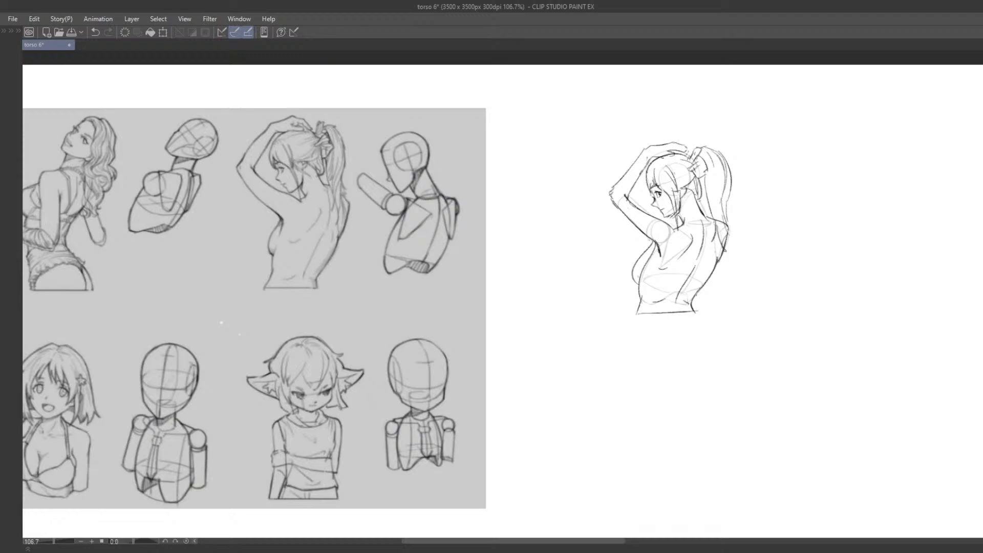
Rework the fringe strand falling from the forehead along the front of the face.
left_click_drag(648, 178, 649, 198)
key("ctrl+z")
key("ctrl+z")
key("ctrl+z")
left_click_drag(658, 225, 645, 219)
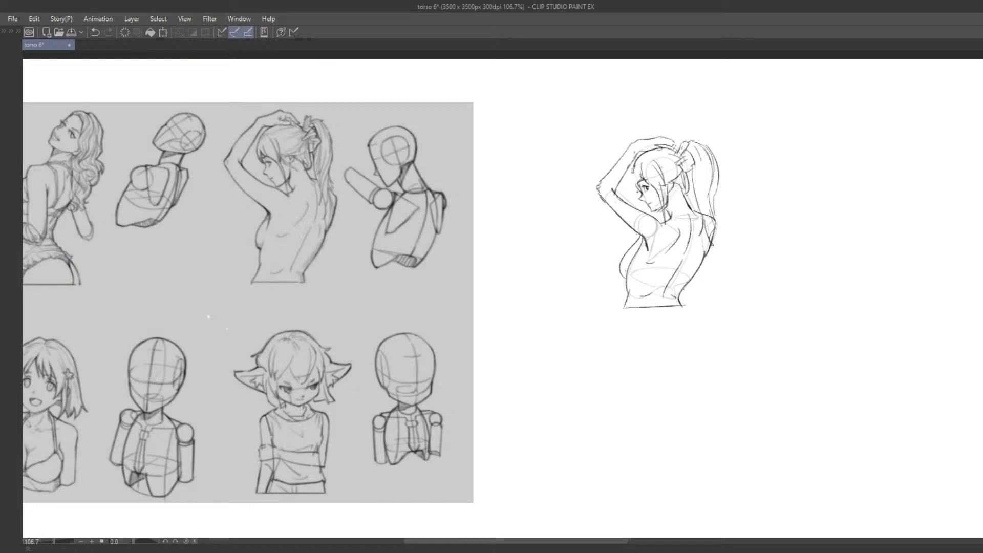
key("ctrl+z")
mouse_move(635, 168)
left_mouse_down()
mouse_move(637, 196)
mouse_move(630, 169)
mouse_move(672, 186)
mouse_move(671, 173)
mouse_move(645, 206)
mouse_move(650, 216)
mouse_move(658, 196)
left_mouse_up()
key("ctrl+z")
key("ctrl+z")
key("ctrl+z")
key("ctrl+z")
key("ctrl+z")
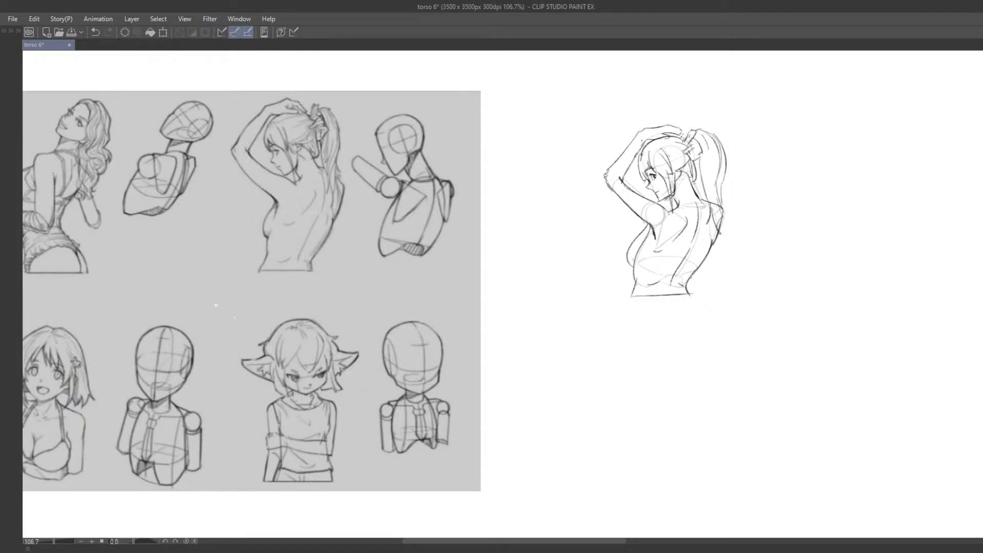
Refine the jaw and neck lines and the hair strands around the ear.
key("ctrl+z")
key("ctrl+z")
left_click_drag(659, 200, 672, 196)
left_click_drag(671, 243, 635, 250)
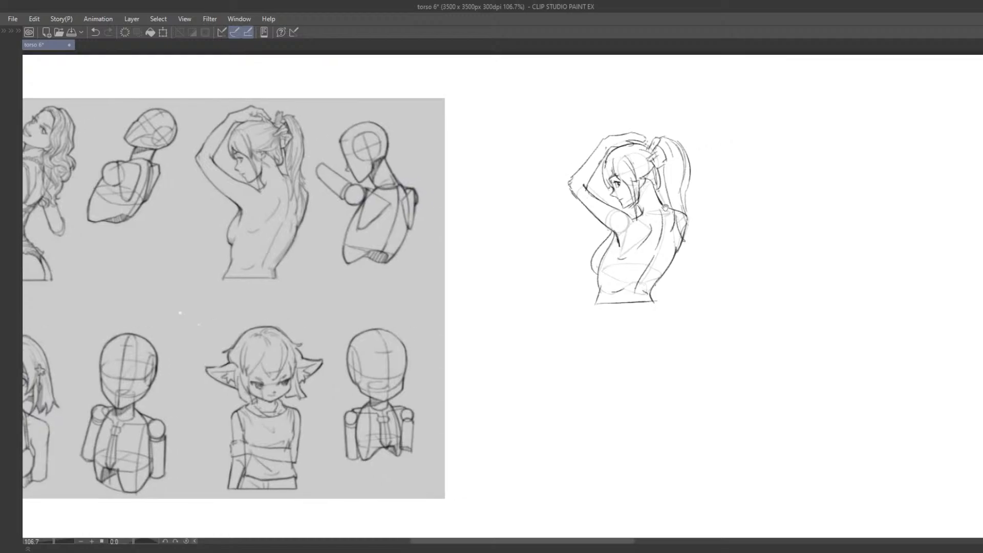
key("ctrl+z")
left_click_drag(657, 190, 667, 208)
mouse_move(655, 164)
left_mouse_down()
mouse_move(661, 194)
mouse_move(639, 174)
left_mouse_up()
key("ctrl+z")
mouse_move(638, 177)
left_mouse_down()
mouse_move(648, 195)
mouse_move(644, 166)
mouse_move(633, 173)
mouse_move(659, 187)
left_mouse_up()
key("ctrl+z")
left_click_drag(624, 255, 622, 248)
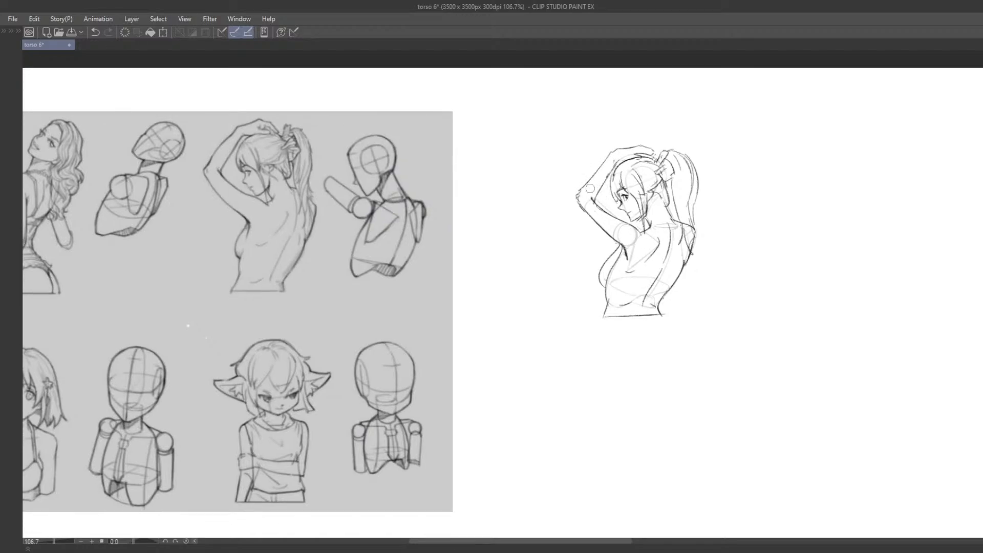
Redraw the outer forearm contour as one smoother line running from the wrist to the elbow point.
left_click_drag(602, 167, 579, 195)
key("ctrl+z")
key("ctrl+z")
key("ctrl+z")
left_click_drag(607, 159, 577, 198)
key("ctrl+z")
left_click_drag(608, 156, 581, 187)
scroll(586, 245, "down", 1)
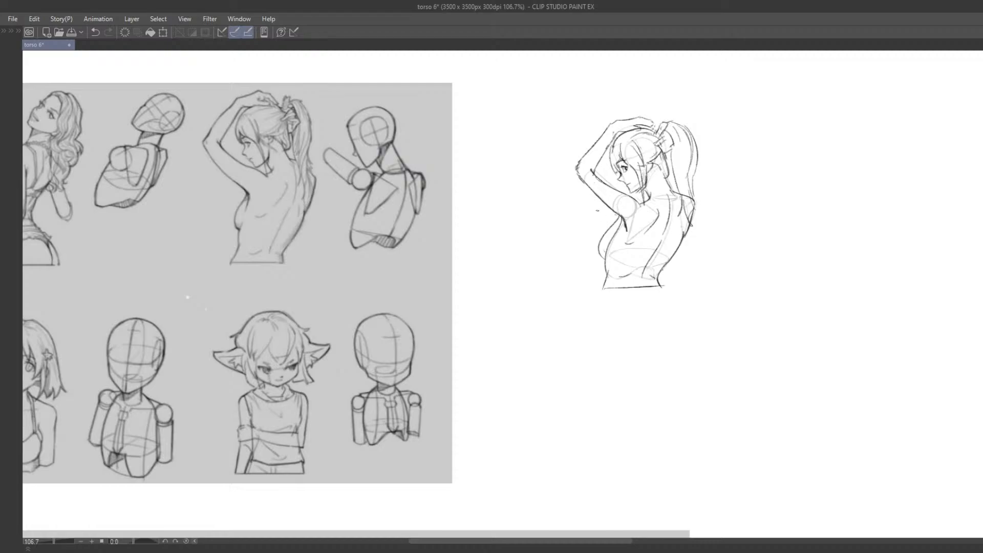
Erase the underside of the upper arm and redraw it as a clean line from the elbow to the armpit.
key("e")
left_click_drag(584, 181, 618, 213)
left_click_drag(578, 175, 628, 223)
key("ctrl+z")
left_click_drag(578, 175, 627, 224)
key("ctrl+z")
left_click_drag(578, 175, 624, 228)
key("ctrl+z")
left_click_drag(578, 176, 631, 226)
key("ctrl+z")
key("ctrl+z")
left_click_drag(579, 175, 625, 226)
key("ctrl+z")
left_click_drag(579, 176, 625, 224)
key("ctrl+z")
left_click_drag(579, 177, 631, 229)
key("ctrl+z")
left_click_drag(577, 174, 626, 218)
key("ctrl+z")
mouse_move(577, 174)
left_mouse_down()
mouse_move(637, 224)
mouse_move(627, 226)
left_mouse_up()
Clean up the elbow, reconnect it to the wrist with the outer forearm line, and refine the hand's upper edge.
mouse_move(610, 211)
left_mouse_down()
mouse_move(626, 226)
mouse_move(586, 209)
mouse_move(583, 197)
left_mouse_up()
key("ctrl+z")
mouse_move(583, 197)
left_mouse_down()
mouse_move(593, 207)
mouse_move(583, 195)
left_mouse_up()
key("ctrl+z")
key("ctrl+z")
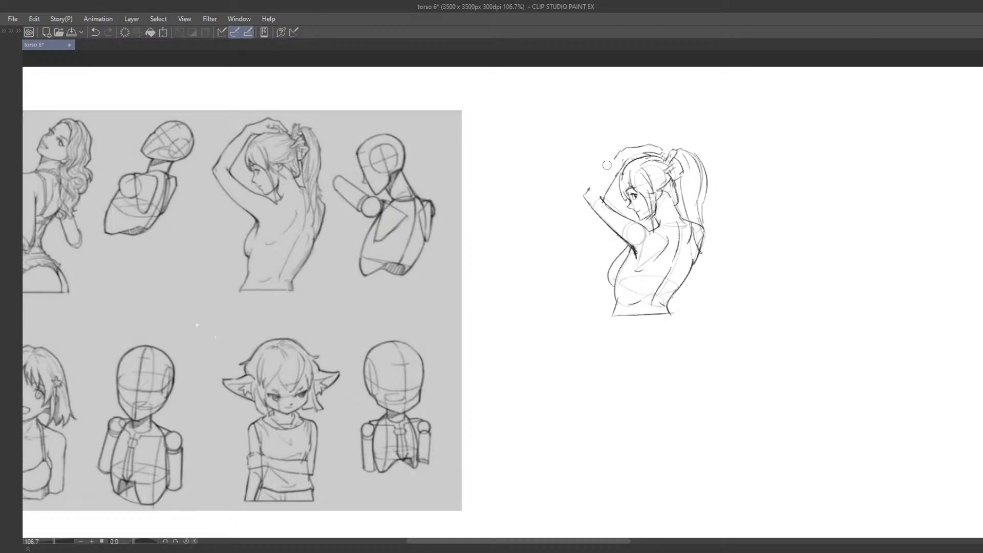
key("ctrl+z")
left_click_drag(589, 191, 616, 157)
key("ctrl+z")
mouse_move(631, 149)
left_mouse_down()
mouse_move(653, 141)
mouse_move(665, 154)
left_mouse_up()
key("ctrl+z")
key("ctrl+z")
key("ctrl+z")
Lasso the waist section of the torso, move it slightly down to lengthen the torso, and deselect it.
scroll(659, 135, "down", 1)
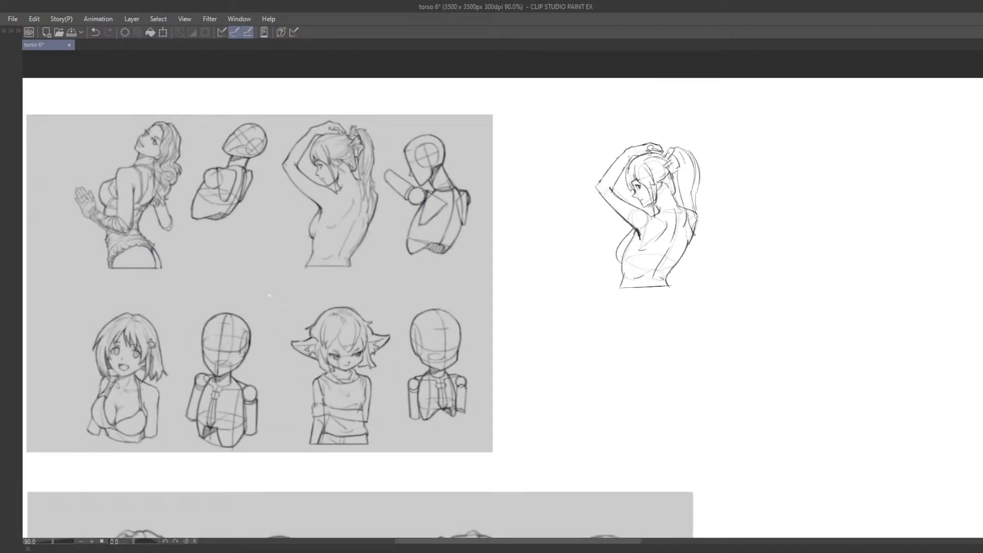
left_click_drag(670, 229, 651, 209)
left_click_drag(613, 245, 661, 293)
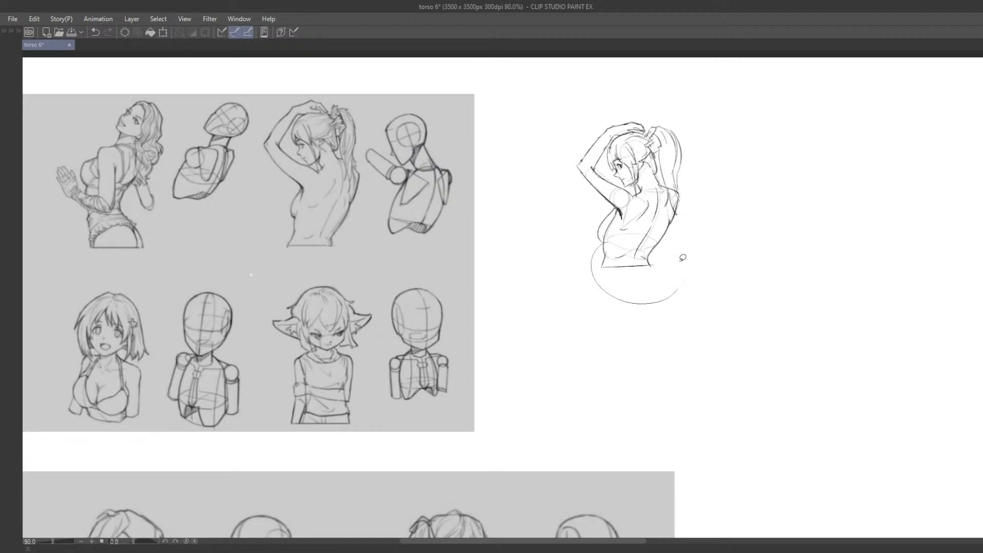
key("ctrl+z")
left_click_drag(613, 244, 660, 293)
left_click_drag(688, 261, 614, 246)
left_click_drag(623, 281, 629, 311)
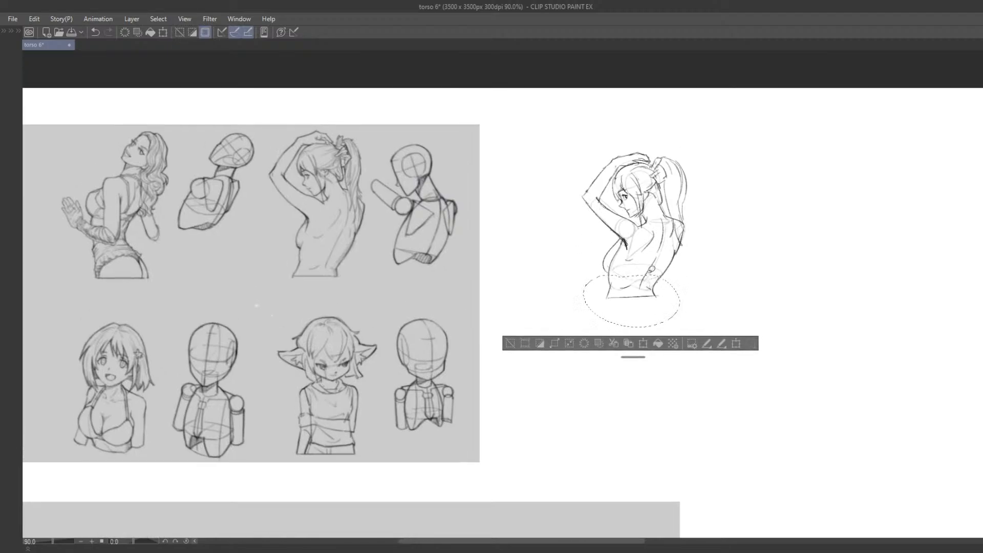
left_click_drag(617, 260, 598, 242)
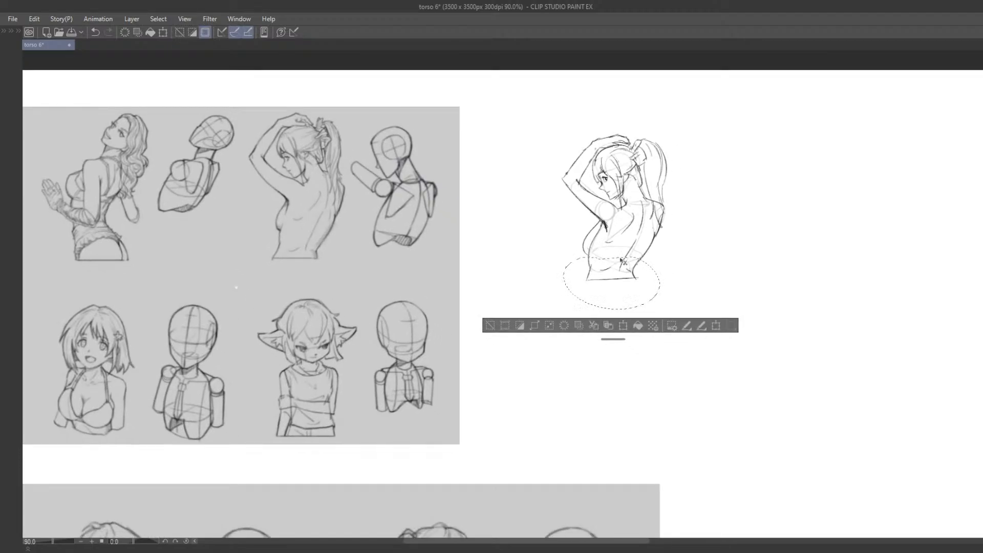
left_click_drag(619, 275, 615, 290)
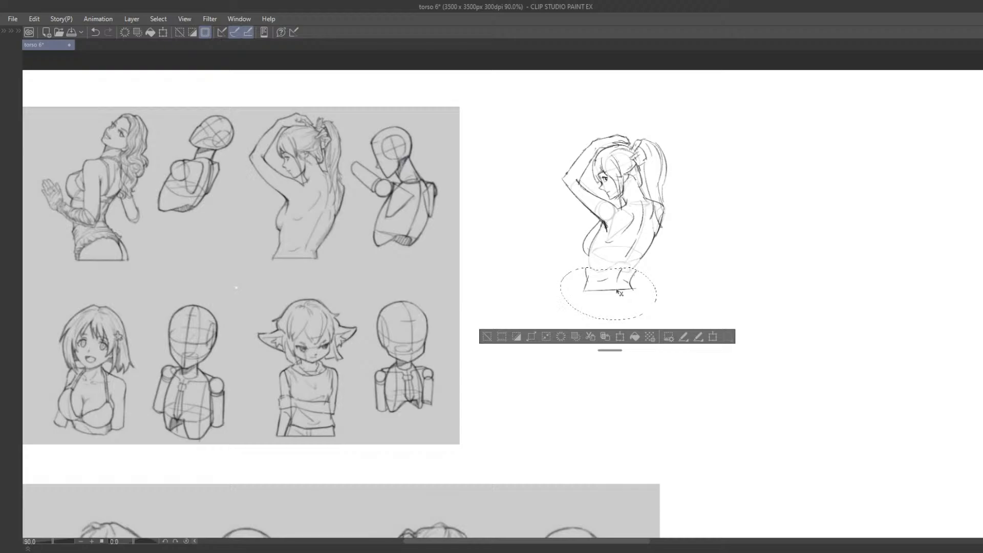
left_click(493, 340)
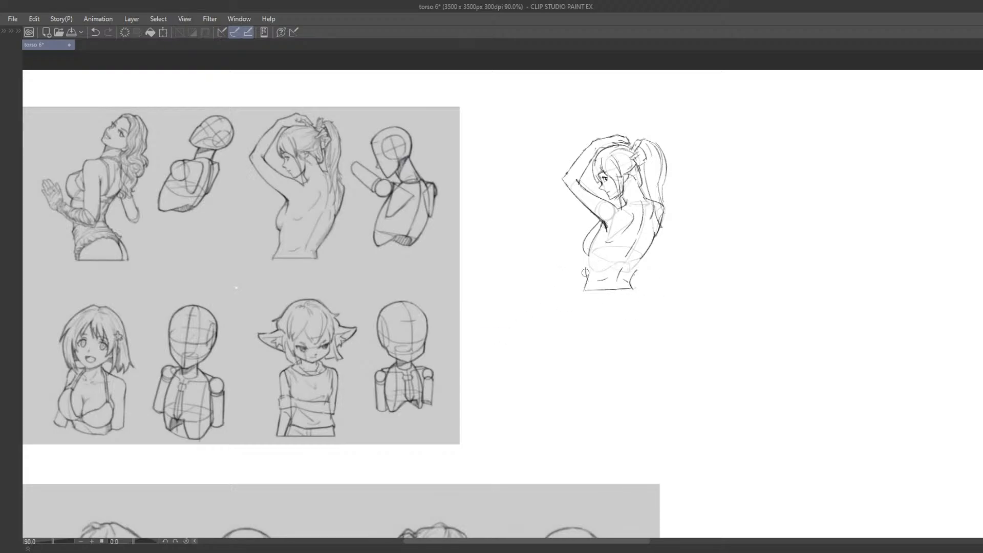
Bridge the gap above the moved waist with short contour lines on the torso's sides.
key("ctrl+z")
left_click_drag(589, 254, 583, 290)
key("ctrl+z")
key("ctrl+z")
mouse_move(640, 262)
left_mouse_down()
mouse_move(648, 247)
mouse_move(635, 269)
left_mouse_up()
key("ctrl+z")
key("ctrl+z")
key("ctrl+z")
key("ctrl+z")
Redraw the back's outer contour as a continuous curve from below the shoulder blade into the waist.
left_click_drag(656, 236, 633, 270)
key("ctrl+z")
key("ctrl+z")
key("ctrl+z")
mouse_move(639, 266)
left_mouse_down()
mouse_move(649, 246)
mouse_move(627, 274)
left_mouse_up()
key("ctrl+z")
key("ctrl+z")
left_click_drag(653, 241, 625, 279)
key("ctrl+z")
left_click_drag(658, 239, 626, 279)
key("ctrl+z")
key("ctrl+z")
key("ctrl+z")
mouse_move(654, 242)
left_mouse_down()
mouse_move(627, 274)
mouse_move(633, 284)
left_mouse_up()
key("ctrl+z")
mouse_move(614, 268)
left_mouse_down()
mouse_move(633, 262)
mouse_move(624, 282)
left_mouse_up()
key("e")
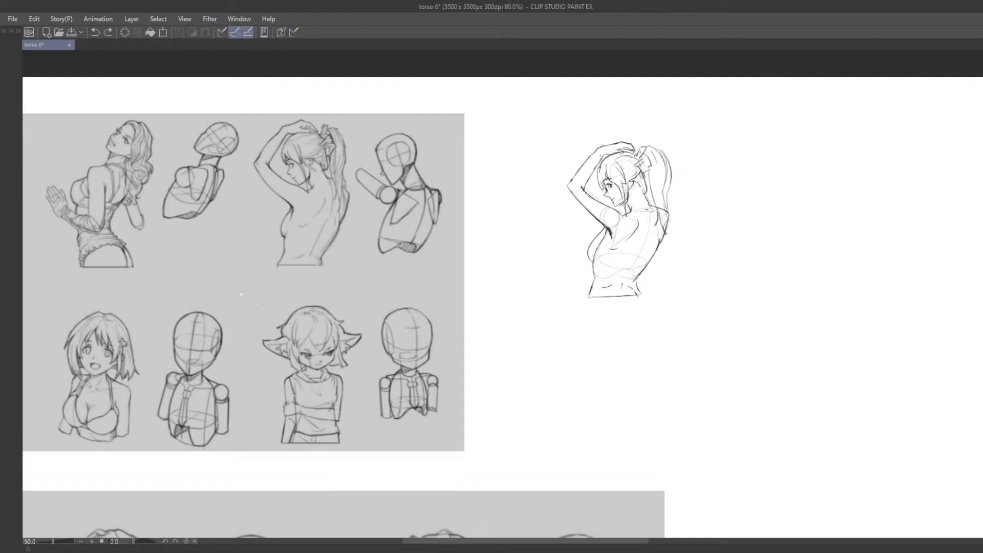
Redraw the upper spine line from the base of the neck to the middle of the back.
left_click_drag(647, 210, 645, 239)
key("ctrl+z")
key("ctrl+z")
key("ctrl+z")
key("ctrl+z")
key("ctrl+z")
left_click_drag(647, 208, 641, 242)
key("ctrl+z")
mouse_move(650, 207)
left_mouse_down()
mouse_move(641, 241)
mouse_move(645, 233)
left_mouse_up()
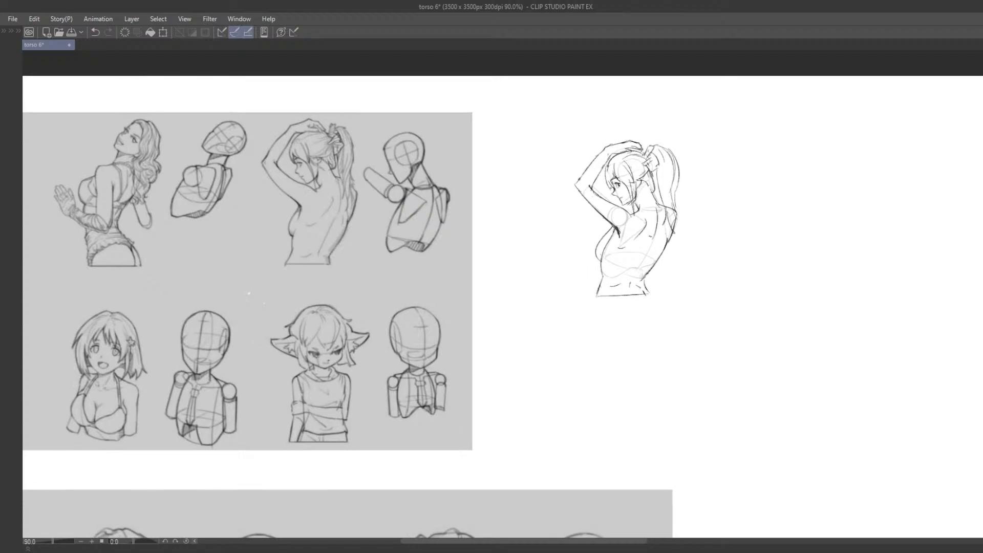
scroll(645, 251, "down", 1)
key("ctrl+z")
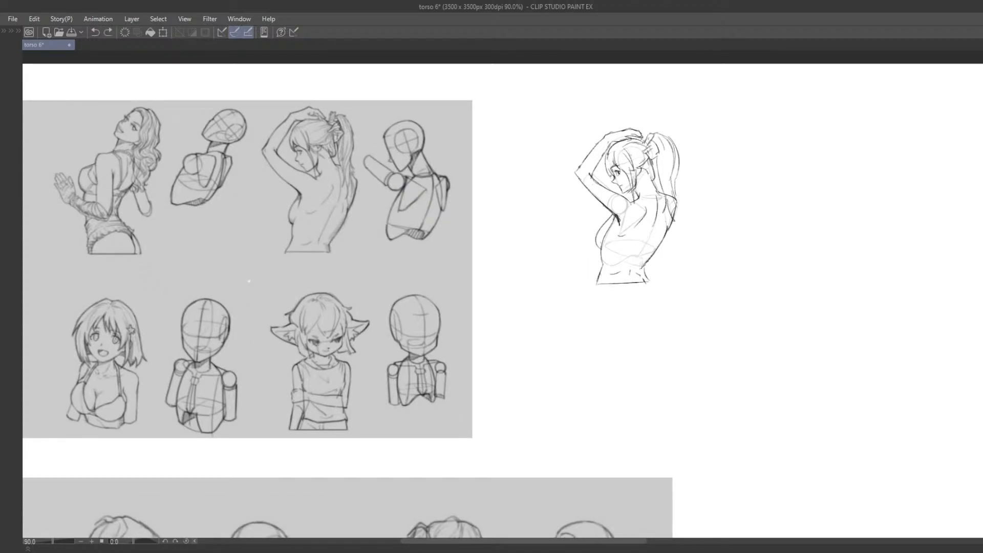
Redraw the lower spine line curving from the middle of the back down to the waist.
left_click_drag(651, 233, 633, 271)
key("ctrl+z")
key("ctrl+z")
left_click_drag(653, 226, 636, 266)
key("ctrl+z")
left_click_drag(655, 227, 628, 278)
key("ctrl+z")
key("ctrl+z")
left_click_drag(655, 226, 630, 279)
key("ctrl+z")
left_click_drag(655, 226, 630, 277)
key("ctrl+z")
key("ctrl+z")
mouse_move(655, 226)
left_mouse_down()
mouse_move(630, 275)
mouse_move(610, 273)
left_mouse_up()
key("ctrl+z")
key("ctrl+z")
key("ctrl+z")
Clean up and refine the small crease marks on the lower back near the waist.
mouse_move(621, 271)
left_mouse_down()
mouse_move(610, 274)
mouse_move(644, 270)
left_mouse_up()
key("e")
key("ctrl+z")
key("ctrl+z")
mouse_move(638, 265)
left_mouse_down()
mouse_move(653, 267)
mouse_move(655, 237)
mouse_move(639, 257)
left_mouse_up()
key("e")
key("ctrl+z")
key("ctrl+z")
key("ctrl+z")
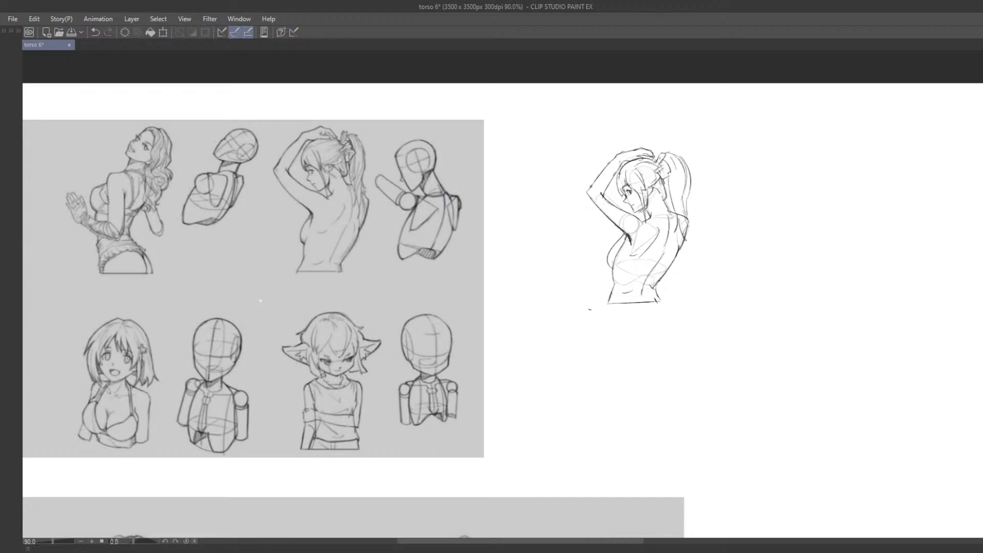
Refine the shoulder blade contour and the nearby torso lines of the ponytailed figure.
left_click_drag(566, 306, 558, 309)
left_click_drag(581, 258, 600, 223)
key("ctrl+z")
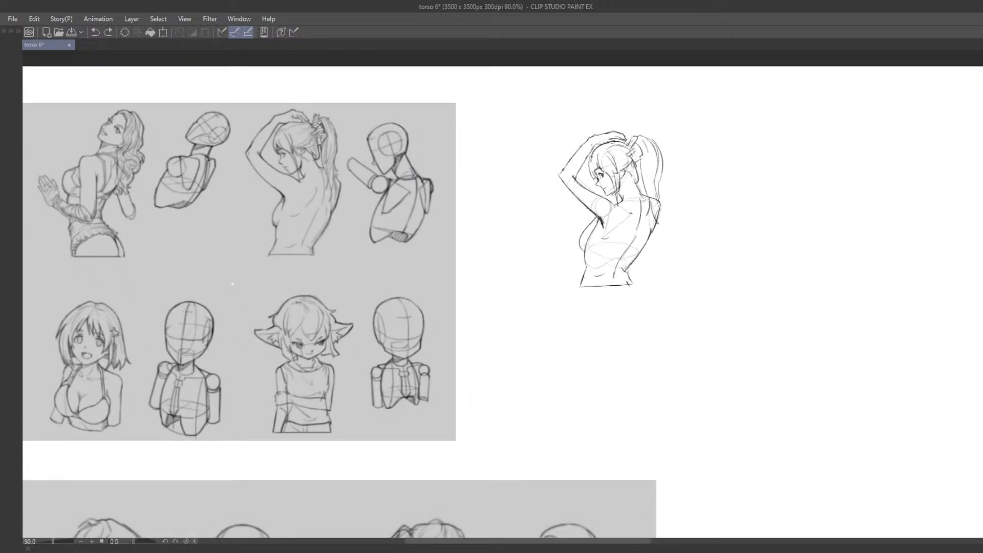
left_click_drag(633, 211, 617, 237)
key("ctrl+z")
left_click_drag(654, 231, 652, 254)
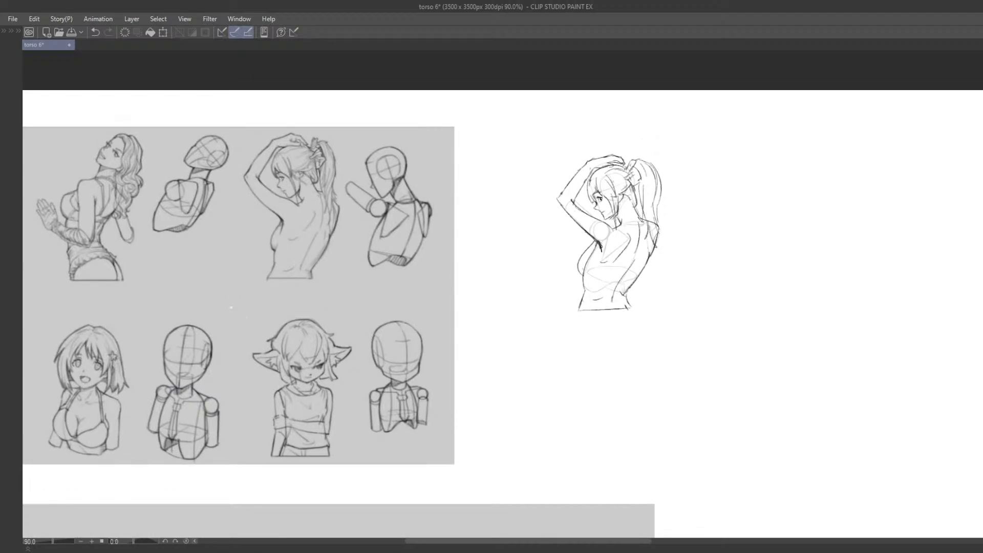
left_click_drag(650, 190, 648, 212)
Overlay the lassoed figure drawing on the ponytailed reference pose at matching scale to compare proportions, restore its original placement and deselect.
mouse_move(533, 215)
left_mouse_down()
mouse_move(644, 334)
mouse_move(675, 121)
left_mouse_up()
key("ctrl+z")
left_click_drag(578, 129, 531, 291)
left_click_drag(554, 346, 707, 121)
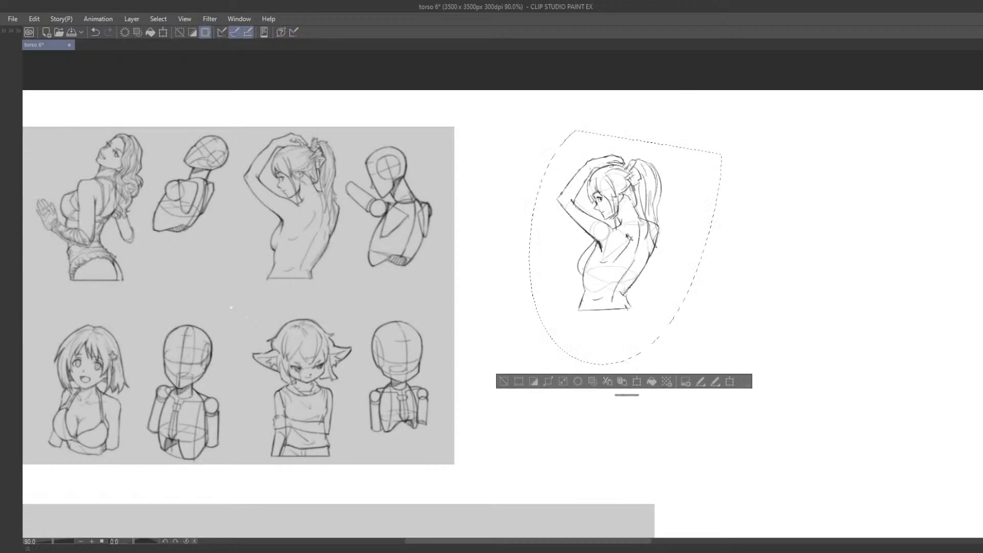
mouse_move(642, 245)
left_mouse_down()
mouse_move(468, 260)
mouse_move(552, 300)
left_mouse_up()
mouse_move(588, 318)
left_mouse_down()
mouse_move(460, 286)
mouse_move(443, 295)
left_mouse_up()
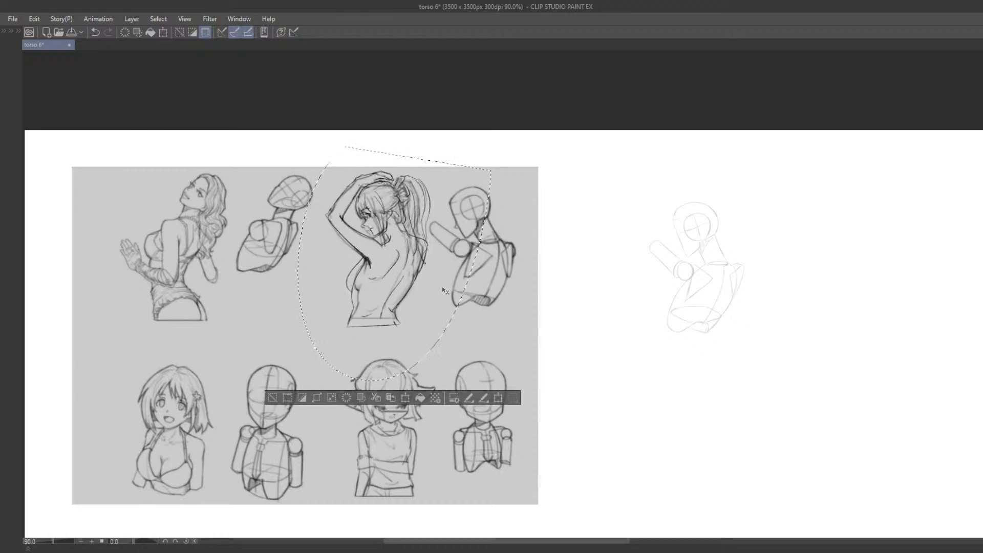
key("ctrl+t")
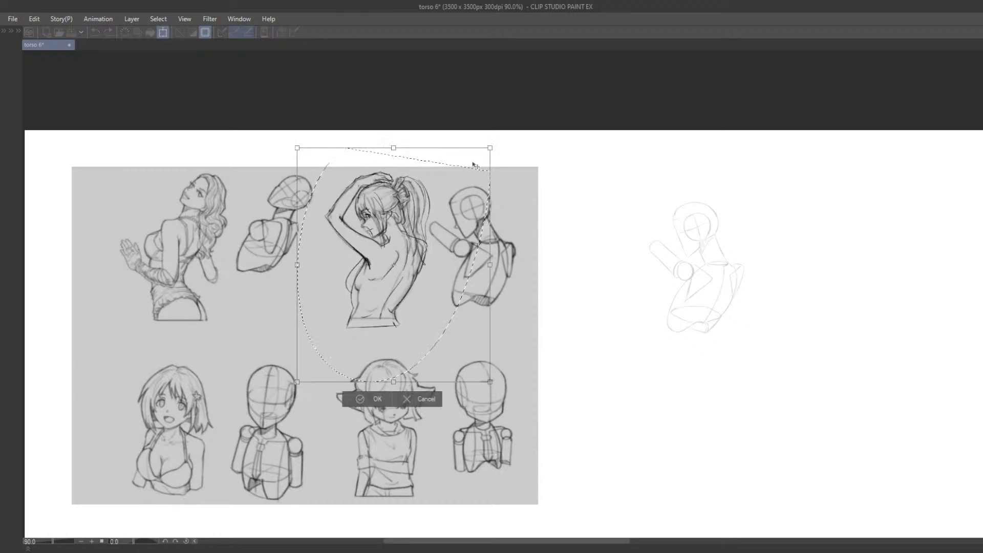
mouse_move(468, 177)
left_mouse_down()
mouse_move(487, 151)
mouse_move(462, 188)
left_mouse_up()
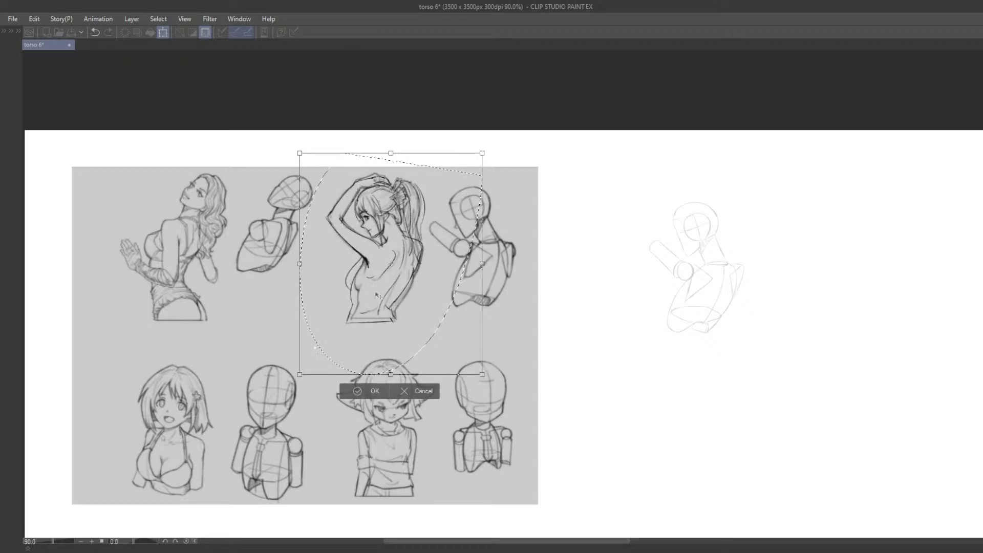
left_click(415, 392)
left_click_drag(528, 318, 456, 259)
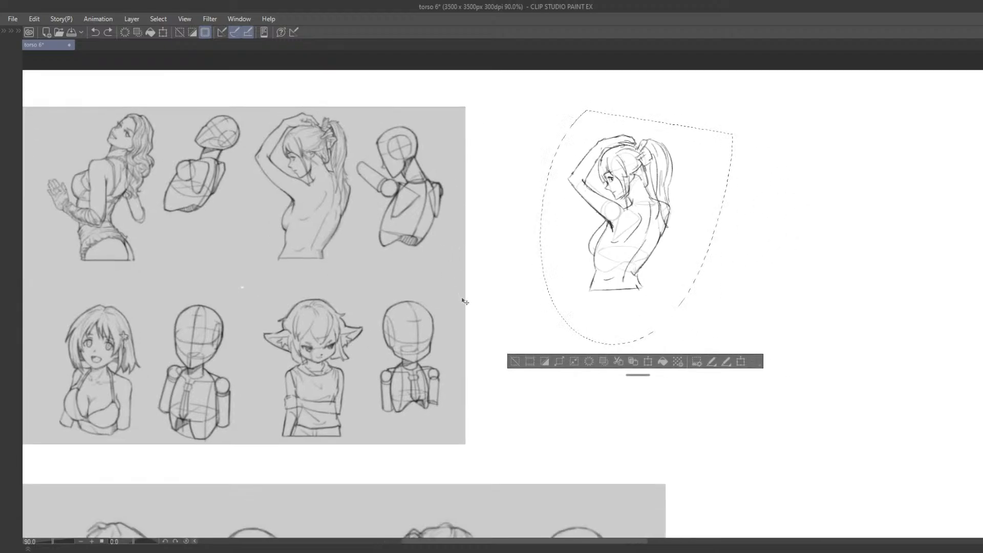
left_click(516, 361)
Select the chest and belly contour at the front of the torso, shift it slightly inward toward the back and deselect.
left_click_drag(600, 219, 590, 302)
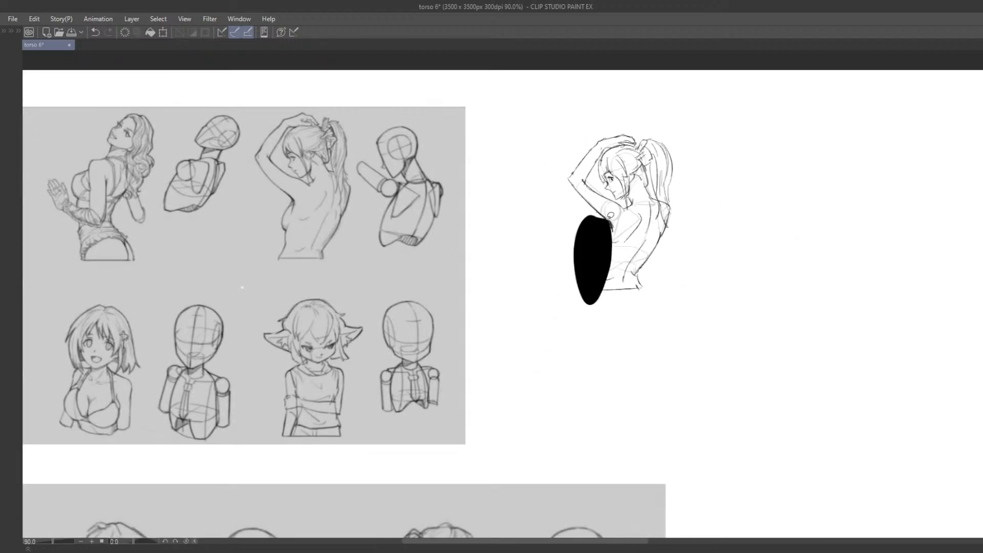
key("ctrl+z")
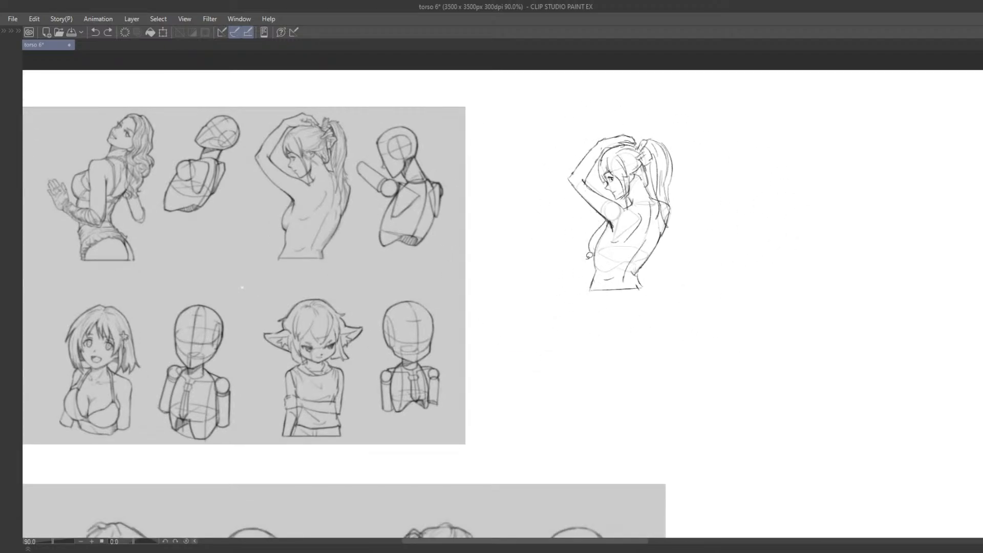
mouse_move(605, 224)
left_mouse_down()
mouse_move(582, 281)
mouse_move(610, 262)
mouse_move(580, 291)
mouse_move(613, 268)
mouse_move(616, 237)
left_mouse_up()
key("ctrl+z")
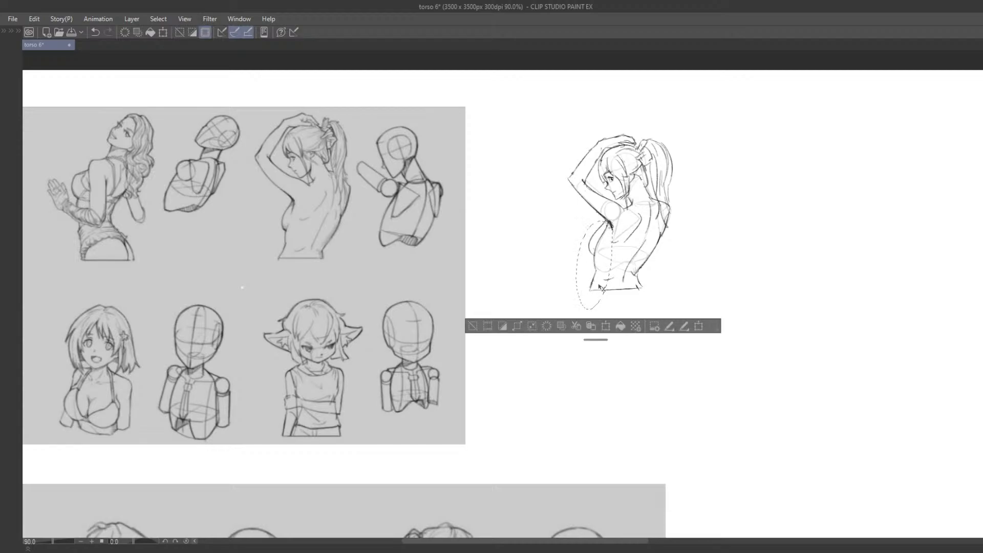
left_click_drag(605, 279, 612, 278)
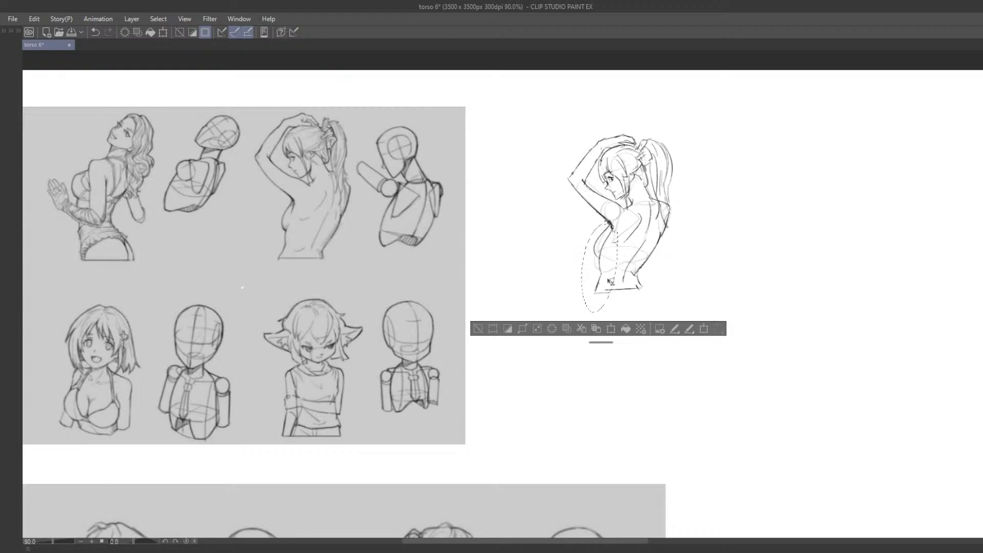
left_click(477, 328)
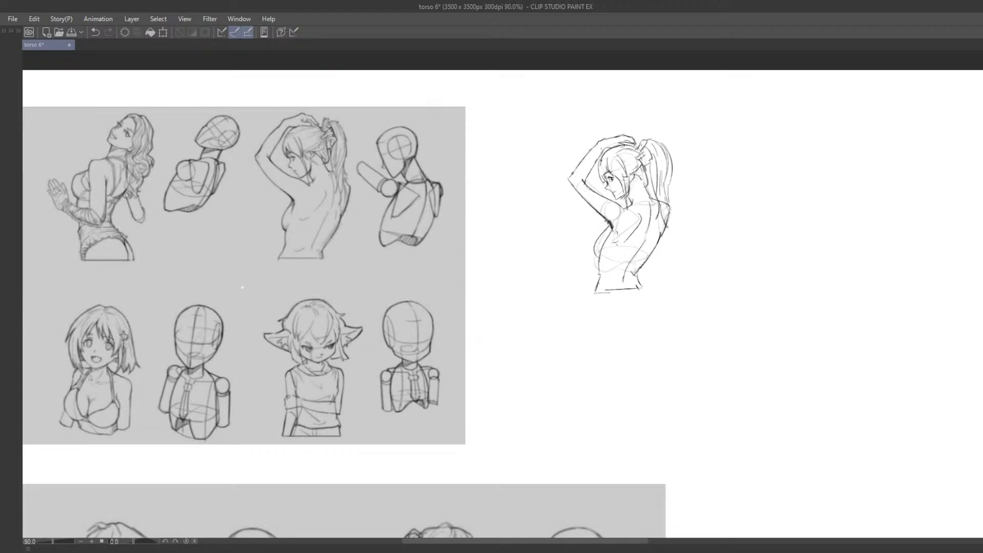
Redraw the belly contour running from below the chest down to the waist.
key("ctrl+z")
left_click_drag(599, 259, 598, 271)
key("ctrl+z")
key("ctrl+z")
key("ctrl+z")
key("ctrl+z")
Redraw the cut-off line across the lower end of the torso.
mouse_move(596, 292)
left_mouse_down()
mouse_move(653, 289)
mouse_move(640, 290)
left_mouse_up()
key("ctrl+z")
key("ctrl+z")
key("ctrl+z")
Redraw the short waist contour on the back side where it flares into the hip.
left_click_drag(637, 277, 644, 290)
key("ctrl+z")
key("ctrl+z")
key("ctrl+z")
key("ctrl+z")
key("ctrl+z")
left_click_drag(242, 287, 245, 316)
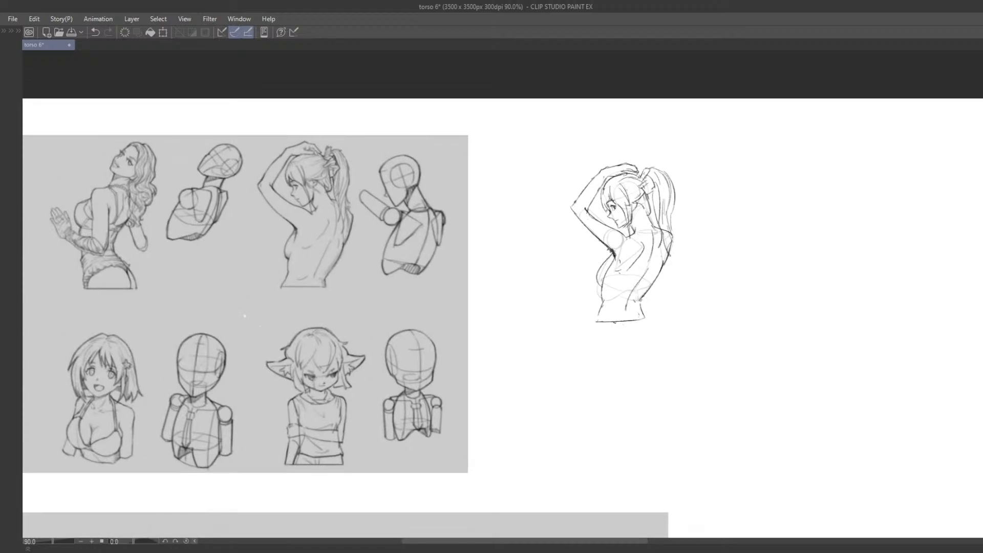
Select the whole figure drawing and move it over the ponytailed reference pose for another comparison.
left_click_drag(631, 207, 634, 234)
mouse_move(622, 164)
left_mouse_down()
mouse_move(623, 425)
mouse_move(724, 198)
left_mouse_up()
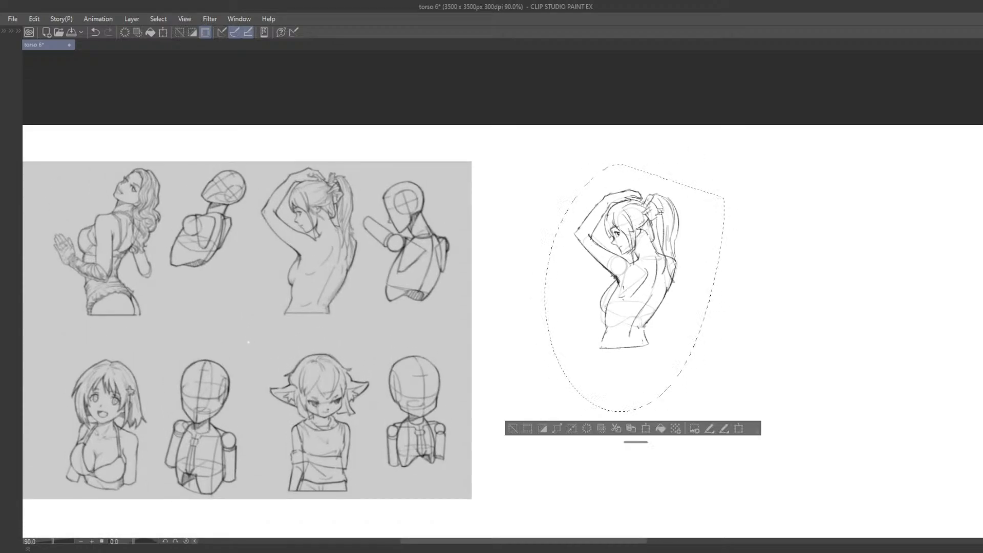
left_click_drag(733, 279, 557, 255)
mouse_move(557, 255)
left_mouse_down()
mouse_move(592, 276)
mouse_move(629, 277)
left_mouse_up()
left_click_drag(660, 268, 529, 275)
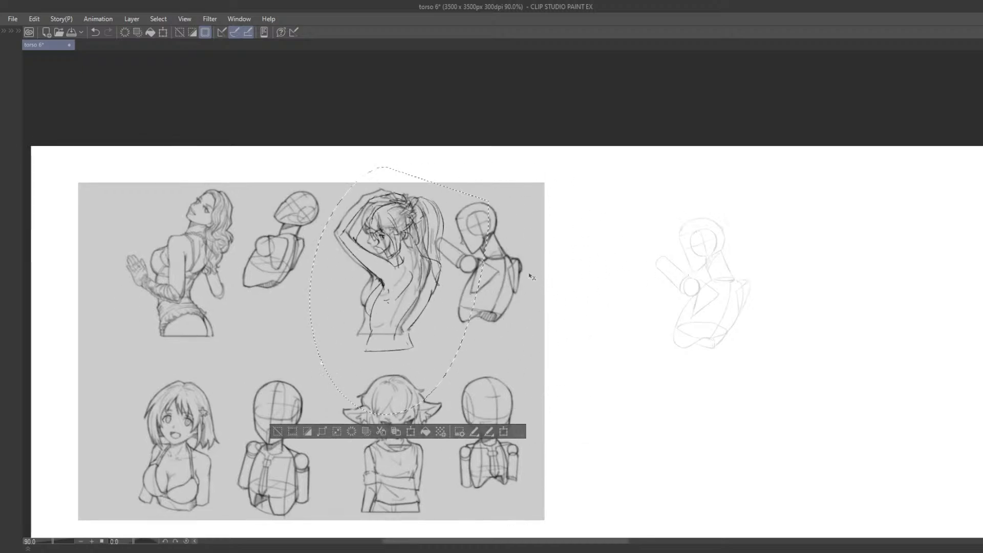
left_click_drag(503, 308, 497, 302)
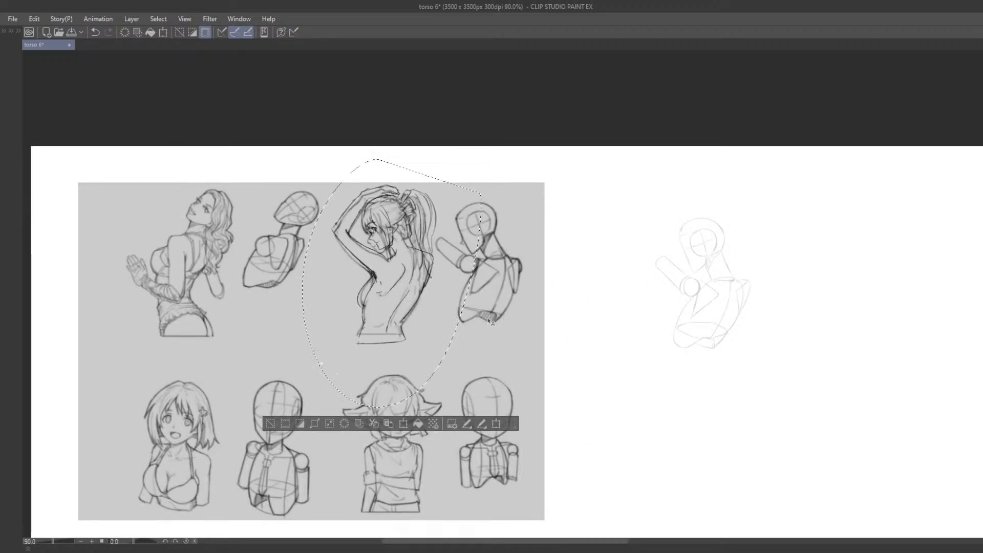
Scale and nudge the overlaid figure to line up with the reference pose, then restore its original placement and deselect.
key("ctrl+t")
left_click_drag(479, 160, 457, 201)
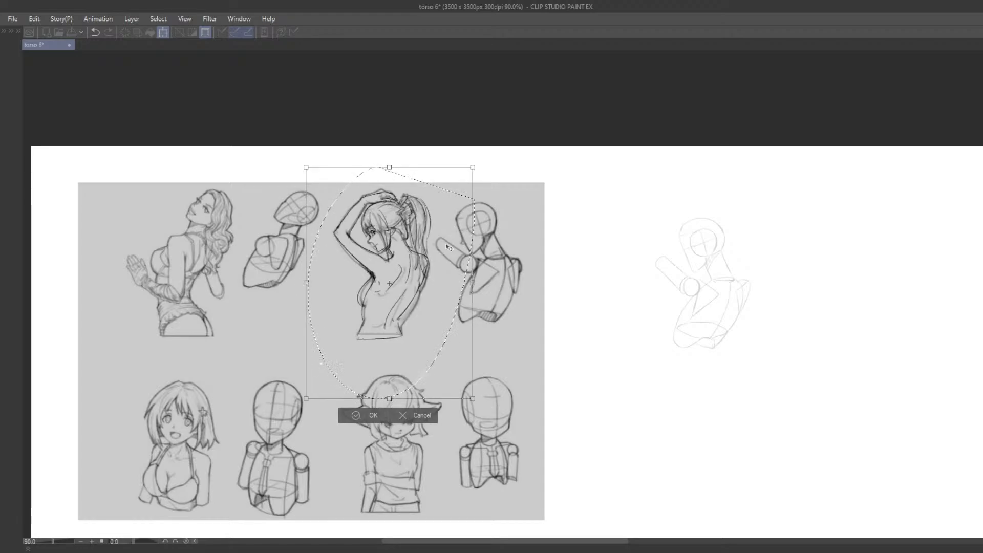
key("Up")
key("Up")
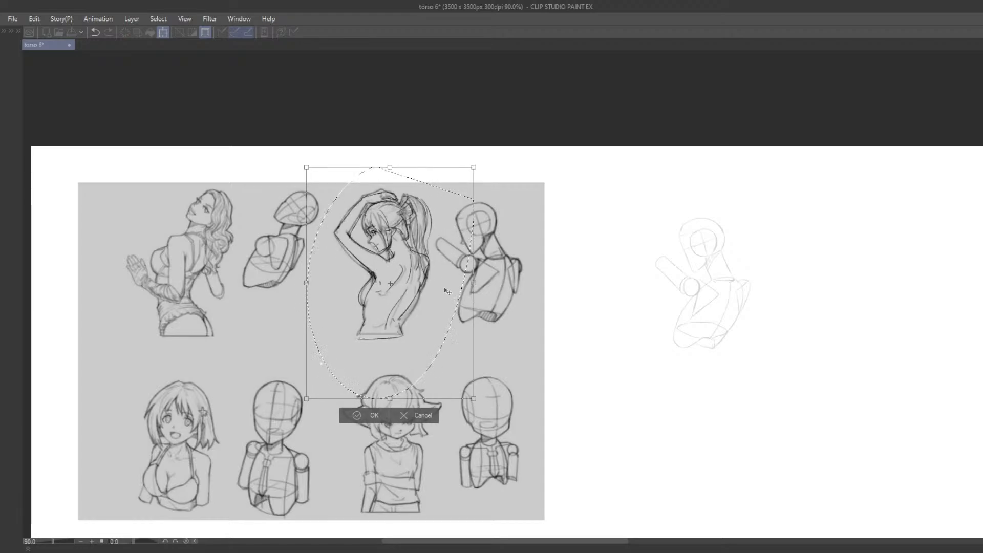
left_click_drag(445, 290, 443, 291)
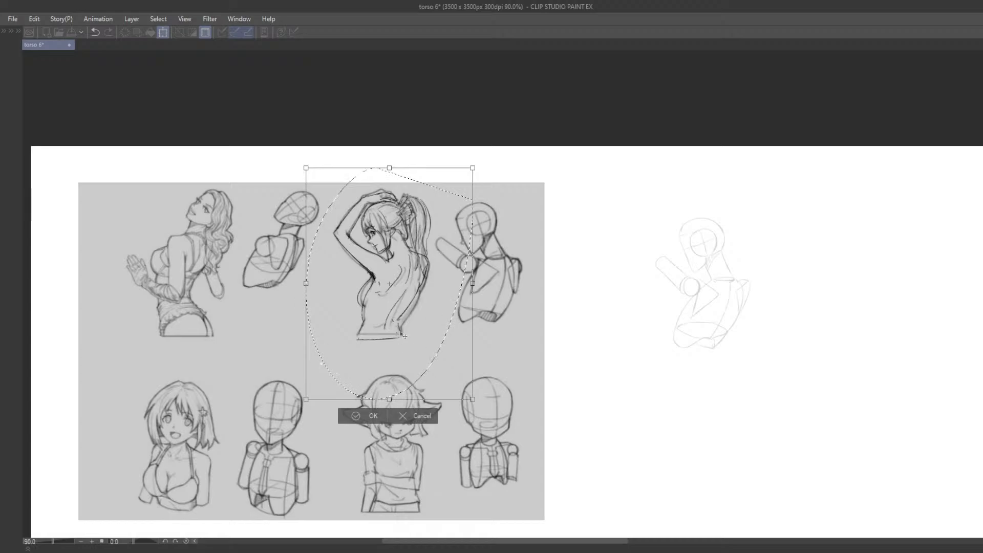
left_click(358, 415)
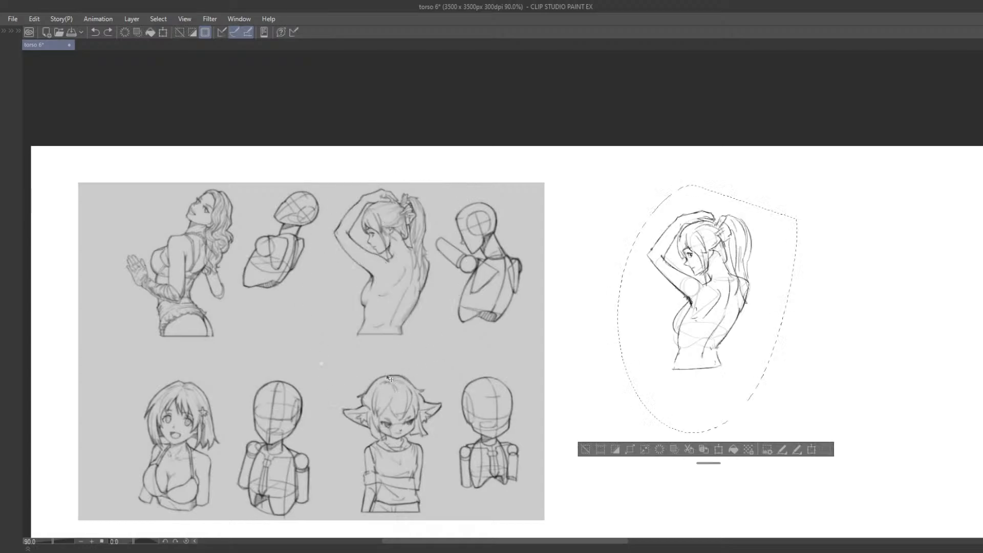
left_click_drag(486, 331, 432, 270)
left_click(531, 389)
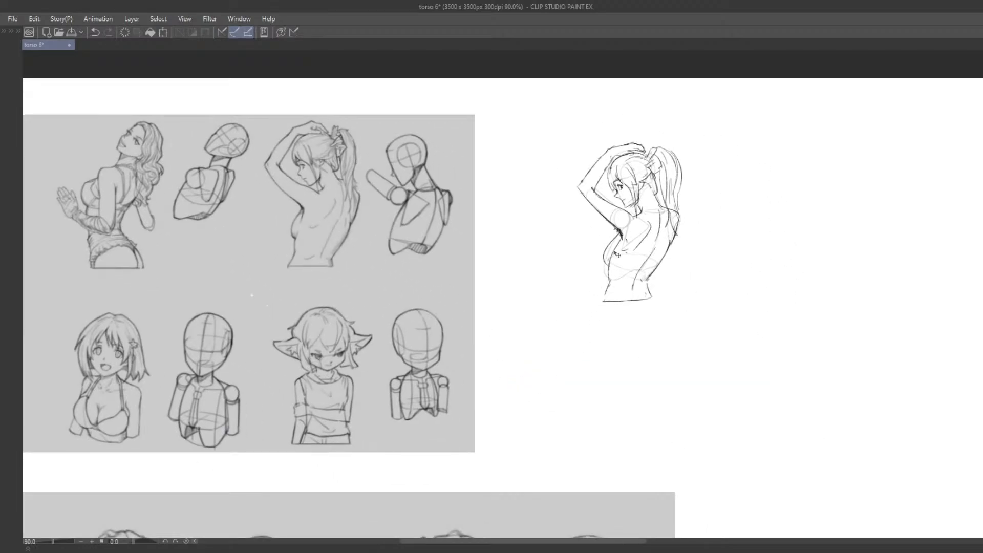
Select only the chest contour, move it slightly inward toward the back and clear the selection.
mouse_move(608, 234)
left_mouse_down()
mouse_move(601, 275)
mouse_move(623, 271)
mouse_move(626, 234)
mouse_move(611, 284)
mouse_move(625, 232)
mouse_move(612, 286)
left_mouse_up()
key("ctrl+z")
key("ctrl+z")
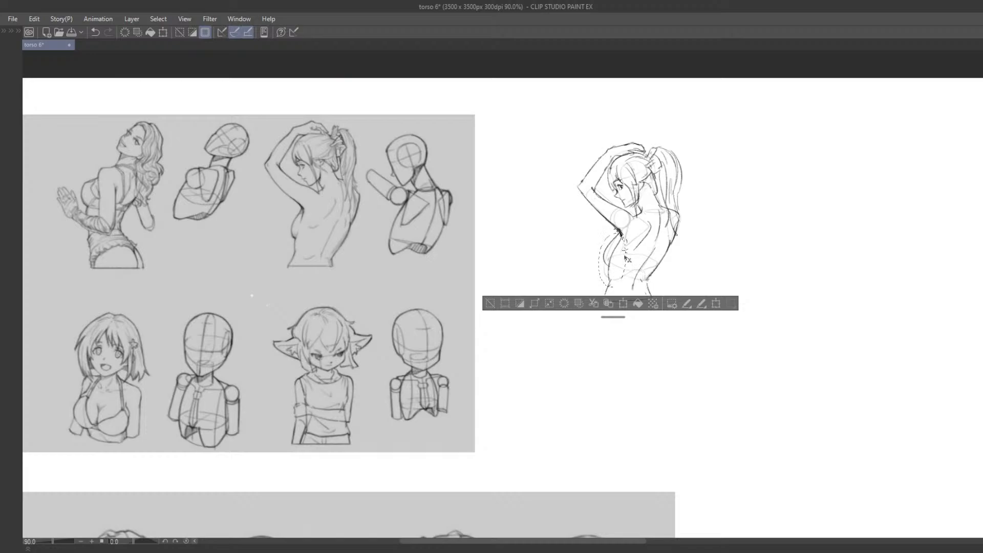
mouse_move(621, 237)
left_mouse_down()
mouse_move(629, 260)
mouse_move(609, 282)
left_mouse_up()
left_click(492, 305)
key("ctrl+z")
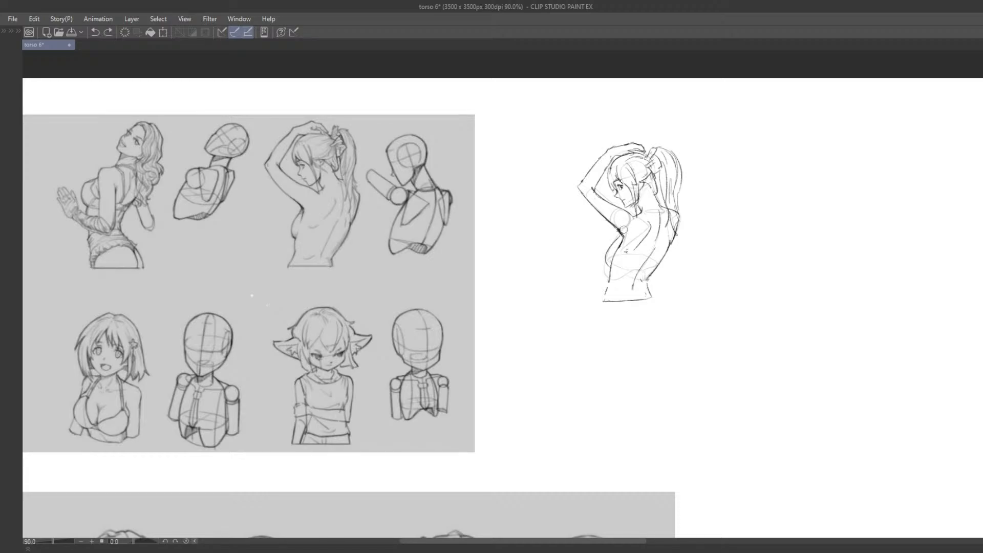
Redraw the underarm line where the raised arm meets the chest.
key("ctrl+z")
left_click_drag(251, 296, 254, 320)
key("ctrl+z")
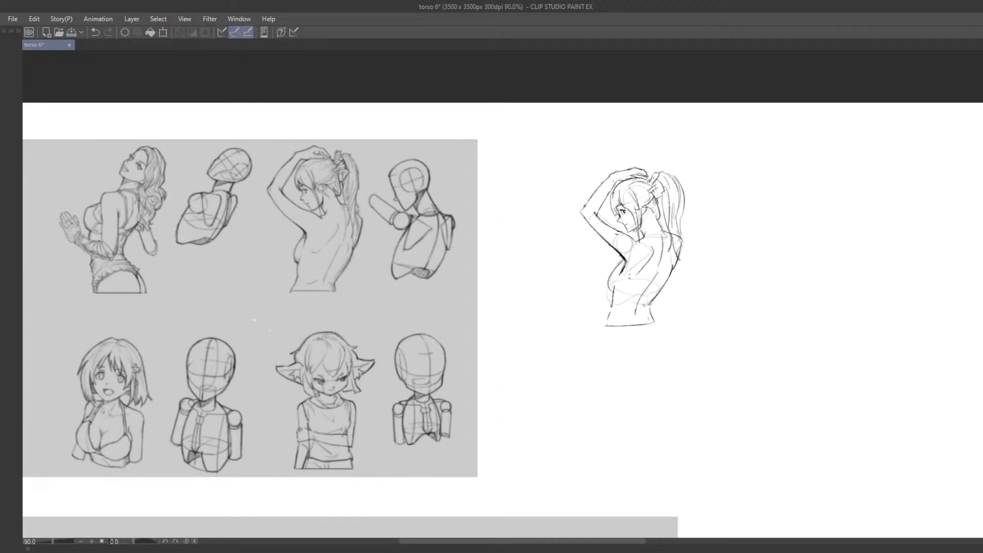
Rework the outer contour of the raised arm from the elbow up along the forearm toward the hand.
left_click_drag(593, 230, 597, 241)
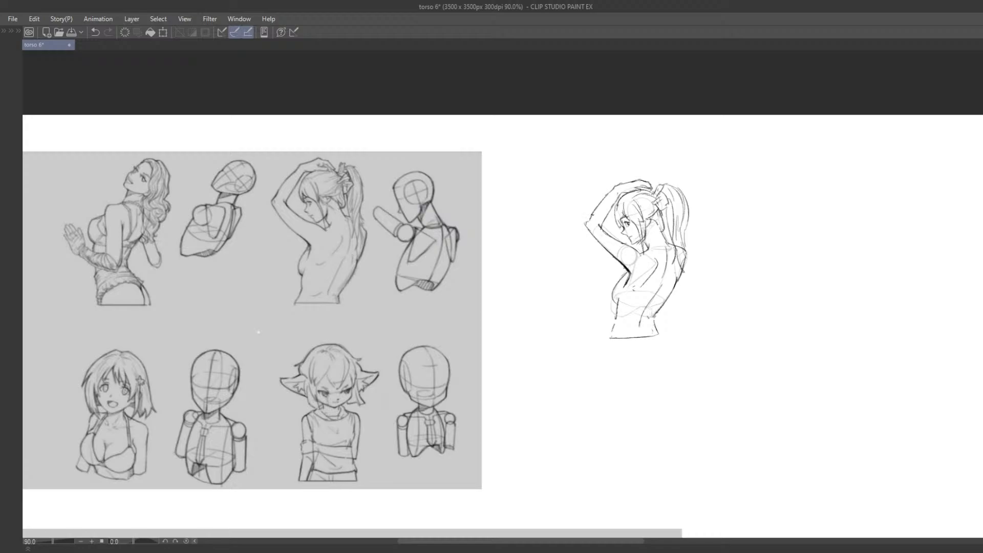
left_click_drag(592, 215, 612, 190)
key("ctrl+z")
key("ctrl+z")
key("ctrl+z")
key("ctrl+z")
key("ctrl+z")
mouse_move(614, 188)
left_mouse_down()
mouse_move(643, 179)
mouse_move(588, 190)
mouse_move(729, 196)
left_mouse_up()
key("ctrl+z")
key("ctrl+z")
key("ctrl+z")
scroll(666, 207, "down", 2)
key("ctrl+z")
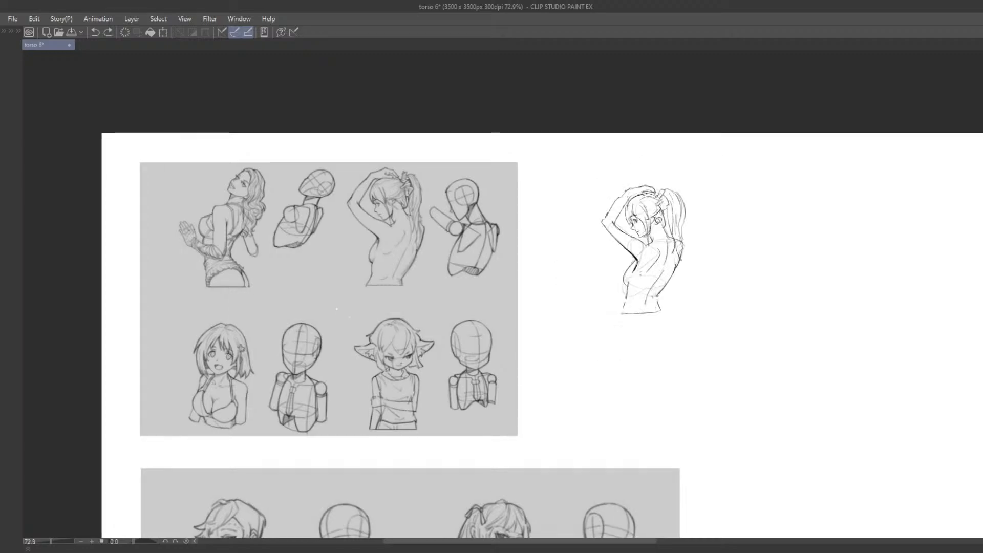
Check the revised figure against the reference by overlaying a scaled-down selection of it, then return it to its original state and deselect.
key("m")
mouse_move(653, 155)
left_mouse_down()
mouse_move(643, 155)
mouse_move(728, 214)
left_mouse_up()
key("k")
mouse_move(645, 258)
left_mouse_down()
mouse_move(601, 253)
mouse_move(495, 278)
left_mouse_up()
mouse_move(527, 278)
left_mouse_down()
mouse_move(611, 329)
mouse_move(509, 292)
left_mouse_up()
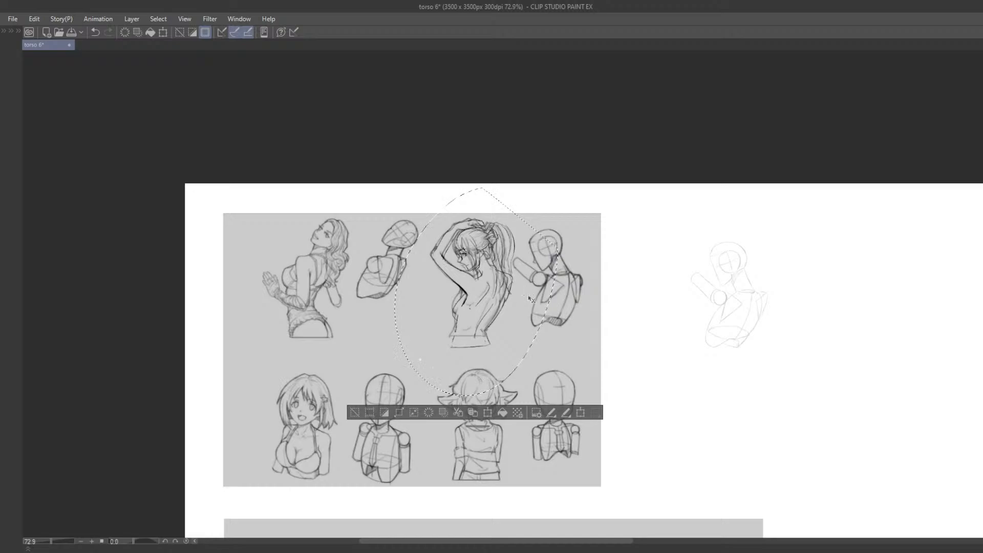
key("ctrl+t")
left_click_drag(551, 198, 545, 195)
left_click_drag(529, 233, 526, 290)
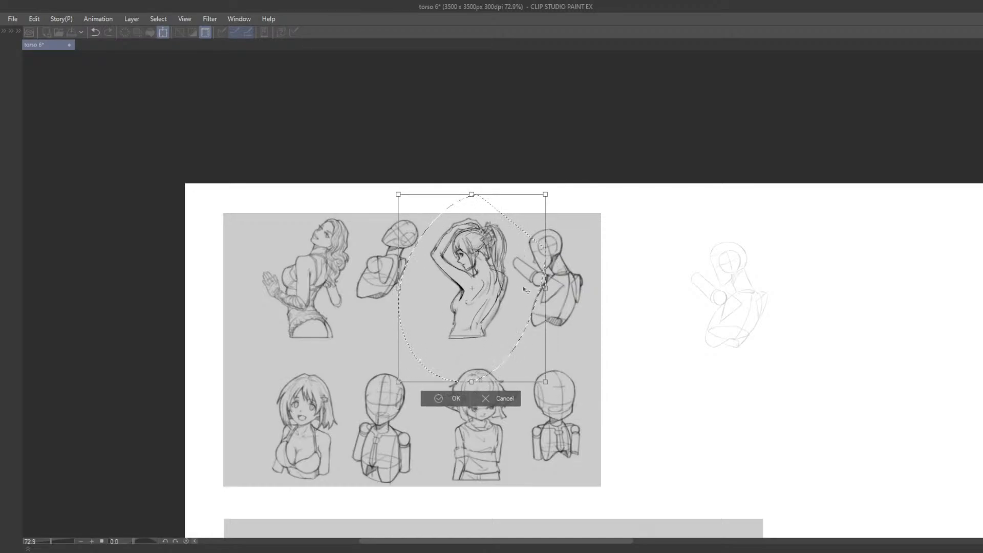
left_click(498, 401)
key("ctrl+z")
left_click_drag(668, 335, 565, 269)
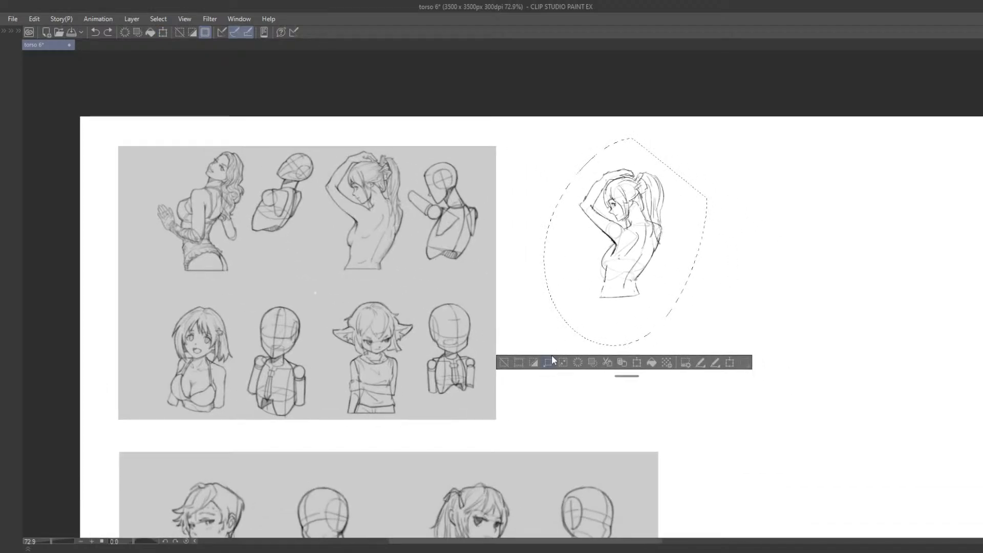
left_click(505, 364)
Redraw the outer back contour farther out, curving from the far shoulder down to the waist.
scroll(619, 278, "up", 2)
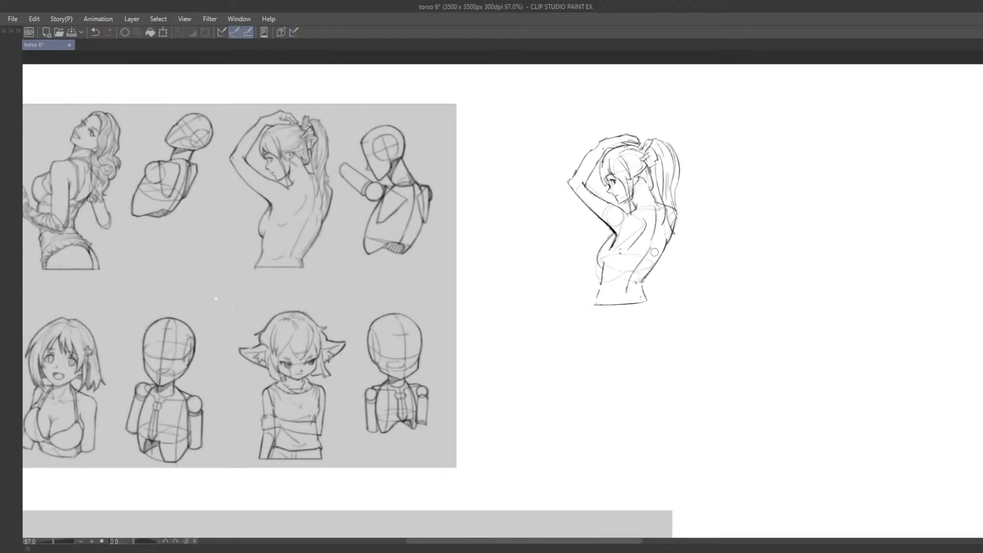
left_click_drag(670, 252, 643, 285)
key("ctrl+z")
key("ctrl+z")
key("ctrl+z")
key("ctrl+z")
key("ctrl+z")
left_click_drag(670, 245, 644, 290)
key("ctrl+z")
Draw the far shoulder's protruding corner beside the end of the ponytail, joining it to the back contour.
mouse_move(684, 216)
left_mouse_down()
mouse_move(671, 239)
mouse_move(674, 225)
left_mouse_up()
key("ctrl+z")
key("ctrl+z")
left_click_drag(672, 210, 684, 216)
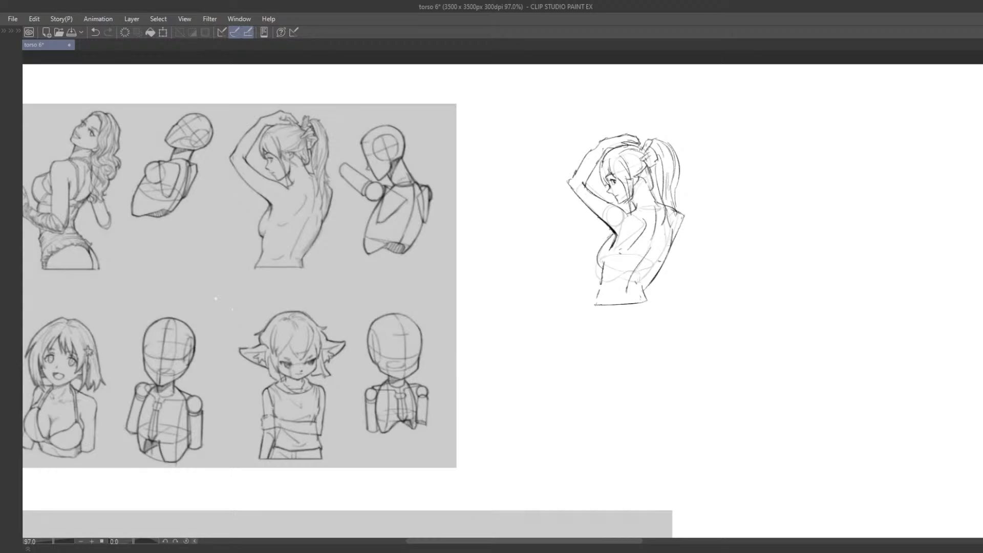
Redraw the back side of the waist where the back contour turns into the hip.
left_click_drag(650, 284, 649, 282)
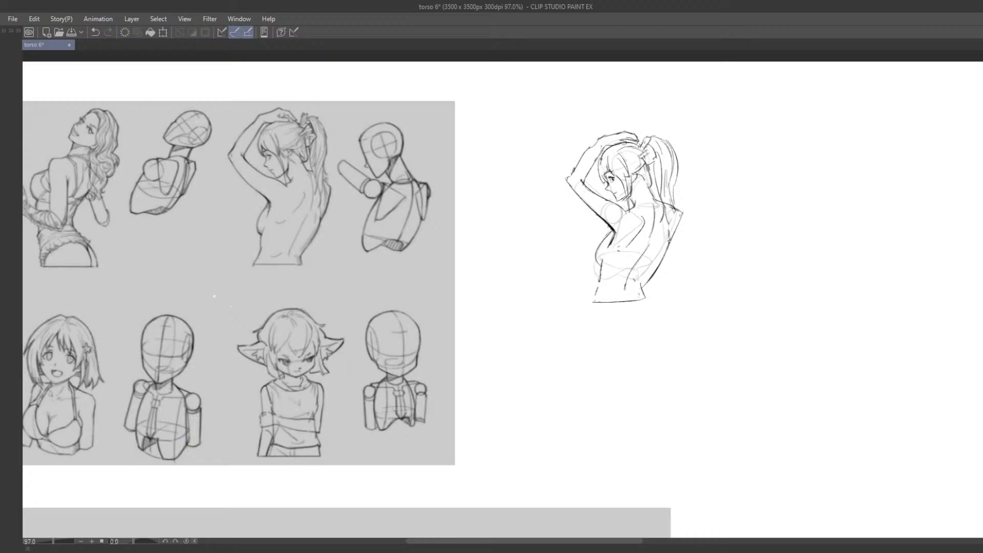
left_click_drag(661, 258, 661, 241)
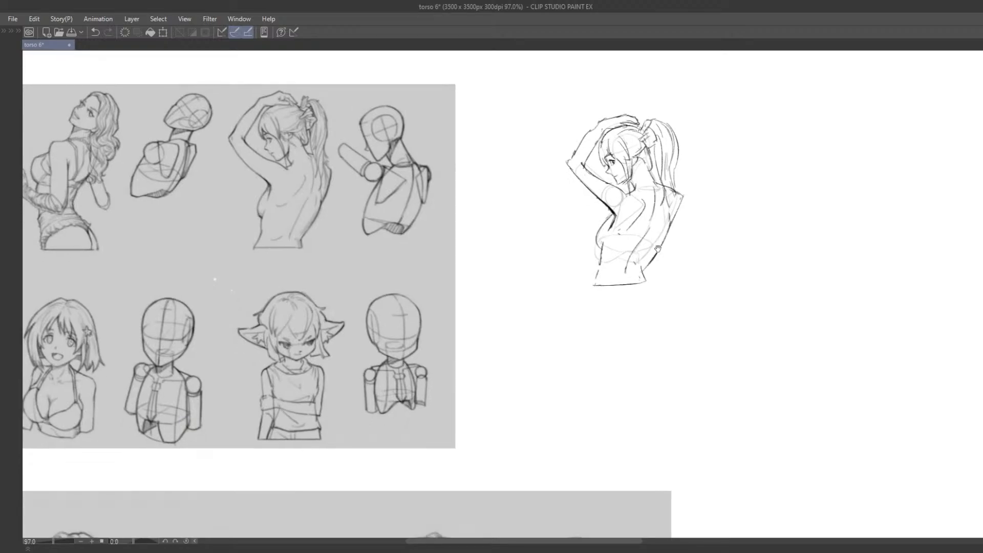
key("ctrl+z")
mouse_move(638, 269)
left_mouse_down()
mouse_move(648, 265)
mouse_move(647, 280)
left_mouse_up()
key("ctrl+z")
Refine the small crease marks across the lower back above the cut-off line.
left_click_drag(621, 297, 637, 301)
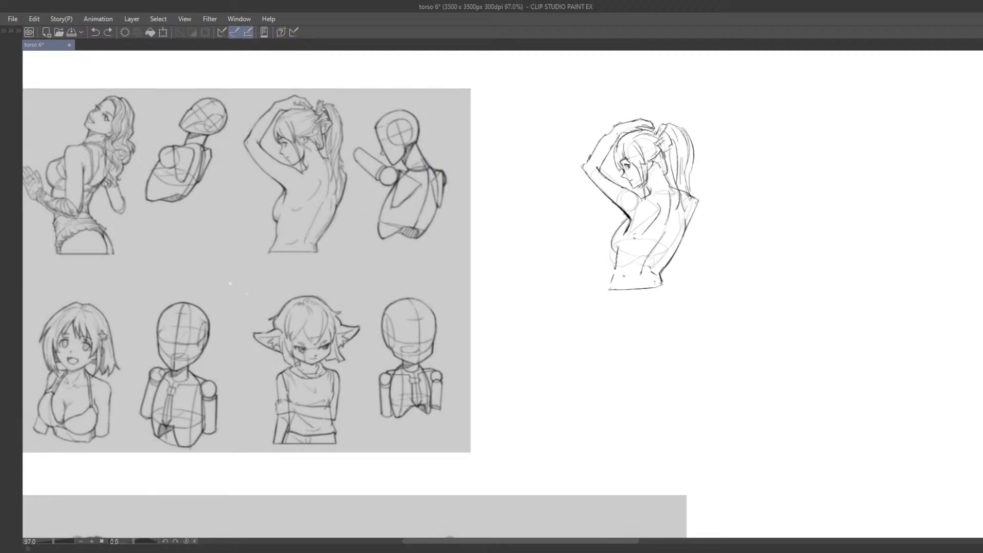
left_click_drag(623, 277, 635, 275)
key("ctrl+z")
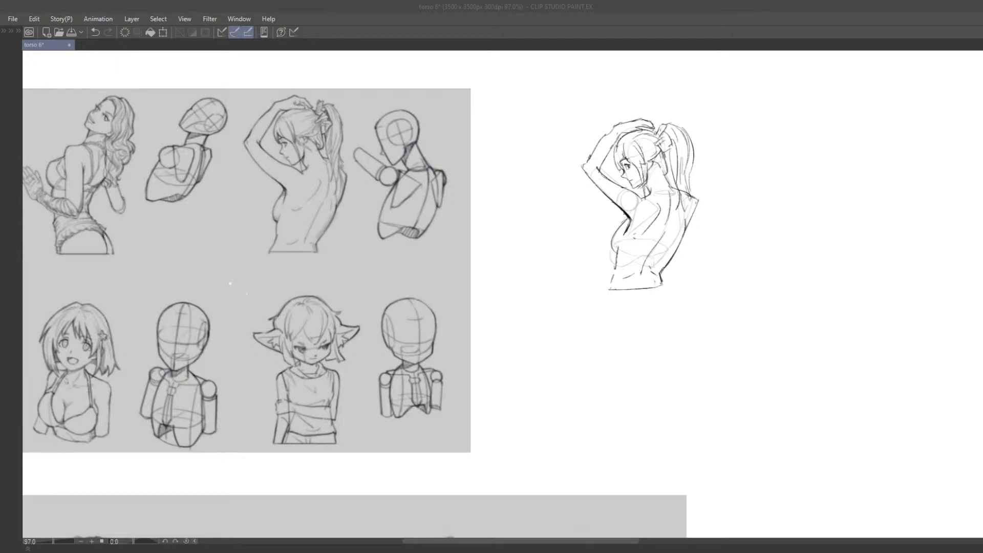
Overlay the ponytailed character on its reference figure and try scaling it down to compare the proportions.
left_click(370, 414)
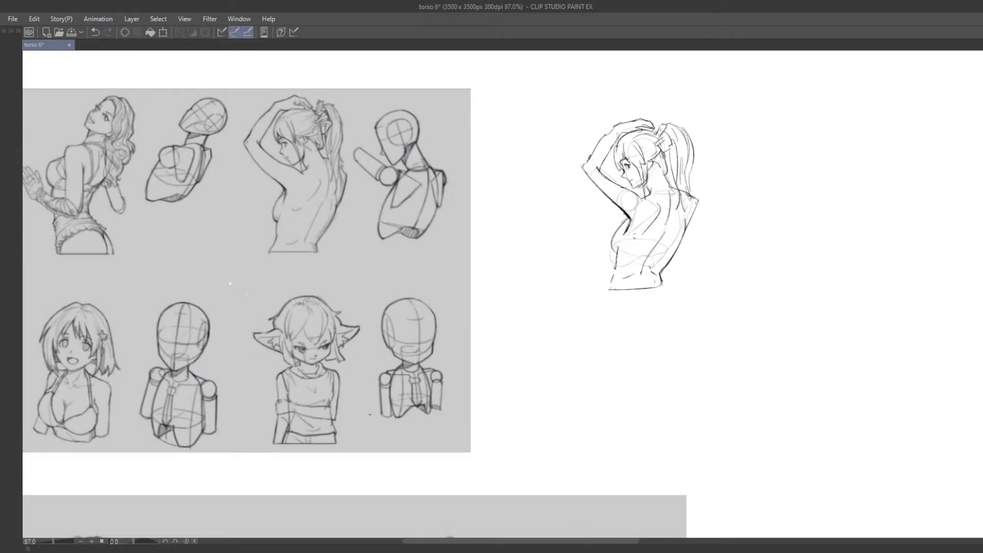
key("Tab")
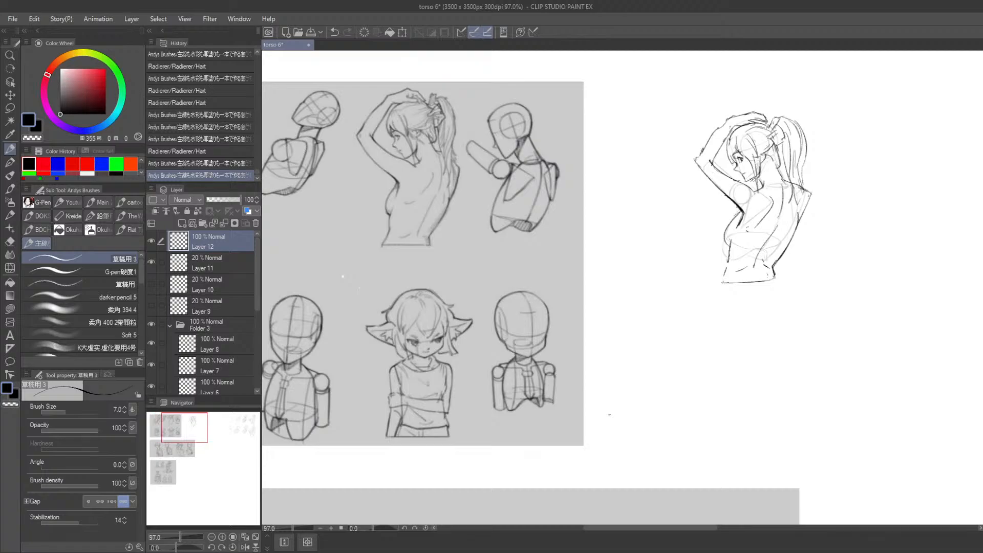
key("Tab")
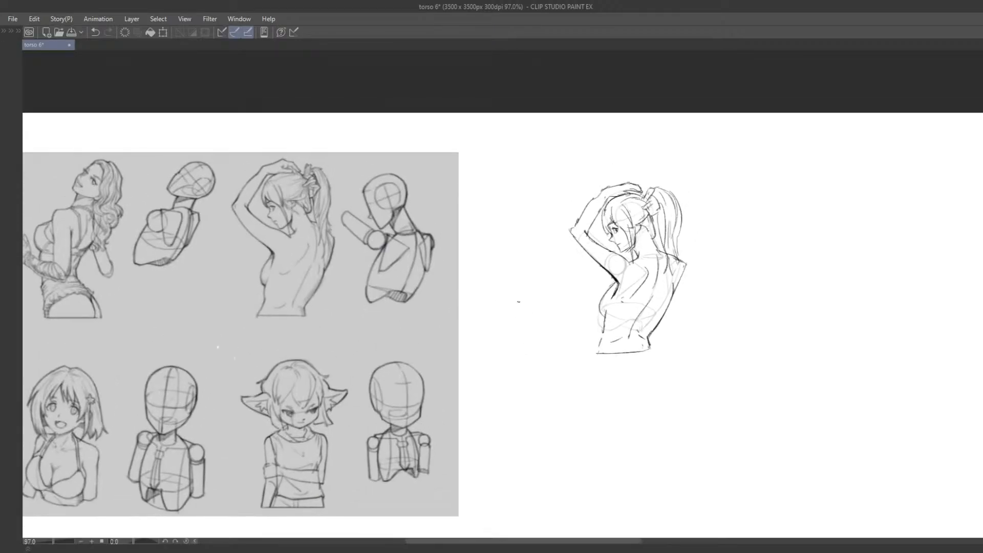
left_click_drag(534, 290, 342, 333)
key("ctrl+t")
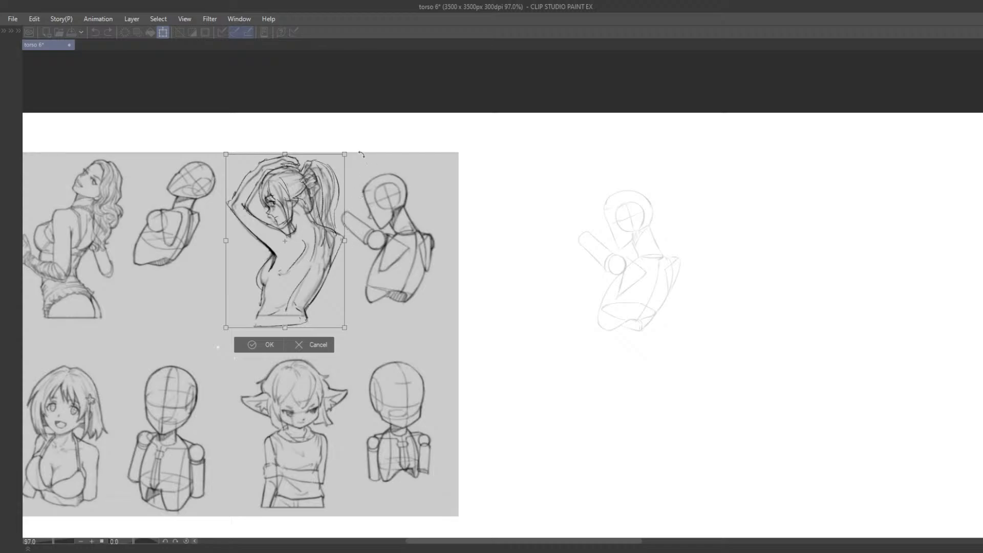
left_click_drag(341, 157, 331, 171)
mouse_move(324, 207)
left_mouse_down()
mouse_move(331, 200)
mouse_move(334, 218)
left_mouse_up()
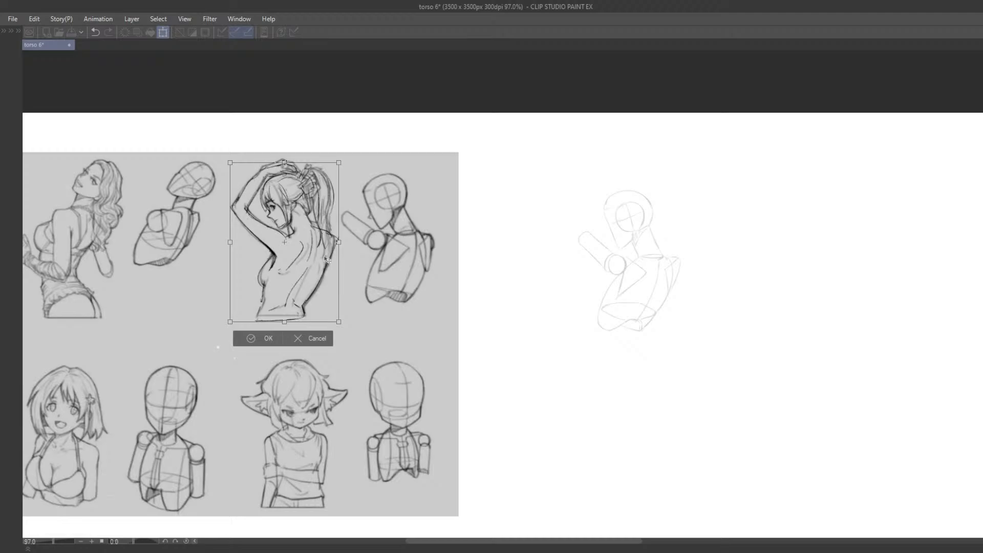
left_click(298, 338)
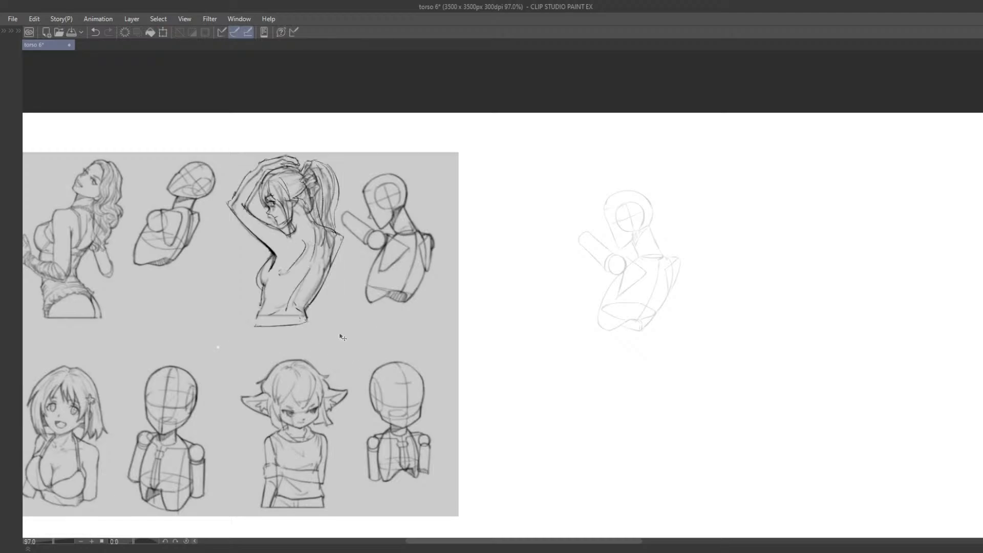
Undo the overlay so the character sketch is back over its mannequin.
mouse_move(657, 279)
left_mouse_down()
mouse_move(659, 259)
mouse_move(657, 289)
left_mouse_up()
key("ctrl+z")
key("ctrl+z")
key("ctrl+z")
key("ctrl+z")
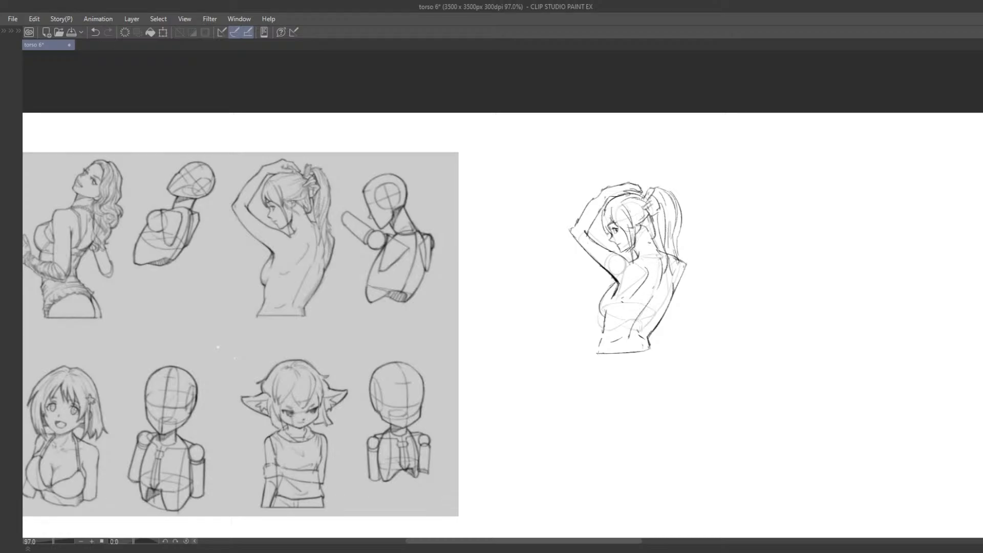
Redraw the lower part of the spine line curving down the middle of the back.
left_click_drag(657, 249, 660, 260)
key("ctrl+z")
key("ctrl+z")
left_click_drag(657, 292, 635, 330)
key("ctrl+z")
left_click_drag(659, 292, 634, 335)
key("ctrl+z")
key("ctrl+z")
key("ctrl+z")
key("ctrl+z")
left_click_drag(657, 295, 635, 339)
key("ctrl+z")
key("ctrl+z")
left_click_drag(656, 294, 634, 335)
Move the ponytailed character drawing across the canvas toward the rows of finished step sketches.
scroll(646, 325, "down", 1)
mouse_move(652, 205)
left_mouse_down()
mouse_move(674, 362)
mouse_move(728, 226)
left_mouse_up()
key("ctrl+z")
mouse_move(779, 351)
left_mouse_down()
mouse_move(642, 296)
mouse_move(585, 348)
mouse_move(589, 333)
left_mouse_up()
mouse_move(420, 201)
left_mouse_down()
mouse_move(448, 404)
mouse_move(501, 231)
mouse_move(689, 343)
left_mouse_up()
scroll(532, 276, "down", 1)
mouse_move(719, 370)
left_mouse_down()
mouse_move(551, 285)
mouse_move(486, 282)
left_mouse_up()
Scale the selected character down and place it under the last figure of the second row, clearing the selection.
left_click_drag(450, 279, 646, 372)
key("ctrl+t")
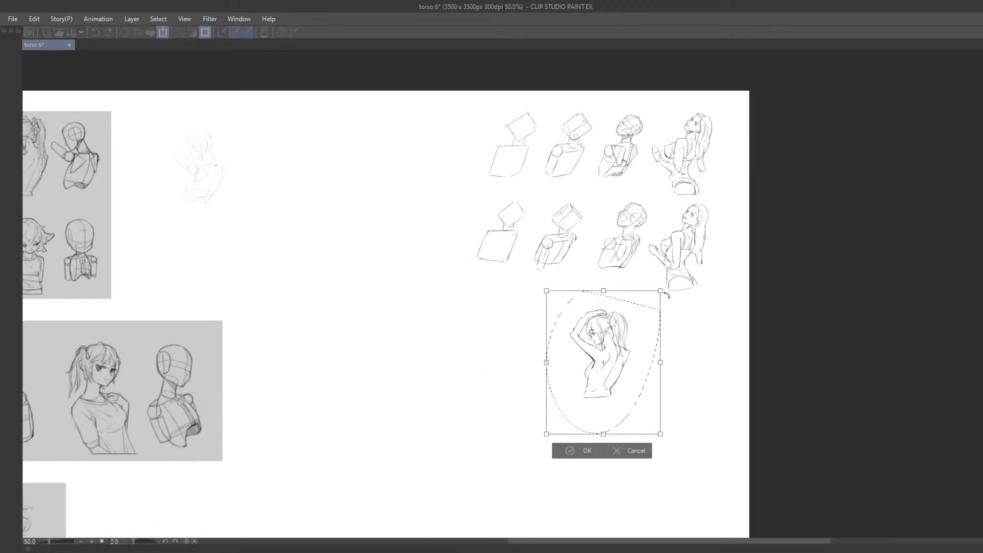
left_click_drag(651, 306, 626, 334)
left_click_drag(616, 371, 703, 349)
left_click_drag(712, 312, 722, 305)
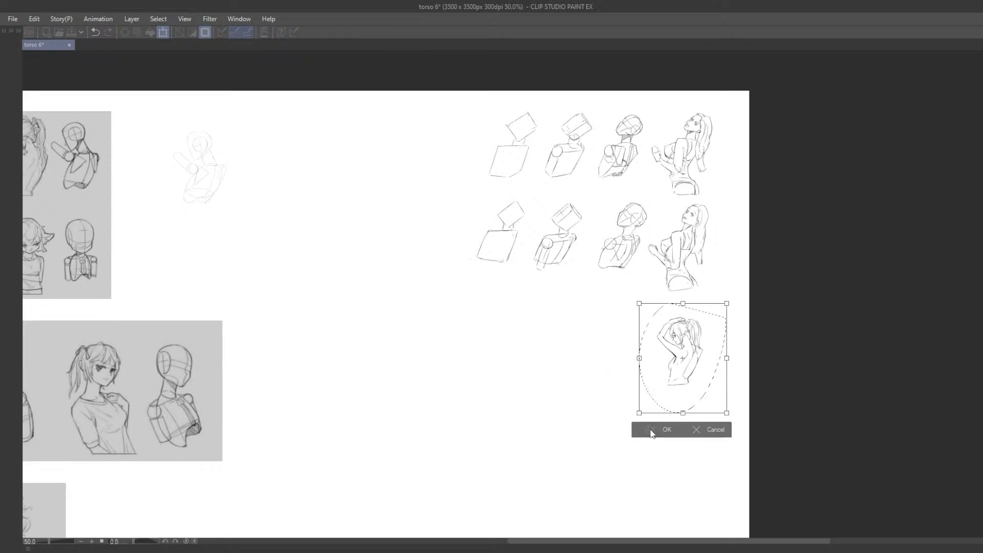
left_click(652, 427)
key("ctrl+d")
Set the mannequin on Layer 11 to 100% opacity and place it, scaled down, beside the small character.
key("Tab")
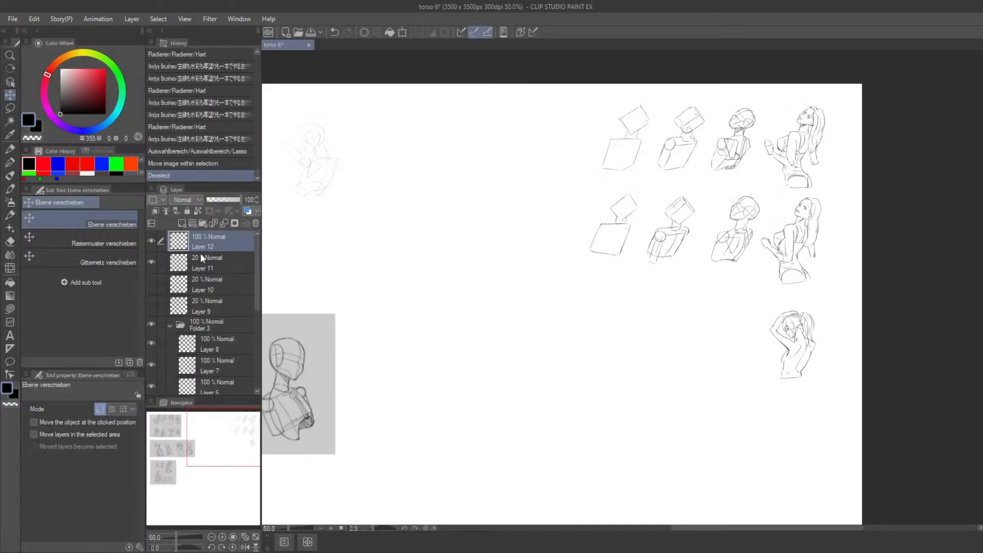
left_click(201, 256)
left_click_drag(217, 198, 276, 199)
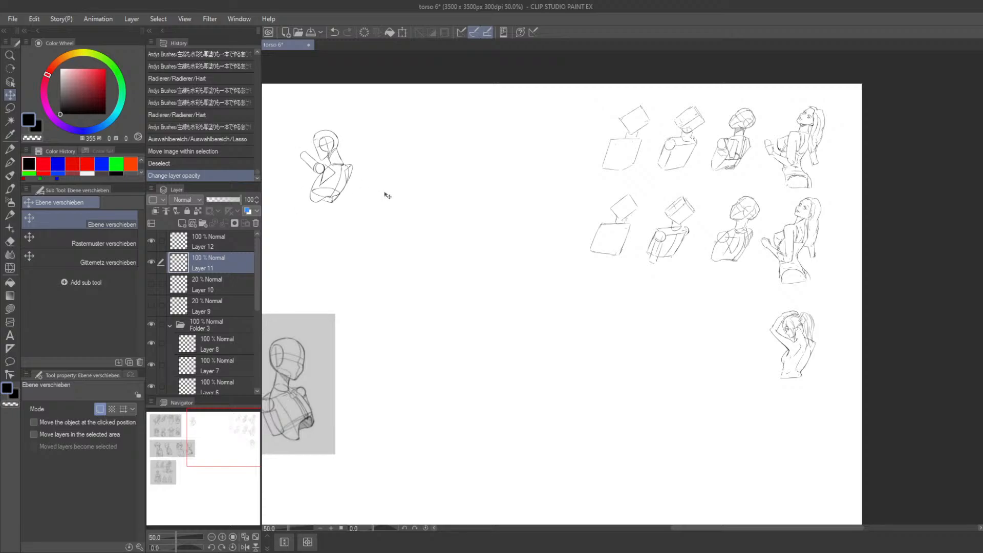
mouse_move(386, 193)
left_mouse_down()
mouse_move(746, 377)
mouse_move(788, 374)
left_mouse_up()
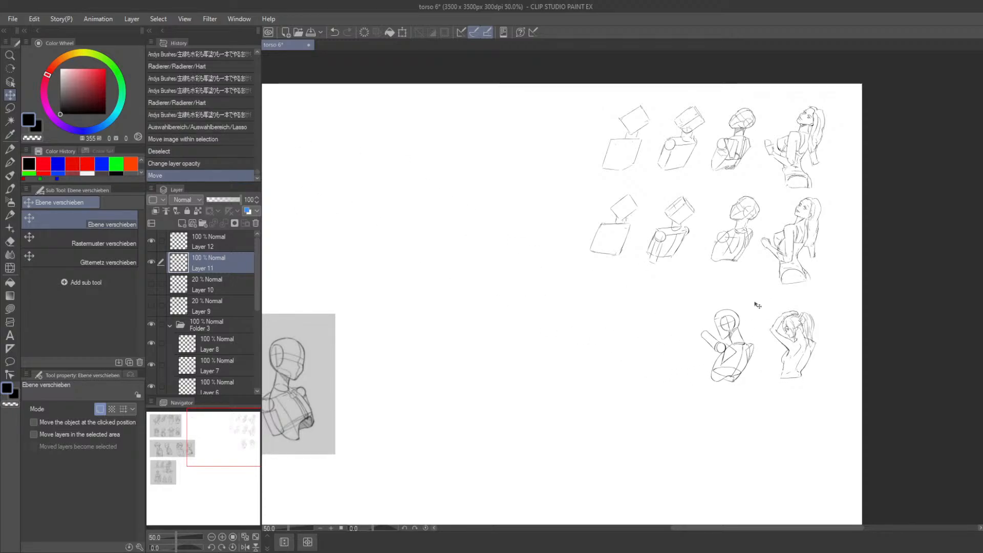
key("ctrl+t")
left_click_drag(754, 309, 732, 370)
left_click(699, 396)
Show Layer 10 at 100% opacity and place its box construction beside the mannequin, scaled to 81%.
left_click(240, 284)
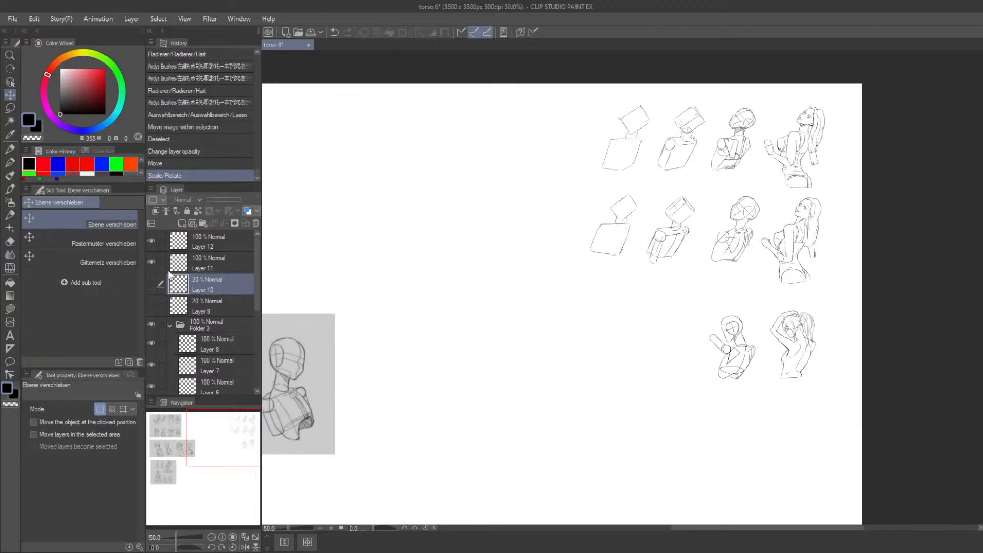
left_click(152, 283)
mouse_move(336, 191)
left_mouse_down()
mouse_move(547, 301)
mouse_move(676, 389)
left_mouse_up()
left_click_drag(211, 200, 269, 205)
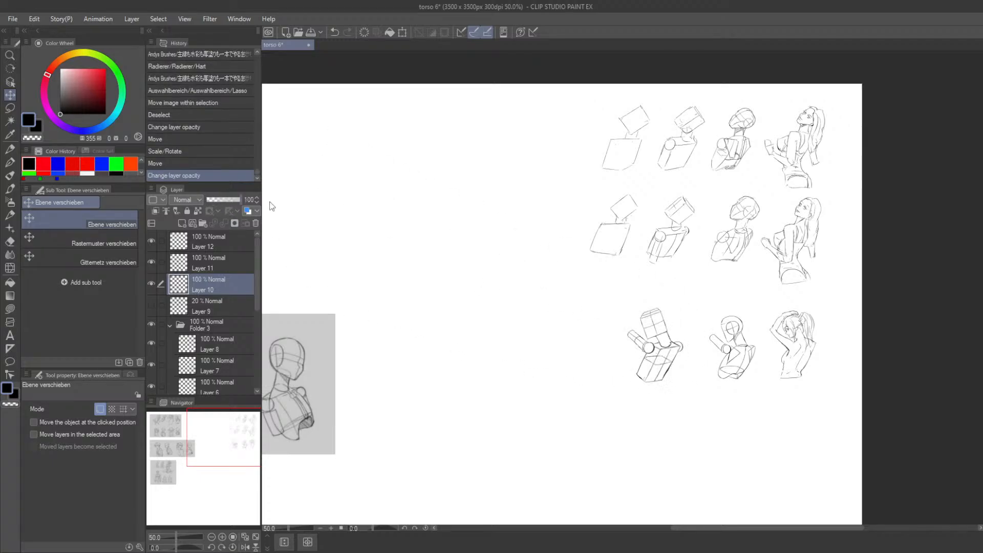
key("ctrl+t")
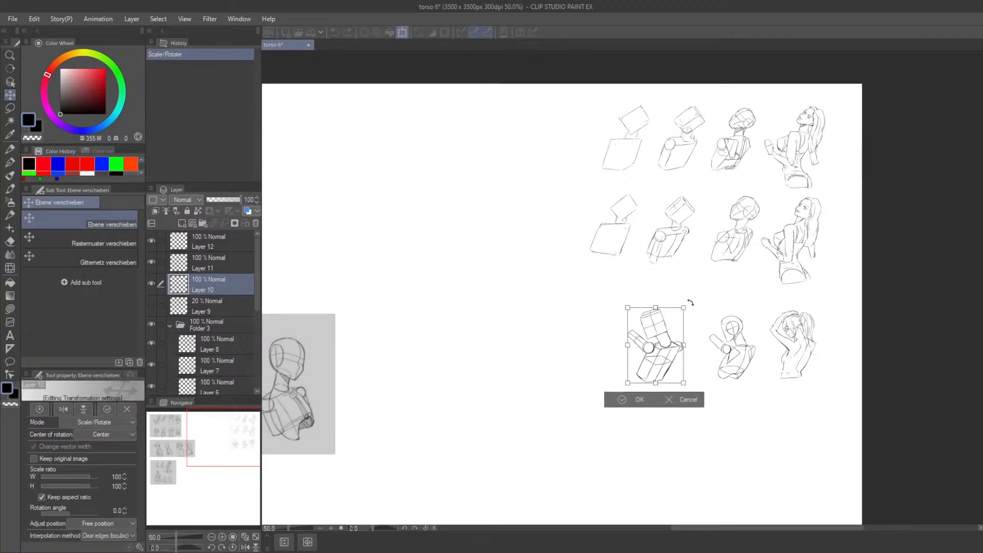
mouse_move(683, 307)
left_mouse_down()
mouse_move(673, 322)
mouse_move(687, 343)
mouse_move(679, 359)
left_mouse_up()
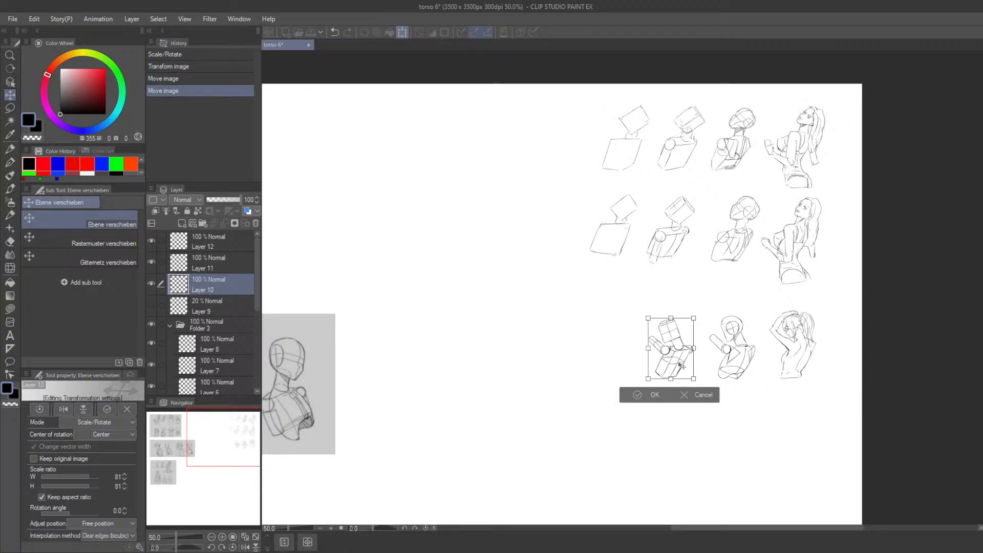
left_click(641, 400)
Set Layer 9 to 100% opacity and place its flat-shape sketch, scaled down, at the start of the third row.
left_click(221, 305)
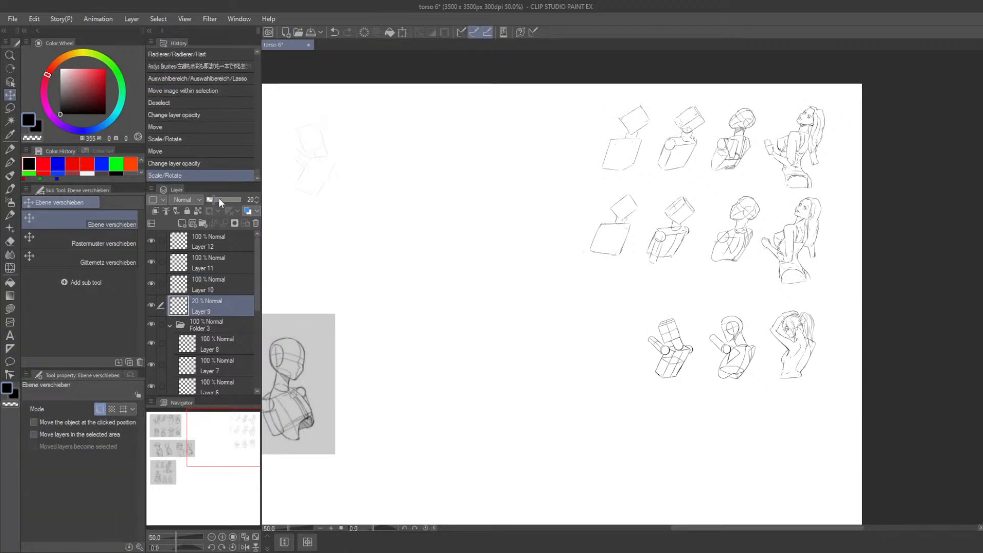
left_click_drag(220, 197, 245, 237)
left_click_drag(395, 237, 675, 421)
key("ctrl+t")
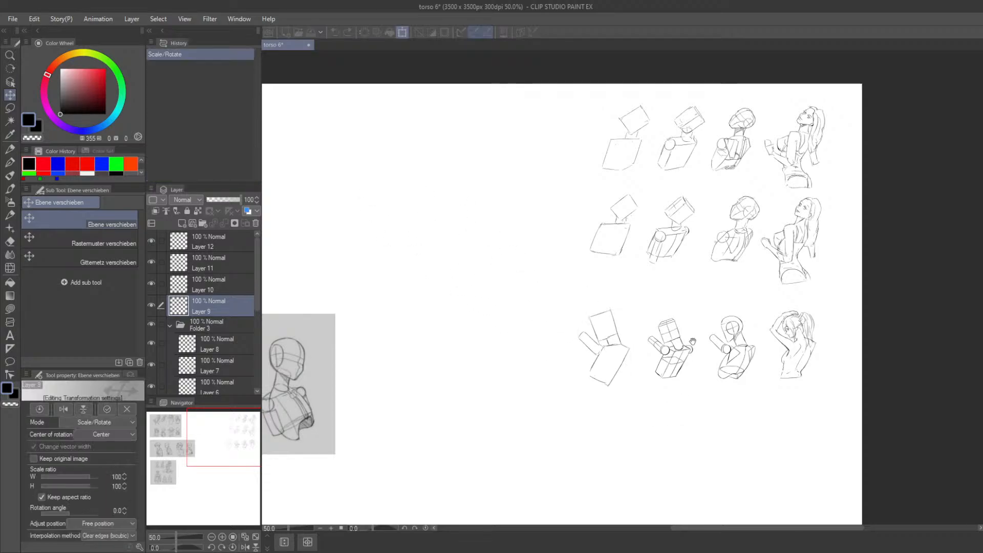
left_click_drag(692, 341, 729, 313)
left_click_drag(669, 280, 659, 294)
left_click_drag(650, 323, 577, 310)
left_click(528, 365)
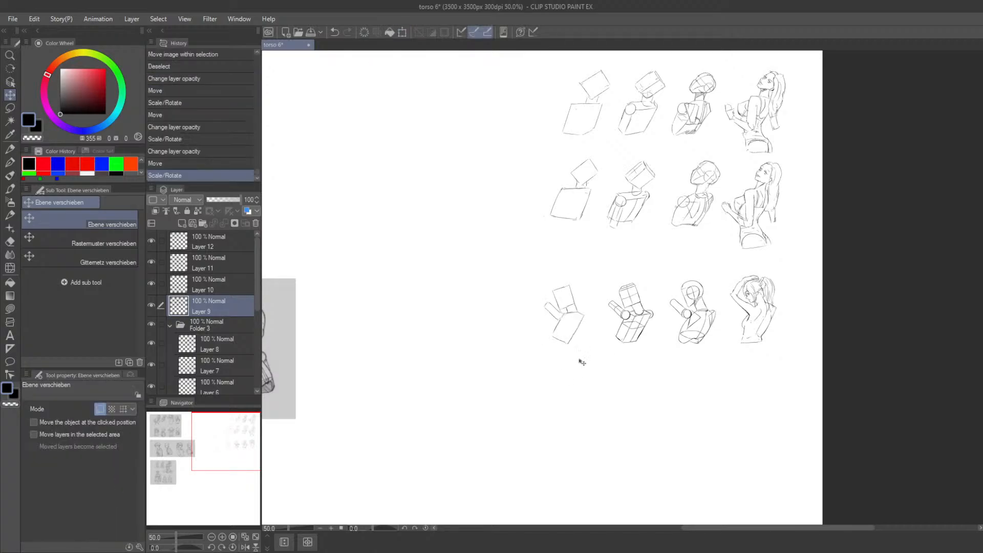
Group Layers 9 to 12 in a new layer folder and collapse the expanded folders.
left_click(214, 250)
left_click(203, 223)
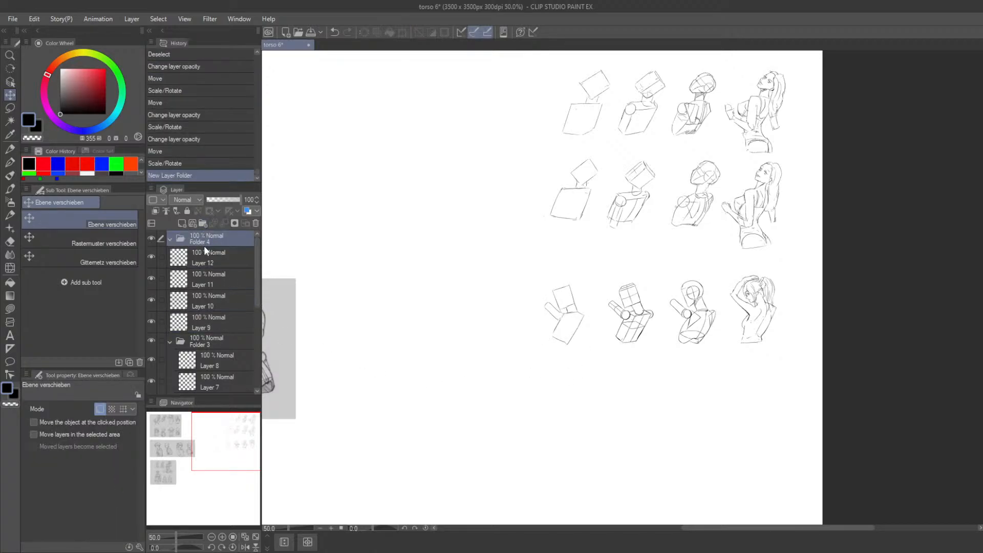
left_click(211, 317, "shift")
left_click_drag(205, 269, 201, 240)
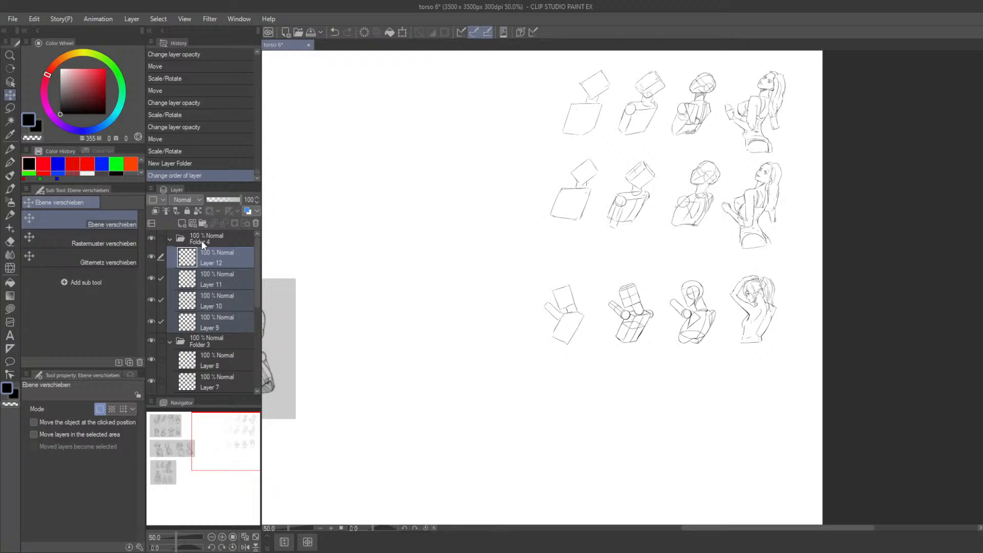
left_click(170, 238)
left_click(170, 254)
left_click(171, 271)
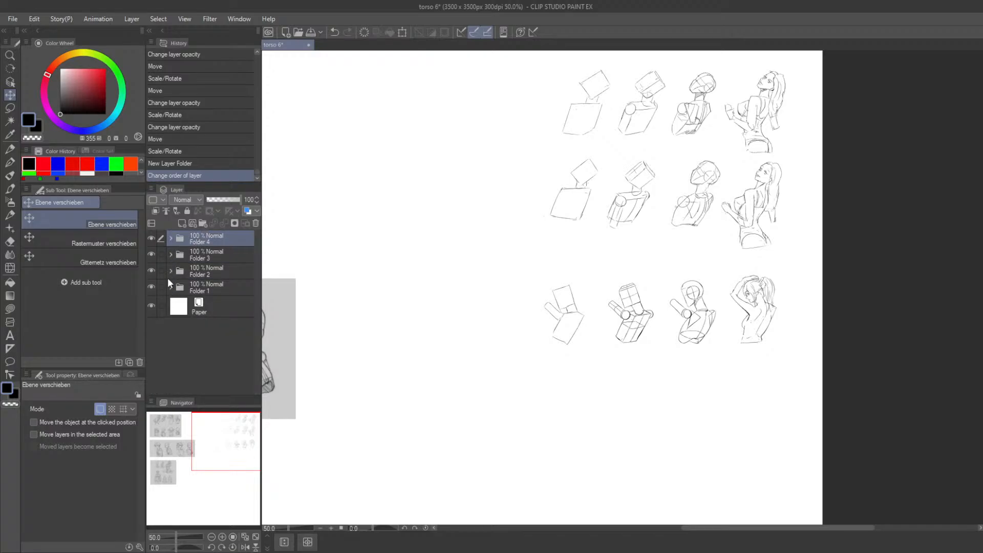
Add a new raster layer above the folders and get the drawing brush ready over blank canvas below the third row.
left_click(182, 224)
left_click_drag(580, 442, 590, 332)
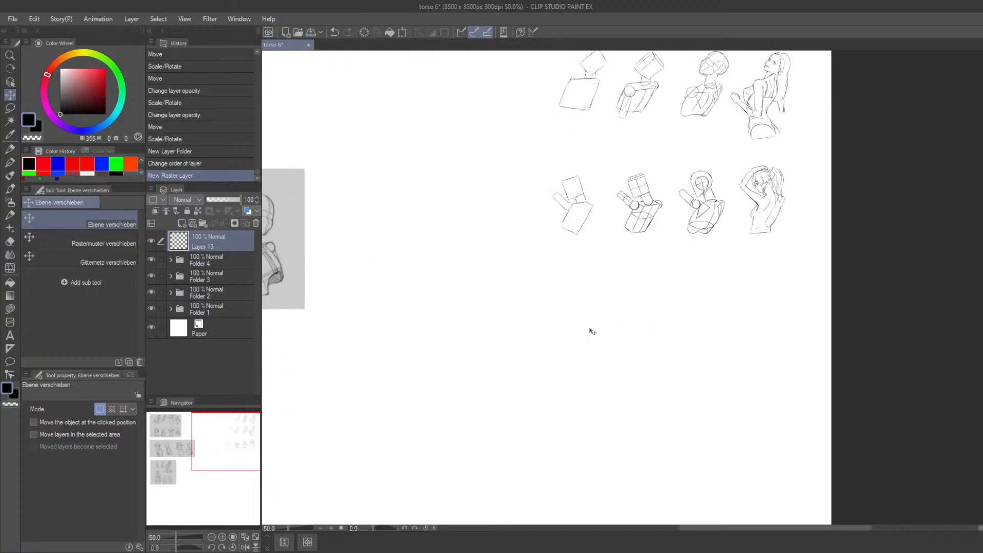
key("ctrl+plus")
key("ctrl+plus")
key("p")
key("Tab")
mouse_move(568, 460)
left_mouse_down()
mouse_move(577, 352)
mouse_move(610, 307)
left_mouse_up()
left_click_drag(531, 286, 544, 230)
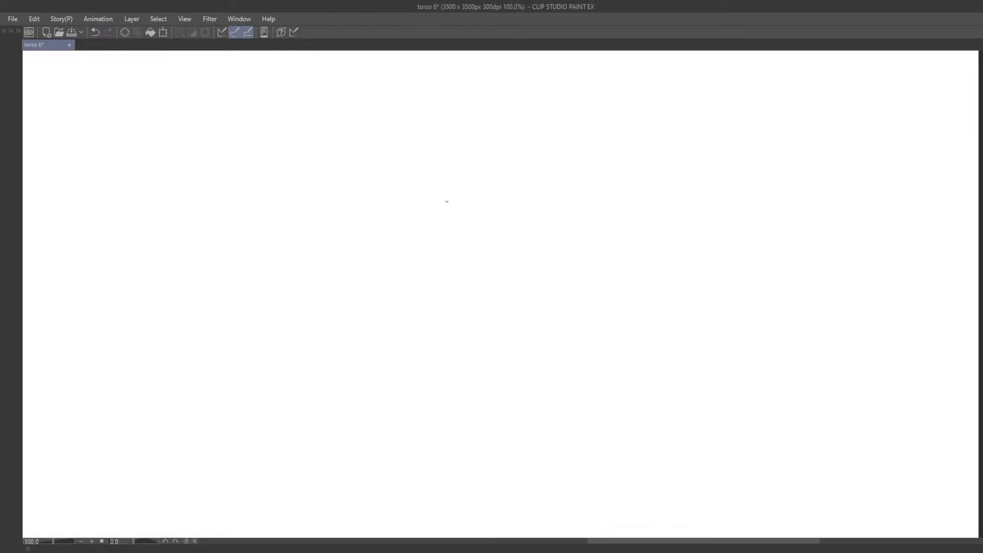
Sketch the front, top and bottom edges of a slightly tilted box for the head.
key("ctrl+z")
mouse_move(450, 194)
left_mouse_down()
mouse_move(498, 176)
mouse_move(464, 223)
mouse_move(455, 193)
mouse_move(463, 238)
left_mouse_up()
key("ctrl+z")
key("ctrl+z")
key("ctrl+z")
key("ctrl+z")
key("ctrl+z")
mouse_move(453, 195)
left_mouse_down()
mouse_move(464, 243)
mouse_move(463, 235)
left_mouse_up()
key("ctrl+z")
mouse_move(454, 188)
left_mouse_down()
mouse_move(465, 239)
mouse_move(504, 229)
left_mouse_up()
key("ctrl+z")
key("ctrl+z")
key("ctrl+z")
Close the back edge of the head box and sketch a short neck beneath it.
mouse_move(494, 176)
left_mouse_down()
mouse_move(508, 233)
mouse_move(487, 258)
mouse_move(511, 251)
left_mouse_up()
key("ctrl+z")
key("ctrl+z")
key("ctrl+z")
key("ctrl+z")
Try a sloping shoulder line under the neck with a torso side running down from it.
mouse_move(492, 257)
left_mouse_down()
mouse_move(517, 250)
mouse_move(470, 270)
mouse_move(510, 254)
left_mouse_up()
key("ctrl+z")
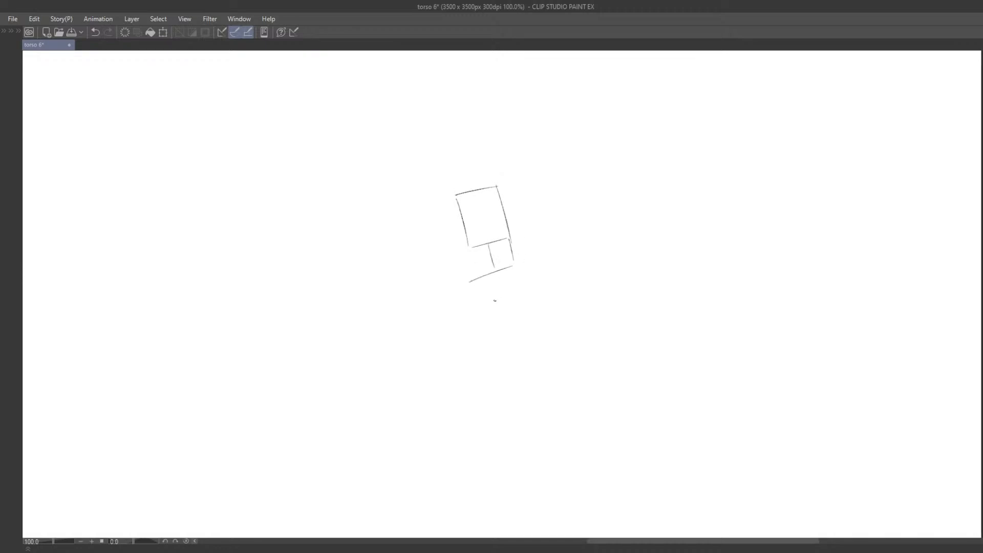
key("ctrl+z")
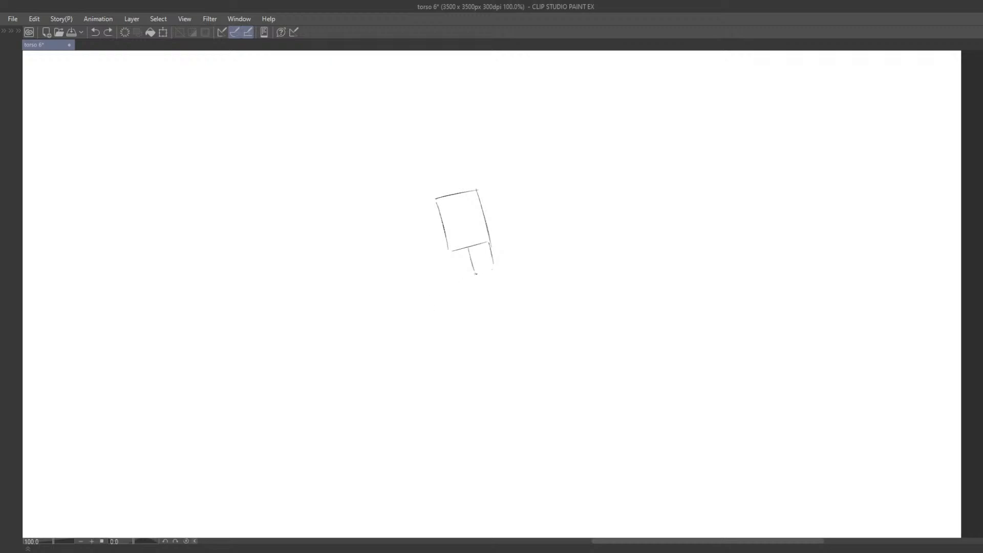
key("ctrl+z")
mouse_move(462, 278)
left_mouse_down()
mouse_move(510, 256)
mouse_move(479, 272)
mouse_move(475, 310)
left_mouse_up()
key("ctrl+z")
key("ctrl+z")
key("ctrl+z")
key("ctrl+z")
key("ctrl+z")
left_click_drag(484, 256, 476, 316)
key("ctrl+z")
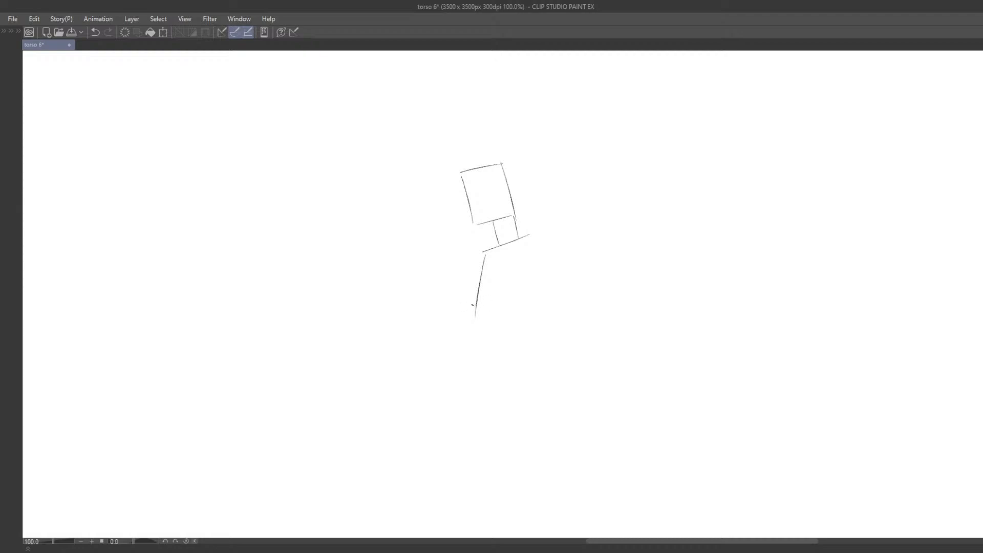
key("ctrl+z")
key("ctrl+z")
Draw the front side of the torso block slanting down from the near shoulder, with its bottom edge.
mouse_move(475, 247)
left_mouse_down()
mouse_move(507, 241)
mouse_move(458, 311)
mouse_move(515, 330)
left_mouse_up()
key("ctrl+z")
key("ctrl+z")
key("ctrl+z")
left_click_drag(476, 248, 452, 327)
left_click_drag(451, 328, 505, 337)
key("ctrl+z")
Try a top edge for the torso block and a back side slanting down to the bottom edge.
left_click_drag(482, 246, 533, 245)
left_click(485, 241)
key("ctrl+z")
left_click_drag(539, 250, 509, 328)
key("ctrl+z")
key("ctrl+z")
key("ctrl+z")
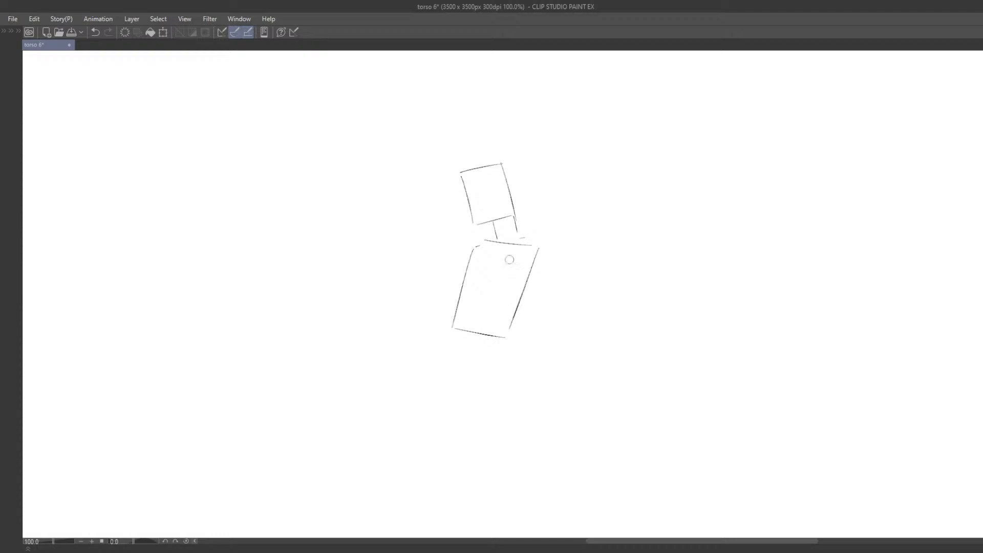
Redraw the torso's top edge tilted under the neck and add the sloping far shoulder.
mouse_move(501, 247)
left_mouse_down()
mouse_move(520, 244)
mouse_move(518, 233)
mouse_move(538, 249)
left_mouse_up()
key("ctrl+z")
key("ctrl+z")
key("ctrl+z")
key("ctrl+y")
key("ctrl+y")
mouse_move(521, 270)
left_mouse_down()
mouse_move(550, 253)
mouse_move(542, 307)
left_mouse_up()
Erase the remains of the torso's back side and redraw it from the far shoulder to the bottom edge.
key("e")
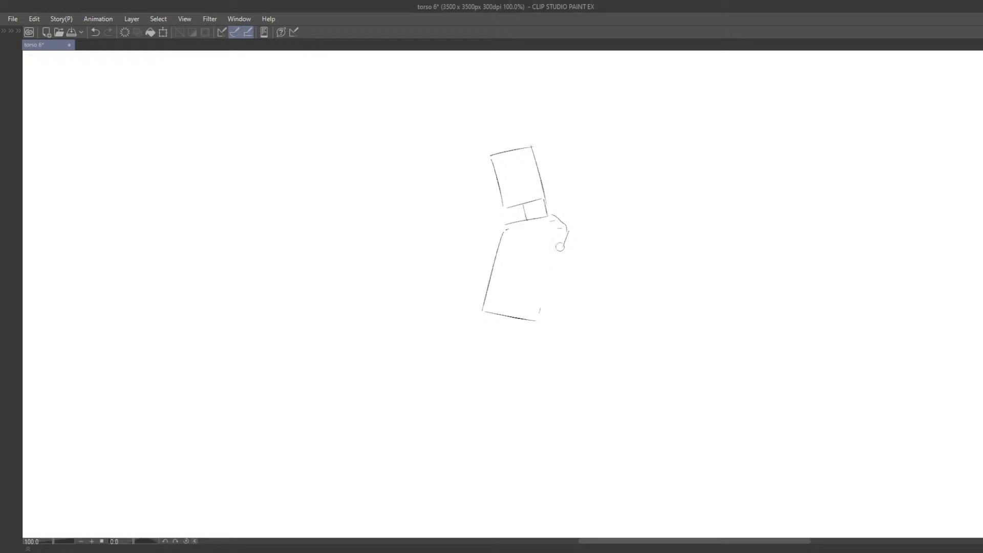
left_click_drag(561, 247, 566, 235)
left_click_drag(542, 312, 544, 304)
key("p")
left_click_drag(566, 237, 539, 310)
key("ctrl+z")
Draw the upper edge of the raised arm block slanting up and outward from the near shoulder.
mouse_move(505, 229)
left_mouse_down()
mouse_move(472, 222)
mouse_move(503, 226)
left_mouse_up()
key("ctrl+z")
mouse_move(459, 199)
left_mouse_down()
mouse_move(504, 229)
mouse_move(507, 250)
left_mouse_up()
key("ctrl+z")
left_click_drag(479, 215, 517, 246)
key("ctrl+z")
key("ctrl+z")
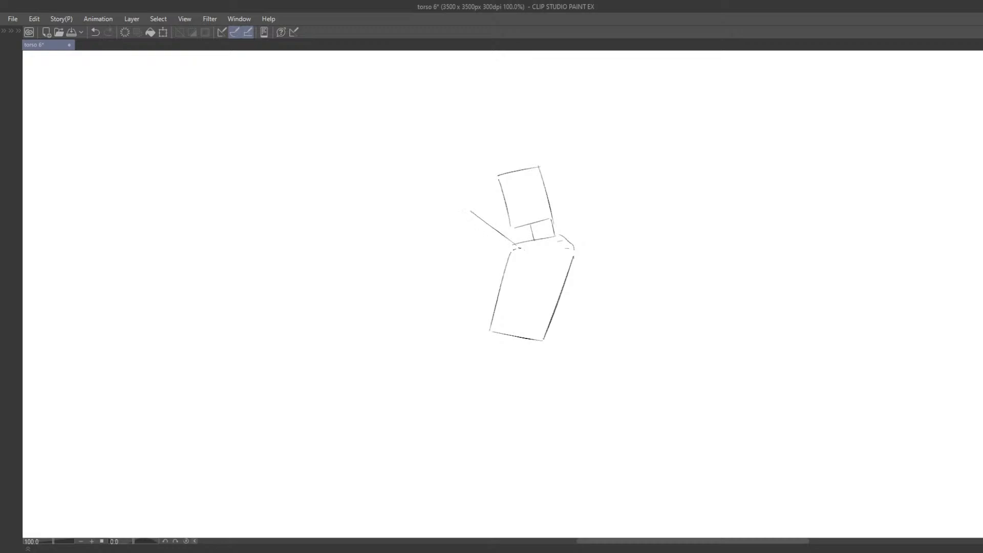
key("ctrl+z")
left_click_drag(473, 212, 512, 244)
key("ctrl+z")
key("ctrl+z")
left_click_drag(475, 214, 510, 241)
key("ctrl+z")
key("ctrl+z")
key("ctrl+z")
left_click_drag(479, 209, 508, 241)
key("ctrl+z")
key("ctrl+z")
left_click_drag(474, 208, 512, 245)
key("ctrl+z")
left_click_drag(480, 211, 509, 243)
key("ctrl+z")
key("ctrl+z")
left_click_drag(467, 202, 513, 245)
key("ctrl+z")
Draw the raised arm block's lower edge parallel to its upper edge and close the outer end.
left_click_drag(459, 225, 493, 259)
key("ctrl+z")
key("ctrl+z")
mouse_move(473, 204)
left_mouse_down()
mouse_move(459, 225)
mouse_move(499, 271)
left_mouse_up()
key("ctrl+z")
key("ctrl+z")
left_click_drag(458, 224, 501, 278)
key("ctrl+z")
left_click_drag(457, 223, 501, 279)
key("ctrl+z")
left_click_drag(460, 225, 507, 275)
key("ctrl+z")
left_click_drag(456, 224, 503, 273)
left_click_drag(461, 242, 464, 273)
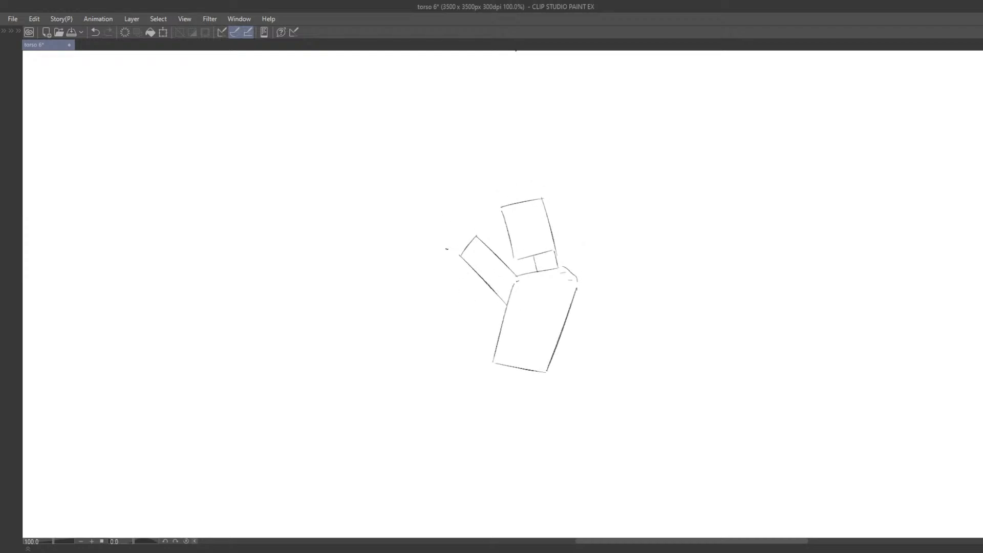
Select the block figure with a lasso and place it over the construction sketch beside the ponytail reference.
mouse_move(541, 173)
left_mouse_down()
mouse_move(630, 230)
mouse_move(601, 248)
mouse_move(469, 216)
left_mouse_up()
scroll(601, 248, "down", 5)
mouse_move(478, 228)
left_mouse_down()
mouse_move(590, 326)
mouse_move(456, 238)
left_mouse_up()
mouse_move(483, 237)
left_mouse_down()
mouse_move(585, 351)
mouse_move(443, 275)
left_mouse_up()
mouse_move(451, 269)
left_mouse_down()
mouse_move(545, 364)
mouse_move(533, 318)
mouse_move(500, 382)
left_mouse_up()
mouse_move(494, 386)
left_mouse_down()
mouse_move(485, 338)
mouse_move(488, 363)
left_mouse_up()
scroll(489, 364, "up", 2)
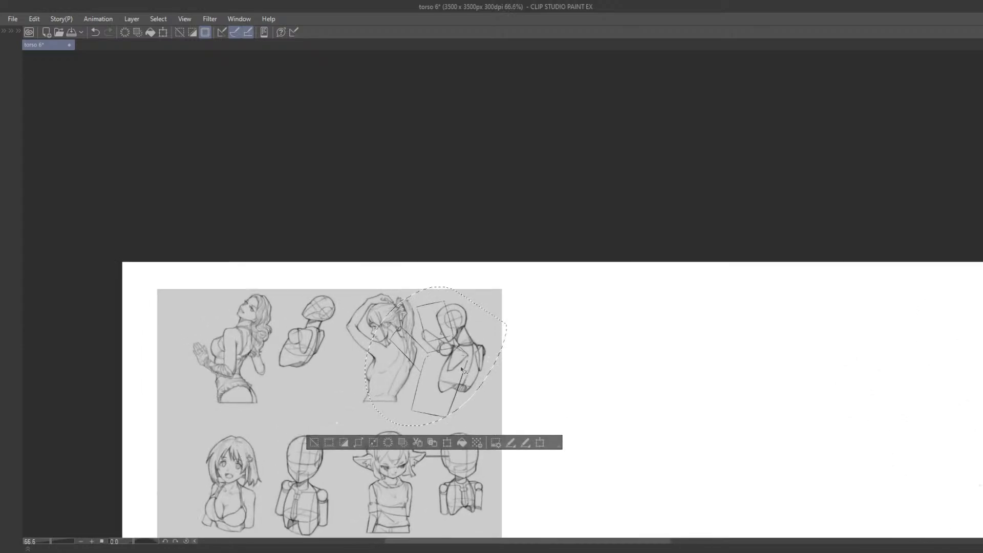
key("ctrl+t")
scroll(425, 409, "up", 3)
left_click_drag(424, 409, 455, 380)
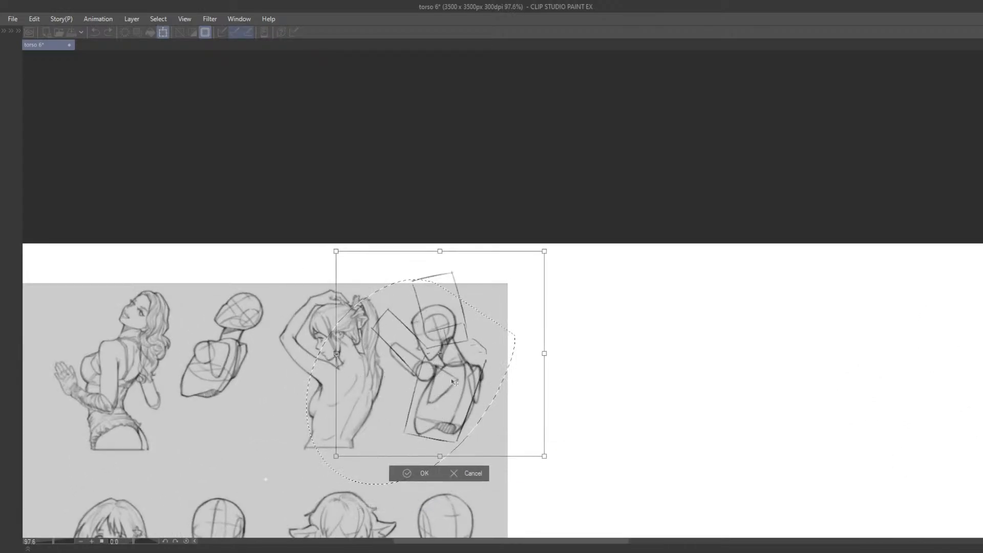
Scale the block figure down and rotate it slightly clockwise to fit the construction sketch beneath it.
left_click_drag(545, 251, 506, 290)
left_click_drag(478, 362, 501, 360)
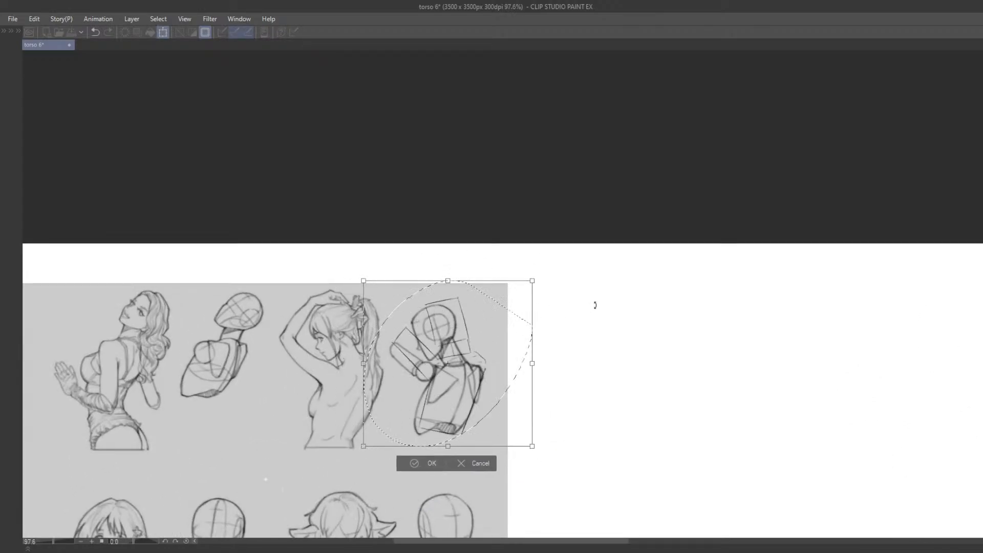
mouse_move(595, 306)
left_mouse_down()
mouse_move(557, 310)
mouse_move(607, 328)
left_mouse_up()
left_click_drag(515, 391, 510, 396)
left_click_drag(603, 341, 611, 355)
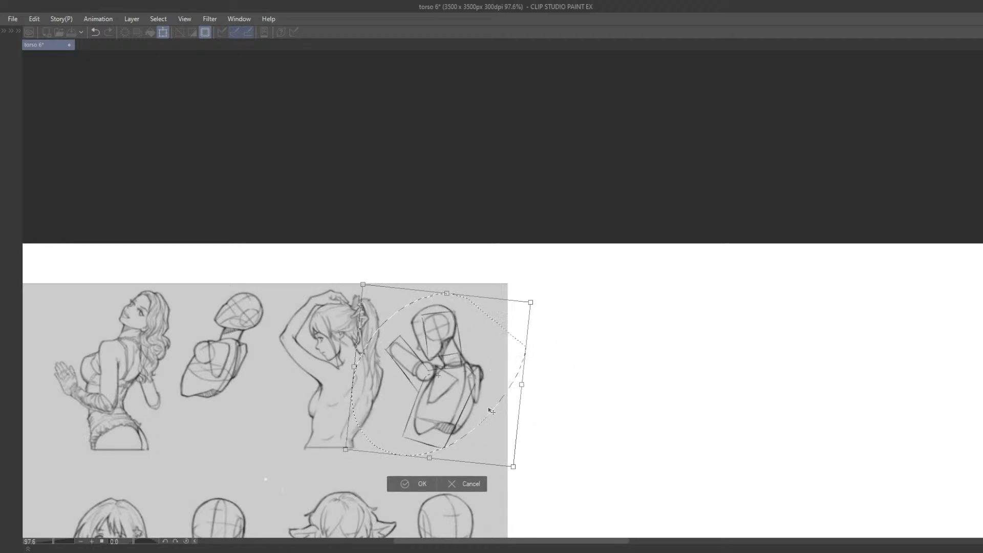
key("Return")
Shift the block figure slightly so its torso lines up with the reference torso.
scroll(489, 285, "down", 2)
scroll(492, 272, "down", 1)
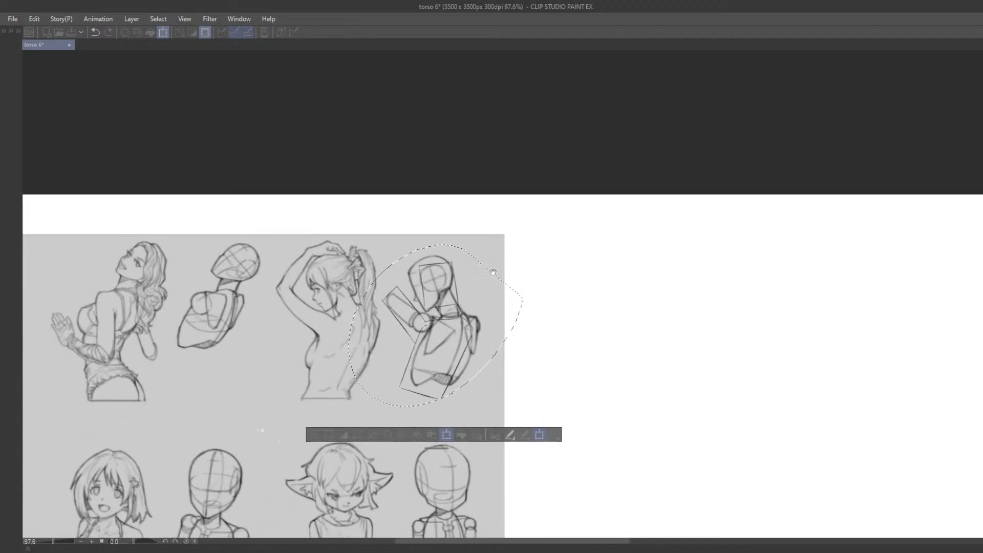
key("ctrl+t")
key("space")
left_click_drag(526, 290, 491, 280)
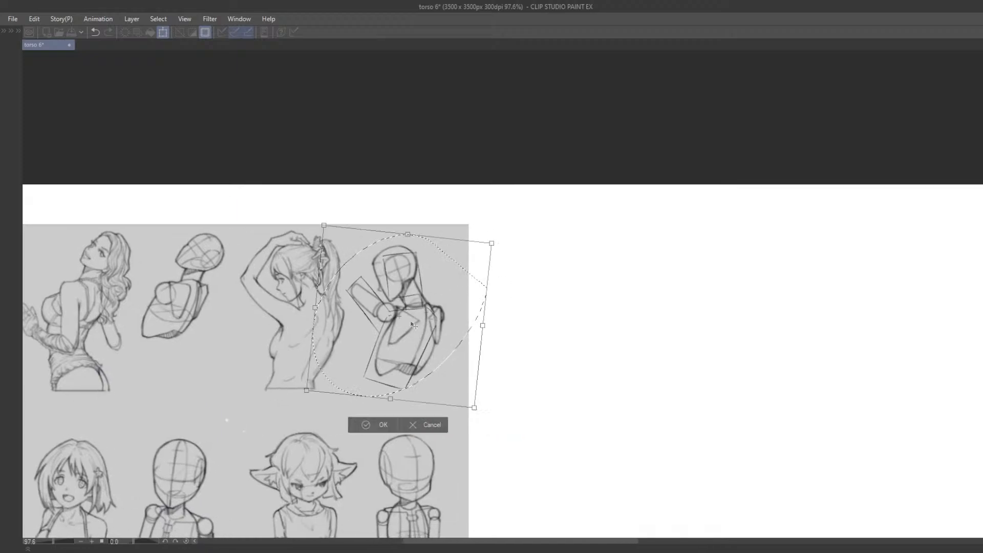
left_click_drag(410, 345, 419, 357)
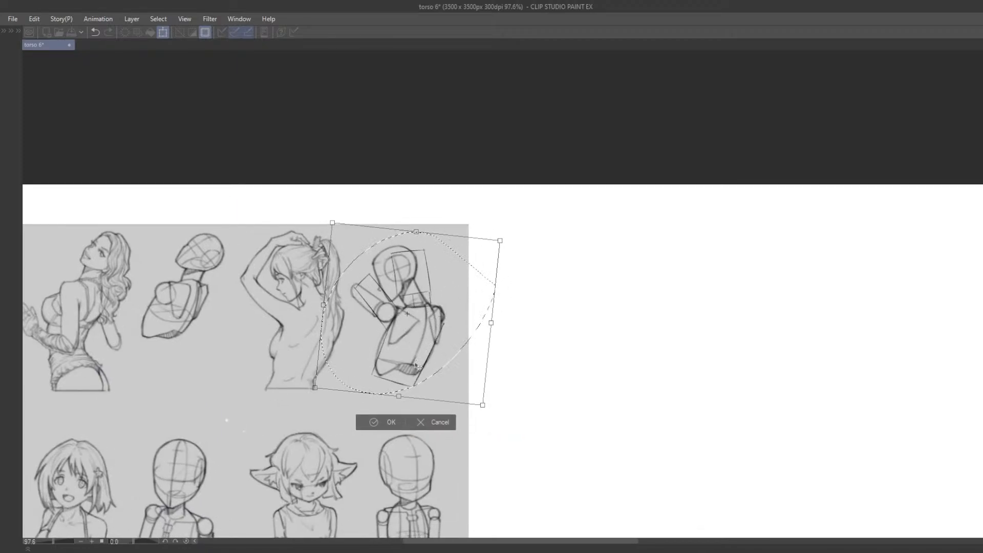
key("Return")
Move the block figure back to the empty area below the raised-arm row and deselect it.
scroll(440, 349, "down", 2)
scroll(546, 315, "down", 2)
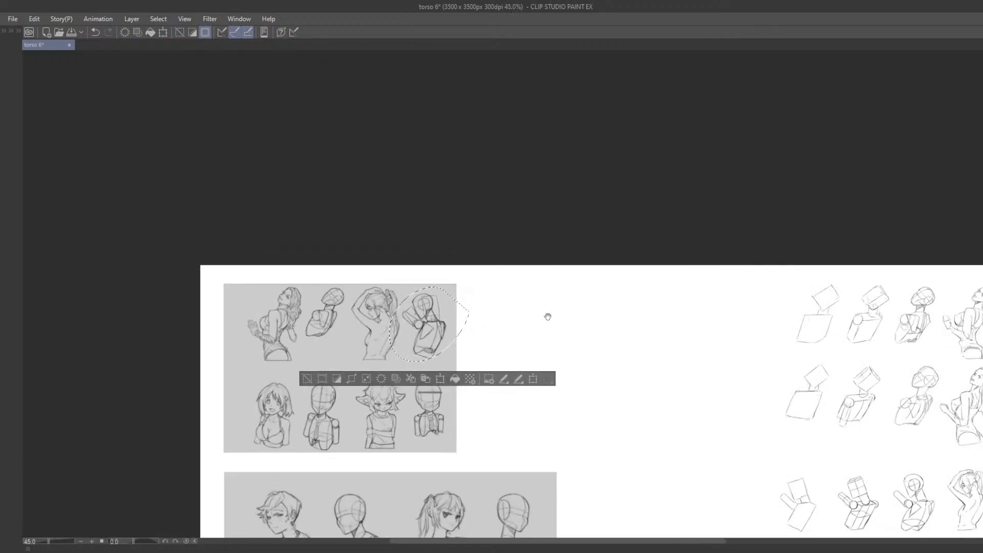
mouse_move(393, 235)
left_mouse_down()
mouse_move(424, 227)
mouse_move(617, 329)
left_mouse_up()
mouse_move(653, 355)
left_mouse_down()
mouse_move(543, 244)
mouse_move(599, 419)
left_mouse_up()
left_click_drag(605, 398, 556, 323)
scroll(555, 323, "up", 4)
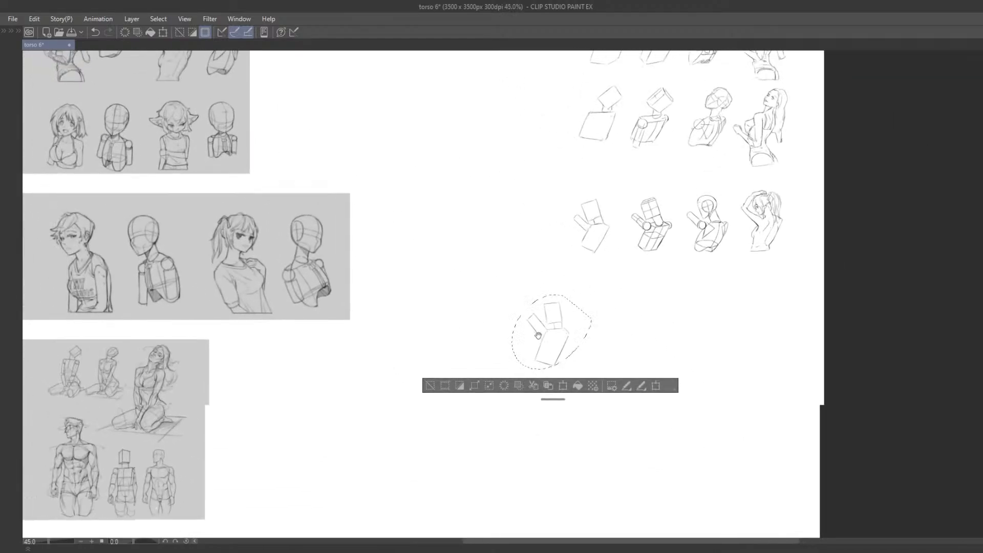
left_click(405, 441)
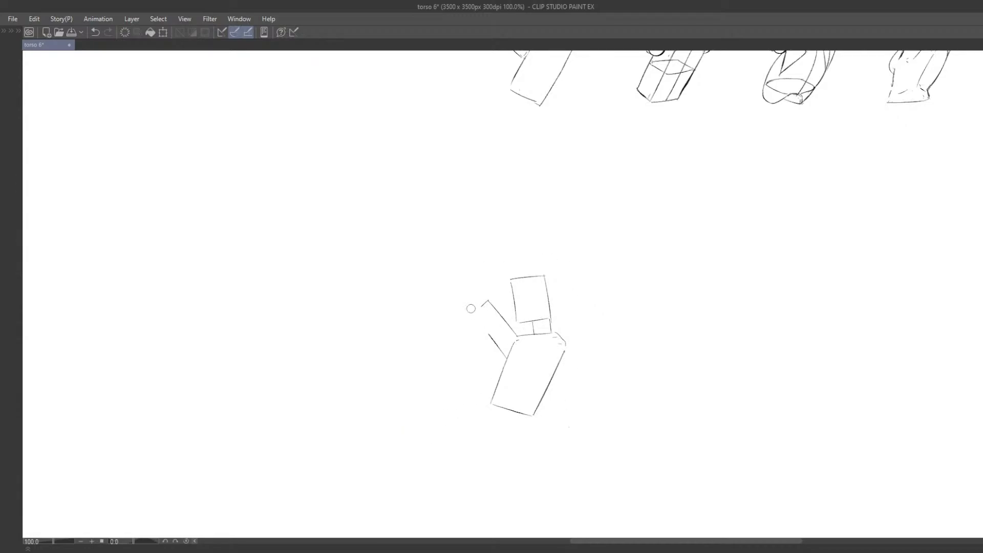
Erase the raised arm block and tilt the head and neck counterclockwise above the shoulders.
mouse_move(492, 315)
left_mouse_down()
mouse_move(537, 337)
mouse_move(578, 274)
mouse_move(490, 282)
mouse_move(511, 324)
mouse_move(544, 327)
mouse_move(508, 323)
mouse_move(540, 241)
mouse_move(569, 313)
mouse_move(534, 328)
left_mouse_up()
key("ctrl+z")
key("ctrl+t")
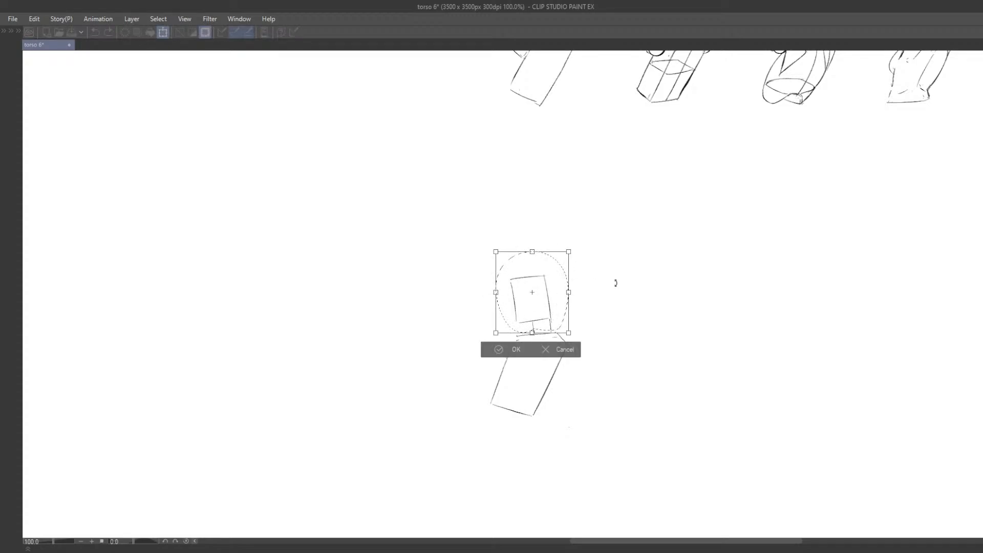
left_click_drag(616, 283, 579, 272)
mouse_move(547, 303)
left_mouse_down()
mouse_move(524, 295)
mouse_move(587, 333)
mouse_move(550, 317)
left_mouse_up()
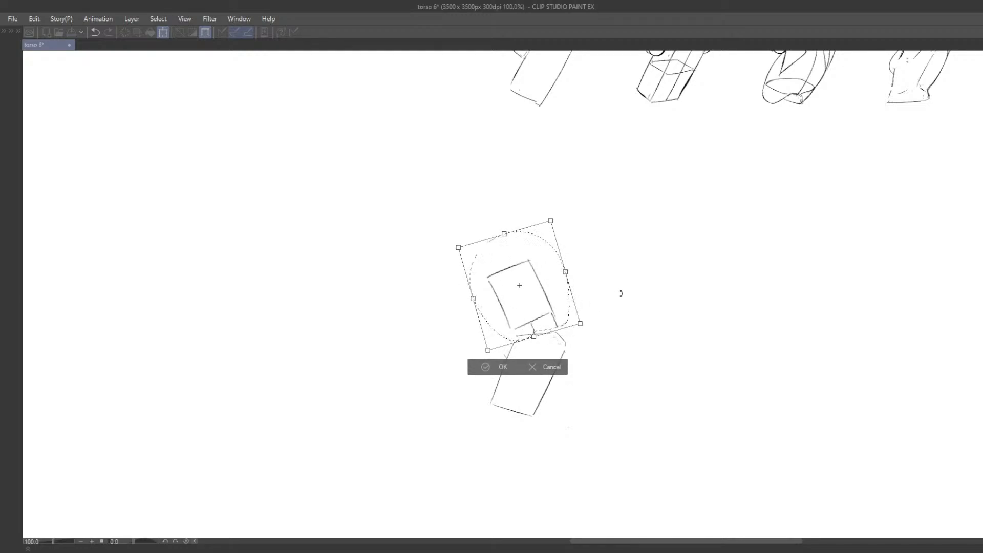
left_click_drag(621, 294, 621, 297)
left_click_drag(544, 317, 543, 318)
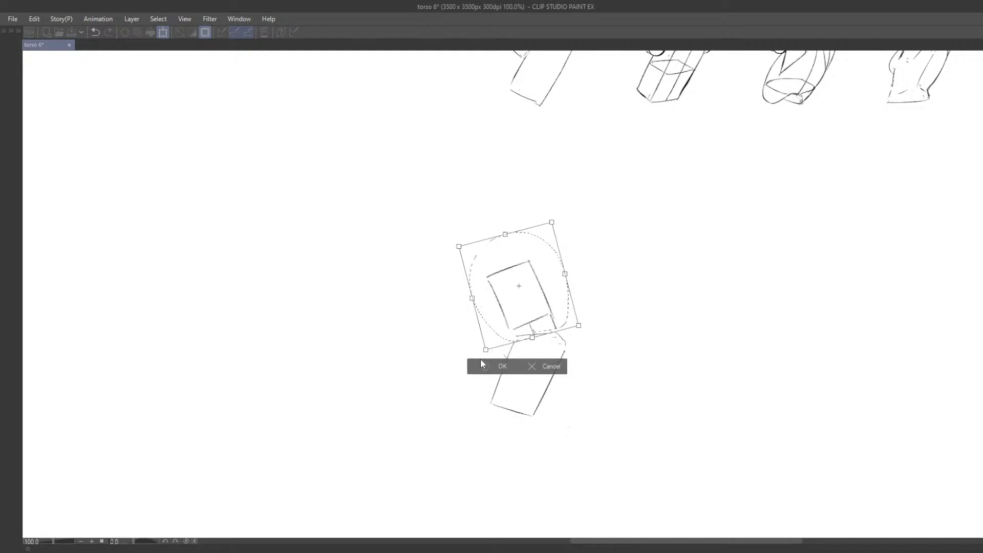
left_click(481, 363)
left_click(398, 361)
left_click_drag(447, 395, 430, 373)
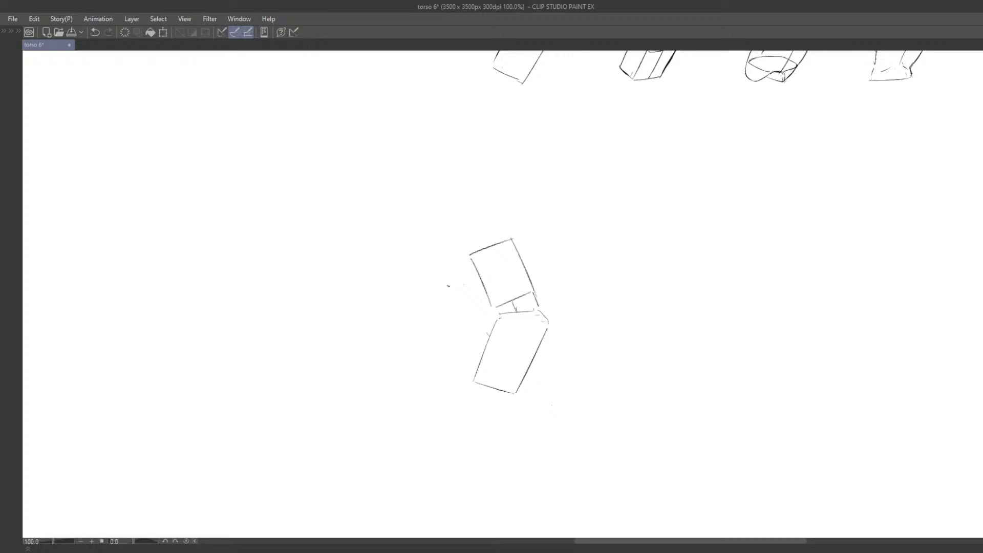
Redraw the raised arm block's upper edge from the near shoulder at a shallower slant.
key("ctrl+z")
left_click_drag(449, 286, 507, 340)
key("ctrl+z")
key("ctrl+z")
key("ctrl+z")
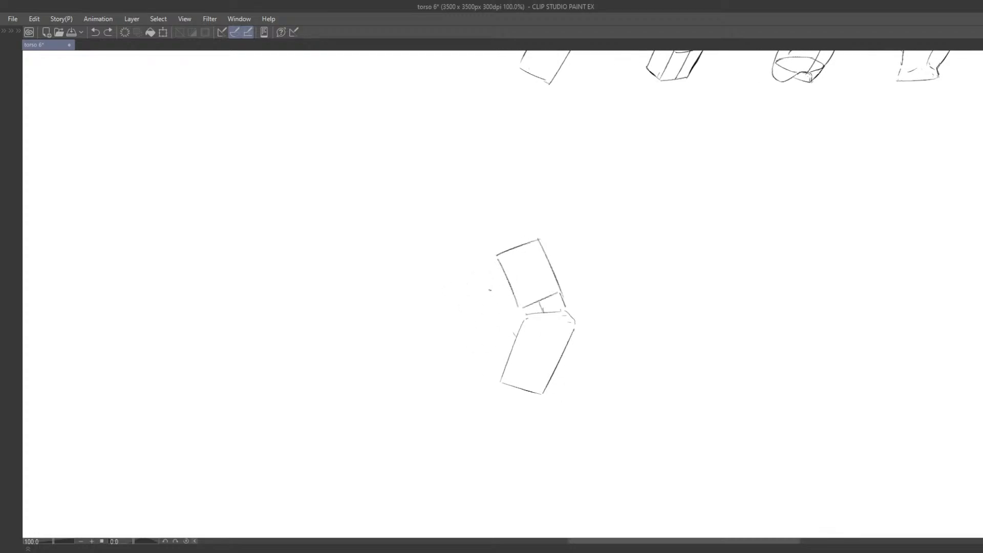
key("ctrl+z")
left_click_drag(479, 288, 525, 319)
key("ctrl+z")
key("ctrl+z")
key("ctrl+z")
left_click_drag(478, 281, 523, 321)
key("ctrl+z")
left_click_drag(481, 281, 522, 321)
key("ctrl+z")
Close the outer end of the raised arm block and redraw its lower edge to meet the torso's side.
mouse_move(481, 282)
left_mouse_down()
mouse_move(468, 297)
mouse_move(510, 332)
mouse_move(453, 330)
mouse_move(436, 288)
mouse_move(500, 324)
left_mouse_up()
key("ctrl+z")
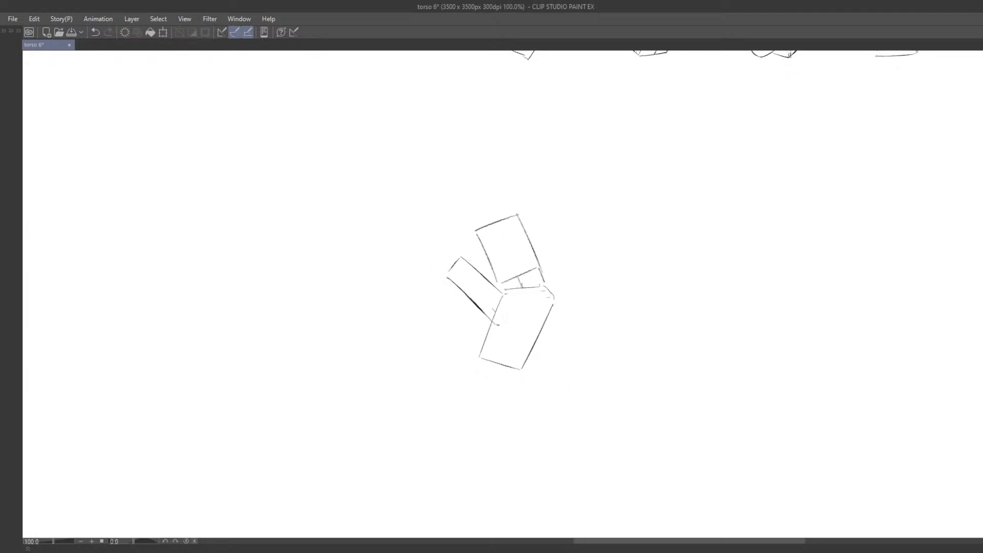
key("ctrl+z")
key("ctrl+z")
mouse_move(449, 272)
left_mouse_down()
mouse_move(499, 320)
mouse_move(483, 303)
mouse_move(500, 318)
left_mouse_up()
key("ctrl+z")
left_click_drag(449, 272, 492, 314)
key("ctrl+z")
Handwrite the note "Focus on Design" in the blank space beside the block figure and underline it.
mouse_move(566, 287)
left_mouse_down()
mouse_move(473, 285)
mouse_move(464, 236)
left_mouse_up()
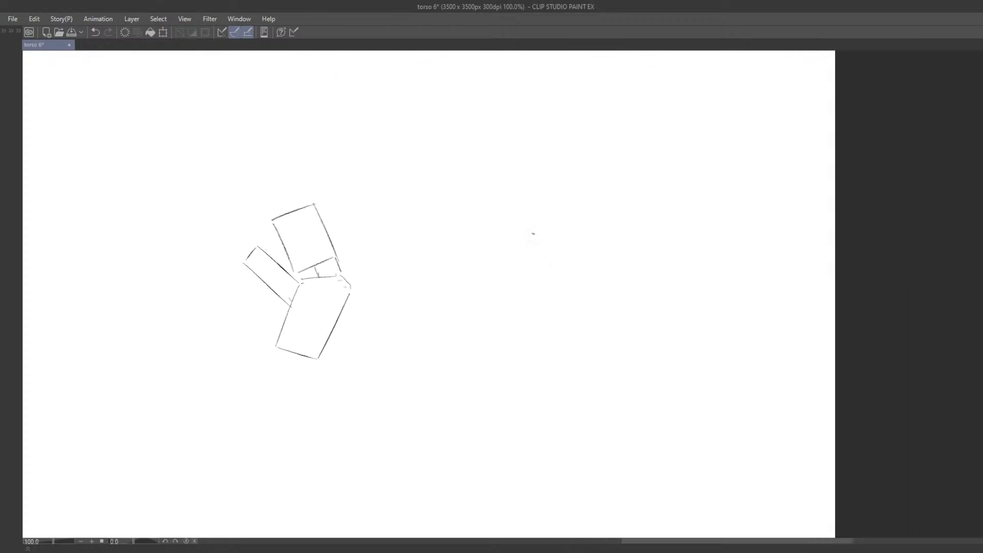
mouse_move(512, 206)
left_mouse_down()
mouse_move(514, 240)
mouse_move(529, 222)
left_mouse_up()
mouse_move(544, 223)
left_mouse_down()
mouse_move(536, 226)
mouse_move(544, 232)
left_mouse_up()
mouse_move(549, 223)
left_mouse_down()
mouse_move(557, 233)
mouse_move(582, 226)
left_mouse_up()
left_click_drag(588, 227, 595, 236)
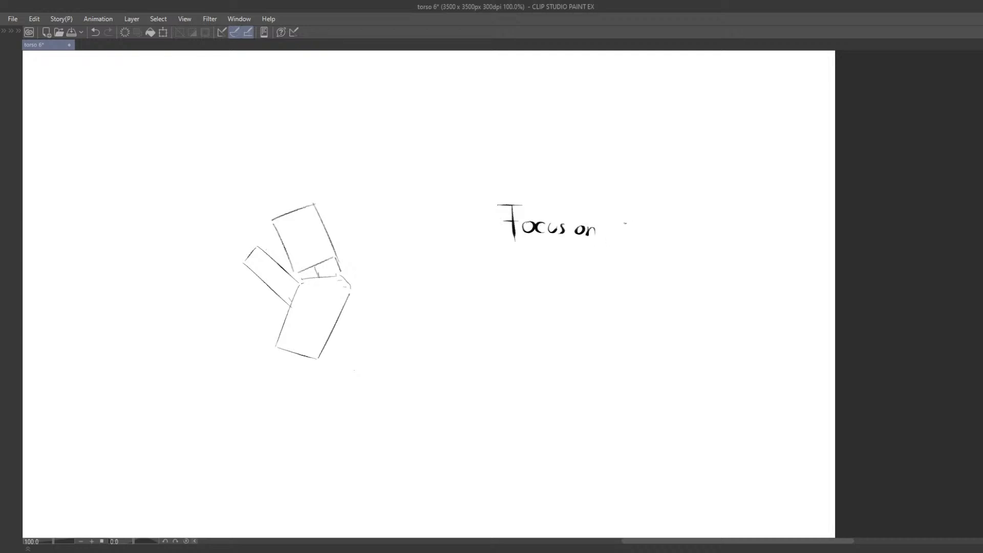
mouse_move(616, 199)
left_mouse_down()
mouse_move(617, 232)
mouse_move(646, 231)
left_mouse_up()
left_click_drag(651, 227, 670, 247)
left_click_drag(493, 261, 744, 245)
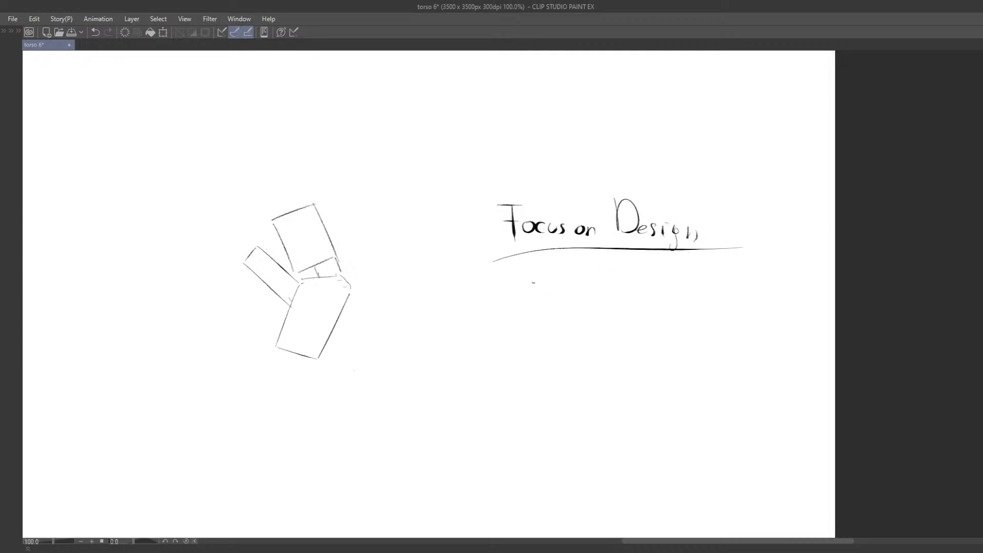
left_click_drag(533, 282, 533, 309)
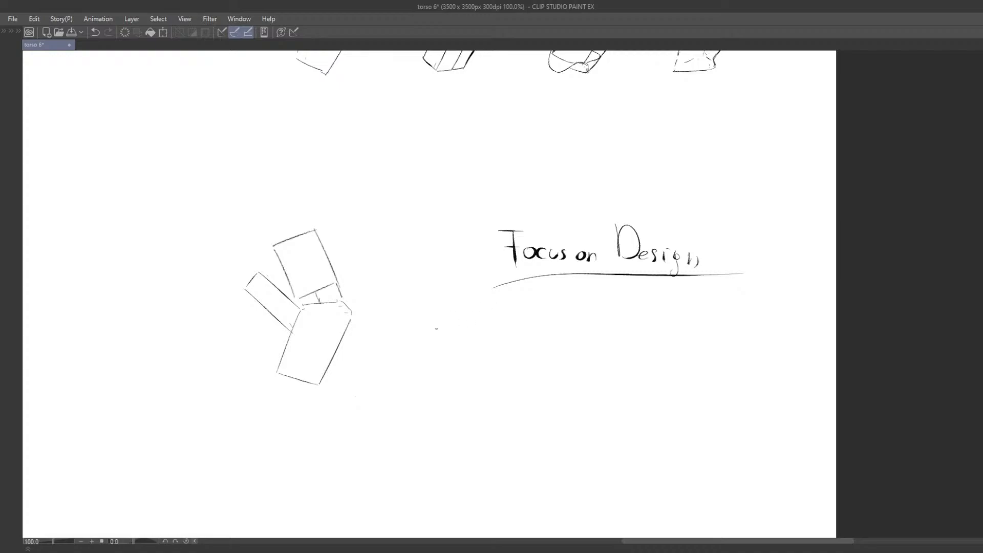
Erase the handwritten "Focus on Design" note and its underline.
left_click_drag(616, 243, 633, 261)
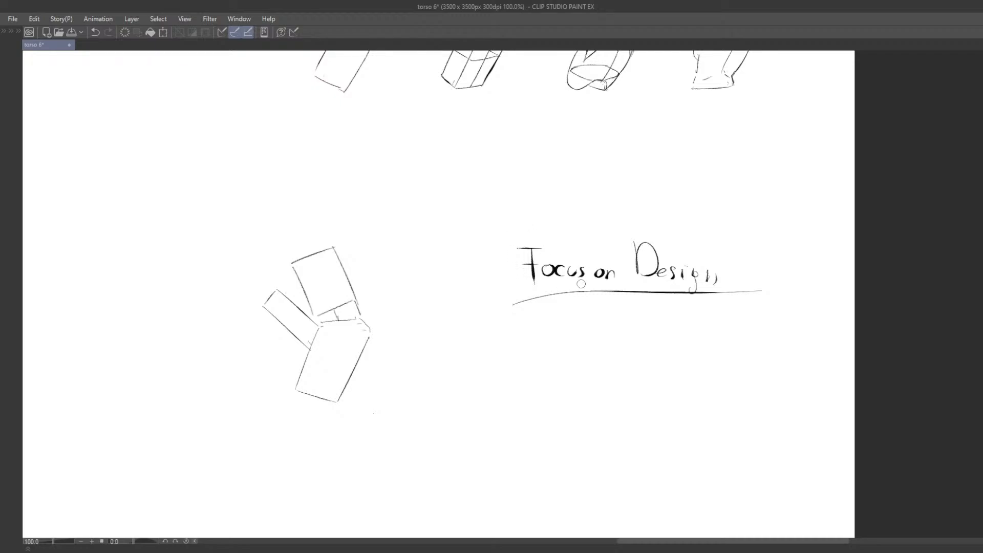
key("e")
mouse_move(760, 282)
left_mouse_down()
mouse_move(592, 244)
mouse_move(554, 268)
mouse_move(550, 249)
left_mouse_up()
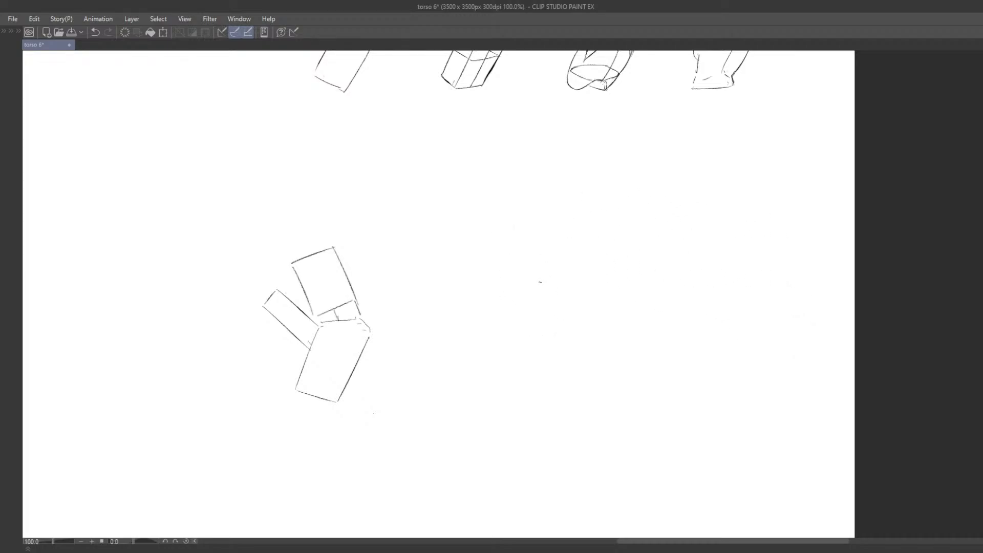
left_click_drag(548, 308, 587, 288)
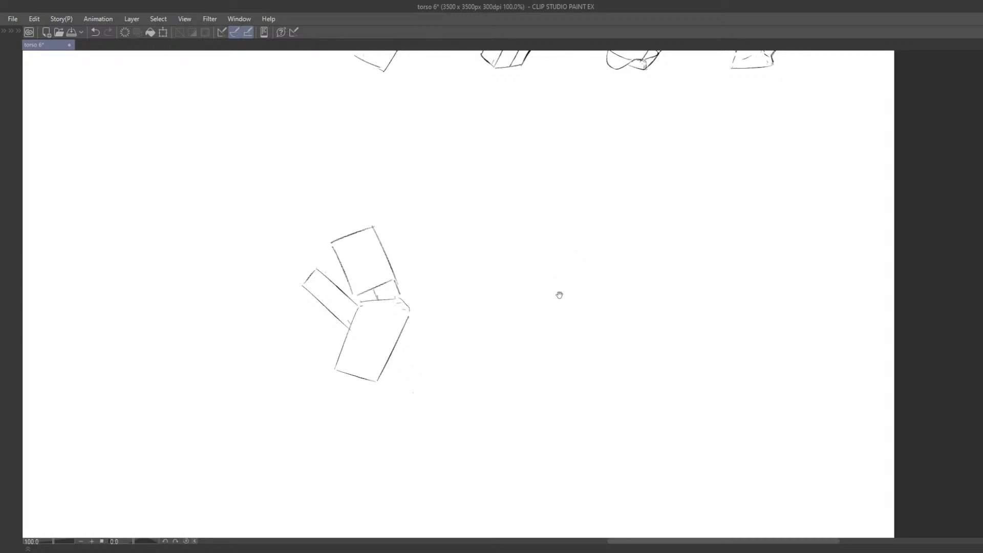
mouse_move(558, 300)
left_mouse_down()
mouse_move(563, 320)
mouse_move(562, 308)
left_mouse_up()
Handwrite the heading "1. Loomis" in the blank space beside the block figure and underline it.
key("e")
key("p")
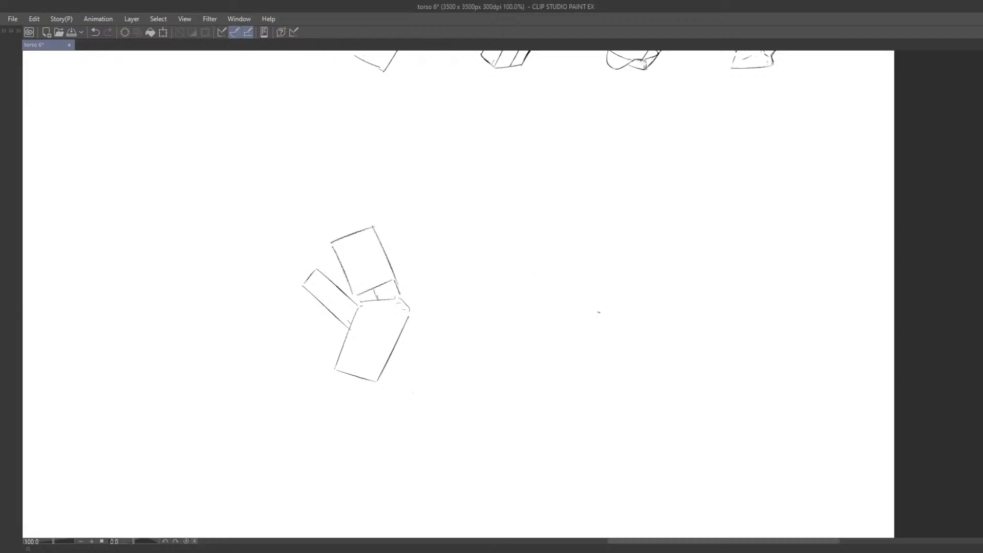
scroll(598, 312, "down", 2)
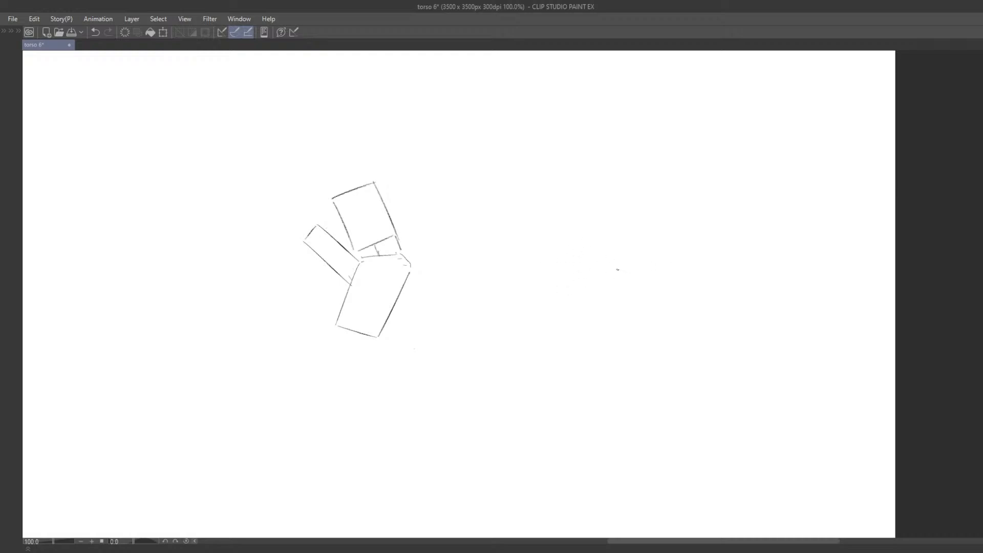
left_click_drag(496, 347, 546, 368)
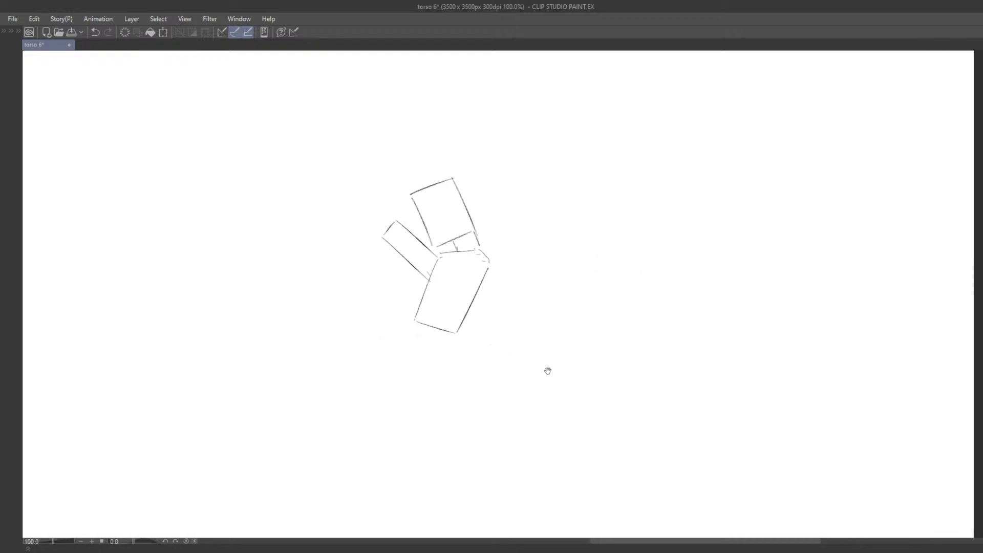
mouse_move(551, 283)
left_mouse_down()
mouse_move(665, 225)
mouse_move(546, 259)
mouse_move(563, 281)
mouse_move(560, 270)
left_mouse_up()
mouse_move(583, 235)
left_mouse_down()
mouse_move(491, 283)
mouse_move(521, 246)
mouse_move(511, 267)
mouse_move(543, 267)
left_mouse_up()
mouse_move(552, 259)
left_mouse_down()
mouse_move(547, 266)
mouse_move(553, 258)
left_mouse_up()
left_click_drag(568, 260, 570, 260)
left_click_drag(574, 258, 597, 268)
left_click_drag(597, 261, 607, 268)
left_click_drag(509, 277, 646, 273)
Draw a circle for the head under the "1. Loomis" heading and add a curved side-plane line inside it.
mouse_move(513, 344)
left_mouse_down()
mouse_move(529, 297)
mouse_move(501, 248)
mouse_move(537, 282)
mouse_move(542, 219)
mouse_move(555, 225)
mouse_move(515, 220)
mouse_move(538, 281)
mouse_move(542, 218)
mouse_move(575, 250)
mouse_move(530, 221)
mouse_move(535, 270)
left_mouse_up()
key("ctrl+z")
key("ctrl+z")
key("ctrl+z")
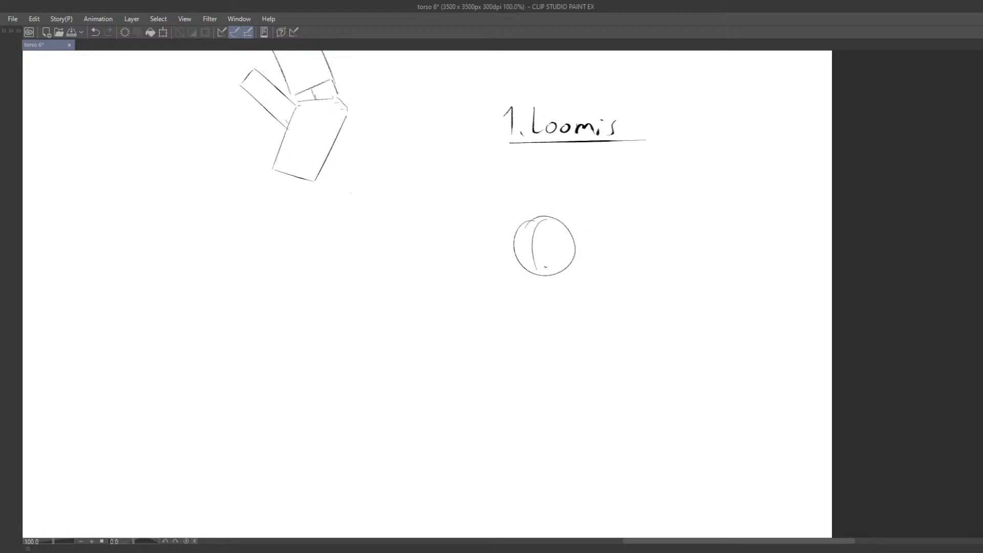
key("ctrl+z")
left_click_drag(538, 217, 541, 277)
Add a horizontal brow line and a tick-marked vertical guide, and sketch the face's front contour down to the chin.
mouse_move(514, 244)
left_mouse_down()
mouse_move(572, 248)
mouse_move(533, 231)
mouse_move(538, 272)
mouse_move(575, 252)
mouse_move(527, 302)
left_mouse_up()
key("ctrl+z")
key("ctrl+z")
key("ctrl+z")
key("ctrl+z")
key("ctrl+z")
left_click_drag(512, 245, 515, 255)
left_click_drag(514, 256, 525, 297)
key("ctrl+z")
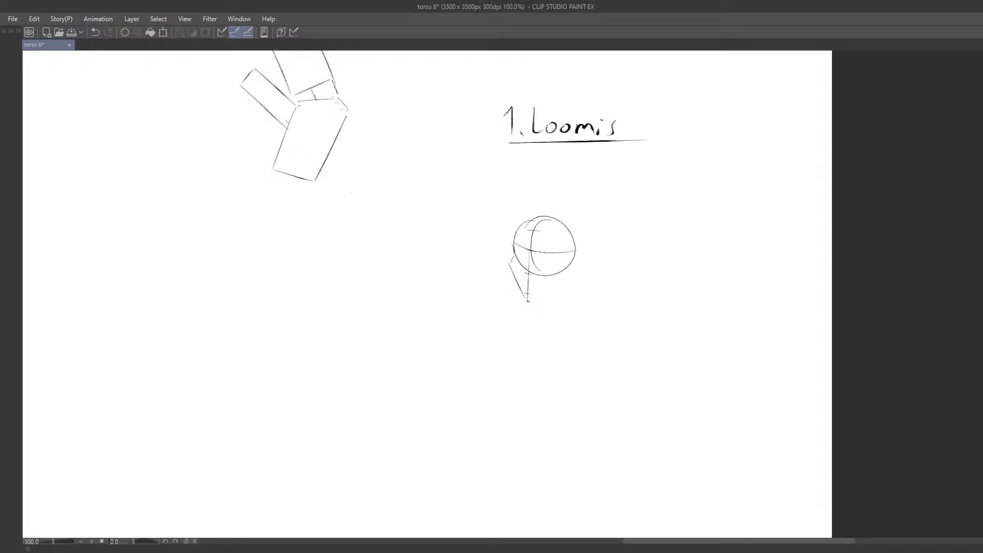
Remove the face's front contour with a smaller eraser and redraw it from the cheek down to the chin.
key("ctrl+z")
key("e")
key("bracketleft")
key("bracketleft")
key("bracketleft")
key("bracketleft")
key("bracketleft")
key("bracketleft")
key("bracketleft")
key("bracketleft")
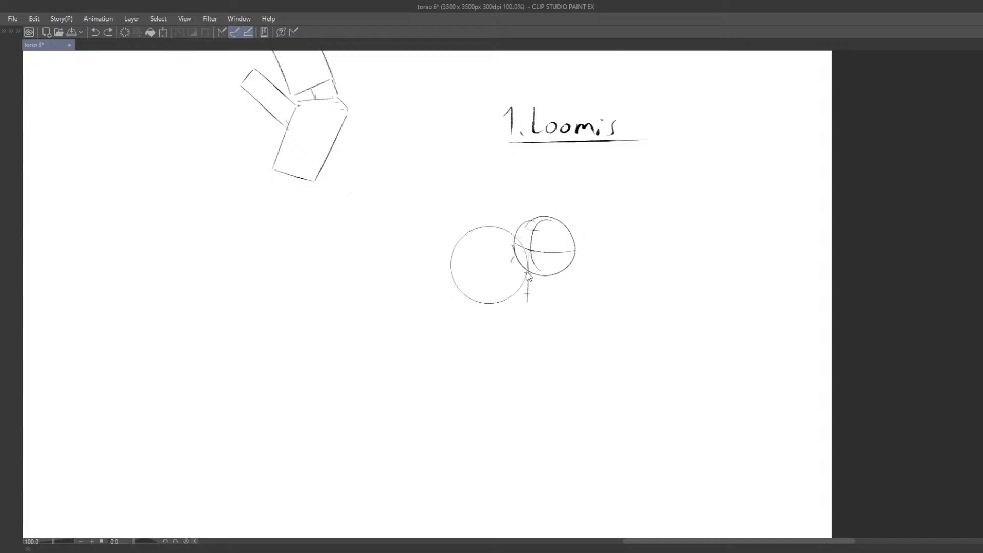
key("p")
left_click_drag(501, 270, 522, 296)
key("ctrl+z")
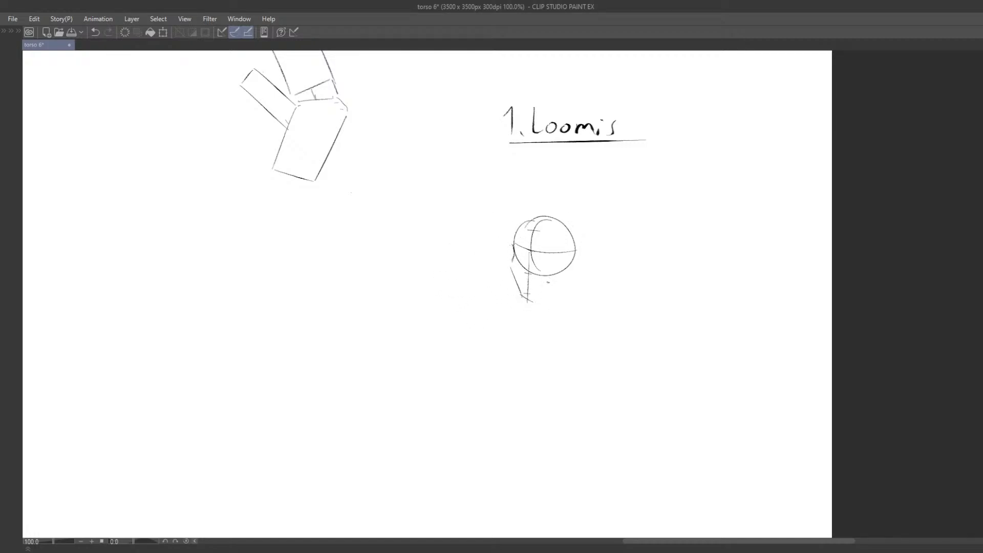
Add an ear oval on the rear half of the head circle and sketch the jaw and neck strokes below it.
left_click_drag(555, 239, 558, 268)
key("ctrl+z")
key("ctrl+z")
mouse_move(560, 239)
left_mouse_down()
mouse_move(568, 262)
mouse_move(543, 298)
left_mouse_up()
key("ctrl+z")
key("ctrl+z")
mouse_move(552, 256)
left_mouse_down()
mouse_move(544, 305)
mouse_move(542, 288)
mouse_move(558, 290)
mouse_move(520, 300)
mouse_move(529, 275)
mouse_move(529, 297)
mouse_move(508, 274)
mouse_move(508, 256)
mouse_move(516, 252)
mouse_move(527, 294)
left_mouse_up()
key("ctrl+z")
key("ctrl+z")
key("ctrl+z")
key("ctrl+z")
key("ctrl+z")
Erase the face's front contour and redraw it from the brow line down to the chin.
key("e")
key("p")
key("ctrl+z")
key("ctrl+z")
key("e")
key("p")
key("e")
key("p")
key("ctrl+z")
key("ctrl+z")
key("ctrl+z")
key("ctrl+z")
key("ctrl+z")
left_click_drag(513, 261, 526, 296)
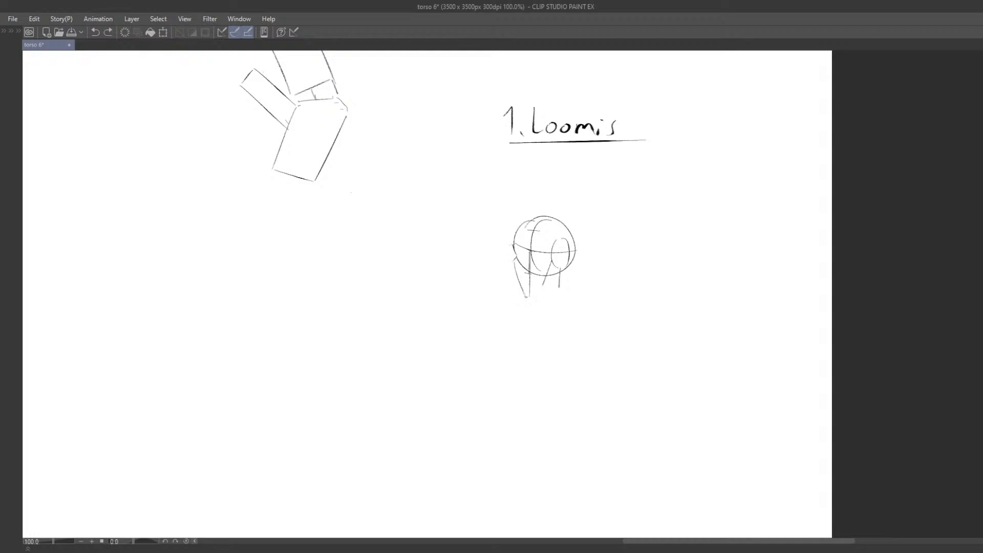
Rework the lower front contour and extend it into a short chin stroke.
key("ctrl+z")
mouse_move(512, 262)
left_mouse_down()
mouse_move(522, 298)
mouse_move(540, 292)
mouse_move(532, 301)
left_mouse_up()
key("ctrl+z")
key("ctrl+z")
key("e")
key("p")
key("ctrl+z")
key("ctrl+z")
key("ctrl+z")
Draw the jaw's rear edge below the ear and short lines for the front and back of the neck.
mouse_move(554, 267)
left_mouse_down()
mouse_move(531, 302)
mouse_move(559, 287)
left_mouse_up()
key("ctrl+z")
key("ctrl+z")
left_click_drag(561, 268, 568, 302)
key("ctrl+z")
mouse_move(545, 298)
left_mouse_down()
mouse_move(552, 312)
mouse_move(543, 308)
left_mouse_up()
key("ctrl+z")
key("ctrl+z")
key("ctrl+z")
key("ctrl+z")
left_click_drag(564, 270, 567, 302)
Redraw the face's front contour as a straighter line from the cheek to the chin.
left_click_drag(503, 266, 522, 295)
key("p")
key("ctrl+z")
key("ctrl+z")
key("ctrl+z")
key("ctrl+z")
key("ctrl+z")
key("ctrl+z")
key("ctrl+z")
left_click_drag(515, 257, 527, 298)
Clean up the brow line and curve the side-plane outline from the top of the skull down past the ear.
key("e")
left_click_drag(525, 250, 563, 253)
key("p")
key("ctrl+z")
key("e")
key("p")
left_click_drag(544, 220, 560, 267)
key("ctrl+z")
key("ctrl+z")
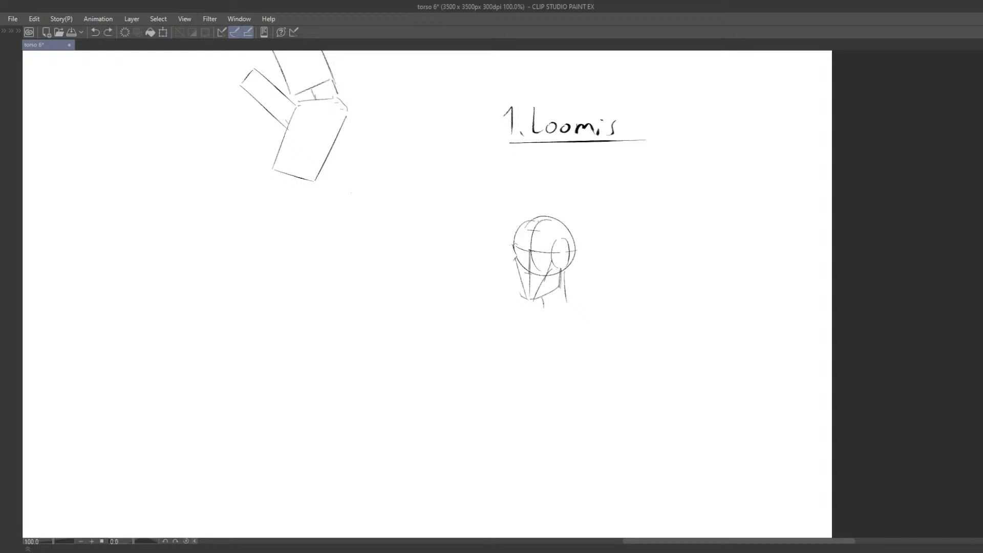
left_click_drag(543, 220, 561, 264)
key("ctrl+z")
mouse_move(544, 220)
left_mouse_down()
mouse_move(559, 265)
mouse_move(537, 369)
mouse_move(554, 271)
mouse_move(496, 296)
mouse_move(584, 287)
left_mouse_up()
Mark the eye sockets below the brow line and darken the face's vertical centre line.
left_click_drag(536, 256, 552, 257)
key("ctrl+z")
left_click_drag(536, 294, 541, 286)
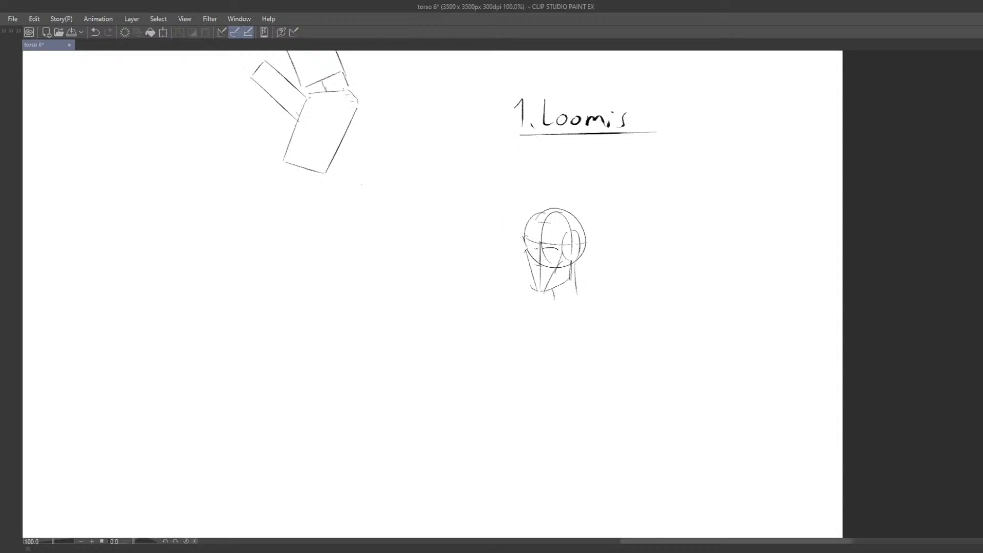
mouse_move(493, 279)
left_mouse_down()
mouse_move(479, 270)
mouse_move(494, 282)
mouse_move(507, 275)
left_mouse_up()
key("ctrl+z")
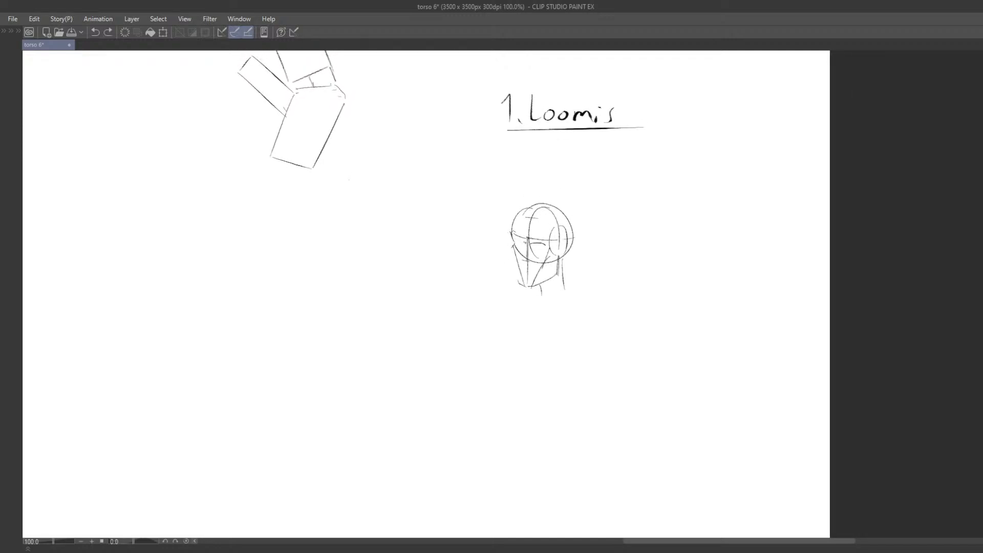
key("ctrl+y")
key("ctrl+z")
left_click_drag(527, 241, 527, 261)
mouse_move(529, 213)
left_mouse_down()
mouse_move(529, 291)
mouse_move(555, 264)
left_mouse_up()
key("ctrl+z")
Mark the head's proportions with short horizontal lines beside it, and erase those lines again.
left_click_drag(581, 221, 622, 228)
left_click_drag(565, 265, 608, 264)
left_click_drag(564, 182, 602, 182)
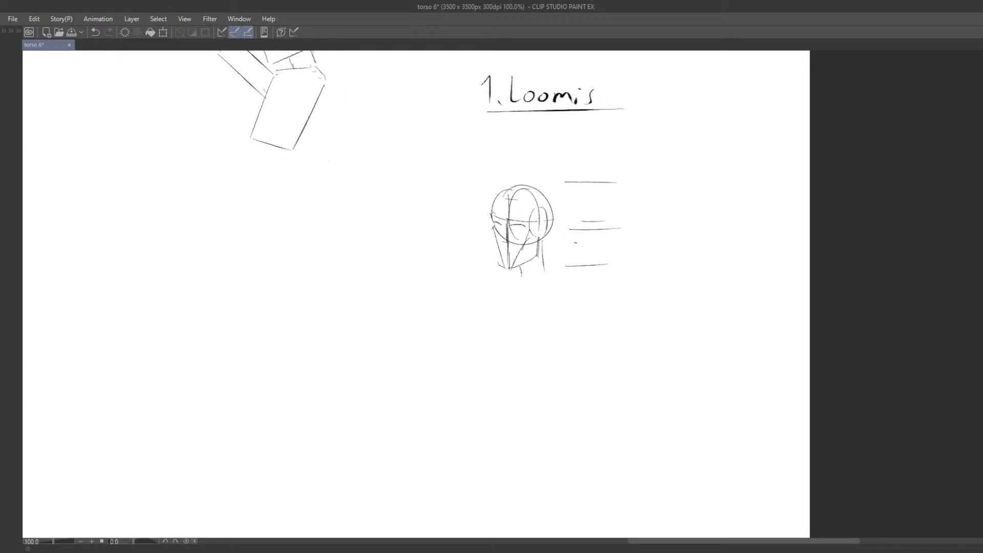
key("e")
left_click_drag(605, 290, 586, 254)
scroll(478, 292, "down", 1)
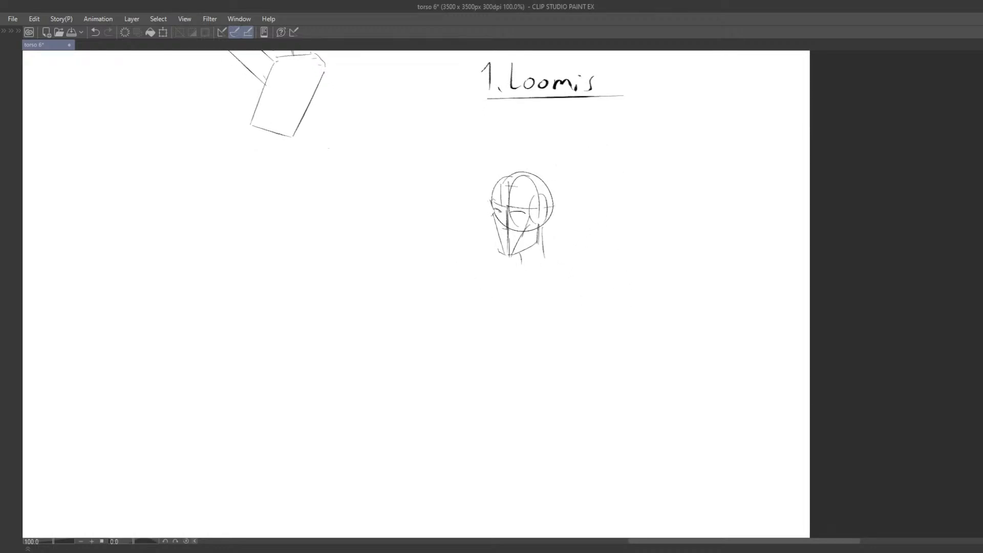
Add a vertical line on the far side of the face and draw a circle for a second head beside the first.
left_click_drag(499, 207, 502, 258)
mouse_move(617, 230)
left_mouse_down()
mouse_move(586, 224)
mouse_move(598, 221)
left_mouse_up()
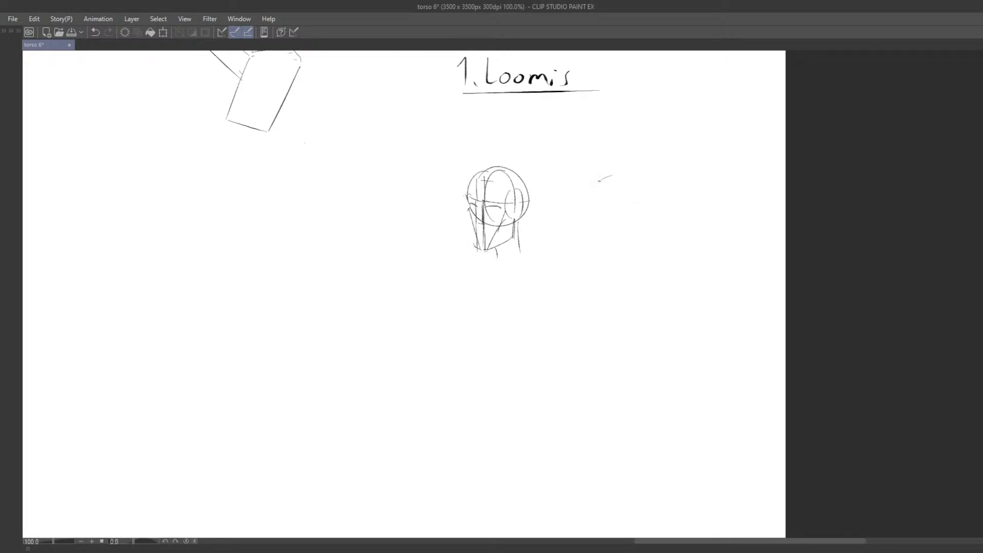
key("ctrl+z")
mouse_move(599, 181)
left_mouse_down()
mouse_move(620, 177)
mouse_move(598, 184)
mouse_move(634, 231)
mouse_move(622, 175)
mouse_move(635, 220)
mouse_move(582, 215)
mouse_move(614, 172)
mouse_move(585, 206)
left_mouse_up()
key("ctrl+z")
key("ctrl+z")
key("ctrl+z")
key("ctrl+z")
key("ctrl+z")
key("ctrl+z")
mouse_move(621, 173)
left_mouse_down()
mouse_move(636, 219)
mouse_move(621, 172)
left_mouse_up()
left_click_drag(609, 223, 554, 243)
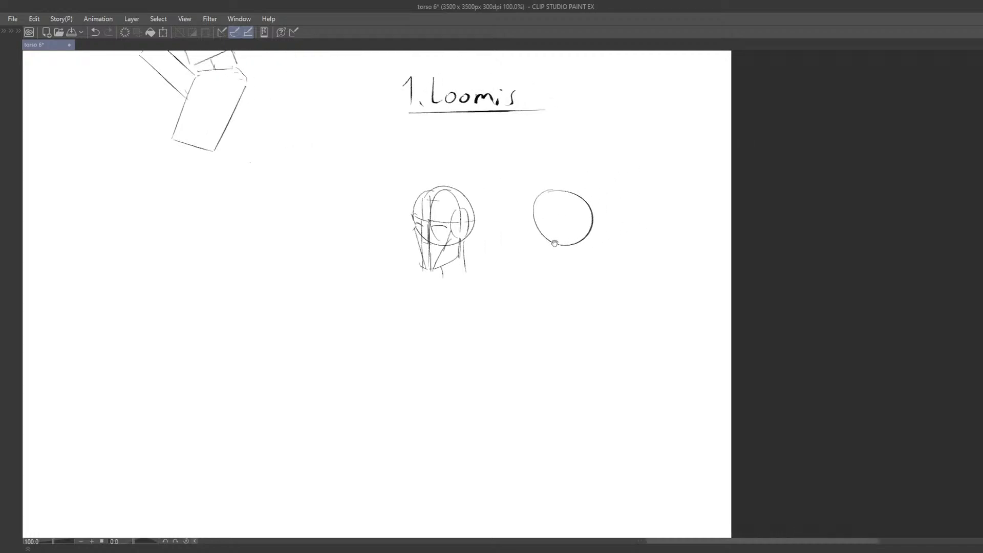
key("ctrl+z")
mouse_move(554, 197)
left_mouse_down()
mouse_move(579, 197)
mouse_move(569, 196)
mouse_move(581, 188)
mouse_move(574, 260)
left_mouse_up()
key("ctrl+z")
key("ctrl+z")
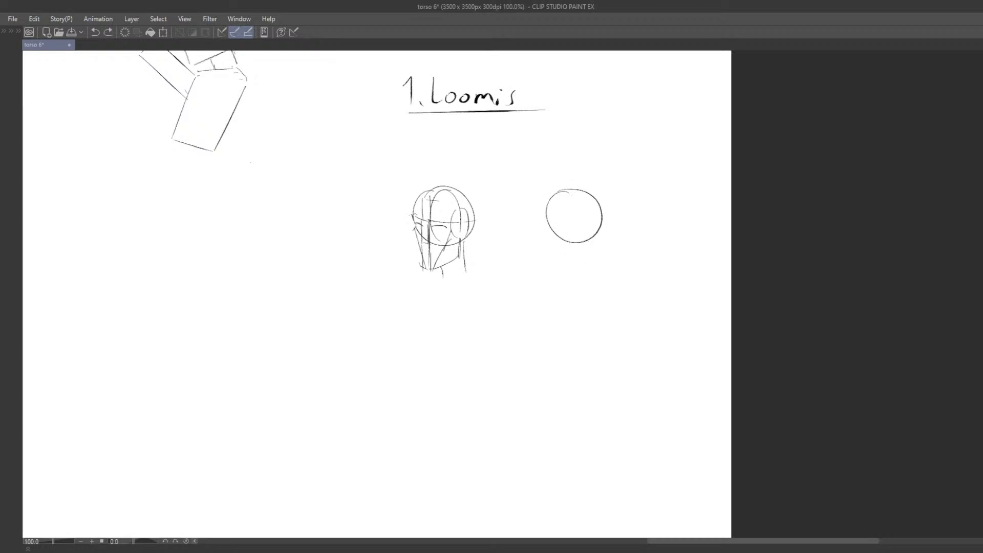
Draw a curved centre line, a brow line and a straight vertical guide on the second head's circle.
left_click_drag(569, 190, 574, 248)
key("ctrl+z")
left_click_drag(568, 191, 572, 252)
left_click_drag(551, 206, 593, 223)
key("ctrl+z")
key("ctrl+z")
scroll(537, 246, "down", 1)
left_click_drag(560, 180, 565, 223)
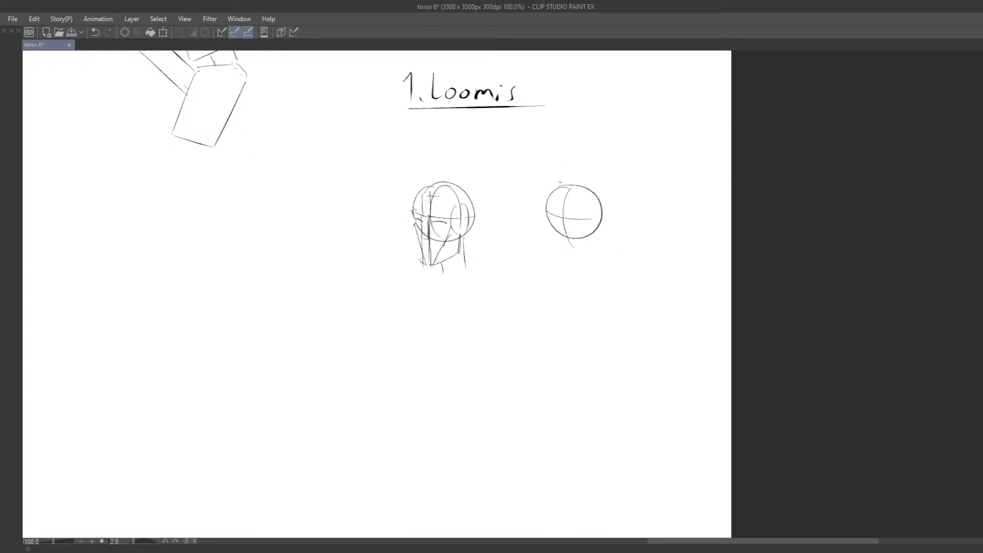
key("ctrl+z")
left_click_drag(563, 177, 564, 222)
key("ctrl+z")
key("ctrl+z")
key("ctrl+y")
key("ctrl+z")
key("ctrl+y")
key("ctrl+z")
Sketch the second head's front contour from the brow to the chin and connect it to the jaw line.
left_click_drag(545, 213, 548, 224)
key("ctrl+z")
mouse_move(547, 223)
left_mouse_down()
mouse_move(555, 252)
mouse_move(545, 225)
mouse_move(557, 248)
mouse_move(578, 248)
left_mouse_up()
key("ctrl+z")
key("ctrl+z")
key("ctrl+z")
key("ctrl+z")
key("ctrl+z")
Add an ear arc at the rear of the second head and draw short neck lines below it.
left_click_drag(590, 205, 588, 233)
key("ctrl+z")
mouse_move(588, 208)
left_mouse_down()
mouse_move(593, 239)
mouse_move(573, 251)
mouse_move(591, 252)
left_mouse_up()
key("ctrl+z")
key("ctrl+z")
key("ctrl+z")
key("ctrl+z")
scroll(551, 236, "up", 3)
key("ctrl+z")
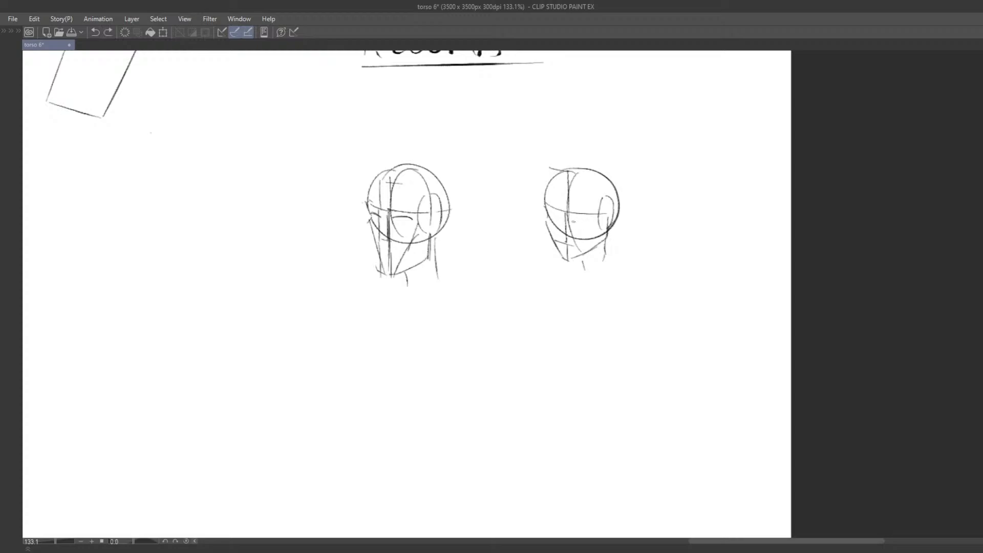
Add eye, nose and mouth marks to the second head and refine its forehead contour.
mouse_move(580, 218)
left_mouse_down()
mouse_move(580, 235)
mouse_move(597, 221)
mouse_move(582, 236)
mouse_move(550, 213)
mouse_move(573, 250)
left_mouse_up()
key("ctrl+z")
key("ctrl+z")
key("ctrl+z")
key("ctrl+z")
key("ctrl+z")
key("ctrl+z")
key("ctrl+z")
left_click_drag(564, 249, 572, 251)
key("ctrl+z")
key("ctrl+z")
key("ctrl+z")
left_click_drag(546, 206, 561, 213)
left_click_drag(549, 173, 545, 200)
key("ctrl+z")
Show the palettes, lasso around the second head, and cut and paste it onto its own layer.
key("Tab")
key("b")
left_click_drag(678, 146, 700, 261)
key("ctrl+z")
key("m")
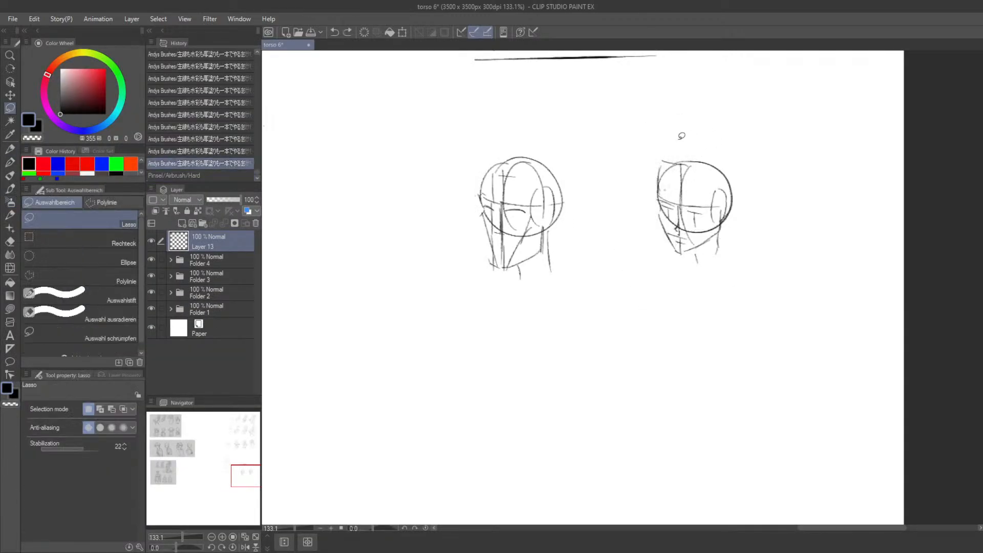
left_click_drag(668, 142, 754, 119)
left_click(682, 300)
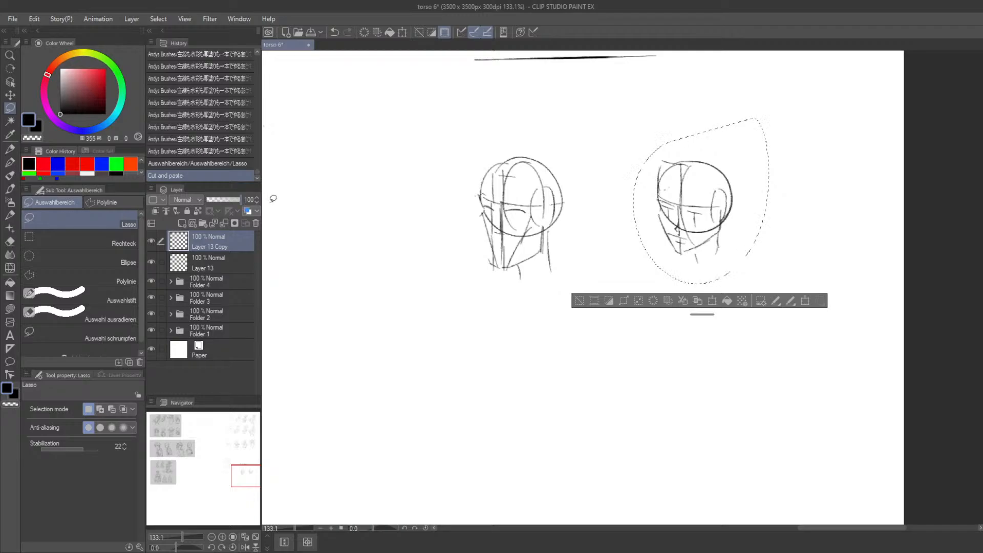
Lower the opacity of the second head's layer to 20 and clear the selection.
left_click(248, 200)
type("20")
key("Return")
left_click(580, 301)
scroll(625, 287, "down", 3)
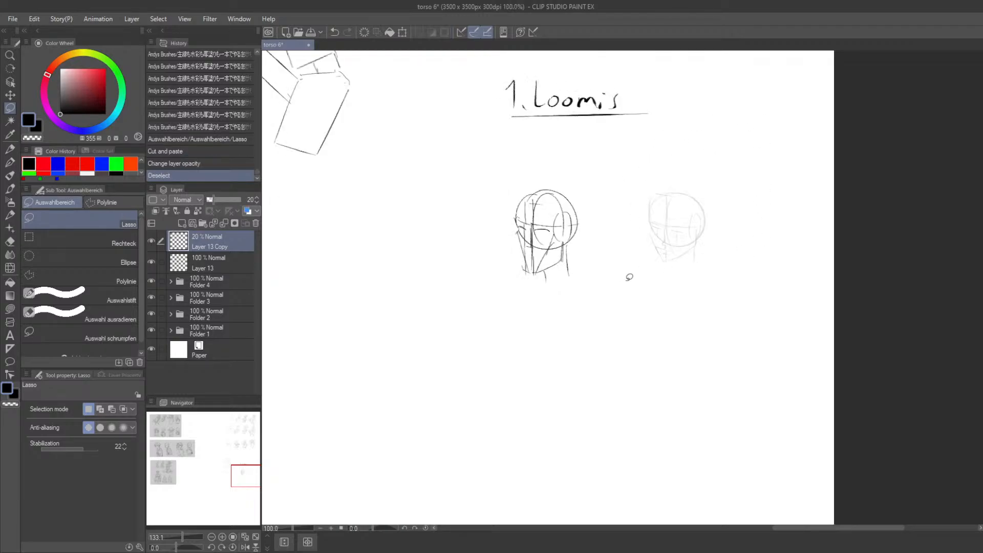
Add a new raster layer above the faded head and hide the palettes, ready to draw with the pen.
key("p")
key("Tab")
key("Tab")
left_click(182, 223)
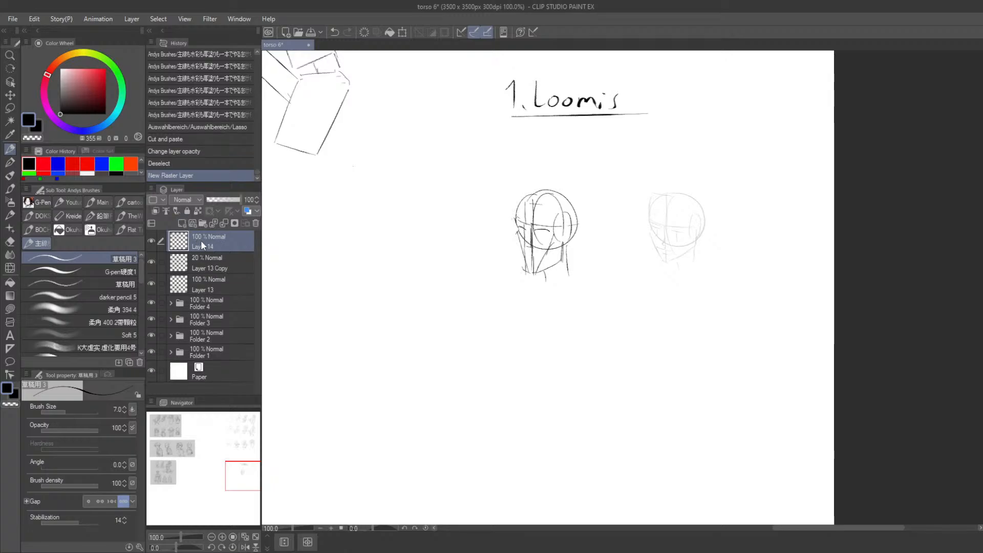
key("Tab")
Sketch the near eye's lash line and iris over the faded head, undoing the rough strokes.
scroll(578, 291, "up", 1)
scroll(579, 291, "up", 3)
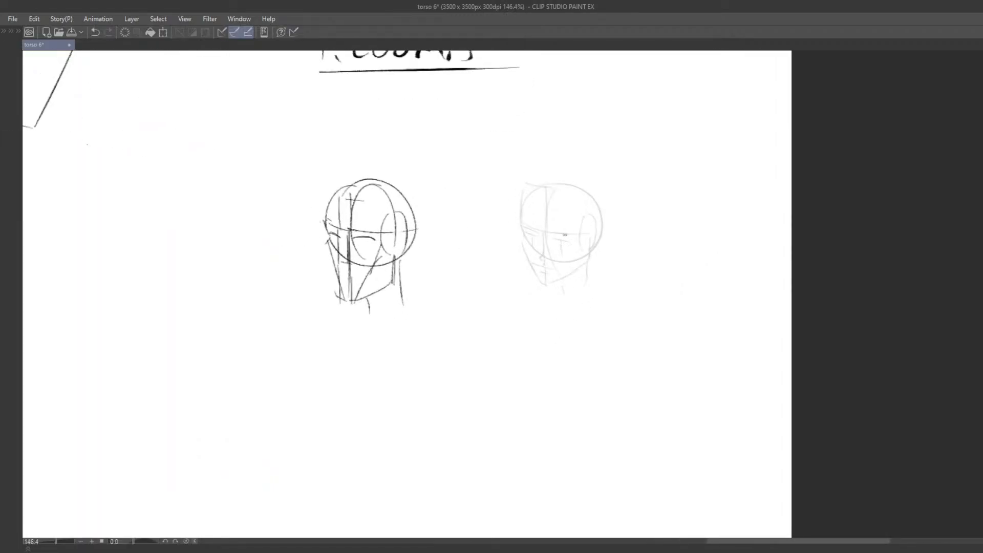
left_click_drag(551, 245, 569, 249)
left_click_drag(557, 246, 563, 256)
key("ctrl+z")
key("ctrl+z")
key("ctrl+z")
mouse_move(544, 253)
left_mouse_down()
mouse_move(566, 258)
mouse_move(573, 236)
mouse_move(542, 242)
left_mouse_up()
key("ctrl+z")
key("ctrl+z")
key("ctrl+z")
key("ctrl+z")
Reduce the eraser size and clean up stray lines below and around the near eye.
key("e")
left_click(543, 262)
key("ctrl+z")
key("[")
key("[")
key("[")
key("[")
left_click_drag(544, 267, 565, 249)
Add pen strokes to refine the near eye, undoing and redoing the last stroke to compare versions.
key("p")
mouse_move(563, 246)
left_mouse_down()
mouse_move(533, 264)
mouse_move(540, 269)
mouse_move(537, 256)
mouse_move(515, 262)
left_mouse_up()
key("ctrl+z")
key("ctrl+y")
key("ctrl+z")
key("ctrl+y")
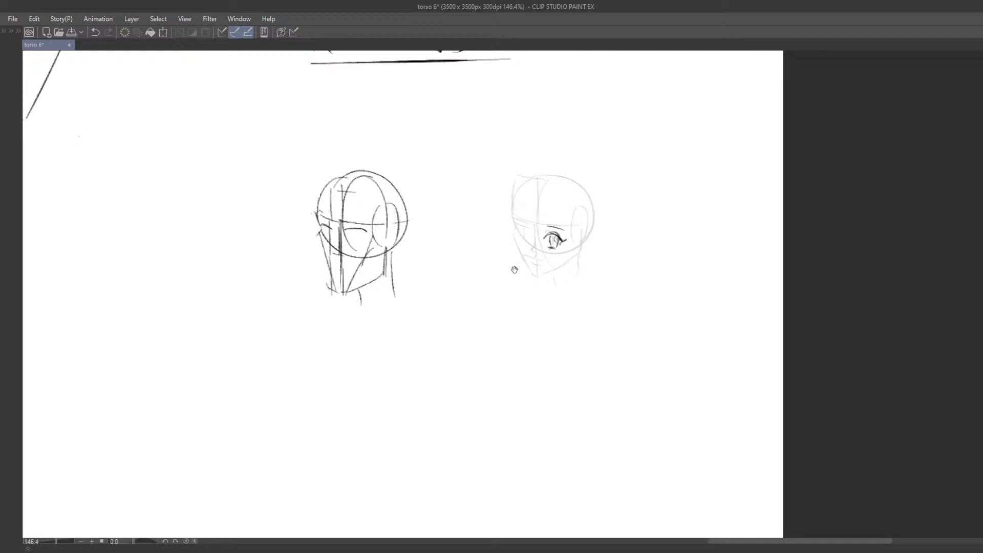
key("ctrl+y")
key("ctrl+z")
key("ctrl+y")
key("ctrl+z")
Draw a small nose mark on the centre line and sketch the first strokes of the far eye.
left_click_drag(533, 247, 531, 253)
key("ctrl+z")
key("ctrl+z")
mouse_move(531, 247)
left_mouse_down()
mouse_move(517, 231)
mouse_move(522, 241)
left_mouse_up()
key("ctrl+z")
key("ctrl+z")
Rework the far eye's rough strokes, lasso around the eye, and clear the selection.
key("e")
key("ctrl+z")
key("ctrl+z")
mouse_move(519, 241)
left_mouse_down()
mouse_move(530, 245)
mouse_move(509, 246)
mouse_move(533, 221)
left_mouse_up()
key("ctrl+z")
key("ctrl+z")
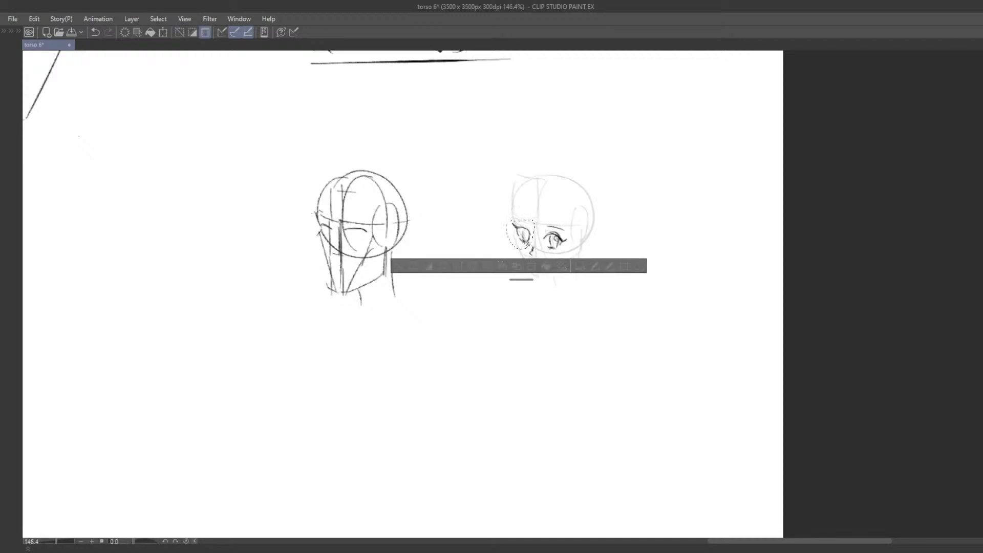
left_click(399, 266)
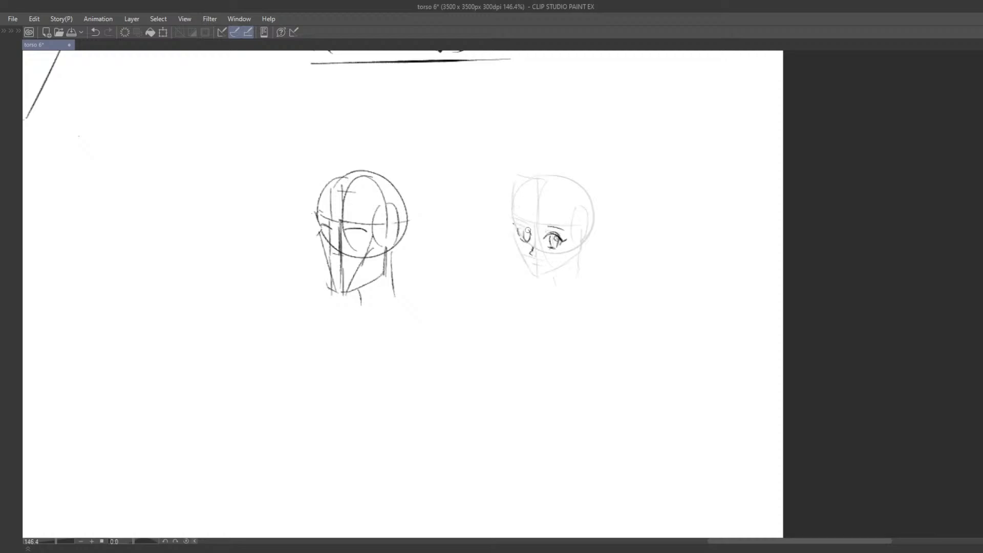
Redraw the iris and upper lash line of the far eye.
key("ctrl+z")
left_click_drag(527, 232, 531, 235)
left_click_drag(527, 228, 517, 232)
key("ctrl+z")
key("ctrl+z")
Lasso around the far eye, fit it to the face with a free transform, and deselect it.
scroll(509, 223, "up", 1)
mouse_move(543, 211)
left_mouse_down()
mouse_move(528, 258)
mouse_move(549, 208)
left_mouse_up()
key("ctrl+t")
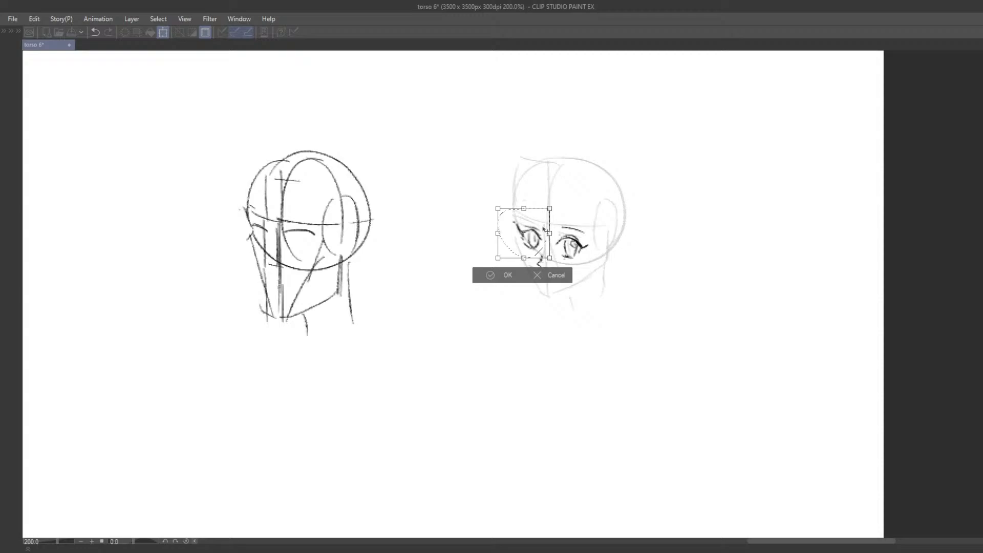
left_click(481, 279)
left_click(416, 278)
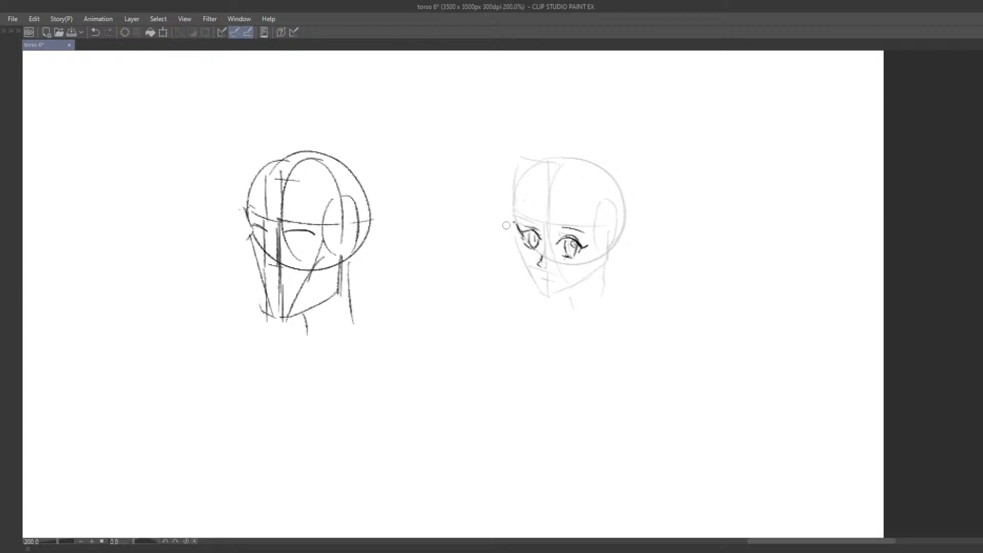
Redraw the inner iris and pupil strokes of the far eye.
left_click_drag(534, 238, 535, 243)
key("ctrl+z")
key("ctrl+z")
left_click_drag(534, 234, 536, 240)
Lasso around the near eye and brow, widen them slightly with a transform, and clear the selection.
left_click_drag(558, 220, 554, 224)
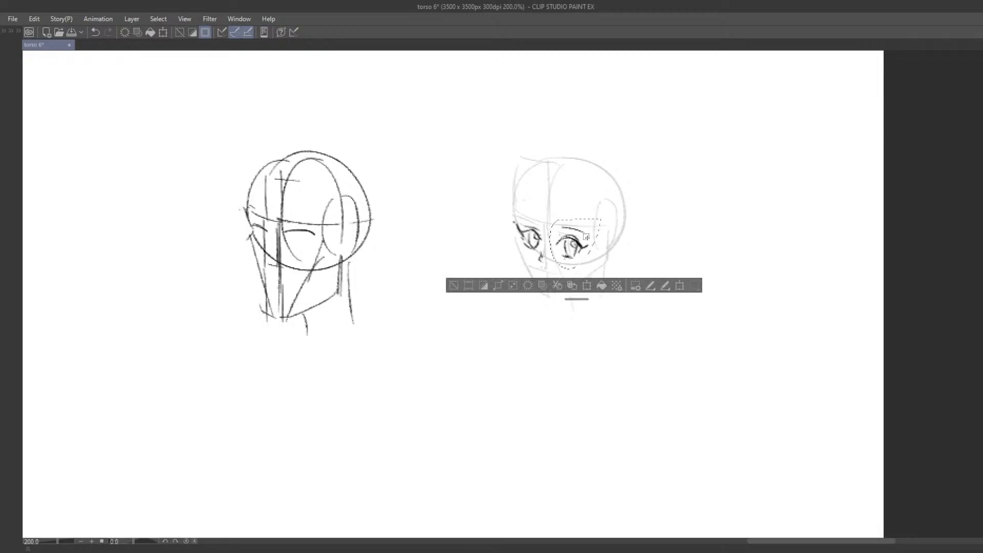
key("ctrl+t")
left_click_drag(601, 244, 606, 245)
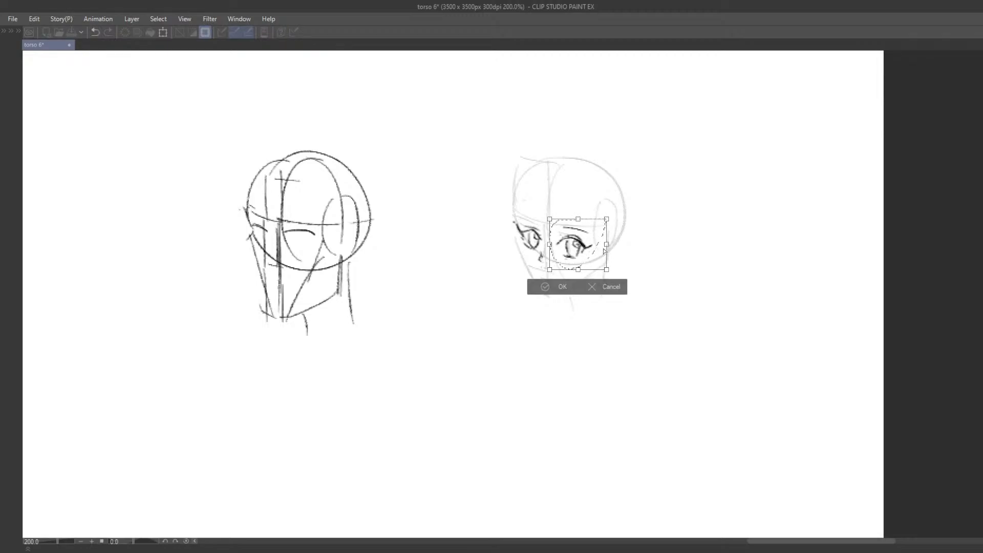
left_click(544, 286)
left_click(454, 288)
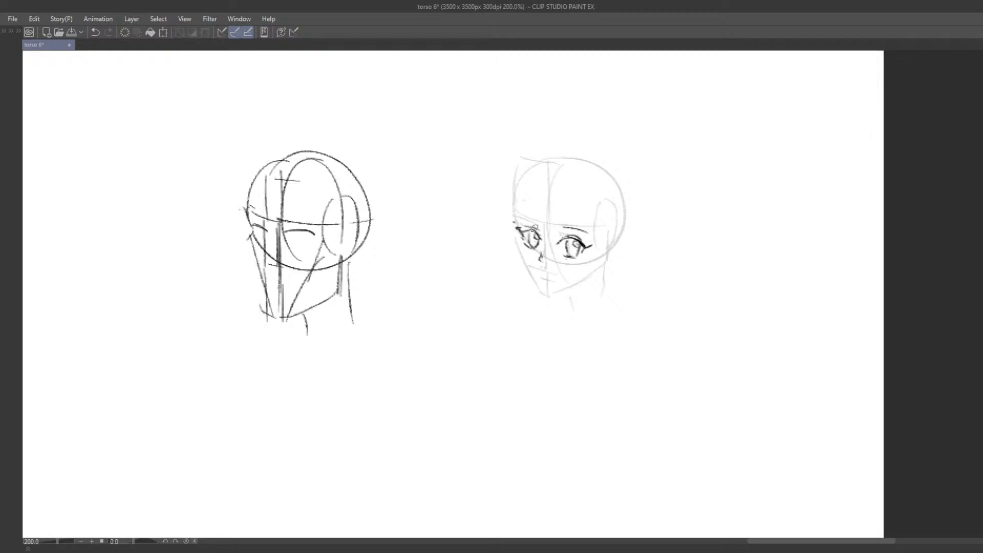
Select the far eye again, enlarge and tilt it slightly with a transform, and deselect it.
left_click_drag(534, 228, 560, 212)
key("ctrl+t")
left_click_drag(577, 214, 578, 212)
left_click_drag(542, 249, 553, 250)
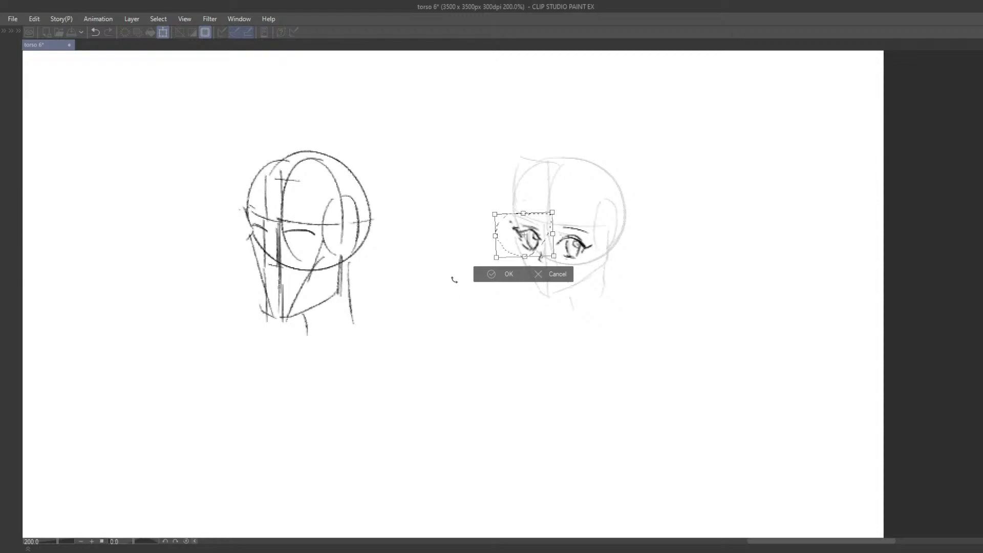
key("Return")
key("ctrl+d")
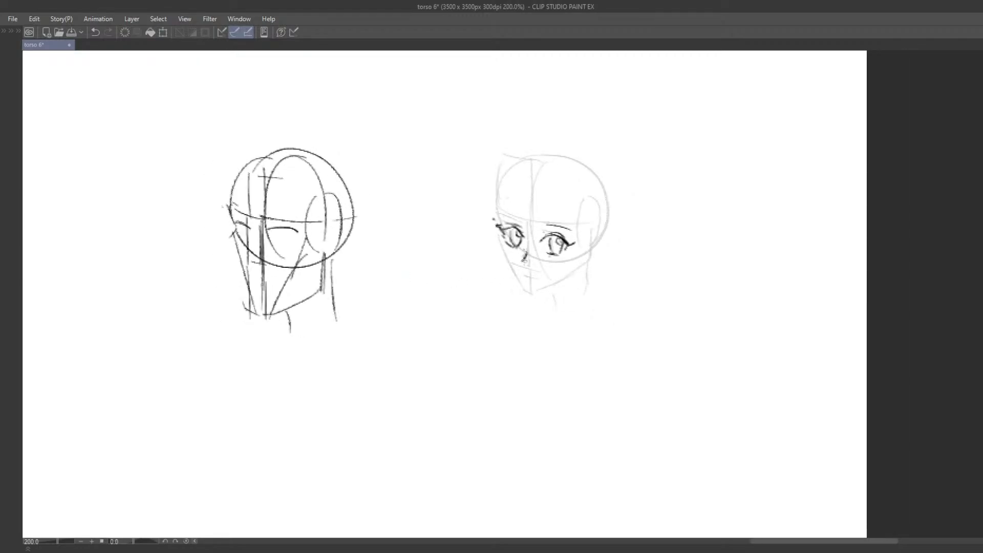
Redraw both eyebrows above the eyes and add a short mouth line below the nose.
key("ctrl+z")
key("e")
left_click_drag(547, 224, 569, 224)
key("ctrl+z")
left_click_drag(505, 215, 523, 222)
left_click_drag(518, 271, 544, 278)
key("ctrl+z")
key("ctrl+z")
key("ctrl+z")
Outline the far cheek, chin and jaw, carrying the jawline up towards the near ear.
mouse_move(497, 224)
left_mouse_down()
mouse_move(527, 286)
mouse_move(560, 279)
mouse_move(588, 255)
left_mouse_up()
key("ctrl+z")
key("ctrl+z")
key("ctrl+z")
key("ctrl+z")
key("ctrl+z")
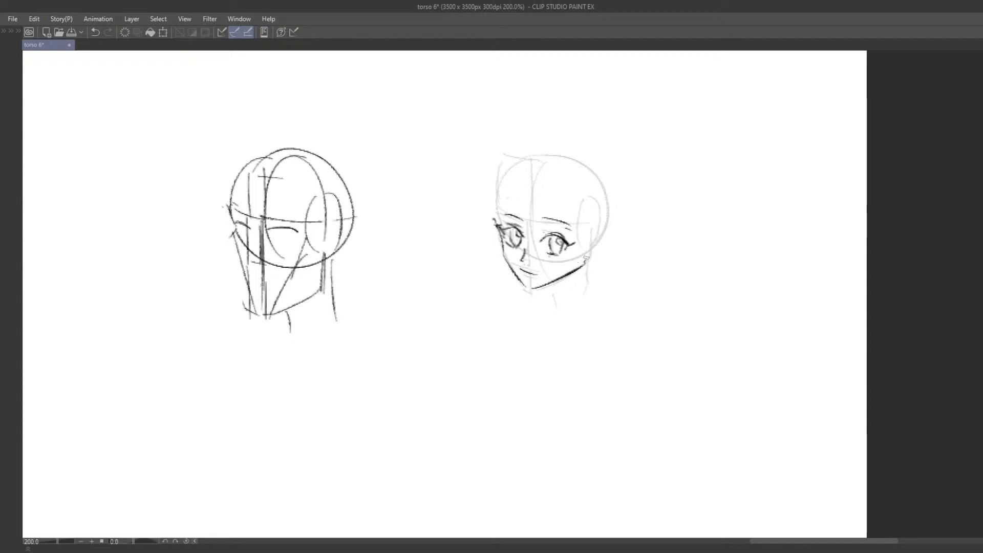
key("ctrl+z")
left_click_drag(583, 266, 589, 242)
mouse_move(584, 267)
left_mouse_down()
mouse_move(588, 249)
mouse_move(562, 256)
left_mouse_up()
key("ctrl+z")
Sketch the hair contour along the far side of the forehead, undoing and retrying the curve.
left_click_drag(512, 193, 509, 232)
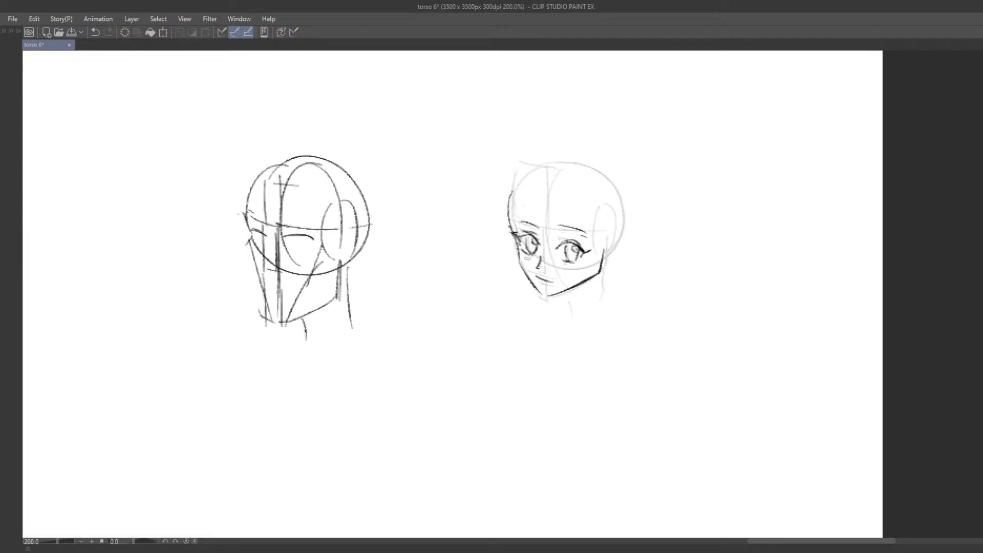
scroll(524, 211, "down", 2)
key("ctrl+z")
left_click_drag(510, 191, 509, 224)
key("ctrl+z")
mouse_move(511, 195)
left_mouse_down()
mouse_move(515, 226)
mouse_move(505, 235)
left_mouse_up()
key("ctrl+z")
key("ctrl+z")
key("ctrl+z")
key("ctrl+z")
key("ctrl+z")
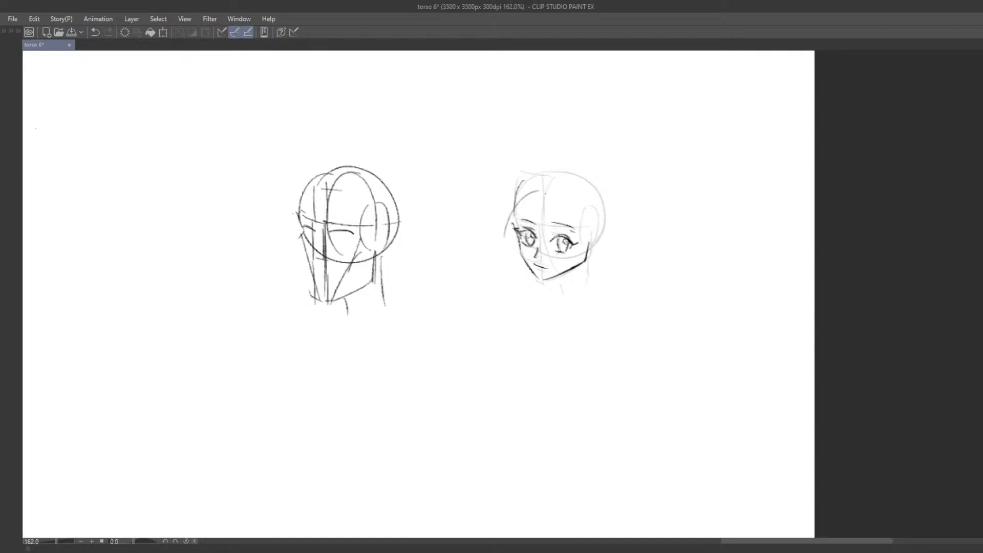
Draw the fringe as curved strands parting from the centre of the forehead and falling to the eyebrows.
key("ctrl+z")
mouse_move(543, 192)
left_mouse_down()
mouse_move(510, 231)
mouse_move(575, 233)
left_mouse_up()
key("ctrl+z")
key("ctrl+z")
key("ctrl+z")
key("ctrl+z")
mouse_move(576, 234)
left_mouse_down()
mouse_move(565, 199)
mouse_move(549, 187)
mouse_move(539, 231)
left_mouse_up()
key("ctrl+z")
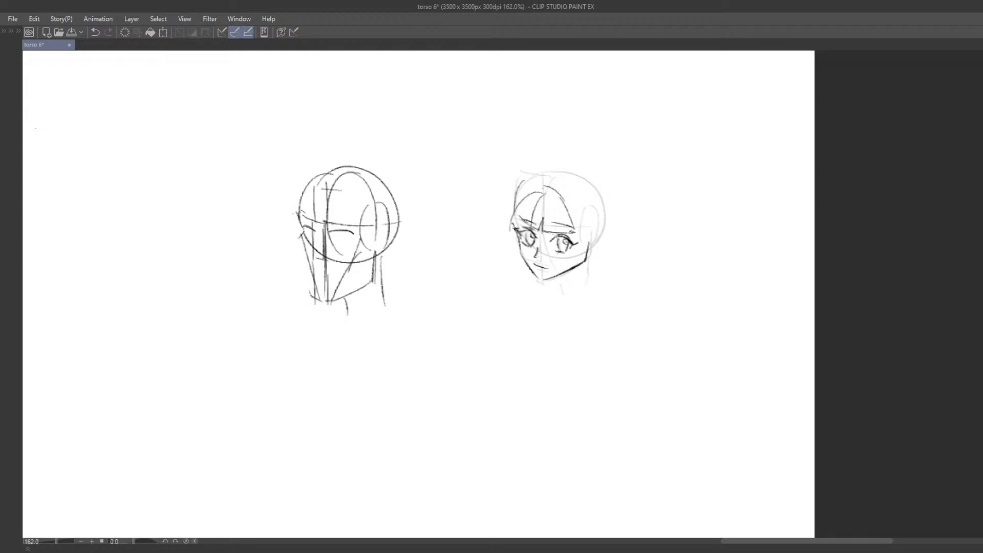
key("ctrl+z")
key("ctrl+y")
Draw the side hair strands framing the face, from the far temple past the cheek and beside the near jaw.
left_click_drag(523, 180, 510, 230)
mouse_move(515, 230)
left_mouse_down()
mouse_move(513, 280)
mouse_move(521, 260)
left_mouse_up()
left_click_drag(575, 230, 579, 269)
key("ctrl+z")
left_click_drag(597, 240, 585, 259)
mouse_move(511, 197)
left_mouse_down()
mouse_move(534, 167)
mouse_move(513, 180)
mouse_move(508, 209)
left_mouse_up()
key("ctrl+z")
key("ctrl+z")
key("ctrl+z")
key("ctrl+z")
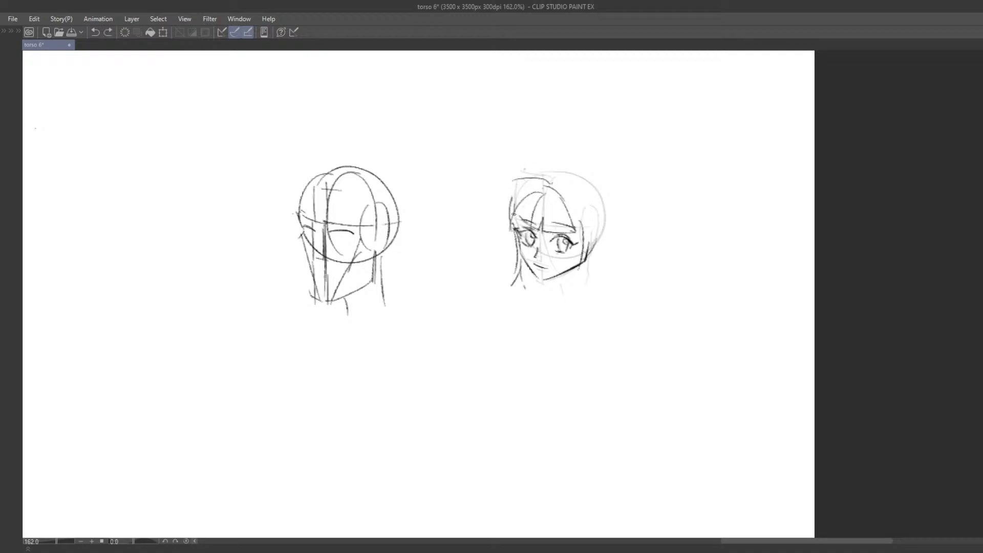
Sketch the hair outline over the crown of the head, undoing the rough attempts.
key("ctrl+z")
mouse_move(553, 184)
left_mouse_down()
mouse_move(524, 181)
mouse_move(511, 207)
mouse_move(555, 167)
mouse_move(609, 193)
left_mouse_up()
key("ctrl+z")
mouse_move(556, 167)
left_mouse_down()
mouse_move(600, 209)
mouse_move(590, 174)
mouse_move(603, 203)
mouse_move(593, 244)
left_mouse_up()
key("ctrl+z")
key("ctrl+z")
Draw the hair outline down the back of the head towards the neck.
mouse_move(604, 207)
left_mouse_down()
mouse_move(600, 232)
mouse_move(604, 195)
mouse_move(600, 247)
left_mouse_up()
key("e")
key("p")
key("ctrl+z")
left_click_drag(602, 241, 588, 293)
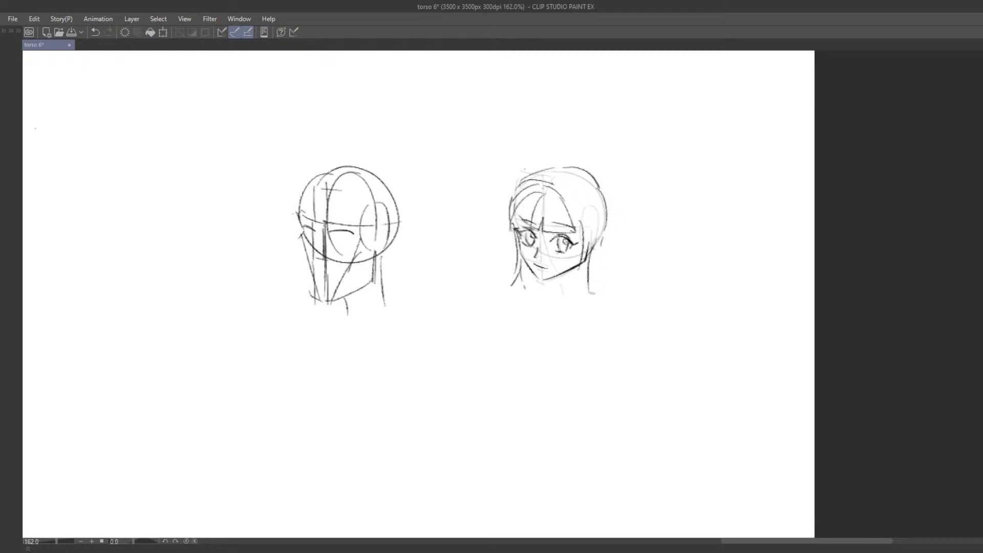
key("ctrl+z")
Redraw the back hair line beside the neck and add short curved strokes at its lower end.
left_click_drag(589, 249, 592, 287)
mouse_move(565, 277)
left_mouse_down()
mouse_move(561, 293)
mouse_move(589, 293)
left_mouse_up()
key("ctrl+z")
left_click_drag(588, 294, 566, 311)
mouse_move(551, 294)
left_mouse_down()
mouse_move(556, 286)
mouse_move(557, 306)
left_mouse_up()
mouse_move(559, 306)
left_mouse_down()
mouse_move(583, 297)
mouse_move(559, 276)
mouse_move(578, 266)
left_mouse_up()
key("ctrl+z")
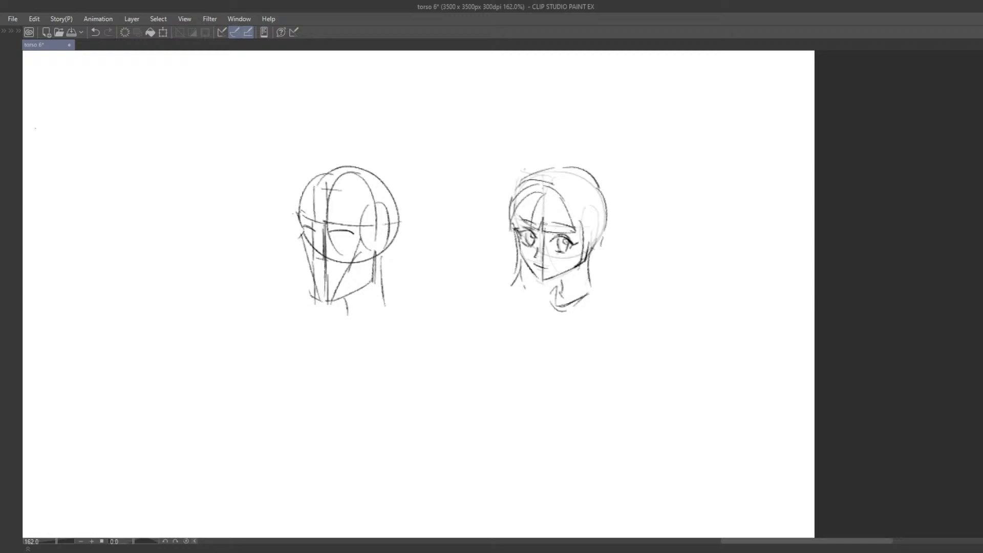
Lasso the hair on top of the head, move it slightly upward, and clear the selection.
key("m")
mouse_move(515, 177)
left_mouse_down()
mouse_move(525, 162)
mouse_move(607, 203)
mouse_move(604, 134)
left_mouse_up()
key("k")
left_click_drag(572, 187, 572, 182)
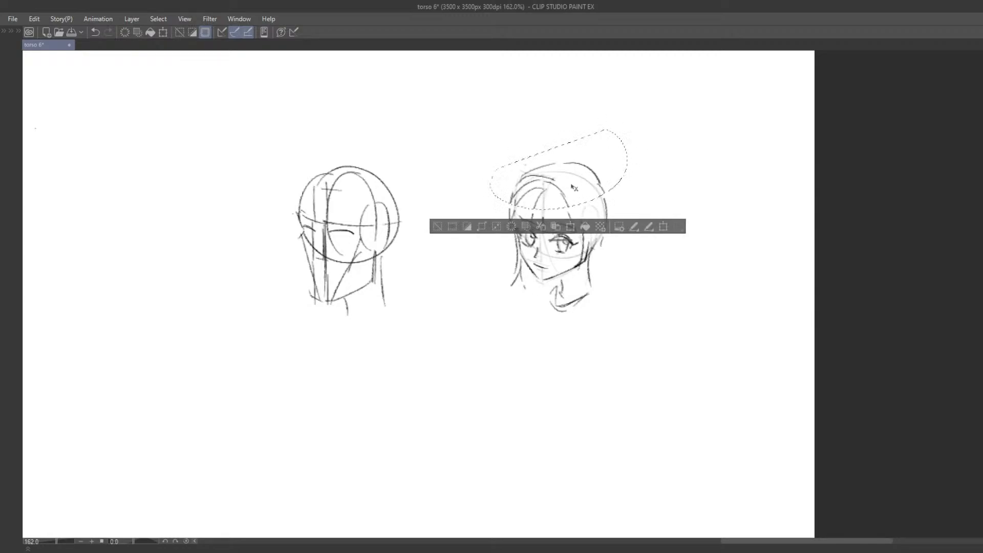
key("ctrl+d")
Refine the fringe strands around the centre parting and near temple, undoing the unwanted strokes.
key("p")
left_click_drag(544, 215, 534, 201)
key("p")
left_click_drag(542, 193, 537, 220)
key("ctrl+z")
mouse_move(570, 174)
left_mouse_down()
mouse_move(584, 232)
mouse_move(582, 206)
mouse_move(583, 239)
left_mouse_up()
key("ctrl+z")
Draw a lock of hair from the near temple down in front of the jaw to the neck.
key("e")
key("p")
mouse_move(571, 219)
left_mouse_down()
mouse_move(580, 242)
mouse_move(571, 283)
left_mouse_up()
key("ctrl+z")
key("p")
left_click_drag(578, 238, 562, 293)
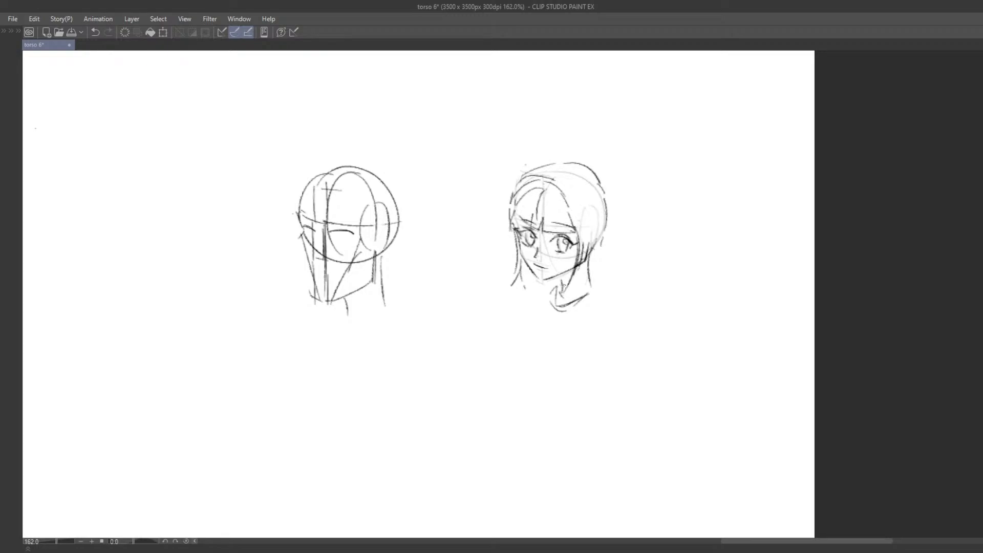
Rework the end of the far-side hair beside the jaw, erasing and undoing the unwanted strokes.
key("ctrl+z")
key("ctrl+z")
mouse_move(521, 267)
left_mouse_down()
mouse_move(538, 287)
mouse_move(520, 277)
left_mouse_up()
key("e")
key("p")
left_click_drag(516, 268, 501, 292)
key("ctrl+z")
key("ctrl+z")
mouse_move(502, 294)
left_mouse_down()
mouse_move(525, 279)
mouse_move(518, 264)
left_mouse_up()
key("ctrl+z")
key("ctrl+z")
Draw the far-side hair line from the temple down to the jaw, with small curved strokes at its lower end.
key("e")
key("p")
left_click_drag(514, 234, 508, 284)
mouse_move(511, 283)
left_mouse_down()
mouse_move(524, 269)
mouse_move(532, 285)
mouse_move(563, 292)
left_mouse_up()
key("ctrl+z")
key("ctrl+z")
key("ctrl+z")
key("ctrl+z")
key("ctrl+z")
key("ctrl+z")
Draw a long hair strand curving from the parting at the crown down past the near temple.
mouse_move(565, 177)
left_mouse_down()
mouse_move(583, 190)
mouse_move(564, 172)
mouse_move(586, 226)
mouse_move(583, 205)
mouse_move(580, 240)
left_mouse_up()
key("ctrl+z")
key("ctrl+z")
left_click_drag(582, 205, 590, 229)
key("ctrl+z")
key("ctrl+z")
mouse_move(566, 177)
left_mouse_down()
mouse_move(586, 212)
mouse_move(587, 242)
mouse_move(575, 189)
mouse_move(592, 264)
left_mouse_up()
key("ctrl+z")
key("e")
key("p")
key("ctrl+z")
Add short strokes around the near ear beneath the hair strand.
left_click_drag(588, 225, 580, 259)
left_click_drag(589, 246, 579, 270)
key("ctrl+z")
key("ctrl+z")
Erase the lower end of the near-side hair and draw a curved lock sweeping down over the shoulder.
key("e")
mouse_move(585, 263)
left_mouse_down()
mouse_move(579, 274)
mouse_move(590, 287)
left_mouse_up()
key("p")
key("ctrl+z")
key("ctrl+z")
mouse_move(585, 248)
left_mouse_down()
mouse_move(569, 287)
mouse_move(583, 320)
mouse_move(587, 293)
mouse_move(599, 306)
mouse_move(583, 320)
mouse_move(570, 314)
mouse_move(604, 317)
mouse_move(589, 338)
left_mouse_up()
key("ctrl+z")
key("ctrl+z")
key("ctrl+z")
key("ctrl+z")
left_click_drag(592, 337, 590, 295)
key("ctrl+z")
key("ctrl+z")
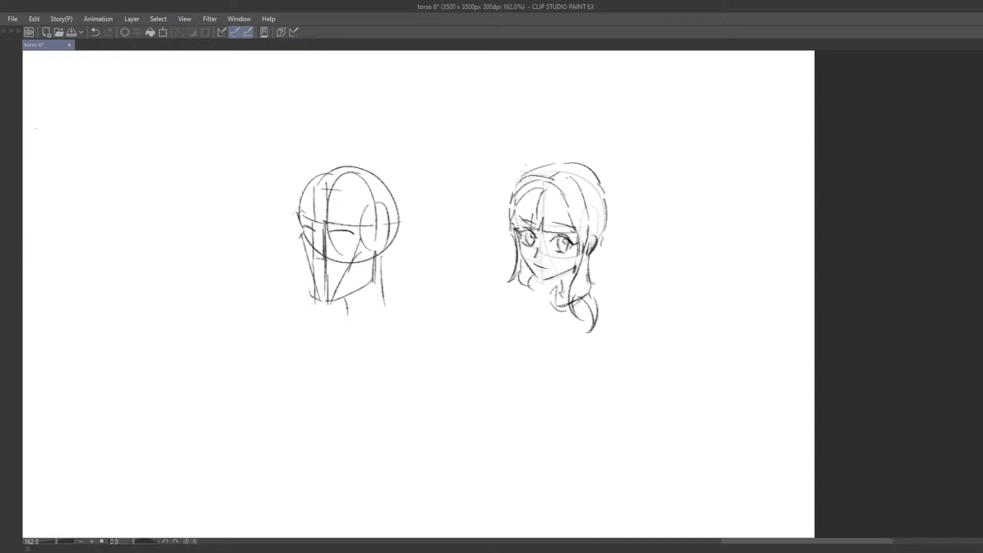
Draw the outer hair contour from the back of the crown down past the neck.
left_click_drag(602, 238, 595, 283)
key("ctrl+z")
left_click_drag(608, 230, 599, 292)
left_click_drag(608, 191, 606, 210)
mouse_move(588, 170)
left_mouse_down()
mouse_move(611, 206)
mouse_move(608, 222)
left_mouse_up()
mouse_move(588, 171)
left_mouse_down()
mouse_move(611, 186)
mouse_move(593, 169)
mouse_move(610, 228)
left_mouse_up()
key("ctrl+z")
Draw the neck line curving from the chin to the collar and add the near shoulder line.
left_click_drag(542, 279, 548, 296)
key("ctrl+z")
mouse_move(540, 282)
left_mouse_down()
mouse_move(543, 296)
mouse_move(568, 308)
left_mouse_up()
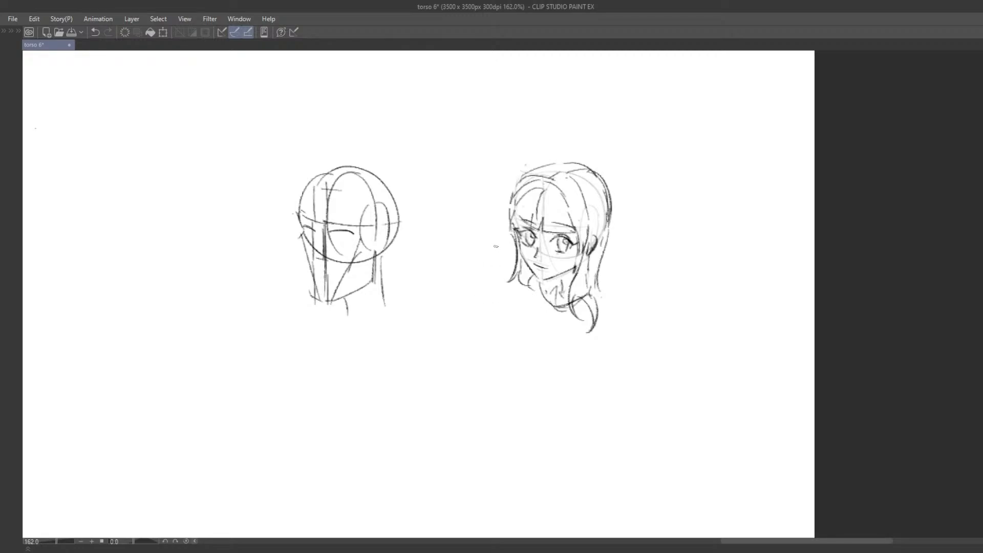
mouse_move(585, 296)
left_mouse_down()
mouse_move(617, 320)
mouse_move(605, 334)
left_mouse_up()
key("ctrl+z")
Try out far-shoulder and chest lines below the neck.
mouse_move(541, 281)
left_mouse_down()
mouse_move(527, 290)
mouse_move(560, 314)
mouse_move(585, 301)
mouse_move(552, 353)
left_mouse_up()
key("e")
left_click(517, 302)
key("p")
key("ctrl+z")
key("ctrl+z")
mouse_move(564, 316)
left_mouse_down()
mouse_move(550, 291)
mouse_move(498, 299)
left_mouse_up()
key("ctrl+z")
mouse_move(538, 271)
left_mouse_down()
mouse_move(491, 310)
mouse_move(507, 358)
left_mouse_up()
key("ctrl+z")
key("ctrl+z")
key("ctrl+z")
Sketch a simplified box torso below the neck with angled shoulders, a centre line, pointed lower edges and a rounded arm opening.
mouse_move(534, 269)
left_mouse_down()
mouse_move(505, 317)
mouse_move(496, 313)
left_mouse_up()
mouse_move(499, 321)
left_mouse_down()
mouse_move(500, 353)
mouse_move(528, 373)
left_mouse_up()
key("ctrl+z")
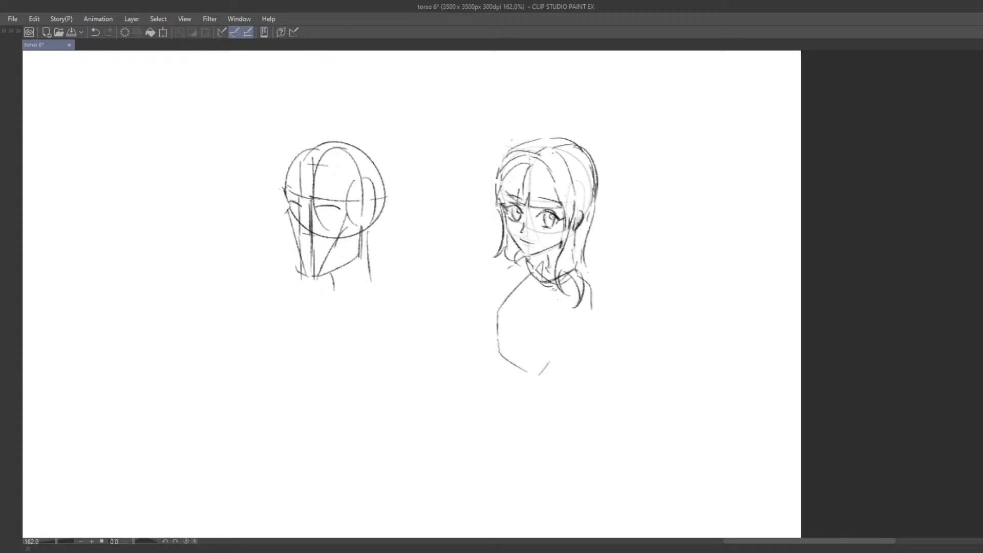
left_click_drag(540, 270, 566, 282)
mouse_move(559, 280)
left_mouse_down()
mouse_move(574, 269)
mouse_move(587, 306)
left_mouse_up()
key("ctrl+z")
mouse_move(588, 313)
left_mouse_down()
mouse_move(568, 372)
mouse_move(538, 389)
left_mouse_up()
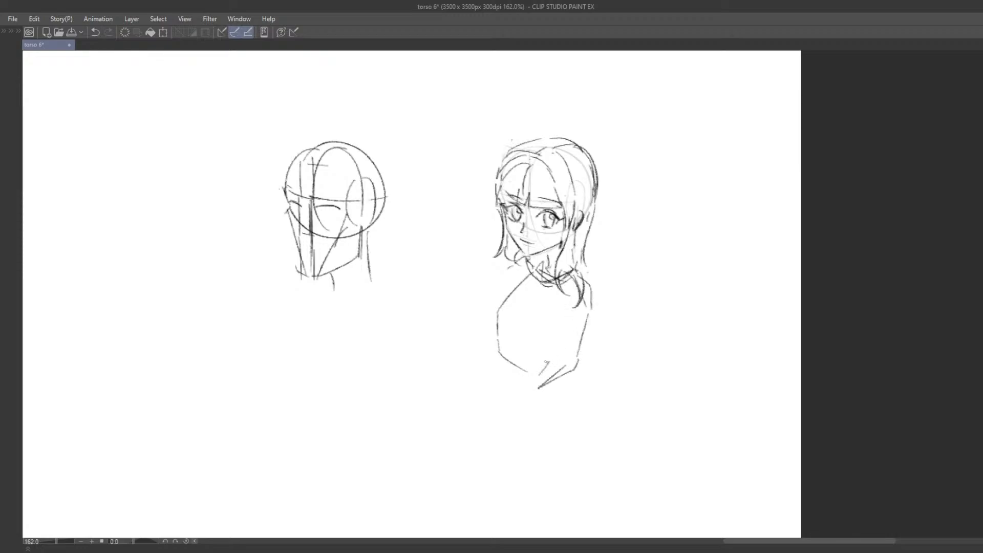
left_click_drag(558, 281, 540, 370)
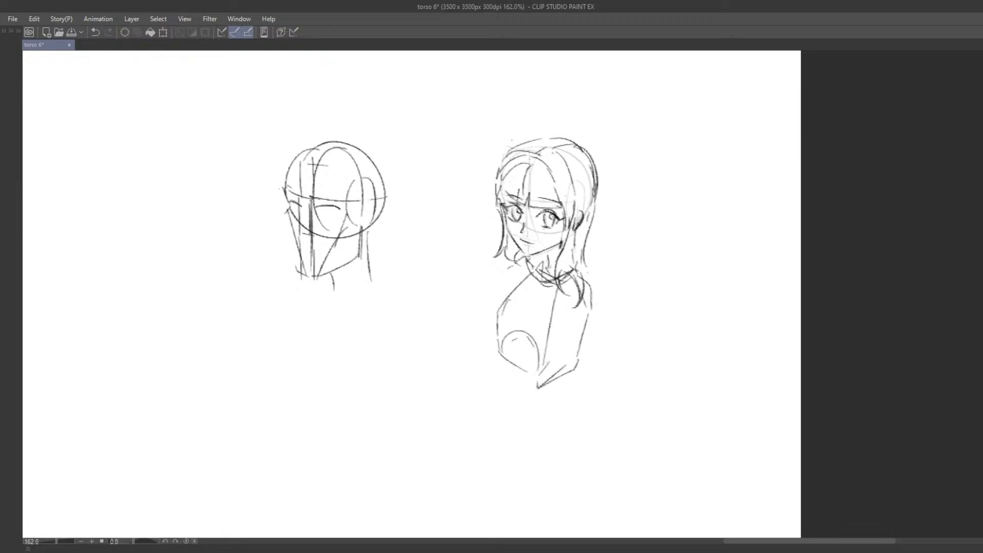
left_click_drag(508, 300, 529, 271)
scroll(515, 259, "down", 5)
left_click_drag(471, 307, 500, 309)
scroll(506, 258, "down", 3)
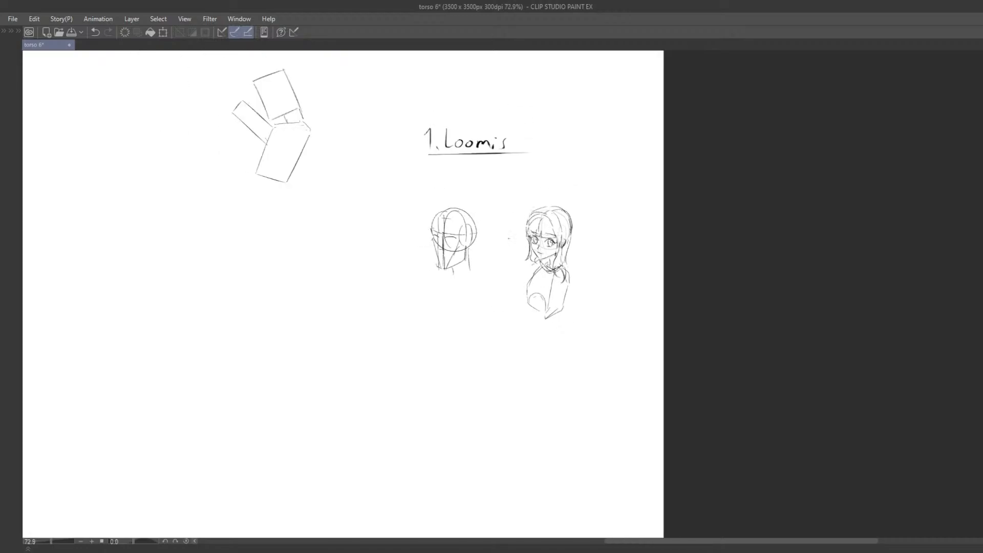
mouse_move(479, 260)
left_mouse_down()
mouse_move(517, 280)
mouse_move(648, 302)
left_mouse_up()
key("ctrl+z")
left_click_drag(367, 312, 538, 422)
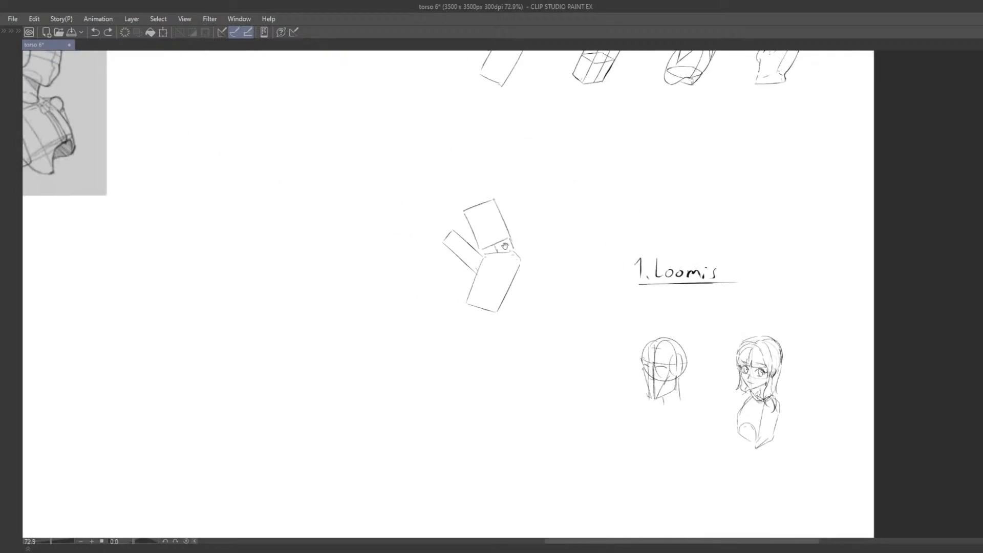
left_click_drag(644, 367, 525, 158)
scroll(519, 293, "up", 3)
mouse_move(520, 296)
left_mouse_down()
mouse_move(560, 259)
mouse_move(531, 239)
mouse_move(541, 291)
mouse_move(570, 276)
left_mouse_up()
key("ctrl+z")
key("ctrl+z")
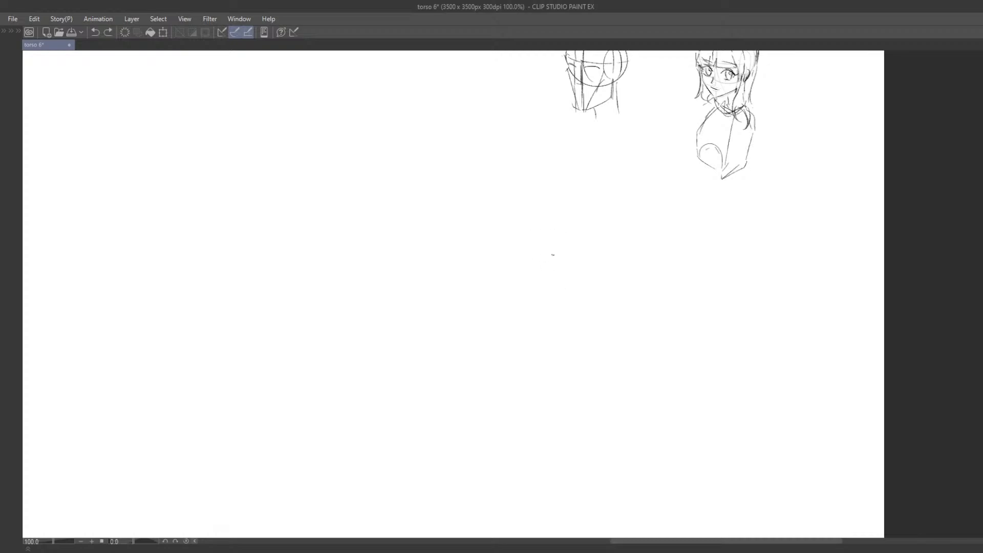
mouse_move(542, 235)
left_mouse_down()
mouse_move(567, 290)
mouse_move(537, 233)
left_mouse_up()
key("ctrl+z")
key("ctrl+z")
left_click_drag(534, 281, 527, 269)
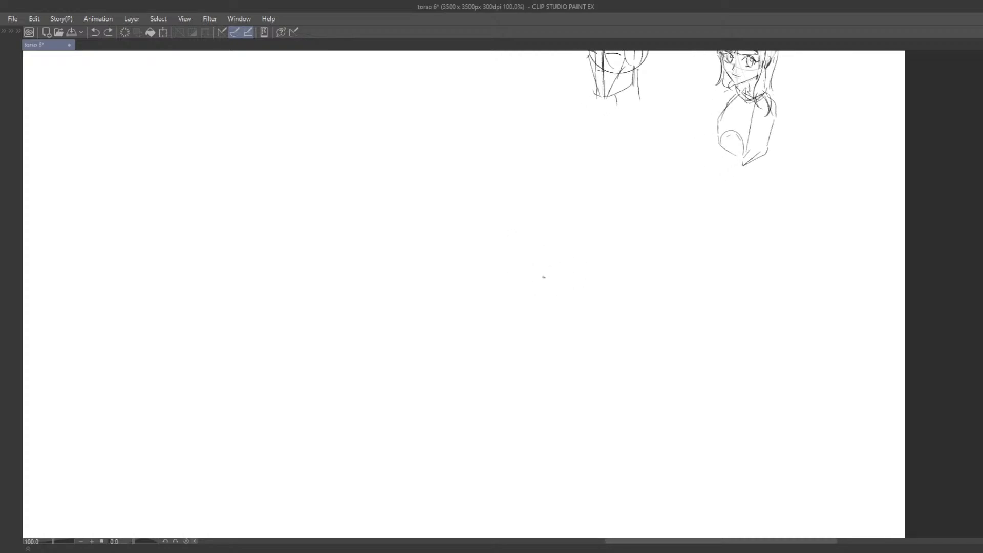
left_click_drag(478, 283, 536, 230)
key("ctrl+z")
key("ctrl+z")
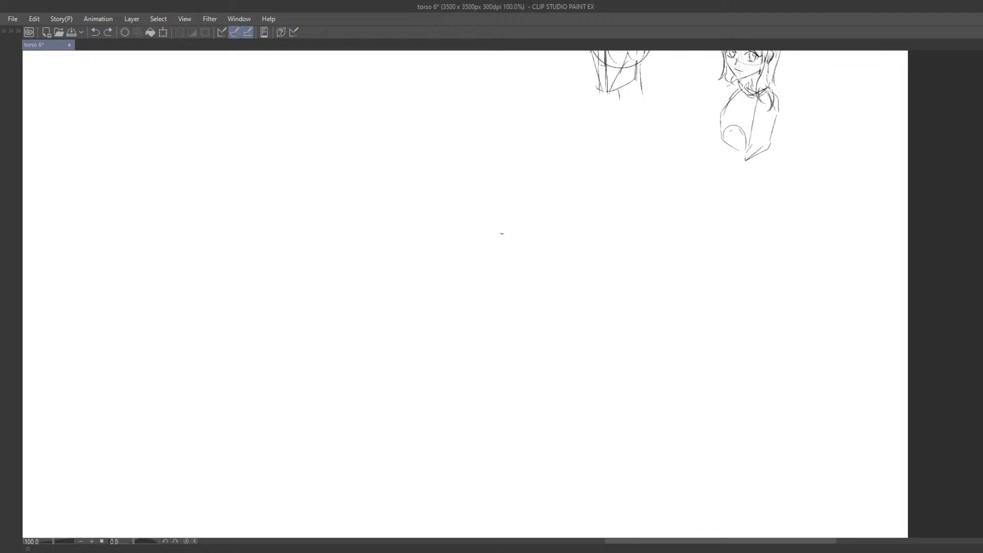
In the blank area below the heads, draw a box's vertical centre edge and its left face in perspective.
left_click_drag(526, 214, 526, 305)
key("ctrl+z")
mouse_move(522, 213)
left_mouse_down()
mouse_move(483, 231)
mouse_move(524, 214)
mouse_move(479, 299)
left_mouse_up()
key("ctrl+z")
mouse_move(480, 232)
left_mouse_down()
mouse_move(480, 301)
mouse_move(525, 304)
left_mouse_up()
key("ctrl+z")
key("ctrl+z")
key("ctrl+z")
key("ctrl+z")
Draw the right face of the box with a receding top edge, an outer vertical edge and a bottom edge.
mouse_move(529, 214)
left_mouse_down()
mouse_move(568, 230)
mouse_move(566, 304)
left_mouse_up()
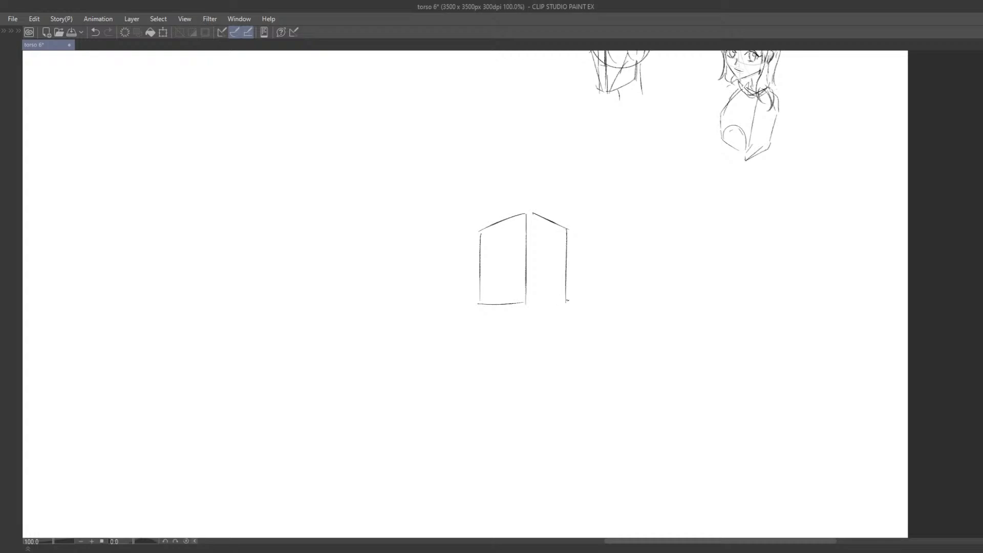
key("ctrl+z")
mouse_move(566, 234)
left_mouse_down()
mouse_move(566, 300)
mouse_move(541, 312)
mouse_move(521, 306)
mouse_move(563, 298)
left_mouse_up()
key("ctrl+z")
key("ctrl+z")
Divide both box faces with a vertical midline and two horizontal lines that follow the perspective.
left_click_drag(552, 219, 545, 311)
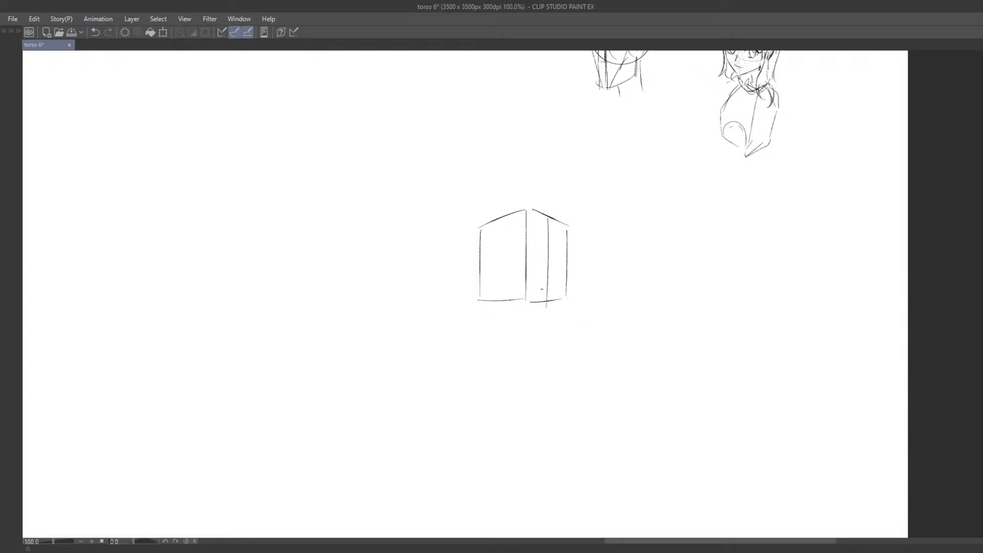
key("ctrl+z")
left_click_drag(502, 220, 501, 307)
left_click_drag(551, 219, 547, 301)
key("ctrl+z")
mouse_move(477, 253)
left_mouse_down()
mouse_move(526, 237)
mouse_move(561, 251)
left_mouse_up()
key("ctrl+z")
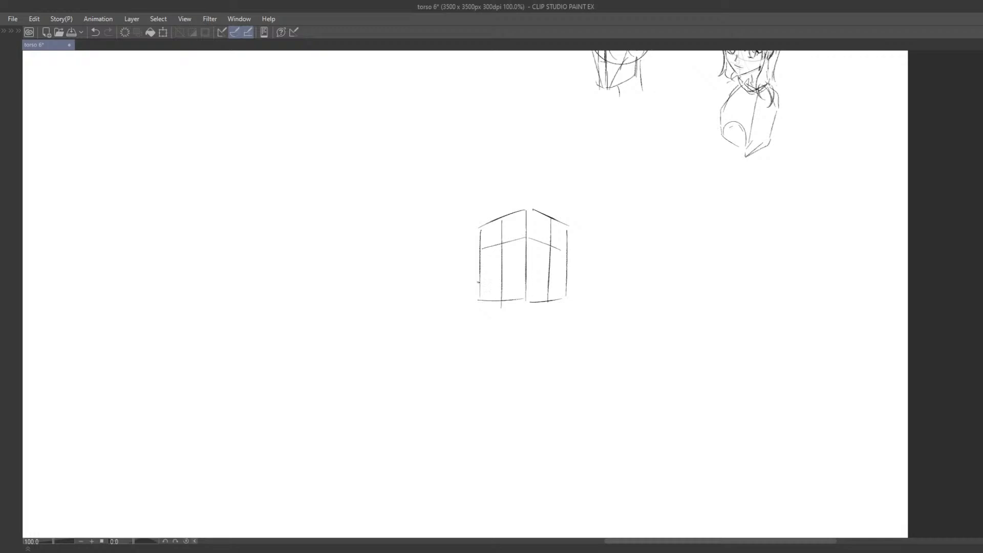
left_click_drag(502, 272, 525, 266)
left_click_drag(529, 265, 567, 274)
key("ctrl+z")
Try to sketch a rounded oval across the upper two rows of the box's left face.
left_click_drag(606, 240, 573, 410)
left_click_drag(589, 168, 586, 196)
mouse_move(481, 398)
left_mouse_down()
mouse_move(515, 242)
mouse_move(504, 314)
left_mouse_up()
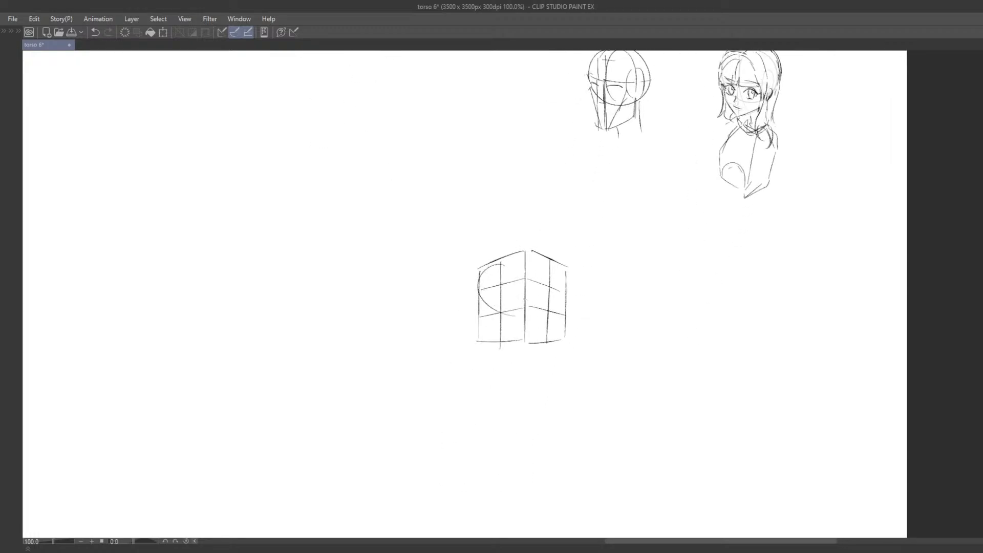
key("ctrl+z")
left_click_drag(500, 262, 484, 313)
key("ctrl+z")
mouse_move(506, 265)
left_mouse_down()
mouse_move(493, 305)
mouse_move(474, 291)
mouse_move(482, 307)
left_mouse_up()
key("ctrl+z")
key("ctrl+z")
key("ctrl+z")
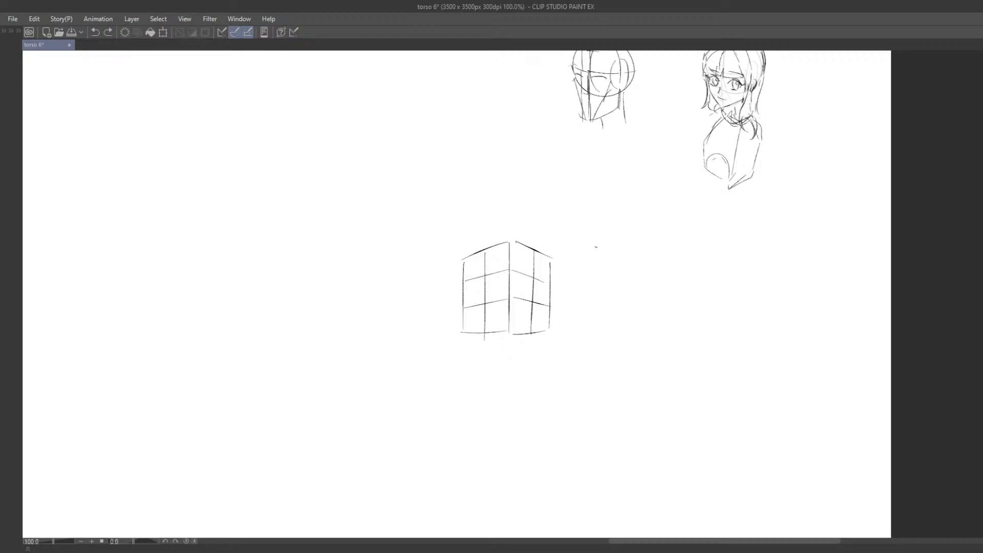
Draw a curved oval contour within the upper two rows of the box's left face.
left_click_drag(474, 264, 480, 299)
key("ctrl+z")
left_click_drag(487, 253, 481, 302)
key("ctrl+z")
key("ctrl+z")
mouse_move(481, 250)
left_mouse_down()
mouse_move(493, 298)
mouse_move(539, 295)
left_mouse_up()
key("ctrl+z")
key("ctrl+z")
Draw an oval in the upper two rows of the box's right face and an arc over the box's top.
mouse_move(532, 255)
left_mouse_down()
mouse_move(527, 300)
mouse_move(537, 304)
left_mouse_up()
key("ctrl+z")
left_click_drag(530, 257, 546, 298)
mouse_move(487, 252)
left_mouse_down()
mouse_move(541, 246)
mouse_move(552, 262)
left_mouse_up()
key("ctrl+z")
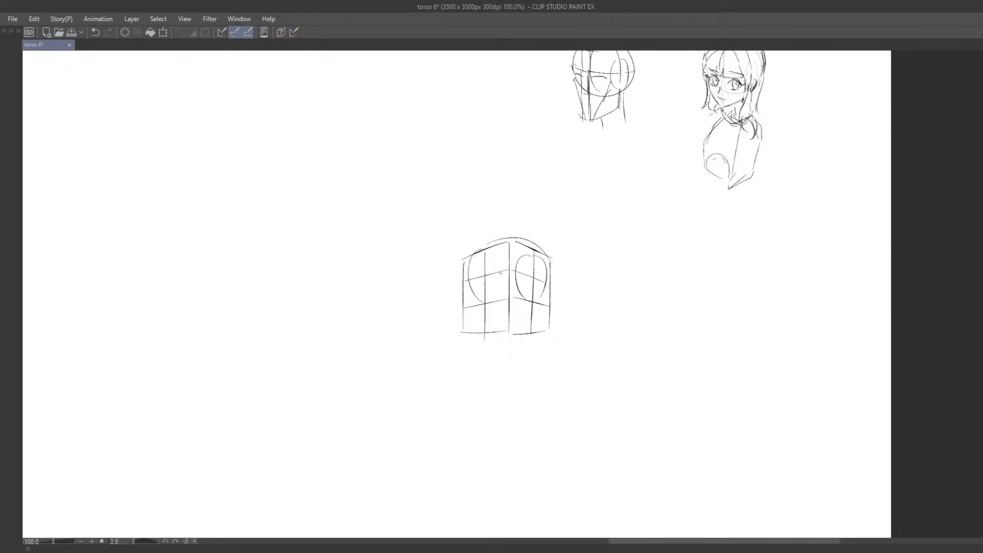
Redraw the arc over the box's top and curve the face contour down the left face's outer edge.
key("ctrl+z")
left_click_drag(474, 253, 552, 258)
left_click_drag(470, 258, 473, 294)
mouse_move(477, 251)
left_mouse_down()
mouse_move(466, 310)
mouse_move(472, 302)
left_mouse_up()
key("ctrl+z")
key("ctrl+z")
key("ctrl+z")
key("ctrl+z")
left_click_drag(472, 254, 472, 307)
key("ctrl+z")
key("ctrl+z")
key("ctrl+z")
left_click_drag(475, 251, 464, 310)
left_click_drag(472, 320, 475, 320)
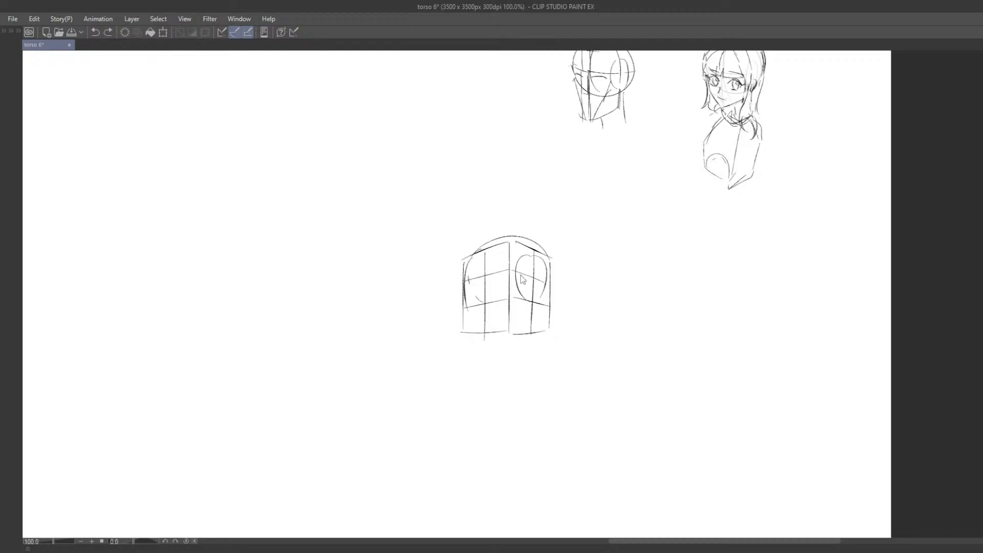
mouse_move(465, 280)
left_mouse_down()
mouse_move(519, 270)
mouse_move(486, 319)
left_mouse_up()
key("ctrl+z")
key("ctrl+z")
key("ctrl+z")
mouse_move(484, 250)
left_mouse_down()
mouse_move(486, 339)
mouse_move(530, 302)
mouse_move(498, 330)
mouse_move(471, 327)
left_mouse_up()
key("ctrl+z")
key("ctrl+z")
key("ctrl+z")
key("ctrl+z")
Draw the cheek contour down to the chin, the jawline back to the side oval, and the neck below.
left_click_drag(463, 300, 488, 337)
mouse_move(488, 336)
left_mouse_down()
mouse_move(512, 323)
mouse_move(521, 358)
mouse_move(510, 366)
mouse_move(524, 357)
left_mouse_up()
key("ctrl+z")
key("ctrl+z")
mouse_move(485, 258)
left_mouse_down()
mouse_move(490, 247)
mouse_move(464, 283)
mouse_move(531, 277)
mouse_move(507, 298)
left_mouse_up()
key("ctrl+z")
key("ctrl+z")
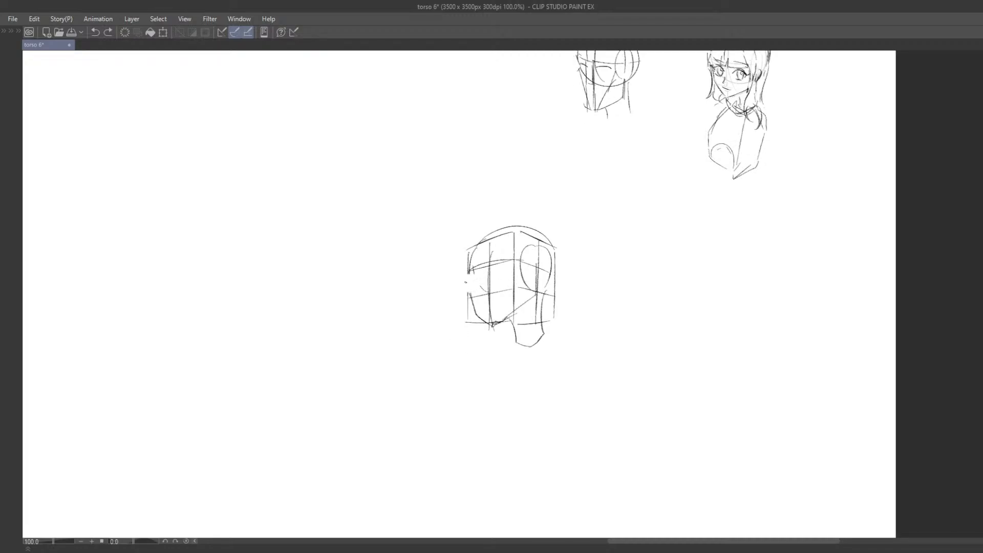
Erase part of the box's left edge and reshape the brow, eye-socket dip and cheek contour down to the chin.
key("e")
mouse_move(503, 236)
left_mouse_down()
mouse_move(535, 224)
mouse_move(557, 253)
mouse_move(539, 267)
mouse_move(553, 267)
left_mouse_up()
key("ctrl+z")
key("ctrl+z")
key("ctrl+z")
left_click_drag(474, 246, 551, 275)
key("ctrl+z")
mouse_move(473, 245)
left_mouse_down()
mouse_move(555, 269)
mouse_move(534, 289)
left_mouse_up()
mouse_move(465, 285)
left_mouse_down()
mouse_move(468, 269)
mouse_move(473, 299)
mouse_move(486, 316)
mouse_move(501, 308)
mouse_move(493, 307)
left_mouse_up()
key("ctrl+z")
key("ctrl+z")
key("ctrl+z")
key("ctrl+z")
key("ctrl+z")
key("ctrl+z")
Draw the cheek plane line curving from beside the side oval down to the chin.
left_click_drag(515, 265, 492, 309)
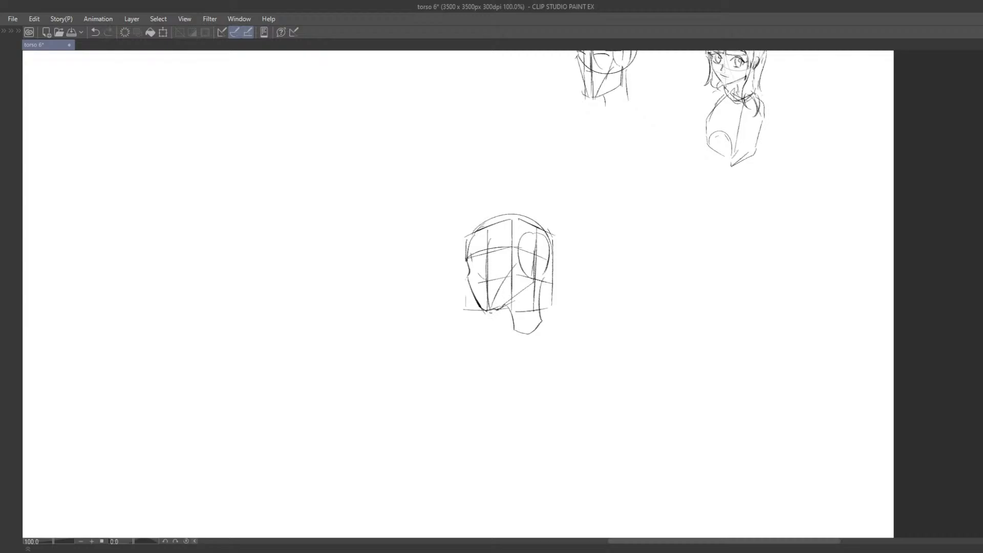
key("ctrl+z")
left_click_drag(518, 260, 500, 309)
key("ctrl+z")
key("ctrl+z")
Sketch the brow line, both eyes, the nose and the mouth guidelines on the boxed head's face.
mouse_move(469, 257)
left_mouse_down()
mouse_move(510, 252)
mouse_move(513, 264)
left_mouse_up()
key("ctrl+y")
key("ctrl+z")
key("ctrl+z")
key("ctrl+z")
mouse_move(504, 271)
left_mouse_down()
mouse_move(469, 269)
mouse_move(500, 266)
mouse_move(495, 294)
left_mouse_up()
key("ctrl+z")
key("ctrl+z")
key("ctrl+z")
key("ctrl+z")
key("ctrl+z")
key("ctrl+z")
key("ctrl+z")
key("ctrl+z")
key("ctrl+z")
key("ctrl+z")
key("ctrl+z")
key("ctrl+z")
key("ctrl+z")
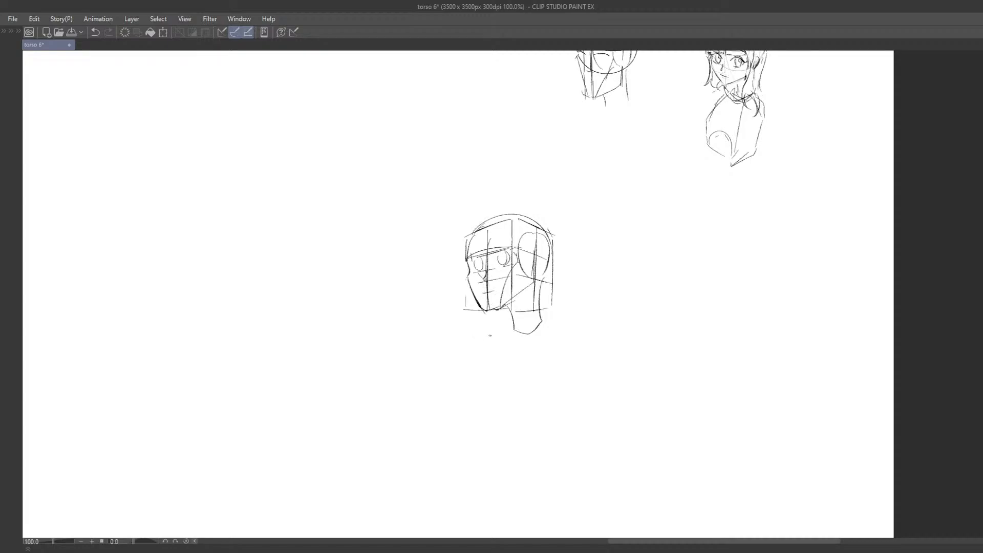
Lasso the boxed head and move it up and left beside the earlier Loomis head.
key("m")
left_click_drag(508, 182, 589, 186)
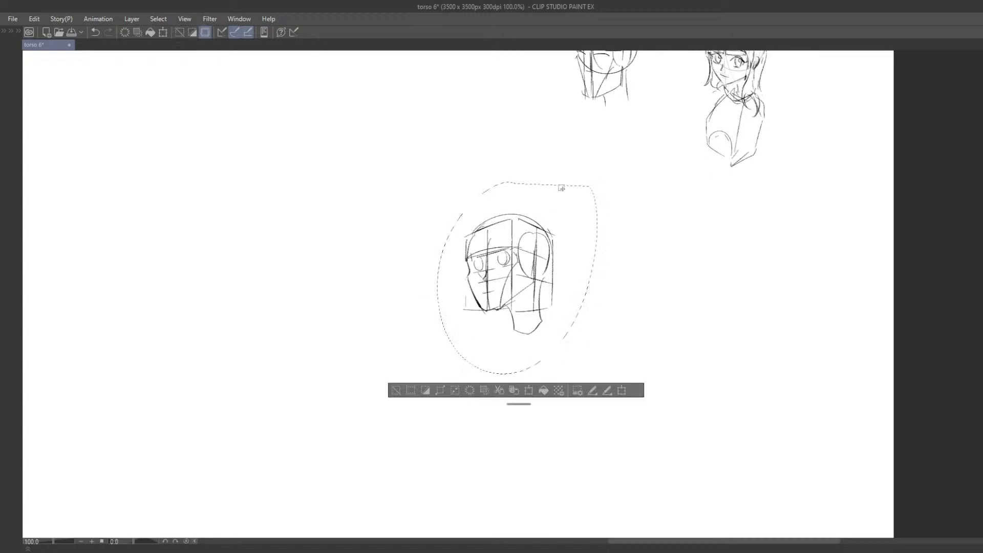
mouse_move(537, 267)
left_mouse_down()
mouse_move(515, 211)
mouse_move(491, 376)
left_mouse_up()
mouse_move(491, 376)
left_mouse_down()
mouse_move(470, 255)
mouse_move(480, 255)
left_mouse_up()
left_click(340, 377)
left_click_drag(392, 386, 381, 262)
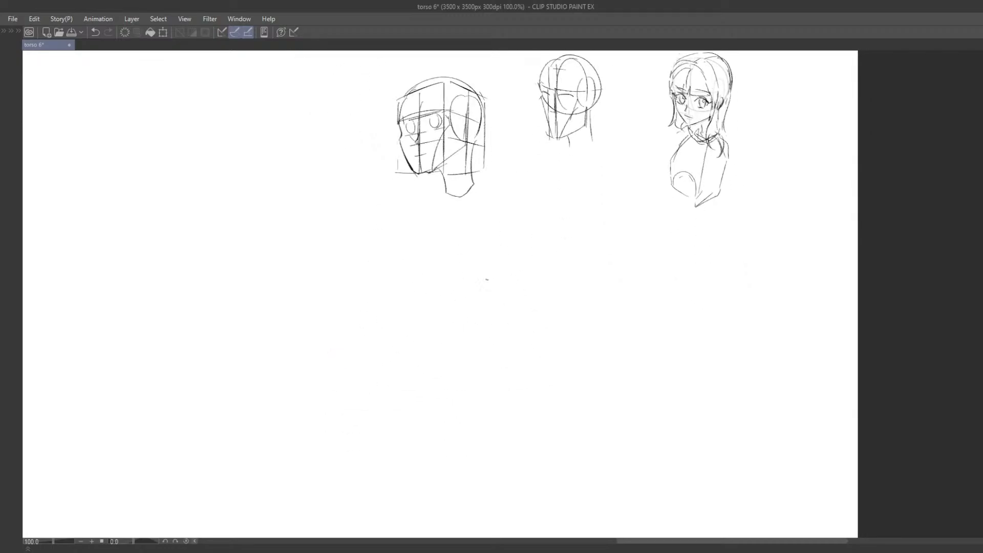
mouse_move(525, 335)
left_mouse_down()
mouse_move(499, 277)
mouse_move(507, 266)
mouse_move(504, 327)
left_mouse_up()
key("ctrl+z")
key("ctrl+z")
mouse_move(491, 238)
left_mouse_down()
mouse_move(492, 342)
mouse_move(554, 239)
left_mouse_up()
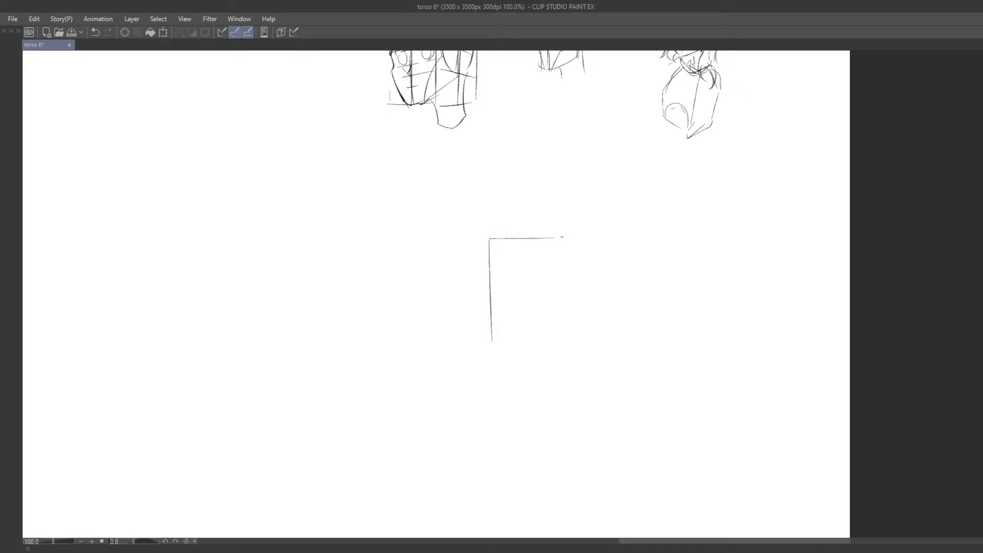
key("ctrl+z")
key("ctrl+z")
left_click_drag(481, 261, 481, 387)
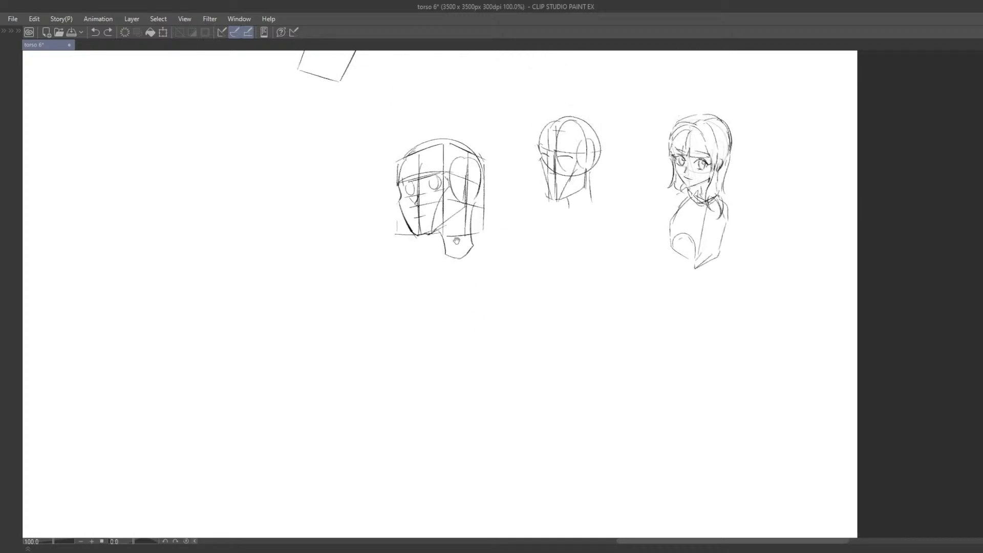
mouse_move(457, 325)
left_mouse_down()
mouse_move(469, 324)
mouse_move(448, 254)
left_mouse_up()
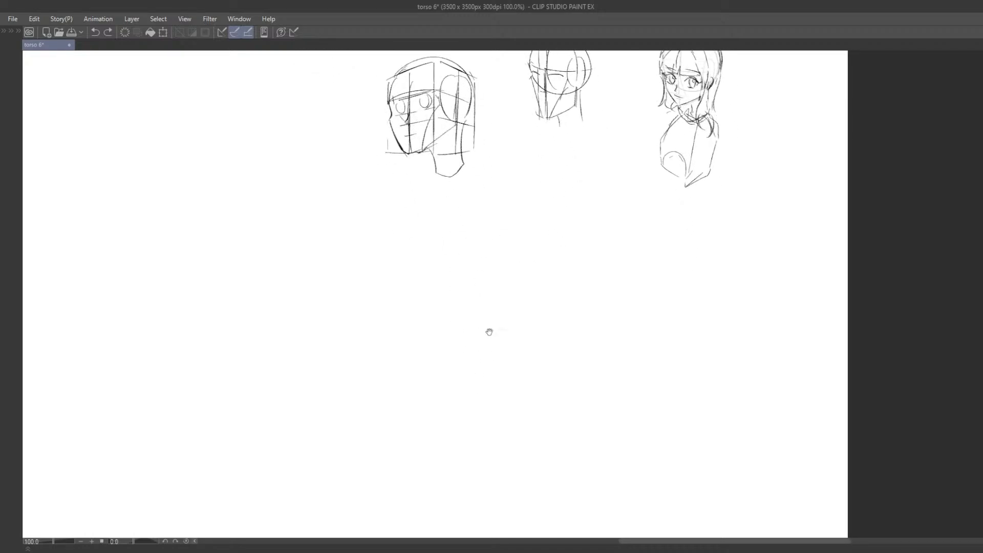
mouse_move(487, 331)
left_mouse_down()
mouse_move(500, 426)
mouse_move(471, 283)
left_mouse_up()
left_click_drag(447, 61, 455, 205)
left_click_drag(452, 417, 441, 274)
mouse_move(458, 278)
left_mouse_down()
mouse_move(456, 391)
mouse_move(530, 276)
left_mouse_up()
key("ctrl+z")
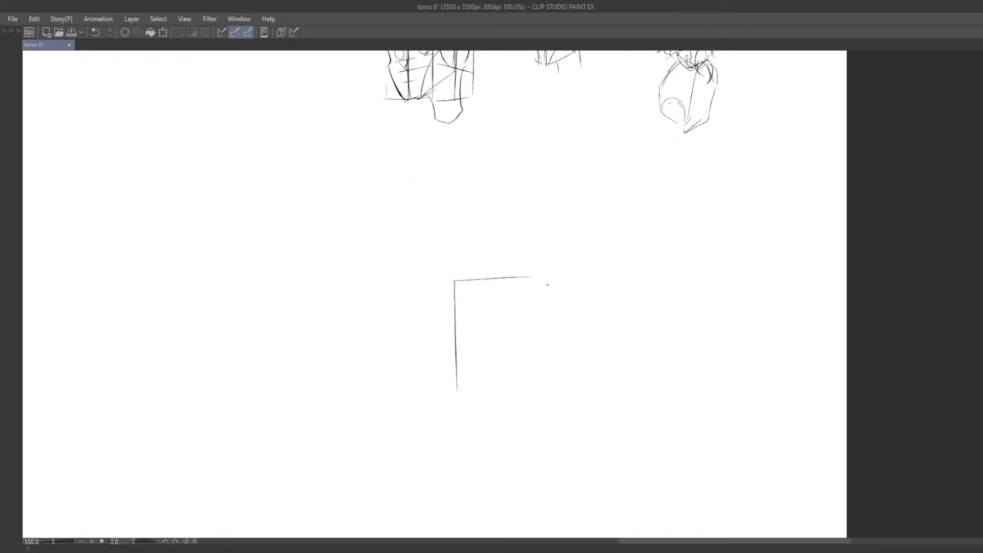
key("ctrl+z")
key("ctrl+z")
Sketch a small upright rectangle in the empty area below the heads.
left_click_drag(455, 265, 458, 337)
key("ctrl+z")
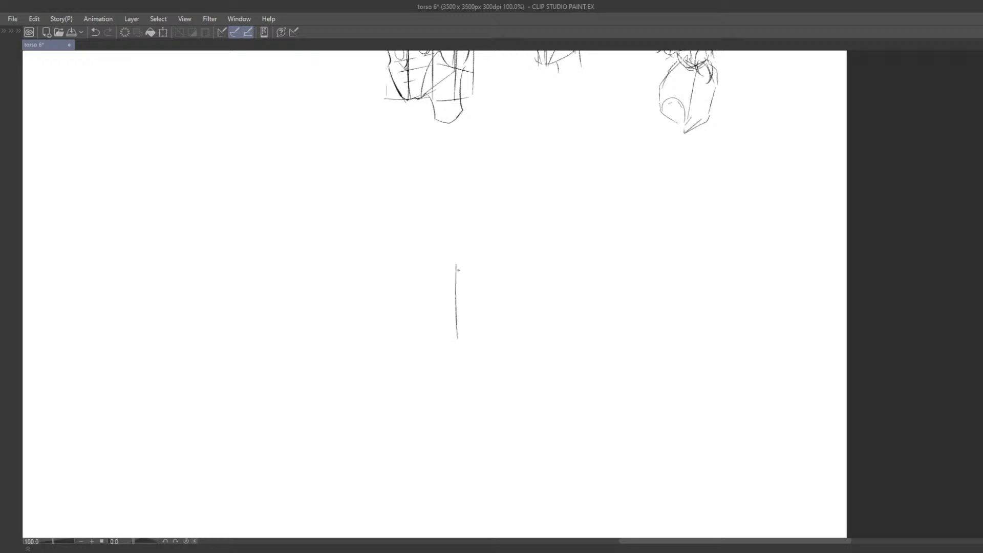
mouse_move(457, 262)
left_mouse_down()
mouse_move(519, 260)
mouse_move(518, 336)
left_mouse_up()
key("ctrl+z")
left_click_drag(518, 261, 514, 335)
Sketch an arrow pointing at the rectangle's right side and erase the whole sketch.
mouse_move(576, 285)
left_mouse_down()
mouse_move(550, 294)
mouse_move(580, 285)
left_mouse_up()
key("ctrl+z")
mouse_move(517, 300)
left_mouse_down()
mouse_move(532, 304)
mouse_move(544, 289)
mouse_move(524, 301)
left_mouse_up()
key("ctrl+z")
key("ctrl+z")
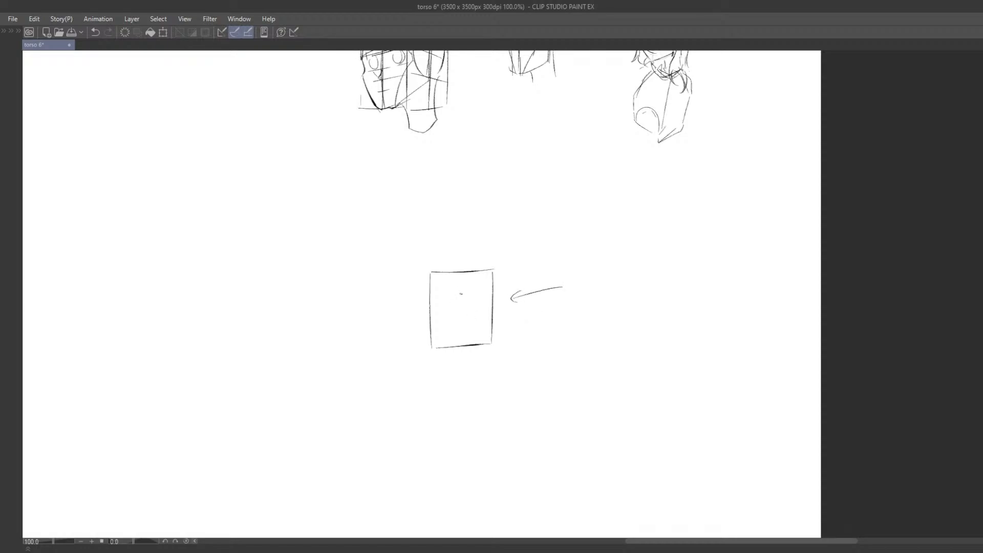
left_click_drag(594, 280, 501, 265)
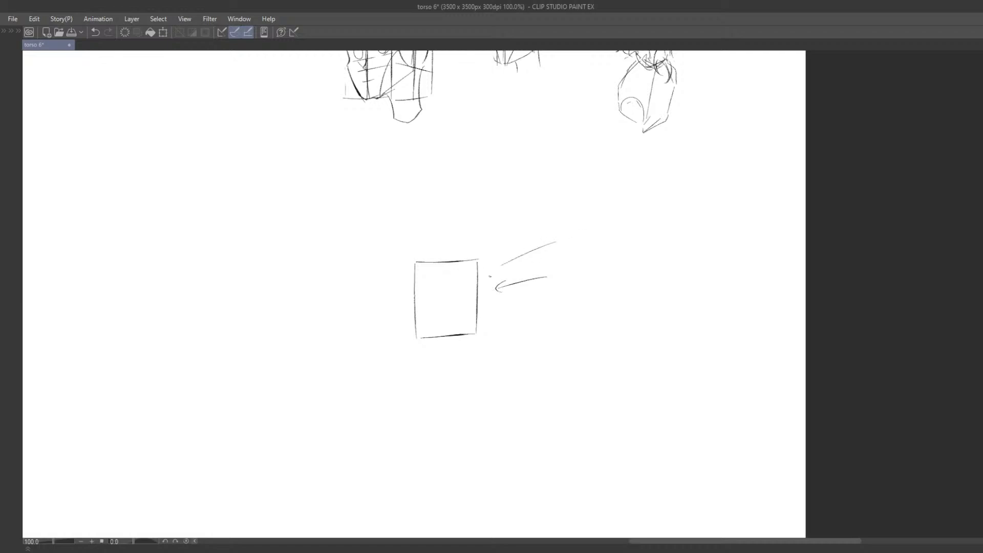
key("ctrl+z")
key("e")
mouse_move(510, 311)
left_mouse_down()
mouse_move(539, 281)
mouse_move(449, 301)
left_mouse_up()
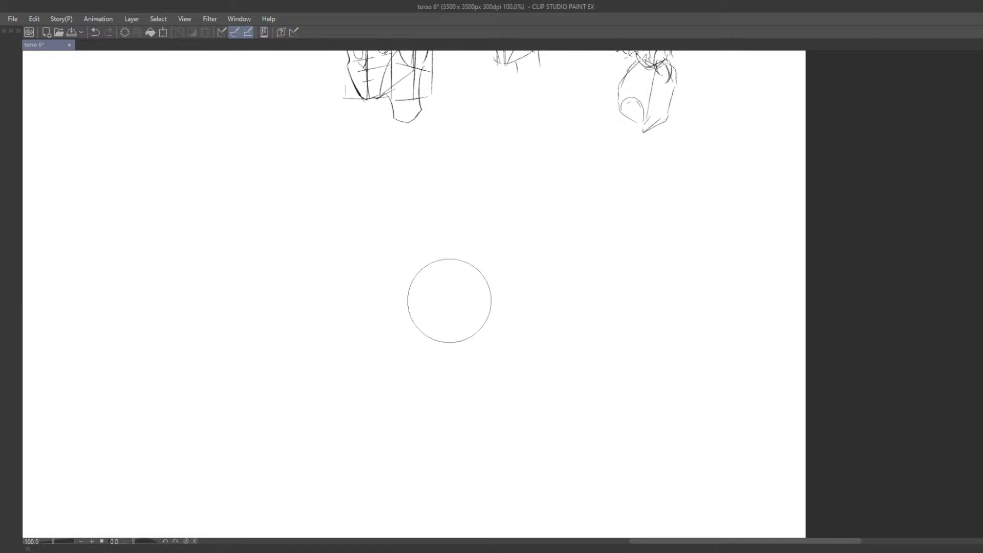
key("p")
left_click_drag(403, 256, 490, 253)
mouse_move(426, 280)
left_mouse_down()
mouse_move(484, 267)
mouse_move(506, 244)
left_mouse_up()
key("ctrl+z")
key("ctrl+z")
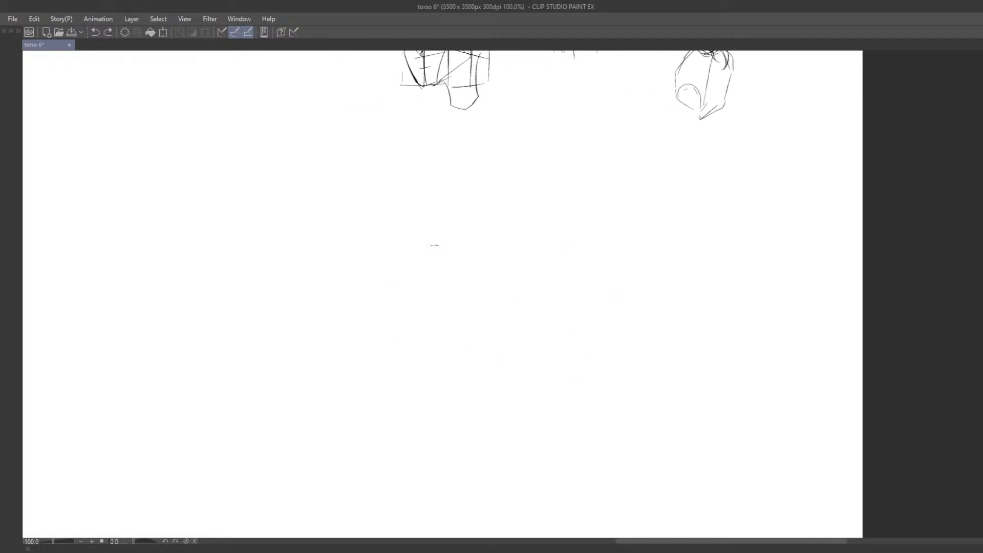
left_click_drag(431, 245, 489, 244)
left_click_drag(451, 284, 499, 284)
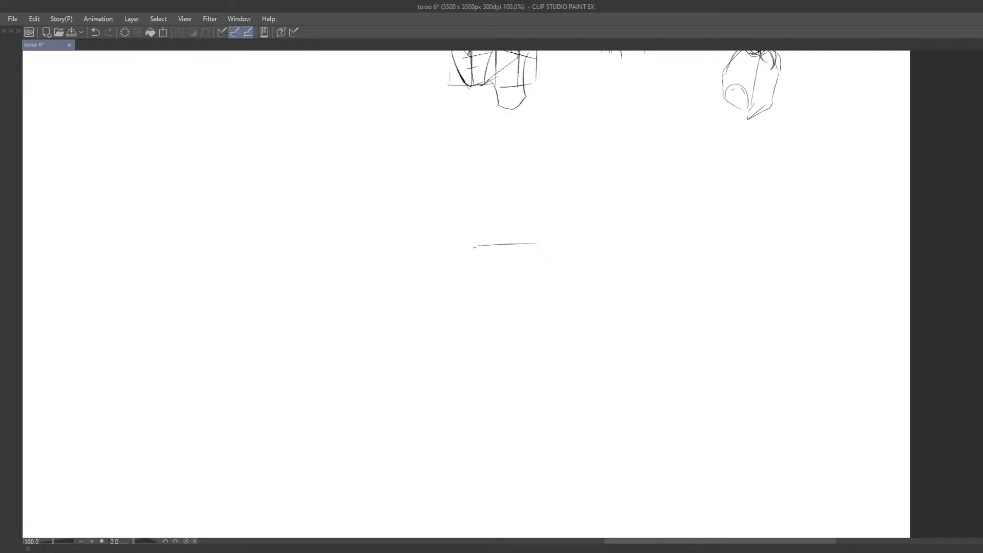
key("ctrl+z")
mouse_move(456, 247)
left_mouse_down()
mouse_move(519, 240)
mouse_move(485, 238)
mouse_move(510, 237)
left_mouse_up()
key("ctrl+z")
key("ctrl+z")
mouse_move(499, 272)
left_mouse_down()
mouse_move(496, 297)
mouse_move(470, 281)
mouse_move(473, 299)
mouse_move(509, 272)
left_mouse_up()
key("ctrl+z")
key("ctrl+z")
Draw a new front box's top edge with width marks at its ends and two vertical sides.
left_click_drag(445, 275, 512, 274)
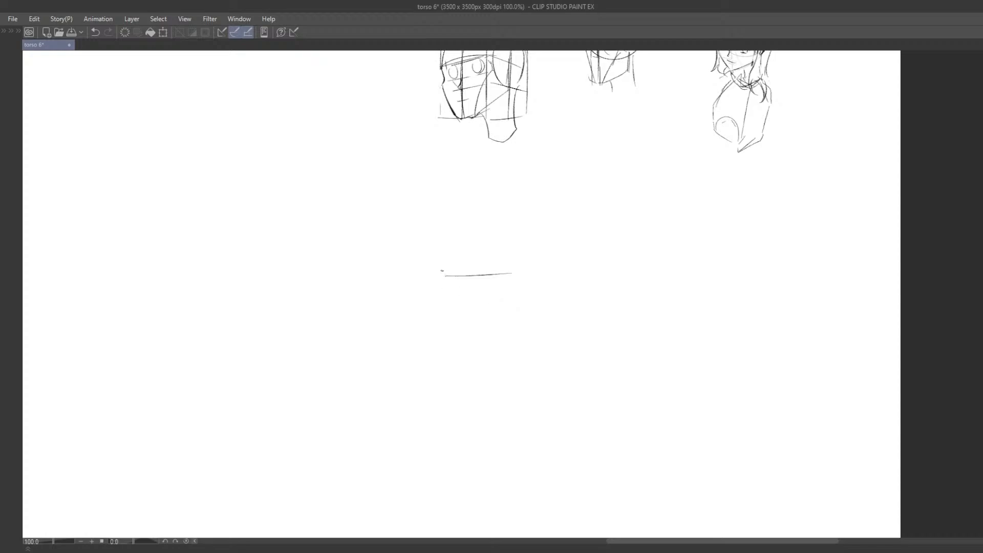
key("ctrl+z")
left_click_drag(444, 271, 444, 282)
left_click_drag(470, 339, 478, 317)
left_click_drag(451, 254, 457, 346)
key("ctrl+z")
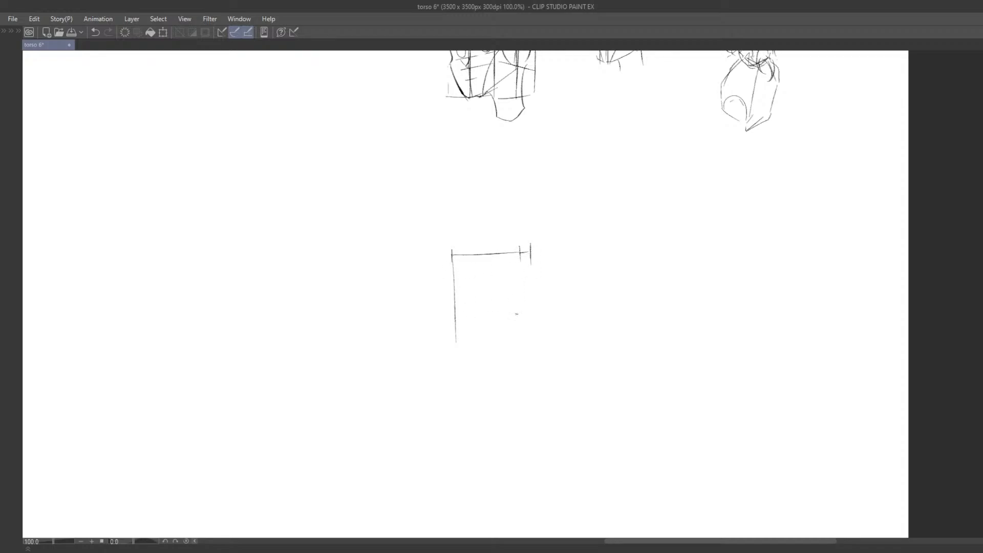
key("ctrl+z")
left_click_drag(520, 247, 521, 327)
key("ctrl+z")
key("ctrl+z")
Draw an upright oval head to the right of the open box with simple eyes and an open mouth.
mouse_move(627, 279)
left_mouse_down()
mouse_move(579, 251)
mouse_move(518, 241)
left_mouse_up()
mouse_move(558, 200)
left_mouse_down()
mouse_move(531, 207)
mouse_move(530, 267)
mouse_move(562, 208)
mouse_move(572, 210)
mouse_move(537, 249)
mouse_move(550, 211)
mouse_move(548, 244)
left_mouse_up()
key("ctrl+z")
key("ctrl+z")
key("ctrl+z")
key("ctrl+z")
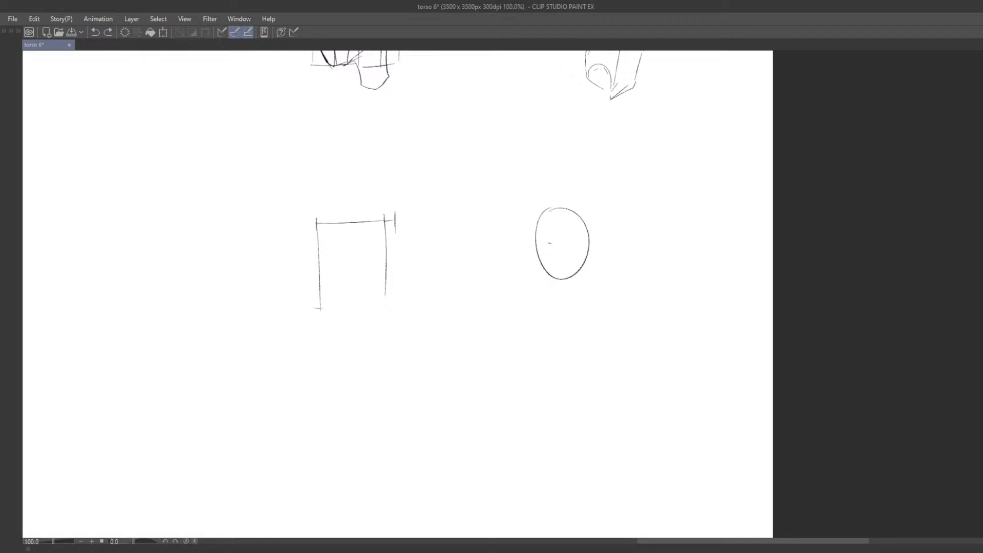
key("ctrl+z")
left_click_drag(550, 241, 556, 241)
left_click_drag(551, 242, 551, 252)
left_click_drag(555, 250, 559, 243)
key("ctrl+z")
key("ctrl+z")
Write the label "3 Parts" to the right of the oval head.
left_click_drag(503, 272, 481, 246)
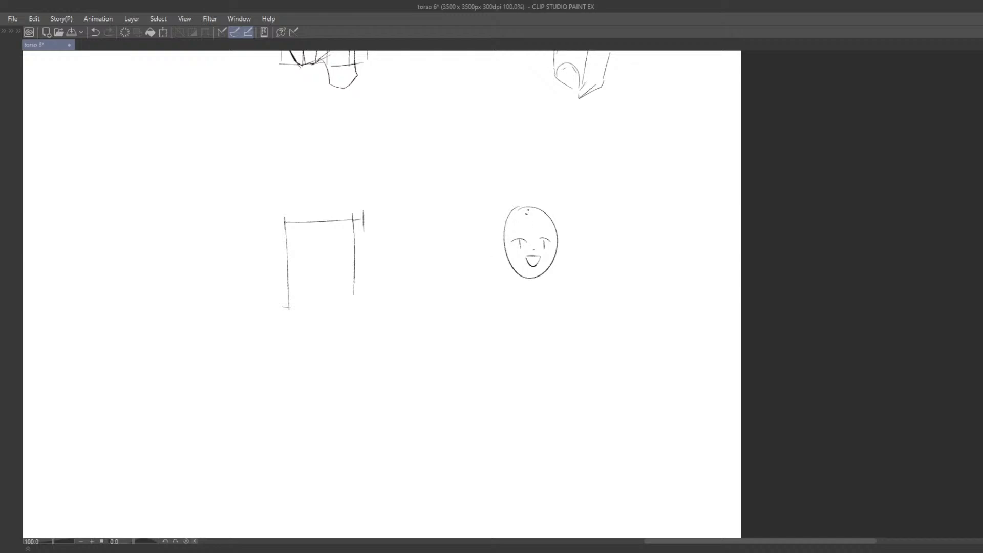
key("ctrl+z")
mouse_move(626, 198)
left_mouse_down()
mouse_move(621, 210)
mouse_move(566, 229)
mouse_move(568, 215)
mouse_move(560, 226)
mouse_move(584, 225)
left_mouse_up()
mouse_move(585, 208)
left_mouse_down()
mouse_move(587, 218)
mouse_move(616, 226)
left_mouse_up()
Draw a hairline across the oval head's forehead with curves running from the crown to outline the front hair.
mouse_move(481, 261)
left_mouse_down()
mouse_move(512, 245)
mouse_move(481, 243)
mouse_move(476, 257)
left_mouse_up()
key("ctrl+z")
key("ctrl+z")
key("ctrl+z")
mouse_move(498, 225)
left_mouse_down()
mouse_move(475, 251)
mouse_move(533, 254)
mouse_move(532, 264)
mouse_move(530, 254)
left_mouse_up()
key("ctrl+z")
key("ctrl+z")
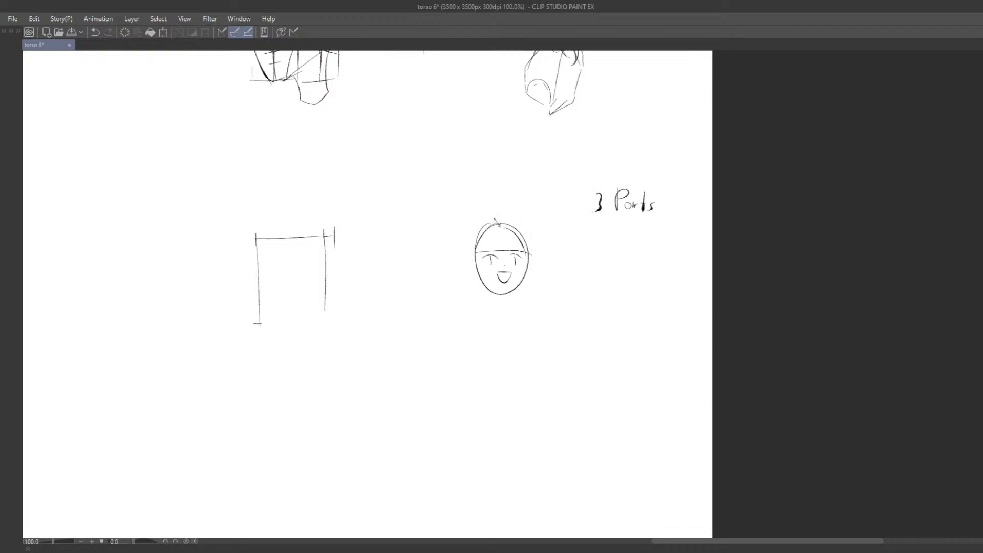
Hatch the front hair section above the hairline in red.
key("ctrl+z")
left_click_drag(499, 225, 481, 273)
key("ctrl+z")
key("ctrl+z")
key("Tab")
key("Tab")
left_click_drag(498, 225, 478, 245)
Draw black side hair strands from the crown down past the jaw on both sides of the head.
mouse_move(494, 223)
left_mouse_down()
mouse_move(475, 258)
mouse_move(476, 305)
left_mouse_up()
key("ctrl+z")
mouse_move(490, 222)
left_mouse_down()
mouse_move(475, 240)
mouse_move(482, 306)
left_mouse_up()
key("ctrl+z")
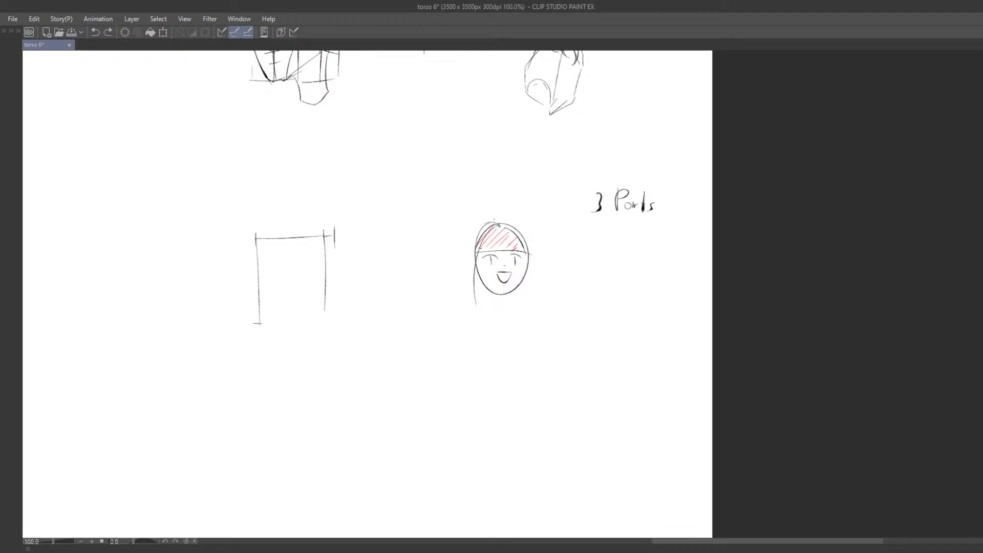
left_click_drag(486, 225, 469, 298)
left_click_drag(522, 237, 523, 306)
key("ctrl+z")
key("ctrl+z")
left_click_drag(526, 241, 530, 298)
Add a short vertical strand running down from the jaw on each side of the head.
left_click_drag(473, 271, 480, 321)
key("ctrl+z")
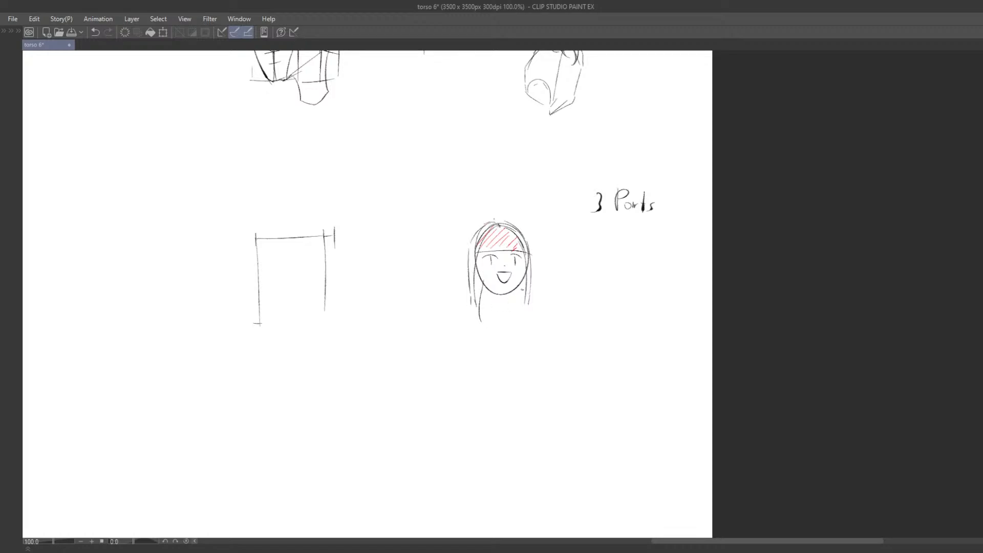
key("ctrl+z")
left_click_drag(480, 277, 488, 312)
key("ctrl+z")
left_click_drag(480, 278, 481, 311)
left_click_drag(522, 283, 521, 299)
key("ctrl+z")
left_click_drag(522, 283, 522, 309)
Hatch the side hair sections in blue from the crown down both sides.
left_click_drag(491, 226, 468, 271)
left_click_drag(479, 270, 470, 280)
left_click_drag(479, 277, 470, 288)
mouse_move(520, 236)
left_mouse_down()
mouse_move(496, 220)
mouse_move(482, 228)
left_mouse_up()
Draw the neck and the back hair behind it, and hatch the back hair in green.
left_click_drag(483, 284, 485, 328)
left_click_drag(484, 328, 521, 329)
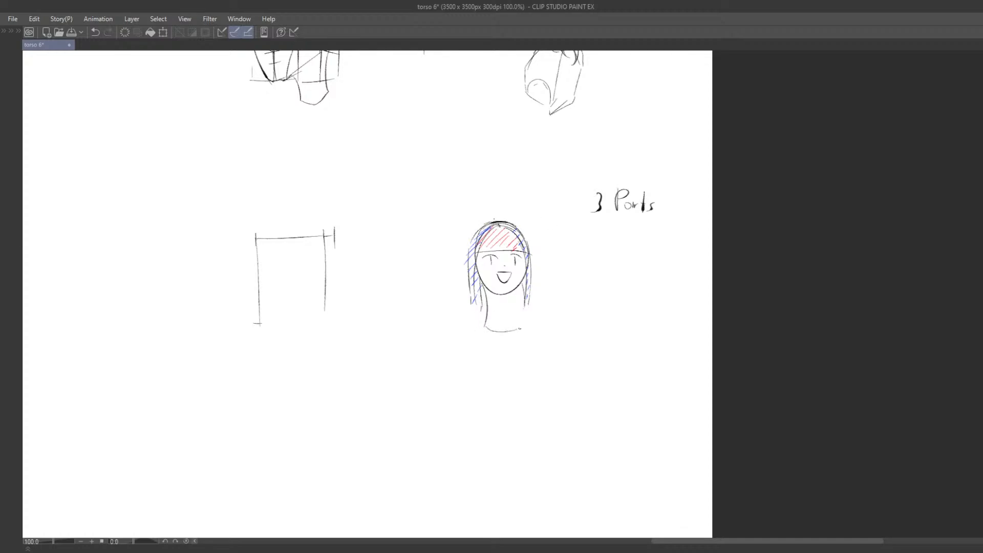
key("ctrl+z")
key("ctrl+z")
mouse_move(494, 296)
left_mouse_down()
mouse_move(492, 312)
mouse_move(507, 311)
left_mouse_up()
key("ctrl+z")
key("ctrl+z")
mouse_move(496, 295)
left_mouse_down()
mouse_move(495, 313)
mouse_move(508, 311)
left_mouse_up()
key("ctrl+z")
mouse_move(508, 295)
left_mouse_down()
mouse_move(508, 312)
mouse_move(481, 313)
mouse_move(489, 309)
left_mouse_up()
key("ctrl+z")
Draw a horizontal arrow to the right of the head, pointing at its hair.
mouse_move(545, 281)
left_mouse_down()
mouse_move(530, 269)
mouse_move(542, 274)
mouse_move(491, 267)
left_mouse_up()
mouse_move(557, 245)
left_mouse_down()
mouse_move(521, 244)
mouse_move(530, 247)
left_mouse_up()
key("ctrl+z")
mouse_move(536, 242)
left_mouse_down()
mouse_move(567, 247)
mouse_move(538, 250)
left_mouse_up()
left_click_drag(596, 261, 522, 258)
Write the label "Design" beside the arrow and underline it.
mouse_move(522, 230)
left_mouse_down()
mouse_move(526, 258)
mouse_move(550, 256)
left_mouse_up()
left_click_drag(553, 251, 580, 256)
mouse_move(582, 253)
left_mouse_down()
mouse_move(577, 272)
mouse_move(590, 262)
left_mouse_up()
key("ctrl+z")
mouse_move(600, 253)
left_mouse_down()
mouse_move(602, 268)
mouse_move(576, 259)
left_mouse_up()
key("ctrl+z")
key("ctrl+z")
key("ctrl+z")
left_click_drag(584, 251, 574, 273)
left_click_drag(590, 250, 602, 262)
left_click_drag(516, 265, 626, 265)
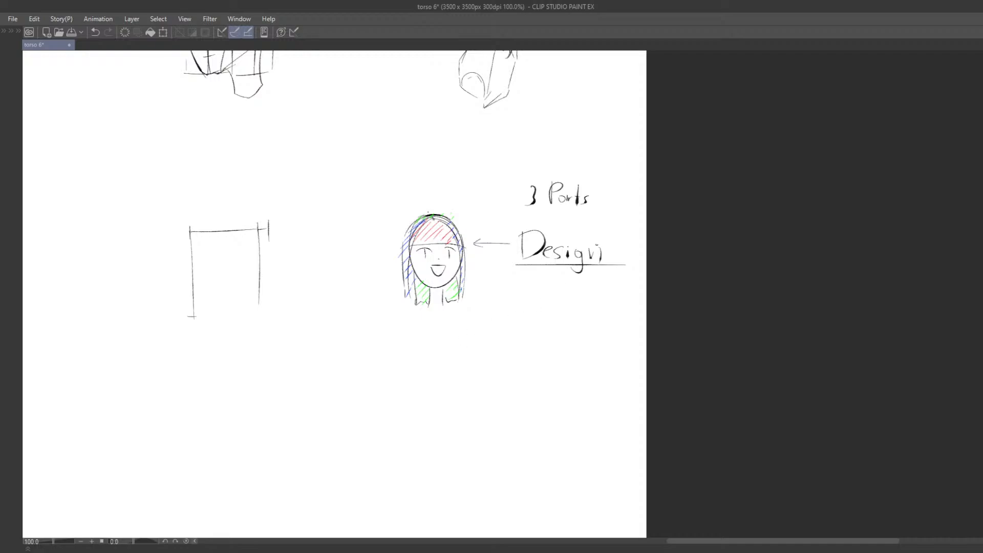
Draw a large smooth S-curve in the empty area below the head and box sketches.
left_click_drag(410, 392, 481, 303)
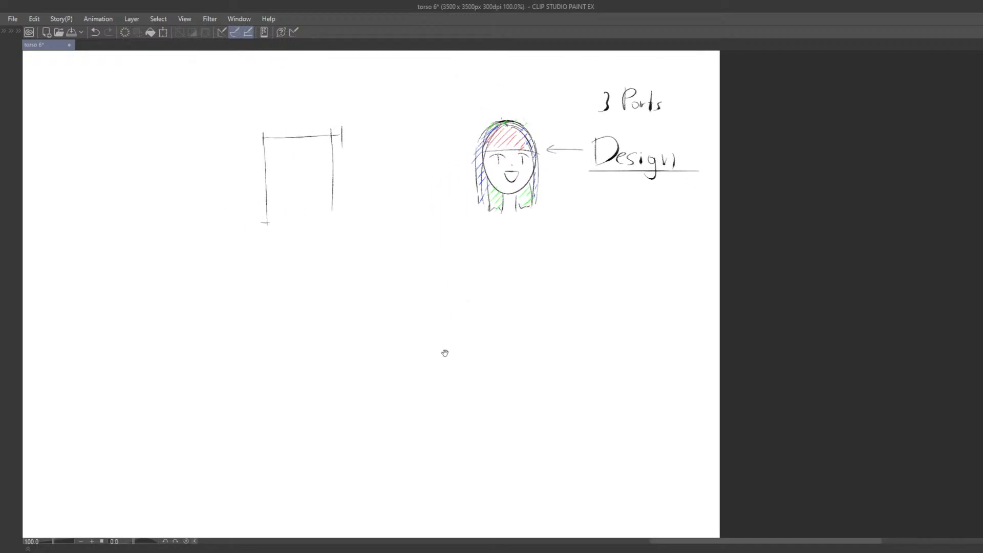
mouse_move(446, 351)
left_mouse_down()
mouse_move(522, 286)
mouse_move(527, 268)
mouse_move(490, 235)
mouse_move(526, 222)
mouse_move(386, 359)
left_mouse_up()
key("ctrl+z")
mouse_move(522, 279)
left_mouse_down()
mouse_move(567, 271)
mouse_move(536, 257)
left_mouse_up()
mouse_move(539, 210)
left_mouse_down()
mouse_move(516, 286)
mouse_move(417, 388)
left_mouse_up()
key("ctrl+z")
mouse_move(553, 223)
left_mouse_down()
mouse_move(487, 320)
mouse_move(362, 354)
left_mouse_up()
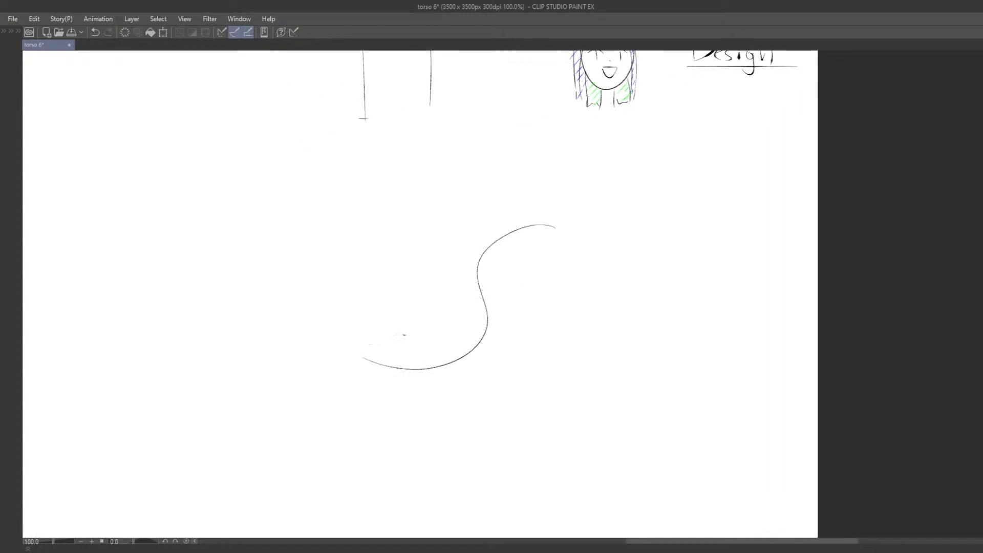
key("ctrl+z")
mouse_move(530, 234)
left_mouse_down()
mouse_move(504, 275)
mouse_move(405, 322)
mouse_move(463, 228)
mouse_move(301, 368)
left_mouse_up()
key("ctrl+z")
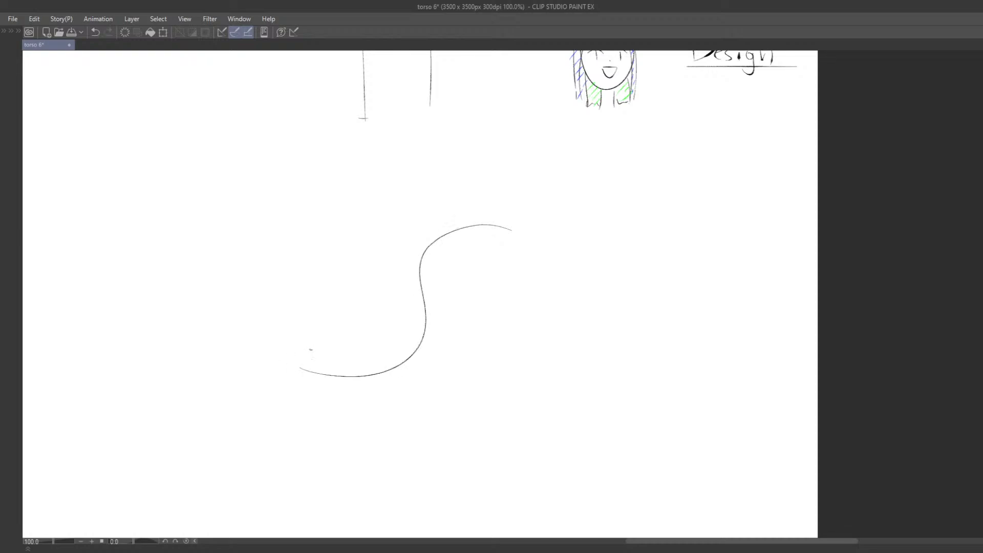
left_click_drag(352, 348, 434, 324)
Add a short vertical end and a second edge along the S-curve to form a twisting ribbon-like hair strand.
left_click_drag(581, 210, 609, 224)
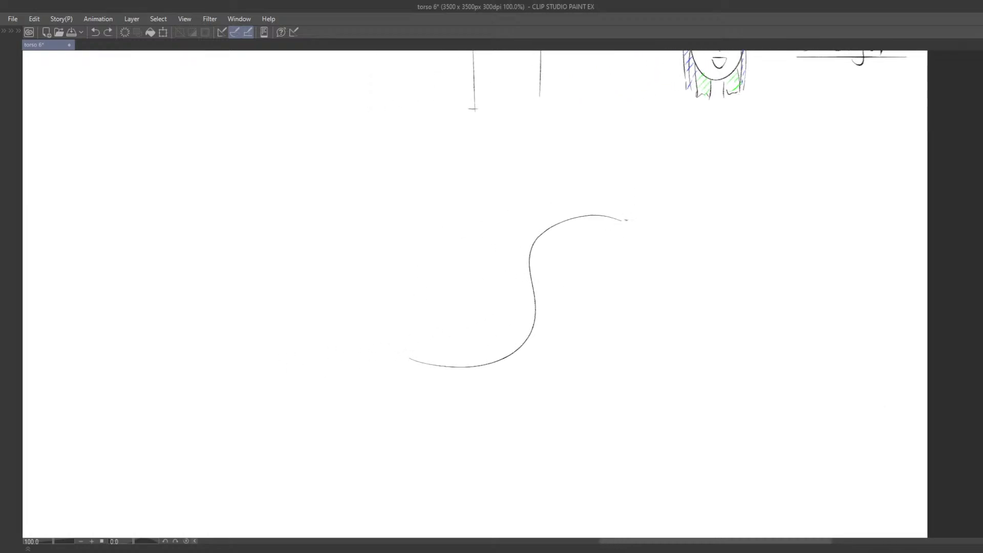
key("ctrl+z")
mouse_move(621, 190)
left_mouse_down()
mouse_move(621, 224)
mouse_move(603, 219)
left_mouse_up()
key("ctrl+z")
mouse_move(597, 206)
left_mouse_down()
mouse_move(597, 220)
mouse_move(531, 251)
mouse_move(519, 362)
left_mouse_up()
key("ctrl+z")
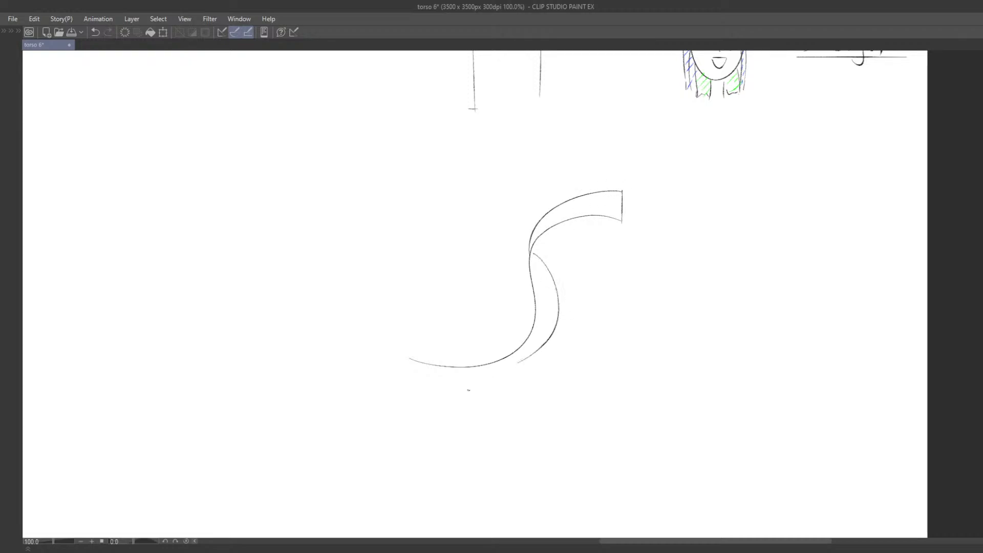
key("ctrl+z")
mouse_move(532, 259)
left_mouse_down()
mouse_move(558, 317)
mouse_move(454, 404)
mouse_move(491, 388)
mouse_move(373, 376)
mouse_move(373, 390)
mouse_move(388, 347)
left_mouse_up()
key("ctrl+z")
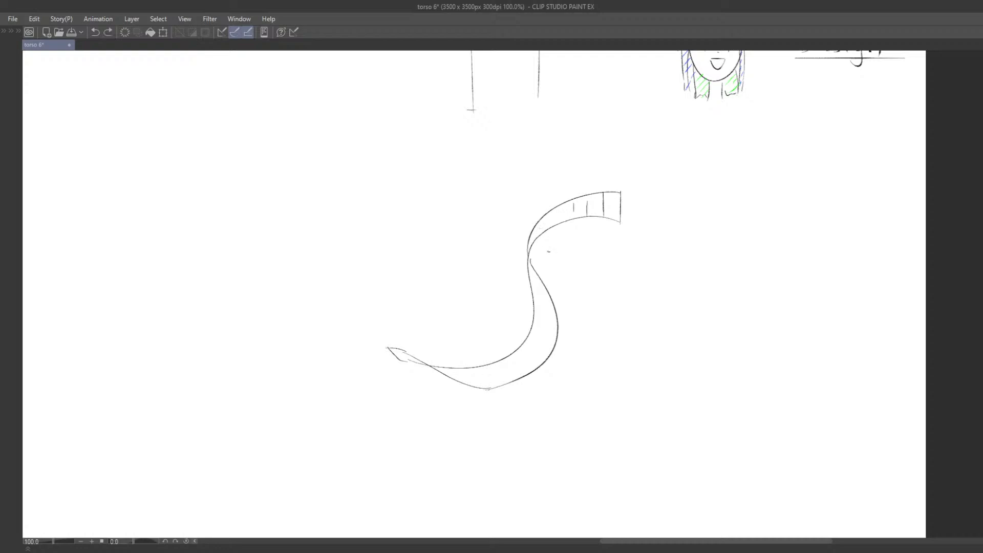
Remove the black hatching from the strand and trace its original S-curve in red.
key("ctrl+z")
key("ctrl+z")
key("ctrl+z")
mouse_move(622, 222)
left_mouse_down()
mouse_move(591, 216)
mouse_move(535, 244)
mouse_move(533, 296)
left_mouse_up()
key("ctrl+z")
mouse_move(617, 219)
left_mouse_down()
mouse_move(553, 228)
mouse_move(529, 270)
mouse_move(532, 318)
mouse_move(509, 349)
left_mouse_up()
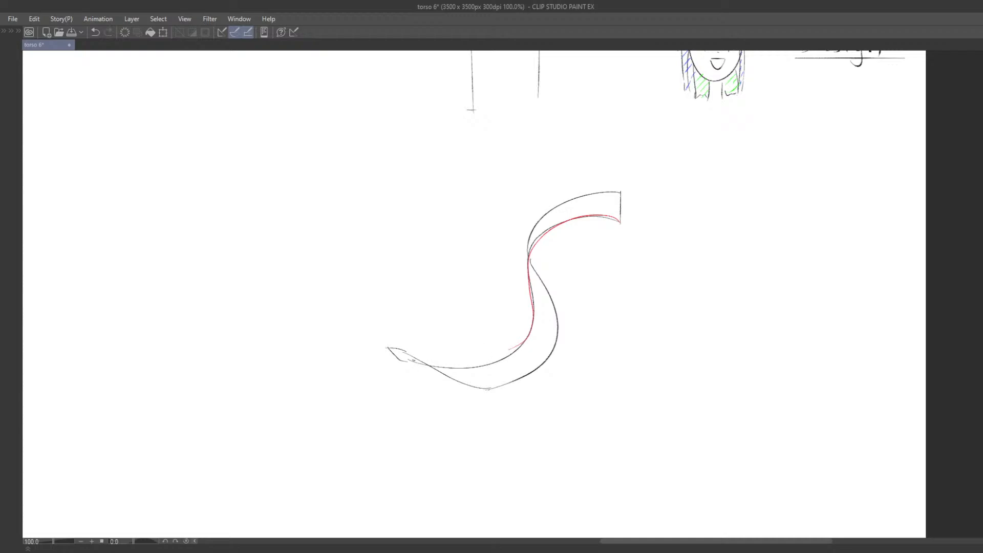
mouse_move(413, 361)
left_mouse_down()
mouse_move(465, 367)
mouse_move(501, 365)
left_mouse_up()
key("ctrl+z")
left_click_drag(412, 366, 525, 340)
key("ctrl+z")
mouse_move(408, 362)
left_mouse_down()
mouse_move(493, 362)
mouse_move(527, 350)
left_mouse_up()
key("ctrl+z")
Mark the strand's upper end in blue and hatch its width with blue strokes along the whole ribbon.
left_click_drag(620, 193, 620, 221)
key("ctrl+z")
left_click_drag(560, 254, 566, 270)
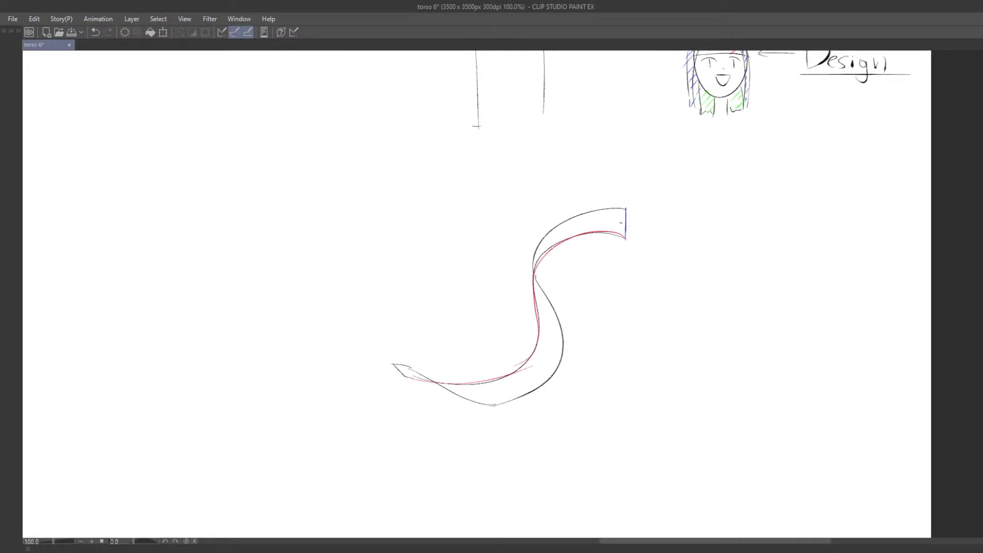
key("ctrl+z")
left_click_drag(625, 208, 625, 236)
key("ctrl+z")
key("ctrl+z")
left_click_drag(569, 222, 569, 238)
key("ctrl+z")
left_click_drag(614, 211, 614, 232)
left_click_drag(556, 327, 549, 331)
left_click_drag(544, 342, 555, 365)
left_click_drag(532, 365, 536, 379)
left_click_drag(523, 370, 525, 389)
Lasso the whole S-shaped strand and cut and paste it onto its own layer.
key("Tab")
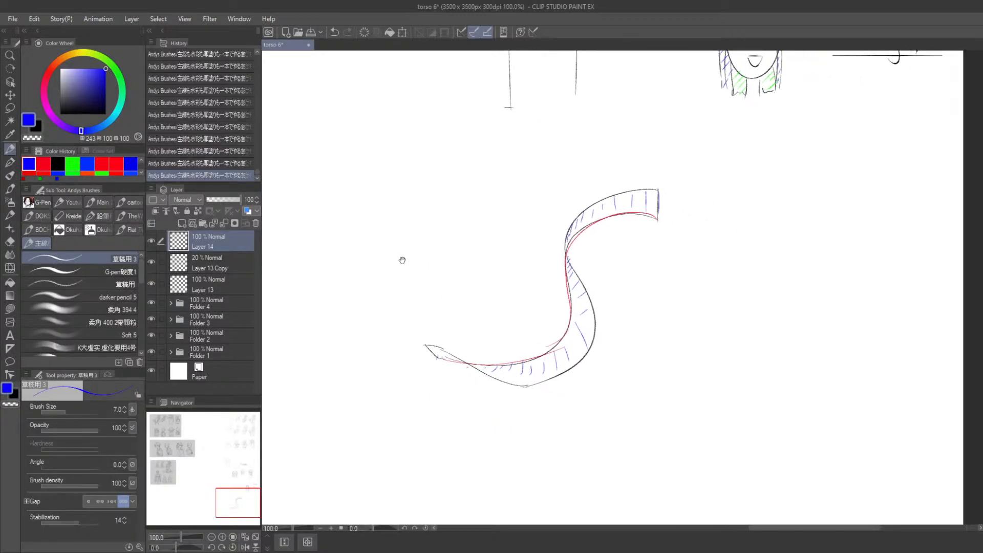
scroll(392, 243, "down", 2)
key("m")
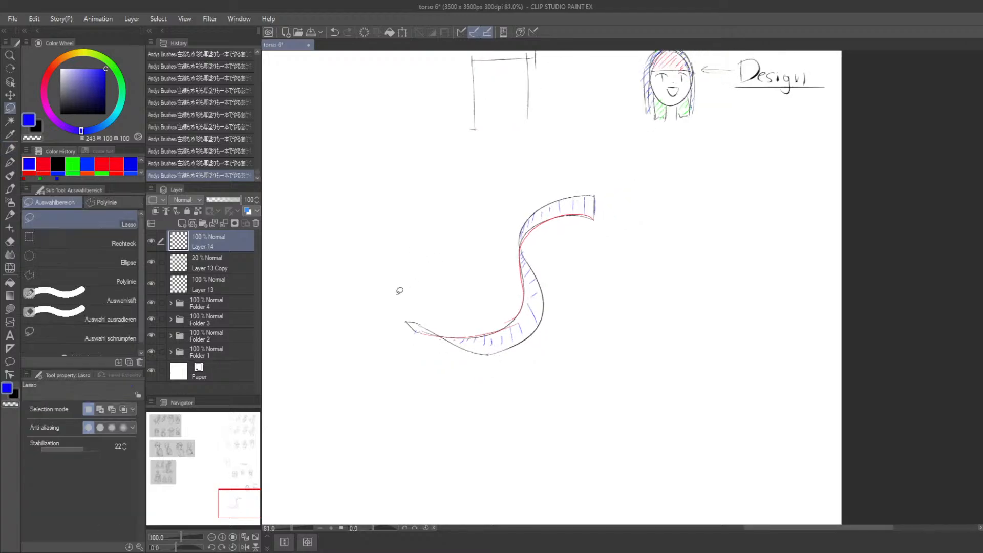
mouse_move(389, 297)
left_mouse_down()
mouse_move(676, 227)
mouse_move(500, 202)
left_mouse_up()
left_click(502, 420)
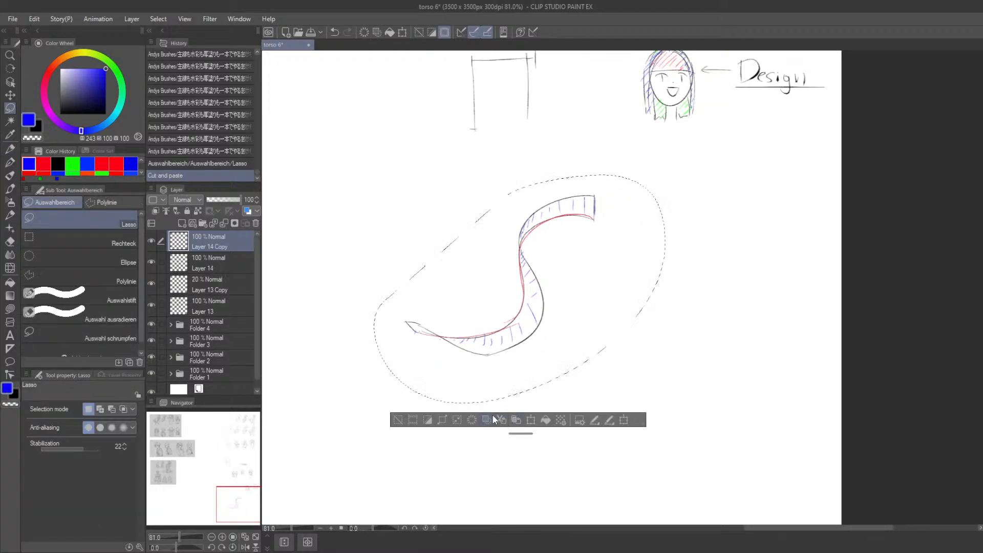
Set the strand layer's opacity to 20%, clear the selection and add a new raster layer above it.
left_click(248, 201)
type("20")
key("Return")
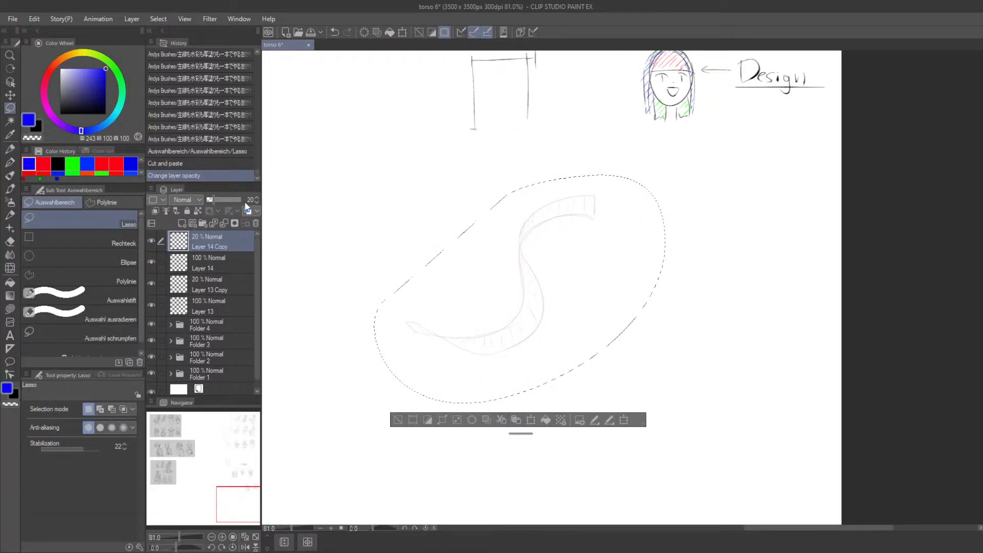
left_click(397, 420)
key("ctrl+alt+0")
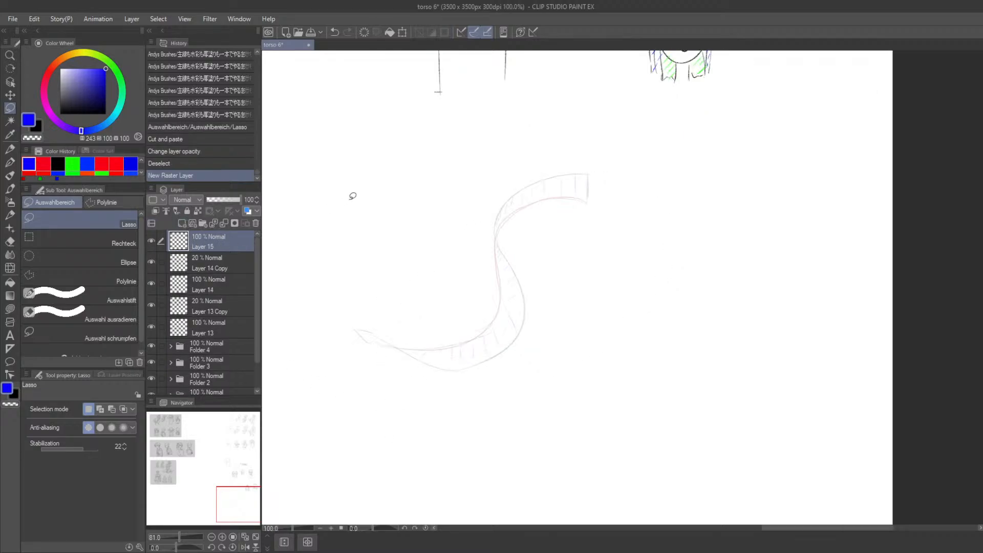
Draw a black curve over the outer edge of the faded strand's upper bend, down to the twist.
key("Tab")
left_click_drag(512, 194, 420, 226)
key("ctrl+z")
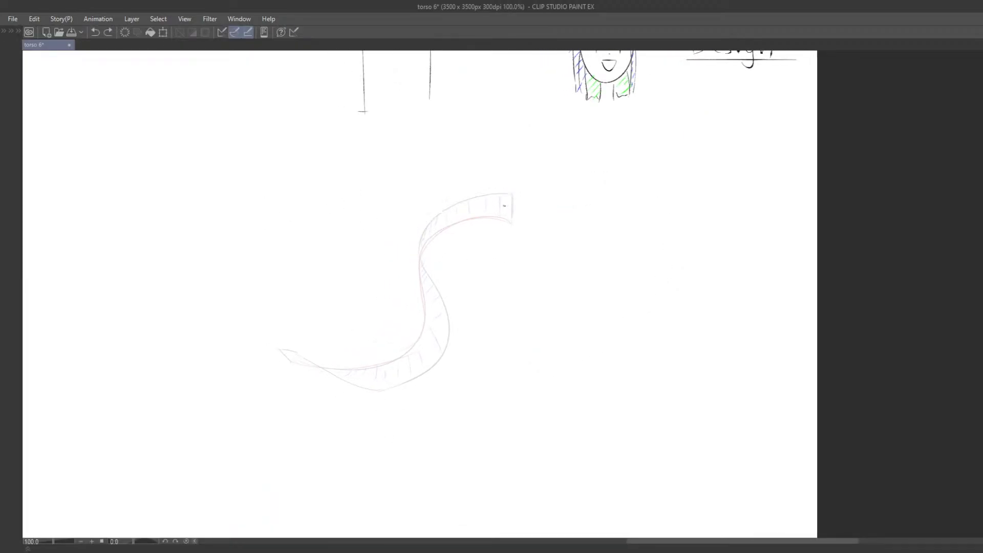
mouse_move(511, 194)
left_mouse_down()
mouse_move(428, 237)
mouse_move(421, 275)
left_mouse_up()
key("ctrl+z")
key("ctrl+z")
key("ctrl+z")
mouse_move(512, 192)
left_mouse_down()
mouse_move(415, 262)
mouse_move(414, 275)
left_mouse_up()
key("ctrl+z")
mouse_move(520, 196)
left_mouse_down()
mouse_move(428, 224)
mouse_move(416, 279)
left_mouse_up()
key("ctrl+z")
Draw the inner edge of the strand's upper bend, tapering into the twist.
mouse_move(517, 227)
left_mouse_down()
mouse_move(454, 224)
mouse_move(417, 270)
mouse_move(450, 282)
left_mouse_up()
key("ctrl+z")
key("ctrl+z")
mouse_move(428, 256)
left_mouse_down()
mouse_move(450, 290)
mouse_move(448, 261)
left_mouse_up()
key("ctrl+z")
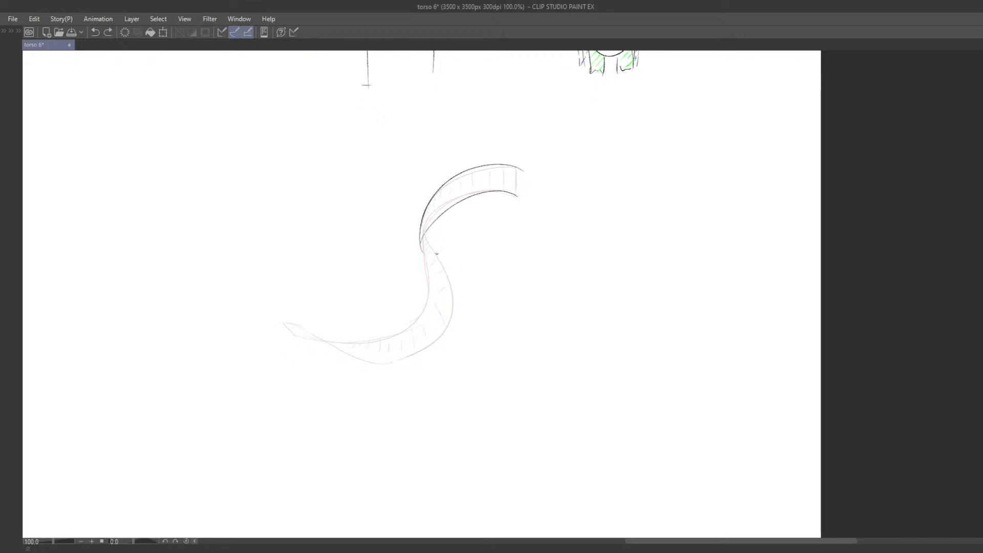
Try to draw the inner edge of the strand's lower bend, from the twist toward the tail.
mouse_move(445, 312)
left_mouse_down()
mouse_move(427, 232)
mouse_move(429, 275)
mouse_move(450, 247)
mouse_move(435, 296)
left_mouse_up()
key("ctrl+z")
key("ctrl+z")
key("ctrl+z")
left_click_drag(441, 226, 387, 317)
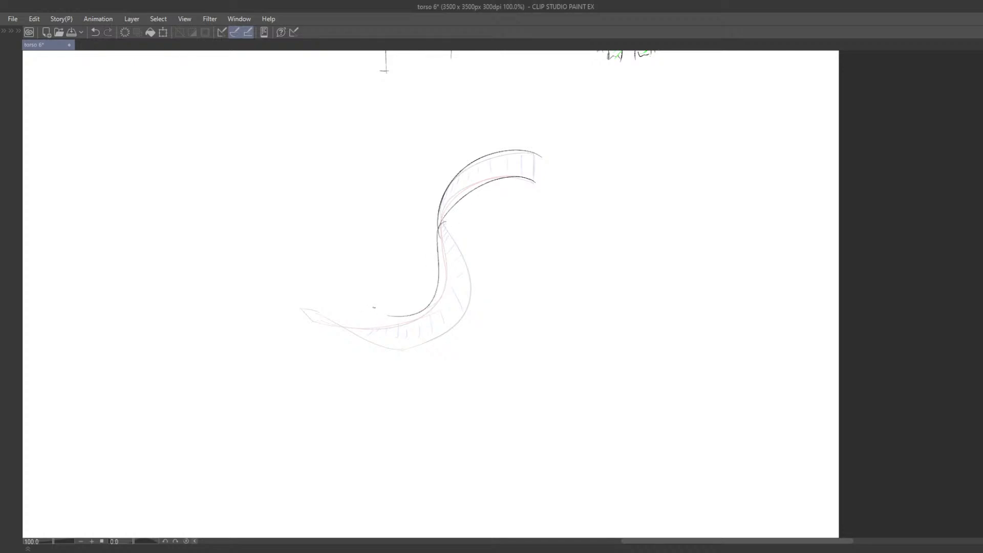
key("ctrl+z")
mouse_move(439, 221)
left_mouse_down()
mouse_move(441, 302)
mouse_move(387, 318)
left_mouse_up()
key("ctrl+z")
left_click_drag(442, 225, 376, 322)
left_click_drag(445, 228, 427, 327)
key("ctrl+z")
key("ctrl+z")
mouse_move(440, 226)
left_mouse_down()
mouse_move(441, 293)
mouse_move(367, 322)
mouse_move(444, 262)
mouse_move(331, 312)
left_mouse_up()
key("ctrl+z")
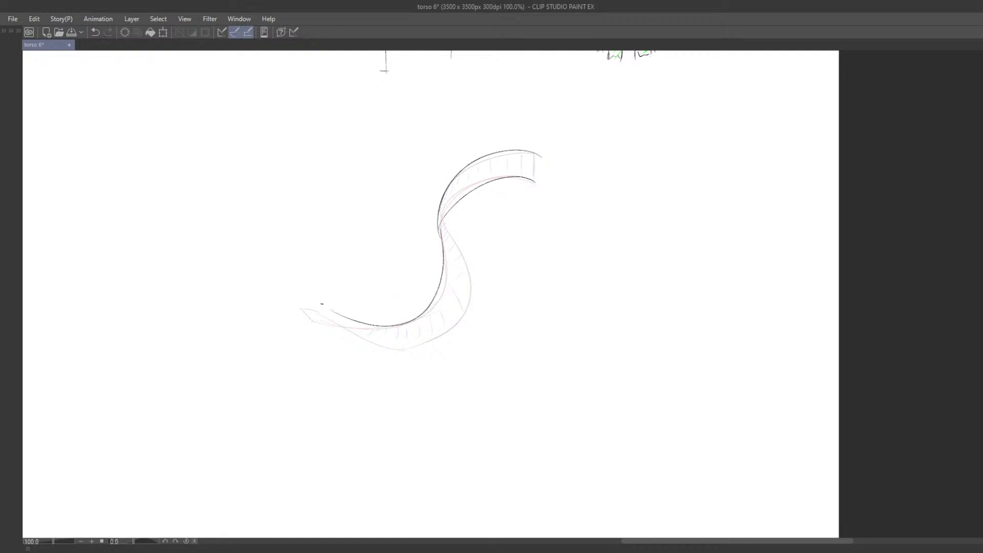
key("ctrl+z")
mouse_move(442, 230)
left_mouse_down()
mouse_move(386, 325)
mouse_move(313, 307)
left_mouse_up()
key("ctrl+z")
left_click_drag(441, 229, 318, 300)
key("ctrl+z")
left_click_drag(441, 231, 330, 328)
key("ctrl+z")
left_click_drag(442, 229, 404, 358)
key("ctrl+z")
Try to draw the outer edge of the strand's lower bend below the twist.
mouse_move(444, 220)
left_mouse_down()
mouse_move(466, 261)
mouse_move(420, 342)
mouse_move(520, 316)
left_mouse_up()
key("ctrl+z")
left_click_drag(544, 206, 563, 296)
key("ctrl+z")
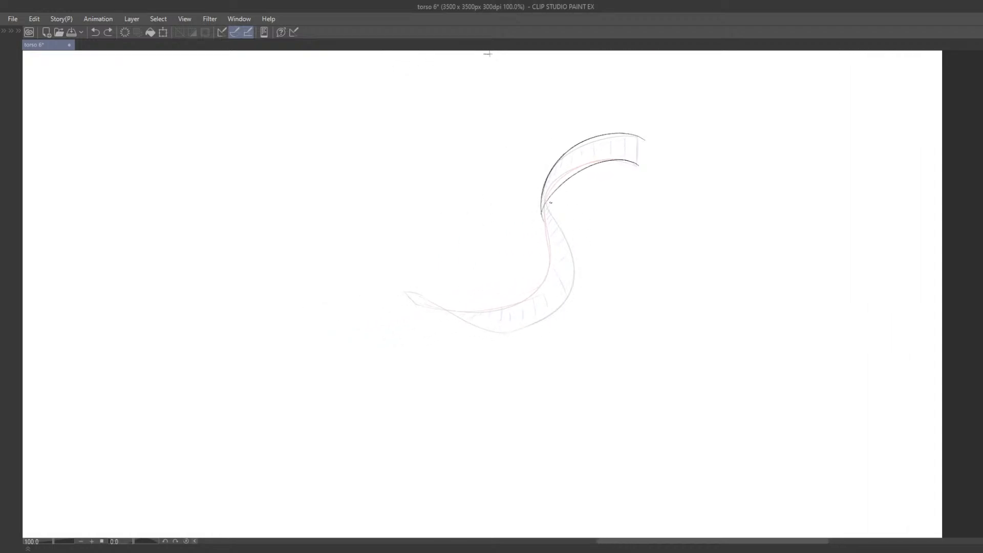
Shrink the eraser and clean up the overshooting line ends at the strand's twist.
key("e")
key("bracketleft")
key("bracketleft")
key("bracketleft")
key("bracketleft")
key("bracketleft")
key("bracketleft")
key("bracketleft")
key("bracketleft")
key("bracketleft")
mouse_move(550, 221)
left_mouse_down()
mouse_move(545, 207)
mouse_move(543, 222)
left_mouse_up()
key("p")
key("ctrl+z")
Draw the outer edge of the strand's lower bend from the twist and extend it to the faded tail's tip.
mouse_move(552, 193)
left_mouse_down()
mouse_move(544, 222)
mouse_move(543, 208)
mouse_move(563, 244)
mouse_move(526, 332)
left_mouse_up()
key("ctrl+z")
key("ctrl+z")
key("ctrl+z")
left_click(549, 230)
left_click_drag(546, 208, 476, 333)
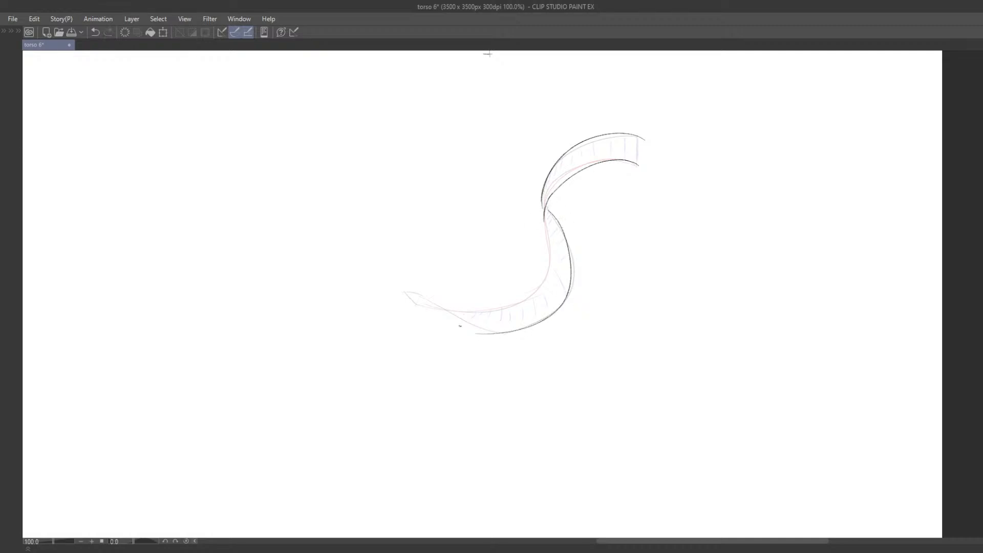
key("ctrl+z")
mouse_move(545, 204)
left_mouse_down()
mouse_move(574, 264)
mouse_move(496, 329)
mouse_move(399, 289)
left_mouse_up()
key("ctrl+z")
key("ctrl+z")
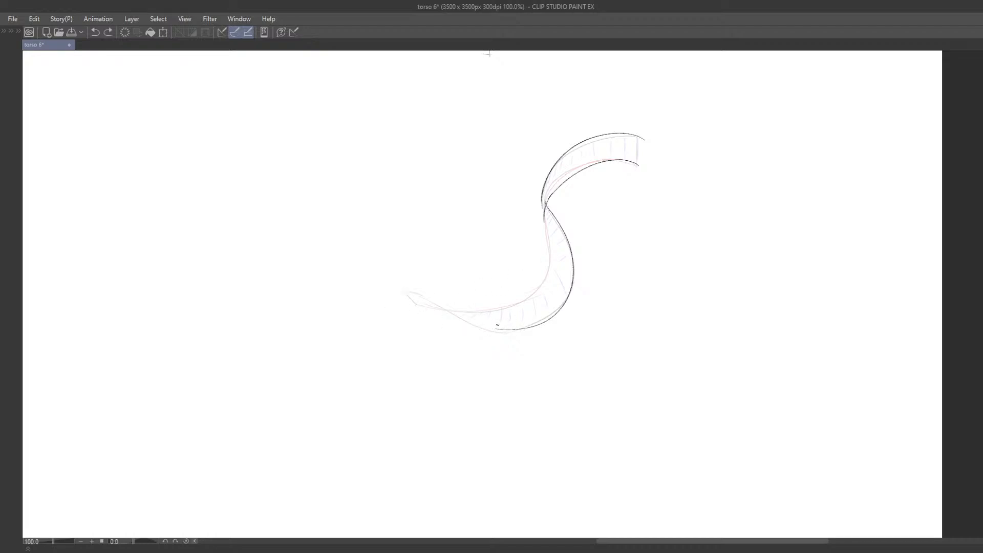
key("ctrl+z")
mouse_move(486, 331)
left_mouse_down()
mouse_move(407, 291)
mouse_move(489, 331)
left_mouse_up()
key("ctrl+z")
left_click_drag(404, 291, 499, 329)
Draw the inner edge of the lower bend from the twist until it crosses the outer edge near the tail.
mouse_move(549, 216)
left_mouse_down()
mouse_move(547, 271)
mouse_move(546, 226)
mouse_move(494, 315)
left_mouse_up()
key("ctrl+z")
key("ctrl+z")
left_click_drag(549, 220, 460, 306)
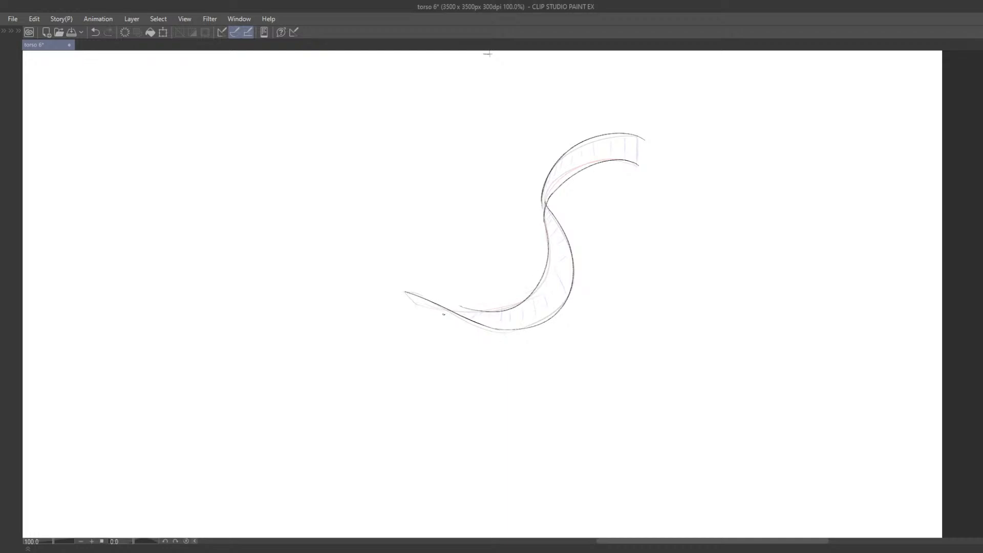
key("ctrl+z")
left_click_drag(548, 226, 488, 309)
key("ctrl+z")
mouse_move(549, 225)
left_mouse_down()
mouse_move(538, 289)
mouse_move(378, 311)
left_mouse_up()
key("ctrl+z")
key("ctrl+z")
key("ctrl+z")
key("ctrl+z")
Try to close the strand's tail with curved lines meeting in a pointed tip.
left_click_drag(378, 311, 430, 308)
left_click_drag(535, 260, 510, 282)
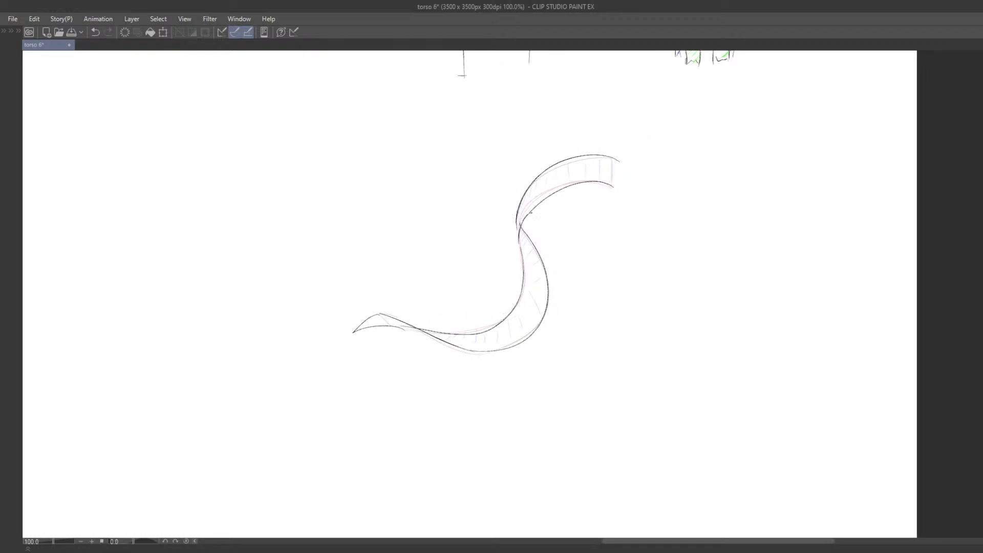
scroll(438, 268, "down", 1)
key("ctrl+z")
mouse_move(382, 299)
left_mouse_down()
mouse_move(395, 310)
mouse_move(406, 274)
left_mouse_up()
key("ctrl+z")
key("ctrl+z")
left_click_drag(367, 303, 394, 291)
Sketch a narrow triangle beside the strand and write the ratio 7:3 next to it.
left_click_drag(531, 256, 507, 261)
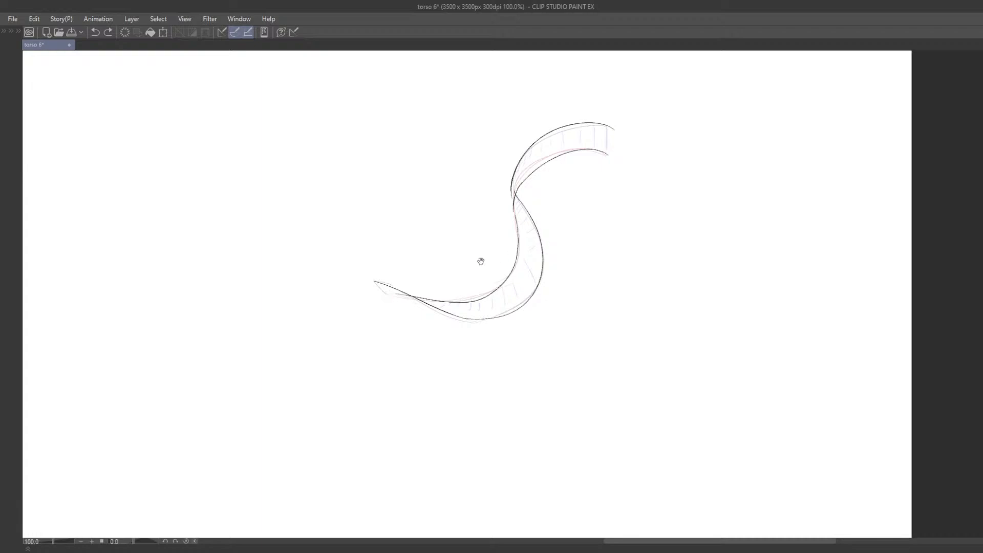
left_click_drag(428, 275, 499, 270)
mouse_move(588, 226)
left_mouse_down()
mouse_move(432, 243)
mouse_move(584, 236)
left_mouse_up()
left_click_drag(565, 231, 584, 233)
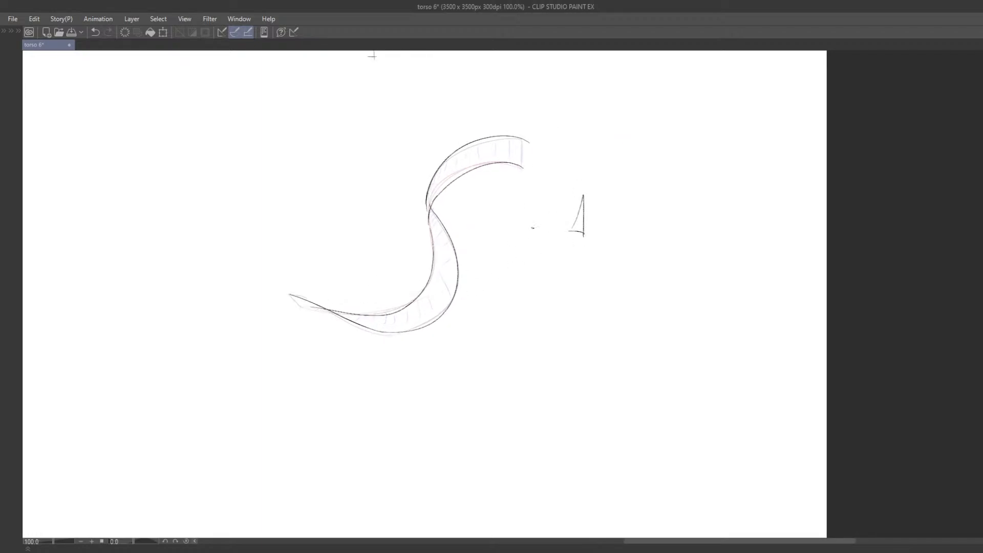
key("ctrl+z")
key("ctrl+z")
left_click_drag(565, 220, 573, 229)
mouse_move(561, 226)
left_mouse_down()
mouse_move(573, 229)
mouse_move(574, 215)
left_mouse_up()
key("ctrl+z")
mouse_move(569, 203)
left_mouse_down()
mouse_move(593, 219)
mouse_move(612, 211)
left_mouse_up()
key("ctrl+z")
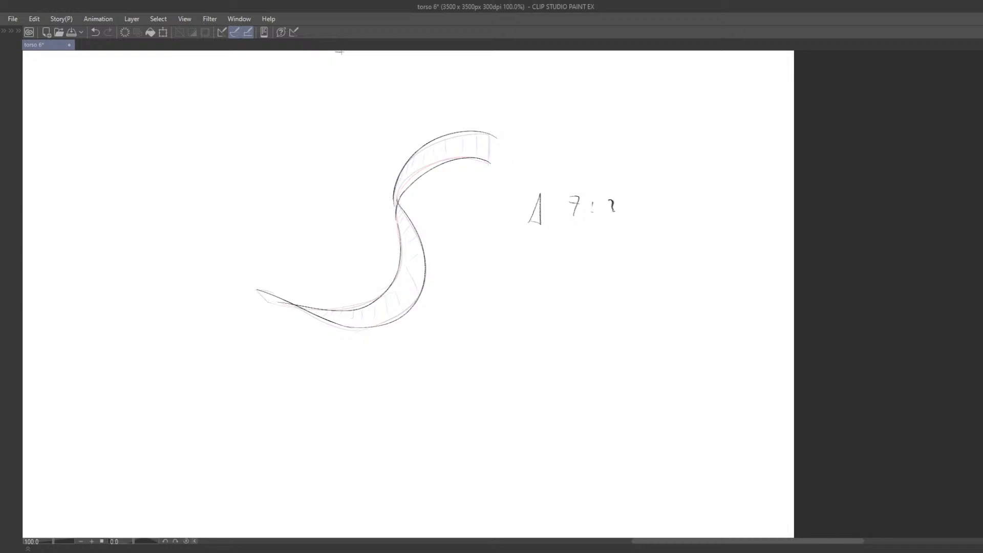
Write the ratio 8:2 below the 7:3 ratio.
mouse_move(566, 238)
left_mouse_down()
mouse_move(588, 256)
mouse_move(574, 236)
mouse_move(605, 255)
mouse_move(610, 238)
left_mouse_up()
key("ctrl+z")
key("ctrl+z")
key("ctrl+z")
left_click(593, 243)
left_click(590, 251)
left_click_drag(448, 308, 511, 296)
key("ctrl+z")
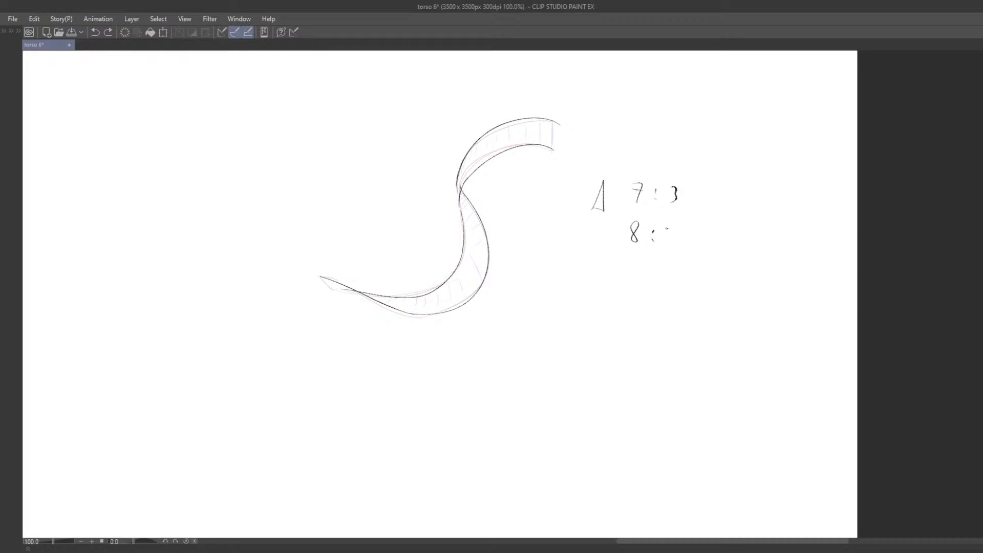
left_click_drag(666, 229, 669, 248)
Extend the strand beyond the tail crossing with a broad, downward-curving section closed by a straight end line.
left_click_drag(399, 313, 525, 297)
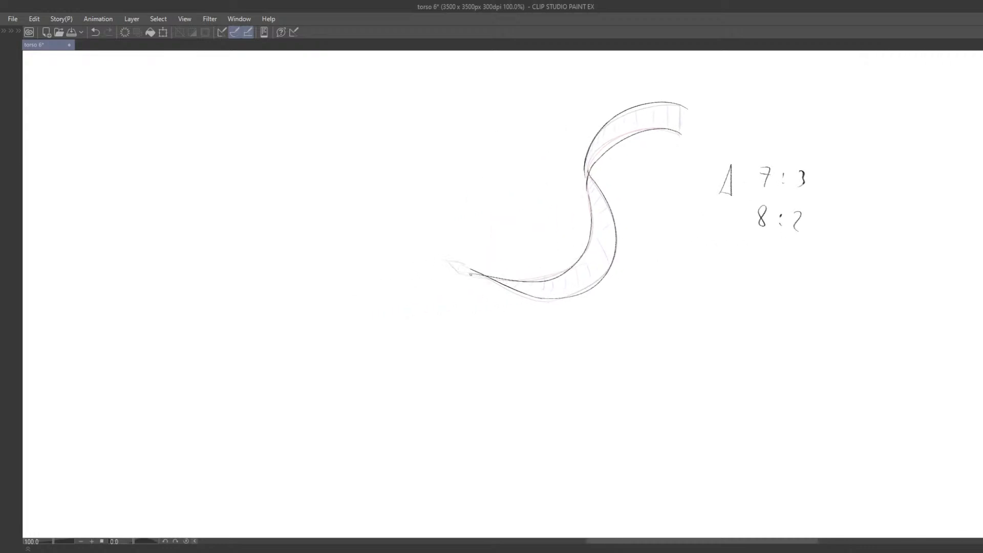
mouse_move(473, 273)
left_mouse_down()
mouse_move(449, 261)
mouse_move(402, 318)
left_mouse_up()
key("ctrl+z")
key("ctrl+z")
mouse_move(475, 272)
left_mouse_down()
mouse_move(402, 340)
mouse_move(449, 338)
left_mouse_up()
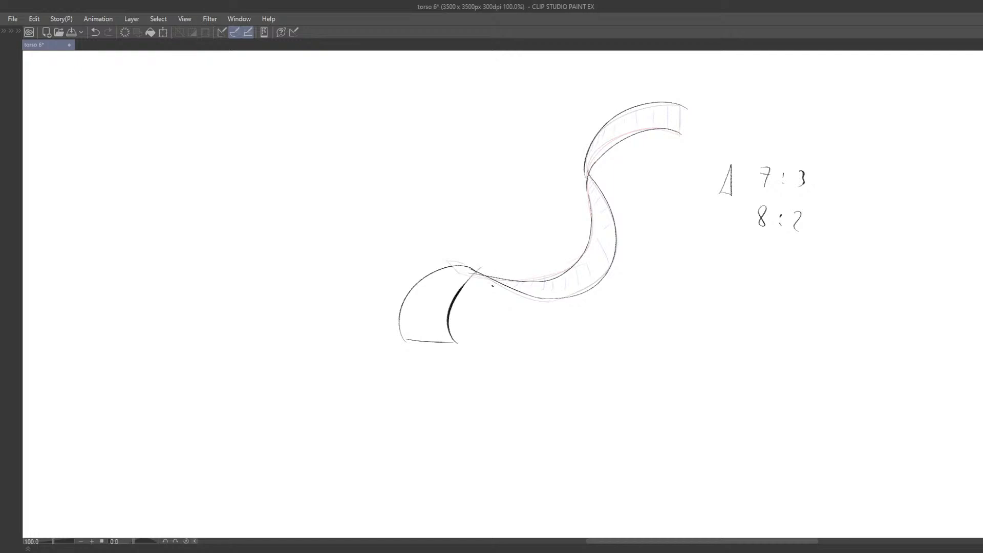
key("ctrl+z")
left_click_drag(478, 273, 463, 340)
key("ctrl+z")
key("ctrl+z")
mouse_move(479, 275)
left_mouse_down()
mouse_move(460, 340)
mouse_move(481, 335)
mouse_move(424, 267)
mouse_move(432, 302)
left_mouse_up()
Replace the broad section's straight end with a split end of curved, pointed tips.
left_click_drag(367, 276, 418, 276)
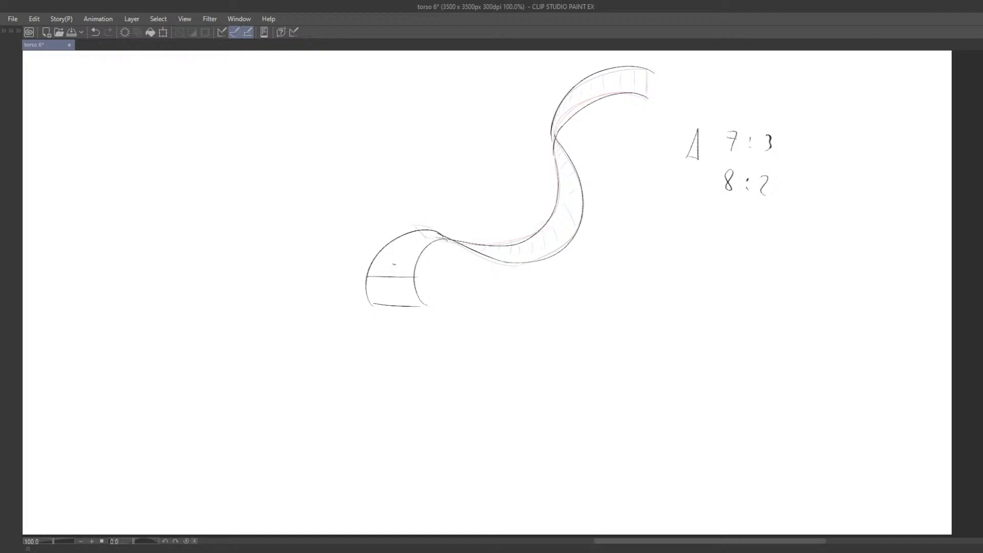
key("ctrl+z")
mouse_move(376, 305)
left_mouse_down()
mouse_move(400, 309)
mouse_move(382, 278)
mouse_move(375, 317)
mouse_move(383, 269)
mouse_move(420, 314)
left_mouse_up()
key("ctrl+z")
key("ctrl+z")
key("ctrl+z")
mouse_move(384, 277)
left_mouse_down()
mouse_move(426, 307)
mouse_move(410, 309)
mouse_move(435, 312)
left_mouse_up()
key("ctrl+z")
key("e")
mouse_move(394, 278)
left_mouse_down()
mouse_move(404, 278)
mouse_move(375, 275)
left_mouse_up()
Try to draw an arrow pointing at the outer side of the strand's lower bend.
left_click_drag(544, 256, 508, 271)
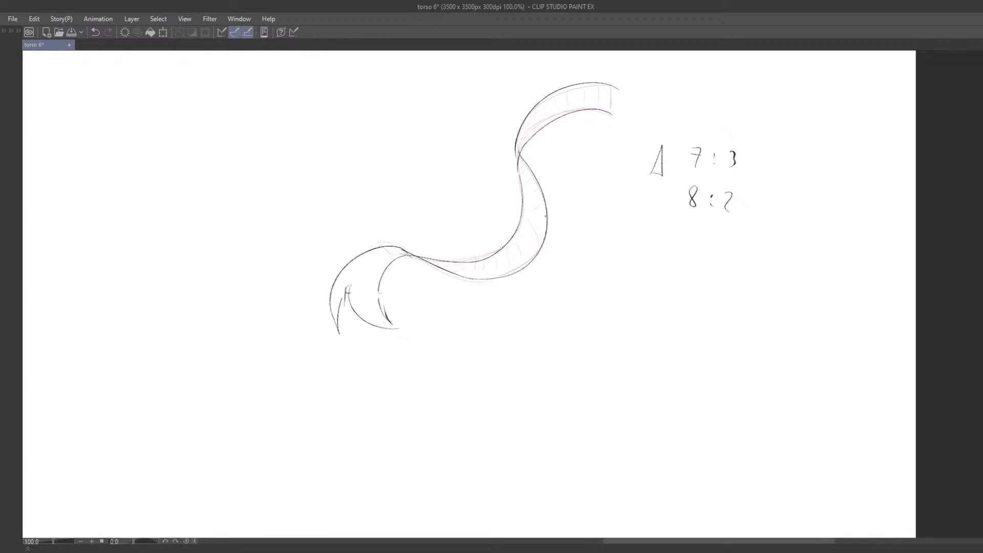
left_click_drag(566, 208, 583, 253)
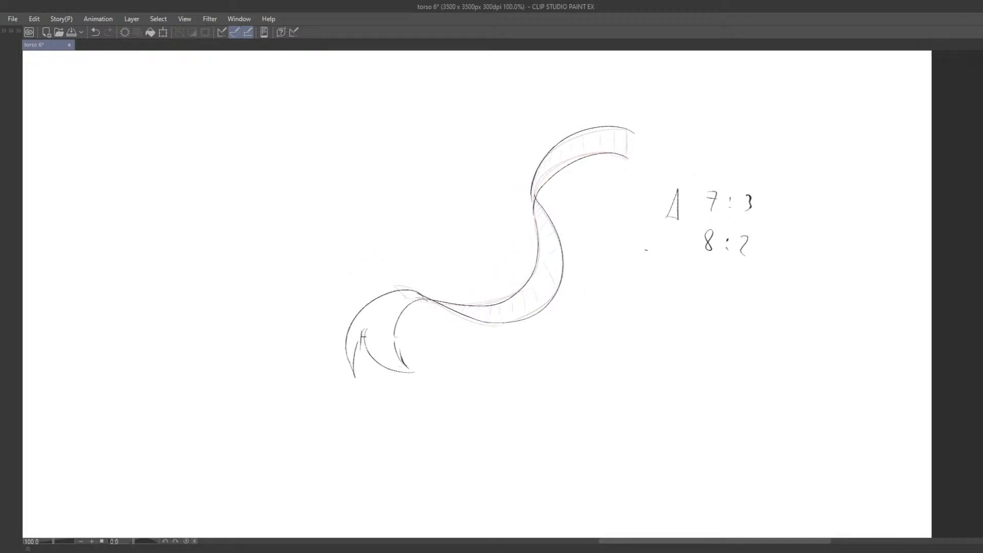
left_click_drag(646, 249, 587, 244)
key("ctrl+z")
left_click_drag(637, 243, 580, 244)
left_click_drag(589, 242, 589, 255)
key("ctrl+z")
key("ctrl+z")
mouse_move(575, 166)
left_mouse_down()
mouse_move(551, 156)
mouse_move(496, 220)
left_mouse_up()
key("ctrl+z")
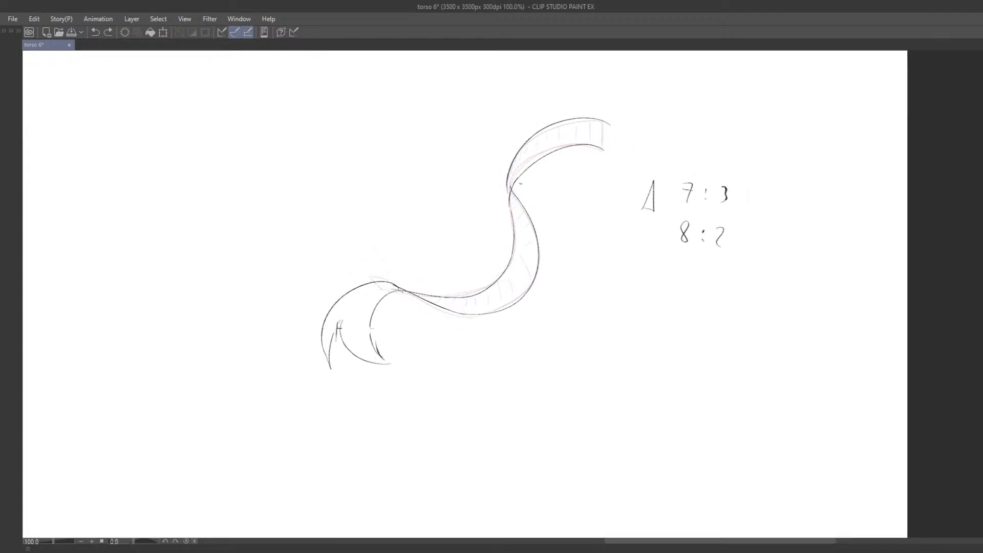
Draw a short extra curve inside the strand's upper bend, leading into the twist.
left_click_drag(371, 302, 392, 291)
key("ctrl+z")
left_click(586, 124)
mouse_move(587, 120)
left_mouse_down()
mouse_move(509, 186)
mouse_move(569, 123)
mouse_move(508, 198)
left_mouse_up()
key("ctrl+z")
key("ctrl+z")
left_click_drag(554, 127, 508, 183)
key("ctrl+z")
mouse_move(533, 148)
left_mouse_down()
mouse_move(509, 196)
mouse_move(541, 264)
left_mouse_up()
key("ctrl+z")
key("ctrl+z")
Try to draw an additional strand line from the twist down along the lower bend.
mouse_move(513, 197)
left_mouse_down()
mouse_move(538, 228)
mouse_move(535, 303)
left_mouse_up()
key("ctrl+z")
left_click_drag(513, 196, 535, 303)
key("ctrl+z")
left_click_drag(526, 199, 492, 319)
key("ctrl+z")
Draw a second, wider curve from the twist around the outside of the lower bend and back to the strand.
left_click_drag(521, 225, 519, 217)
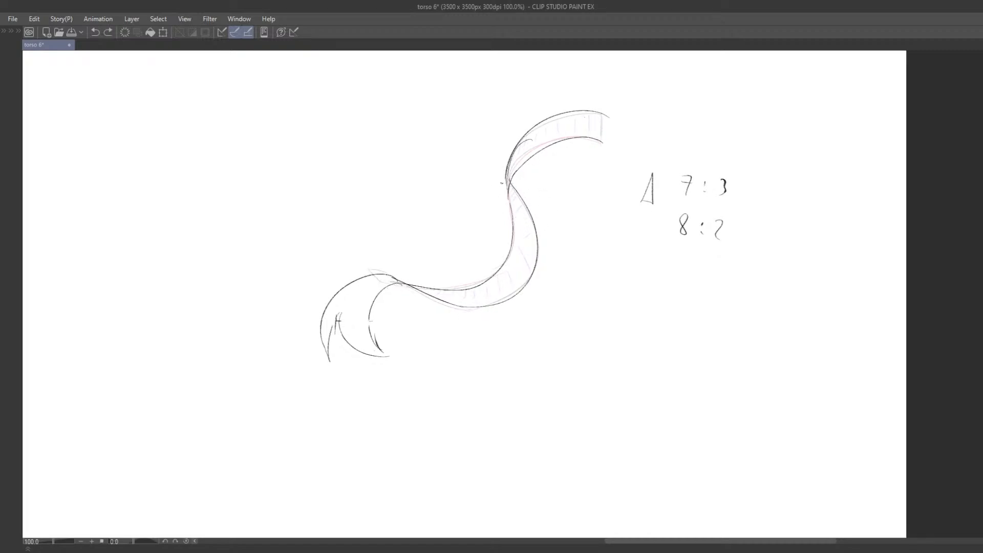
left_click_drag(516, 175, 500, 304)
key("ctrl+z")
left_click_drag(516, 175, 492, 308)
left_click_drag(517, 180, 533, 285)
key("ctrl+z")
key("ctrl+z")
mouse_move(518, 176)
left_mouse_down()
mouse_move(556, 210)
mouse_move(486, 307)
left_mouse_up()
key("ctrl+z")
mouse_move(524, 195)
left_mouse_down()
mouse_move(513, 179)
mouse_move(487, 284)
left_mouse_up()
key("ctrl+z")
left_click_drag(503, 161, 453, 306)
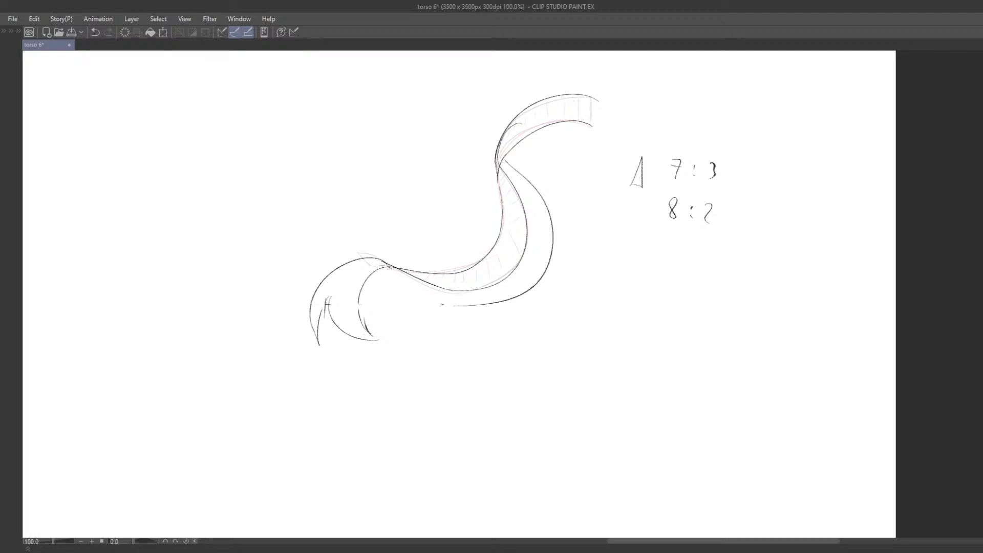
key("ctrl+z")
mouse_move(504, 156)
left_mouse_down()
mouse_move(553, 214)
mouse_move(433, 290)
left_mouse_up()
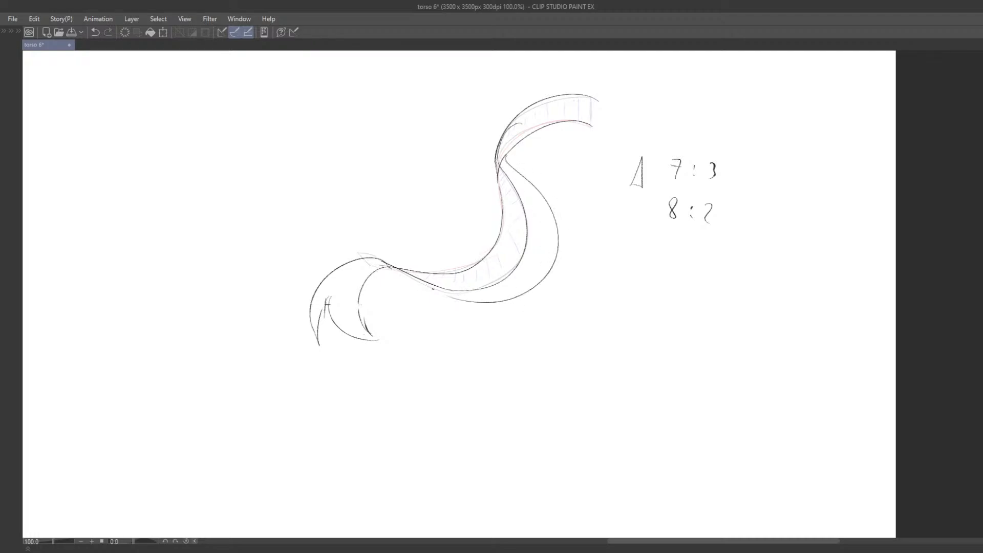
Redraw the wider outer curve from the twist around the lower bend so that it runs back into the strand.
key("ctrl+z")
mouse_move(504, 162)
left_mouse_down()
mouse_move(545, 230)
mouse_move(443, 299)
mouse_move(516, 178)
mouse_move(443, 297)
left_mouse_up()
key("ctrl+z")
key("ctrl+z")
mouse_move(504, 163)
left_mouse_down()
mouse_move(529, 187)
mouse_move(502, 292)
mouse_move(439, 284)
left_mouse_up()
left_click_drag(504, 163, 556, 191)
key("ctrl+z")
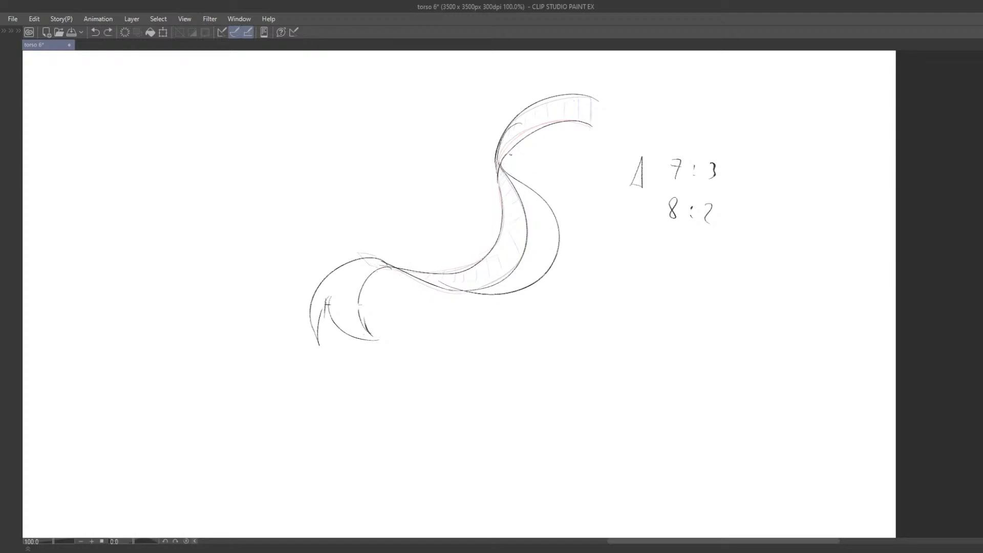
Try to draw another curve starting above the twist and running around the lower bend.
key("ctrl+z")
mouse_move(508, 153)
left_mouse_down()
mouse_move(540, 184)
mouse_move(550, 251)
mouse_move(519, 294)
left_mouse_up()
key("ctrl+z")
key("ctrl+z")
left_click_drag(546, 211, 525, 202)
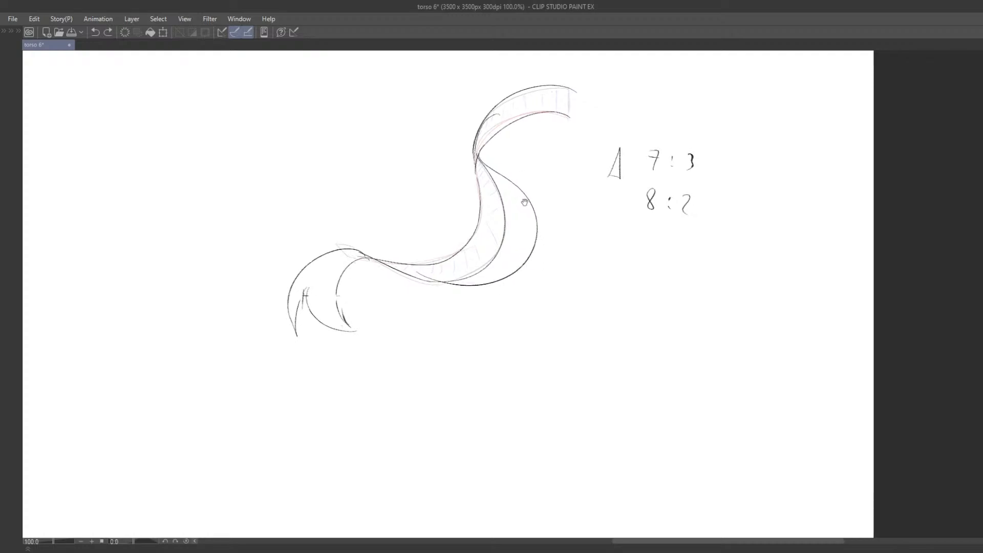
Draw a small example of near-parallel vertical lines beside the 7:3 and 8:2 ratio notes.
left_click_drag(555, 233, 498, 191)
left_click_drag(415, 225, 432, 306)
mouse_move(568, 330)
left_mouse_down()
mouse_move(535, 289)
mouse_move(399, 333)
mouse_move(397, 318)
left_mouse_up()
mouse_move(552, 206)
left_mouse_down()
mouse_move(567, 202)
mouse_move(568, 181)
mouse_move(578, 228)
left_mouse_up()
key("ctrl+z")
mouse_move(578, 151)
left_mouse_down()
mouse_move(576, 214)
mouse_move(594, 216)
mouse_move(593, 228)
mouse_move(540, 274)
mouse_move(575, 240)
left_mouse_up()
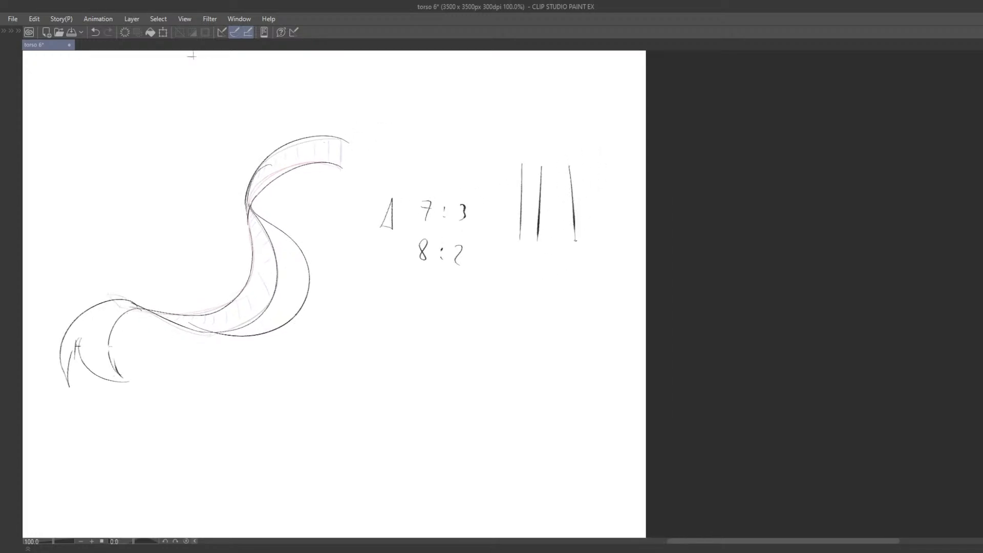
Undo the third vertical line and try several replacement lines at different slants and spacings.
mouse_move(597, 170)
left_mouse_down()
mouse_move(595, 250)
mouse_move(590, 195)
mouse_move(583, 239)
left_mouse_up()
key("ctrl+z")
key("ctrl+z")
key("ctrl+z")
key("ctrl+z")
mouse_move(595, 162)
left_mouse_down()
mouse_move(586, 219)
mouse_move(607, 282)
left_mouse_up()
key("ctrl+z")
key("ctrl+z")
mouse_move(585, 168)
left_mouse_down()
mouse_move(572, 210)
mouse_move(580, 286)
mouse_move(583, 237)
left_mouse_up()
key("ctrl+z")
key("ctrl+z")
mouse_move(597, 172)
left_mouse_down()
mouse_move(592, 241)
mouse_move(574, 241)
left_mouse_up()
key("ctrl+z")
key("ctrl+z")
Cross out the second vertical line, and erase the vertical line example beside the ratio notes.
mouse_move(512, 205)
left_mouse_down()
mouse_move(551, 203)
mouse_move(550, 217)
left_mouse_up()
key("ctrl+z")
left_click_drag(532, 219, 565, 192)
left_click_drag(502, 256, 579, 275)
key("e")
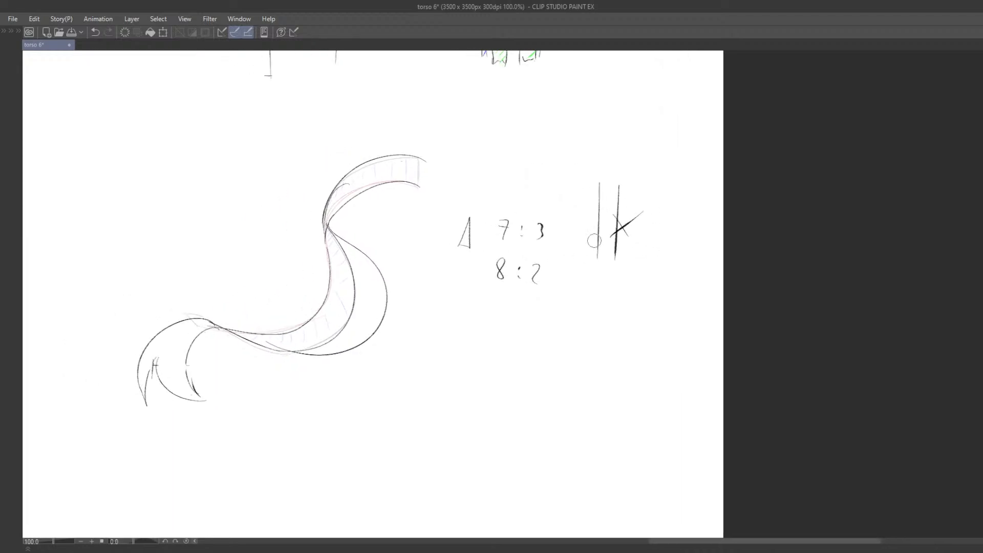
left_click_drag(621, 223, 638, 227)
left_click_drag(630, 197, 610, 199)
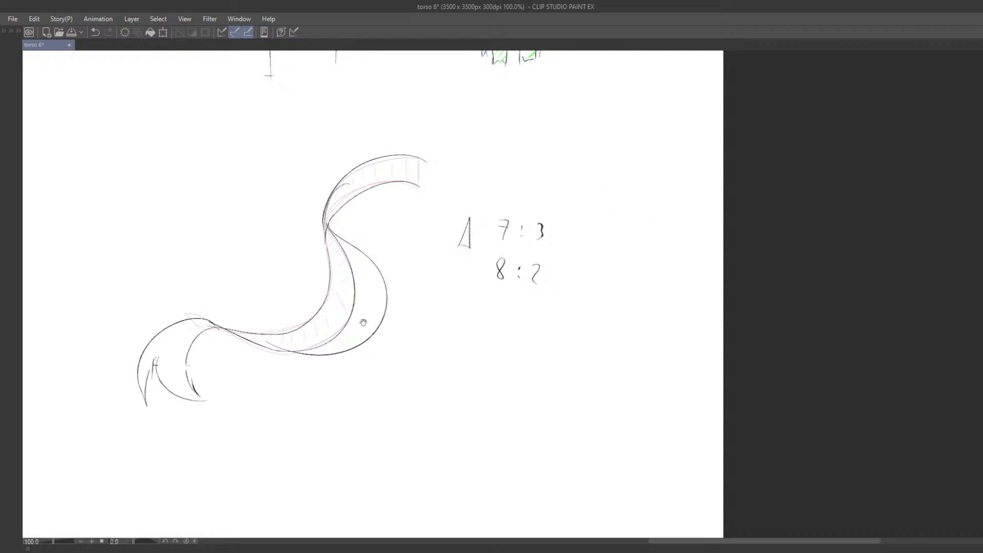
Try to draw a curve crossing the upper bend from its outer edge down past the twist.
mouse_move(418, 296)
left_mouse_down()
mouse_move(526, 274)
mouse_move(505, 257)
left_mouse_up()
left_click_drag(418, 215, 430, 255)
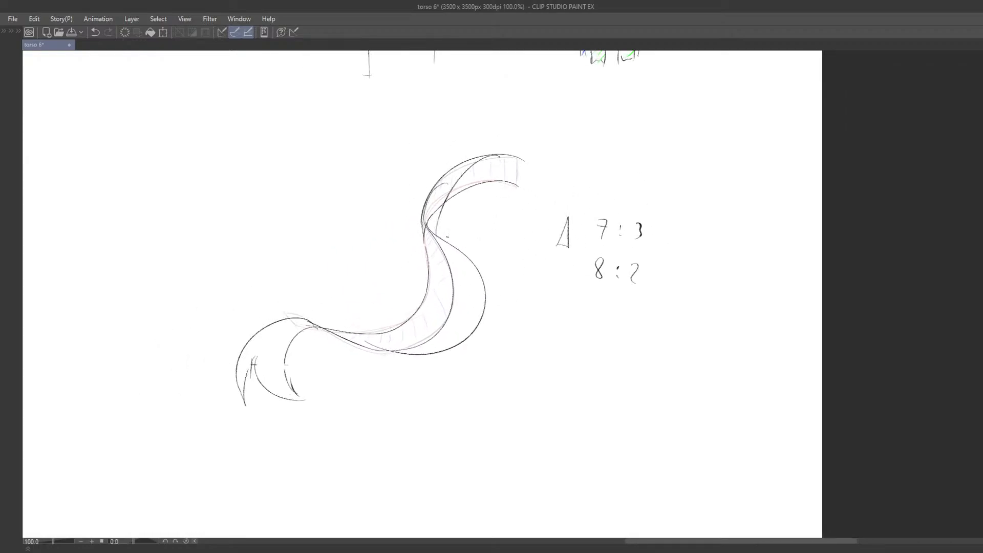
key("ctrl+z")
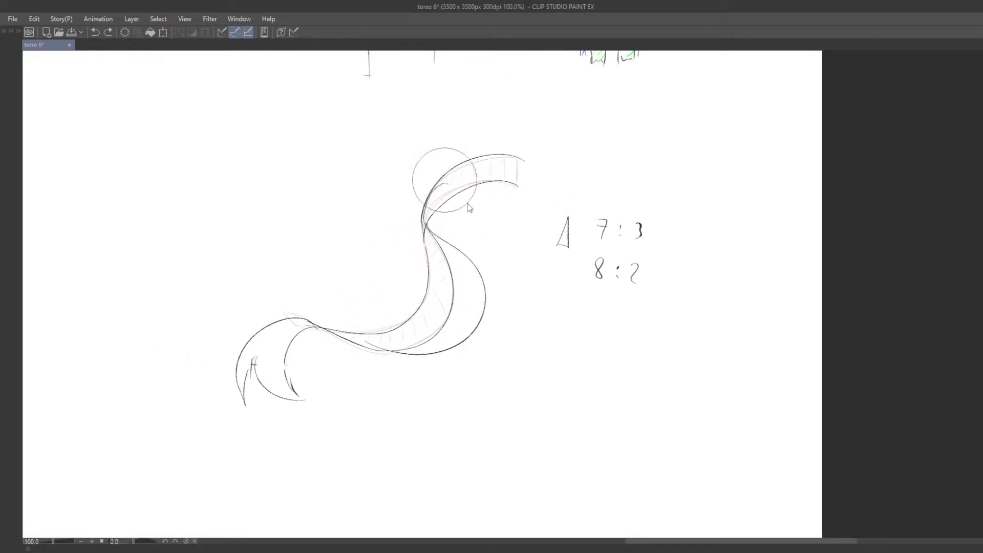
Erase the short extra curve inside the upper bend and try an inner line through the lower bend.
left_click_drag(431, 198, 447, 307)
key("ctrl+z")
left_click_drag(428, 234, 421, 351)
key("ctrl+z")
mouse_move(433, 252)
left_mouse_down()
mouse_move(436, 308)
mouse_move(403, 348)
left_mouse_up()
key("ctrl+z")
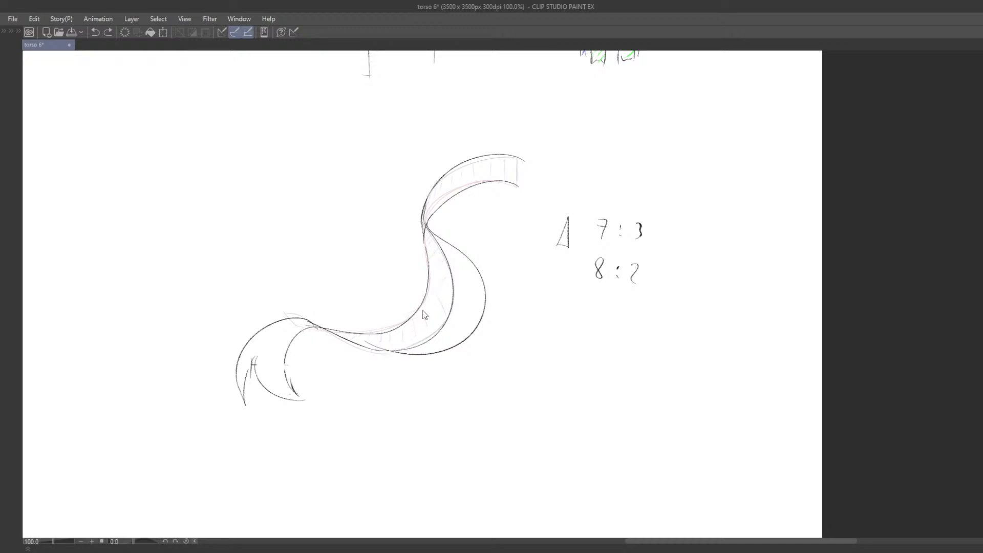
Draw an inner curve in the upper bend, branching from its outer edge and tapering into the twist.
mouse_move(484, 178)
left_mouse_down()
mouse_move(500, 189)
mouse_move(441, 236)
left_mouse_up()
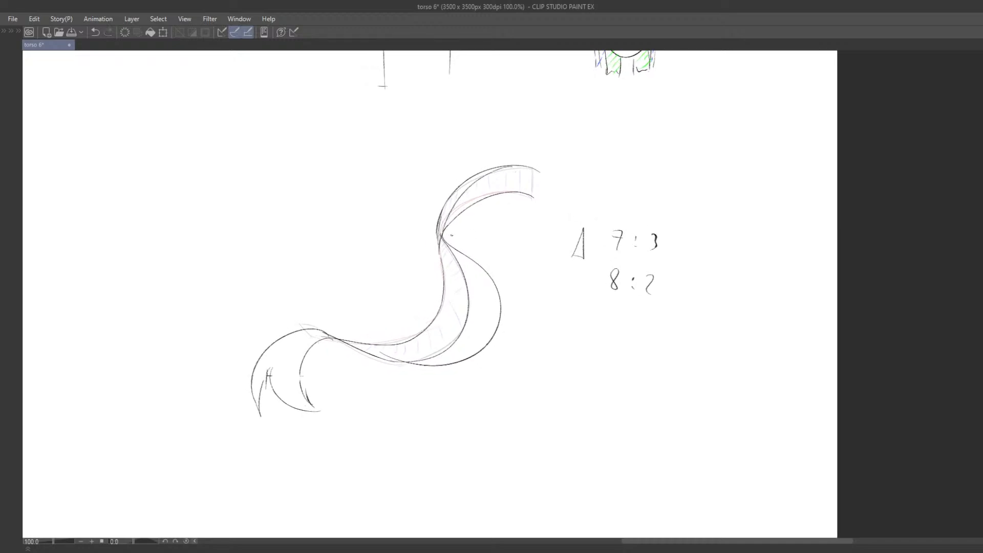
key("ctrl+z")
left_click_drag(511, 170, 438, 243)
key("ctrl+z")
left_click_drag(514, 167, 440, 236)
key("ctrl+z")
left_click_drag(523, 168, 438, 239)
key("ctrl+z")
mouse_move(517, 167)
left_mouse_down()
mouse_move(479, 181)
mouse_move(440, 239)
left_mouse_up()
key("ctrl+z")
key("ctrl+z")
left_click_drag(486, 172, 439, 245)
Draw a close second line from the twist along the ribbon's outer edge in the lower bend.
left_click_drag(442, 324, 448, 292)
mouse_move(450, 222)
left_mouse_down()
mouse_move(459, 300)
mouse_move(446, 318)
mouse_move(468, 249)
mouse_move(459, 306)
mouse_move(473, 306)
left_mouse_up()
key("ctrl+z")
key("ctrl+z")
key("ctrl+z")
key("ctrl+z")
left_click_drag(453, 217, 458, 305)
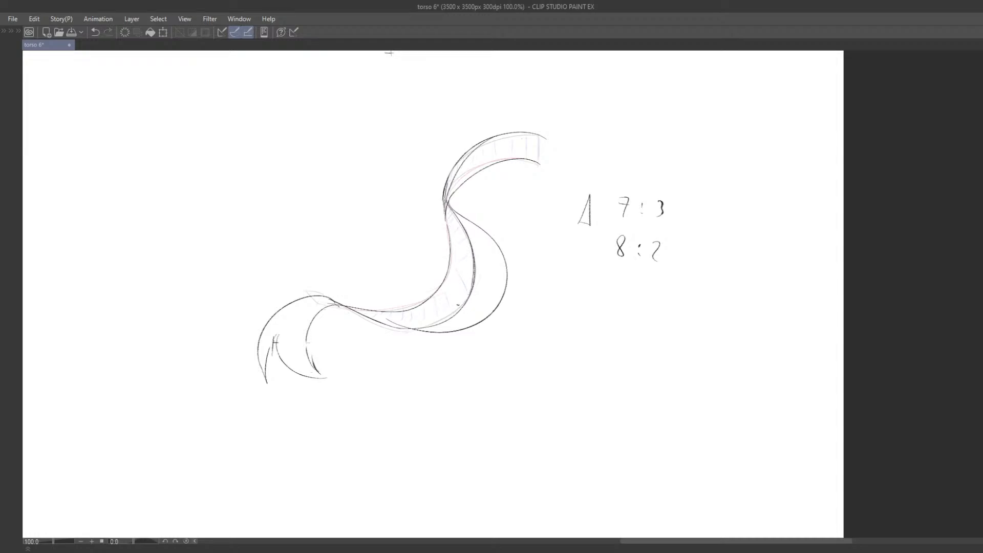
Draw a secondary strand contour outside the lower bend, starting just above the twist and continuing along the underside.
mouse_move(471, 202)
left_mouse_down()
mouse_move(513, 274)
mouse_move(495, 272)
left_mouse_up()
key("ctrl+z")
left_click_drag(483, 309, 495, 300)
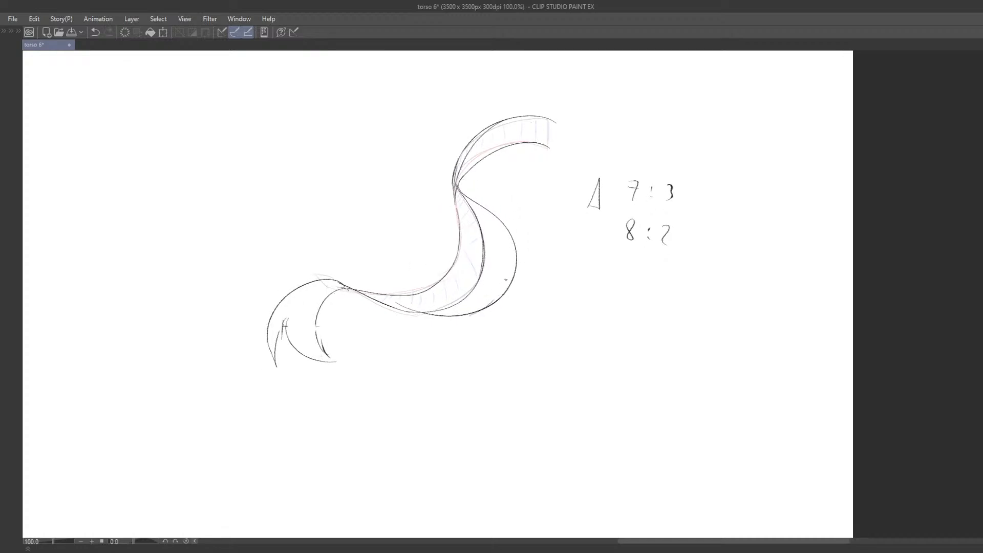
mouse_move(464, 177)
left_mouse_down()
mouse_move(513, 212)
mouse_move(524, 271)
left_mouse_up()
key("ctrl+z")
left_click_drag(468, 175, 514, 299)
key("ctrl+z")
left_click_drag(467, 181, 515, 221)
key("ctrl+z")
mouse_move(472, 171)
left_mouse_down()
mouse_move(500, 208)
mouse_move(498, 304)
mouse_move(468, 320)
left_mouse_up()
key("ctrl+z")
left_click_drag(387, 310, 473, 324)
left_click_drag(424, 288, 465, 307)
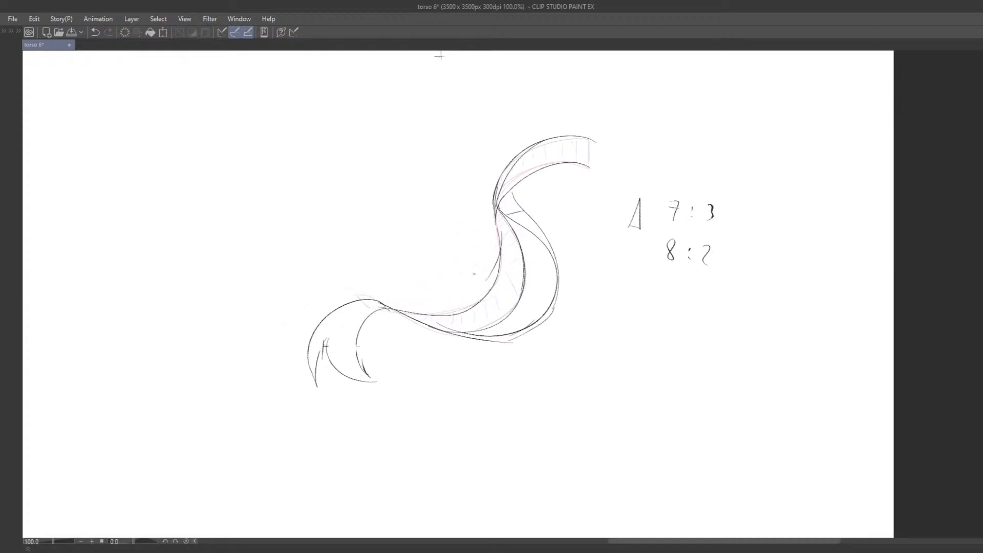
Draw a secondary strand line branching off the inner side of the lower bend toward the second twist.
key("ctrl+z")
left_click_drag(500, 258, 449, 310)
key("ctrl+z")
key("ctrl+z")
left_click_drag(495, 266, 460, 314)
key("ctrl+z")
mouse_move(495, 262)
left_mouse_down()
mouse_move(454, 308)
mouse_move(462, 305)
mouse_move(443, 309)
left_mouse_up()
key("ctrl+z")
key("ctrl+z")
left_click_drag(475, 302, 439, 311)
key("ctrl+z")
key("ctrl+z")
left_click_drag(498, 250, 457, 305)
left_click_drag(455, 316, 458, 316)
key("ctrl+minus")
left_click_drag(545, 274, 558, 259)
scroll(448, 301, "up", 2)
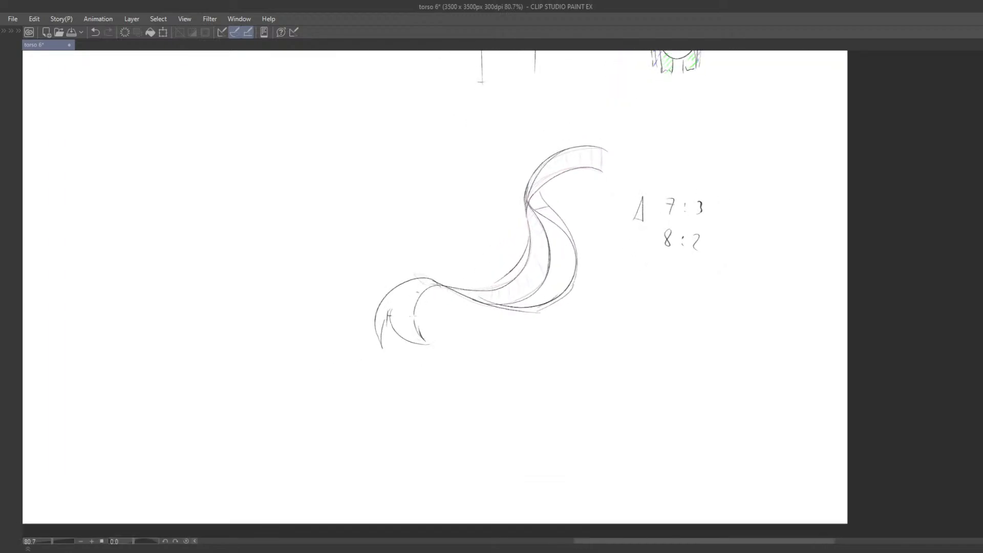
Draw an additional curled strand tip from the second twist, arching over the existing split tips.
key("ctrl+z")
left_click_drag(412, 282, 439, 284)
left_click_drag(493, 243, 491, 257)
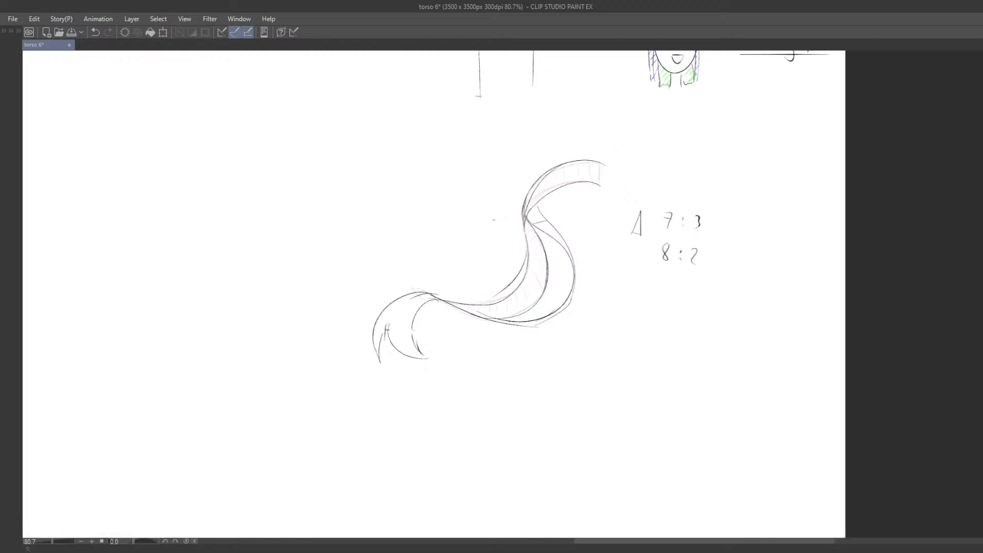
key("ctrl+z")
left_click_drag(450, 297, 386, 288)
key("ctrl+z")
key("ctrl+z")
key("ctrl+z")
mouse_move(443, 299)
left_mouse_down()
mouse_move(345, 334)
mouse_move(398, 295)
left_mouse_up()
scroll(405, 312, "down", 3)
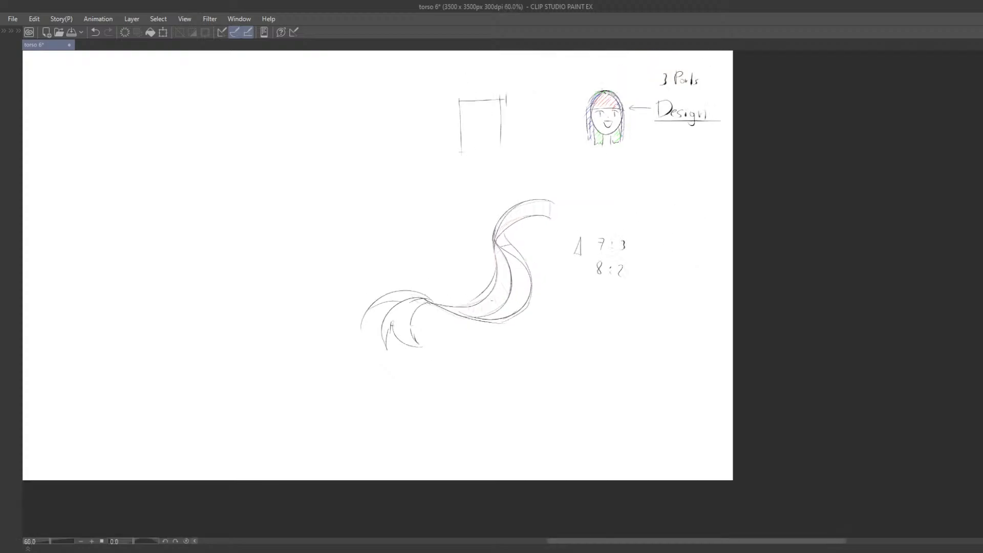
Connect the inner secondary strand to the ribbon near the second twist and undo the blue mark in the bend.
scroll(489, 307, "up", 4)
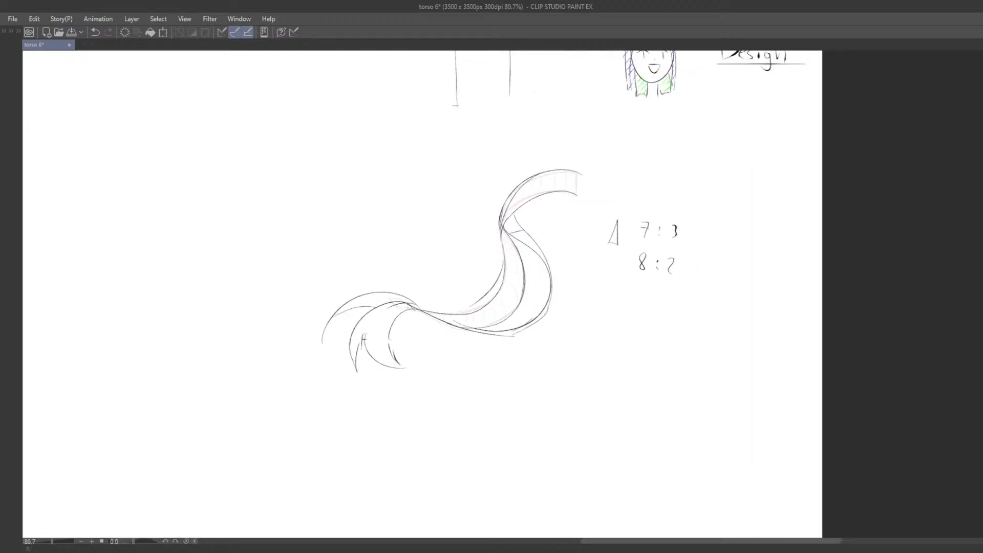
left_click_drag(476, 300, 420, 324)
key("ctrl+z")
left_click_drag(420, 326, 465, 304)
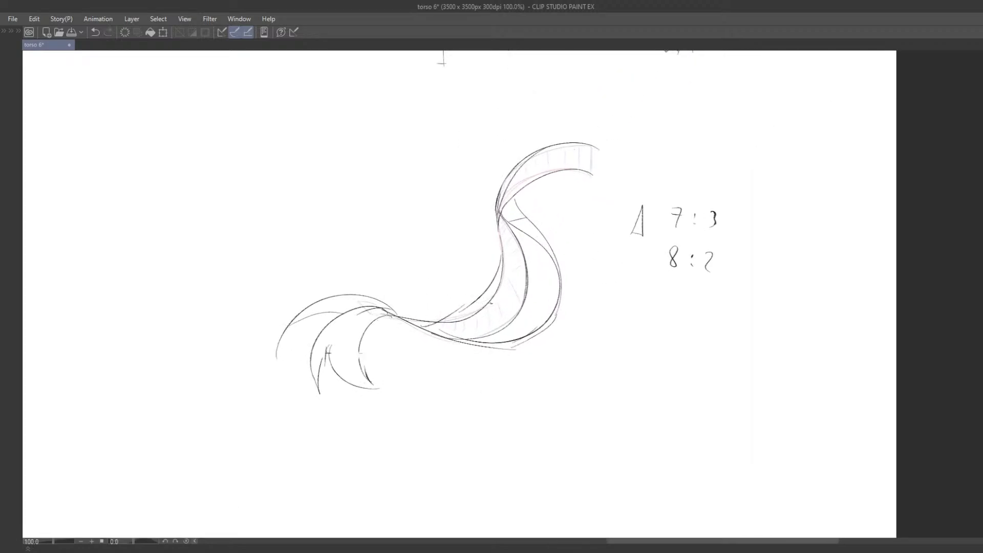
mouse_move(522, 292)
left_mouse_down()
mouse_move(511, 261)
mouse_move(510, 269)
left_mouse_up()
key("ctrl+z")
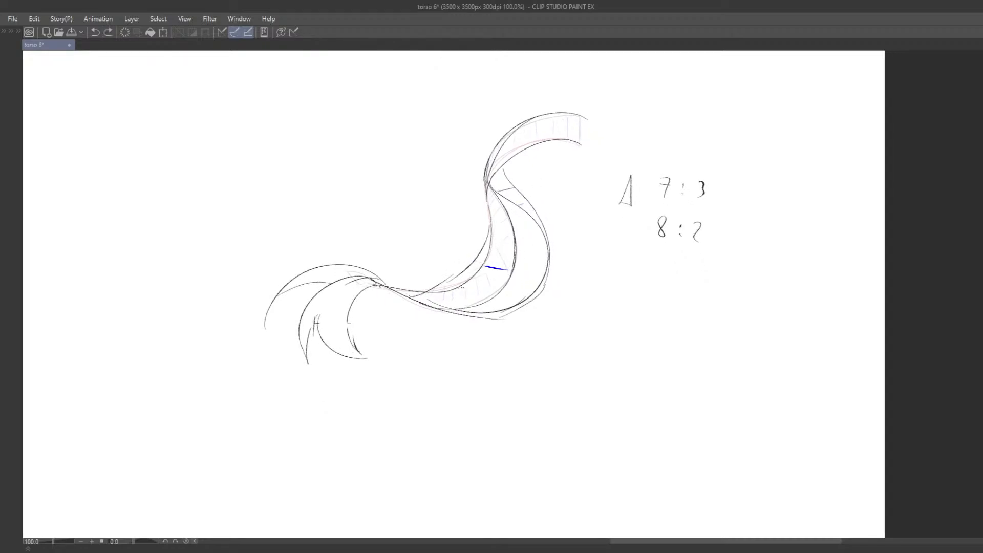
key("ctrl+z")
Erase and redraw part of the inner secondary strand line where it runs toward the second twist.
key("e")
left_click_drag(467, 268, 438, 287)
key("p")
key("ctrl+z")
left_click_drag(484, 251, 427, 291)
key("ctrl+z")
left_click_drag(467, 264, 430, 290)
left_click_drag(393, 317, 441, 302)
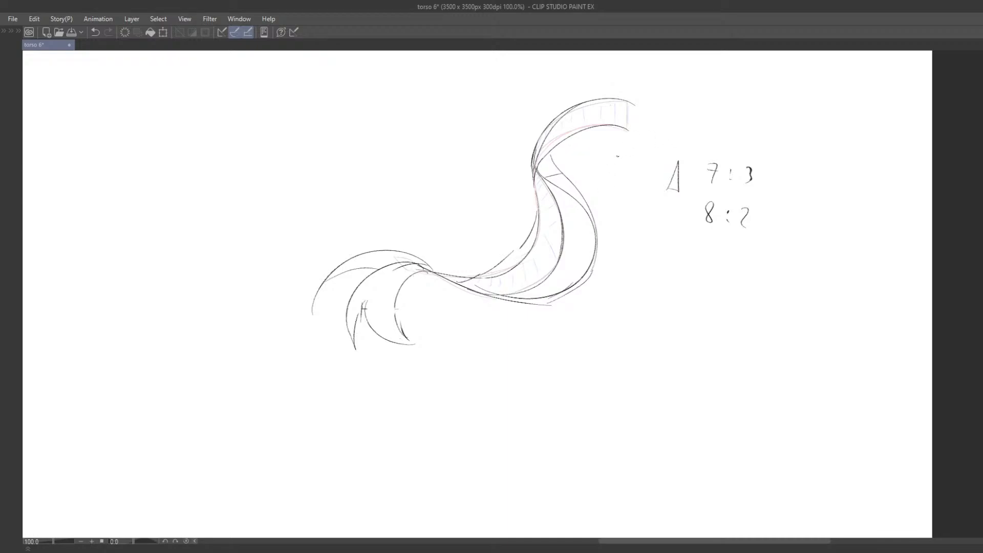
scroll(476, 231, "up", 1)
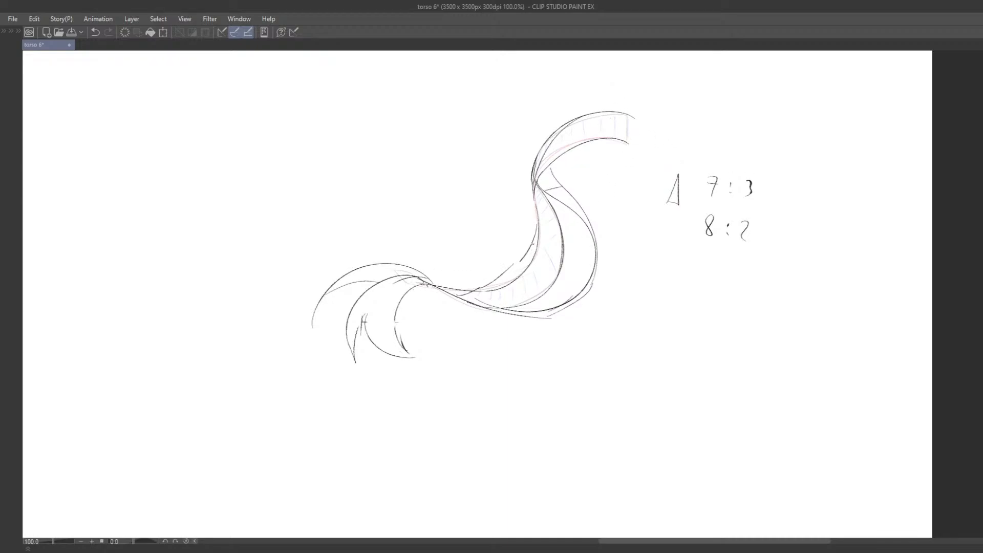
left_click_drag(533, 243, 539, 251)
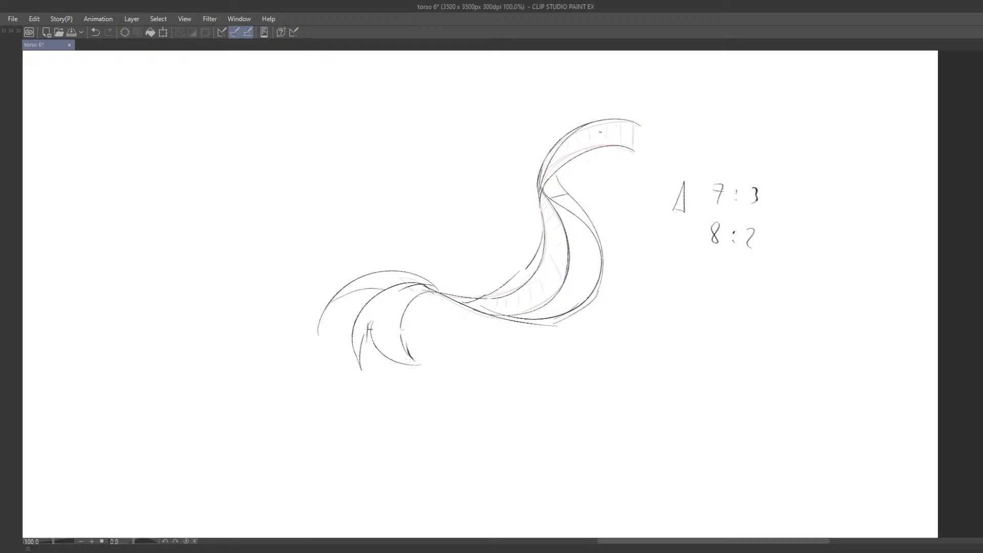
left_click_drag(603, 134, 580, 150)
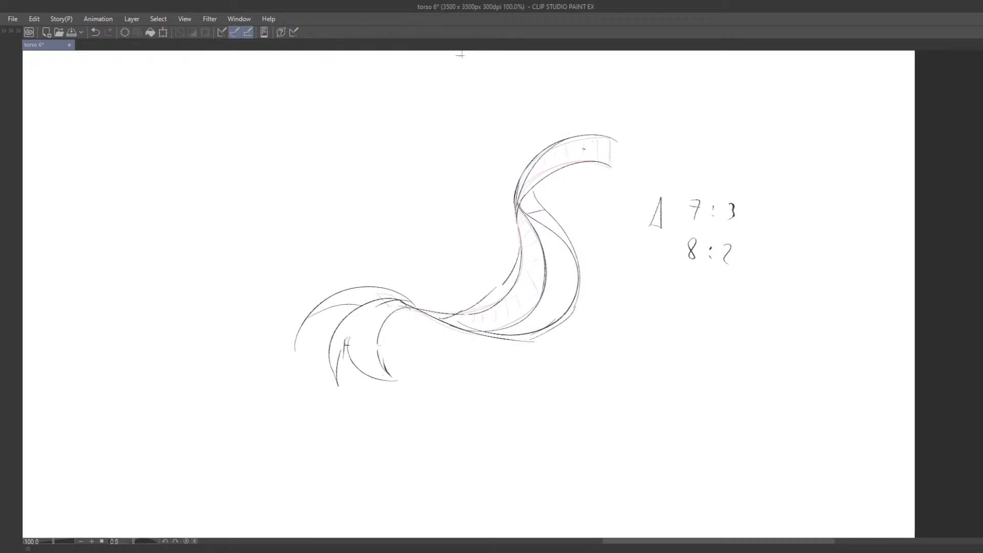
key("Tab")
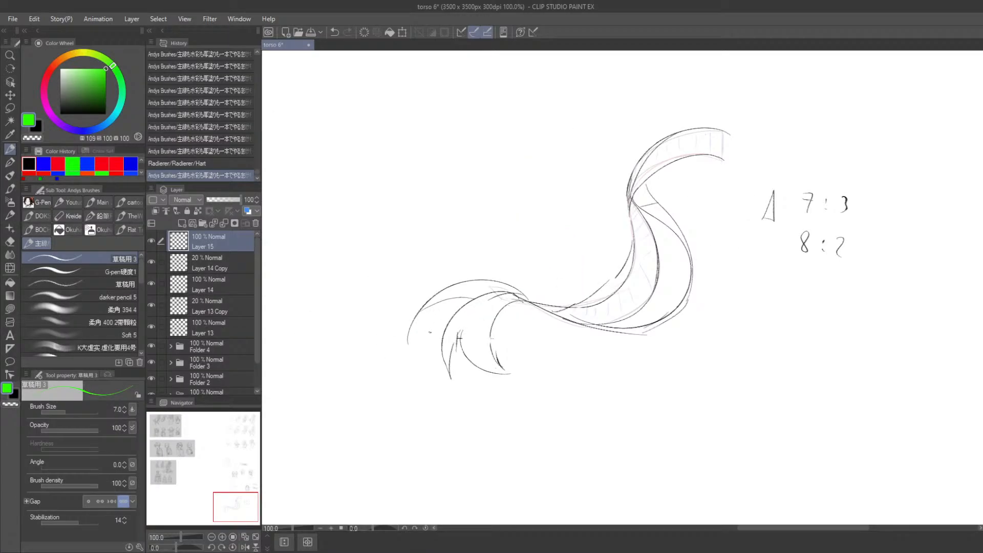
key("Tab")
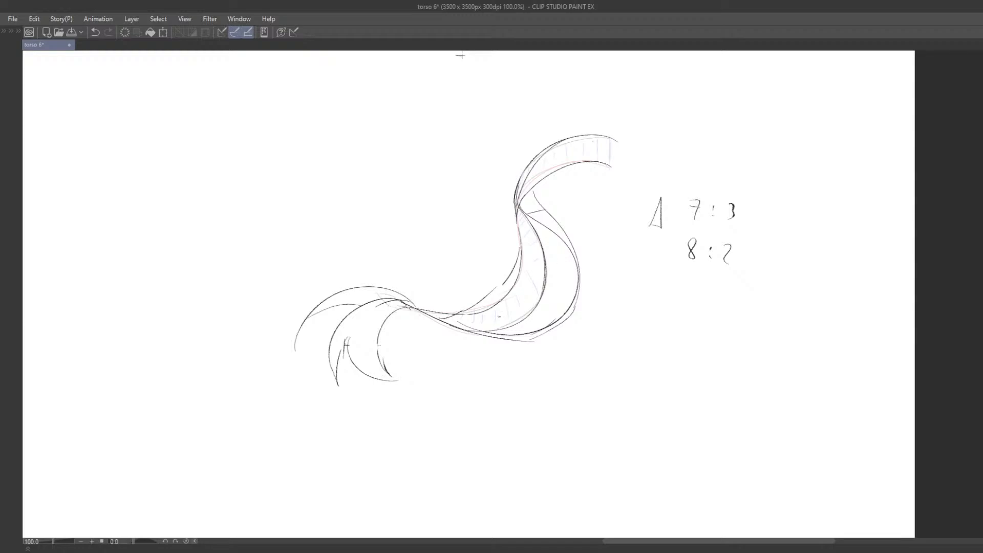
scroll(454, 252, "down", 1)
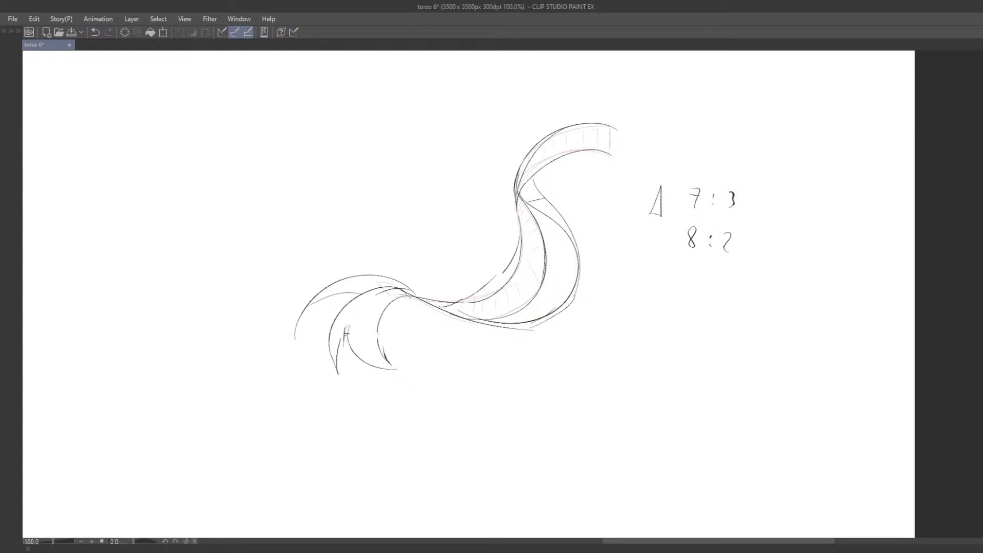
Try to draw an inner strand line from the first twist down through the lower bend's ribbon.
left_click_drag(519, 215, 530, 244)
key("ctrl+z")
mouse_move(520, 203)
left_mouse_down()
mouse_move(524, 302)
mouse_move(530, 294)
left_mouse_up()
key("ctrl+z")
key("ctrl+z")
mouse_move(521, 249)
left_mouse_down()
mouse_move(542, 251)
mouse_move(506, 302)
mouse_move(510, 294)
left_mouse_up()
key("ctrl+z")
left_click_drag(531, 274, 511, 294)
key("ctrl+z")
key("ctrl+z")
Try to draw a pair of short curved strand lines within the lower bend's ribbon.
left_click_drag(534, 252, 512, 295)
left_click_drag(533, 266, 508, 299)
key("ctrl+z")
left_click_drag(534, 252, 496, 307)
key("ctrl+z")
key("ctrl+z")
key("ctrl+z")
Draw a tapered inner strand curve inside the lower bend's ribbon, following its outer edge.
left_click_drag(528, 270, 490, 304)
key("ctrl+z")
left_click_drag(532, 270, 495, 302)
key("ctrl+z")
left_click_drag(531, 270, 502, 303)
mouse_move(643, 188)
left_mouse_down()
mouse_move(675, 204)
mouse_move(658, 179)
left_mouse_up()
key("ctrl+z")
left_click_drag(532, 271, 504, 302)
key("ctrl+z")
left_click_drag(535, 272, 500, 303)
key("ctrl+z")
left_click_drag(538, 258, 504, 304)
key("ctrl+z")
left_click_drag(536, 254, 499, 311)
left_click_drag(555, 236, 549, 256)
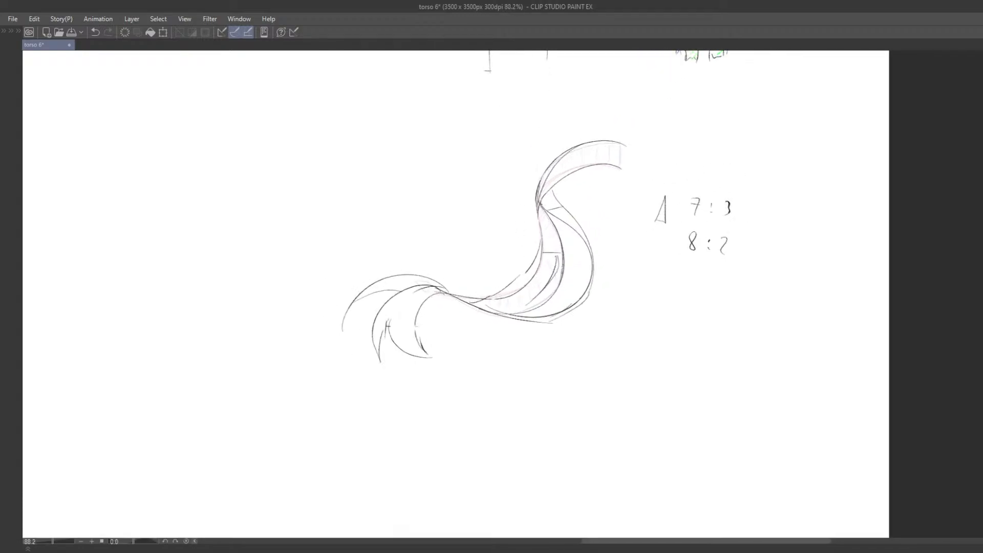
Try to draw extra curved strand lines along the outer edge of the lower bend, below the first twist.
left_click_drag(525, 224, 513, 208)
left_click_drag(479, 259, 449, 255)
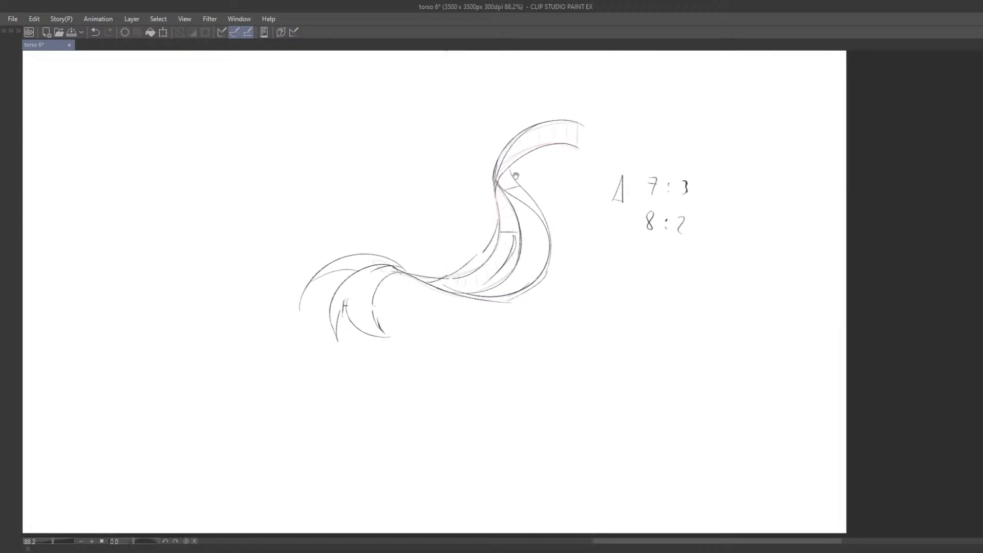
mouse_move(510, 174)
left_mouse_down()
mouse_move(547, 205)
mouse_move(557, 269)
left_mouse_up()
key("ctrl+z")
key("ctrl+z")
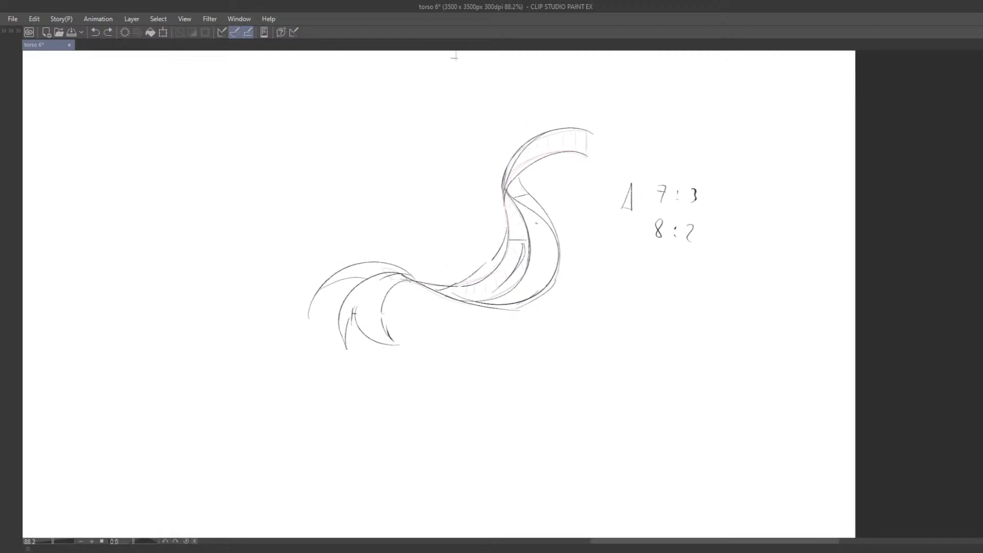
left_click_drag(550, 234, 555, 257)
key("ctrl+z")
left_click_drag(548, 222, 545, 291)
key("ctrl+z")
Try outlining in green the negative spaces on either side of the first twist.
left_click_drag(498, 197, 516, 204)
left_click_drag(566, 159, 570, 184)
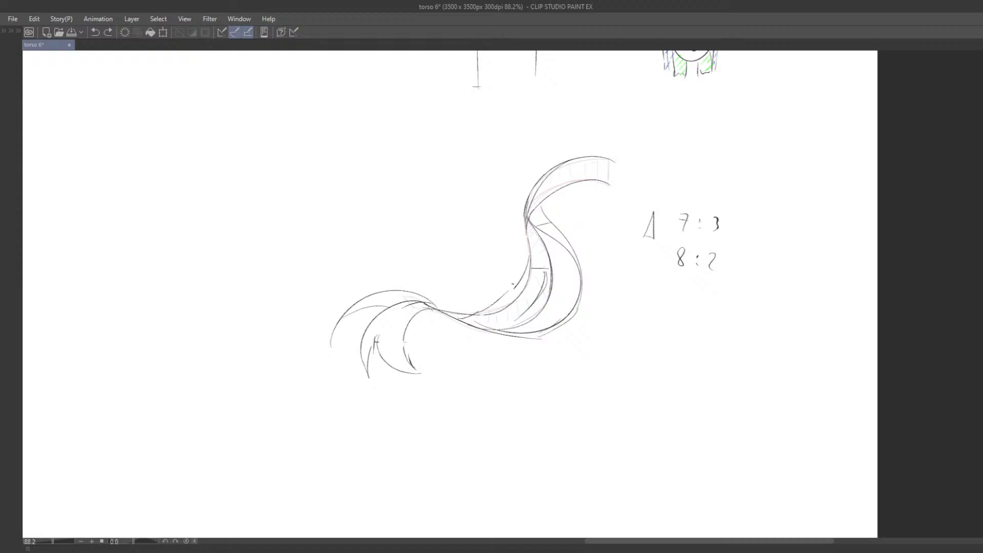
left_click_drag(534, 250, 527, 238)
mouse_move(594, 173)
left_mouse_down()
mouse_move(535, 213)
mouse_move(603, 181)
left_mouse_up()
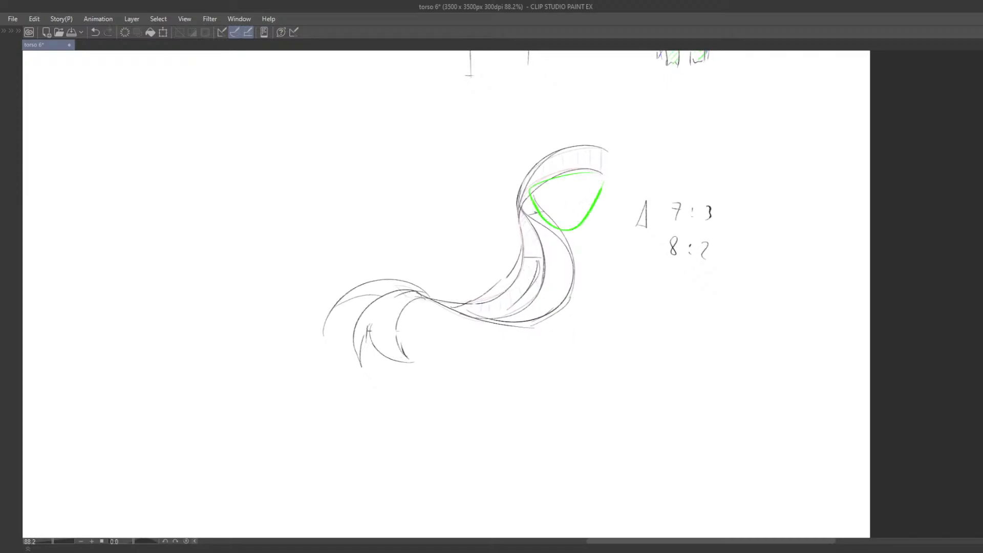
mouse_move(516, 190)
left_mouse_down()
mouse_move(405, 275)
mouse_move(426, 292)
mouse_move(517, 257)
left_mouse_up()
key("ctrl+z")
key("ctrl+z")
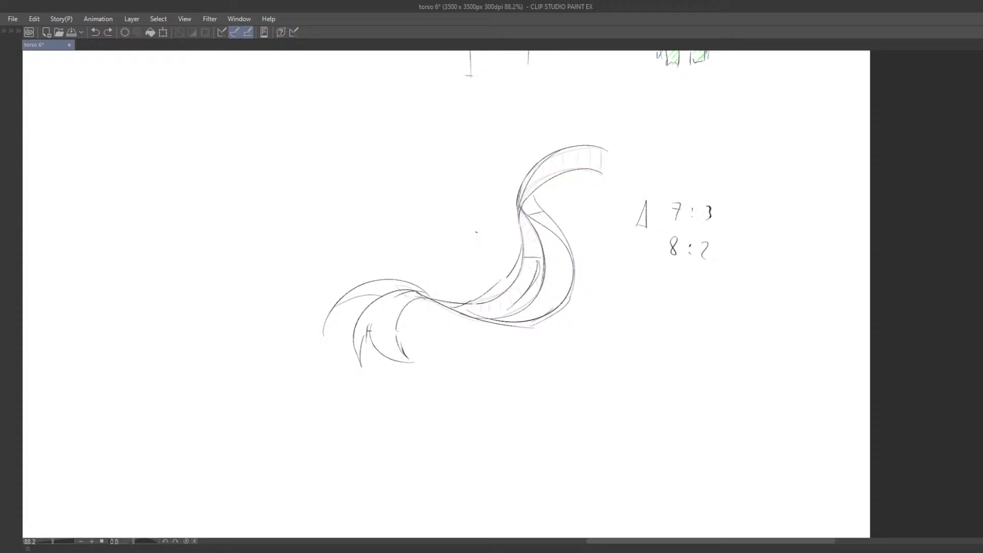
Lasso the split tail strands, rotate them counterclockwise around the second twist, apply the transform and deselect.
mouse_move(433, 295)
left_mouse_down()
mouse_move(451, 337)
mouse_move(434, 290)
left_mouse_up()
key("ctrl+z")
mouse_move(357, 261)
left_mouse_down()
mouse_move(300, 339)
mouse_move(434, 270)
mouse_move(444, 311)
left_mouse_up()
key("ctrl+t")
left_click_drag(430, 256, 424, 286)
left_click_drag(546, 289, 547, 292)
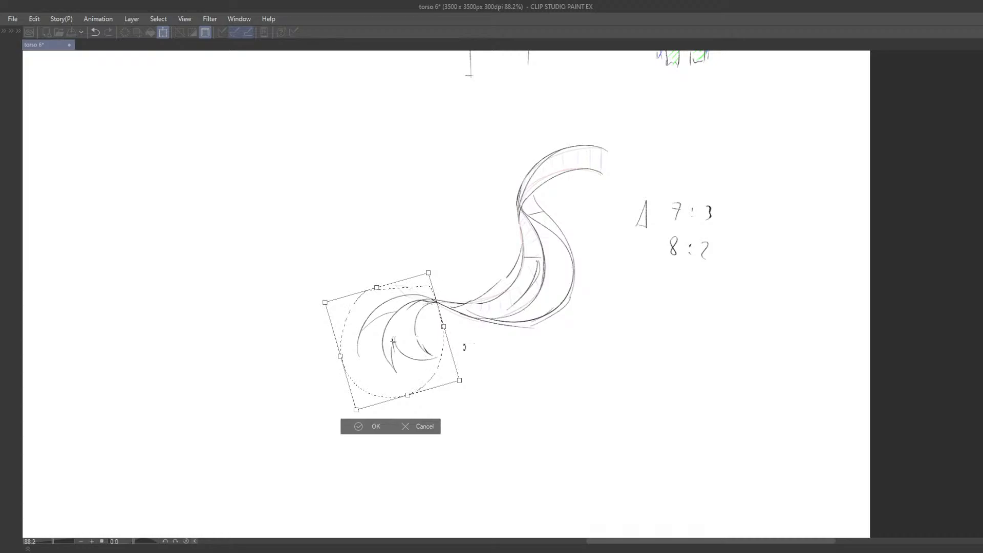
left_click_drag(455, 324, 474, 296)
left_click_drag(425, 342, 437, 342)
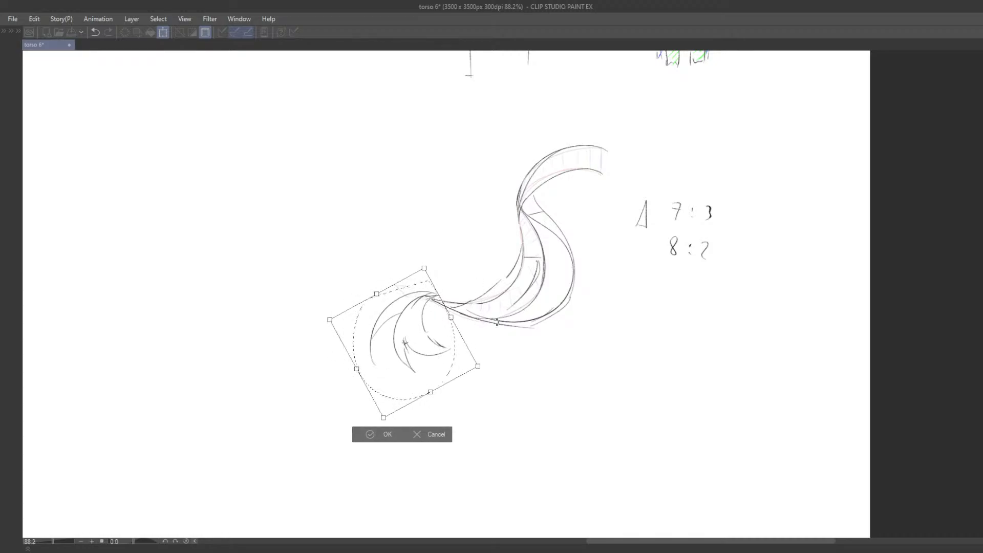
left_click_drag(497, 322, 492, 309)
left_click_drag(438, 342, 444, 349)
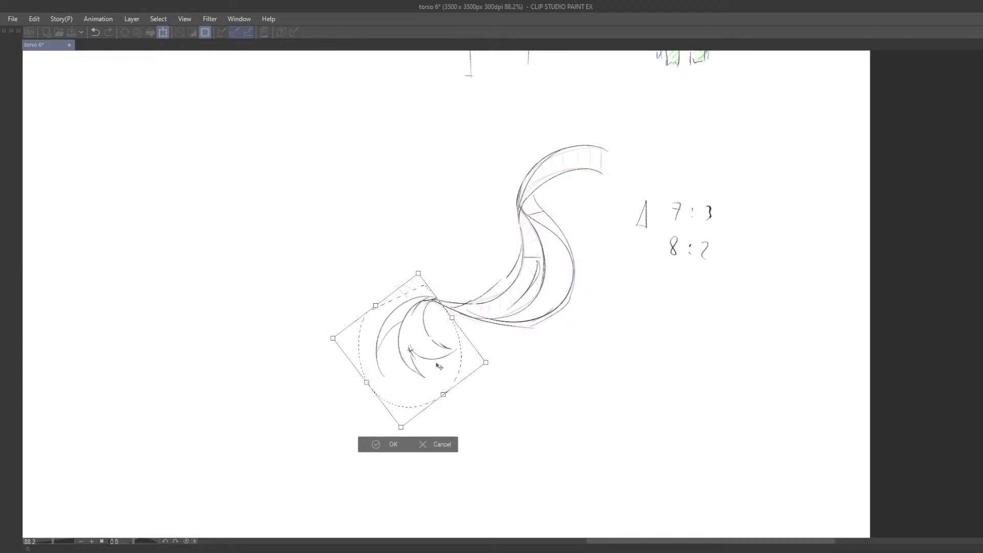
left_click(390, 444)
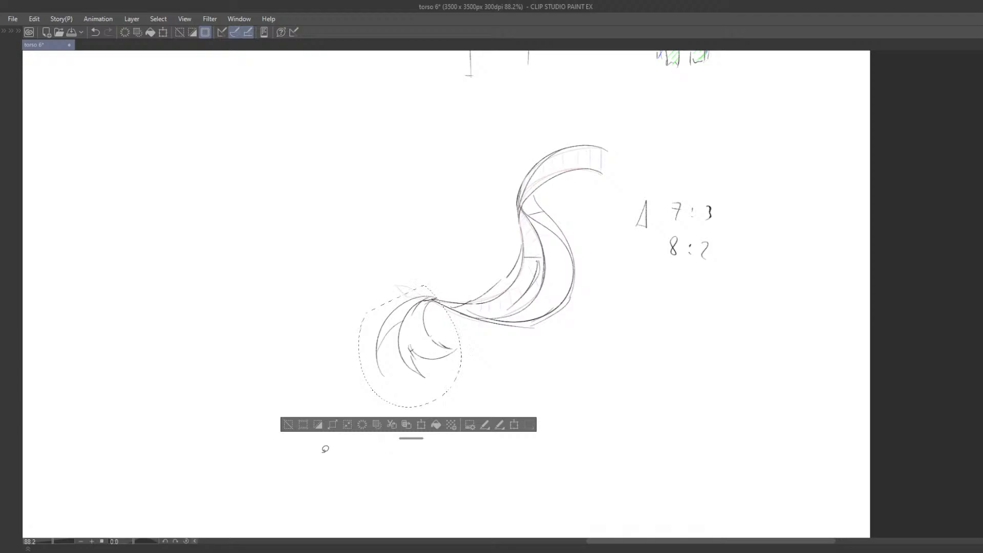
left_click(293, 426)
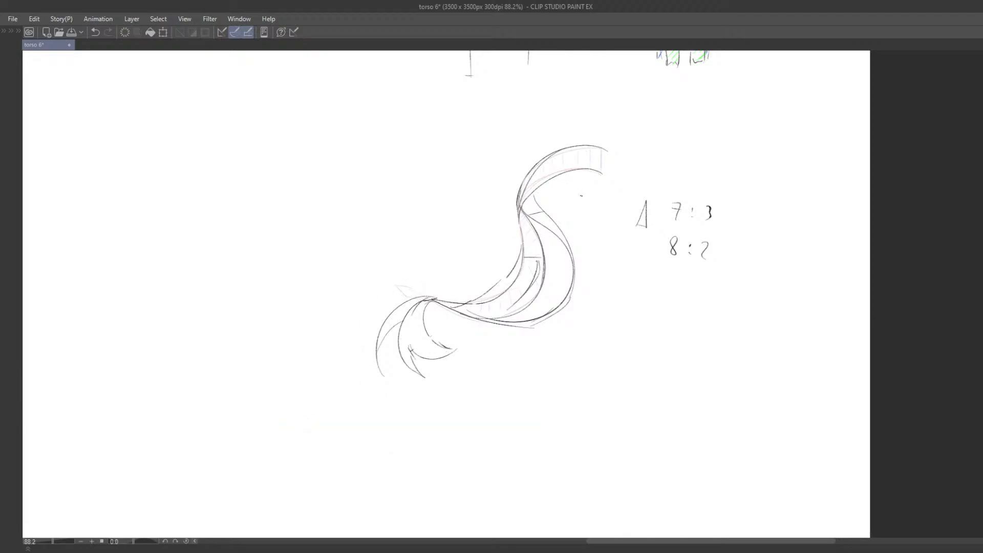
Outline the three negative spaces around the S-curve in green and letter them by size, including B and S.
mouse_move(603, 174)
left_mouse_down()
mouse_move(574, 241)
mouse_move(601, 170)
left_mouse_up()
left_click_drag(512, 194, 444, 272)
left_click_drag(452, 307, 424, 321)
mouse_move(480, 265)
left_mouse_down()
mouse_move(489, 239)
mouse_move(491, 256)
left_mouse_up()
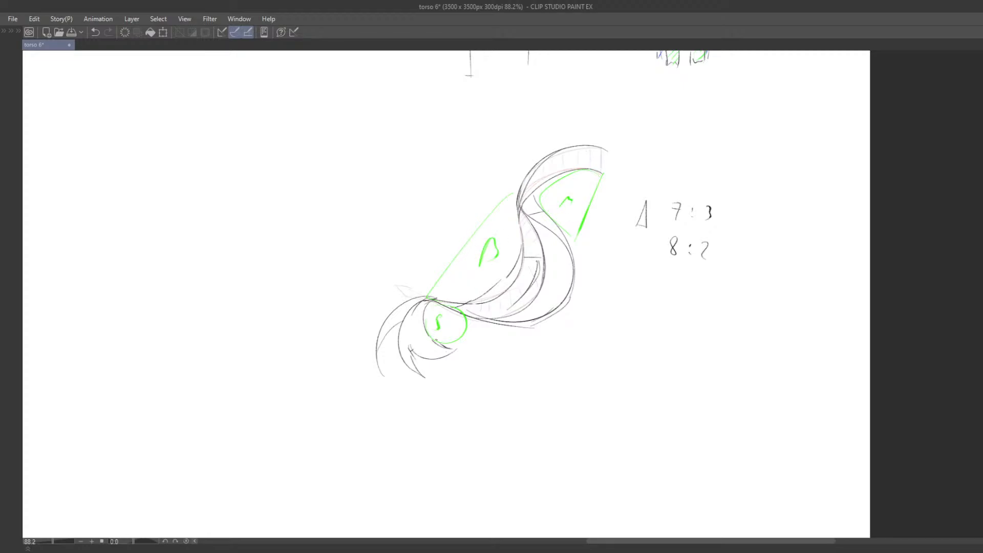
Undo the green labels and outlines and erase the remaining green line beside the first twist.
key("ctrl+z")
key("ctrl+z")
key("ctrl+z")
key("ctrl+z")
key("ctrl+z")
key("ctrl+z")
key("ctrl+z")
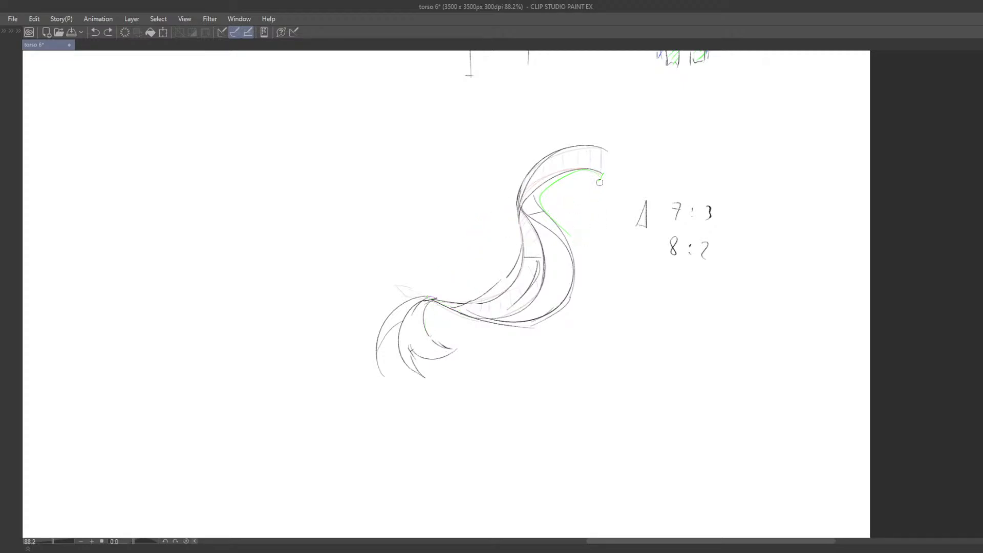
mouse_move(561, 211)
left_mouse_down()
mouse_move(541, 201)
mouse_move(576, 177)
mouse_move(550, 195)
mouse_move(582, 230)
left_mouse_up()
Try to sweep the edge of a new secondary strand out over the rotated tail.
left_click_drag(515, 287, 495, 232)
left_click_drag(396, 238, 448, 231)
key("ctrl+z")
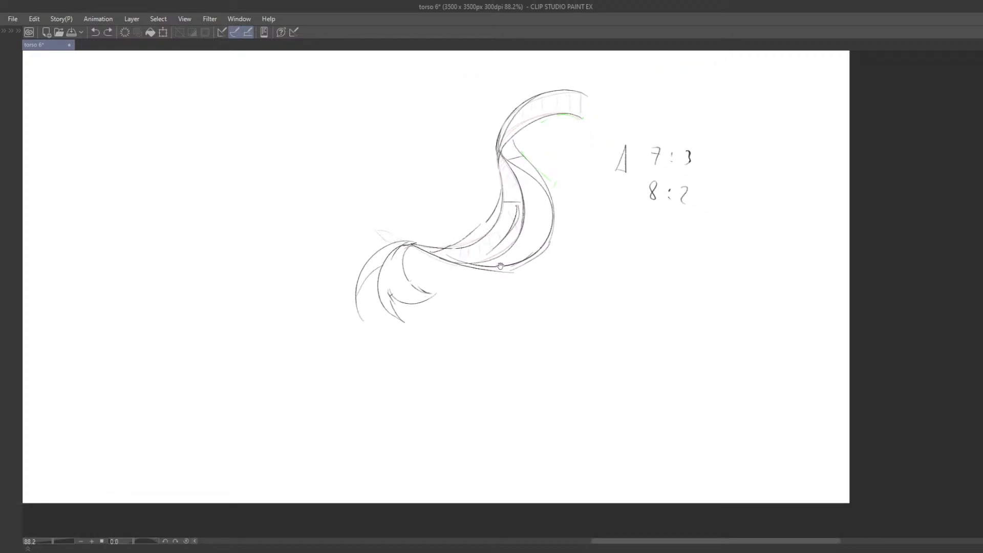
left_click_drag(465, 264, 556, 308)
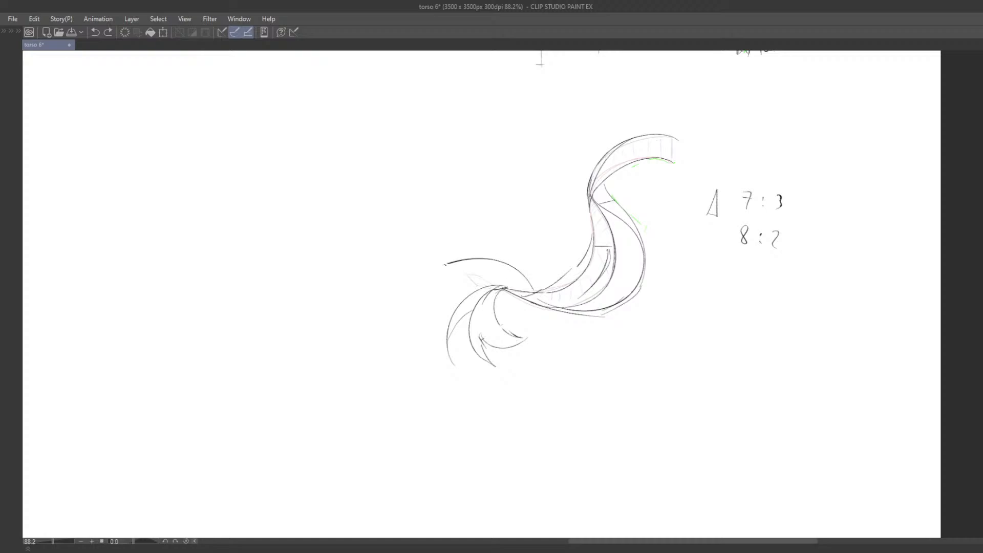
left_click_drag(573, 259, 401, 304)
key("ctrl+z")
mouse_move(585, 243)
left_mouse_down()
mouse_move(491, 256)
mouse_move(420, 249)
left_mouse_up()
key("ctrl+z")
mouse_move(588, 219)
left_mouse_down()
mouse_move(409, 309)
mouse_move(499, 267)
left_mouse_up()
key("ctrl+z")
key("ctrl+z")
Draw the long curved edges of a broad secondary strand sweeping from below the first twist out over the tail.
mouse_move(400, 293)
left_mouse_down()
mouse_move(461, 269)
mouse_move(448, 290)
mouse_move(462, 313)
mouse_move(436, 320)
mouse_move(534, 294)
left_mouse_up()
key("ctrl+z")
key("ctrl+z")
key("ctrl+z")
key("ctrl+z")
key("ctrl+z")
key("ctrl+z")
left_click_drag(395, 306, 430, 322)
left_click_drag(429, 322, 539, 284)
Draw a zigzag of evenly sized split points at the secondary strand's end and join it to the lower edge.
mouse_move(419, 313)
left_mouse_down()
mouse_move(449, 308)
mouse_move(465, 262)
mouse_move(415, 308)
left_mouse_up()
key("ctrl+z")
mouse_move(467, 258)
left_mouse_down()
mouse_move(428, 308)
mouse_move(429, 291)
mouse_move(465, 261)
left_mouse_up()
key("ctrl+z")
key("ctrl+z")
mouse_move(465, 262)
left_mouse_down()
mouse_move(435, 301)
mouse_move(471, 268)
left_mouse_up()
mouse_move(455, 307)
left_mouse_down()
mouse_move(467, 271)
mouse_move(443, 317)
left_mouse_up()
mouse_move(445, 315)
left_mouse_down()
mouse_move(460, 260)
mouse_move(426, 309)
left_mouse_up()
key("ctrl+z")
key("ctrl+z")
key("ctrl+z")
key("ctrl+z")
key("ctrl+z")
mouse_move(426, 310)
left_mouse_down()
mouse_move(471, 268)
mouse_move(443, 310)
mouse_move(495, 270)
mouse_move(470, 302)
left_mouse_up()
key("ctrl+z")
scroll(438, 330, "up", 3)
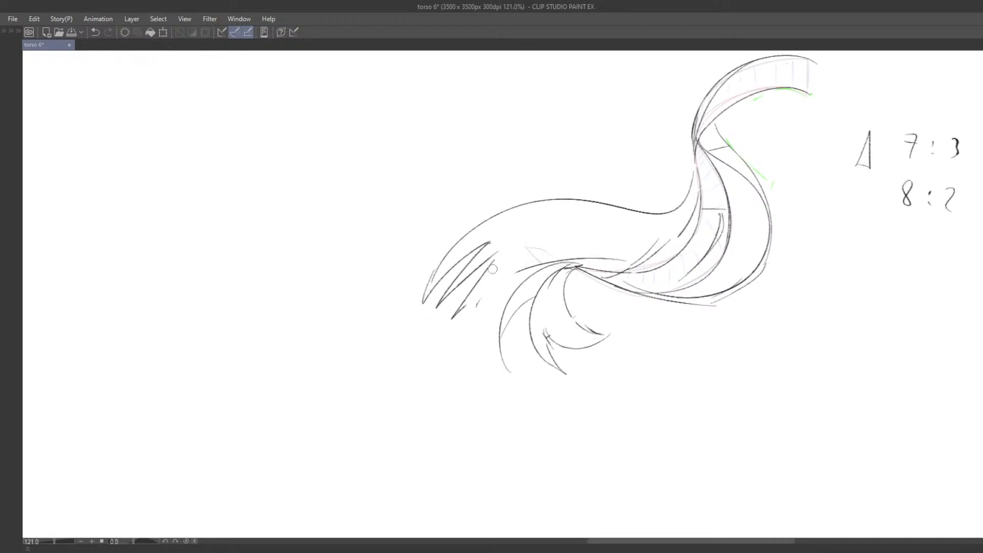
left_click_drag(493, 269, 451, 320)
left_click_drag(521, 265, 452, 317)
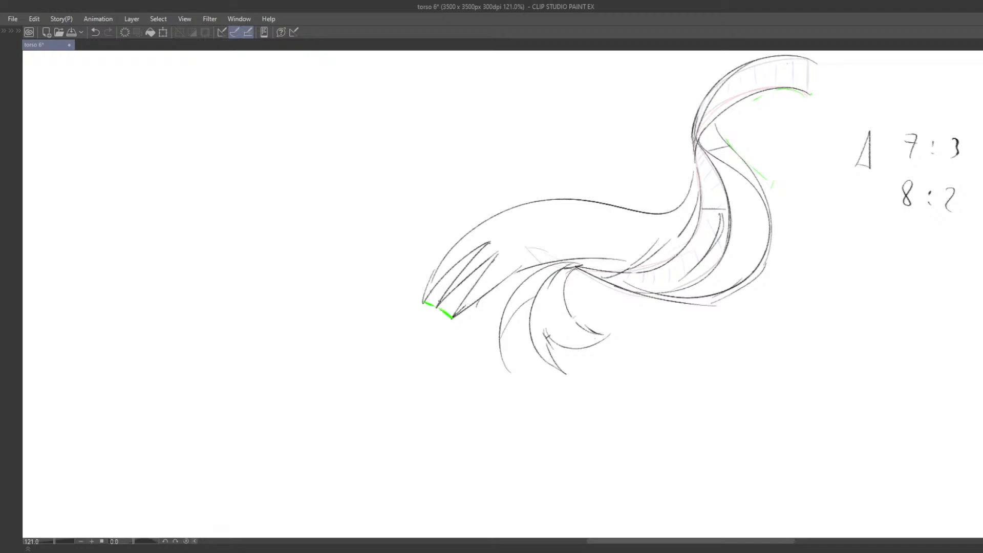
Mark the evenly aligned tips and gaps of the zigzag end in green and undo the marks.
key("ctrl+z")
key("ctrl+y")
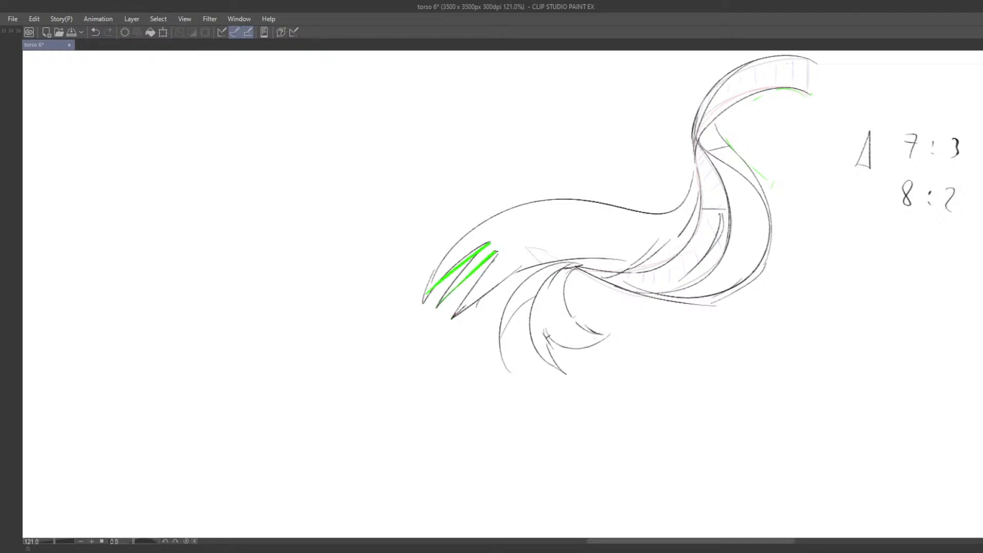
left_click_drag(470, 303, 432, 313)
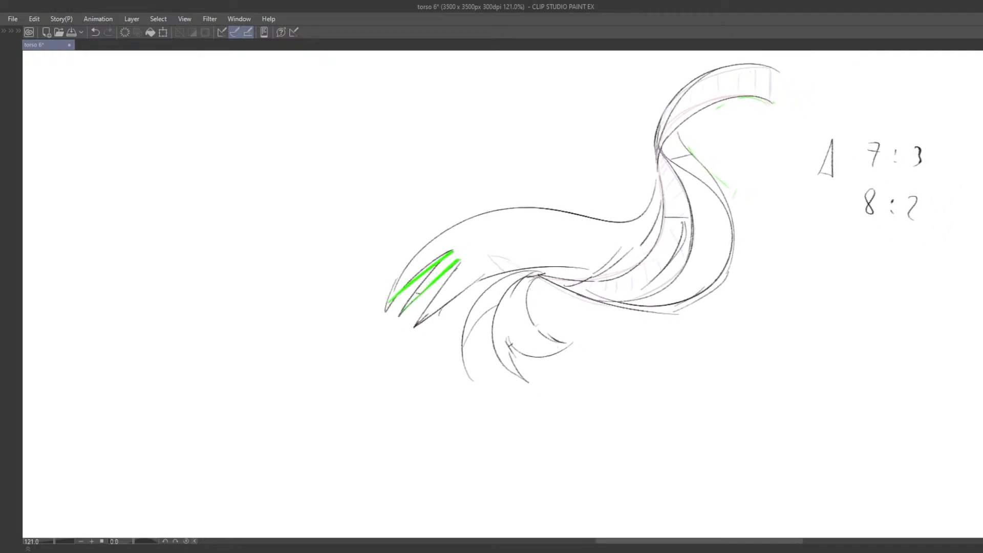
key("ctrl+z")
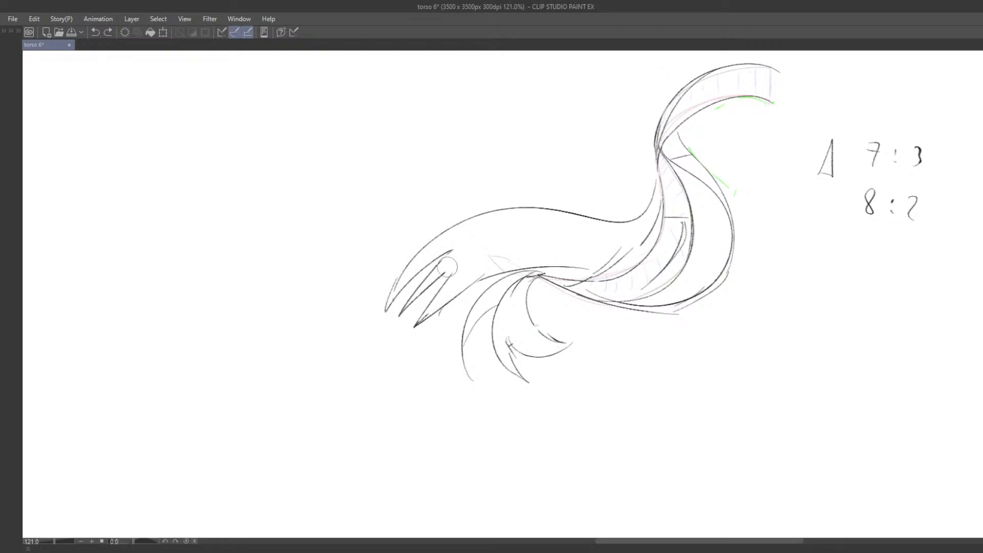
Erase the zigzag points at the secondary strand's end, keeping a curved inner edge for the uppermost tip.
mouse_move(445, 279)
left_mouse_down()
mouse_move(432, 272)
mouse_move(419, 313)
mouse_move(396, 307)
left_mouse_up()
key("ctrl+z")
left_click_drag(447, 250, 385, 310)
mouse_move(518, 250)
left_mouse_down()
mouse_move(529, 245)
mouse_move(459, 277)
left_mouse_up()
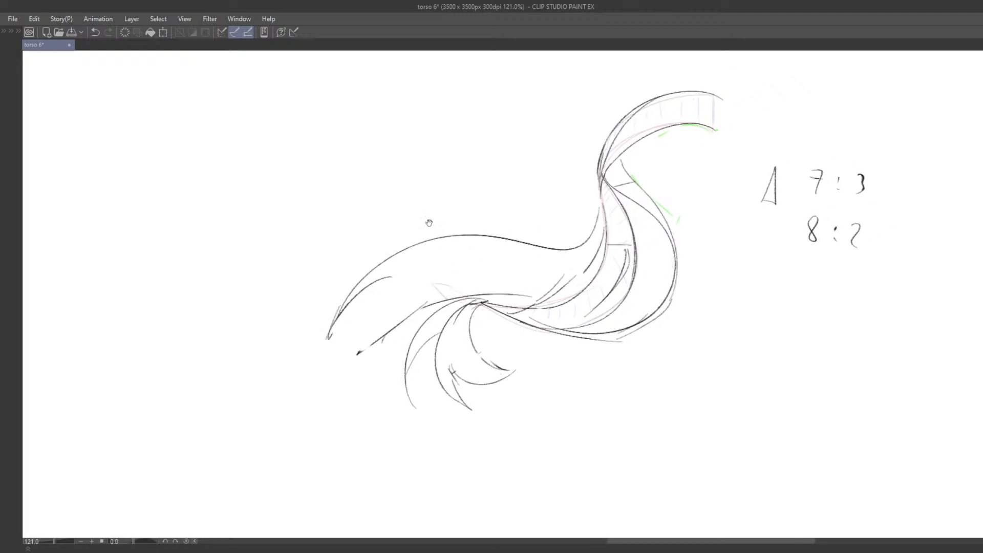
mouse_move(328, 281)
left_mouse_down()
mouse_move(360, 290)
mouse_move(428, 269)
left_mouse_up()
left_click_drag(493, 336, 483, 327)
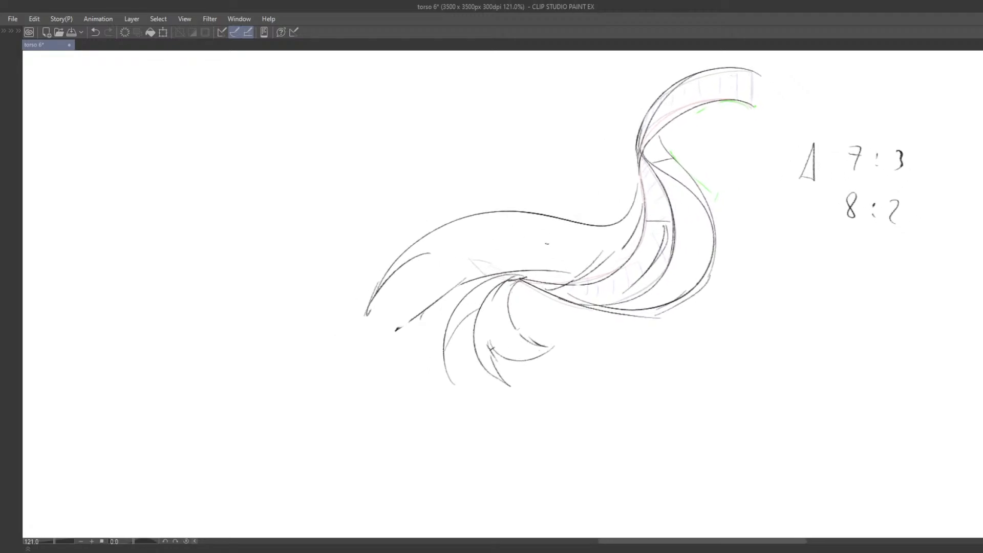
left_click_drag(458, 281, 485, 277)
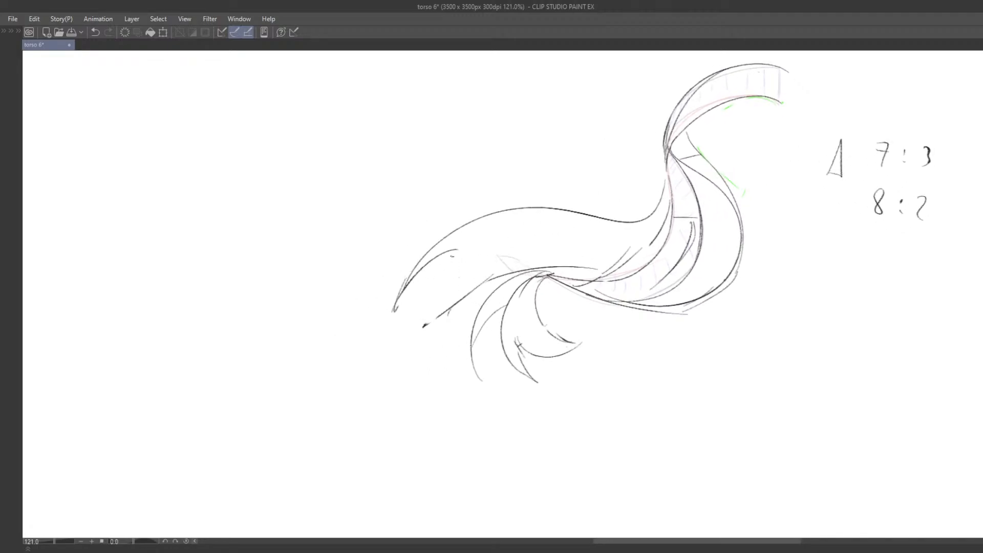
Redraw the inner edge of the secondary strand's uppermost tip as a smooth curve.
key("ctrl+z")
key("ctrl+z")
left_click_drag(455, 251, 402, 318)
key("ctrl+z")
left_click_drag(457, 251, 400, 314)
key("ctrl+z")
left_click_drag(457, 250, 401, 315)
Erase the straight lower end of the secondary strand and draw a curved second tip beneath the first.
left_click_drag(407, 318, 410, 319)
mouse_move(461, 280)
left_mouse_down()
mouse_move(426, 325)
mouse_move(471, 290)
mouse_move(447, 304)
mouse_move(430, 342)
left_mouse_up()
key("ctrl+z")
key("e")
key("ctrl+z")
key("ctrl+z")
mouse_move(407, 303)
left_mouse_down()
mouse_move(427, 333)
mouse_move(428, 303)
mouse_move(444, 292)
left_mouse_up()
key("ctrl+z")
key("ctrl+z")
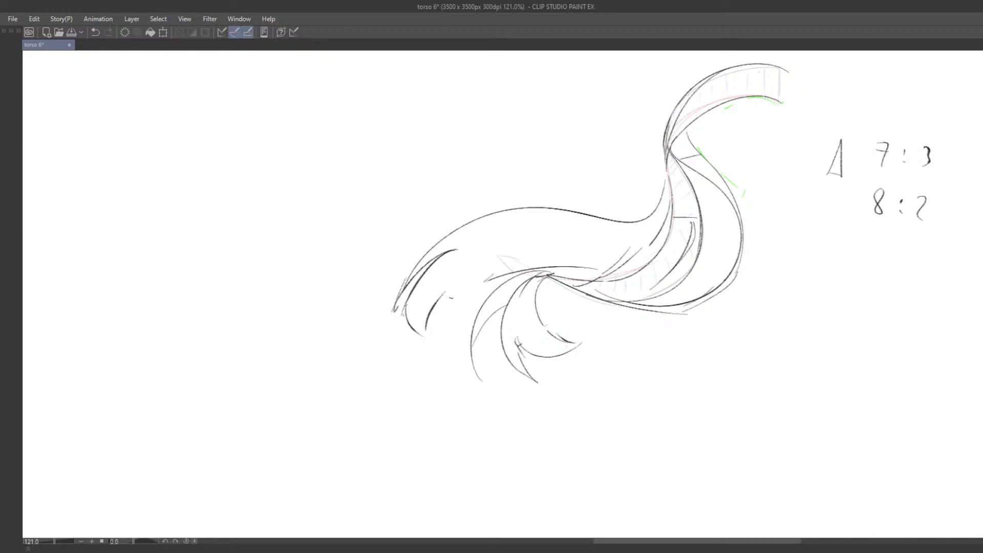
Redraw the notch beside the second tip and curve a third tip back into the strand's lower edge.
key("ctrl+z")
key("ctrl+z")
mouse_move(425, 326)
left_mouse_down()
mouse_move(447, 297)
mouse_move(440, 303)
left_mouse_up()
key("ctrl+z")
key("ctrl+z")
mouse_move(440, 338)
left_mouse_down()
mouse_move(440, 302)
mouse_move(458, 310)
mouse_move(485, 280)
left_mouse_up()
key("ctrl+z")
left_click_drag(464, 340, 469, 335)
scroll(466, 312, "down", 4)
left_click_drag(460, 300, 464, 289)
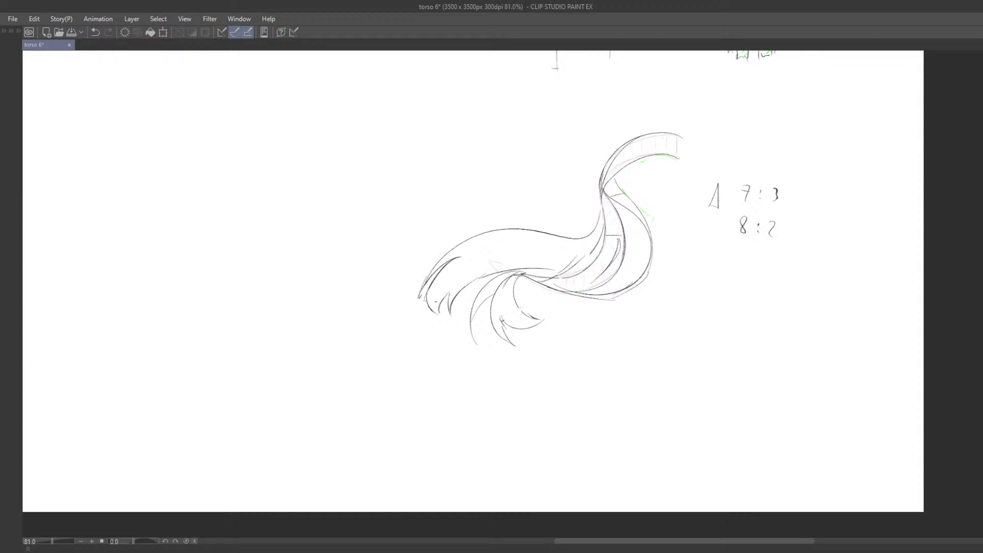
Try to rework the inner lines and notch of the secondary strand's split tips.
scroll(444, 282, "up", 2)
key("ctrl+z")
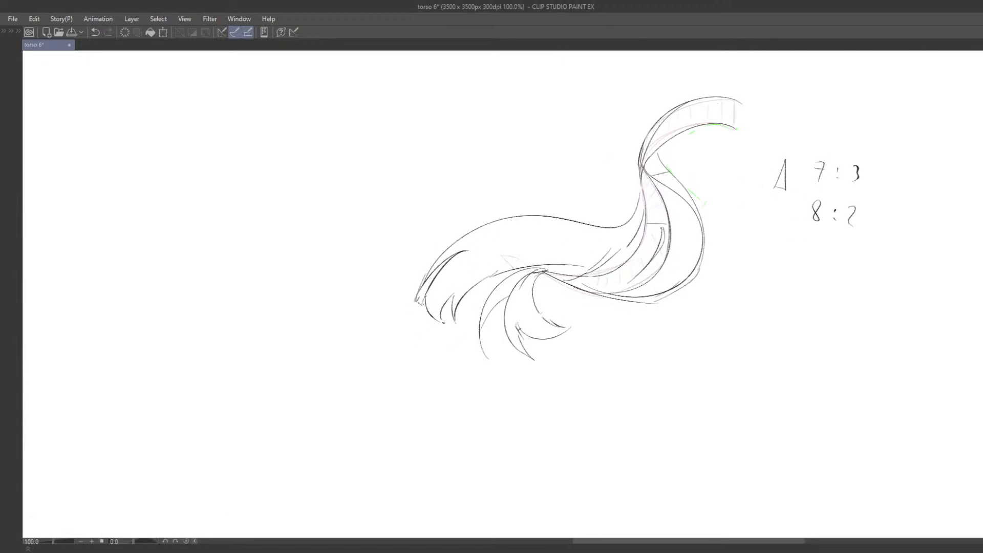
left_click_drag(458, 260, 428, 297)
key("ctrl+z")
key("ctrl+z")
key("e")
mouse_move(473, 303)
left_mouse_down()
mouse_move(461, 323)
mouse_move(474, 290)
left_mouse_up()
key("p")
key("ctrl+z")
key("ctrl+z")
Draw a long inner line from the uppermost tip's split back along the secondary strand toward the first twist.
mouse_move(445, 308)
left_mouse_down()
mouse_move(479, 266)
mouse_move(532, 241)
left_mouse_up()
left_click_drag(463, 252, 533, 241)
key("ctrl+z")
key("ctrl+z")
left_click_drag(455, 258, 533, 240)
scroll(563, 241, "down", 2)
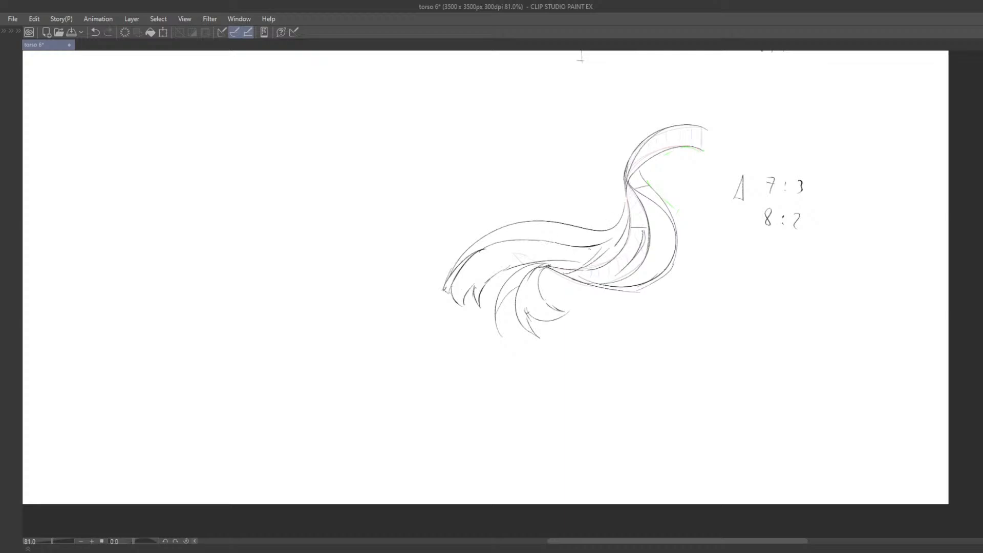
scroll(593, 213, "down", 2)
scroll(474, 292, "up", 4)
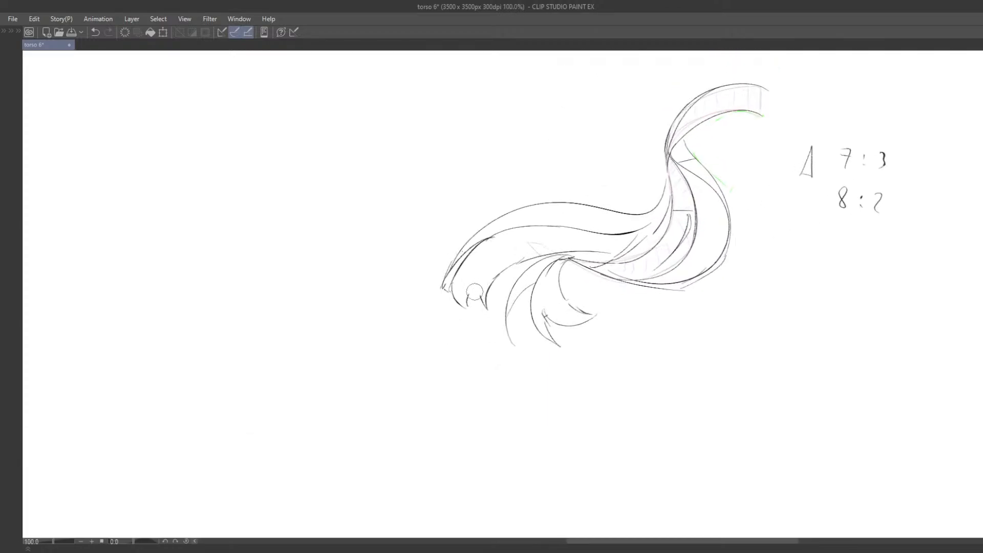
Try to extend the notch between the second and third tips into a longer inner curve.
key("p")
mouse_move(486, 265)
left_mouse_down()
mouse_move(469, 308)
mouse_move(479, 315)
mouse_move(460, 288)
mouse_move(473, 309)
left_mouse_up()
key("ctrl+z")
key("ctrl+z")
key("ctrl+z")
key("e")
key("ctrl+z")
key("e")
mouse_move(479, 269)
left_mouse_down()
mouse_move(464, 299)
mouse_move(472, 315)
left_mouse_up()
key("p")
key("ctrl+z")
Try to redraw the third tip's inner edge with a longer curve from the strand's lower edge.
left_click_drag(490, 273, 474, 309)
key("ctrl+z")
mouse_move(506, 262)
left_mouse_down()
mouse_move(484, 305)
mouse_move(493, 314)
mouse_move(485, 303)
left_mouse_up()
key("ctrl+z")
key("ctrl+z")
key("ctrl+z")
key("ctrl+z")
key("ctrl+z")
Draw a short curved stroke defining the third tip beside the notch of the secondary strand.
left_click_drag(496, 278, 487, 301)
key("ctrl+z")
key("ctrl+z")
left_click_drag(497, 278, 487, 301)
left_click(481, 323)
scroll(507, 282, "down", 1)
scroll(567, 269, "down", 2)
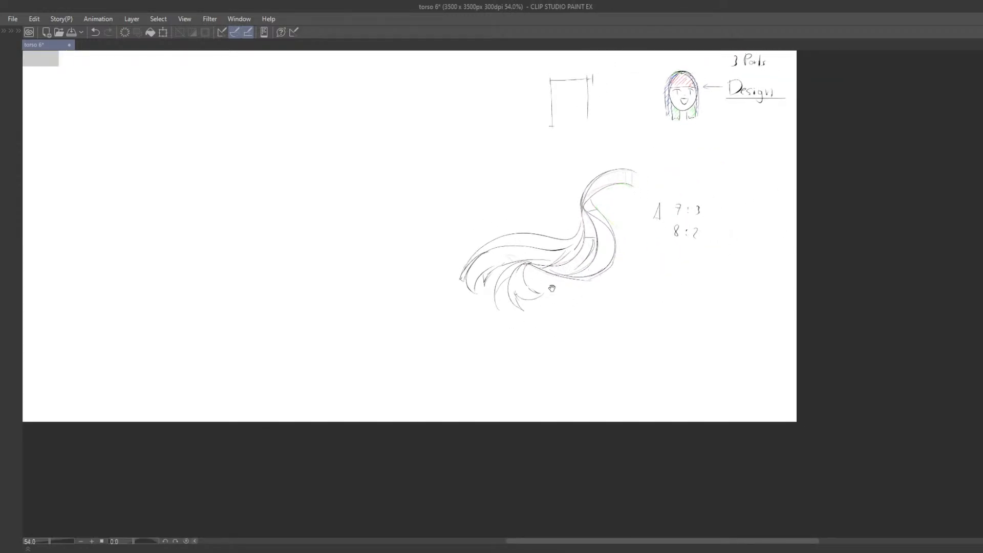
scroll(552, 288, "up", 2)
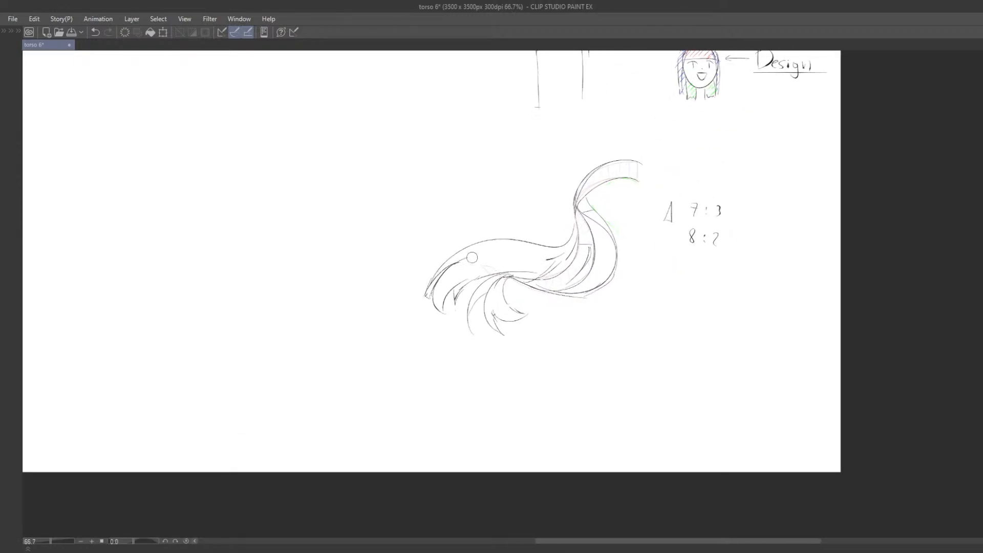
Erase part of the main strand's upper contour and redraw it with a long curve toward the tips.
left_click_drag(496, 244, 552, 247)
key("p")
left_click_drag(453, 257, 568, 254)
scroll(494, 294, "down", 1)
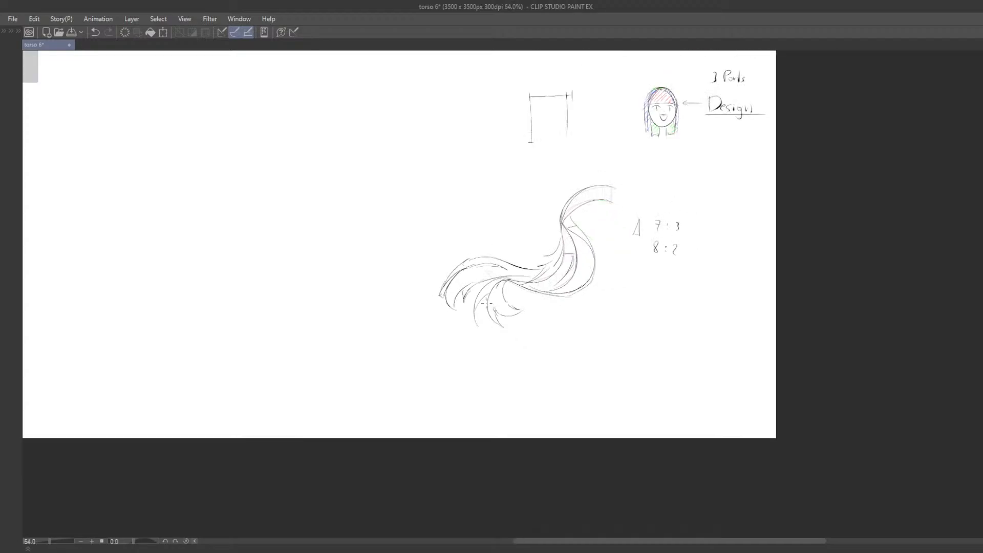
scroll(487, 302, "down", 1)
left_click_drag(590, 309, 570, 294)
left_click_drag(540, 333, 545, 357)
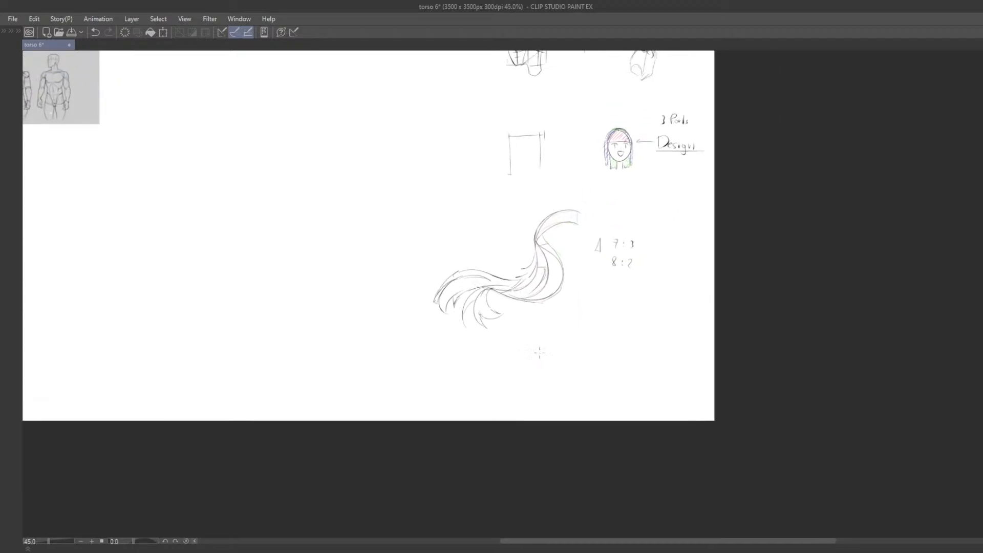
scroll(498, 300, "up", 1)
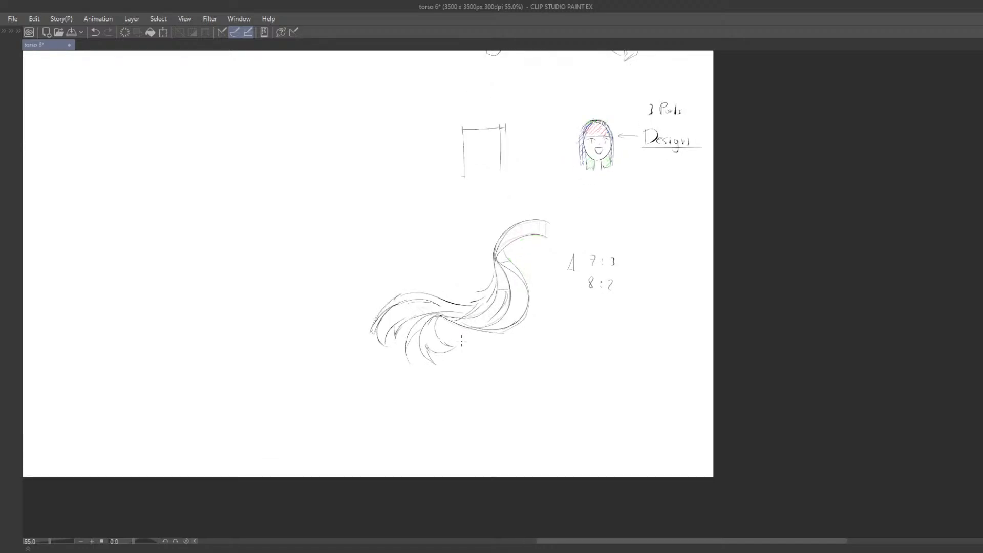
left_click_drag(647, 188, 634, 215)
left_click_drag(529, 271, 555, 249)
Sketch the curved left contour and gently bowed hem of a dome-shaped bob in the blank area above the ribbon strand.
scroll(433, 306, "up", 1)
left_click_drag(380, 217, 452, 248)
scroll(452, 248, "up", 1)
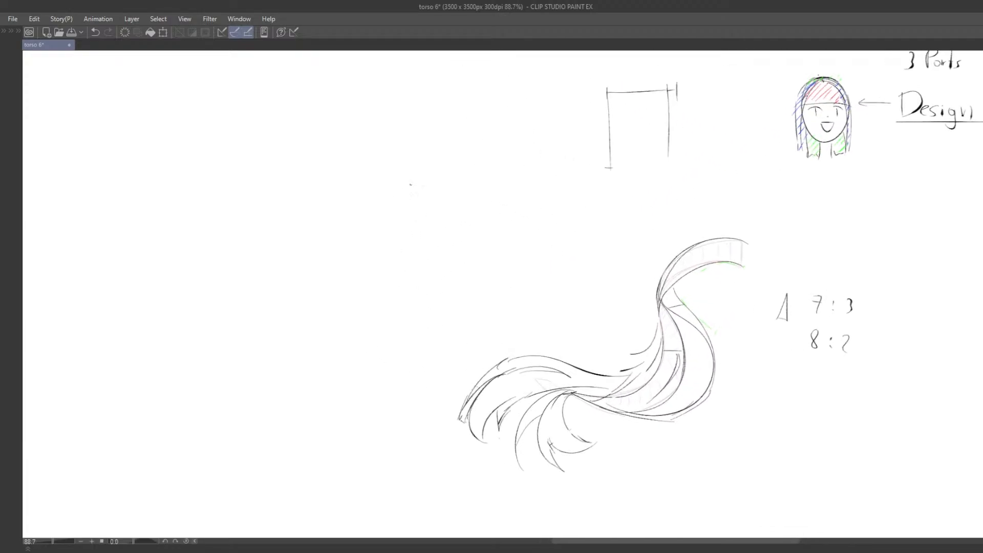
left_click_drag(387, 177, 360, 235)
key("ctrl+z")
left_click_drag(418, 157, 362, 234)
key("ctrl+z")
mouse_move(412, 146)
left_mouse_down()
mouse_move(351, 236)
mouse_move(466, 232)
left_mouse_up()
key("ctrl+z")
key("ctrl+z")
mouse_move(407, 150)
left_mouse_down()
mouse_move(346, 235)
mouse_move(466, 238)
left_mouse_up()
Draw the dome's right contour curving down from the crown to the hem.
left_click_drag(418, 152, 463, 234)
key("ctrl+z")
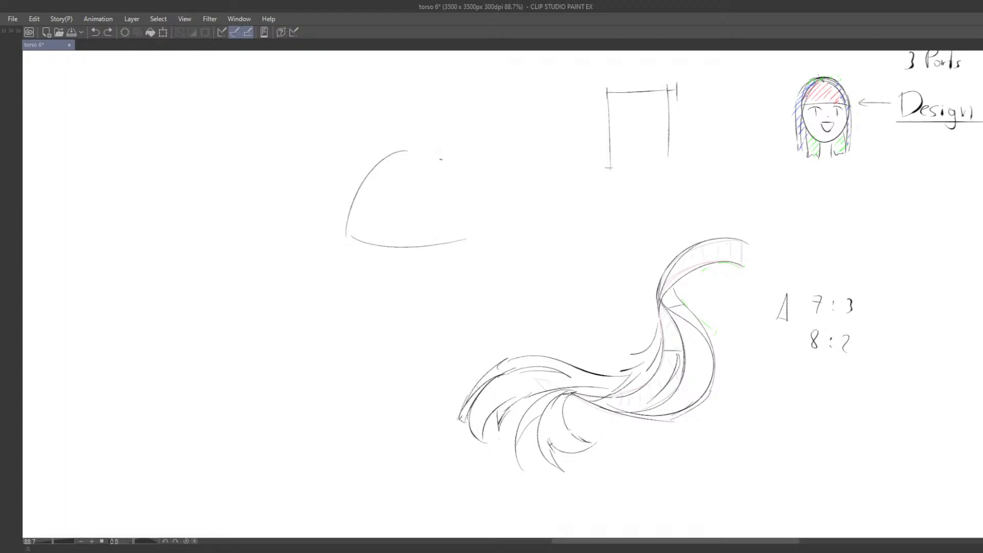
left_click_drag(427, 149, 463, 231)
key("ctrl+z")
left_click_drag(431, 156, 467, 231)
Draw curved dividing lines inside the dome, running from below the crown to the hem on both sides of the center.
mouse_move(419, 181)
left_mouse_down()
mouse_move(435, 179)
mouse_move(399, 194)
mouse_move(387, 241)
left_mouse_up()
key("ctrl+z")
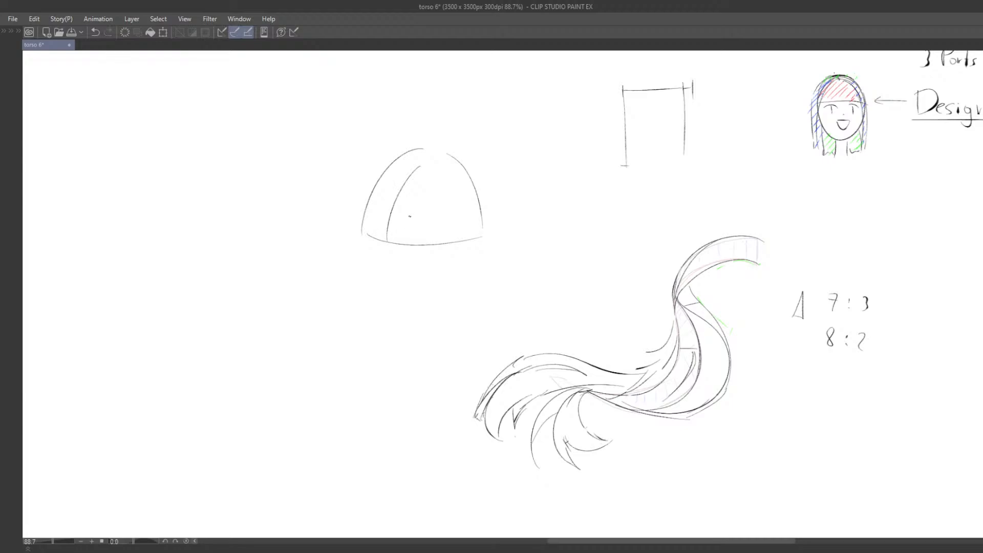
key("ctrl+z")
left_click_drag(419, 174, 392, 241)
left_click_drag(403, 191, 406, 249)
key("ctrl+z")
left_click_drag(436, 186, 440, 243)
mouse_move(434, 184)
left_mouse_down()
mouse_move(456, 236)
mouse_move(406, 185)
left_mouse_up()
Clean up the hem with the eraser and redraw the left divider as a narrow wedge ending at the hem.
key("e")
mouse_move(386, 253)
left_mouse_down()
mouse_move(419, 246)
mouse_move(434, 192)
mouse_move(427, 248)
left_mouse_up()
scroll(428, 206, "up", 1)
key("p")
key("ctrl+z")
left_click_drag(443, 188, 427, 249)
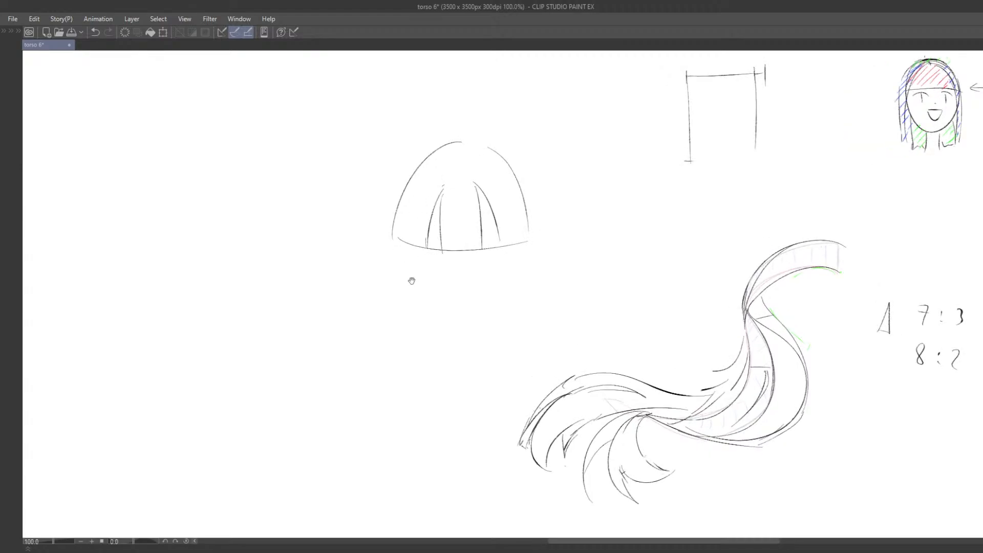
Shape a wide strand at the dome's left side with curved edges and a darker hem, erasing the old inner divider line.
scroll(412, 281, "up", 1)
left_click_drag(420, 162, 391, 236)
key("ctrl+z")
key("ctrl+z")
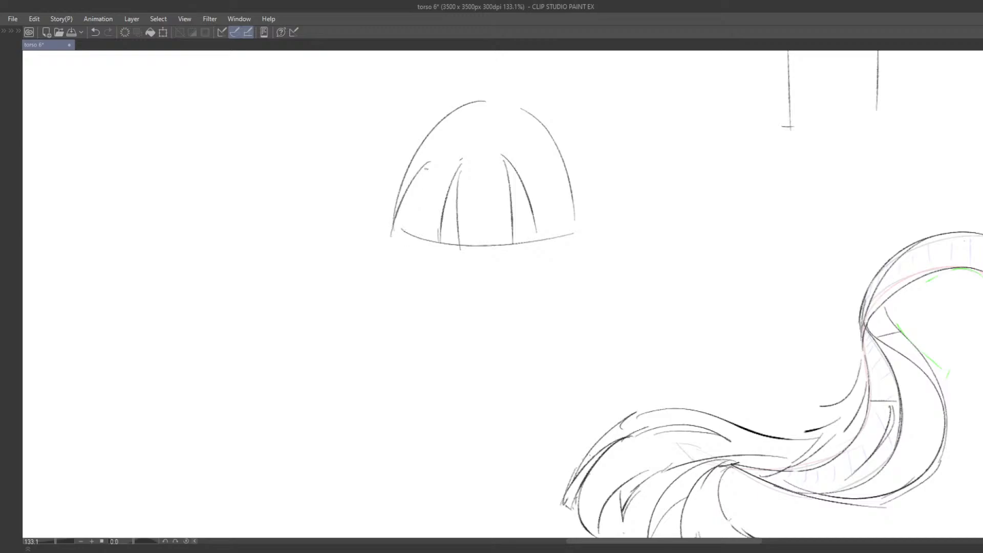
left_click_drag(430, 162, 438, 239)
key("e")
mouse_move(460, 237)
left_mouse_down()
mouse_move(459, 196)
mouse_move(453, 240)
left_mouse_up()
key("p")
key("ctrl+z")
key("ctrl+z")
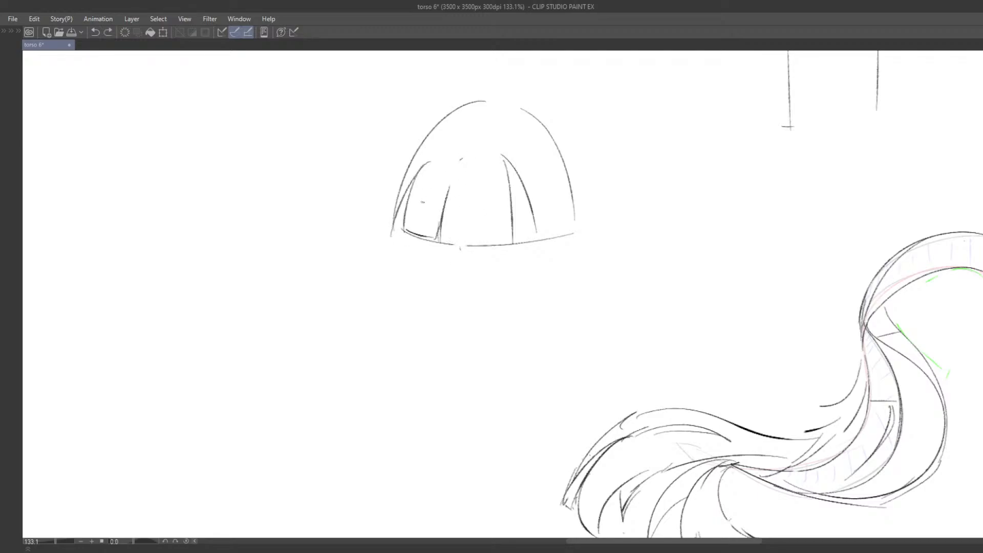
Draw a curved stroke from the left strand's edge down to the hem to open a pointed notch.
left_click_drag(448, 200, 455, 246)
key("ctrl+z")
mouse_move(443, 213)
left_mouse_down()
mouse_move(459, 244)
mouse_move(472, 245)
left_mouse_up()
key("ctrl+z")
left_click_drag(474, 229, 485, 245)
key("ctrl+z")
Add a long vertical split and a shorter one at the hem of the bob's center section.
left_click_drag(492, 194, 491, 246)
key("e")
left_click(475, 227)
key("p")
left_click_drag(476, 207, 475, 248)
key("ctrl+z")
Draw short tapering strokes beside the long split to form uneven tips in the center section.
mouse_move(474, 221)
left_mouse_down()
mouse_move(474, 239)
mouse_move(506, 179)
mouse_move(500, 244)
left_mouse_up()
key("e")
key("p")
key("ctrl+z")
left_click_drag(493, 205, 498, 246)
key("ctrl+z")
left_click_drag(502, 212, 515, 249)
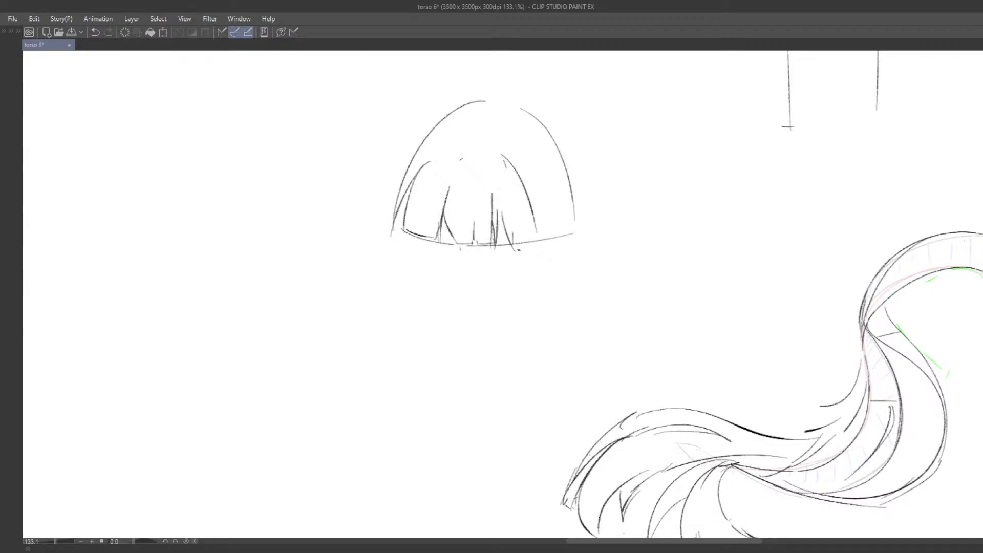
Redraw the center section's right edge down to the hem and erase the curved divider beyond it.
left_click_drag(513, 186, 512, 243)
key("e")
left_click_drag(533, 189, 536, 233)
key("p")
left_click_drag(514, 170, 527, 227)
key("ctrl+z")
Erase the remaining divider bits and extend both edges of the center section up toward the crown.
key("e")
mouse_move(525, 192)
left_mouse_down()
mouse_move(520, 171)
mouse_move(517, 208)
left_mouse_up()
left_click_drag(507, 160, 514, 217)
left_click_drag(466, 147, 449, 197)
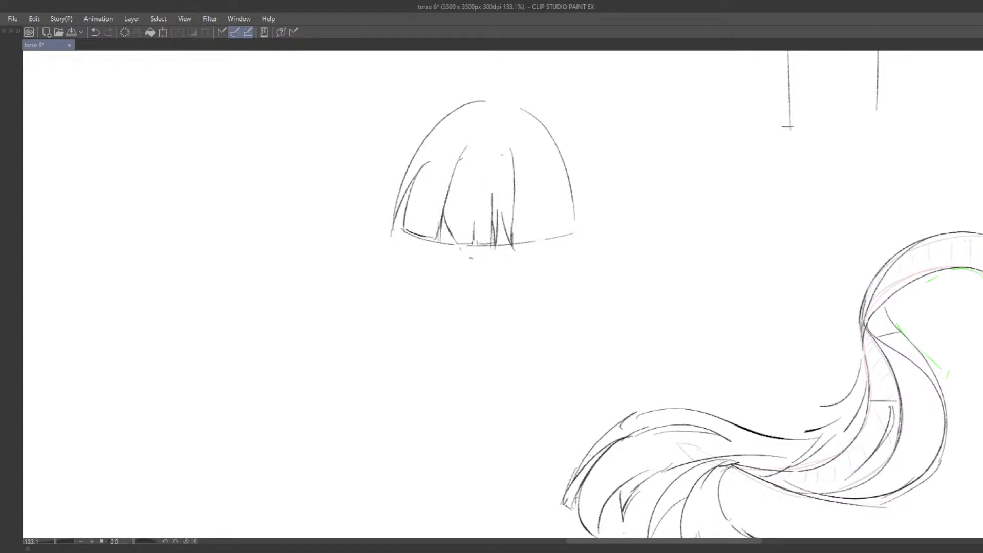
Draw a curve from the center section's right edge out to the hem, opening a notch before the right strand.
mouse_move(515, 177)
left_mouse_down()
mouse_move(523, 246)
mouse_move(528, 233)
left_mouse_up()
key("ctrl+z")
key("ctrl+z")
mouse_move(516, 199)
left_mouse_down()
mouse_move(540, 238)
mouse_move(555, 236)
left_mouse_up()
Try several curved strokes for the right strand's outer edge near the dome's side.
left_click_drag(553, 186, 559, 229)
key("ctrl+z")
left_click_drag(546, 166, 556, 240)
key("ctrl+z")
key("ctrl+z")
key("ctrl+z")
left_click_drag(553, 180, 559, 234)
left_click_drag(551, 169, 562, 231)
key("ctrl+z")
key("ctrl+z")
key("ctrl+z")
Draw the right strand's outer edge and a thin strand along the dome's right contour down to the hem.
left_click_drag(552, 167, 562, 229)
key("ctrl+z")
key("ctrl+z")
left_click_drag(531, 147, 563, 233)
key("ctrl+z")
left_click_drag(558, 171, 561, 234)
key("ctrl+z")
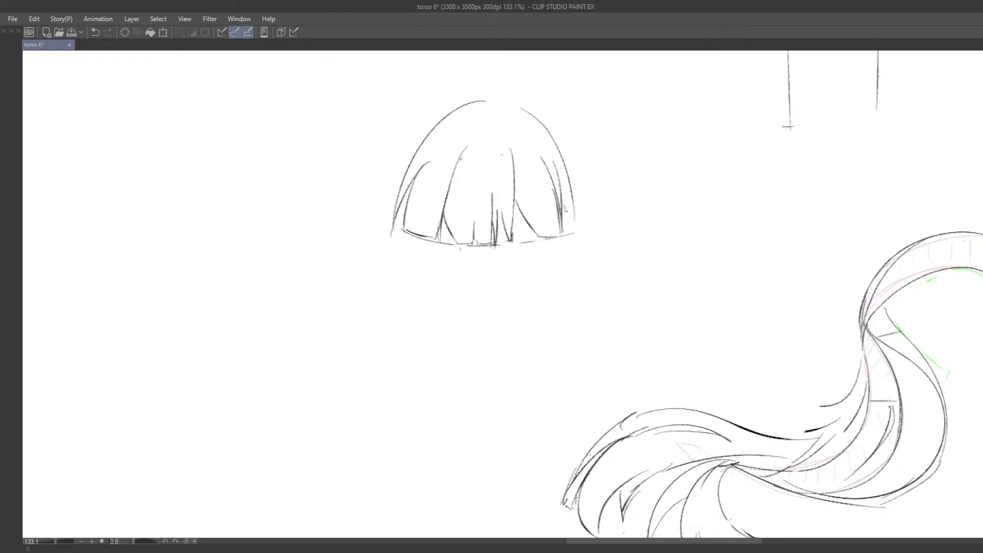
key("ctrl+z")
left_click_drag(562, 180, 575, 234)
Redraw the notch between the center section and right strand with a longer curve reaching the hem.
scroll(497, 222, "down", 3)
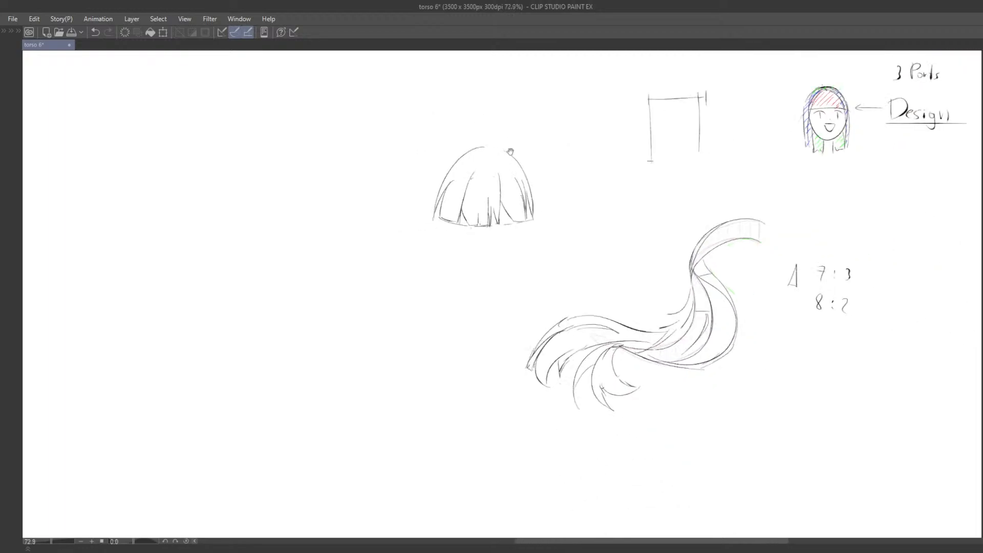
scroll(507, 225, "up", 3)
left_click_drag(511, 231, 497, 214)
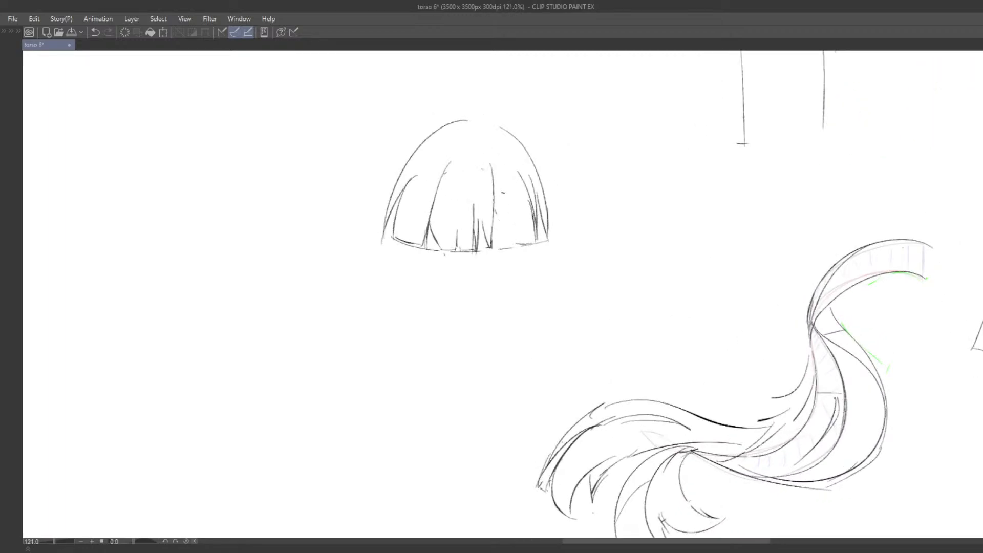
left_click_drag(497, 175, 492, 241)
key("ctrl+z")
mouse_move(492, 159)
left_mouse_down()
mouse_move(503, 238)
mouse_move(505, 206)
mouse_move(515, 247)
left_mouse_up()
key("ctrl+z")
key("ctrl+z")
left_click_drag(507, 207, 521, 241)
key("ctrl+z")
left_click_drag(496, 190, 508, 237)
Reshape the small notch between the left strand and center section, and erase a spot at the hem beside it.
mouse_move(432, 221)
left_mouse_down()
mouse_move(443, 179)
mouse_move(432, 233)
left_mouse_up()
key("ctrl+z")
left_click_drag(442, 174, 431, 229)
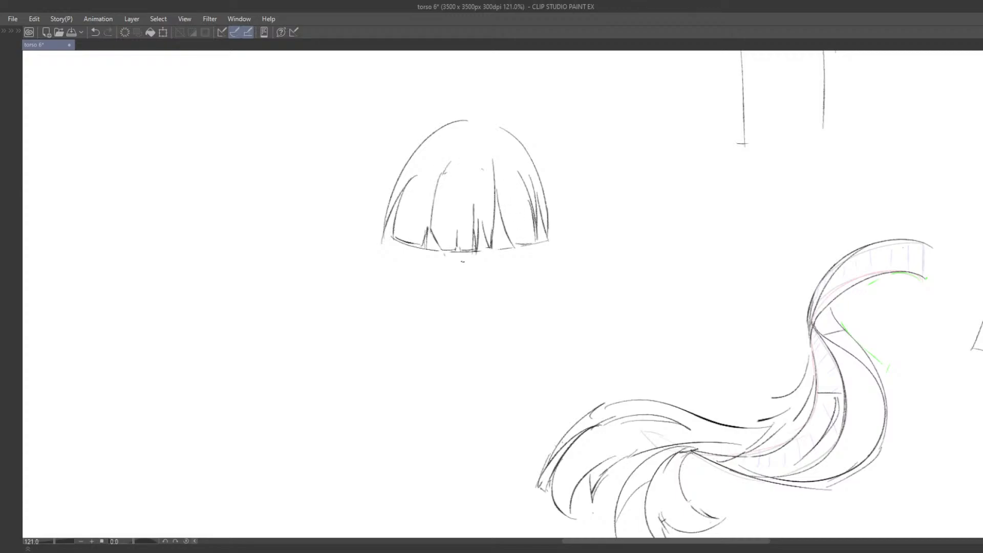
scroll(464, 260, "down", 5)
scroll(451, 266, "up", 3)
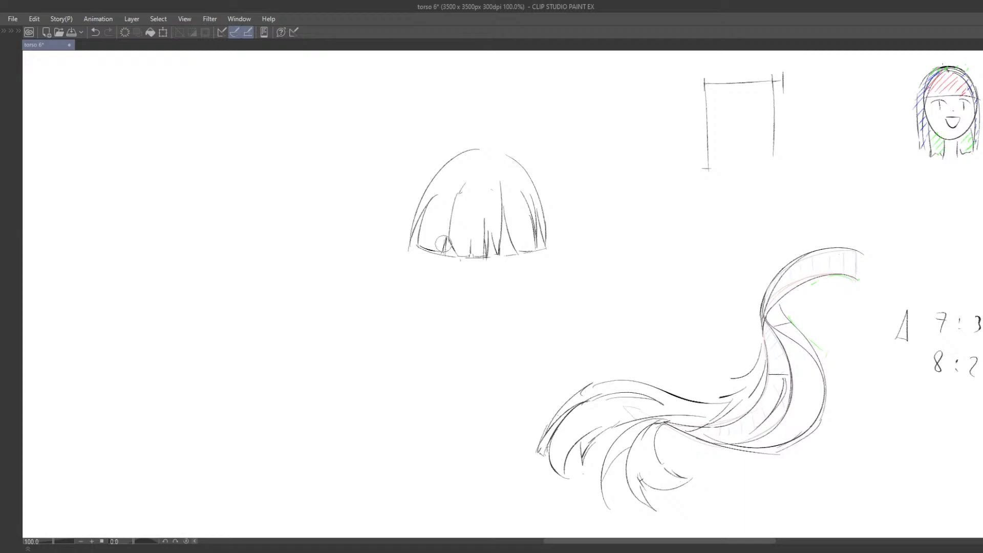
left_click(443, 244)
Close the gap at the bob's crown and sketch the face sides and chin beneath the fringe.
scroll(453, 299, "down", 3)
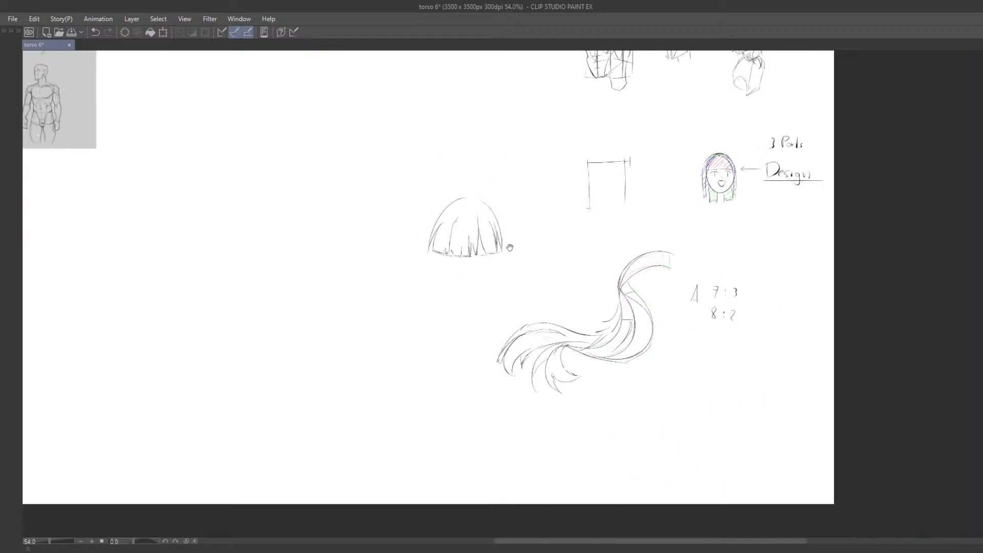
scroll(452, 300, "up", 1)
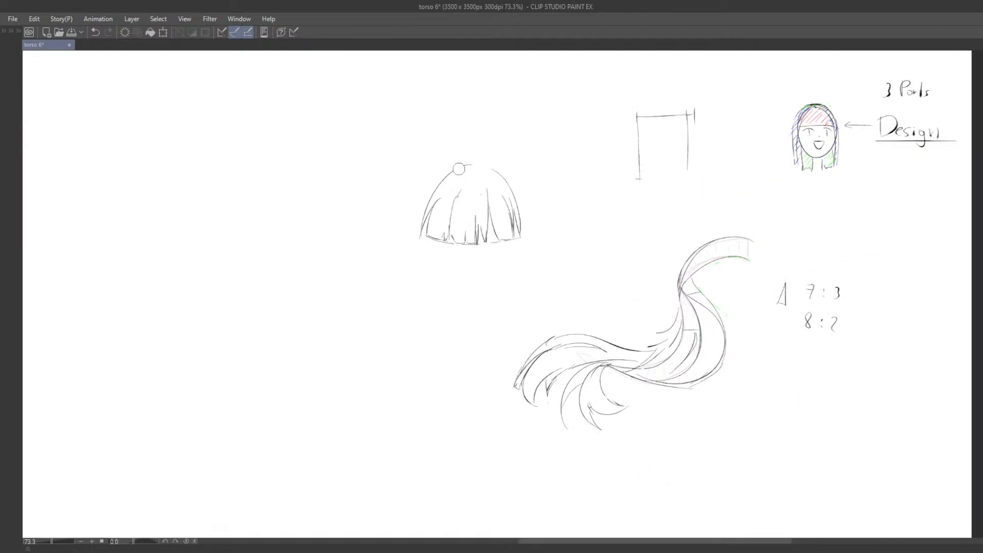
left_click_drag(443, 177, 479, 173)
key("ctrl+z")
key("ctrl+z")
mouse_move(456, 277)
left_mouse_down()
mouse_move(490, 279)
mouse_move(453, 297)
mouse_move(427, 293)
mouse_move(445, 285)
left_mouse_up()
Widen the canvas to 5356 x 3500 px by extending its right edge.
scroll(503, 236, "down", 2)
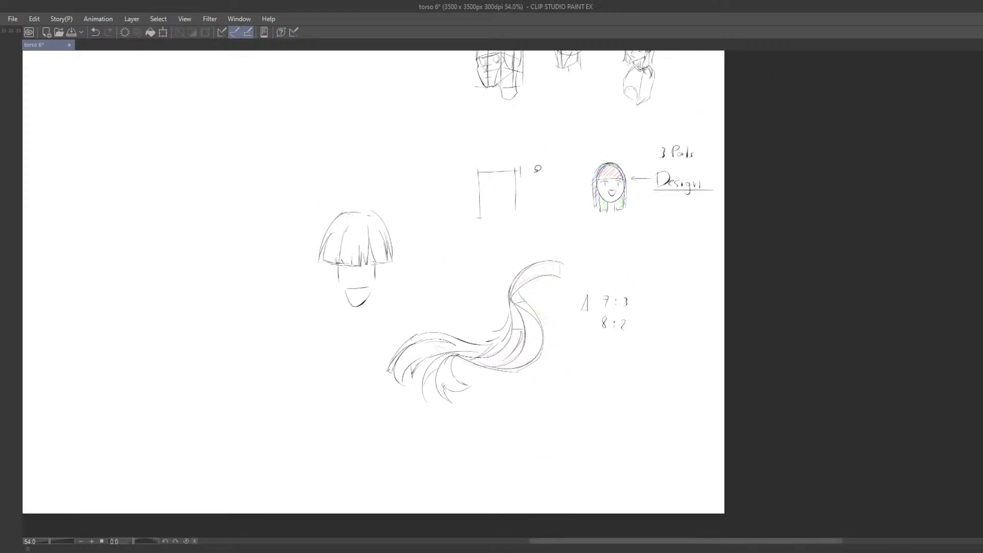
left_click_drag(469, 201, 423, 319)
left_click_drag(336, 342, 398, 287)
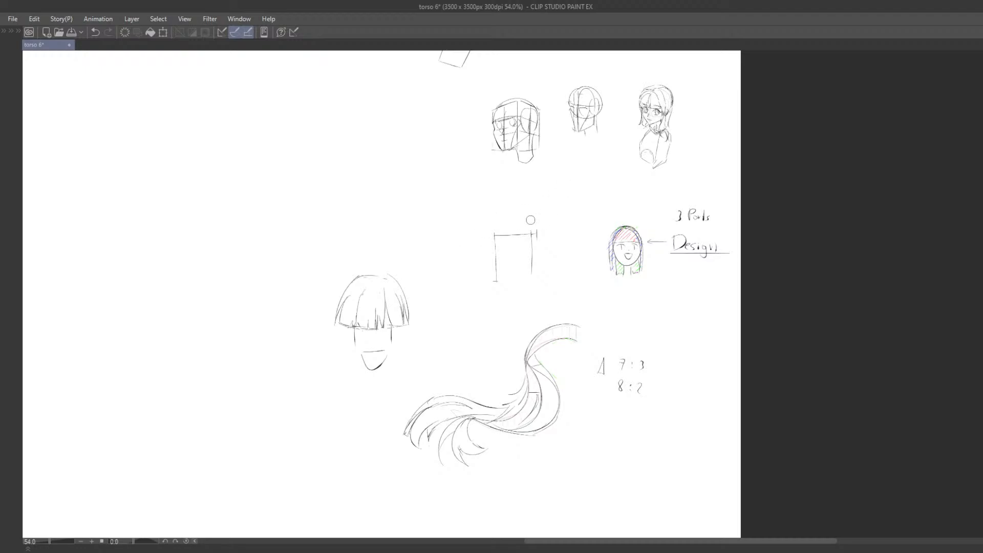
scroll(490, 294, "down", 1)
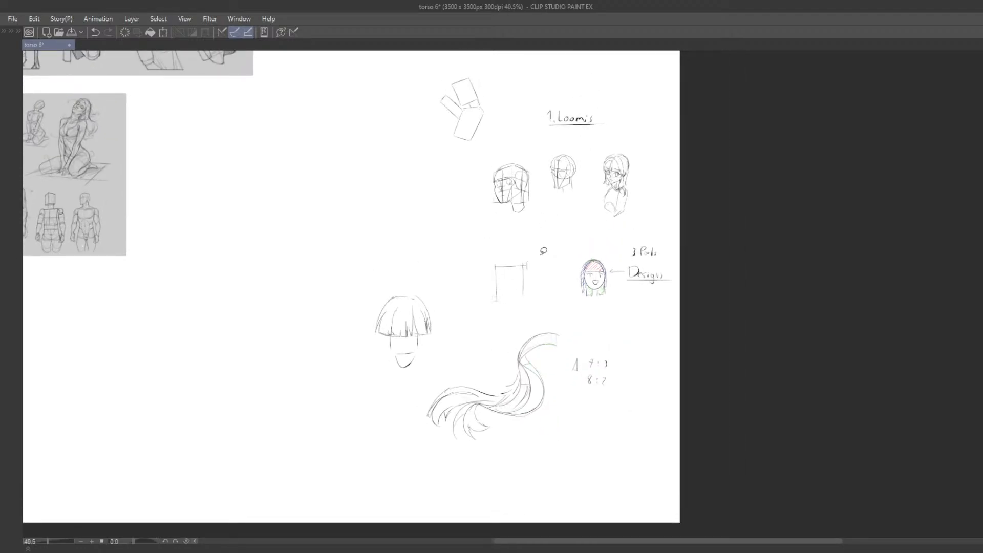
scroll(536, 256, "down", 1)
left_click_drag(717, 261, 625, 360)
scroll(672, 336, "down", 1)
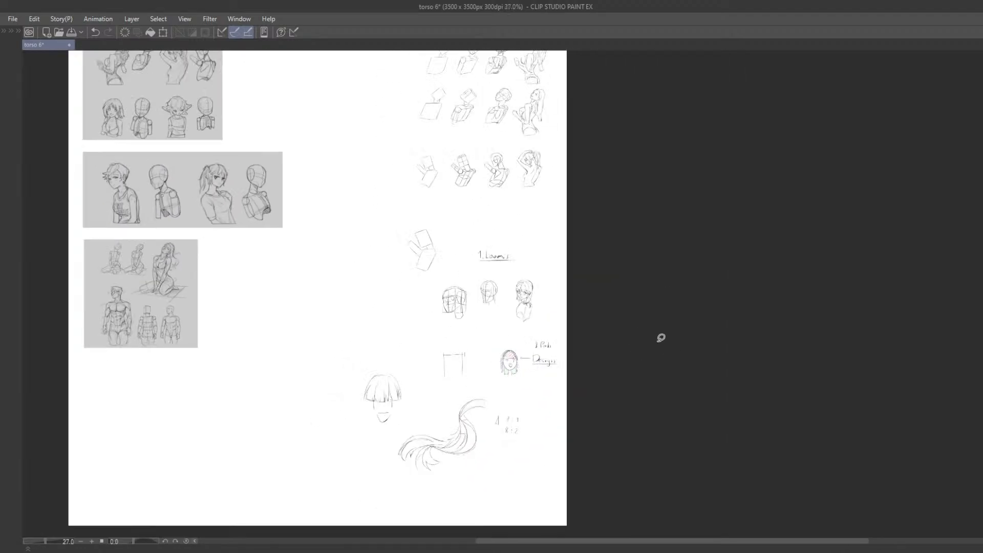
key("ctrl+alt+c")
left_click_drag(567, 276, 799, 325)
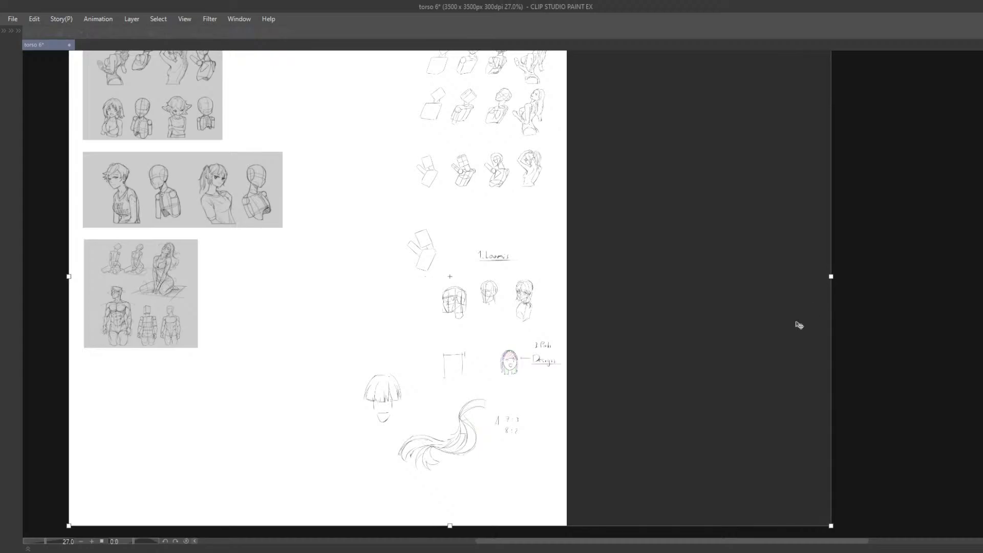
key("Return")
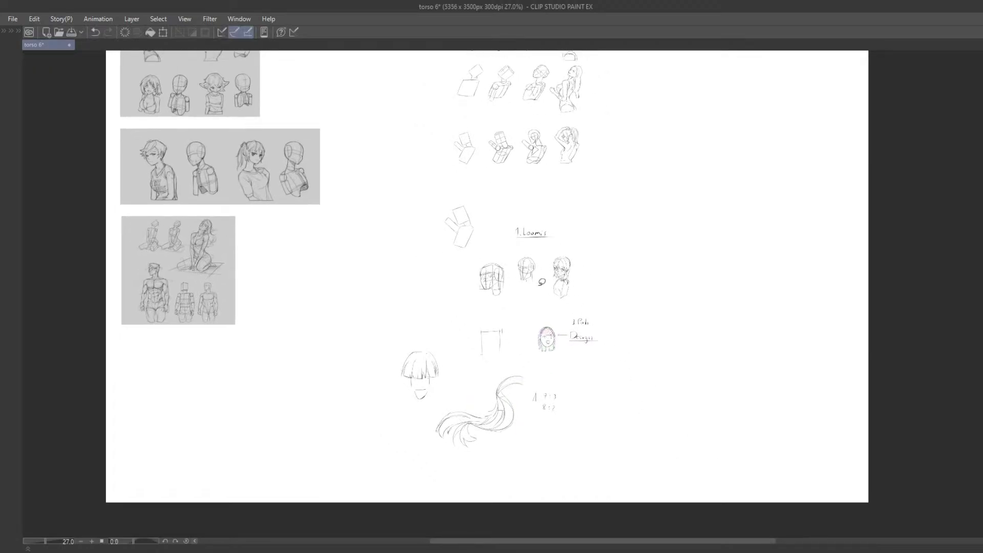
Lasso the Loomis head and hair sketches, move them into the added canvas area near the right edge, and deselect.
mouse_move(514, 218)
left_mouse_down()
mouse_move(369, 408)
mouse_move(404, 451)
mouse_move(553, 465)
mouse_move(647, 247)
mouse_move(585, 199)
left_mouse_up()
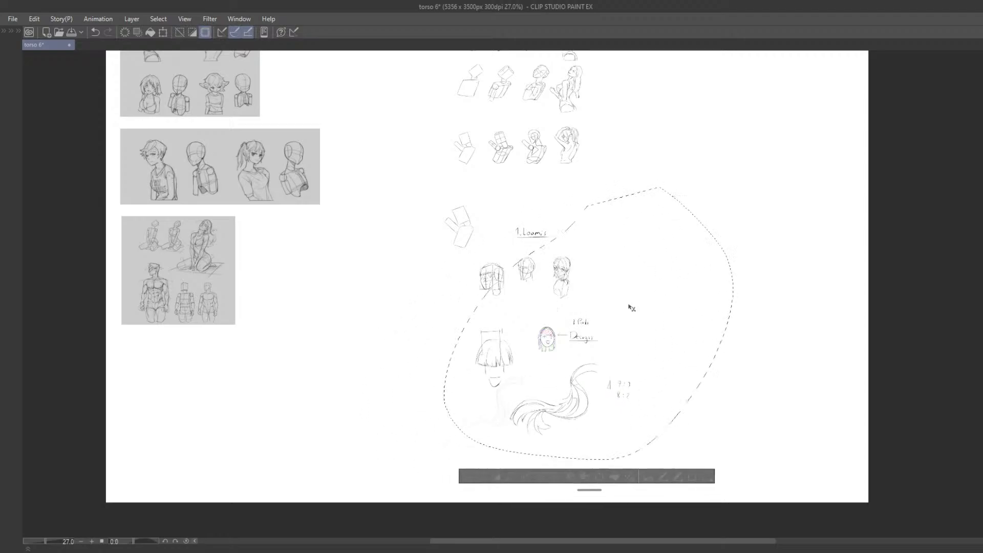
left_click_drag(495, 228, 619, 363)
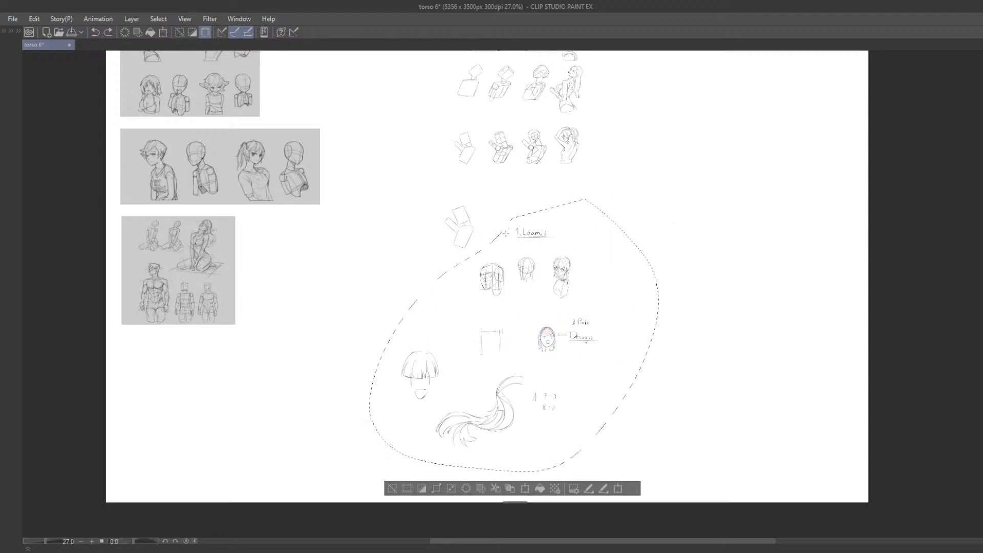
mouse_move(487, 226)
left_mouse_down()
mouse_move(616, 428)
mouse_move(643, 425)
left_mouse_up()
mouse_move(580, 335)
left_mouse_down()
mouse_move(636, 339)
mouse_move(763, 241)
mouse_move(777, 218)
left_mouse_up()
left_click_drag(777, 218, 674, 284)
mouse_move(661, 319)
left_mouse_down()
mouse_move(718, 218)
mouse_move(725, 224)
mouse_move(684, 240)
mouse_move(741, 237)
left_mouse_up()
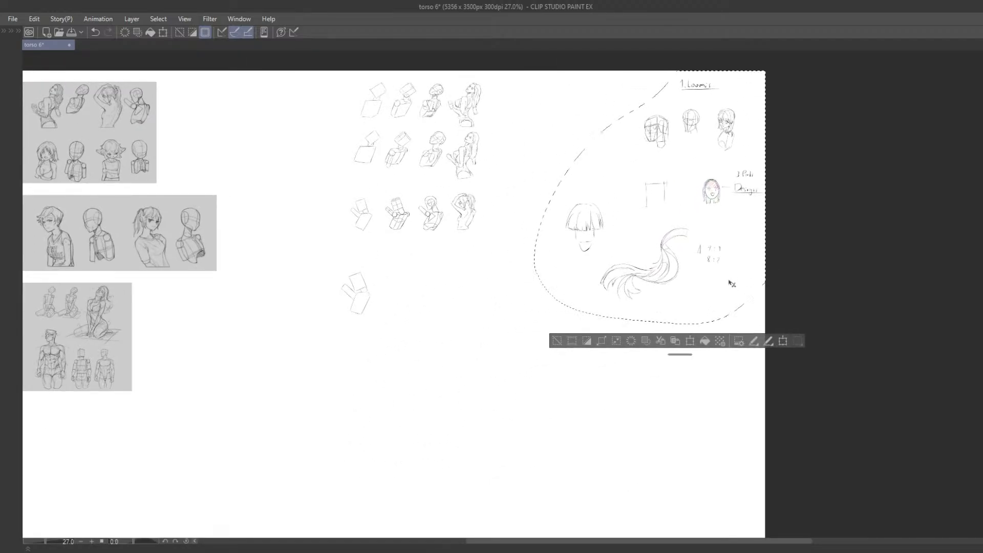
left_click_drag(692, 260, 669, 283)
left_click(550, 343)
key("ctrl+alt+0")
left_click_drag(707, 257, 520, 340)
left_click_drag(645, 347, 564, 234)
left_click_drag(627, 346, 557, 289)
scroll(575, 290, "down", 1)
left_click_drag(620, 231, 491, 476)
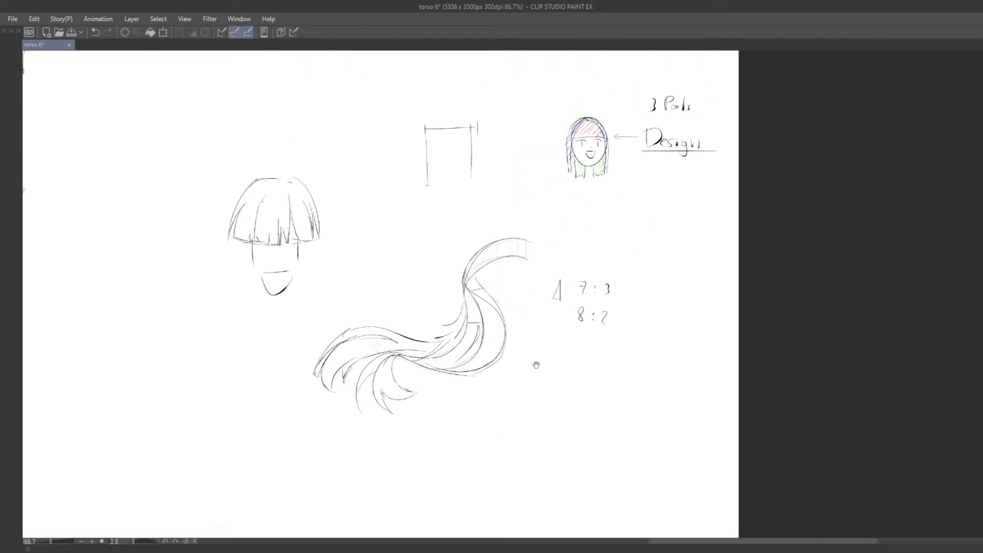
mouse_move(535, 364)
left_mouse_down()
mouse_move(496, 469)
mouse_move(596, 238)
mouse_move(547, 274)
left_mouse_up()
scroll(583, 261, "up", 1)
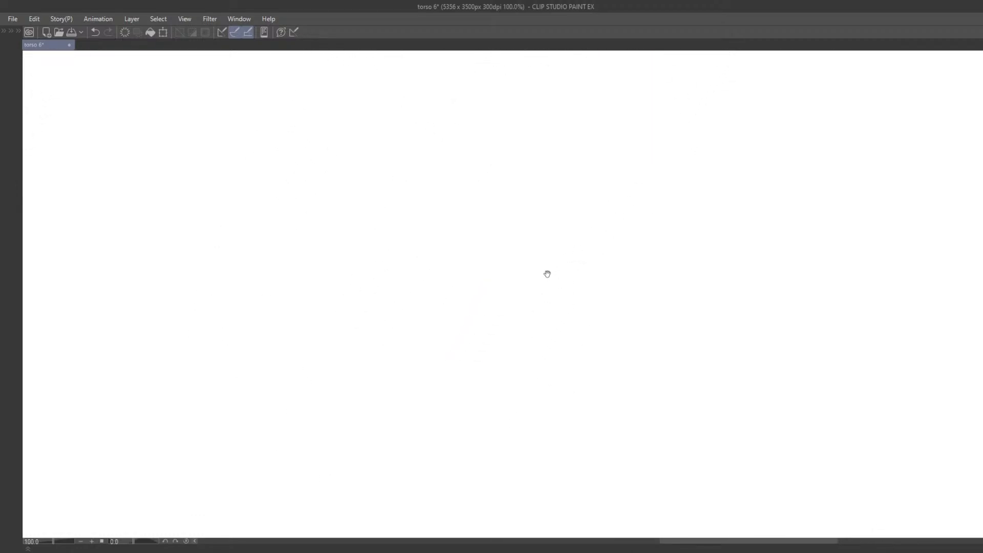
key("ctrl+z")
mouse_move(562, 161)
left_mouse_down()
mouse_move(567, 226)
mouse_move(573, 149)
left_mouse_up()
key("ctrl+z")
key("ctrl+z")
left_click_drag(480, 220, 557, 191)
key("ctrl+z")
mouse_move(491, 190)
left_mouse_down()
mouse_move(491, 269)
mouse_move(548, 262)
left_mouse_up()
key("ctrl+z")
key("ctrl+z")
Sketch a small near-square box on the empty canvas and divide it with a horizontal midline.
left_click_drag(495, 234, 494, 278)
left_click_drag(495, 274, 553, 275)
key("ctrl+z")
key("ctrl+z")
mouse_move(494, 196)
left_mouse_down()
mouse_move(494, 269)
mouse_move(557, 272)
left_mouse_up()
key("ctrl+z")
key("ctrl+z")
left_click_drag(563, 193, 563, 244)
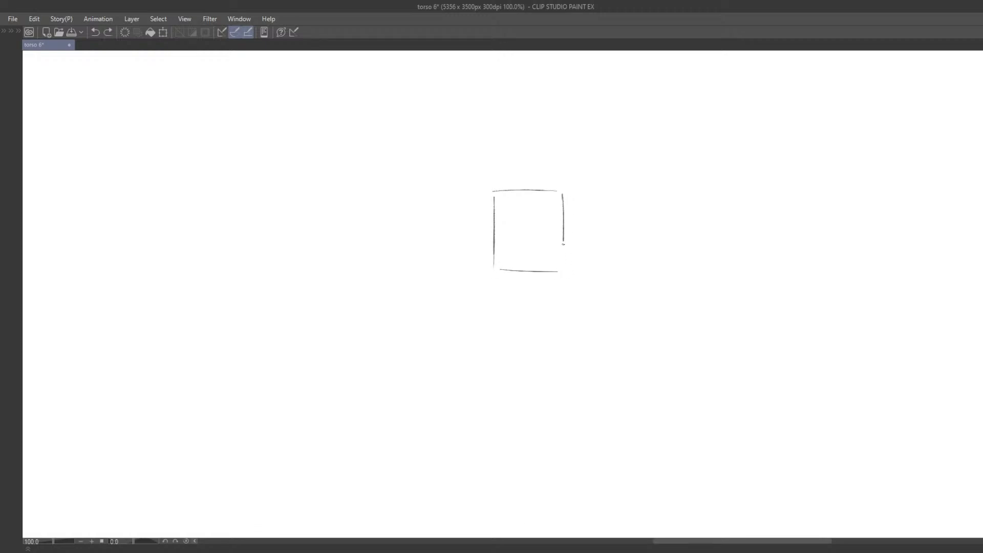
left_click_drag(496, 231, 561, 231)
Sketch a second, slightly larger box to the right of the first and divide it with a horizontal midline.
left_click_drag(616, 265, 512, 273)
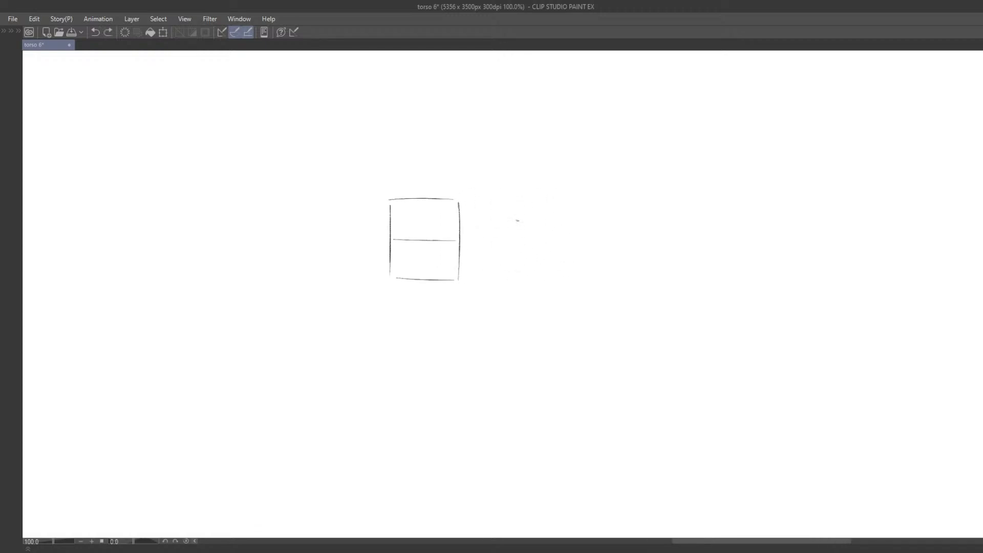
left_click_drag(511, 190, 511, 278)
mouse_move(514, 189)
left_mouse_down()
mouse_move(594, 191)
mouse_move(589, 272)
left_mouse_up()
key("ctrl+z")
left_click_drag(593, 193, 589, 275)
left_click_drag(521, 279, 588, 274)
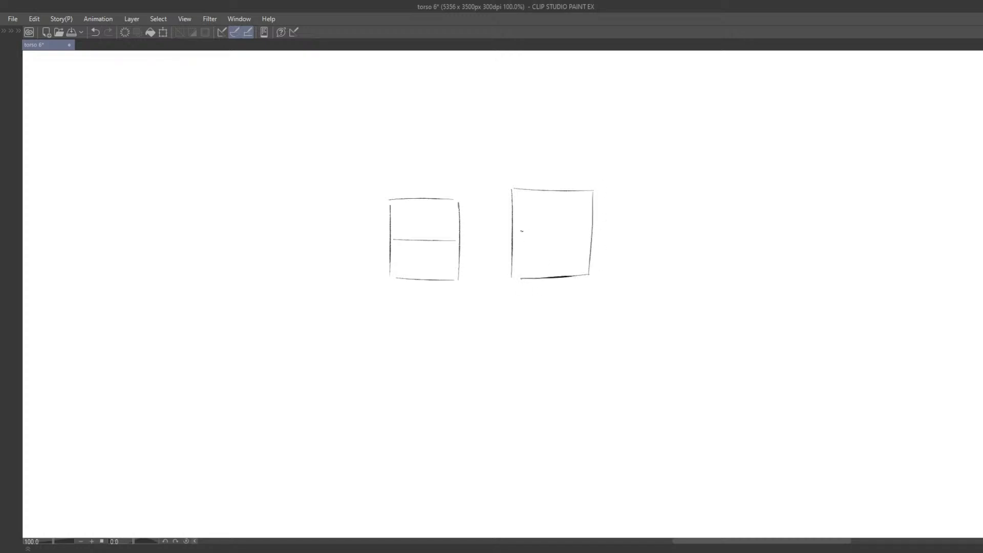
mouse_move(514, 230)
left_mouse_down()
mouse_move(592, 233)
mouse_move(564, 228)
left_mouse_up()
Sketch a third, taller box to the right of the second and divide it with a horizontal midline.
left_click_drag(560, 182, 559, 284)
key("ctrl+z")
mouse_move(562, 174)
left_mouse_down()
mouse_move(562, 280)
mouse_move(639, 175)
mouse_move(638, 275)
left_mouse_up()
key("ctrl+z")
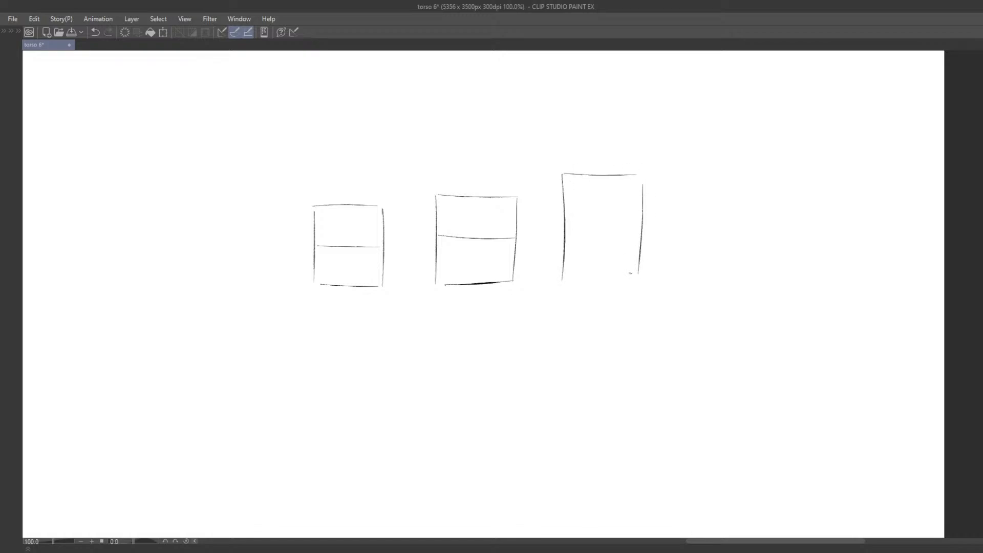
left_click_drag(567, 280, 623, 283)
key("ctrl+z")
left_click_drag(569, 223, 636, 227)
key("ctrl+z")
left_click_drag(566, 224, 641, 222)
Sketch simple eye marks, a nose dot and a curved mouth below the midline of the first box.
mouse_move(362, 278)
left_mouse_down()
mouse_move(470, 270)
mouse_move(505, 261)
mouse_move(510, 244)
left_mouse_up()
scroll(505, 261, "up", 1)
key("ctrl+z")
key("ctrl+z")
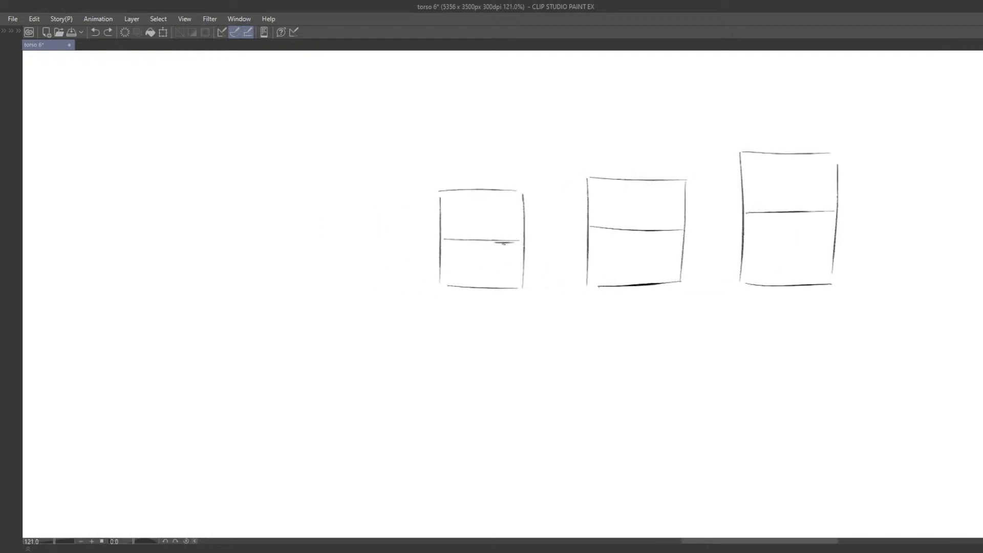
key("ctrl+z")
left_click_drag(452, 239, 477, 240)
key("ctrl+z")
left_click_drag(477, 276, 511, 290)
key("ctrl+z")
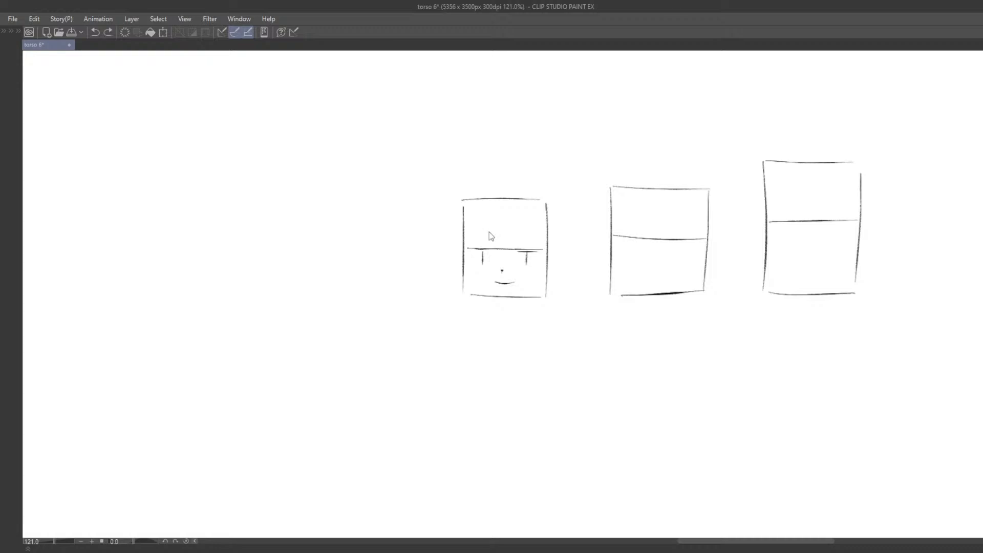
Add a peaked hairline along the first box's upper edge and short eyebrow strokes above its midline.
mouse_move(472, 235)
left_mouse_down()
mouse_move(495, 233)
mouse_move(534, 203)
left_mouse_up()
left_click_drag(537, 205, 547, 220)
mouse_move(592, 282)
left_mouse_down()
mouse_move(529, 268)
mouse_move(465, 270)
mouse_move(434, 250)
mouse_move(487, 244)
left_mouse_up()
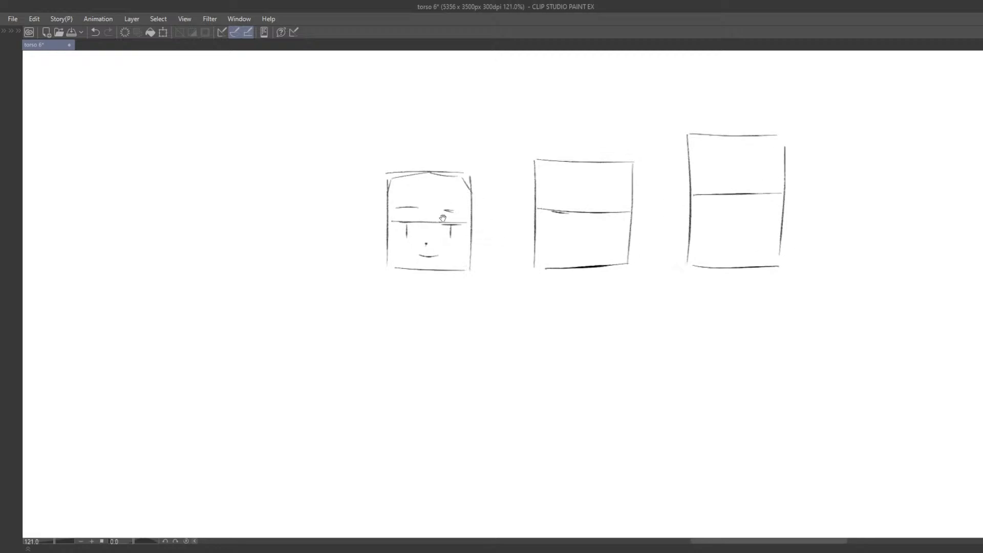
left_click_drag(458, 207, 505, 223)
left_click_drag(435, 191, 531, 191)
key("ctrl+z")
left_click_drag(442, 194, 536, 189)
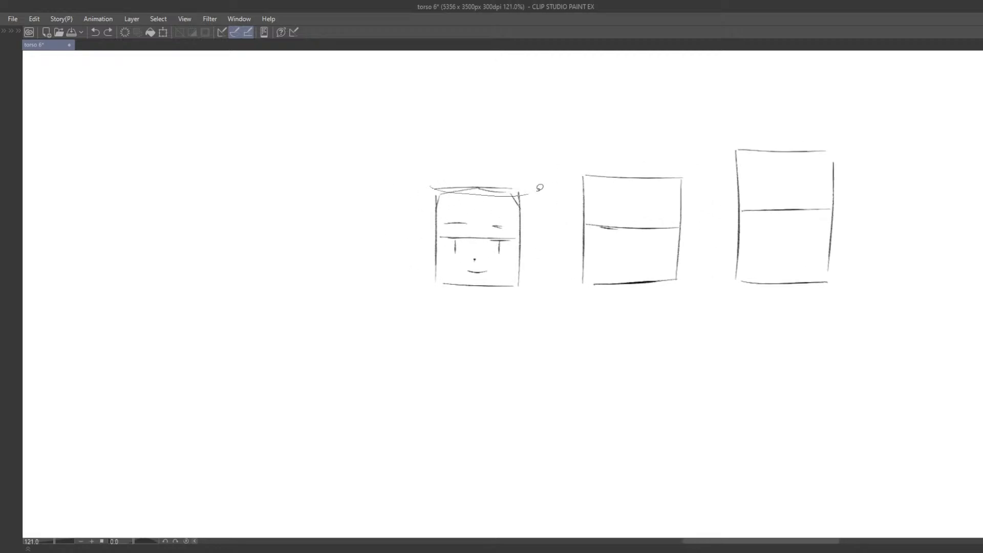
key("ctrl+z")
left_click_drag(451, 188, 524, 186)
key("ctrl+z")
Copy the first box's lassoed top edge and rotate it upright beside the left side for comparison, undo the transform and deselect.
mouse_move(431, 187)
left_mouse_down()
mouse_move(476, 194)
mouse_move(506, 171)
left_mouse_up()
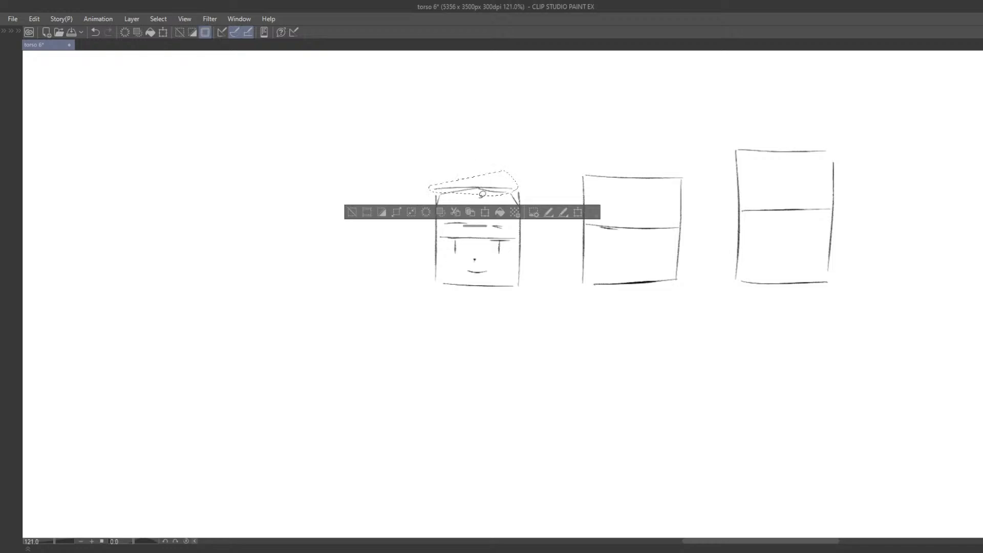
left_click(469, 214)
left_click(484, 212)
mouse_move(566, 154)
left_mouse_down()
mouse_move(529, 267)
mouse_move(494, 280)
left_mouse_up()
left_click_drag(482, 204, 430, 261)
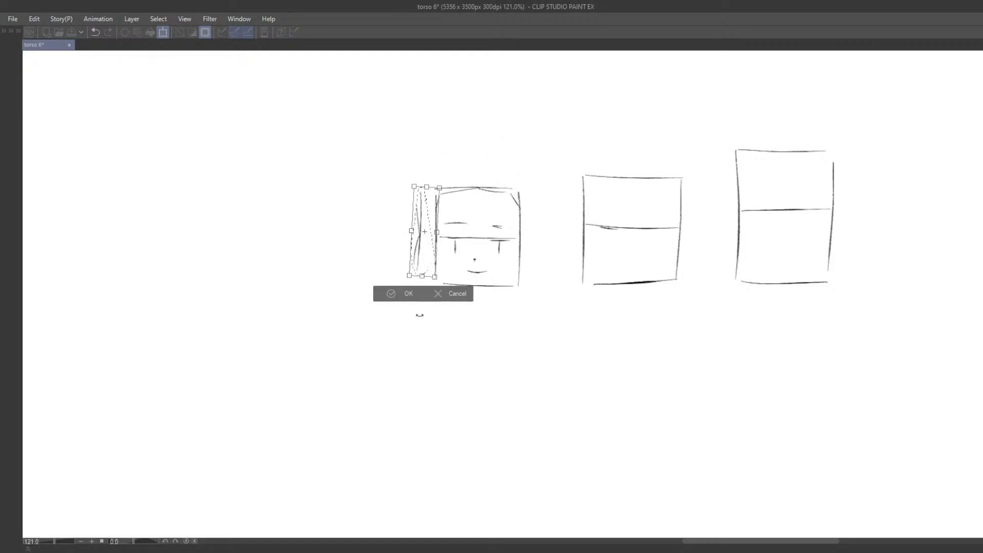
left_click_drag(419, 315, 412, 317)
left_click_drag(485, 229, 484, 228)
left_click_drag(429, 256, 429, 254)
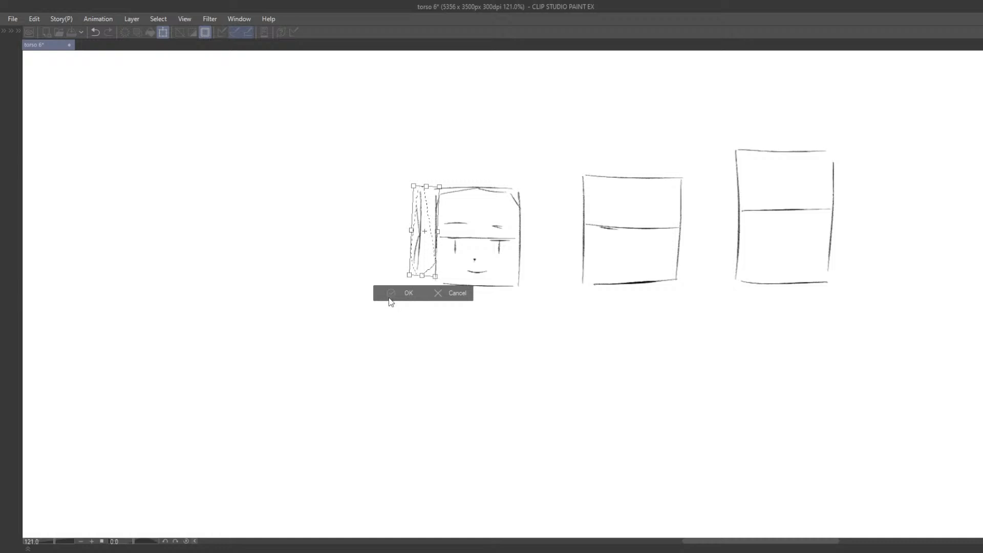
left_click(391, 292)
key("ctrl+z")
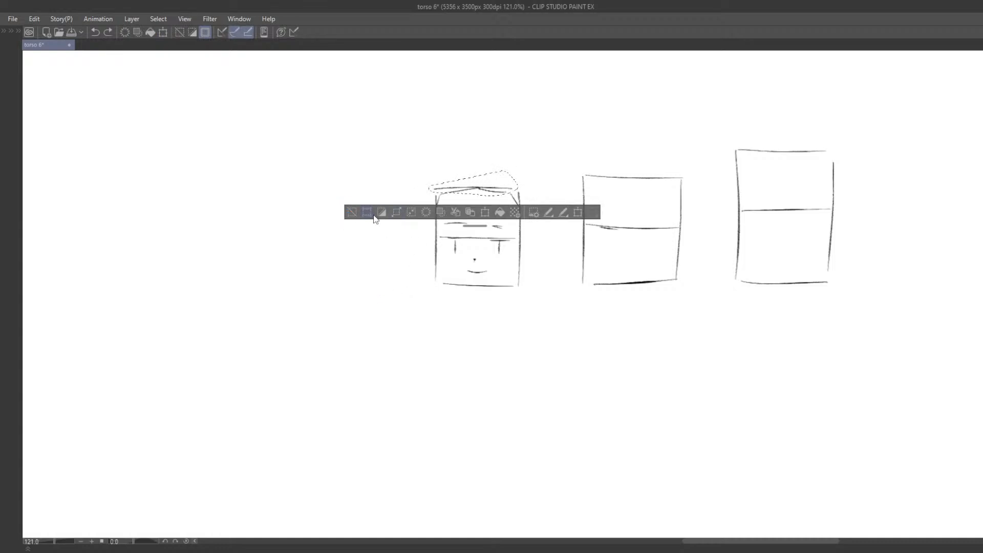
left_click(353, 212)
Mark short ticks along the first box's top edge and draw a parallel measuring line beside its left side.
mouse_move(563, 235)
left_mouse_down()
mouse_move(475, 216)
mouse_move(455, 237)
mouse_move(471, 257)
left_mouse_up()
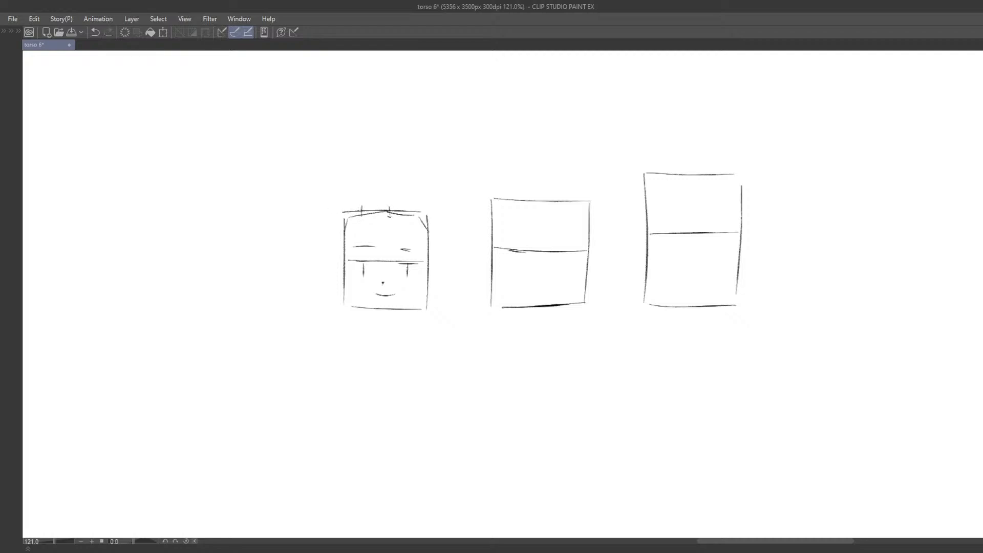
key("ctrl+z")
key("ctrl+z")
key("ctrl+z")
mouse_move(342, 218)
left_mouse_down()
mouse_move(338, 301)
mouse_move(339, 311)
mouse_move(341, 300)
mouse_move(354, 309)
left_mouse_up()
key("ctrl+z")
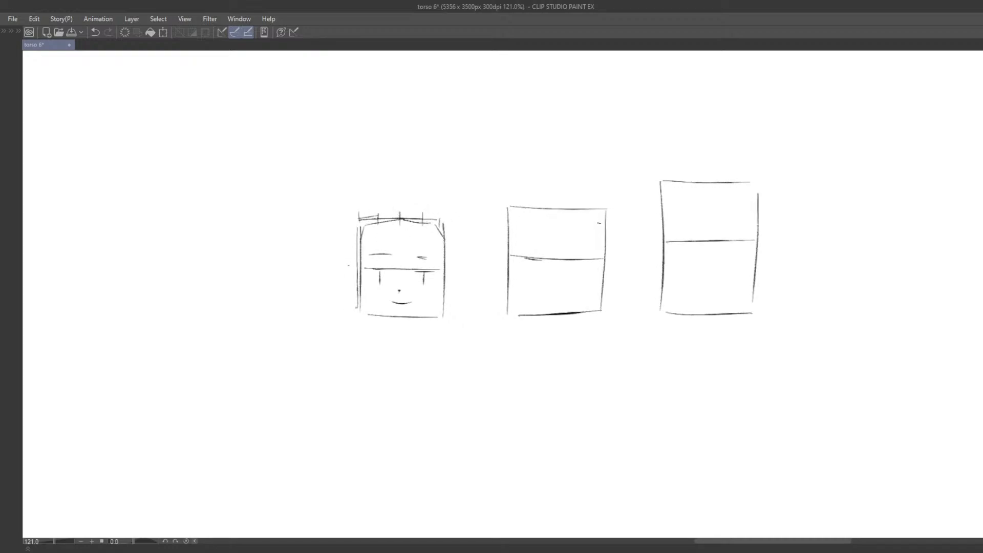
Erase the second box's top and right edges and redraw them as straighter lines.
left_click_drag(599, 223, 555, 220)
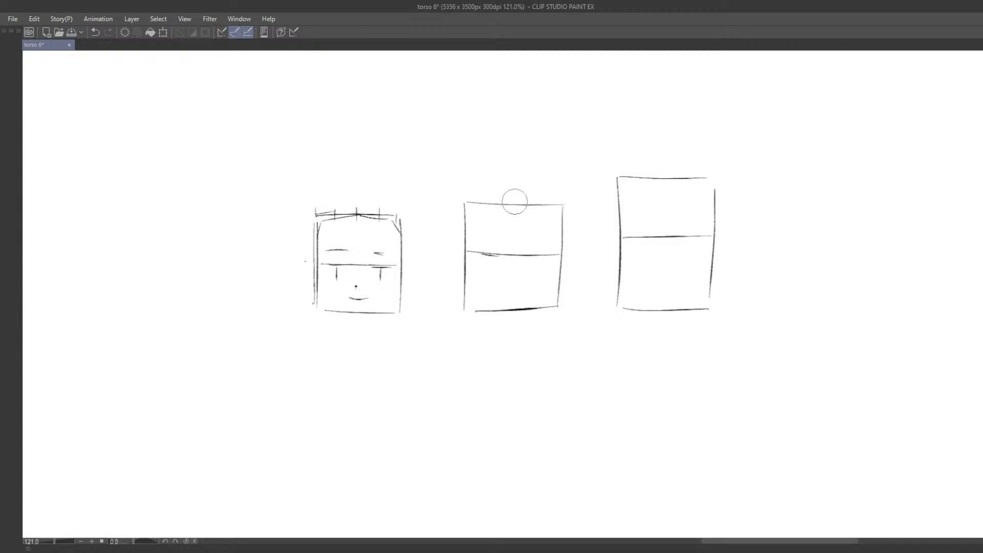
key("ctrl+z")
mouse_move(464, 202)
left_mouse_down()
mouse_move(552, 203)
mouse_move(566, 284)
left_mouse_up()
key("e")
key("p")
left_click_drag(559, 204, 561, 311)
key("ctrl+z")
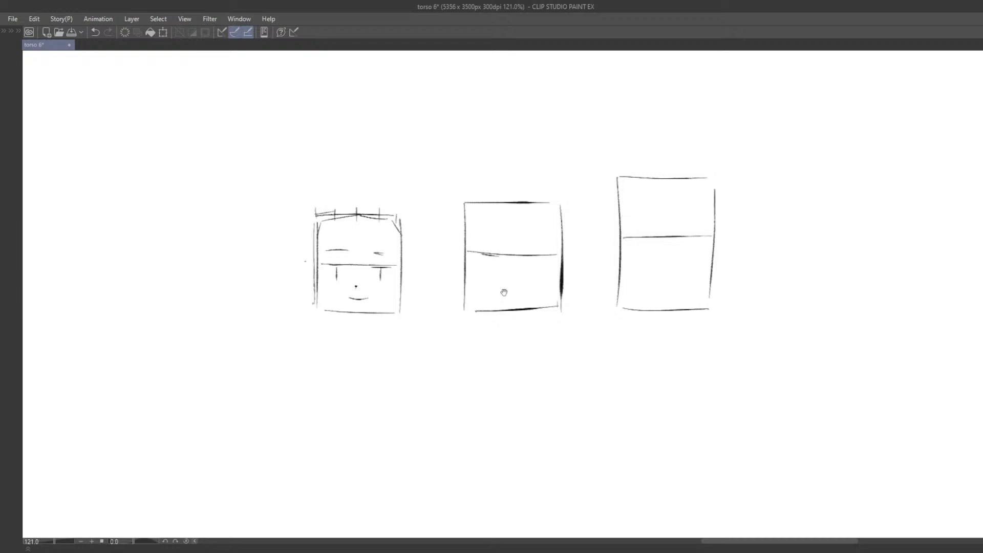
Label the three boxes 5, 6 and 7 from left to right and circle each number.
left_click_drag(504, 292, 618, 265)
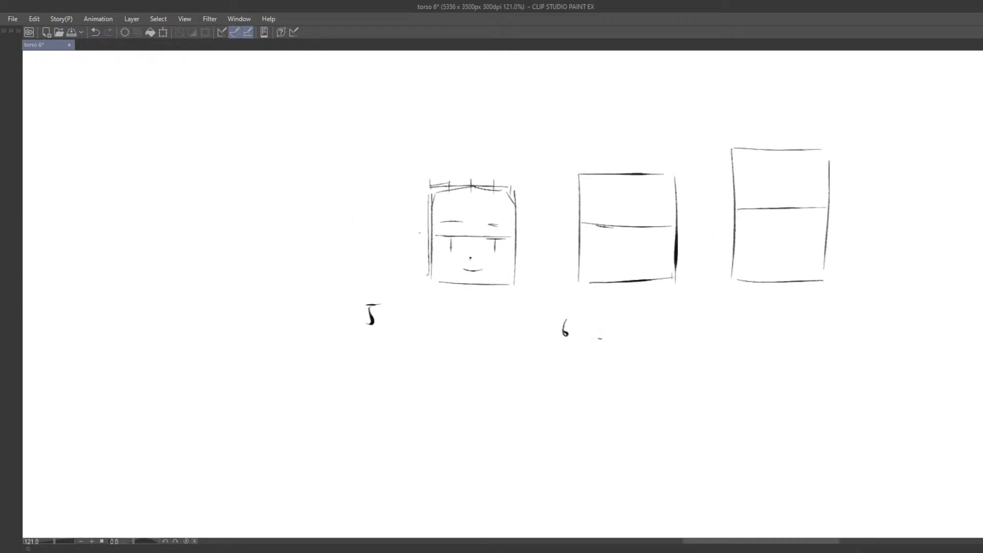
left_click_drag(728, 309, 731, 331)
left_click_drag(726, 316, 737, 315)
left_click_drag(382, 305, 365, 262)
left_click_drag(516, 309, 455, 288)
mouse_move(499, 267)
left_mouse_down()
mouse_move(472, 301)
mouse_move(501, 268)
left_mouse_up()
left_click_drag(537, 300, 465, 294)
mouse_move(582, 247)
left_mouse_down()
mouse_move(565, 287)
mouse_move(600, 255)
left_mouse_up()
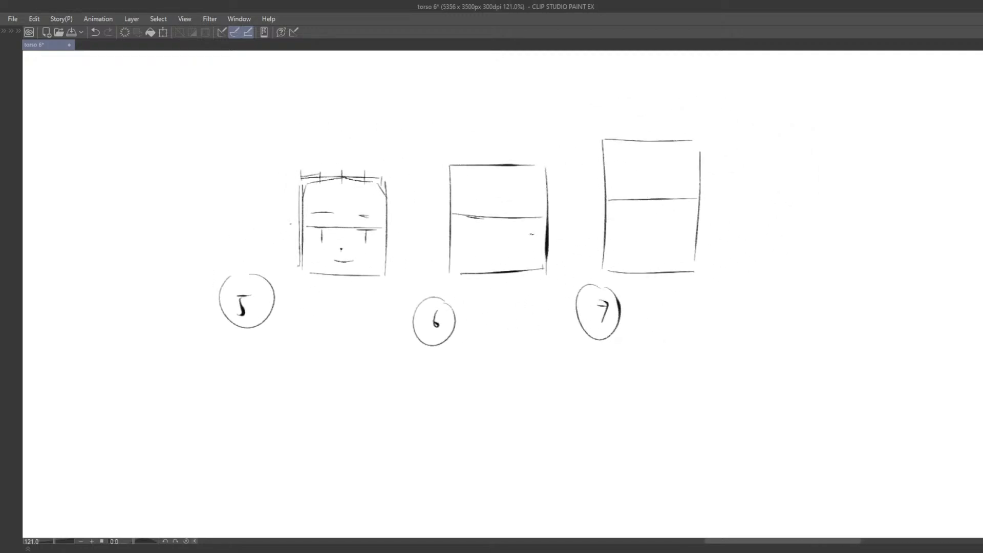
Erase the circled numbers below the three boxes.
scroll(424, 259, "down", 2)
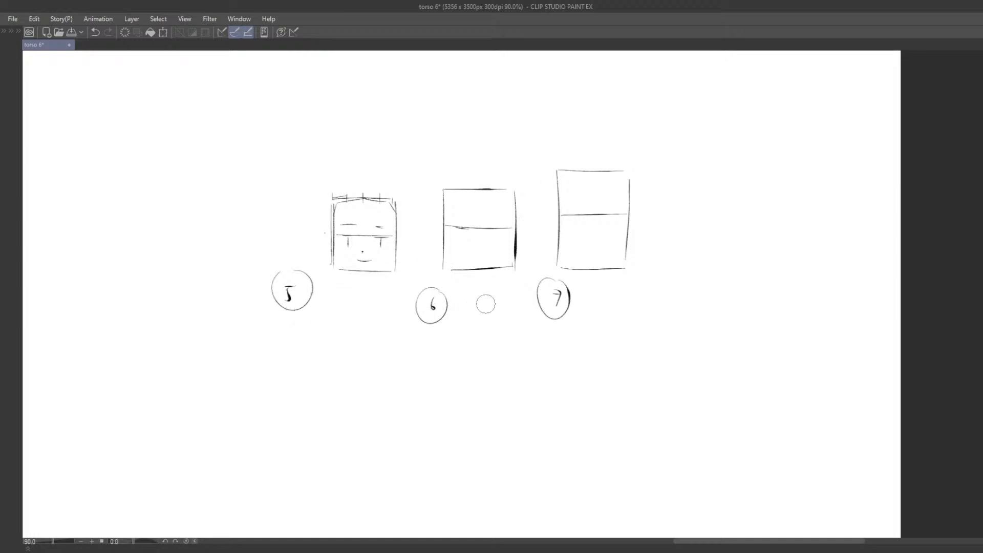
key("e")
mouse_move(589, 316)
left_mouse_down()
mouse_move(550, 310)
mouse_move(400, 322)
mouse_move(276, 301)
left_mouse_up()
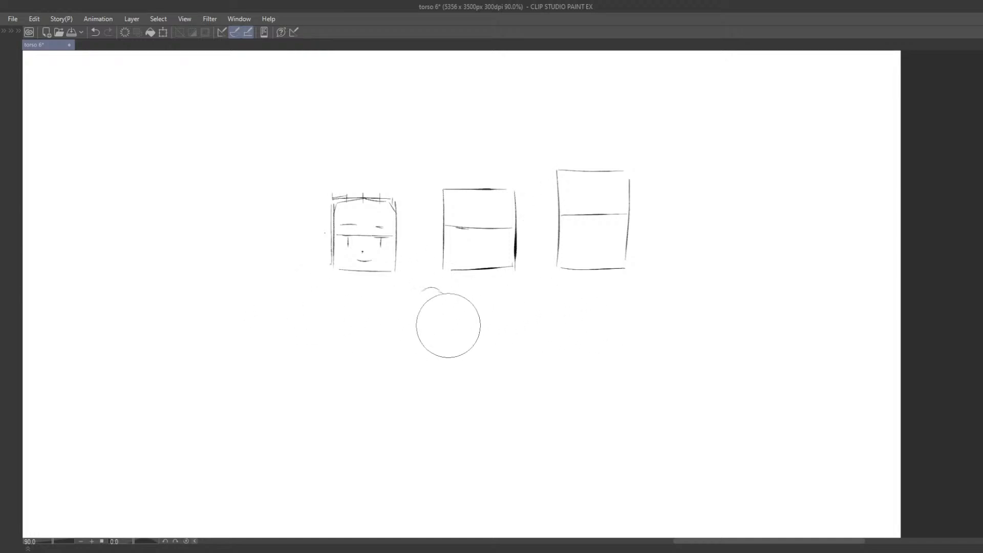
Select Layer 15, which holds the box sketches, and set its opacity to 20%.
key("Tab")
key("o")
left_click_drag(401, 261, 476, 246)
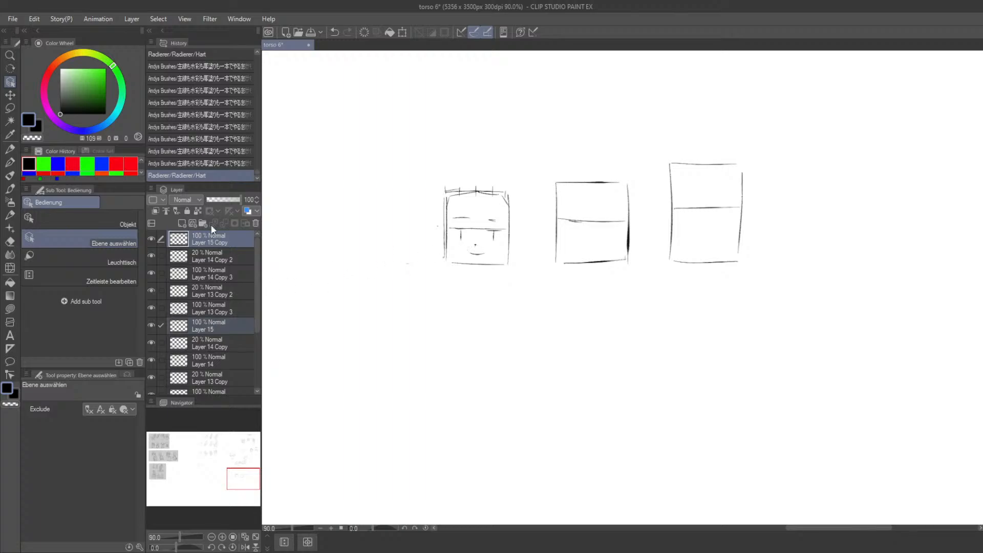
scroll(412, 225, "up", 2)
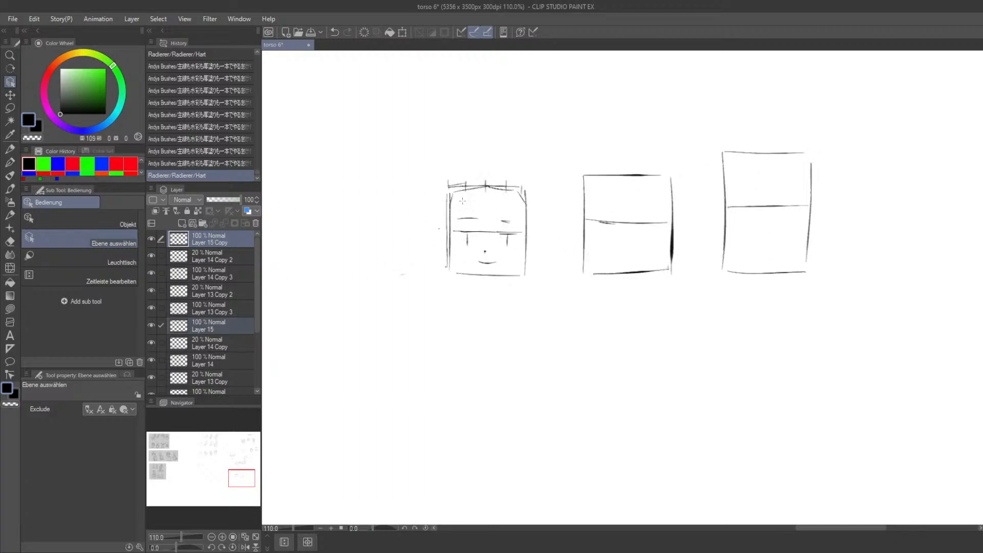
left_click(207, 240)
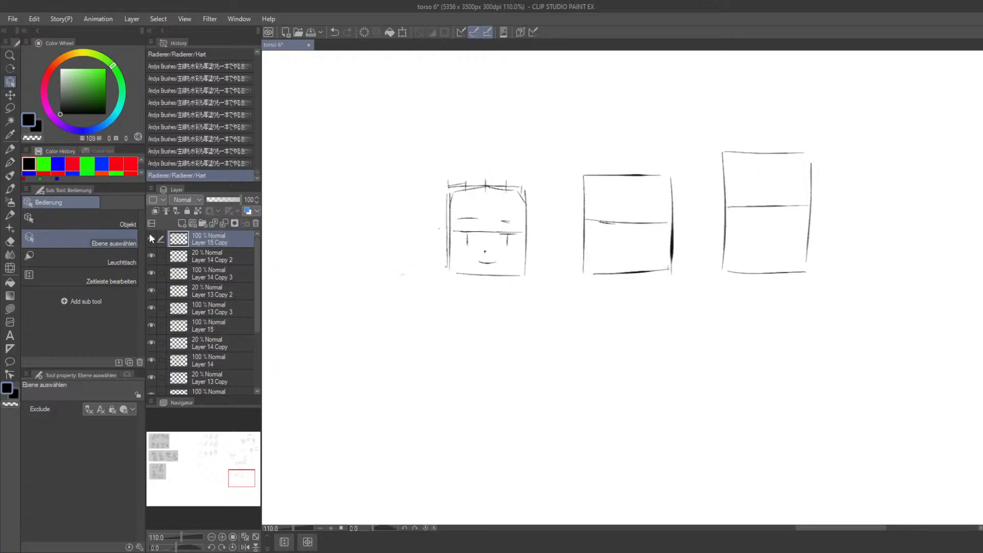
key("e")
key("ctrl+z")
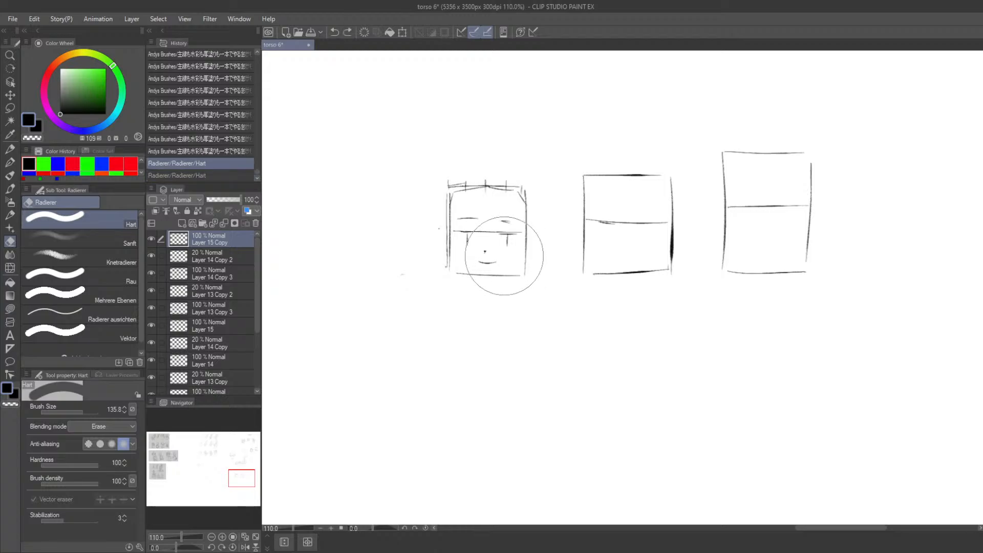
key("o")
left_click(508, 242)
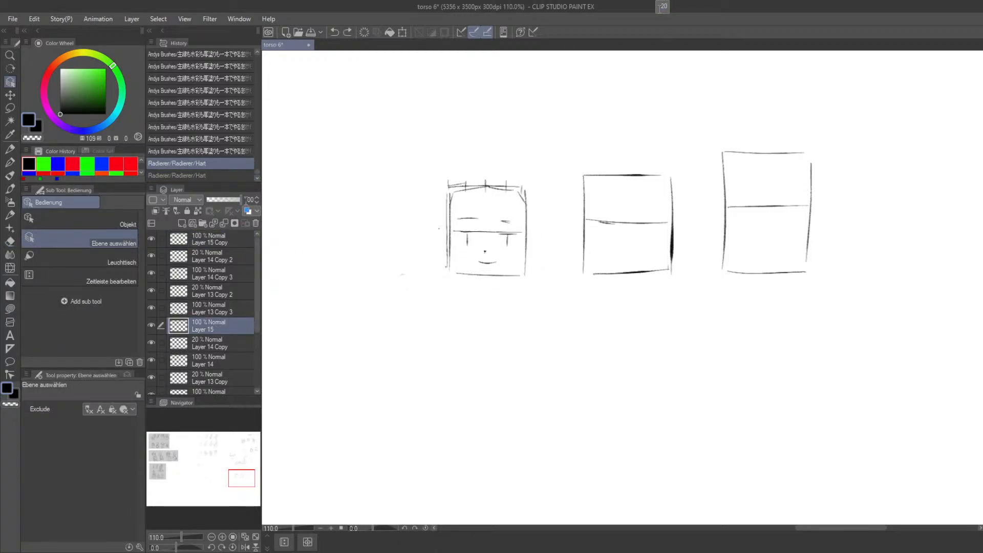
key("Return")
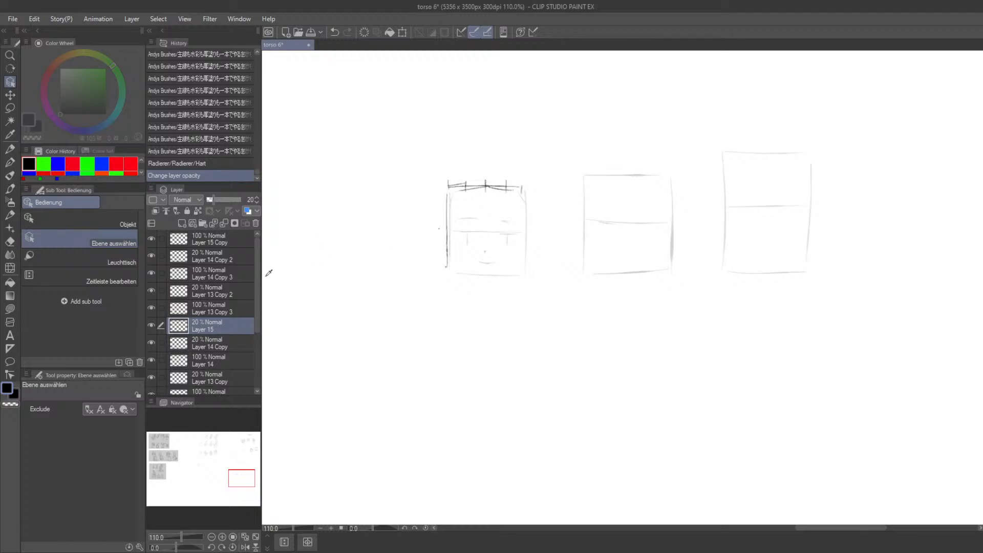
Erase the measuring marks around the first box on Layer 15 Copy and switch back to the sketching pen.
left_click(235, 238)
key("e")
mouse_move(480, 187)
left_mouse_down()
mouse_move(441, 259)
mouse_move(474, 187)
left_mouse_up()
key("p")
key("ctrl+minus")
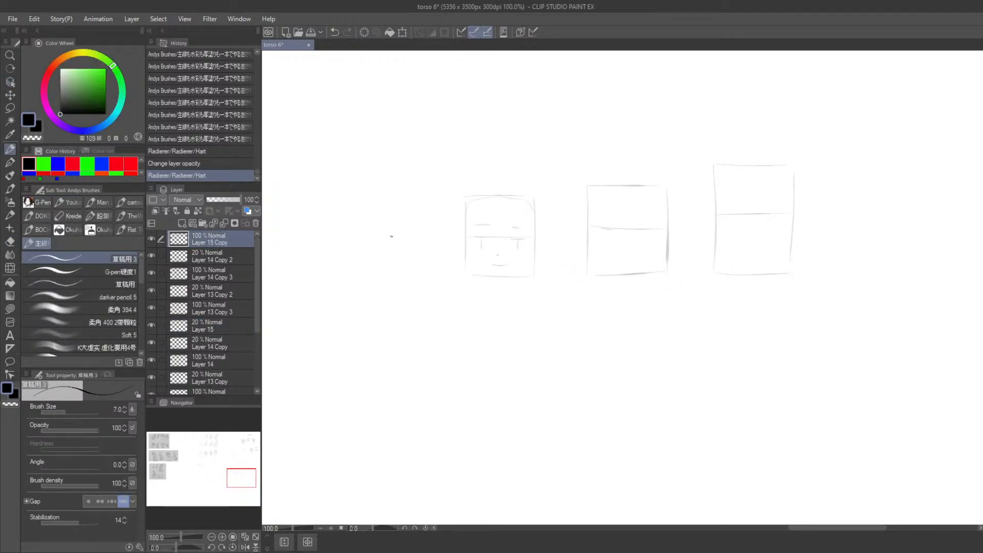
key("Tab")
key("Tab")
key("Tab")
left_click_drag(404, 263, 507, 247)
mouse_move(424, 224)
left_mouse_down()
mouse_move(462, 226)
mouse_move(462, 215)
mouse_move(472, 229)
mouse_move(519, 206)
mouse_move(504, 209)
mouse_move(527, 212)
left_mouse_up()
key("ctrl+z")
key("ctrl+z")
key("ctrl+z")
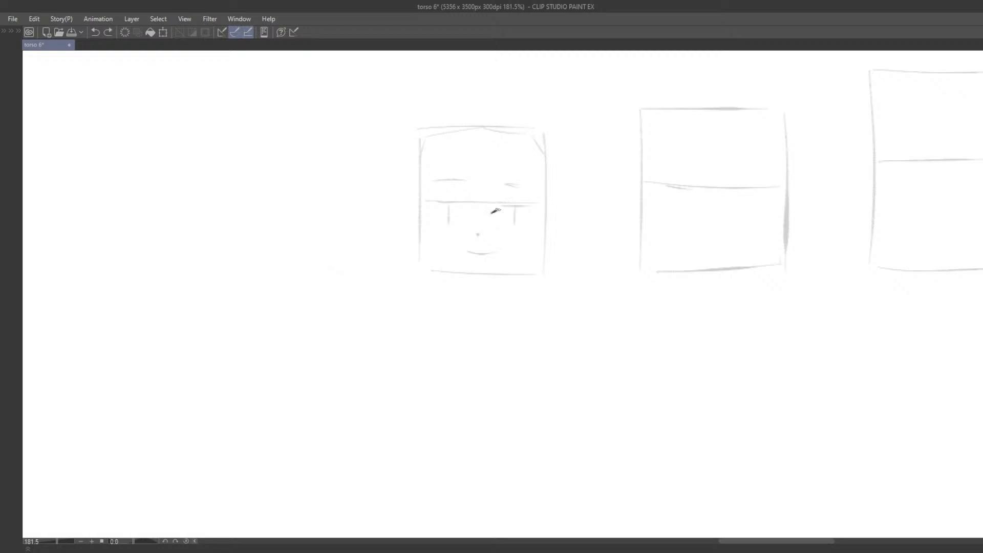
Draw the curved upper lash line of the right-hand eye just below the midline of the first box, redoing strokes as needed.
mouse_move(509, 206)
left_mouse_down()
mouse_move(534, 209)
mouse_move(523, 221)
left_mouse_up()
key("ctrl+z")
key("ctrl+z")
key("ctrl+z")
mouse_move(494, 212)
left_mouse_down()
mouse_move(525, 223)
mouse_move(507, 228)
mouse_move(557, 223)
left_mouse_up()
key("ctrl+z")
key("ctrl+z")
key("ctrl+z")
key("ctrl+z")
key("ctrl+z")
key("e")
key("p")
left_click_drag(495, 214, 532, 206)
key("ctrl+z")
key("ctrl+z")
key("ctrl+z")
key("ctrl+z")
key("ctrl+z")
key("ctrl+z")
key("ctrl+z")
Shape the outer lash corner and add a short lower lid line to the right-hand eye.
left_click_drag(518, 224, 508, 225)
key("ctrl+z")
key("ctrl+z")
key("ctrl+z")
mouse_move(516, 214)
left_mouse_down()
mouse_move(513, 224)
mouse_move(506, 218)
left_mouse_up()
key("ctrl+z")
key("ctrl+z")
key("ctrl+z")
Draw the iris outline between the upper lash and the lower lid of the right-hand eye.
left_click_drag(493, 228, 460, 263)
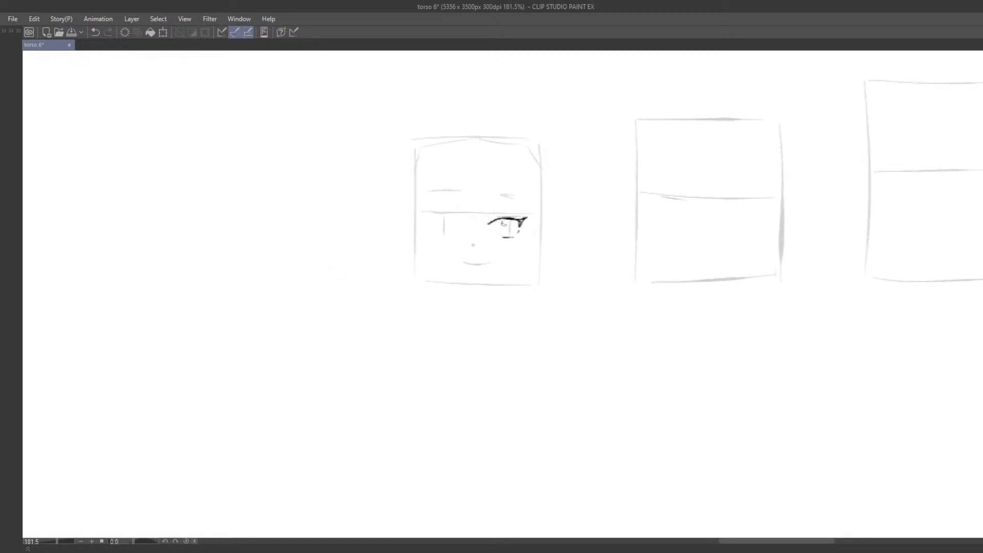
key("ctrl+z")
left_click_drag(505, 220, 510, 237)
key("ctrl+z")
key("ctrl+z")
key("ctrl+z")
left_click_drag(487, 275, 531, 274)
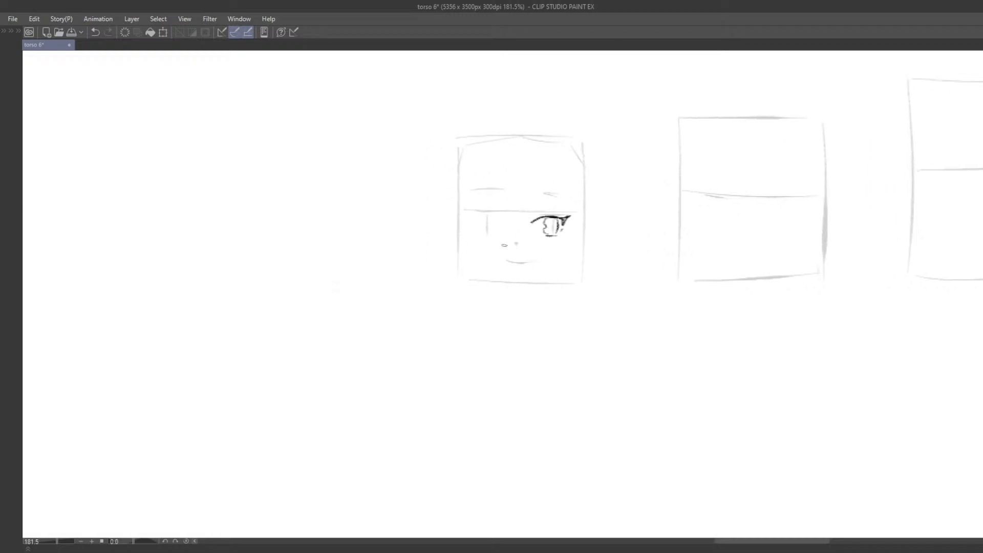
Clean up the right-hand eye with the eraser and add a thin eyelid crease above its lash line.
key("e")
left_click_drag(585, 226, 523, 221)
mouse_move(522, 230)
left_mouse_down()
mouse_move(557, 218)
mouse_move(533, 223)
left_mouse_up()
key("p")
key("ctrl+z")
key("ctrl+z")
key("ctrl+z")
left_click_drag(536, 212, 563, 215)
left_click_drag(492, 244, 513, 243)
key("m")
mouse_move(574, 198)
left_mouse_down()
mouse_move(612, 215)
mouse_move(563, 196)
left_mouse_up()
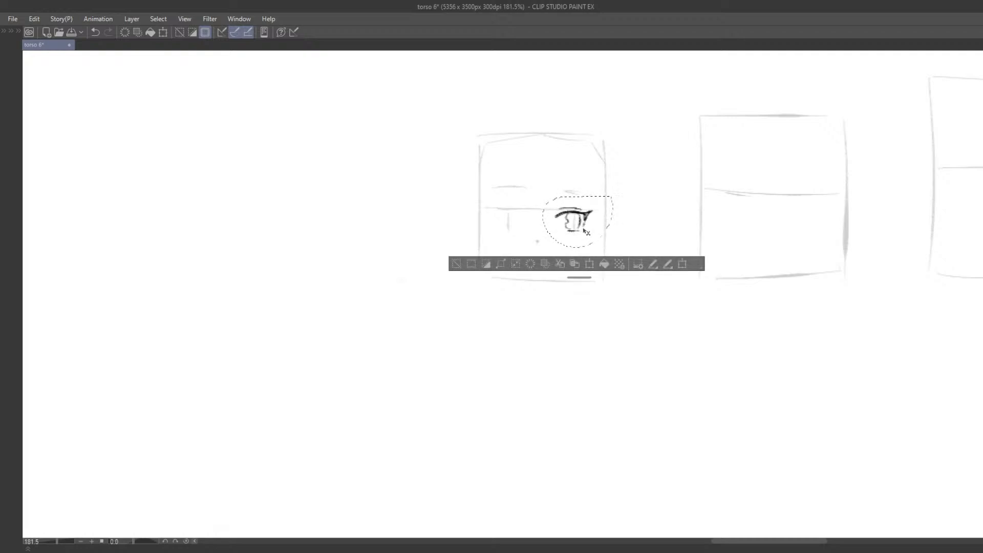
left_click(456, 262)
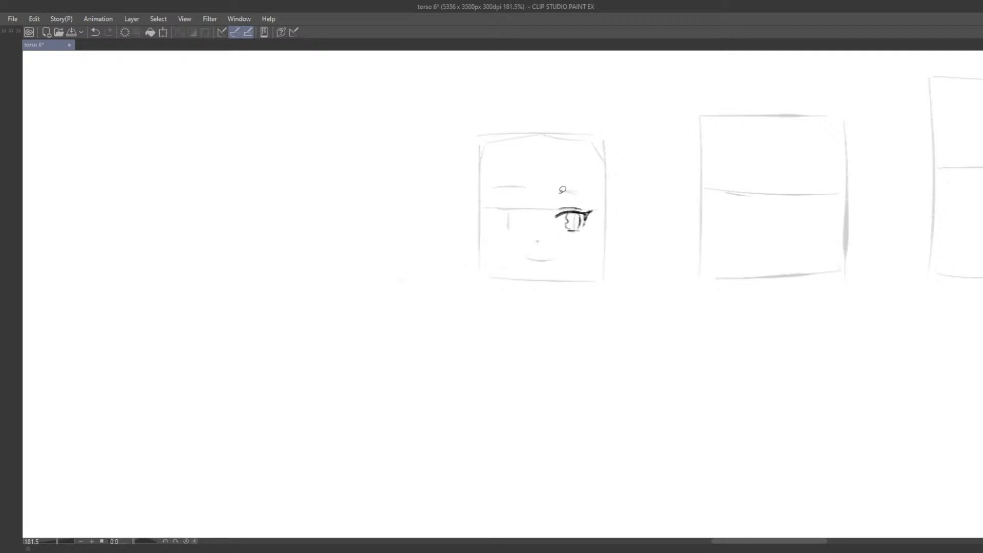
Lasso the right-hand eye in the first box and stretch it slightly taller by extending its lower edge downward.
left_click_drag(545, 202, 610, 198)
key("ctrl+t")
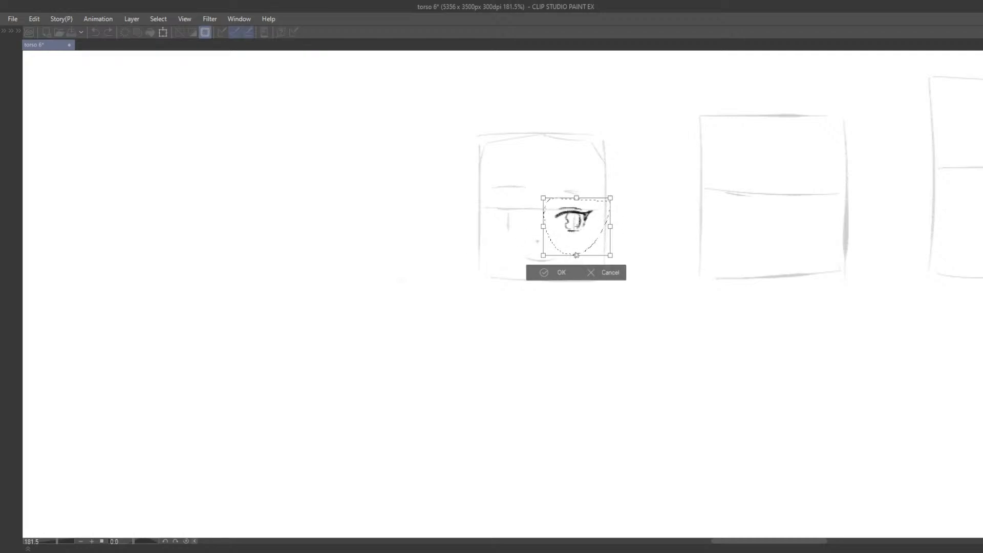
left_click_drag(577, 245, 578, 253)
key("Return")
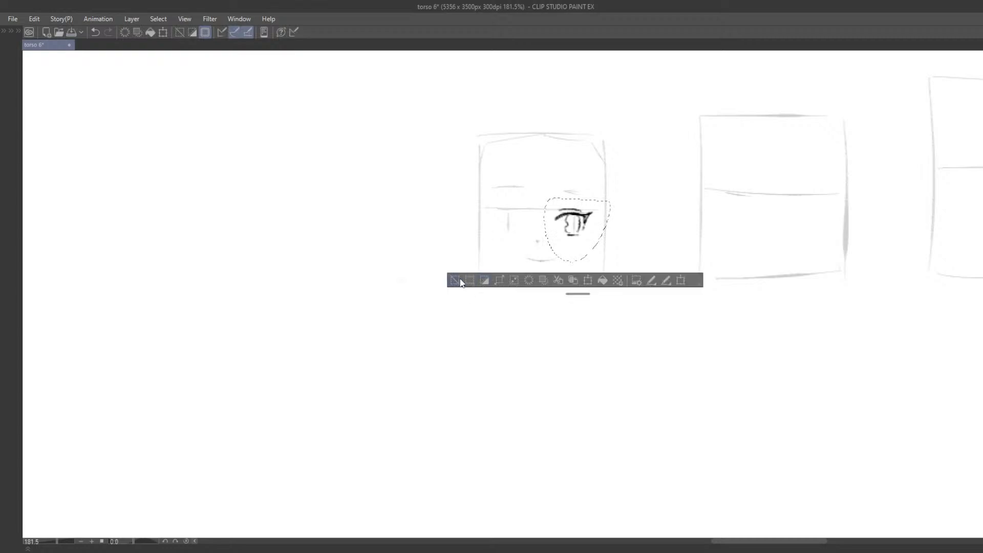
Clear the selection around the right eye and draw the left eye's arched upper eyelid over the guide line.
left_click(462, 279)
key("ctrl+z")
left_click_drag(512, 211, 523, 220)
key("ctrl+z")
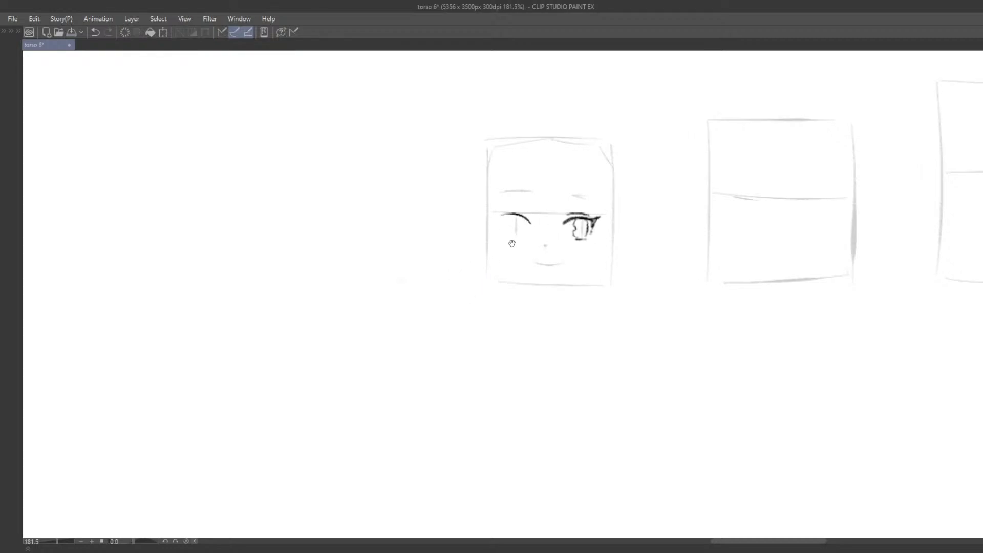
key("ctrl+z")
mouse_move(508, 210)
left_mouse_down()
mouse_move(481, 215)
mouse_move(515, 220)
left_mouse_up()
key("ctrl+z")
Extend the left eye's upper lash with a thick outer corner and add a short lower lid line.
key("ctrl+z")
key("ctrl+z")
key("ctrl+z")
key("ctrl+z")
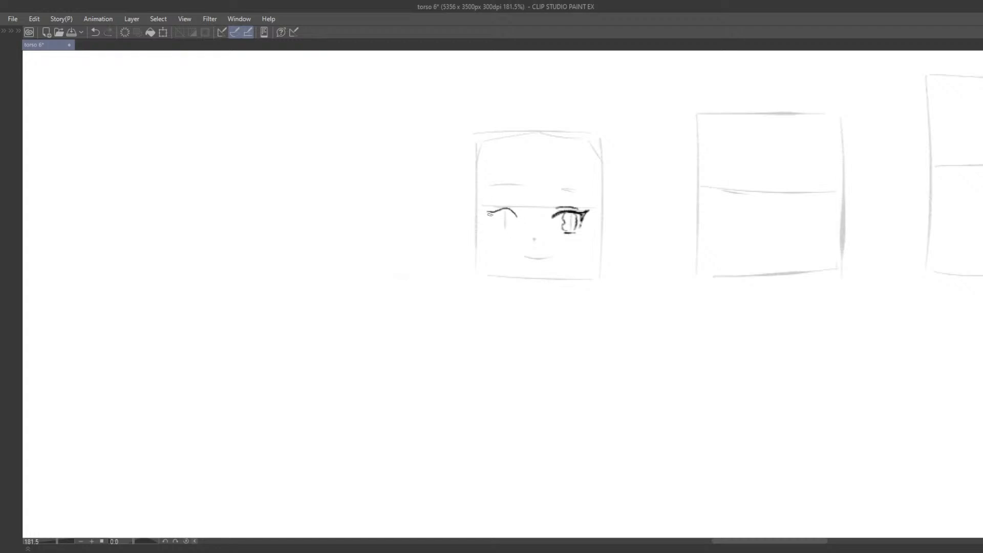
key("ctrl+z")
key("ctrl+z")
mouse_move(498, 228)
left_mouse_down()
mouse_move(510, 229)
mouse_move(512, 216)
left_mouse_up()
key("ctrl+z")
Lasso the left eye, transform it to sit slightly closer to the face's centre, and deselect it.
mouse_move(505, 204)
left_mouse_down()
mouse_move(486, 237)
mouse_move(520, 207)
left_mouse_up()
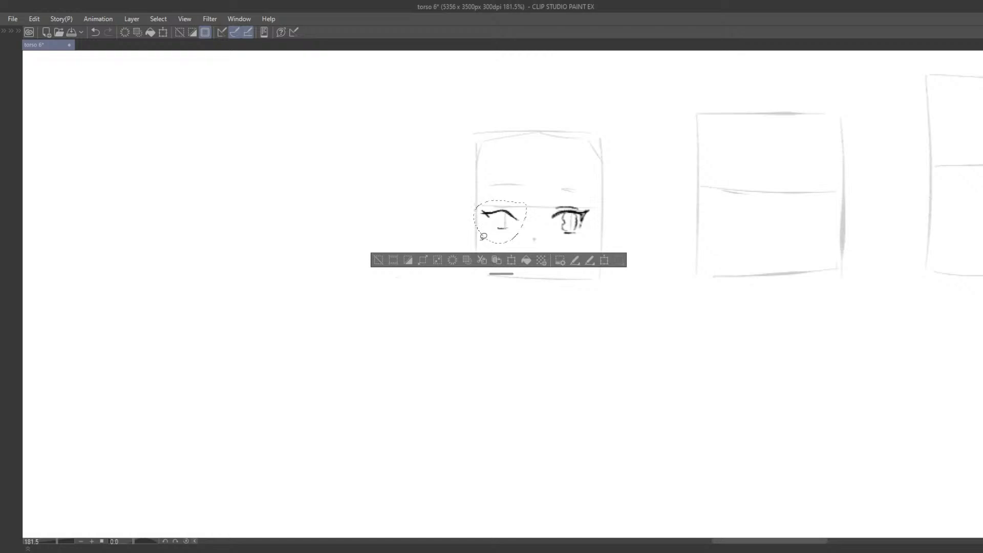
key("ctrl+t")
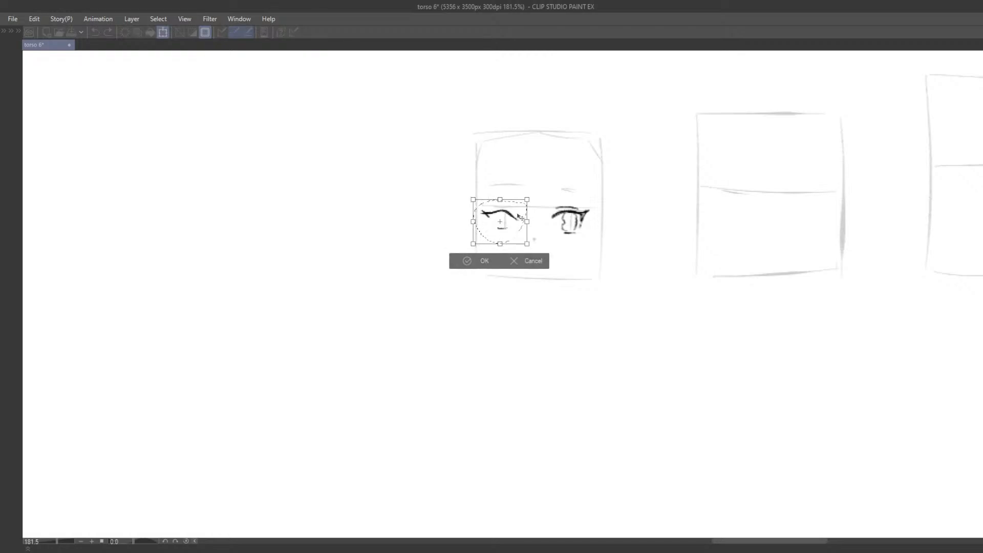
mouse_move(520, 216)
left_mouse_down()
mouse_move(541, 247)
mouse_move(510, 230)
left_mouse_up()
left_click(470, 265)
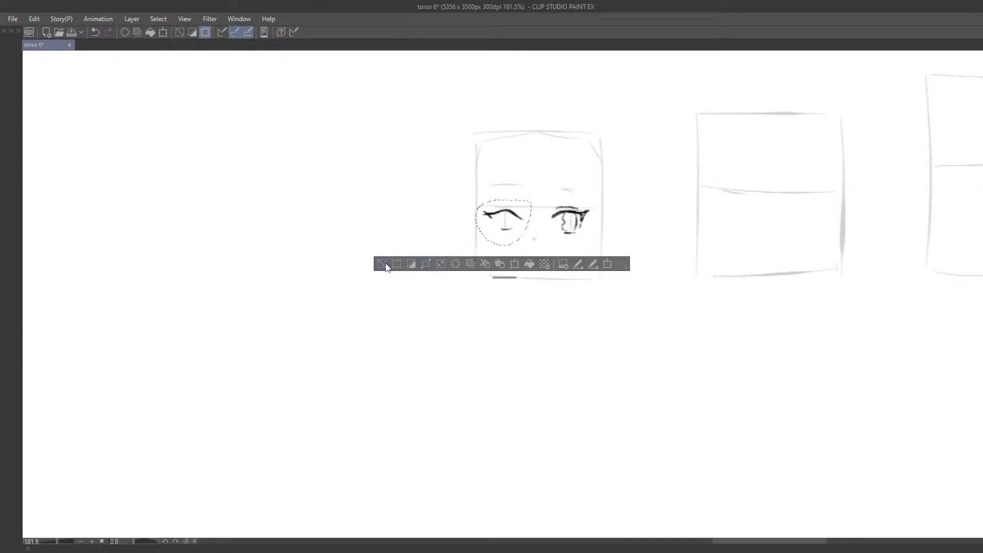
left_click(387, 265)
Thicken the left eye's outer lash corner and sketch its iris under the eyelid.
key("ctrl+z")
mouse_move(483, 214)
left_mouse_down()
mouse_move(500, 210)
mouse_move(511, 226)
mouse_move(499, 215)
left_mouse_up()
key("ctrl+z")
key("ctrl+z")
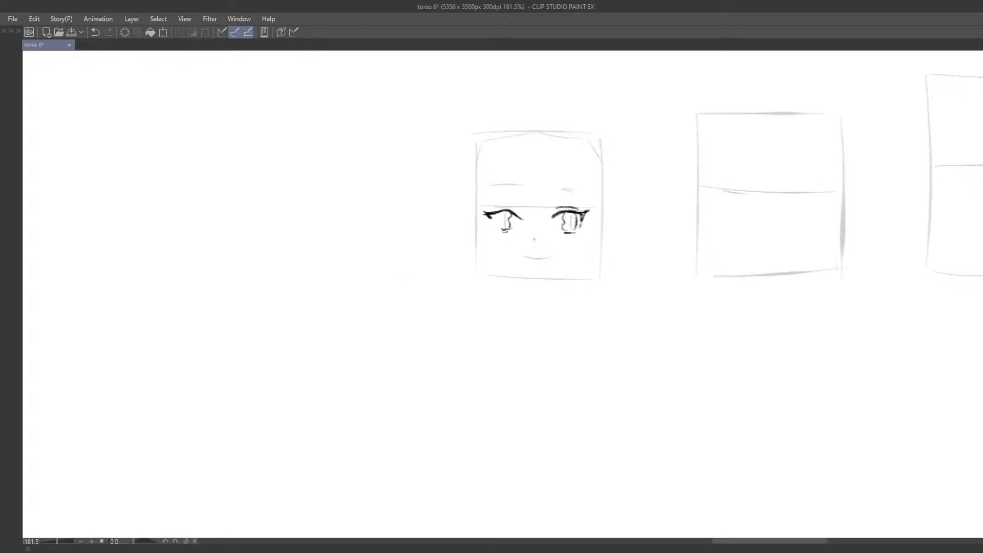
key("ctrl+z")
key("ctrl+z")
key("ctrl+z")
key("ctrl+z")
Complete the left iris outline and add a crease line above that eye.
mouse_move(501, 232)
left_mouse_down()
mouse_move(512, 232)
mouse_move(509, 218)
mouse_move(507, 231)
left_mouse_up()
key("ctrl+z")
key("ctrl+z")
key("ctrl+z")
key("ctrl+z")
Lasso both eyes, rotate them slightly clockwise as a group, and clear the selection.
mouse_move(510, 194)
left_mouse_down()
mouse_move(473, 204)
mouse_move(597, 184)
left_mouse_up()
key("ctrl+z")
key("m")
left_click_drag(518, 186, 603, 188)
key("ctrl+t")
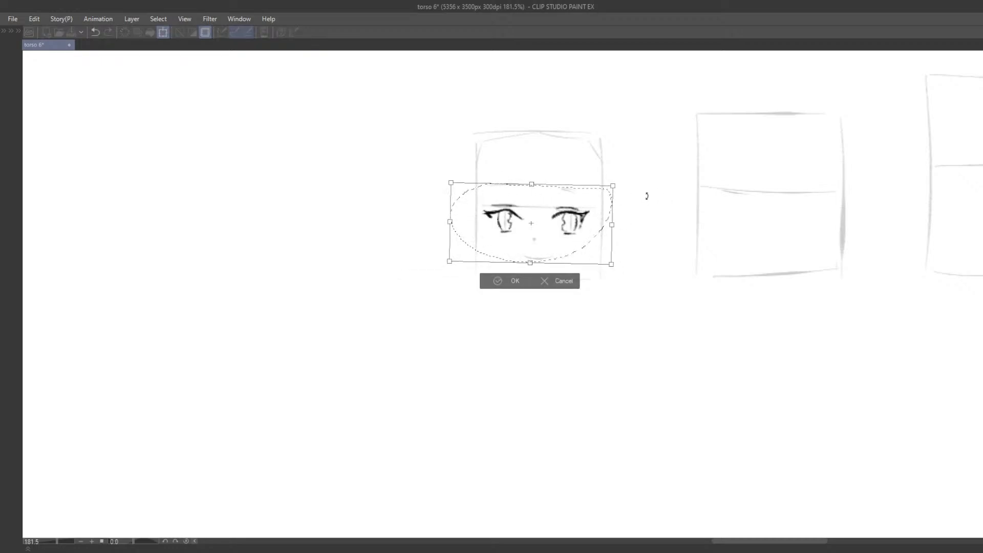
left_click(499, 281)
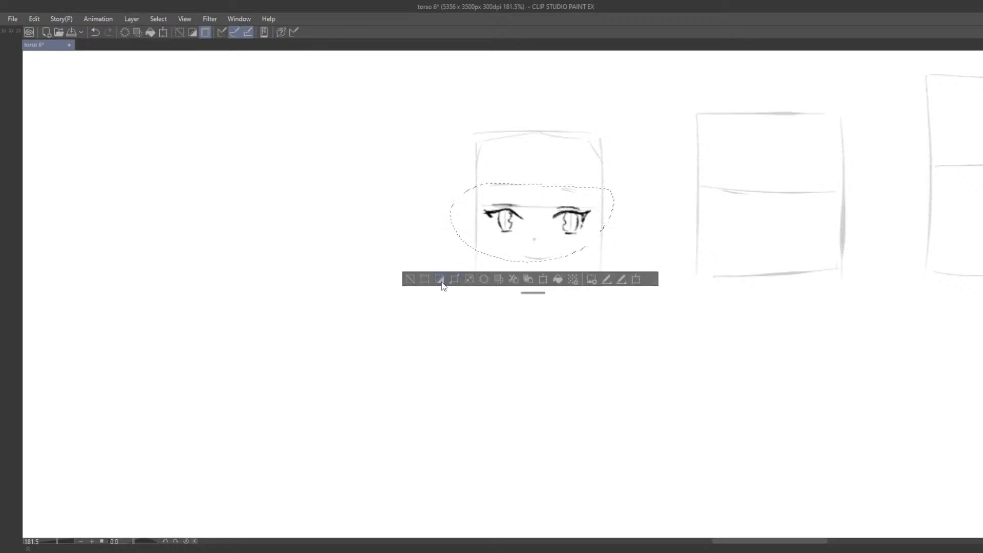
left_click(414, 281)
Mark the nose with a small dark stroke below and between the eyes.
left_click(535, 239)
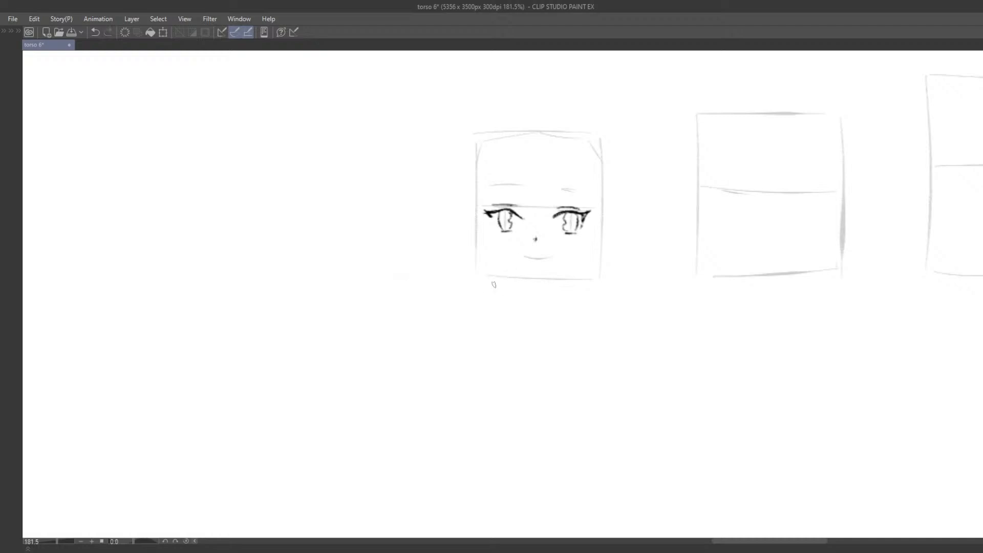
key("ctrl+z")
left_click(535, 239)
left_click_drag(493, 188, 539, 193)
key("ctrl+z")
key("m")
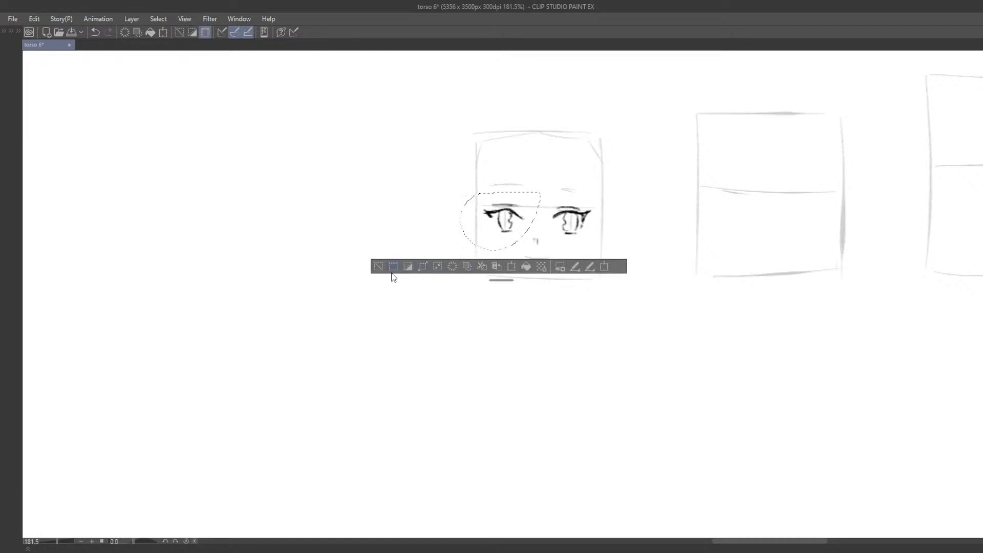
left_click(379, 266)
Rework the left iris outline with a smoother inner edge.
scroll(490, 228, "up", 2)
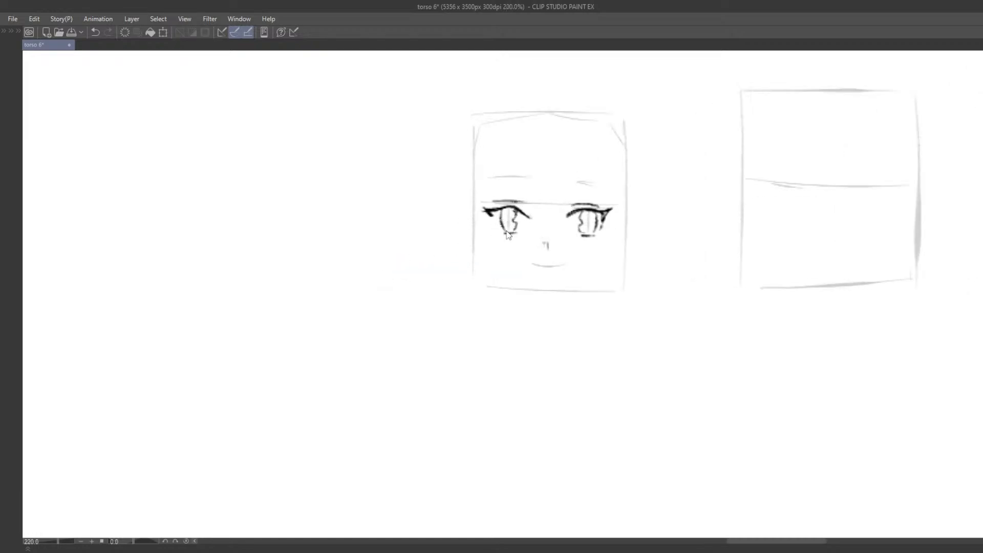
mouse_move(508, 235)
left_mouse_down()
mouse_move(504, 220)
mouse_move(516, 215)
mouse_move(505, 233)
mouse_move(516, 215)
mouse_move(515, 230)
left_mouse_up()
key("ctrl+z")
key("ctrl+z")
key("ctrl+z")
key("ctrl+z")
key("ctrl+z")
key("Tab")
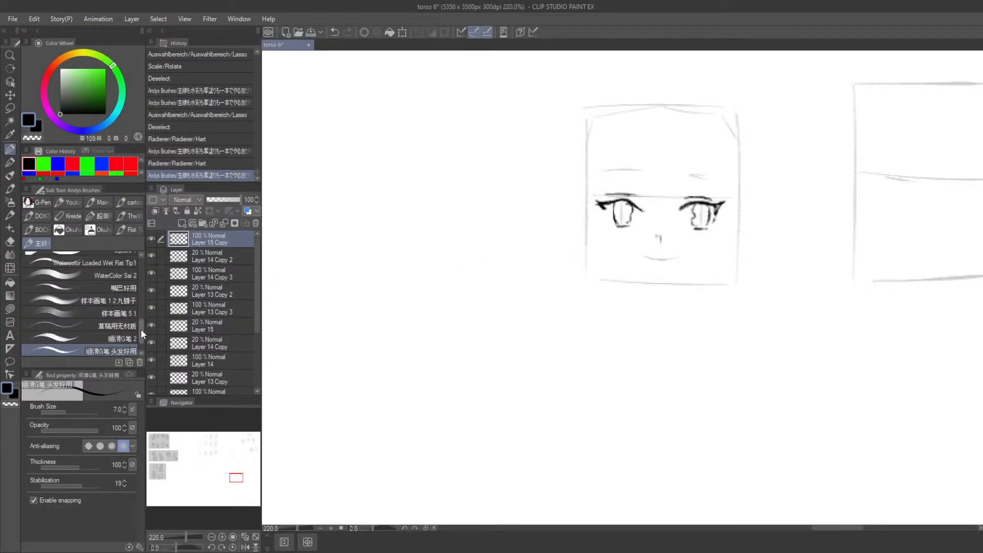
key("Tab")
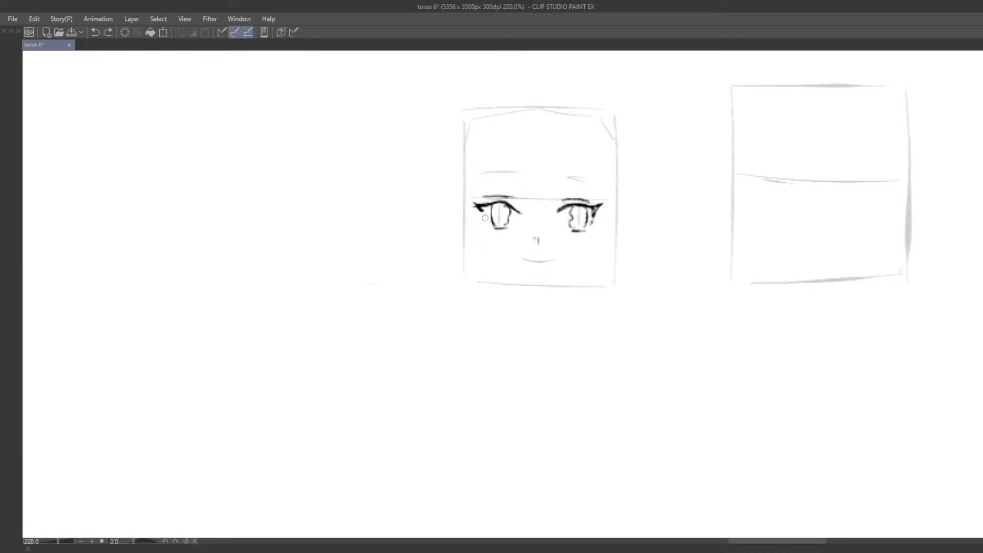
Refine the left iris sides and redraw the crease above the left eye.
key("ctrl+z")
left_click_drag(491, 207, 496, 228)
key("ctrl+z")
key("ctrl+z")
key("ctrl+z")
left_click_drag(484, 197, 517, 197)
key("ctrl+z")
key("ctrl+z")
Draw small pupils in both irises and darken the nose mark.
left_click_drag(577, 216, 583, 217)
left_click_drag(543, 267, 546, 261)
scroll(557, 244, "down", 4)
scroll(509, 223, "up", 3)
key("ctrl+z")
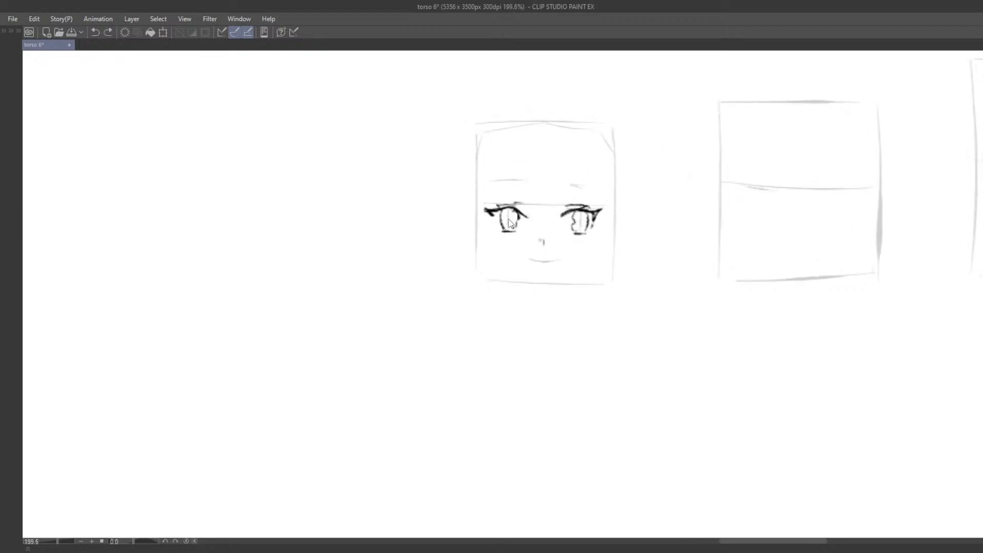
left_click_drag(508, 214, 514, 215)
key("ctrl+z")
left_click_drag(577, 219, 583, 219)
mouse_move(561, 284)
left_mouse_down()
mouse_move(543, 239)
mouse_move(555, 257)
left_mouse_up()
key("ctrl+z")
key("ctrl+z")
key("ctrl+z")
key("ctrl+z")
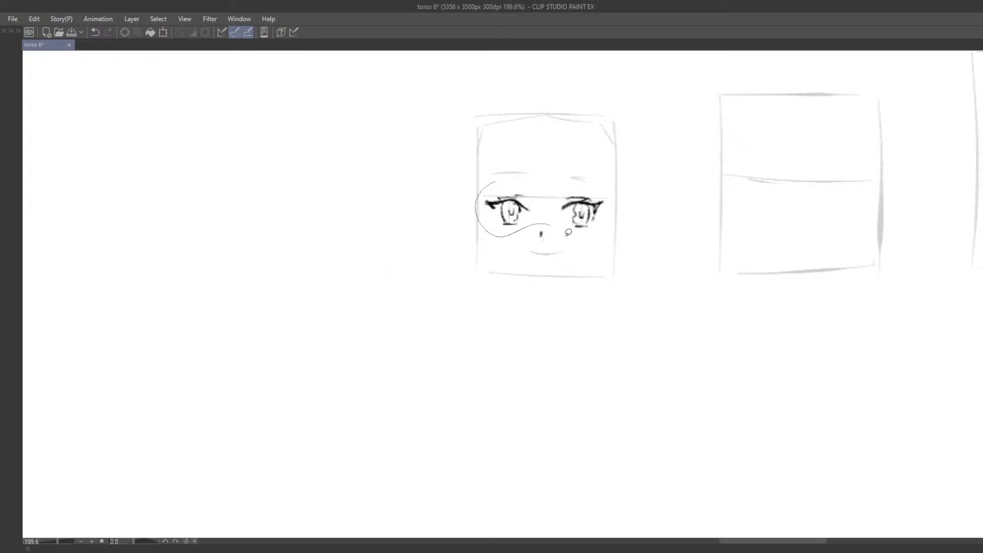
Lasso both eyes, scale them up slightly toward the sides of the face, and deselect them.
left_click_drag(568, 232, 587, 168)
key("ctrl+t")
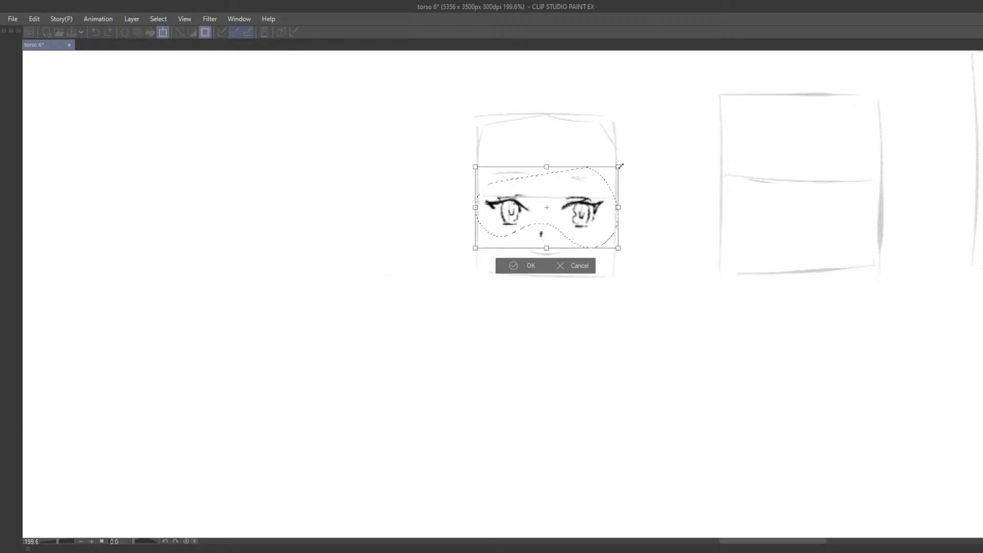
left_click_drag(611, 200, 619, 202)
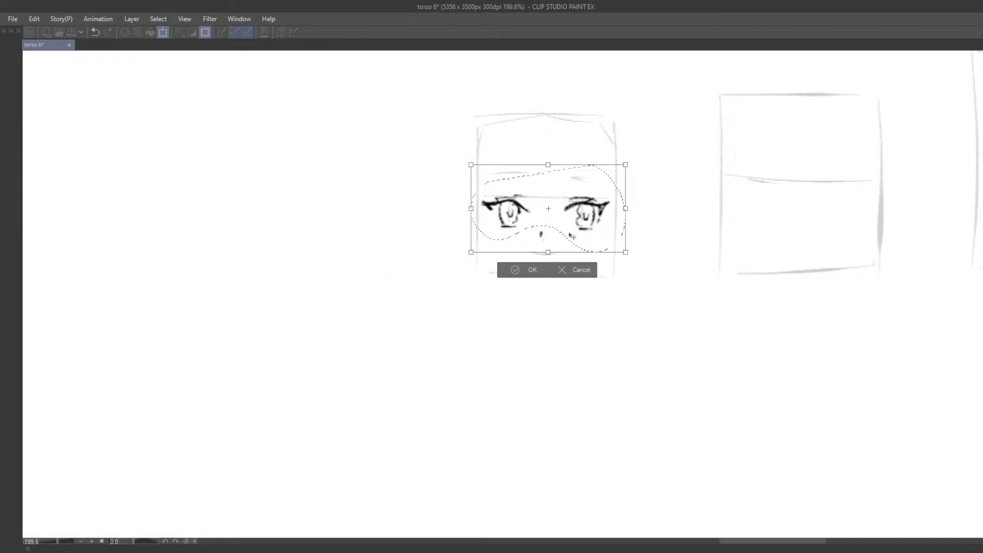
left_click(508, 274)
left_click(430, 270)
scroll(476, 274, "down", 1)
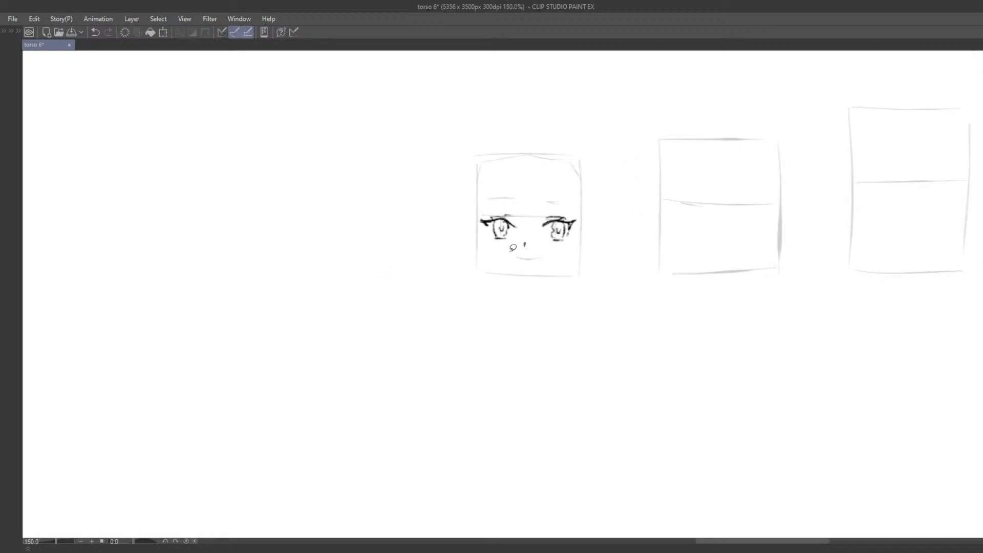
Lasso the left and right eyes one after the other and nudge each slightly toward the nose.
mouse_move(477, 250)
left_mouse_down()
mouse_move(516, 243)
mouse_move(522, 206)
mouse_move(515, 233)
left_mouse_up()
left_click(378, 274)
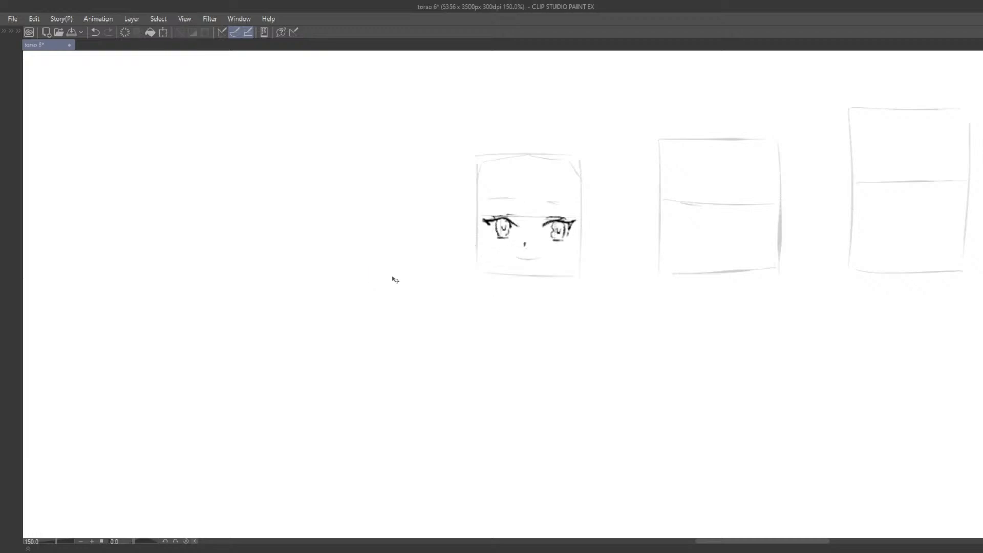
mouse_move(587, 211)
left_mouse_down()
mouse_move(563, 215)
mouse_move(566, 252)
mouse_move(564, 235)
left_mouse_up()
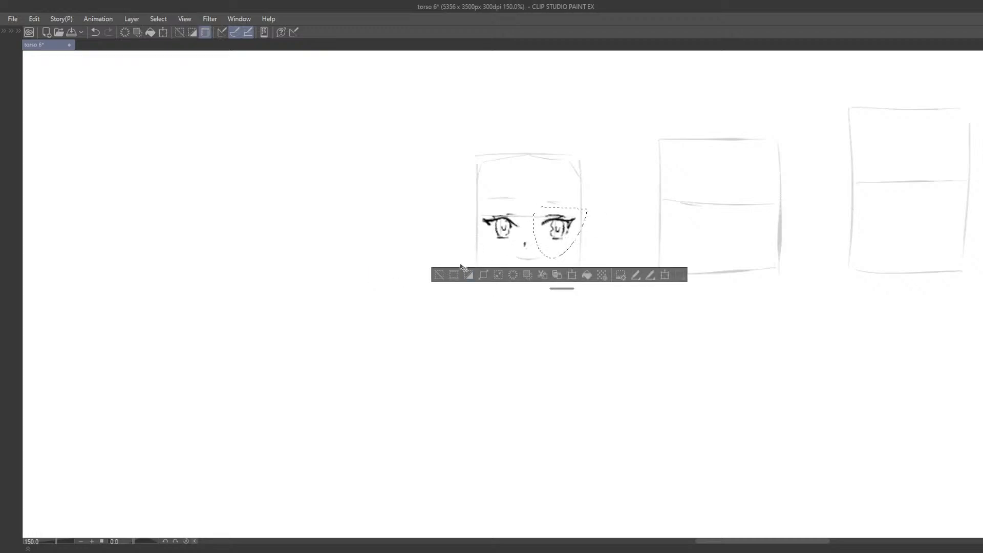
left_click(438, 275)
scroll(520, 239, "up", 2)
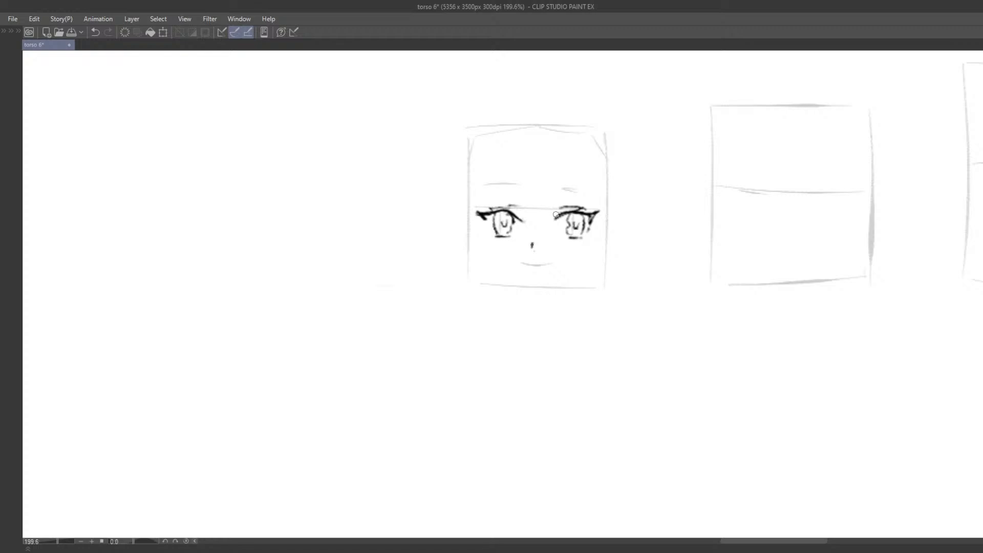
Redraw the nose mark, then lasso the facial features and shift them slightly to the left.
key("ctrl+z")
left_click_drag(536, 241, 536, 247)
left_click_drag(486, 180, 612, 176)
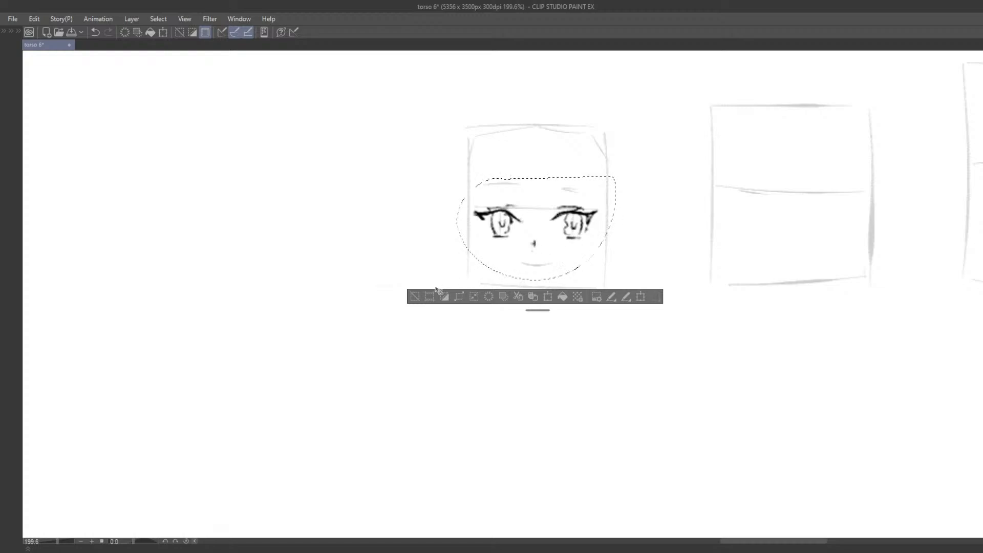
left_click(415, 296)
Draw the smiling mouth over its guide line and the left cheek contour below the eye line.
key("ctrl+z")
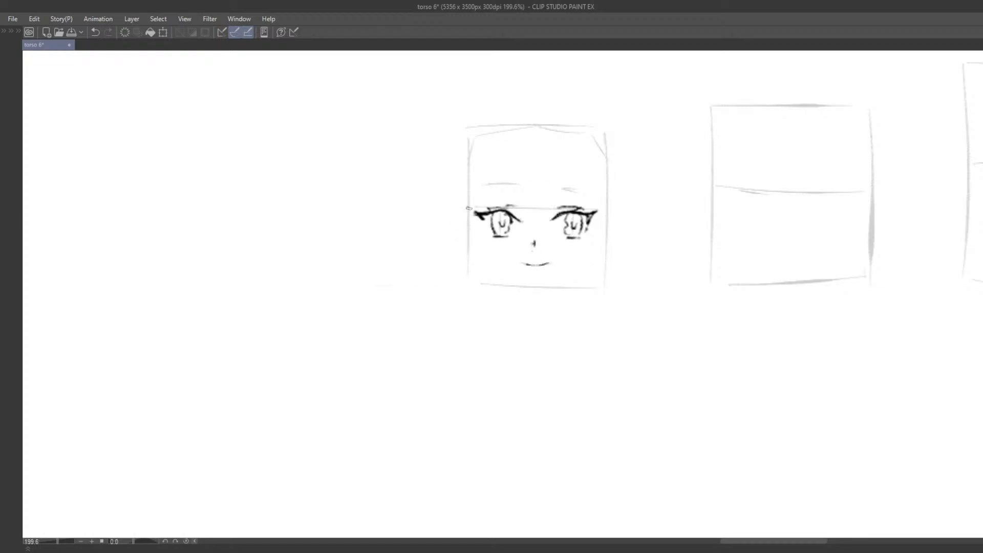
key("ctrl+z")
left_click_drag(469, 210, 488, 257)
key("ctrl+z")
key("ctrl+z")
mouse_move(468, 209)
left_mouse_down()
mouse_move(485, 253)
mouse_move(525, 284)
left_mouse_up()
key("ctrl+z")
Draw the jawline from the left cheek through the pointed chin and up to the right cheek.
left_click_drag(484, 257, 532, 290)
key("ctrl+z")
mouse_move(486, 259)
left_mouse_down()
mouse_move(516, 280)
mouse_move(585, 270)
mouse_move(615, 220)
mouse_move(599, 259)
left_mouse_up()
key("ctrl+z")
key("e")
left_click_drag(615, 222, 587, 267)
key("ctrl+z")
left_click_drag(610, 214, 589, 268)
key("ctrl+z")
scroll(569, 257, "down", 5)
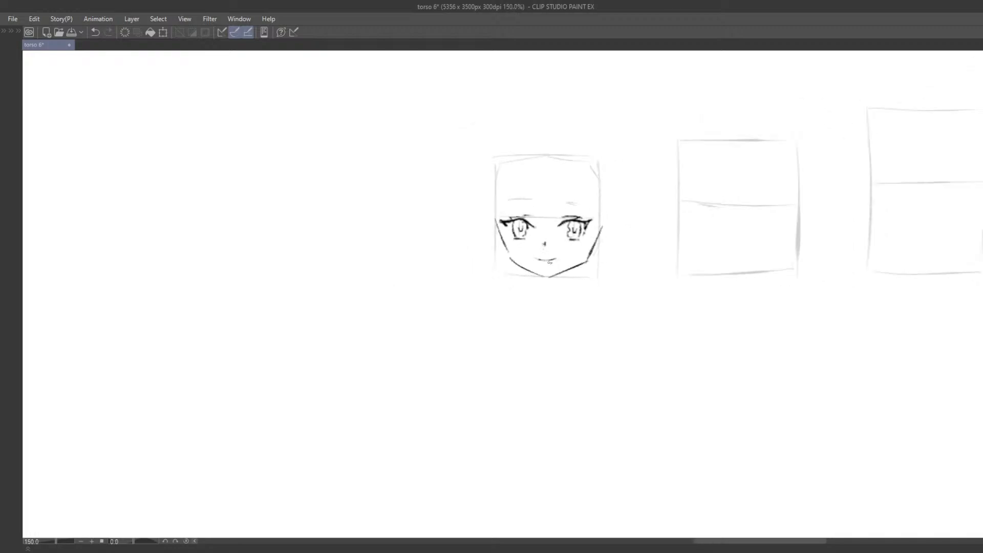
Draw curved eyebrows above the right and left eyes.
scroll(551, 246, "up", 3)
key("ctrl+z")
left_click_drag(554, 224, 583, 226)
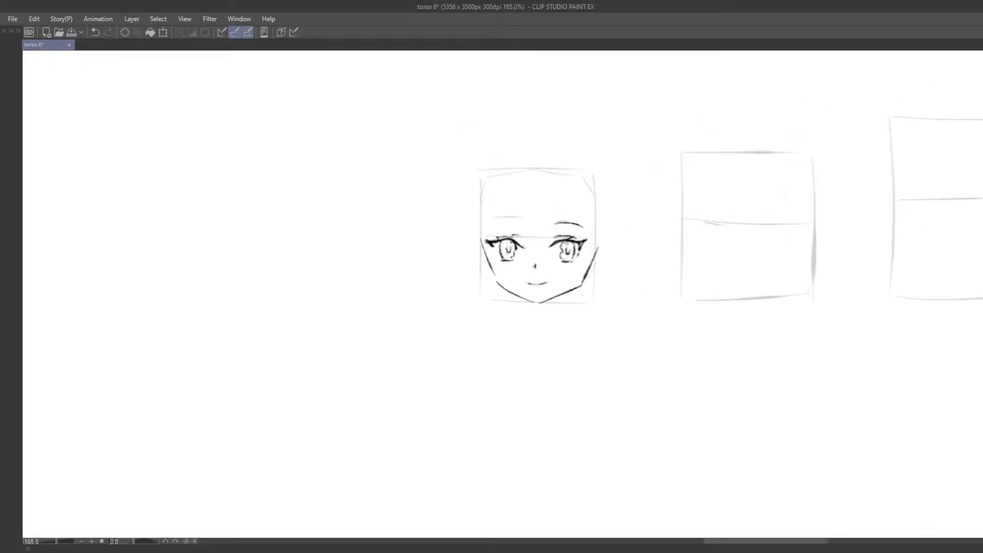
mouse_move(490, 224)
left_mouse_down()
mouse_move(517, 220)
mouse_move(496, 281)
mouse_move(457, 267)
mouse_move(480, 275)
left_mouse_up()
key("ctrl+z")
key("ctrl+z")
key("ctrl+z")
key("ctrl+z")
key("ctrl+z")
key("ctrl+z")
Redraw the right cheek contour from eye level down toward the jaw.
left_click_drag(579, 246, 564, 277)
key("ctrl+z")
key("ctrl+z")
left_click_drag(581, 226, 570, 260)
key("ctrl+z")
mouse_move(579, 236)
left_mouse_down()
mouse_move(564, 289)
mouse_move(550, 300)
mouse_move(557, 290)
mouse_move(527, 293)
mouse_move(565, 275)
left_mouse_up()
key("ctrl+z")
Redraw the right jaw line from the chin up to the cheek contour.
left_click_drag(526, 293, 571, 269)
key("ctrl+z")
key("ctrl+z")
key("ctrl+z")
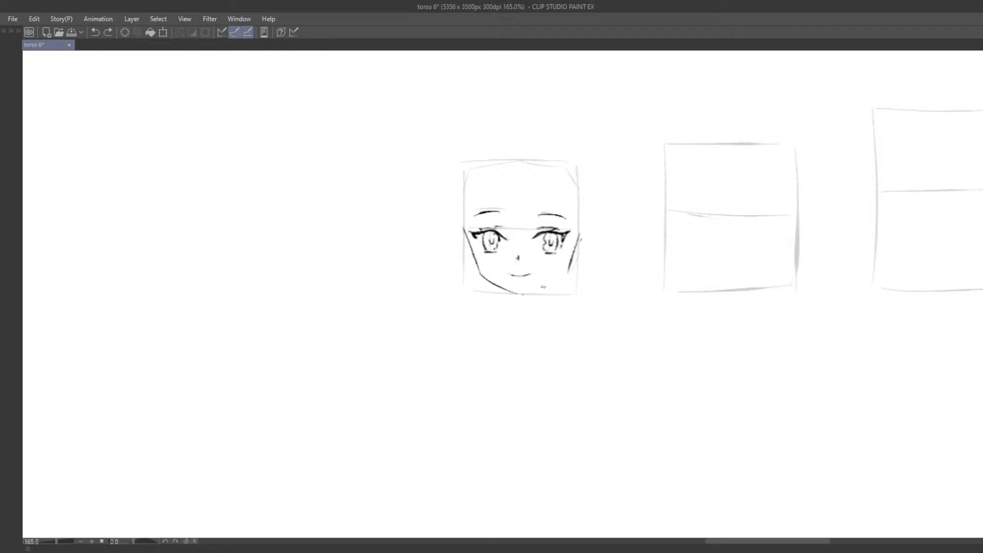
left_click_drag(525, 295, 568, 270)
key("ctrl+z")
left_click_drag(525, 295, 570, 270)
key("ctrl+z")
key("ctrl+z")
left_click_drag(525, 295, 568, 271)
Touch up the left jaw line and draw the left ear beside the cheek.
left_click_drag(480, 282, 512, 293)
key("p")
key("ctrl+z")
mouse_move(486, 257)
left_mouse_down()
mouse_move(497, 264)
mouse_move(480, 269)
left_mouse_up()
key("ctrl+z")
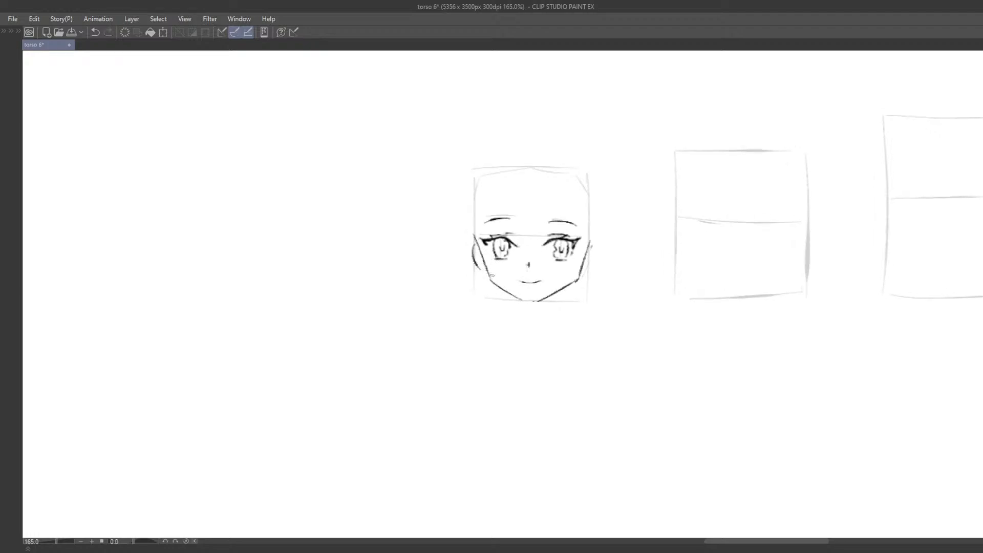
key("ctrl+z")
Draw the right ear beside the cheek contour.
left_click_drag(597, 255, 584, 268)
left_click_drag(588, 249, 579, 269)
mouse_move(590, 244)
left_mouse_down()
mouse_move(578, 275)
mouse_move(537, 282)
left_mouse_up()
key("ctrl+z")
key("ctrl+z")
Draw the rounded skull outline from the left ear over the top of the head to the right ear.
left_click_drag(474, 269, 483, 219)
left_click_drag(485, 213, 512, 200)
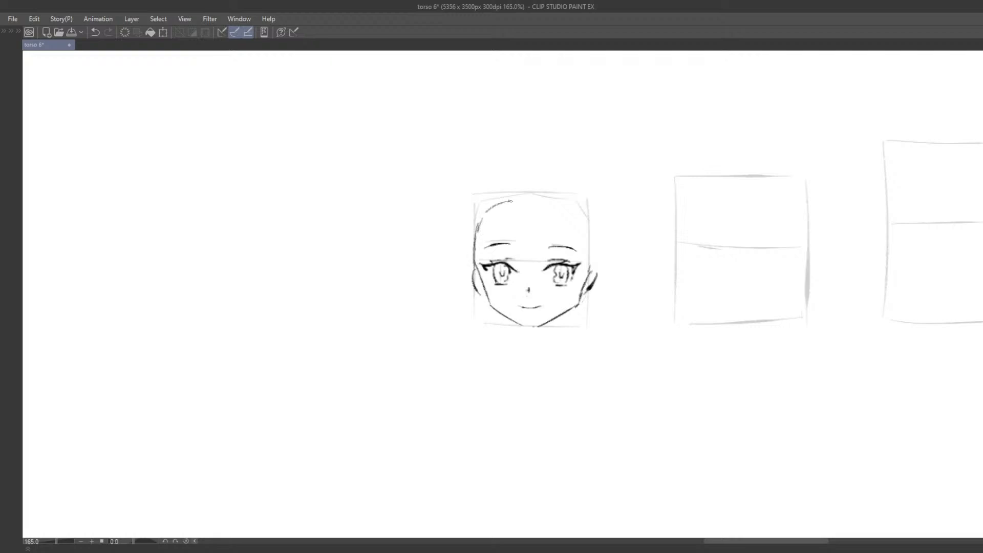
key("ctrl+z")
key("ctrl+z")
mouse_move(479, 233)
left_mouse_down()
mouse_move(482, 214)
mouse_move(546, 197)
mouse_move(573, 209)
mouse_move(588, 269)
left_mouse_up()
key("ctrl+z")
Draw a near-vertical line from the top of the head down the forehead toward the left eyebrow.
mouse_move(502, 209)
left_mouse_down()
mouse_move(521, 253)
mouse_move(524, 246)
left_mouse_up()
key("ctrl+z")
key("ctrl+z")
left_click_drag(512, 198, 511, 240)
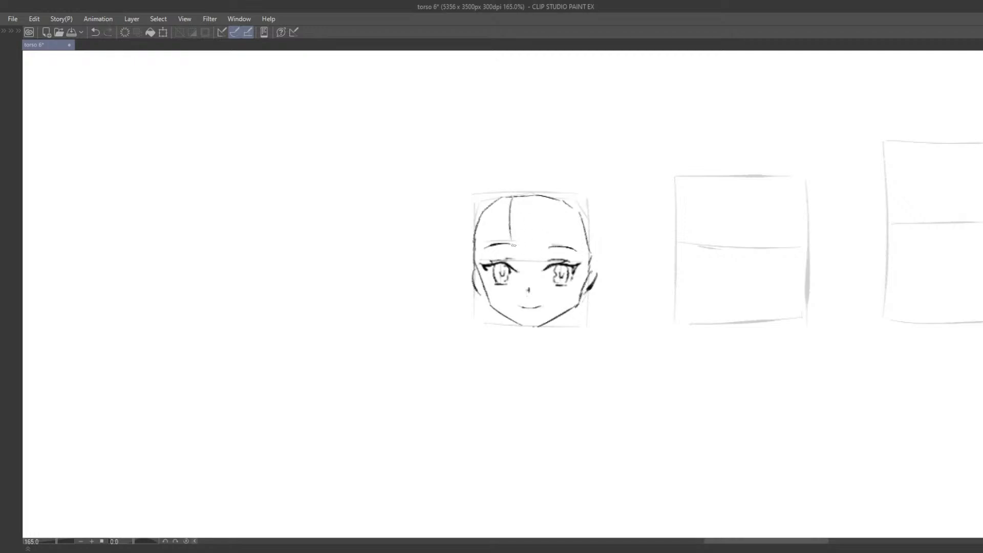
Undo the trial forehead strokes and add a new raster layer above the face drawing for the hair.
key("ctrl+z")
left_click_drag(513, 199, 518, 261)
left_click_drag(545, 206, 542, 256)
key("ctrl+z")
key("ctrl+z")
key("Tab")
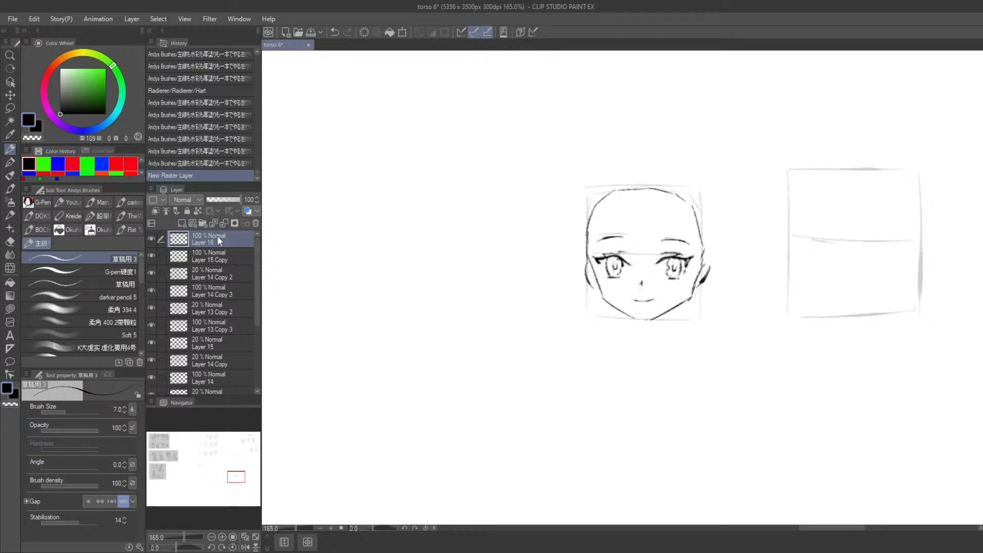
key("Tab")
Draw a central fringe lock with two near-vertical edges ending just above the eye line, plus a short strand toward the left eyebrow.
key("ctrl+z")
mouse_move(513, 204)
left_mouse_down()
mouse_move(516, 254)
mouse_move(542, 255)
left_mouse_up()
left_click_drag(547, 209, 543, 259)
key("ctrl+z")
key("ctrl+z")
left_click_drag(510, 225, 490, 253)
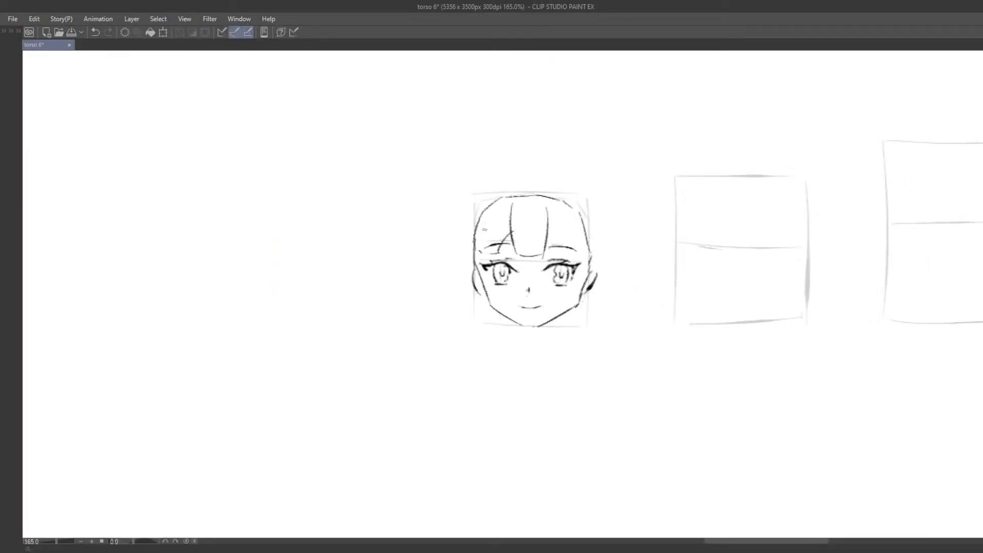
Rework the left part of the fringe with a strand sweeping from the central lock down over the left eyebrow.
key("ctrl+z")
key("ctrl+z")
key("ctrl+z")
key("ctrl+z")
key("ctrl+z")
left_click_drag(513, 197, 517, 250)
key("ctrl+z")
mouse_move(514, 207)
left_mouse_down()
mouse_move(514, 255)
mouse_move(505, 234)
mouse_move(494, 253)
mouse_move(474, 234)
mouse_move(479, 253)
left_mouse_up()
key("ctrl+z")
key("ctrl+z")
Draw the matching right fringe strand from the central lock down over the right eyebrow.
left_click_drag(549, 233, 569, 248)
key("ctrl+z")
mouse_move(549, 234)
left_mouse_down()
mouse_move(570, 257)
mouse_move(556, 247)
mouse_move(569, 241)
left_mouse_up()
left_click_drag(568, 206, 582, 258)
key("ctrl+z")
Erase the upper part of the central fringe lock's left edge.
key("e")
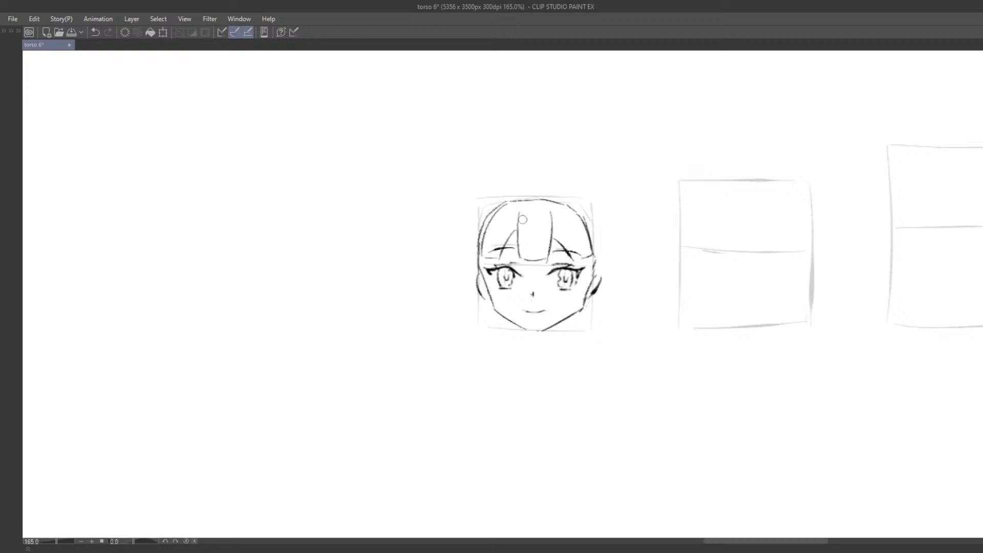
mouse_move(523, 217)
left_mouse_down()
mouse_move(496, 257)
mouse_move(521, 256)
left_mouse_up()
key("p")
key("ctrl+z")
key("ctrl+z")
Refine the central fringe lock with pointed strand tips above the eyes.
mouse_move(521, 236)
left_mouse_down()
mouse_move(519, 260)
mouse_move(566, 261)
left_mouse_up()
key("ctrl+z")
key("p")
key("ctrl+z")
key("ctrl+z")
key("ctrl+z")
key("ctrl+z")
key("ctrl+z")
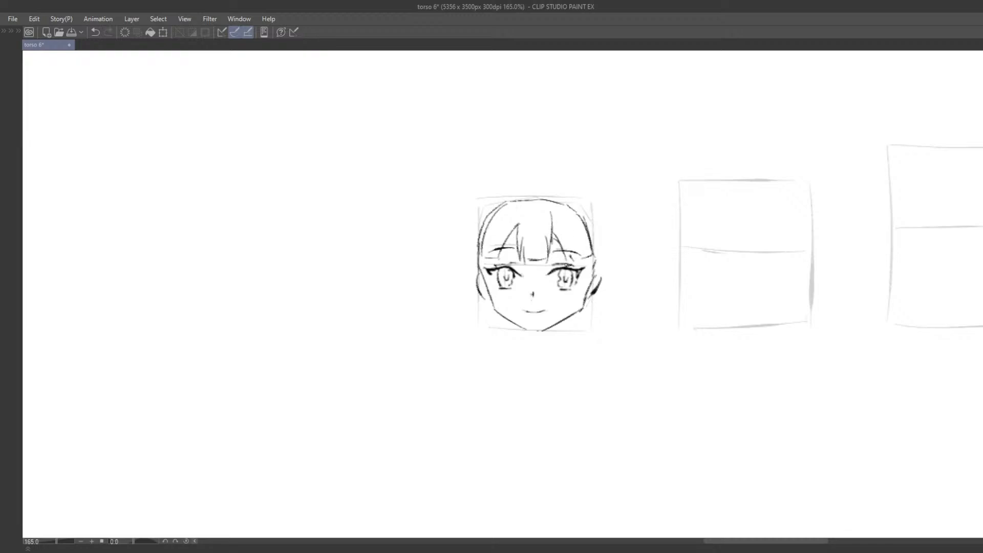
Add fringe strands over the right eyebrow and along the right temple.
mouse_move(554, 227)
left_mouse_down()
mouse_move(552, 219)
mouse_move(568, 259)
mouse_move(583, 254)
left_mouse_up()
key("ctrl+z")
key("ctrl+z")
key("ctrl+z")
mouse_move(587, 220)
left_mouse_down()
mouse_move(573, 201)
mouse_move(532, 196)
mouse_move(571, 202)
left_mouse_up()
key("ctrl+z")
key("ctrl+z")
key("ctrl+z")
Draw the raised hair outline over the crown, curving down both upper sides of the head.
mouse_move(489, 213)
left_mouse_down()
mouse_move(523, 192)
mouse_move(552, 235)
mouse_move(512, 229)
mouse_move(495, 250)
left_mouse_up()
key("ctrl+z")
key("ctrl+z")
key("ctrl+z")
key("ctrl+z")
key("ctrl+z")
key("ctrl+z")
mouse_move(522, 204)
left_mouse_down()
mouse_move(492, 244)
mouse_move(516, 213)
left_mouse_up()
key("ctrl+z")
left_click_drag(526, 201, 486, 236)
key("ctrl+z")
left_click_drag(557, 204, 572, 229)
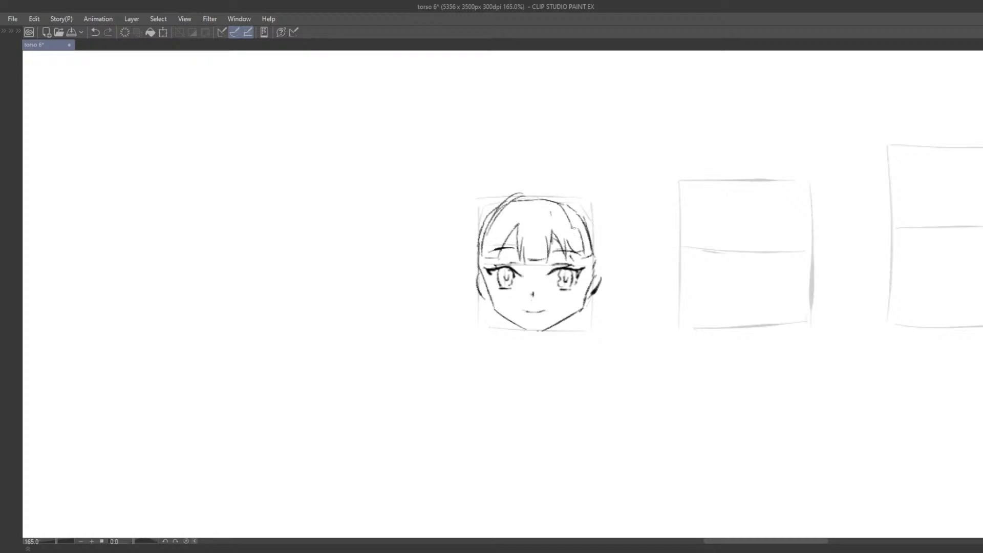
Erase the skull outline overlapping the hair on Layer 15 Copy, and return to Layer 16 with the pen.
key("Tab")
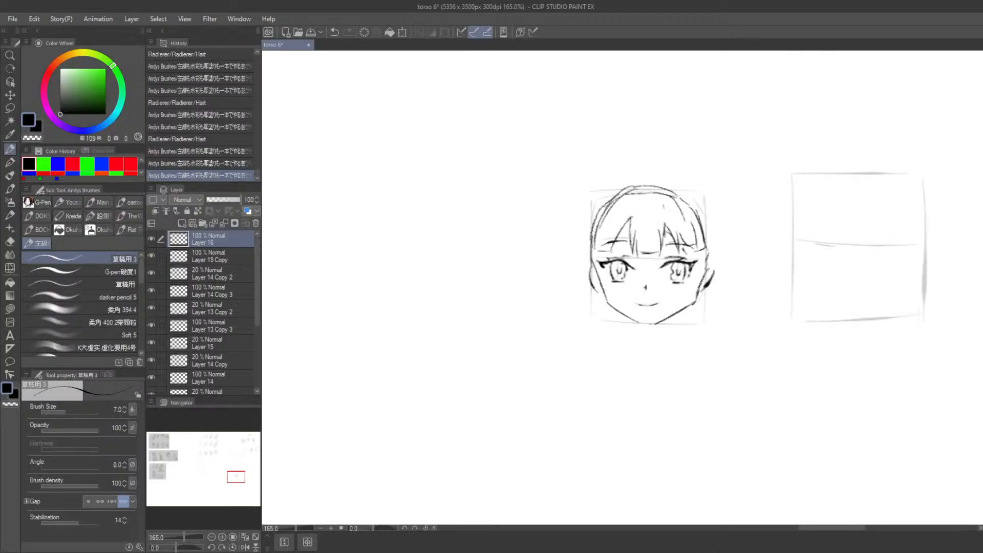
key("e")
left_click(643, 193, "ctrl+shift")
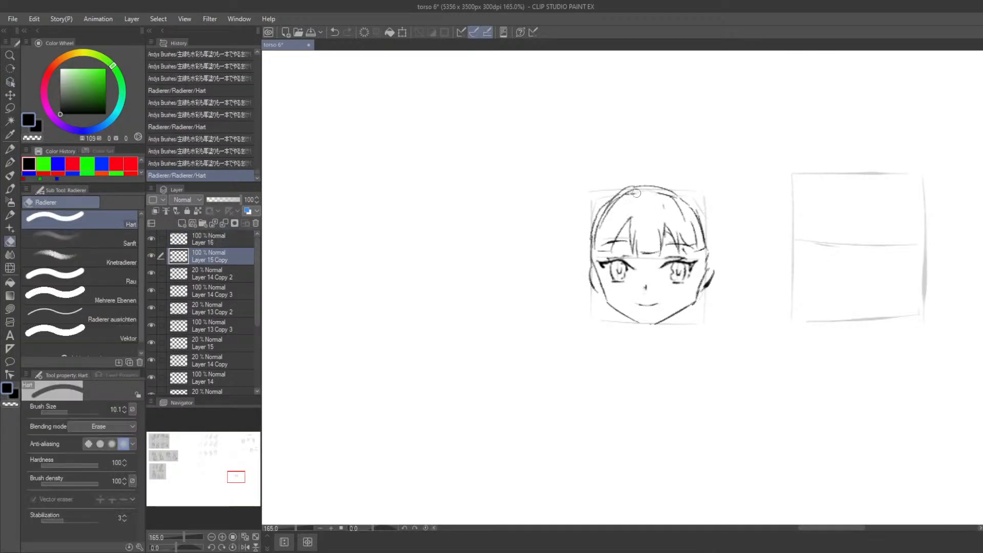
left_click_drag(702, 226, 708, 233)
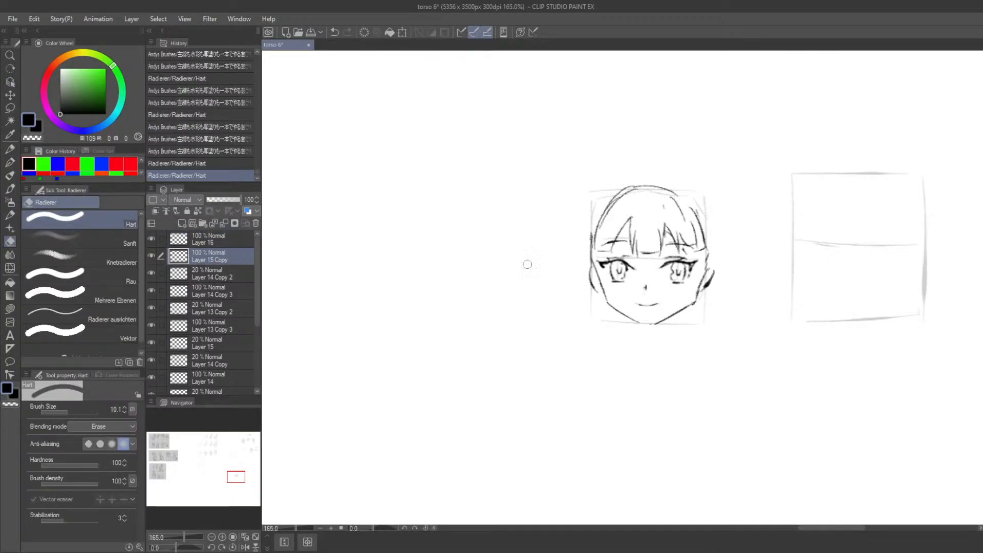
left_click(211, 239)
key("p")
key("Tab")
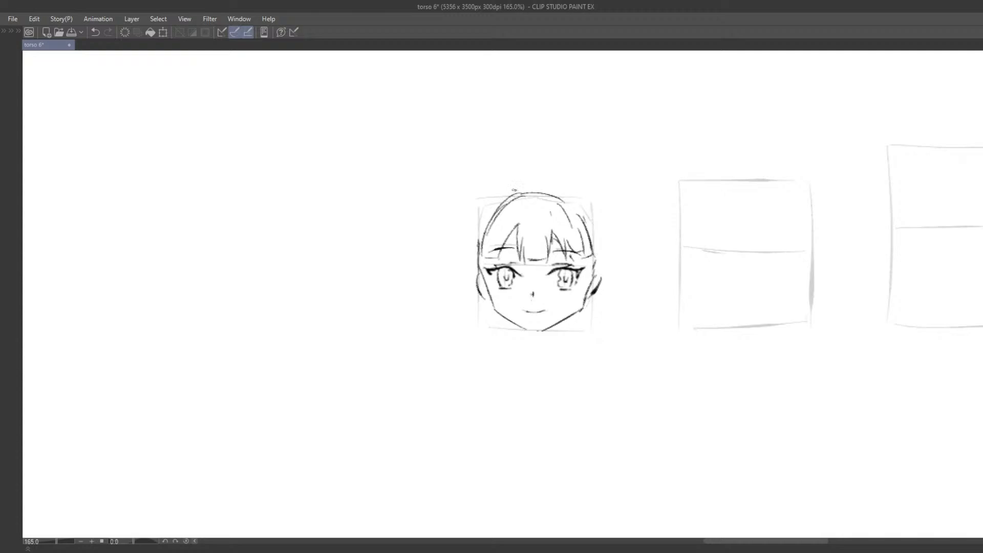
Draw the outer curve of the left pigtail from the crown down past the left ear to below the jaw.
key("ctrl+z")
mouse_move(514, 190)
left_mouse_down()
mouse_move(469, 269)
mouse_move(515, 188)
mouse_move(473, 227)
mouse_move(467, 263)
left_mouse_up()
key("ctrl+z")
key("ctrl+z")
key("ctrl+z")
key("ctrl+z")
key("ctrl+z")
left_click_drag(521, 180, 466, 278)
key("ctrl+z")
mouse_move(515, 181)
left_mouse_down()
mouse_move(467, 281)
mouse_move(471, 358)
left_mouse_up()
key("ctrl+z")
Draw the left pigtail's hair tie and the flared, rounded tail below it.
mouse_move(468, 284)
left_mouse_down()
mouse_move(468, 359)
mouse_move(482, 300)
left_mouse_up()
key("ctrl+z")
mouse_move(465, 305)
left_mouse_down()
mouse_move(449, 333)
mouse_move(502, 340)
left_mouse_up()
key("ctrl+z")
left_click_drag(499, 302, 500, 334)
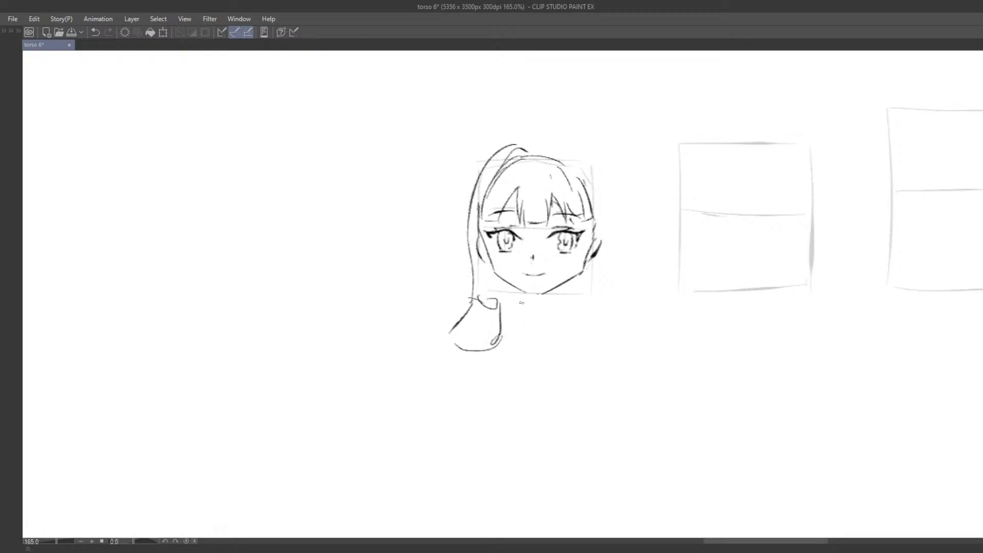
Add the left neck line, a strand at the crown and the inner edge of the left pigtail with its tie.
left_click_drag(519, 291, 518, 310)
left_click_drag(520, 152, 500, 177)
left_click_drag(492, 266, 493, 288)
left_click_drag(482, 288, 494, 306)
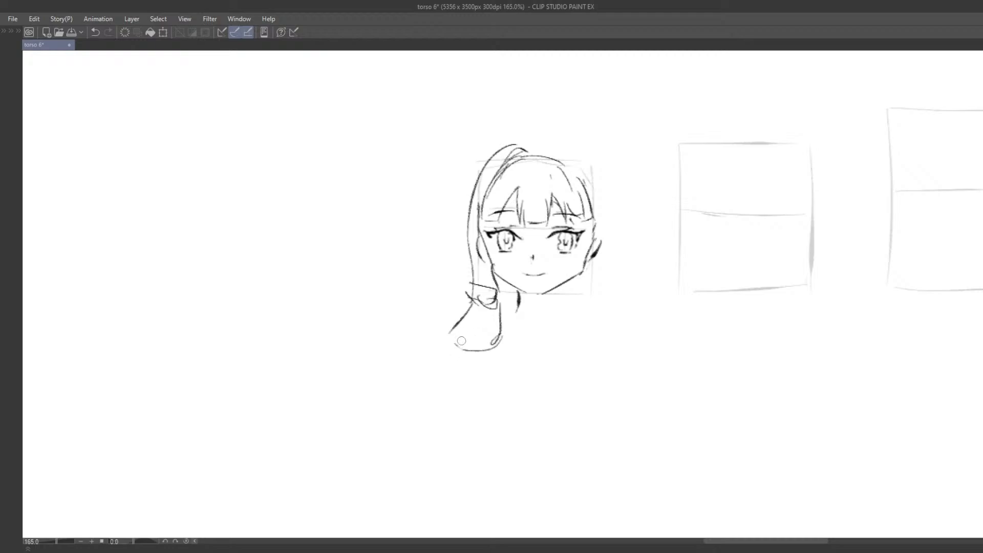
Refine the left pigtail's tail with a closed tip and darker inner edge, and add loose strands beside the neck.
mouse_move(458, 332)
left_mouse_down()
mouse_move(459, 347)
mouse_move(458, 339)
mouse_move(495, 340)
left_mouse_up()
key("ctrl+z")
key("ctrl+z")
mouse_move(500, 326)
left_mouse_down()
mouse_move(487, 351)
mouse_move(496, 336)
left_mouse_up()
left_click_drag(583, 310, 538, 310)
left_click_drag(449, 278, 475, 312)
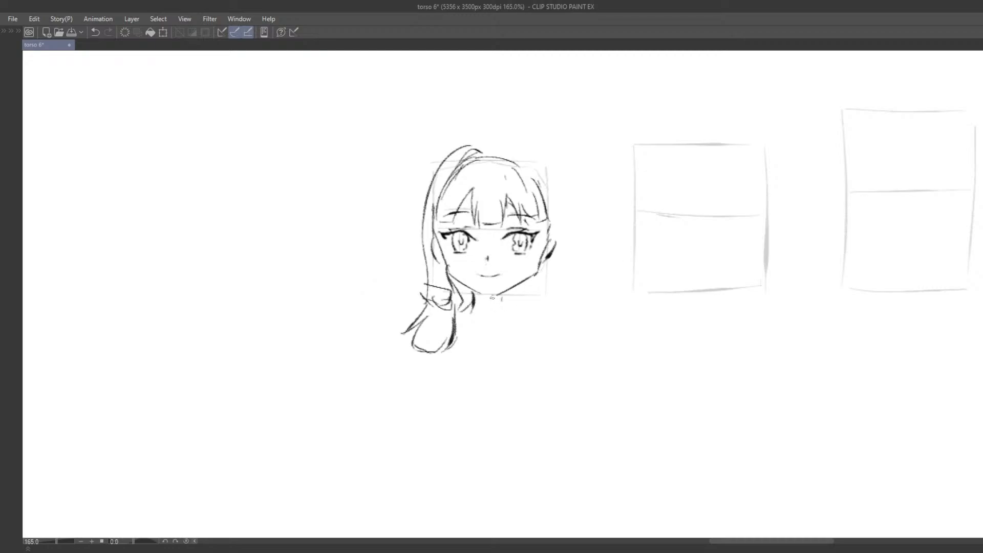
Clean up the stray marks under the chin and draw the right neck line.
key("Tab")
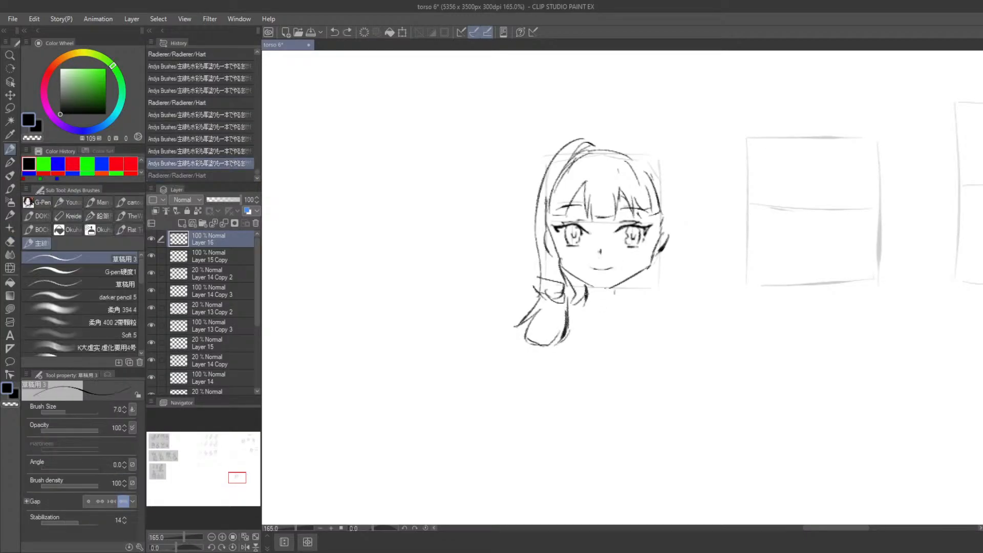
key("e")
mouse_move(589, 287)
left_mouse_down()
mouse_move(588, 305)
mouse_move(631, 293)
left_mouse_up()
key("p")
key("ctrl+z")
On the face line layer, erase the mouth and redraw it as a gently curved line.
key("e")
key("ctrl+shift")
mouse_move(528, 264)
left_mouse_down()
mouse_move(553, 281)
mouse_move(602, 267)
mouse_move(573, 262)
left_mouse_up()
left_click(536, 267, "ctrl+shift")
key("p")
key("ctrl+z")
key("e")
key("p")
key("e")
key("p")
key("ctrl+z")
key("ctrl+z")
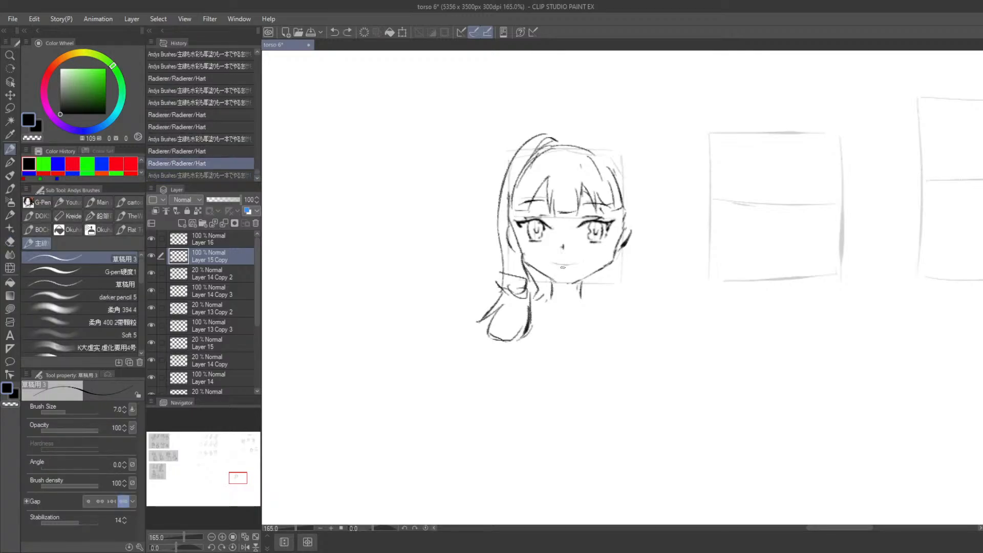
key("ctrl+y")
key("ctrl+z")
key("ctrl+y")
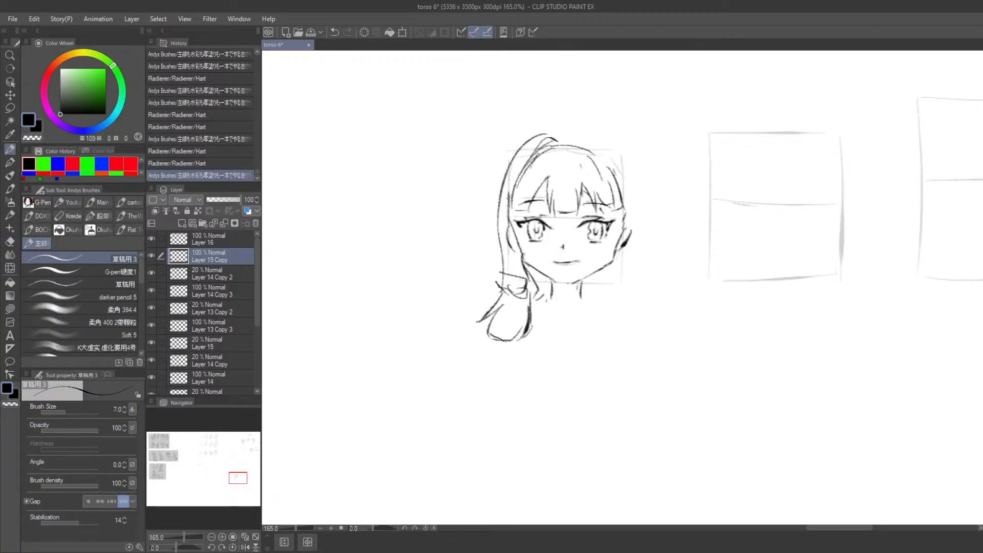
key("m")
scroll(562, 264, "down", 3)
left_click_drag(535, 209, 535, 238)
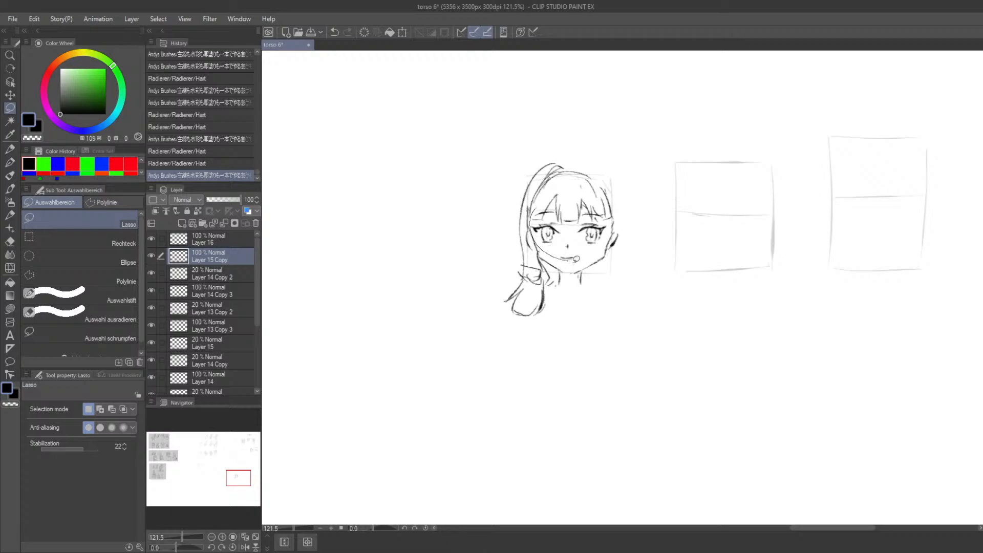
left_click_drag(614, 218, 535, 208)
scroll(582, 230, "up", 1)
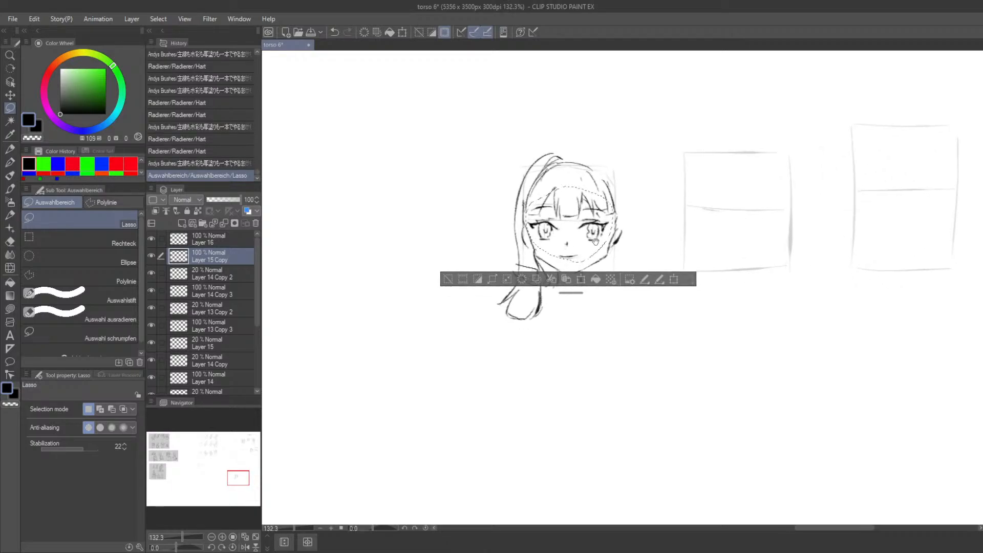
scroll(581, 230, "up", 2)
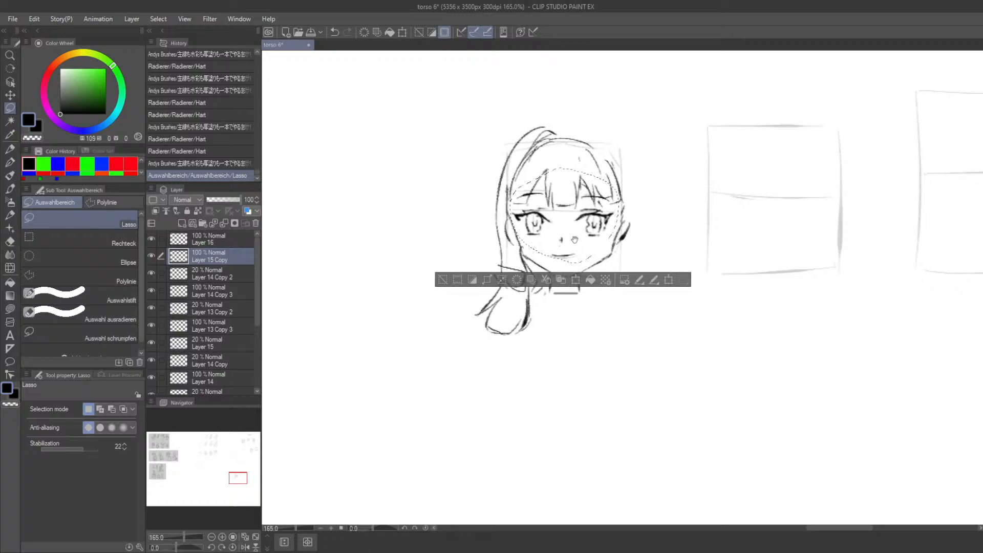
key("ctrl+z")
Lasso the eyes, nose and mouth, move them slightly down and to the right, and clear the selection.
mouse_move(520, 190)
left_mouse_down()
mouse_move(514, 219)
mouse_move(551, 263)
left_mouse_up()
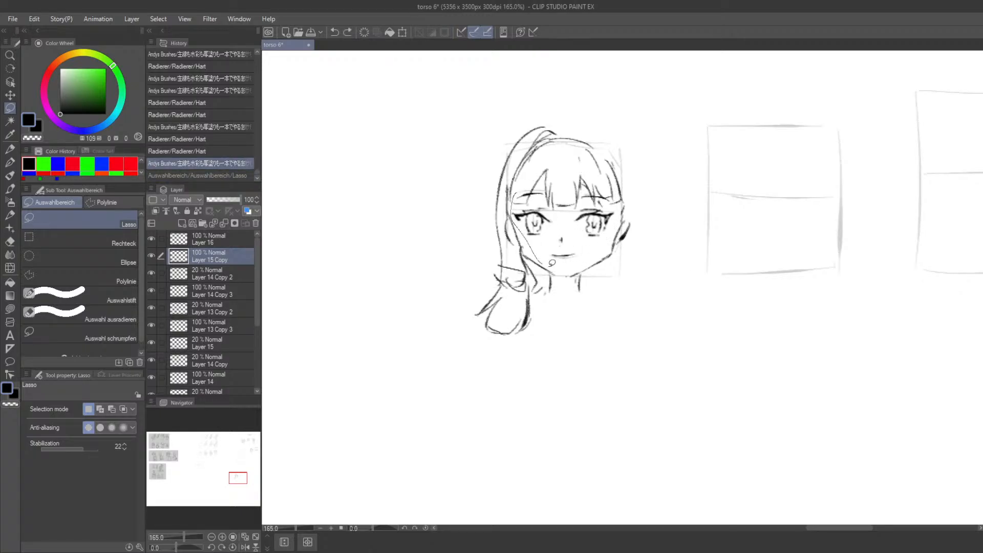
mouse_move(607, 238)
left_mouse_down()
mouse_move(607, 187)
mouse_move(569, 185)
left_mouse_up()
key("k")
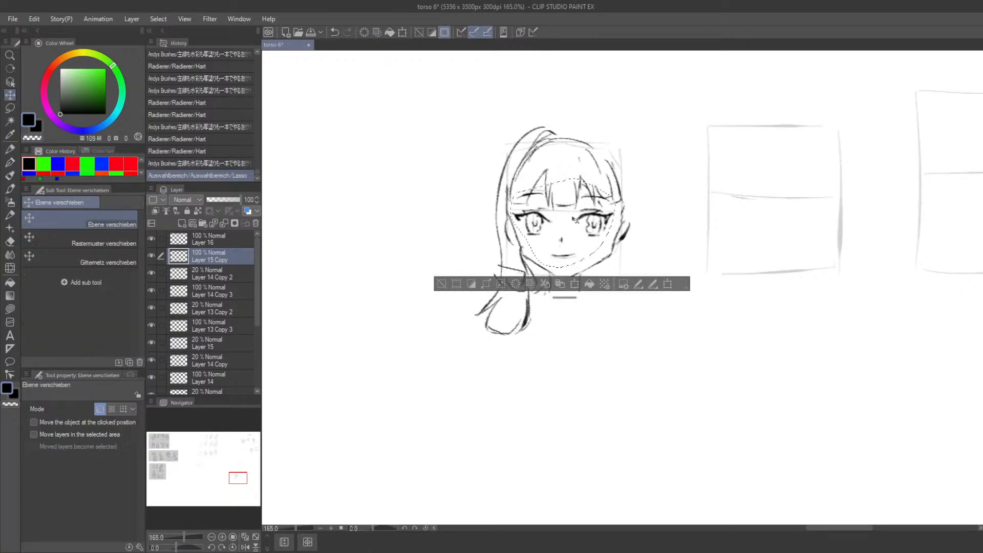
left_click_drag(582, 226, 585, 231)
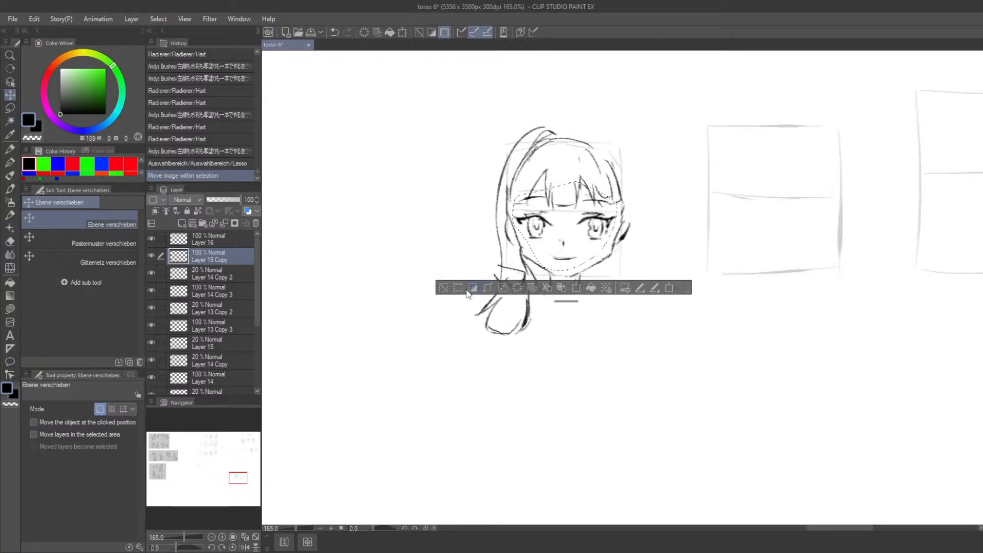
key("ctrl+d")
Return to Layer 16 with the pen and try a hair outline from the crown down the right side of the head.
key("p")
scroll(466, 273, "down", 3)
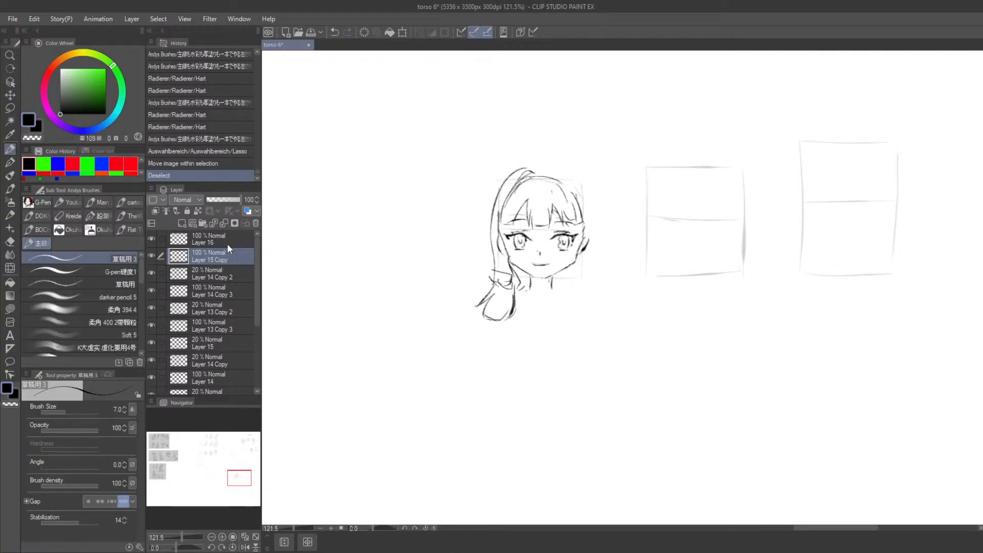
left_click(225, 240)
scroll(513, 245, "down", 2)
key("Tab")
scroll(564, 244, "up", 1)
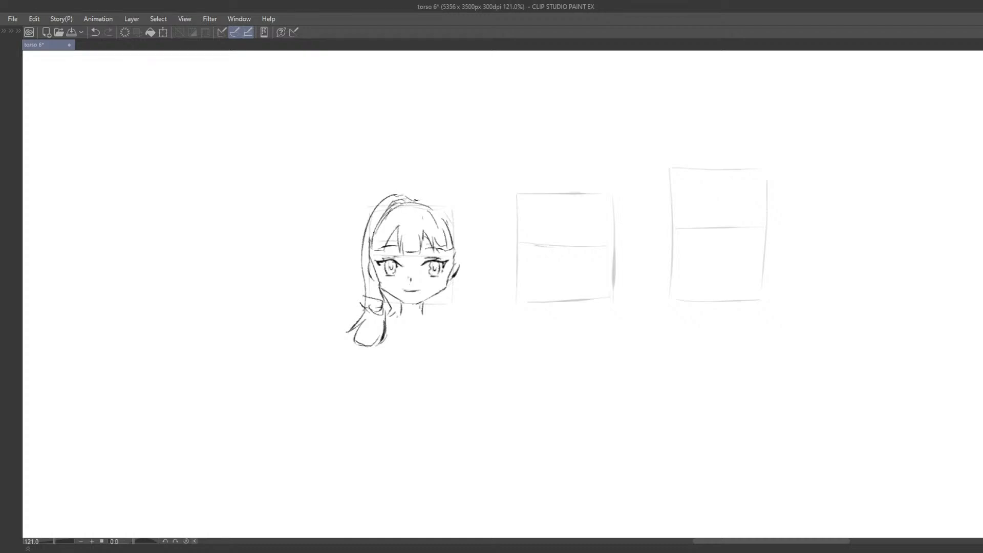
mouse_move(412, 198)
left_mouse_down()
mouse_move(434, 206)
mouse_move(458, 239)
mouse_move(458, 280)
mouse_move(455, 244)
left_mouse_up()
key("ctrl+z")
key("ctrl+z")
key("ctrl+z")
Draw the right pigtail's side strands running down past the right ear.
left_click_drag(432, 211, 465, 282)
key("ctrl+z")
mouse_move(457, 235)
left_mouse_down()
mouse_move(449, 300)
mouse_move(461, 310)
mouse_move(482, 285)
left_mouse_up()
key("ctrl+z")
key("ctrl+z")
left_click_drag(484, 272, 482, 290)
Draw the outer curve of the right pigtail from the crown down the right side of the head.
mouse_move(451, 188)
left_mouse_down()
mouse_move(489, 228)
mouse_move(466, 190)
mouse_move(484, 231)
left_mouse_up()
key("ctrl+z")
key("ctrl+z")
key("ctrl+z")
mouse_move(463, 190)
left_mouse_down()
mouse_move(486, 230)
mouse_move(481, 203)
mouse_move(487, 230)
left_mouse_up()
key("ctrl+z")
Finish the lower edges of the right pigtail and draw its hair tie at chin height.
left_click_drag(486, 270, 482, 302)
key("ctrl+z")
left_click_drag(484, 284, 467, 311)
key("ctrl+z")
left_click_drag(473, 284, 467, 320)
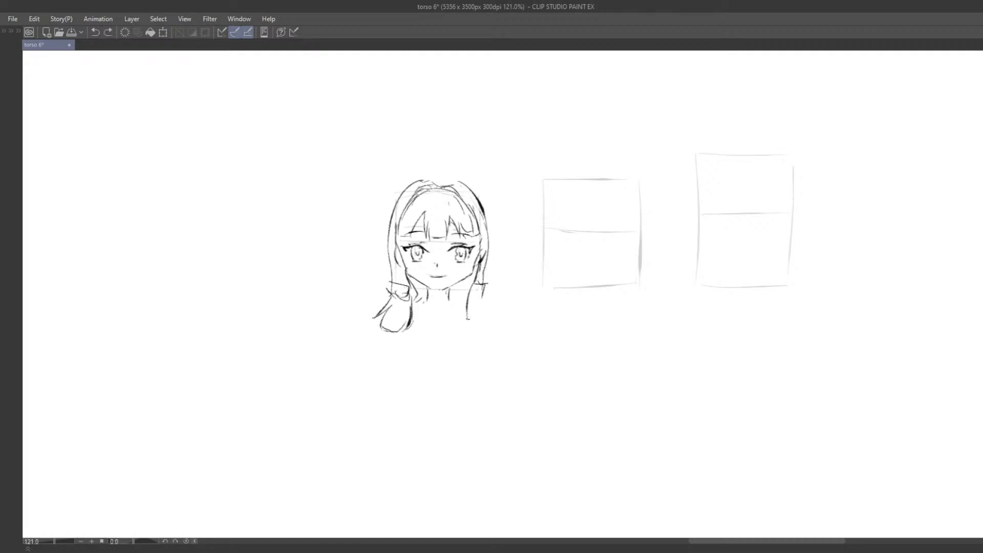
key("ctrl+z")
left_click_drag(484, 288, 483, 287)
Try a tail outline for the right pigtail below its hair tie.
mouse_move(459, 290)
left_mouse_down()
mouse_move(483, 299)
mouse_move(473, 348)
left_mouse_up()
key("ctrl+z")
key("ctrl+z")
key("ctrl+z")
left_click_drag(474, 348, 478, 331)
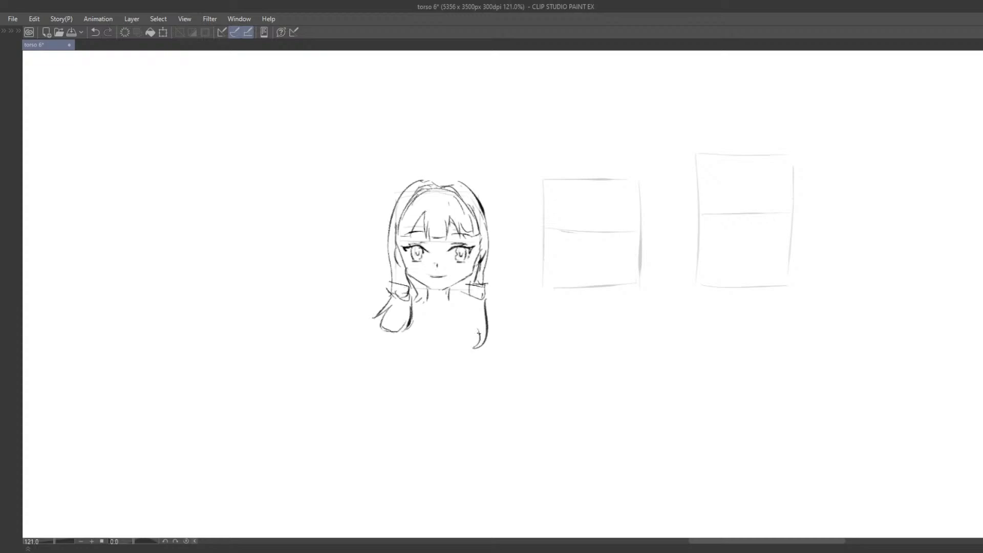
key("ctrl+z")
key("ctrl+z")
mouse_move(487, 297)
left_mouse_down()
mouse_move(485, 344)
mouse_move(481, 333)
mouse_move(457, 340)
left_mouse_up()
key("ctrl+z")
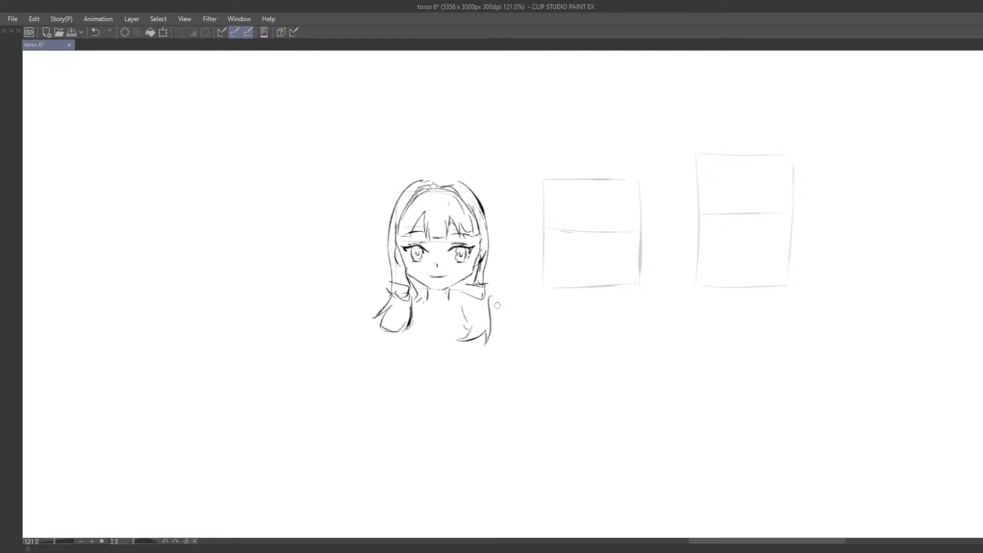
Draw the right pigtail's flared tail below the tie, ending in a tip that curves inward.
mouse_move(492, 307)
left_mouse_down()
mouse_move(479, 348)
mouse_move(465, 326)
mouse_move(482, 302)
mouse_move(464, 287)
mouse_move(487, 282)
left_mouse_up()
key("ctrl+z")
scroll(494, 325, "up", 2)
key("e")
key("p")
key("ctrl+z")
mouse_move(486, 282)
left_mouse_down()
mouse_move(493, 322)
mouse_move(447, 331)
left_mouse_up()
key("ctrl+z")
key("ctrl+z")
mouse_move(449, 330)
left_mouse_down()
mouse_move(460, 321)
mouse_move(452, 300)
left_mouse_up()
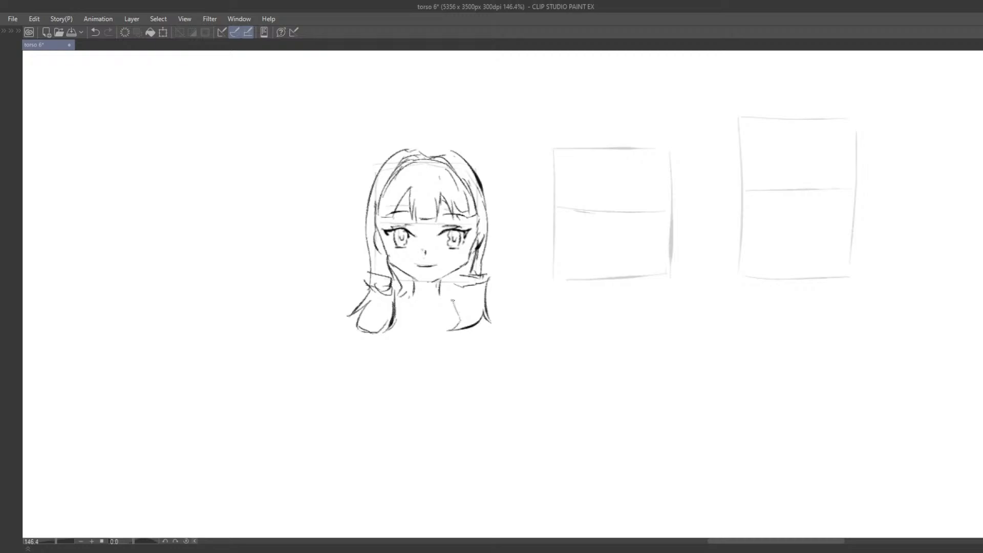
Add short inner strand lines to the lower ends of both pigtails.
mouse_move(391, 312)
left_mouse_down()
mouse_move(419, 299)
mouse_move(399, 319)
mouse_move(407, 314)
left_mouse_up()
key("ctrl+z")
left_click_drag(491, 288, 488, 312)
key("ctrl+z")
Rework the neck and tie lines below the chin between the two pigtails with the eraser and pen.
mouse_move(425, 280)
left_mouse_down()
mouse_move(491, 274)
mouse_move(431, 301)
mouse_move(450, 295)
left_mouse_up()
key("ctrl+z")
key("ctrl+z")
key("ctrl+z")
key("e")
mouse_move(436, 288)
left_mouse_down()
mouse_move(454, 305)
mouse_move(438, 288)
left_mouse_up()
key("ctrl+z")
key("p")
mouse_move(441, 278)
left_mouse_down()
mouse_move(426, 283)
mouse_move(480, 281)
left_mouse_up()
key("ctrl+z")
key("e")
key("p")
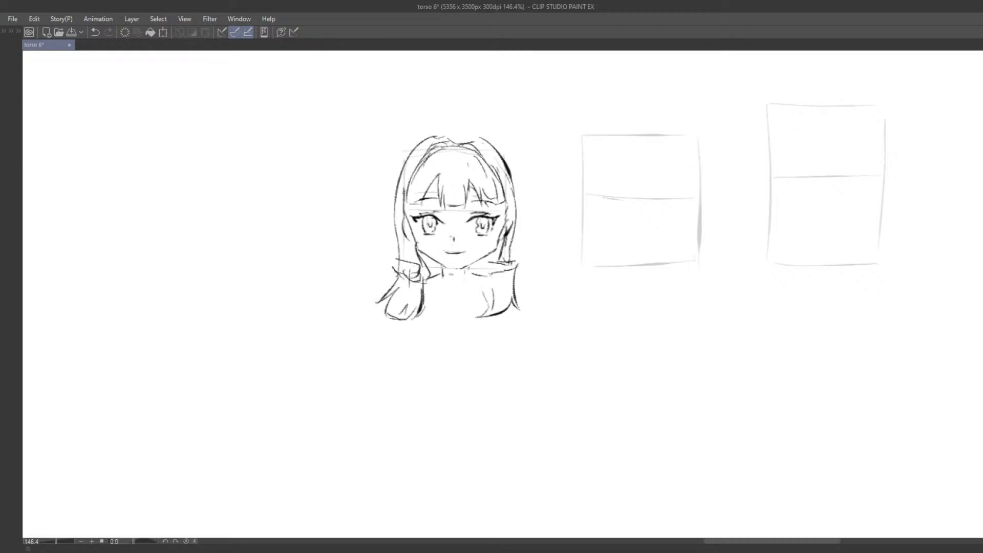
left_click_drag(423, 268, 439, 275)
key("ctrl+z")
left_click_drag(495, 262, 469, 271)
Erase the left pigtail's rounded end and redraw its tail longer, with a pointed tip and a curved inner strand.
key("e")
key("p")
mouse_move(399, 326)
left_mouse_down()
mouse_move(407, 314)
mouse_move(384, 337)
left_mouse_up()
key("ctrl+z")
left_click_drag(397, 290, 373, 353)
mouse_move(374, 353)
left_mouse_down()
mouse_move(403, 324)
mouse_move(419, 325)
left_mouse_up()
left_click_drag(422, 318, 419, 342)
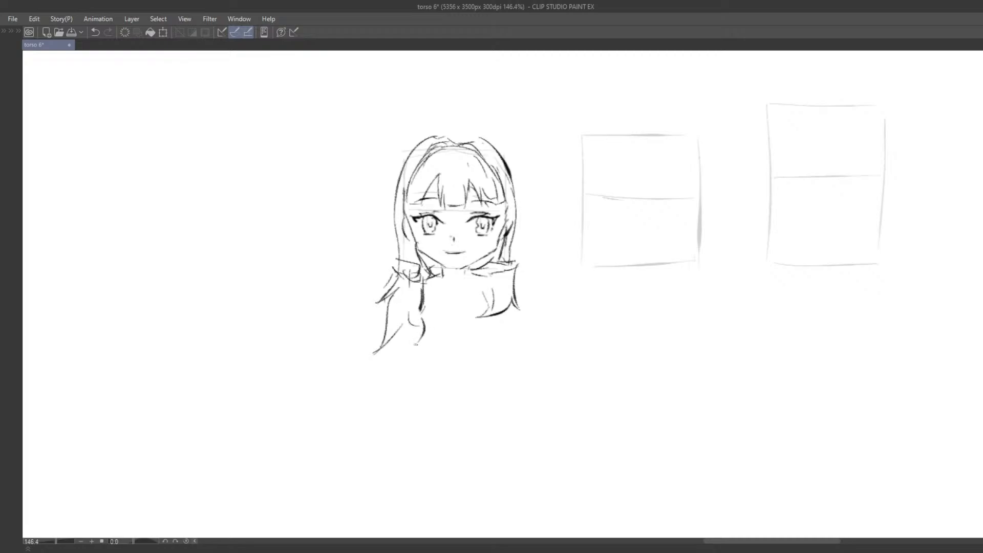
Erase the right pigtail's lower edge and redraw it with an inner strand and a curled outer tip.
key("e")
left_click_drag(490, 316, 494, 300)
key("p")
left_click_drag(485, 277, 493, 310)
left_click_drag(517, 307, 507, 329)
left_click_drag(418, 248, 454, 281)
key("ctrl+z")
Close the hair outline at the crown with a short curved shape between the two halves.
scroll(491, 205, "down", 5)
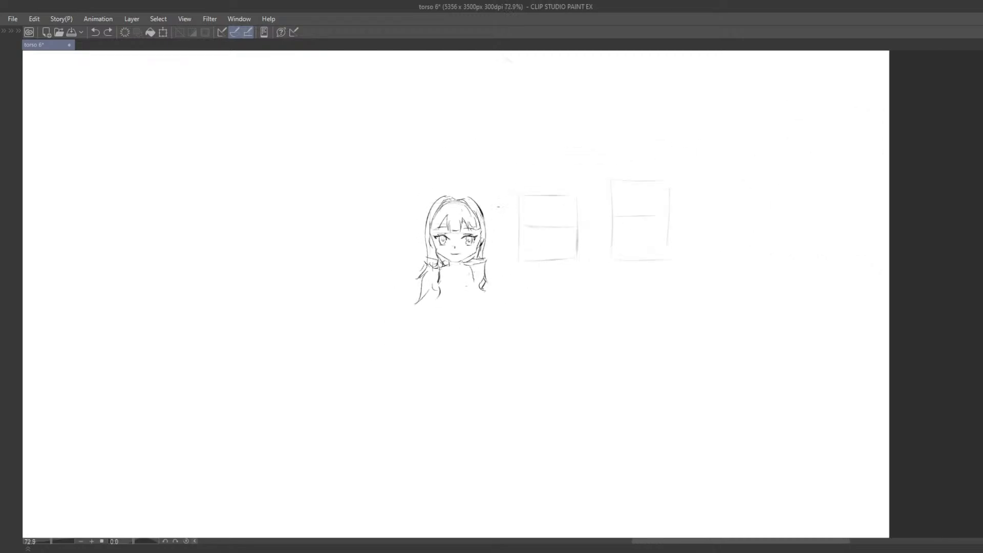
scroll(467, 234, "up", 3)
left_click_drag(432, 192, 465, 204)
scroll(429, 287, "up", 8)
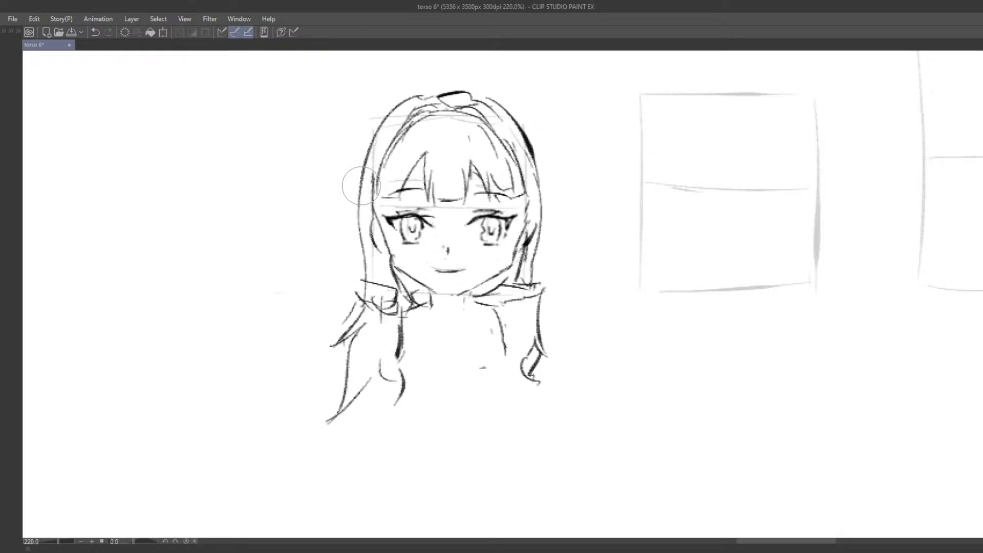
Add fine strand lines to the fringe just below the crown.
left_click_drag(413, 193, 408, 194)
key("ctrl+z")
key("p")
left_click_drag(423, 150, 402, 180)
key("ctrl+z")
key("ctrl+z")
left_click_drag(442, 127, 422, 152)
left_click_drag(468, 135, 471, 162)
mouse_move(413, 251)
left_mouse_down()
mouse_move(472, 135)
mouse_move(514, 208)
left_mouse_up()
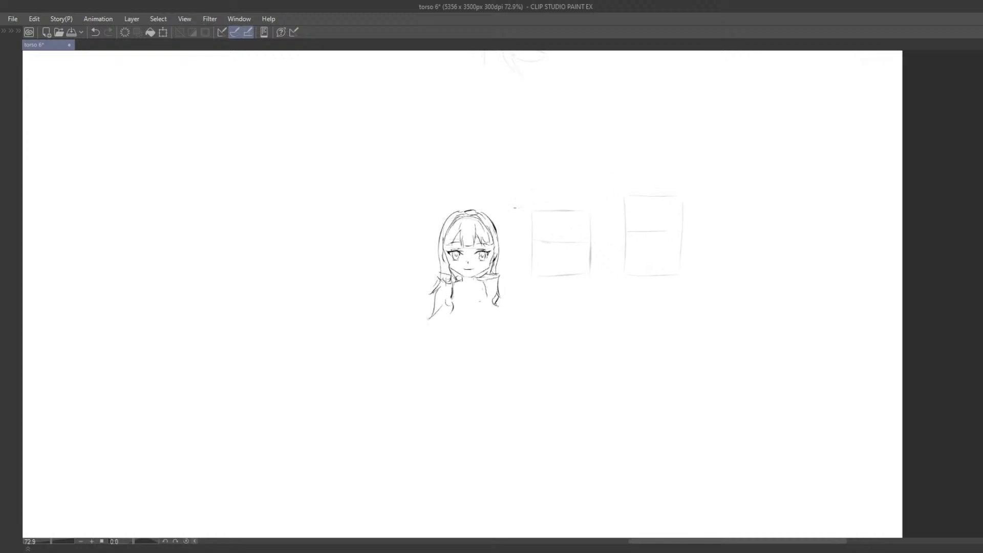
Select Layer 15 and Layer 14 Copy together and raise their opacity to 100%.
scroll(402, 272, "down", 5)
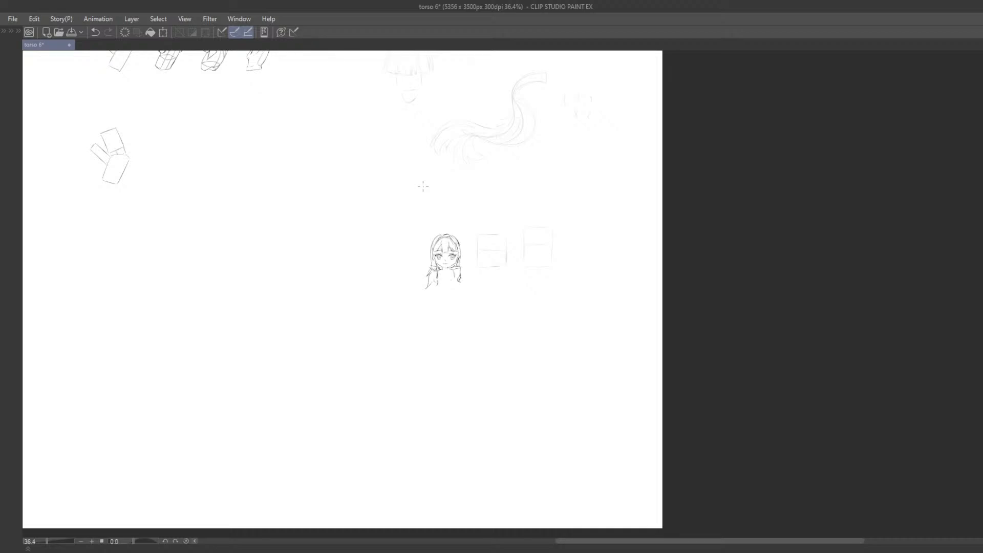
scroll(513, 227, "up", 3)
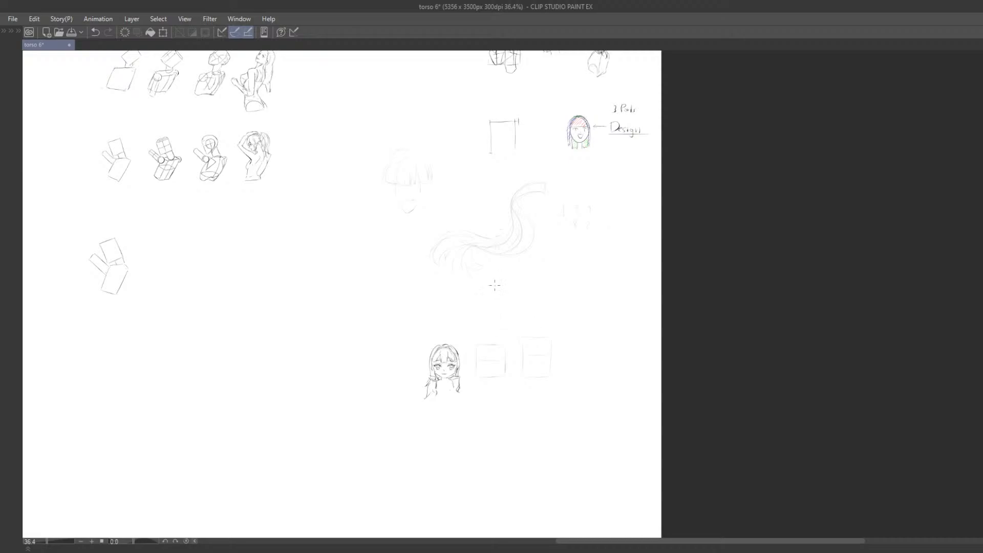
key("Tab")
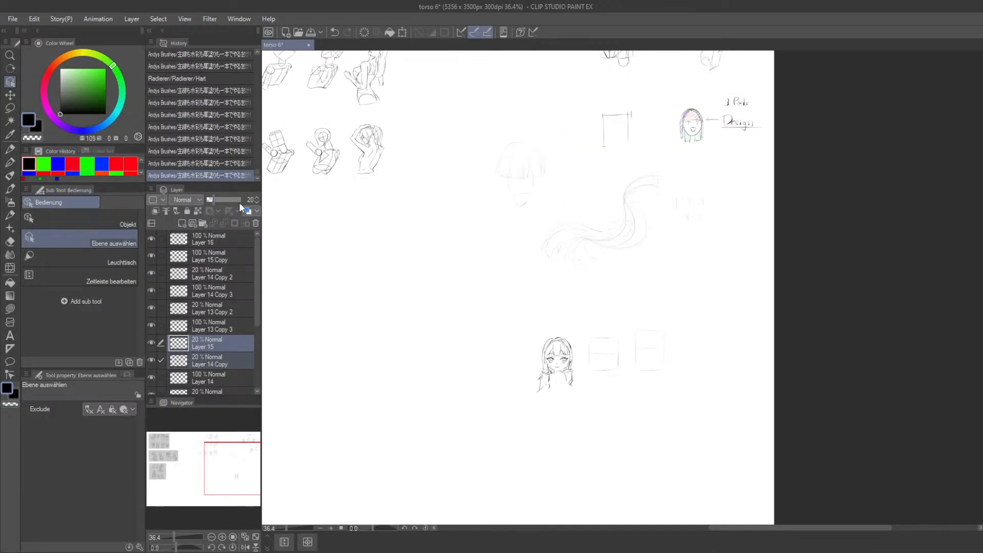
key("F7")
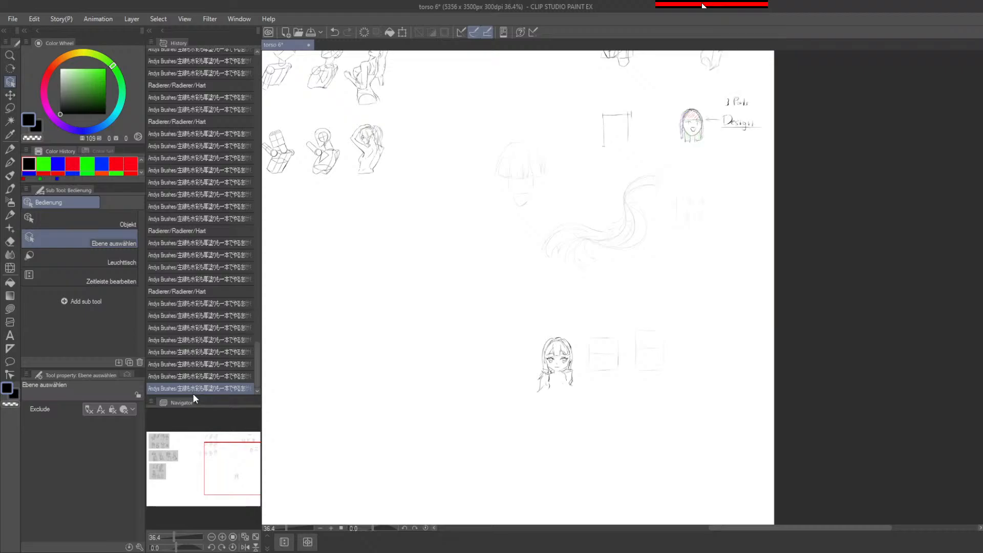
key("F7")
left_click_drag(203, 262, 205, 184)
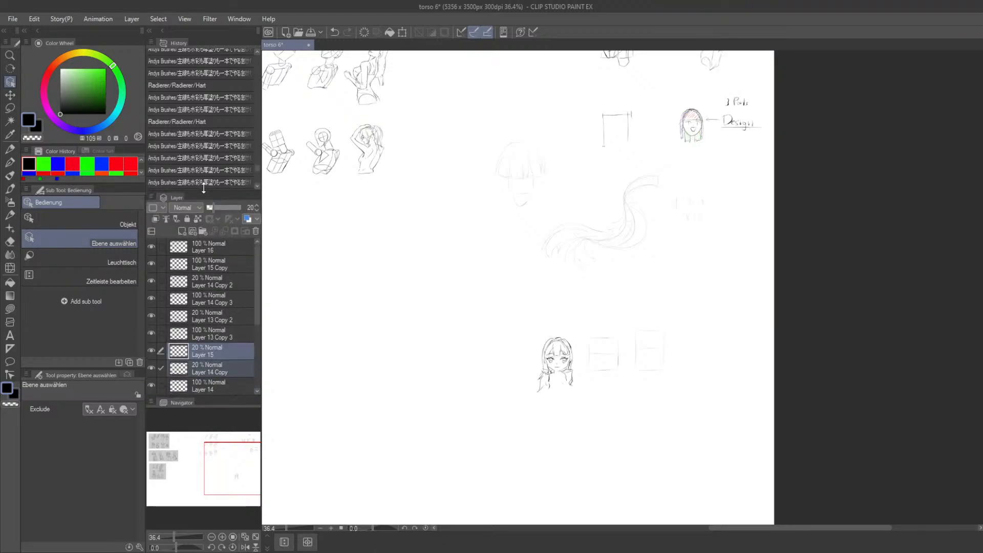
key("Tab")
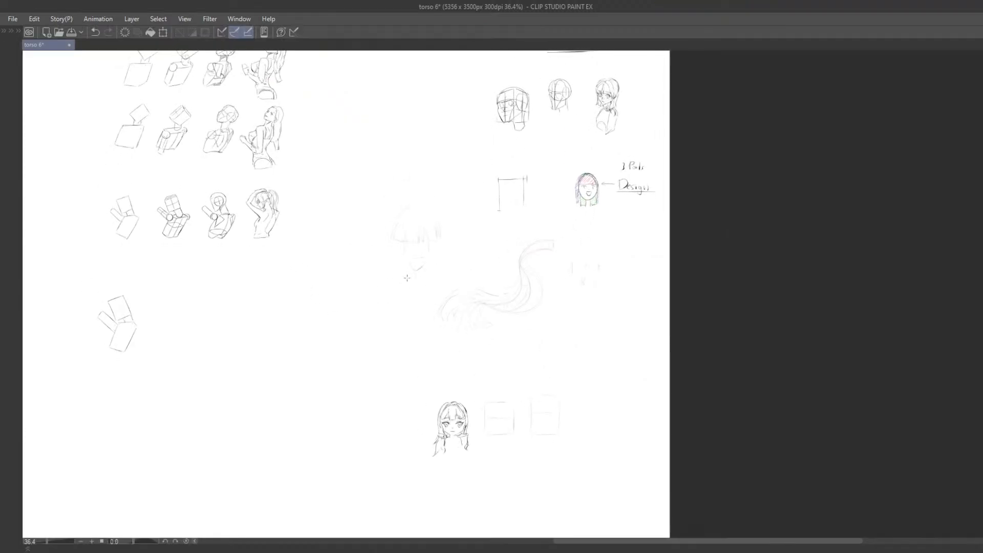
key("Tab")
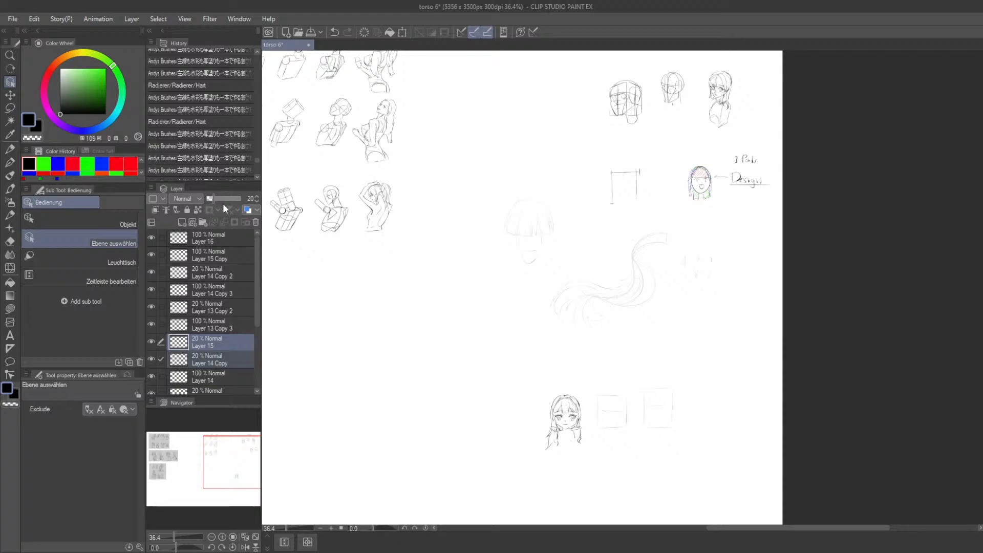
left_click_drag(222, 203, 242, 199)
key("Tab")
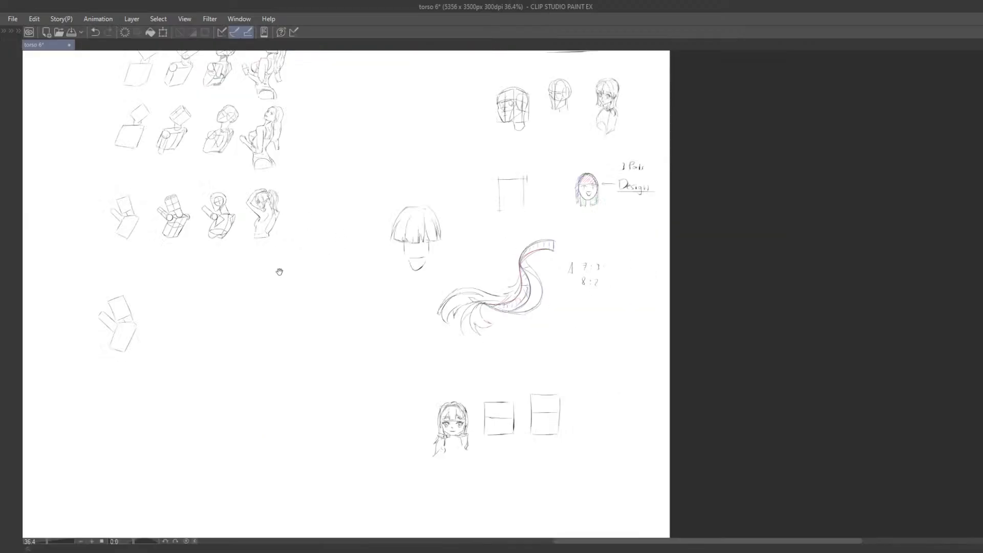
Review the head, hair and torso studies across the whole canvas.
left_click_drag(258, 251, 143, 250)
left_click_drag(522, 181, 513, 169)
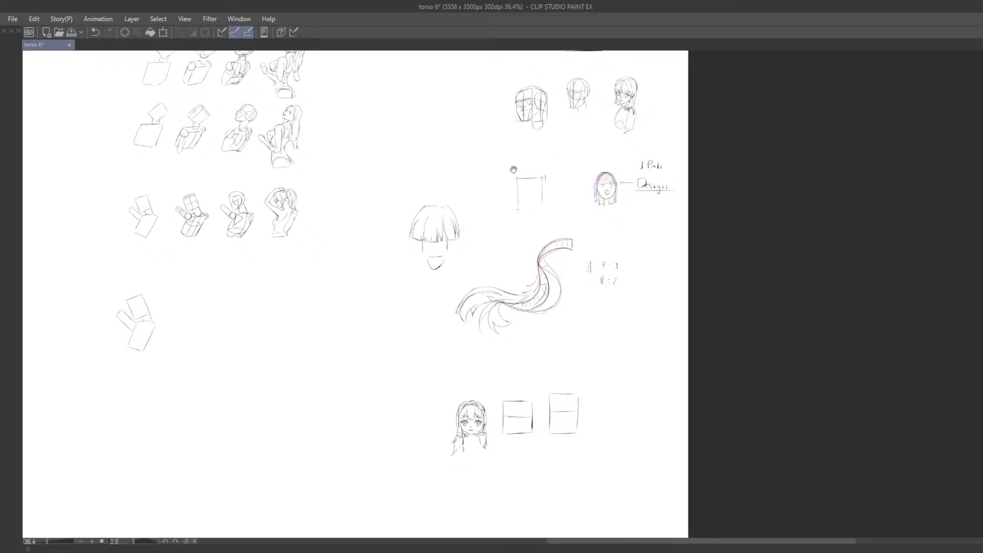
mouse_move(513, 170)
left_mouse_down()
mouse_move(457, 290)
mouse_move(460, 282)
left_mouse_up()
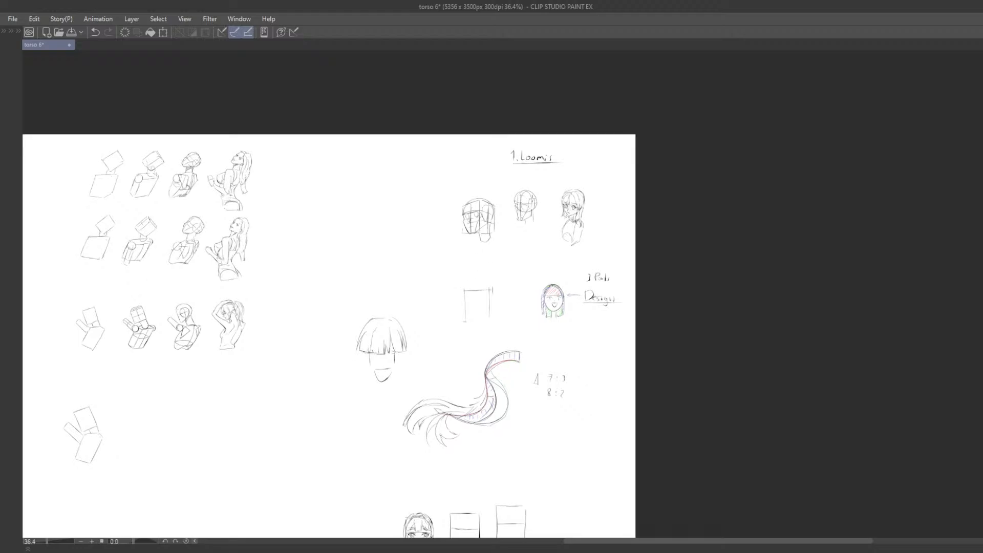
left_click_drag(510, 225, 498, 203)
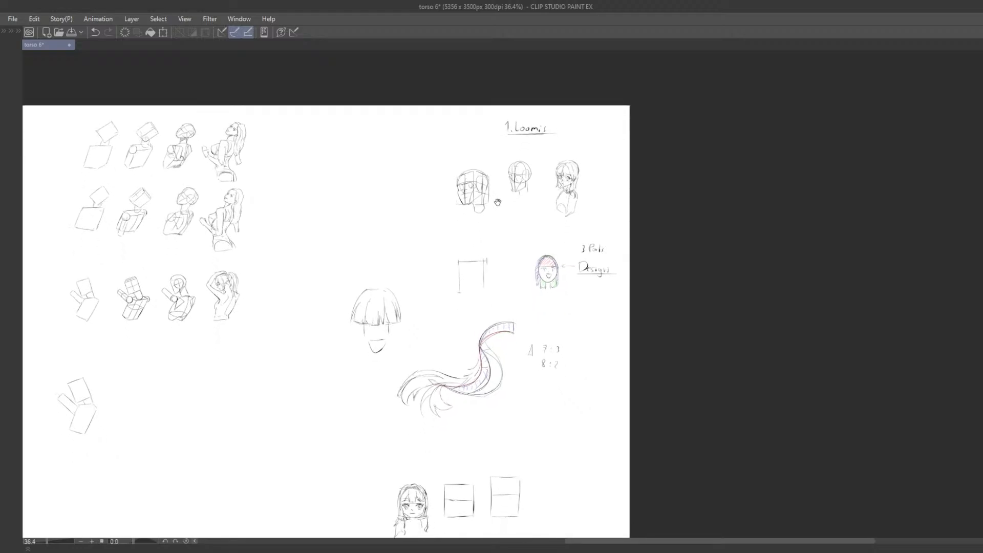
scroll(465, 187, "down", 1)
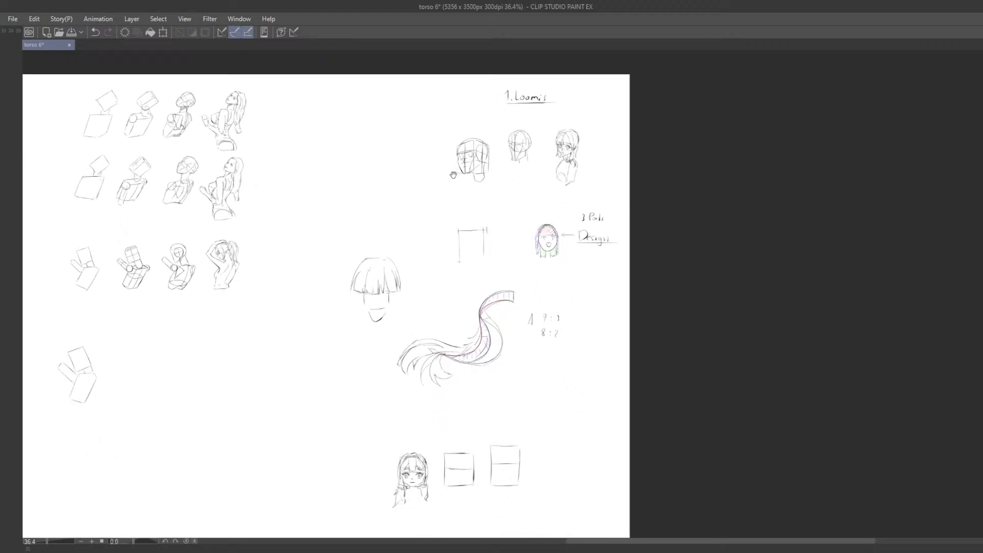
left_click_drag(386, 418, 376, 353)
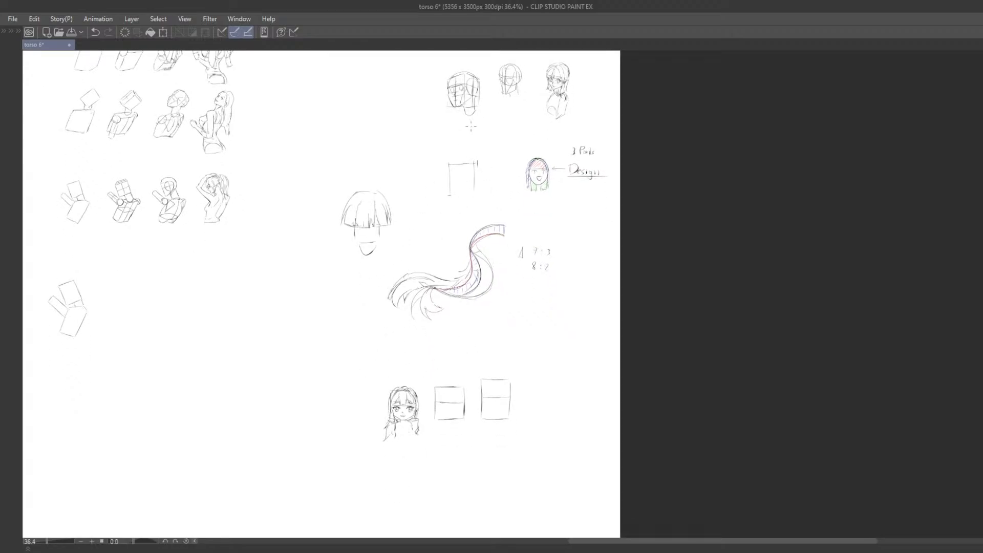
left_click_drag(410, 198, 447, 247)
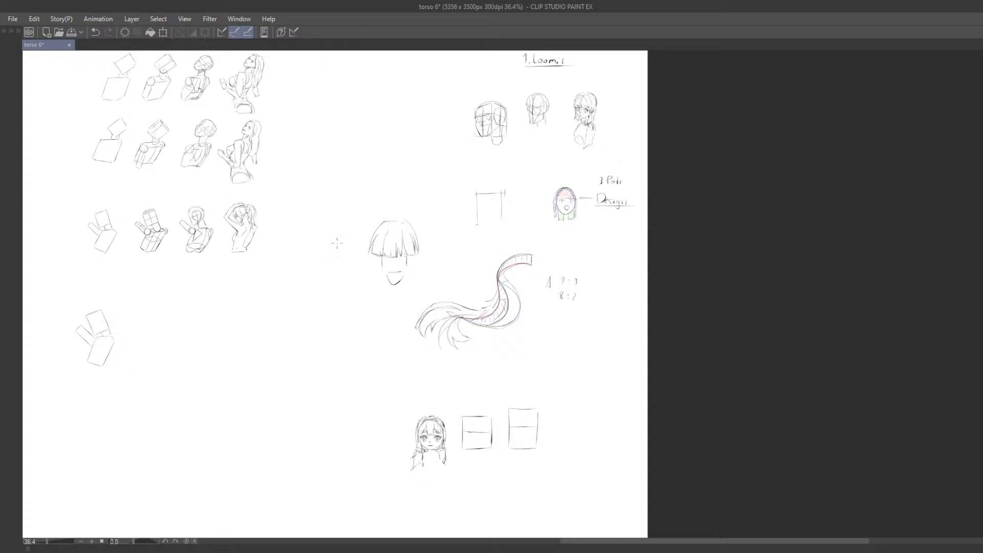
left_click_drag(208, 293, 391, 329)
left_click_drag(291, 318, 436, 314)
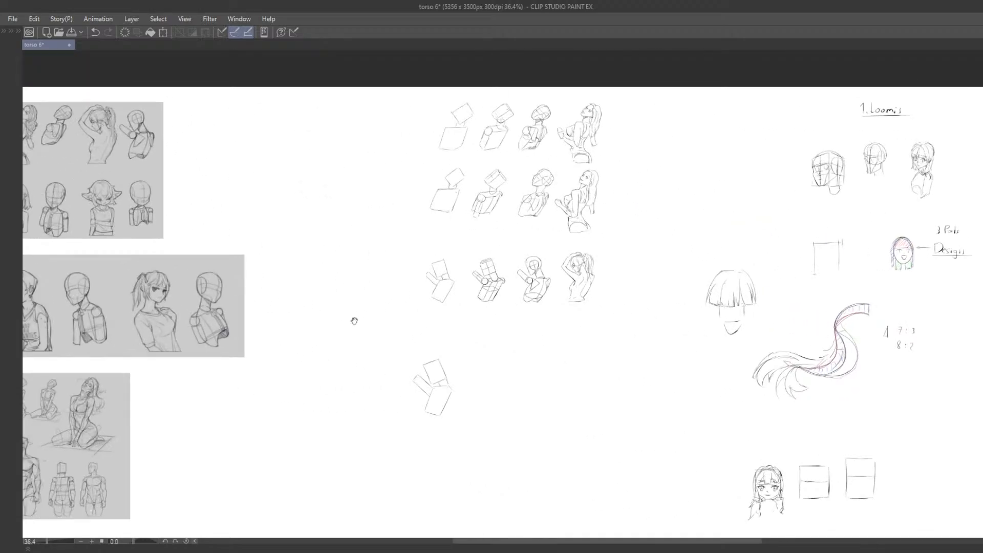
left_click_drag(351, 320, 409, 292)
Select Layer 13 through the lowest box torso sketch on the canvas.
key("ctrl+alt+0")
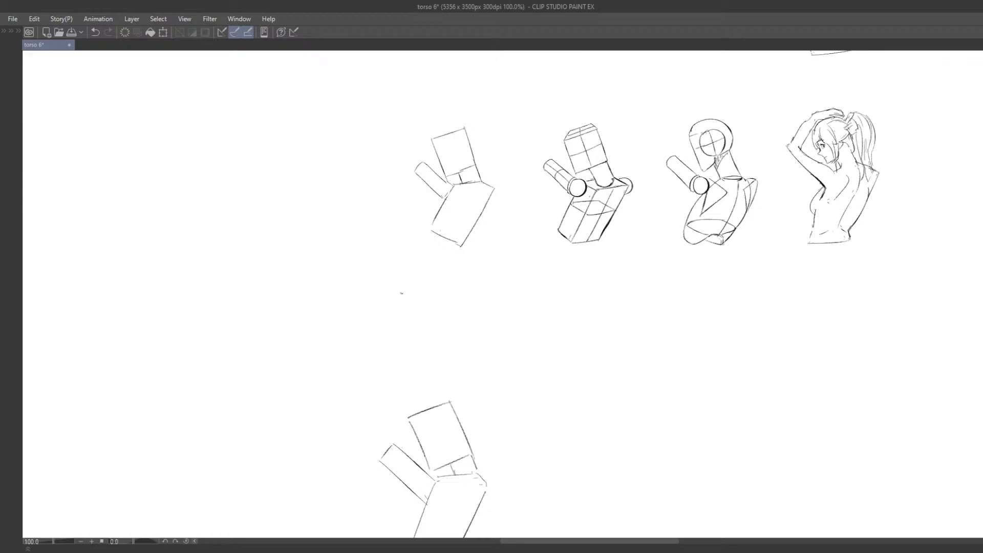
key("Tab")
key("Tab")
mouse_move(464, 419)
left_mouse_down()
mouse_move(422, 322)
mouse_move(411, 193)
left_mouse_up()
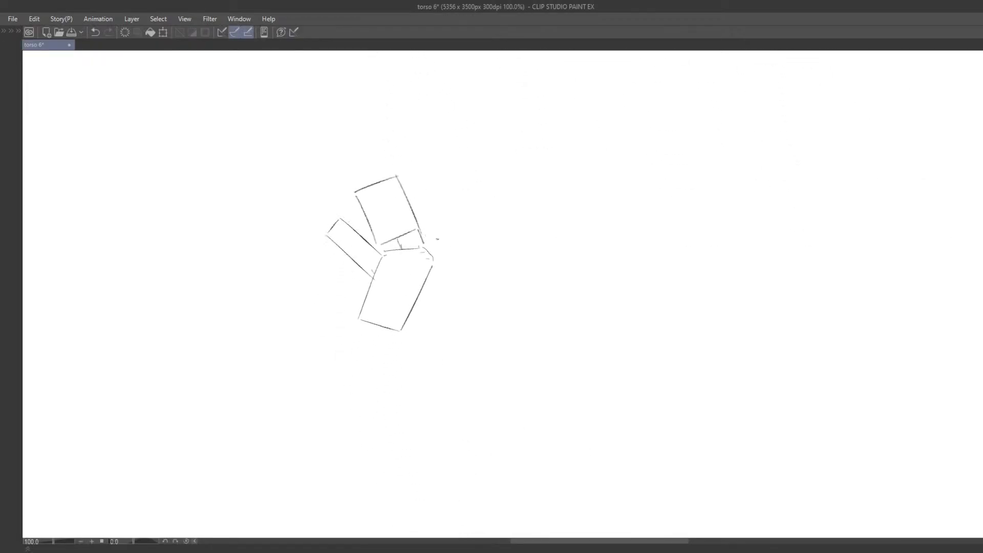
scroll(446, 222, "up", 2)
left_click_drag(409, 278, 429, 301)
key("Tab")
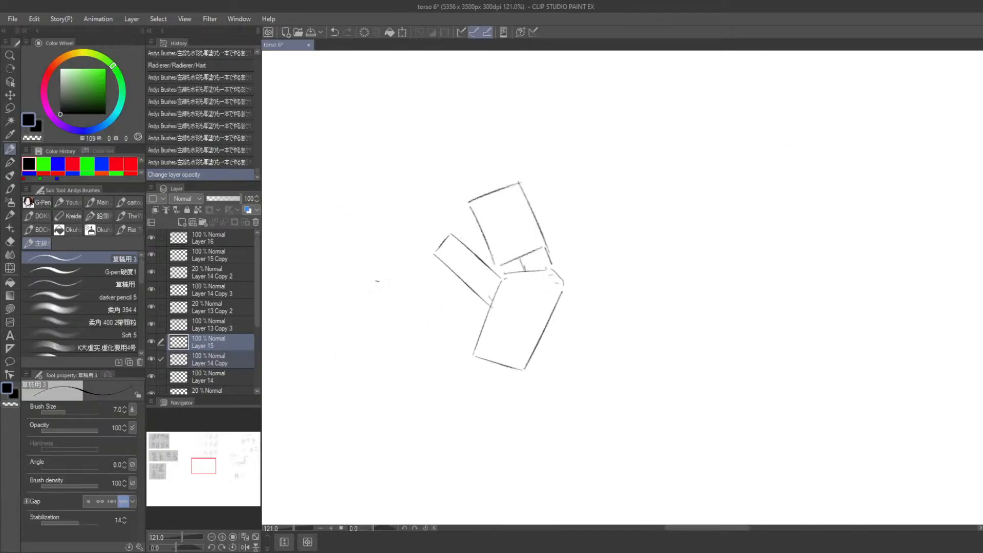
key("ctrl+shift")
left_click_drag(503, 180, 459, 220)
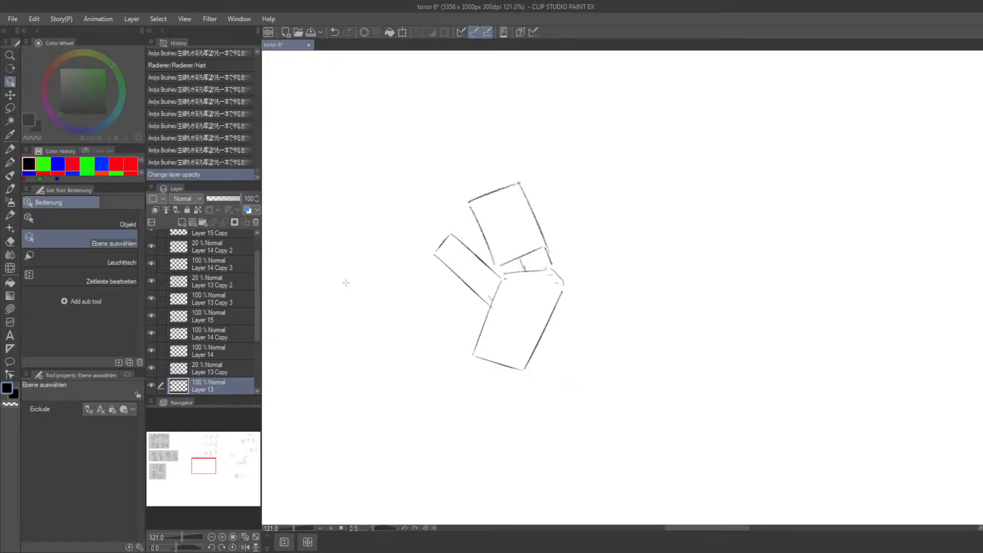
scroll(256, 255, "up", 2)
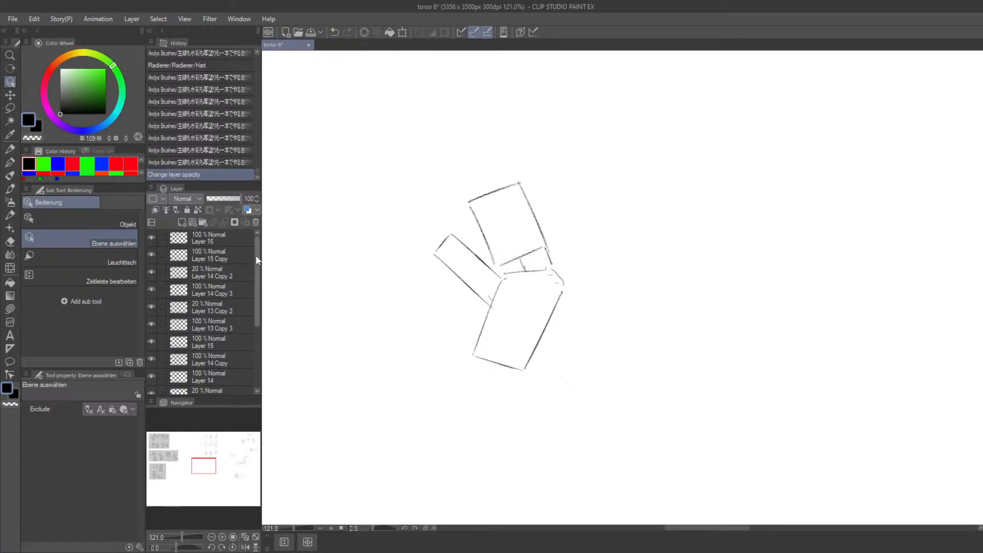
Create a new layer folder at the top of the stack and move Layers 16 through 14 into it.
left_click(203, 222)
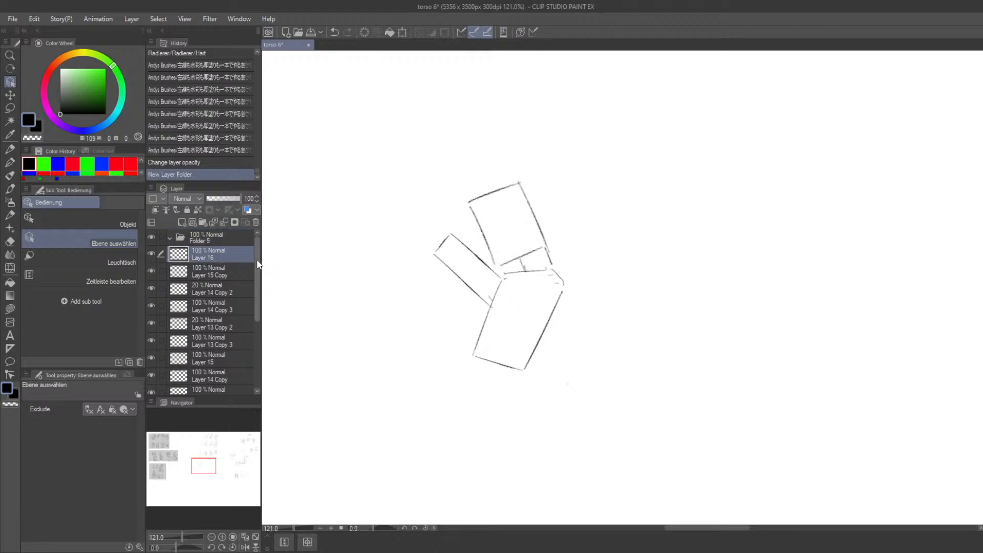
scroll(212, 257, "down", 3)
left_click(220, 334, "shift")
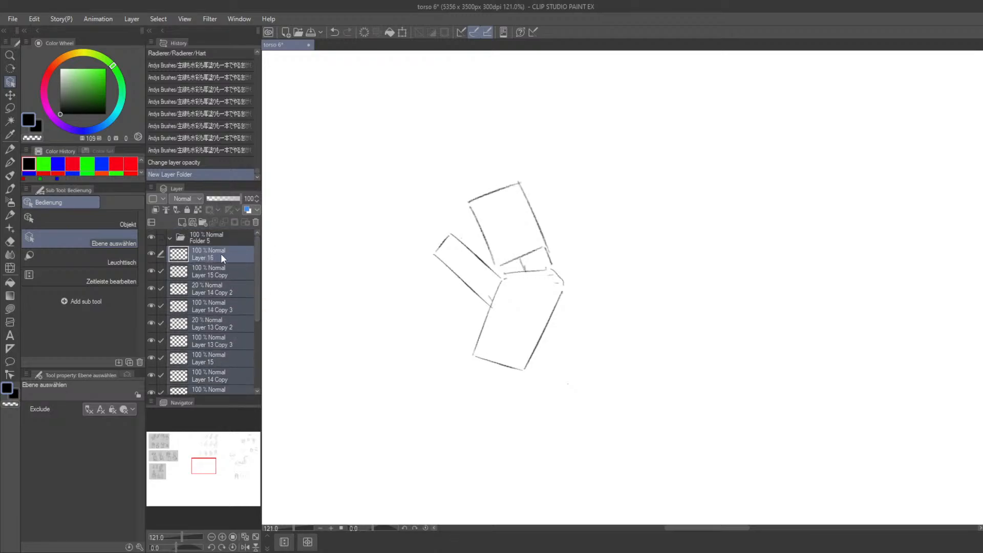
left_click_drag(220, 254, 174, 236)
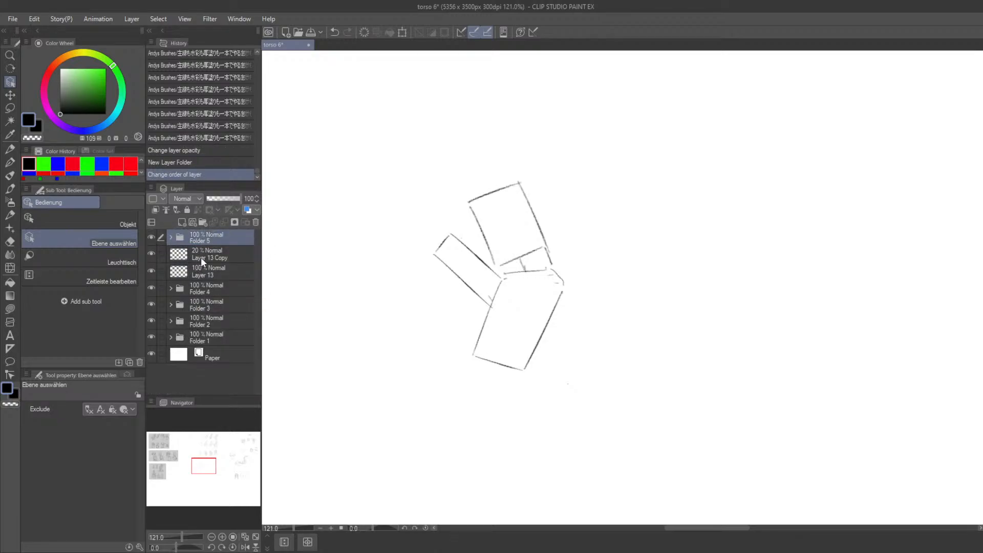
Activate Layer 13 and handwrite an underlined "Real" on the empty canvas below the box torso sketch.
left_click(211, 269)
key("Tab")
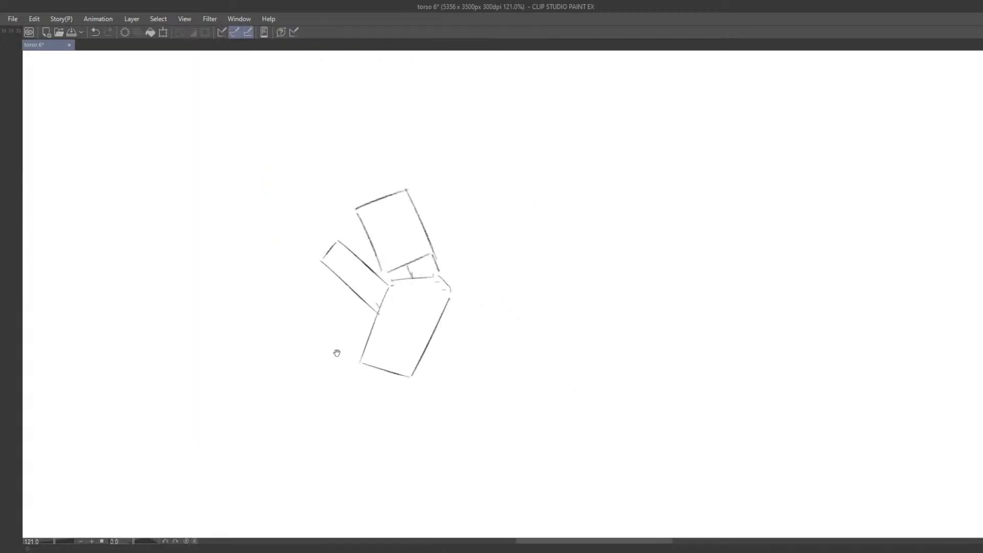
left_click_drag(336, 352, 361, 199)
left_click_drag(316, 321, 337, 201)
mouse_move(310, 312)
left_mouse_down()
mouse_move(417, 197)
mouse_move(394, 215)
mouse_move(378, 270)
left_mouse_up()
key("ctrl+z")
mouse_move(379, 225)
left_mouse_down()
mouse_move(401, 271)
mouse_move(424, 271)
left_mouse_up()
left_click_drag(441, 227, 446, 271)
left_click_drag(378, 276, 454, 277)
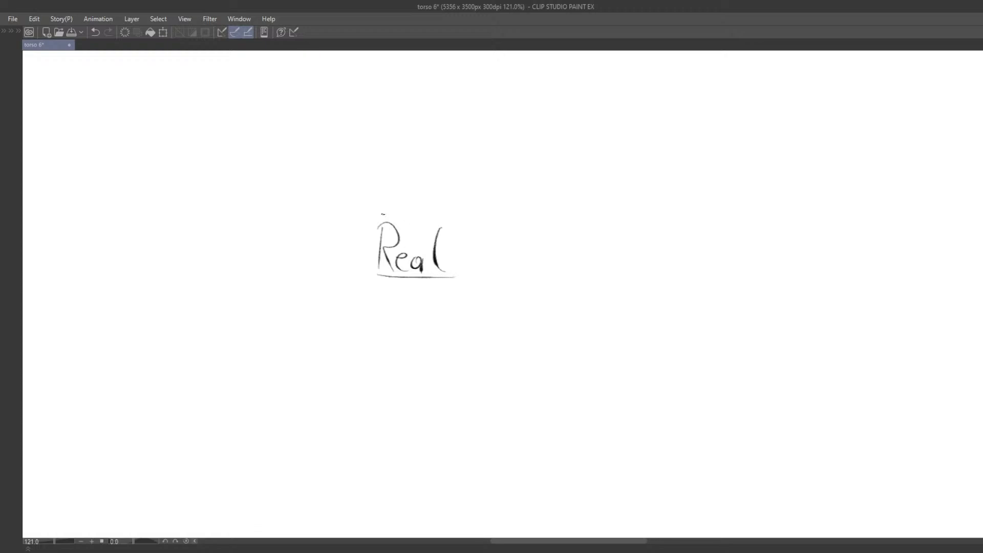
Draw a rectangular frame around the handwritten word "Real".
key("ctrl+z")
mouse_move(383, 214)
left_mouse_down()
mouse_move(372, 276)
mouse_move(449, 221)
mouse_move(450, 283)
left_mouse_up()
left_click_drag(453, 281, 434, 283)
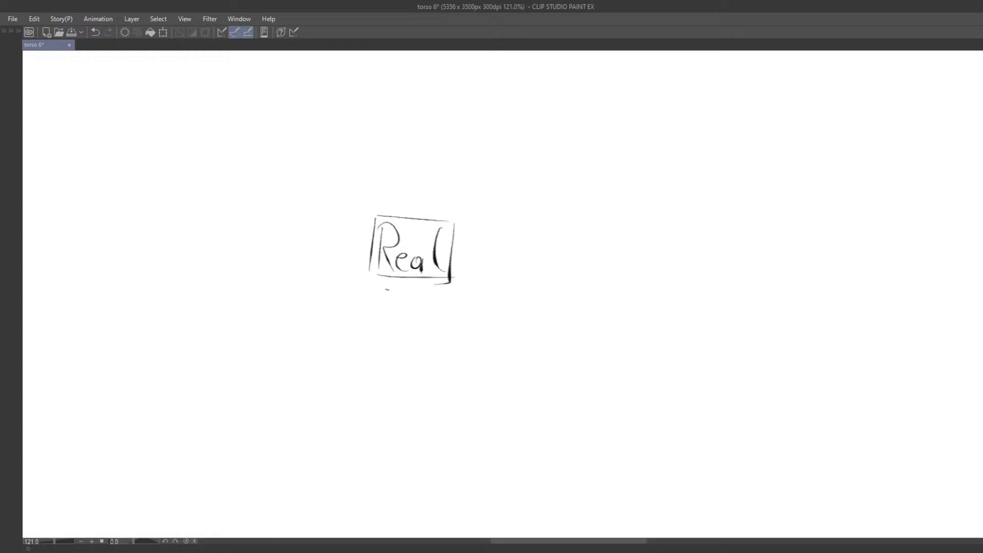
key("ctrl+z")
left_click_drag(369, 274, 409, 277)
left_click_drag(451, 219, 456, 279)
left_click_drag(472, 232, 453, 268)
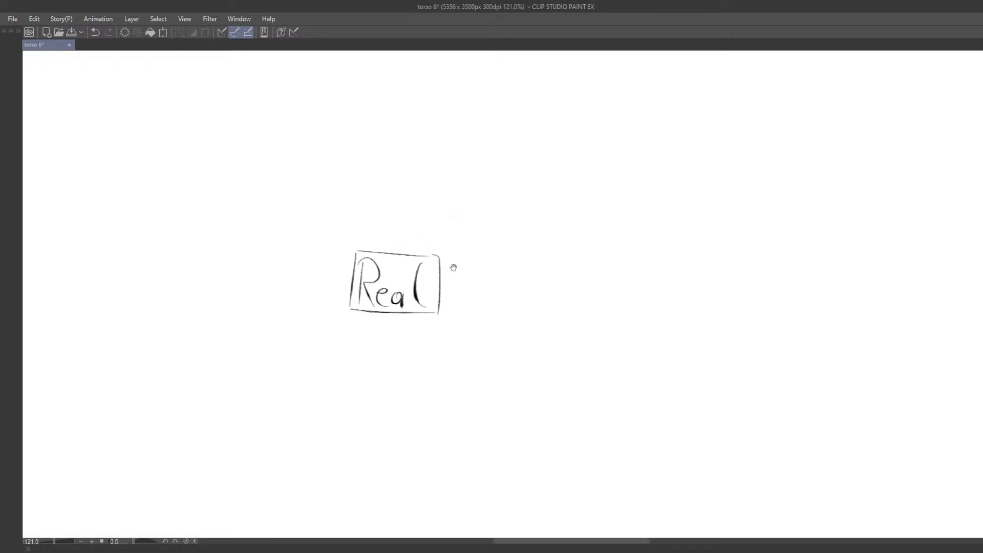
Extend the handwritten "Real" to "Realism" and widen the rectangular frame around the whole word.
left_click_drag(401, 293, 446, 233)
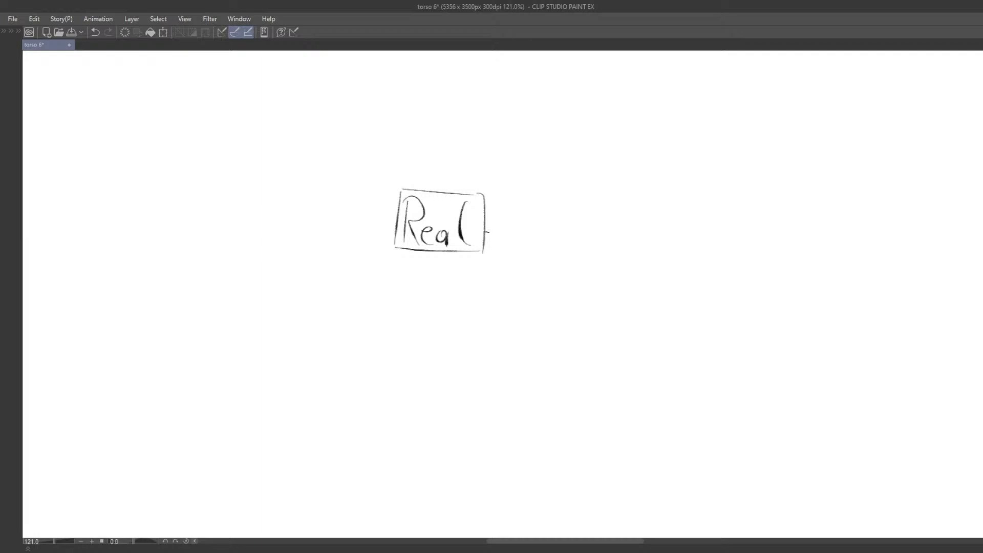
key("ctrl+z")
key("ctrl+z")
left_click_drag(496, 231, 514, 247)
mouse_move(479, 194)
left_mouse_down()
mouse_move(523, 201)
mouse_move(465, 250)
mouse_move(527, 255)
left_mouse_up()
key("ctrl+z")
key("ctrl+z")
left_click_drag(523, 201, 526, 259)
left_click_drag(471, 245, 476, 279)
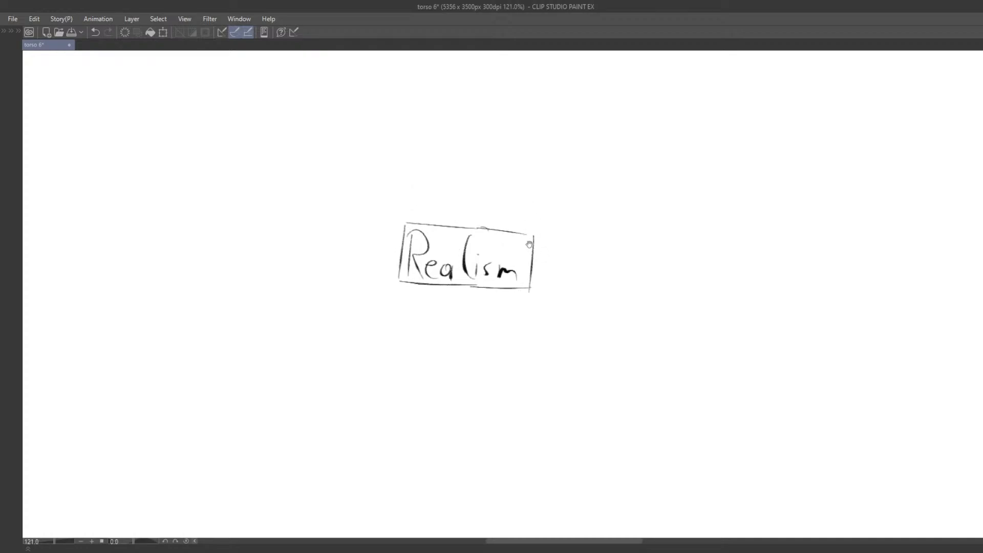
Draw an arrow rising diagonally from the upper-left corner of the framed word "Realism".
left_click_drag(529, 245, 472, 262)
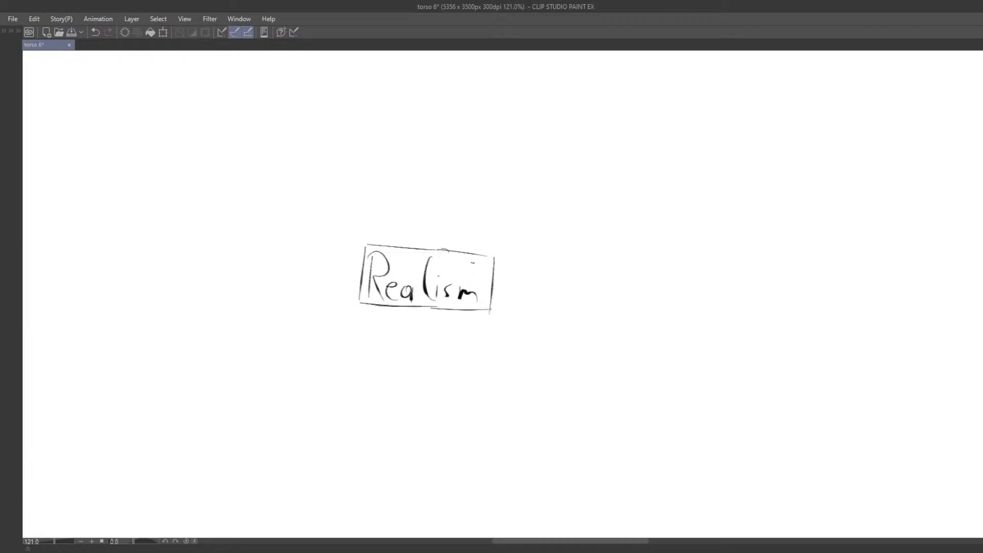
left_click_drag(489, 240, 558, 248)
mouse_move(455, 242)
left_mouse_down()
mouse_move(407, 273)
mouse_move(479, 255)
mouse_move(586, 292)
mouse_move(492, 249)
left_mouse_up()
key("ctrl+z")
key("ctrl+z")
mouse_move(389, 198)
left_mouse_down()
mouse_move(429, 247)
mouse_move(397, 195)
left_mouse_up()
key("ctrl+z")
Handwrite "Anime Style" above the tip of the arrow rising from the "Realism" frame.
mouse_move(321, 135)
left_mouse_down()
mouse_move(345, 200)
mouse_move(320, 227)
left_mouse_up()
left_click_drag(345, 179, 344, 223)
mouse_move(332, 211)
left_mouse_down()
mouse_move(352, 207)
mouse_move(369, 219)
left_mouse_up()
mouse_move(374, 207)
left_mouse_down()
mouse_move(374, 221)
mouse_move(407, 221)
left_mouse_up()
mouse_move(444, 190)
left_mouse_down()
mouse_move(434, 221)
mouse_move(451, 222)
left_mouse_up()
left_click_drag(447, 205, 460, 204)
left_click_drag(462, 211, 458, 242)
mouse_move(483, 190)
left_mouse_down()
mouse_move(476, 225)
mouse_move(503, 218)
left_mouse_up()
left_click_drag(594, 254, 480, 223)
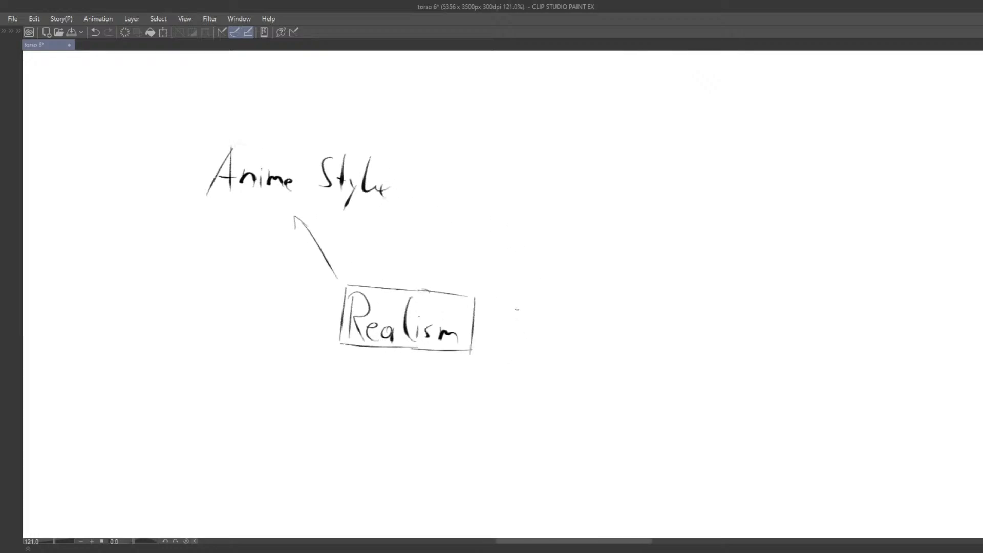
Draw a second arrow from the frame's upper-right corner and handwrite "Western Style" at its tip.
left_click_drag(485, 298, 571, 270)
mouse_move(615, 207)
left_mouse_down()
mouse_move(622, 234)
mouse_move(633, 208)
mouse_move(611, 218)
mouse_move(636, 192)
mouse_move(646, 225)
left_mouse_up()
key("ctrl+z")
mouse_move(657, 190)
left_mouse_down()
mouse_move(653, 228)
mouse_move(695, 225)
left_mouse_up()
mouse_move(701, 242)
left_mouse_down()
mouse_move(647, 220)
mouse_move(641, 199)
left_mouse_up()
key("ctrl+z")
mouse_move(682, 182)
left_mouse_down()
mouse_move(671, 203)
mouse_move(687, 208)
left_mouse_up()
left_click_drag(682, 195, 688, 189)
mouse_move(694, 197)
left_mouse_down()
mouse_move(701, 205)
mouse_move(688, 223)
left_mouse_up()
mouse_move(718, 178)
left_mouse_down()
mouse_move(709, 210)
mouse_move(733, 217)
left_mouse_up()
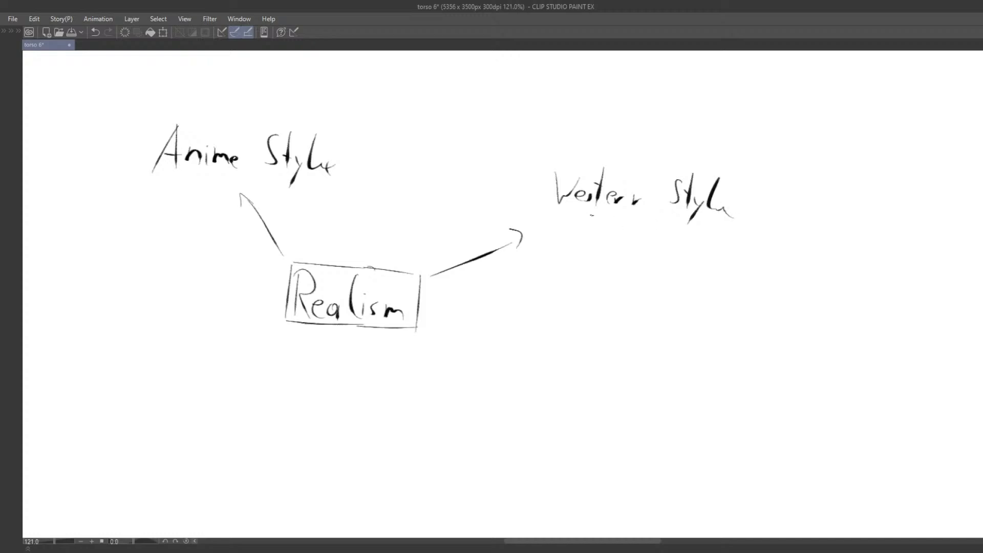
Underline the handwritten labels "Western Style" and "Anime Style".
left_click_drag(572, 214, 722, 229)
left_click_drag(544, 256, 657, 287)
mouse_move(285, 208)
left_mouse_down()
mouse_move(439, 218)
mouse_move(438, 274)
left_mouse_up()
key("ctrl+z")
Draw an arrow from "Anime Style" back to "Realism" and handwrite an underlined "difference" beside it.
left_click_drag(422, 231, 434, 269)
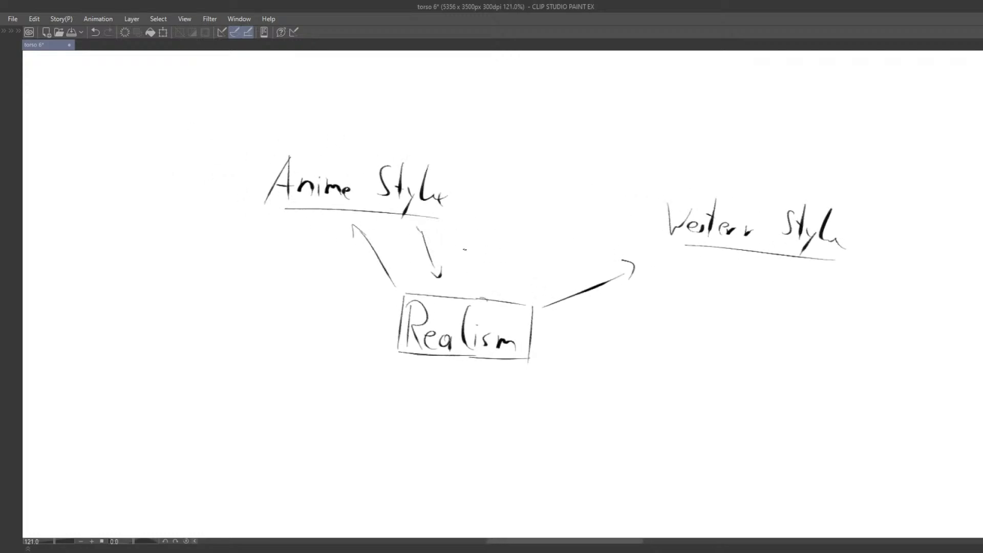
left_click_drag(465, 219, 470, 259)
mouse_move(491, 226)
left_mouse_down()
mouse_move(474, 262)
mouse_move(490, 245)
left_mouse_up()
mouse_move(500, 227)
left_mouse_down()
mouse_move(487, 262)
mouse_move(506, 257)
left_mouse_up()
key("ctrl+z")
left_click_drag(507, 251, 524, 261)
left_click_drag(525, 255, 533, 263)
mouse_move(546, 258)
left_mouse_down()
mouse_move(549, 273)
mouse_move(554, 262)
left_mouse_up()
key("ctrl+z")
left_click_drag(442, 267, 532, 276)
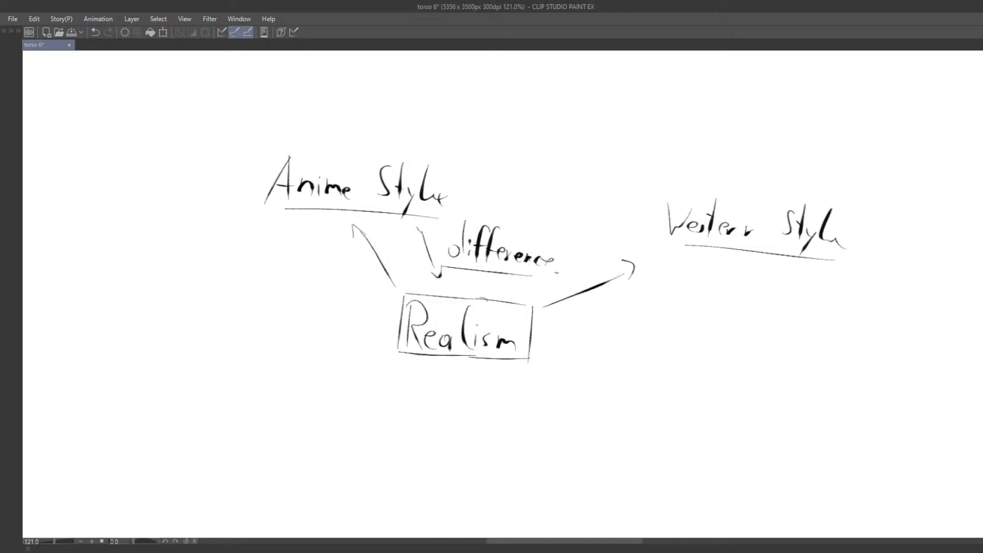
Draw a short arrow pointing up to the start of the "Anime Style" underline.
mouse_move(388, 263)
left_mouse_down()
mouse_move(456, 282)
mouse_move(507, 280)
left_mouse_up()
mouse_move(338, 256)
left_mouse_down()
mouse_move(394, 231)
mouse_move(392, 243)
left_mouse_up()
key("ctrl+z")
key("ctrl+z")
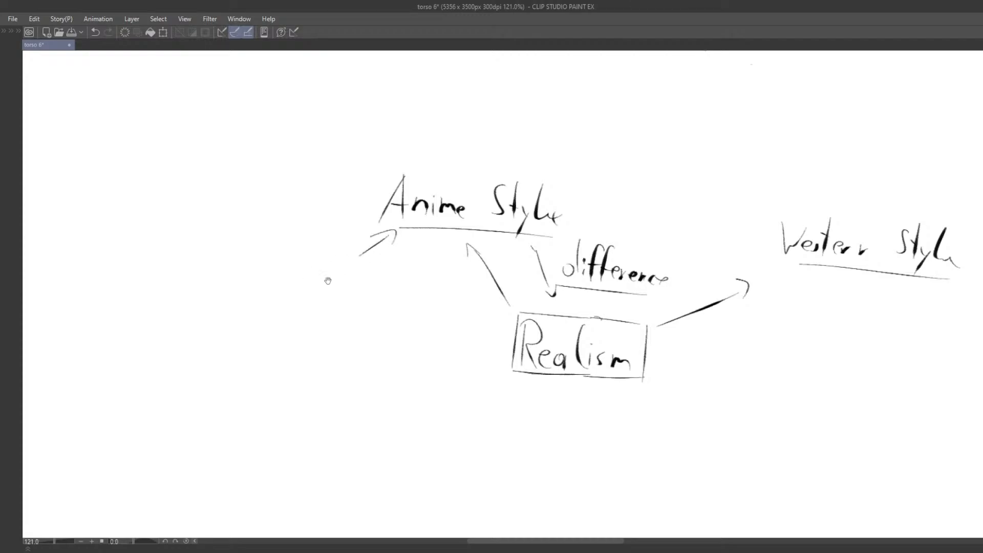
Handwrite "Ex" at the tail of the short arrow that points to "Anime Style".
mouse_move(295, 283)
left_mouse_down()
mouse_move(344, 276)
mouse_move(309, 289)
left_mouse_up()
mouse_move(309, 259)
left_mouse_down()
mouse_move(309, 286)
mouse_move(331, 275)
left_mouse_up()
mouse_move(303, 287)
left_mouse_down()
mouse_move(331, 278)
mouse_move(340, 290)
mouse_move(355, 285)
mouse_move(326, 265)
mouse_move(333, 285)
left_mouse_up()
key("ctrl+z")
key("ctrl+z")
key("e")
key("p")
mouse_move(338, 261)
left_mouse_down()
mouse_move(333, 293)
mouse_move(356, 266)
left_mouse_up()
mouse_move(336, 277)
left_mouse_down()
mouse_move(351, 282)
mouse_move(344, 297)
left_mouse_up()
left_click_drag(353, 281, 362, 292)
left_click_drag(347, 291, 372, 277)
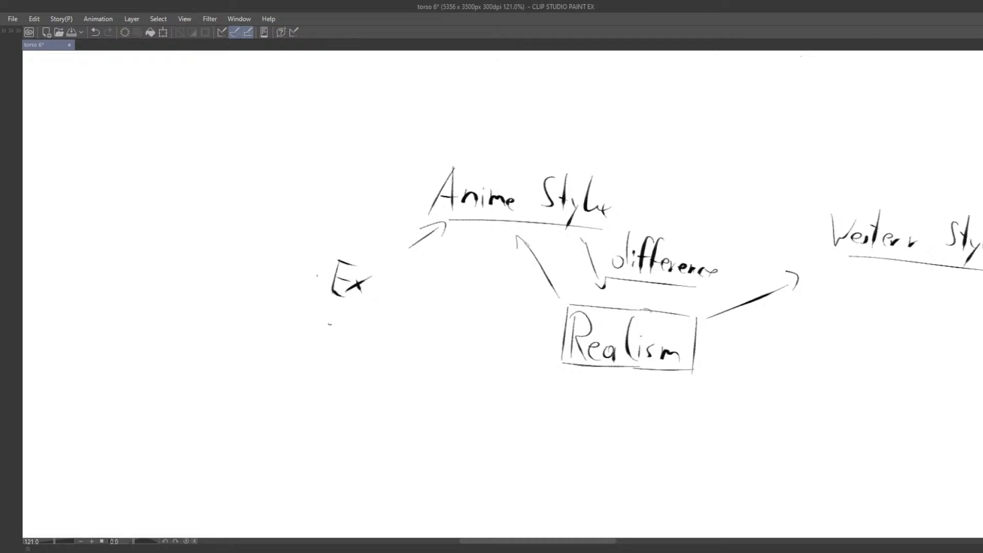
left_click_drag(369, 325, 270, 320)
left_click_drag(342, 294, 310, 304)
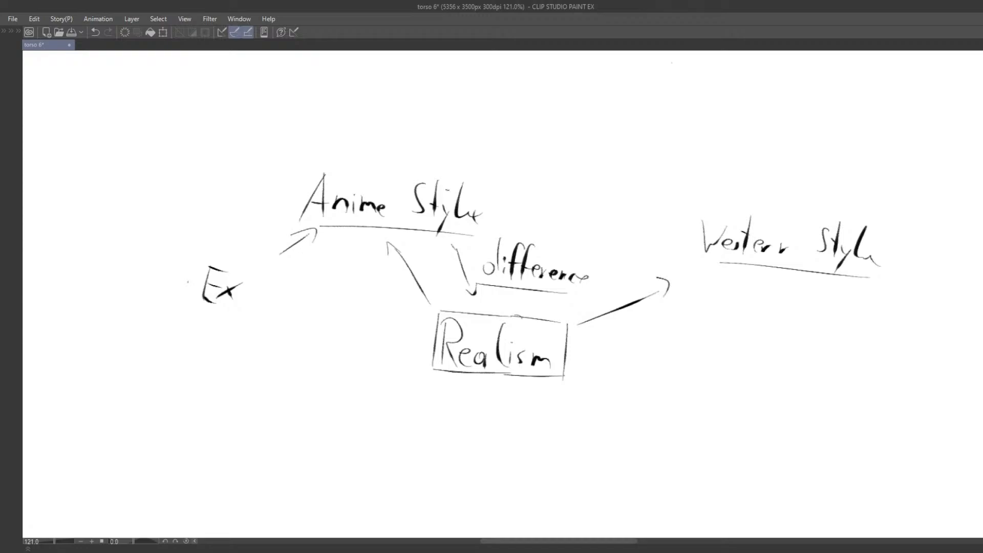
left_click_drag(609, 276, 544, 285)
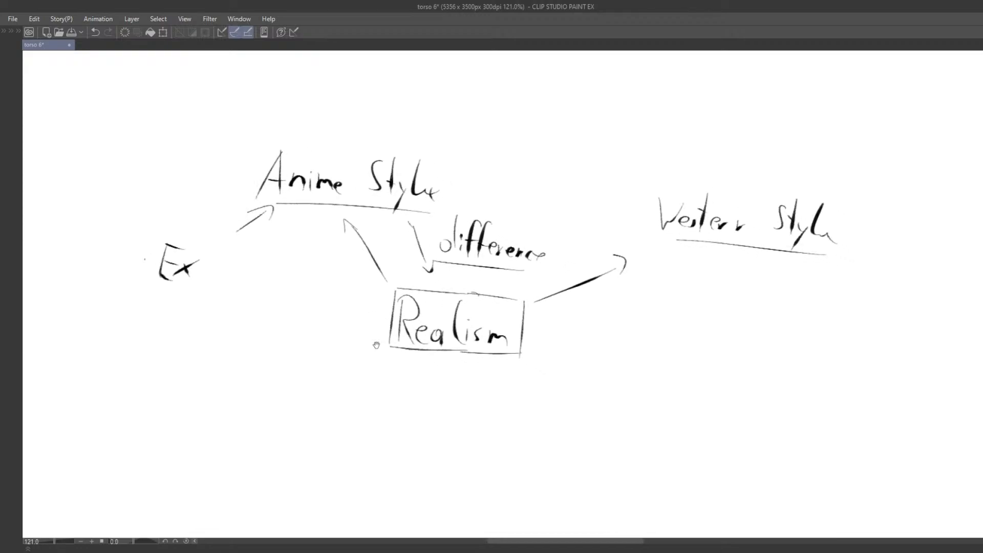
left_click_drag(376, 345, 383, 368)
left_click_drag(425, 396, 431, 343)
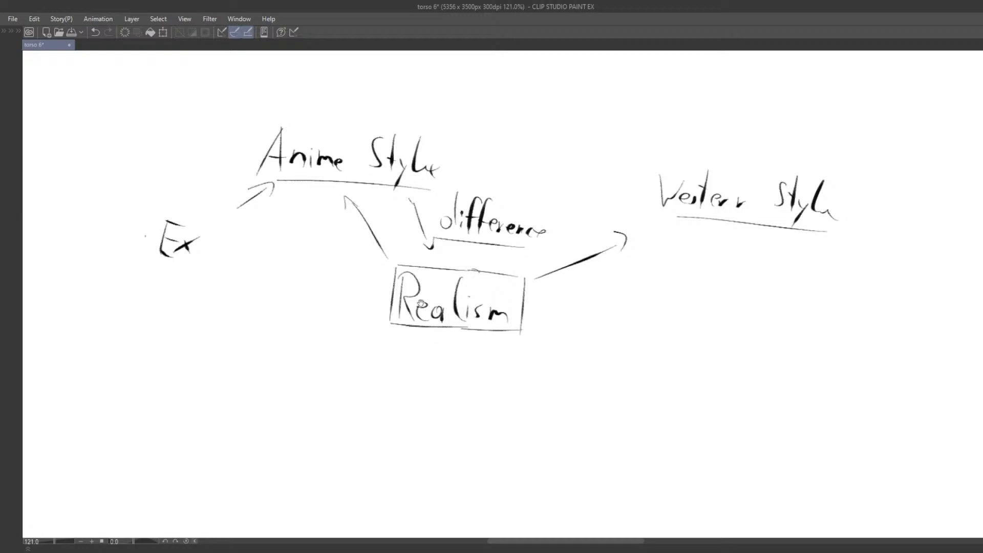
left_click_drag(421, 303, 319, 320)
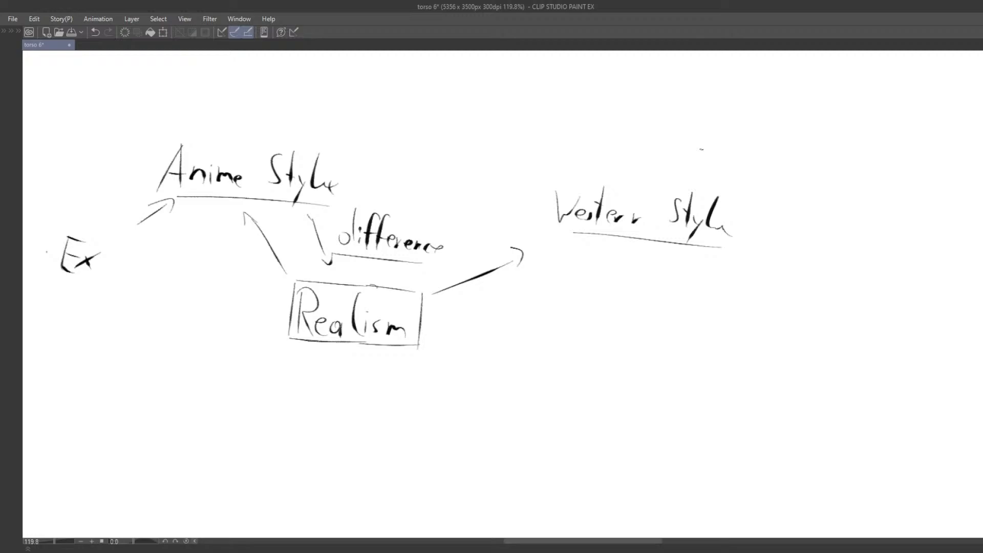
left_click_drag(468, 264, 539, 274)
Draw a large ellipse around the framed word "Realism".
scroll(512, 292, "down", 1)
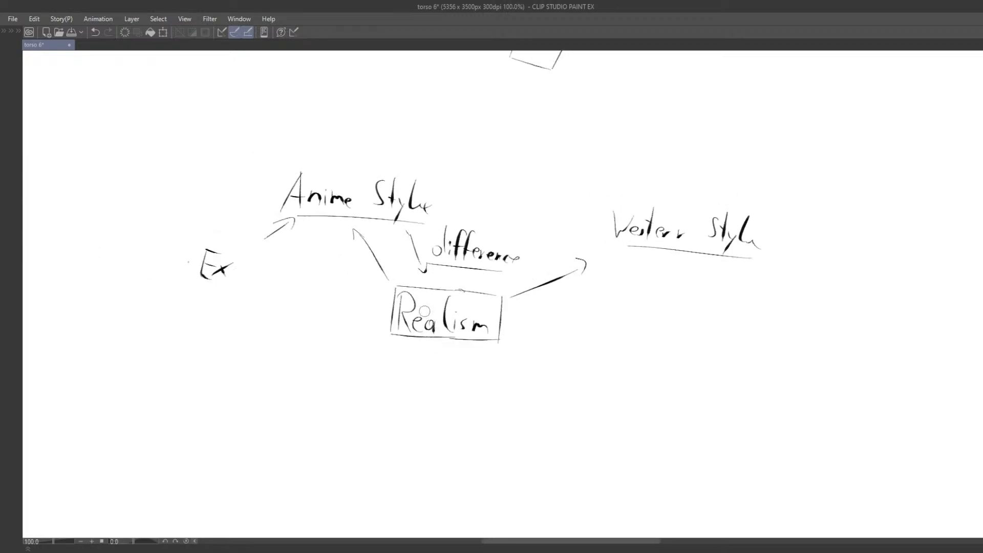
mouse_move(414, 280)
left_mouse_down()
mouse_move(397, 283)
mouse_move(429, 283)
mouse_move(509, 334)
mouse_move(475, 272)
left_mouse_up()
key("ctrl+z")
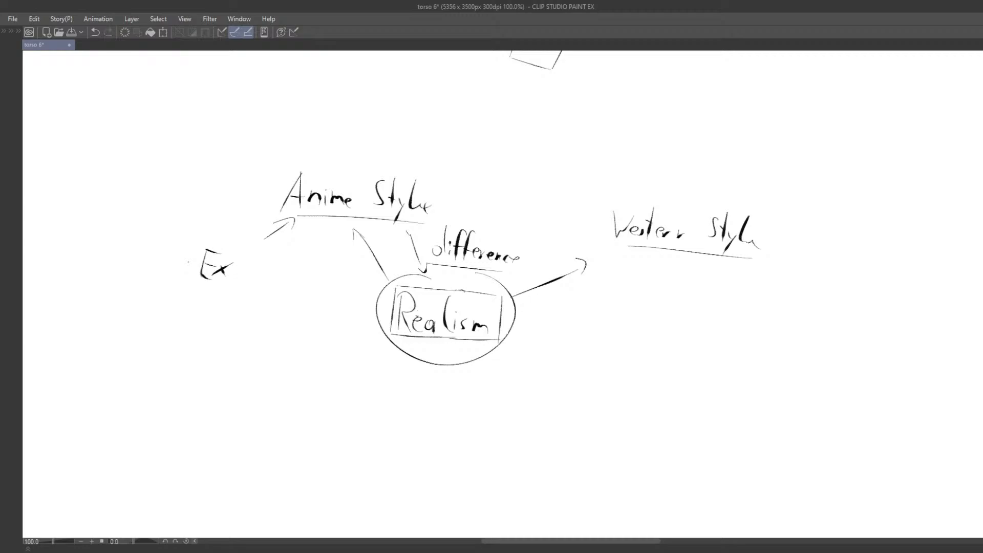
left_click_drag(419, 352, 406, 333)
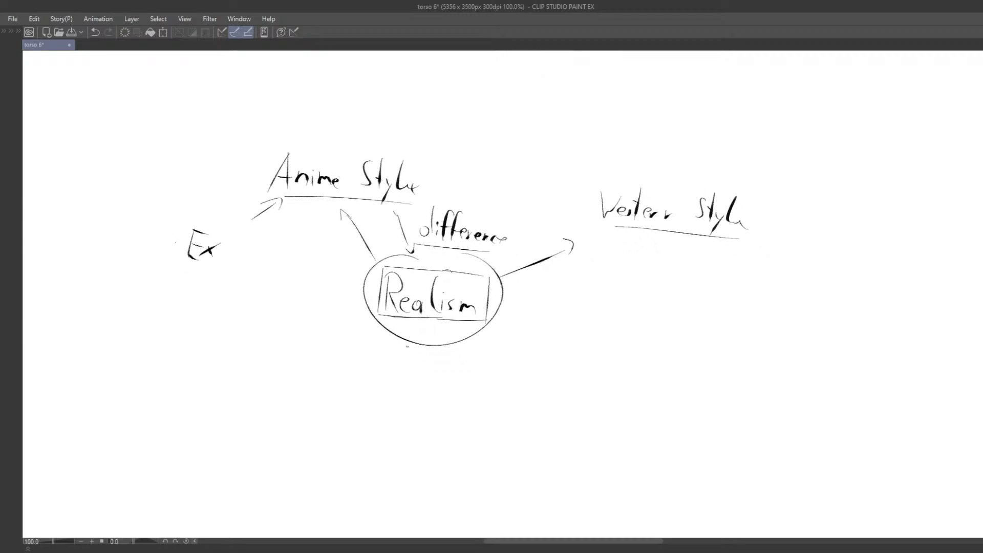
mouse_move(514, 378)
left_mouse_down()
mouse_move(466, 326)
mouse_move(480, 336)
left_mouse_up()
mouse_move(539, 303)
left_mouse_down()
mouse_move(600, 306)
mouse_move(493, 336)
mouse_move(586, 219)
mouse_move(413, 334)
mouse_move(538, 397)
mouse_move(762, 344)
mouse_move(587, 330)
mouse_move(429, 374)
mouse_move(416, 407)
left_mouse_up()
scroll(363, 409, "down", 2)
left_click_drag(379, 366, 412, 376)
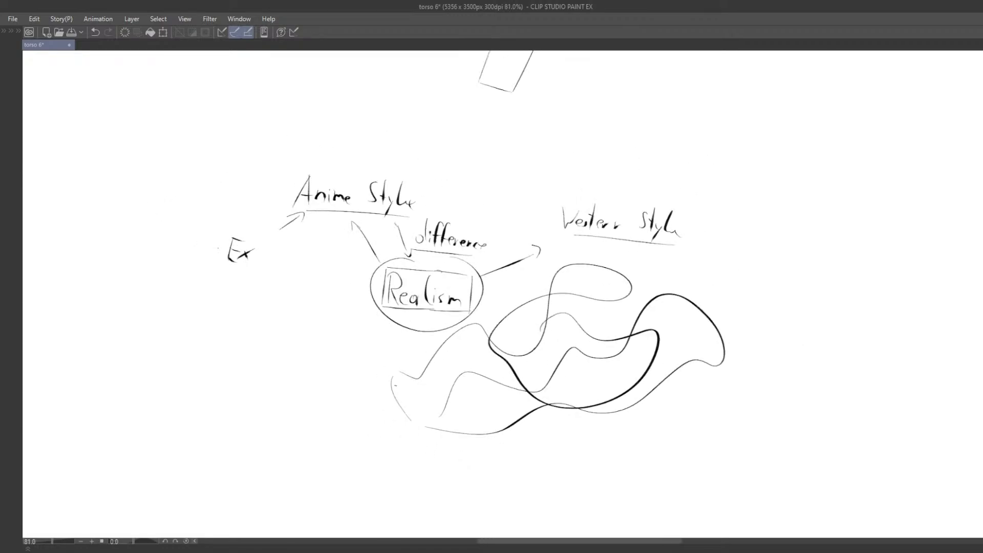
key("ctrl+z")
key("ctrl+z")
key("ctrl+z")
Erase the entire handwritten style diagram below the box torso sketch.
left_click_drag(398, 378, 440, 424)
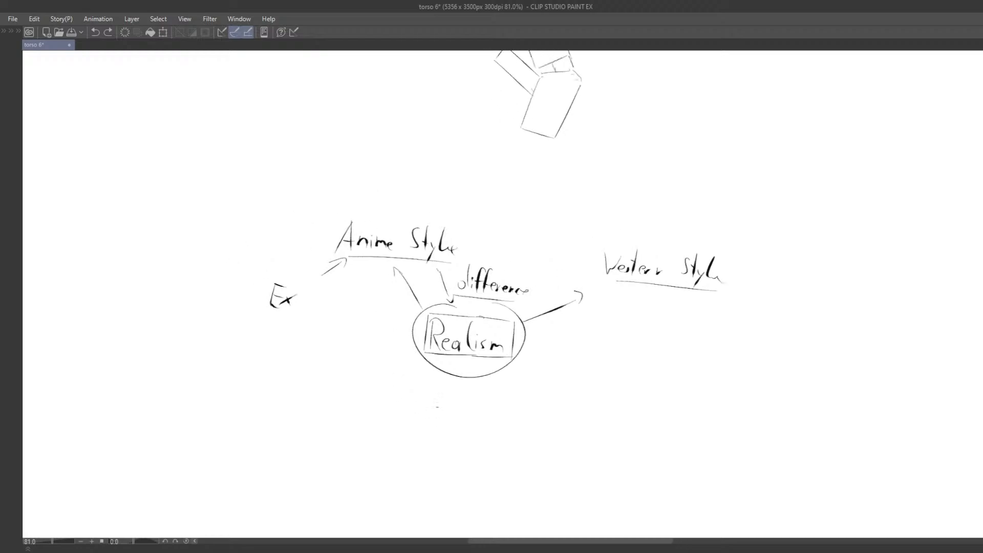
key("e")
mouse_move(636, 361)
left_mouse_down()
mouse_move(623, 297)
mouse_move(300, 285)
mouse_move(492, 381)
left_mouse_up()
left_click_drag(438, 261, 353, 453)
mouse_move(399, 276)
left_mouse_down()
mouse_move(358, 382)
mouse_move(351, 454)
left_mouse_up()
left_click_drag(375, 326, 344, 292)
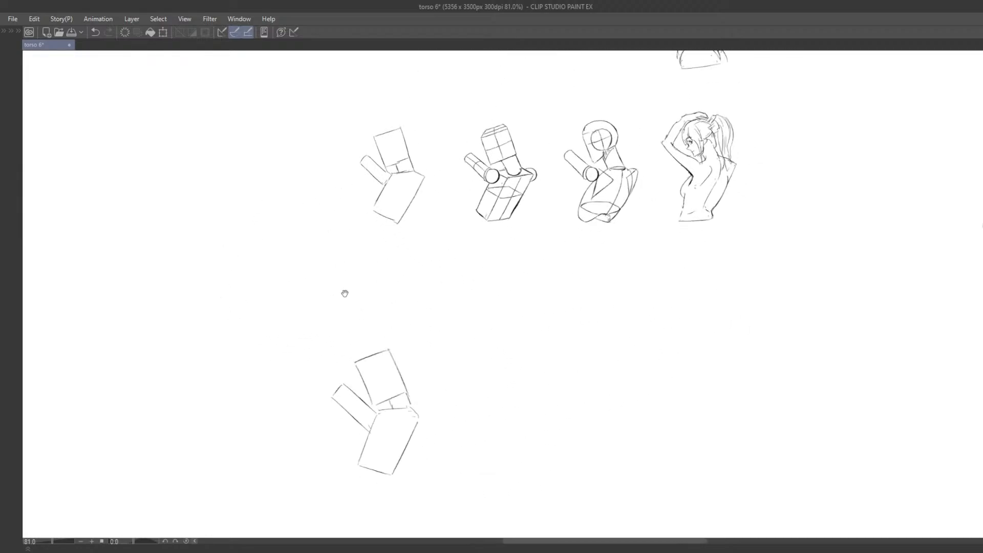
Examine the grey reference sheets with the figure drawings and their torso constructions.
key("p")
key("Tab")
left_click_drag(449, 371, 414, 300)
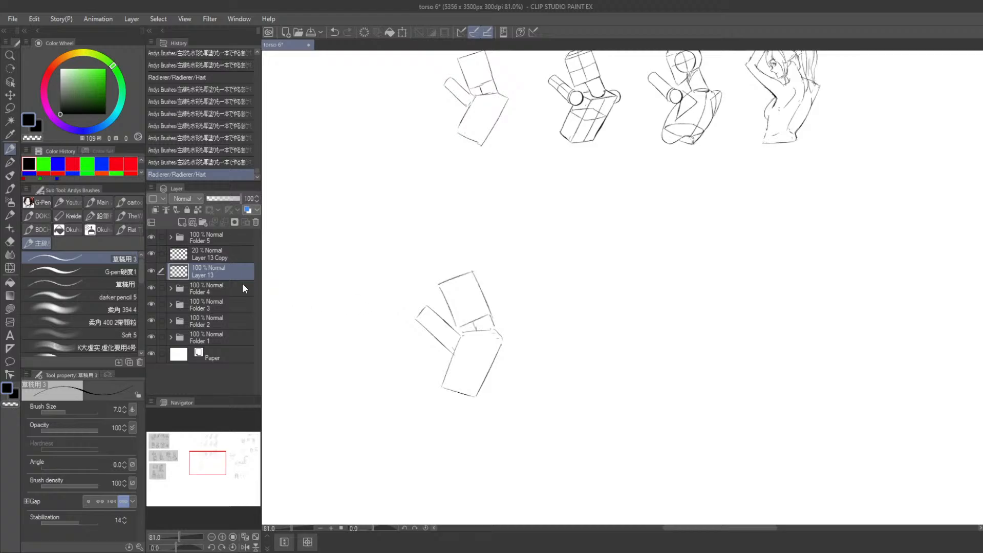
key("ctrl+shift")
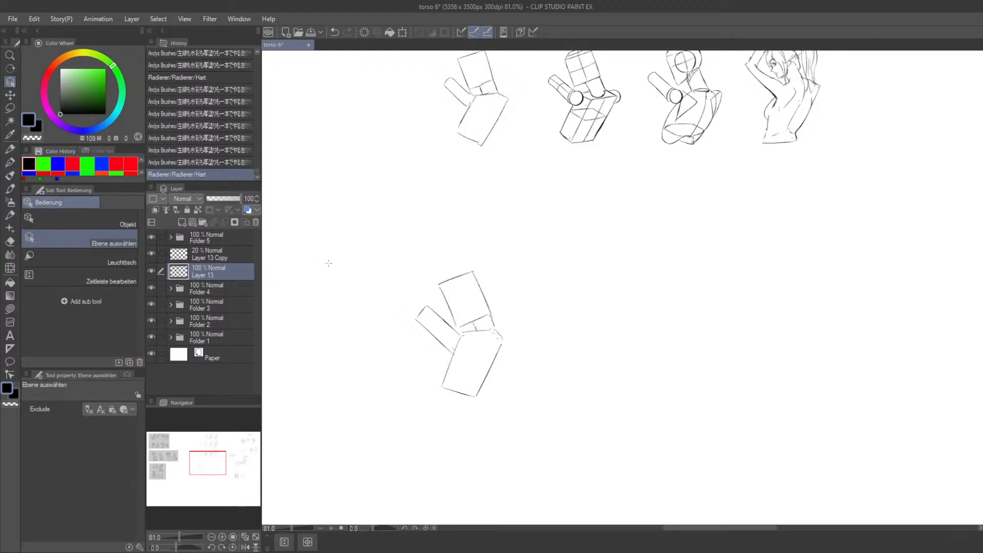
key("Tab")
left_click_drag(355, 247, 338, 316)
scroll(335, 281, "down", 3)
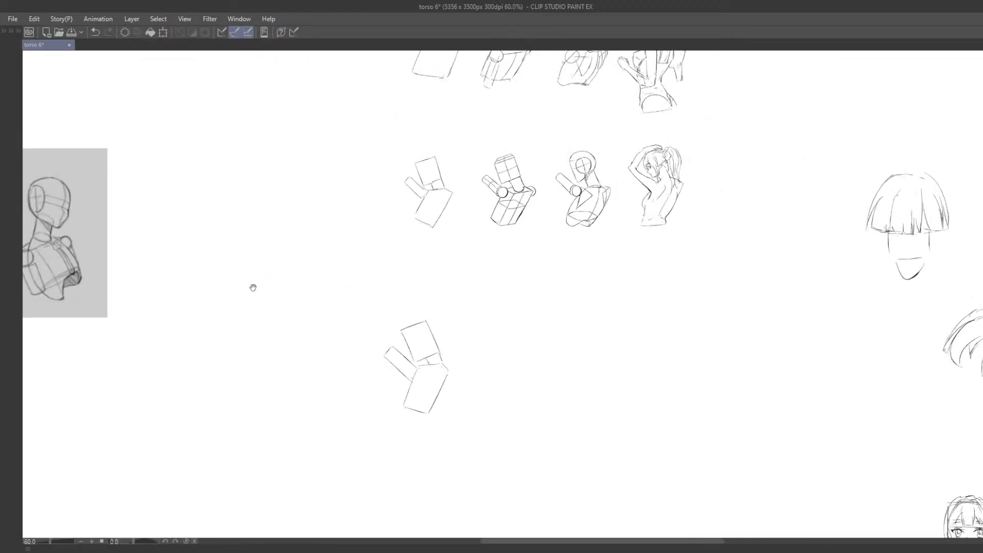
left_click_drag(152, 223, 344, 341)
left_click_drag(147, 308, 333, 437)
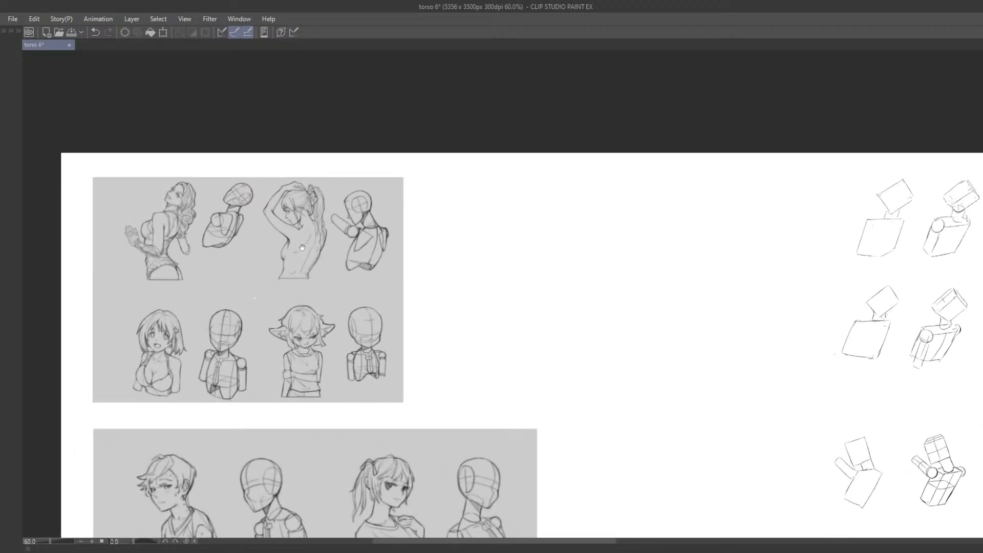
left_click_drag(315, 366, 275, 308)
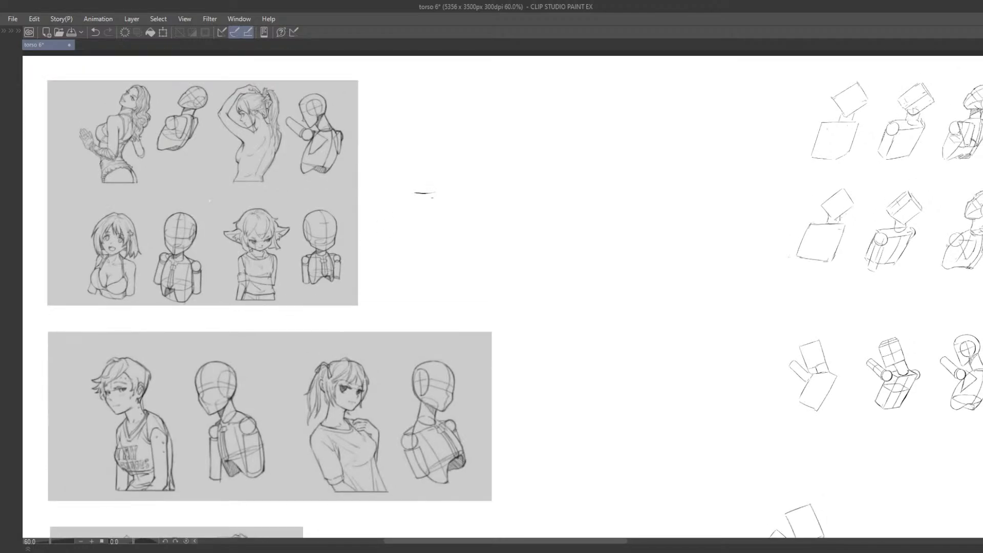
key("ctrl+z")
key("ctrl+z")
left_click_drag(408, 204, 416, 207)
left_click_drag(408, 210, 425, 198)
key("ctrl+z")
key("ctrl+z")
key("e")
left_click(420, 197)
Examine the kneeling and standing figure references and compare them with the construction studies.
mouse_move(286, 287)
left_mouse_down()
mouse_move(347, 281)
mouse_move(343, 247)
mouse_move(370, 268)
mouse_move(342, 261)
mouse_move(315, 226)
left_mouse_up()
mouse_move(500, 365)
left_mouse_down()
mouse_move(485, 360)
mouse_move(425, 276)
mouse_move(343, 261)
mouse_move(514, 213)
mouse_move(477, 188)
left_mouse_up()
left_click_drag(302, 298, 473, 170)
scroll(395, 378, "up", 4)
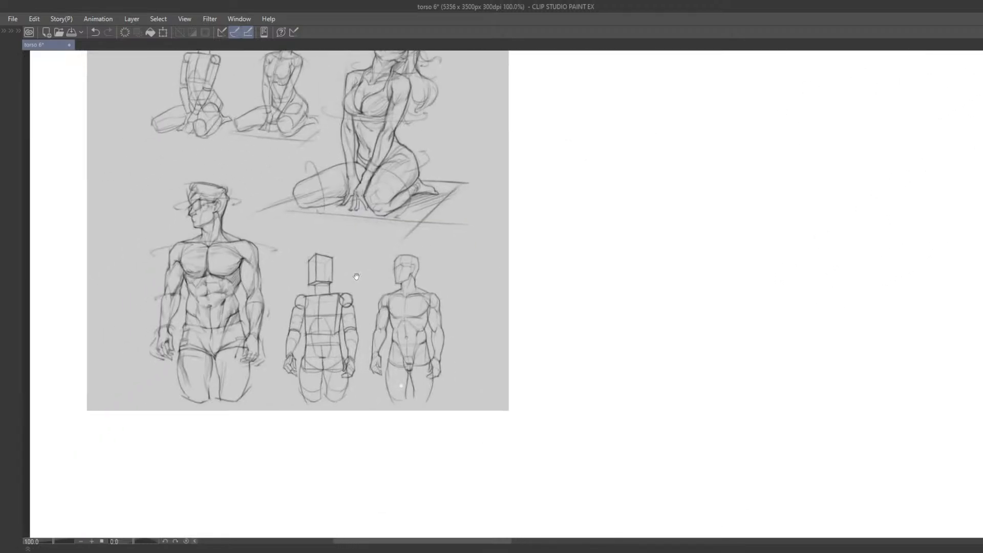
left_click_drag(209, 306, 198, 445)
left_click_drag(522, 245, 298, 471)
mouse_move(663, 147)
left_mouse_down()
mouse_move(599, 187)
mouse_move(299, 303)
mouse_move(178, 320)
left_mouse_up()
left_click_drag(511, 355, 368, 256)
Lasso the lowest box torso sketch and move it onto the raised-arm torso construction in the upper reference sheet.
mouse_move(450, 387)
left_mouse_down()
mouse_move(428, 312)
mouse_move(352, 204)
mouse_move(298, 323)
mouse_move(420, 217)
left_mouse_up()
scroll(367, 272, "down", 3)
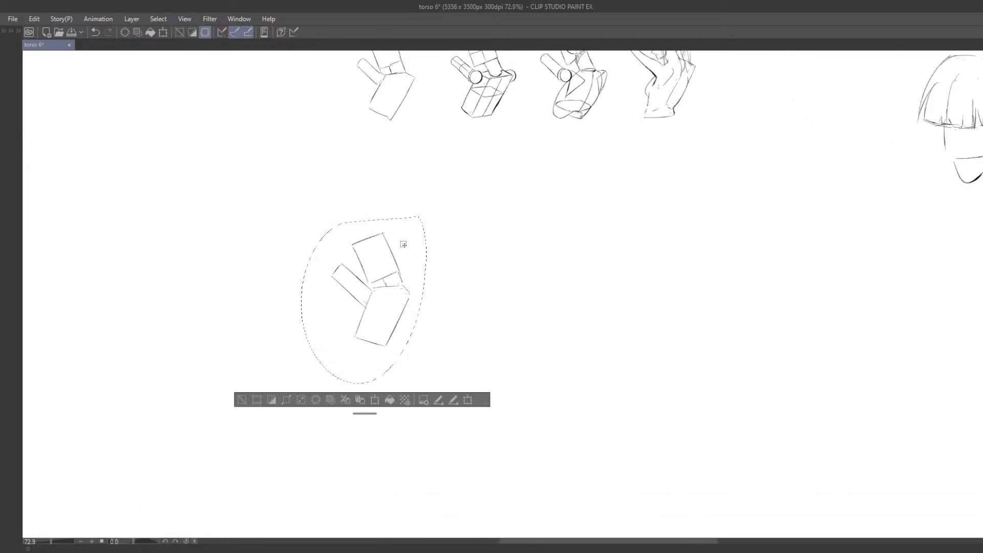
scroll(351, 234, "down", 3)
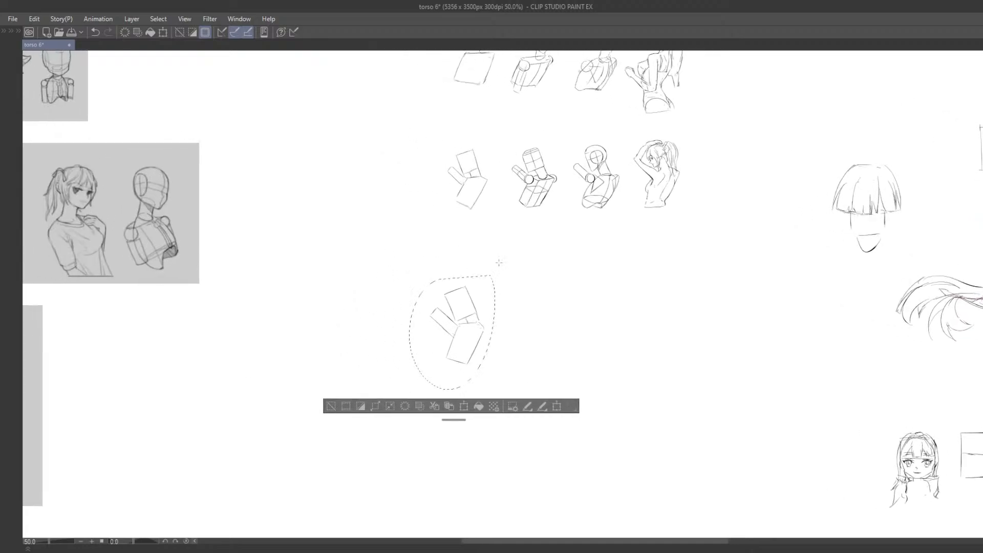
mouse_move(449, 316)
left_mouse_down()
mouse_move(397, 285)
mouse_move(471, 367)
left_mouse_up()
mouse_move(464, 366)
left_mouse_down()
mouse_move(362, 268)
mouse_move(447, 342)
left_mouse_up()
mouse_move(452, 342)
left_mouse_down()
mouse_move(369, 287)
mouse_move(442, 320)
left_mouse_up()
left_click_drag(448, 323, 378, 292)
mouse_move(403, 296)
left_mouse_down()
mouse_move(486, 330)
mouse_move(329, 260)
left_mouse_up()
mouse_move(329, 260)
left_mouse_down()
mouse_move(398, 320)
mouse_move(490, 286)
left_mouse_up()
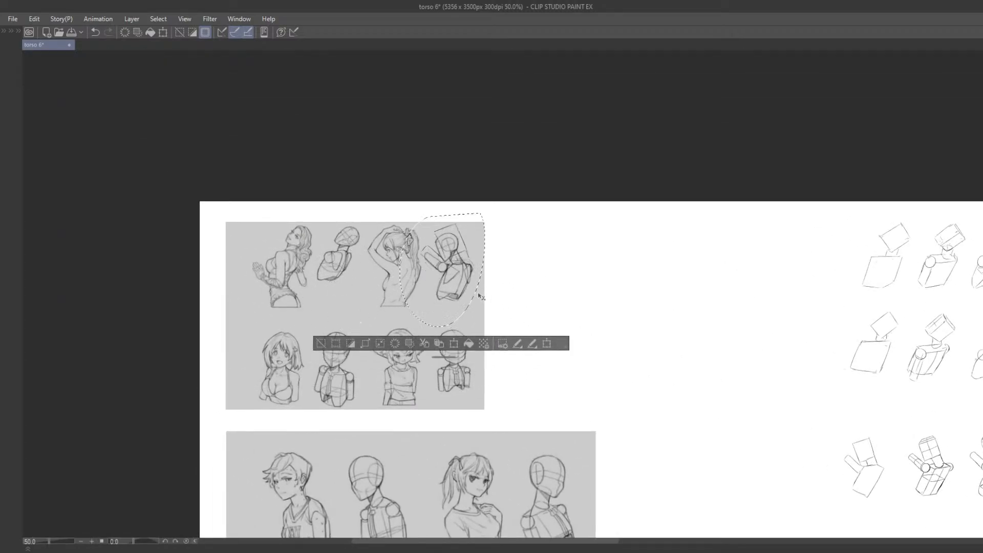
Rotate and reposition the selected box sketch to align with the raised-arm reference construction.
key("ctrl+t")
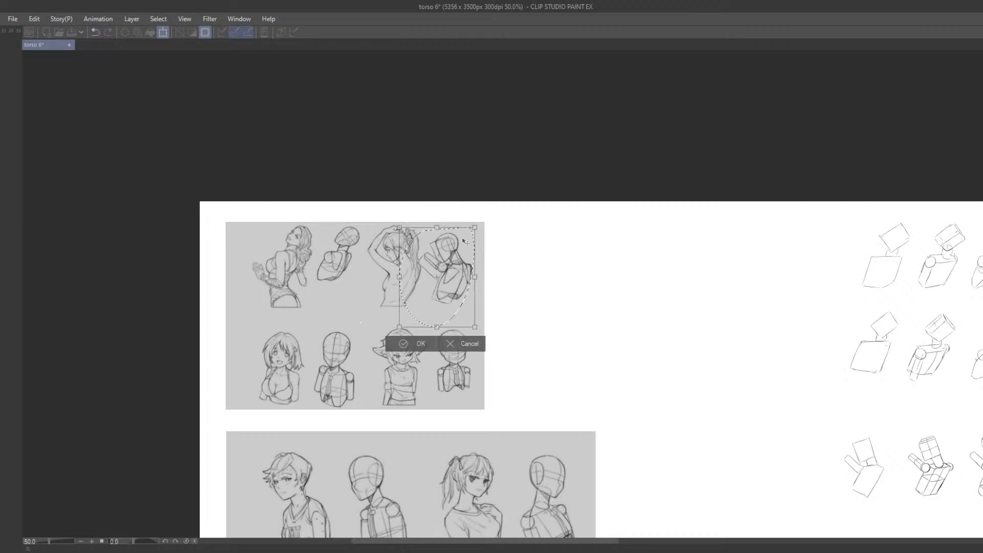
left_click_drag(496, 237, 496, 234)
left_click_drag(467, 270, 466, 267)
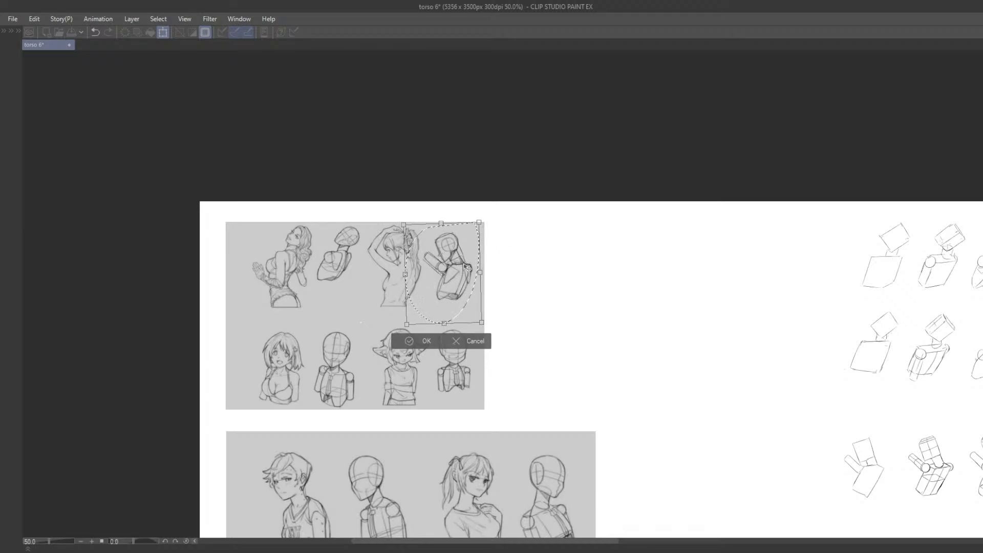
left_click(409, 341)
Undo the sketch's move onto the reference sheet and clear the selection around it.
left_click_drag(441, 397, 267, 125)
left_click_drag(455, 307, 408, 220)
left_click_drag(495, 273, 378, 246)
key("ctrl+plus")
key("ctrl+plus")
mouse_move(558, 219)
left_mouse_down()
mouse_move(373, 313)
mouse_move(301, 408)
mouse_move(307, 368)
left_mouse_up()
left_click(203, 495)
Lower Layer 13's opacity to 20% and add a new raster layer above it.
key("Tab")
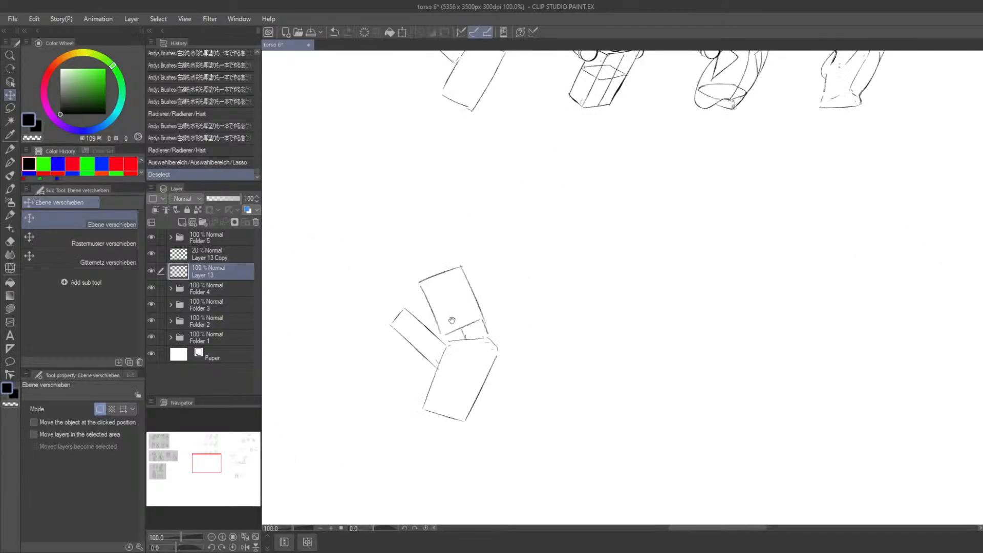
left_click_drag(452, 320, 463, 243)
key("d")
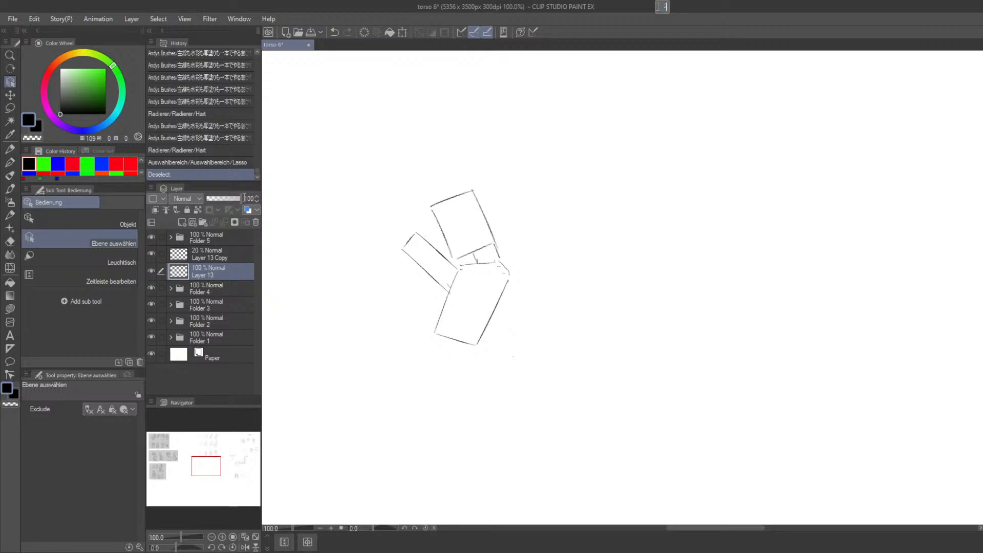
key("Return")
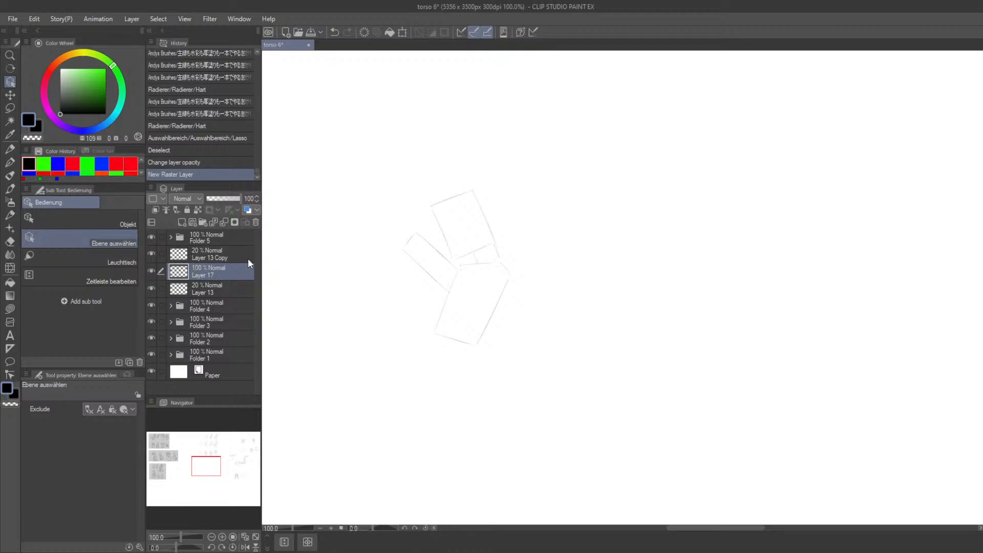
Draw the head as a tilted box with a front face and narrow top plane over the faded head block.
key("b")
key("Tab")
mouse_move(341, 228)
left_mouse_down()
mouse_move(381, 224)
mouse_move(467, 186)
mouse_move(482, 175)
mouse_move(447, 182)
mouse_move(478, 168)
mouse_move(459, 226)
left_mouse_up()
key("ctrl+z")
key("ctrl+z")
key("ctrl+z")
key("ctrl+z")
key("ctrl+z")
key("ctrl+z")
key("ctrl+z")
key("ctrl+z")
key("ctrl+z")
mouse_move(441, 192)
left_mouse_down()
mouse_move(465, 239)
mouse_move(497, 219)
left_mouse_up()
key("ctrl+z")
key("ctrl+z")
key("ctrl+z")
left_click_drag(484, 178, 500, 220)
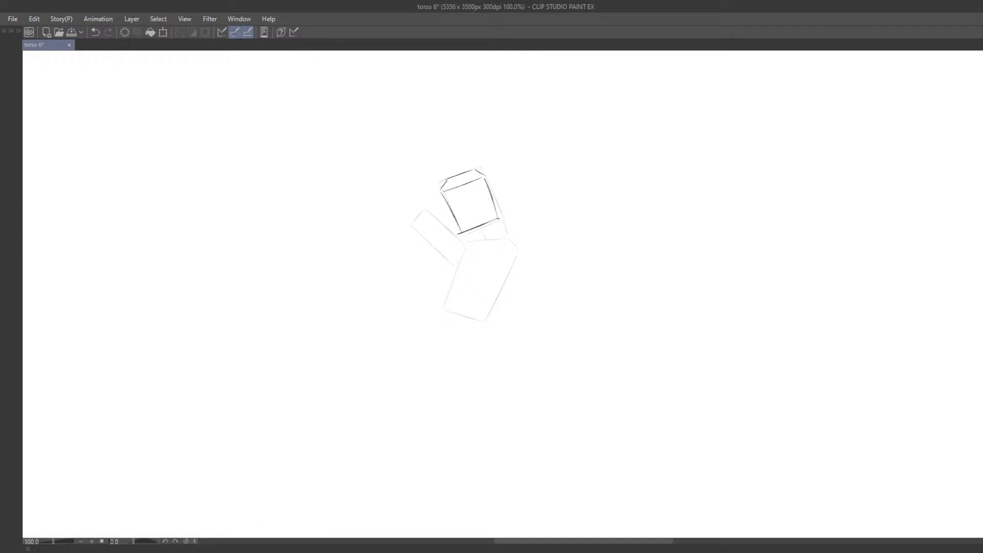
Draw the short neck block beneath the tilted head box, over the faded guide.
key("ctrl+z")
key("ctrl+z")
mouse_move(483, 176)
left_mouse_down()
mouse_move(500, 217)
mouse_move(493, 242)
left_mouse_up()
left_click_drag(492, 294, 517, 207)
key("ctrl+z")
left_click_drag(526, 130, 531, 148)
key("ctrl+z")
left_click_drag(512, 153, 531, 152)
key("ctrl+z")
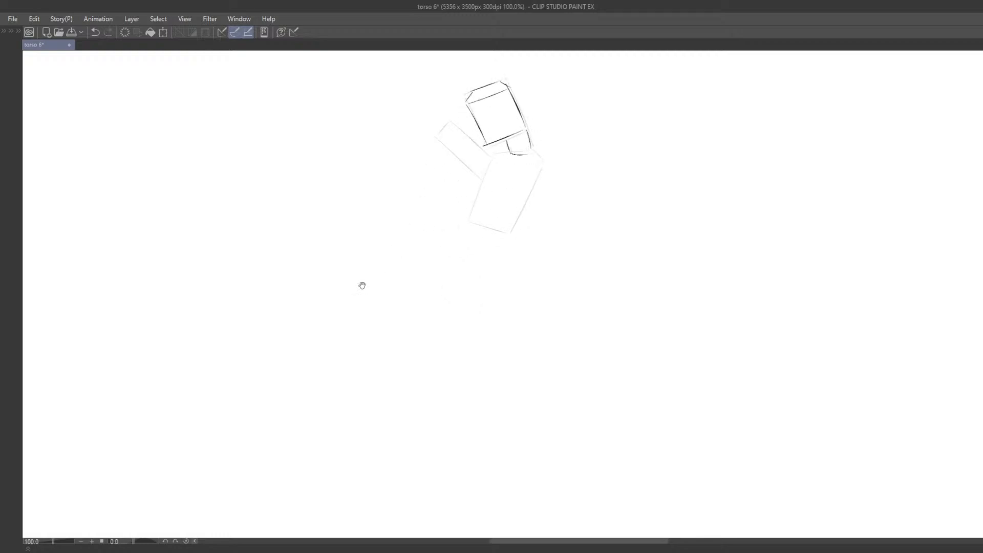
Sketch a tall box's front face and narrow top plane in the blank area below the torso sketch.
mouse_move(282, 322)
left_mouse_down()
mouse_move(394, 229)
mouse_move(397, 206)
left_mouse_up()
mouse_move(295, 227)
left_mouse_down()
mouse_move(335, 246)
mouse_move(323, 317)
left_mouse_up()
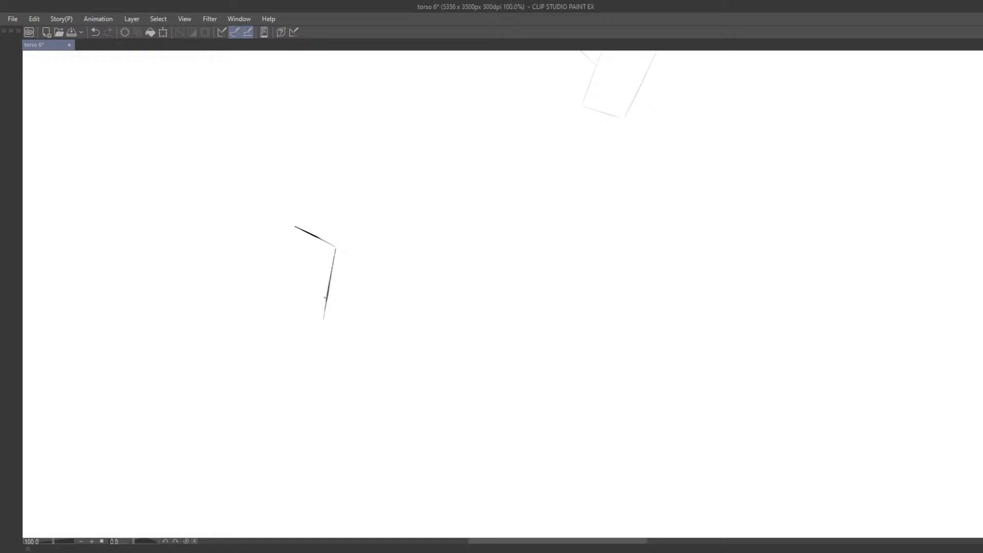
key("ctrl+z")
left_click_drag(338, 247, 323, 316)
mouse_move(293, 230)
left_mouse_down()
mouse_move(284, 291)
mouse_move(315, 314)
left_mouse_up()
mouse_move(319, 226)
left_mouse_down()
mouse_move(350, 243)
mouse_move(345, 301)
left_mouse_up()
key("ctrl+z")
left_click_drag(356, 251, 344, 302)
left_click_drag(367, 313, 358, 305)
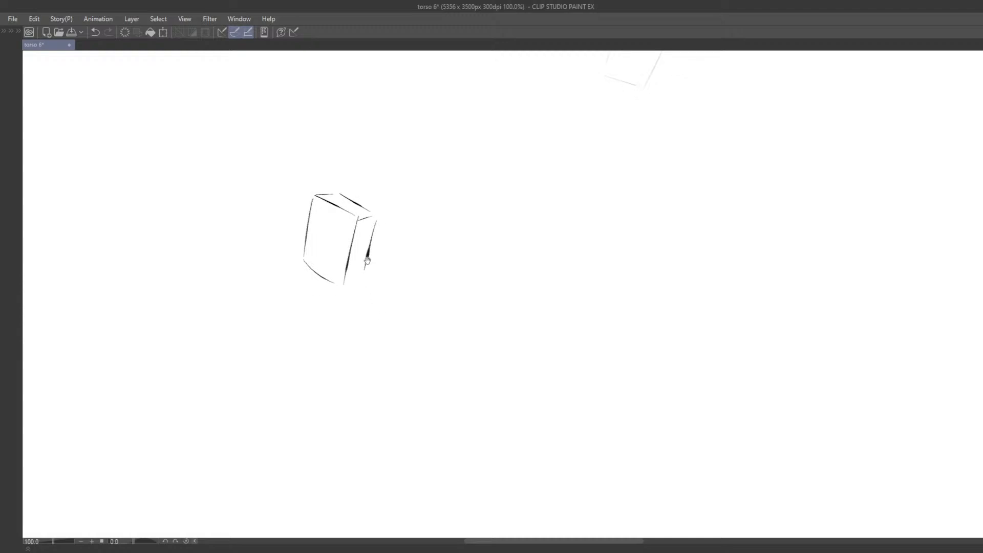
Close the narrow side plane of the tall box down to its lower corner.
key("ctrl+z")
left_click_drag(375, 220, 358, 279)
key("ctrl+z")
key("ctrl+z")
mouse_move(375, 218)
left_mouse_down()
mouse_move(357, 282)
mouse_move(374, 216)
left_mouse_up()
key("ctrl+z")
key("ctrl+z")
Attach a tapering wedge to the tall box's side, with a slanted lower edge and a small underside plane.
mouse_move(381, 268)
left_mouse_down()
mouse_move(397, 234)
mouse_move(378, 255)
left_mouse_up()
key("ctrl+z")
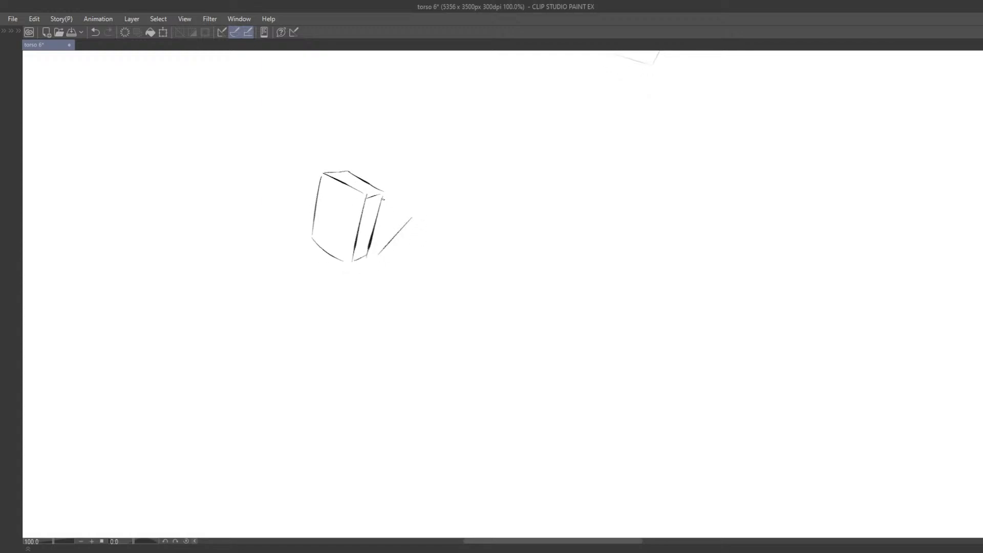
key("ctrl+z")
key("ctrl+z")
mouse_move(384, 196)
left_mouse_down()
mouse_move(417, 218)
mouse_move(383, 250)
mouse_move(399, 202)
mouse_move(416, 215)
left_mouse_up()
key("ctrl+z")
left_click_drag(375, 262, 378, 276)
left_click_drag(421, 236, 376, 276)
key("ctrl+z")
mouse_move(423, 229)
left_mouse_down()
mouse_move(376, 278)
mouse_move(415, 234)
left_mouse_up()
key("ctrl+z")
key("ctrl+z")
Draw a thin, downward-tilted slab with two visible side faces directly below the tall box and wedge.
mouse_move(376, 298)
left_mouse_down()
mouse_move(385, 255)
mouse_move(384, 266)
left_mouse_up()
key("ctrl+z")
key("ctrl+z")
key("ctrl+z")
mouse_move(350, 233)
left_mouse_down()
mouse_move(386, 256)
mouse_move(378, 270)
mouse_move(427, 271)
mouse_move(411, 282)
mouse_move(419, 280)
left_mouse_up()
key("ctrl+z")
key("ctrl+z")
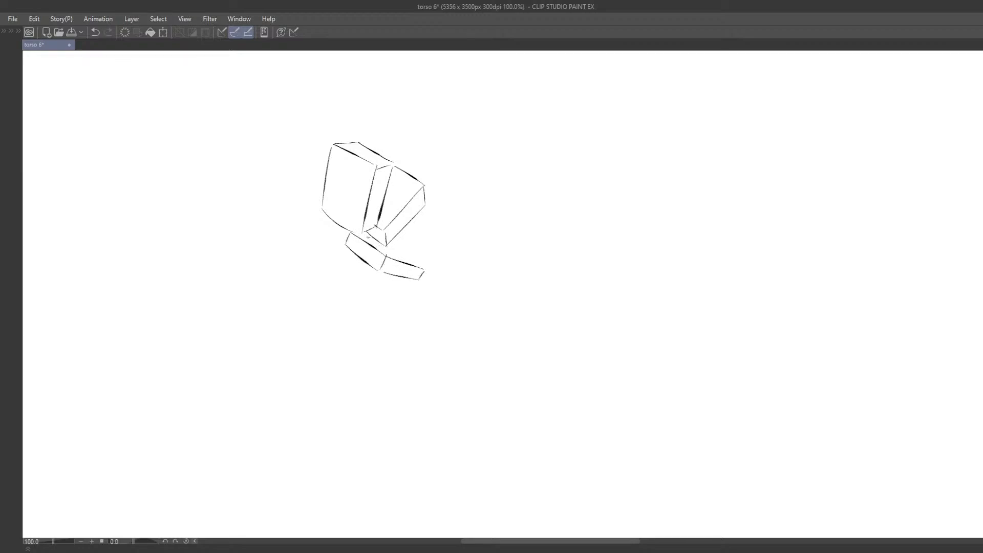
left_click_drag(358, 237, 416, 267)
mouse_move(376, 306)
left_mouse_down()
mouse_move(381, 285)
mouse_move(415, 311)
left_mouse_up()
key("ctrl+z")
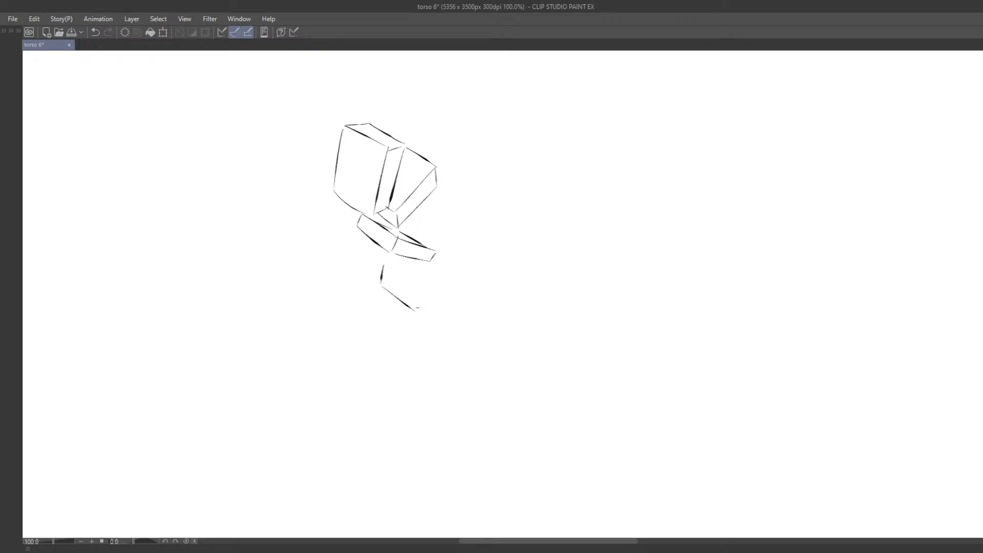
Draw a box seen from below under the slab, with two side faces meeting above a diamond-shaped underside.
left_click_drag(383, 266, 415, 296)
mouse_move(415, 296)
left_mouse_down()
mouse_move(415, 311)
mouse_move(339, 306)
left_mouse_up()
mouse_move(379, 267)
left_mouse_down()
mouse_move(339, 284)
mouse_move(339, 304)
mouse_move(343, 290)
mouse_move(353, 315)
mouse_move(397, 343)
mouse_move(375, 305)
left_mouse_up()
key("ctrl+z")
key("ctrl+z")
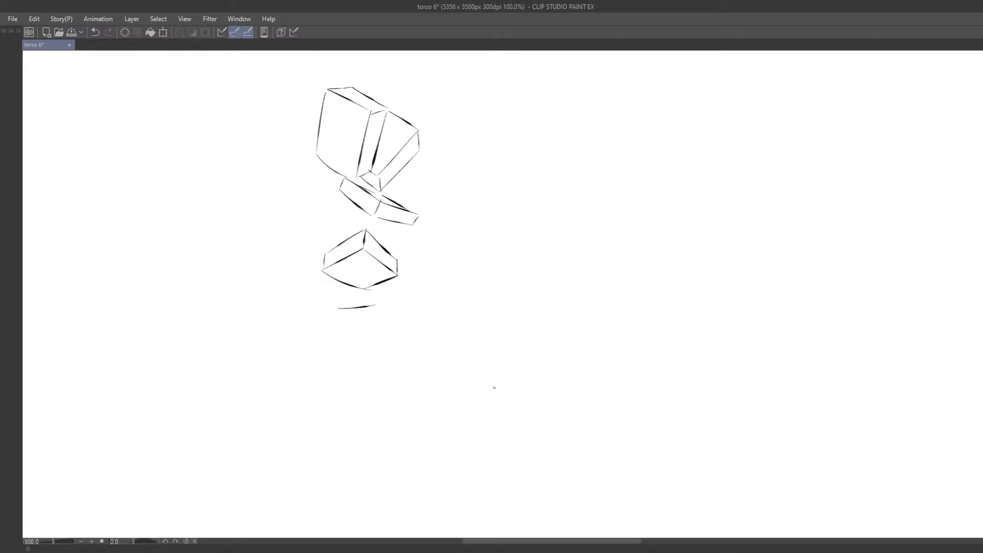
key("e")
left_click(361, 318)
key("ctrl+z")
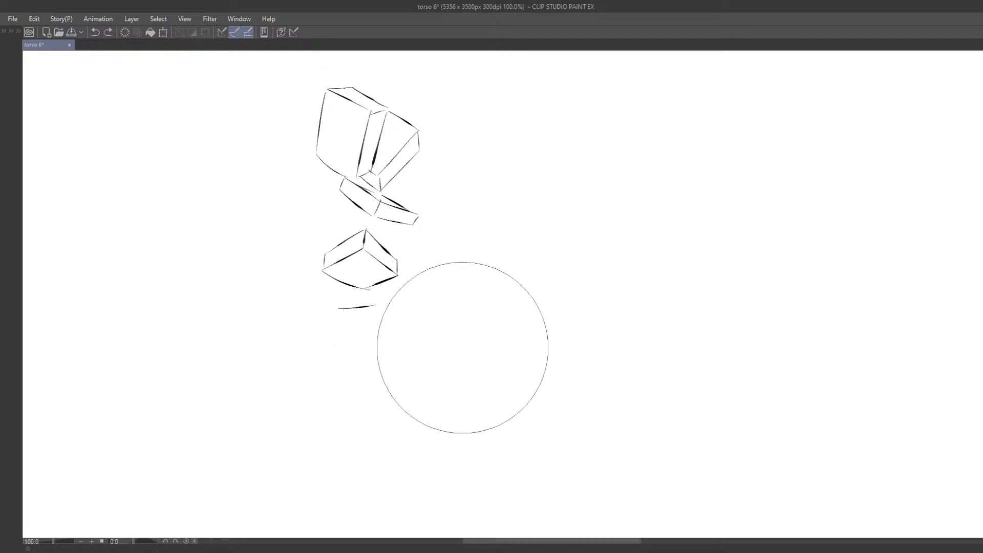
mouse_move(455, 355)
left_mouse_down()
mouse_move(349, 313)
mouse_move(372, 337)
mouse_move(427, 330)
mouse_move(390, 321)
mouse_move(386, 331)
mouse_move(381, 315)
mouse_move(395, 305)
mouse_move(365, 309)
mouse_move(400, 303)
left_mouse_up()
Draw a flat eye-level block with two side faces meeting at a central edge, below the diamond-shaped box.
key("p")
key("ctrl+z")
key("ctrl+z")
key("ctrl+z")
key("ctrl+z")
key("ctrl+z")
mouse_move(362, 300)
left_mouse_down()
mouse_move(408, 289)
mouse_move(429, 299)
mouse_move(404, 321)
mouse_move(435, 308)
mouse_move(430, 298)
mouse_move(402, 318)
left_mouse_up()
key("ctrl+z")
key("ctrl+z")
key("ctrl+z")
key("ctrl+z")
key("ctrl+z")
mouse_move(405, 318)
left_mouse_down()
mouse_move(440, 306)
mouse_move(436, 318)
mouse_move(362, 312)
mouse_move(394, 320)
left_mouse_up()
key("ctrl+z")
key("ctrl+z")
key("ctrl+z")
key("ctrl+z")
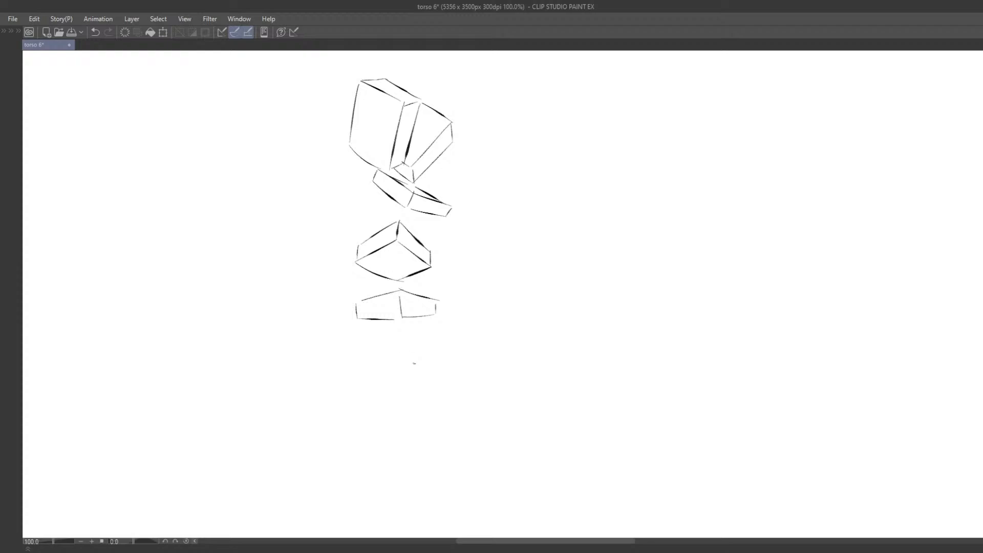
Draw a narrow slab tilted diagonally below the flat block, continuing the column's curve.
mouse_move(415, 353)
left_mouse_down()
mouse_move(448, 331)
mouse_move(430, 360)
mouse_move(456, 338)
left_mouse_up()
key("ctrl+z")
key("ctrl+z")
key("ctrl+z")
left_click_drag(419, 341, 449, 325)
key("ctrl+z")
left_click_drag(430, 360, 395, 392)
mouse_move(415, 347)
left_mouse_down()
mouse_move(390, 383)
mouse_move(453, 346)
mouse_move(429, 368)
mouse_move(438, 361)
mouse_move(429, 354)
left_mouse_up()
key("ctrl+z")
key("ctrl+z")
key("ctrl+z")
Draw a narrow upright block with a tapered upper plane beside the diagonal slab.
mouse_move(429, 357)
left_mouse_down()
mouse_move(463, 356)
mouse_move(432, 358)
left_mouse_up()
key("ctrl+z")
key("ctrl+z")
mouse_move(433, 359)
left_mouse_down()
mouse_move(466, 350)
mouse_move(462, 330)
mouse_move(464, 355)
mouse_move(434, 396)
mouse_move(463, 408)
left_mouse_up()
key("ctrl+z")
key("ctrl+z")
left_click_drag(465, 357, 463, 407)
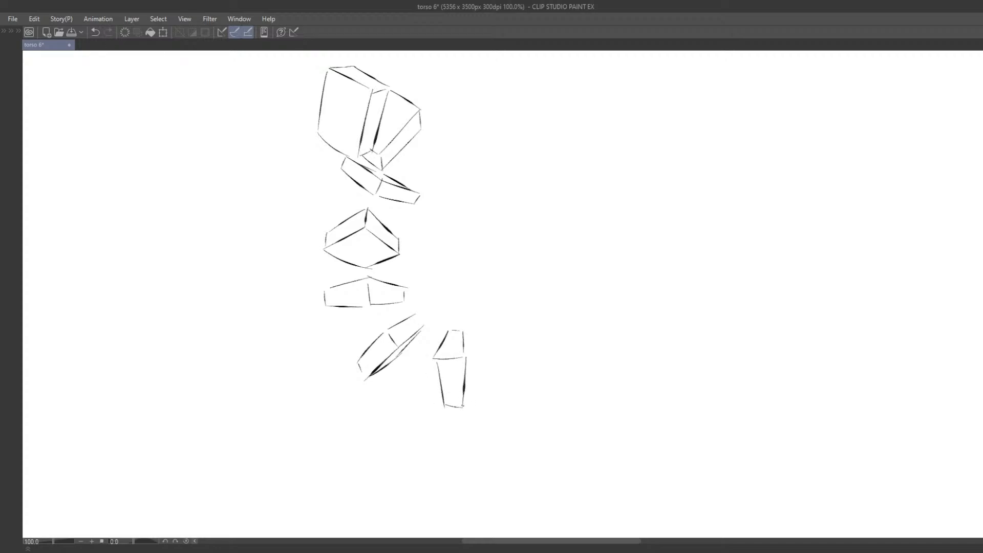
Try a sweeping flow curve through the sequence of boxes.
scroll(468, 324, "down", 3)
left_click_drag(454, 222, 464, 274)
mouse_move(382, 220)
left_mouse_down()
mouse_move(421, 249)
mouse_move(460, 430)
left_mouse_up()
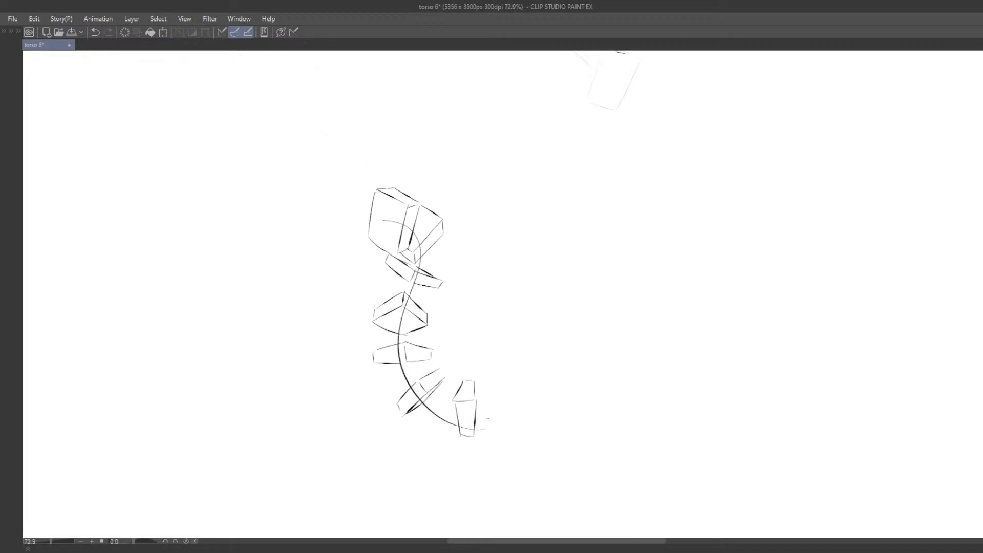
key("ctrl+z")
scroll(584, 246, "down", 3)
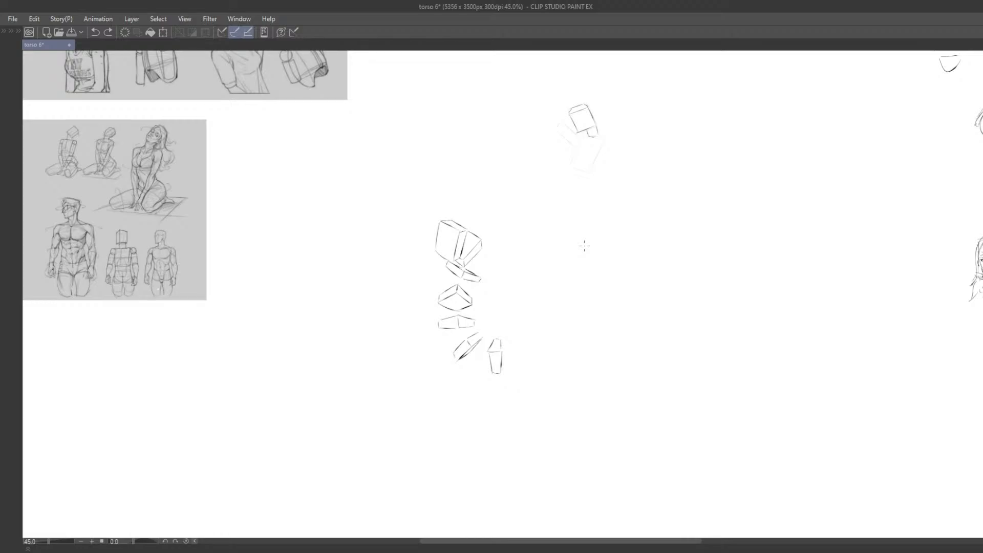
scroll(584, 246, "up", 3)
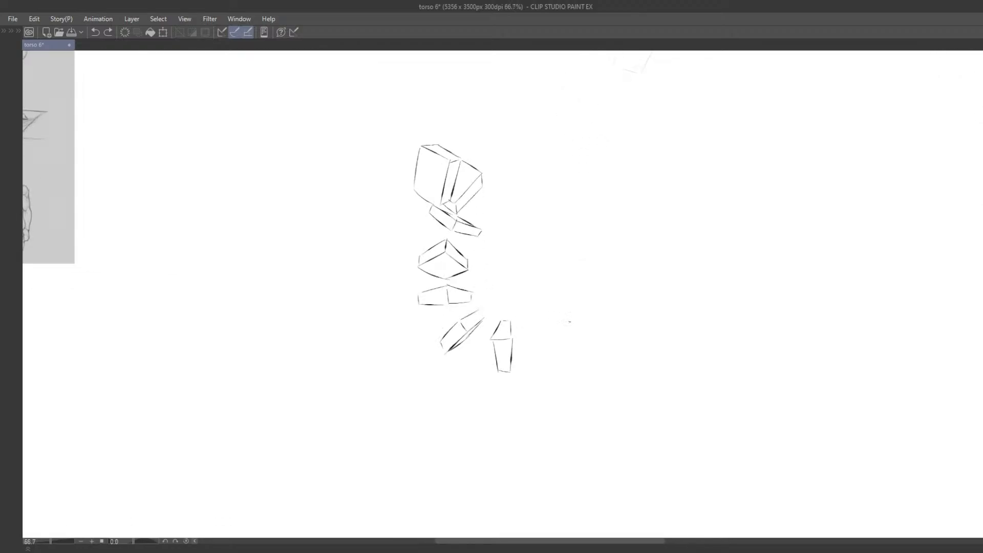
left_click_drag(540, 254, 565, 325)
key("ctrl+z")
Redraw the outer side edge and bottom corner of the narrow upright block.
scroll(527, 317, "up", 5)
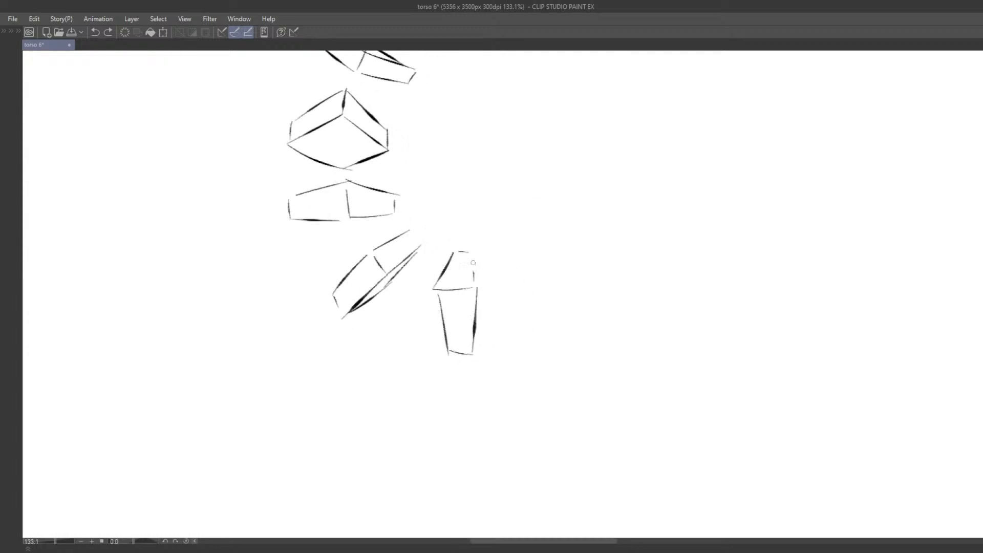
left_click_drag(473, 252, 474, 342)
key("ctrl+z")
left_click_drag(476, 297, 476, 350)
left_click_drag(477, 350, 465, 353)
Outline the long slanted face of a new tilted box on the far side of the upright block.
mouse_move(544, 270)
left_mouse_down()
mouse_move(553, 253)
mouse_move(547, 271)
mouse_move(527, 276)
left_mouse_up()
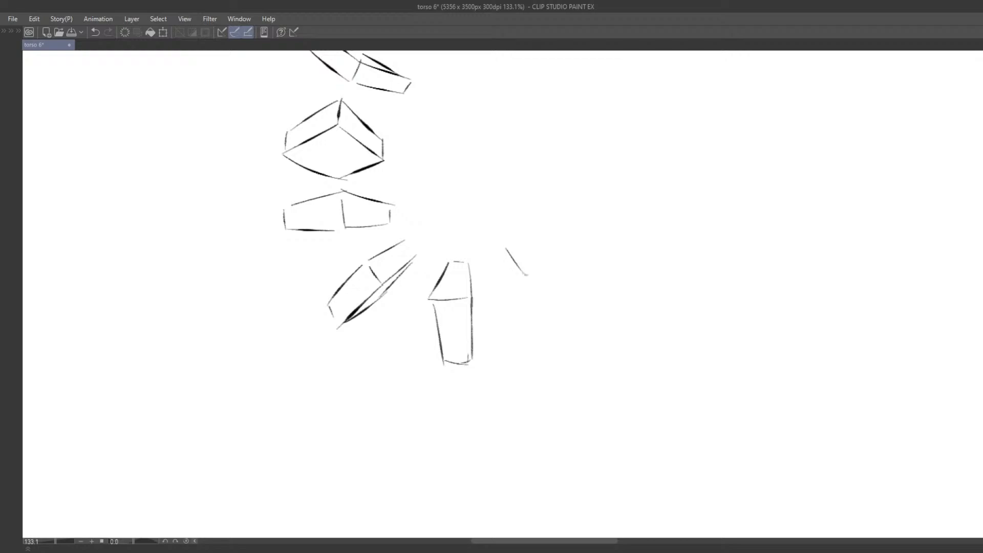
key("ctrl+z")
left_click_drag(495, 241, 537, 271)
key("ctrl+z")
key("ctrl+z")
mouse_move(492, 247)
left_mouse_down()
mouse_move(547, 261)
mouse_move(538, 259)
mouse_move(565, 298)
left_mouse_up()
key("ctrl+z")
key("ctrl+z")
left_click_drag(539, 260, 574, 318)
left_click_drag(492, 242, 568, 317)
Add the upper and outer side planes to the new tilted box beside the upright block.
left_click_drag(546, 259, 560, 231)
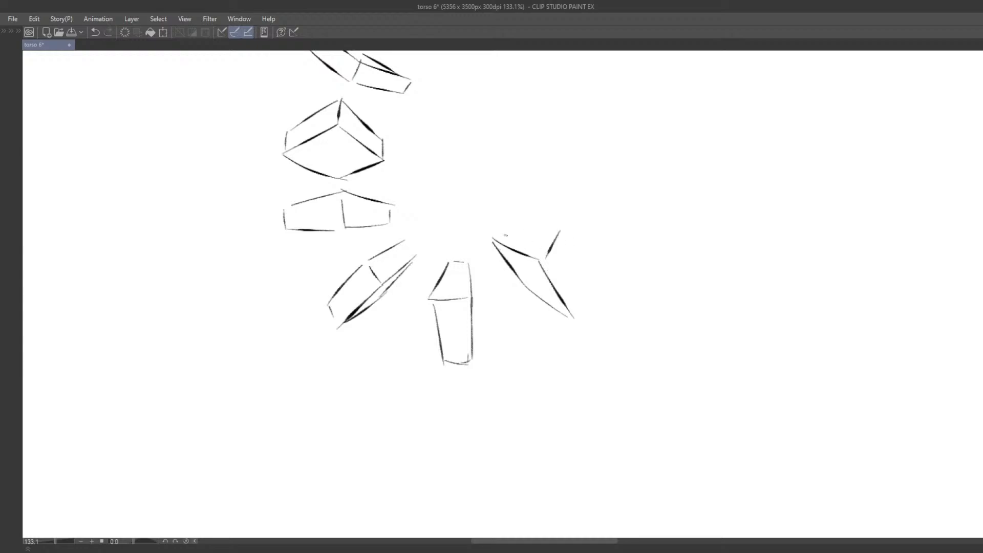
left_click_drag(502, 225, 492, 237)
mouse_move(505, 219)
left_mouse_down()
mouse_move(568, 233)
mouse_move(587, 300)
left_mouse_up()
key("ctrl+z")
mouse_move(562, 239)
left_mouse_down()
mouse_move(586, 296)
mouse_move(578, 313)
left_mouse_up()
left_click_drag(572, 283, 564, 316)
Draw another box above the tilted one, showing two side faces and its underside.
mouse_move(530, 229)
left_mouse_down()
mouse_move(526, 305)
mouse_move(496, 344)
mouse_move(499, 266)
mouse_move(551, 260)
mouse_move(553, 248)
mouse_move(497, 270)
mouse_move(497, 246)
mouse_move(497, 271)
left_mouse_up()
key("ctrl+z")
key("ctrl+z")
key("ctrl+z")
left_click_drag(552, 247, 600, 289)
mouse_move(549, 226)
left_mouse_down()
mouse_move(589, 264)
mouse_move(595, 286)
left_mouse_up()
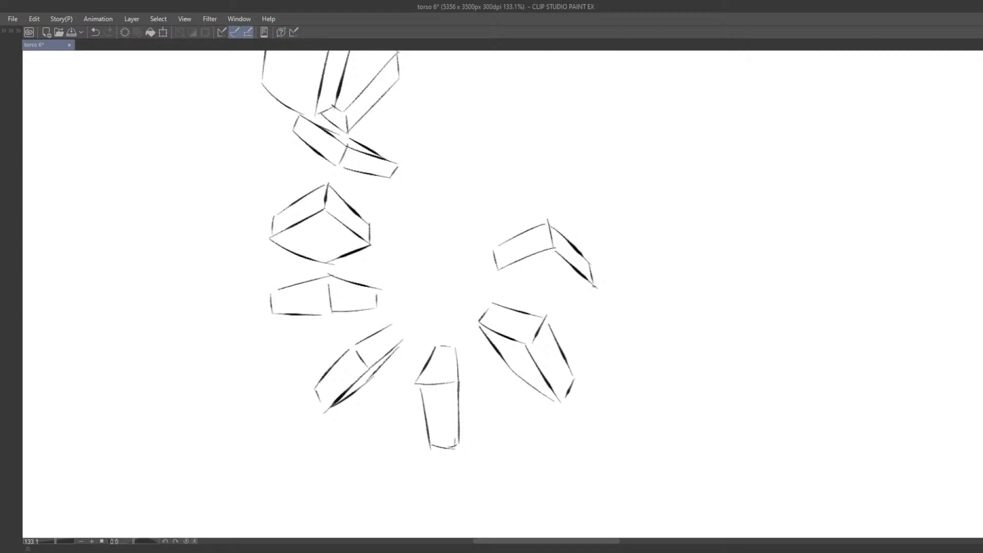
left_click_drag(497, 272, 550, 289)
key("ctrl+z")
scroll(527, 308, "down", 2)
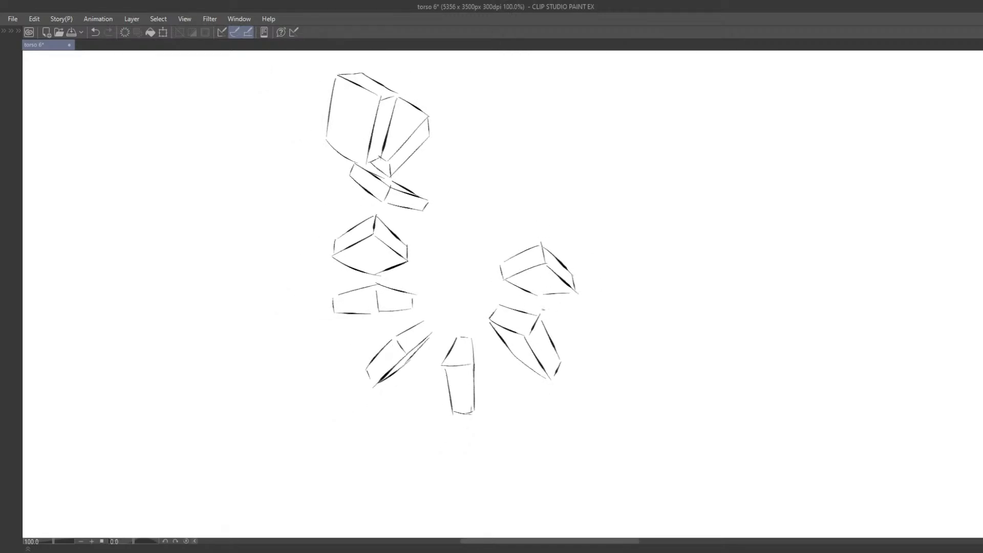
Draw a larger box at the arc's upper end, with a slanted upper face, lower front plane and narrow side.
scroll(531, 260, "up", 2)
mouse_move(487, 248)
left_mouse_down()
mouse_move(558, 235)
mouse_move(555, 226)
mouse_move(566, 256)
mouse_move(525, 268)
mouse_move(566, 256)
left_mouse_up()
key("ctrl+z")
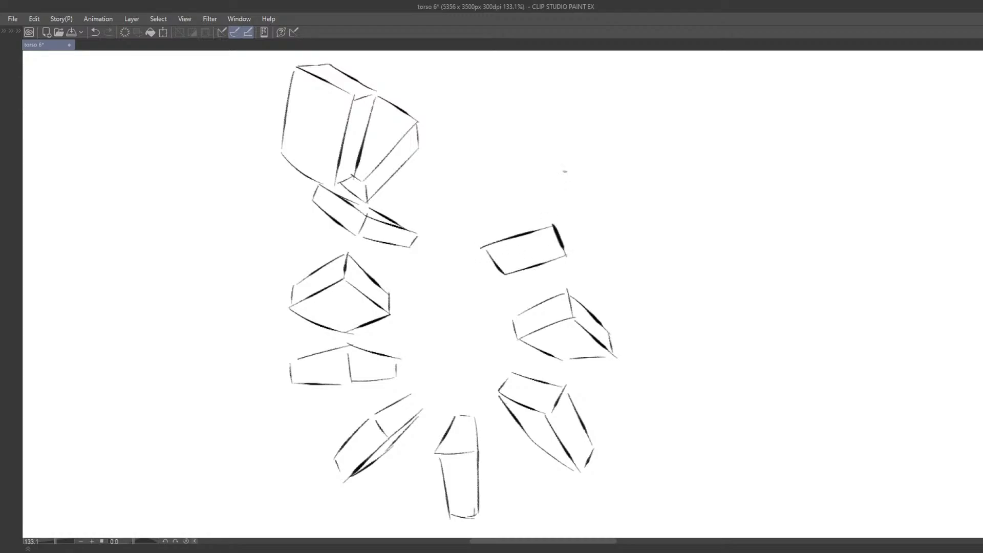
left_click_drag(563, 166, 555, 226)
key("ctrl+z")
key("ctrl+z")
key("ctrl+z")
key("ctrl+z")
left_click_drag(481, 249, 493, 274)
left_click_drag(493, 275, 553, 261)
left_click_drag(552, 227, 561, 262)
mouse_move(564, 171)
left_mouse_down()
mouse_move(554, 225)
mouse_move(503, 190)
mouse_move(481, 248)
left_mouse_up()
mouse_move(567, 176)
left_mouse_down()
mouse_move(576, 207)
mouse_move(561, 259)
left_mouse_up()
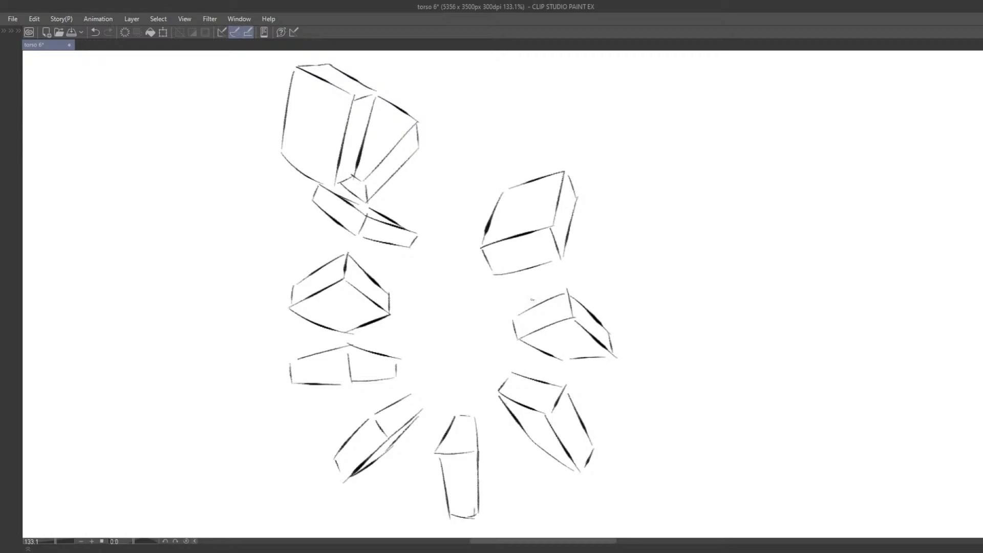
scroll(477, 305, "down", 3)
scroll(477, 304, "down", 3)
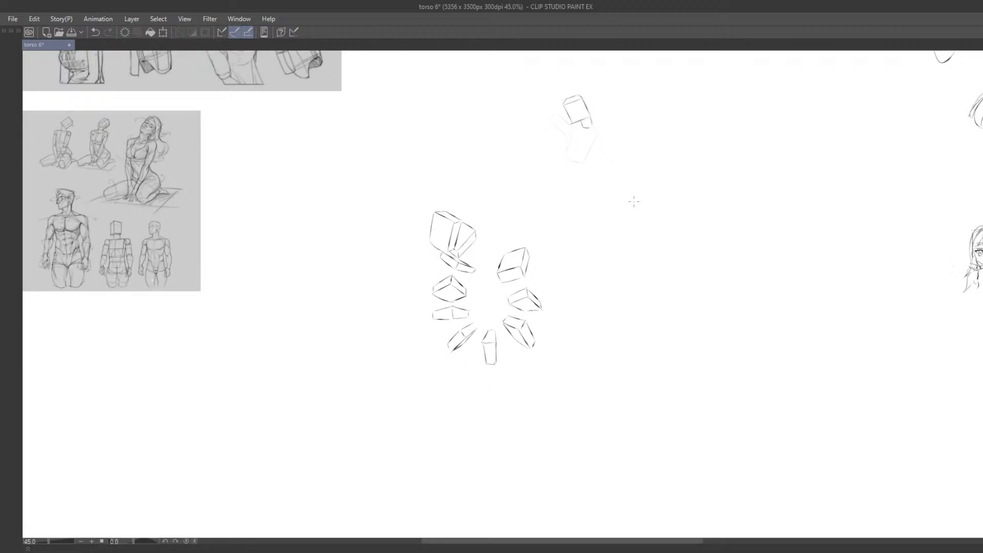
key("e")
mouse_move(572, 310)
left_mouse_down()
mouse_move(421, 328)
mouse_move(480, 366)
left_mouse_up()
key("ctrl+z")
key("m")
mouse_move(465, 190)
left_mouse_down()
mouse_move(430, 191)
mouse_move(581, 215)
left_mouse_up()
key("ctrl+z")
Lasso the arc of practice boxes and move it to the empty area below the long-haired girl's head sketch.
scroll(570, 239, "down", 4)
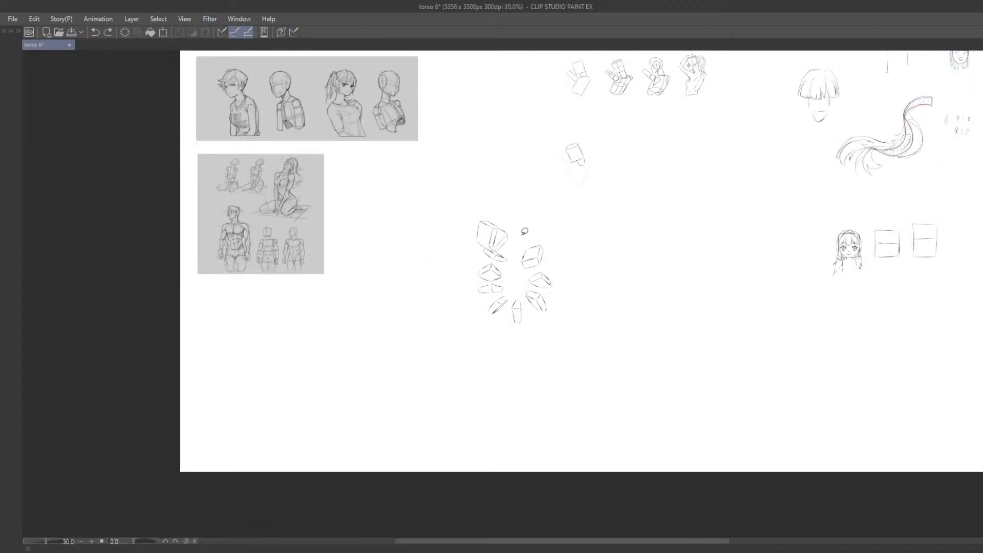
left_click_drag(496, 205, 577, 239)
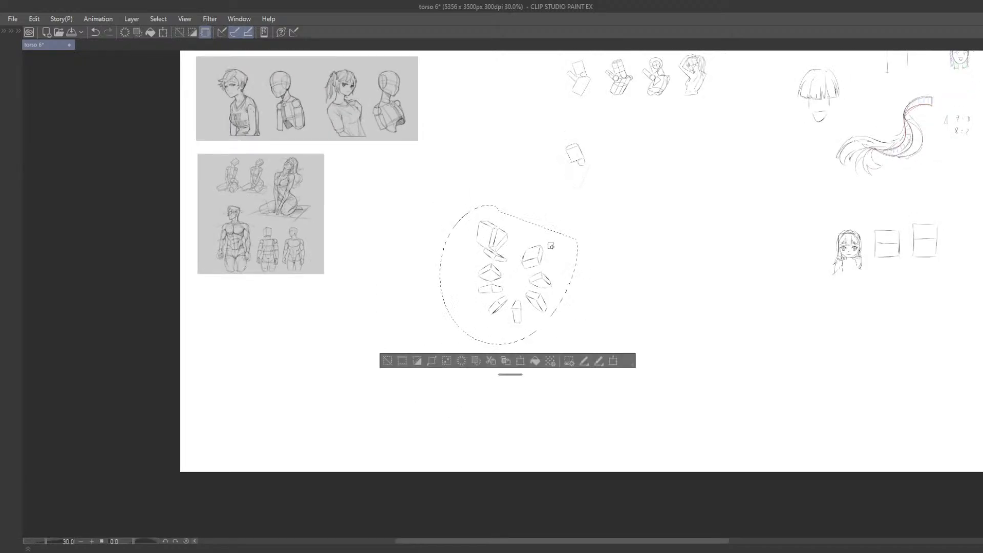
left_click_drag(533, 286, 597, 310, "ctrl")
mouse_move(652, 300)
left_mouse_down()
mouse_move(614, 325)
mouse_move(319, 335)
mouse_move(626, 399)
mouse_move(648, 394)
mouse_move(609, 403)
left_mouse_up()
left_click(486, 469)
scroll(425, 430, "up", 6)
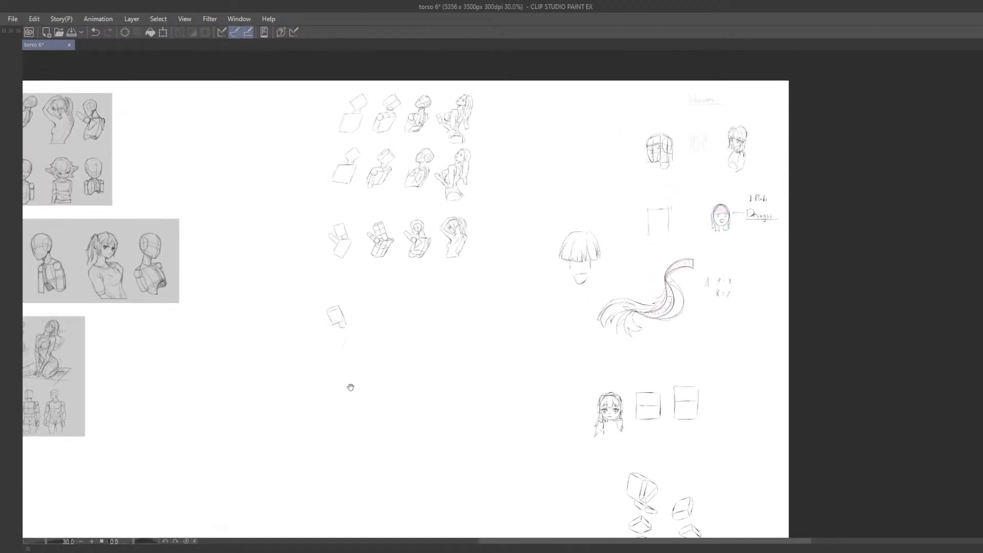
left_click_drag(333, 361, 413, 327)
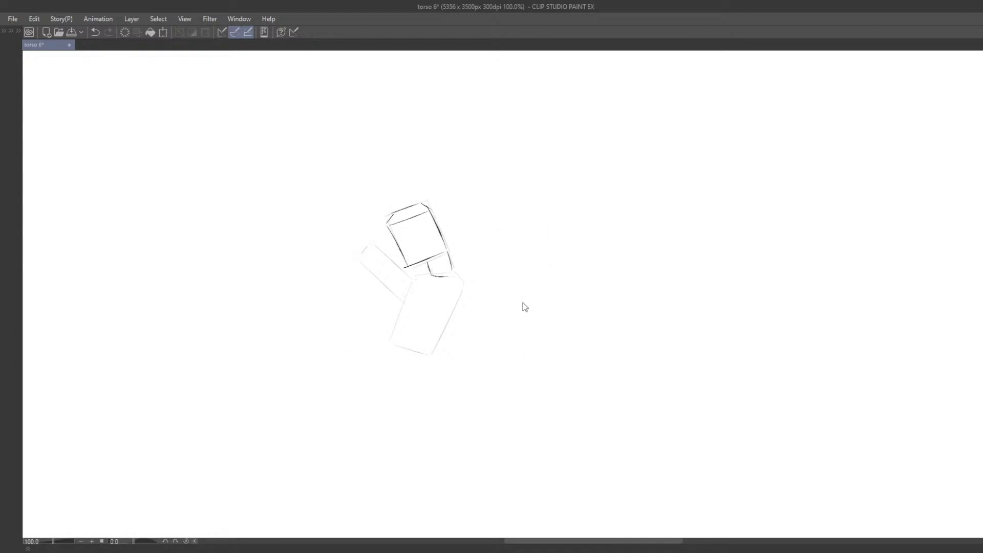
Redraw the short neck below the head box with curved sides and a rounded base.
key("ctrl+z")
left_click_drag(432, 276, 454, 274)
mouse_move(405, 307)
left_mouse_down()
mouse_move(457, 270)
mouse_move(485, 285)
mouse_move(423, 282)
left_mouse_up()
left_click_drag(444, 279, 446, 308)
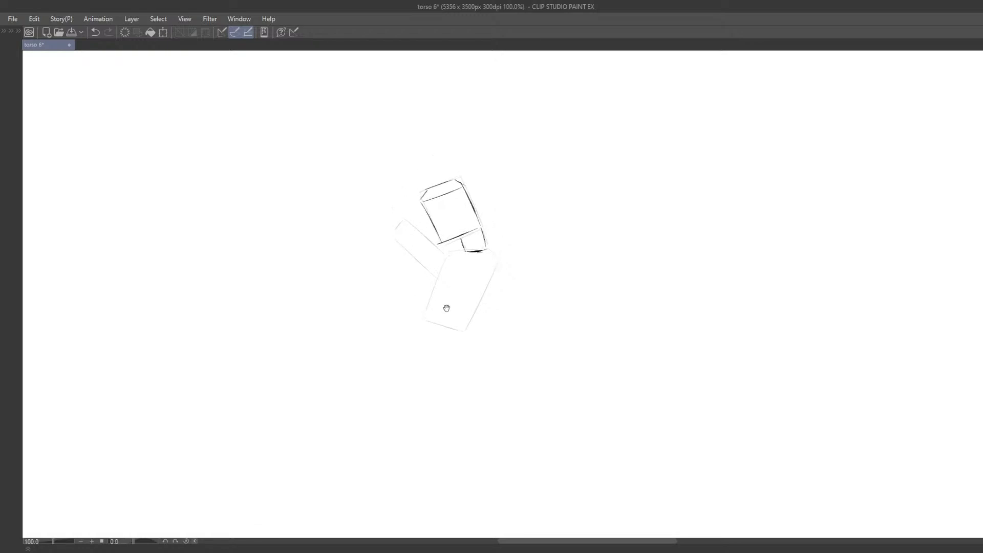
left_click_drag(442, 273, 485, 251)
key("ctrl+z")
key("ctrl+z")
key("ctrl+y")
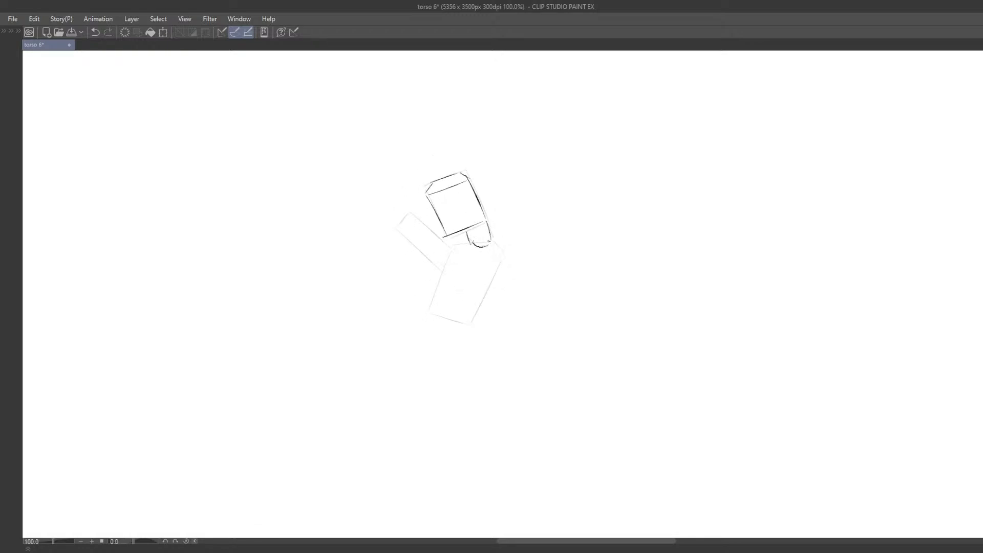
key("ctrl+z")
key("ctrl+y")
key("ctrl+z")
key("ctrl+y")
key("ctrl+z")
key("ctrl+y")
Draw the torso box's top plane around the neck base and the long corner edge running down from it.
mouse_move(461, 262)
left_mouse_down()
mouse_move(519, 237)
mouse_move(514, 246)
mouse_move(481, 241)
mouse_move(504, 236)
mouse_move(458, 309)
left_mouse_up()
key("ctrl+z")
key("ctrl+z")
key("ctrl+z")
key("ctrl+z")
key("ctrl+z")
key("e")
key("p")
key("ctrl+z")
key("ctrl+z")
key("ctrl+z")
key("ctrl+z")
key("ctrl+z")
key("ctrl+z")
key("ctrl+z")
key("ctrl+z")
key("ctrl+z")
left_click_drag(477, 270, 456, 317)
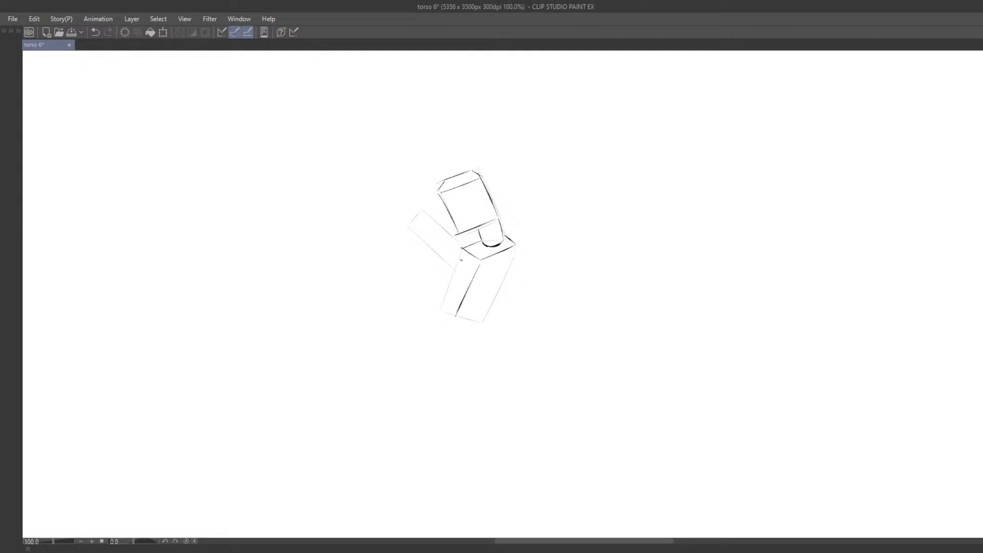
Draw the torso box's side and lower edges, and place a round shoulder ball over the top plane's near corner.
left_click_drag(463, 249, 443, 296)
key("ctrl+z")
left_click_drag(463, 249, 458, 321)
key("ctrl+z")
left_click_drag(516, 249, 493, 303)
mouse_move(463, 264)
left_mouse_down()
mouse_move(487, 274)
mouse_move(471, 277)
mouse_move(478, 254)
mouse_move(487, 276)
mouse_move(465, 267)
mouse_move(476, 250)
mouse_move(465, 271)
mouse_move(476, 251)
left_mouse_up()
key("ctrl+z")
key("ctrl+z")
key("ctrl+z")
key("ctrl+z")
key("ctrl+z")
key("ctrl+z")
key("ctrl+z")
key("ctrl+z")
key("ctrl+z")
key("ctrl+z")
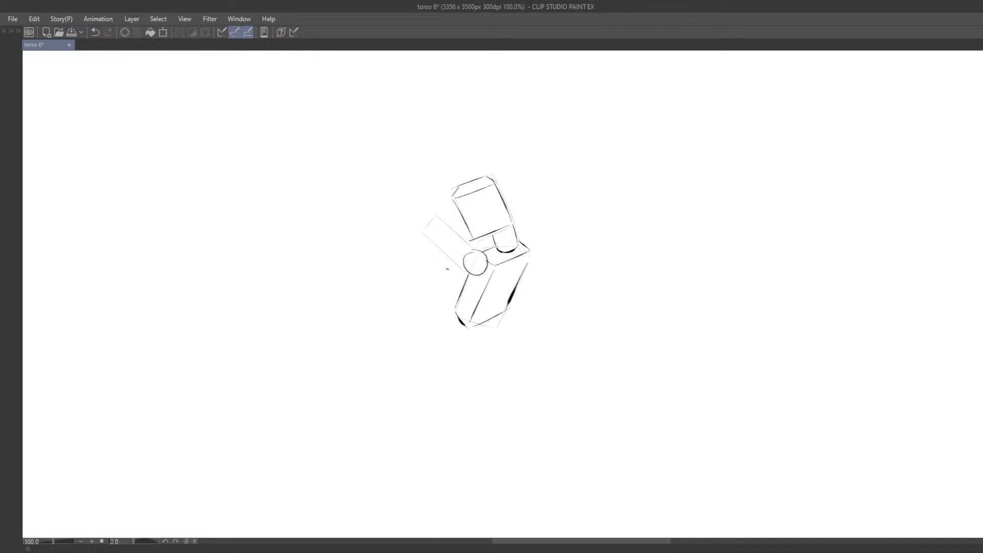
Refine the shoulder ball's outline and the arc where the raised arm joins it.
mouse_move(467, 290)
left_mouse_down()
mouse_move(456, 272)
mouse_move(464, 263)
left_mouse_up()
key("ctrl+z")
key("ctrl+z")
key("ctrl+z")
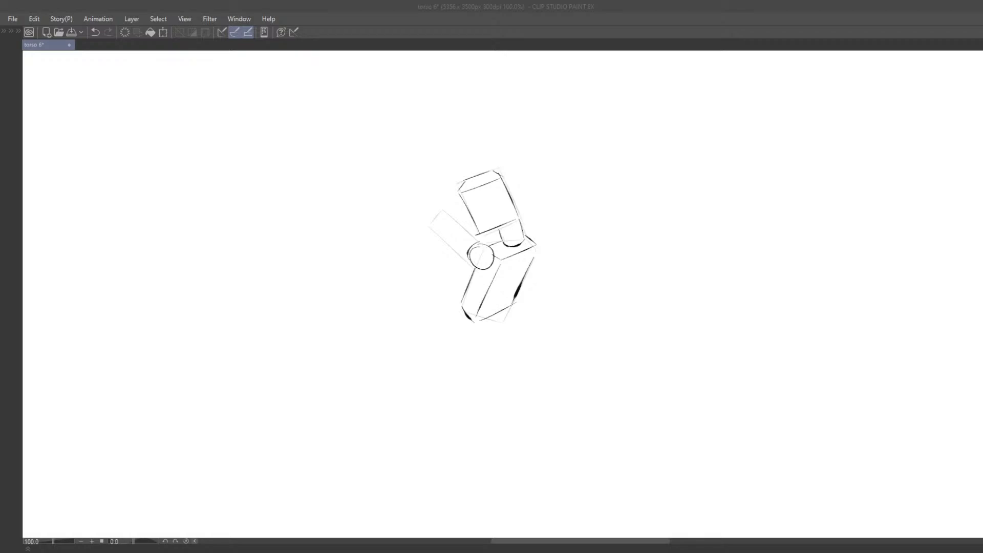
left_click(353, 359)
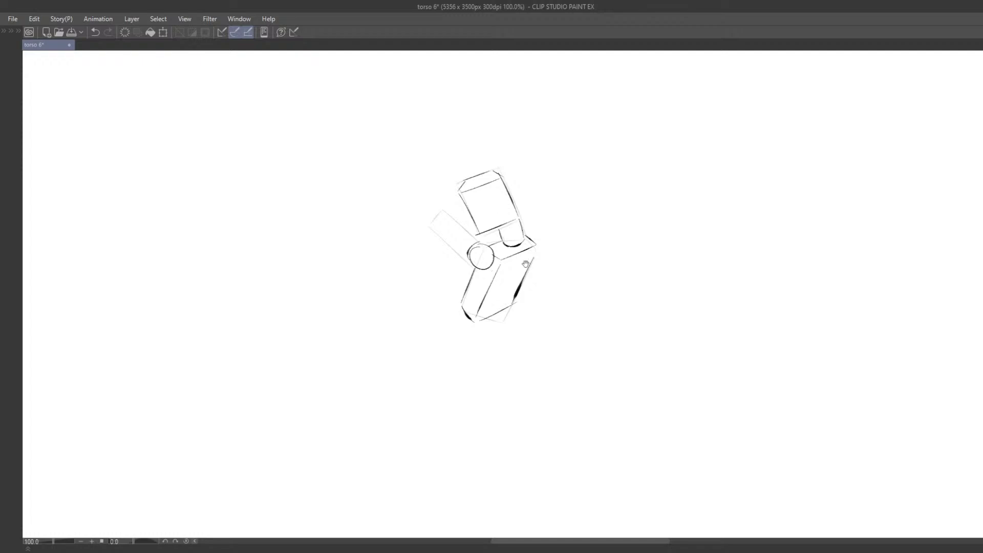
mouse_move(507, 275)
left_mouse_down()
mouse_move(496, 281)
mouse_move(508, 284)
left_mouse_up()
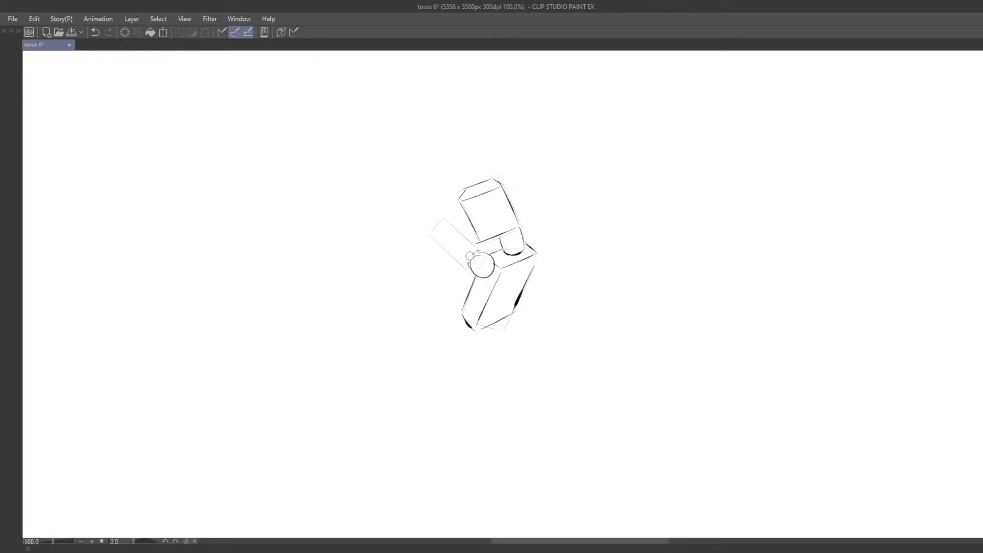
key("ctrl+z")
left_click_drag(475, 253, 468, 269)
key("ctrl+z")
key("ctrl+z")
key("ctrl+z")
key("ctrl+z")
Draw the raised upper arm as a cylinder extending outward from the shoulder ball, with a rounded far end.
left_click_drag(449, 225, 480, 252)
key("ctrl+z")
left_click_drag(443, 220, 478, 252)
key("ctrl+z")
left_click_drag(443, 220, 478, 252)
key("ctrl+z")
mouse_move(443, 221)
left_mouse_down()
mouse_move(460, 237)
mouse_move(445, 221)
mouse_move(443, 244)
mouse_move(465, 268)
left_mouse_up()
key("ctrl+z")
key("ctrl+z")
key("ctrl+z")
key("ctrl+z")
key("ctrl+z")
left_click_drag(434, 239, 467, 267)
key("ctrl+z")
Add a lengthwise centre line and crosswise guide lines over the head box's front and top planes.
left_click_drag(488, 198, 498, 239)
key("ctrl+z")
mouse_move(478, 186)
left_mouse_down()
mouse_move(498, 239)
mouse_move(508, 206)
mouse_move(487, 186)
left_mouse_up()
key("ctrl+z")
key("ctrl+z")
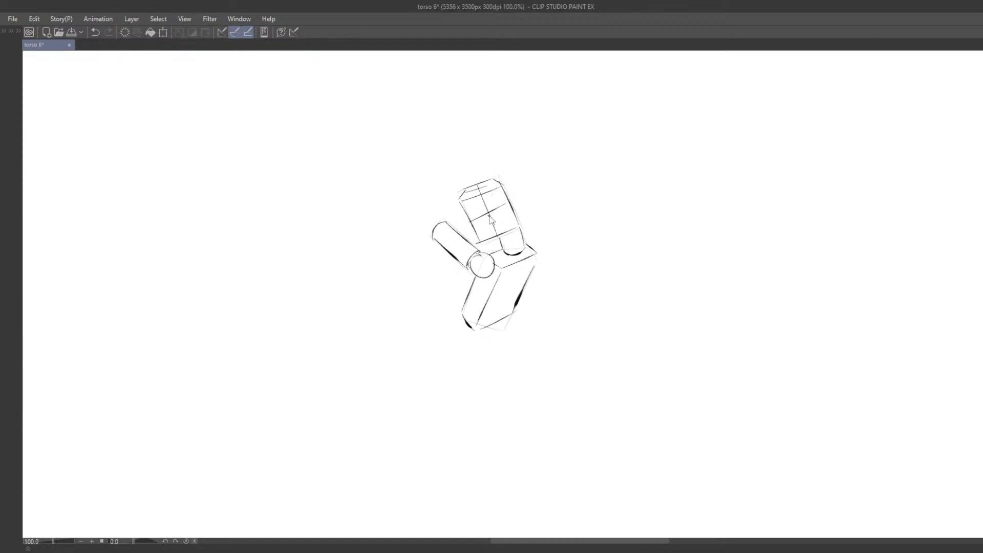
key("ctrl+z")
key("ctrl+z")
mouse_move(470, 220)
left_mouse_down()
mouse_move(508, 206)
mouse_move(495, 182)
left_mouse_up()
key("ctrl+z")
key("ctrl+z")
Add a centre line and cross-contours to the torso box, and guide lines along and around the arm cylinder.
left_click_drag(503, 294, 504, 235)
left_click_drag(522, 204, 497, 254)
key("ctrl+z")
key("ctrl+z")
left_click_drag(523, 205, 497, 264)
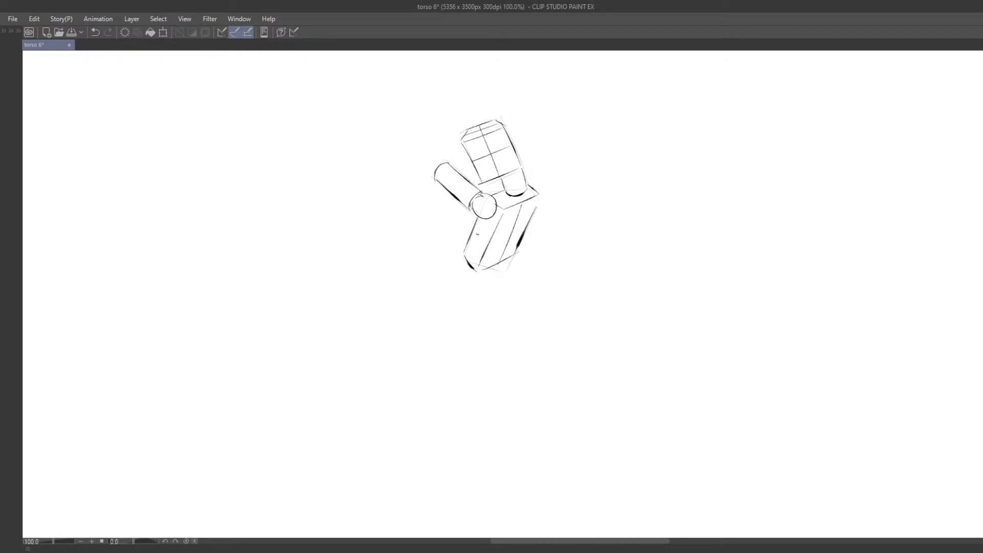
left_click_drag(476, 232, 485, 240)
left_click_drag(492, 243, 530, 225)
mouse_move(436, 170)
left_mouse_down()
mouse_move(472, 197)
mouse_move(453, 193)
left_mouse_up()
Add an ellipse at the neck's base and a lengthwise line on the neck to turn it into a cylinder.
scroll(475, 194, "down", 3)
scroll(513, 168, "up", 3)
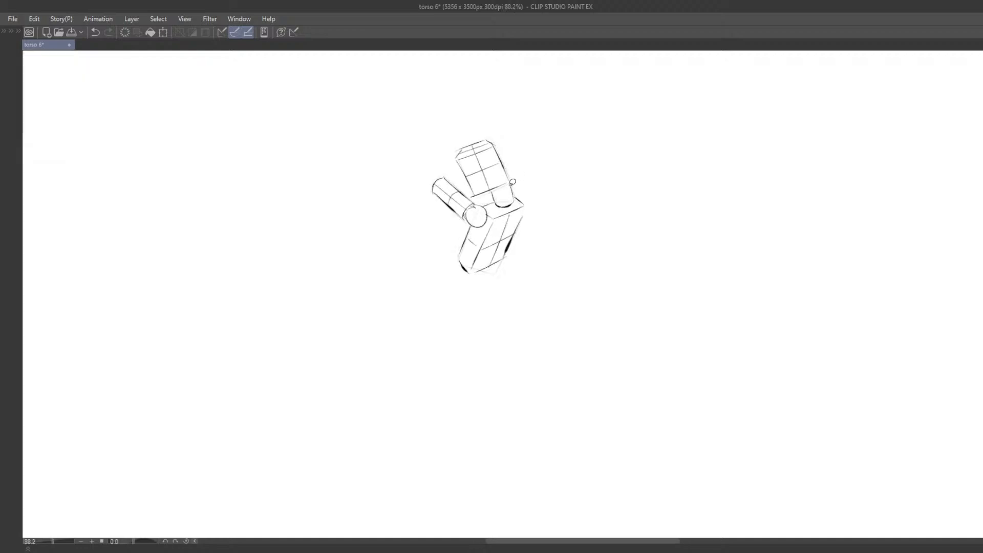
mouse_move(514, 197)
left_mouse_down()
mouse_move(512, 187)
mouse_move(515, 202)
mouse_move(498, 204)
left_mouse_up()
key("ctrl+z")
key("ctrl+z")
key("ctrl+z")
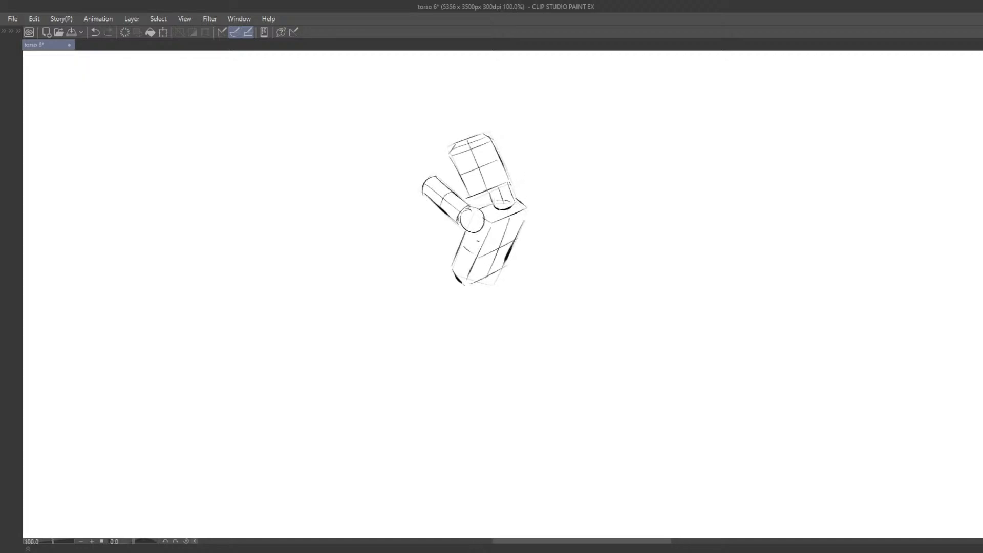
Lasso the whole box construction and move it over the mannequin beside the back-view figure on the reference sheet.
key("m")
mouse_move(467, 119)
left_mouse_down()
mouse_move(546, 312)
mouse_move(541, 126)
left_mouse_up()
mouse_move(496, 186)
left_mouse_down()
mouse_move(522, 251)
mouse_move(494, 224)
mouse_move(553, 287)
left_mouse_up()
scroll(543, 238, "down", 1)
left_click_drag(552, 287, 464, 238)
mouse_move(464, 237)
left_mouse_down()
mouse_move(550, 319)
mouse_move(416, 242)
left_mouse_up()
left_click_drag(416, 242, 518, 328)
mouse_move(532, 318)
left_mouse_down()
mouse_move(391, 231)
mouse_move(488, 331)
left_mouse_up()
mouse_move(495, 322)
left_mouse_down()
mouse_move(389, 239)
mouse_move(468, 323)
left_mouse_up()
left_click_drag(472, 342, 461, 209)
key("ctrl+t")
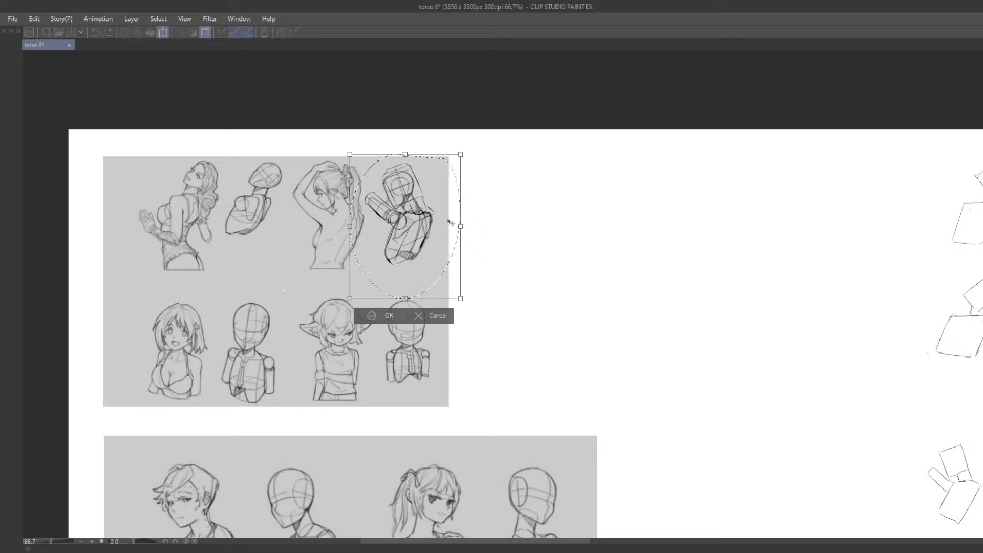
Compare the overlaid box construction with the reference mannequin, and cancel the move.
scroll(443, 169, "up", 2)
left_click_drag(451, 167, 437, 185)
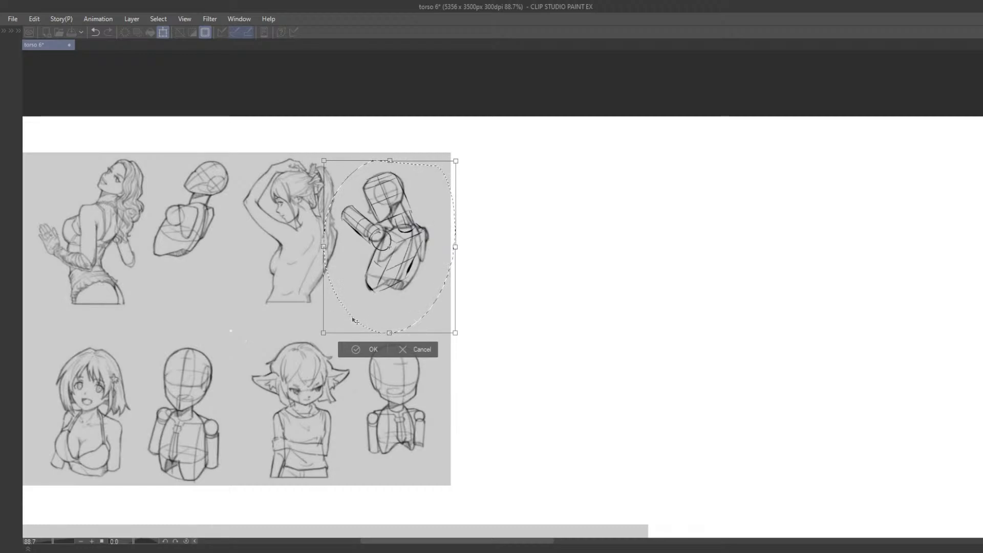
left_click_drag(412, 294, 414, 294)
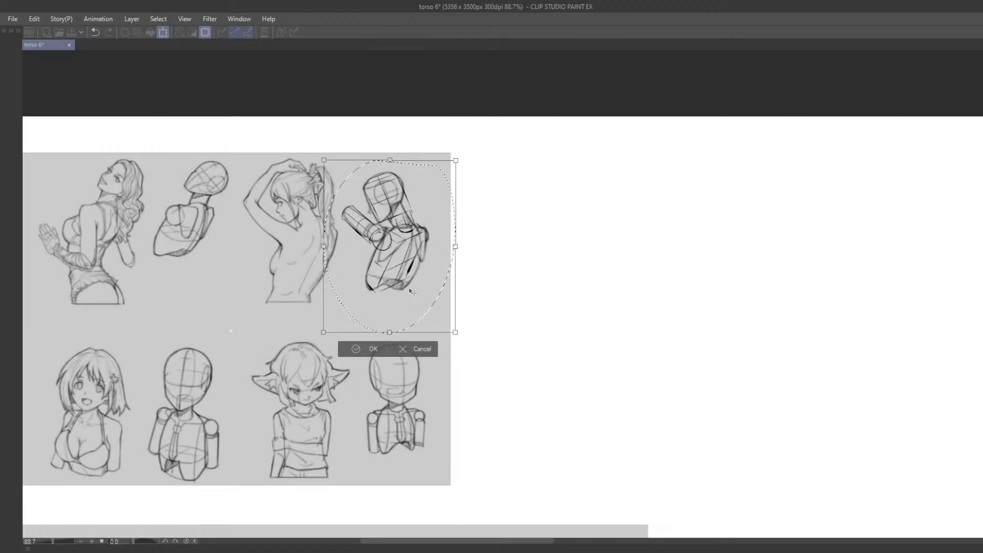
key("Escape")
key("ctrl+z")
Hide Layer 13 and set the opacity of Layer 17 to 20%.
mouse_move(539, 353)
left_mouse_down()
mouse_move(496, 362)
mouse_move(507, 237)
mouse_move(395, 347)
mouse_move(434, 227)
left_mouse_up()
scroll(447, 265, "up", 1)
left_click_drag(490, 308, 444, 300)
key("Tab")
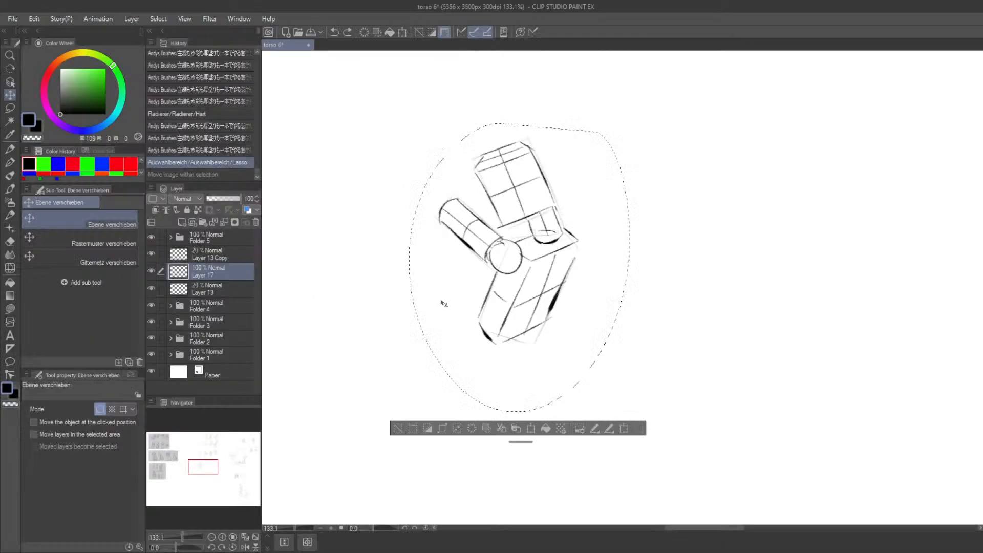
left_click(151, 288)
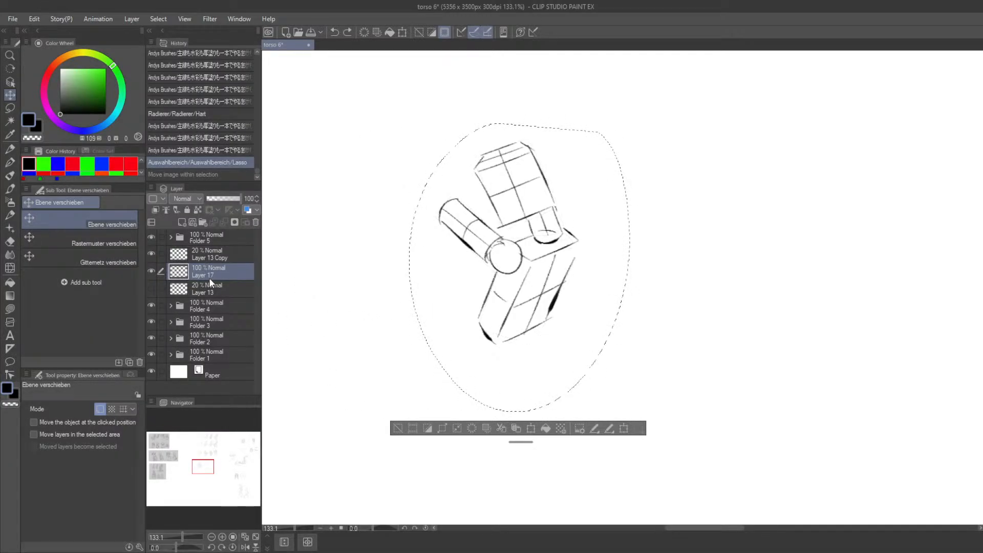
left_click(245, 200)
type("20")
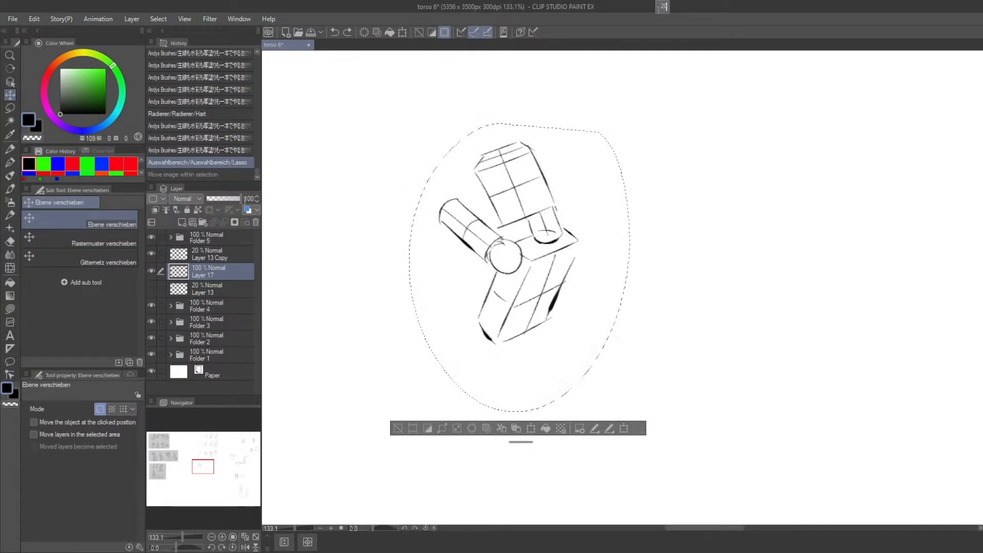
key("Return")
Move Layer 13 Copy beneath Layer 13, and add a new raster layer above Layer 17 with the selection cleared.
left_click(181, 260)
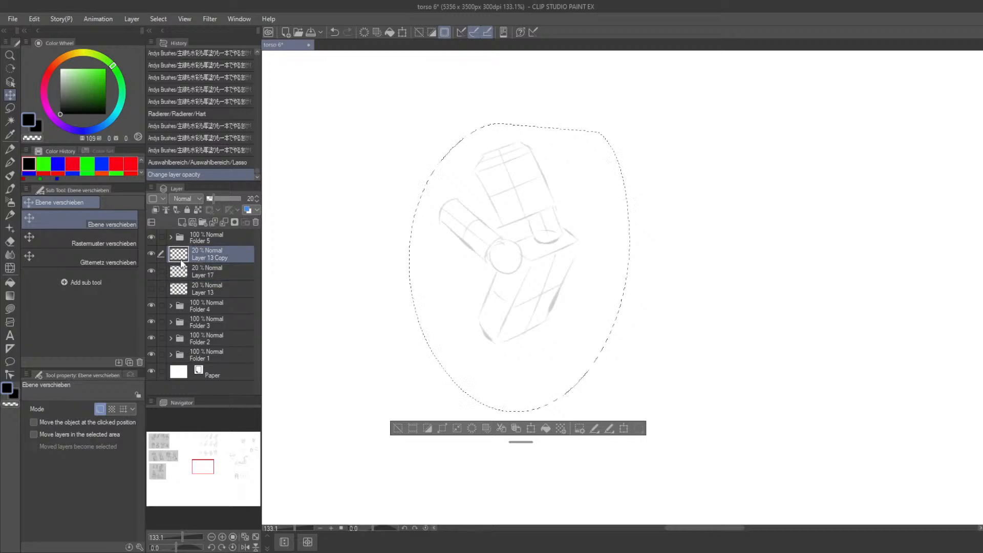
left_click_drag(190, 281, 189, 297)
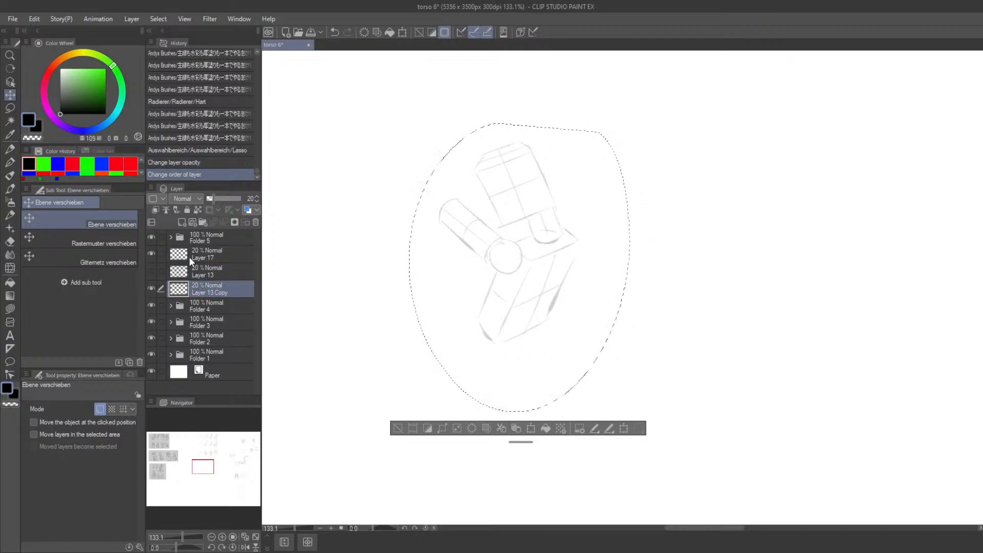
left_click(189, 256)
left_click(180, 223)
left_click(398, 426)
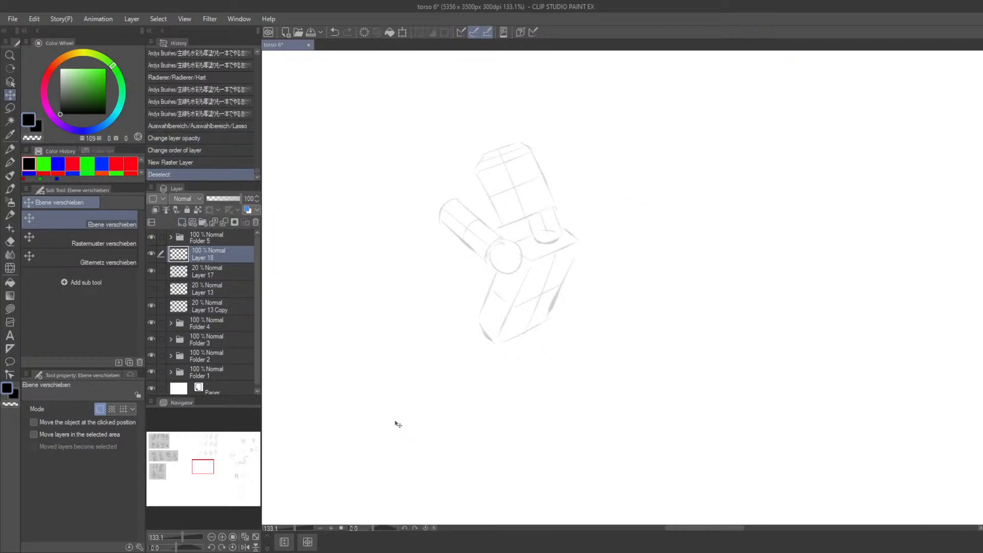
Switch to the drawing brush, hide the palettes, and frame the faint box construction on the canvas.
key("ctrl+minus")
key("b")
key("Tab")
key("ctrl+plus")
left_click_drag(380, 306, 435, 304)
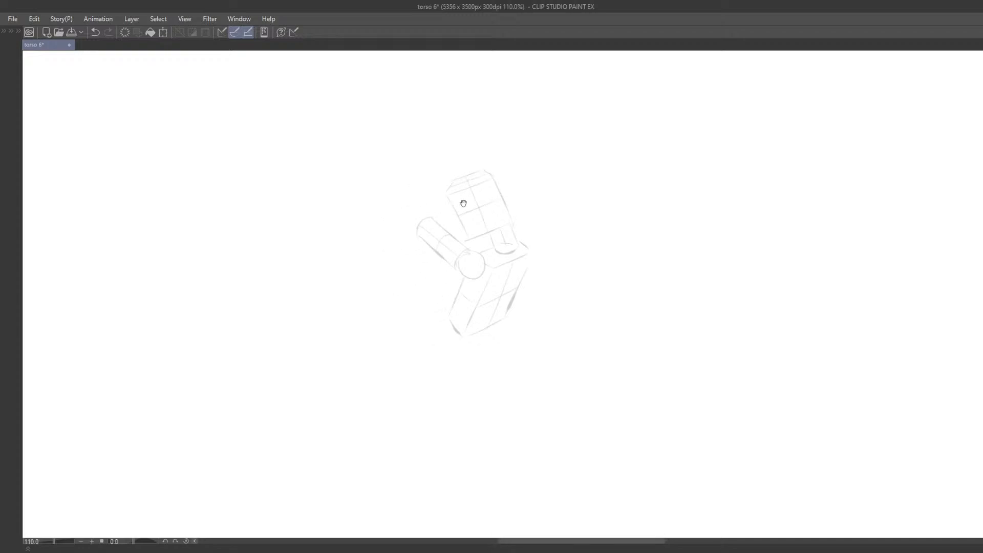
Try drawing a rounded crown and left head contour over the faint head box.
mouse_move(478, 188)
left_mouse_down()
mouse_move(474, 225)
mouse_move(459, 194)
left_mouse_up()
key("ctrl+z")
key("ctrl+z")
key("ctrl+z")
mouse_move(480, 173)
left_mouse_down()
mouse_move(468, 195)
mouse_move(456, 192)
mouse_move(460, 183)
mouse_move(454, 205)
left_mouse_up()
key("ctrl+z")
key("ctrl+z")
key("ctrl+z")
key("ctrl+z")
left_click_drag(454, 188, 455, 210)
key("ctrl+z")
left_click_drag(455, 187, 454, 214)
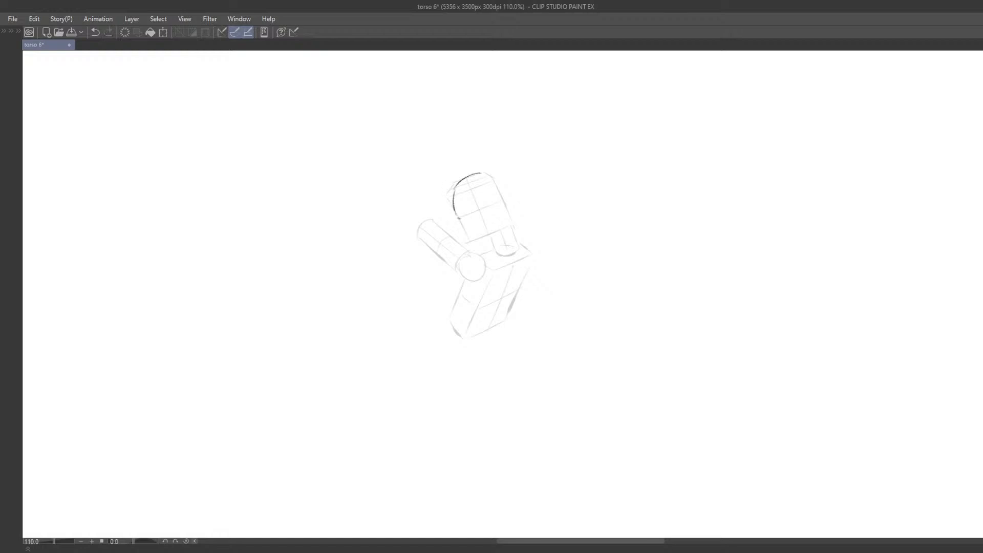
key("ctrl+z")
key("ctrl+z")
Draw the rounded crown and upper left contour of the head along the corners of the head box.
left_click_drag(482, 178, 450, 190)
key("ctrl+z")
mouse_move(481, 175)
left_mouse_down()
mouse_move(456, 192)
mouse_move(468, 178)
mouse_move(458, 194)
mouse_move(477, 187)
mouse_move(450, 201)
mouse_move(462, 193)
mouse_move(453, 211)
left_mouse_up()
key("ctrl+z")
key("ctrl+z")
key("ctrl+z")
key("ctrl+z")
key("ctrl+z")
left_click_drag(488, 176, 453, 190)
key("ctrl+z")
mouse_move(485, 176)
left_mouse_down()
mouse_move(457, 195)
mouse_move(479, 175)
mouse_move(463, 199)
mouse_move(452, 189)
mouse_move(453, 206)
mouse_move(463, 178)
mouse_move(455, 212)
left_mouse_up()
key("ctrl+z")
key("ctrl+z")
key("ctrl+z")
key("ctrl+z")
Extend the head's left contour down to the jaw and draw a circle in the middle of the head.
mouse_move(455, 212)
left_mouse_down()
mouse_move(465, 235)
mouse_move(458, 223)
left_mouse_up()
key("ctrl+z")
key("ctrl+z")
key("ctrl+z")
left_click_drag(458, 223, 465, 252)
key("ctrl+z")
key("ctrl+z")
left_click_drag(452, 211, 467, 237)
mouse_move(483, 196)
left_mouse_down()
mouse_move(491, 212)
mouse_move(478, 222)
mouse_move(477, 194)
mouse_move(485, 202)
mouse_move(471, 197)
mouse_move(488, 203)
mouse_move(470, 221)
left_mouse_up()
key("ctrl+z")
key("ctrl+z")
Draw the curved right contour of the skull and bring it round beneath the circle.
left_click_drag(490, 177, 502, 215)
key("ctrl+z")
mouse_move(479, 174)
left_mouse_down()
mouse_move(501, 212)
mouse_move(485, 220)
left_mouse_up()
key("ctrl+z")
key("ctrl+z")
key("ctrl+z")
key("ctrl+z")
key("ctrl+z")
key("ctrl+z")
key("ctrl+z")
key("ctrl+z")
key("ctrl+z")
key("ctrl+z")
left_click_drag(489, 178, 500, 211)
key("ctrl+z")
mouse_move(485, 176)
left_mouse_down()
mouse_move(497, 212)
mouse_move(495, 199)
mouse_move(480, 224)
left_mouse_up()
key("ctrl+z")
key("ctrl+z")
key("ctrl+z")
key("ctrl+z")
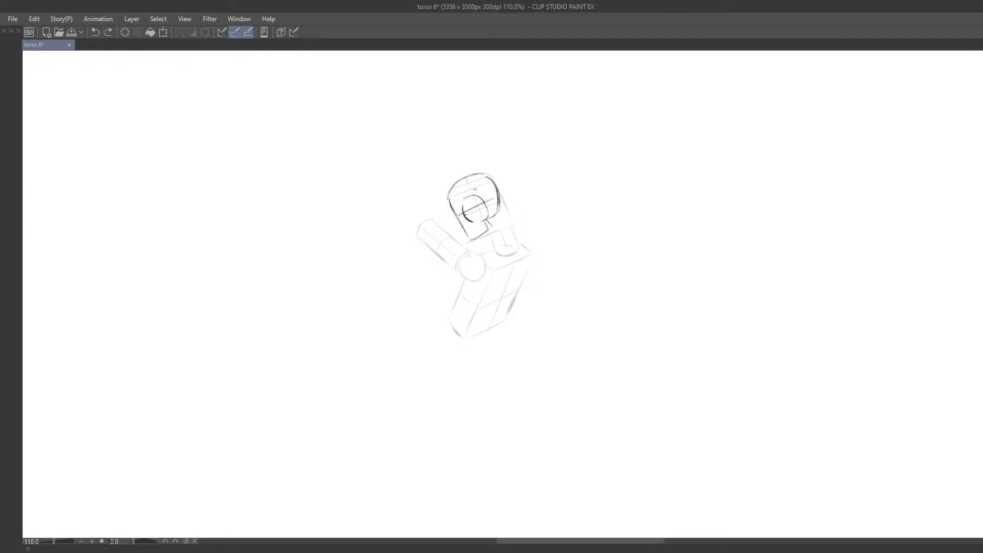
Add a short guide line over the crown and draw the neck's right edge down to the torso box.
left_click_drag(466, 177, 480, 217)
key("ctrl+z")
mouse_move(463, 179)
left_mouse_down()
mouse_move(478, 216)
mouse_move(519, 245)
left_mouse_up()
key("ctrl+z")
key("ctrl+z")
left_click_drag(500, 211, 517, 246)
key("ctrl+z")
key("ctrl+z")
mouse_move(501, 211)
left_mouse_down()
mouse_move(508, 242)
mouse_move(522, 246)
mouse_move(513, 243)
left_mouse_up()
key("ctrl+z")
key("ctrl+z")
key("ctrl+z")
left_click_drag(495, 207, 514, 247)
key("ctrl+z")
key("ctrl+z")
left_click_drag(497, 205, 516, 246)
key("ctrl+z")
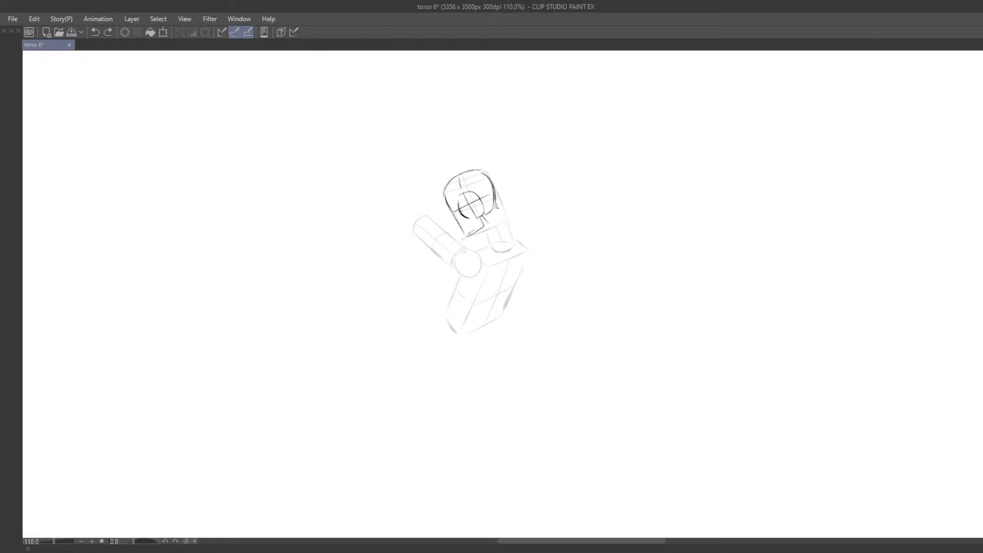
Draw the neck's left edge and rework the short jaw line along the bottom of the head.
mouse_move(495, 206)
left_mouse_down()
mouse_move(514, 243)
mouse_move(489, 248)
left_mouse_up()
key("ctrl+z")
key("ctrl+z")
key("ctrl+z")
left_click_drag(470, 227, 475, 225)
key("ctrl+z")
key("ctrl+z")
key("ctrl+z")
left_click_drag(466, 236, 483, 226)
key("ctrl+z")
key("ctrl+z")
key("ctrl+z")
left_click_drag(466, 236, 484, 226)
key("ctrl+z")
Lasso the drawn head and neck, shift them slightly lower over the construction, and clear the selection.
mouse_move(478, 216)
left_mouse_down()
mouse_move(480, 223)
mouse_move(461, 138)
mouse_move(535, 256)
left_mouse_up()
key("ctrl+z")
mouse_move(472, 244)
left_mouse_down()
mouse_move(433, 165)
mouse_move(534, 246)
left_mouse_up()
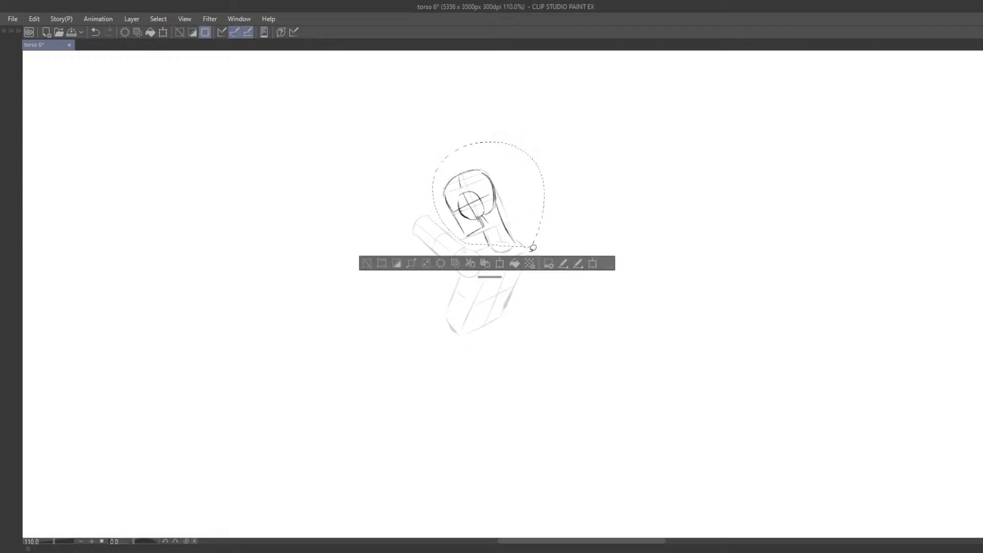
left_click(366, 264)
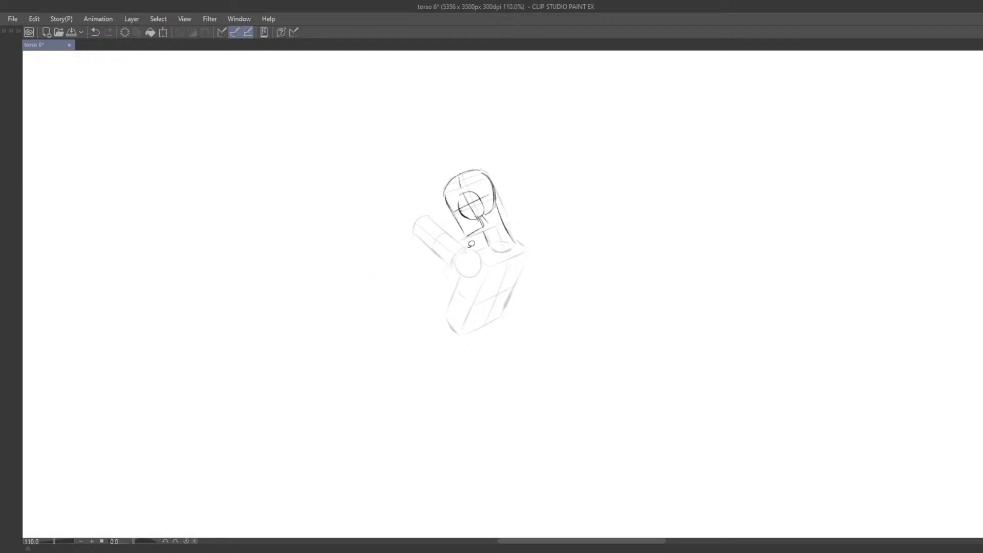
mouse_move(467, 246)
left_mouse_down()
mouse_move(526, 143)
mouse_move(522, 259)
mouse_move(507, 271)
mouse_move(505, 243)
mouse_move(507, 252)
left_mouse_up()
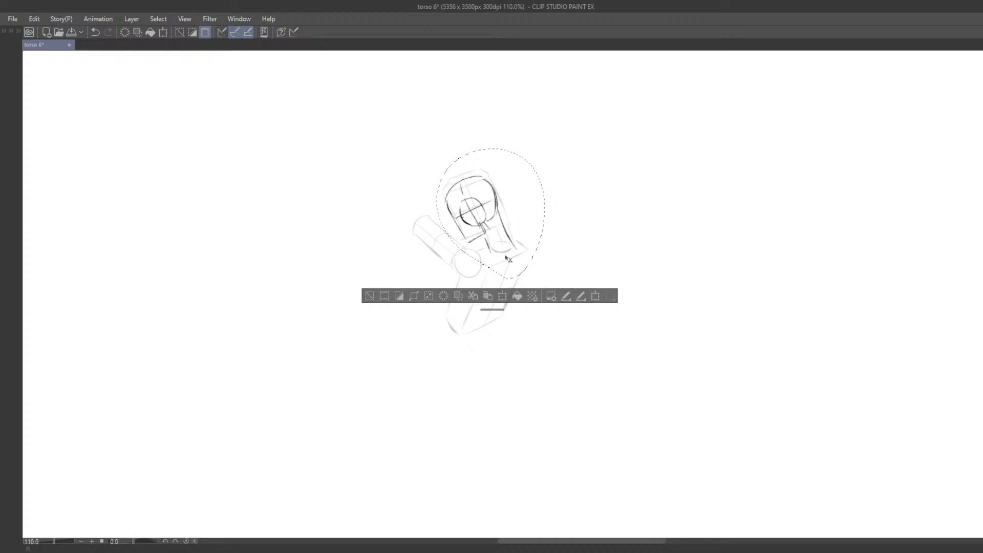
left_click(370, 295)
Rework the line from the skull down the neck, and draw the neck's lower left edge to its base.
mouse_move(490, 179)
left_mouse_down()
mouse_move(498, 204)
mouse_move(486, 231)
mouse_move(506, 227)
left_mouse_up()
key("p")
key("ctrl+z")
key("ctrl+z")
key("ctrl+z")
key("space")
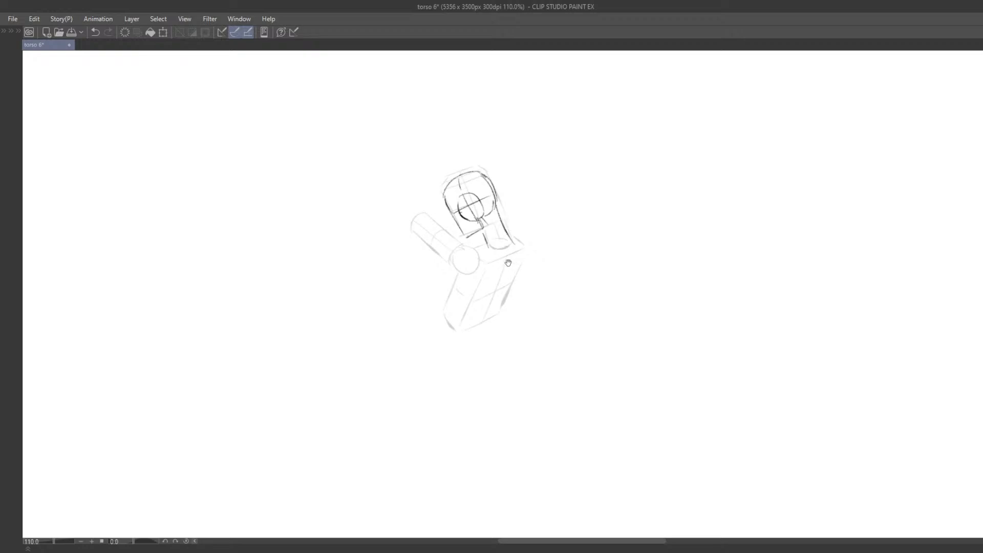
left_click_drag(508, 262, 528, 260)
mouse_move(503, 227)
left_mouse_down()
mouse_move(513, 245)
mouse_move(521, 234)
mouse_move(516, 246)
mouse_move(511, 237)
mouse_move(489, 246)
left_mouse_up()
key("ctrl+z")
key("ctrl+z")
key("ctrl+z")
key("ctrl+z")
Draw the shoulder slope from the neck base and the torso's left and lower contour around the torso box.
left_click_drag(465, 284, 502, 247)
left_click_drag(542, 204, 516, 235)
key("ctrl+z")
key("ctrl+z")
key("ctrl+z")
mouse_move(543, 204)
left_mouse_down()
mouse_move(501, 271)
mouse_move(510, 233)
mouse_move(501, 279)
mouse_move(520, 290)
mouse_move(557, 272)
mouse_move(542, 281)
left_mouse_up()
key("ctrl+z")
key("ctrl+z")
key("ctrl+z")
key("ctrl+z")
key("ctrl+z")
Draw the torso's right contour as a gentle curve from the shoulder down to the waist.
mouse_move(573, 201)
left_mouse_down()
mouse_move(579, 233)
mouse_move(558, 275)
left_mouse_up()
key("ctrl+z")
key("ctrl+z")
left_click_drag(573, 200, 557, 274)
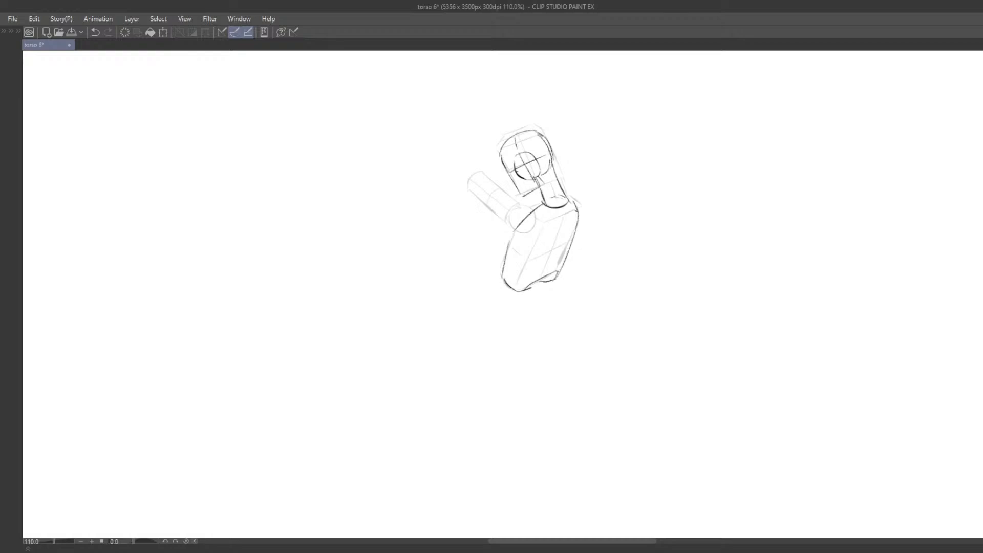
Draw a long inner curve down the torso from below the neck base to the lower left edge.
mouse_move(536, 233)
left_mouse_down()
mouse_move(517, 248)
mouse_move(538, 284)
left_mouse_up()
key("ctrl+z")
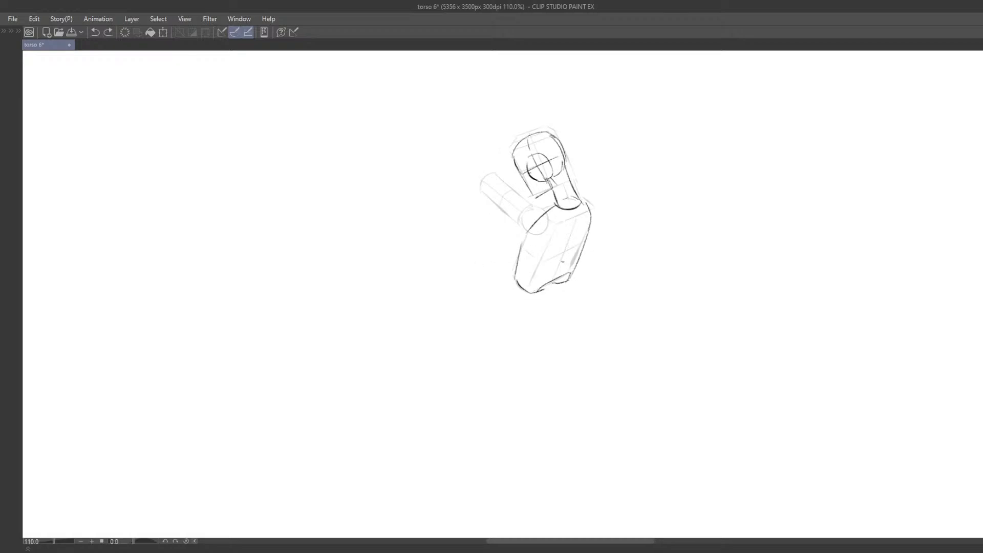
left_click_drag(563, 227, 543, 286)
key("ctrl+z")
left_click_drag(567, 210, 536, 284)
key("ctrl+z")
key("ctrl+z")
left_click_drag(567, 211, 537, 284)
Draw a second inner curve just inside the torso's right contour, from the shoulder to the waist.
left_click_drag(583, 207, 563, 281)
key("ctrl+z")
key("ctrl+z")
left_click_drag(578, 208, 568, 270)
key("ctrl+z")
key("ctrl+z")
left_click_drag(583, 207, 566, 270)
key("ctrl+z")
key("ctrl+z")
key("ctrl+z")
left_click_drag(584, 209, 562, 272)
key("ctrl+z")
Clean up the top of the torso by erasing the shoulder line that crosses the arm's ball joint.
mouse_move(581, 206)
left_mouse_down()
mouse_move(570, 271)
mouse_move(541, 209)
mouse_move(512, 241)
left_mouse_up()
key("ctrl+z")
key("e")
key("ctrl+z")
key("ctrl+z")
key("ctrl+z")
key("ctrl+z")
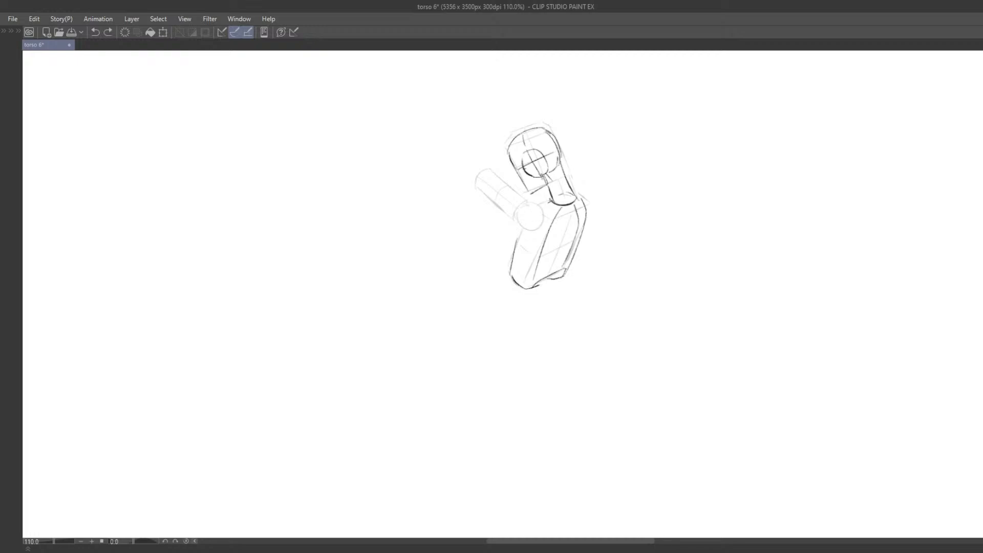
Draw the near shoulder line from the neck base past the ball joint and trim the overlapping strokes.
mouse_move(547, 203)
left_mouse_down()
mouse_move(514, 233)
mouse_move(516, 246)
left_mouse_up()
key("ctrl+z")
key("ctrl+z")
left_click_drag(549, 203, 513, 263)
key("e")
mouse_move(518, 237)
left_mouse_down()
mouse_move(511, 261)
mouse_move(518, 240)
mouse_move(550, 244)
left_mouse_up()
key("p")
key("ctrl+z")
key("e")
key("ctrl+z")
Outline the arm's ball joint at the near shoulder as a dark circle and clean up its edge.
key("p")
key("ctrl+z")
key("e")
mouse_move(534, 204)
left_mouse_down()
mouse_move(536, 219)
mouse_move(549, 201)
left_mouse_up()
key("p")
key("ctrl+z")
Draw the shoulder blade as a downward-pointing triangle on the upper back, starting at the ball joint.
mouse_move(537, 195)
left_mouse_down()
mouse_move(538, 219)
mouse_move(551, 198)
mouse_move(536, 194)
mouse_move(534, 235)
mouse_move(500, 226)
mouse_move(490, 261)
mouse_move(491, 246)
mouse_move(492, 261)
mouse_move(500, 248)
mouse_move(482, 233)
mouse_move(548, 217)
mouse_move(534, 253)
left_mouse_up()
key("ctrl+z")
key("ctrl+z")
key("ctrl+z")
key("ctrl+z")
key("ctrl+z")
key("ctrl+z")
key("ctrl+z")
key("ctrl+z")
left_click_drag(510, 218, 530, 257)
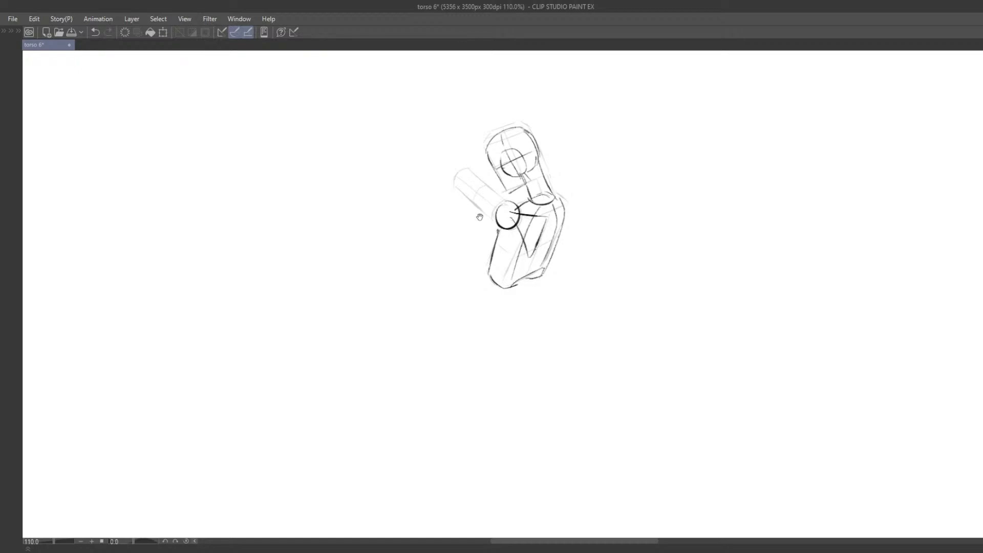
Replace the torso's straight left contour with a rounder curve from the ball joint down to the waist.
mouse_move(480, 217)
left_mouse_down()
mouse_move(510, 233)
mouse_move(507, 268)
left_mouse_up()
key("ctrl+z")
key("ctrl+z")
key("ctrl+z")
key("ctrl+z")
left_click_drag(522, 238, 507, 283)
key("ctrl+z")
left_click_drag(523, 230, 503, 287)
key("ctrl+z")
key("ctrl+z")
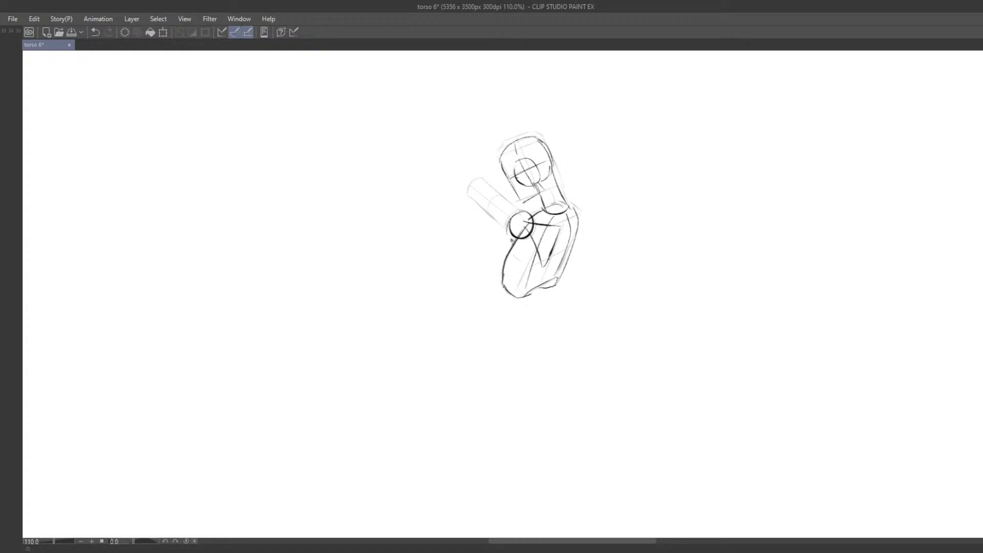
key("ctrl+z")
mouse_move(525, 228)
left_mouse_down()
mouse_move(479, 283)
mouse_move(480, 298)
mouse_move(464, 278)
mouse_move(475, 271)
left_mouse_up()
key("ctrl+z")
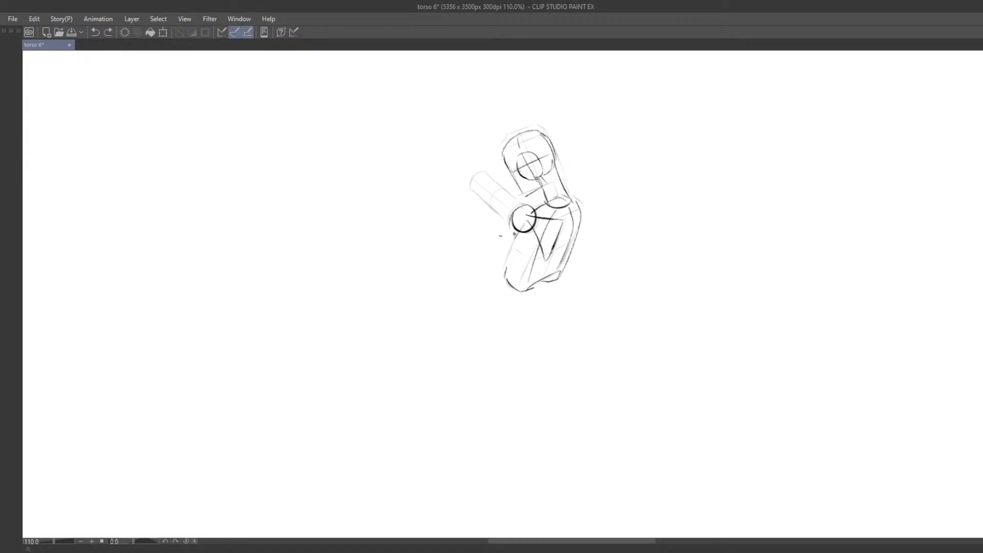
mouse_move(529, 215)
left_mouse_down()
mouse_move(505, 251)
mouse_move(501, 280)
mouse_move(540, 262)
left_mouse_up()
key("e")
key("p")
key("ctrl+z")
key("ctrl+z")
Redraw the shoulder blade's upper edge as a curve across the upper back toward the far shoulder.
mouse_move(579, 202)
left_mouse_down()
mouse_move(587, 214)
mouse_move(572, 245)
mouse_move(540, 219)
mouse_move(556, 220)
left_mouse_up()
key("ctrl+z")
key("ctrl+z")
key("ctrl+z")
key("ctrl+z")
key("ctrl+z")
key("ctrl+z")
left_click_drag(536, 218, 568, 216)
key("ctrl+z")
mouse_move(563, 218)
left_mouse_down()
mouse_move(559, 232)
mouse_move(574, 244)
left_mouse_up()
key("ctrl+z")
key("ctrl+z")
Draw the rounded far shoulder and redraw the torso's right contour from it down to the waist.
left_click_drag(583, 200, 565, 282)
key("ctrl+z")
key("ctrl+z")
key("ctrl+z")
key("ctrl+z")
left_click_drag(578, 237, 563, 282)
key("ctrl+z")
key("ctrl+z")
key("ctrl+z")
left_click_drag(578, 240, 557, 280)
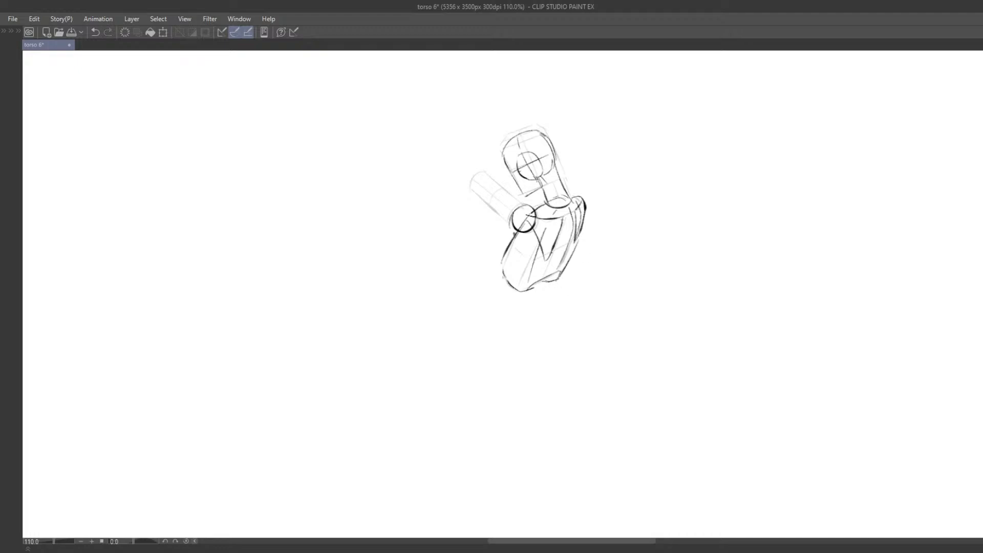
Outline the raised upper arm as a rounded cylinder running from its far end to the ball joint.
mouse_move(501, 253)
left_mouse_down()
mouse_move(518, 267)
mouse_move(526, 241)
left_mouse_up()
key("ctrl+z")
key("ctrl+z")
left_click_drag(510, 194, 537, 219)
key("ctrl+z")
left_click_drag(502, 192, 542, 223)
key("ctrl+z")
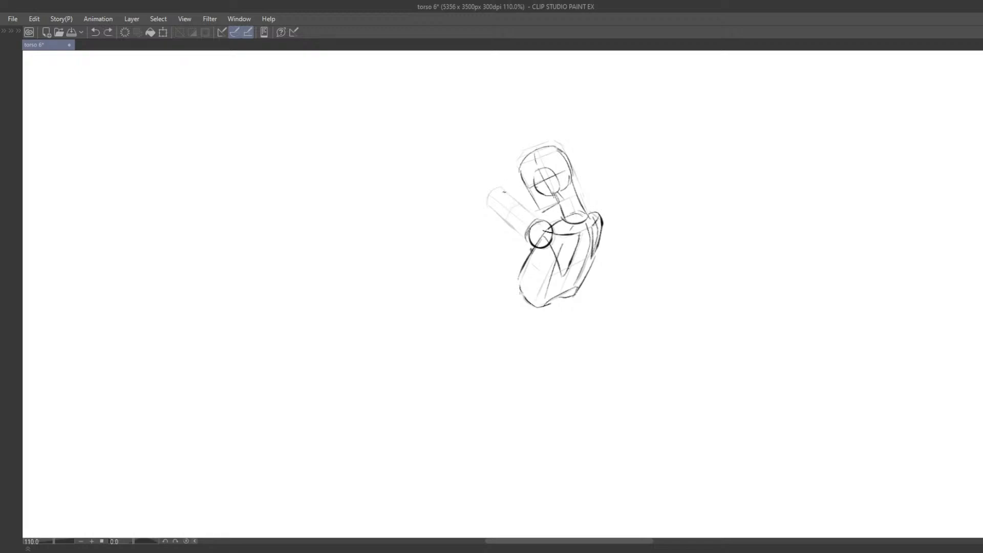
mouse_move(504, 192)
left_mouse_down()
mouse_move(539, 223)
mouse_move(489, 206)
mouse_move(522, 243)
left_mouse_up()
key("ctrl+z")
key("ctrl+z")
key("ctrl+z")
key("ctrl+z")
left_click_drag(490, 207, 525, 237)
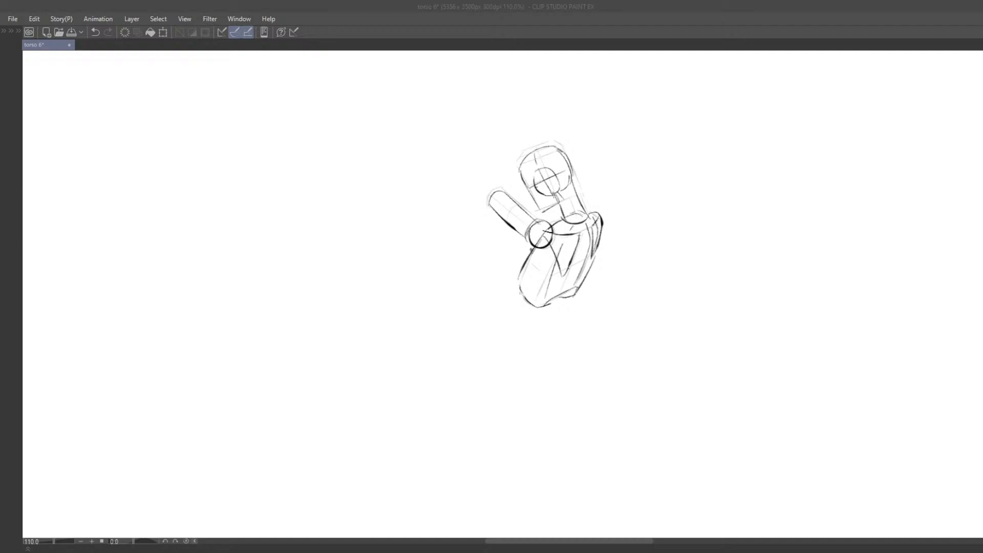
Erase stray marks around the upper arm cylinder and redraw its upper edge down to the ball joint.
left_click(420, 226)
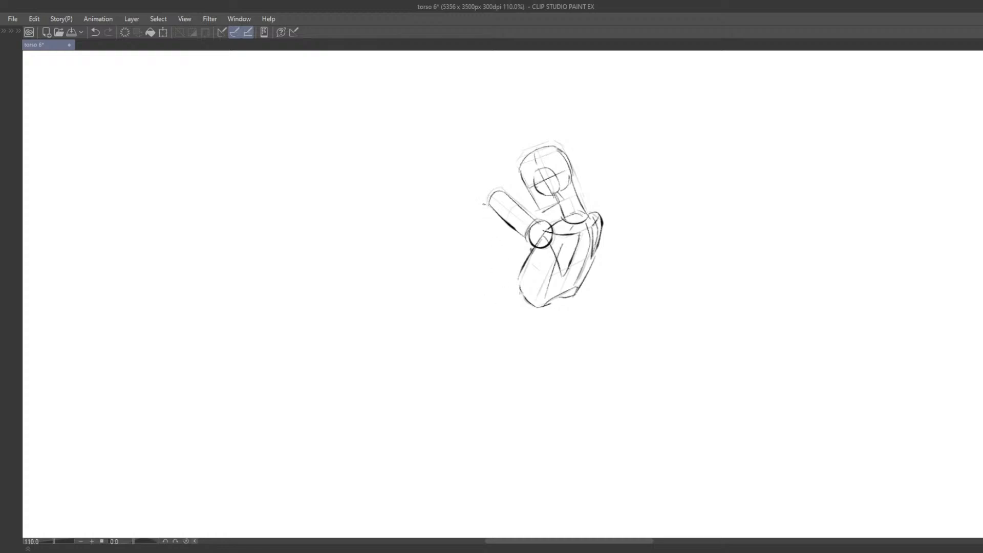
key("e")
mouse_move(490, 207)
left_mouse_down()
mouse_move(495, 196)
mouse_move(490, 205)
mouse_move(540, 221)
left_mouse_up()
key("p")
key("ctrl+z")
key("e")
key("p")
key("ctrl+z")
key("ctrl+z")
left_click_drag(503, 193, 538, 221)
key("ctrl+z")
key("ctrl+z")
left_click_drag(504, 192, 539, 220)
key("ctrl+z")
left_click_drag(503, 192, 537, 218)
scroll(546, 209, "down", 3)
mouse_move(535, 150)
left_mouse_down()
mouse_move(483, 242)
mouse_move(605, 163)
left_mouse_up()
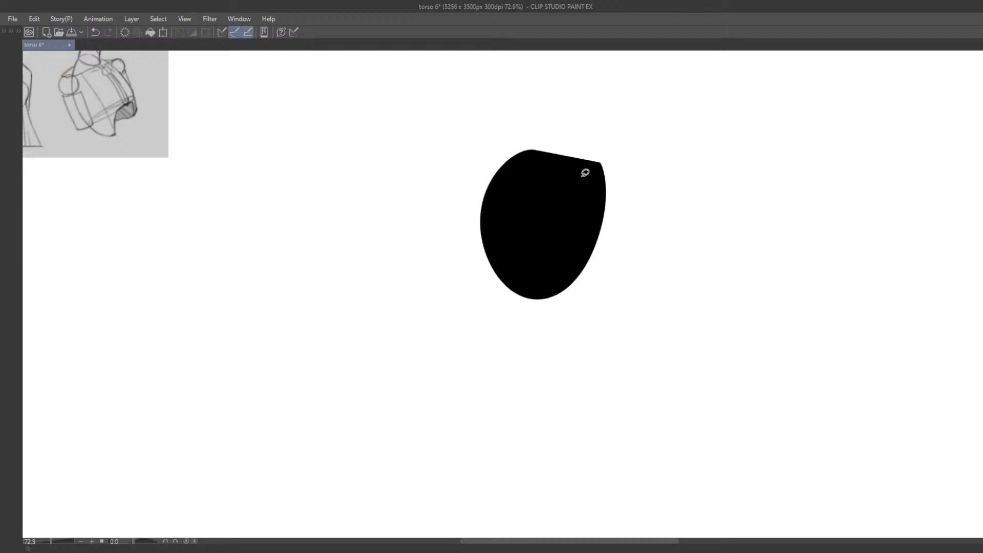
key("ctrl+z")
left_click_drag(529, 149, 527, 276)
key("ctrl+z")
Lasso the whole mannequin sketch and pick its layer for moving.
key("m")
left_click_drag(527, 159, 609, 157)
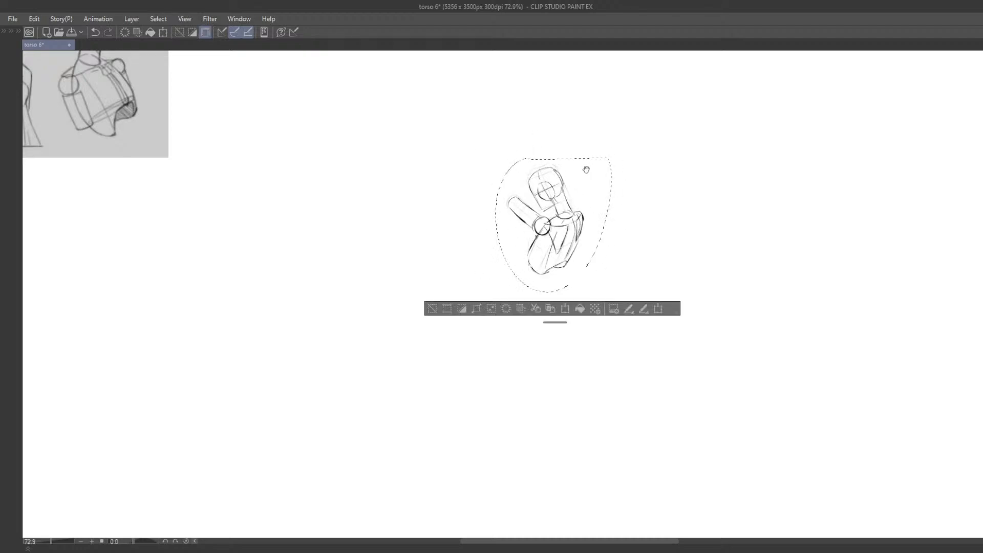
left_click_drag(557, 182, 569, 227)
scroll(568, 227, "down", 2)
key("k")
left_click_drag(570, 262, 602, 298)
left_click_drag(602, 298, 625, 351)
left_click_drag(625, 348, 504, 271)
key("ctrl+z")
key("Tab")
left_click(222, 253)
key("Tab")
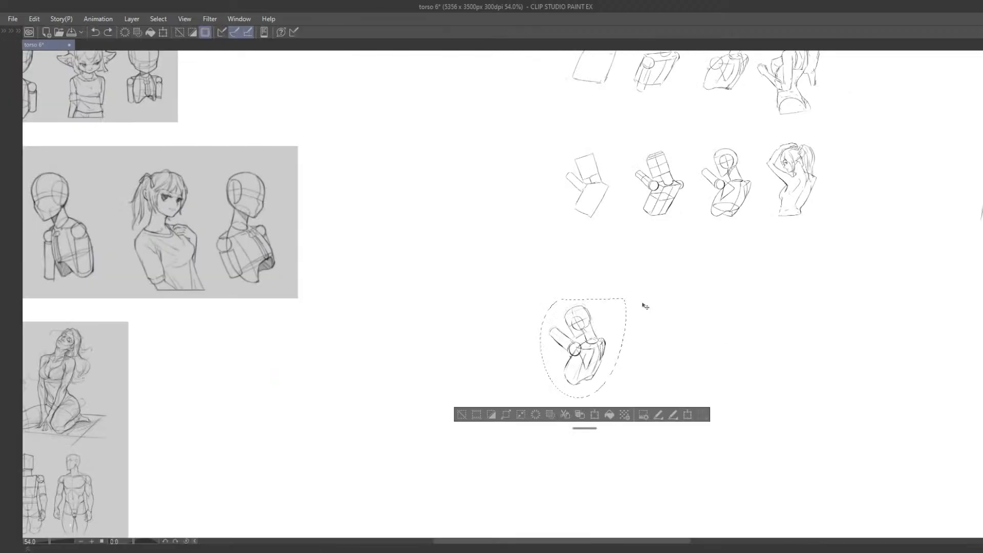
Move the selected sketch over the mannequin beside the back-view woman on the reference sheet and start a free transform.
left_click_drag(626, 339, 449, 241)
left_click_drag(433, 234, 380, 238)
left_click_drag(419, 250, 428, 227)
left_click_drag(435, 242, 447, 284)
key("ctrl+t")
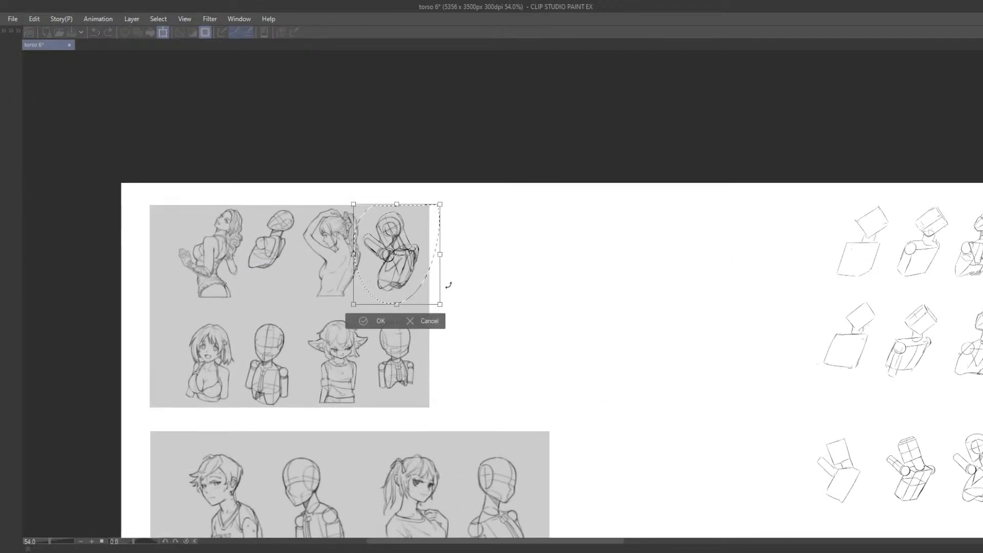
scroll(446, 284, "up", 2)
left_click_drag(469, 188, 461, 198)
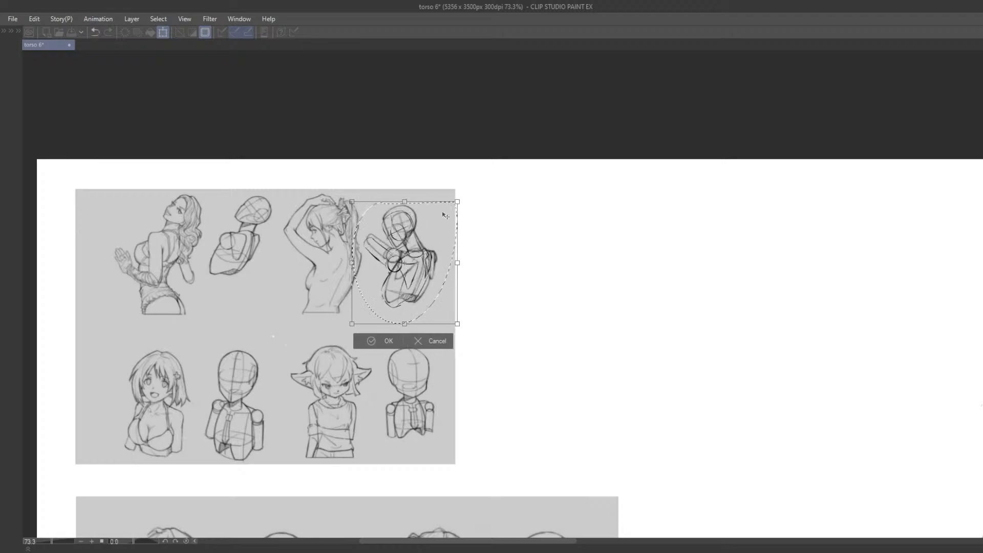
Rotate and nudge the sketch to compare it with the reference mannequin, then cancel the transform and undo the move.
left_click_drag(494, 236, 492, 241)
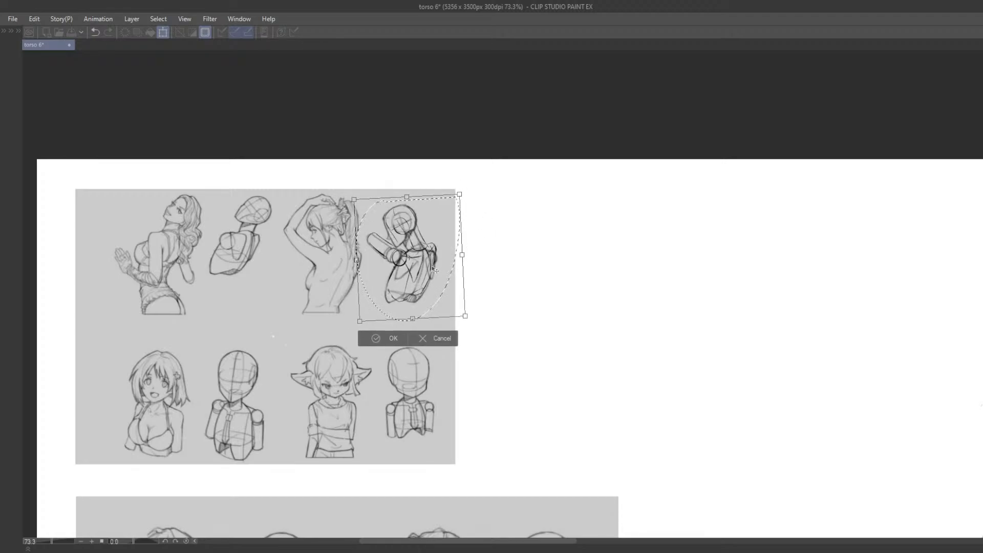
left_click_drag(435, 284, 437, 285)
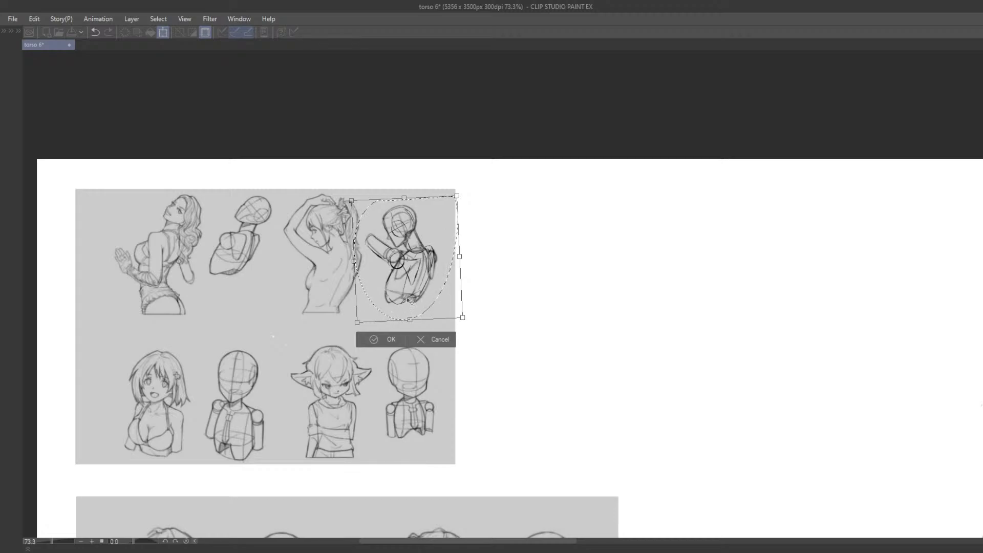
left_click_drag(417, 295, 416, 297)
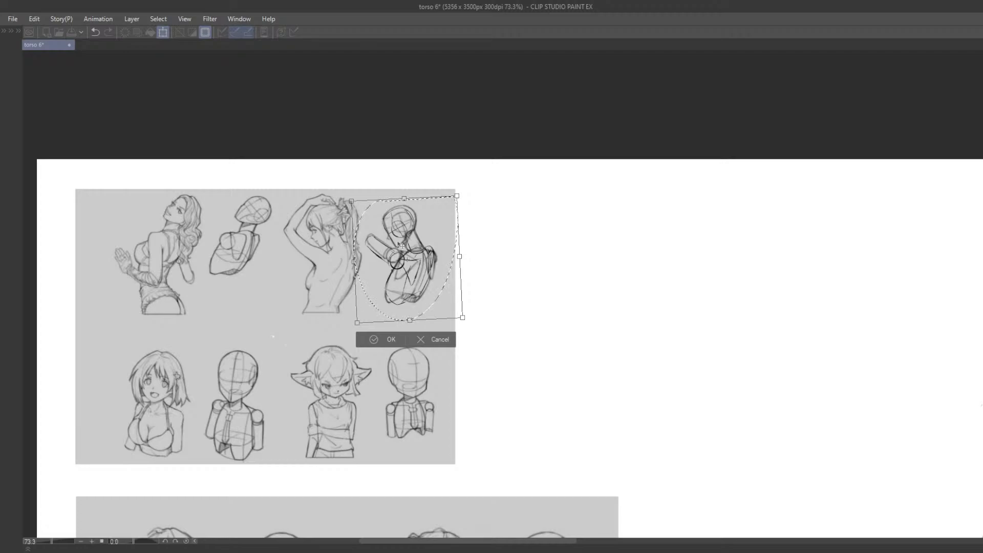
left_click(435, 342)
key("ctrl+z")
left_click_drag(563, 361, 461, 234)
left_click_drag(602, 369, 474, 241)
left_click(454, 364)
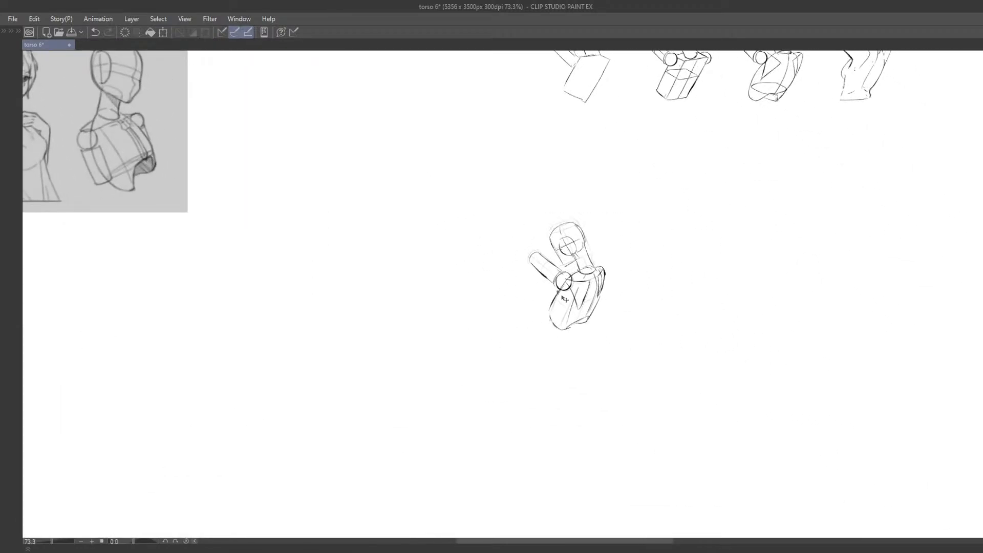
Redraw the circle on the side of the head, with crossing guidelines inside it.
scroll(555, 304, "up", 3)
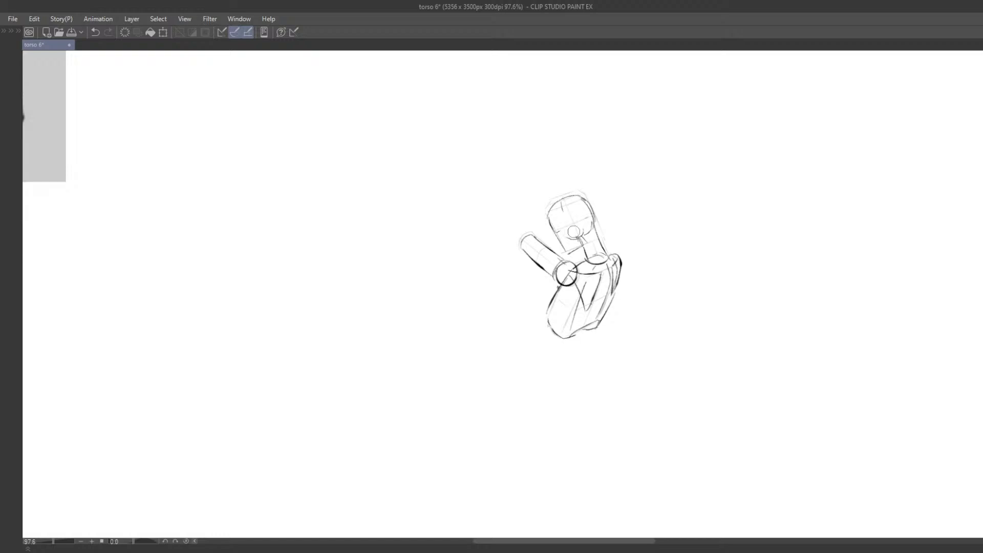
mouse_move(579, 205)
left_mouse_down()
mouse_move(574, 234)
mouse_move(580, 204)
mouse_move(583, 243)
mouse_move(606, 255)
mouse_move(564, 255)
left_mouse_up()
key("ctrl+z")
key("ctrl+z")
key("p")
key("ctrl+z")
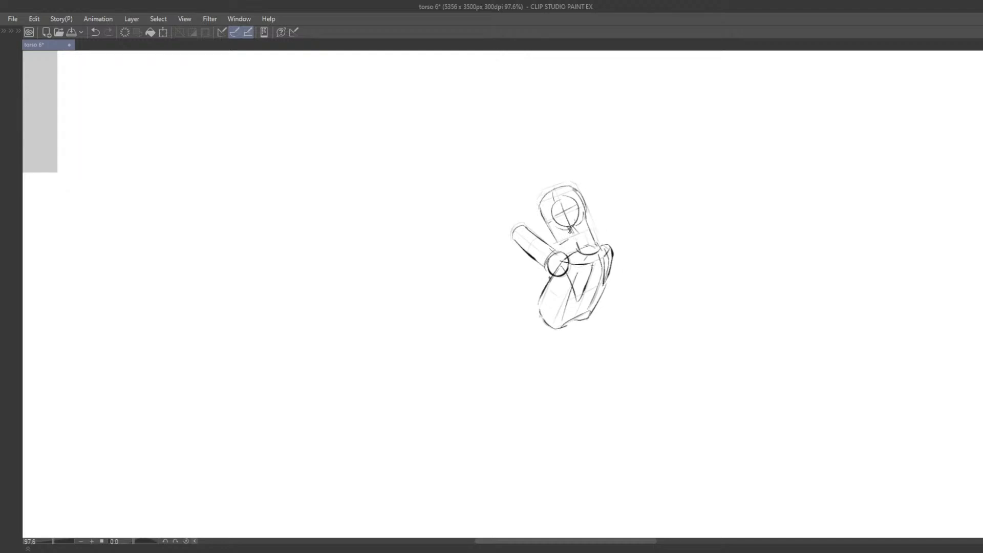
Redraw the neck line from below the head circle down to the neck base.
key("ctrl+z")
mouse_move(571, 227)
left_mouse_down()
mouse_move(566, 240)
mouse_move(578, 250)
left_mouse_up()
key("ctrl+z")
key("ctrl+z")
key("ctrl+z")
left_click_drag(572, 234, 578, 250)
Erase the torso's curved bottom edge and redraw it as a straighter line across the waist.
mouse_move(570, 305)
left_mouse_down()
mouse_move(562, 272)
mouse_move(555, 293)
mouse_move(544, 291)
left_mouse_up()
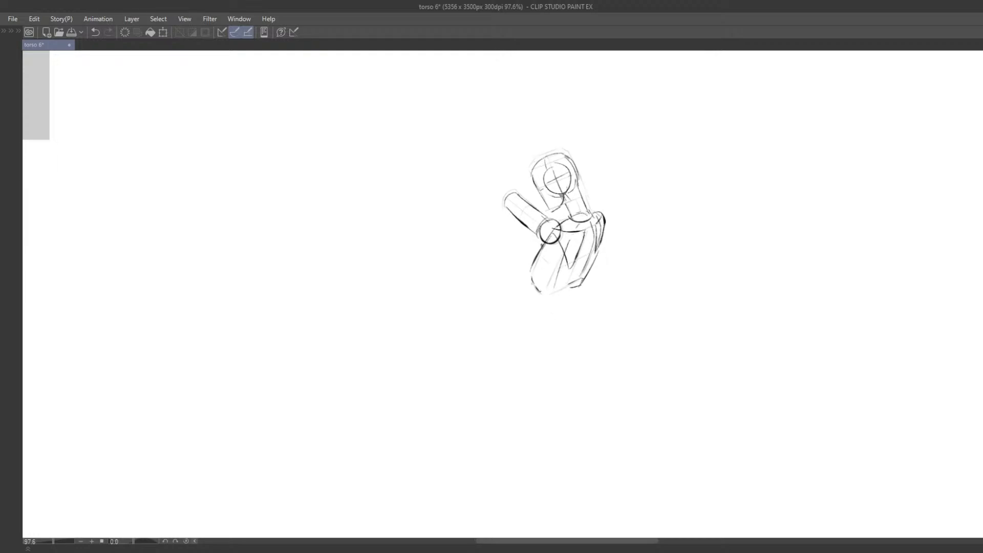
key("ctrl+z")
key("ctrl+z")
mouse_move(539, 215)
left_mouse_down()
mouse_move(545, 235)
mouse_move(503, 225)
mouse_move(570, 269)
mouse_move(575, 238)
mouse_move(538, 215)
mouse_move(562, 275)
mouse_move(570, 258)
mouse_move(506, 221)
mouse_move(550, 261)
mouse_move(574, 241)
mouse_move(535, 211)
left_mouse_up()
key("ctrl+z")
key("ctrl+z")
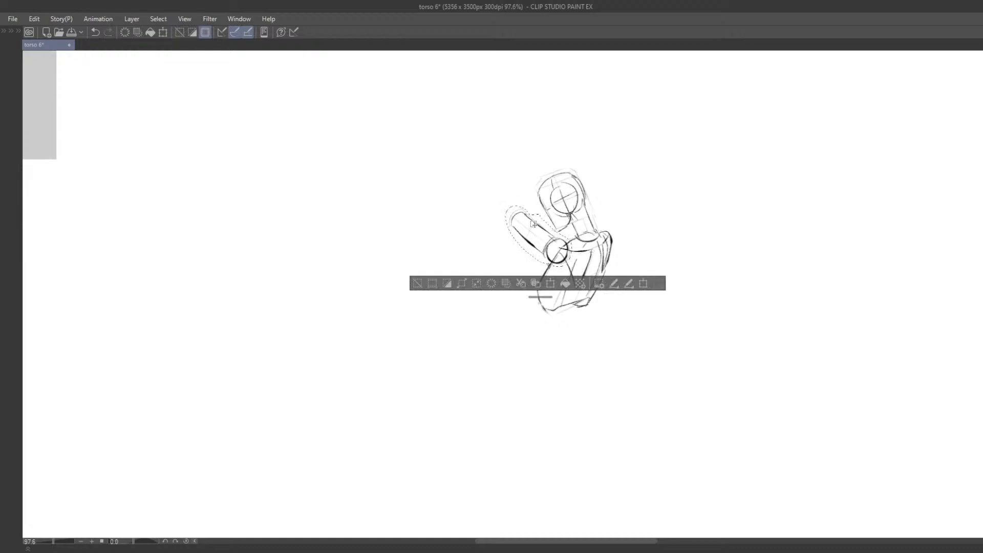
Shift the lassoed upper arm and ball joint slightly outward from the torso with a free transform and clear the selection.
left_click_drag(530, 254, 507, 230)
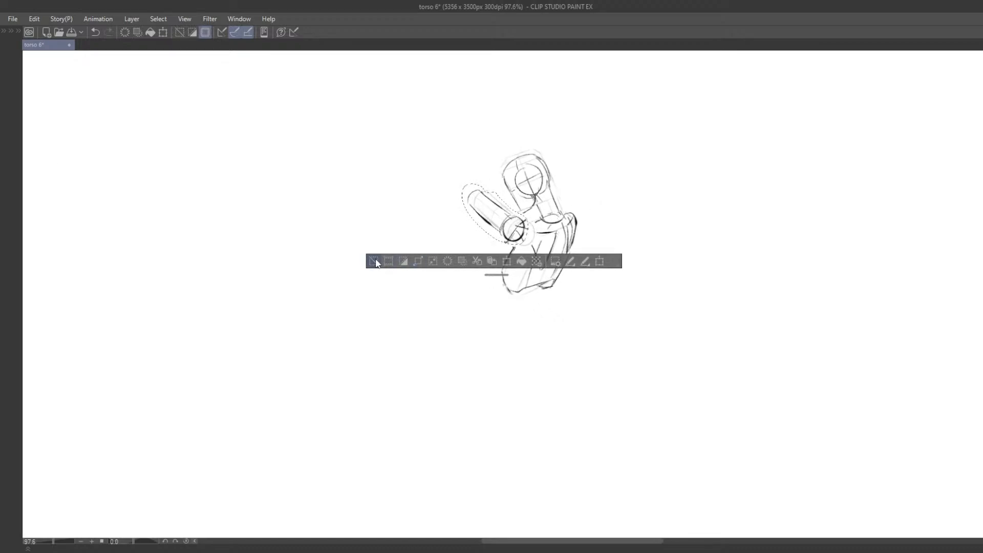
key("ctrl+t")
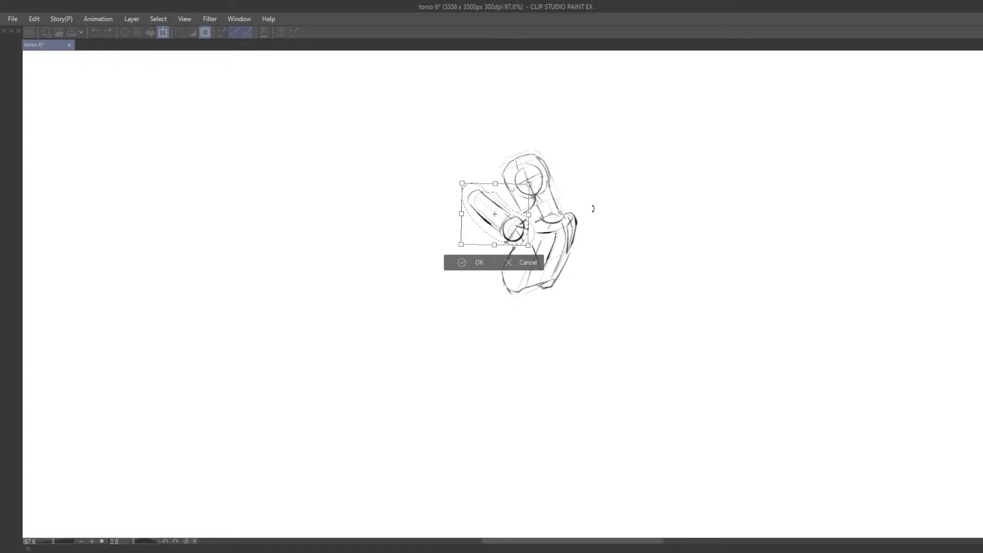
left_click(451, 266)
left_click(373, 264)
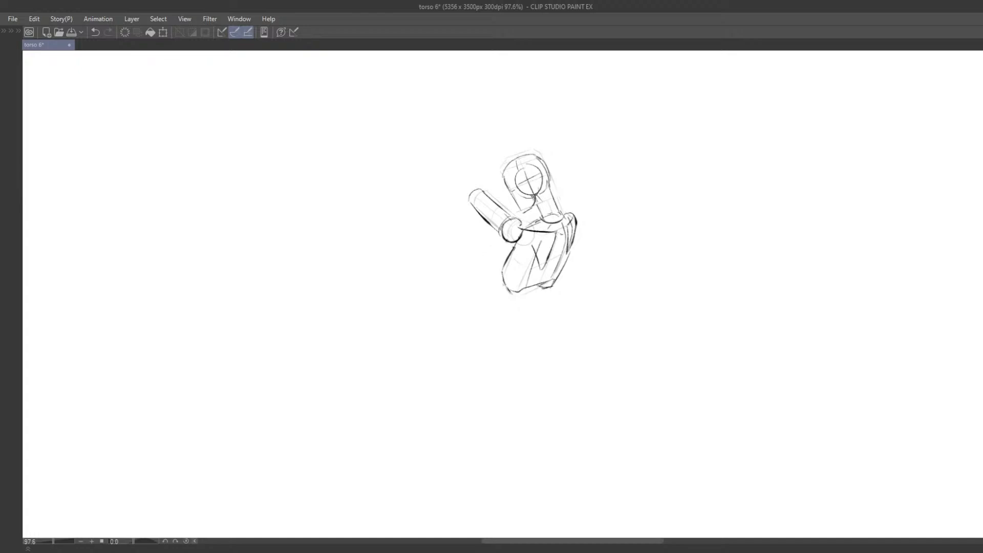
Redraw the shoulder blade's left edge from the shifted ball joint down to its lower tip.
key("ctrl+z")
key("ctrl+z")
left_click_drag(520, 236, 541, 268)
key("ctrl+z")
Lasso the whole mannequin and place it over the back-view mannequin on the reference sheet for comparison.
scroll(513, 262, "down", 3)
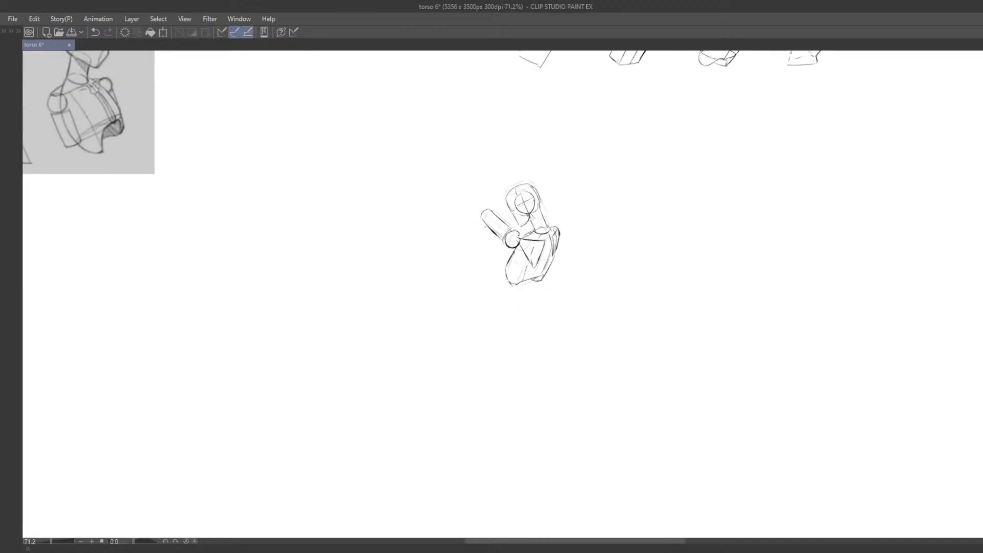
mouse_move(520, 162)
left_mouse_down()
mouse_move(479, 302)
mouse_move(582, 182)
left_mouse_up()
scroll(532, 217, "down", 2)
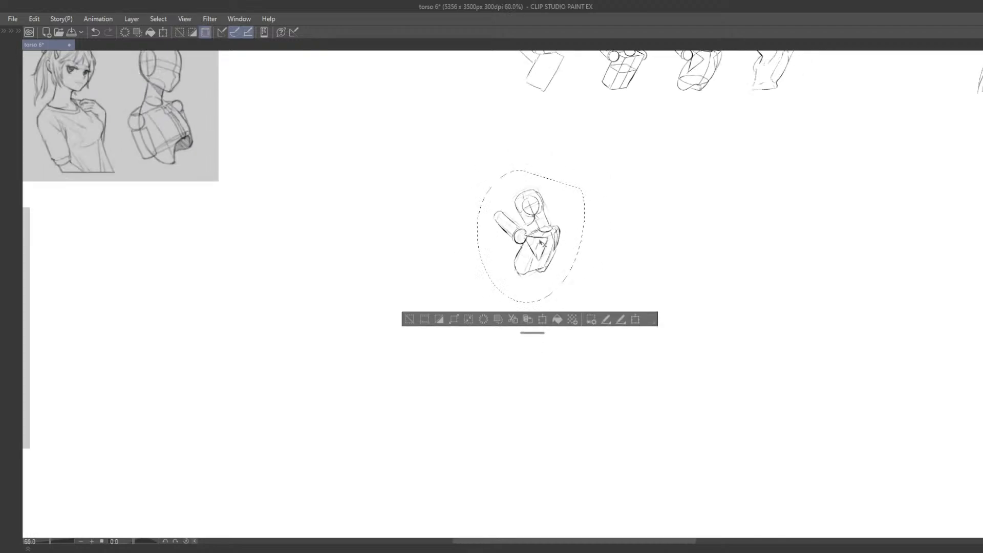
key("k")
mouse_move(539, 243)
left_mouse_down()
mouse_move(509, 204)
mouse_move(575, 266)
mouse_move(583, 287)
left_mouse_up()
key("Tab")
mouse_move(582, 287)
left_mouse_down()
mouse_move(485, 227)
mouse_move(537, 318)
mouse_move(418, 234)
left_mouse_up()
key("Tab")
mouse_move(430, 231)
left_mouse_down()
mouse_move(514, 316)
mouse_move(414, 230)
left_mouse_up()
left_click_drag(414, 233, 530, 341)
mouse_move(511, 342)
left_mouse_down()
mouse_move(431, 241)
mouse_move(457, 295)
left_mouse_up()
mouse_move(432, 293)
left_mouse_down()
mouse_move(425, 262)
mouse_move(485, 297)
left_mouse_up()
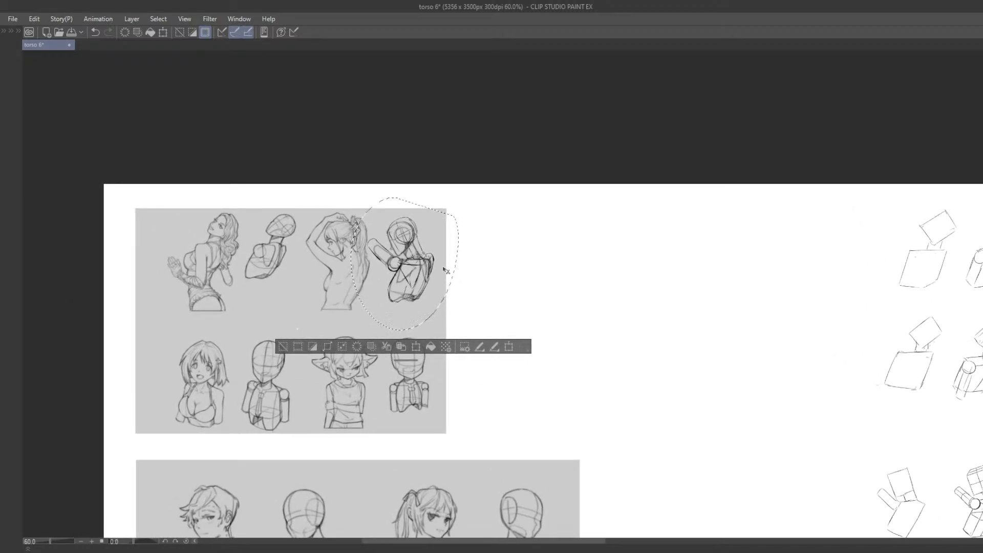
Try to scale the lassoed mannequin down with a free transform so it fits the reference figure.
key("ctrl+t")
scroll(431, 296, "up", 1)
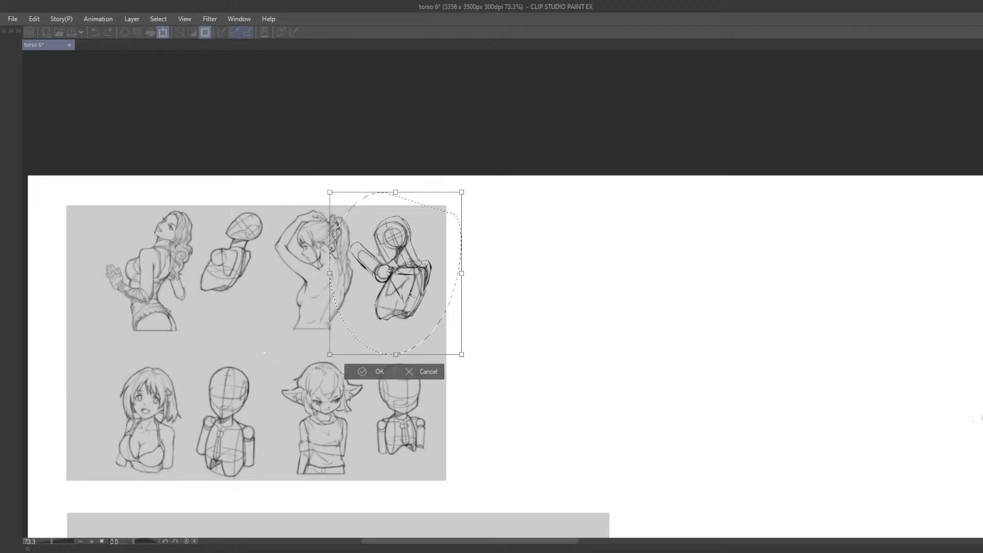
key("space")
left_click_drag(474, 228, 497, 216)
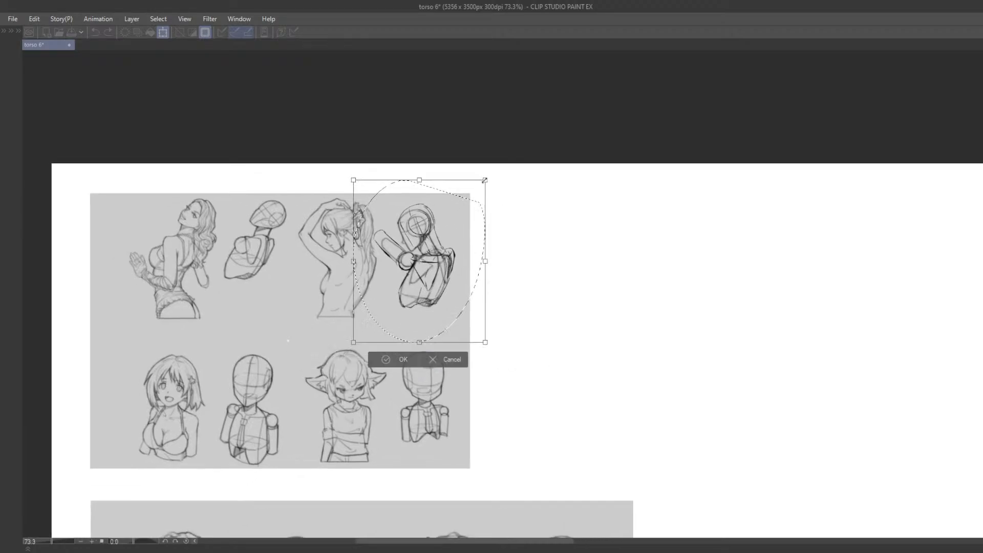
mouse_move(499, 182)
left_mouse_down()
mouse_move(495, 223)
mouse_move(527, 228)
left_mouse_up()
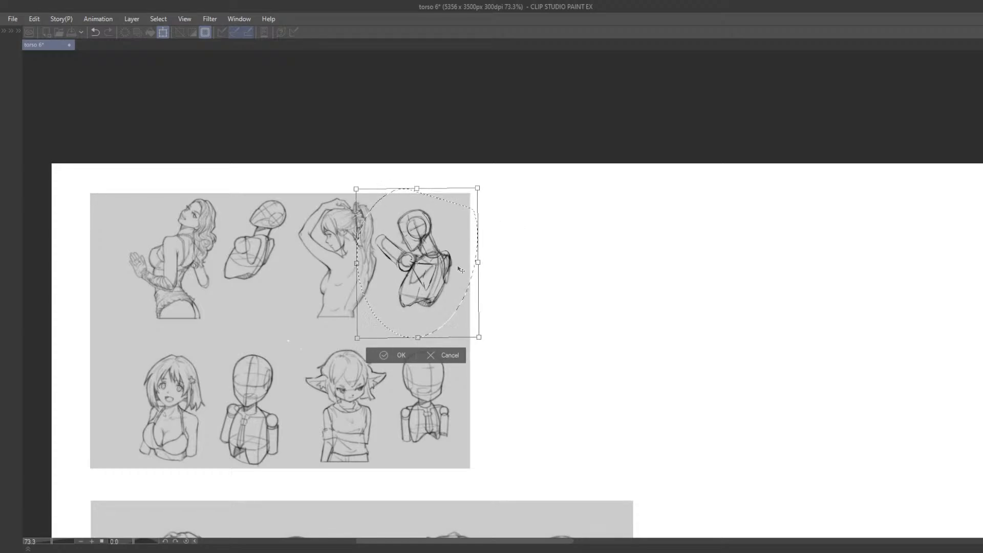
left_click_drag(457, 277, 458, 278)
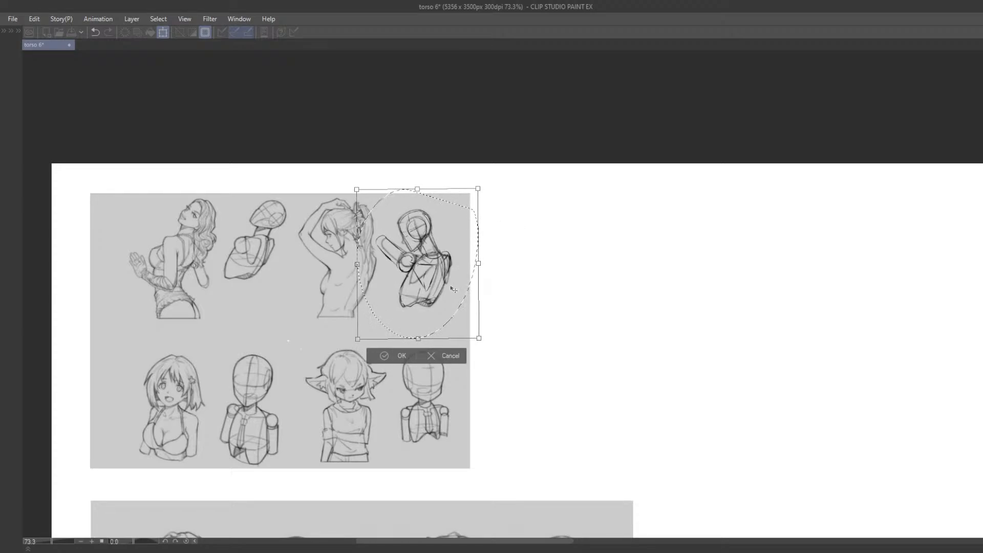
mouse_move(477, 189)
left_mouse_down()
mouse_move(469, 200)
mouse_move(474, 192)
left_mouse_up()
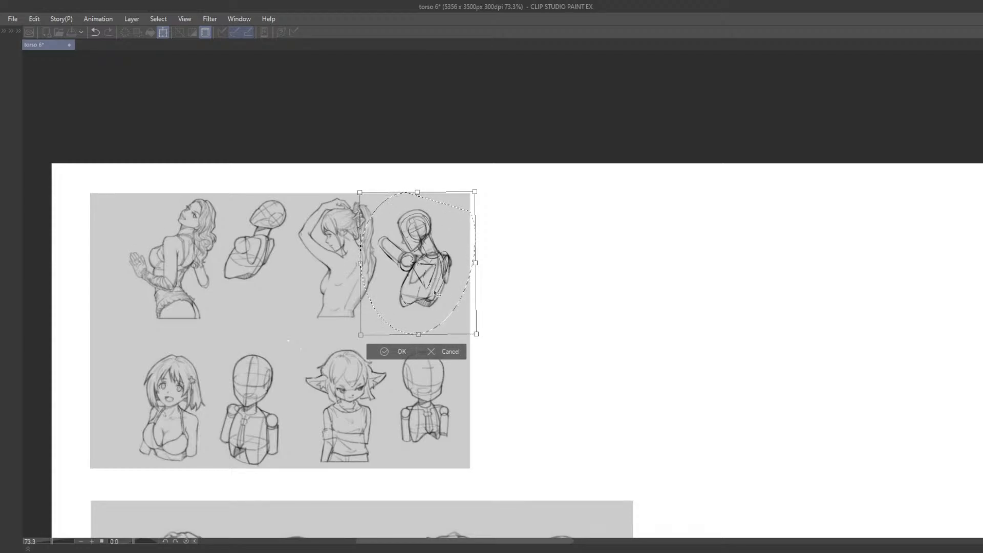
left_click(447, 347)
Return the mannequin to its blank area below the construction row and clear the selection.
mouse_move(586, 439)
left_mouse_down()
mouse_move(481, 298)
mouse_move(410, 174)
left_mouse_up()
left_click_drag(554, 374, 424, 217)
left_click_drag(522, 323, 424, 247)
left_click_drag(517, 297, 471, 278)
scroll(471, 278, "up", 2)
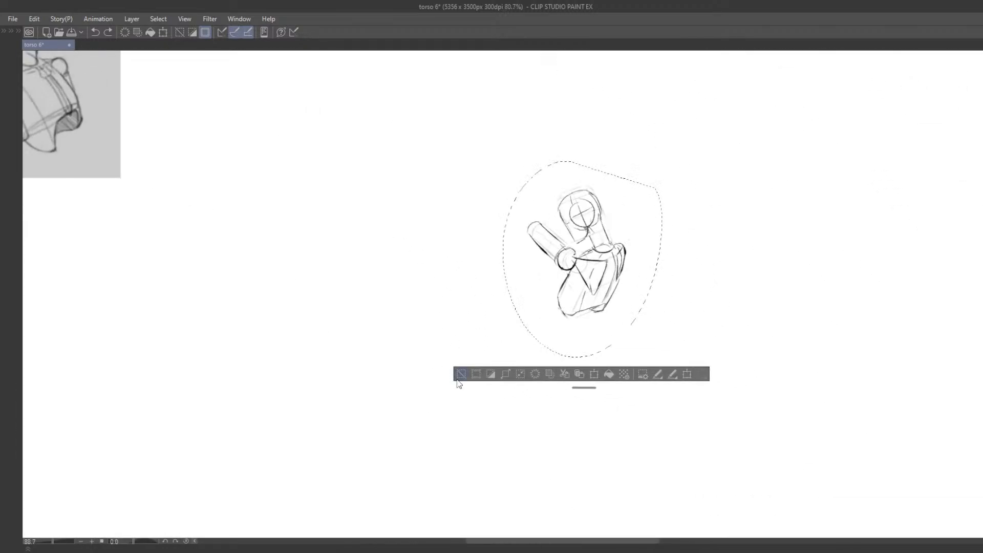
left_click(461, 376)
Redraw the shoulder blade's right edge down to its lower tip, undoing the rejected strokes.
mouse_move(570, 258)
left_mouse_down()
mouse_move(594, 251)
mouse_move(582, 290)
left_mouse_up()
key("ctrl+z")
key("ctrl+z")
key("ctrl+z")
left_click_drag(600, 257, 585, 296)
key("ctrl+z")
key("ctrl+z")
key("ctrl+z")
key("ctrl+z")
left_click_drag(599, 262, 586, 292)
Rework the shoulder blade's left edge below the ball joint, undoing the rejected strokes.
mouse_move(569, 255)
left_mouse_down()
mouse_move(579, 279)
mouse_move(578, 257)
mouse_move(538, 306)
left_mouse_up()
key("ctrl+z")
key("ctrl+z")
key("ctrl+z")
key("ctrl+z")
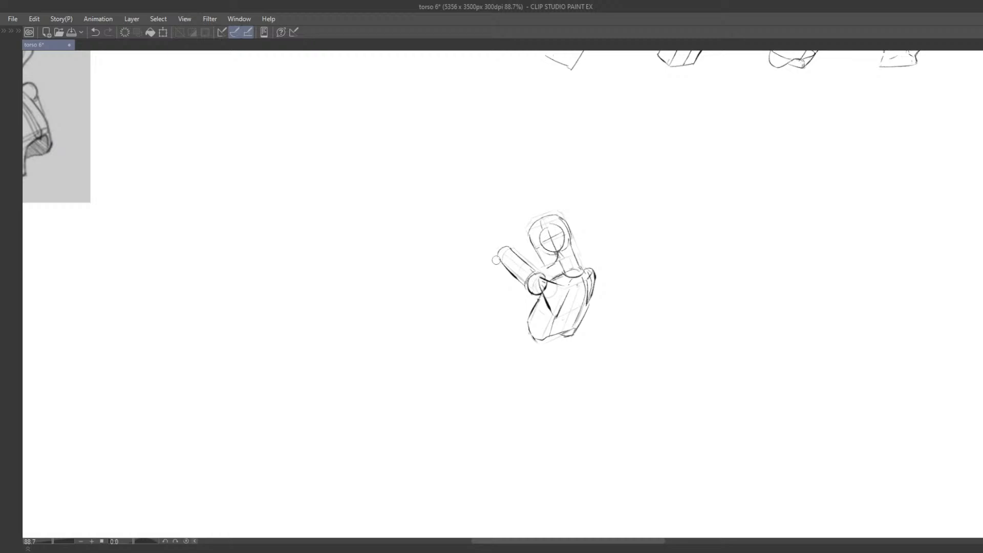
mouse_move(501, 281)
left_mouse_down()
mouse_move(468, 247)
mouse_move(504, 265)
left_mouse_up()
key("ctrl+z")
key("ctrl+z")
key("ctrl+z")
key("ctrl+z")
key("ctrl+z")
key("ctrl+z")
left_click_drag(472, 231, 500, 262)
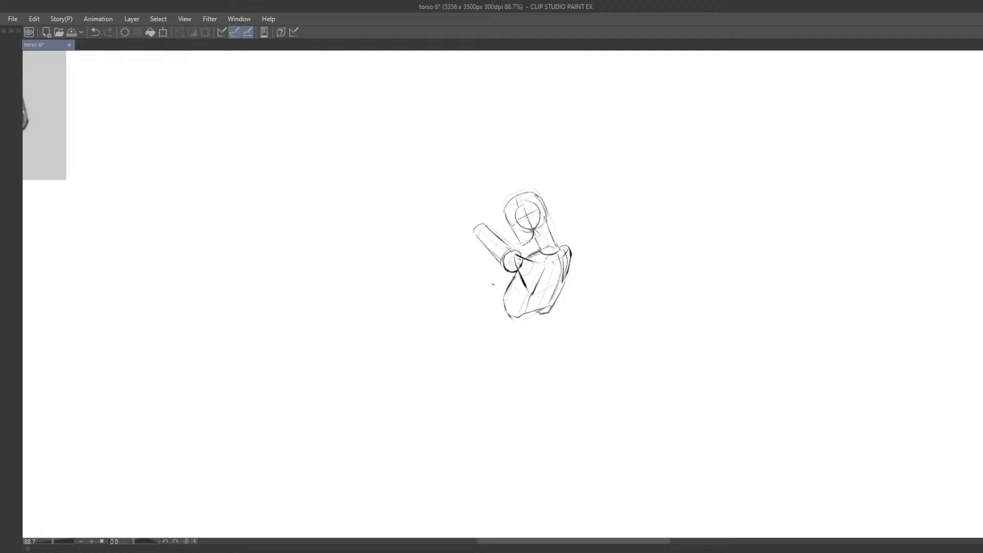
Lasso the whole mannequin again and move it onto the reference sheet's back-view mannequin.
scroll(492, 240, "down", 1)
left_click_drag(505, 188, 576, 188)
key("ctrl+z")
mouse_move(503, 178)
left_mouse_down()
mouse_move(572, 201)
mouse_move(564, 267)
left_mouse_up()
scroll(563, 266, "down", 3)
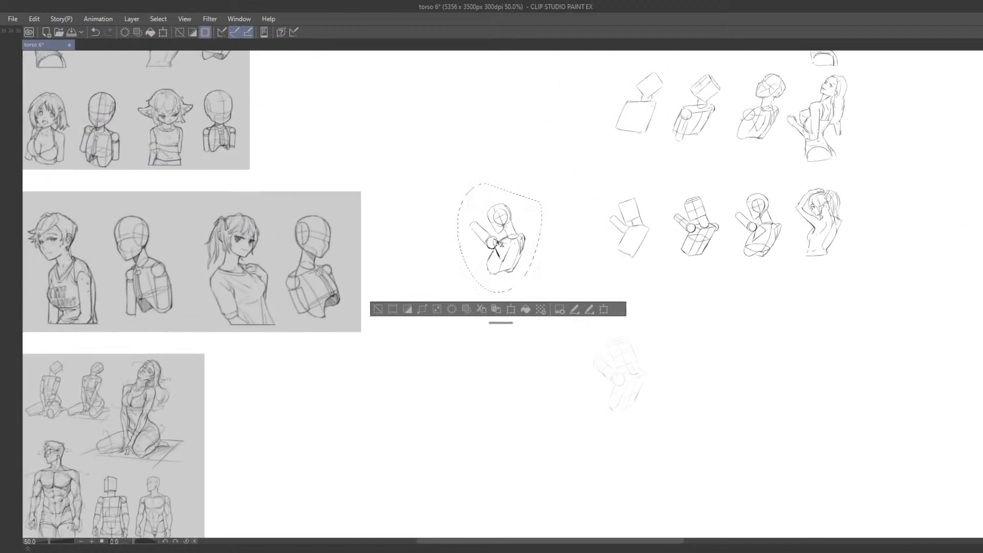
left_click_drag(521, 289, 631, 383)
mouse_move(666, 381)
left_mouse_down()
mouse_move(534, 312)
mouse_move(466, 232)
left_mouse_up()
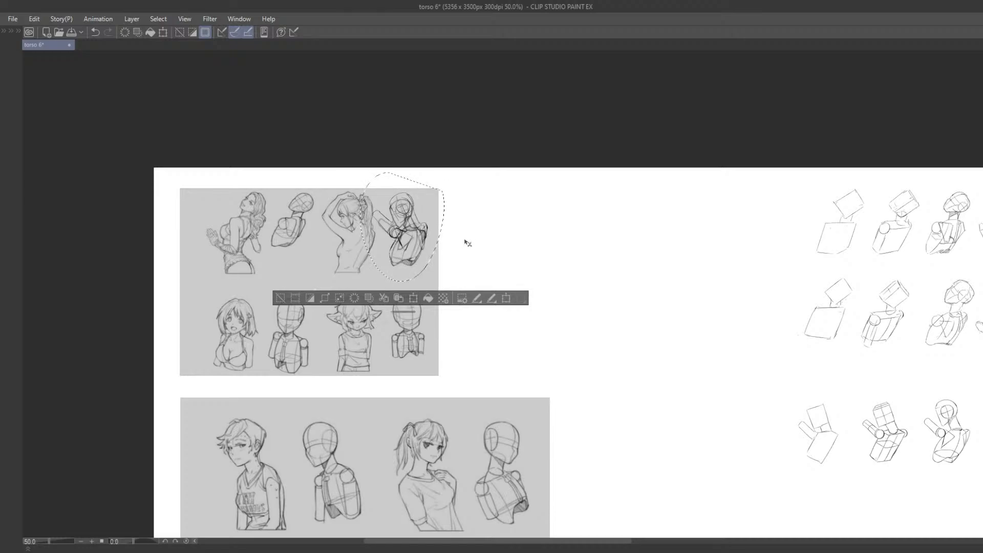
Scale the lassoed mannequin down with a free transform to match the reference figure and clear the selection.
scroll(463, 253, "up", 1)
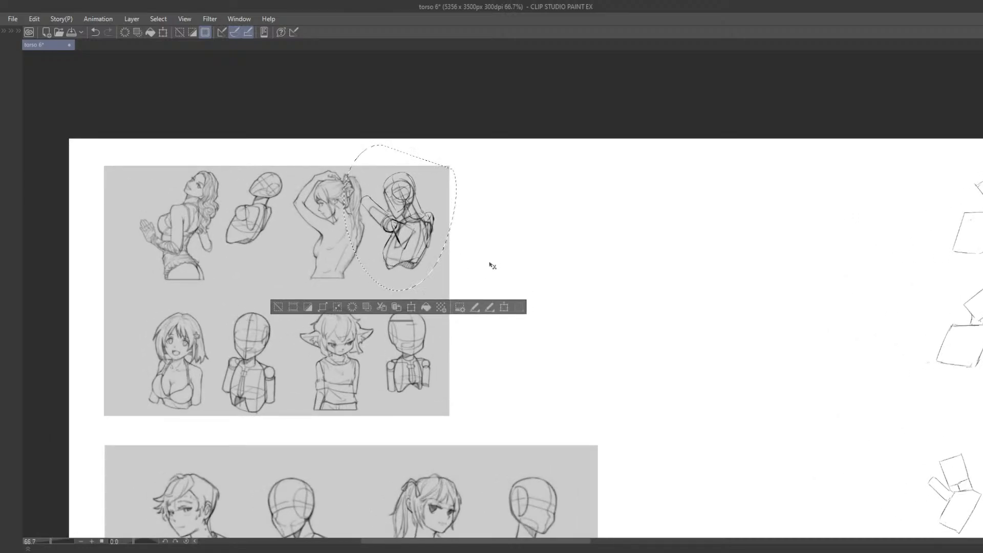
key("ctrl+t")
mouse_move(456, 145)
left_mouse_down()
mouse_move(441, 165)
mouse_move(453, 182)
mouse_move(446, 194)
left_mouse_up()
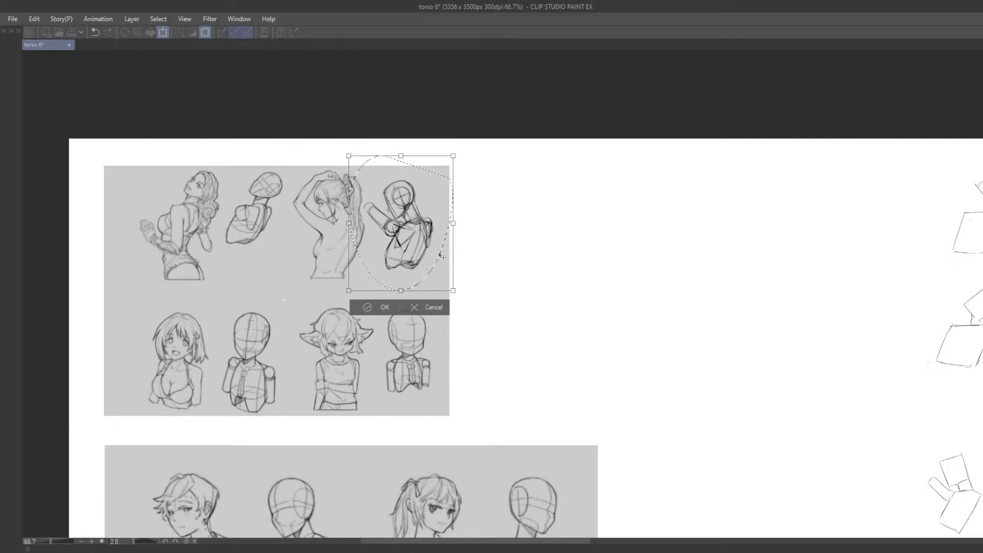
scroll(428, 258, "up", 2)
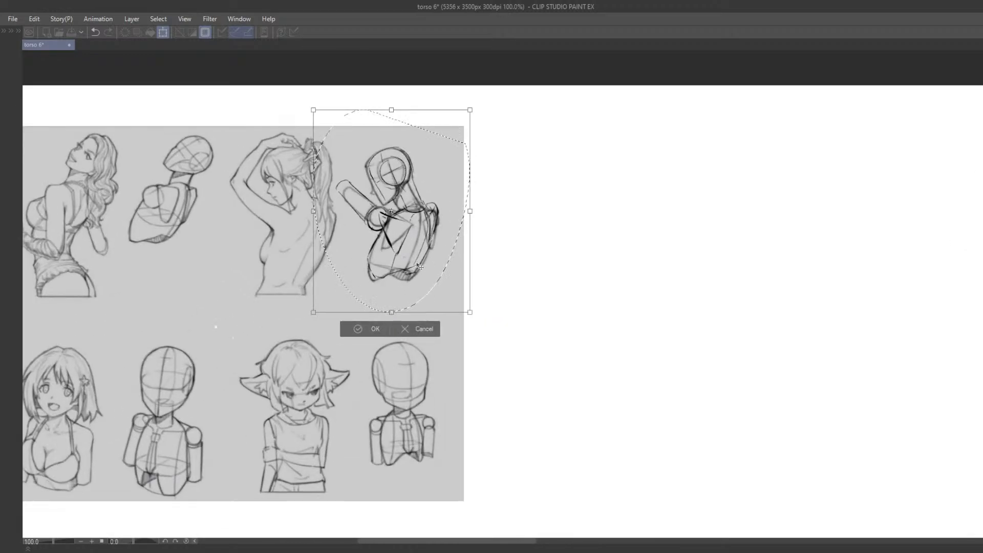
scroll(416, 267, "up", 2)
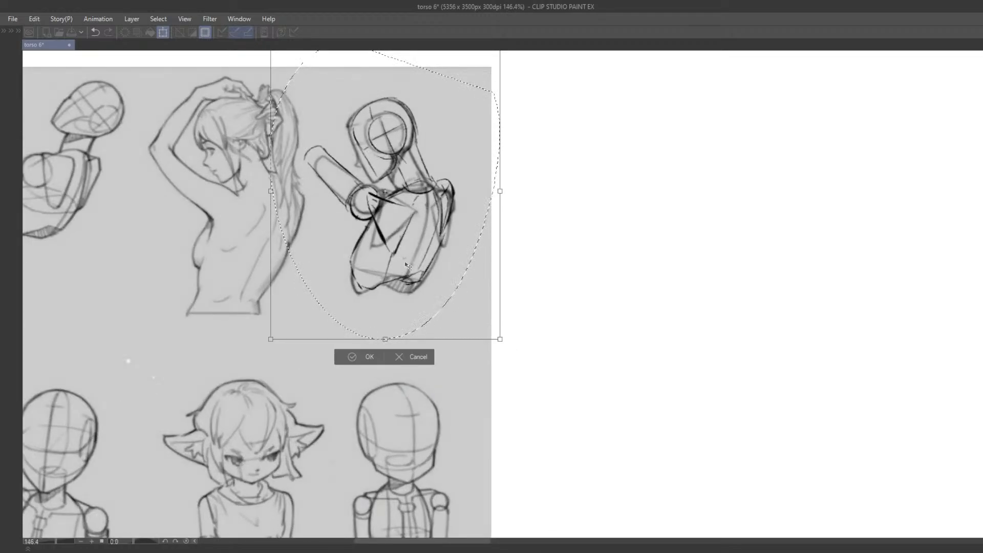
key("Return")
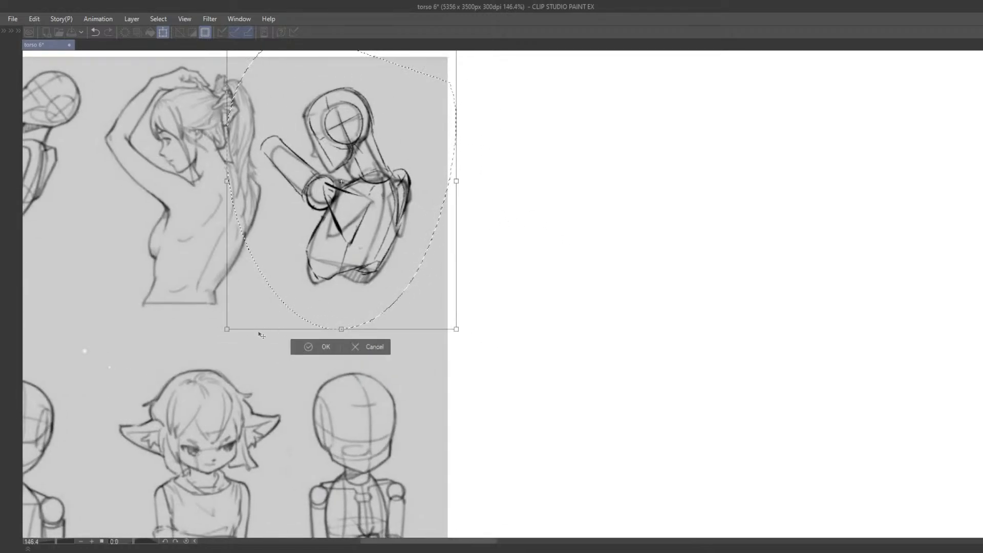
key("Return")
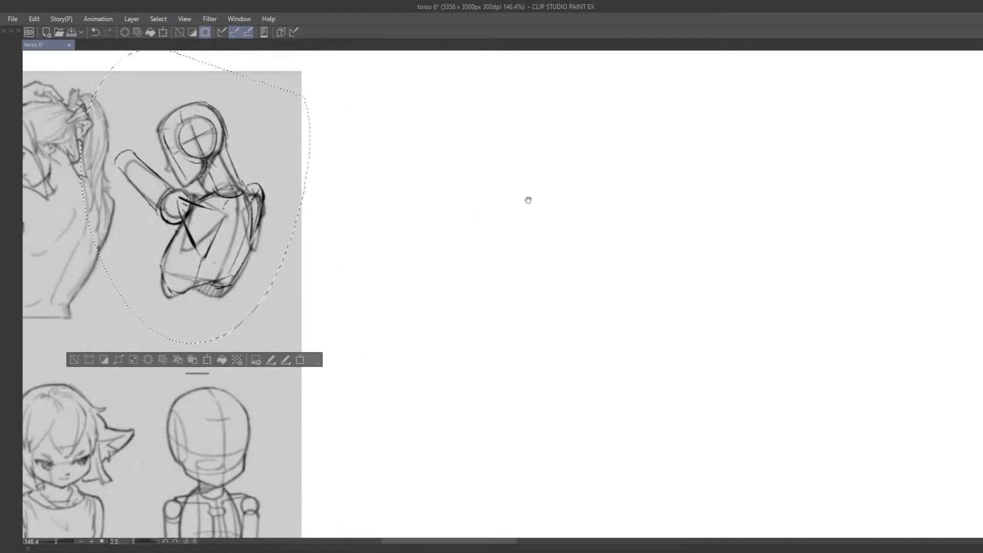
left_click(74, 360)
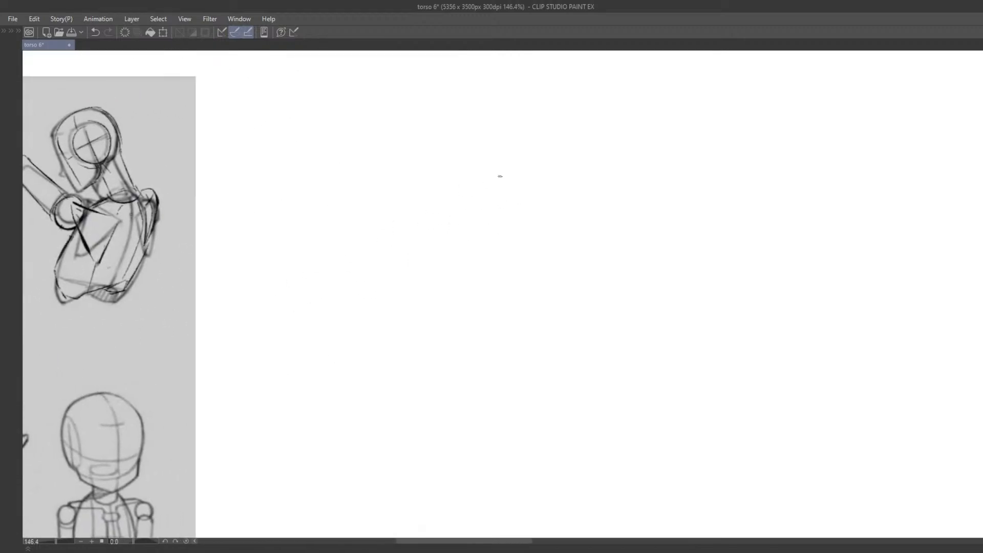
Sketch a large shoulder blade on the blank canvas beside the reference, with a flat top, tapering sides and rounded lower tip.
left_click_drag(478, 167, 599, 160)
key("ctrl+z")
mouse_move(501, 158)
left_mouse_down()
mouse_move(615, 153)
mouse_move(478, 197)
left_mouse_up()
left_click_drag(478, 199, 532, 303)
mouse_move(533, 305)
left_mouse_down()
mouse_move(585, 324)
mouse_move(608, 302)
left_mouse_up()
left_click_drag(616, 158, 587, 323)
left_click_drag(497, 306, 530, 299)
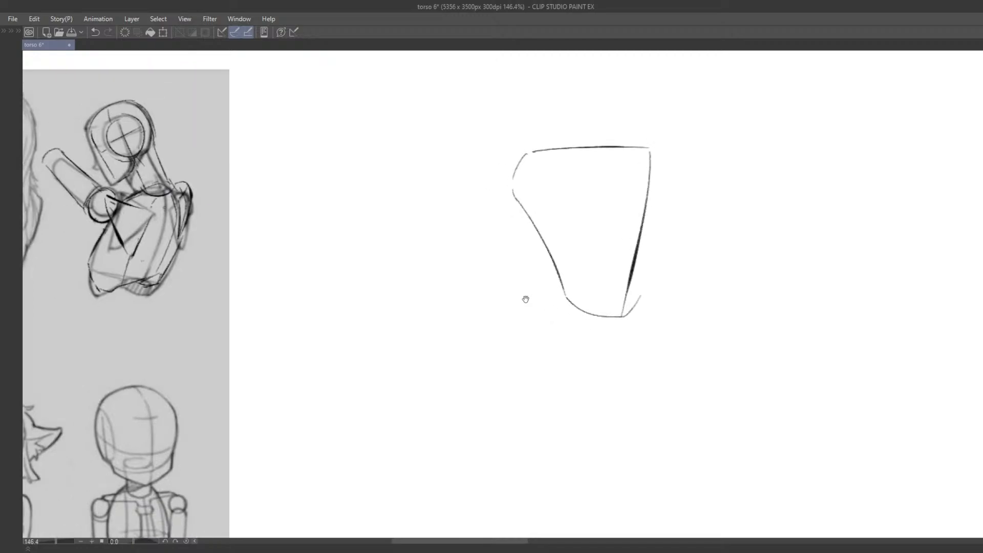
Undo the large shoulder blade's side and bottom strokes and erase its remaining top lines.
left_click_drag(380, 285, 476, 310)
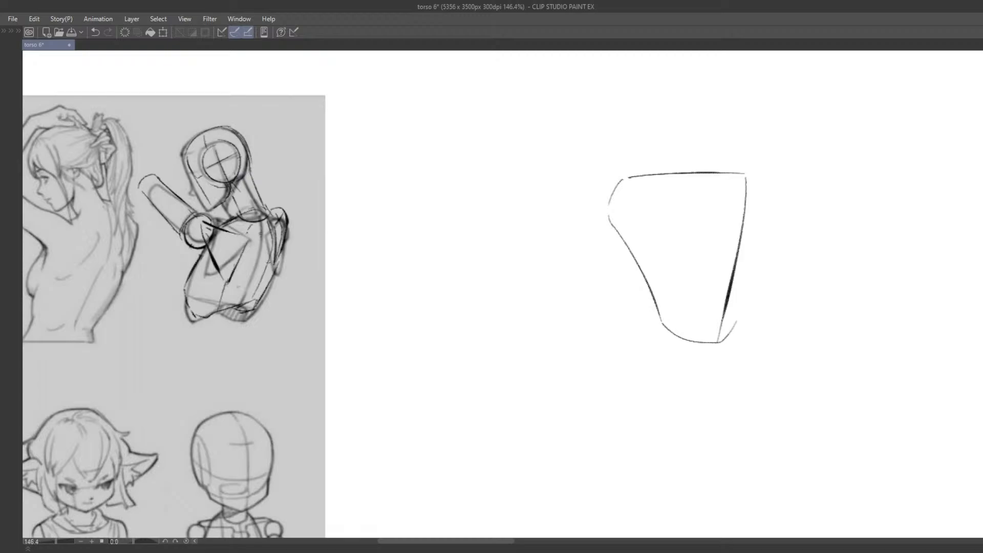
scroll(338, 257, "down", 3)
key("ctrl+z")
key("ctrl+z")
key("ctrl+z")
key("ctrl+z")
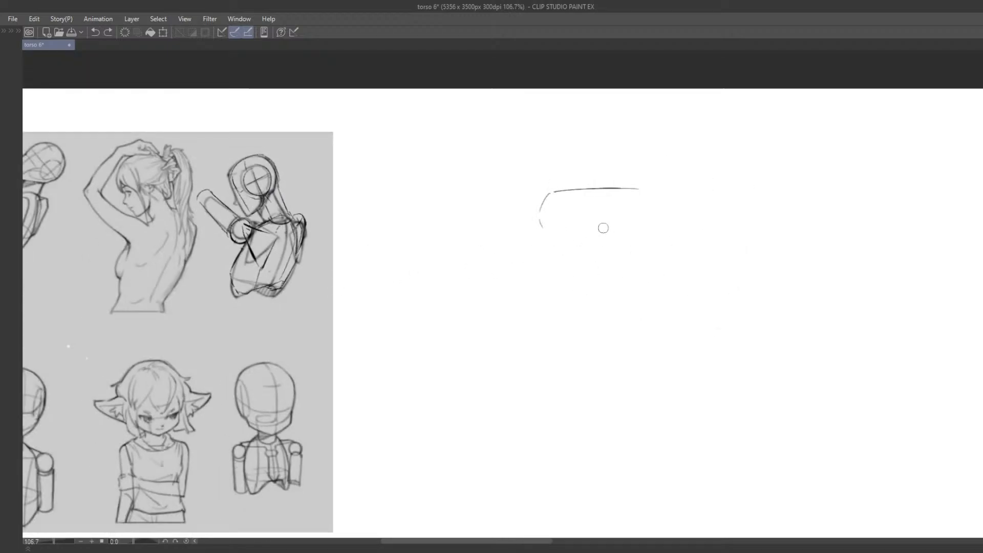
key("e")
mouse_move(626, 204)
left_mouse_down()
mouse_move(581, 213)
mouse_move(567, 197)
mouse_move(484, 228)
mouse_move(459, 218)
left_mouse_up()
scroll(471, 257, "down", 4)
key("ctrl+z")
Lasso the resized mannequin, move it back to the blank area below the construction row and clear the selection.
key("ctrl+plus")
scroll(503, 248, "down", 4)
key("Tab")
key("m")
mouse_move(441, 144)
left_mouse_down()
mouse_move(478, 166)
mouse_move(481, 235)
mouse_move(548, 315)
left_mouse_up()
scroll(445, 190, "down", 2)
key("k")
mouse_move(616, 326)
left_mouse_down()
mouse_move(472, 173)
mouse_move(617, 315)
mouse_move(609, 307)
left_mouse_up()
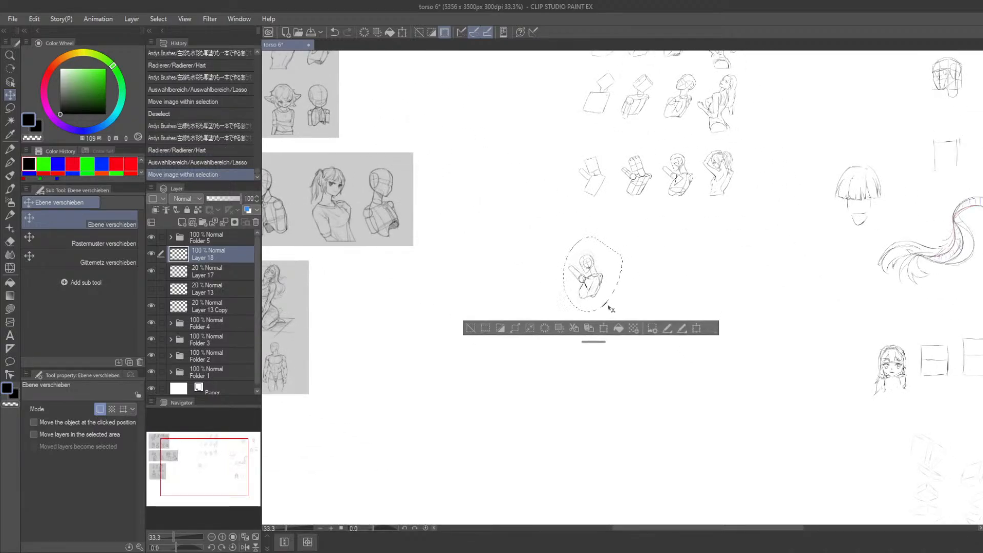
scroll(610, 309, "up", 3)
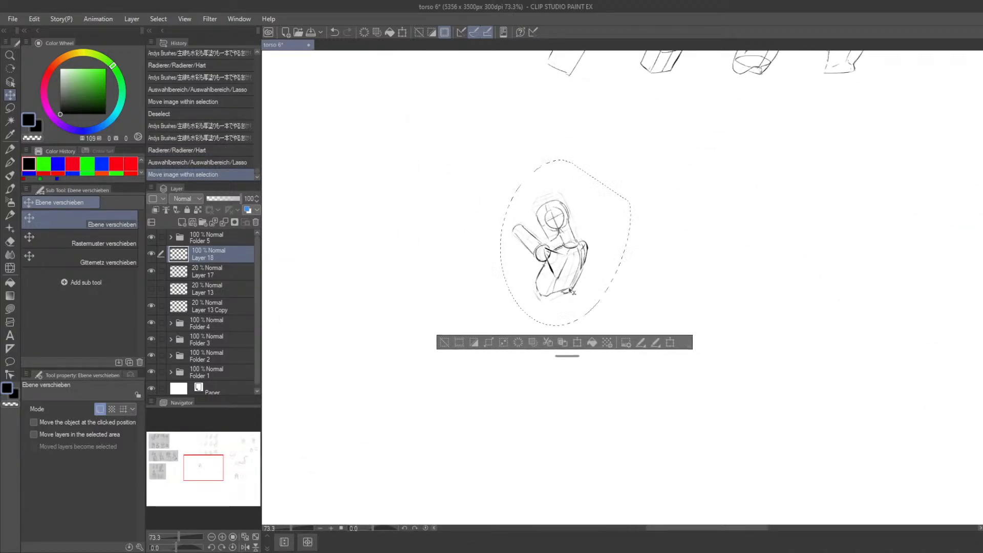
left_click(445, 343)
Erase the mannequin's overlong shoulder blade edges below the ball joint and reduce the eraser size.
scroll(520, 303, "up", 2)
key("e")
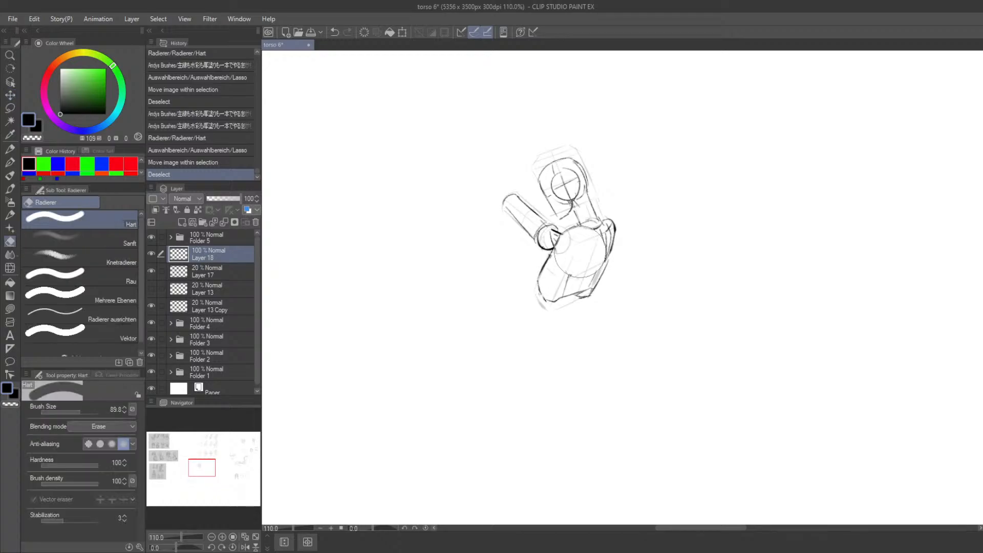
key("ctrl+z")
mouse_move(580, 251)
left_mouse_down()
mouse_move(589, 254)
mouse_move(560, 263)
mouse_move(550, 234)
mouse_move(565, 260)
mouse_move(554, 272)
left_mouse_up()
key("bracketleft")
key("bracketleft")
key("bracketleft")
key("bracketleft")
key("bracketleft")
Redraw the shoulder blade with a short vertical left edge and a diagonal lower edge rising toward its inner corner.
key("p")
key("ctrl+z")
key("ctrl+z")
mouse_move(551, 251)
left_mouse_down()
mouse_move(555, 278)
mouse_move(552, 271)
left_mouse_up()
key("ctrl+z")
key("ctrl+z")
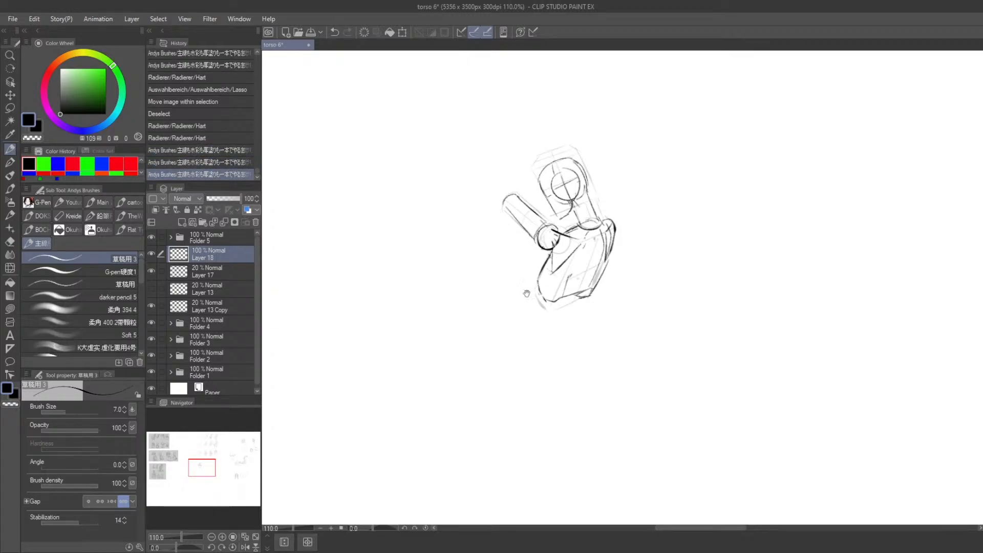
Examine the shoulder blade placement on the reference sheet's back-view mannequin with the panels hidden.
scroll(527, 293, "down", 4)
key("Tab")
left_click_drag(333, 239, 510, 438)
left_click_drag(298, 287, 461, 489)
left_click_drag(306, 357, 380, 414)
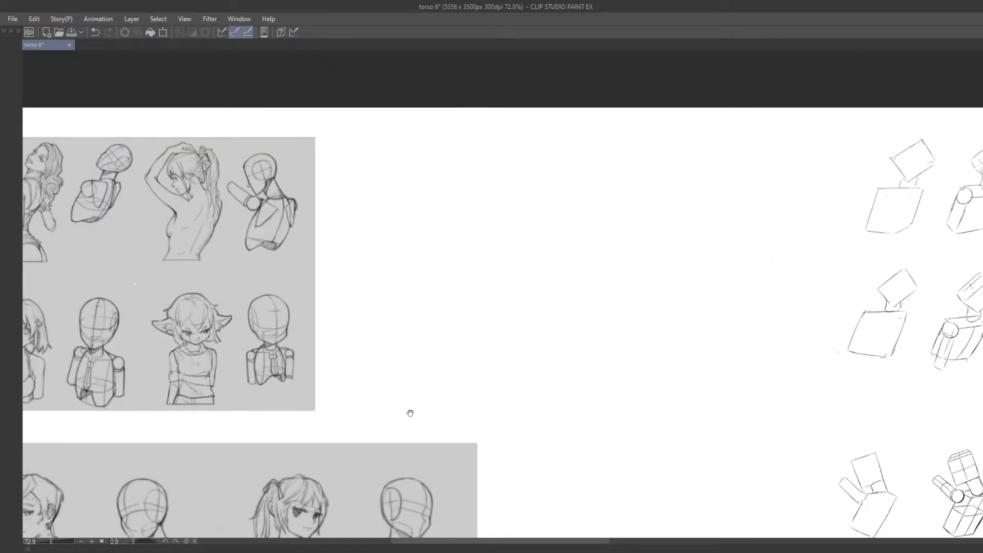
left_click_drag(463, 439, 404, 345)
left_click_drag(509, 414, 395, 283)
mouse_move(605, 467)
left_mouse_down()
mouse_move(525, 365)
mouse_move(504, 314)
left_mouse_up()
Refine the shoulder blade's diagonal edge up to its inner corner below the neck base, undoing misplaced strokes.
scroll(525, 302, "up", 3)
left_click_drag(586, 309, 555, 366)
key("ctrl+z")
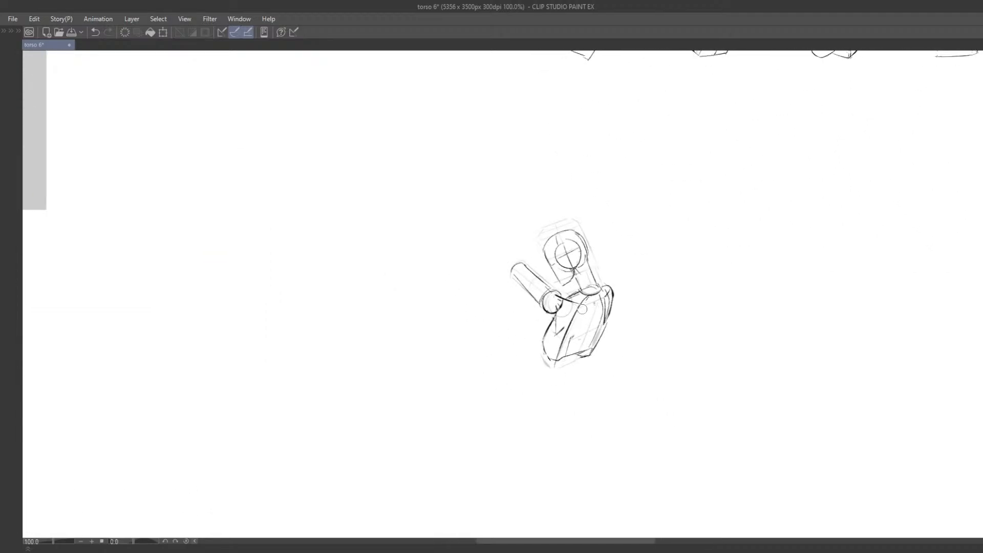
key("ctrl+z")
left_click_drag(584, 302, 566, 358)
left_click_drag(572, 300, 588, 305)
mouse_move(585, 305)
left_mouse_down()
mouse_move(556, 336)
mouse_move(582, 337)
mouse_move(530, 311)
left_mouse_up()
key("ctrl+z")
key("ctrl+z")
key("ctrl+z")
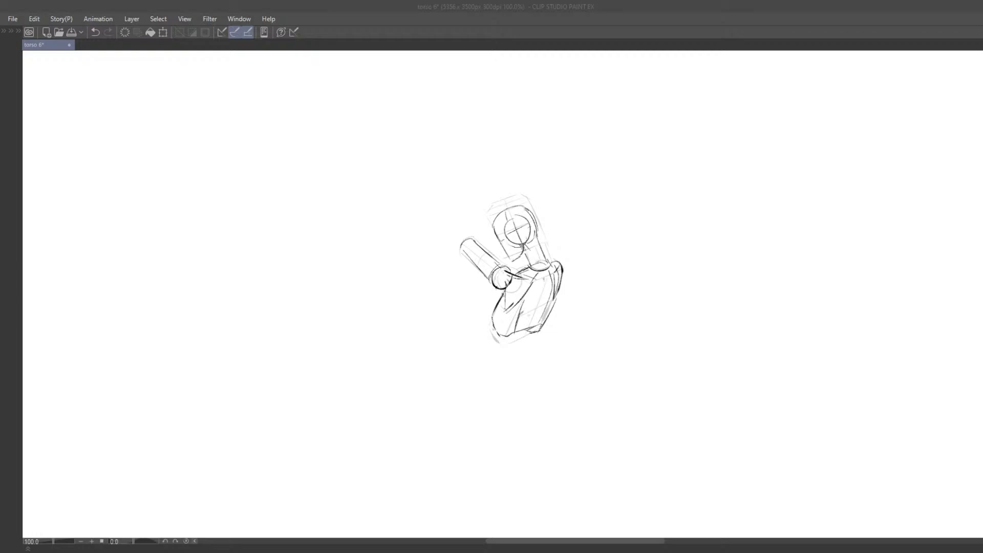
Lasso the whole mannequin, enlarge it slightly with a free transform and clear the selection.
left_click(459, 268)
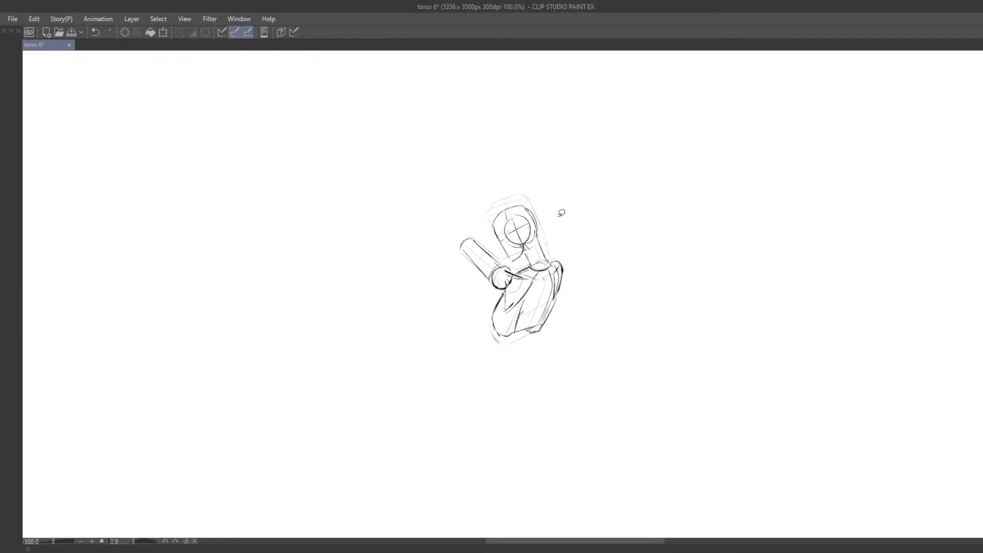
mouse_move(530, 169)
left_mouse_down()
mouse_move(515, 379)
mouse_move(618, 231)
left_mouse_up()
key("ctrl+t")
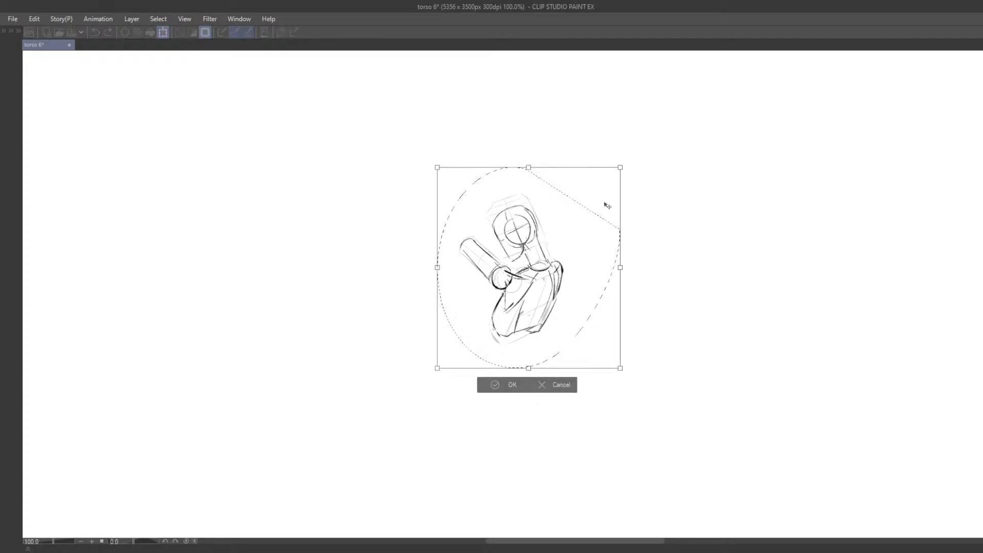
mouse_move(621, 161)
left_mouse_down()
mouse_move(636, 149)
mouse_move(602, 198)
left_mouse_up()
left_click(501, 388)
left_click(406, 389)
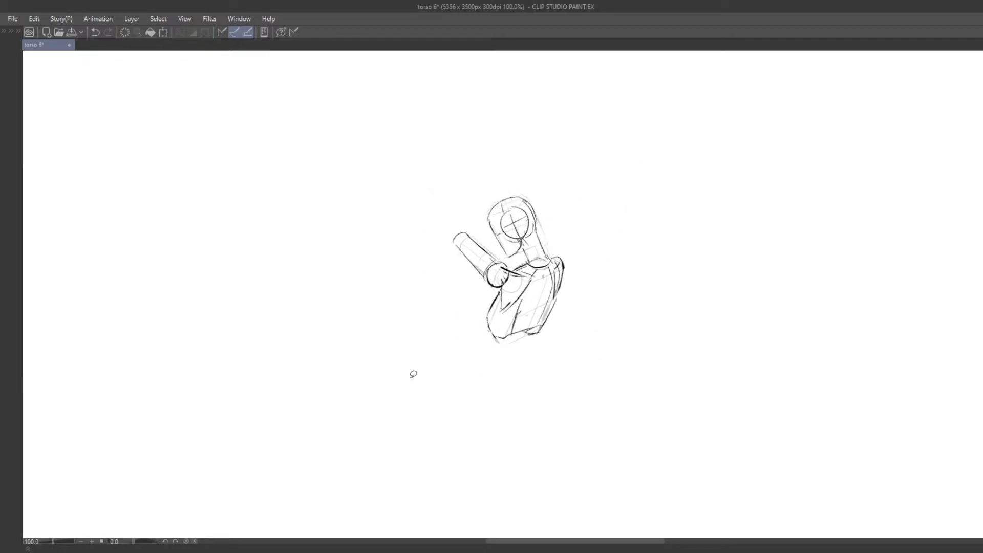
scroll(432, 351, "down", 3)
mouse_move(479, 268)
left_mouse_down()
mouse_move(520, 280)
mouse_move(468, 287)
mouse_move(563, 302)
mouse_move(537, 285)
left_mouse_up()
key("ctrl+z")
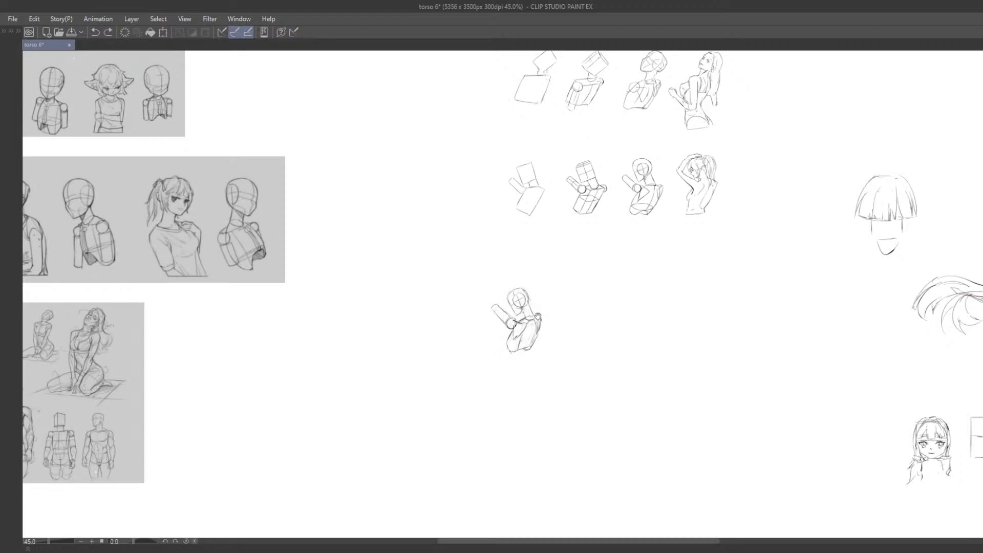
scroll(535, 303, "up", 3)
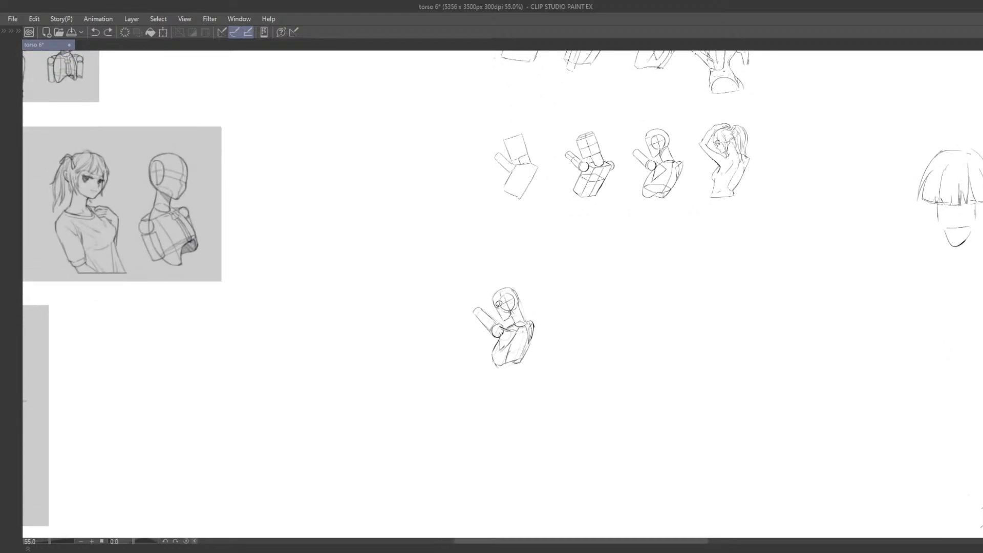
Lasso the back-view mannequin and try moving it toward the reference sheet, undoing the moves.
left_click_drag(501, 269, 465, 336)
key("ctrl+z")
left_click_drag(490, 271, 554, 278)
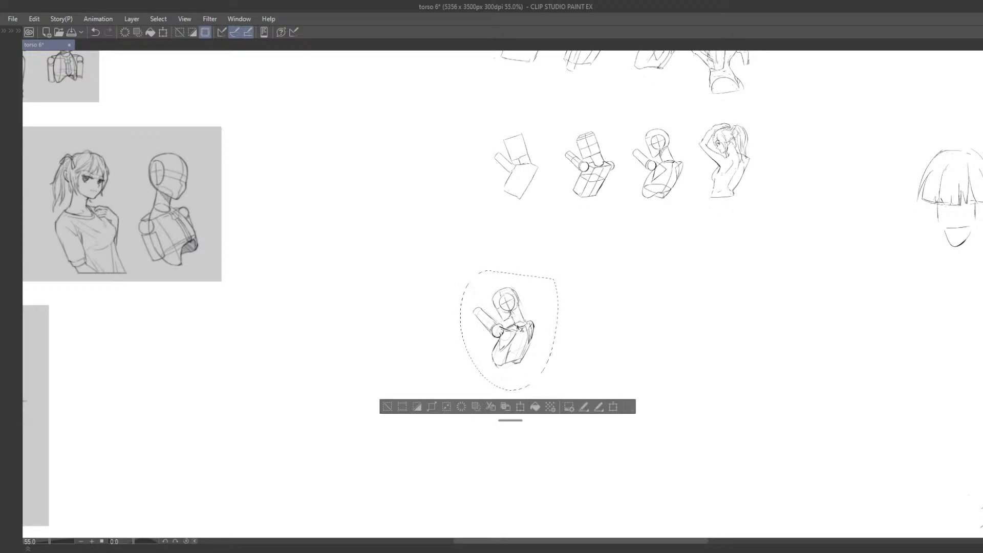
mouse_move(521, 328)
left_mouse_down()
mouse_move(477, 292)
mouse_move(593, 361)
left_mouse_up()
mouse_move(571, 341)
left_mouse_down()
mouse_move(467, 254)
mouse_move(578, 354)
left_mouse_up()
mouse_move(588, 354)
left_mouse_down()
mouse_move(471, 272)
mouse_move(563, 316)
left_mouse_up()
key("ctrl+z")
key("ctrl+z")
key("ctrl+z")
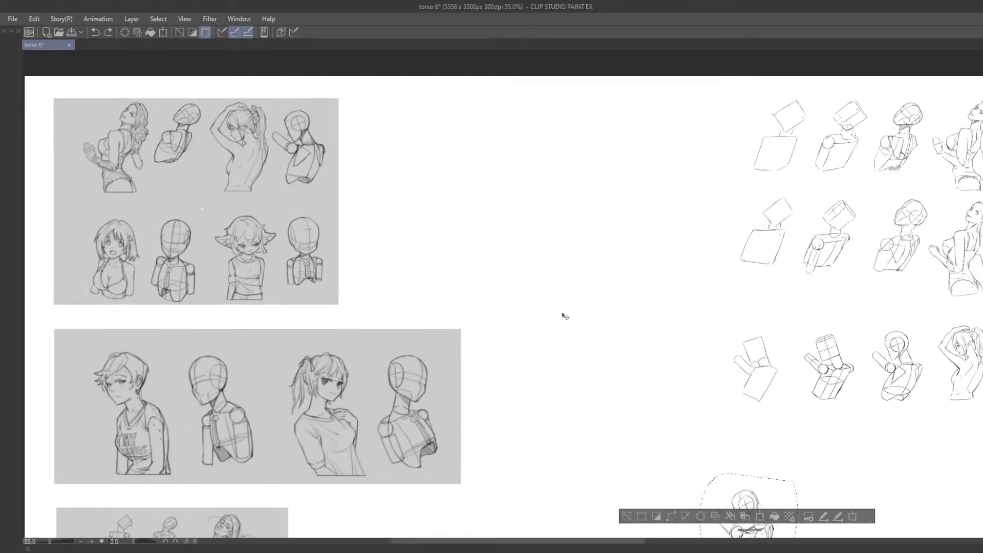
Select Layer 17 and Layer 18 together and move the lassoed mannequin onto the reference sheet's back-view mannequin for comparison.
mouse_move(653, 410)
left_mouse_down()
mouse_move(577, 300)
mouse_move(564, 302)
left_mouse_up()
key("Tab")
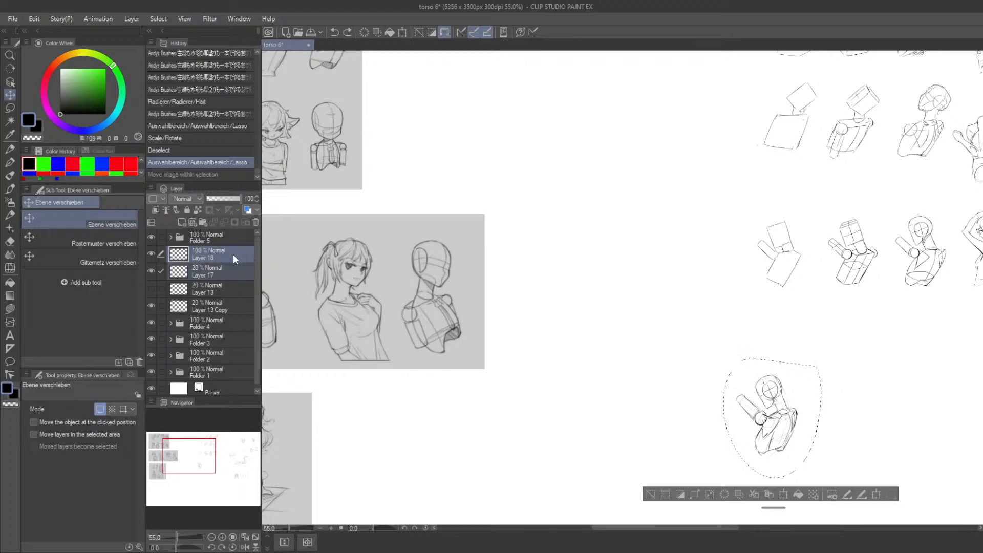
left_click_drag(722, 380, 586, 265)
key("Tab")
left_click_drag(598, 266, 676, 353)
mouse_move(620, 307)
left_mouse_down()
mouse_move(487, 249)
mouse_move(590, 333)
left_mouse_up()
mouse_move(555, 364)
left_mouse_down()
mouse_move(444, 256)
mouse_move(509, 345)
left_mouse_up()
mouse_move(536, 368)
left_mouse_down()
mouse_move(477, 291)
mouse_move(513, 337)
left_mouse_up()
left_click_drag(498, 354, 489, 331)
Try fitting the overlaid mannequin to the reference mannequin with a free transform.
key("ctrl+t")
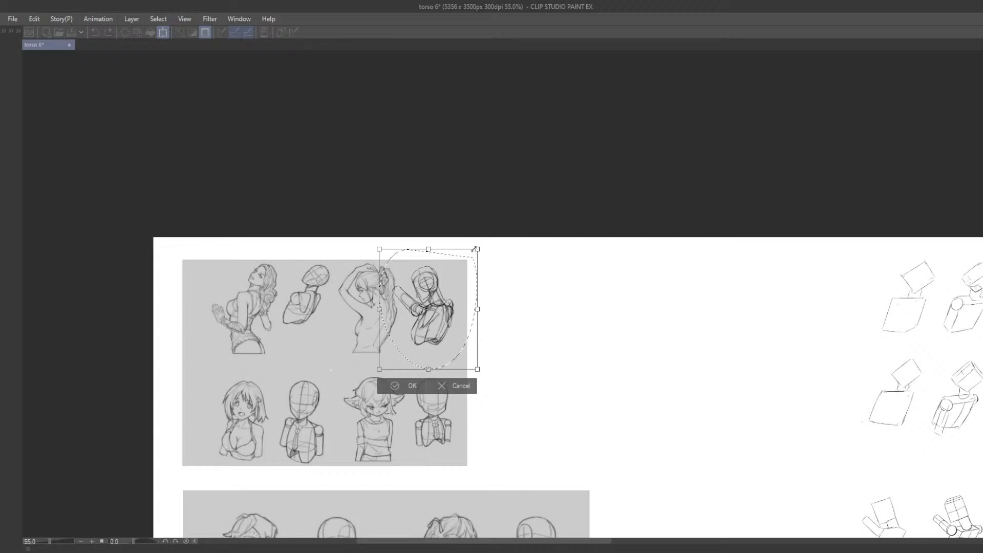
left_click_drag(476, 250, 461, 354)
key("Return")
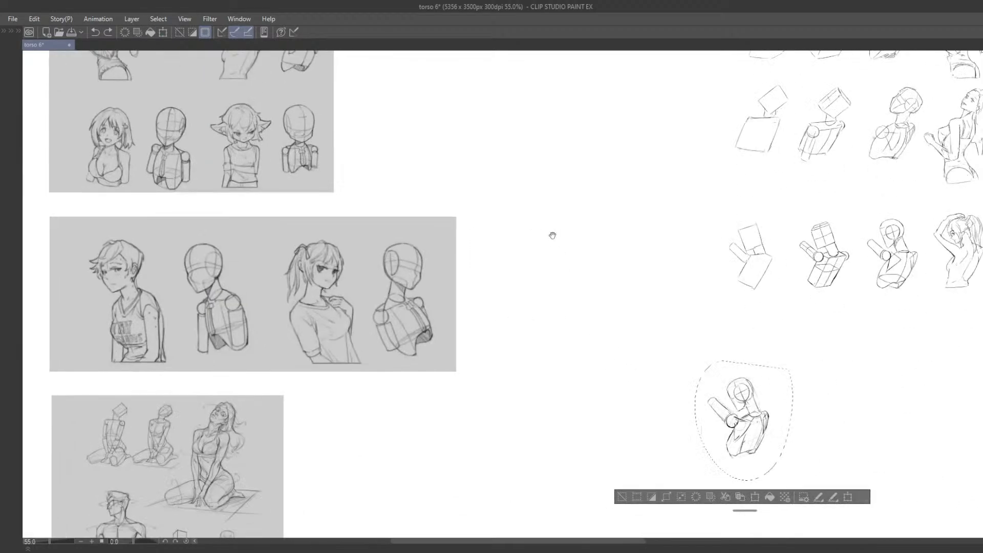
Clear the selection and extend the torso's lower edge slightly downward, undoing misplaced strokes.
left_click(514, 330)
scroll(617, 277, "up", 3)
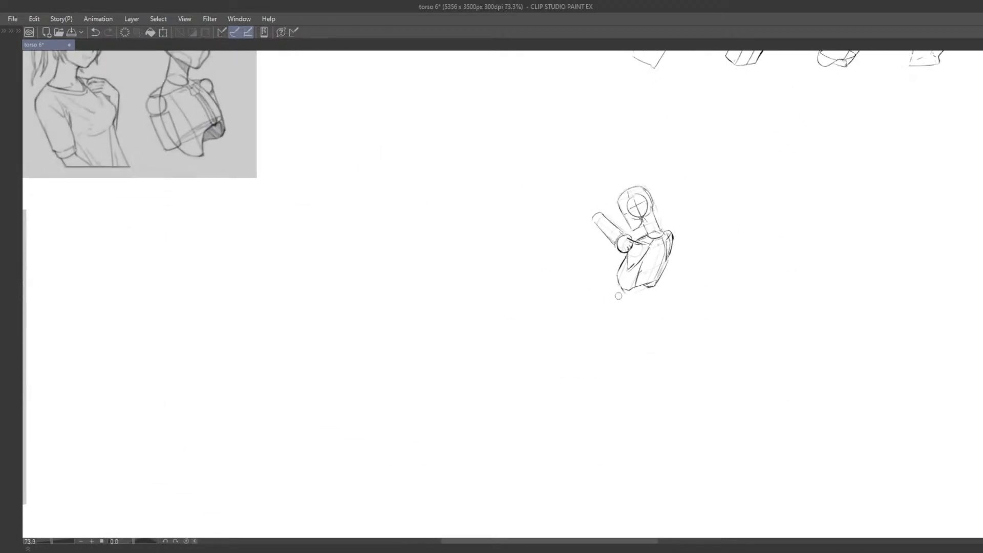
key("ctrl+z")
mouse_move(617, 277)
left_mouse_down()
mouse_move(623, 294)
mouse_move(662, 267)
mouse_move(605, 344)
left_mouse_up()
key("ctrl+z")
key("ctrl+z")
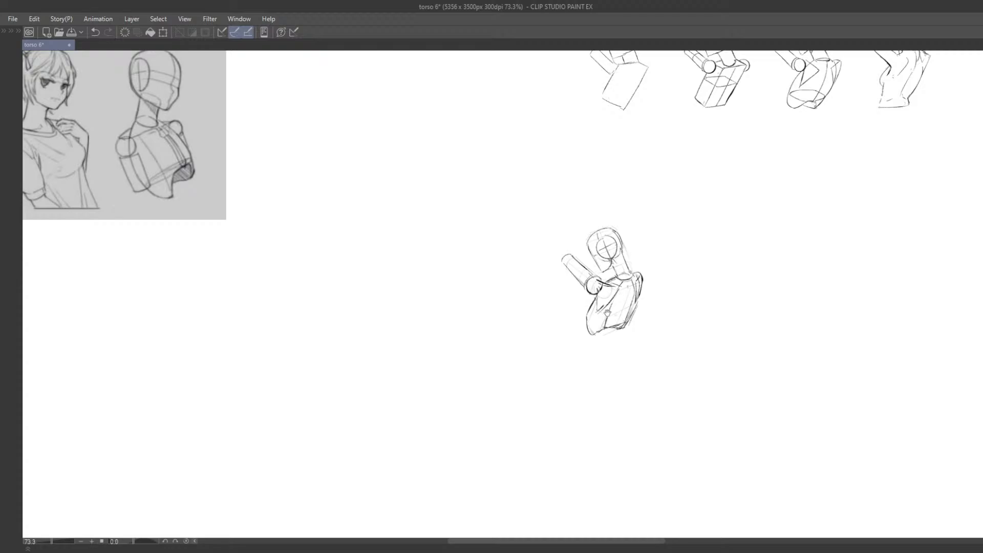
left_click_drag(686, 327, 659, 322)
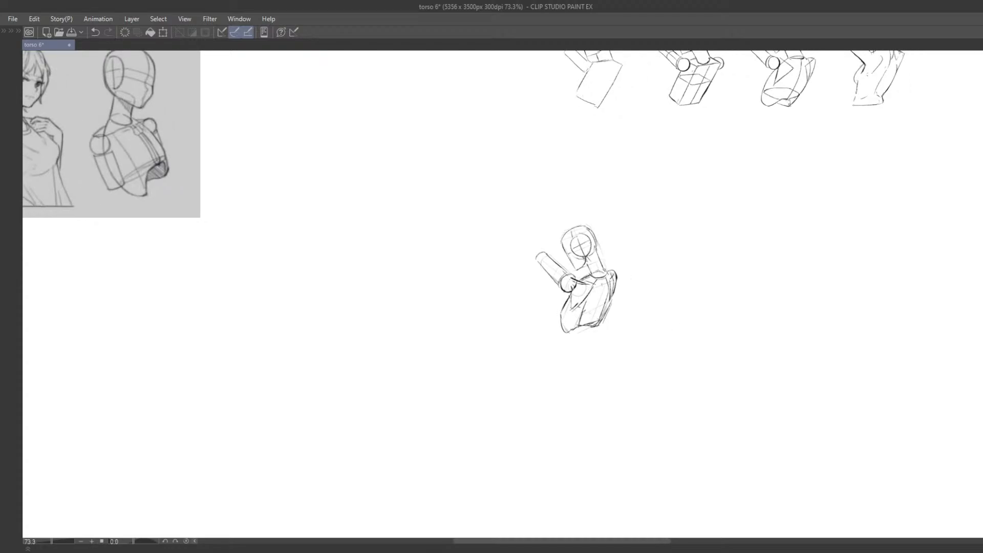
Lasso the corrected mannequin again and overlay it on the reference sheet's back-view mannequin to check its proportions.
mouse_move(590, 204)
left_mouse_down()
mouse_move(634, 336)
mouse_move(655, 237)
mouse_move(661, 309)
mouse_move(646, 283)
left_mouse_up()
scroll(630, 260, "down", 5)
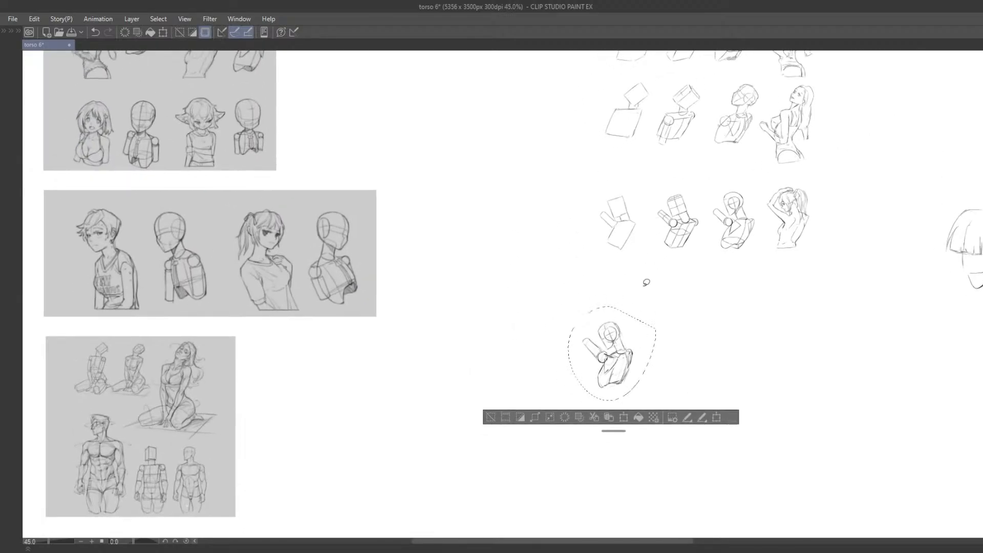
mouse_move(620, 331)
left_mouse_down()
mouse_move(502, 249)
mouse_move(621, 330)
left_mouse_up()
key("ctrl+z")
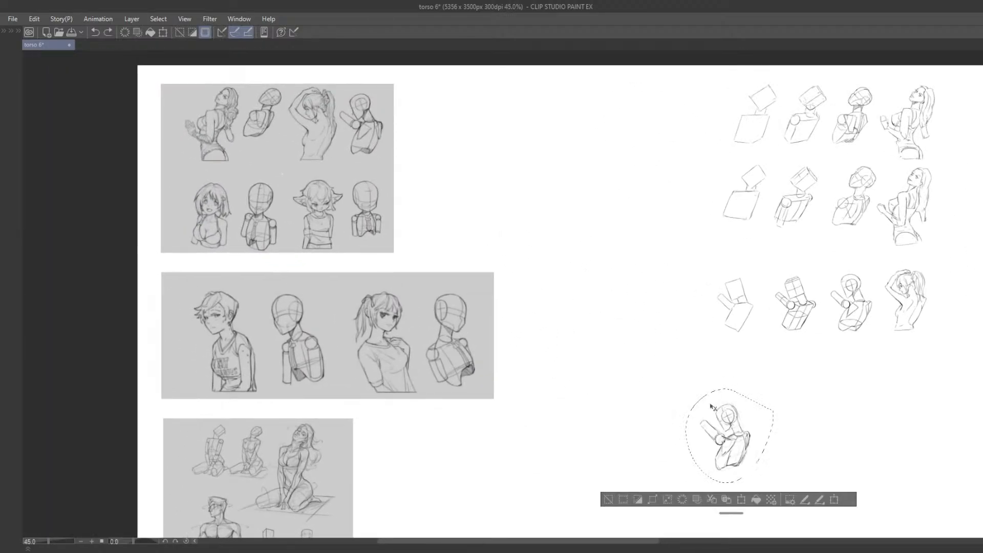
left_click_drag(714, 409, 573, 290)
mouse_move(623, 335)
left_mouse_down()
mouse_move(656, 378)
mouse_move(534, 286)
mouse_move(593, 372)
mouse_move(560, 322)
left_mouse_up()
left_click_drag(578, 331, 588, 383)
left_click_drag(602, 360, 455, 259)
scroll(584, 340, "up", 3)
mouse_move(481, 270)
left_mouse_down()
mouse_move(547, 306)
mouse_move(505, 309)
left_mouse_up()
Try a slight free transform on the overlaid mannequin, undo it and the overlay, and clear the selection.
key("ctrl+t")
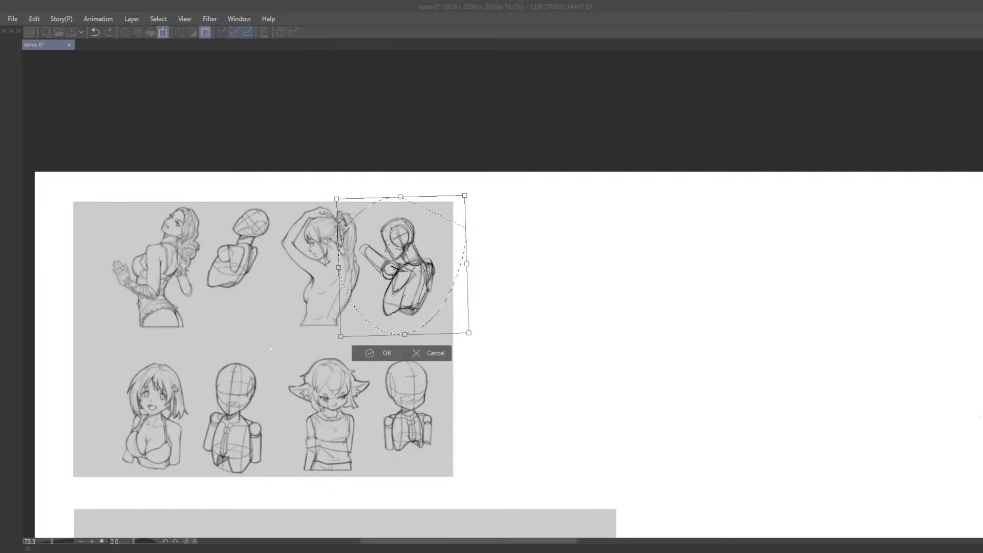
left_click(370, 354)
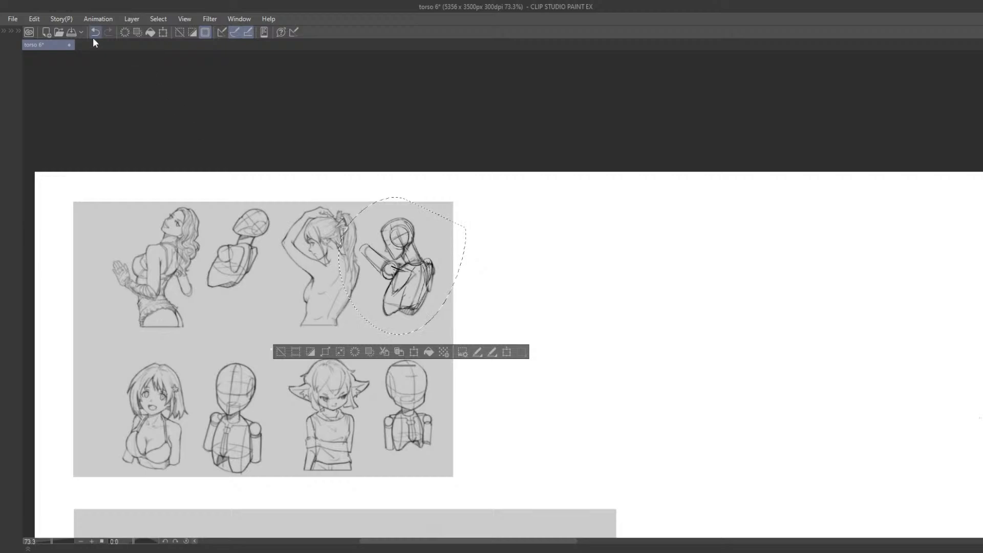
left_click(93, 35)
left_click_drag(417, 410, 277, 204)
left_click_drag(427, 526, 289, 225)
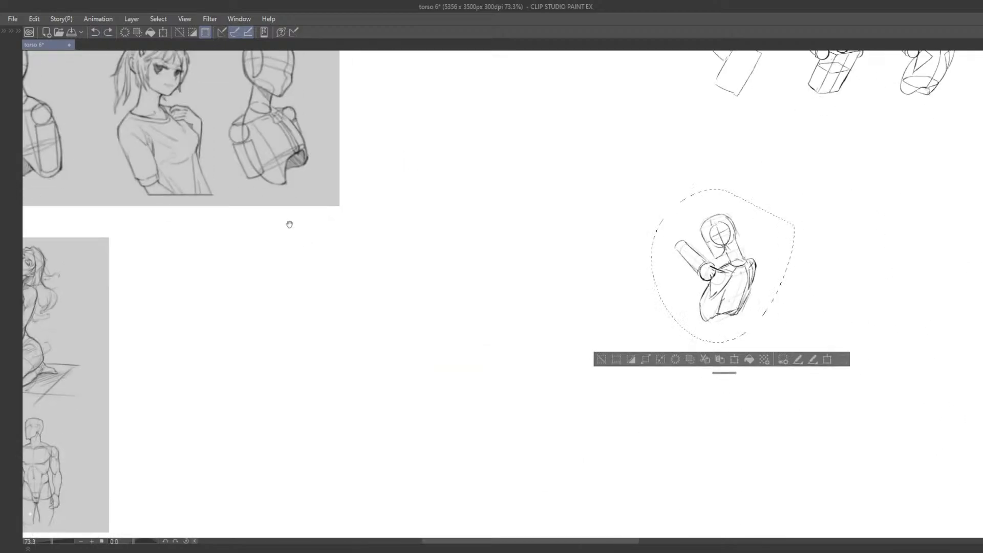
left_click_drag(355, 294, 259, 193)
left_click_drag(346, 325, 237, 421)
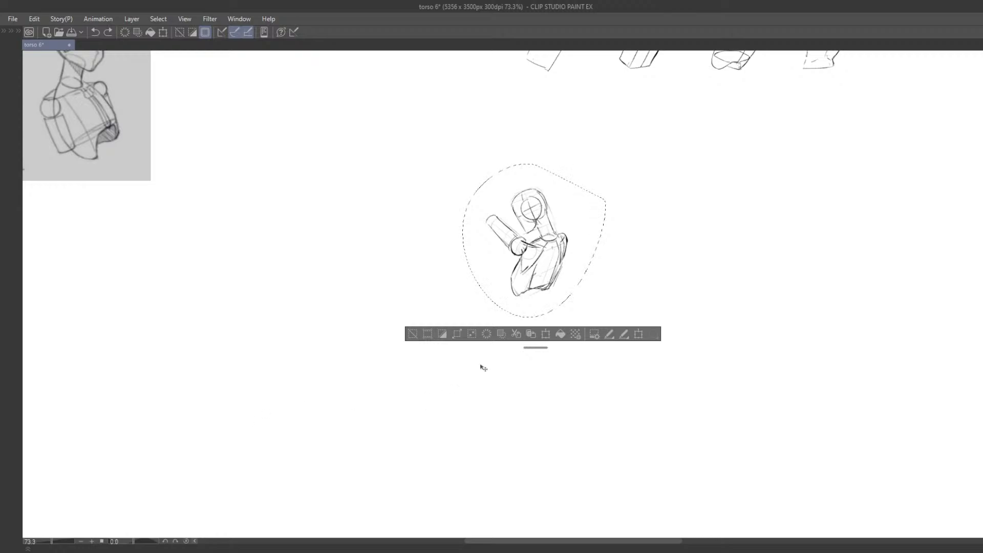
left_click(413, 336)
Lasso the mannequin line art, move it into the blank space beside the topmost reference sheet and clear the selection.
scroll(371, 340, "down", 4)
left_click_drag(371, 340, 454, 391)
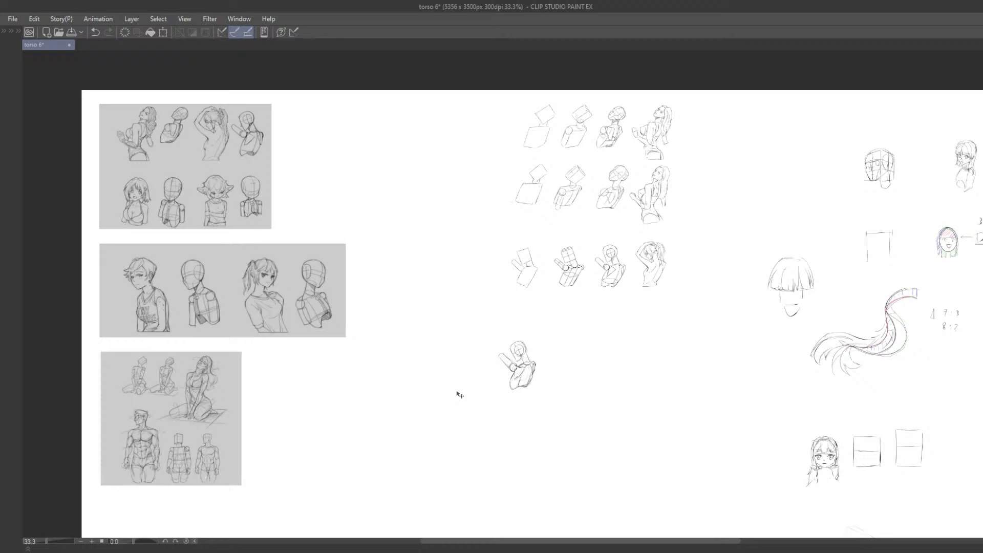
key("ctrl+alt+0")
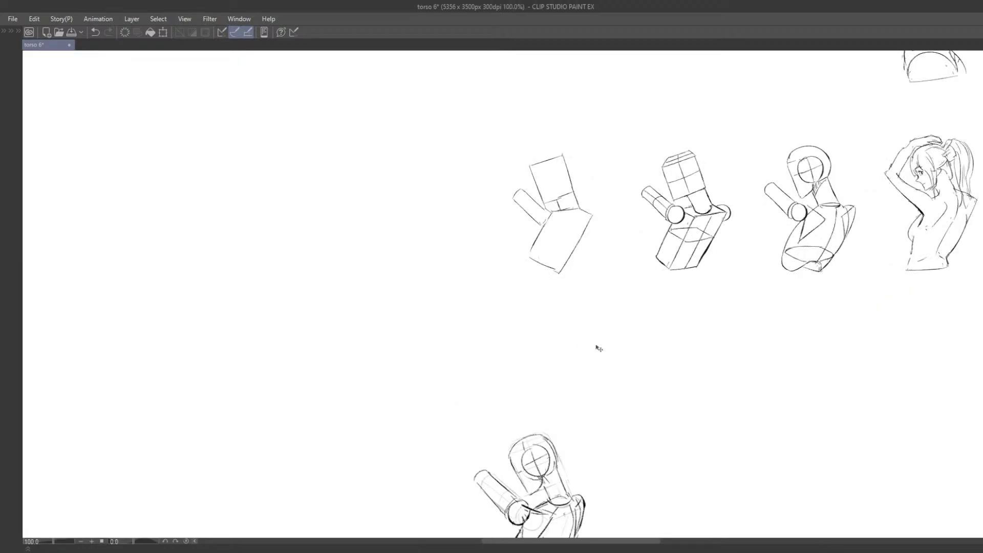
left_click_drag(628, 453, 610, 350)
scroll(535, 409, "down", 1)
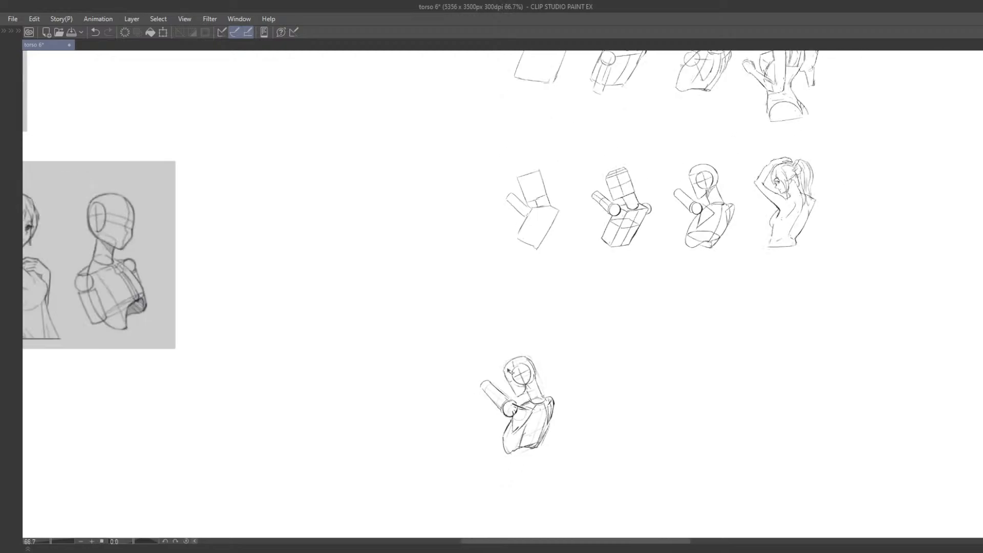
mouse_move(486, 337)
left_mouse_down()
mouse_move(466, 417)
mouse_move(556, 358)
left_mouse_up()
key("ctrl+z")
left_click_drag(509, 411, 510, 383)
left_click_drag(490, 346, 505, 338)
mouse_move(523, 295)
left_mouse_down()
mouse_move(518, 454)
mouse_move(589, 320)
left_mouse_up()
scroll(581, 348, "down", 1)
left_click_drag(560, 393, 472, 319)
mouse_move(486, 310)
left_mouse_down()
mouse_move(576, 375)
mouse_move(412, 251)
left_mouse_up()
left_click_drag(447, 223, 538, 347)
mouse_move(504, 369)
left_mouse_down()
mouse_move(400, 286)
mouse_move(483, 356)
mouse_move(412, 264)
mouse_move(412, 279)
mouse_move(570, 265)
left_mouse_up()
left_click(459, 325)
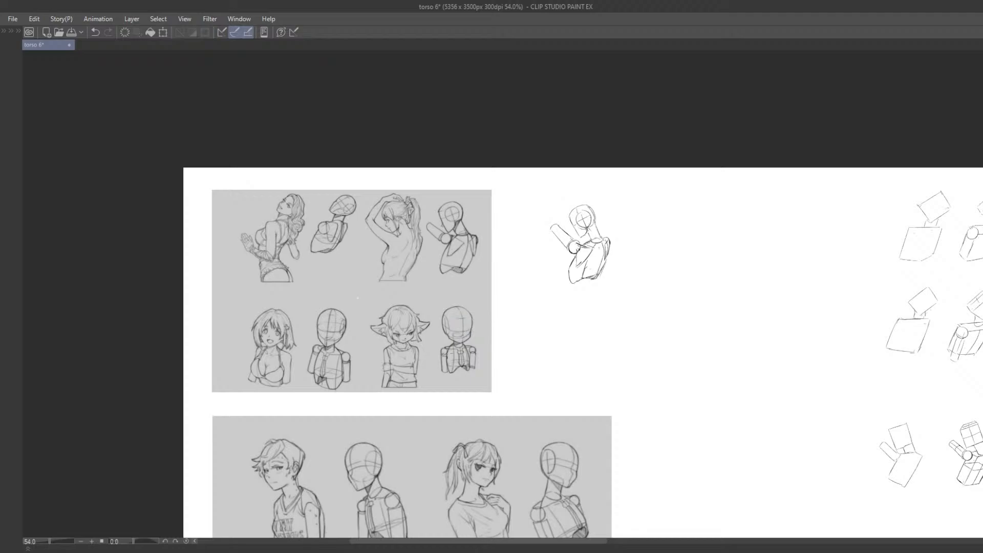
Compare the moved mannequin with the reference back-view mannequin, the box-to-figure construction rows and the other reference sheets.
left_click_drag(398, 341, 425, 313)
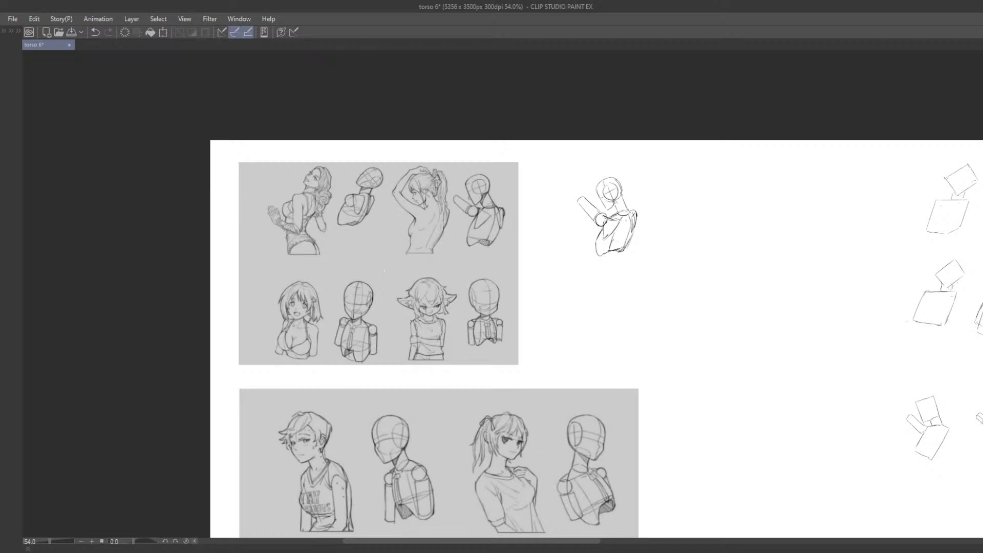
left_click_drag(416, 321, 450, 341)
left_click_drag(513, 301, 497, 298)
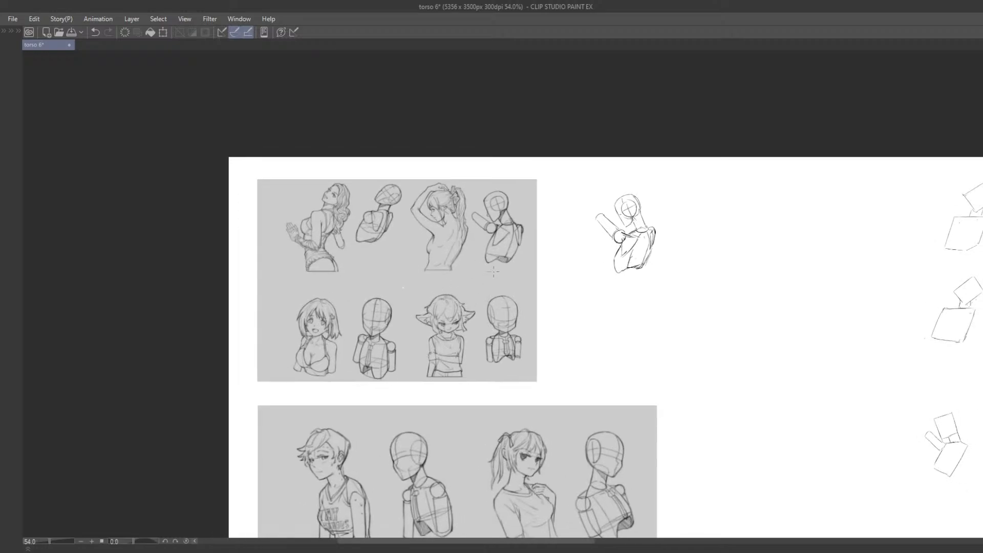
left_click_drag(494, 272, 485, 267)
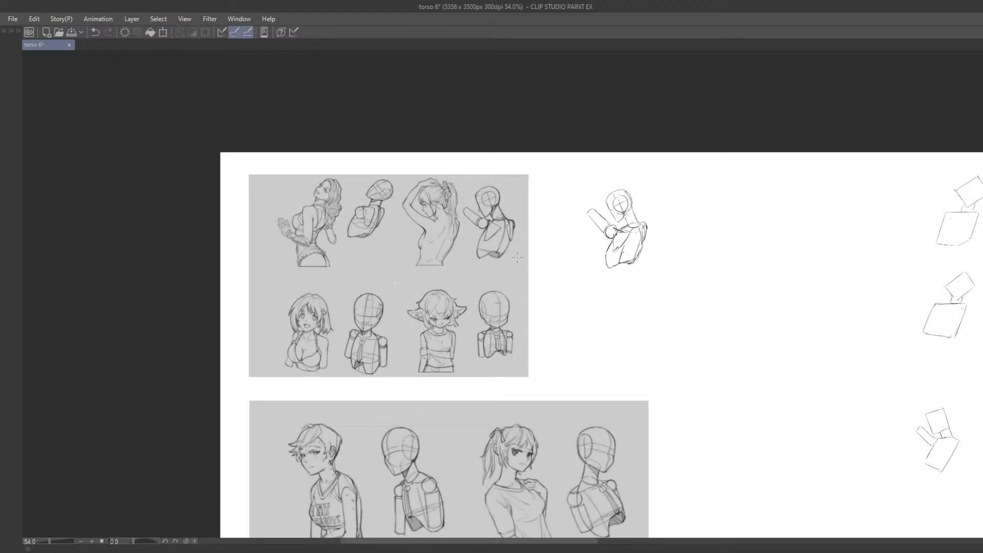
left_click_drag(516, 257, 368, 255)
left_click_drag(636, 263, 543, 250)
left_click_drag(677, 287, 592, 253)
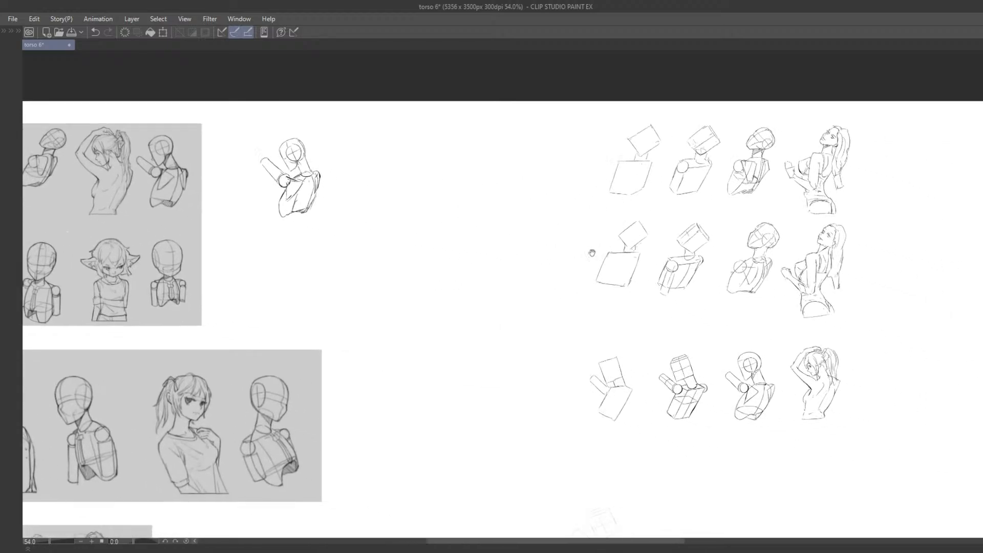
left_click_drag(589, 364, 590, 342)
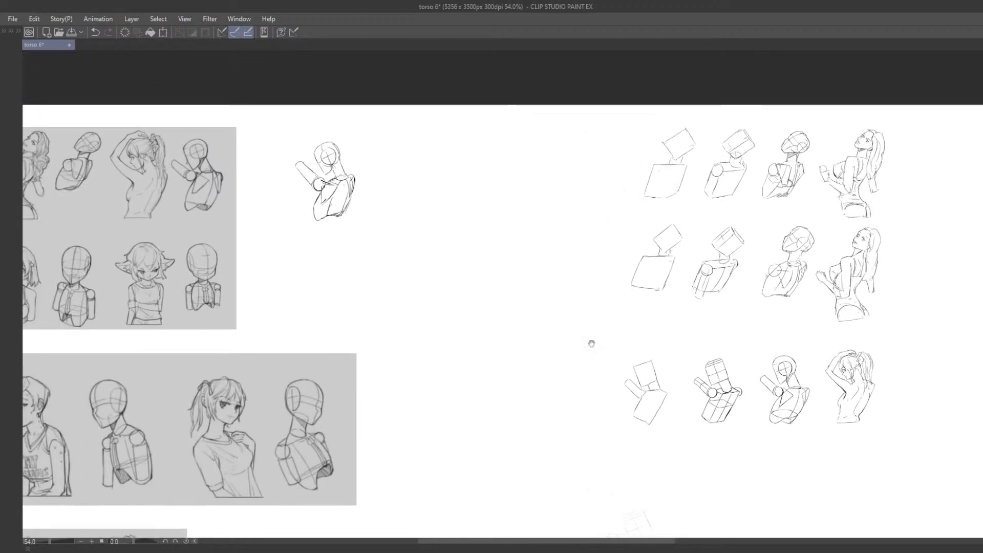
left_click_drag(521, 308, 635, 347)
left_click_drag(484, 324, 617, 372)
left_click_drag(807, 291, 652, 257)
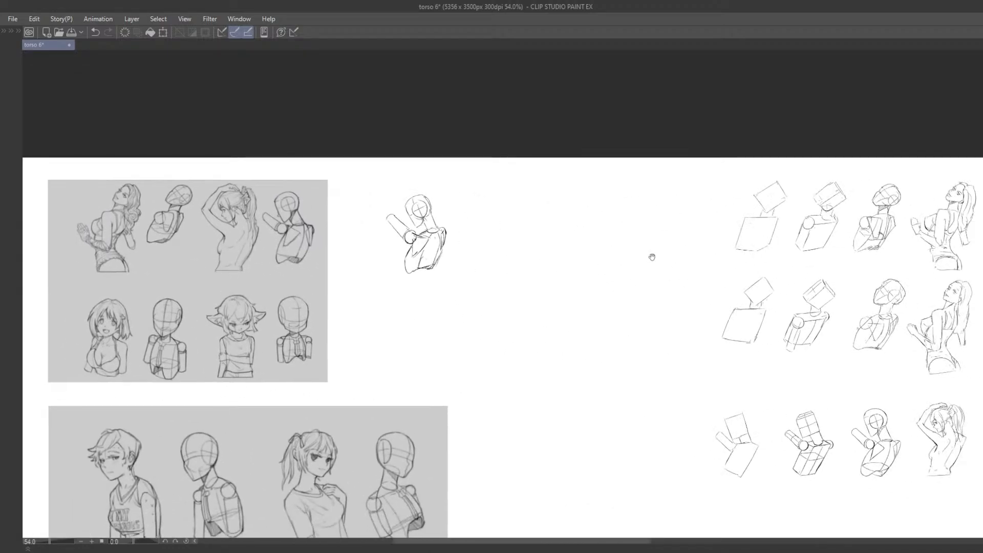
left_click_drag(247, 251, 361, 300)
left_click_drag(569, 294, 438, 258)
mouse_move(661, 349)
left_mouse_down()
mouse_move(580, 319)
mouse_move(541, 282)
left_mouse_up()
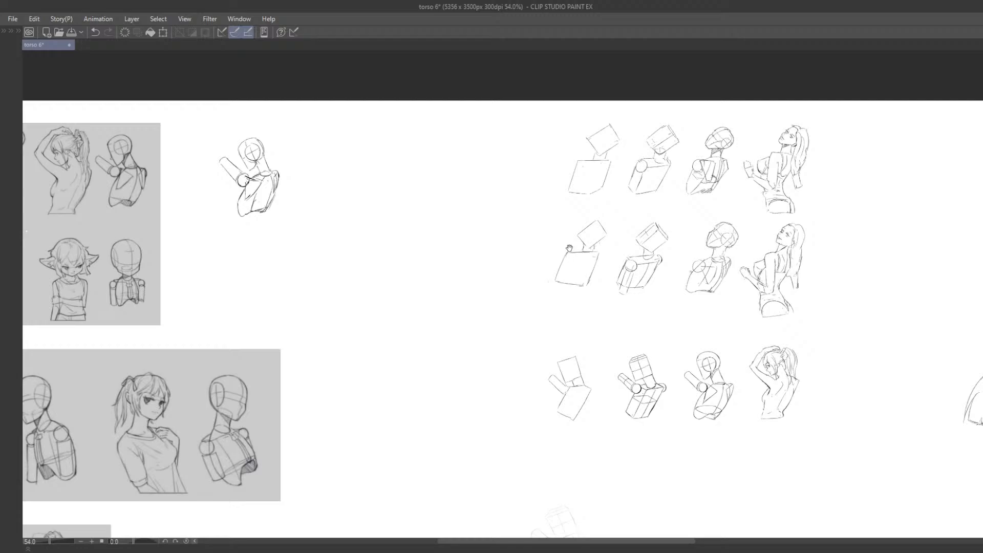
left_click_drag(648, 266, 631, 280)
left_click_drag(454, 329, 575, 307)
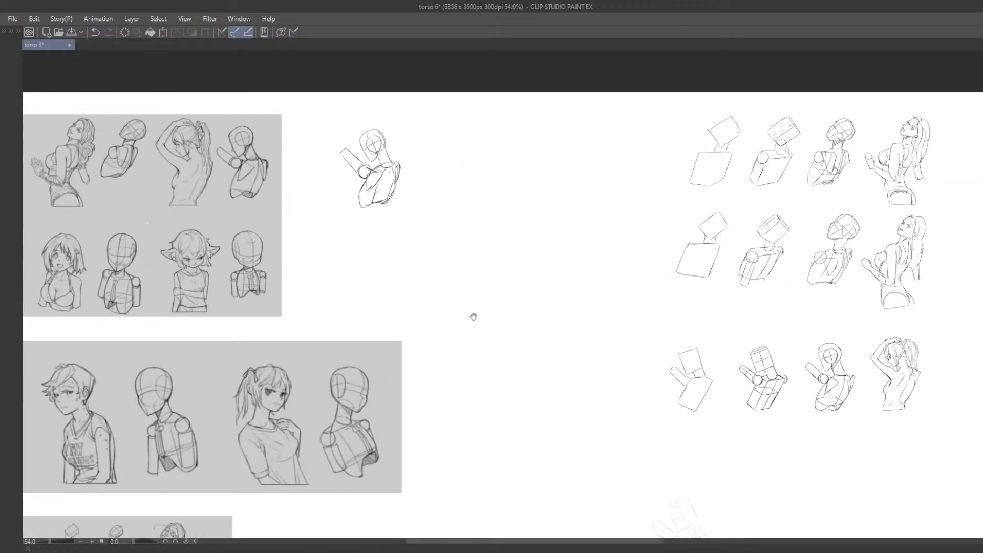
left_click_drag(471, 318, 525, 331)
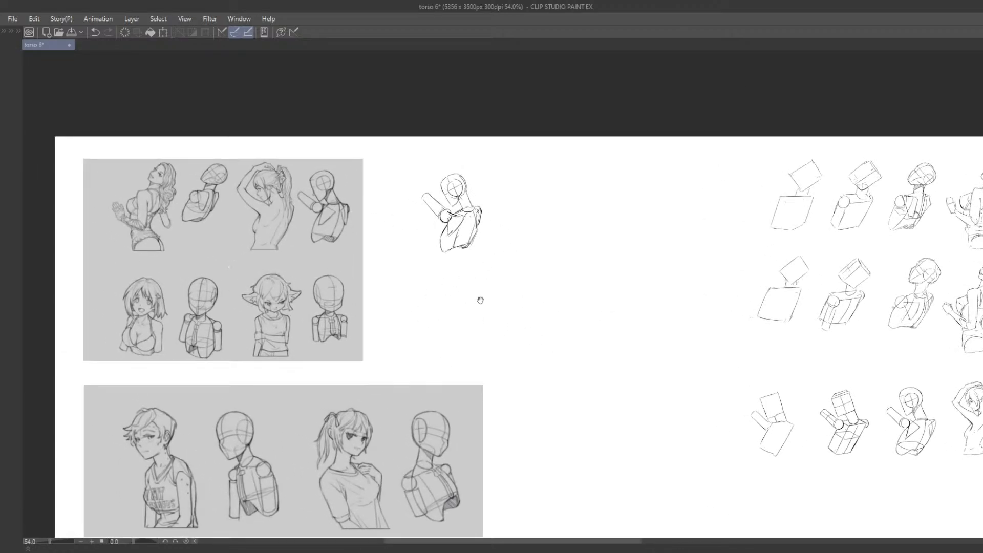
left_click_drag(479, 297, 489, 311)
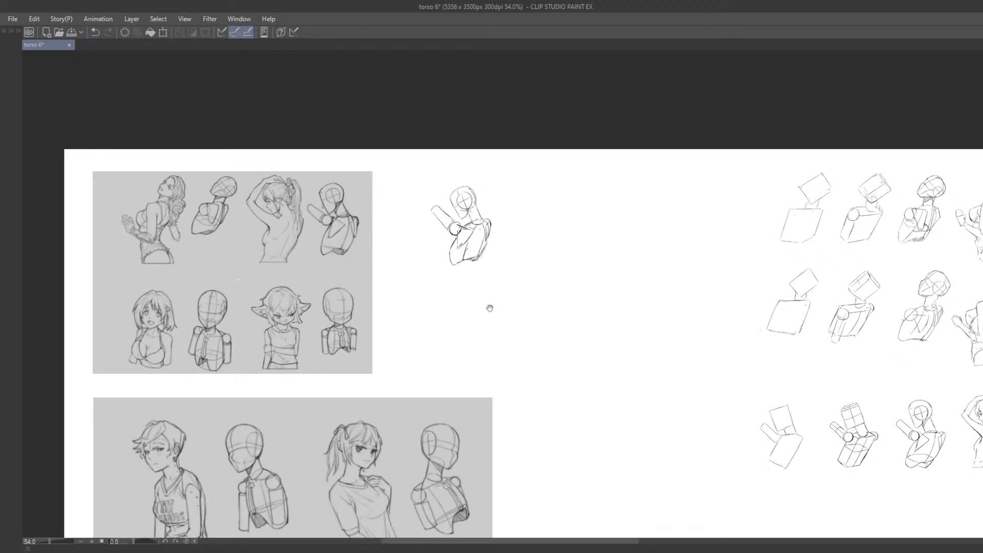
left_click_drag(492, 310, 444, 301)
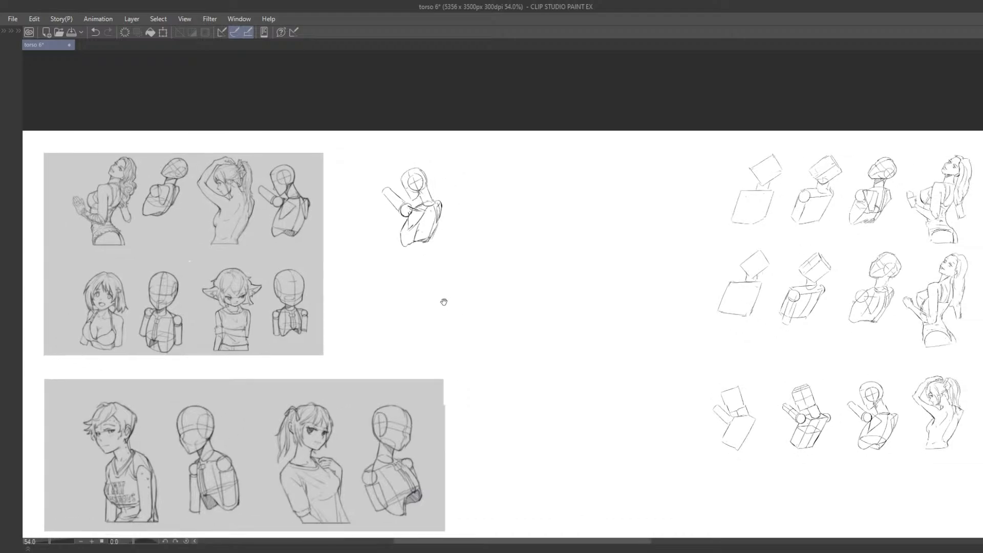
left_click_drag(498, 342, 463, 353)
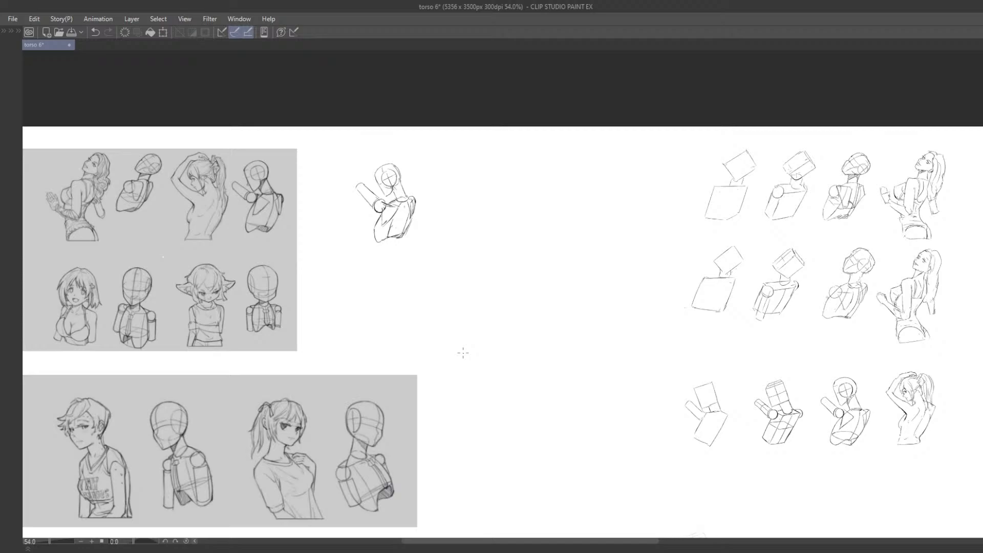
left_click_drag(507, 366, 546, 256)
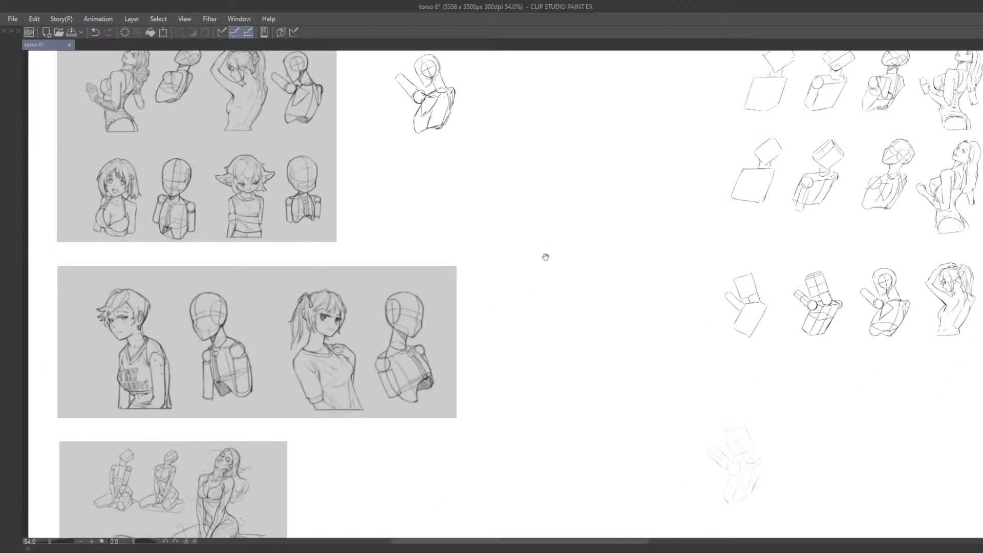
left_click_drag(525, 329, 569, 256)
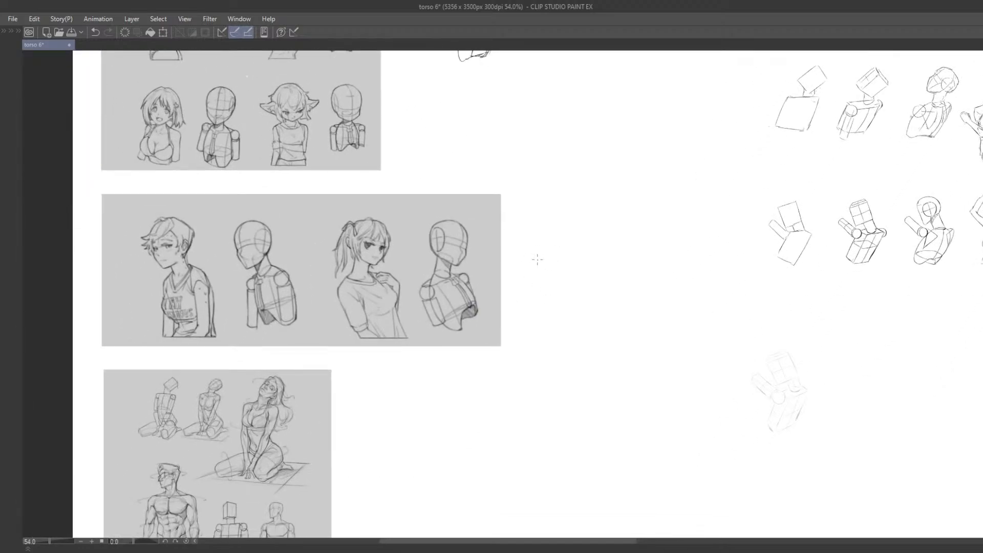
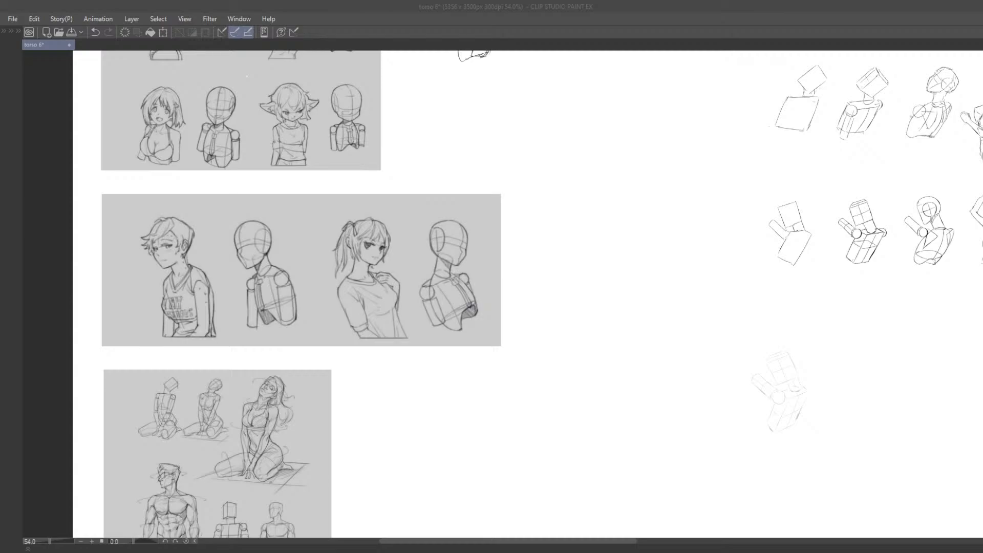
Open the head 6 document and bring its grids of rotated head sketches into view.
left_click(364, 221)
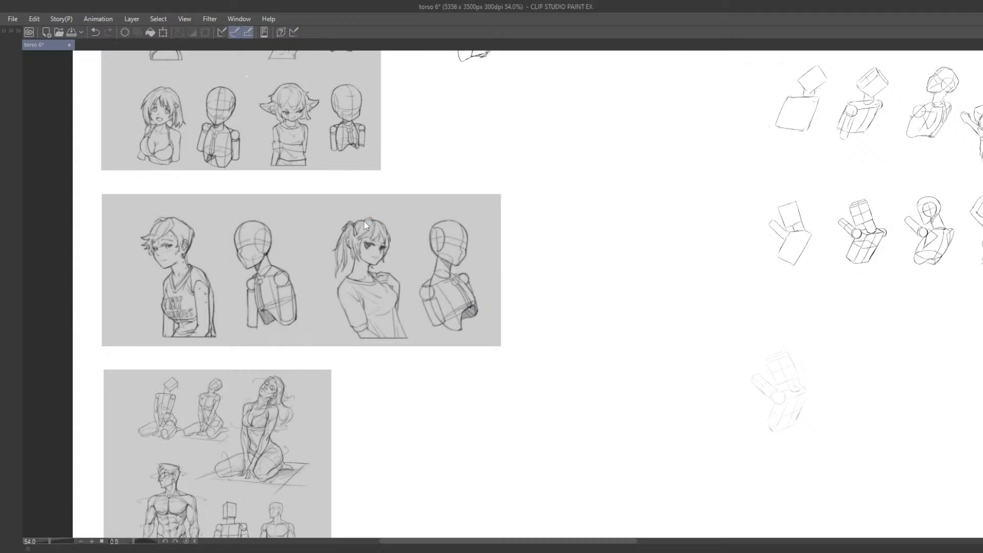
scroll(401, 444, "up", 5)
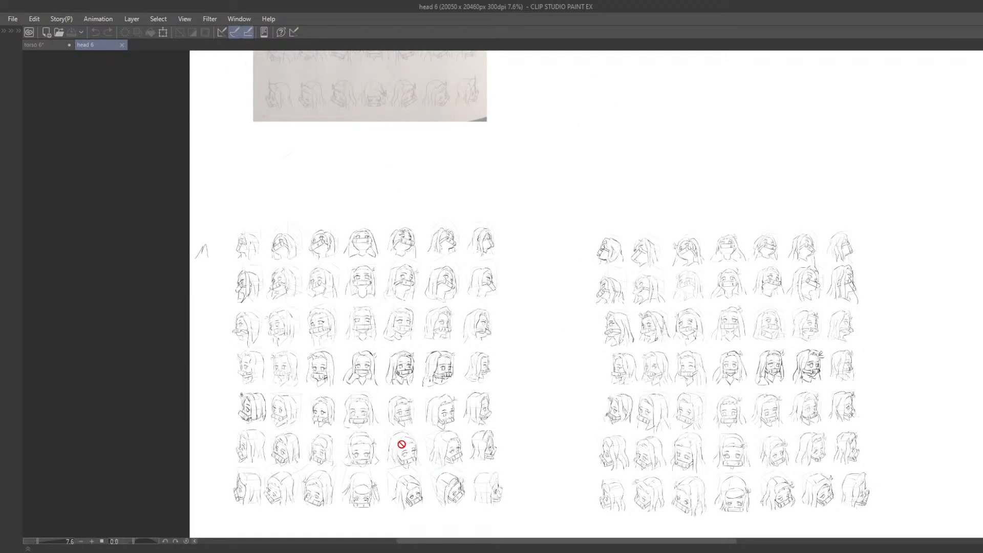
Compare the two grids of rotated head sketches in head 6 up close, row by row and side by side.
scroll(401, 444, "up", 3)
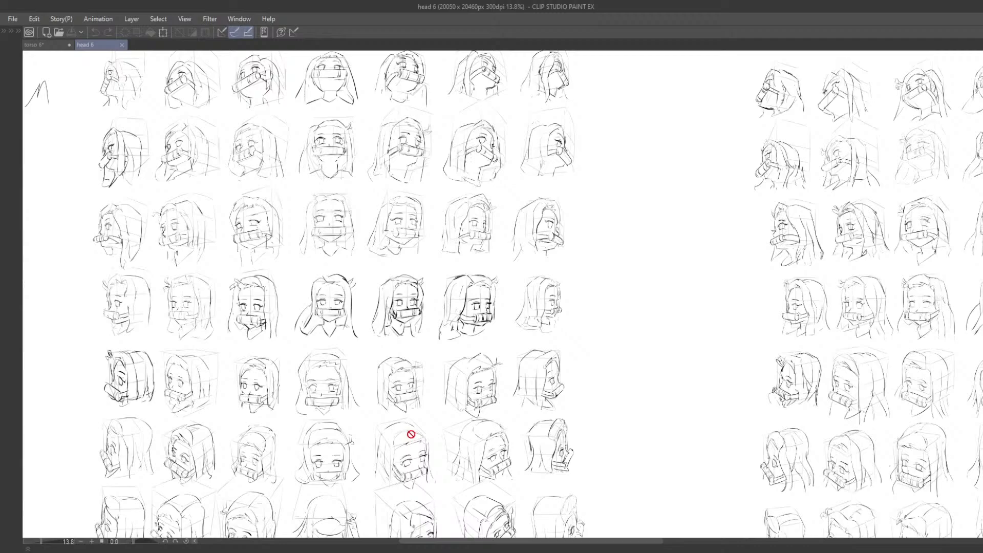
scroll(411, 434, "down", 2)
left_click_drag(411, 434, 320, 389)
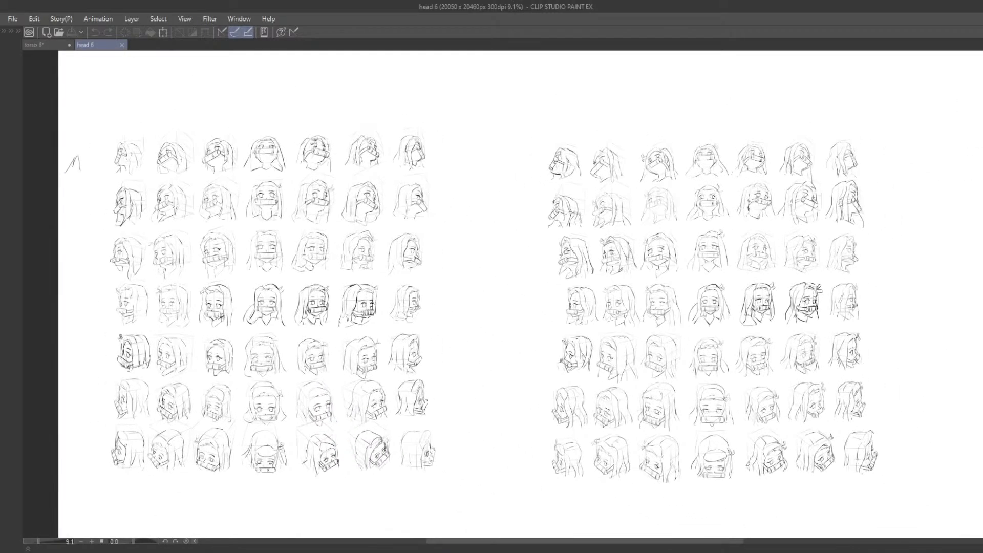
left_click_drag(423, 401, 465, 375)
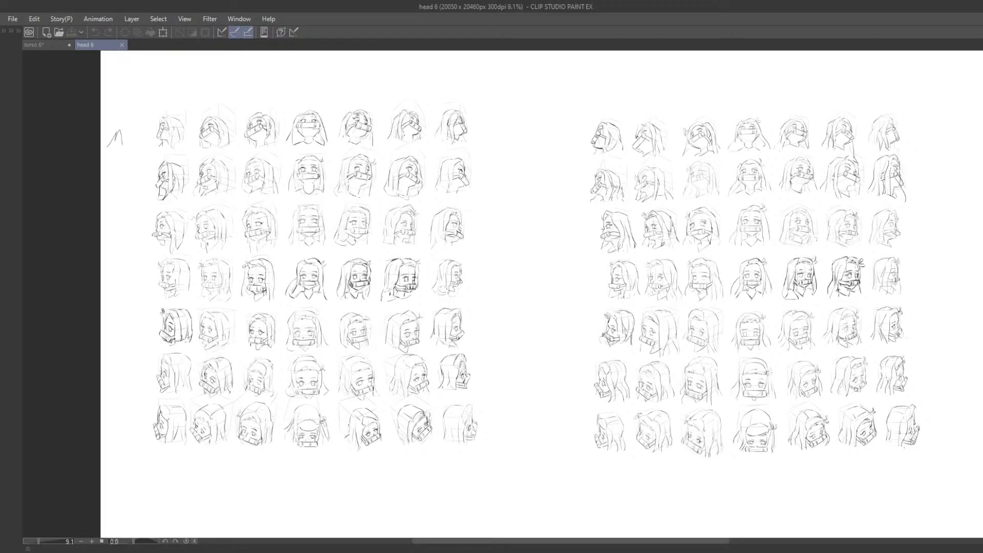
scroll(465, 371, "down", 3)
left_click_drag(432, 302, 458, 340)
left_click_drag(376, 336, 378, 317)
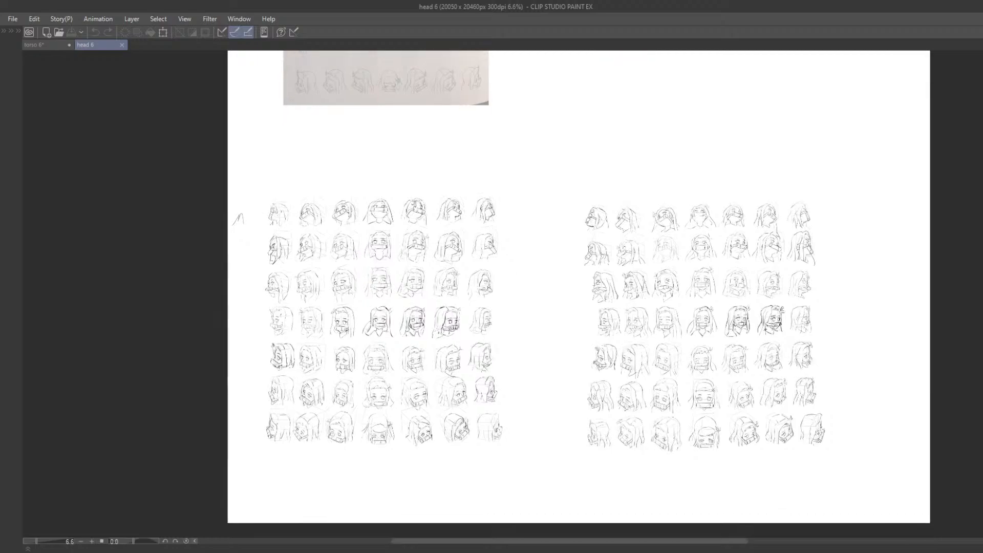
left_click_drag(672, 257, 616, 244)
scroll(633, 307, "up", 4)
left_click_drag(637, 298, 606, 301)
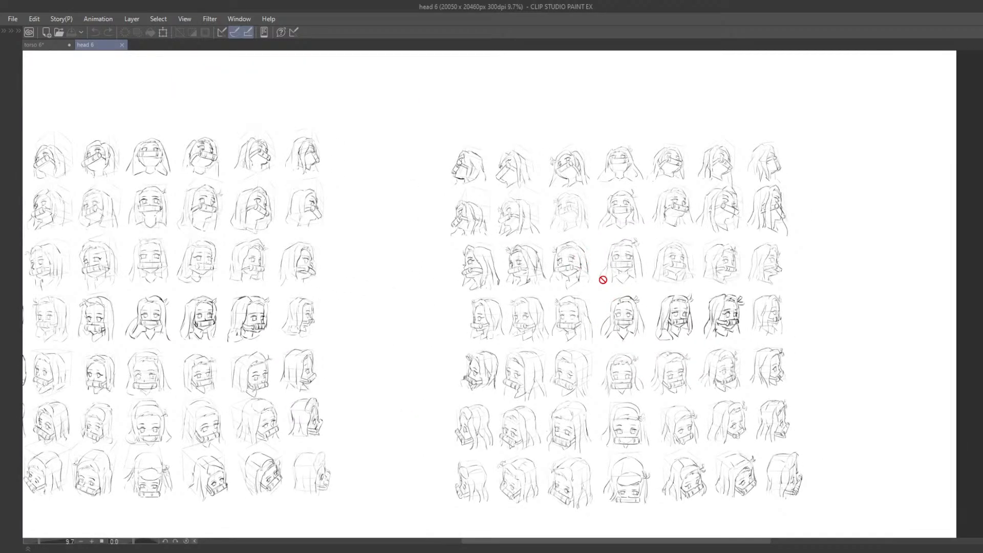
Compare both head sketch grids with the photographed practice sheet above them in head 6.
left_click_drag(335, 347, 434, 366)
scroll(415, 357, "down", 3)
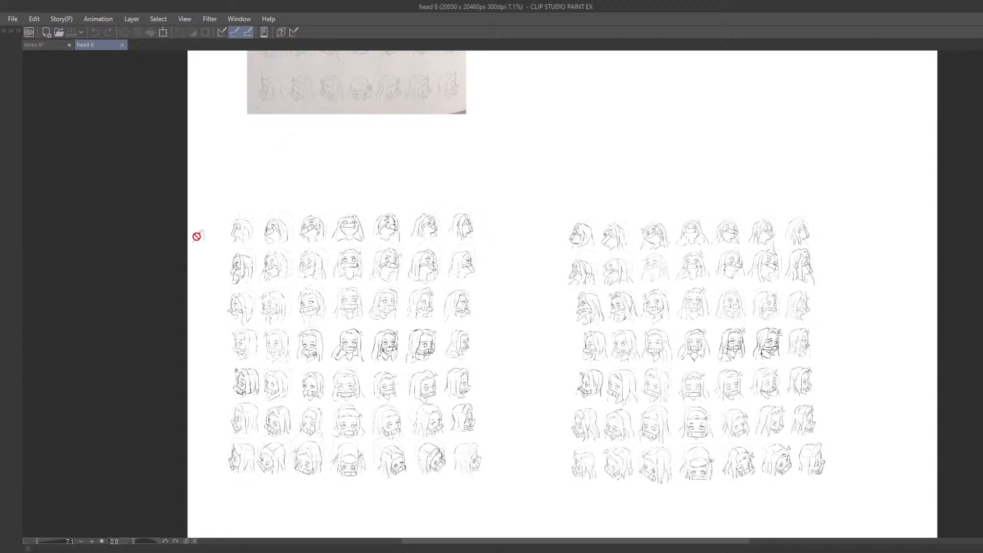
mouse_move(678, 323)
left_mouse_down()
mouse_move(706, 382)
mouse_move(705, 463)
left_mouse_up()
scroll(594, 333, "down", 4)
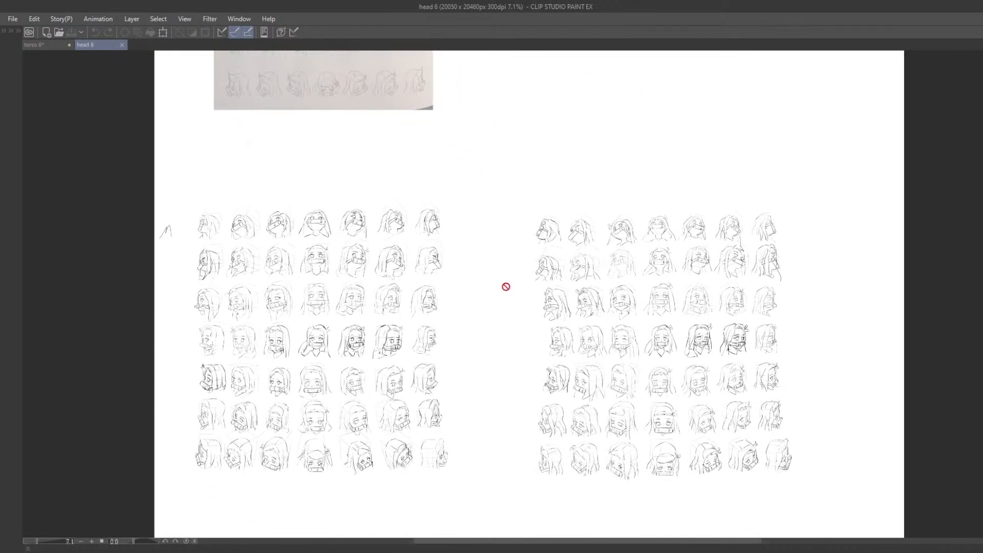
scroll(511, 321, "up", 4)
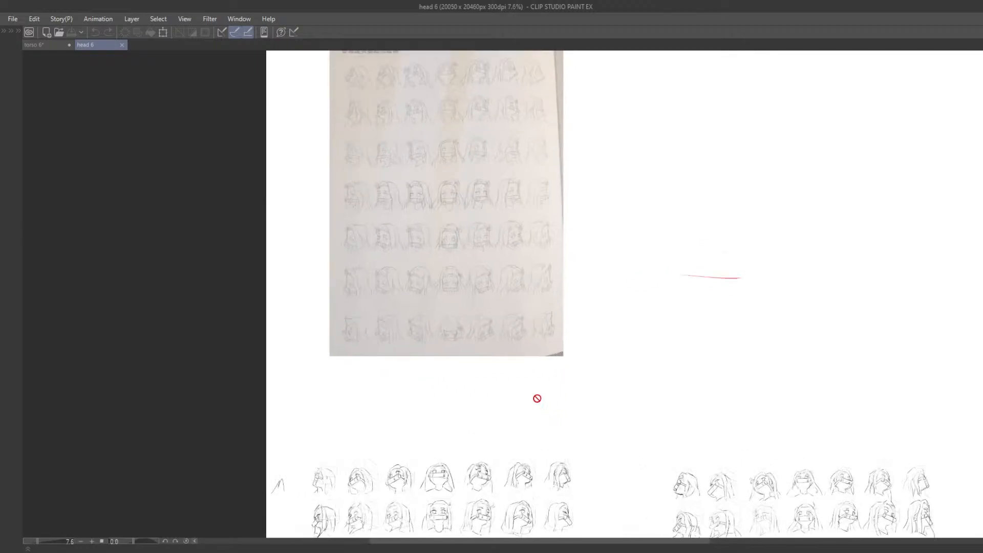
left_click_drag(415, 491, 331, 284)
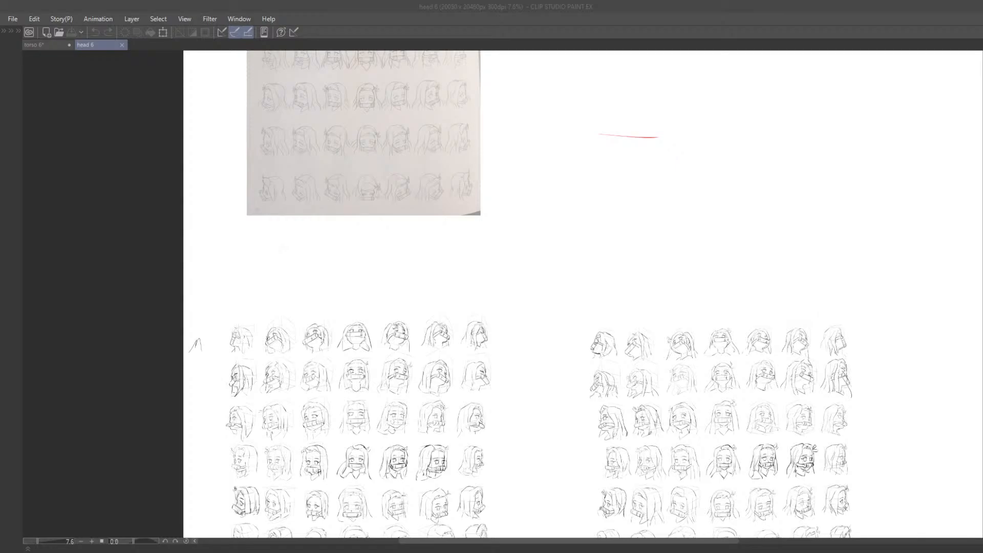
Open the heads 2 document and examine its construction-head grid, long-haired head sketches and character studies.
scroll(421, 250, "up", 1)
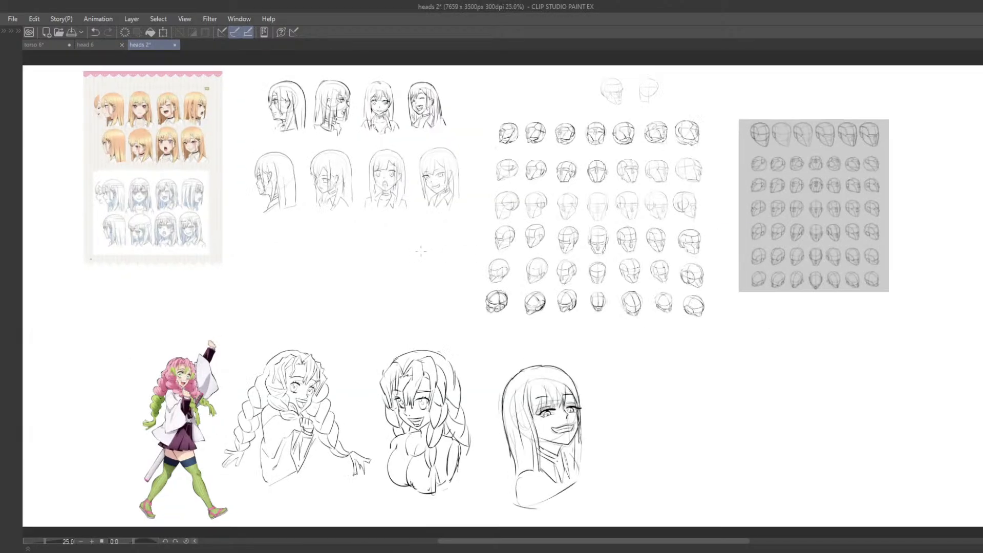
scroll(421, 251, "up", 2)
left_click_drag(349, 255, 388, 327)
left_click_drag(591, 364, 461, 297)
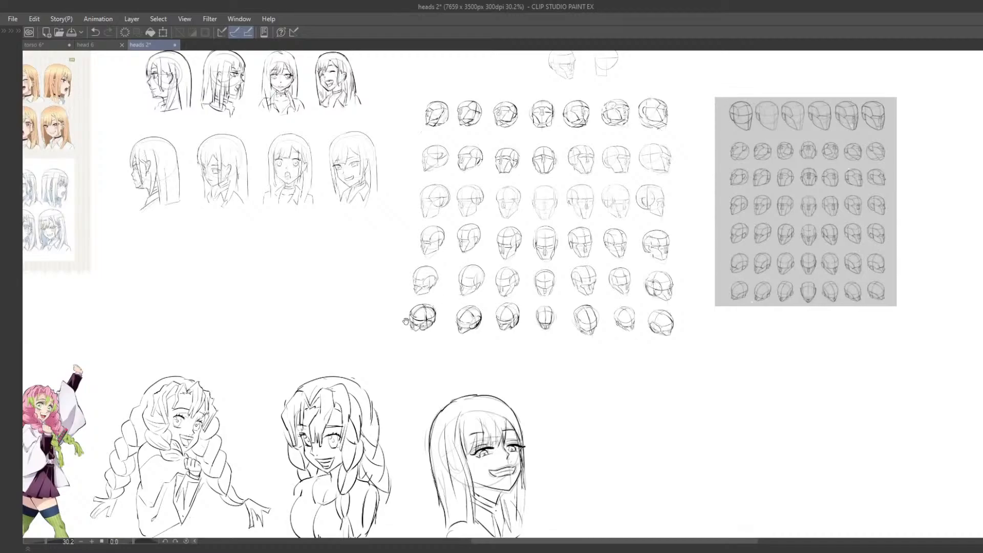
left_click_drag(384, 335, 596, 364)
scroll(596, 364, "down", 2)
left_click_drag(619, 395, 493, 349)
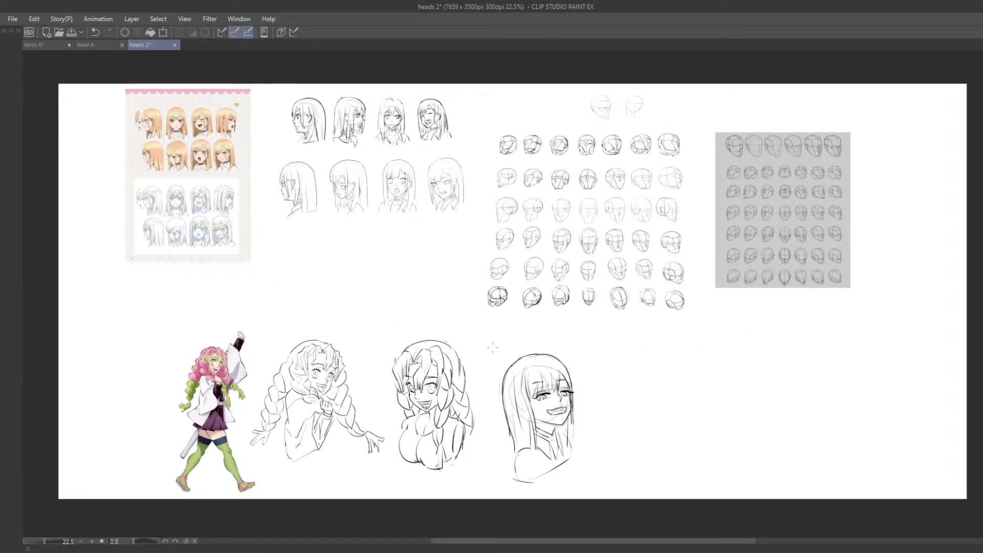
scroll(493, 348, "down", 2)
scroll(493, 347, "up", 3)
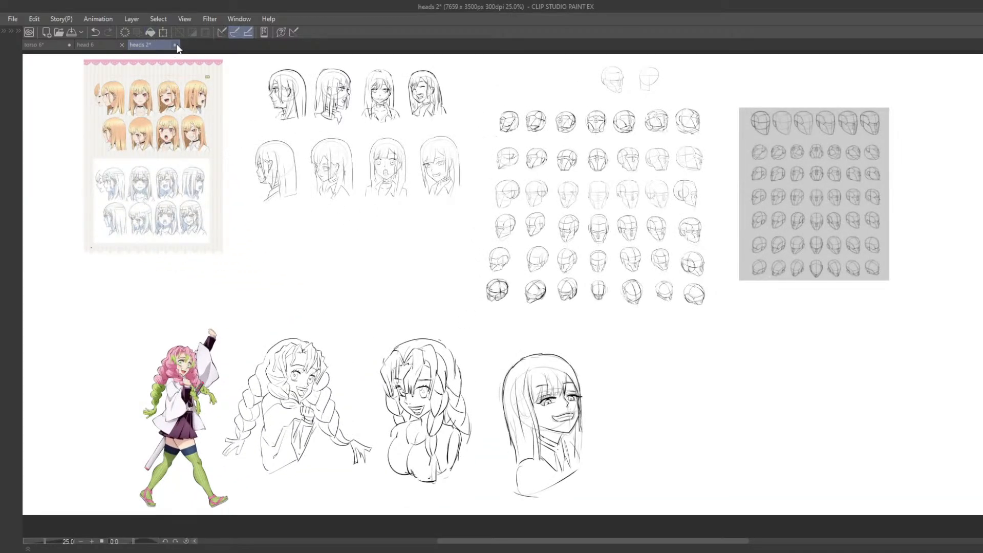
Close the heads 2 and head 6 documents and return to the moved mannequin drawing in torso 6.
left_click(175, 45)
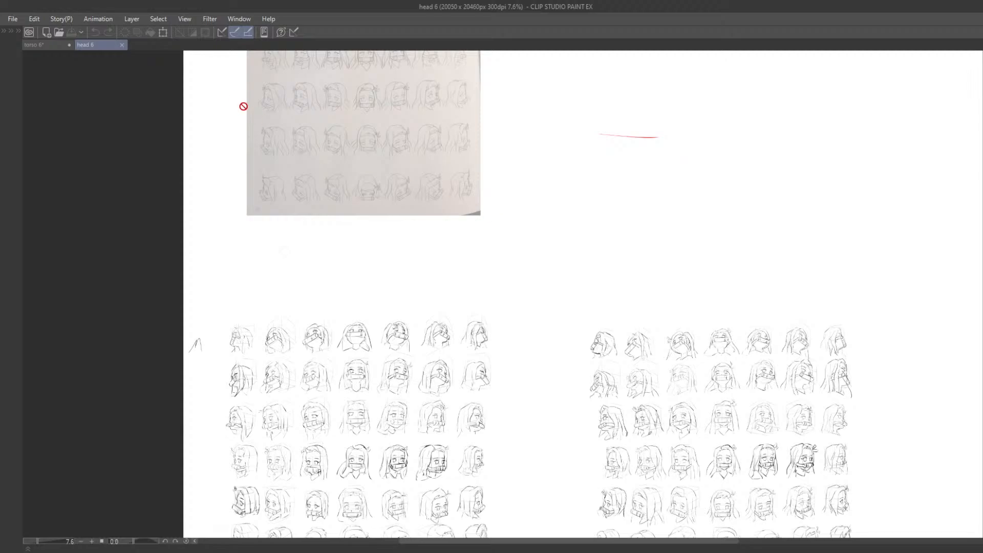
left_click(124, 45)
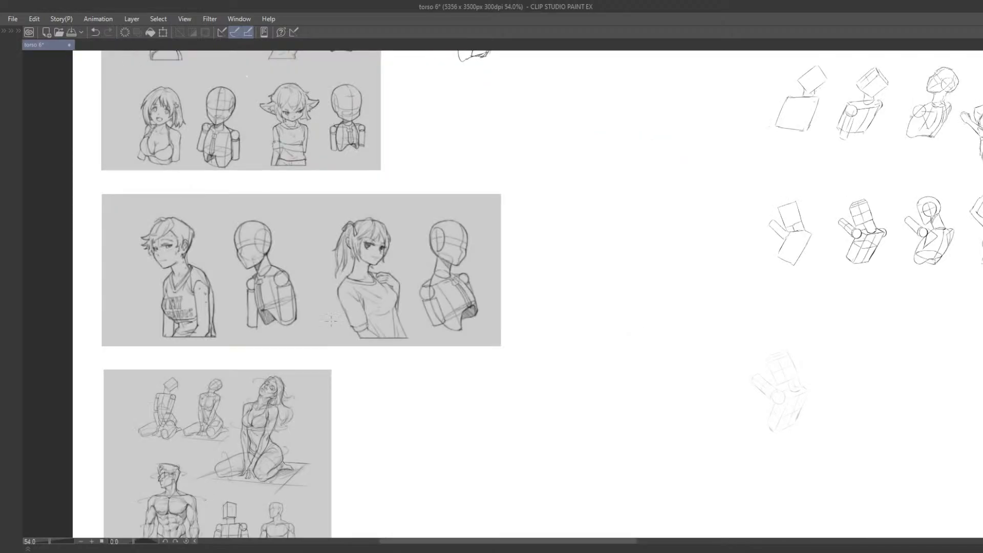
left_click_drag(503, 301, 332, 303)
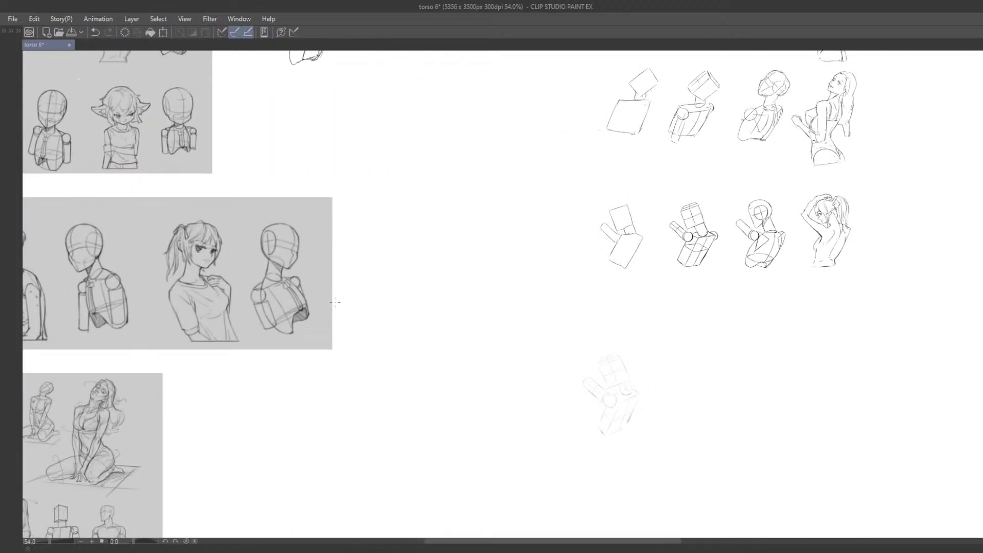
left_click_drag(607, 404, 595, 345)
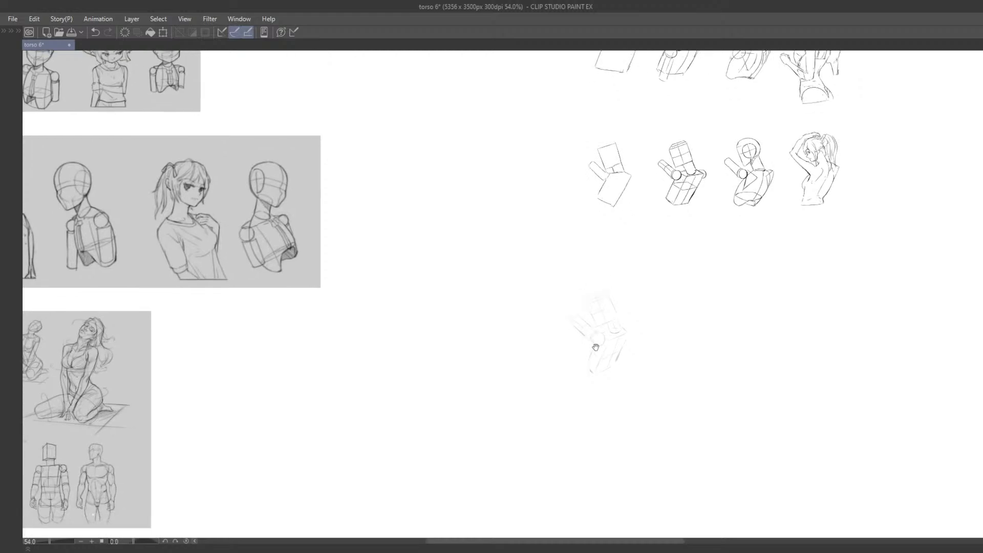
left_click_drag(472, 232, 548, 369)
mouse_move(497, 294)
left_mouse_down()
mouse_move(552, 380)
mouse_move(516, 312)
left_mouse_up()
key("ctrl+plus")
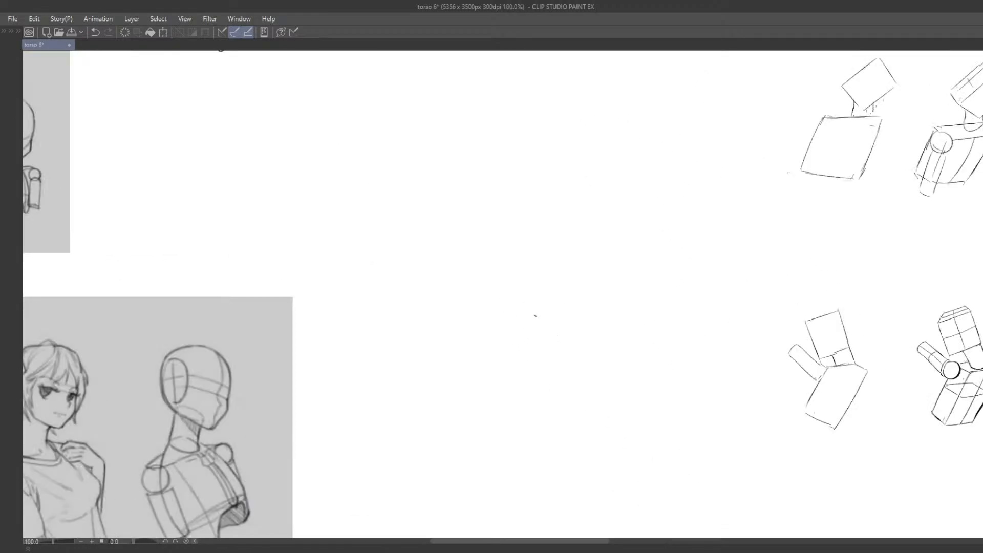
key("Tab")
left_click_drag(470, 228, 542, 311)
mouse_move(500, 231)
left_mouse_down()
mouse_move(584, 386)
mouse_move(627, 428)
left_mouse_up()
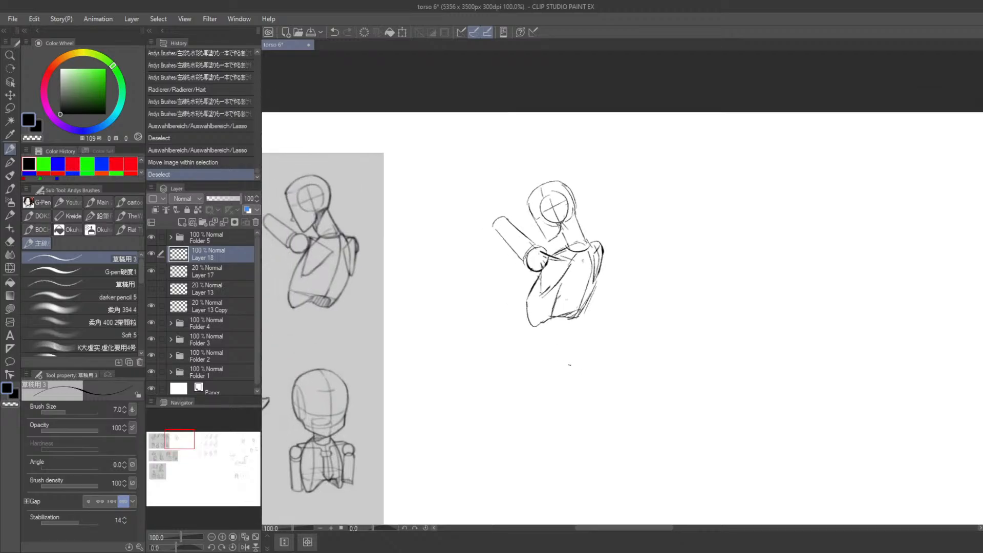
Try overlaying the mannequin on the matching reference back-view mannequin, aligning it with a free transform, and undo the overlay.
scroll(555, 325, "down", 3)
key("k")
left_click_drag(578, 328, 534, 323)
key("Tab")
mouse_move(616, 339)
left_mouse_down()
mouse_move(534, 332)
mouse_move(487, 344)
left_mouse_up()
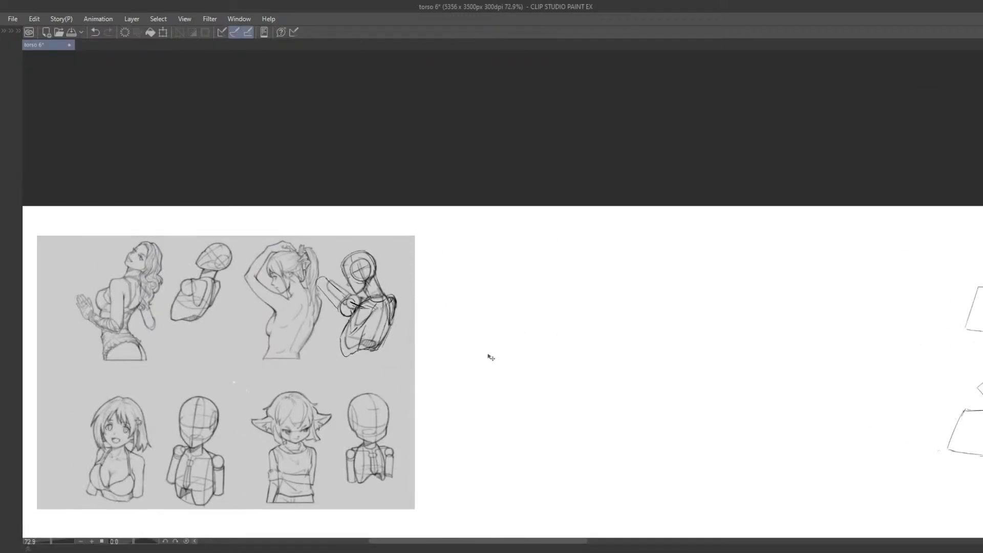
key("ctrl+t")
left_click_drag(455, 287, 553, 265)
mouse_move(544, 229)
left_mouse_down()
mouse_move(525, 254)
mouse_move(528, 270)
mouse_move(462, 251)
left_mouse_up()
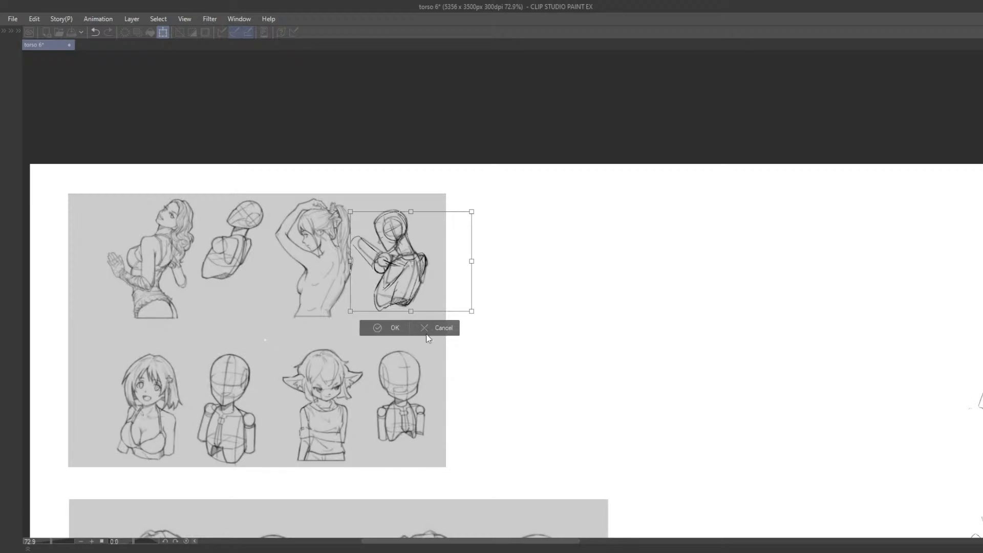
left_click_drag(443, 271, 439, 288)
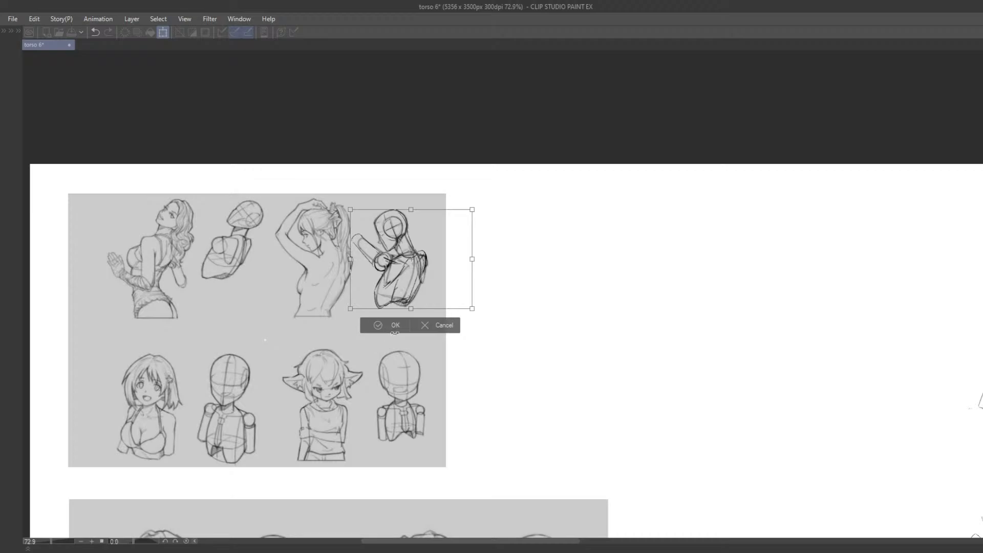
left_click(390, 326)
left_click_drag(464, 364, 476, 366)
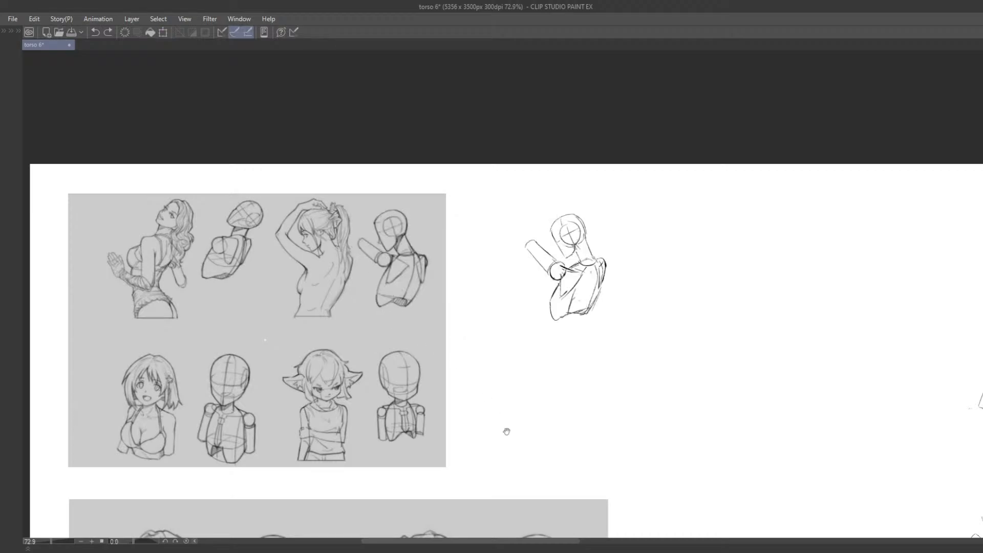
Undo the mannequin's earlier move so it sits back below the construction rows, and clear the selection.
left_click_drag(564, 465, 465, 375)
scroll(481, 340, "down", 4)
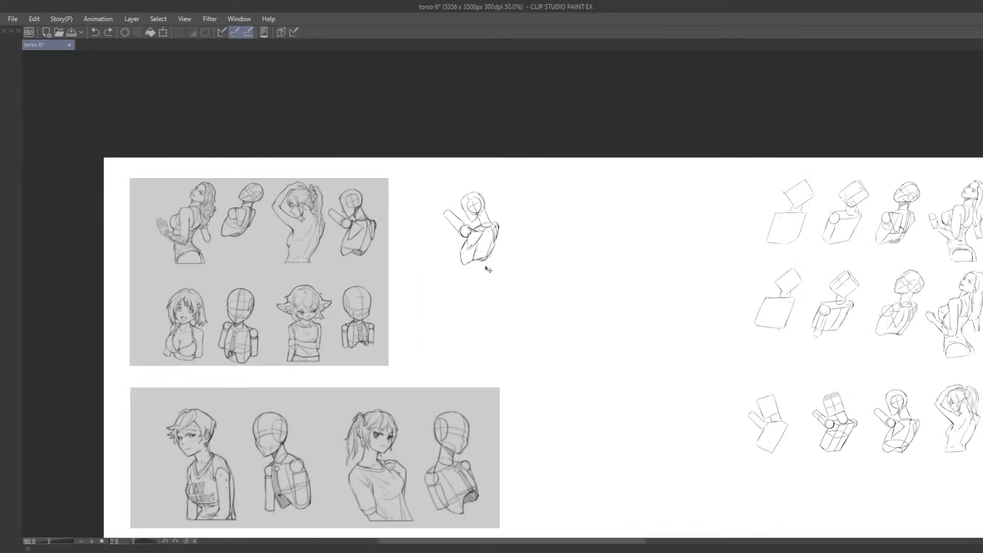
left_click_drag(497, 272, 594, 393)
left_click_drag(664, 474, 470, 231)
key("ctrl+z")
mouse_move(511, 316)
left_mouse_down()
mouse_move(507, 408)
mouse_move(443, 326)
left_mouse_up()
key("ctrl+z")
key("ctrl+z")
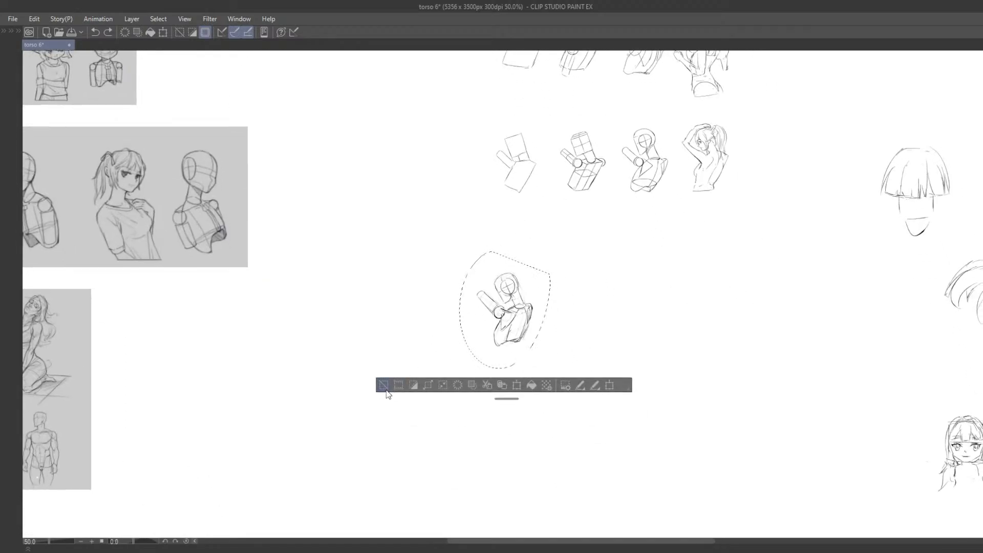
key("ctrl+d")
Add a new raster layer above Folder 5 and go to a blank canvas area at 100% zoom.
key("Tab")
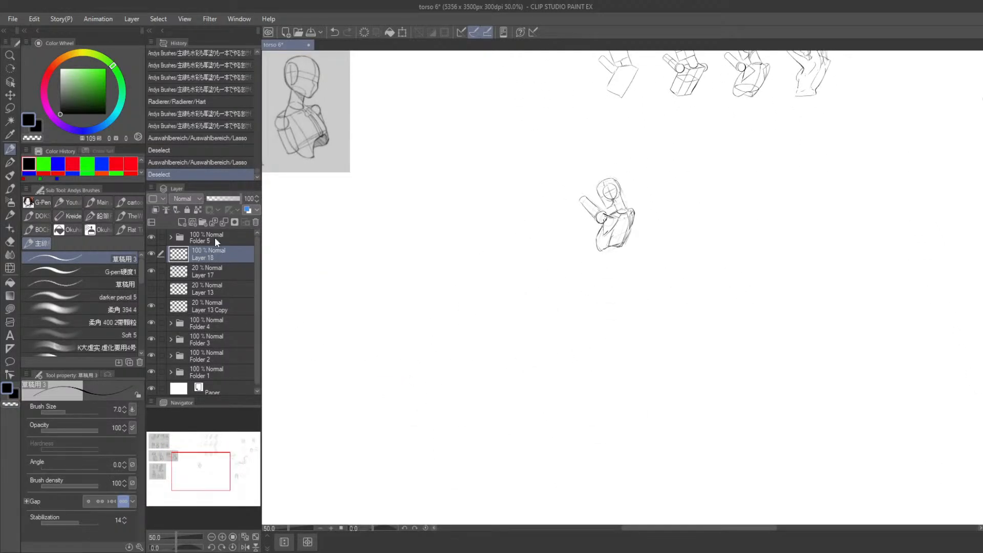
left_click(187, 241)
left_click(181, 221)
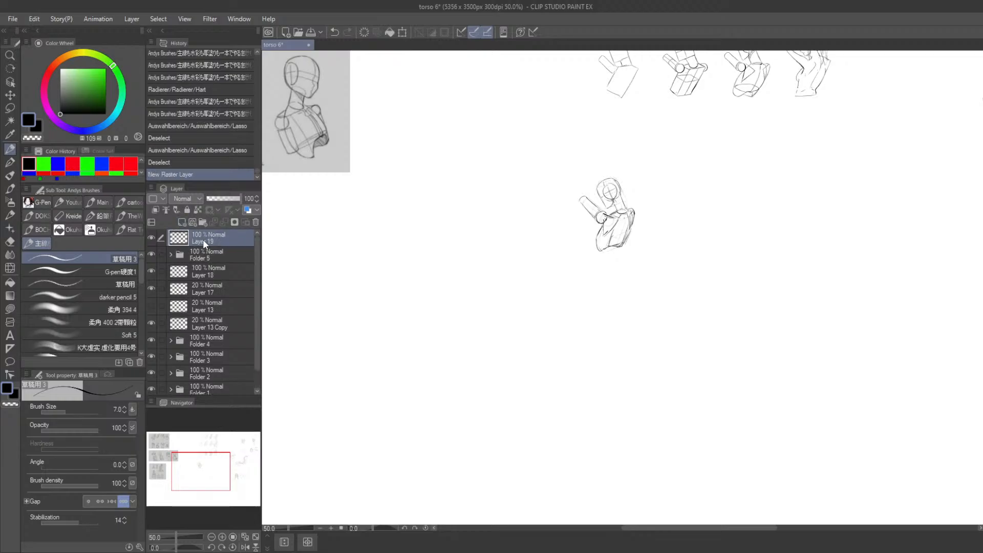
key("ctrl+plus")
key("Tab")
left_click_drag(326, 318, 400, 189)
left_click_drag(372, 285, 409, 220)
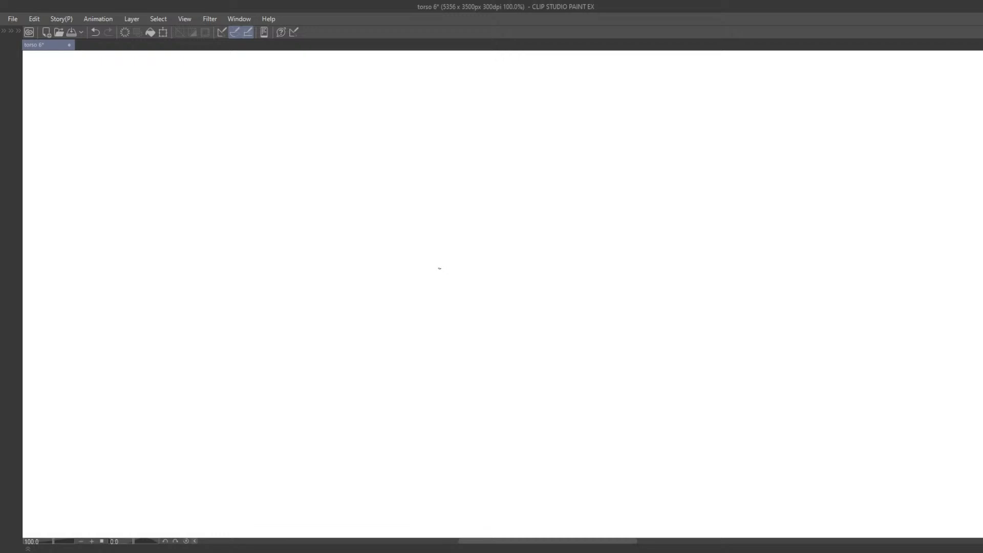
Sketch the short forehead and brow contour on the far side of a three-quarter face, redoing strokes until it fits.
left_click_drag(445, 252, 448, 267)
key("ctrl+z")
left_click_drag(442, 232, 447, 253)
key("ctrl+z")
key("ctrl+z")
left_click_drag(446, 251, 448, 267)
key("ctrl+z")
key("ctrl+z")
key("ctrl+z")
left_click_drag(440, 229, 446, 247)
left_click_drag(446, 247, 453, 292)
key("ctrl+z")
key("ctrl+z")
key("ctrl+z")
key("ctrl+z")
key("ctrl+z")
mouse_move(454, 293)
left_mouse_down()
mouse_move(477, 290)
mouse_move(458, 289)
left_mouse_up()
key("ctrl+z")
key("ctrl+z")
key("ctrl+z")
Draw the far cheek, rounded chin and jawline rising toward the ear, reworking the strokes.
left_click_drag(443, 266, 459, 294)
mouse_move(459, 296)
left_mouse_down()
mouse_move(493, 285)
mouse_move(496, 302)
mouse_move(516, 285)
left_mouse_up()
key("ctrl+z")
key("ctrl+z")
key("ctrl+z")
key("space")
key("ctrl+z")
key("ctrl+z")
mouse_move(501, 297)
left_mouse_down()
mouse_move(541, 280)
mouse_move(533, 283)
left_mouse_up()
key("ctrl+z")
left_click_drag(482, 291, 498, 285)
Draw the cylindrical bamboo mouthpiece across the lower face and the curved ear outline behind the jaw.
left_click_drag(494, 233, 492, 227)
key("ctrl+z")
mouse_move(551, 247)
left_mouse_down()
mouse_move(560, 266)
mouse_move(524, 277)
mouse_move(504, 301)
left_mouse_up()
key("ctrl+z")
key("ctrl+z")
mouse_move(540, 273)
left_mouse_down()
mouse_move(541, 285)
mouse_move(501, 261)
mouse_move(516, 295)
left_mouse_up()
key("ctrl+z")
key("ctrl+z")
key("ctrl+z")
key("ctrl+z")
key("e")
key("p")
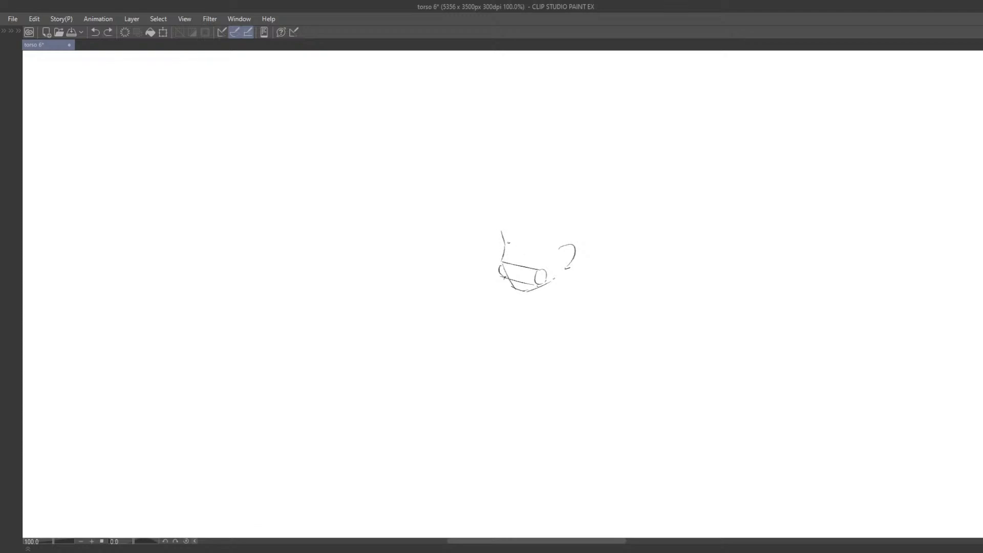
Draw the far eye beside the brow contour and a small nose mark above the mouthpiece.
key("ctrl+z")
mouse_move(507, 242)
left_mouse_down()
mouse_move(520, 250)
mouse_move(516, 260)
mouse_move(516, 246)
mouse_move(512, 255)
mouse_move(545, 251)
mouse_move(503, 270)
mouse_move(513, 263)
left_mouse_up()
left_click(520, 250)
key("ctrl+z")
key("ctrl+z")
key("ctrl+z")
key("ctrl+z")
key("ctrl+z")
key("ctrl+z")
key("ctrl+z")
key("ctrl+z")
key("ctrl+z")
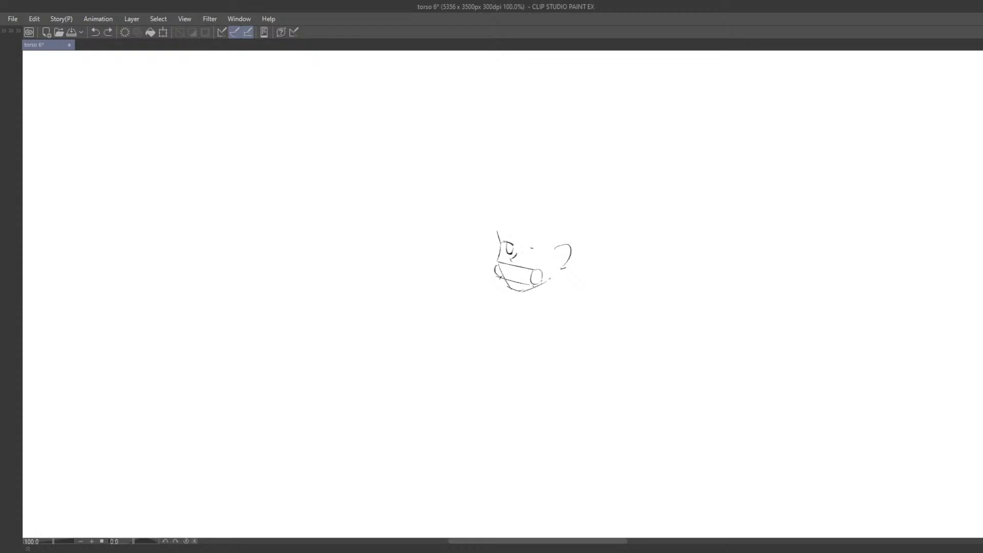
Draw the near eye's upper lid and iris outline level with the far eye, redoing misplaced strokes.
key("ctrl+z")
mouse_move(526, 259)
left_mouse_down()
mouse_move(511, 252)
mouse_move(506, 262)
mouse_move(547, 253)
mouse_move(537, 261)
left_mouse_up()
key("ctrl+z")
key("ctrl+z")
key("ctrl+z")
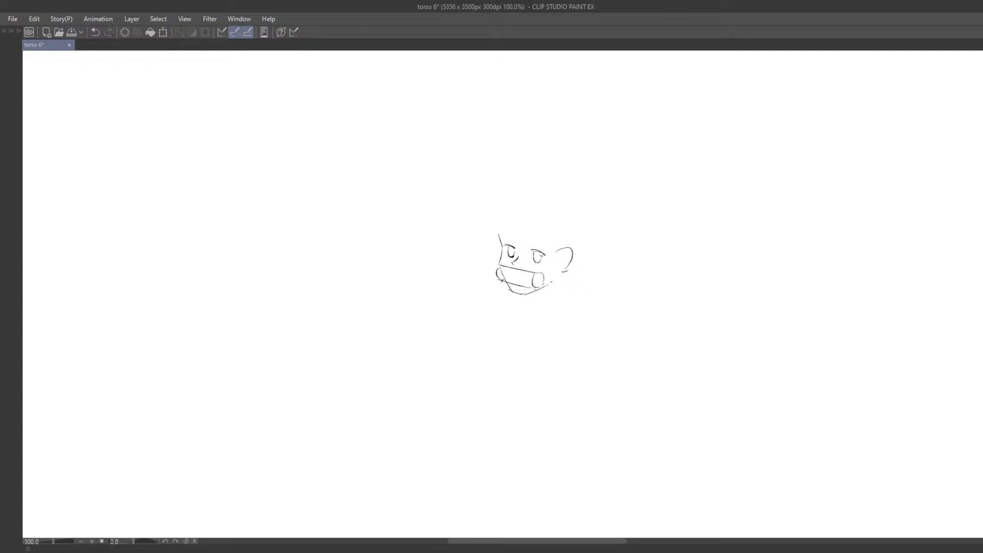
key("ctrl+z")
key("ctrl+z")
mouse_move(534, 251)
left_mouse_down()
mouse_move(541, 263)
mouse_move(537, 249)
left_mouse_up()
key("ctrl+z")
key("ctrl+z")
key("ctrl+z")
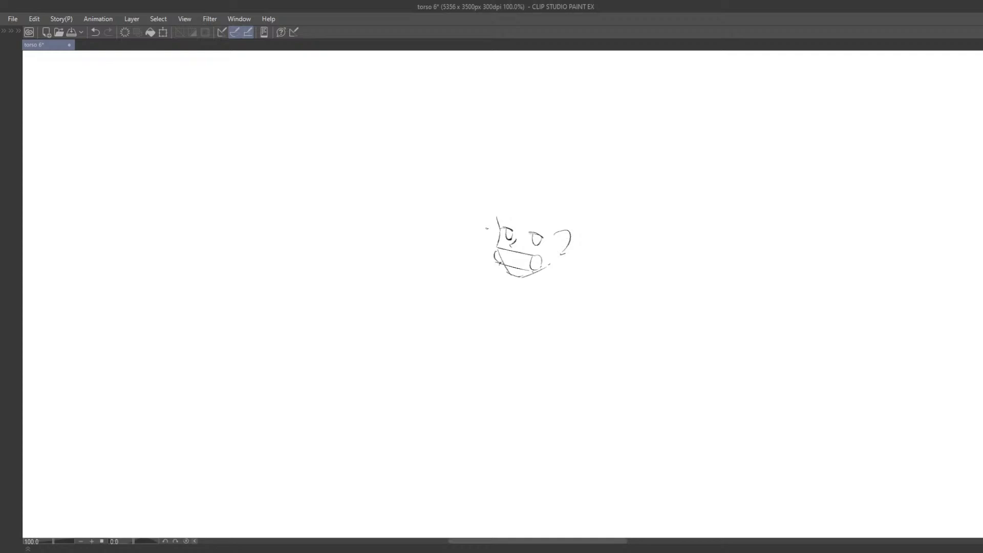
Add the pupil inside the far eye.
left_click_drag(524, 297, 522, 327)
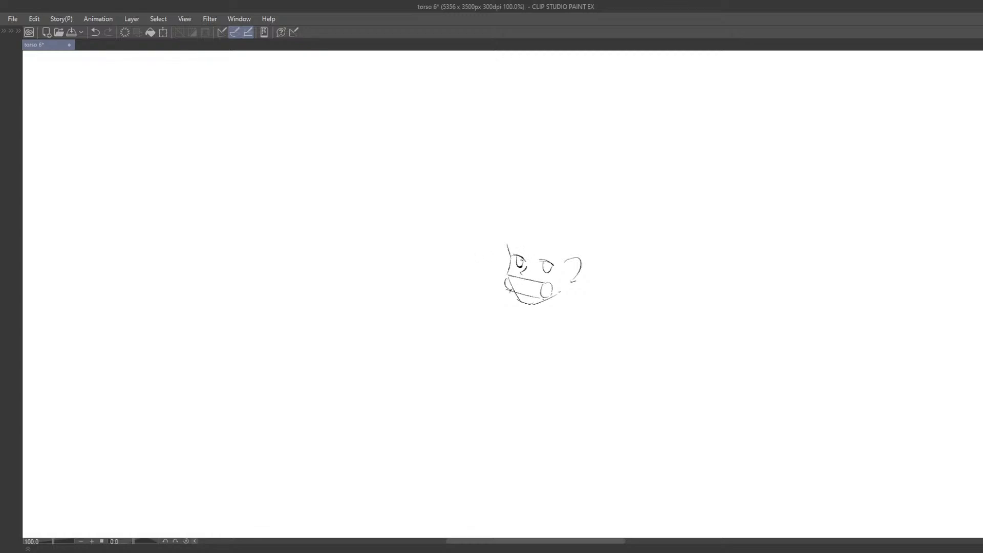
key("ctrl+z")
mouse_move(522, 257)
left_mouse_down()
mouse_move(509, 276)
mouse_move(536, 260)
mouse_move(519, 263)
left_mouse_up()
key("ctrl+z")
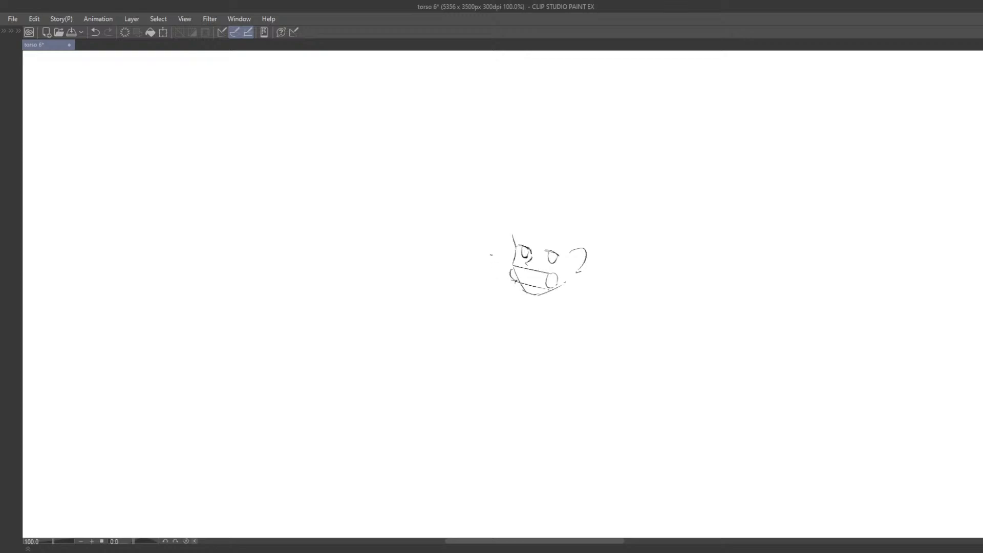
Refine the near eye with a longer upper lid line and a pupil in the iris.
key("ctrl+z")
key("ctrl+z")
left_click_drag(547, 253, 559, 251)
key("ctrl+z")
mouse_move(542, 261)
left_mouse_down()
mouse_move(528, 263)
mouse_move(556, 264)
left_mouse_up()
key("ctrl+z")
key("ctrl+z")
Rework the forehead and brow contour on the far side of the face.
left_click_drag(509, 230, 538, 258)
key("ctrl+z")
key("ctrl+z")
key("ctrl+z")
key("ctrl+z")
left_click_drag(513, 229, 517, 241)
key("ctrl+z")
Add end bands to the bamboo mouthpiece and the strap running from it to the ear.
mouse_move(556, 281)
left_mouse_down()
mouse_move(584, 260)
mouse_move(563, 282)
mouse_move(516, 281)
left_mouse_up()
key("ctrl+z")
key("ctrl+z")
key("ctrl+z")
key("ctrl+z")
mouse_move(524, 275)
left_mouse_down()
mouse_move(516, 281)
mouse_move(542, 287)
left_mouse_up()
key("ctrl+z")
key("ctrl+z")
key("ctrl+z")
left_click_drag(543, 284, 538, 286)
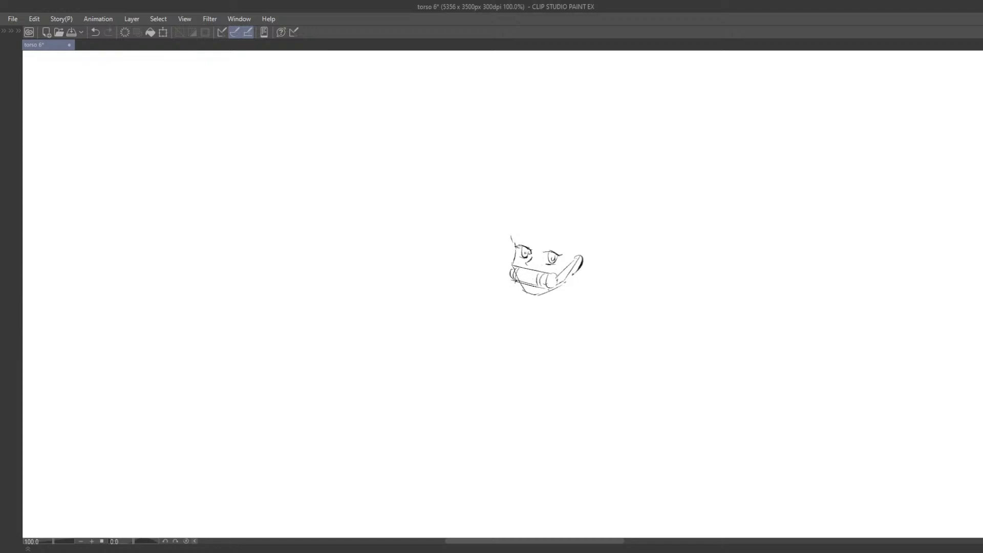
Sketch thin eyebrows above both eyes and a curved hairline rising over the far side of the forehead.
key("ctrl+z")
mouse_move(518, 245)
left_mouse_down()
mouse_move(532, 250)
mouse_move(514, 248)
mouse_move(529, 266)
mouse_move(564, 230)
mouse_move(551, 257)
mouse_move(510, 236)
left_mouse_up()
left_click(419, 289)
mouse_move(512, 232)
left_mouse_down()
mouse_move(514, 250)
mouse_move(539, 204)
left_mouse_up()
key("ctrl+z")
key("ctrl+z")
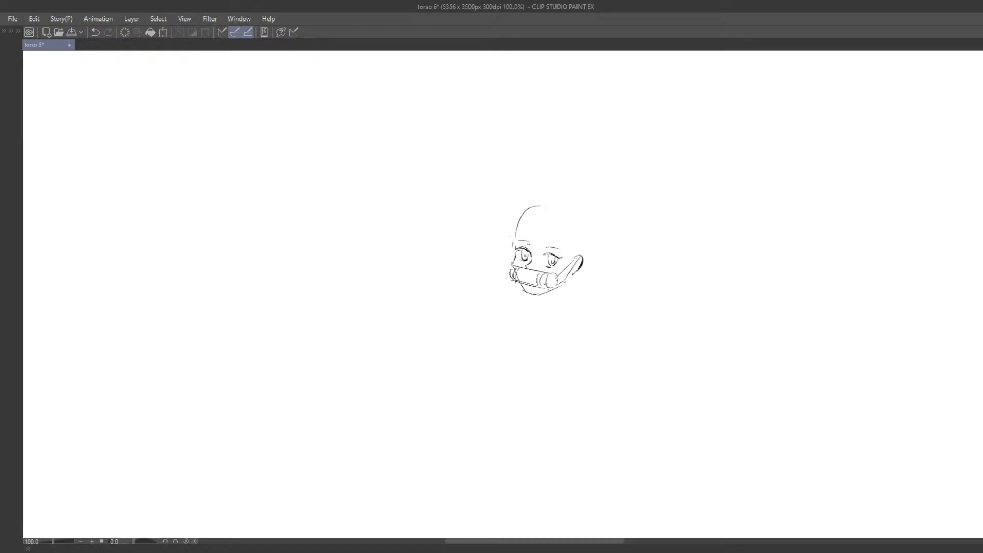
Redraw the far-side hairline and outer hair contour, with a small tuft at the parting above the forehead.
left_click_drag(524, 261, 487, 267)
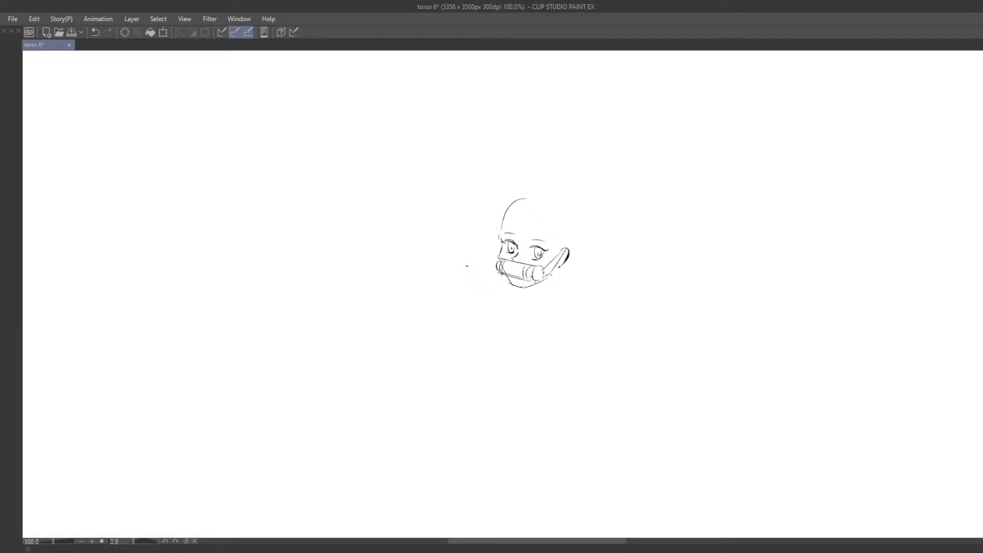
left_click_drag(510, 274, 512, 276)
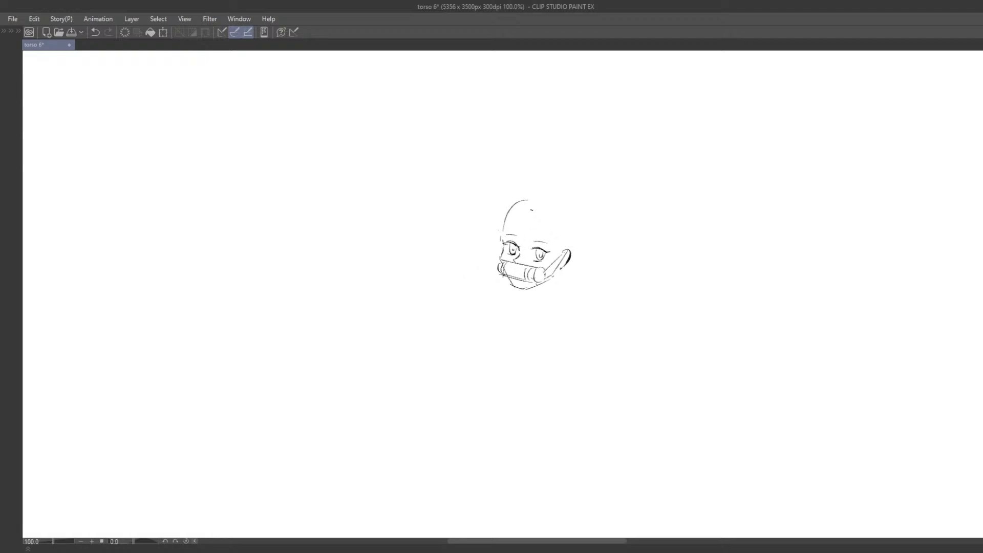
key("e")
left_click_drag(518, 204, 500, 249)
key("p")
key("ctrl+z")
mouse_move(517, 199)
left_mouse_down()
mouse_move(500, 244)
mouse_move(505, 236)
left_mouse_up()
key("ctrl+z")
key("ctrl+z")
key("ctrl+z")
key("ctrl+z")
key("ctrl+z")
left_click_drag(525, 199, 501, 235)
key("ctrl+z")
mouse_move(522, 200)
left_mouse_down()
mouse_move(494, 241)
mouse_move(525, 245)
left_mouse_up()
key("ctrl+z")
key("ctrl+z")
key("ctrl+z")
Sketch the near-side hairline from the parting to the eye and the outer hair contour down to the ear.
mouse_move(520, 193)
left_mouse_down()
mouse_move(547, 225)
mouse_move(517, 214)
mouse_move(545, 227)
left_mouse_up()
key("ctrl+z")
key("ctrl+z")
key("ctrl+z")
key("ctrl+z")
mouse_move(520, 200)
left_mouse_down()
mouse_move(531, 204)
mouse_move(504, 232)
mouse_move(542, 226)
mouse_move(553, 251)
left_mouse_up()
key("ctrl+z")
key("ctrl+z")
left_click_drag(532, 204, 548, 213)
left_click_drag(548, 218, 551, 252)
left_click_drag(534, 203, 564, 204)
left_click_drag(570, 216, 570, 235)
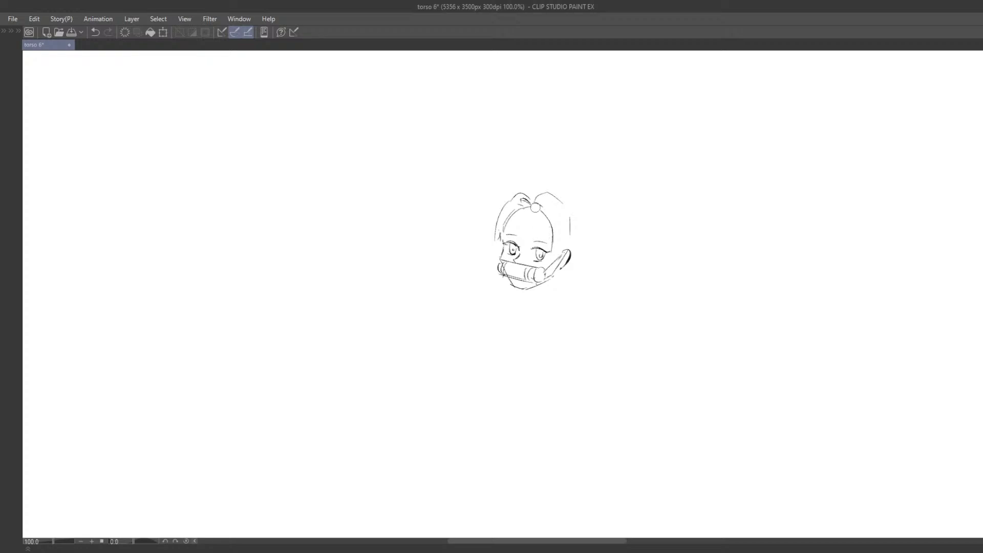
left_click_drag(535, 207, 531, 206)
mouse_move(527, 207)
left_mouse_down()
mouse_move(512, 214)
mouse_move(569, 224)
mouse_move(565, 252)
left_mouse_up()
Lasso the hair and upper head lines, move them slightly lower on the face, and clear the selection.
scroll(523, 261, "up", 1)
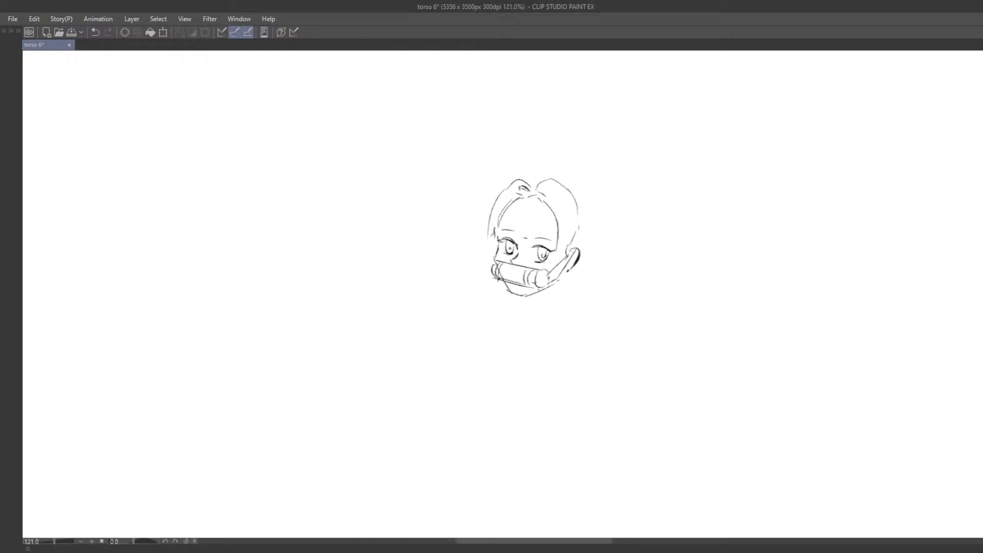
mouse_move(502, 226)
left_mouse_down()
mouse_move(606, 230)
mouse_move(529, 218)
mouse_move(561, 221)
left_mouse_up()
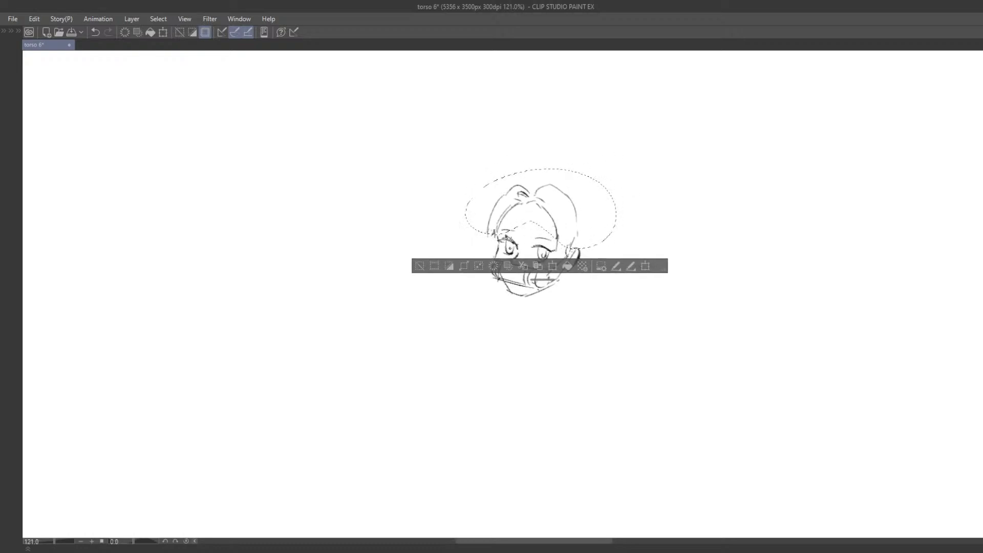
key("ctrl+d")
Rework the hair contour over the crown and near side of the head, erasing stray lines around the parting.
left_click_drag(527, 189, 574, 179)
left_click_drag(580, 182, 588, 225)
key("ctrl+z")
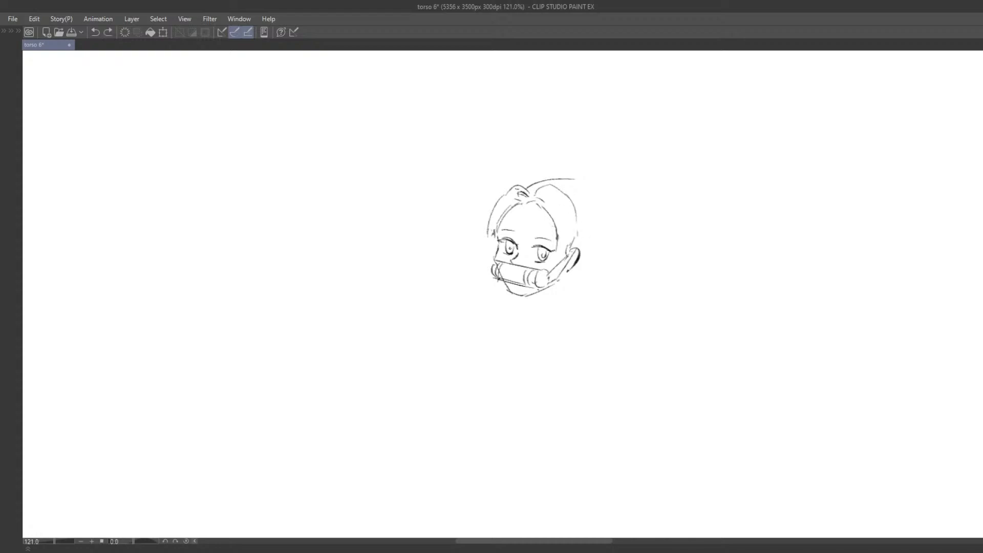
key("e")
left_click_drag(517, 185, 579, 176)
key("p")
key("ctrl+z")
left_click_drag(586, 186, 586, 260)
key("ctrl+z")
left_click_drag(590, 200, 579, 254)
key("e")
left_click_drag(550, 178, 532, 181)
key("p")
mouse_move(532, 186)
left_mouse_down()
mouse_move(562, 185)
mouse_move(574, 198)
left_mouse_up()
mouse_move(577, 199)
left_mouse_down()
mouse_move(578, 227)
mouse_move(590, 220)
left_mouse_up()
Add long hair strands falling past the far cheek and behind the near ear.
key("e")
key("p")
mouse_move(566, 182)
left_mouse_down()
mouse_move(581, 199)
mouse_move(578, 229)
left_mouse_up()
key("ctrl+z")
key("ctrl+z")
mouse_move(491, 224)
left_mouse_down()
mouse_move(478, 309)
mouse_move(492, 294)
left_mouse_up()
key("ctrl+z")
mouse_move(571, 242)
left_mouse_down()
mouse_move(566, 285)
mouse_move(578, 284)
left_mouse_up()
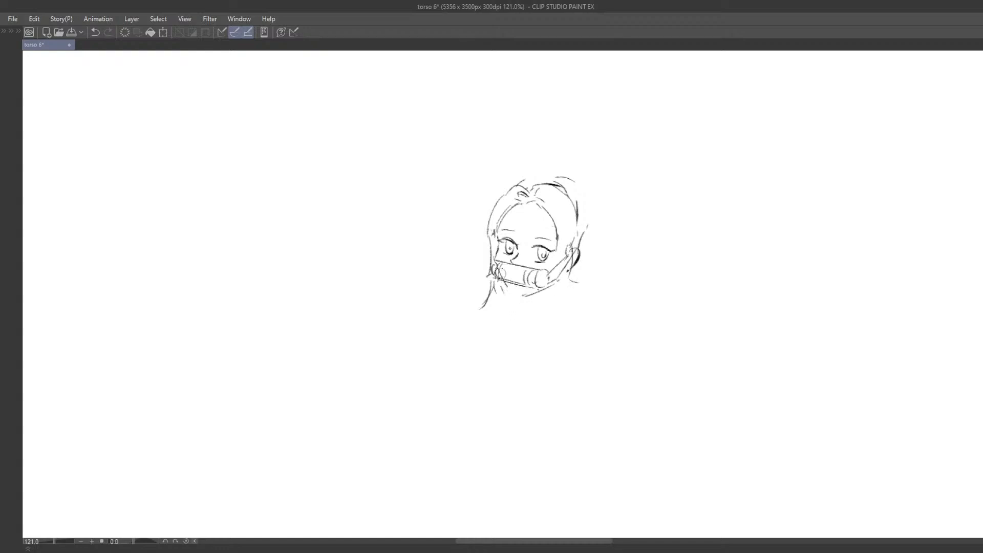
Sketch face-framing strands on both sides of the mouthpiece and the neck lines under the chin.
key("p")
left_click_drag(494, 251, 495, 257)
key("ctrl+z")
mouse_move(498, 244)
left_mouse_down()
mouse_move(498, 269)
mouse_move(495, 260)
mouse_move(530, 295)
left_mouse_up()
key("ctrl+z")
key("ctrl+z")
key("ctrl+z")
key("ctrl+z")
key("ctrl+z")
mouse_move(557, 248)
left_mouse_down()
mouse_move(550, 293)
mouse_move(567, 293)
left_mouse_up()
key("ctrl+z")
left_click_drag(568, 286, 529, 301)
key("ctrl+z")
key("ctrl+z")
key("ctrl+z")
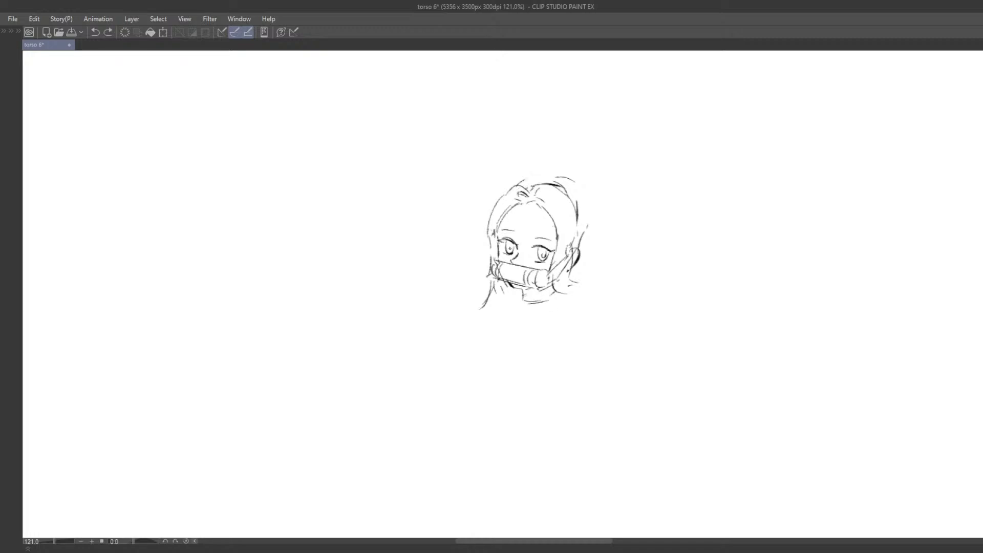
Draw a higher contour across the crown to give the hair more volume above the parting.
left_click_drag(519, 187, 546, 176)
mouse_move(560, 178)
left_mouse_down()
mouse_move(575, 190)
mouse_move(554, 174)
mouse_move(557, 212)
mouse_move(516, 231)
left_mouse_up()
key("ctrl+z")
key("ctrl+z")
left_click_drag(532, 185, 550, 186)
mouse_move(516, 196)
left_mouse_down()
mouse_move(548, 187)
mouse_move(583, 212)
left_mouse_up()
key("ctrl+z")
key("ctrl+z")
mouse_move(519, 196)
left_mouse_down()
mouse_move(552, 190)
mouse_move(585, 219)
mouse_move(550, 186)
left_mouse_up()
key("ctrl+z")
key("ctrl+z")
mouse_move(523, 194)
left_mouse_down()
mouse_move(535, 183)
mouse_move(572, 205)
mouse_move(538, 184)
mouse_move(558, 191)
left_mouse_up()
key("ctrl+z")
mouse_move(532, 189)
left_mouse_down()
mouse_move(560, 191)
mouse_move(572, 206)
mouse_move(525, 188)
mouse_move(514, 198)
mouse_move(558, 189)
left_mouse_up()
key("ctrl+z")
key("ctrl+z")
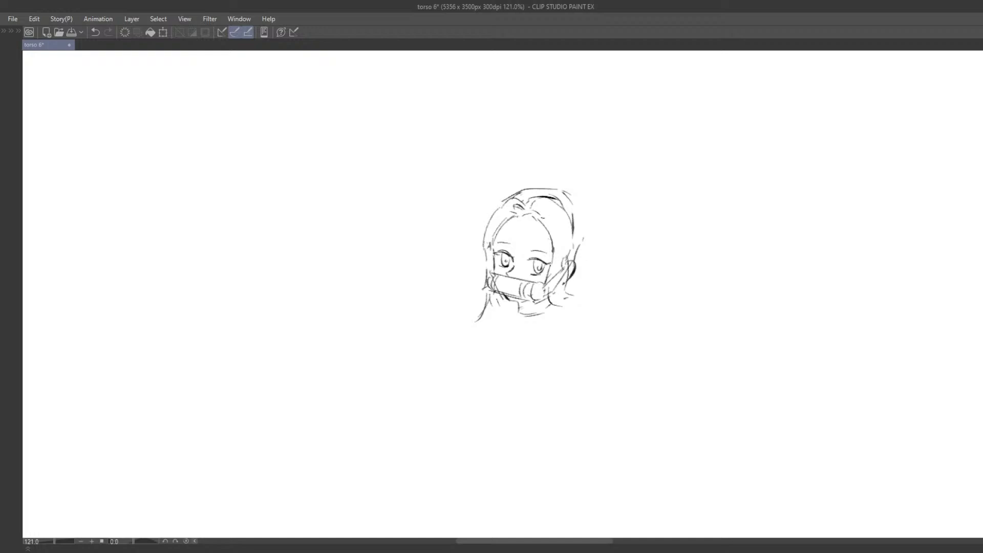
Add an inner strand beside the near-side hairline and extend the outer contour down the back of the head.
mouse_move(543, 217)
left_mouse_down()
mouse_move(516, 230)
mouse_move(545, 208)
mouse_move(559, 256)
left_mouse_up()
key("ctrl+z")
key("ctrl+z")
mouse_move(537, 220)
left_mouse_down()
mouse_move(525, 244)
mouse_move(530, 275)
left_mouse_up()
key("ctrl+z")
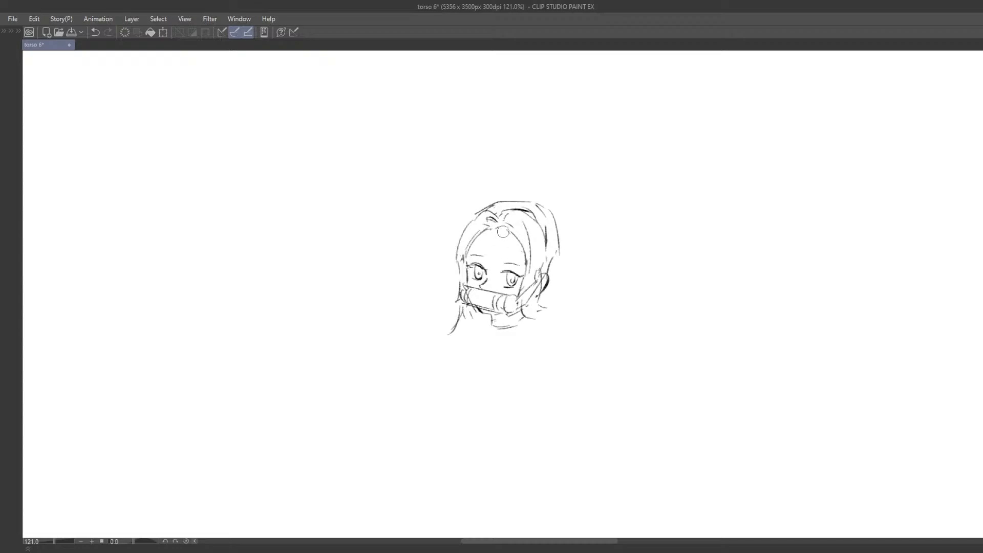
left_click_drag(504, 230, 516, 237)
mouse_move(495, 224)
left_mouse_down()
mouse_move(519, 241)
mouse_move(525, 263)
mouse_move(567, 272)
left_mouse_up()
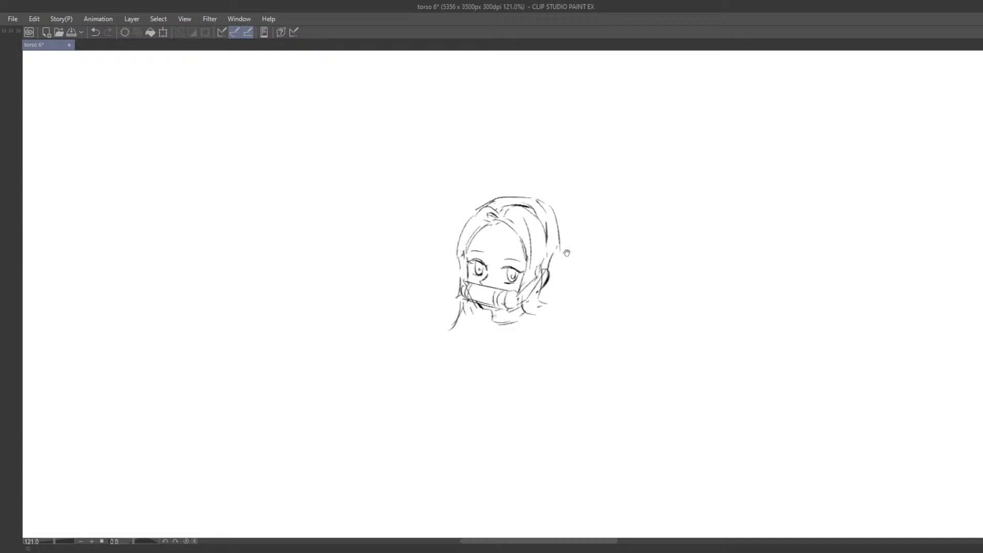
left_click_drag(555, 230, 536, 239)
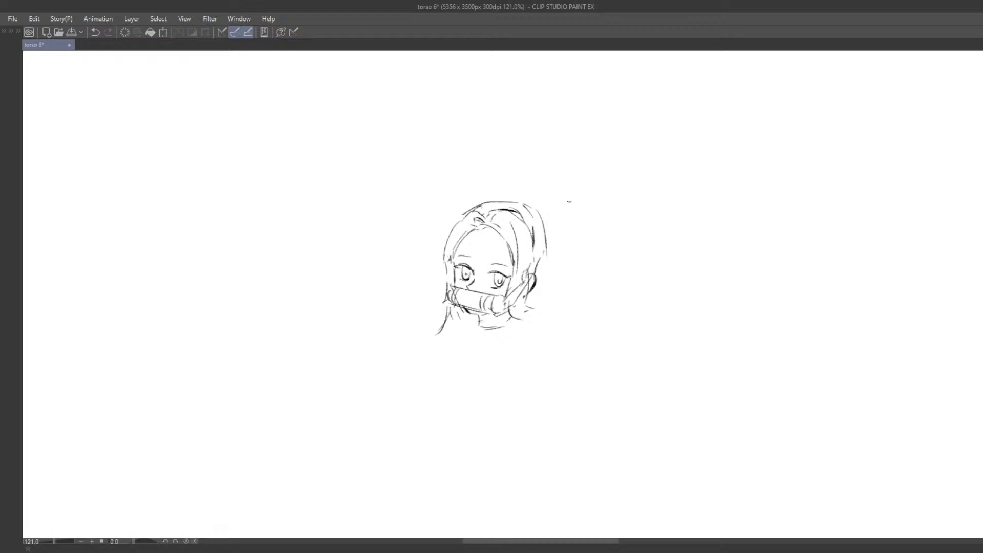
Refine the back of the head and extend the near-side hair down to a curved end at the shoulder.
mouse_move(539, 228)
left_mouse_down()
mouse_move(552, 210)
mouse_move(547, 194)
mouse_move(530, 181)
mouse_move(514, 193)
left_mouse_up()
left_click_drag(500, 193, 526, 193)
left_click_drag(546, 200, 558, 237)
left_click_drag(557, 233, 548, 295)
key("ctrl+z")
left_click_drag(563, 232, 559, 315)
mouse_move(546, 324)
left_mouse_down()
mouse_move(517, 327)
mouse_move(534, 340)
left_mouse_up()
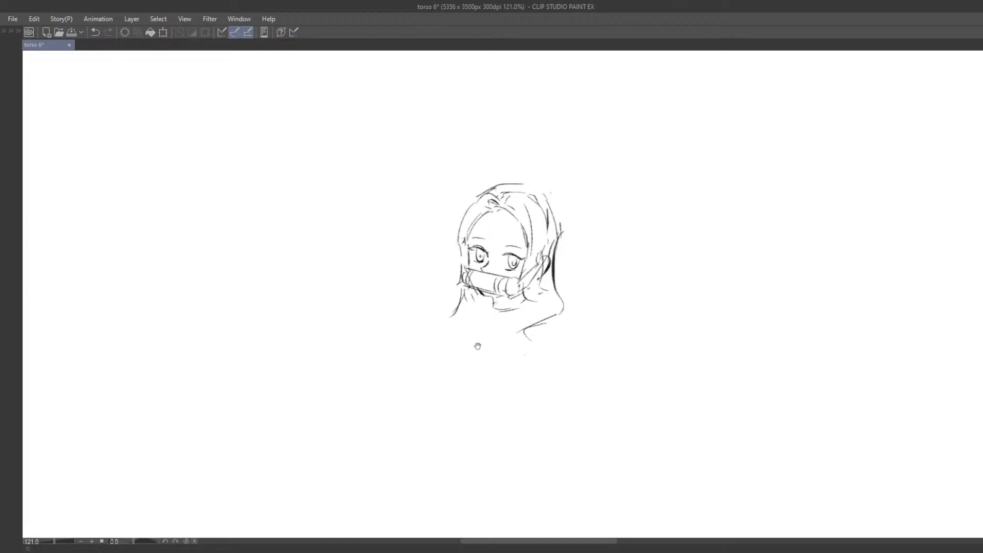
Sketch the collar curving around the neck below the chin and mouthpiece.
mouse_move(470, 330)
left_mouse_down()
mouse_move(456, 313)
mouse_move(461, 325)
mouse_move(454, 318)
mouse_move(501, 285)
mouse_move(477, 304)
left_mouse_up()
key("ctrl+z")
key("ctrl+z")
left_click_drag(492, 294, 521, 297)
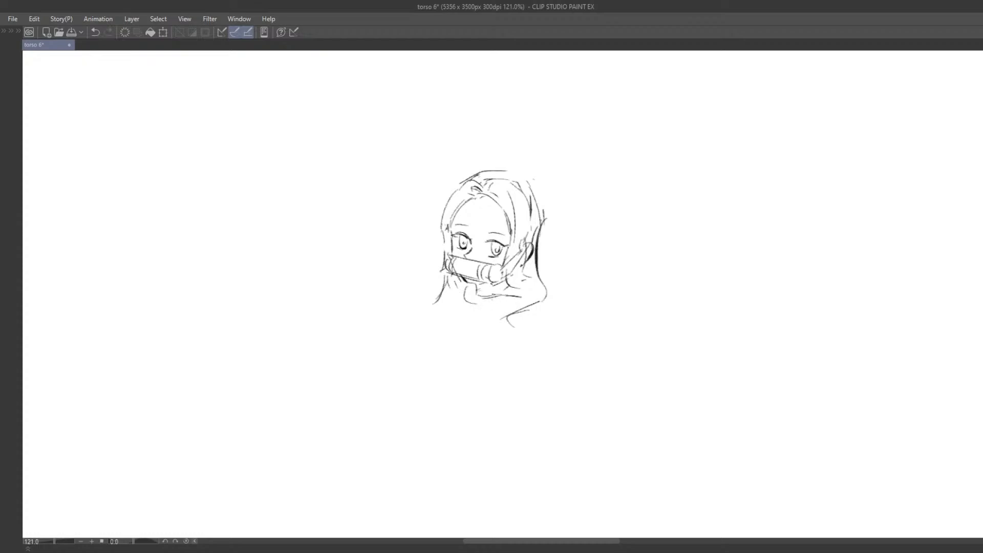
left_click_drag(456, 288, 527, 307)
left_click_drag(456, 263, 494, 285)
scroll(488, 301, "down", 6)
scroll(483, 319, "up", 5)
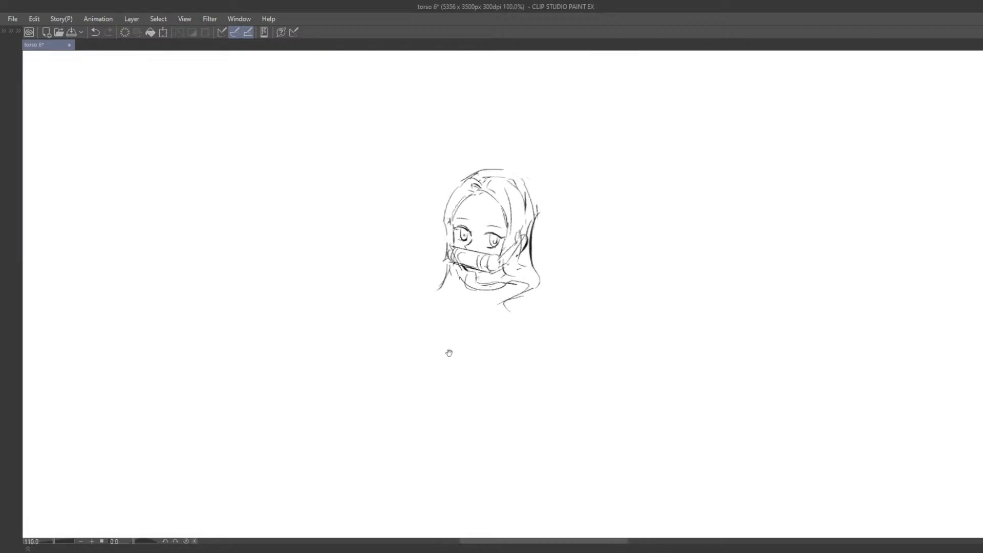
Try a rounded shoulder and torso outline below the collar.
scroll(449, 353, "up", 1)
mouse_move(478, 285)
left_mouse_down()
mouse_move(546, 287)
mouse_move(478, 315)
left_mouse_up()
key("ctrl+z")
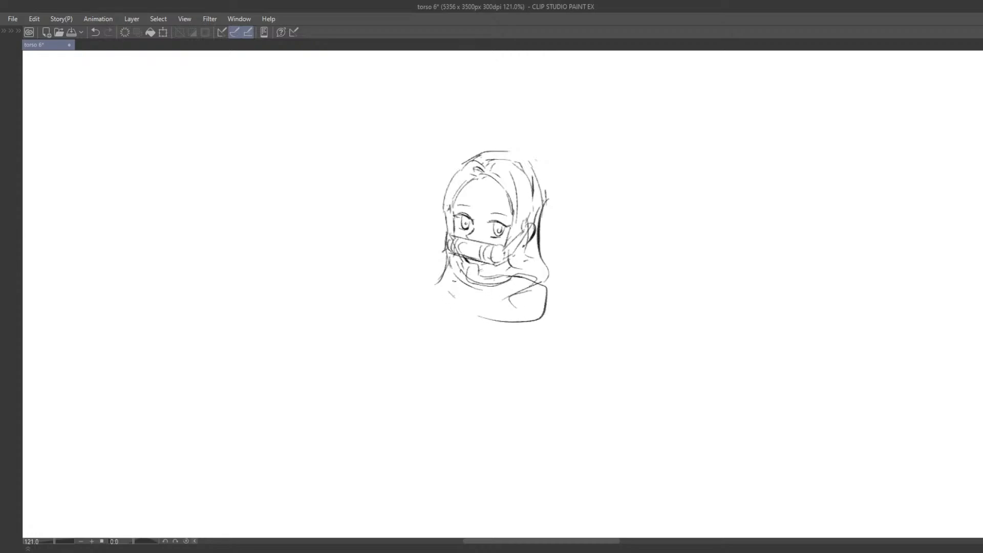
key("ctrl+z")
left_click_drag(515, 277, 529, 315)
left_click_drag(446, 271, 490, 325)
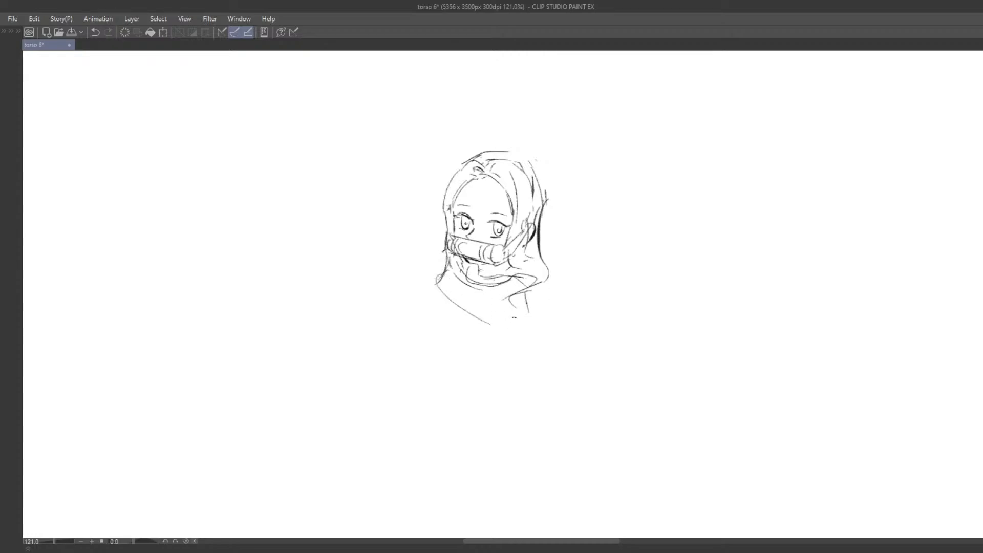
key("ctrl+z")
Sketch the far shoulder curve and a short shoulder line under the near-side hair.
left_click_drag(452, 269, 437, 285)
left_click_drag(432, 298, 451, 322)
left_click_drag(460, 325, 489, 335)
key("ctrl+z")
left_click_drag(527, 306, 528, 311)
left_click_drag(513, 278, 525, 289)
left_click_drag(452, 319, 450, 322)
Darken the far-side hair ends and add loose curves for the upper body and its lower contour.
mouse_move(455, 278)
left_mouse_down()
mouse_move(463, 294)
mouse_move(436, 306)
left_mouse_up()
key("ctrl+z")
left_click_drag(451, 273, 434, 290)
key("ctrl+z")
mouse_move(425, 298)
left_mouse_down()
mouse_move(446, 325)
mouse_move(476, 336)
mouse_move(465, 334)
mouse_move(501, 332)
left_mouse_up()
key("ctrl+z")
mouse_move(433, 328)
left_mouse_down()
mouse_move(457, 356)
mouse_move(478, 361)
left_mouse_up()
left_click_drag(506, 348, 502, 351)
left_click_drag(444, 368, 417, 366)
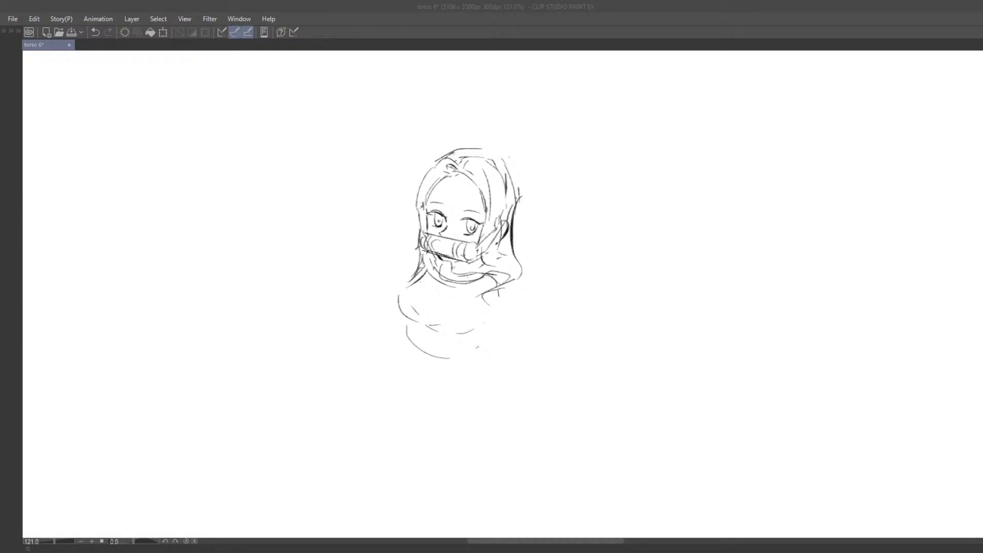
scroll(267, 335, "down", 4)
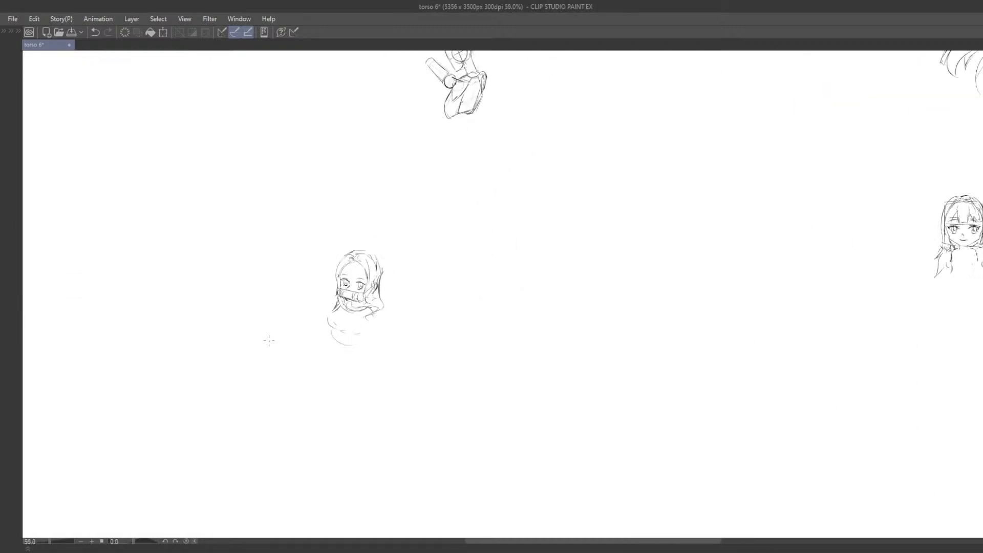
scroll(333, 353, "down", 4)
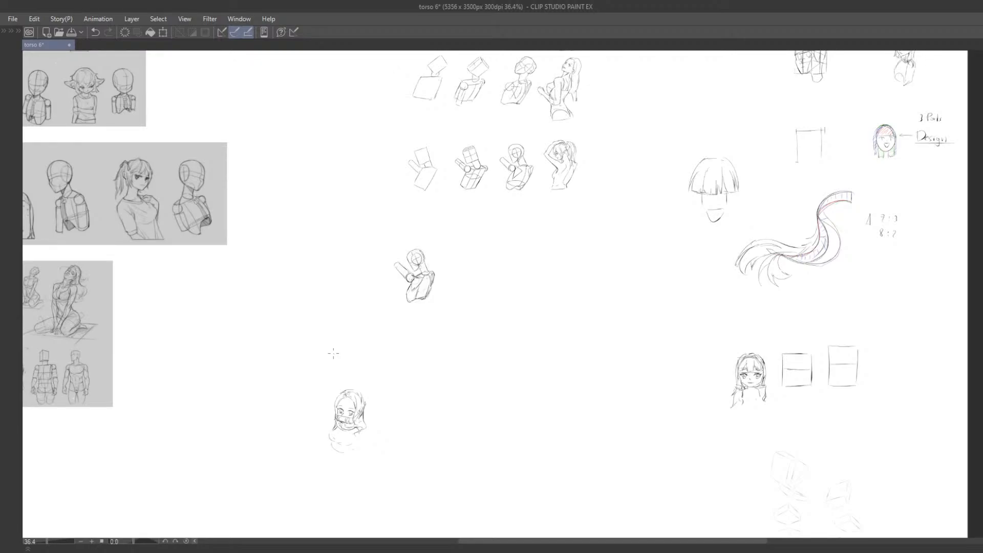
left_click_drag(319, 293, 336, 314)
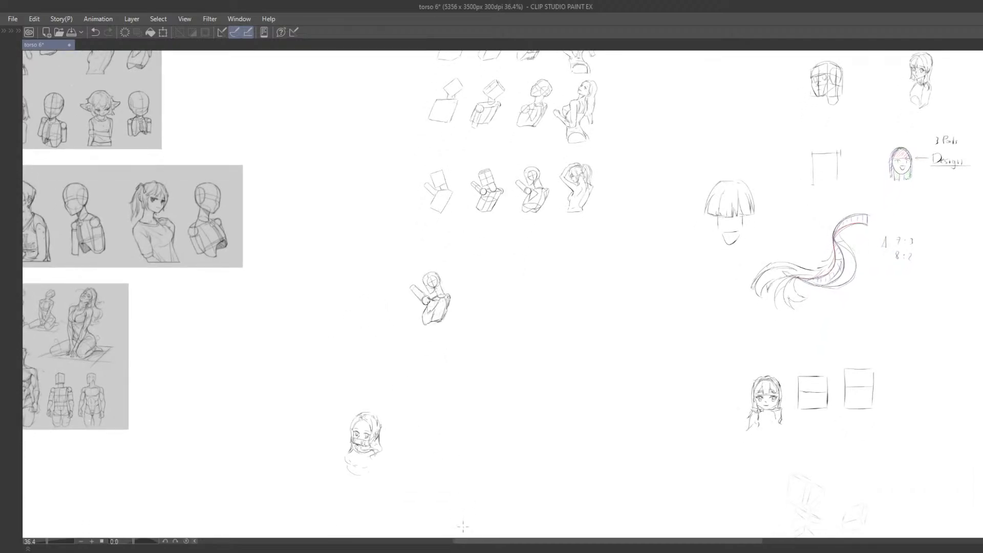
left_click(388, 552)
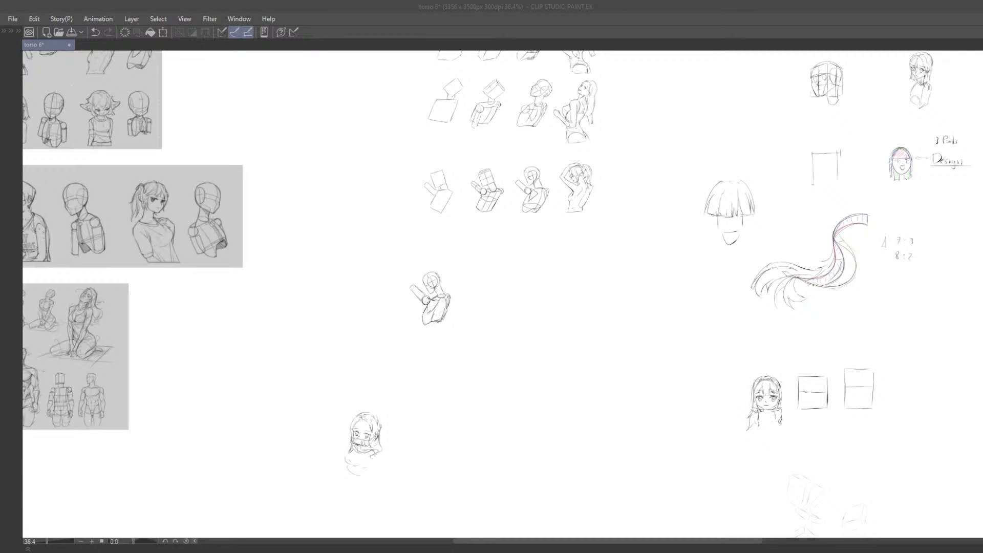
left_click(403, 355)
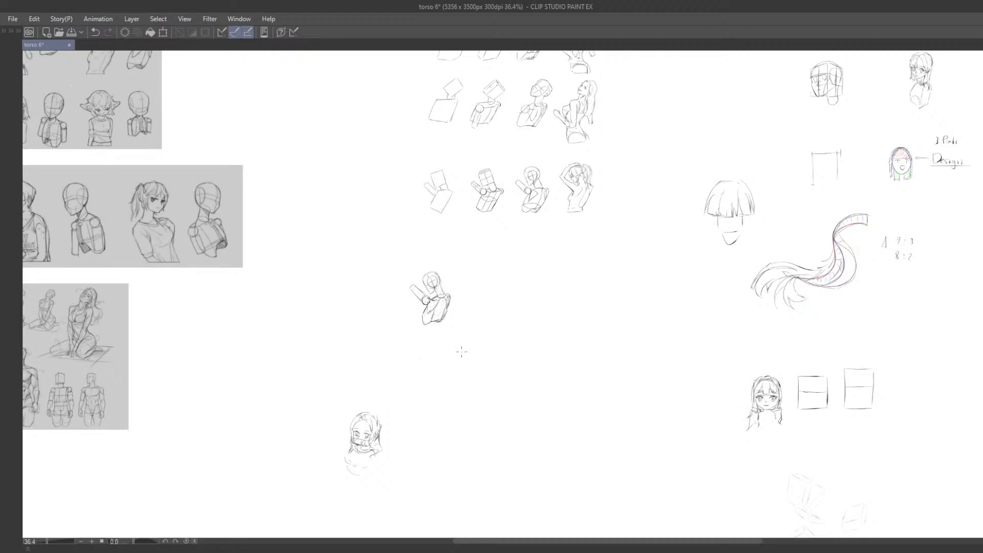
scroll(462, 351, "down", 4)
scroll(461, 351, "up", 3)
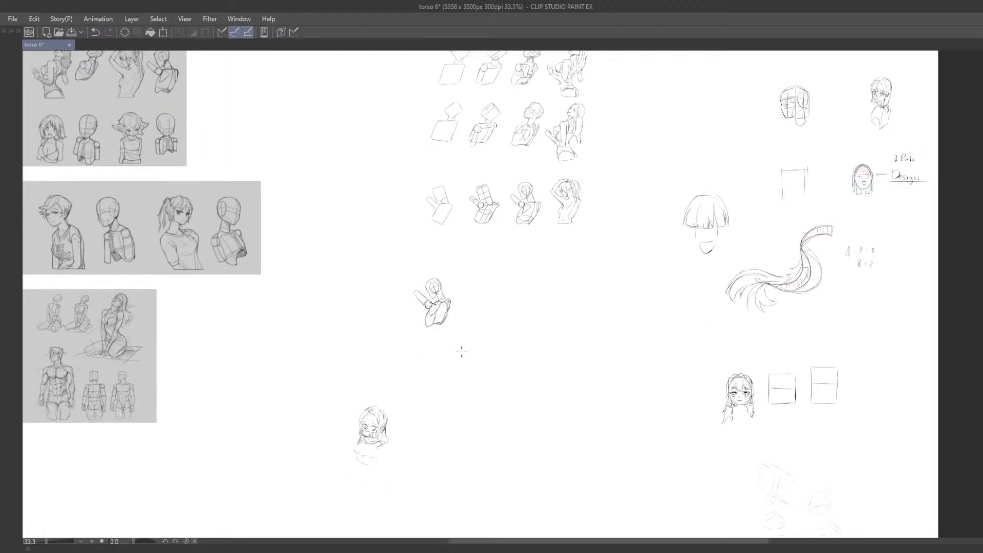
Paste the photographed pencil head drawing into the empty area beside the bust sketch and scale it to 82%.
key("alt+Tab")
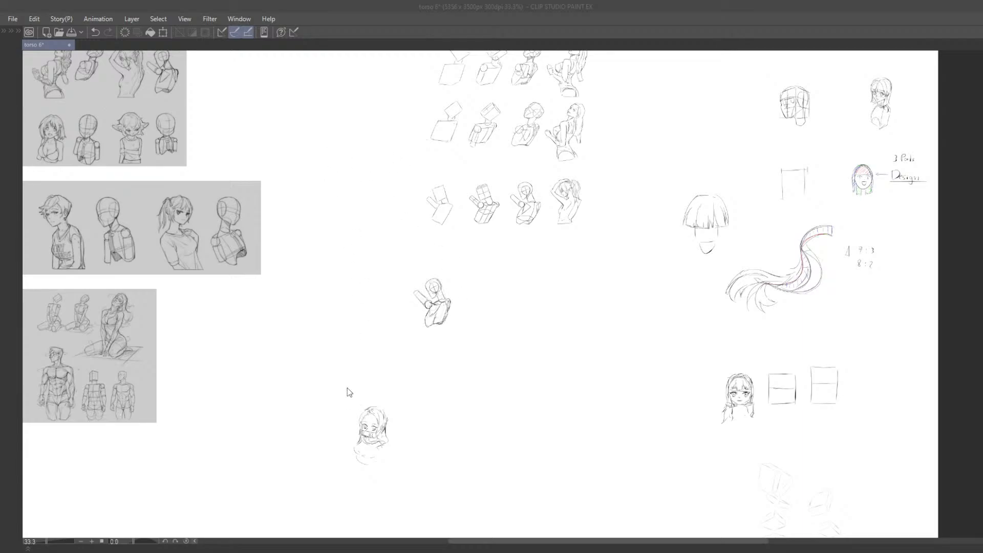
key("alt+Tab")
key("ctrl+v")
left_click_drag(465, 365, 563, 403)
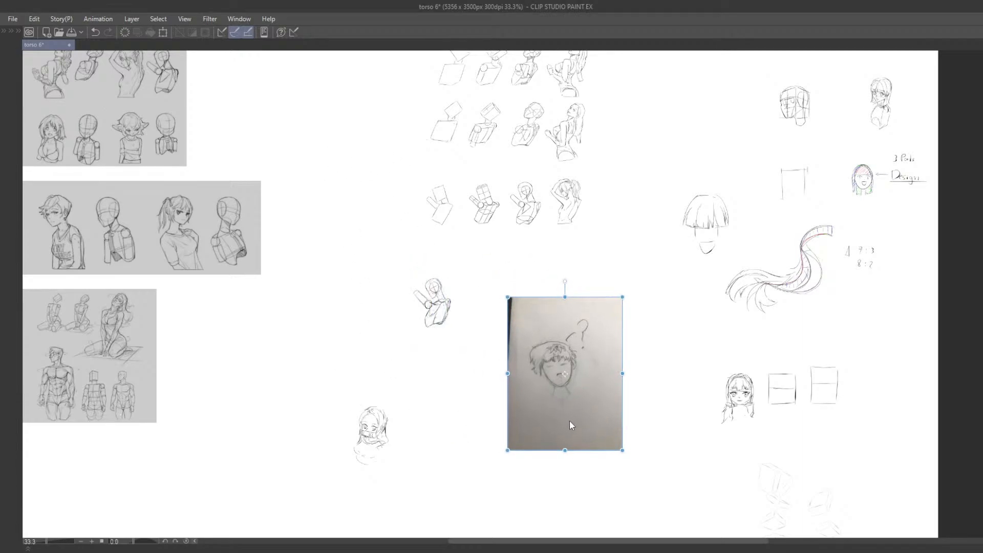
scroll(589, 399, "up", 5)
left_click_drag(643, 231, 610, 277)
left_click_drag(524, 380, 545, 325)
Show the palettes and add a new raster layer above the IMG_8358 photo.
key("p")
scroll(527, 350, "up", 5)
key("Tab")
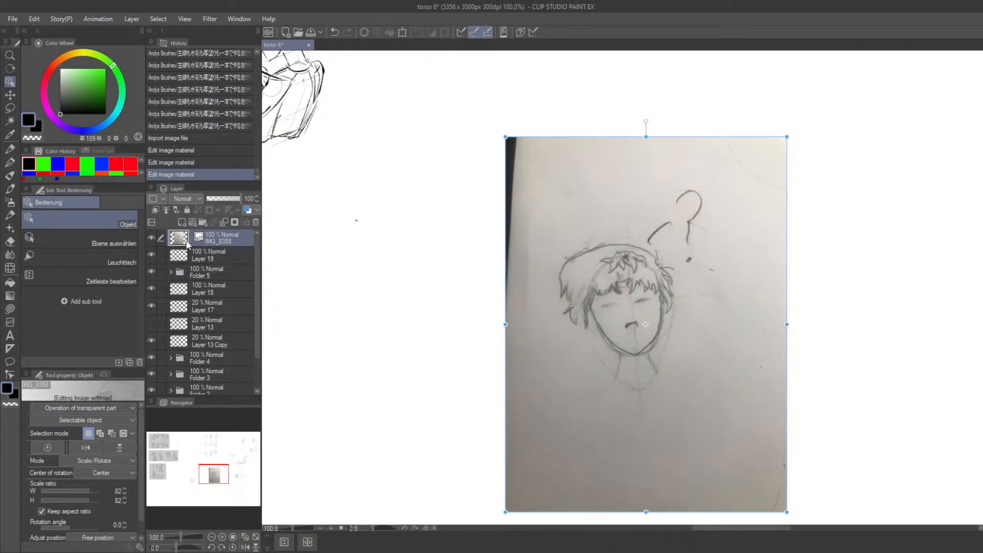
left_click(183, 223)
scroll(749, 304, "up", 5)
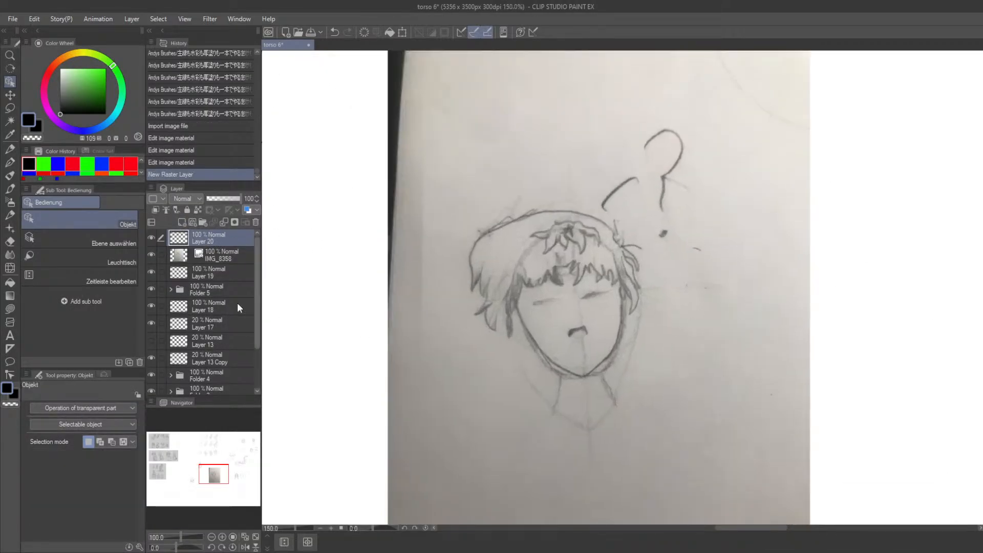
On Layer 20, sketch a curved hairline across the forehead and the near-side skull arc over the photographed head.
left_click(428, 338)
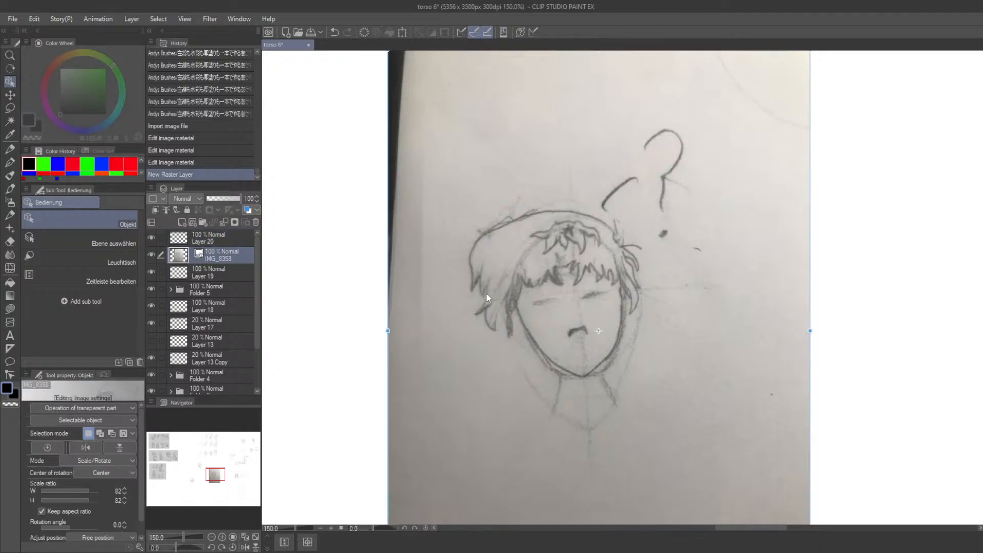
left_click(204, 236)
key("ctrl+minus")
key("p")
key("Tab")
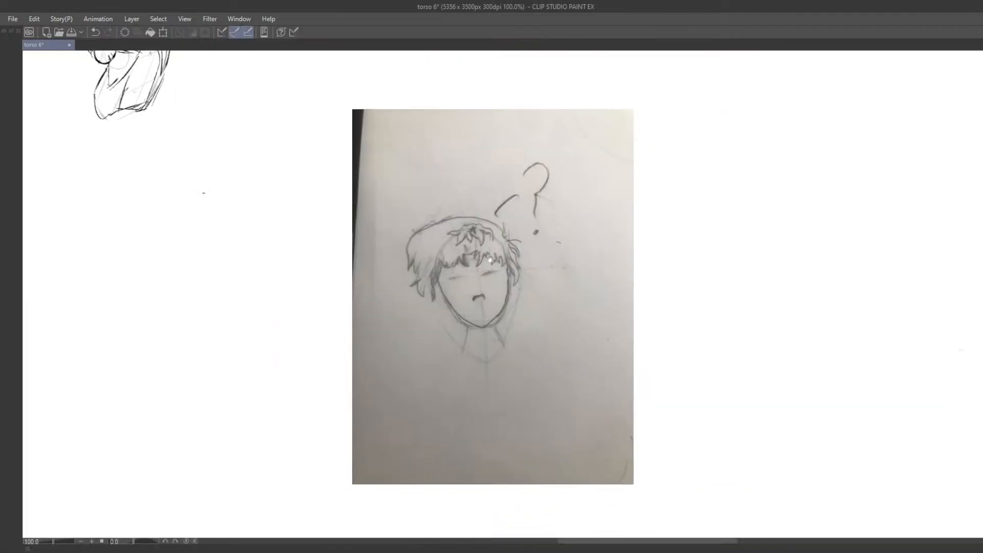
key("ctrl+z")
mouse_move(449, 241)
left_mouse_down()
mouse_move(462, 323)
mouse_move(501, 319)
mouse_move(472, 303)
left_mouse_up()
key("ctrl+z")
scroll(478, 304, "up", 2)
mouse_move(447, 251)
left_mouse_down()
mouse_move(467, 242)
mouse_move(450, 260)
left_mouse_up()
key("ctrl+z")
mouse_move(487, 219)
left_mouse_down()
mouse_move(459, 241)
mouse_move(452, 268)
mouse_move(534, 260)
left_mouse_up()
key("ctrl+z")
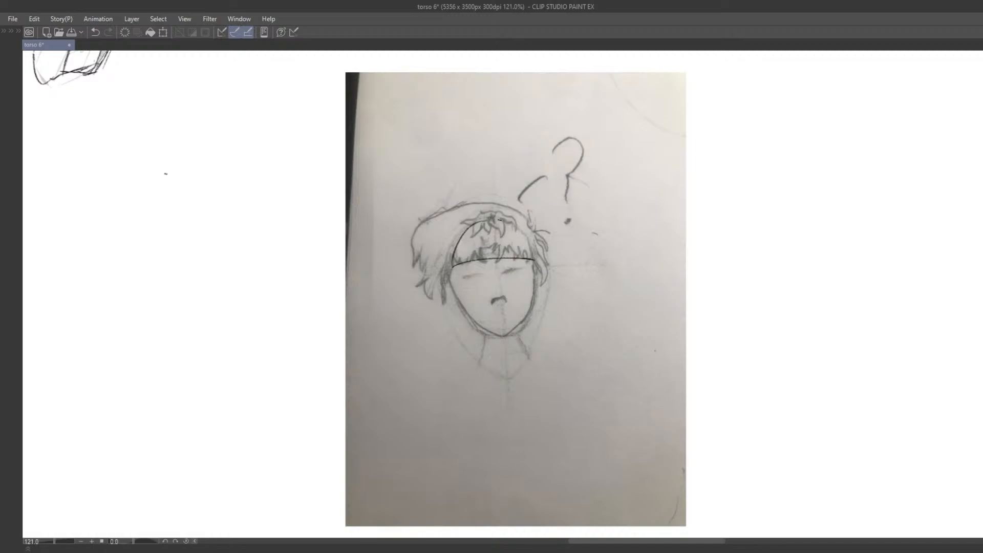
Complete the skull dome with an arc from the crown down to the other end of the hairline.
left_click_drag(499, 219, 536, 262)
mouse_move(490, 206)
left_mouse_down()
mouse_move(439, 252)
mouse_move(445, 327)
left_mouse_up()
key("ctrl+z")
key("ctrl+z")
left_click_drag(493, 219, 532, 262)
mouse_move(490, 208)
left_mouse_down()
mouse_move(474, 211)
mouse_move(437, 252)
mouse_move(468, 219)
mouse_move(442, 244)
mouse_move(438, 271)
left_mouse_up()
key("ctrl+z")
key("ctrl+z")
key("ctrl+z")
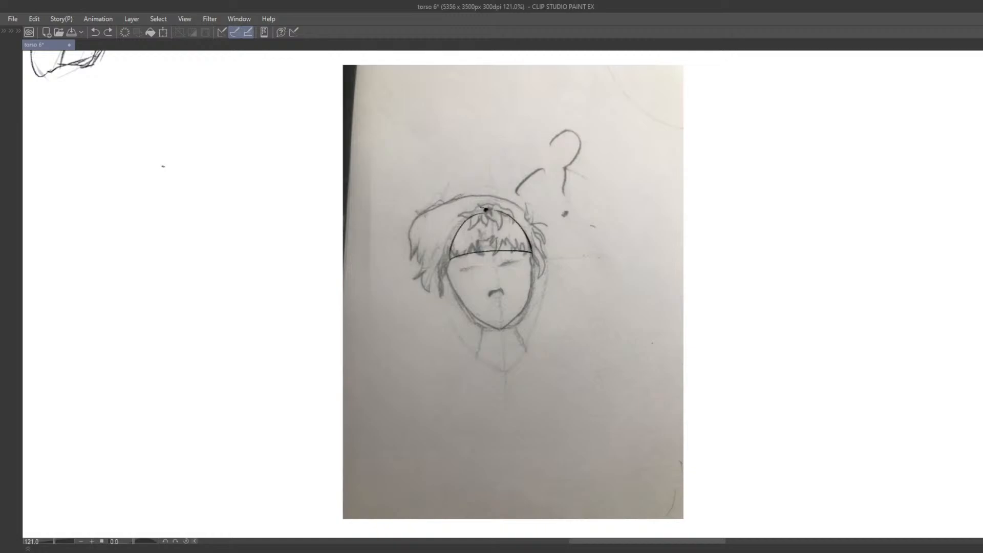
Mark the hair's parting point at the crown and sketch a short curved strand sweeping away from it.
left_click(482, 209)
key("ctrl+z")
mouse_move(484, 210)
left_mouse_down()
mouse_move(443, 229)
mouse_move(435, 308)
left_mouse_up()
key("ctrl+z")
mouse_move(486, 209)
left_mouse_down()
mouse_move(469, 218)
mouse_move(468, 209)
mouse_move(434, 271)
left_mouse_up()
key("ctrl+z")
left_click_drag(479, 211, 452, 220)
mouse_move(453, 219)
left_mouse_down()
mouse_move(441, 315)
mouse_move(450, 327)
left_mouse_up()
key("ctrl+z")
key("ctrl+z")
Sketch a long outer edge for the straight hair section hanging beside the left side of the face.
mouse_move(474, 206)
left_mouse_down()
mouse_move(451, 219)
mouse_move(443, 332)
left_mouse_up()
left_click_drag(455, 256, 460, 293)
key("ctrl+z")
mouse_move(478, 211)
left_mouse_down()
mouse_move(457, 277)
mouse_move(466, 294)
left_mouse_up()
mouse_move(461, 218)
left_mouse_down()
mouse_move(470, 296)
mouse_move(455, 341)
left_mouse_up()
key("ctrl+z")
scroll(453, 303, "down", 3)
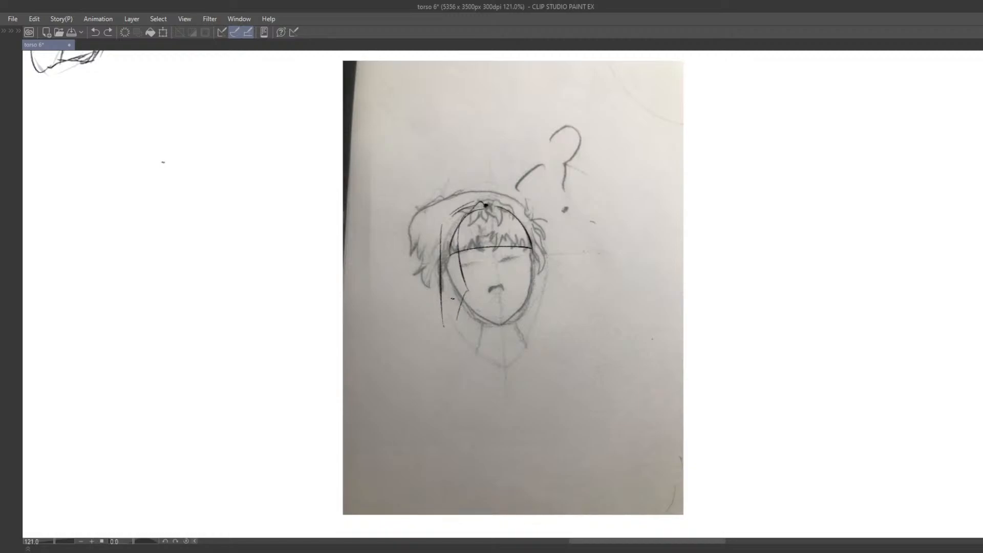
key("ctrl+z")
left_click_drag(467, 279, 461, 328)
key("ctrl+z")
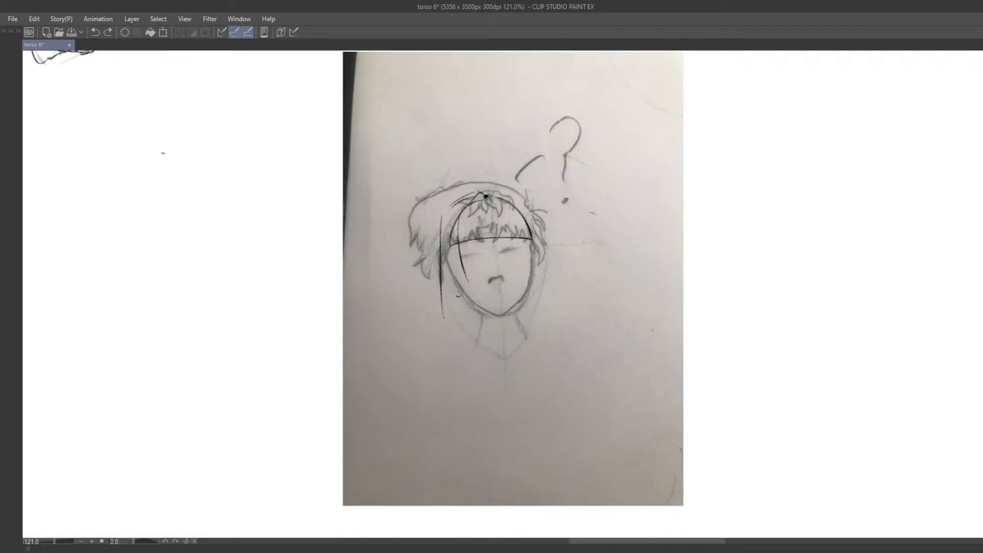
Redraw the inner edge of the left hair section from the crown down past the cheek and close its lower end.
left_click_drag(458, 269, 459, 311)
key("ctrl+z")
key("ctrl+z")
key("ctrl+z")
mouse_move(475, 202)
left_mouse_down()
mouse_move(463, 216)
mouse_move(462, 291)
mouse_move(470, 269)
mouse_move(457, 337)
left_mouse_up()
key("ctrl+z")
key("ctrl+z")
key("ctrl+z")
left_click_drag(474, 201, 463, 297)
key("ctrl+z")
left_click_drag(463, 204, 467, 311)
Sketch the inner and outer edges of the long hair section hanging along the right side of the face.
mouse_move(504, 203)
left_mouse_down()
mouse_move(532, 297)
mouse_move(535, 252)
mouse_move(533, 312)
mouse_move(524, 198)
mouse_move(541, 309)
left_mouse_up()
key("ctrl+z")
key("ctrl+z")
key("ctrl+z")
mouse_move(493, 188)
left_mouse_down()
mouse_move(528, 192)
mouse_move(543, 325)
left_mouse_up()
key("ctrl+z")
left_click_drag(527, 201, 545, 307)
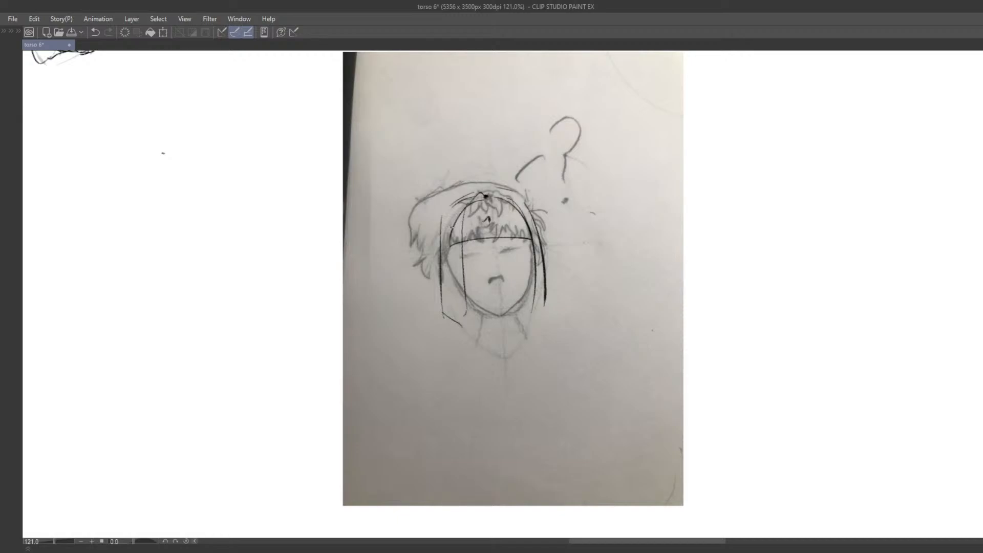
Sketch a raised arc over the skull dome as the top contour of the hair.
key("ctrl+z")
mouse_move(460, 196)
left_mouse_down()
mouse_move(507, 186)
mouse_move(525, 197)
left_mouse_up()
key("ctrl+z")
mouse_move(445, 202)
left_mouse_down()
mouse_move(470, 185)
mouse_move(523, 201)
left_mouse_up()
key("ctrl+z")
left_click_drag(450, 202, 522, 198)
key("ctrl+z")
left_click_drag(446, 205, 526, 199)
key("ctrl+z")
mouse_move(447, 206)
left_mouse_down()
mouse_move(472, 185)
mouse_move(519, 197)
left_mouse_up()
left_click_drag(497, 285, 457, 280)
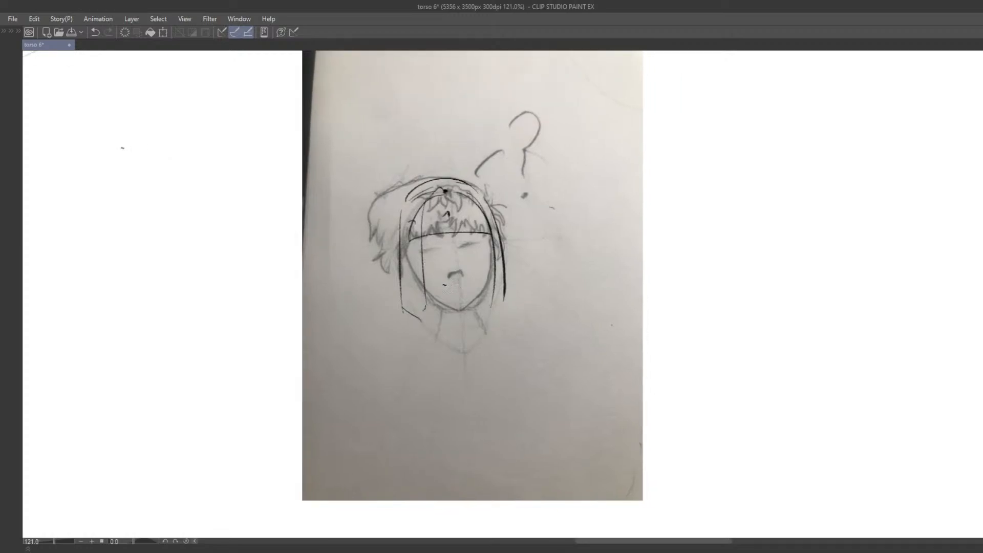
Trace the jaw and chin outline, the two closed eyes and the small mouth from the photographed drawing.
key("ctrl+z")
mouse_move(410, 252)
left_mouse_down()
mouse_move(451, 308)
mouse_move(447, 298)
mouse_move(473, 296)
mouse_move(441, 303)
mouse_move(462, 302)
mouse_move(459, 310)
mouse_move(482, 295)
left_mouse_up()
key("ctrl+z")
key("ctrl+z")
key("ctrl+z")
mouse_move(460, 310)
left_mouse_down()
mouse_move(480, 296)
mouse_move(474, 303)
mouse_move(490, 249)
mouse_move(485, 292)
left_mouse_up()
key("ctrl+z")
key("ctrl+z")
mouse_move(425, 250)
left_mouse_down()
mouse_move(442, 249)
mouse_move(479, 210)
mouse_move(475, 276)
left_mouse_up()
key("ctrl+z")
scroll(453, 212, "down", 2)
scroll(458, 270, "up", 2)
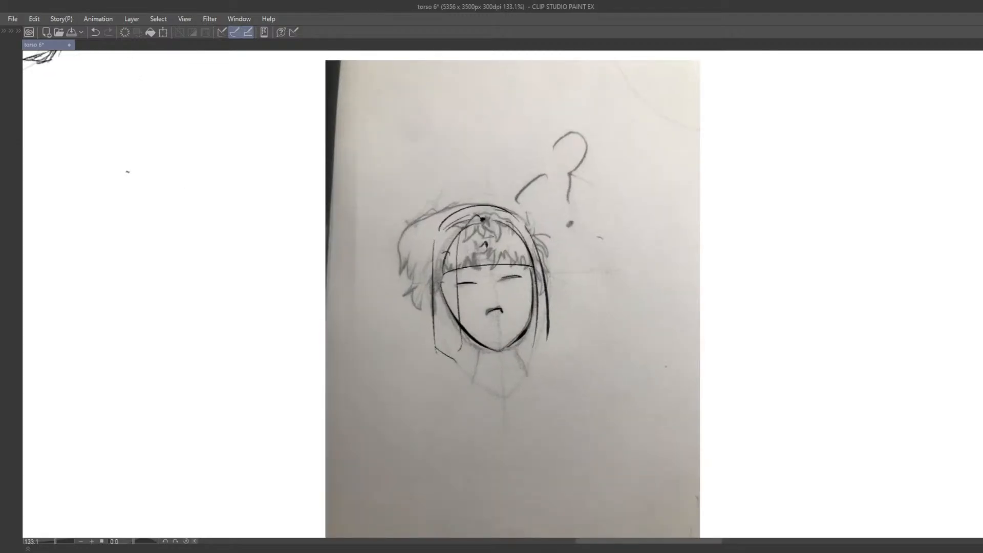
Add a vertical centre mark on the forehead, strands beside the crown and short strokes at the hair ends.
key("ctrl+z")
left_click_drag(489, 235, 487, 250)
left_click_drag(487, 208, 446, 228)
key("ctrl+z")
mouse_move(462, 338)
left_mouse_down()
mouse_move(461, 406)
mouse_move(501, 411)
left_mouse_up()
key("ctrl+z")
Move the traced head sketch off the photo into the blank space beside it and rotate it slightly clockwise.
key("ctrl+alt+0")
left_click_drag(528, 284, 687, 285)
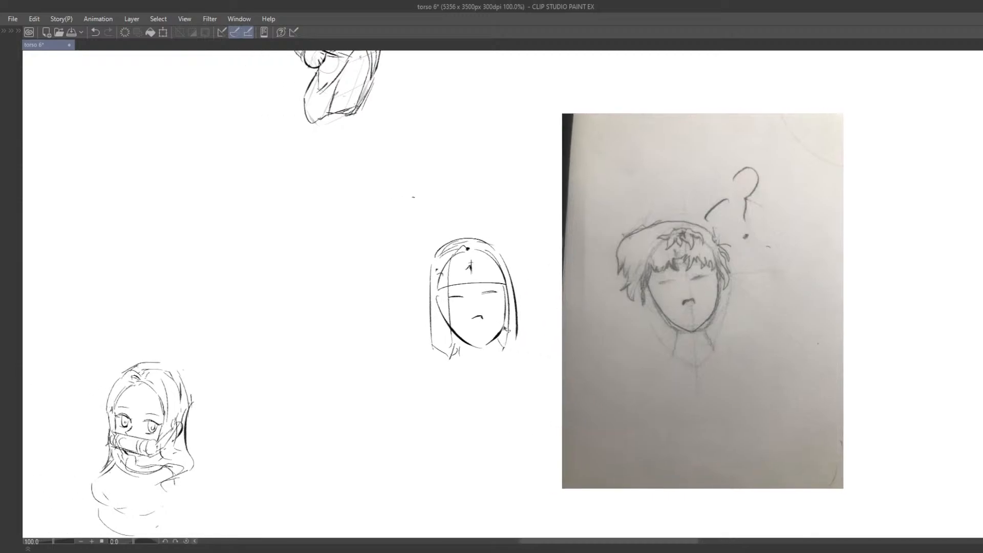
key("ctrl+t")
left_click_drag(571, 276, 562, 288)
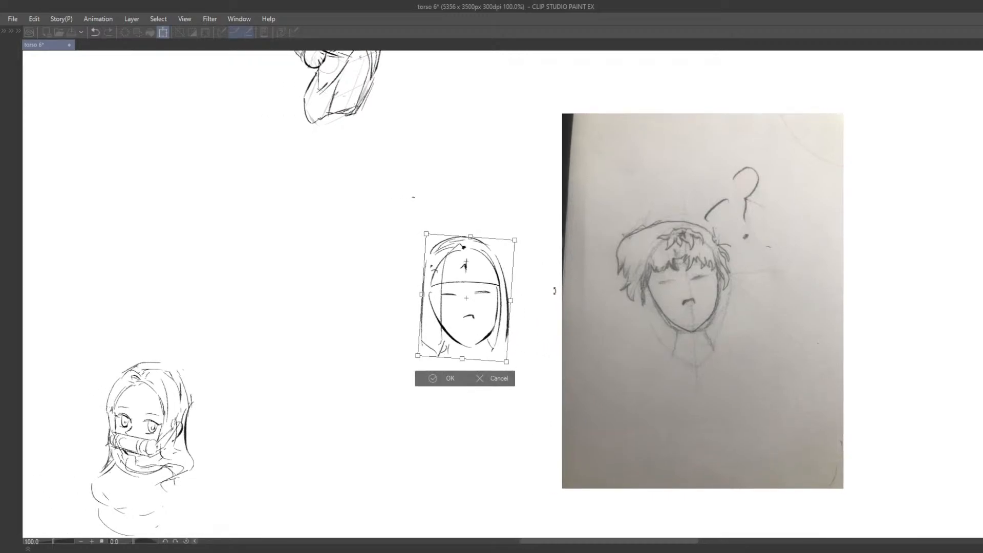
left_click_drag(486, 318, 485, 311)
key("Return")
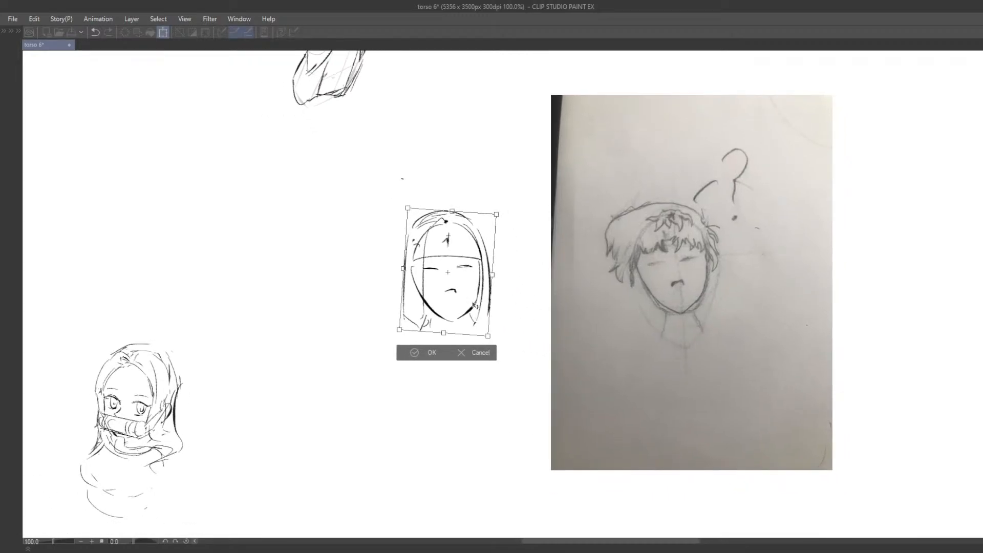
key("Return")
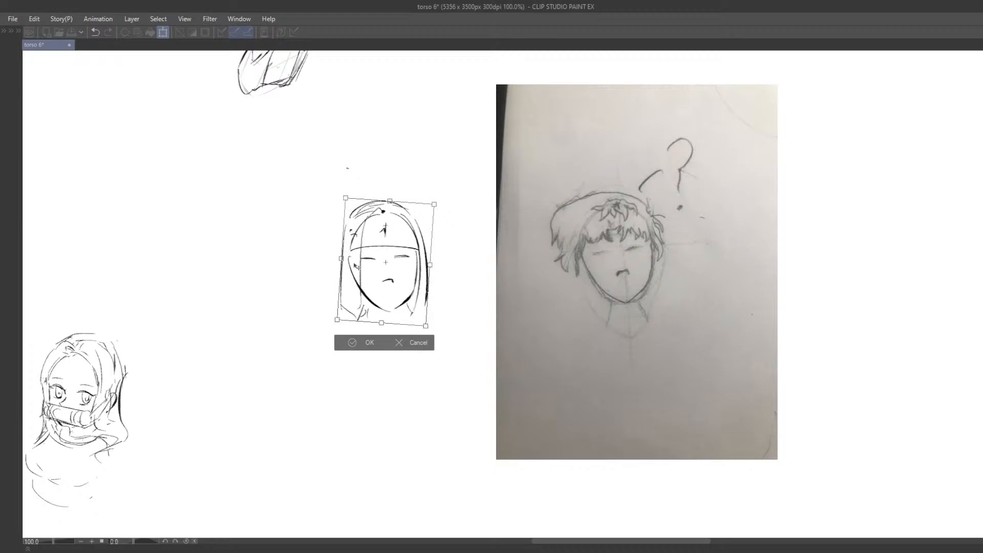
key("Return")
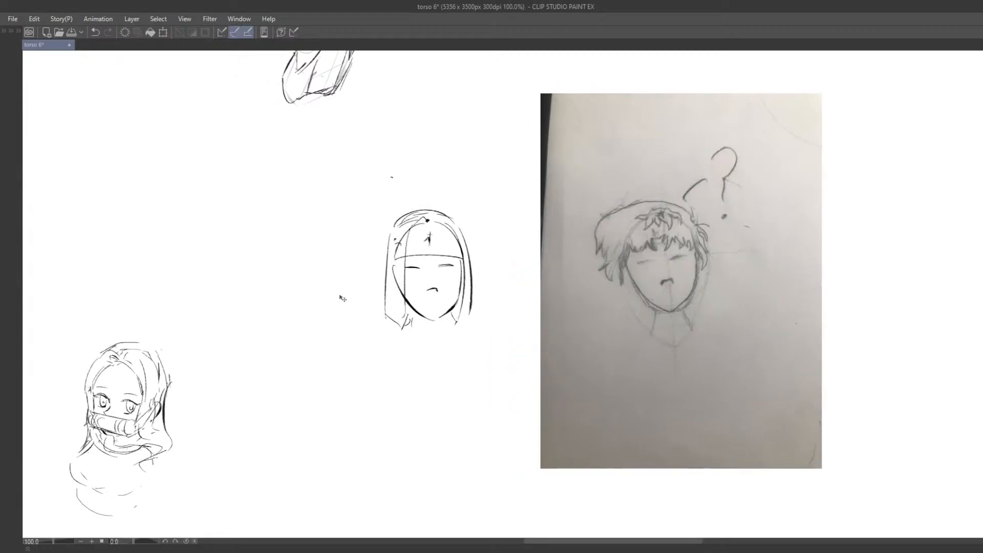
Lower Layer 20's opacity to 20% and add a new raster layer above it.
key("Tab")
left_click(244, 198)
type("20")
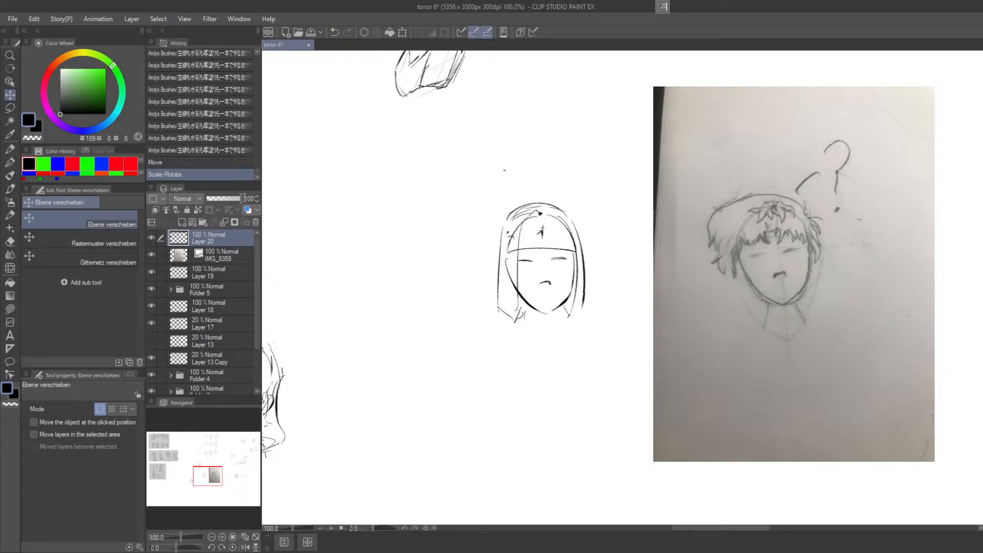
key("Return")
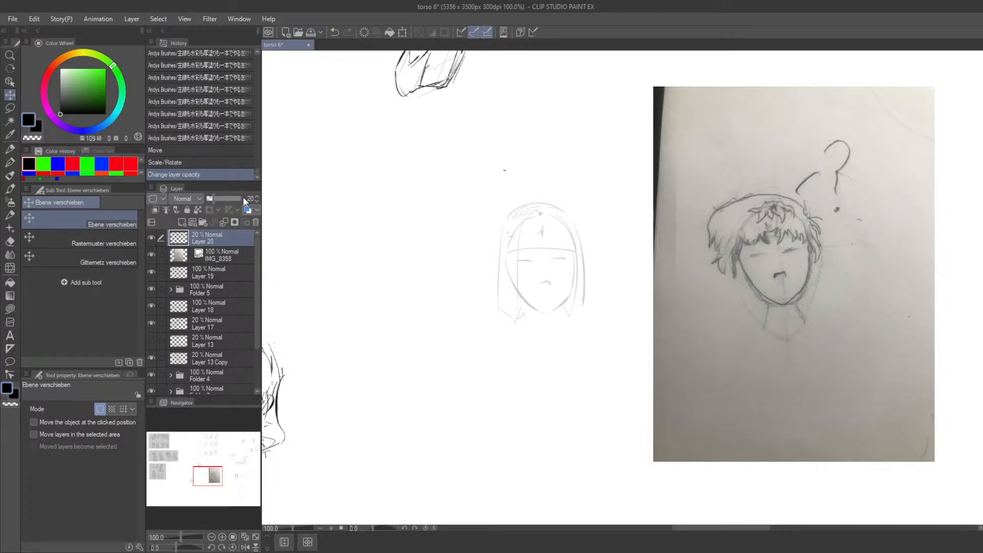
left_click(182, 222)
key("b")
key("Tab")
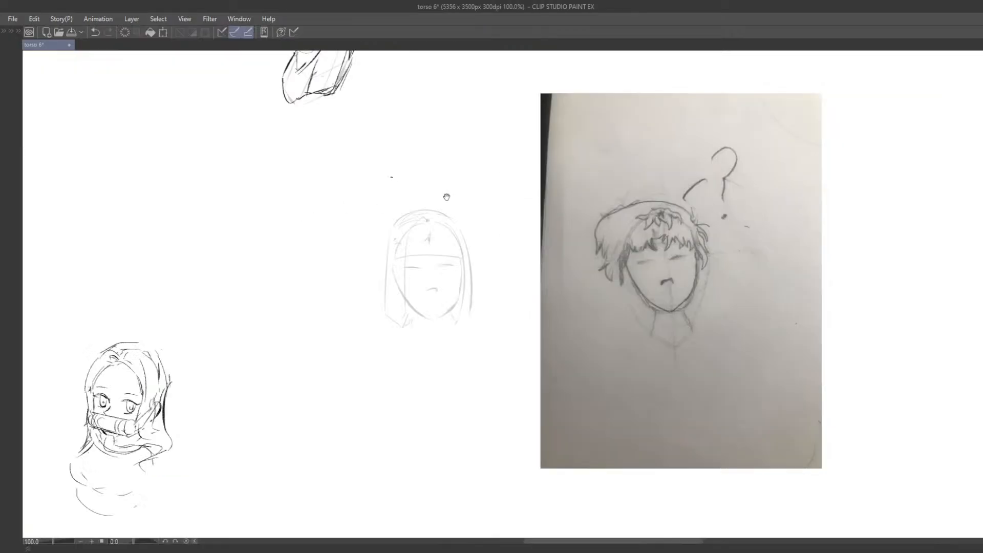
Try jagged fringe strands over the photographed head's hair and erase the trial strokes.
scroll(398, 248, "up", 3)
left_click_drag(382, 337, 411, 316)
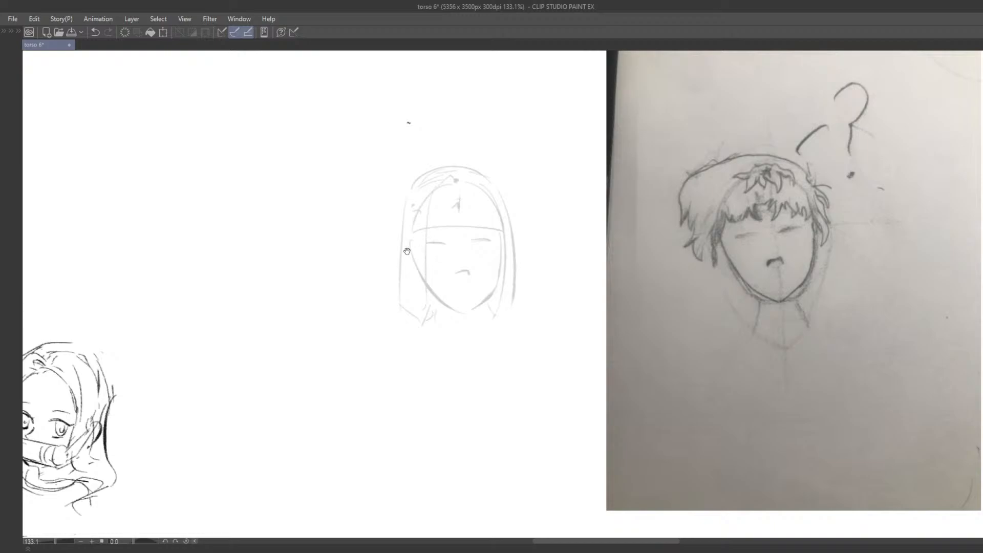
left_click_drag(407, 251, 434, 261)
left_click_drag(669, 255, 496, 248)
scroll(556, 276, "up", 1)
left_click_drag(557, 276, 591, 264)
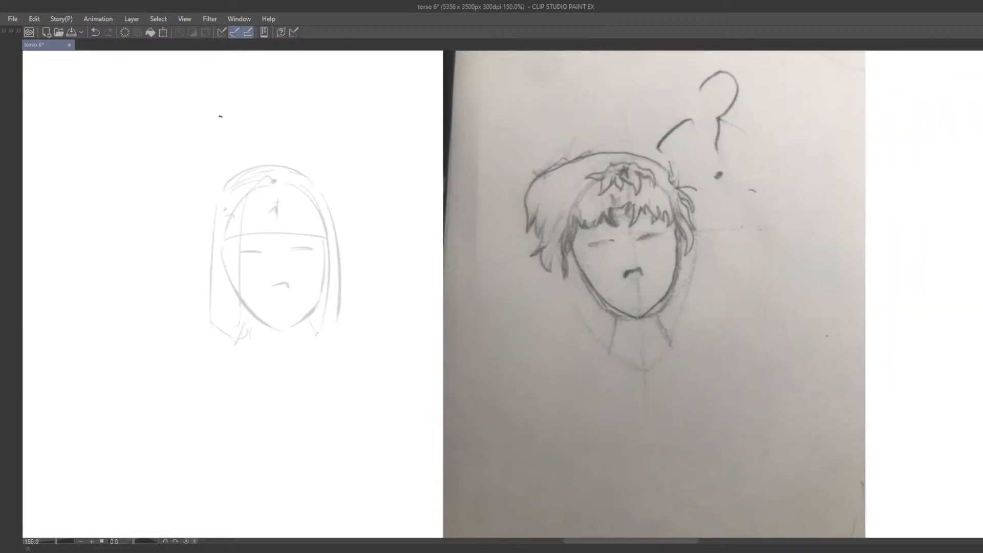
scroll(634, 223, "up", 1)
left_click_drag(638, 188, 633, 186)
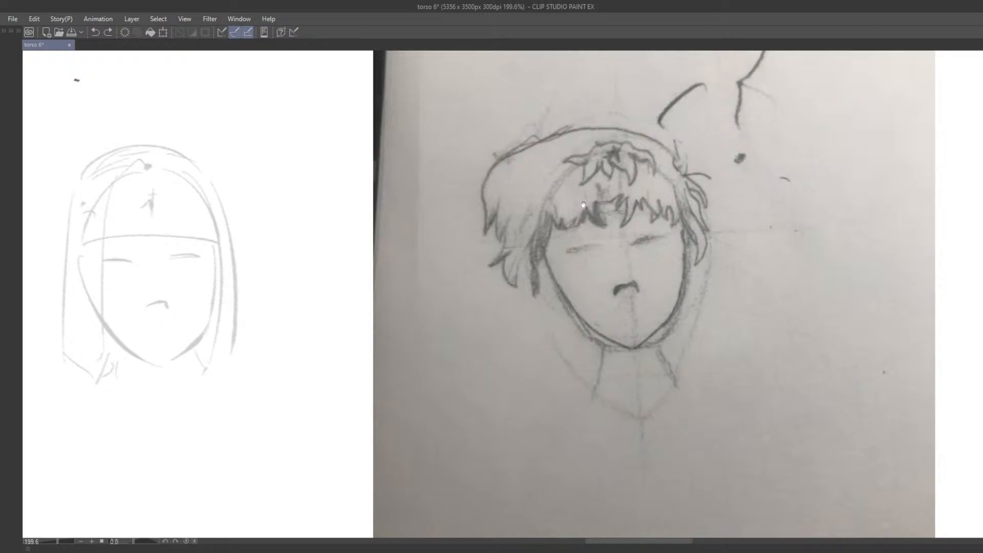
mouse_move(583, 204)
left_mouse_down()
mouse_move(596, 196)
mouse_move(639, 221)
mouse_move(666, 199)
left_mouse_up()
key("ctrl+z")
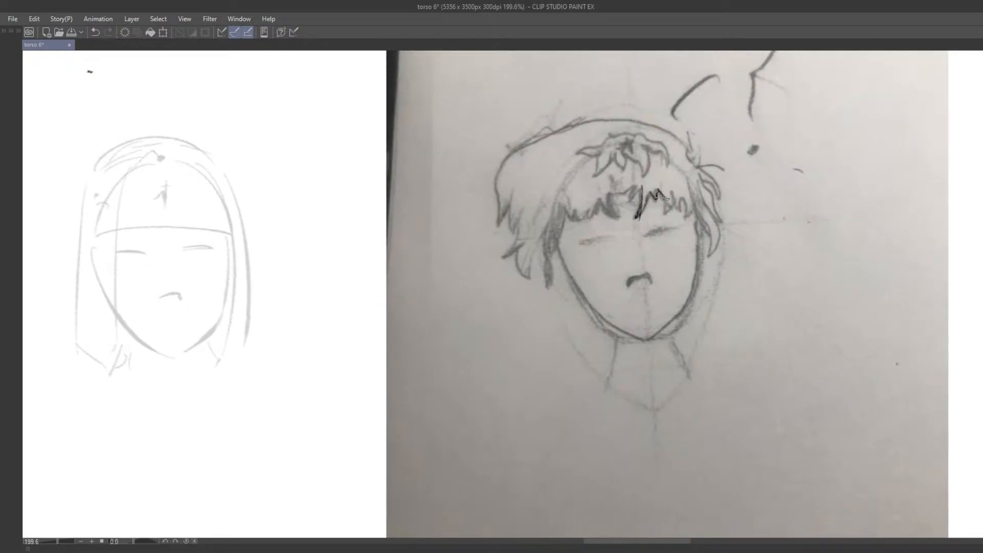
left_click_drag(610, 234, 625, 233)
key("e")
left_click_drag(699, 198, 650, 199)
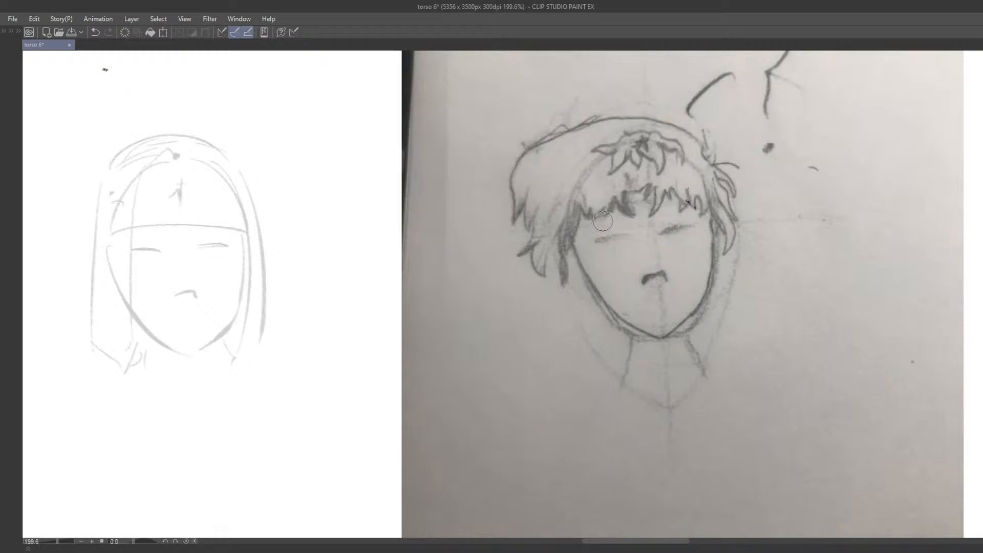
Try curved fringe strokes over the photographed forehead and undo them.
mouse_move(587, 232)
left_mouse_down()
mouse_move(648, 222)
mouse_move(675, 203)
left_mouse_up()
scroll(648, 222, "down", 3)
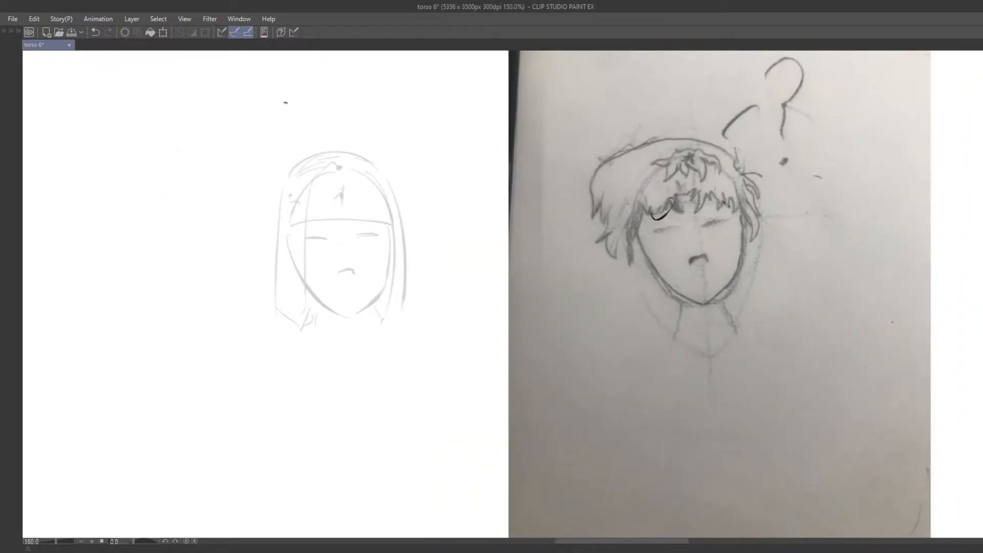
key("ctrl+z")
left_click_drag(484, 253, 560, 255)
left_click_drag(490, 222, 519, 233)
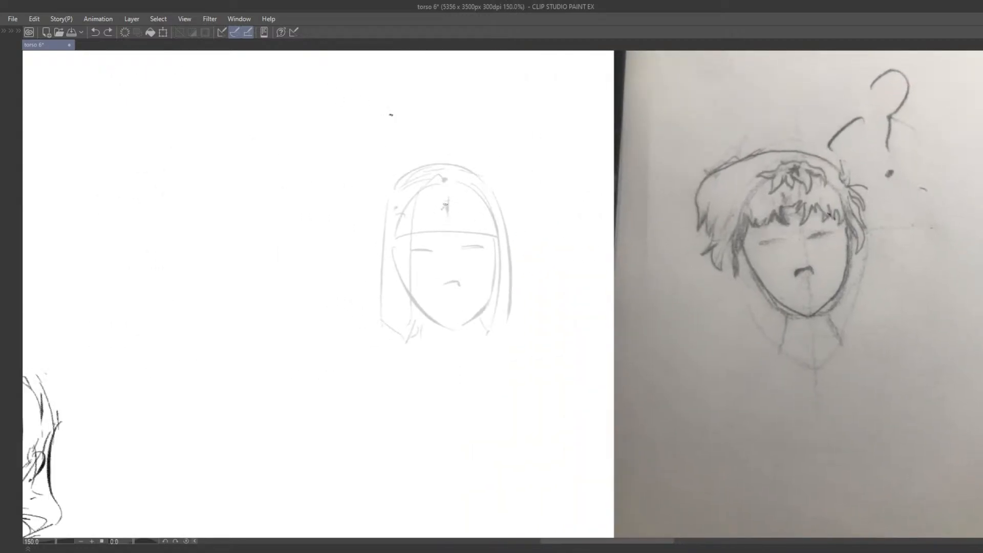
left_click_drag(642, 219, 533, 204)
left_click_drag(669, 196, 605, 205)
key("ctrl+z")
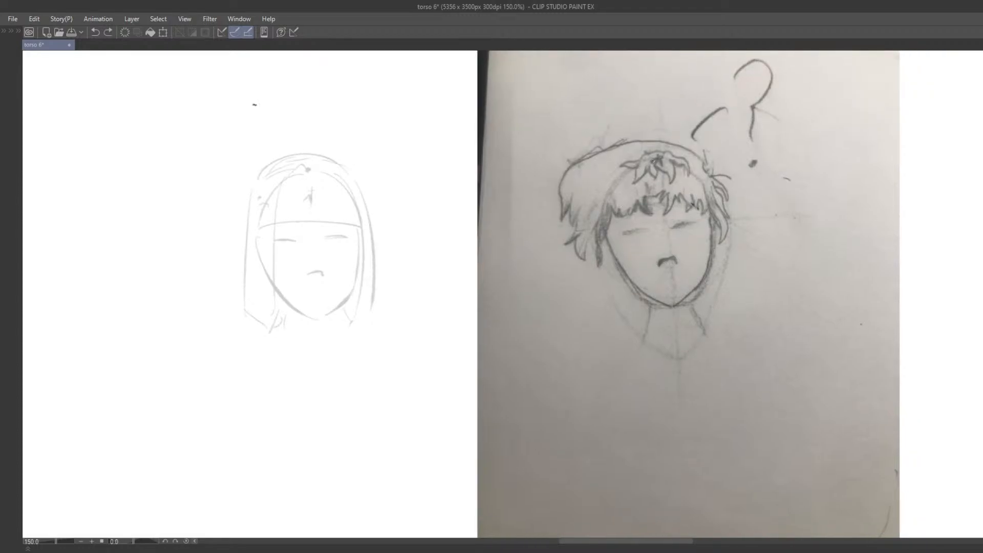
left_click_drag(650, 160, 606, 206)
key("ctrl+z")
Over the faded guide sketch, draw a fringe strand curving from the crown down to a point beside the left eye.
mouse_move(333, 197)
left_mouse_down()
mouse_move(426, 217)
mouse_move(421, 207)
mouse_move(397, 206)
mouse_move(398, 253)
left_mouse_up()
key("ctrl+z")
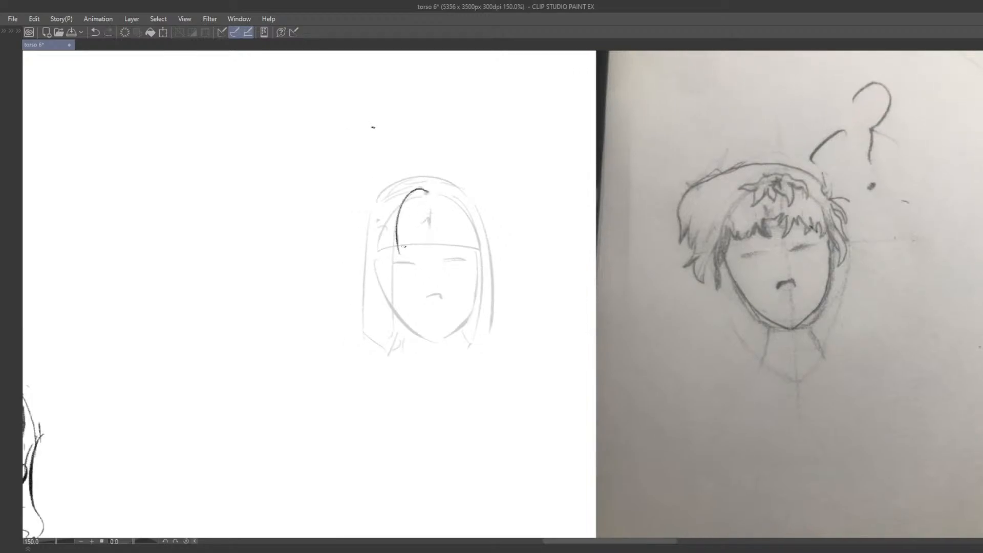
key("ctrl+z")
mouse_move(425, 192)
left_mouse_down()
mouse_move(394, 216)
mouse_move(396, 287)
mouse_move(385, 254)
left_mouse_up()
key("ctrl+z")
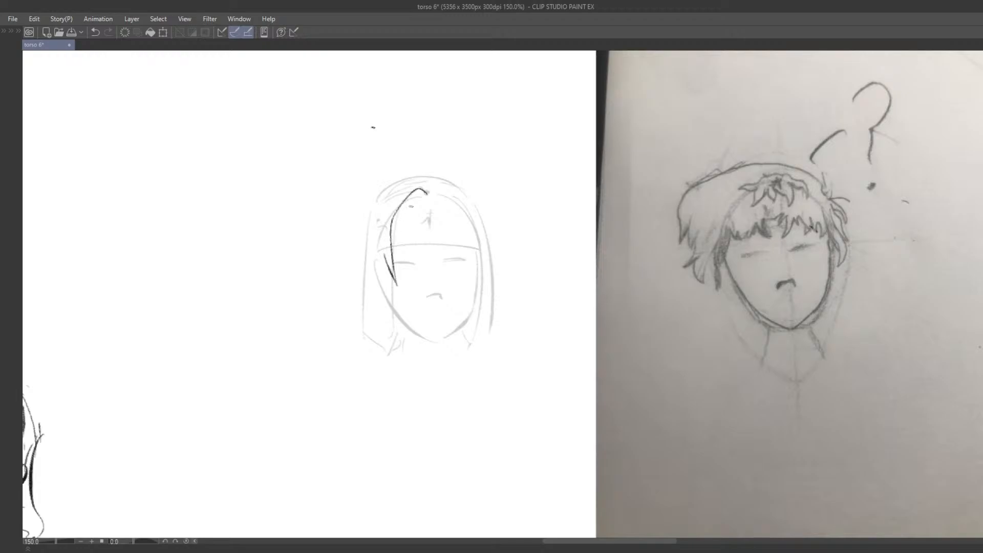
mouse_move(424, 193)
left_mouse_down()
mouse_move(395, 211)
mouse_move(394, 250)
left_mouse_up()
key("ctrl+z")
Draw the upper-left hair contour sweeping outward from the crown over the guide sketch.
mouse_move(420, 186)
left_mouse_down()
mouse_move(392, 191)
mouse_move(373, 215)
left_mouse_up()
key("ctrl+z")
key("ctrl+z")
left_click_drag(420, 186, 390, 192)
left_click_drag(381, 195, 363, 250)
key("ctrl+z")
left_click_drag(416, 187, 392, 192)
left_click_drag(375, 205, 368, 240)
key("ctrl+z")
key("ctrl+z")
key("ctrl+z")
left_click_drag(419, 187, 392, 193)
key("ctrl+z")
Extend the left hair contour down the side of the head with a small flick and a long lock curving below the jaw.
left_click_drag(381, 194, 367, 263)
key("ctrl+z")
left_click_drag(380, 194, 361, 311)
key("ctrl+z")
left_click_drag(379, 195, 352, 296)
key("ctrl+z")
mouse_move(379, 195)
left_mouse_down()
mouse_move(354, 271)
mouse_move(379, 351)
left_mouse_up()
key("ctrl+z")
left_click_drag(364, 264, 385, 368)
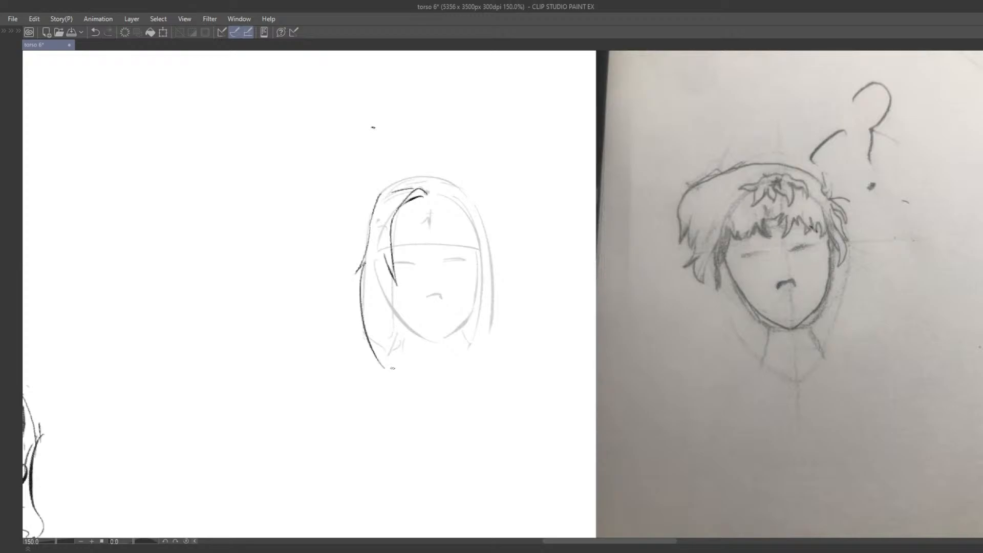
Extend the fringe strand past the left eye and draw the inner edge of the left lock down to the jaw.
left_click_drag(390, 286, 392, 347)
key("ctrl+z")
left_click_drag(384, 271, 392, 238)
key("ctrl+z")
left_click_drag(393, 223, 411, 304)
mouse_move(392, 266)
left_mouse_down()
mouse_move(405, 297)
mouse_move(396, 336)
mouse_move(391, 302)
mouse_move(398, 340)
left_mouse_up()
key("ctrl+z")
key("ctrl+z")
key("ctrl+z")
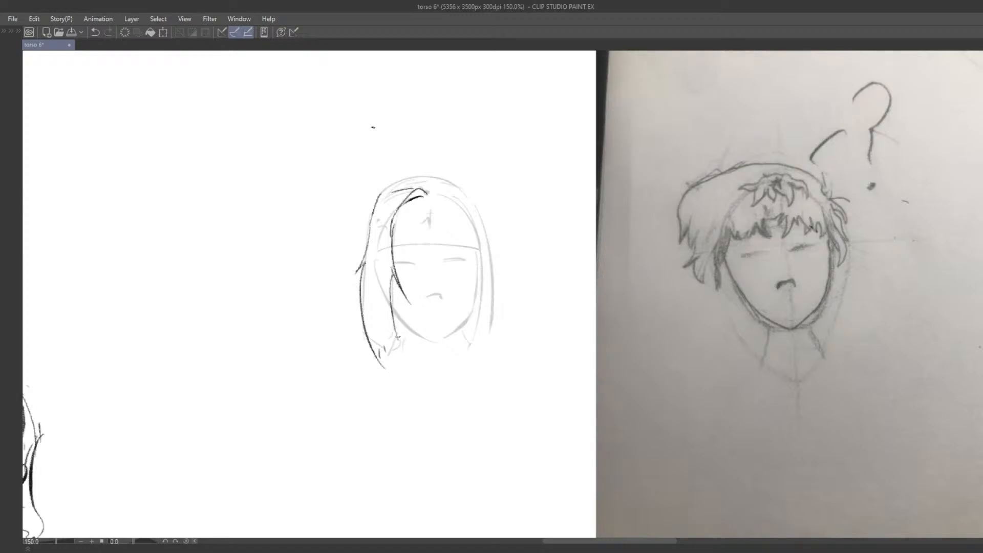
Draw a small arch at the parting and a long strand sweeping down the right side of the face to jaw level.
mouse_move(429, 202)
left_mouse_down()
mouse_move(439, 193)
mouse_move(462, 207)
mouse_move(441, 192)
mouse_move(454, 201)
left_mouse_up()
key("ctrl+z")
key("ctrl+z")
key("ctrl+z")
key("ctrl+z")
left_click_drag(460, 206, 483, 343)
key("ctrl+z")
key("ctrl+z")
key("ctrl+z")
mouse_move(449, 202)
left_mouse_down()
mouse_move(487, 299)
mouse_move(486, 328)
left_mouse_up()
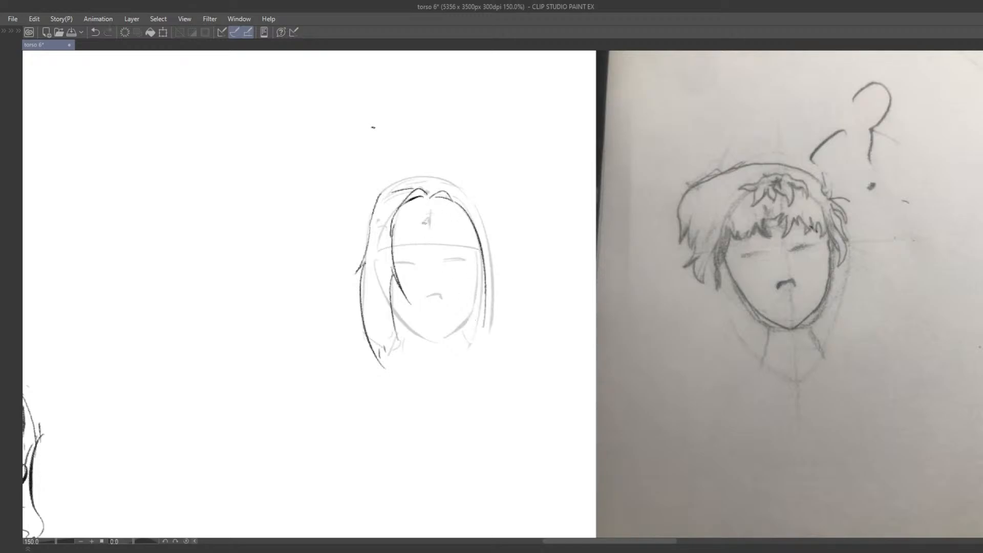
Try short curved strands fanning from the parting across the forehead.
key("ctrl+z")
mouse_move(428, 198)
left_mouse_down()
mouse_move(410, 216)
mouse_move(416, 209)
mouse_move(408, 244)
left_mouse_up()
key("ctrl+z")
key("ctrl+z")
key("ctrl+z")
mouse_move(429, 198)
left_mouse_down()
mouse_move(419, 237)
mouse_move(449, 241)
left_mouse_up()
key("ctrl+z")
key("ctrl+z")
left_click_drag(441, 199, 466, 234)
left_click_drag(428, 201, 444, 237)
left_click_drag(427, 199, 409, 232)
key("ctrl+z")
key("ctrl+z")
key("ctrl+z")
key("ctrl+z")
Draw two fringe strands spreading from the parting and a straight horizontal fringe edge above the eyes.
mouse_move(430, 200)
left_mouse_down()
mouse_move(409, 253)
mouse_move(446, 245)
left_mouse_up()
key("ctrl+z")
key("ctrl+z")
left_click_drag(430, 199, 417, 244)
key("ctrl+z")
left_click_drag(430, 200, 415, 245)
key("ctrl+z")
left_click_drag(435, 203, 457, 247)
left_click_drag(391, 245, 470, 249)
left_click_drag(464, 301, 450, 290)
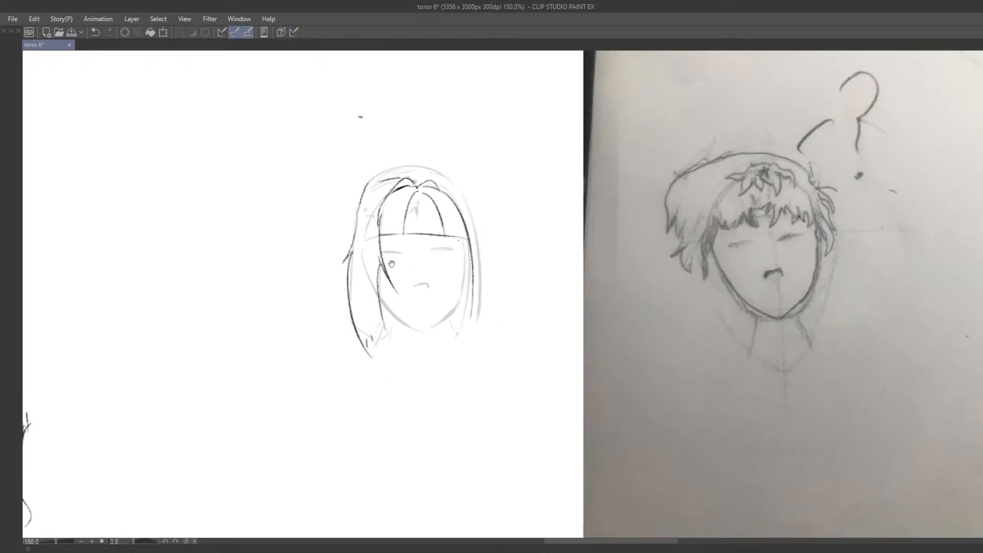
Undo the straight fringe edge and the two forehead strands.
mouse_move(399, 262)
left_mouse_down()
mouse_move(428, 286)
mouse_move(443, 258)
mouse_move(434, 256)
mouse_move(439, 225)
mouse_move(453, 221)
mouse_move(478, 258)
left_mouse_up()
key("e")
key("p")
key("ctrl+z")
key("ctrl+z")
key("ctrl+z")
key("e")
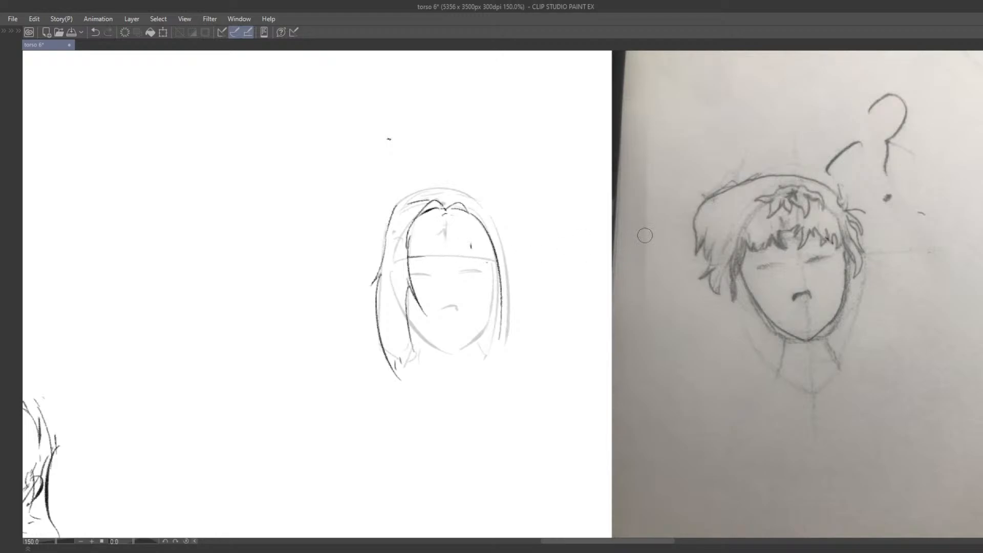
Try a horizontal fringe edge along the guide line, with an erased section and an inner strand from the parting.
key("p")
left_click_drag(414, 255, 495, 259)
key("e")
left_click_drag(427, 252, 489, 259)
key("p")
left_click_drag(445, 211, 425, 264)
key("ctrl+z")
key("ctrl+z")
key("ctrl+z")
key("ctrl+z")
key("ctrl+z")
left_click_drag(444, 216, 429, 257)
key("ctrl+z")
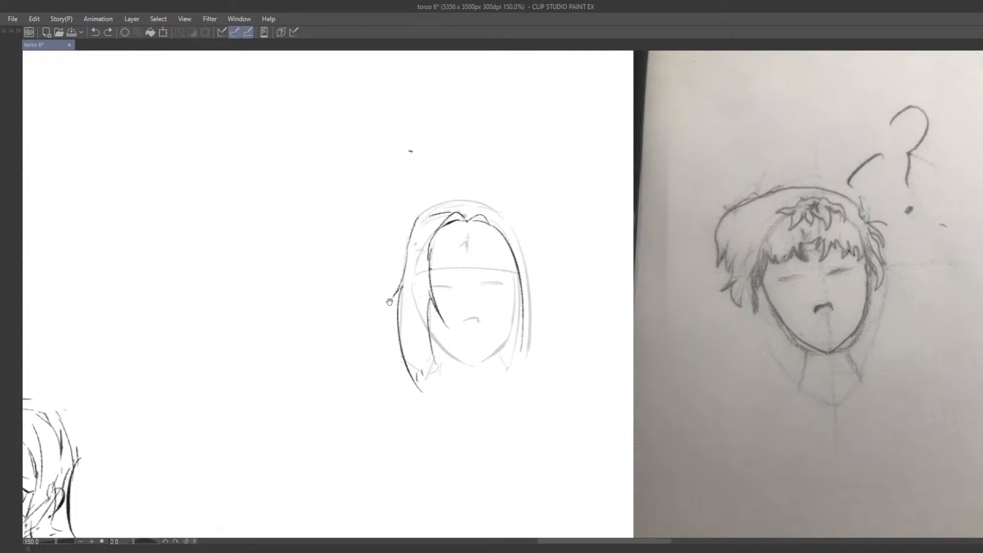
Draw two curved fringe strands diverging from the parting down to the horizontal guide line.
left_click_drag(389, 302, 347, 271)
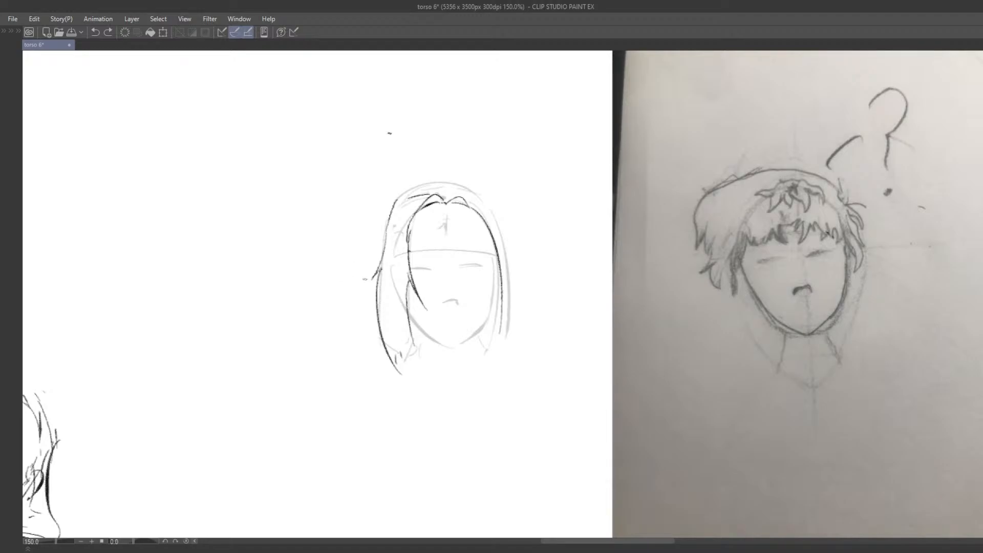
mouse_move(401, 262)
left_mouse_down()
mouse_move(402, 250)
mouse_move(383, 260)
mouse_move(390, 291)
mouse_move(382, 277)
mouse_move(398, 275)
left_mouse_up()
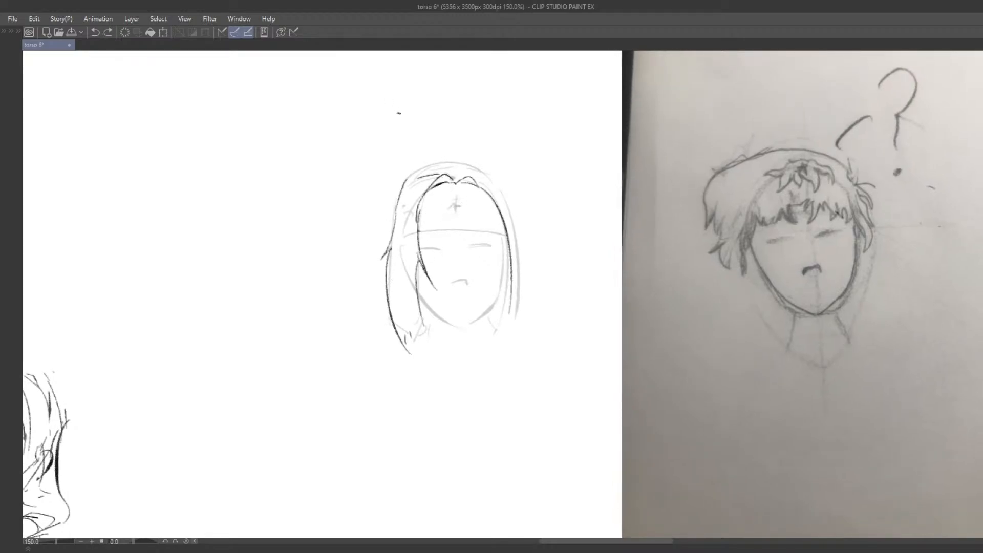
left_click_drag(454, 186, 443, 230)
key("ctrl+z")
key("ctrl+z")
left_click_drag(462, 187, 477, 225)
left_click_drag(392, 282, 428, 261)
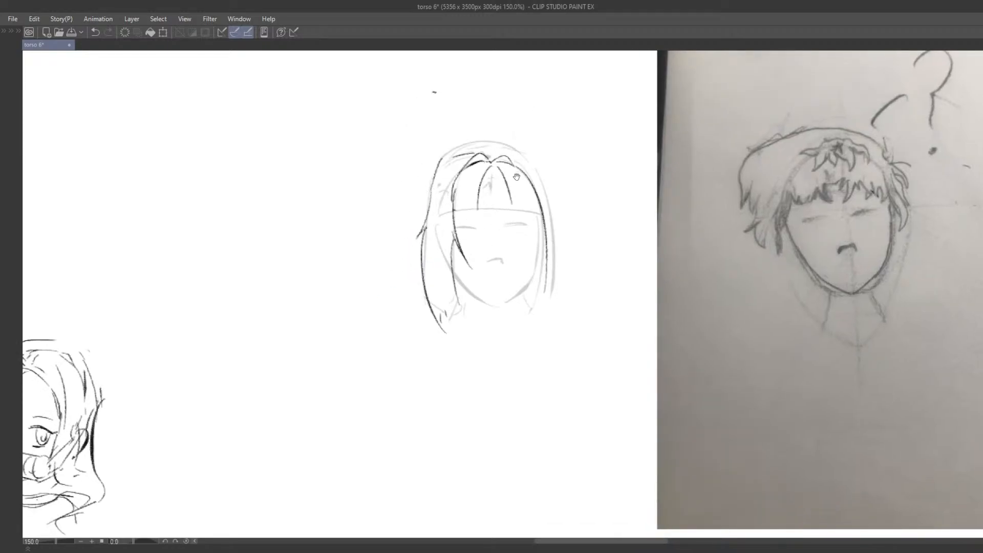
left_click_drag(516, 177, 500, 283)
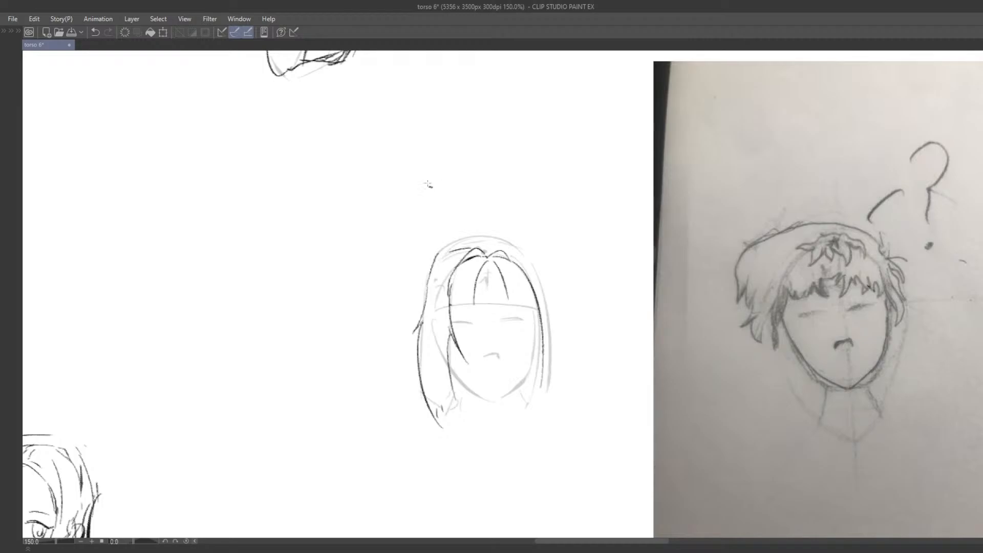
key("Tab")
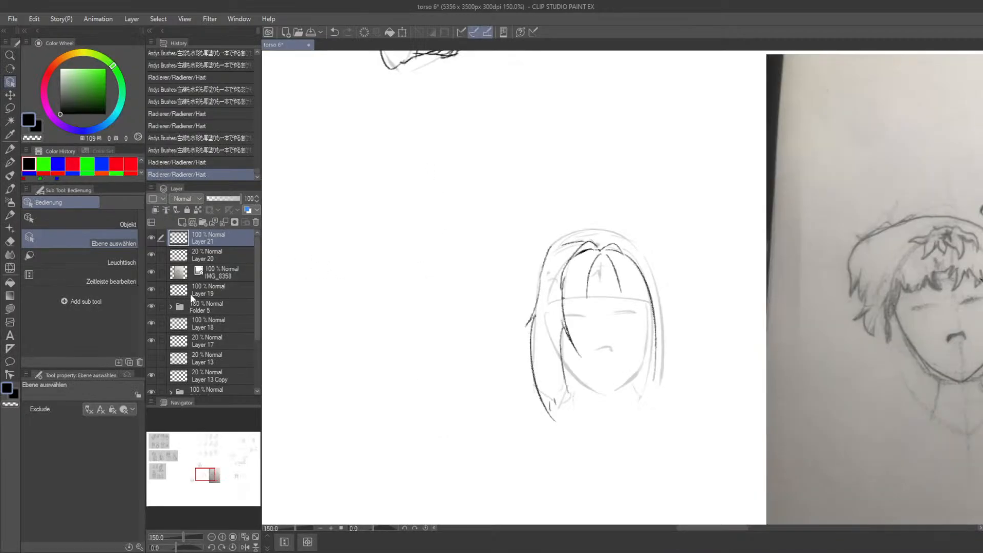
key("Tab")
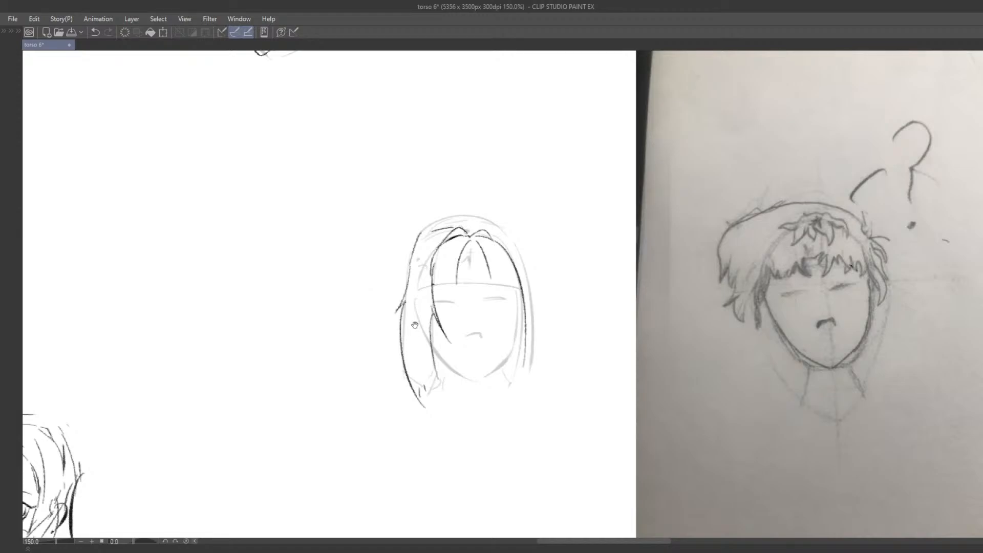
Draw the left and middle parts of the blunt fringe edge along the guide line with short vertical strand marks.
left_click_drag(415, 325, 440, 287)
key("ctrl+z")
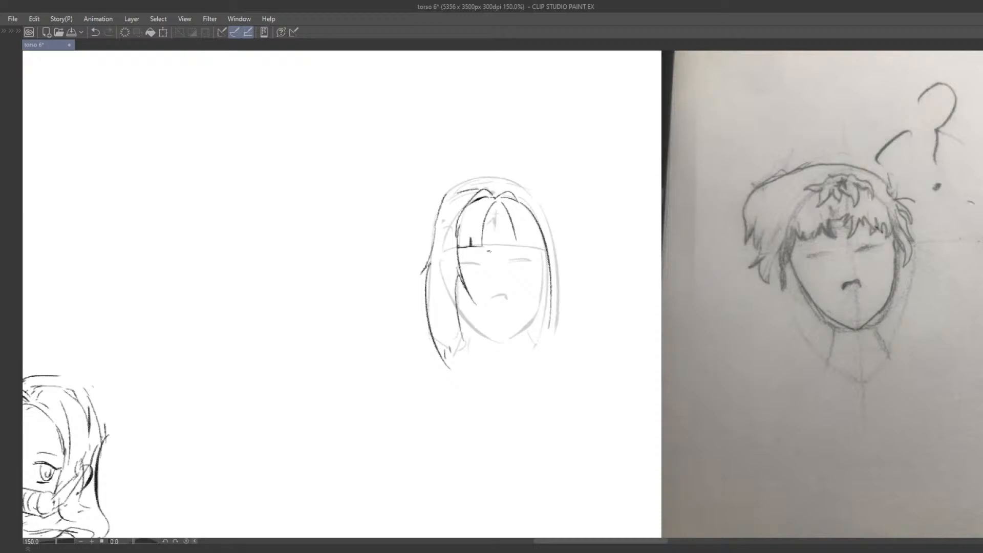
key("ctrl+z")
left_click_drag(485, 232, 485, 248)
Erase the flared left lock and redraw it hanging straight from the crown, with a slanted end near the jaw.
mouse_move(479, 305)
left_mouse_down()
mouse_move(448, 262)
mouse_move(425, 297)
mouse_move(434, 343)
mouse_move(452, 330)
mouse_move(457, 304)
mouse_move(440, 213)
mouse_move(449, 235)
mouse_move(464, 216)
left_mouse_up()
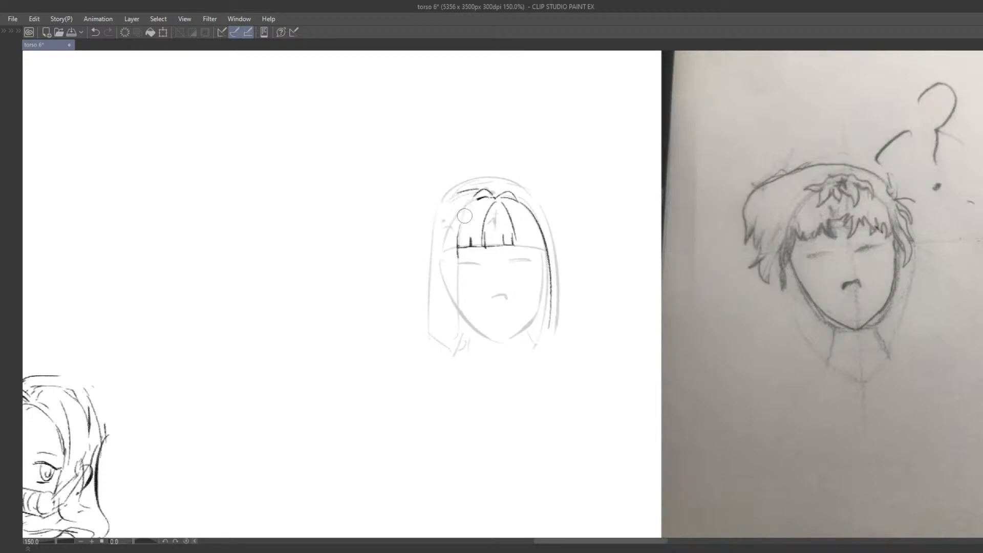
key("ctrl+z")
key("ctrl+z")
key("ctrl+z")
key("ctrl+z")
mouse_move(478, 195)
left_mouse_down()
mouse_move(468, 306)
mouse_move(444, 317)
left_mouse_up()
key("ctrl+z")
mouse_move(445, 200)
left_mouse_down()
mouse_move(432, 304)
mouse_move(440, 333)
left_mouse_up()
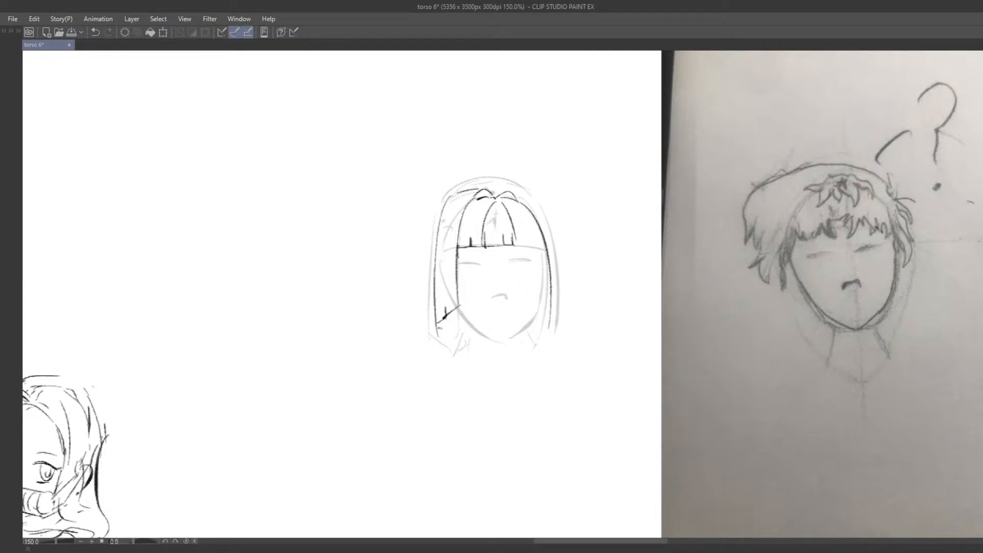
Reinforce the left lock's outer contour and lower end, and rework the right-hand forehead strand.
left_click_drag(504, 279, 491, 259)
mouse_move(456, 299)
left_mouse_down()
mouse_move(460, 290)
mouse_move(443, 289)
left_mouse_up()
key("ctrl+z")
left_click_drag(516, 204, 514, 239)
mouse_move(441, 213)
left_mouse_down()
mouse_move(456, 225)
mouse_move(456, 200)
mouse_move(447, 231)
left_mouse_up()
left_click_drag(441, 246, 465, 196)
key("ctrl+z")
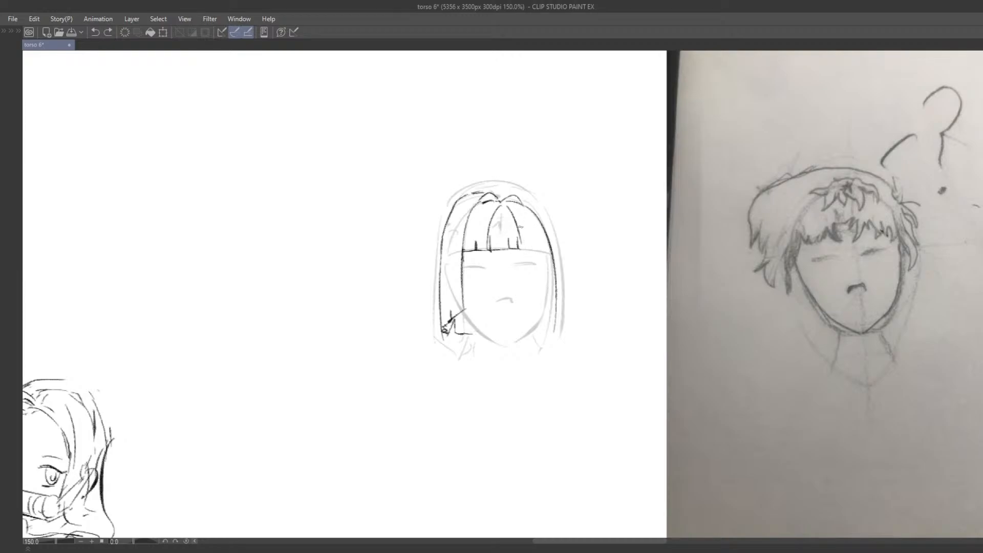
Complete the right end of the fringe with strand marks and draw the outer right hair contour from crown to jaw.
mouse_move(522, 226)
left_mouse_down()
mouse_move(524, 250)
mouse_move(546, 250)
mouse_move(531, 230)
mouse_move(546, 244)
left_mouse_up()
key("ctrl+z")
mouse_move(522, 188)
left_mouse_down()
mouse_move(541, 199)
mouse_move(568, 318)
left_mouse_up()
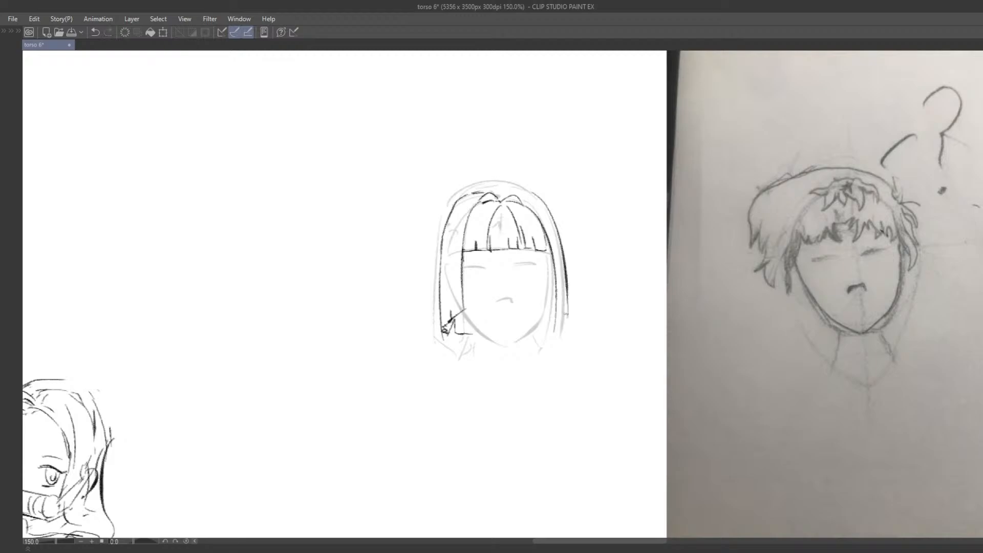
key("ctrl+z")
left_click_drag(529, 191, 561, 329)
mouse_move(532, 193)
left_mouse_down()
mouse_move(503, 197)
mouse_move(570, 292)
mouse_move(569, 319)
left_mouse_up()
key("ctrl+z")
key("e")
key("p")
Draw the face-side line inside the left lock and close off the lower end of the right lock.
left_click_drag(455, 199, 464, 314)
key("ctrl+z")
key("ctrl+z")
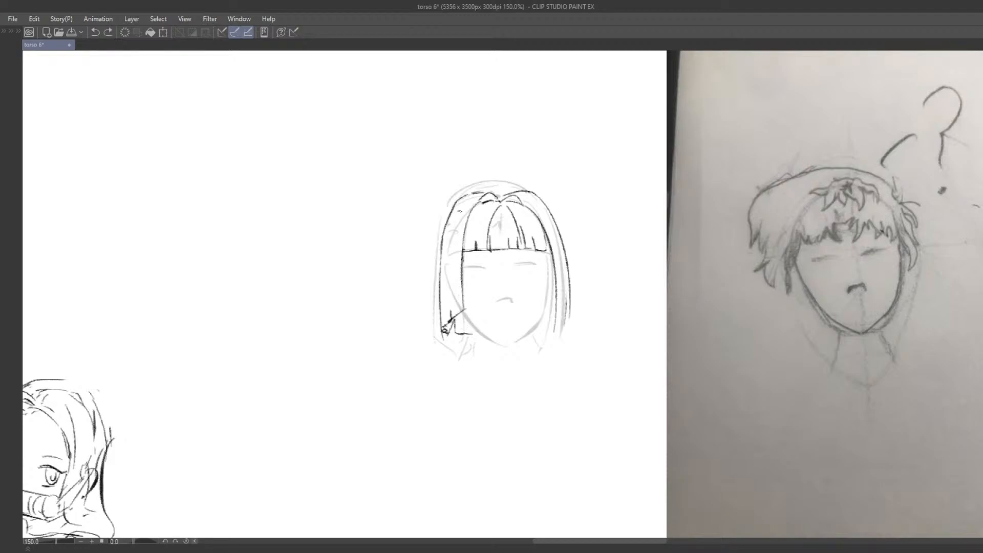
key("ctrl+z")
left_click_drag(460, 202, 462, 314)
key("ctrl+z")
mouse_move(446, 234)
left_mouse_down()
mouse_move(463, 312)
mouse_move(449, 320)
left_mouse_up()
key("ctrl+z")
left_click_drag(539, 203, 554, 322)
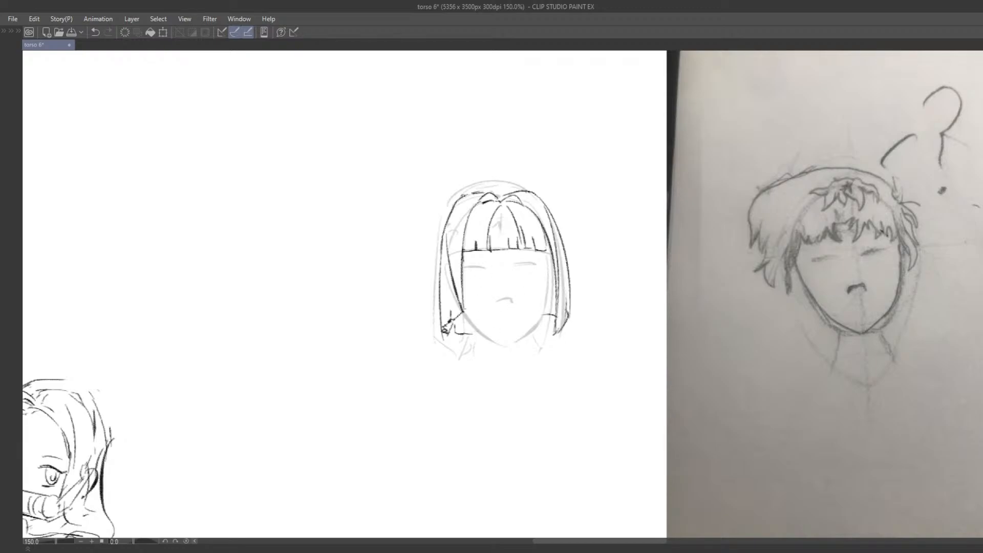
Draw the top contour of the hair as an arc over the crown.
left_click_drag(467, 190, 527, 188)
key("ctrl+z")
left_click_drag(463, 199, 526, 188)
key("ctrl+z")
key("ctrl+z")
key("ctrl+z")
left_click_drag(458, 195, 521, 185)
Try a jaw stroke running from the left cheek toward the chin.
mouse_move(483, 346)
left_mouse_down()
mouse_move(456, 310)
mouse_move(428, 306)
mouse_move(451, 305)
left_mouse_up()
key("e")
key("p")
key("ctrl+z")
mouse_move(435, 247)
left_mouse_down()
mouse_move(446, 291)
mouse_move(472, 309)
left_mouse_up()
key("ctrl+z")
key("ctrl+z")
key("ctrl+z")
Draw the left jawline curving down from the lock and the underside of the chin over the guide sketch.
mouse_move(439, 274)
left_mouse_down()
mouse_move(477, 308)
mouse_move(510, 304)
left_mouse_up()
left_click_drag(504, 305, 515, 296)
key("ctrl+z")
key("e")
left_click_drag(449, 285, 477, 305)
key("ctrl+z")
left_click_drag(485, 307, 506, 299)
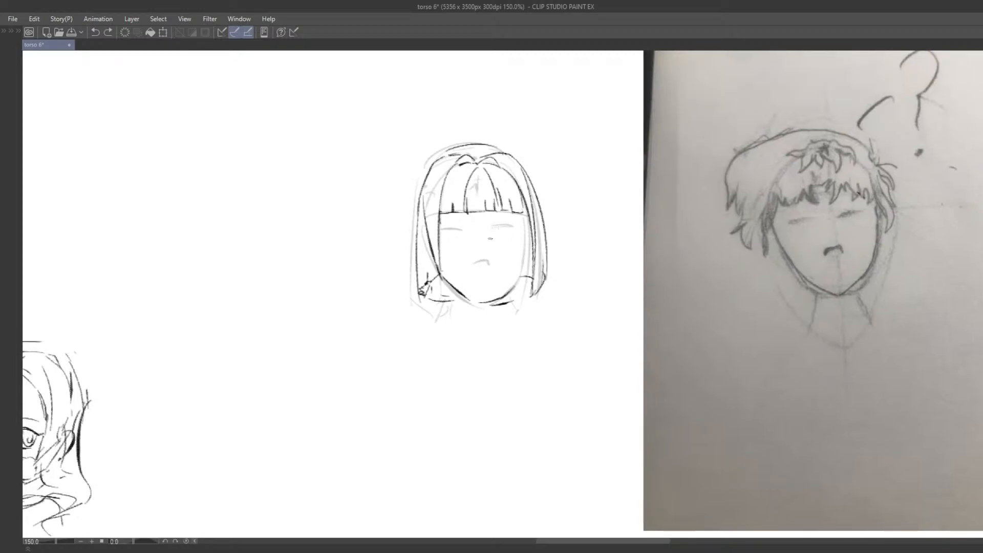
Shift the drawn hair slightly upward above the guide line and draw the upper lid of the right eye.
key("ctrl+z")
left_click_drag(489, 239, 514, 223)
key("ctrl+z")
mouse_move(448, 220)
left_mouse_down()
mouse_move(395, 277)
mouse_move(581, 321)
mouse_move(522, 229)
mouse_move(502, 218)
mouse_move(527, 229)
mouse_move(524, 217)
mouse_move(509, 223)
mouse_move(522, 226)
left_mouse_up()
left_click(373, 328)
key("ctrl+z")
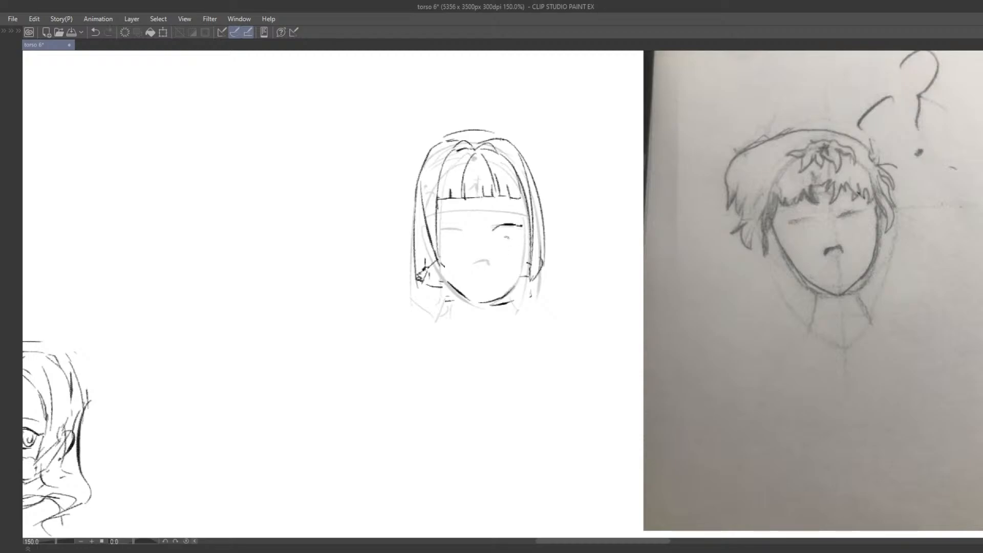
key("ctrl+z")
Add the right eye's iris and lower lid, the left eye's inner lid corner, a small nose mark and the mouth.
key("e")
key("p")
key("ctrl+z")
left_click_drag(482, 250, 490, 274)
key("ctrl+z")
key("ctrl+z")
left_click_drag(387, 227, 407, 226)
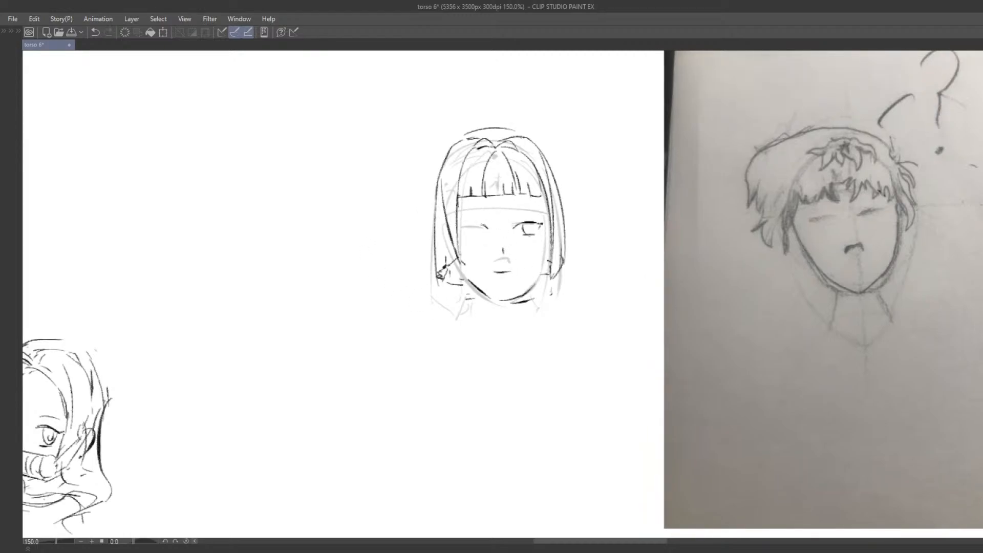
Redraw the left eye's upper lid, add its lower lid, and darken the lash at the right eye's outer corner.
key("ctrl+z")
key("ctrl+z")
key("m")
mouse_move(510, 219)
left_mouse_down()
mouse_move(540, 241)
mouse_move(542, 216)
mouse_move(549, 238)
mouse_move(547, 214)
mouse_move(535, 238)
mouse_move(504, 255)
mouse_move(484, 229)
mouse_move(459, 224)
mouse_move(480, 239)
left_mouse_up()
left_click(409, 265)
key("e")
key("p")
key("ctrl+z")
key("ctrl+z")
key("ctrl+z")
key("ctrl+z")
key("ctrl+z")
key("ctrl+z")
key("ctrl+z")
left_click_drag(467, 238, 482, 237)
key("ctrl+z")
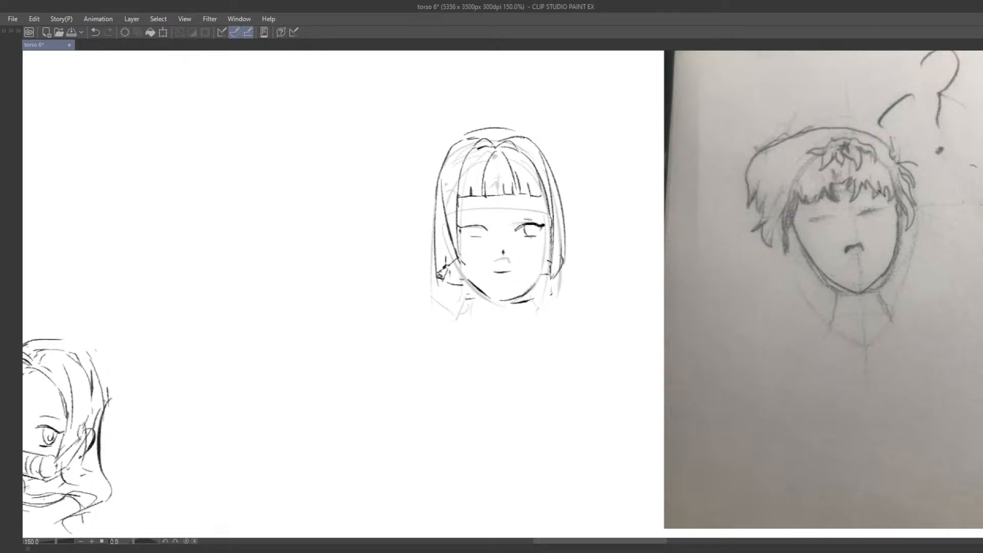
Add the left eye's iris, thicken its upper lid, detail the right iris, and darken the nose mark into a dot.
key("ctrl+z")
key("ctrl+z")
key("ctrl+z")
left_click_drag(522, 235, 536, 235)
key("ctrl+z")
key("ctrl+z")
left_click_drag(528, 242, 533, 239)
left_click(504, 253)
left_click(503, 251)
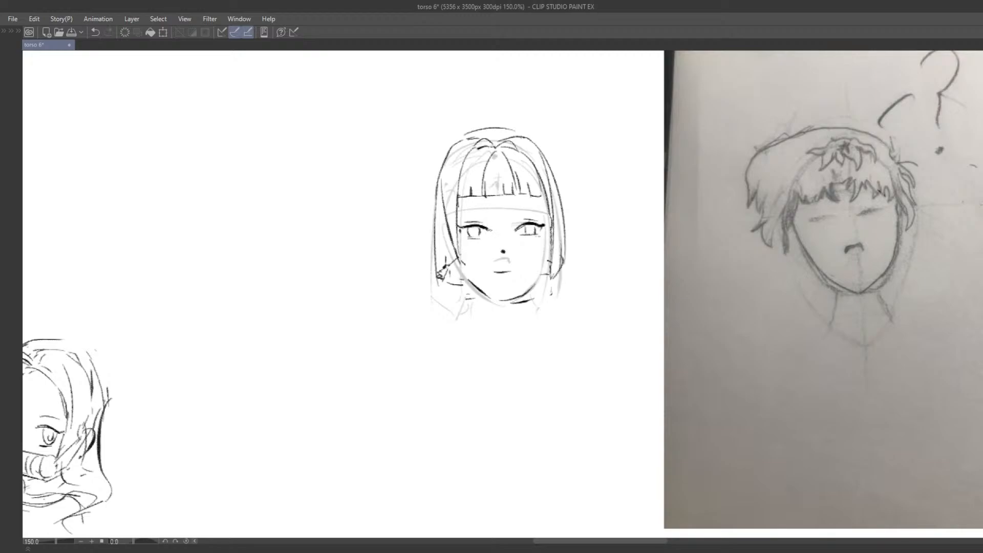
Draw both eyebrows below the fringe, then select the facial features and shift them slightly down the face.
left_click_drag(521, 223, 537, 207)
key("ctrl+z")
mouse_move(471, 228)
left_mouse_down()
mouse_move(459, 226)
mouse_move(455, 199)
mouse_move(484, 289)
mouse_move(536, 221)
mouse_move(482, 207)
left_mouse_up()
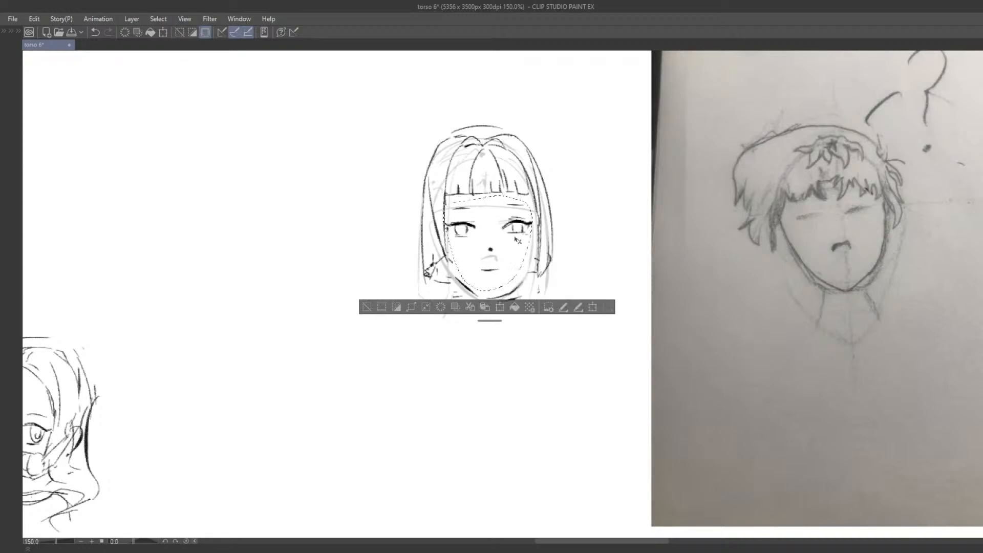
left_click_drag(516, 240, 517, 245)
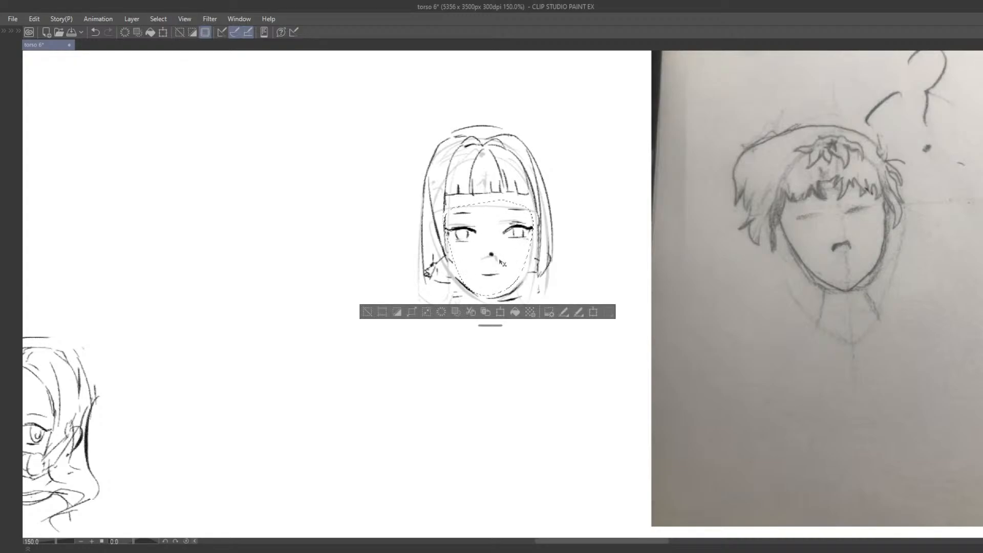
left_click(367, 311)
left_click_drag(428, 293, 409, 269)
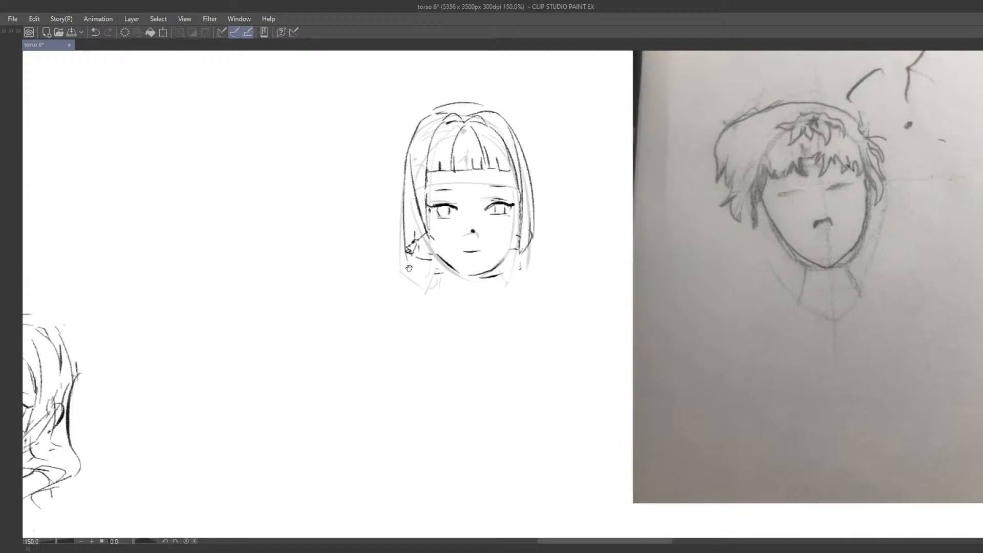
Redraw the nose as a short vertical mark with a small base line and the mouth as a slight smile.
mouse_move(471, 262)
left_mouse_down()
mouse_move(470, 230)
mouse_move(480, 247)
left_mouse_up()
key("ctrl+z")
key("ctrl+z")
key("ctrl+z")
key("ctrl+z")
key("ctrl+z")
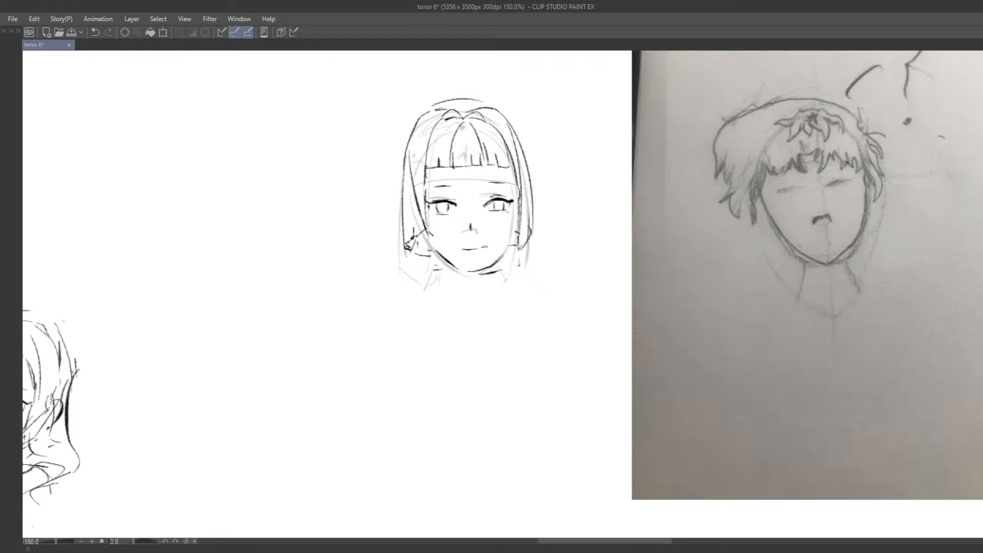
Erase the rounded chin and jaw lines and try a straighter stroke along the left cheek.
left_click_drag(500, 206, 514, 259)
key("ctrl+z")
key("ctrl+z")
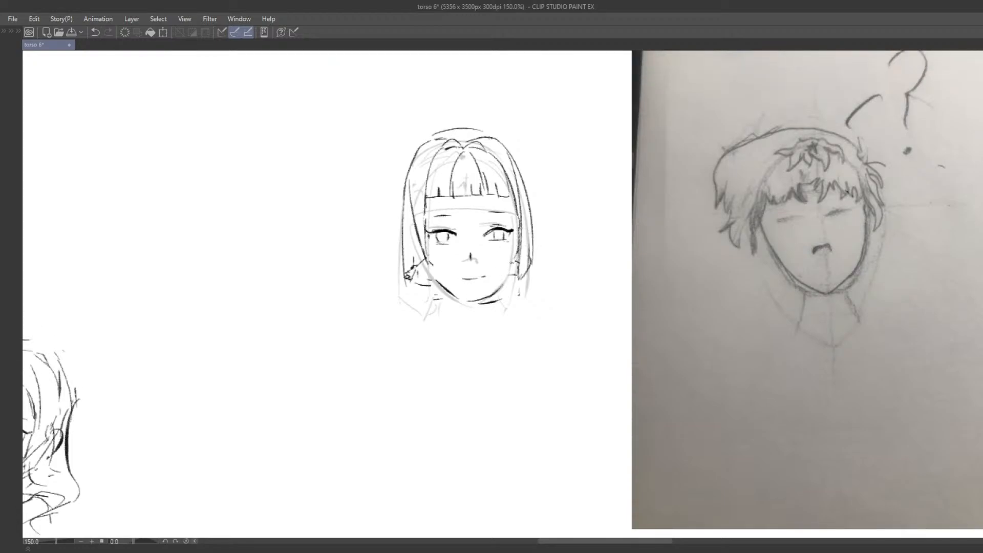
key("ctrl+z")
mouse_move(460, 305)
left_mouse_down()
mouse_move(457, 317)
mouse_move(441, 283)
mouse_move(452, 296)
left_mouse_up()
key("e")
key("p")
key("ctrl+z")
mouse_move(428, 262)
left_mouse_down()
mouse_move(467, 307)
mouse_move(438, 279)
left_mouse_up()
key("e")
key("p")
key("ctrl+z")
Redraw the left jawline as a straighter line running from the cheek down to a pointed chin.
mouse_move(429, 263)
left_mouse_down()
mouse_move(468, 311)
mouse_move(443, 285)
mouse_move(460, 298)
left_mouse_up()
key("ctrl+z")
key("ctrl+z")
key("ctrl+z")
mouse_move(422, 243)
left_mouse_down()
mouse_move(453, 290)
mouse_move(427, 258)
mouse_move(435, 275)
mouse_move(487, 303)
mouse_move(477, 305)
left_mouse_up()
key("ctrl+z")
key("ctrl+z")
key("ctrl+z")
key("ctrl+z")
key("ctrl+z")
Draw the right jawline from the pointed chin up to the cheek, and add the pupils and a short neck mark.
left_click_drag(476, 306, 510, 279)
left_click_drag(512, 279, 516, 249)
key("ctrl+z")
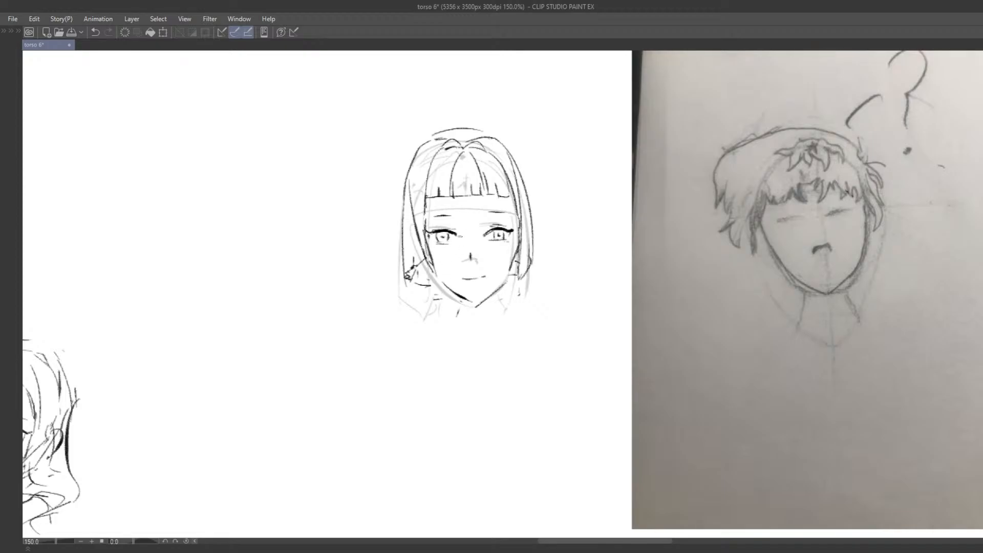
scroll(448, 242, "down", 1)
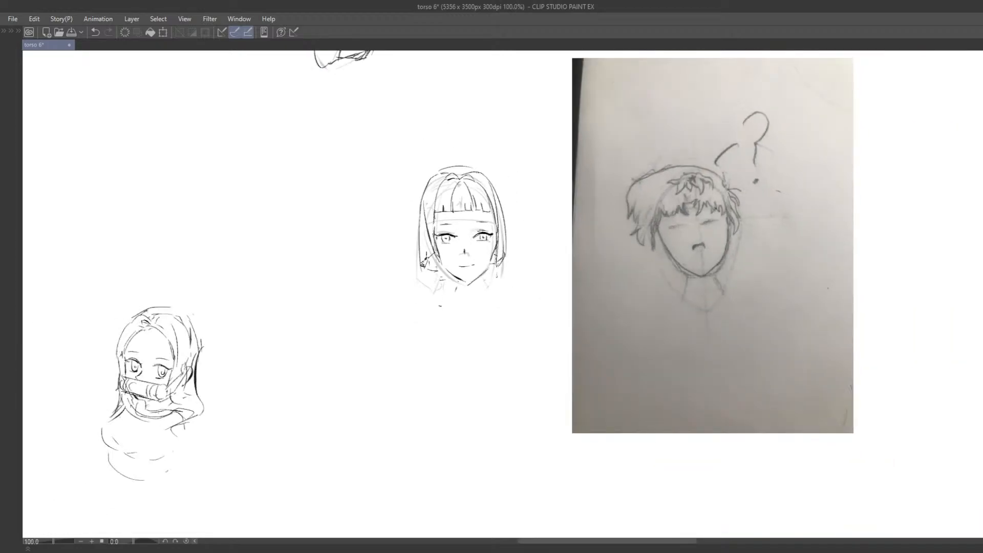
Redraw the mouth of the girl with the fringe as slightly parted lips and rework her chin line.
scroll(453, 276, "up", 1)
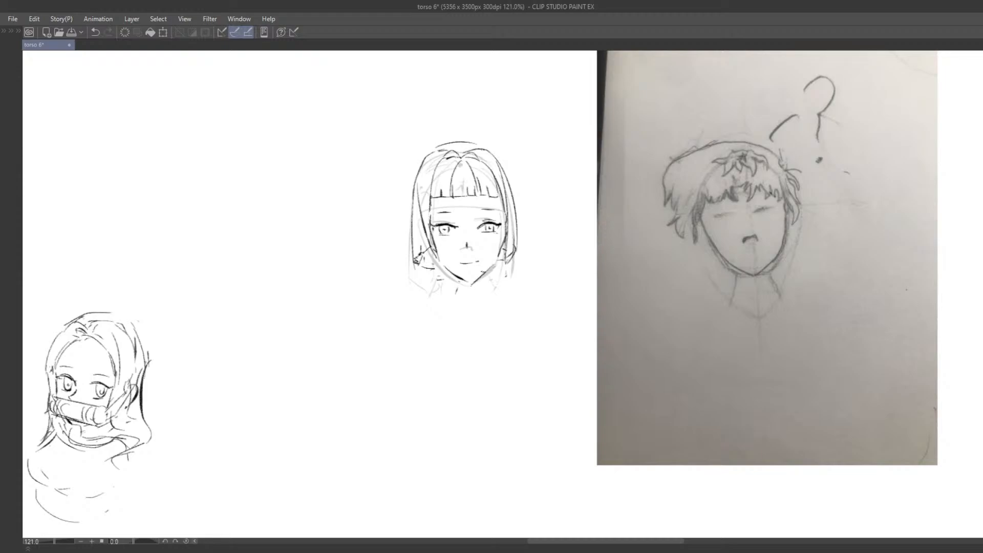
key("ctrl+z")
key("ctrl+z")
left_click_drag(460, 262, 478, 261)
key("ctrl+z")
key("ctrl+z")
key("ctrl+z")
key("ctrl+z")
key("ctrl+z")
key("ctrl+z")
mouse_move(502, 261)
left_mouse_down()
mouse_move(465, 291)
mouse_move(468, 306)
left_mouse_up()
key("ctrl+z")
Redraw both sides of the fringed girl's jawline so they meet in a tapered chin.
scroll(451, 302, "up", 1)
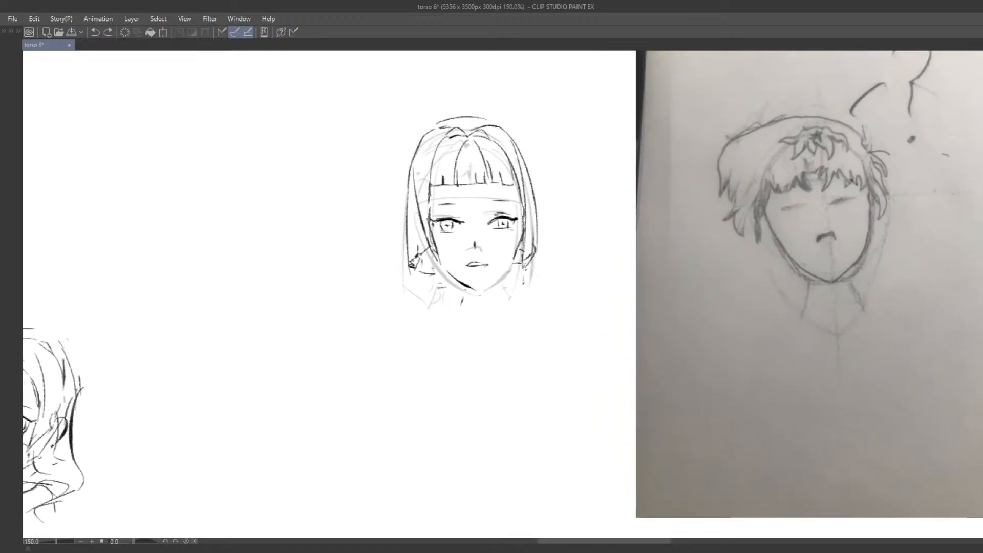
left_click_drag(514, 265, 478, 292)
key("ctrl+z")
key("ctrl+z")
key("ctrl+z")
key("ctrl+z")
left_click_drag(441, 265, 473, 290)
key("ctrl+z")
left_click_drag(434, 260, 467, 289)
key("ctrl+z")
key("ctrl+z")
Replace the parted lips with a small closed mouth drawn as a short line.
mouse_move(441, 267)
left_mouse_down()
mouse_move(477, 291)
mouse_move(487, 262)
left_mouse_up()
key("ctrl+z")
key("ctrl+z")
key("ctrl+z")
key("ctrl+z")
key("ctrl+z")
key("ctrl+z")
key("ctrl+z")
scroll(468, 302, "down", 5)
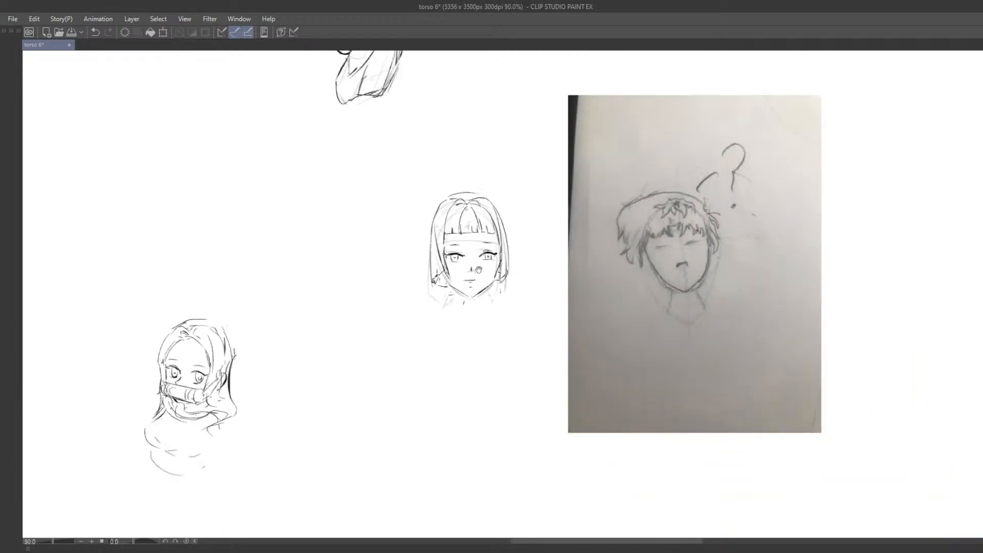
Lasso the eyes and eyebrows, shift them slightly upward on the face and deselect.
scroll(476, 266, "up", 3)
mouse_move(450, 250)
left_mouse_down()
mouse_move(434, 280)
mouse_move(488, 278)
mouse_move(499, 258)
left_mouse_up()
scroll(474, 251, "up", 2)
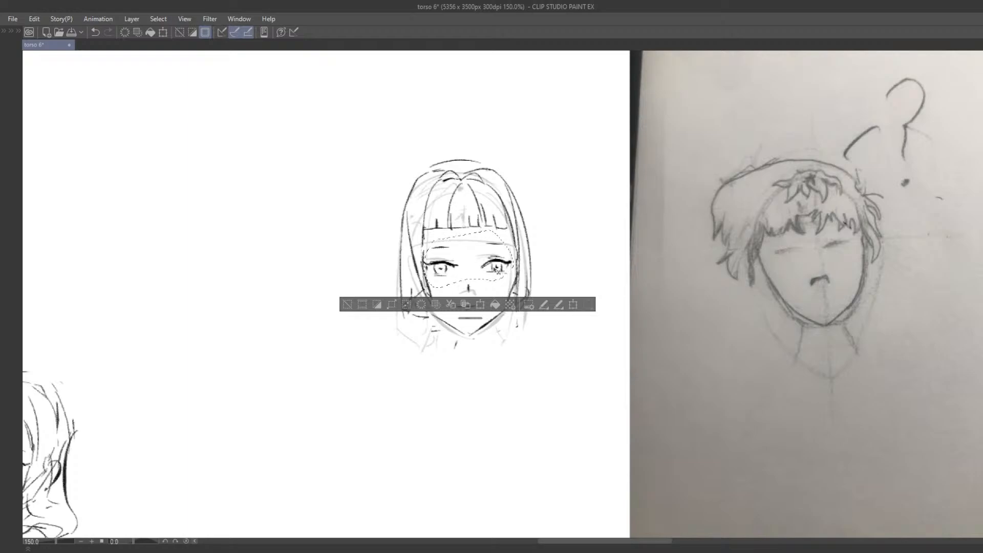
left_click_drag(496, 271, 495, 268)
left_click(347, 302)
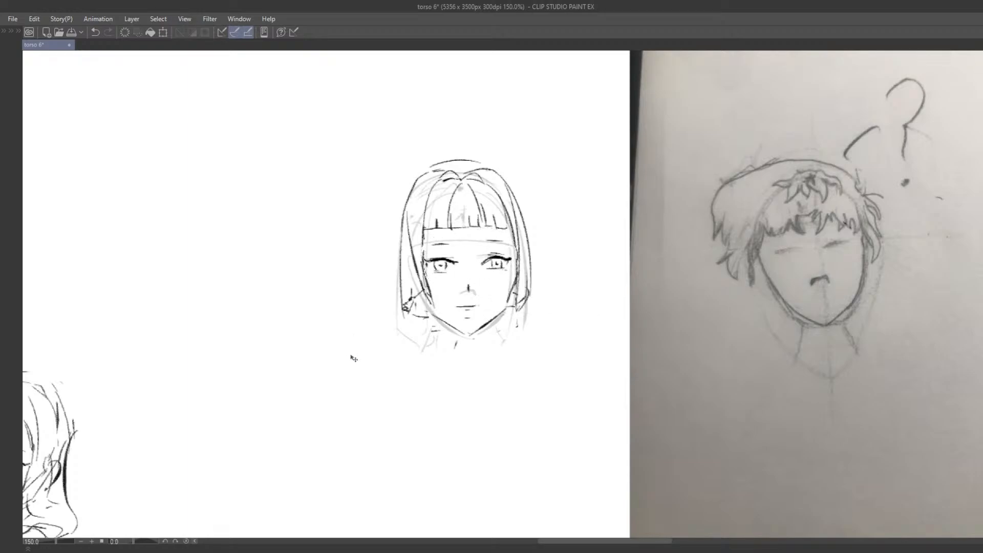
key("ctrl+z")
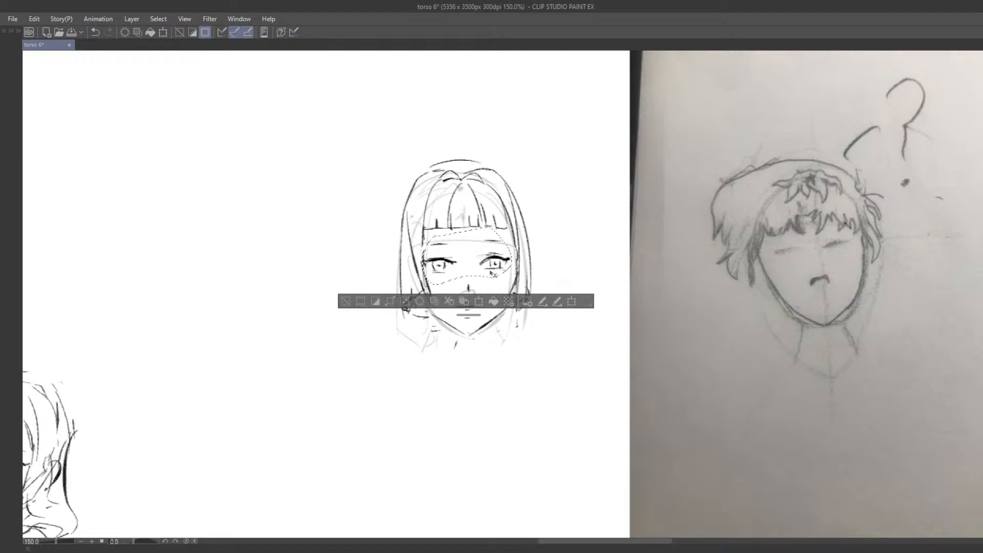
left_click(348, 302)
left_click_drag(488, 302, 476, 297)
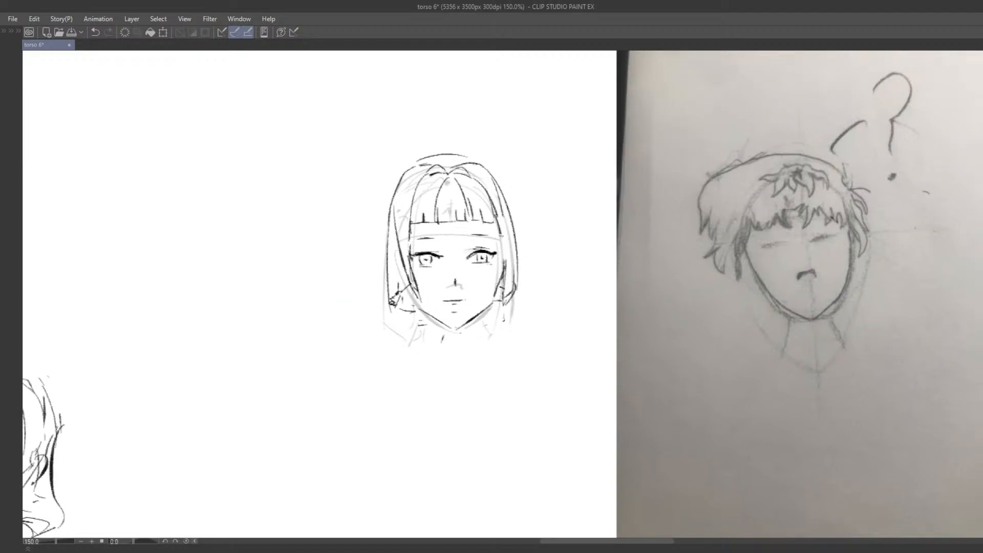
Redraw the chin and the right side of the jaw with a rounder contour.
left_click_drag(425, 341, 483, 297)
mouse_move(545, 263)
left_mouse_down()
mouse_move(524, 280)
mouse_move(554, 256)
mouse_move(507, 284)
left_mouse_up()
key("ctrl+z")
key("ctrl+z")
mouse_move(474, 251)
left_mouse_down()
mouse_move(507, 288)
mouse_move(498, 284)
left_mouse_up()
key("ctrl+z")
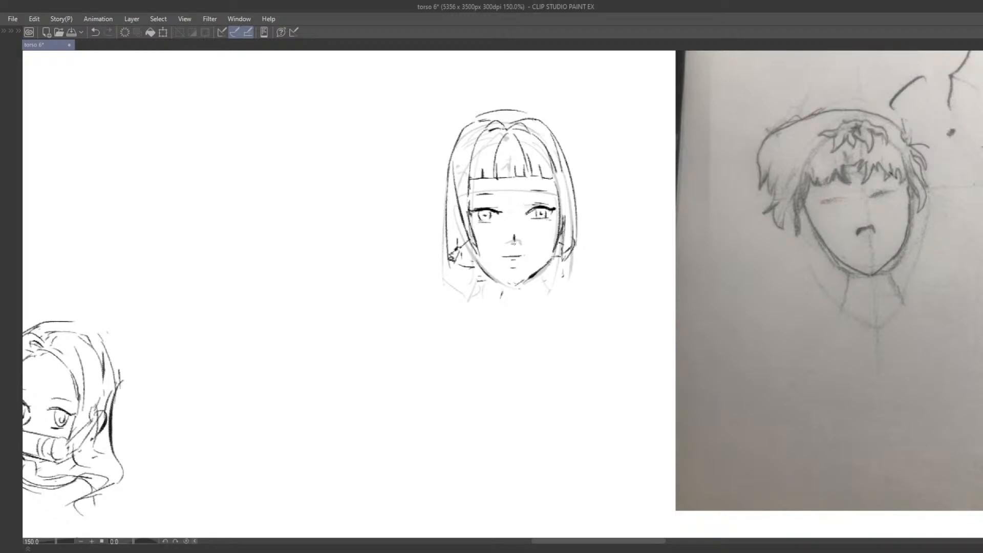
Lasso the fringe, move it down closer to the eyebrows and deselect.
mouse_move(500, 173)
left_mouse_down()
mouse_move(518, 201)
mouse_move(581, 204)
left_mouse_up()
key("p")
key("ctrl+z")
key("m")
left_click_drag(488, 209, 489, 188)
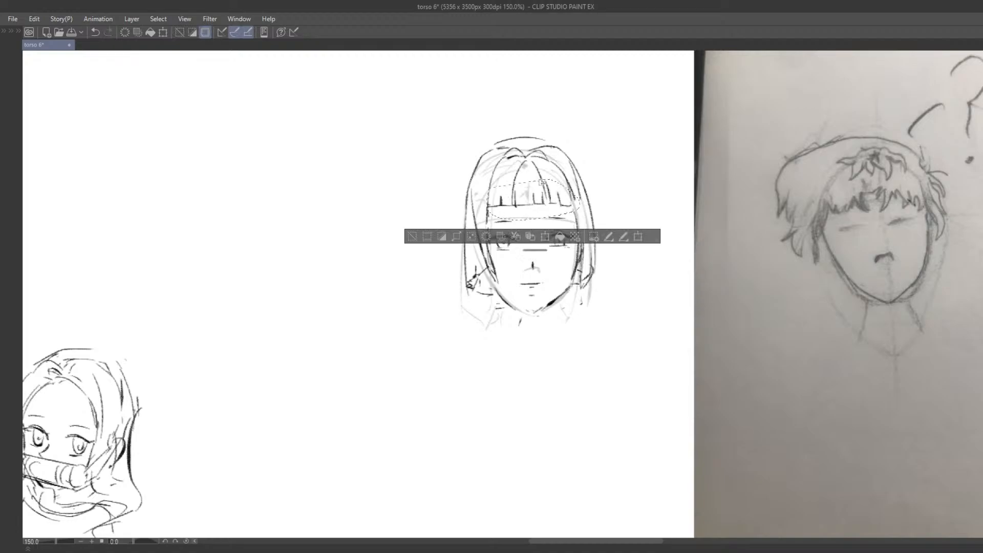
left_click_drag(551, 200, 551, 212)
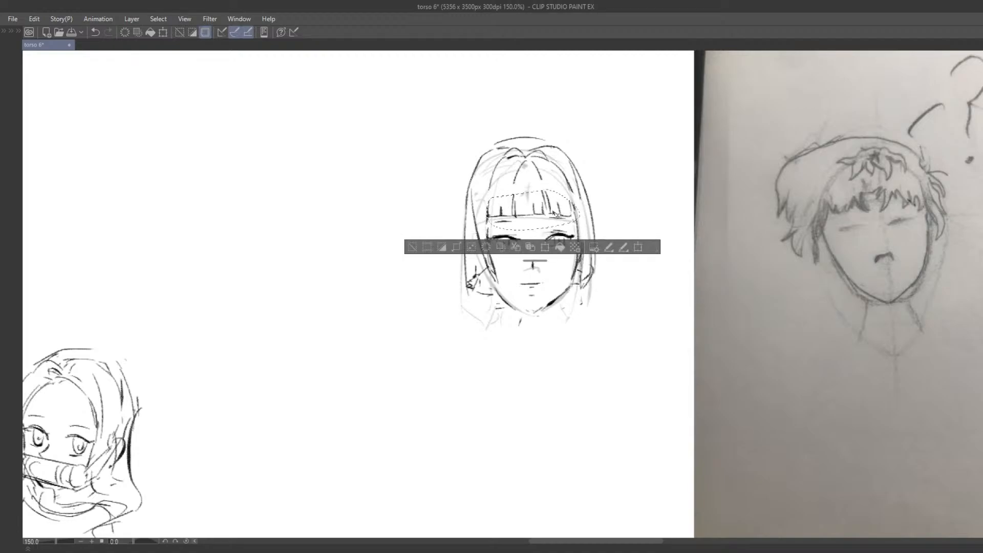
left_click(412, 249)
Redraw the parting strands above the fringe and the outer contour of the hair on the left side.
key("p")
left_click_drag(523, 177, 520, 166)
left_click_drag(524, 165, 521, 191)
key("ctrl+z")
mouse_move(487, 155)
left_mouse_down()
mouse_move(470, 190)
mouse_move(477, 158)
left_mouse_up()
left_click_drag(471, 166, 466, 217)
key("ctrl+z")
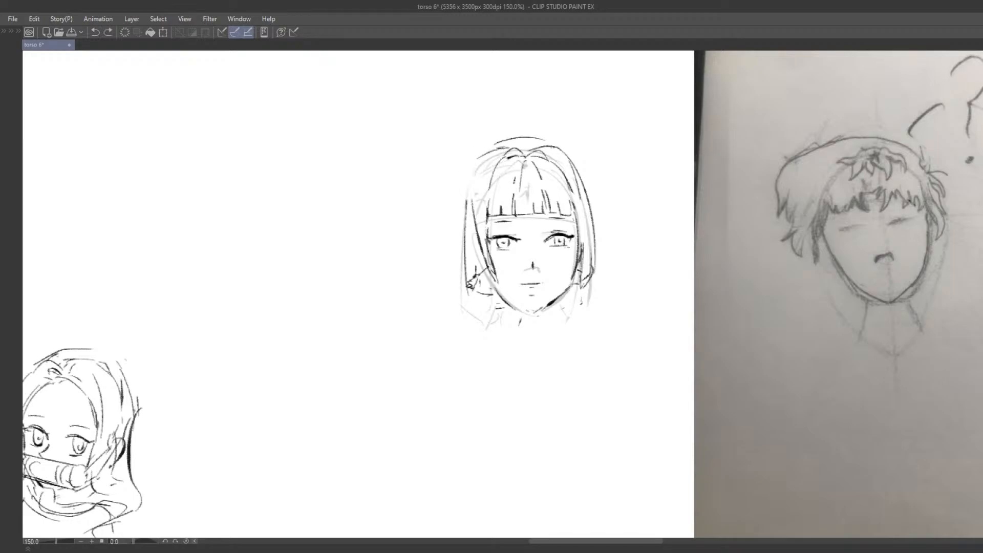
key("ctrl+z")
left_click_drag(487, 153, 464, 220)
key("ctrl+z")
Sketch the curled hair ends beside the left side of the neck.
mouse_move(489, 269)
left_mouse_down()
mouse_move(477, 279)
mouse_move(493, 296)
left_mouse_up()
key("ctrl+z")
mouse_move(492, 296)
left_mouse_down()
mouse_move(478, 322)
mouse_move(512, 310)
mouse_move(490, 316)
left_mouse_up()
key("ctrl+z")
left_click_drag(464, 293, 470, 317)
mouse_move(573, 299)
left_mouse_down()
mouse_move(559, 249)
mouse_move(564, 275)
mouse_move(551, 286)
left_mouse_up()
key("ctrl+z")
Add hair strands along the right side of the head and over the crown.
left_click_drag(554, 198, 563, 244)
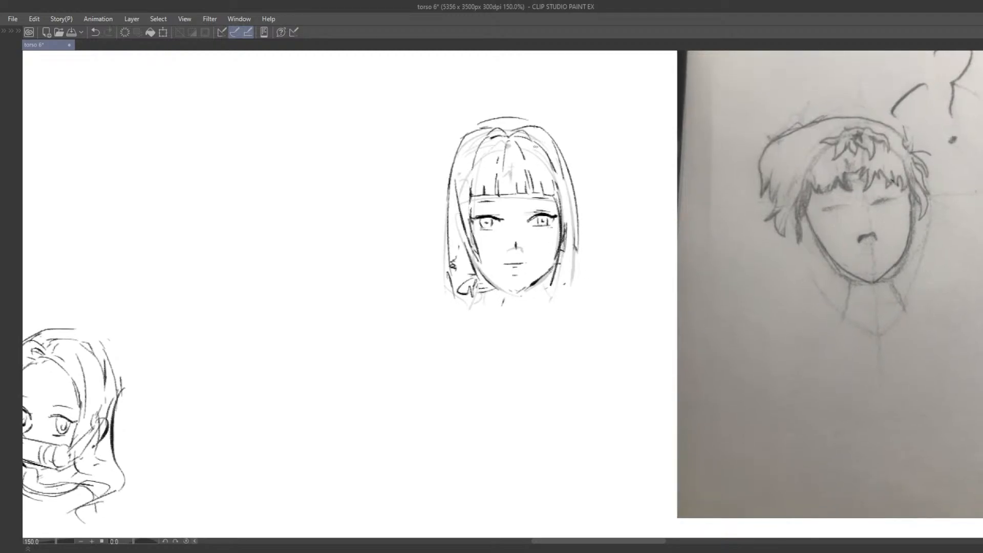
key("ctrl+z")
left_click_drag(535, 141, 555, 197)
mouse_move(473, 148)
left_mouse_down()
mouse_move(522, 125)
mouse_move(538, 128)
left_mouse_up()
key("ctrl+z")
key("ctrl+z")
key("ctrl+z")
Redraw the nose with a short bridge line and a small tip.
left_click_drag(516, 252, 514, 247)
key("ctrl+z")
left_click_drag(515, 248, 523, 264)
key("ctrl+z")
key("ctrl+z")
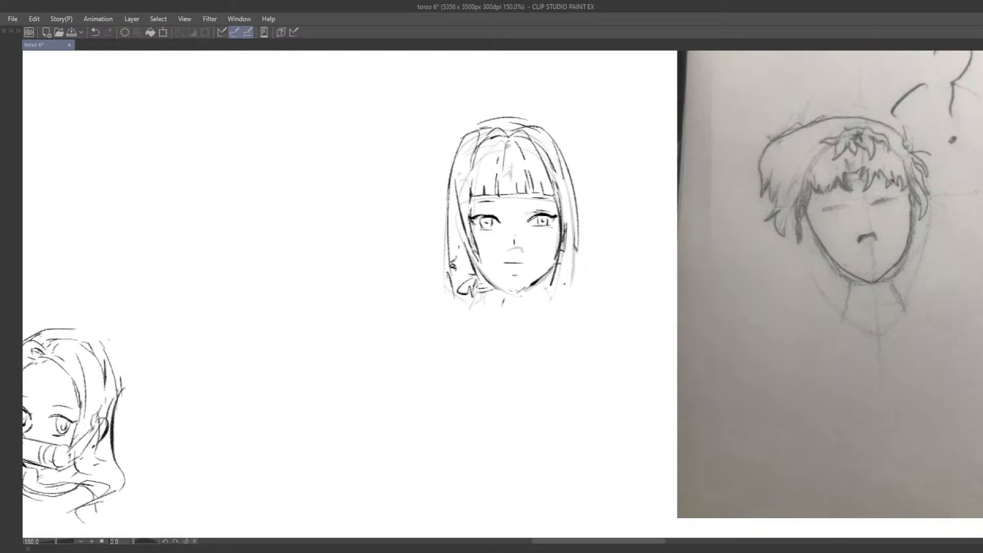
Redraw the girl's mouth as a short line below the nose.
key("ctrl+z")
left_click_drag(507, 267, 526, 261)
key("ctrl+z")
key("ctrl+z")
key("ctrl+z")
key("ctrl+z")
scroll(525, 279, "down", 7)
key("ctrl+z")
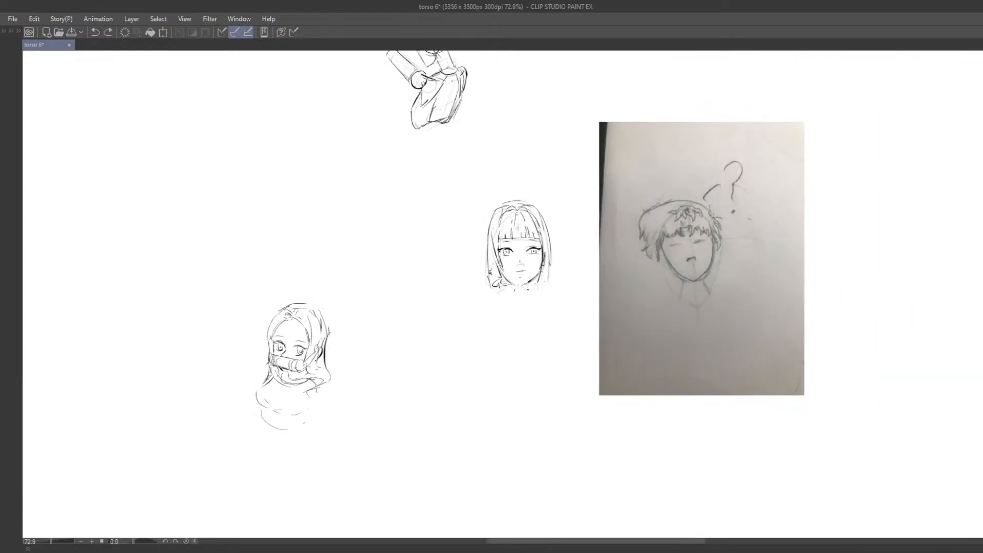
scroll(528, 297, "up", 3)
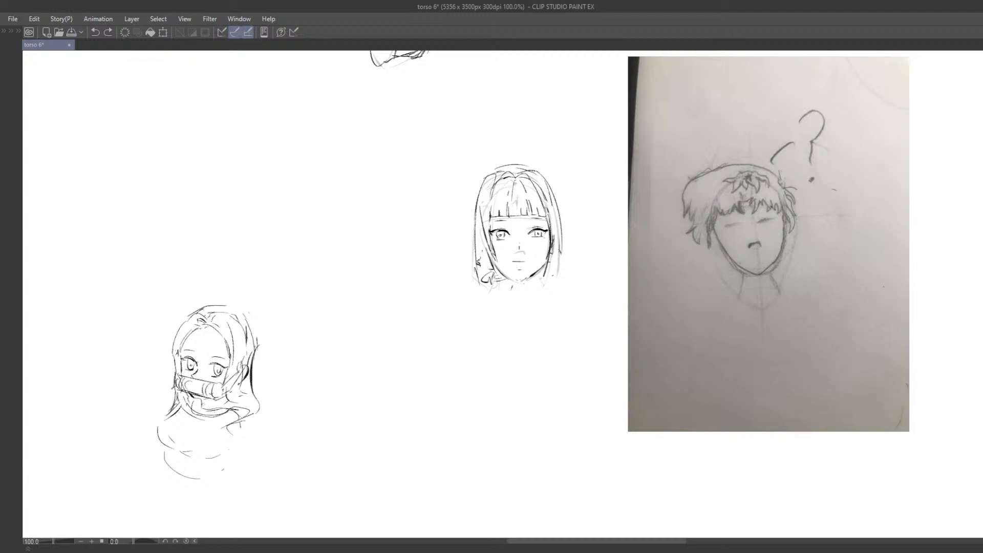
Lasso the facial features below the fringe, nudge their position within the hair and deselect.
mouse_move(500, 218)
left_mouse_down()
mouse_move(509, 267)
mouse_move(550, 242)
mouse_move(542, 212)
mouse_move(493, 224)
mouse_move(499, 259)
mouse_move(551, 241)
mouse_move(525, 234)
left_mouse_up()
key("ctrl+z")
scroll(525, 235, "up", 2)
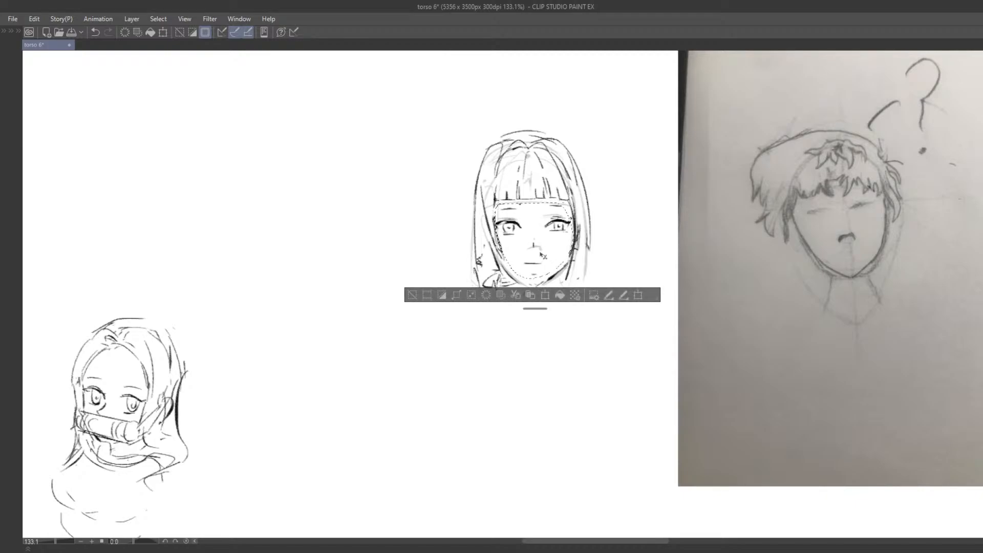
left_click(412, 294)
left_click_drag(498, 298, 491, 281)
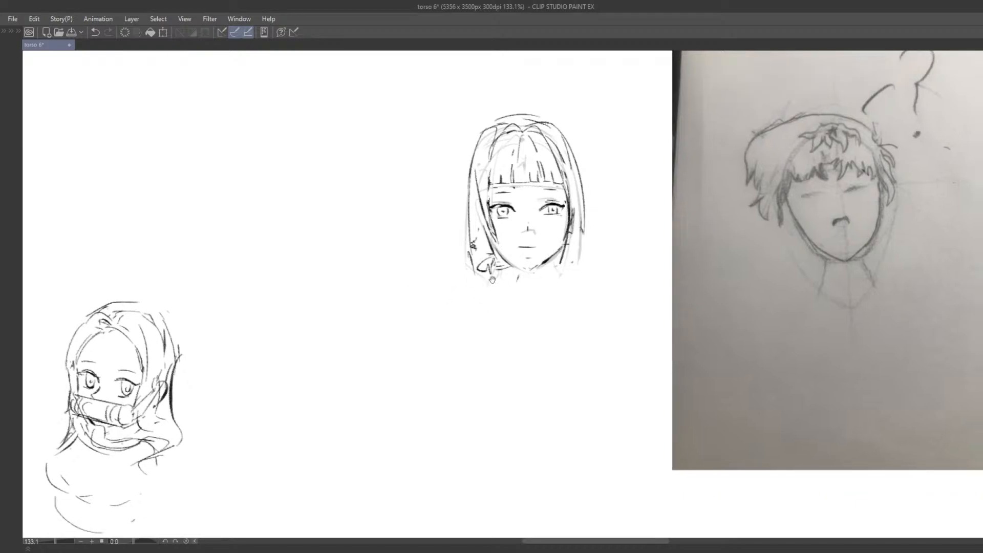
Erase the lower jaw and redraw both sides with a narrower, more pointed chin.
key("e")
left_click_drag(494, 245, 530, 270)
key("ctrl+z")
key("ctrl+z")
mouse_move(567, 243)
left_mouse_down()
mouse_move(513, 279)
mouse_move(544, 284)
mouse_move(507, 289)
mouse_move(483, 276)
mouse_move(532, 263)
left_mouse_up()
key("ctrl+z")
key("ctrl+z")
key("ctrl+z")
Sketch the neck with a dark collar line and both shoulders, removing the large chest curve.
left_click_drag(510, 259, 534, 256)
mouse_move(501, 254)
left_mouse_down()
mouse_move(484, 279)
mouse_move(506, 351)
left_mouse_up()
key("ctrl+z")
key("ctrl+z")
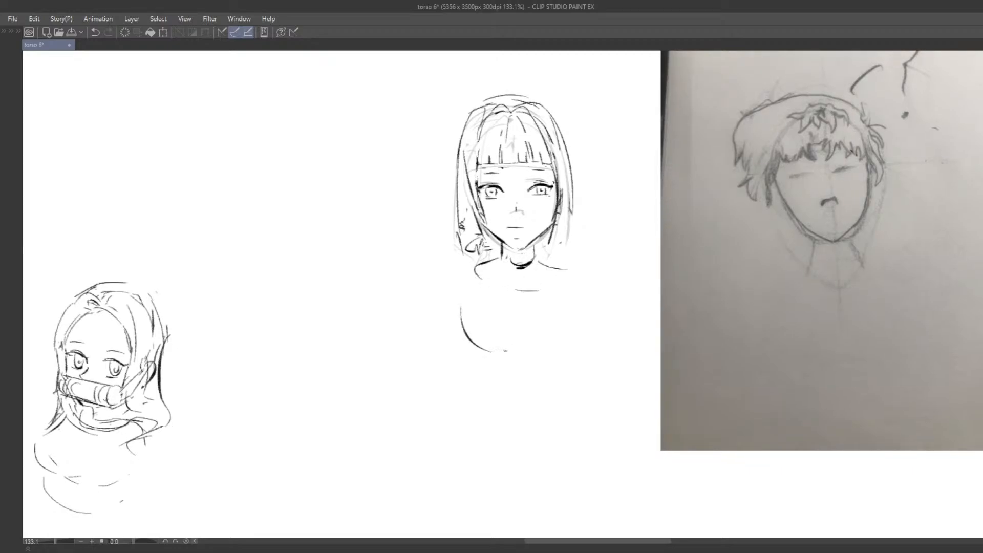
key("ctrl+z")
key("ctrl+z")
mouse_move(483, 264)
left_mouse_down()
mouse_move(442, 283)
mouse_move(451, 280)
left_mouse_up()
left_click_drag(447, 284, 449, 293)
Redraw the long side lock falling along the left side of the face.
mouse_move(464, 246)
left_mouse_down()
mouse_move(460, 224)
mouse_move(455, 245)
left_mouse_up()
key("ctrl+z")
key("ctrl+z")
mouse_move(457, 194)
left_mouse_down()
mouse_move(453, 250)
mouse_move(465, 243)
left_mouse_up()
scroll(501, 169, "down", 1)
scroll(459, 253, "down", 3)
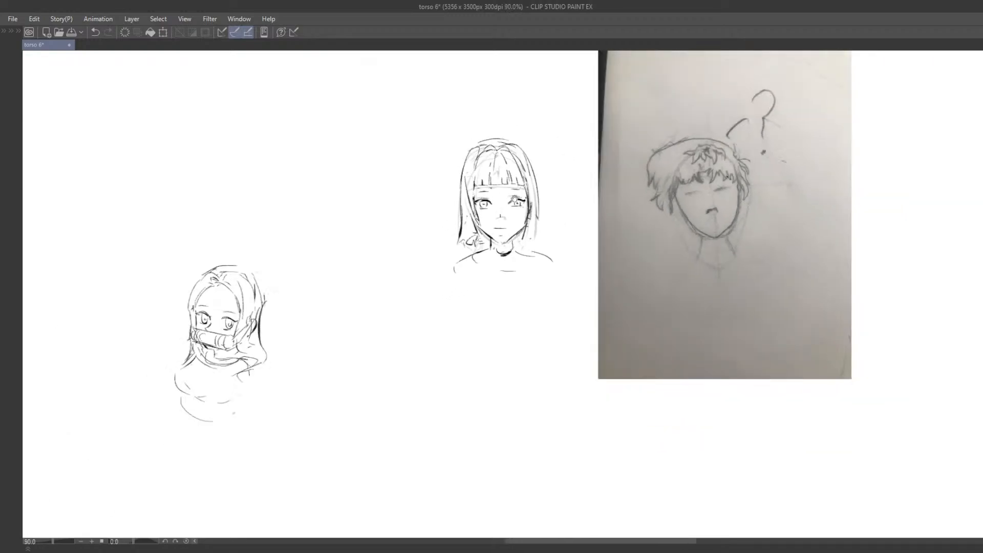
Extend the right side of the hair with a curve turning in toward the shoulder.
left_click_drag(516, 198, 518, 234)
left_click_drag(582, 277, 491, 259)
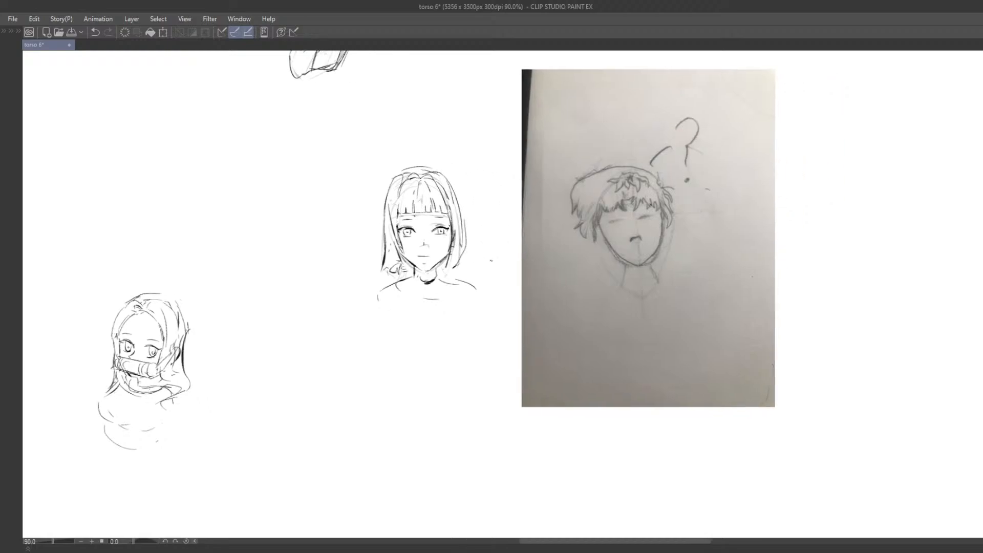
left_click_drag(569, 230, 554, 232)
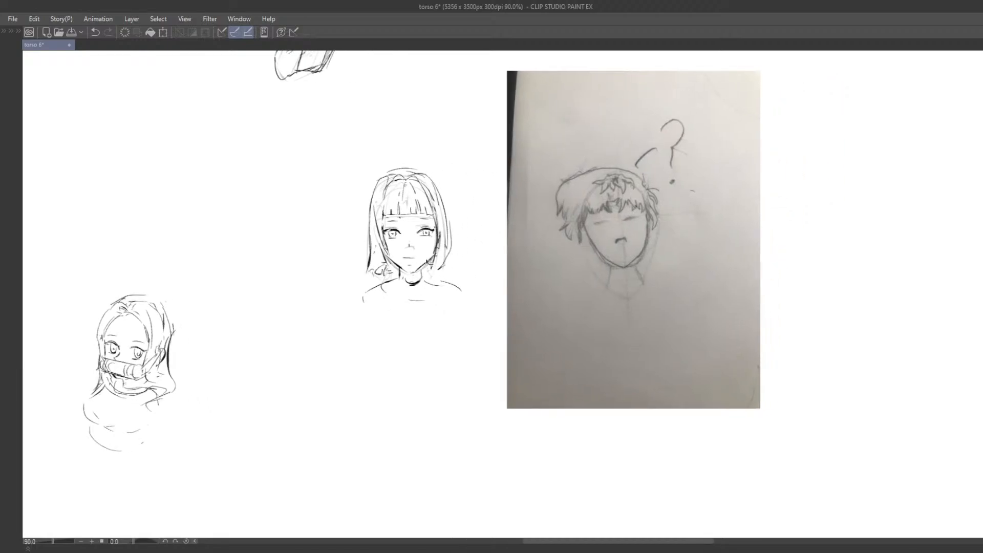
Try to move the inked portrait onto the right edge of the reference photo.
mouse_move(428, 263)
left_mouse_down()
mouse_move(568, 256)
mouse_move(517, 339)
mouse_move(740, 252)
left_mouse_up()
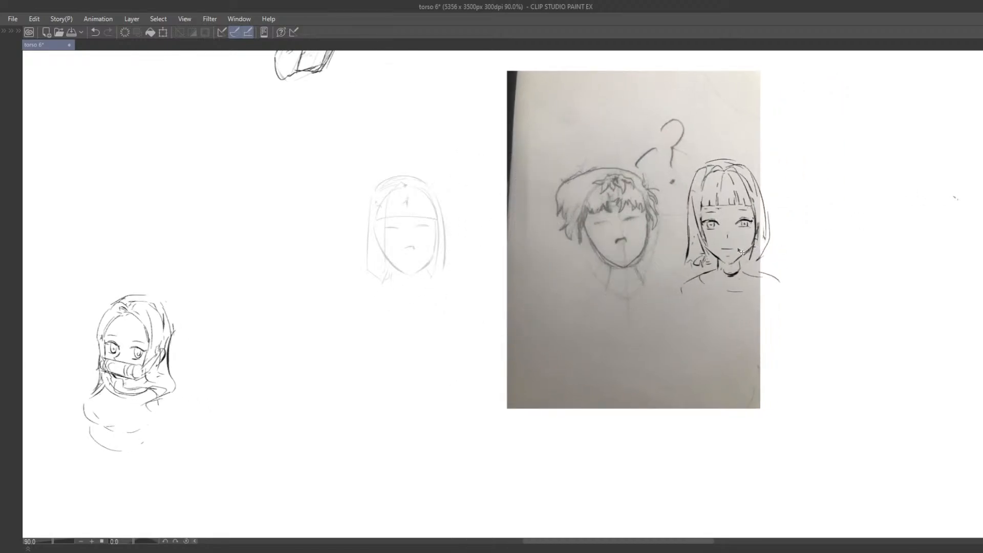
key("ctrl+z")
Lasso the crown of the hair, lower it slightly toward the fringe and deselect.
scroll(383, 195, "up", 2)
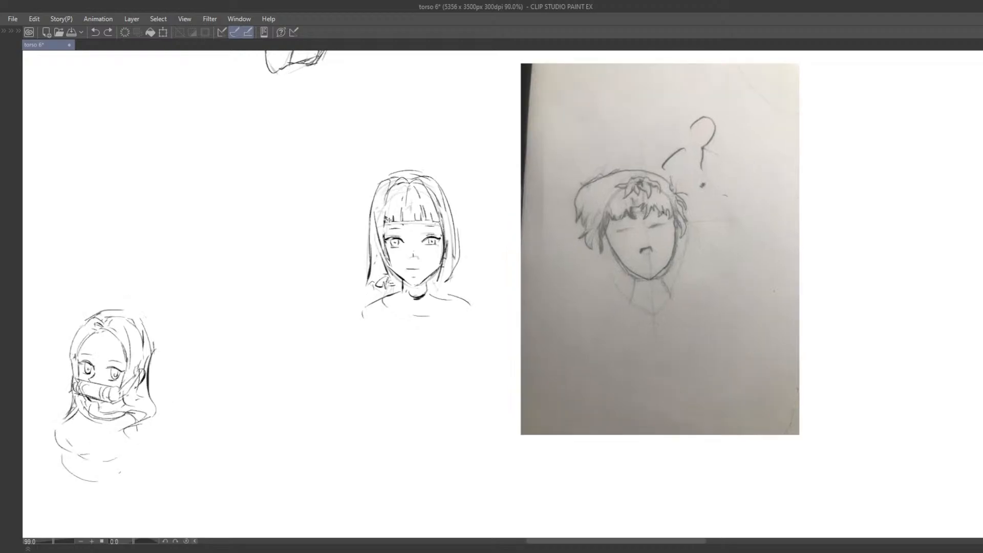
mouse_move(381, 205)
left_mouse_down()
mouse_move(443, 132)
mouse_move(445, 201)
left_mouse_up()
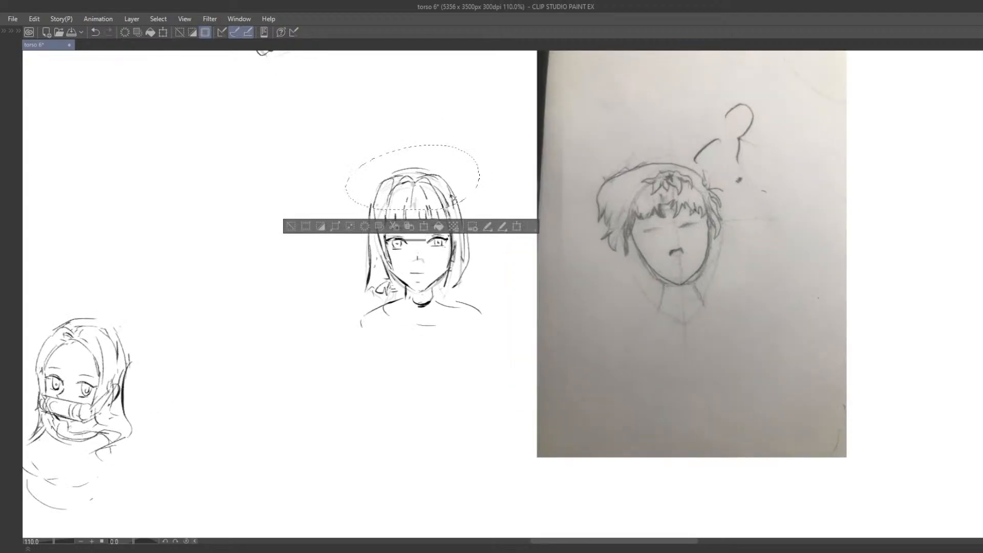
left_click(308, 227)
scroll(307, 248, "down", 3)
scroll(409, 273, "up", 5)
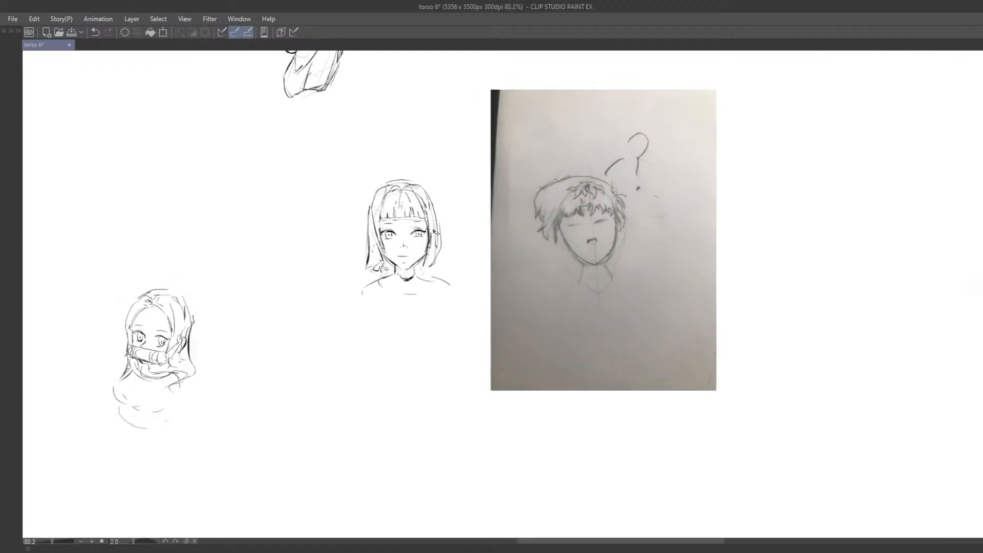
Erase the mouth and redraw it as a darker, gently curved line.
key("e")
left_click_drag(382, 276, 384, 274)
key("p")
left_click_drag(372, 273, 396, 270)
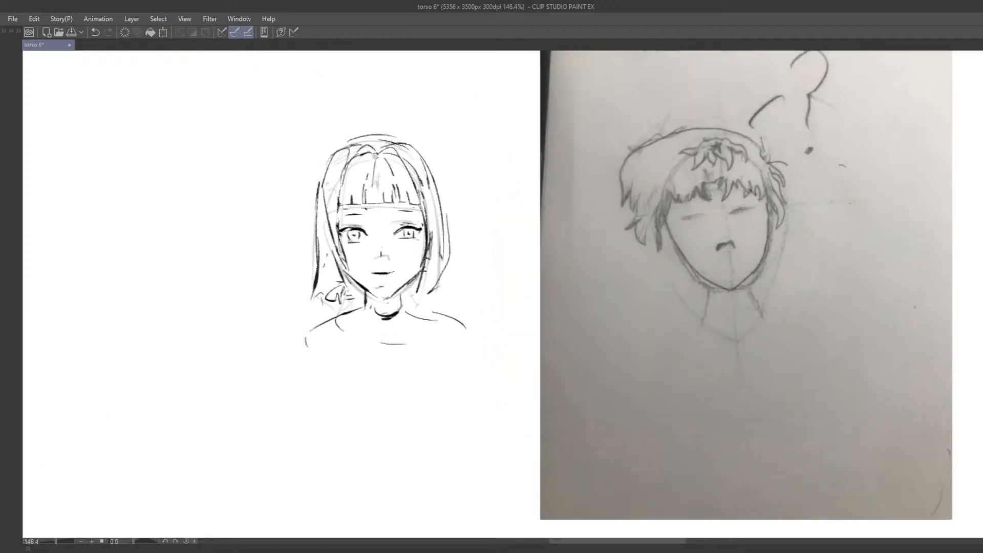
Lasso the whole inked portrait, move it across to the right edge of the reference photo and deselect.
scroll(354, 296, "down", 5)
mouse_move(390, 158)
left_mouse_down()
mouse_move(316, 207)
mouse_move(313, 310)
left_mouse_up()
key("ctrl+z")
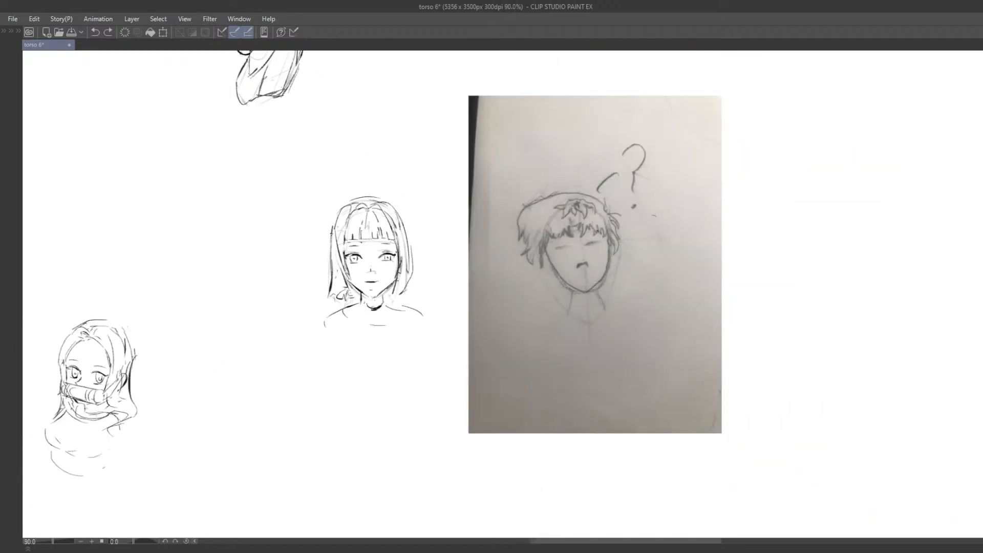
scroll(194, 364, "up", 2)
key("m")
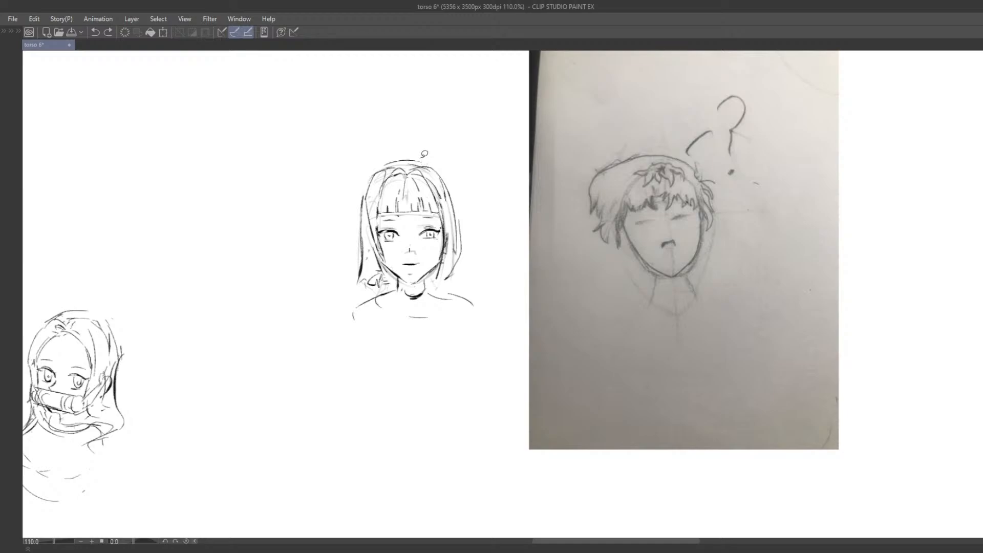
mouse_move(407, 137)
left_mouse_down()
mouse_move(484, 312)
mouse_move(516, 156)
left_mouse_up()
scroll(453, 212, "down", 2)
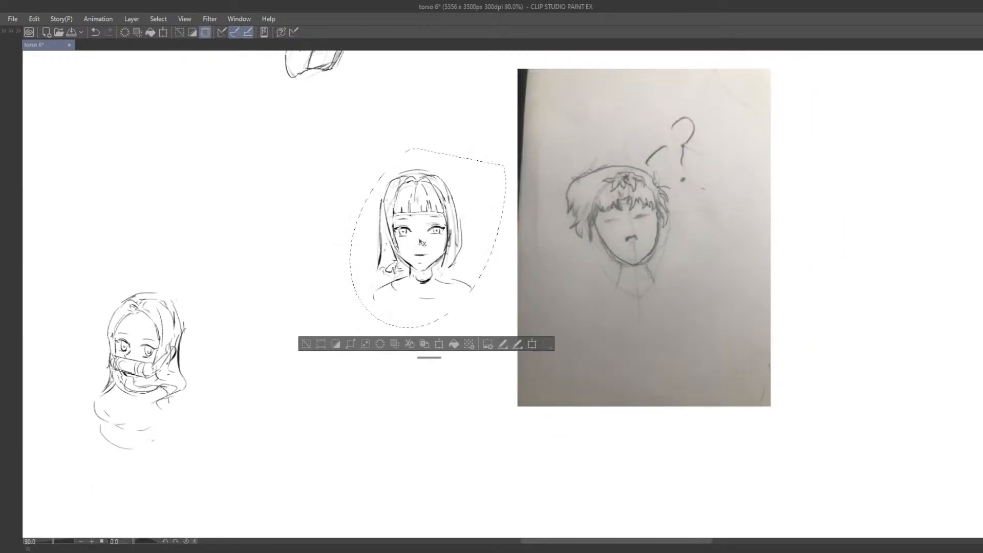
mouse_move(402, 246)
left_mouse_down()
mouse_move(646, 252)
mouse_move(528, 244)
left_mouse_up()
left_click_drag(538, 247, 633, 241)
left_click(513, 314)
left_click_drag(292, 282, 367, 318)
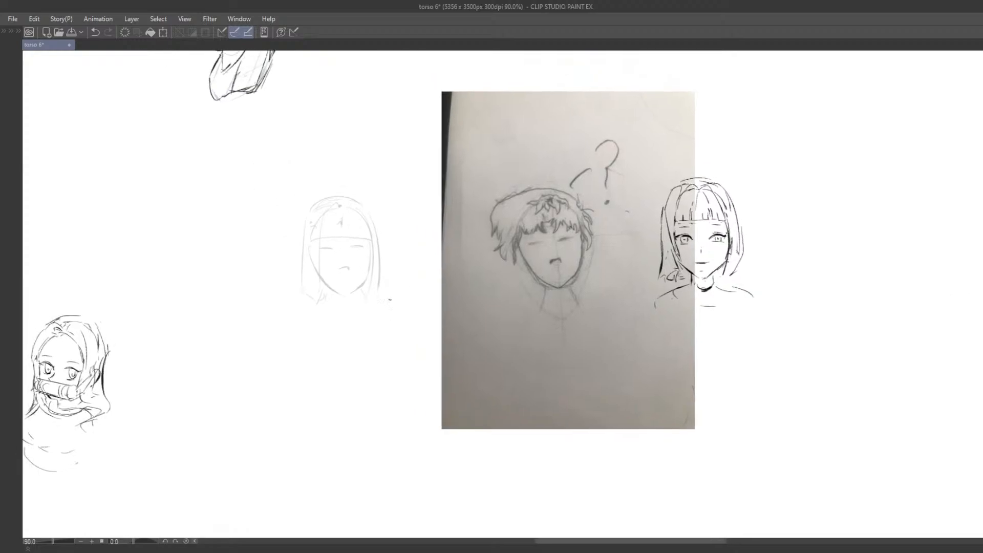
scroll(389, 300, "up", 2)
left_click_drag(494, 242, 524, 261)
key("ctrl+z")
left_click_drag(369, 233, 446, 253)
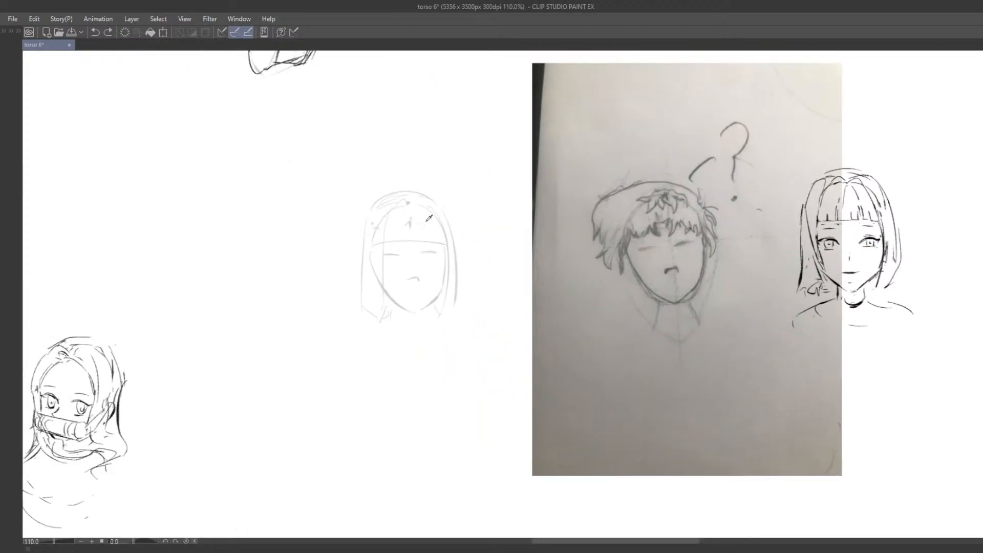
left_click_drag(650, 209, 563, 190)
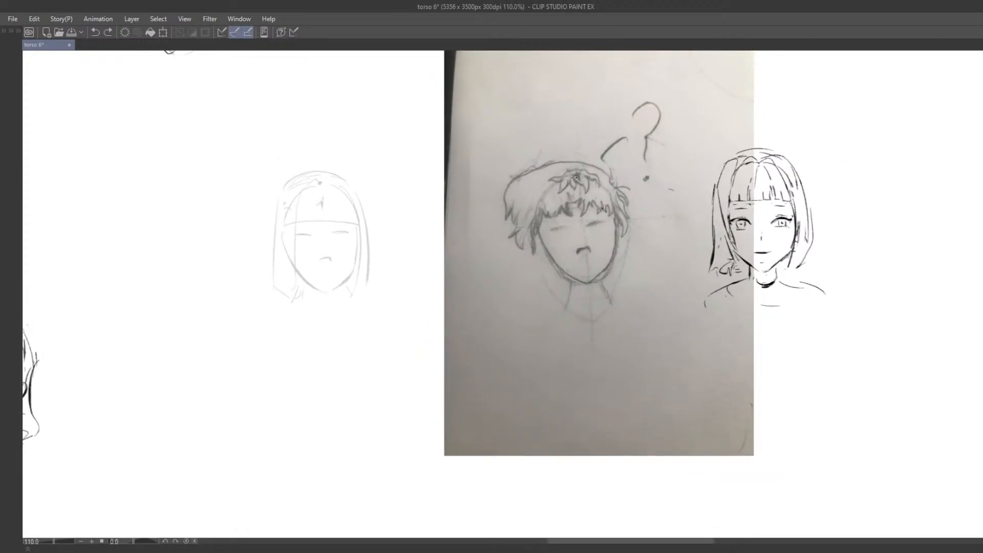
left_click_drag(419, 232, 468, 250)
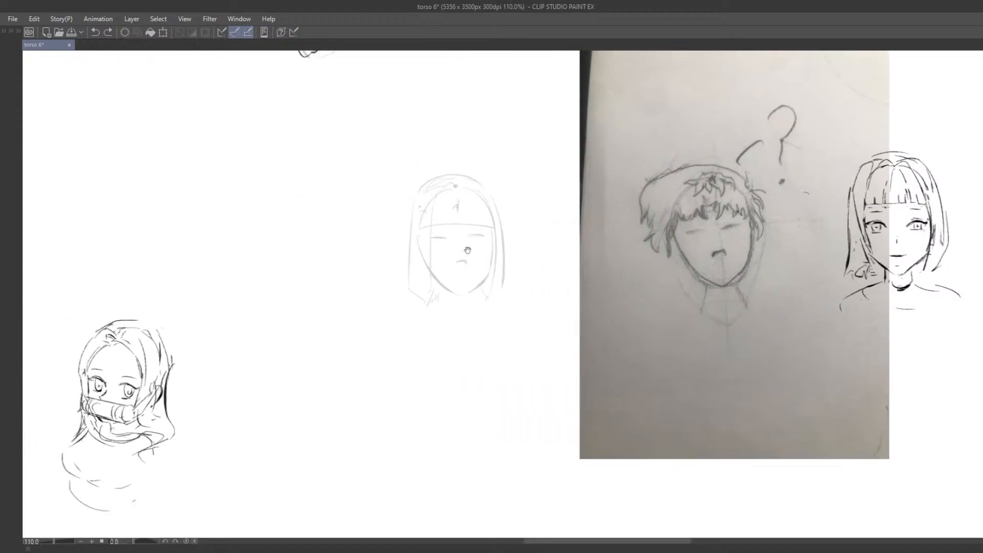
Select the faint head underdrawing with a rectangular selection and paste a copy over it.
key("ctrl+z")
left_click_drag(383, 176, 548, 322)
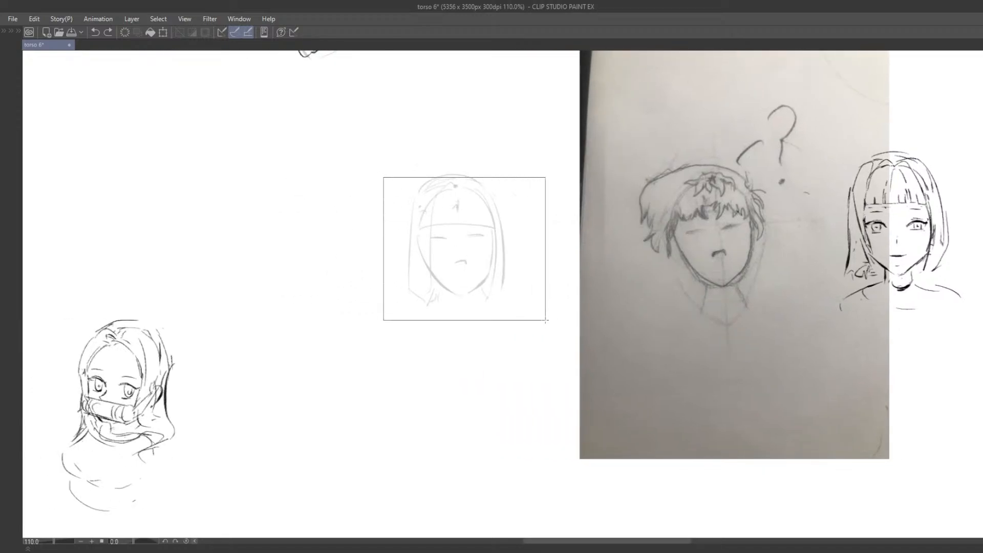
key("ctrl+v")
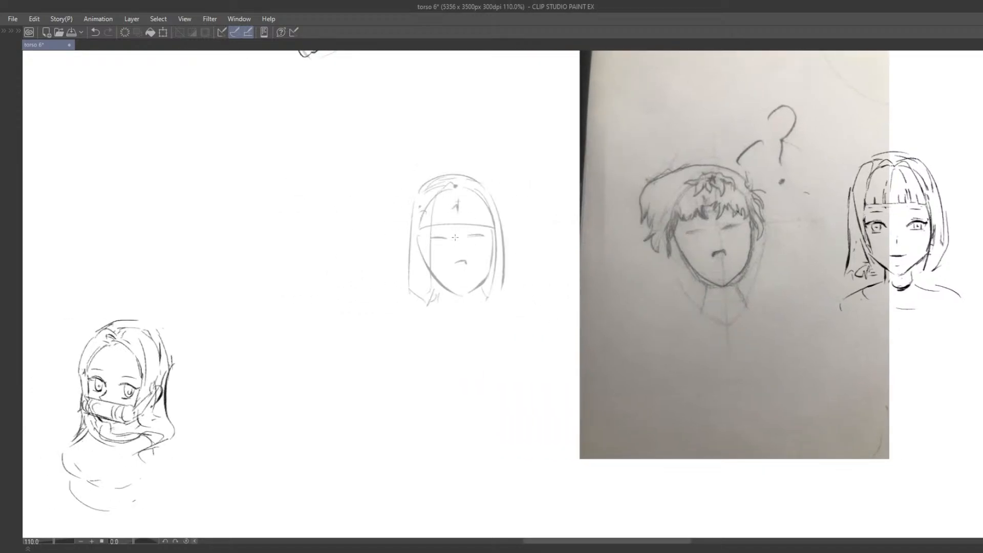
Move the pasted head underdrawing to just below the original head.
left_click_drag(487, 241, 364, 265)
left_click_drag(364, 266, 453, 353)
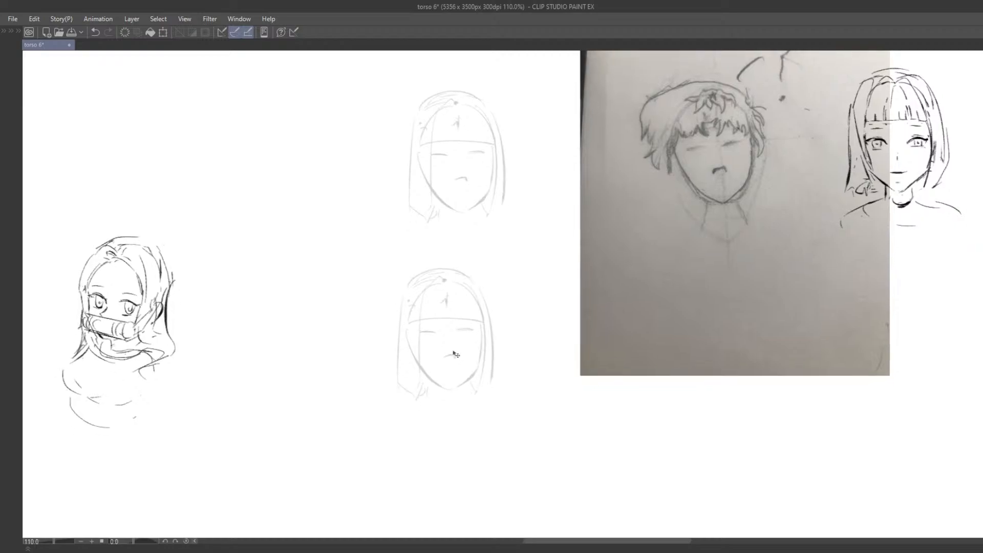
Erase part of the crown on the lower head copy and rework the hair strokes around its parting.
key("e")
left_click_drag(439, 282, 413, 308)
key("p")
left_click_drag(446, 274, 490, 232)
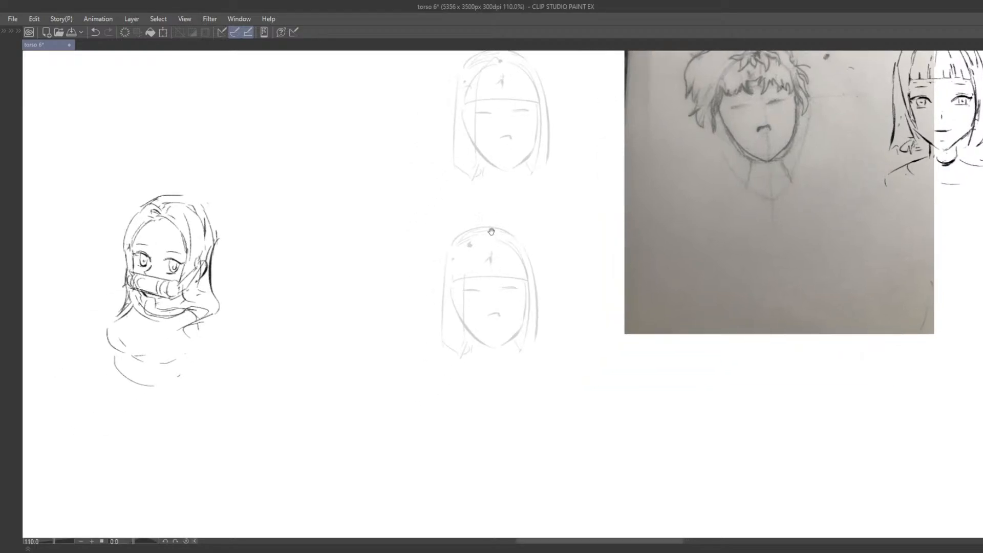
key("ctrl+z")
mouse_move(475, 244)
left_mouse_down()
mouse_move(513, 277)
mouse_move(463, 282)
left_mouse_up()
key("e")
key("p")
key("ctrl+z")
key("e")
Sketch a side parting on the lower head, with a fringe line sweeping diagonally from the crown to the far temple.
left_click_drag(471, 272, 461, 310)
left_click_drag(494, 241, 527, 279)
key("ctrl+z")
key("ctrl+z")
left_click_drag(465, 279, 522, 278)
left_click_drag(472, 244, 518, 276)
key("ctrl+z")
key("ctrl+z")
mouse_move(486, 235)
left_mouse_down()
mouse_move(515, 240)
mouse_move(495, 225)
left_mouse_up()
key("ctrl+z")
left_click_drag(512, 357, 514, 329)
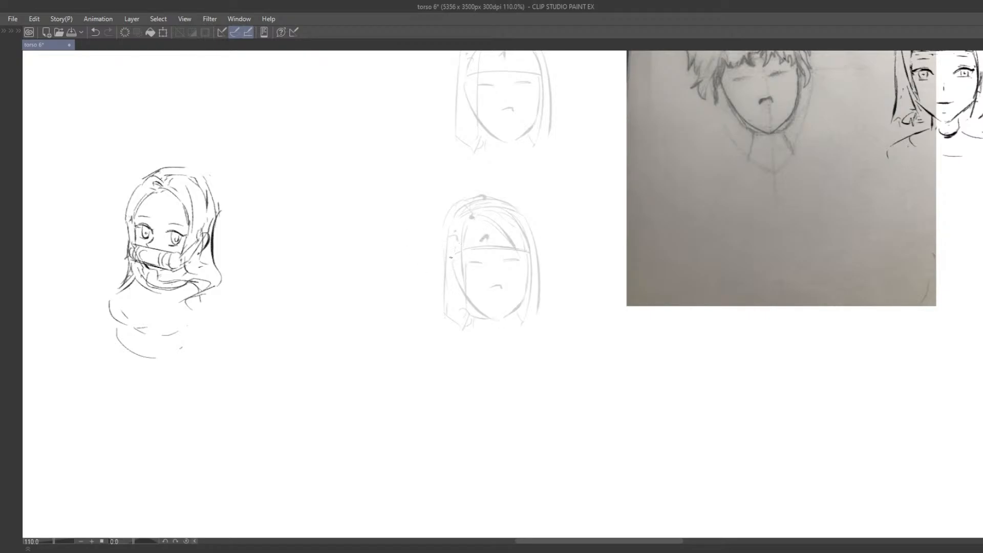
Erase part of the upper head's fringe area and redraw the fringe edge as a straight horizontal line.
left_click_drag(496, 239, 477, 417)
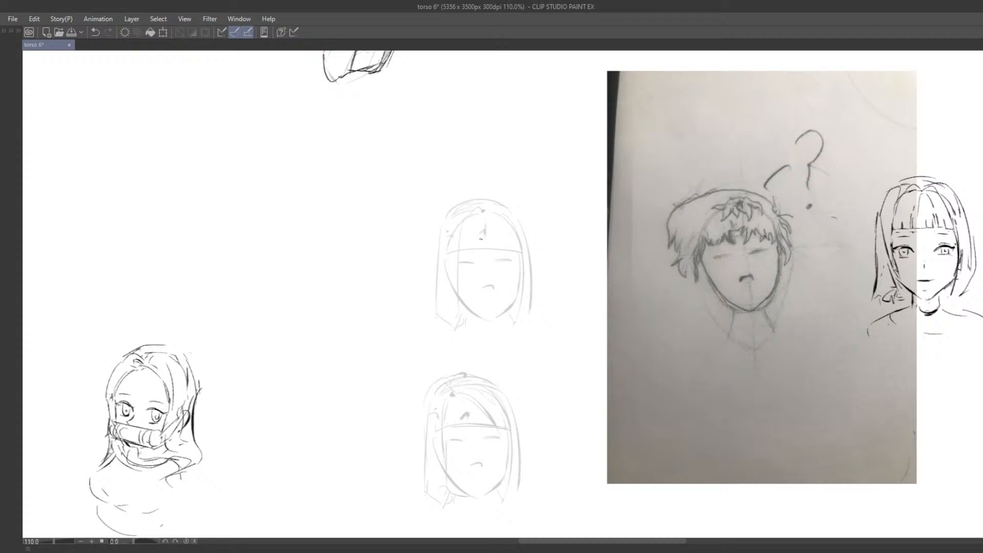
key("e")
left_click_drag(488, 230, 519, 251)
key("p")
key("e")
key("p")
key("ctrl+z")
left_click_drag(459, 250, 517, 263)
key("ctrl+z")
left_click_drag(459, 251, 499, 251)
scroll(493, 303, "down", 3)
left_click_drag(555, 288, 500, 294)
left_click_drag(668, 282, 547, 241)
scroll(608, 233, "down", 1)
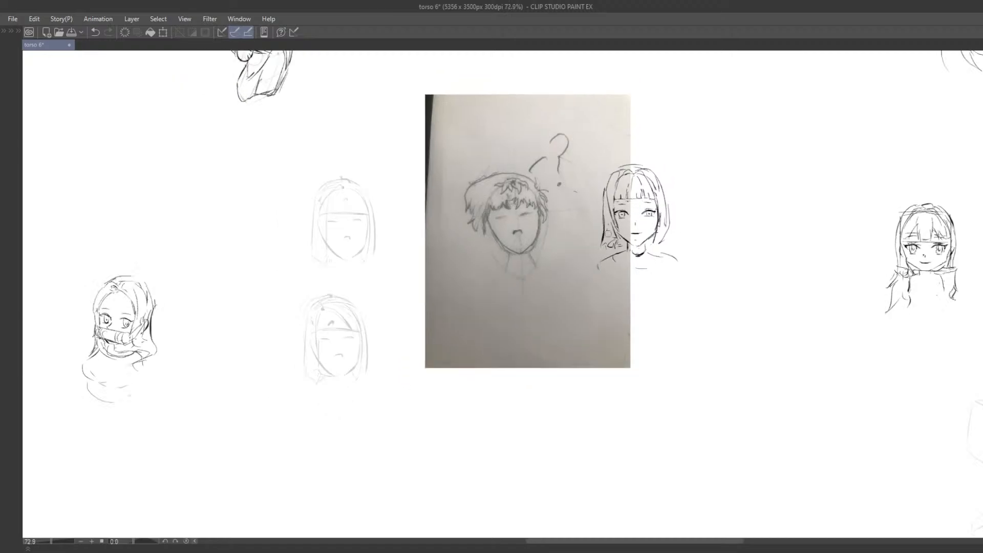
scroll(607, 232, "down", 2)
left_click_drag(589, 199, 578, 254)
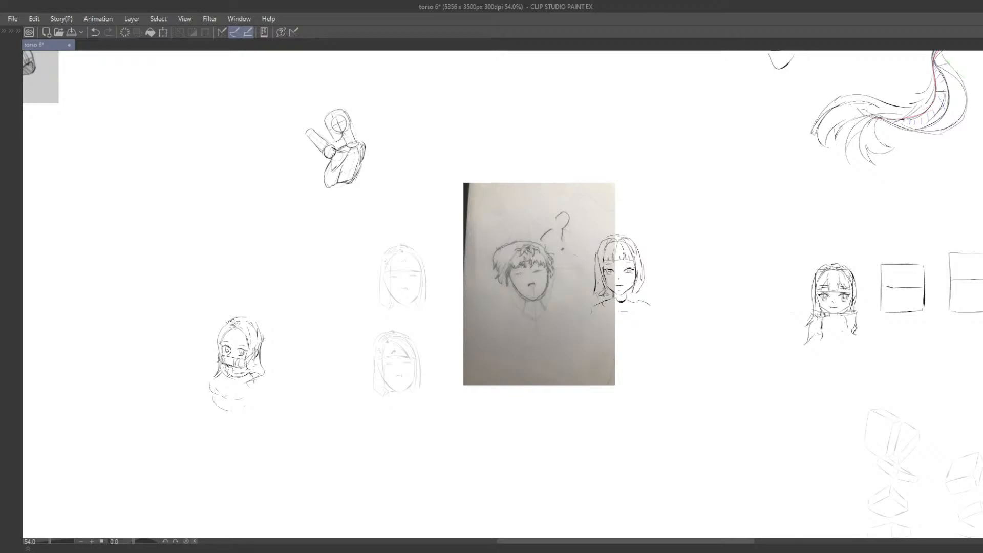
left_click_drag(559, 283, 599, 248)
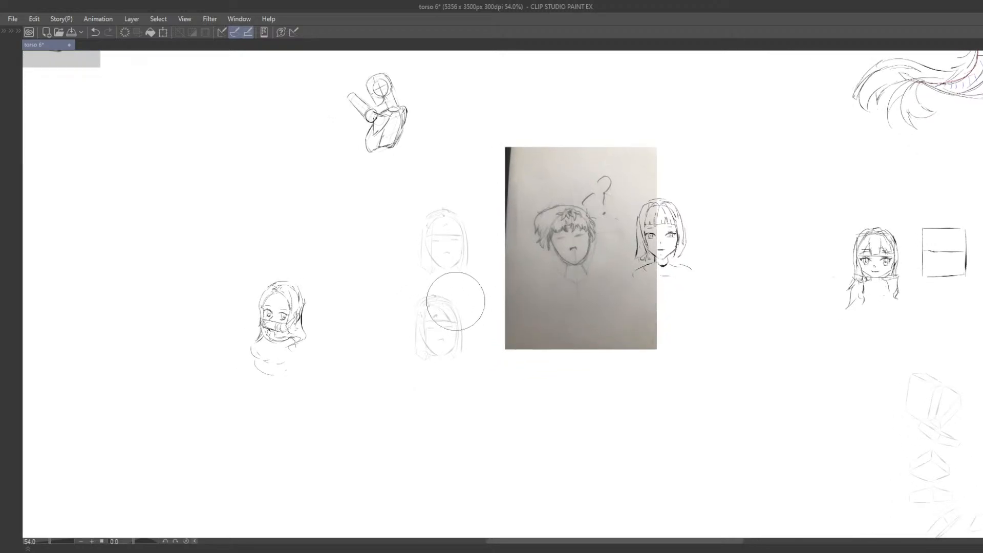
mouse_move(461, 194)
left_mouse_down()
mouse_move(378, 285)
mouse_move(502, 196)
left_mouse_up()
key("ctrl+z")
scroll(486, 246, "down", 1)
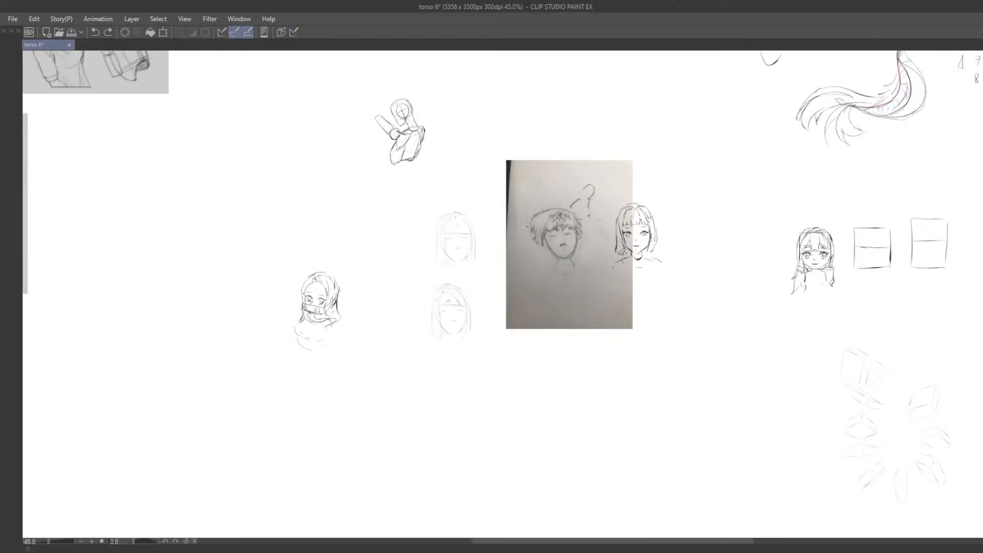
Select the layers of the reference photo, the portrait and both underdrawings, and move them together down the canvas.
key("Tab")
scroll(689, 249, "down", 2)
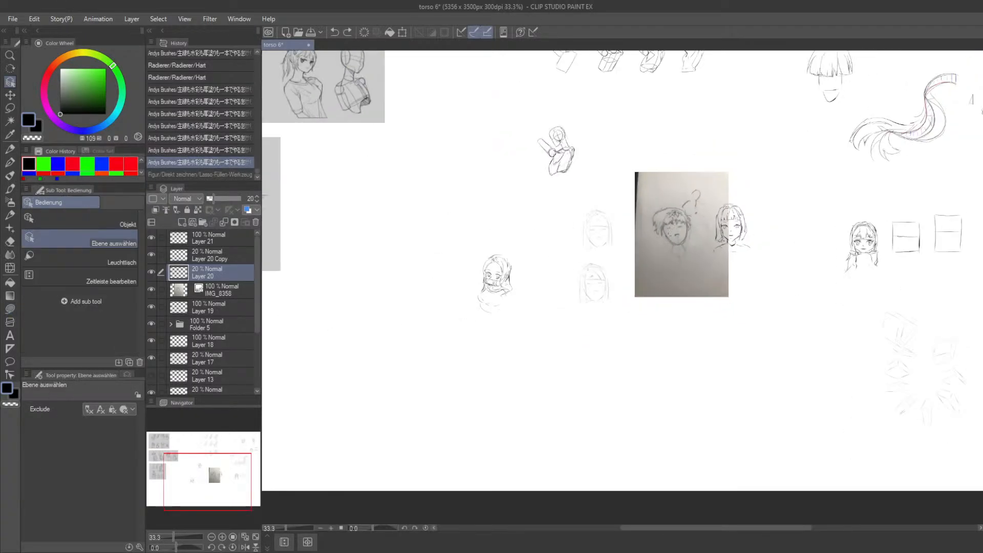
left_click_drag(486, 213, 666, 351)
key("k")
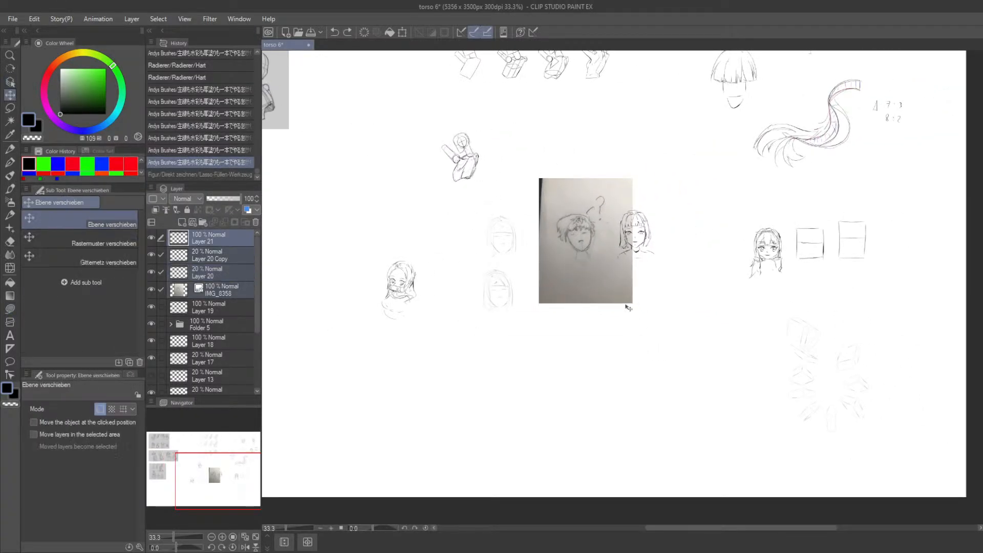
mouse_move(629, 302)
left_mouse_down()
mouse_move(688, 394)
mouse_move(560, 321)
mouse_move(595, 371)
left_mouse_up()
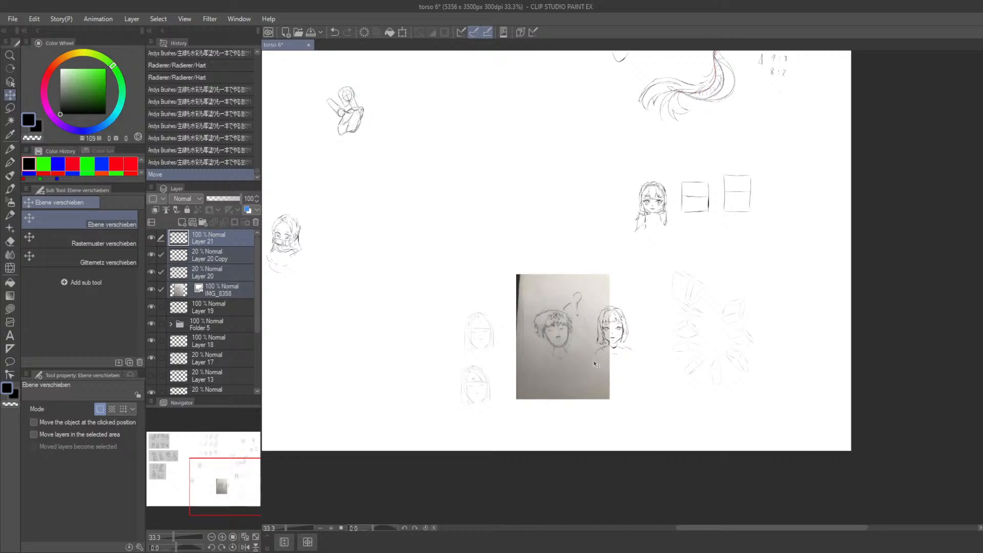
Select the layer holding the faint box sketches and try raising its opacity.
key("d")
left_click(695, 304)
left_click_drag(236, 199, 293, 201)
key("ctrl+z")
key("u")
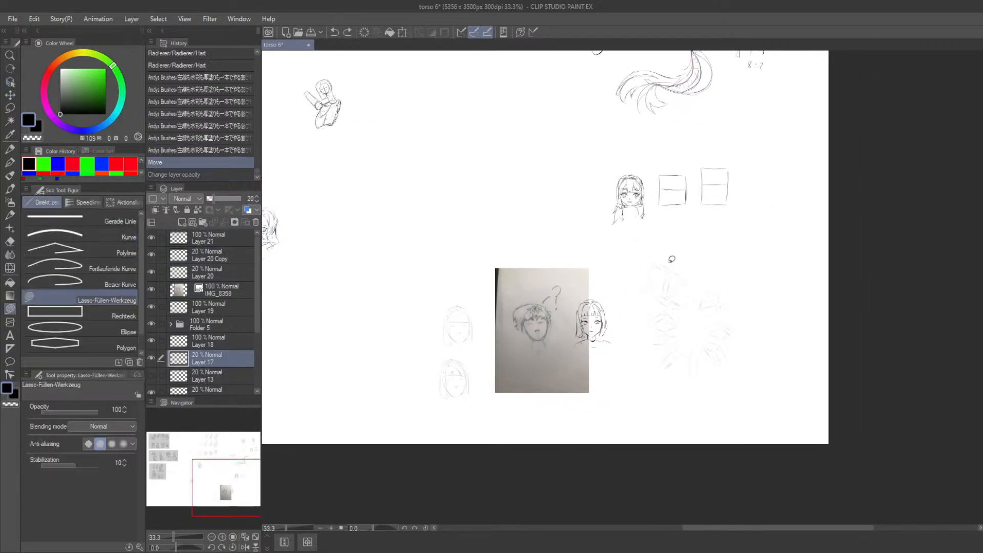
mouse_move(663, 248)
left_mouse_down()
mouse_move(641, 397)
mouse_move(749, 245)
mouse_move(724, 244)
left_mouse_up()
key("ctrl+z")
Lasso the faint box sketches, cut and paste them onto their own layer, set its opacity to 100% and deselect.
key("m")
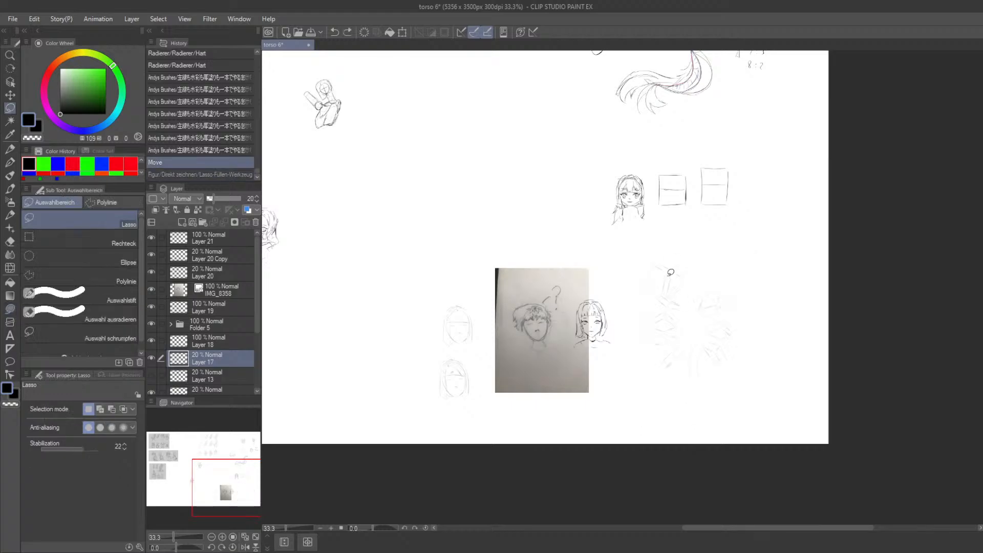
mouse_move(660, 248)
left_mouse_down()
mouse_move(629, 323)
mouse_move(700, 418)
mouse_move(777, 303)
mouse_move(746, 241)
left_mouse_up()
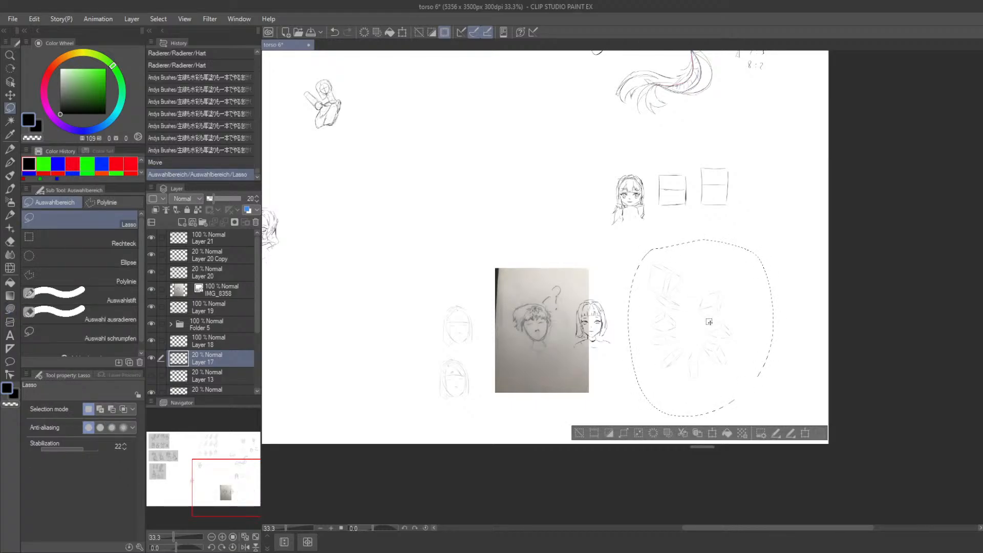
left_click(682, 433)
left_click_drag(227, 199, 292, 187)
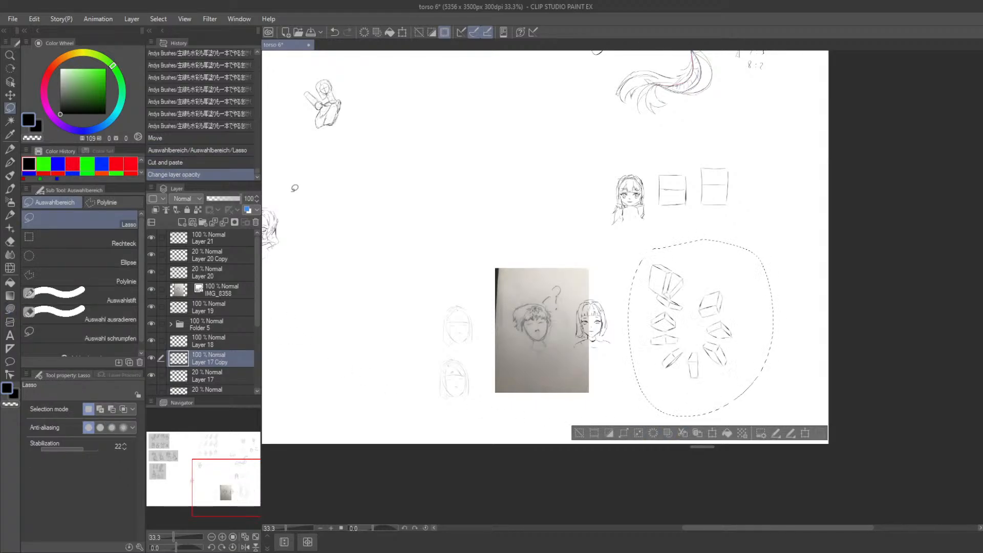
left_click(579, 432)
key("ctrl+alt+0")
key("Tab")
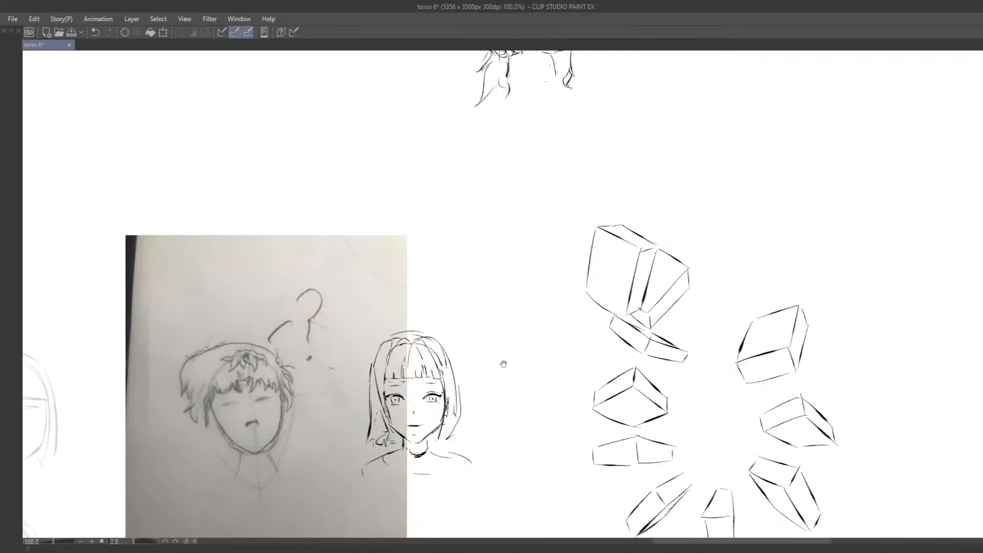
scroll(501, 336, "down", 3)
key("ctrl+z")
left_click_drag(500, 336, 789, 363)
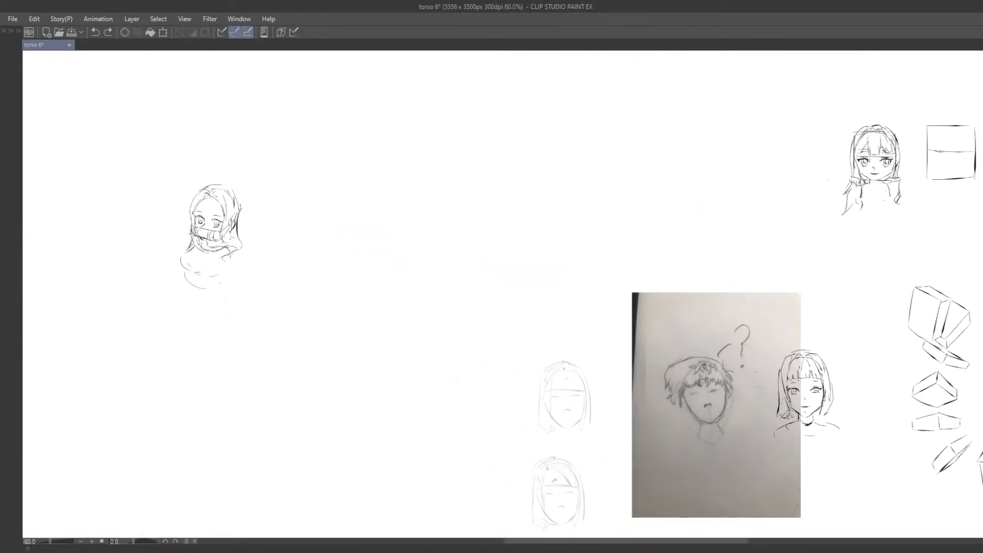
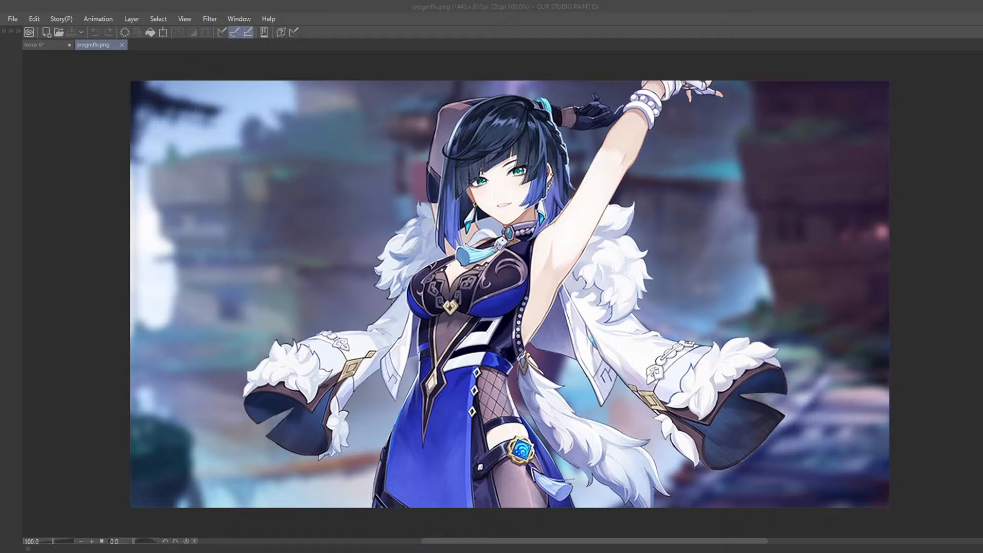
left_click(508, 185)
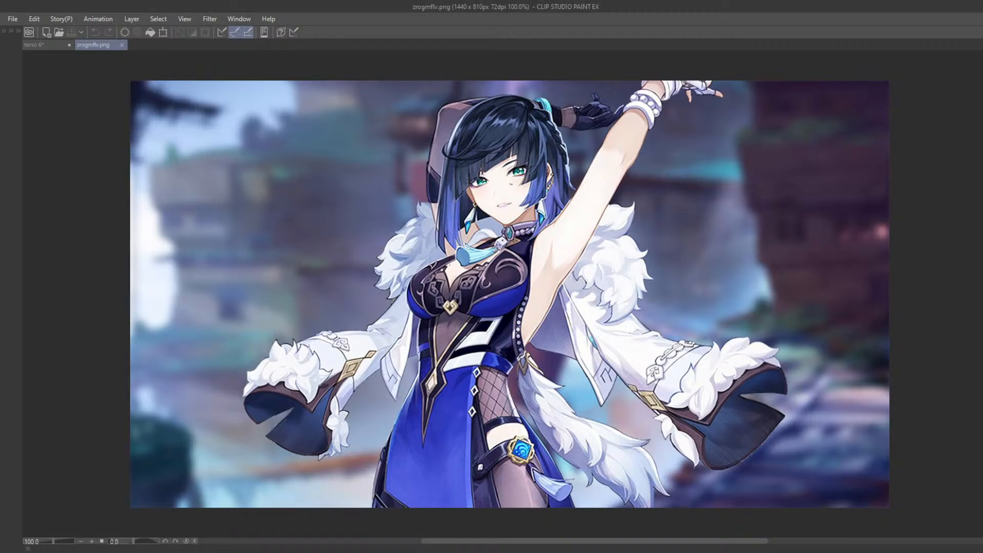
left_click_drag(507, 210, 512, 238)
key("ctrl+z")
mouse_move(526, 183)
left_mouse_down()
mouse_move(470, 229)
mouse_move(472, 213)
left_mouse_up()
key("ctrl+z")
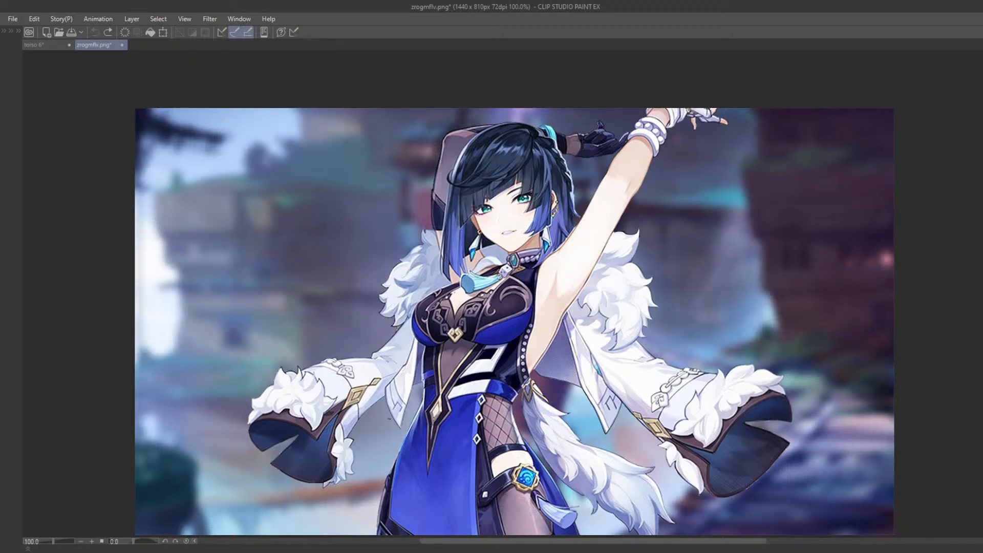
Add a new raster layer over the character image and mark the crown of the hair with a bright green dot.
key("Tab")
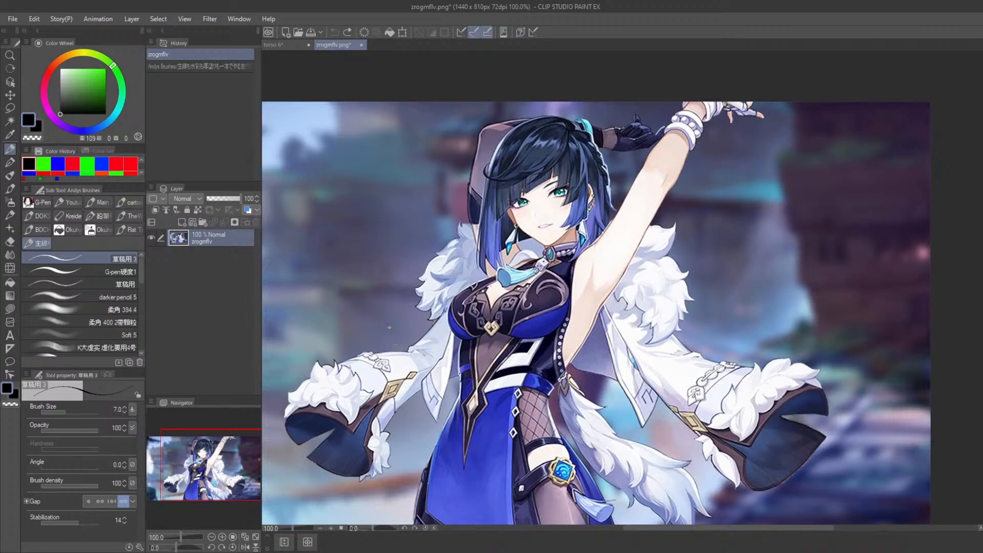
left_click_drag(449, 357, 431, 347)
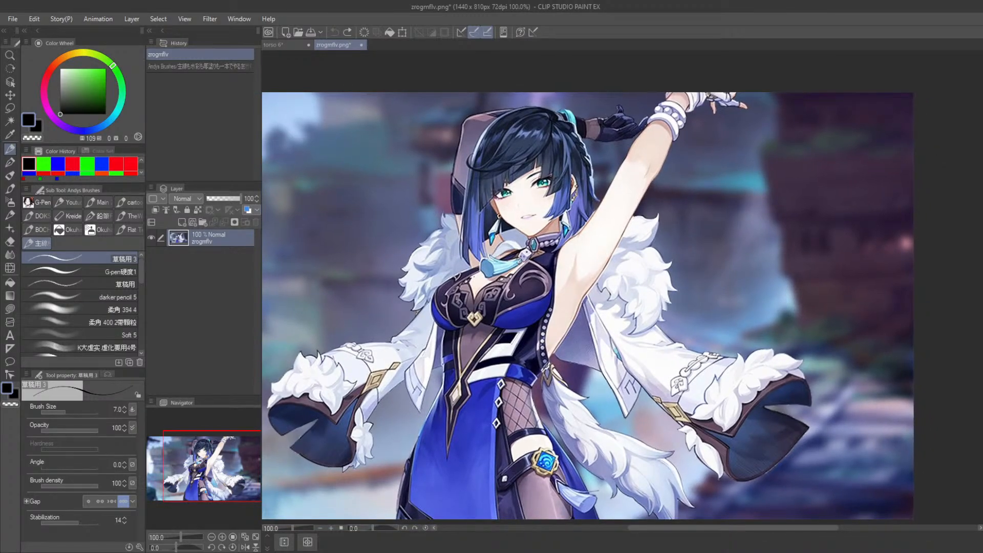
left_click(182, 222)
left_click(43, 164)
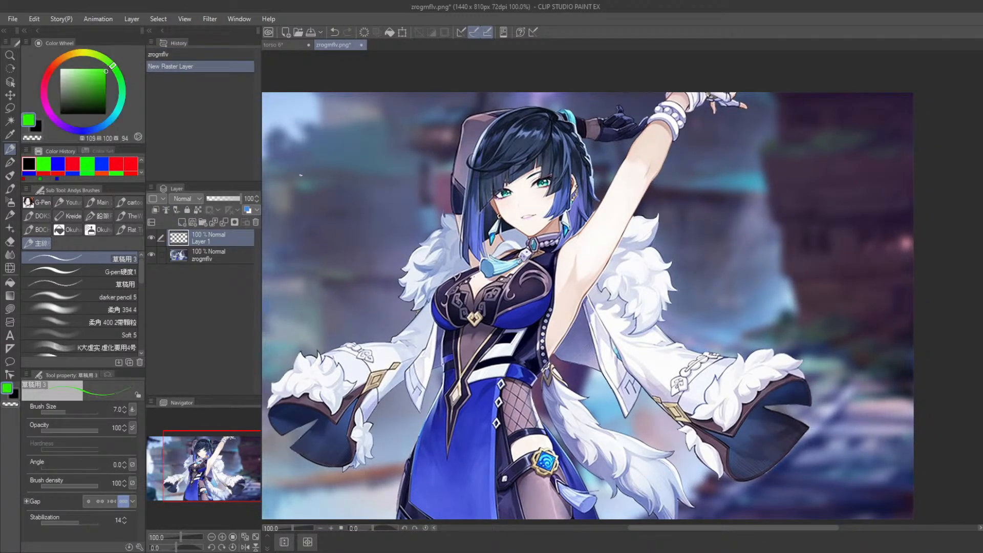
scroll(287, 184, "up", 3)
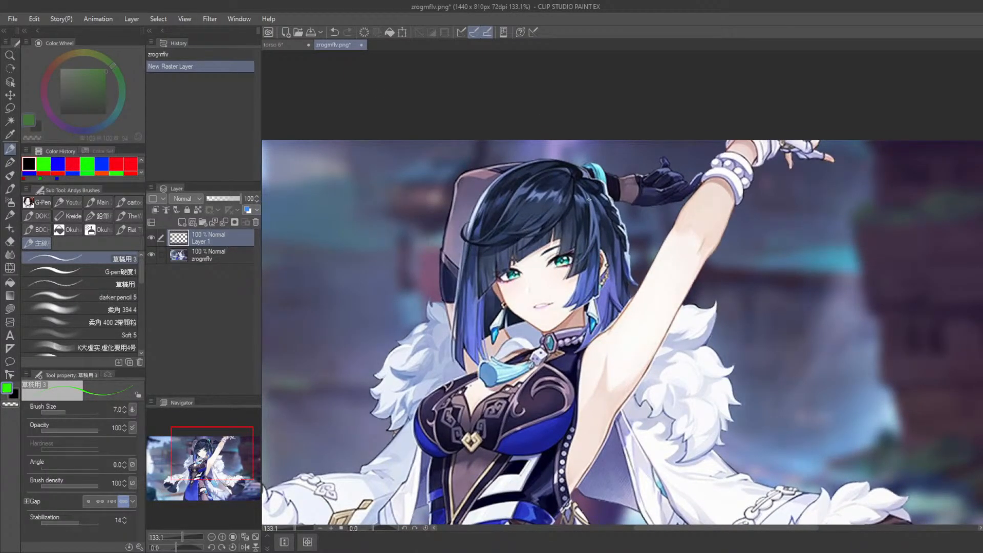
scroll(525, 233, "up", 1)
left_click(587, 175)
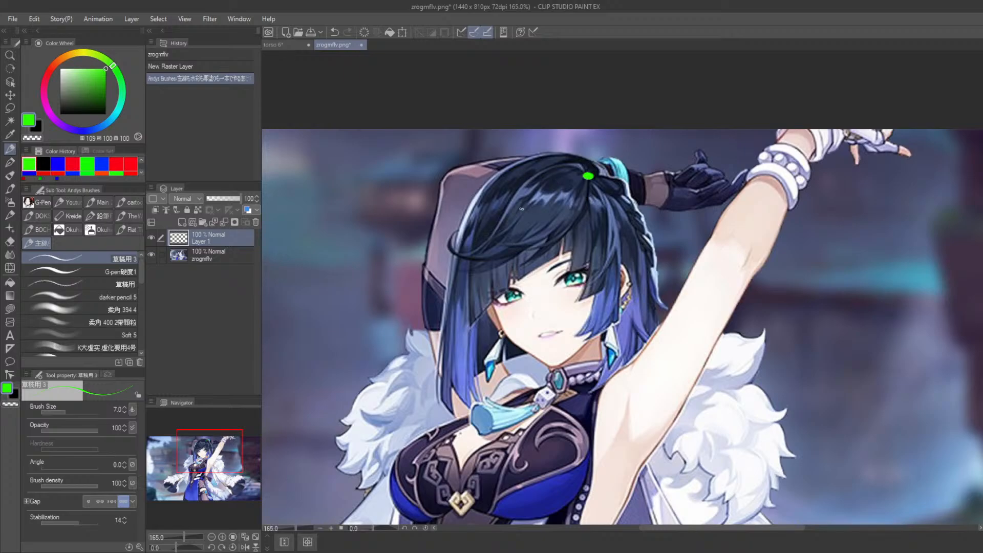
Outline the top fringe section in green from the crown down to the fringe edge and letter "Top" inside it.
left_click_drag(560, 199, 575, 189)
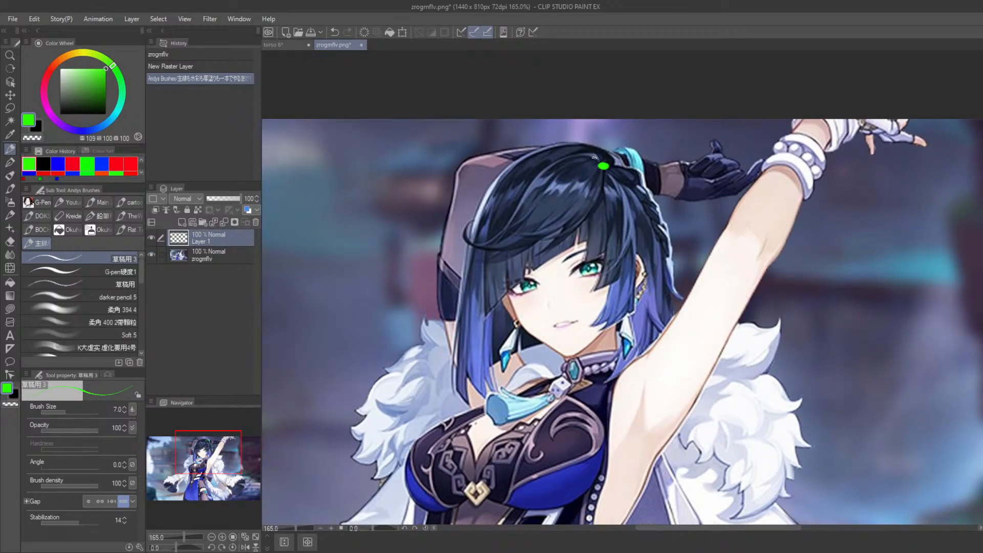
mouse_move(593, 157)
left_mouse_down()
mouse_move(568, 156)
mouse_move(517, 210)
left_mouse_up()
key("ctrl+z")
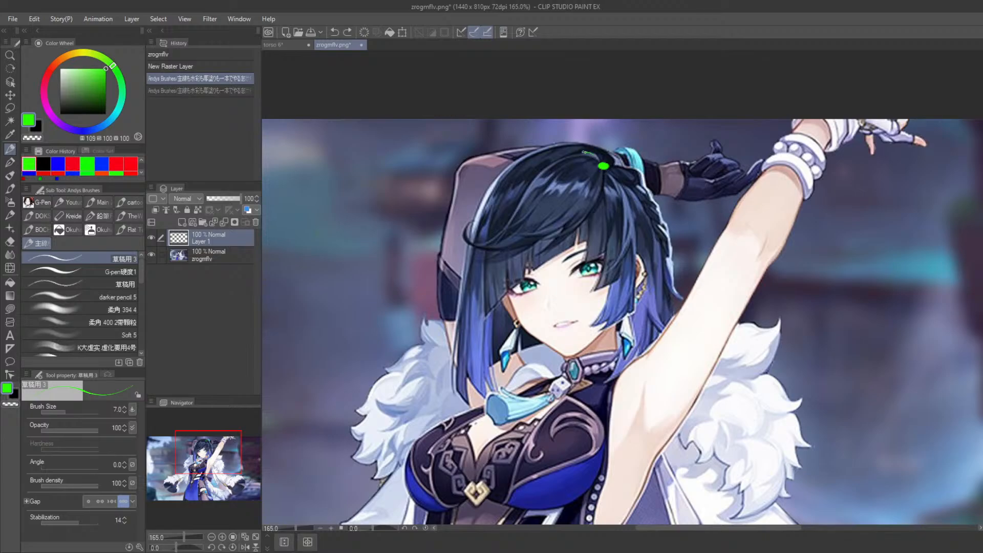
mouse_move(588, 152)
left_mouse_down()
mouse_move(494, 214)
mouse_move(492, 240)
left_mouse_up()
key("ctrl+z")
mouse_move(600, 156)
left_mouse_down()
mouse_move(561, 157)
mouse_move(502, 192)
mouse_move(487, 309)
left_mouse_up()
mouse_move(486, 311)
left_mouse_down()
mouse_move(594, 242)
mouse_move(600, 251)
left_mouse_up()
left_click_drag(598, 252, 608, 253)
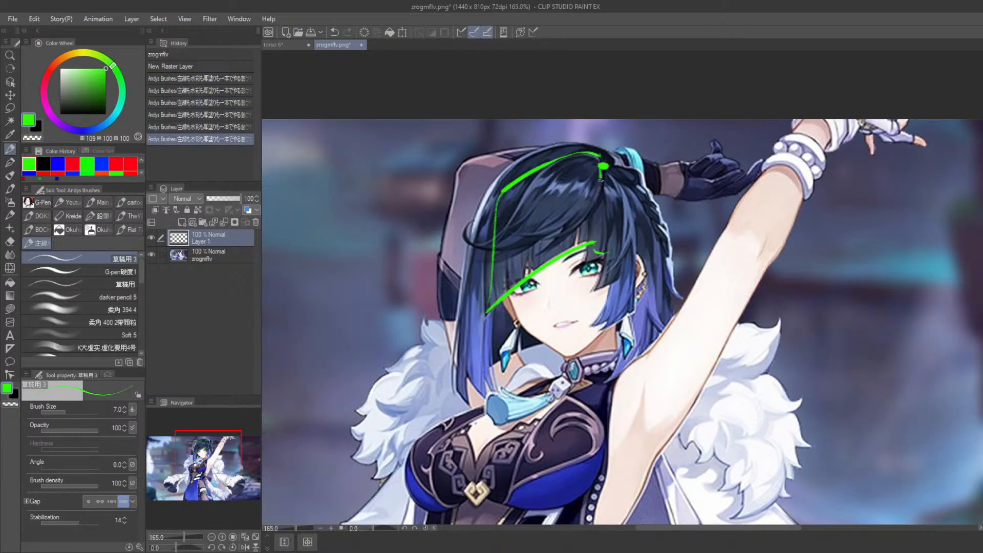
key("ctrl+z")
left_click_drag(601, 180, 605, 254)
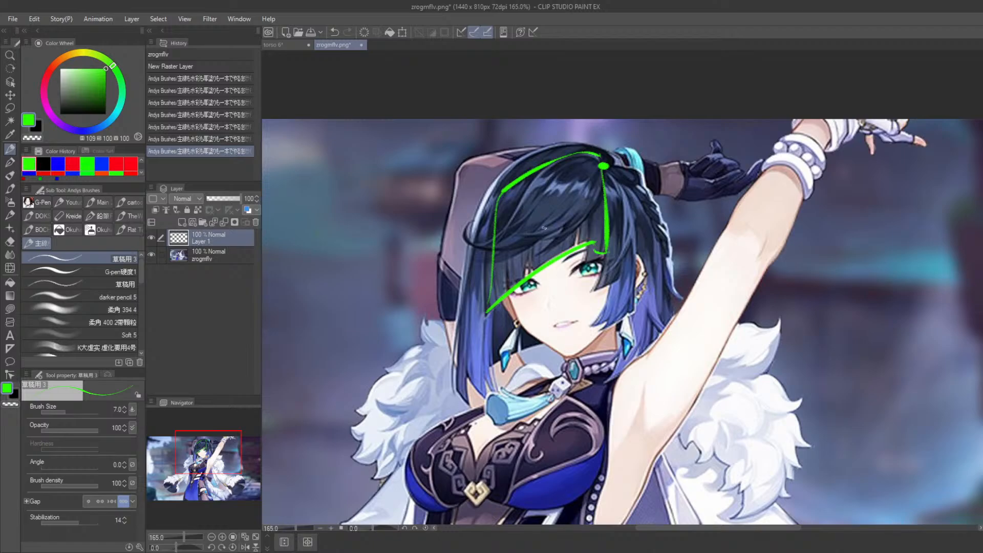
mouse_move(517, 257)
left_mouse_down()
mouse_move(518, 271)
mouse_move(532, 256)
left_mouse_up()
mouse_move(537, 252)
left_mouse_down()
mouse_move(539, 267)
mouse_move(541, 259)
left_mouse_up()
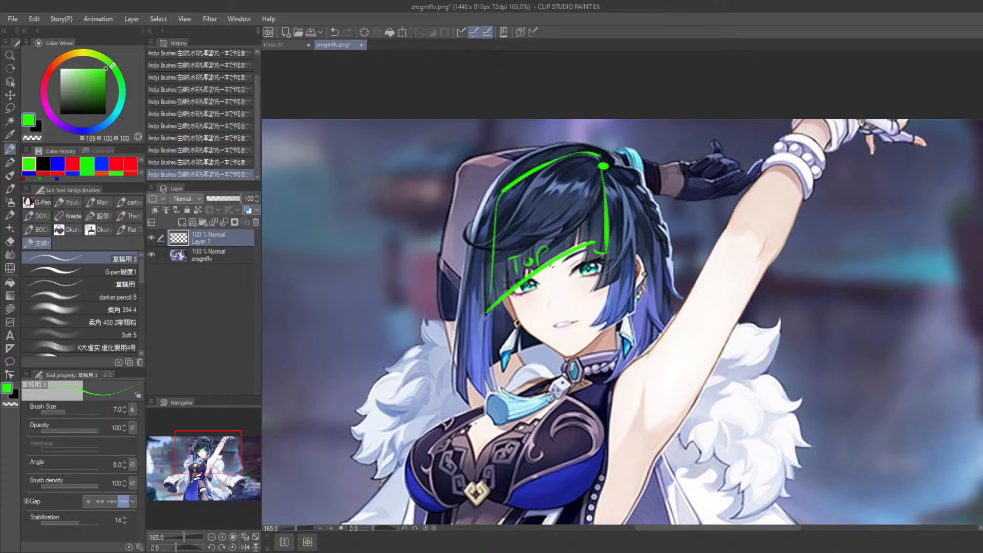
Outline the side hair sections on both sides of the face in red, from the crown down to the strand tips.
key("c")
left_click(518, 246)
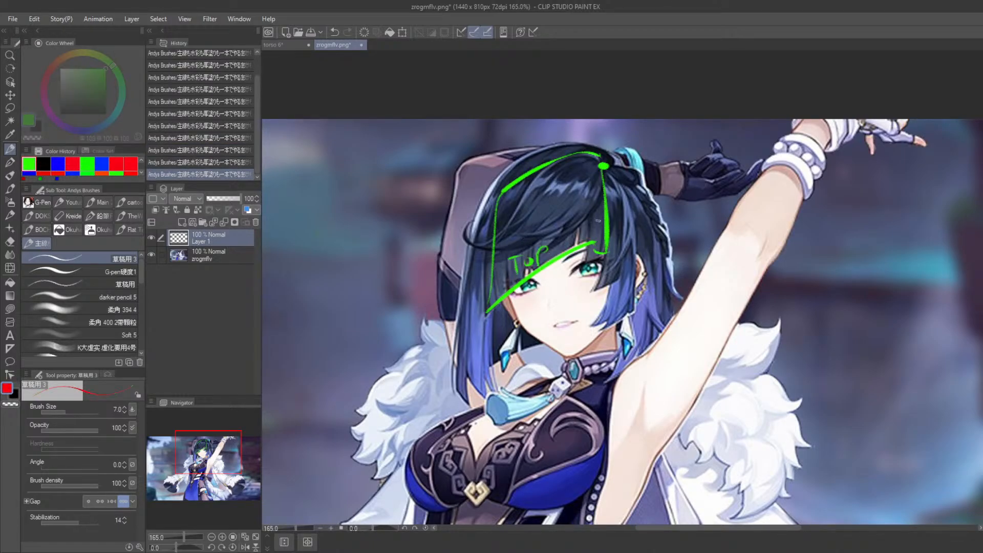
left_click_drag(609, 168, 638, 253)
key("ctrl+z")
mouse_move(609, 167)
left_mouse_down()
mouse_move(637, 292)
mouse_move(628, 323)
mouse_move(603, 310)
mouse_move(608, 231)
mouse_move(585, 155)
mouse_move(562, 147)
mouse_move(590, 143)
mouse_move(515, 159)
mouse_move(486, 186)
mouse_move(469, 258)
mouse_move(461, 369)
mouse_move(470, 396)
mouse_move(492, 397)
mouse_move(488, 303)
left_mouse_up()
key("ctrl+z")
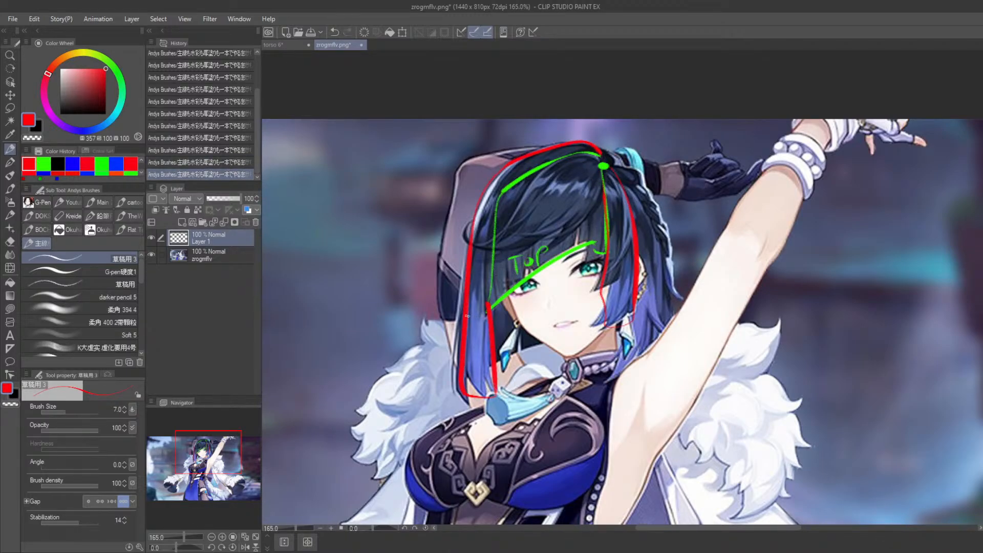
Letter a short red label for the side section near the lower end of the long strand beside the face.
left_click_drag(615, 269, 590, 249)
left_click_drag(449, 319, 444, 332)
mouse_move(454, 329)
left_mouse_down()
mouse_move(452, 362)
mouse_move(462, 361)
left_mouse_up()
left_click(454, 323)
key("ctrl+z")
key("ctrl+z")
key("ctrl+z")
key("ctrl+z")
Outline the back hair section in purple, from the crown down behind the red side section to the shoulder.
left_click_drag(591, 285, 581, 295)
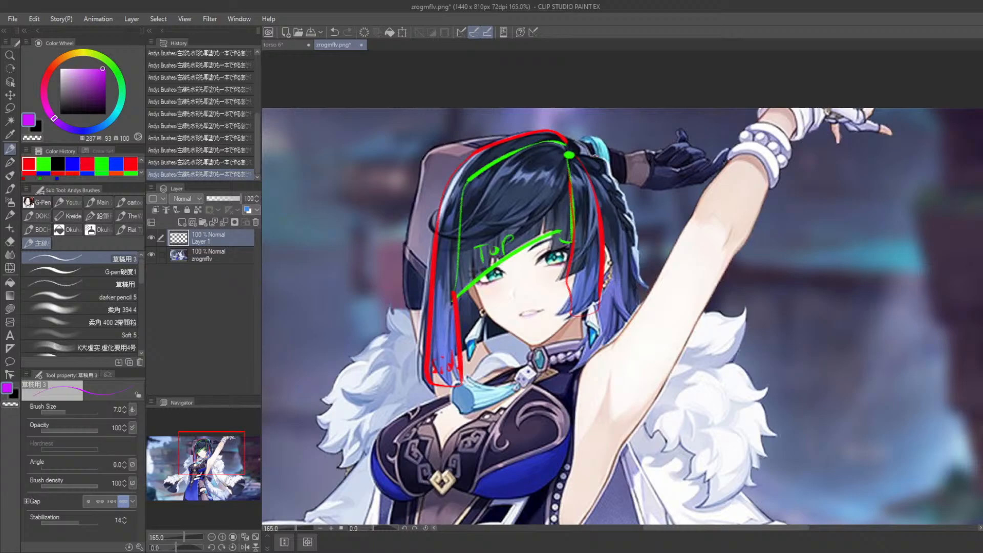
mouse_move(570, 149)
left_mouse_down()
mouse_move(639, 235)
mouse_move(636, 298)
mouse_move(609, 338)
mouse_move(610, 269)
left_mouse_up()
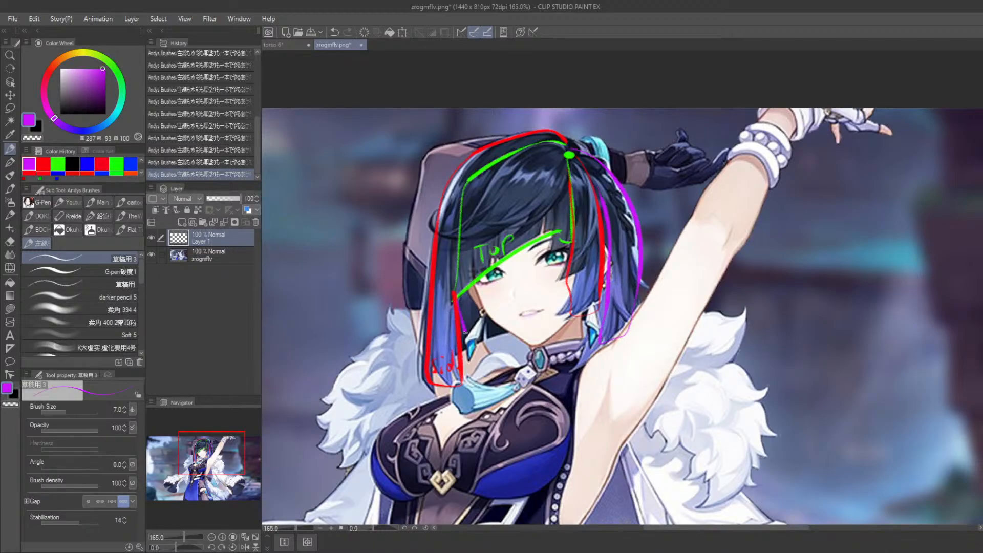
left_click_drag(558, 315, 426, 330)
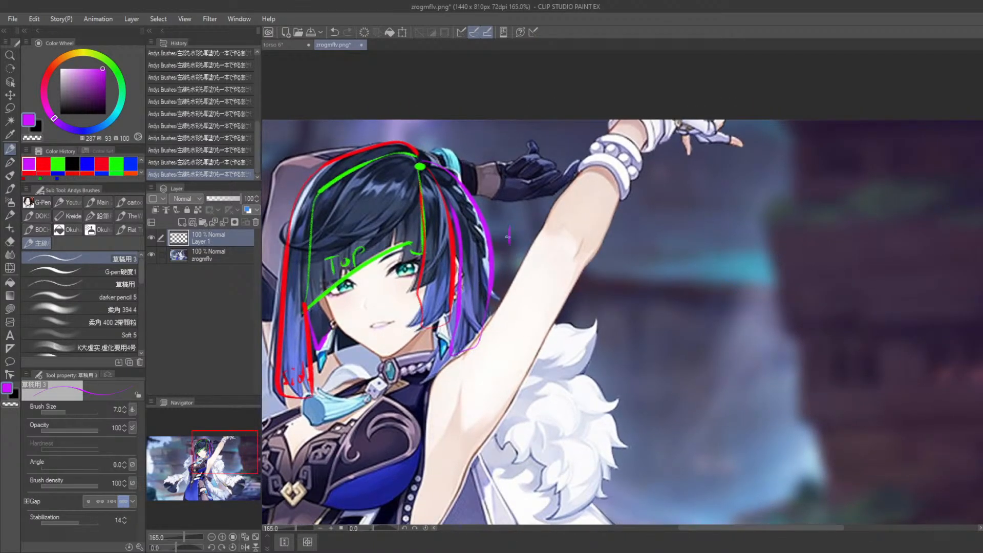
Letter "Back" in purple beside the back hair section, running onto the raised arm.
left_click_drag(559, 218, 561, 238)
left_click_drag(427, 278, 567, 245)
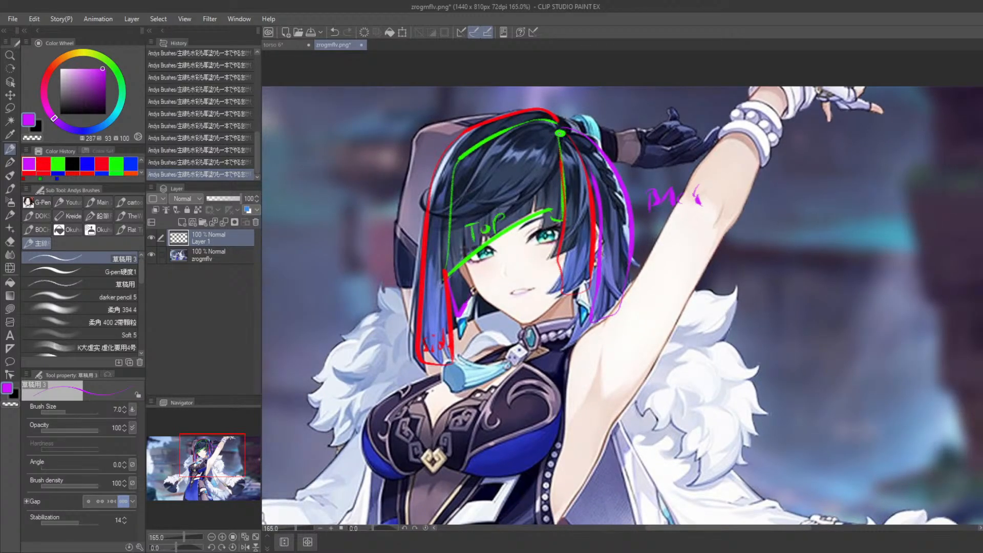
left_click_drag(494, 299, 536, 297)
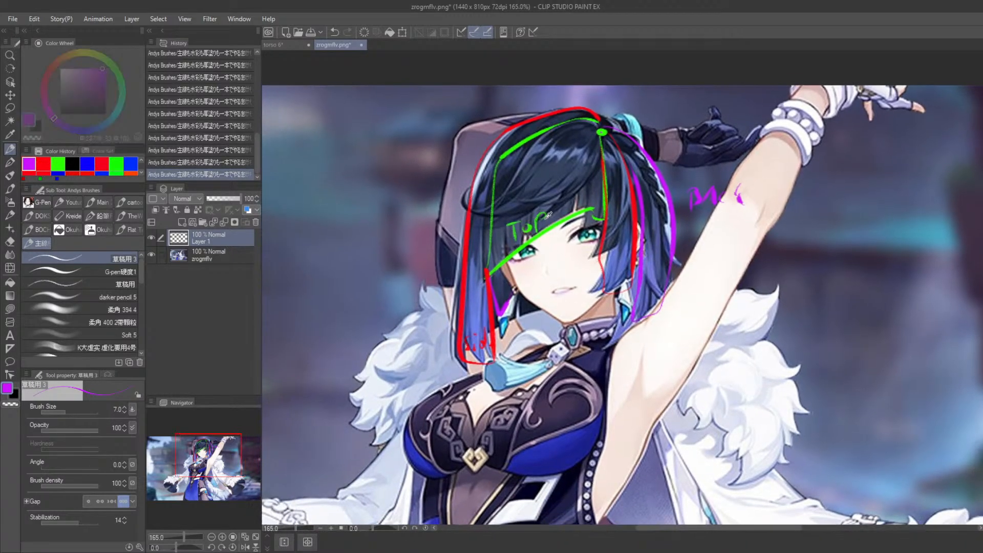
Try a blue sweeping stroke from the crown across the fringe to the outer side section, and undo it.
left_click(535, 227, "alt")
left_click(541, 206, "alt")
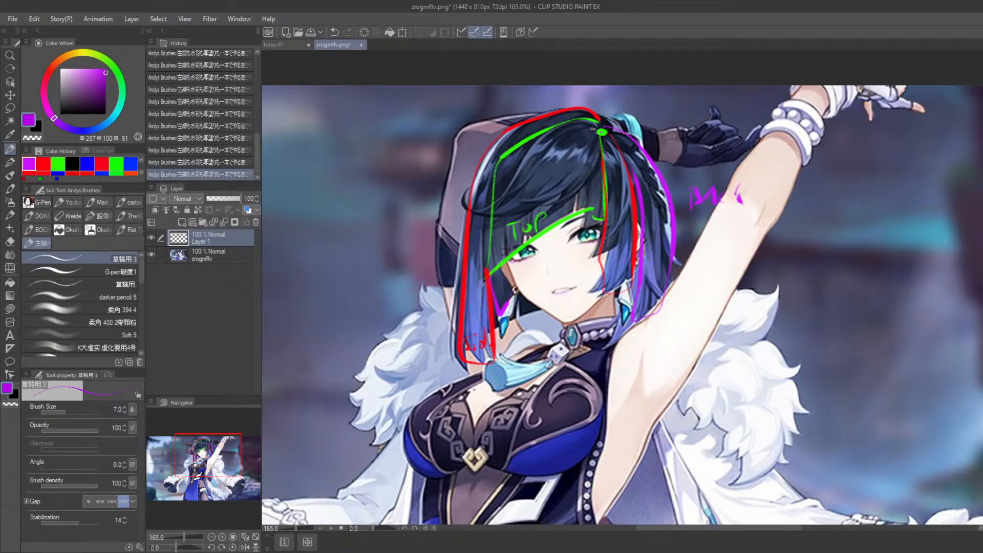
key("ctrl+z")
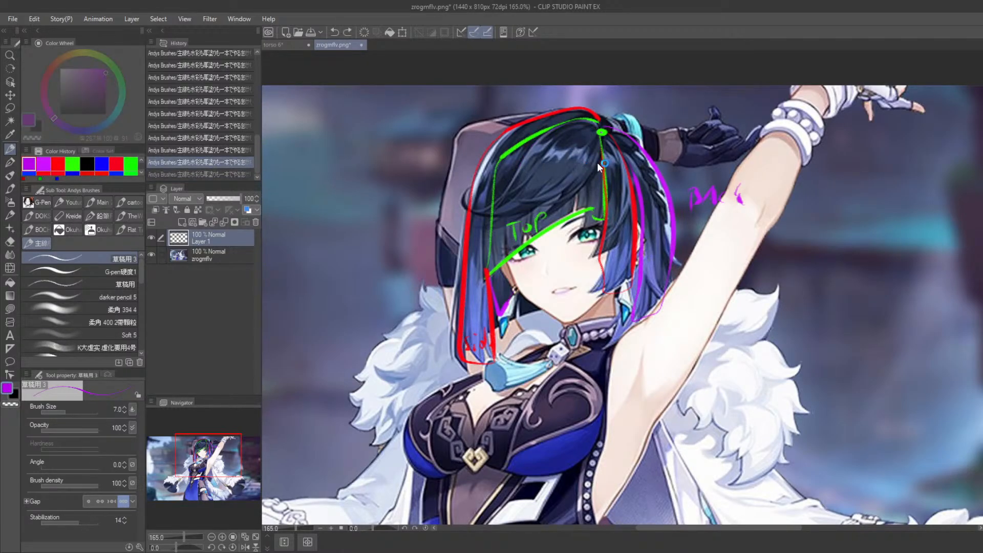
left_click(603, 161, "alt")
mouse_move(600, 121)
left_mouse_down()
mouse_move(553, 128)
mouse_move(476, 194)
left_mouse_up()
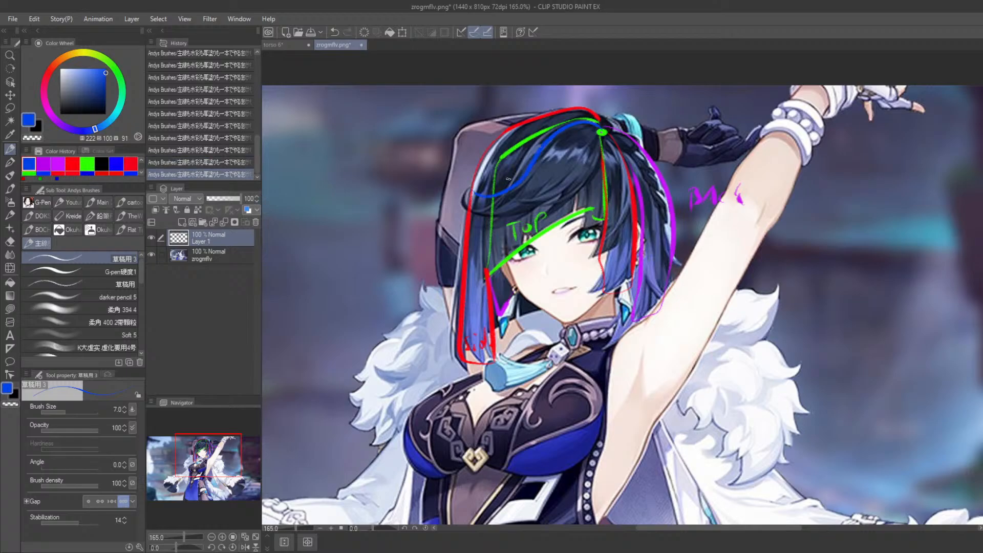
key("ctrl+z")
key("ctrl+z")
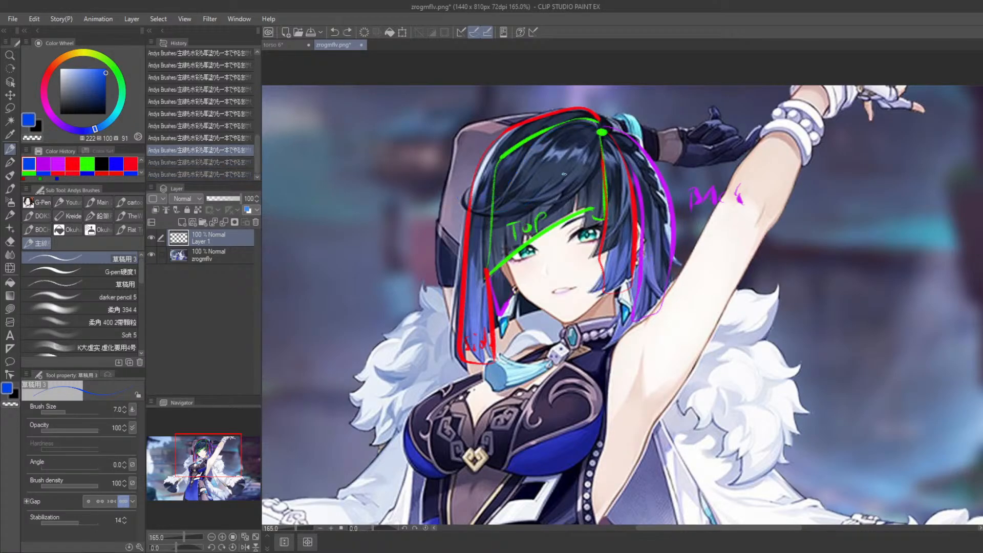
Cover the swept strand near the fringe's outer edge with sampled dark hair blue at brush size 21.5.
left_click(501, 243, "alt")
mouse_move(491, 205)
left_mouse_down()
mouse_move(500, 184)
mouse_move(503, 225)
left_mouse_up()
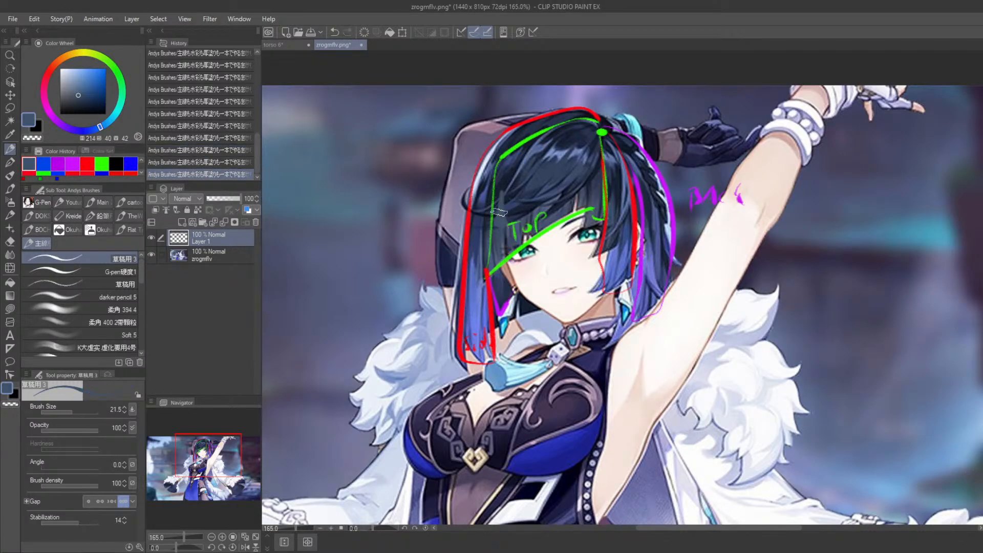
left_click(566, 204, "alt")
left_click(528, 157, "alt")
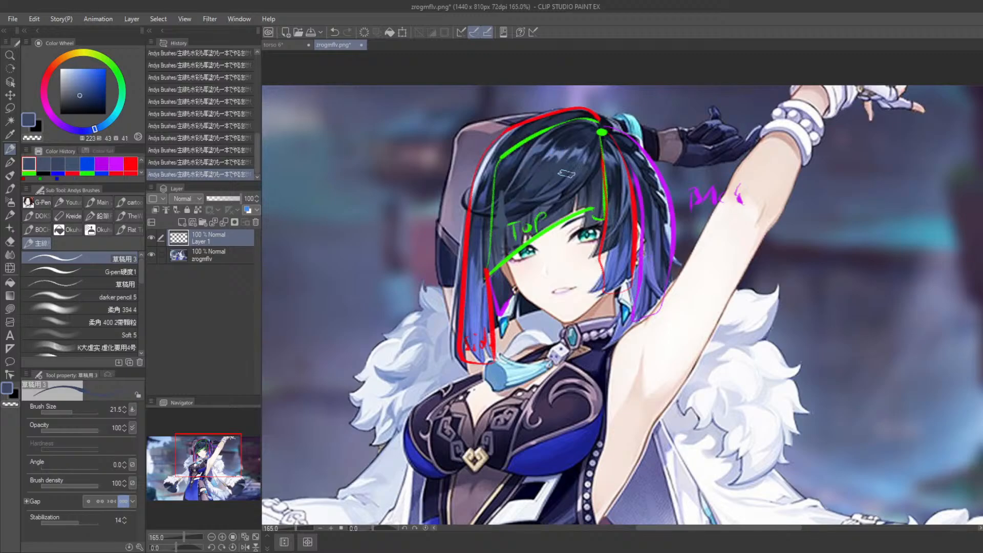
Paint straighter dark-blue strands over the middle of the fringe, from the crown towards the "Top" label, with sampled hair colours.
left_click(599, 187, "alt")
mouse_move(592, 143)
left_mouse_down()
mouse_move(592, 175)
mouse_move(564, 200)
mouse_move(564, 181)
mouse_move(544, 207)
mouse_move(522, 207)
left_mouse_up()
left_click(569, 207, "alt")
left_click(527, 205, "alt")
left_click_drag(527, 210, 577, 146)
left_click_drag(582, 149, 547, 191)
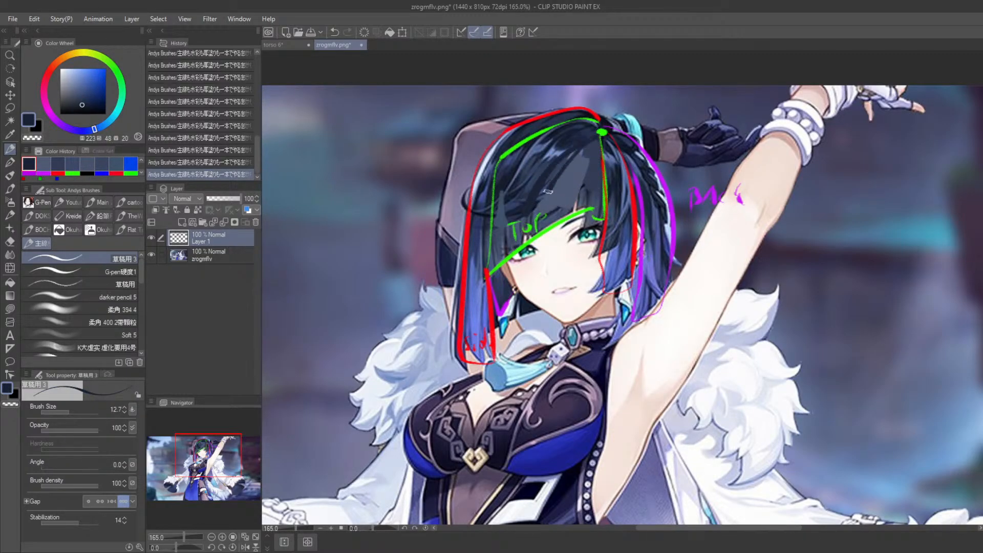
Paint out the strand tip sticking out past the red side outline, using sampled hair blue and the hood's grey-purple.
left_click(550, 154, "alt")
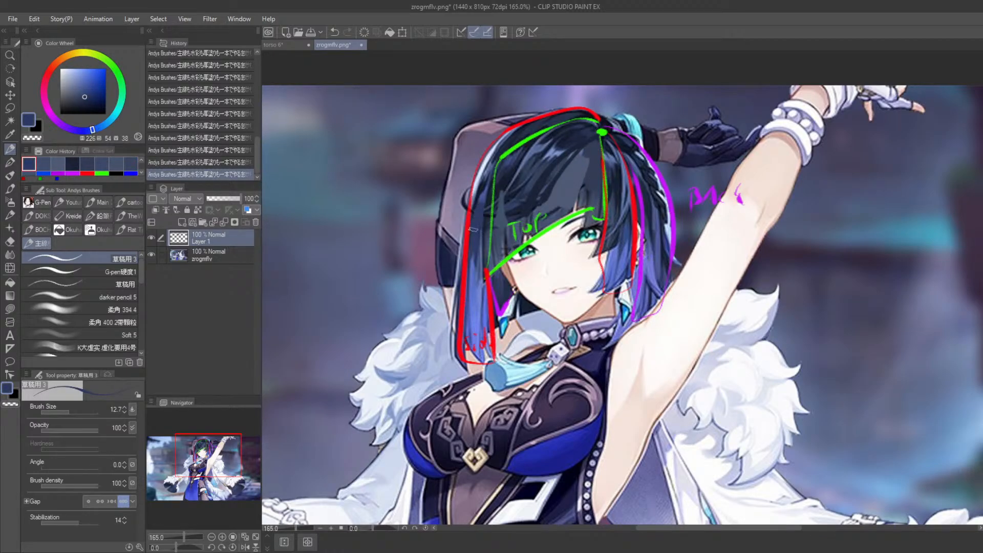
left_click(464, 202, "alt")
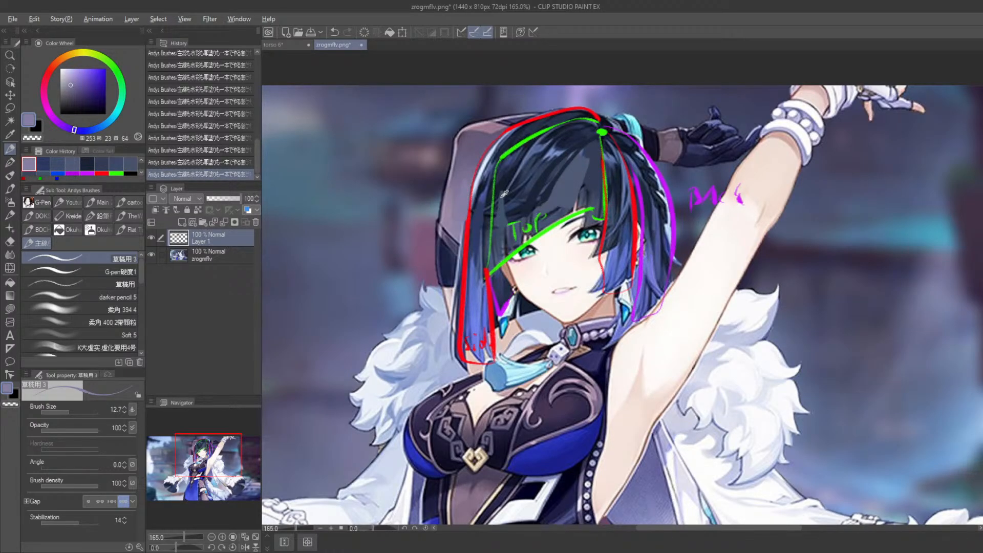
left_click(484, 212, "alt")
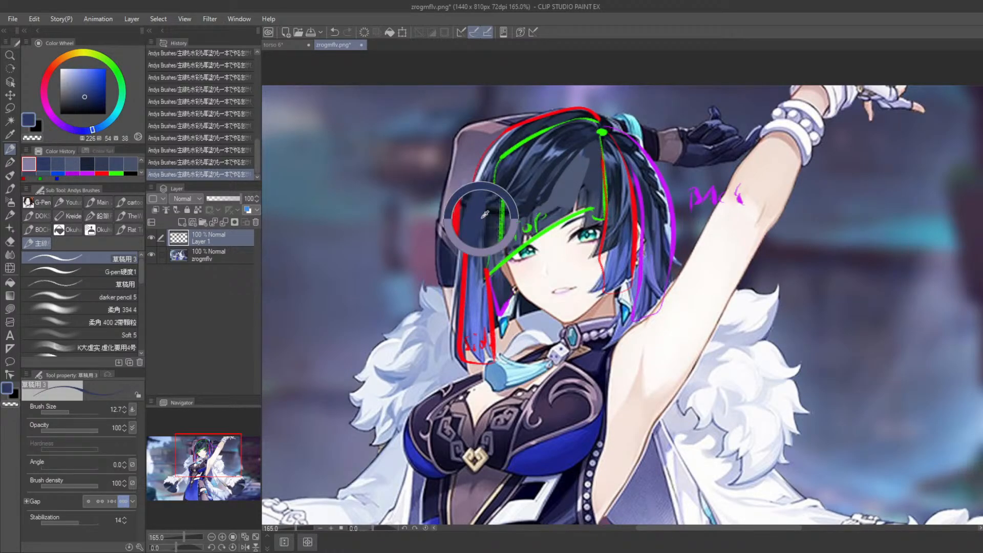
left_click(536, 153, "alt")
left_click(532, 153, "alt")
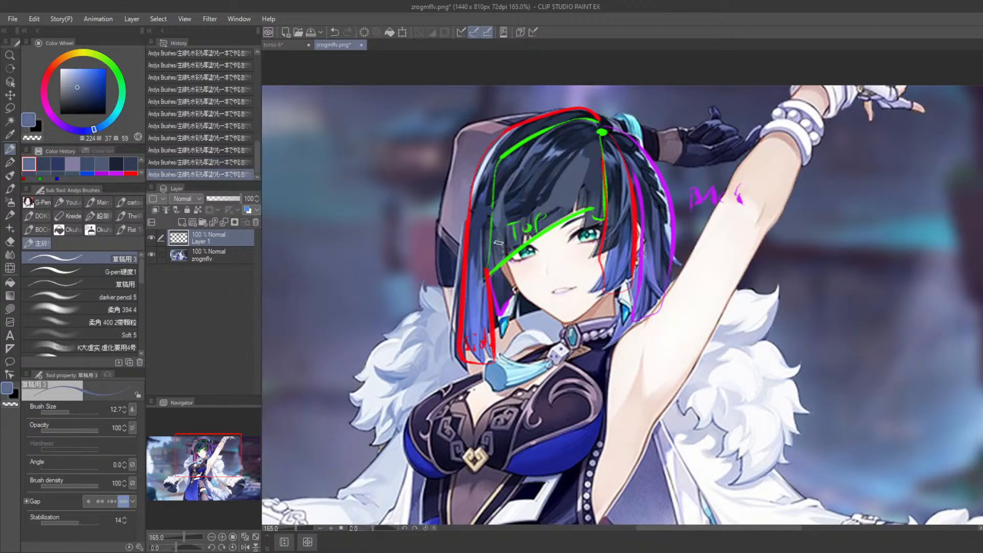
Add thin downward strands across the fringe with sampled light and dark hair blues at brush size 11.8.
left_click(572, 190, "alt")
mouse_move(569, 189)
left_mouse_down()
mouse_move(552, 190)
mouse_move(515, 237)
left_mouse_up()
left_click(543, 192, "alt")
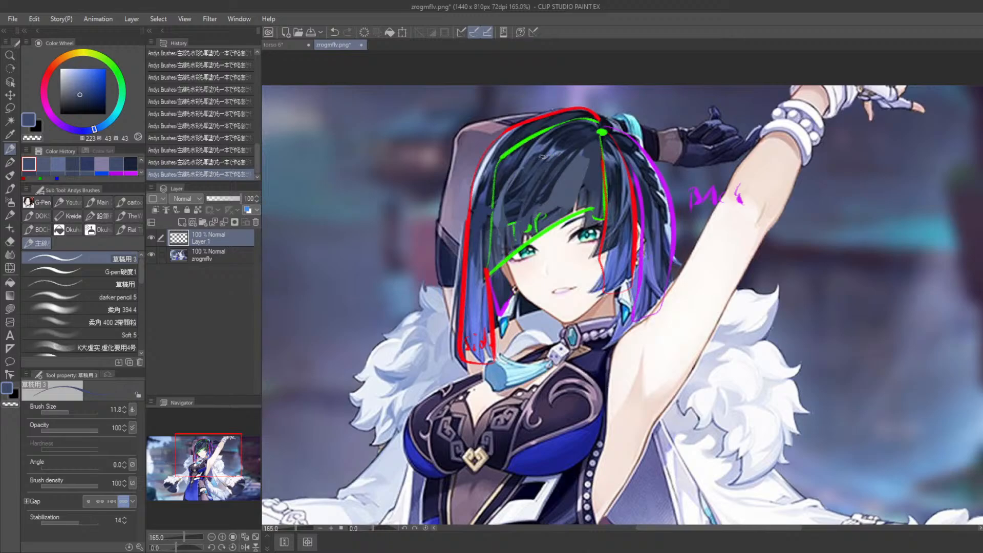
left_click(559, 176, "alt")
mouse_move(579, 152)
left_mouse_down()
mouse_move(568, 213)
mouse_move(559, 215)
left_mouse_up()
key("ctrl+z")
mouse_move(559, 207)
left_mouse_down()
mouse_move(576, 162)
mouse_move(596, 209)
left_mouse_up()
left_click_drag(565, 254, 569, 198)
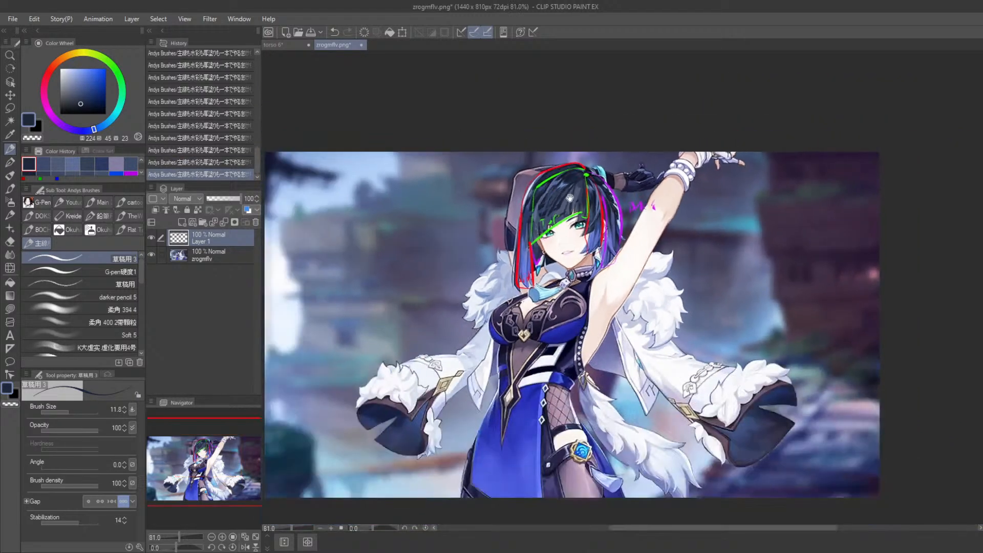
Try broad dark-blue strokes over the fringe highlights at brush size 26.1, and undo them.
scroll(569, 198, "up", 4)
left_click(550, 189, "alt")
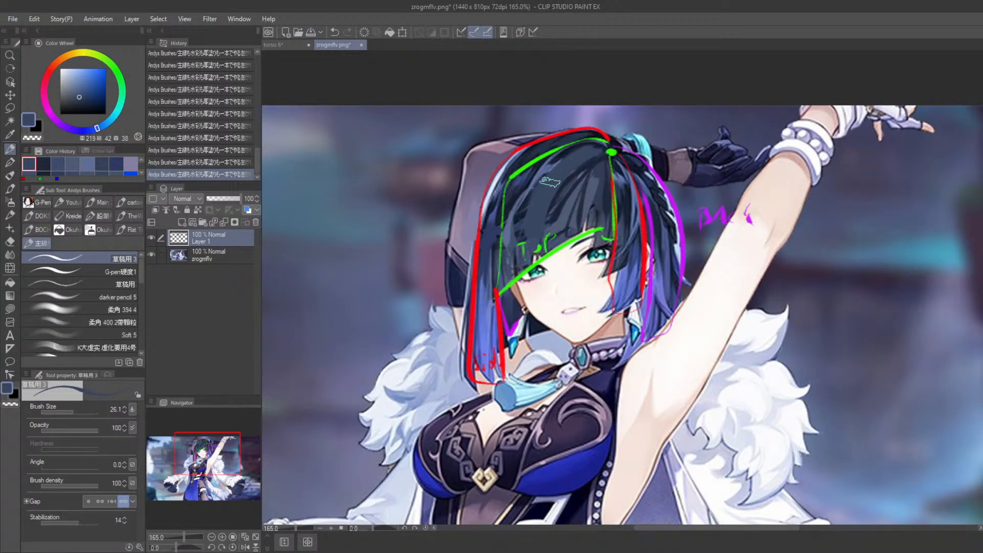
mouse_move(595, 172)
left_mouse_down()
mouse_move(589, 223)
mouse_move(563, 163)
mouse_move(528, 250)
left_mouse_up()
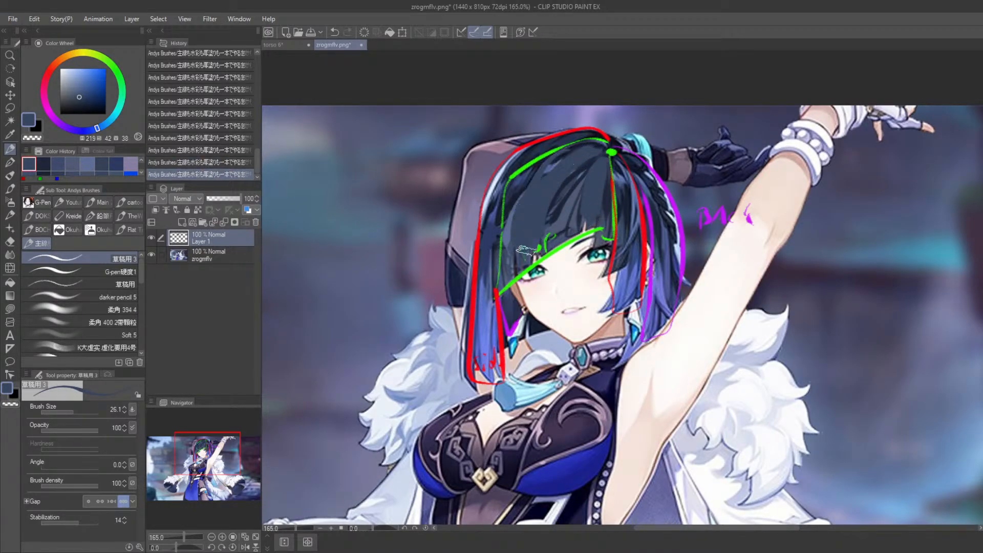
key("ctrl+z")
left_click_drag(540, 164, 517, 259)
key("ctrl+z")
key("[")
key("ctrl+z")
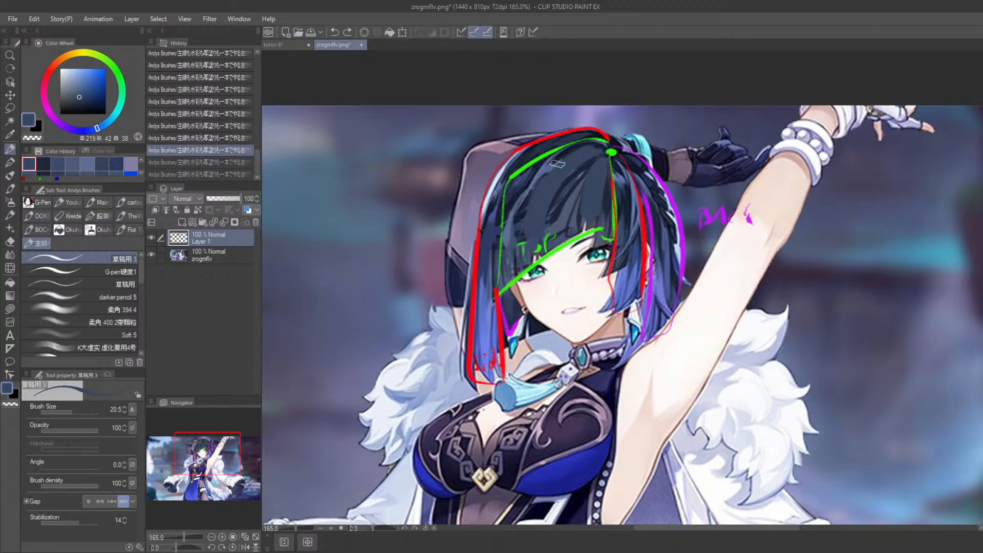
Paint long dark strands from the crown down to the outer fringe corner, using sampled hair blues and brush sizes from 20.5 to 15.
mouse_move(557, 164)
left_mouse_down()
mouse_move(507, 231)
mouse_move(503, 276)
left_mouse_up()
key("[")
left_click(569, 196, "alt")
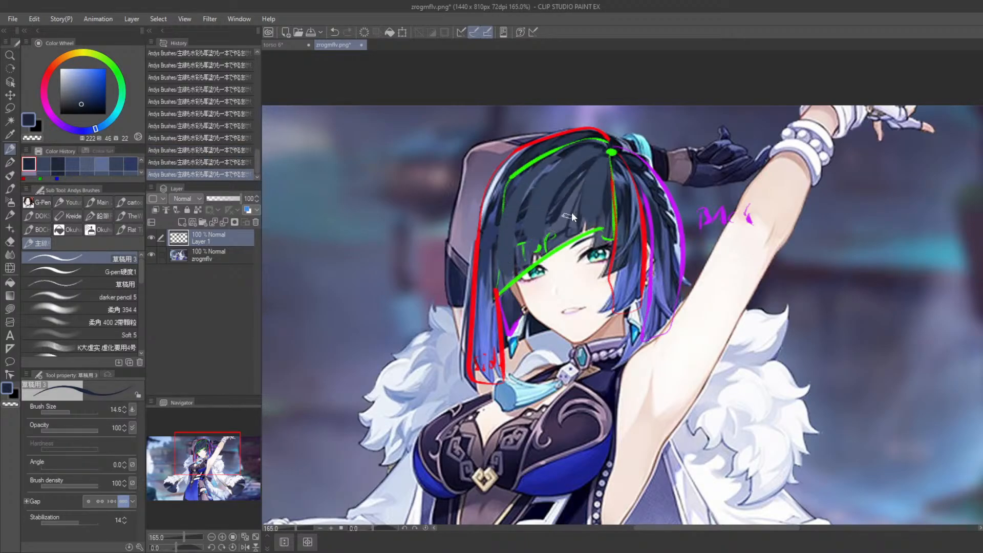
key("]")
key("ctrl+z")
mouse_move(591, 161)
left_mouse_down()
mouse_move(564, 190)
mouse_move(567, 177)
left_mouse_up()
mouse_move(604, 143)
left_mouse_down()
mouse_move(531, 171)
mouse_move(506, 223)
mouse_move(560, 170)
mouse_move(504, 208)
mouse_move(502, 273)
left_mouse_up()
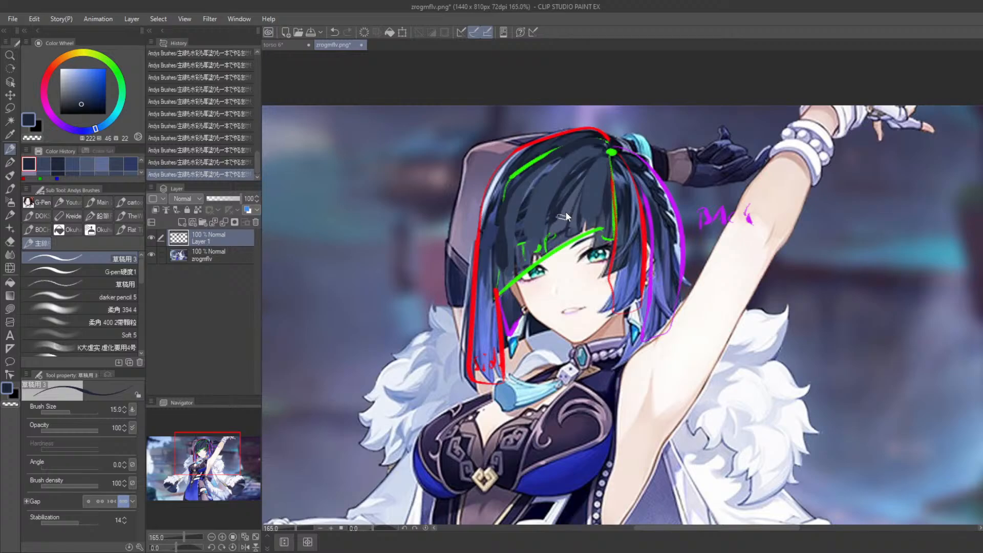
Add brighter blue highlight strands to the fringe with the colour sampled from the side hair, at brush size 11.3.
key("[")
left_click(635, 279, "alt")
mouse_move(592, 166)
left_mouse_down()
mouse_move(576, 236)
mouse_move(557, 174)
mouse_move(525, 239)
left_mouse_up()
key("ctrl+z")
key("ctrl+z")
left_click_drag(572, 187, 549, 233)
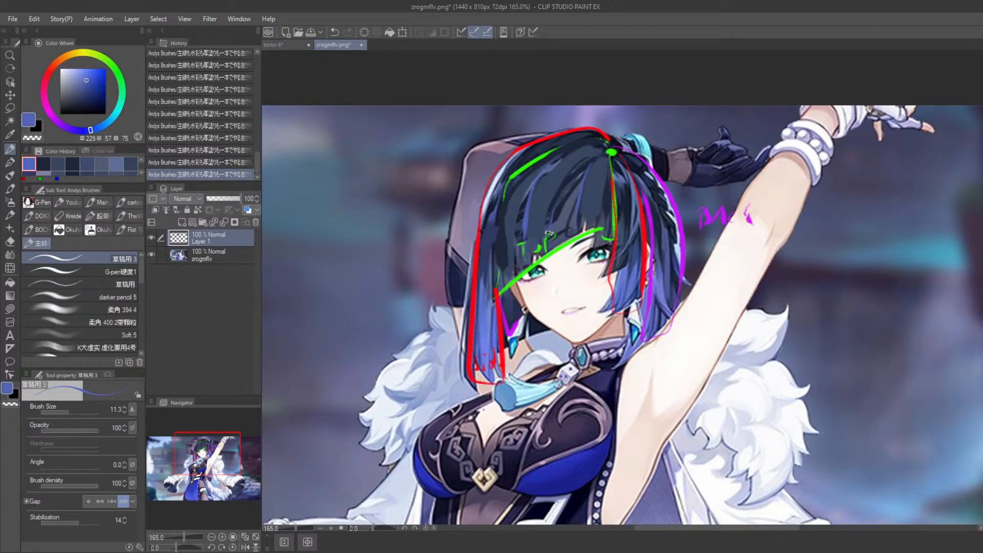
Redraw the green outline of the top section from the outer fringe corner up to the crown.
scroll(549, 233, "down", 4)
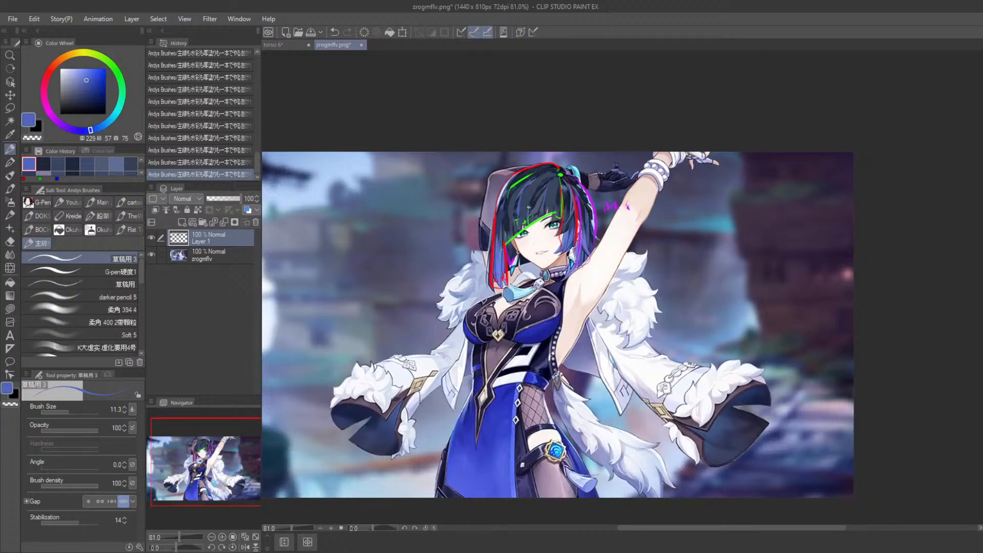
scroll(522, 233, "up", 1)
left_click(522, 233, "alt")
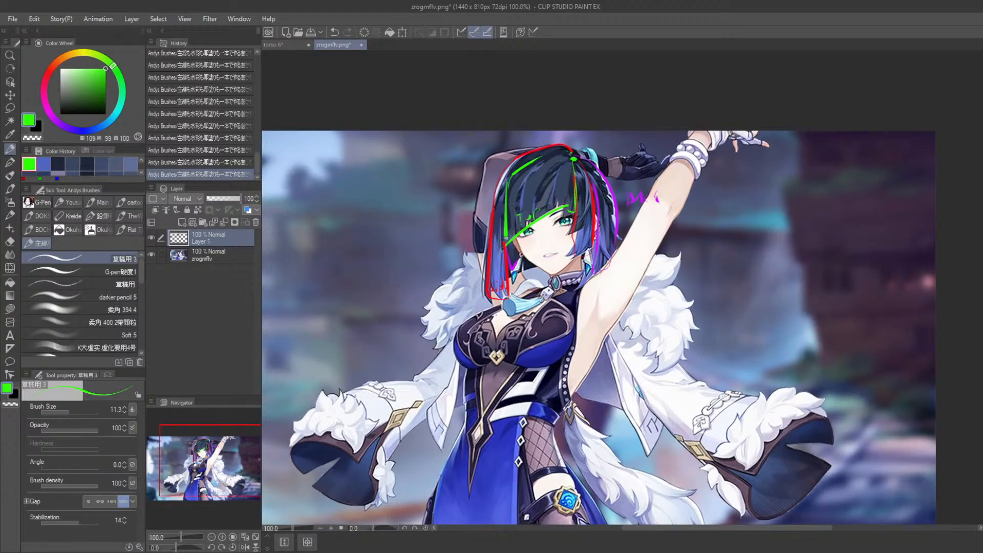
mouse_move(505, 238)
left_mouse_down()
mouse_move(514, 177)
mouse_move(572, 152)
left_mouse_up()
scroll(589, 261, "down", 3)
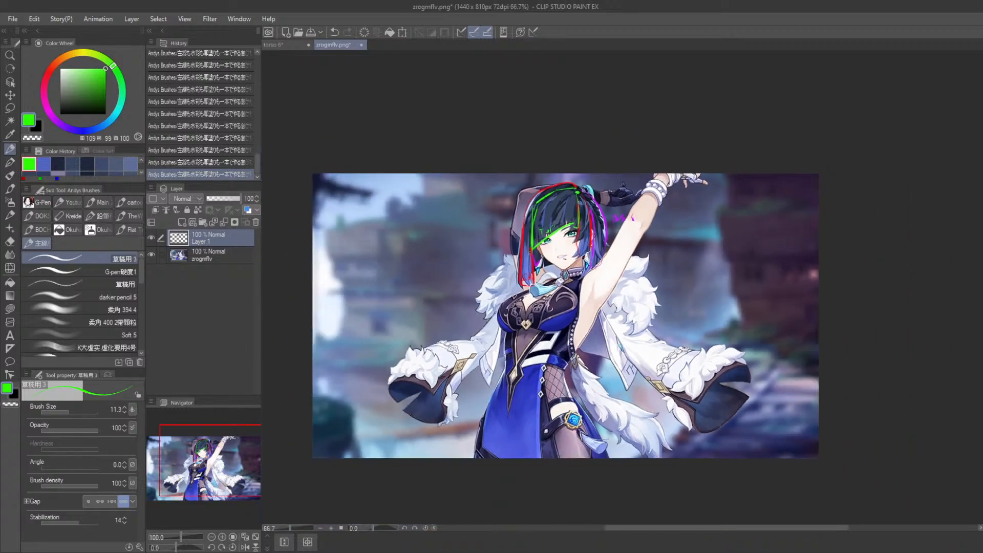
mouse_move(570, 287)
left_mouse_down()
mouse_move(561, 274)
mouse_move(520, 362)
mouse_move(529, 370)
left_mouse_up()
scroll(560, 274, "up", 4)
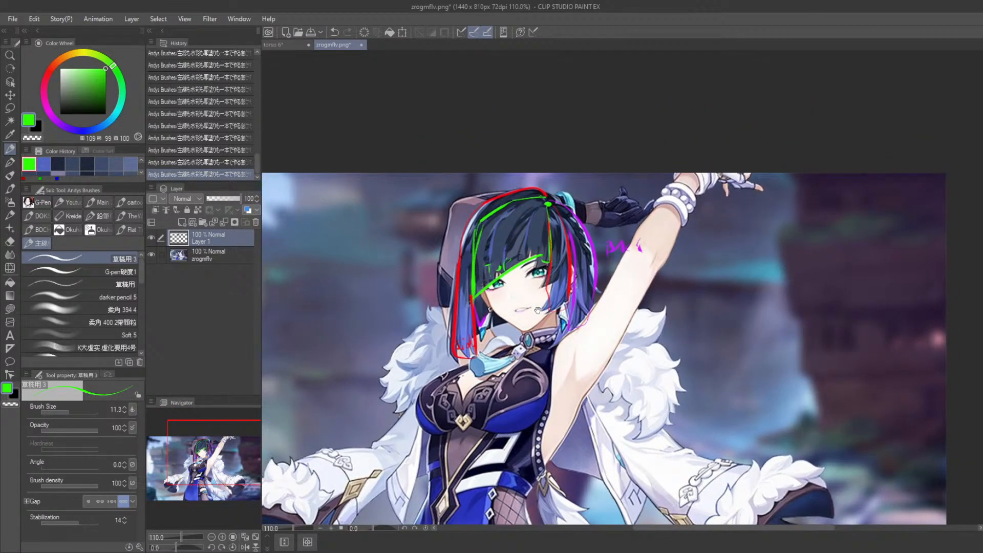
left_click_drag(537, 311, 534, 302)
scroll(529, 292, "down", 3)
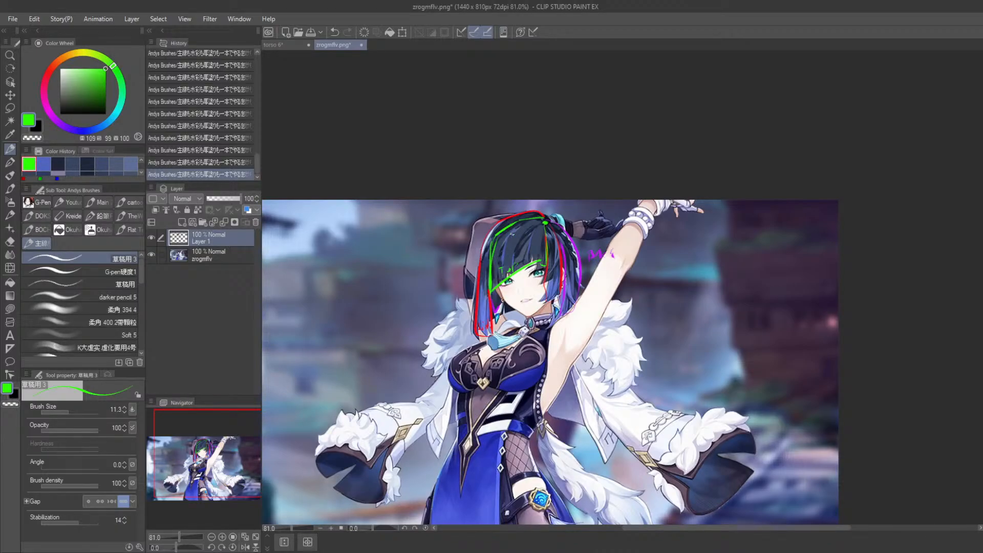
left_click(362, 45)
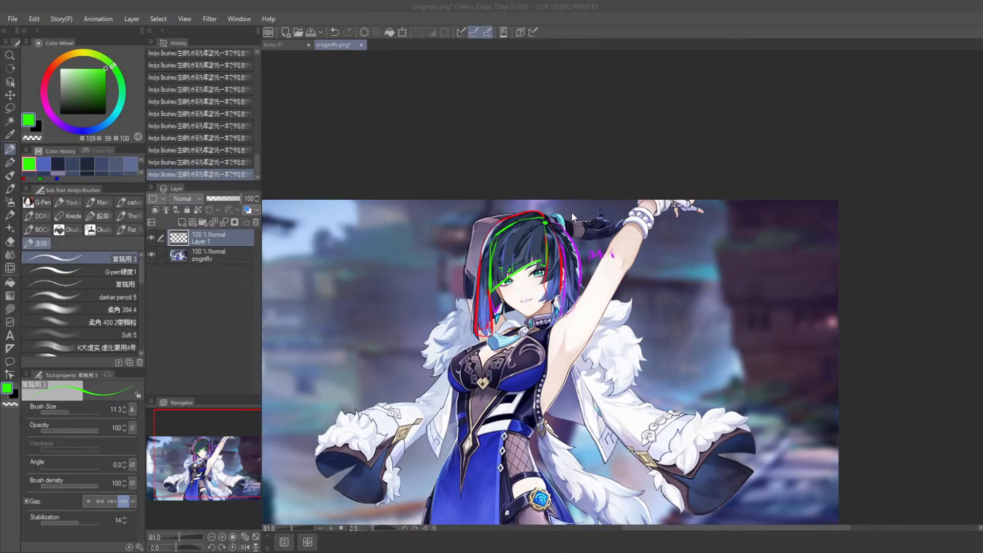
Draw a green line and a dot on the coat's fur-trimmed sleeve, and undo both marks.
mouse_move(678, 423)
left_mouse_down()
mouse_move(693, 485)
mouse_move(662, 379)
left_mouse_up()
left_click_drag(647, 455, 624, 340)
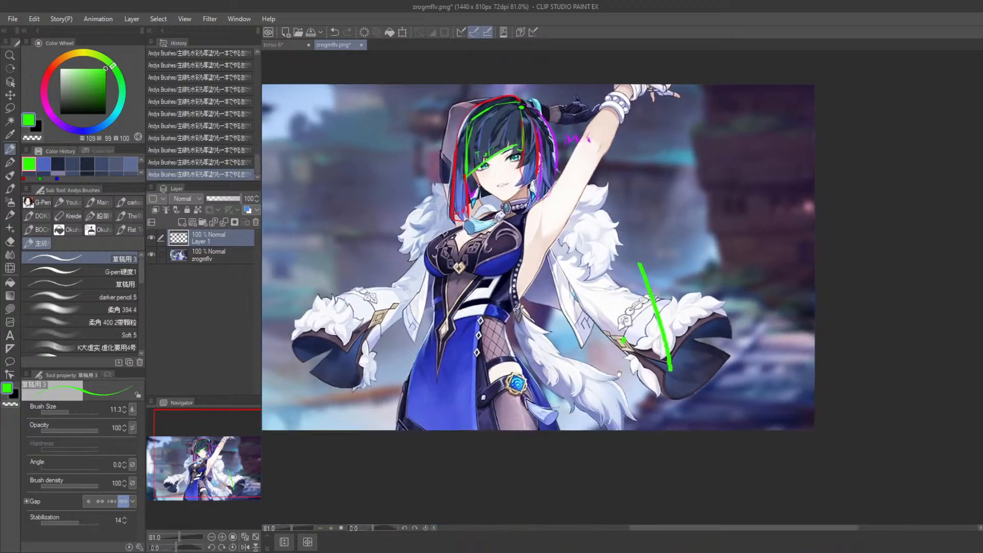
left_click(624, 340)
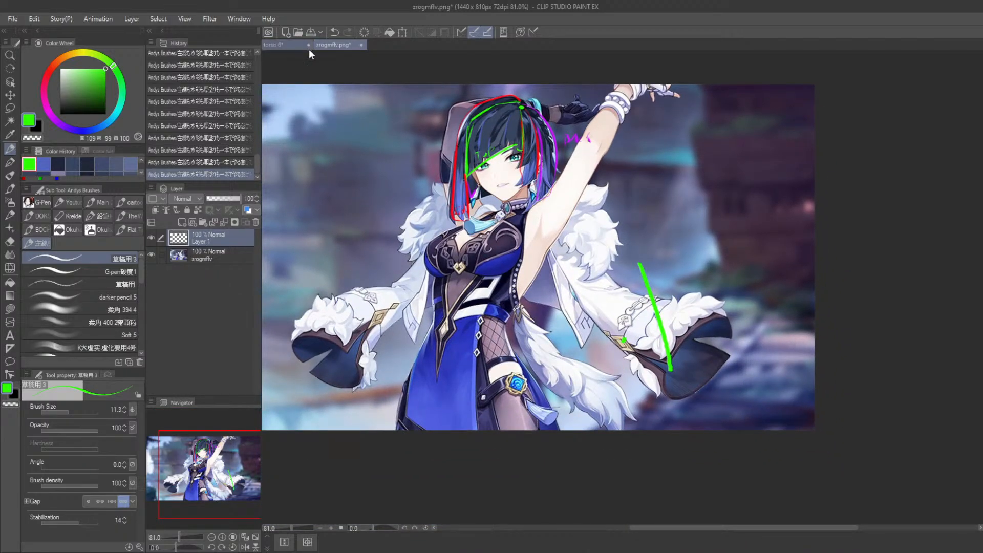
left_click(333, 32)
scroll(633, 336, "up", 3)
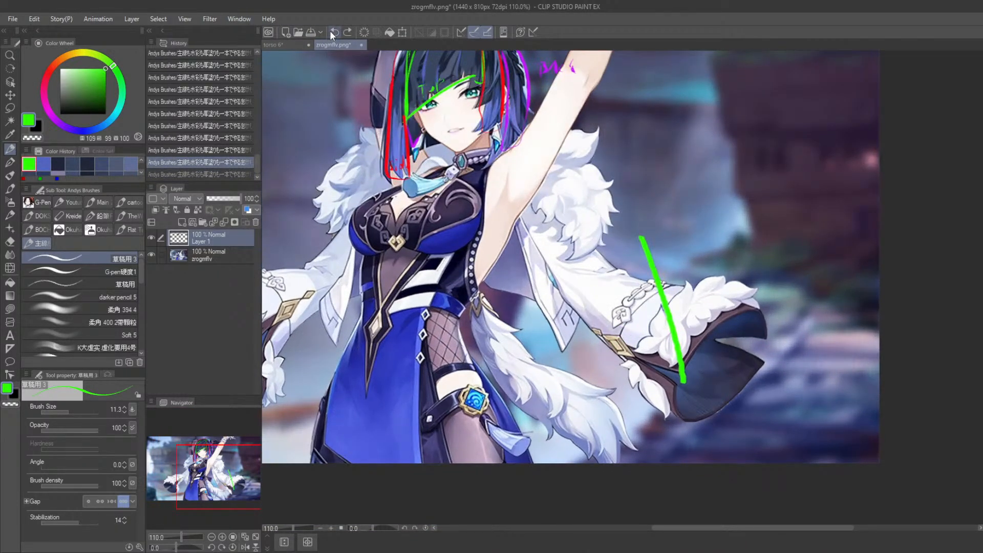
left_click(334, 31)
Cover the dark outlines in the coat's shoulder fur beside the raised arm with sampled pale grey-blue at brush size 18.2.
scroll(676, 338, "up", 3)
left_click_drag(669, 334, 679, 381)
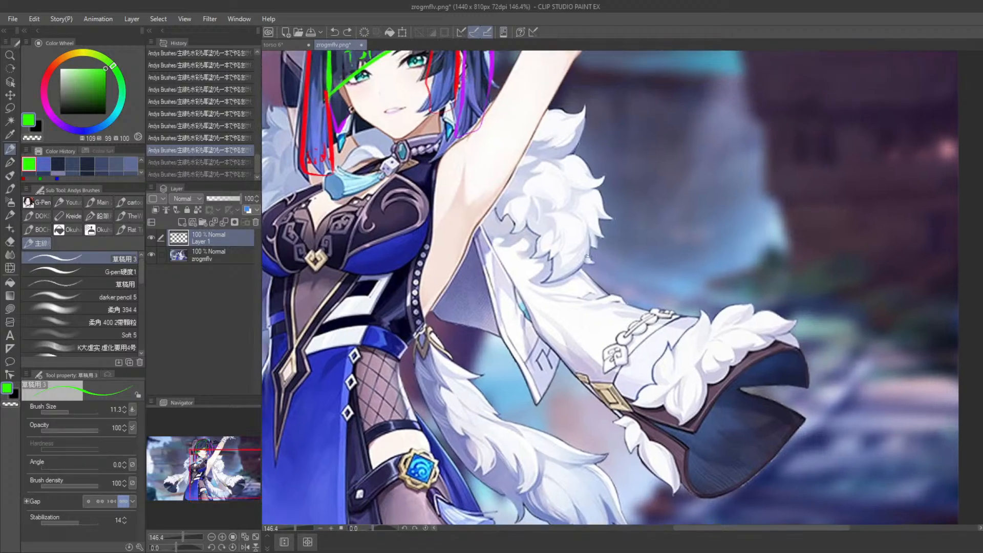
scroll(529, 240, "up", 2)
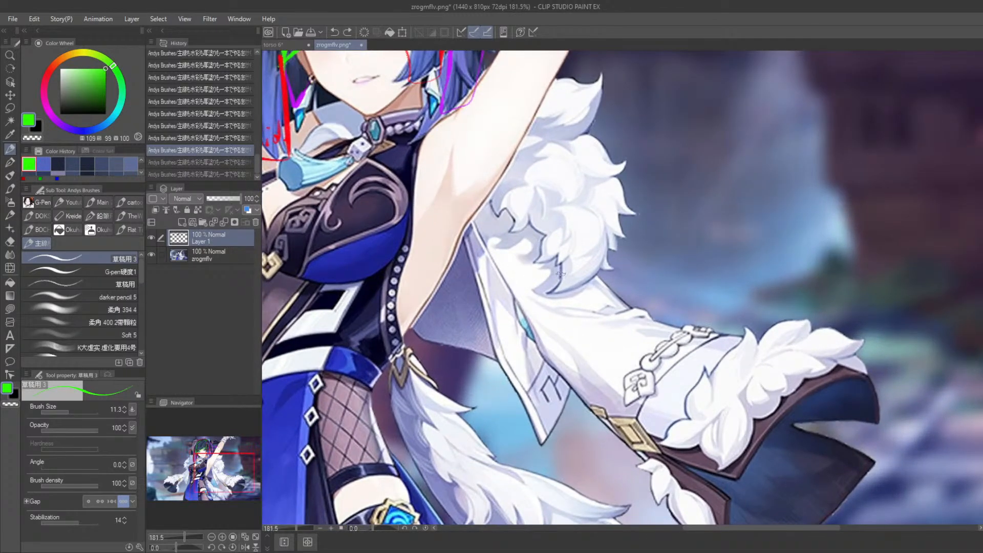
left_click(517, 238, "alt")
key("bracketright")
key("bracketright")
key("bracketright")
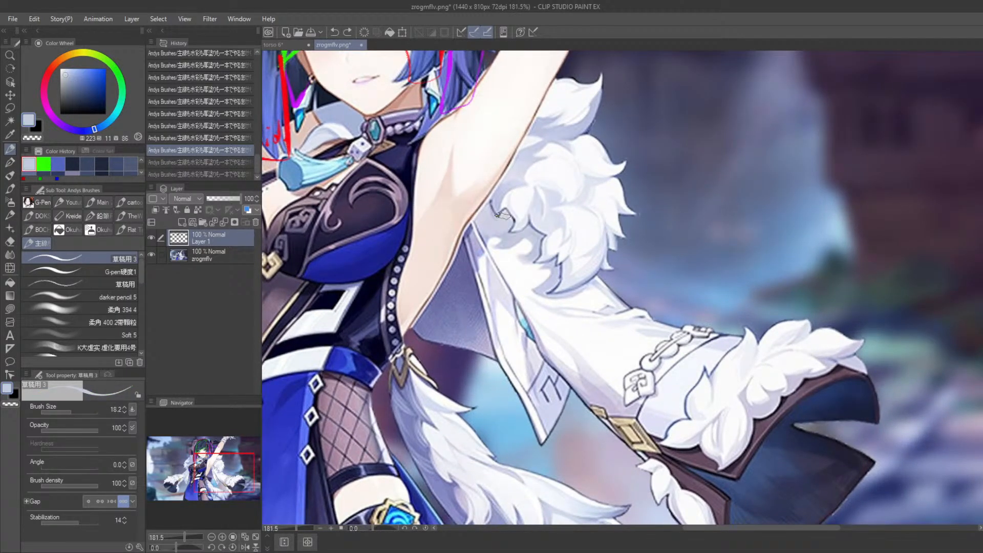
mouse_move(506, 224)
left_mouse_down()
mouse_move(490, 209)
mouse_move(525, 237)
mouse_move(492, 211)
mouse_move(555, 243)
mouse_move(520, 211)
mouse_move(500, 205)
mouse_move(550, 237)
left_mouse_up()
Paint sampled white over the remaining outlines in the shoulder fur at brush size 14.9.
left_click(558, 245, "alt")
key("bracketleft")
key("bracketleft")
left_click(519, 208, "alt")
key("ctrl+z")
left_click_drag(506, 206, 540, 242)
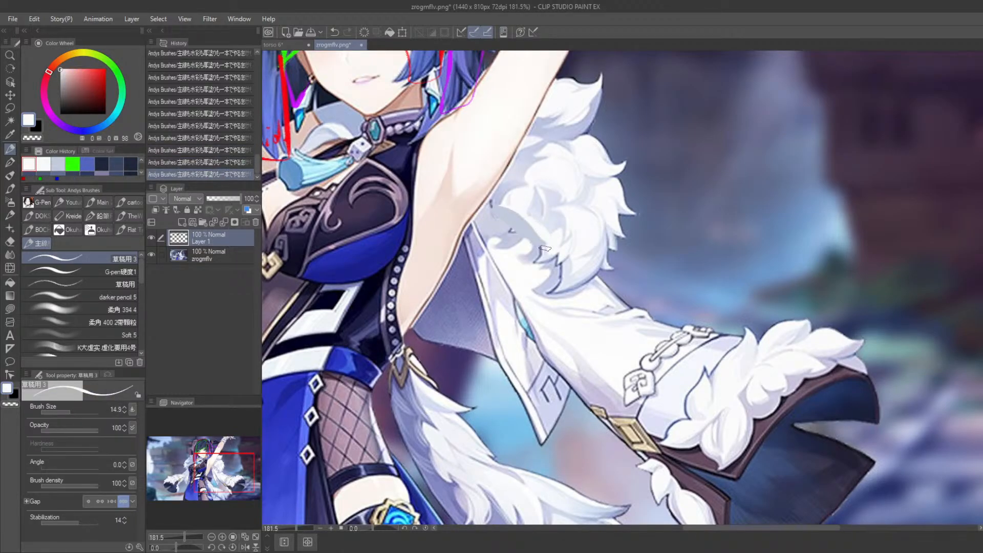
scroll(487, 307, "down", 1)
scroll(495, 290, "down", 8)
scroll(530, 250, "up", 6)
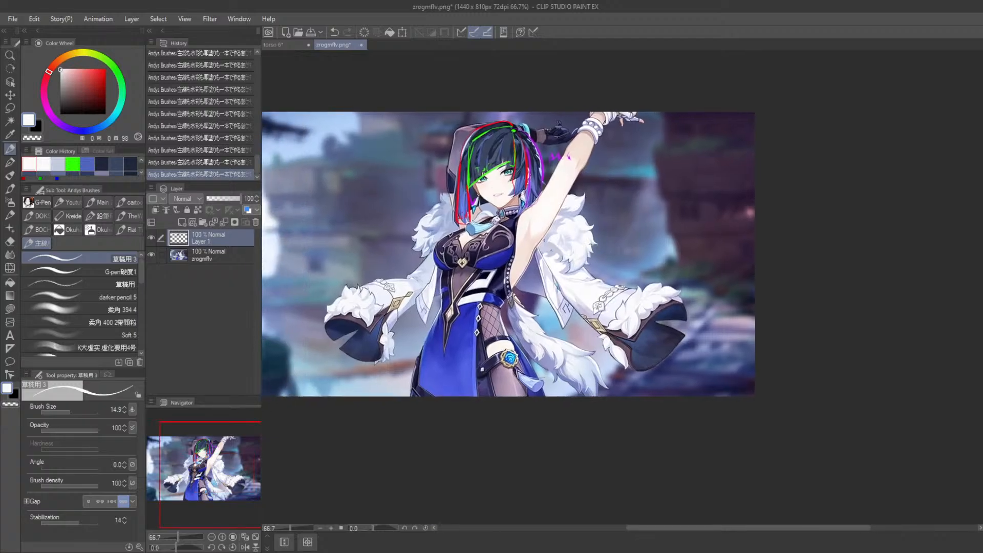
Hide and show Layer 1 again to compare the painted shoulder fur with the original image.
left_click(526, 250, "alt")
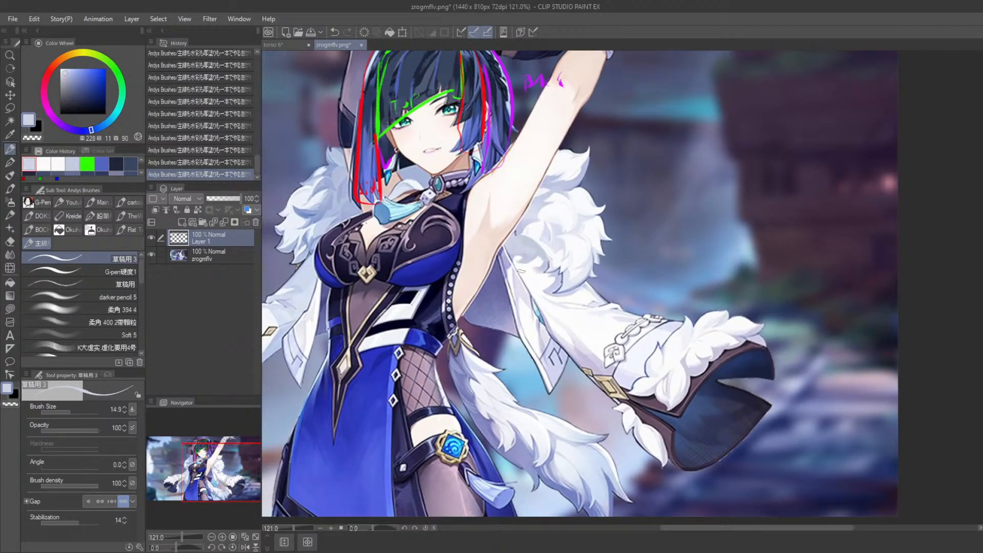
left_click(151, 236)
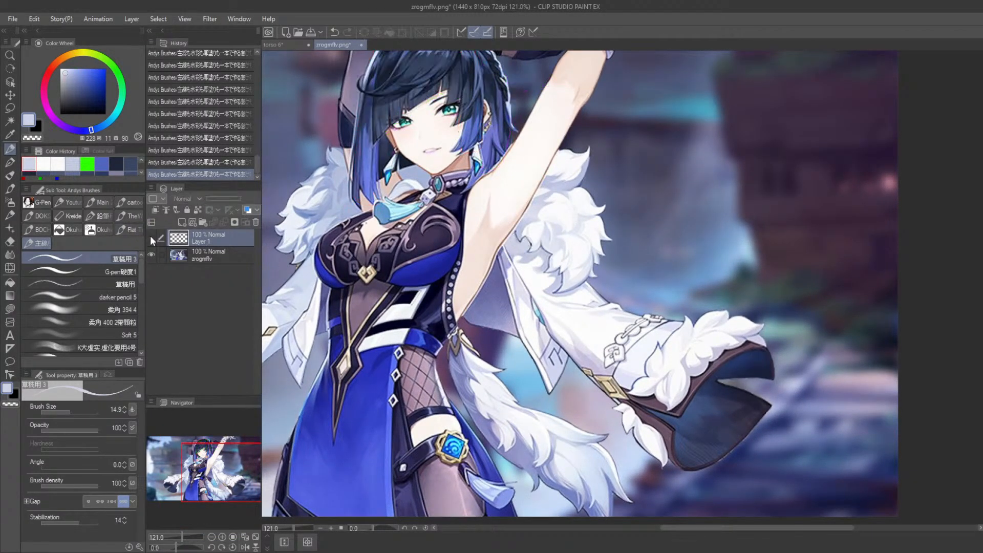
left_click(152, 236)
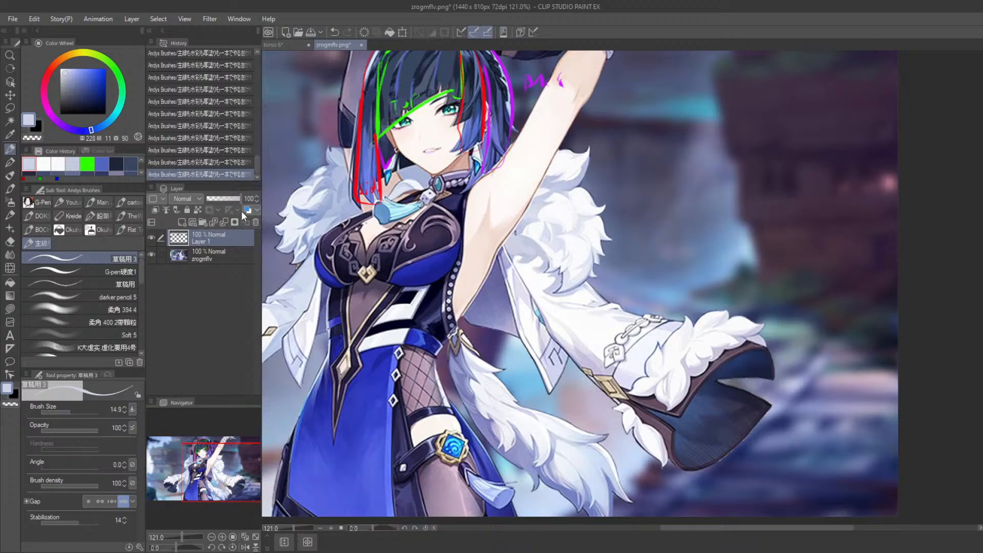
Try a sampled dark grey-blue accent stroke in the shoulder fur beside the raised arm at brush size 10.3, and undo it.
left_click(520, 241, "alt")
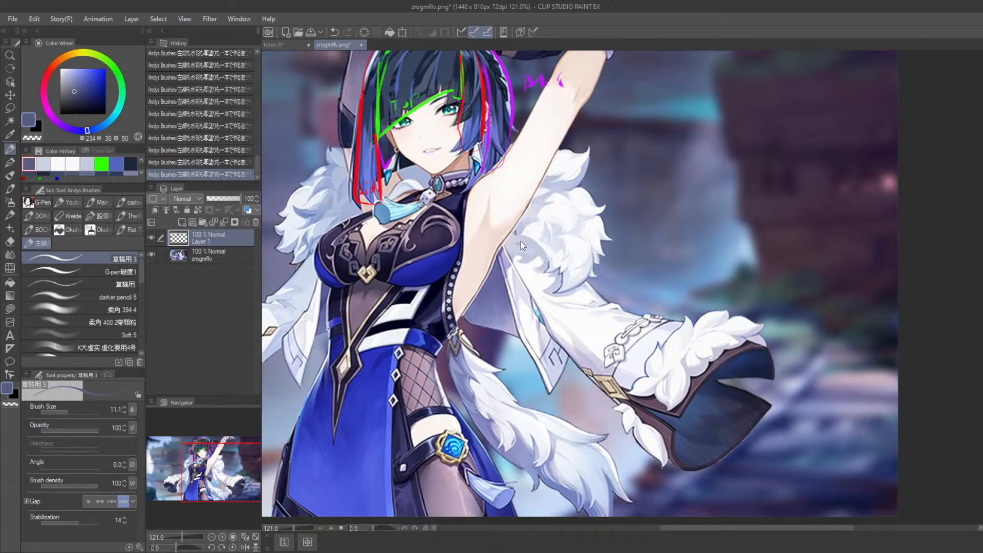
key("ctrl+z")
left_click_drag(516, 238, 549, 263)
key("ctrl+z")
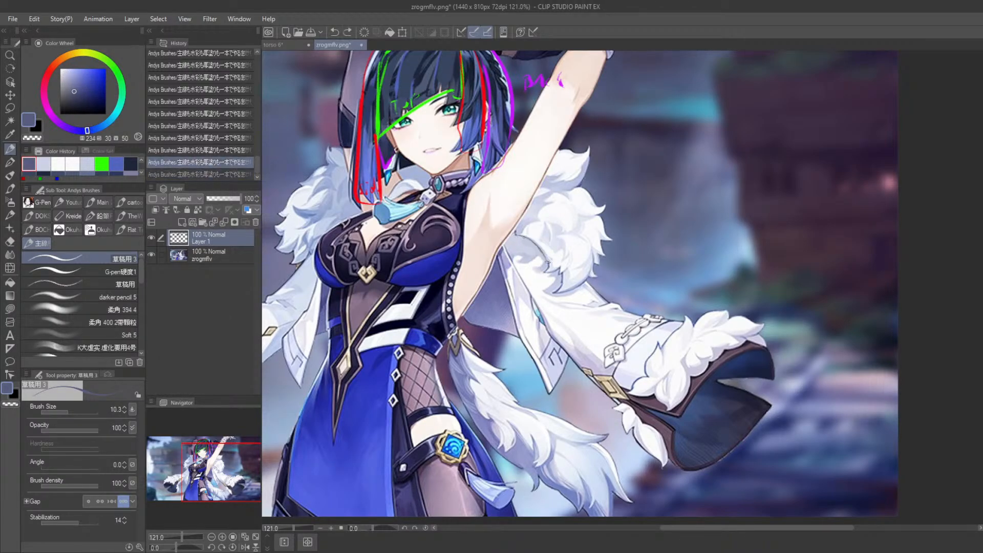
Paint sampled light blue shading over the fur on the opposite shoulder at brush size 17.4, undoing the trial strokes.
scroll(528, 268, "down", 1)
scroll(528, 268, "down", 2)
left_click_drag(387, 240, 501, 306)
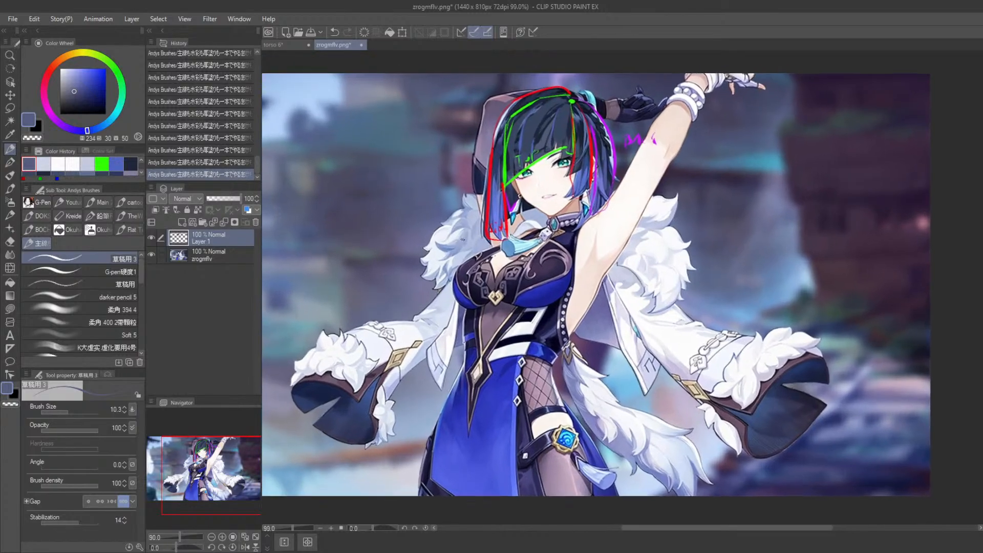
scroll(462, 239, "up", 7)
scroll(462, 239, "up", 1)
left_click_drag(420, 264, 470, 266)
key("ctrl+z")
mouse_move(437, 189)
left_mouse_down()
mouse_move(521, 187)
mouse_move(541, 243)
left_mouse_up()
left_click(548, 236, "alt")
key("bracketright")
key("bracketright")
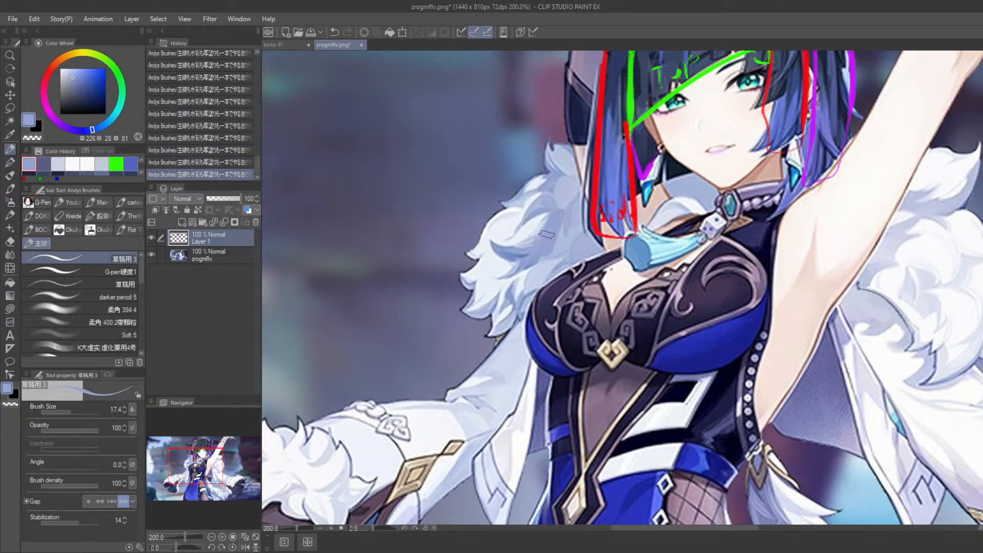
key("ctrl+z")
left_click(550, 229, "alt")
left_click(556, 245, "alt")
mouse_move(563, 197)
left_mouse_down()
mouse_move(560, 253)
mouse_move(570, 220)
mouse_move(535, 261)
left_mouse_up()
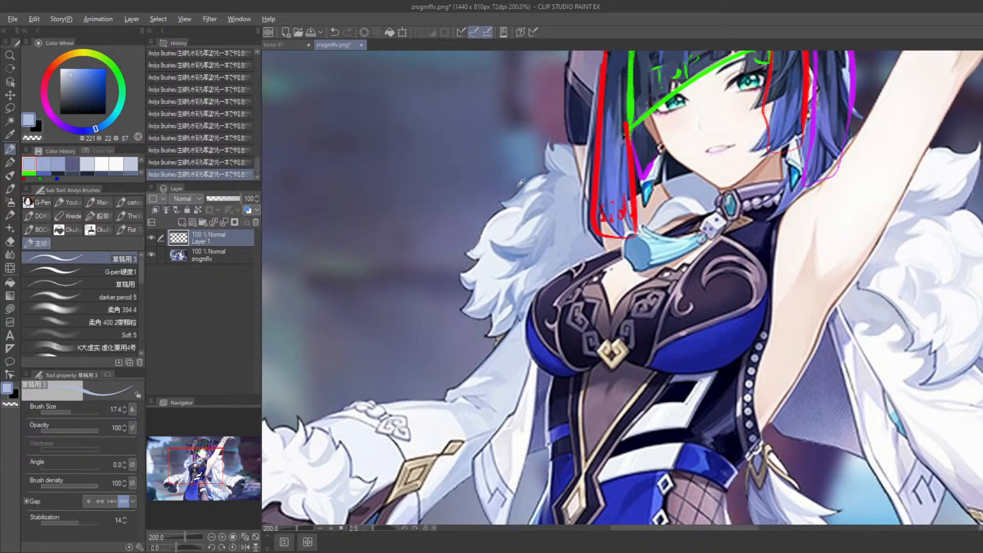
Paint sampled near-white along the outer edge of the opposite shoulder's fur at brush size 17.4, redoing unwanted strokes.
left_click(499, 210, "alt")
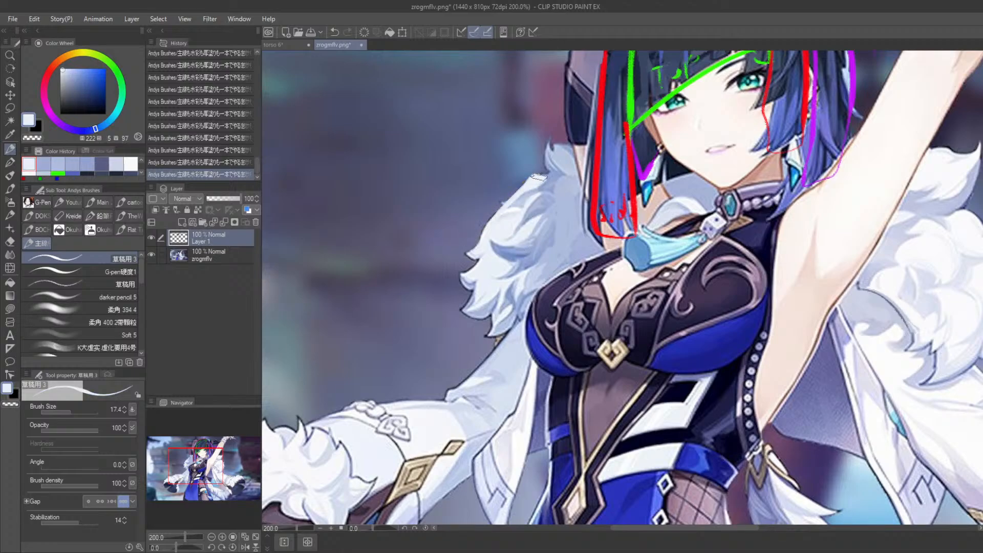
key("ctrl+z")
key("ctrl+y")
key("ctrl+z")
left_click(483, 261, "alt")
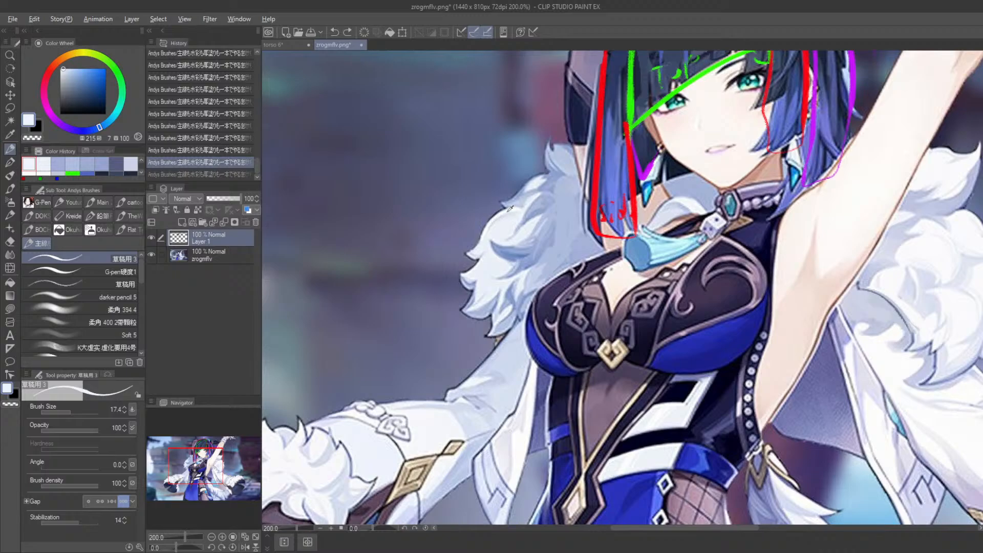
left_click(541, 177, "alt")
key("ctrl+z")
mouse_move(546, 176)
left_mouse_down()
mouse_move(496, 222)
mouse_move(549, 175)
left_mouse_up()
left_click(503, 221, "alt")
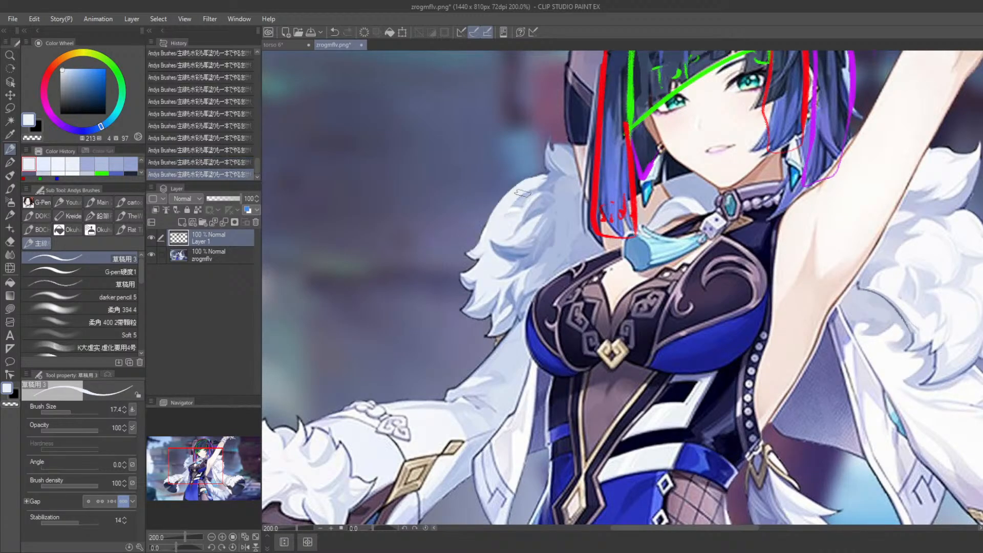
Draw a red curve along the opposite shoulder's fur edge and a circle around its lowest tuft at brush size 7, and undo both.
scroll(540, 153, "down", 4)
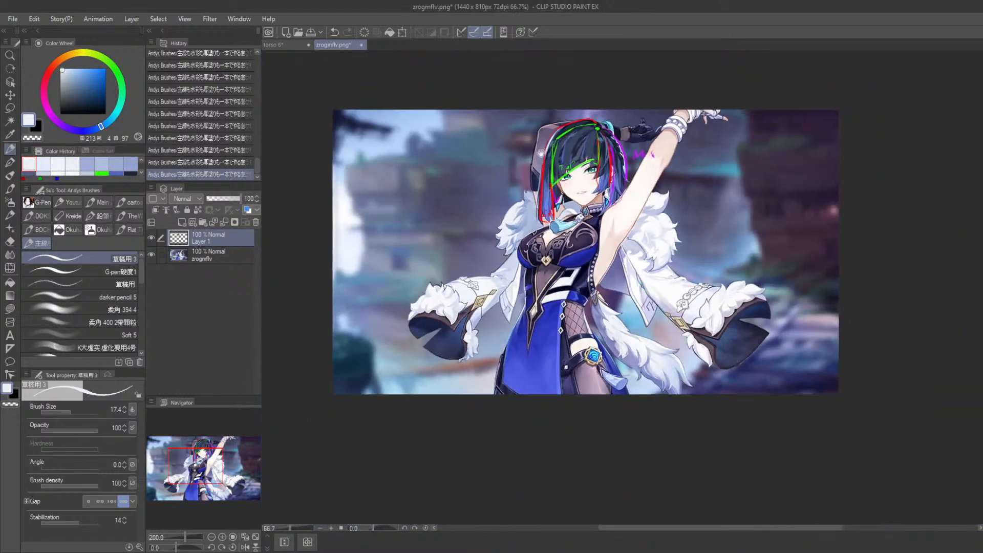
left_click_drag(567, 303, 526, 291)
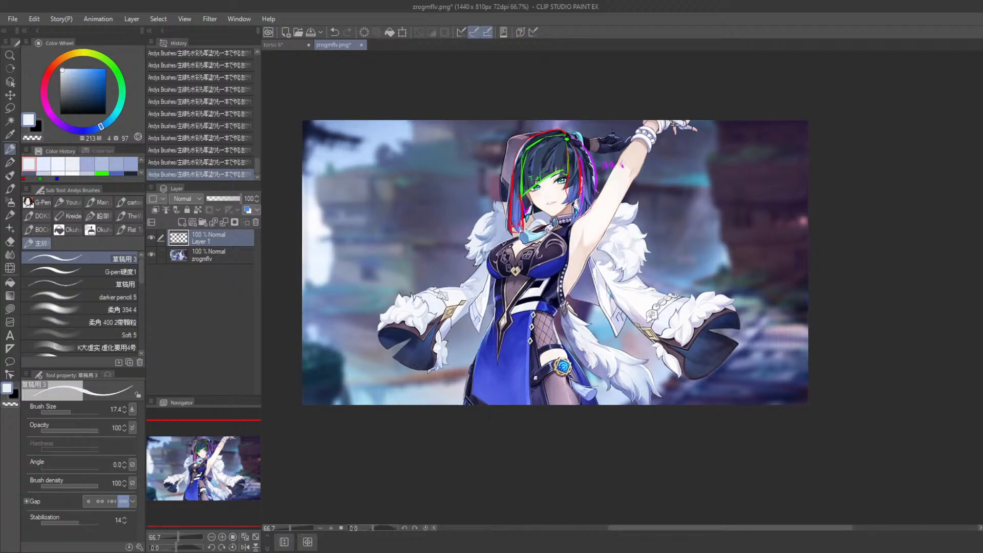
left_click_drag(470, 234, 574, 233)
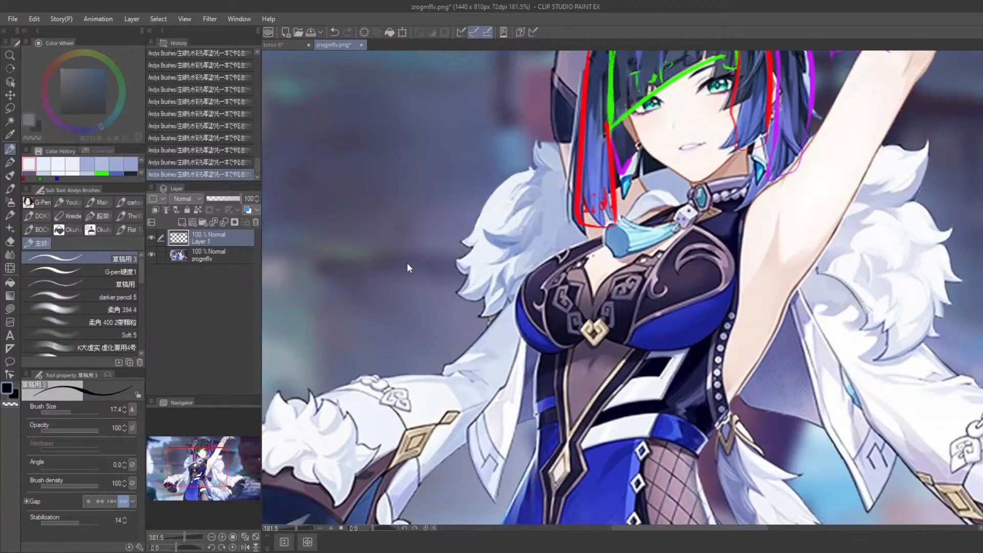
left_click_drag(502, 224, 532, 256)
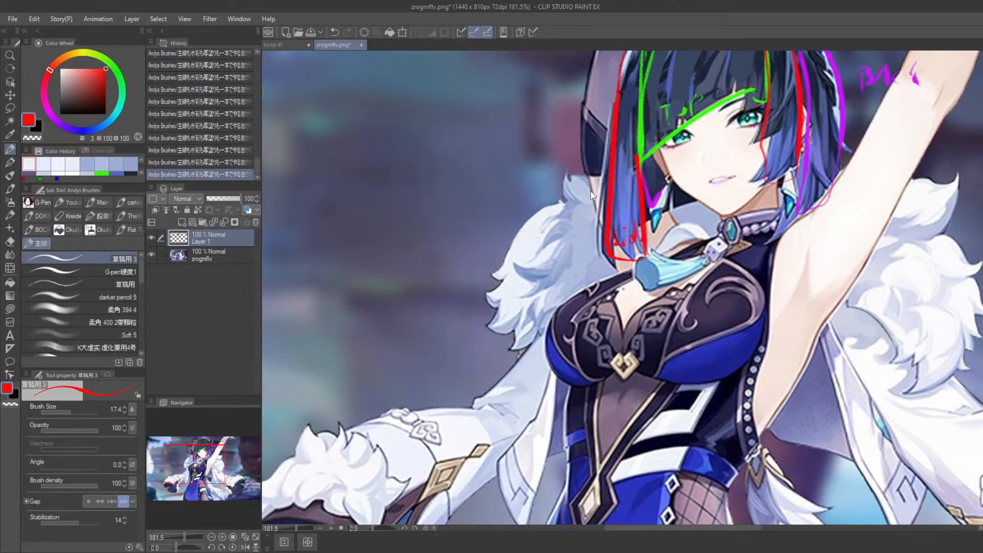
key("[")
key("[")
key("[")
key("[")
key("[")
key("[")
mouse_move(563, 197)
left_mouse_down()
mouse_move(505, 263)
mouse_move(484, 328)
mouse_move(499, 286)
left_mouse_up()
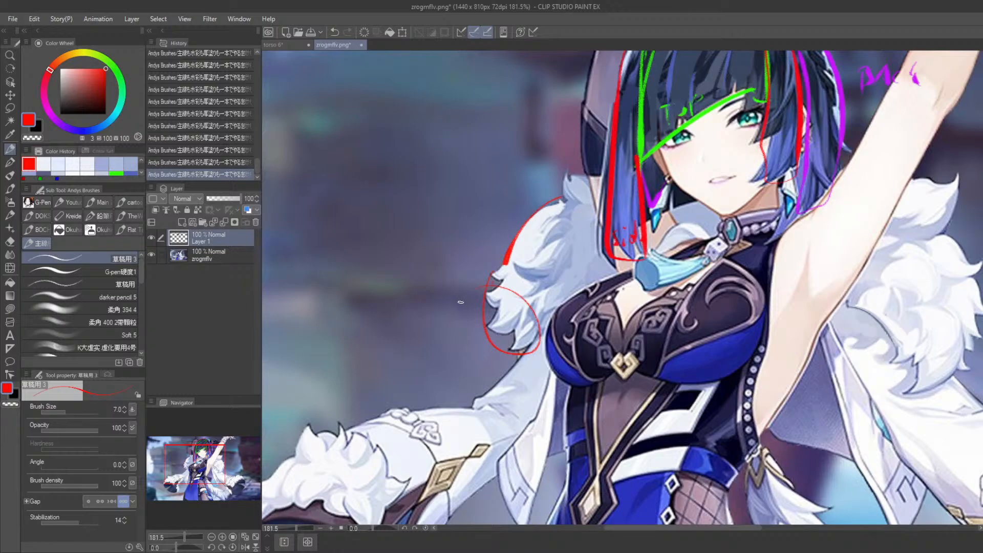
key("ctrl+z")
key("ctrl+z")
Hide the palettes, draw three short red curves on the fur tufts of the sleeve cuff on the hair-section side, and undo them.
scroll(515, 301, "down", 1)
key("Tab")
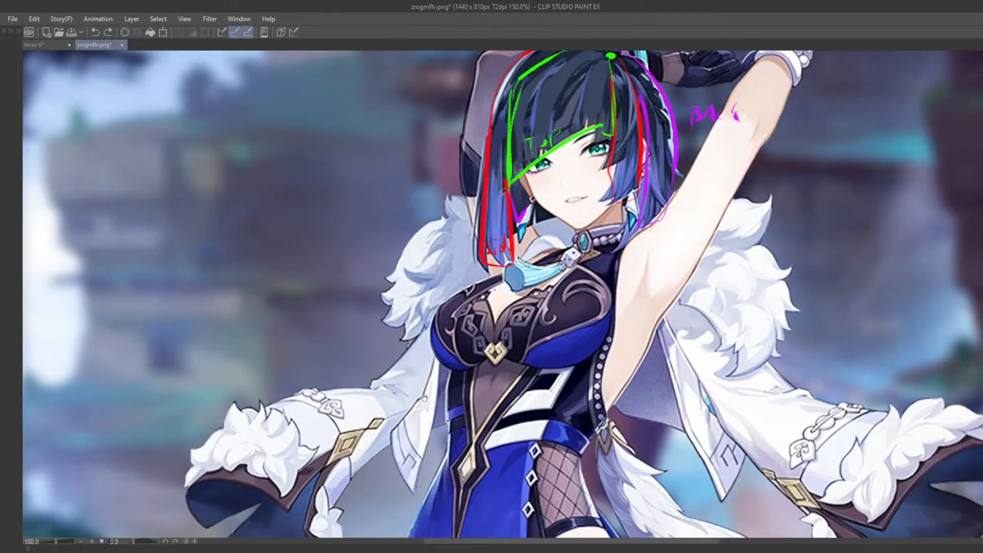
mouse_move(280, 479)
left_mouse_down()
mouse_move(408, 339)
mouse_move(358, 341)
mouse_move(377, 340)
left_mouse_up()
scroll(402, 324, "up", 3)
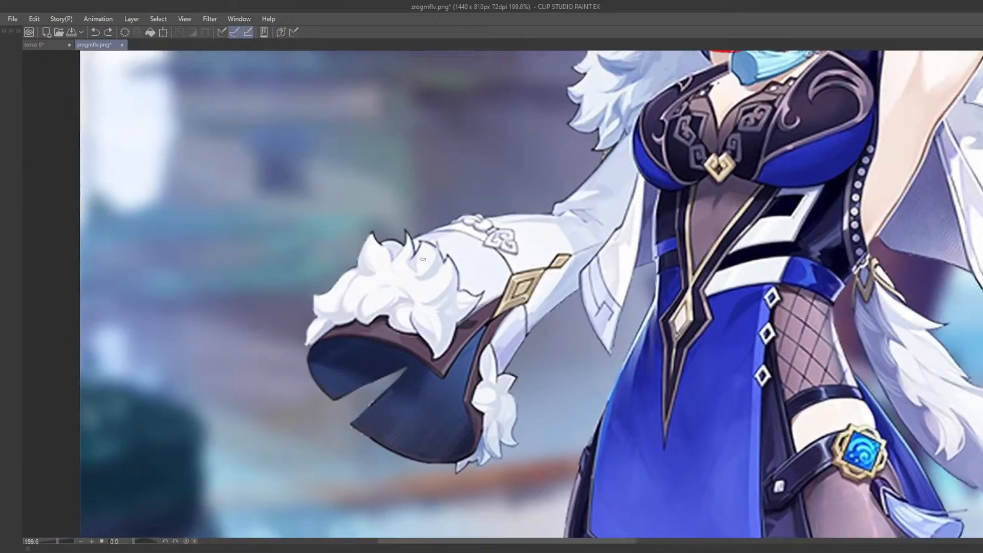
scroll(401, 287, "up", 2)
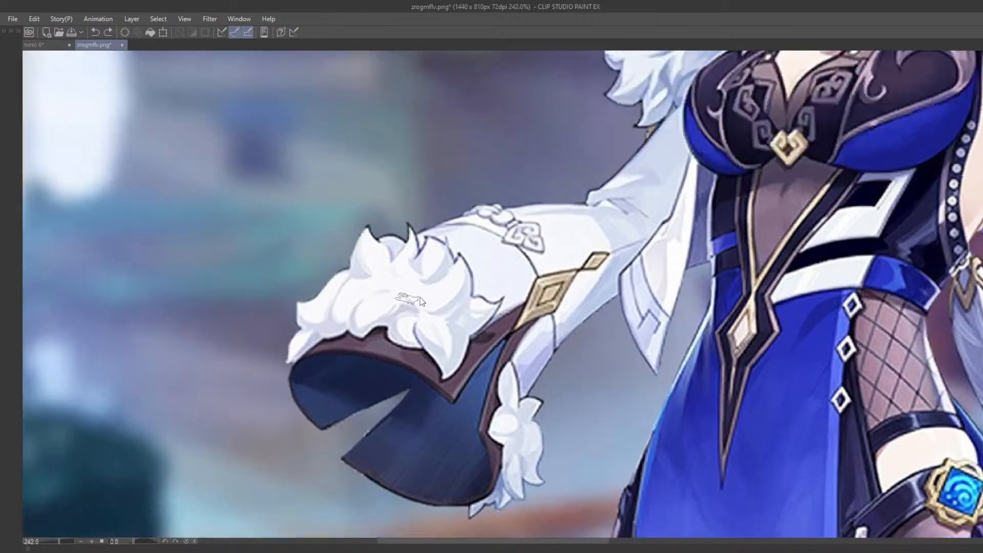
scroll(420, 292, "up", 2)
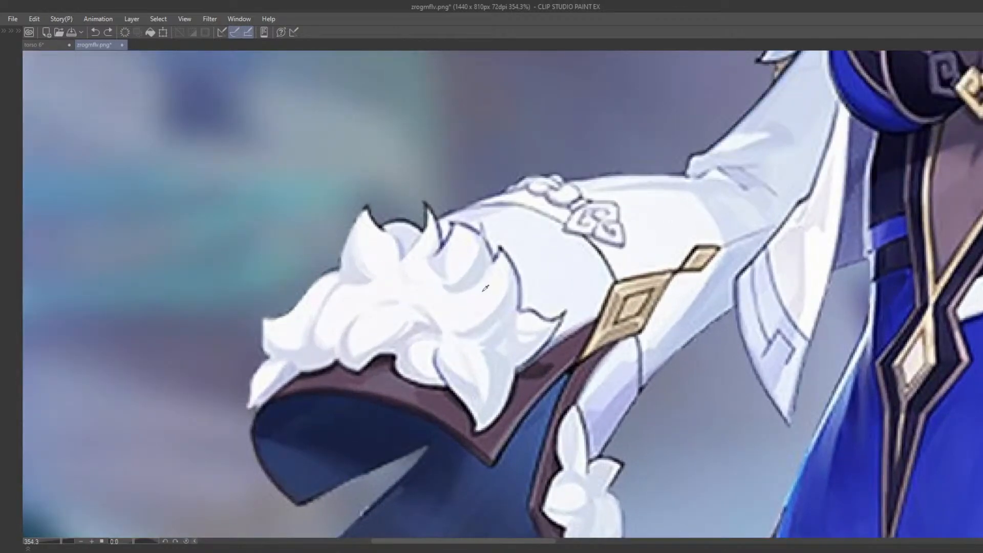
mouse_move(364, 262)
left_mouse_down()
mouse_move(367, 248)
mouse_move(380, 250)
left_mouse_up()
mouse_move(465, 249)
left_mouse_down()
mouse_move(463, 279)
mouse_move(501, 303)
left_mouse_up()
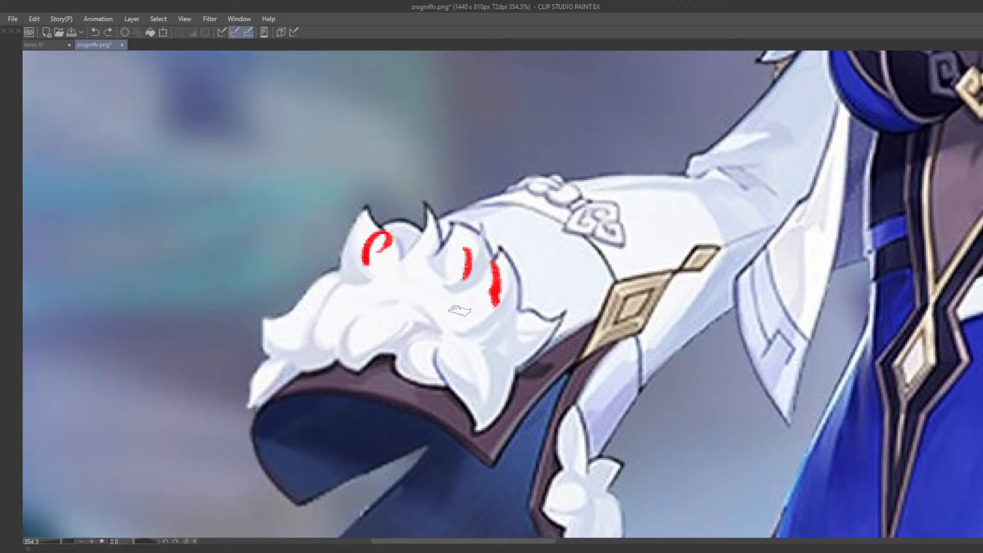
key("ctrl+z")
key("ctrl+z")
key("ctrl+z")
Examine the fur on both sleeve cuffs, both shoulders and the hanging tail, close up and within the whole illustration.
scroll(450, 319, "down", 1)
scroll(451, 319, "down", 3)
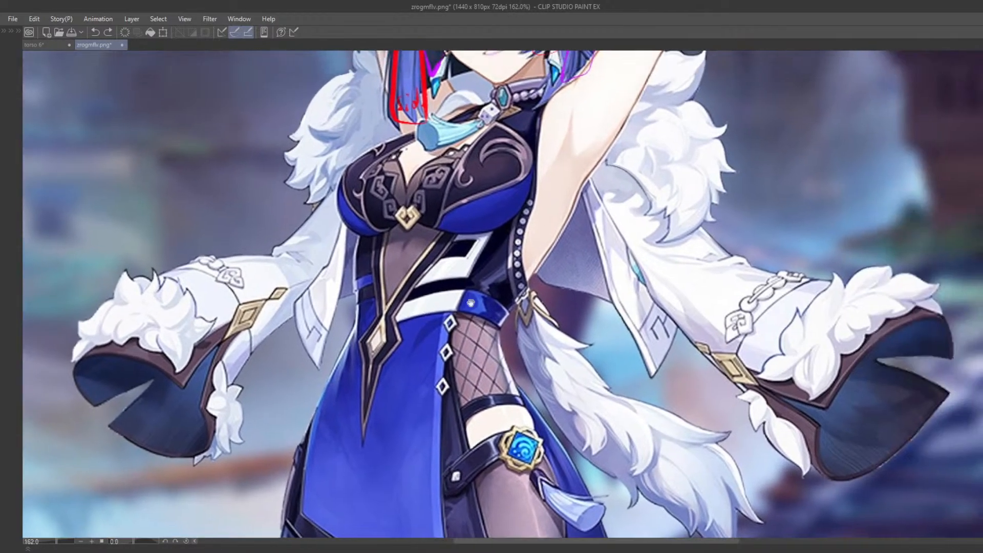
left_click_drag(471, 303, 310, 229)
scroll(532, 268, "down", 2)
left_click_drag(532, 268, 599, 320)
left_click_drag(530, 223, 408, 310)
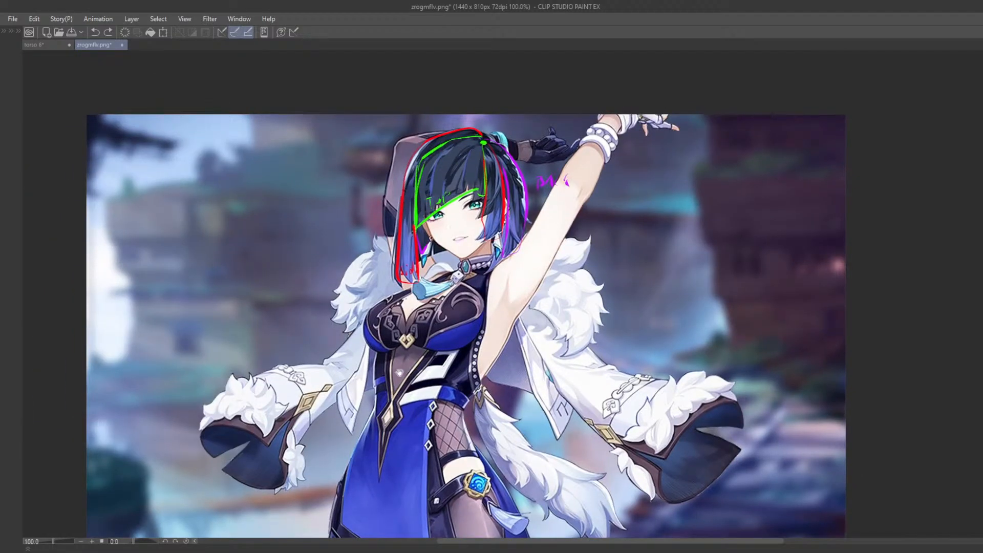
left_click_drag(399, 373, 370, 357)
left_click_drag(652, 446, 529, 346)
scroll(553, 371, "up", 3)
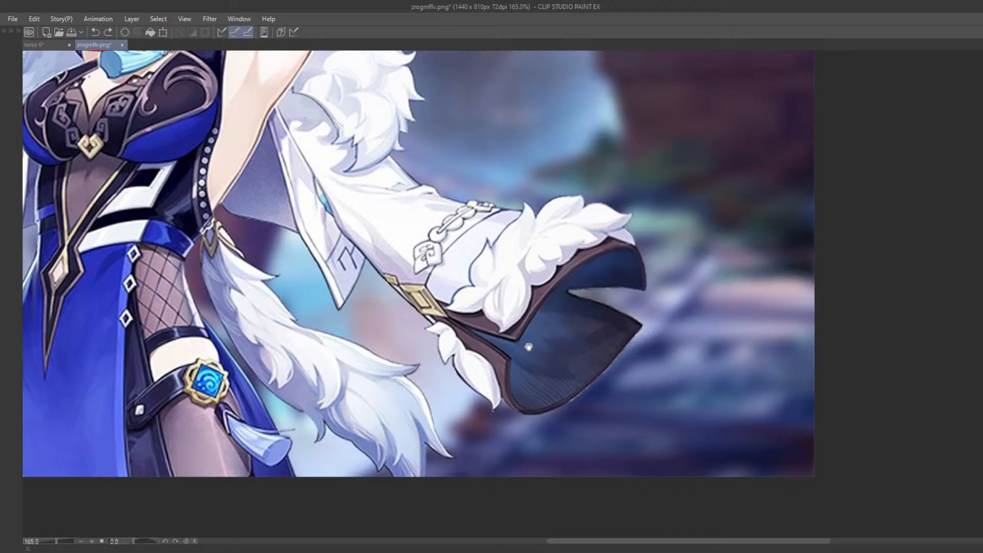
left_click_drag(529, 347, 631, 470)
scroll(450, 264, "down", 3)
left_click_drag(453, 276, 527, 229)
left_click_drag(398, 321, 436, 376)
left_click_drag(408, 333, 430, 399)
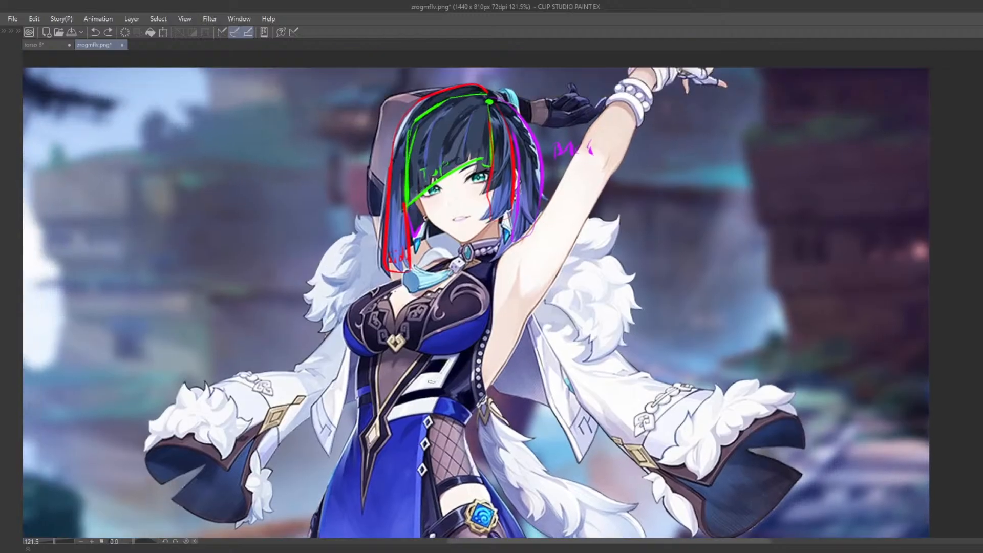
left_click_drag(459, 306, 498, 325)
scroll(490, 286, "up", 5)
left_click_drag(490, 287, 476, 197)
scroll(476, 261, "down", 5)
scroll(476, 260, "down", 1)
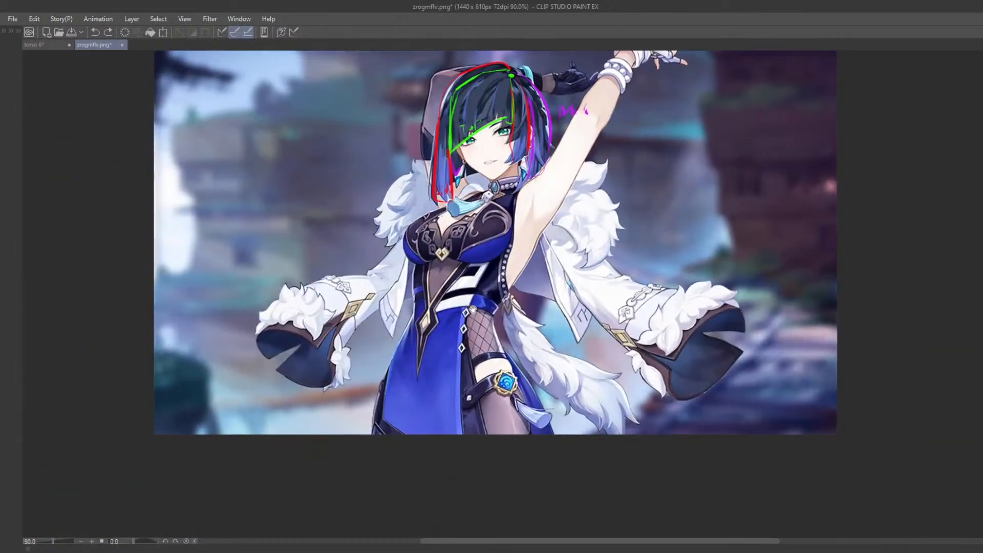
left_click_drag(453, 309, 454, 412)
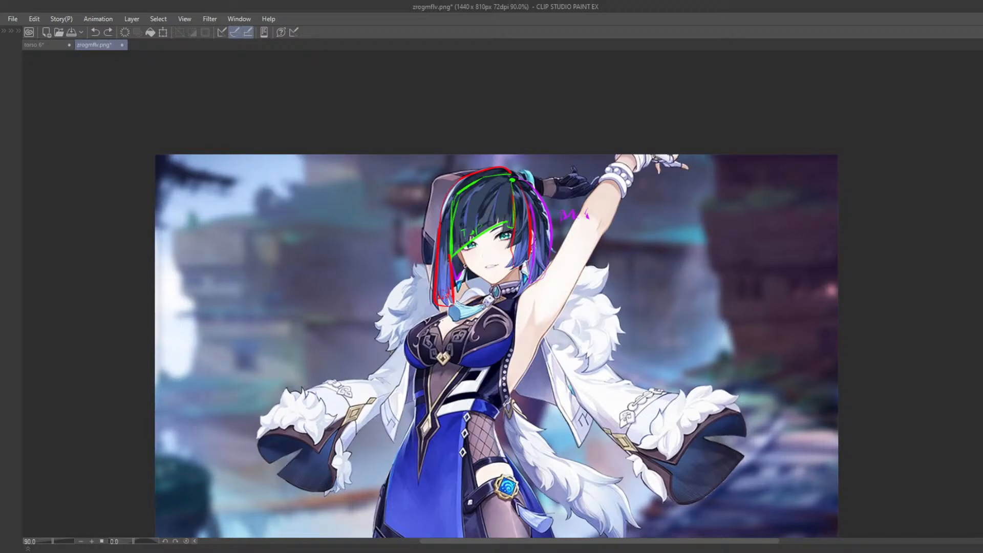
scroll(435, 238, "down", 4)
scroll(434, 235, "up", 2)
scroll(512, 337, "up", 6)
left_click_drag(581, 371, 532, 344)
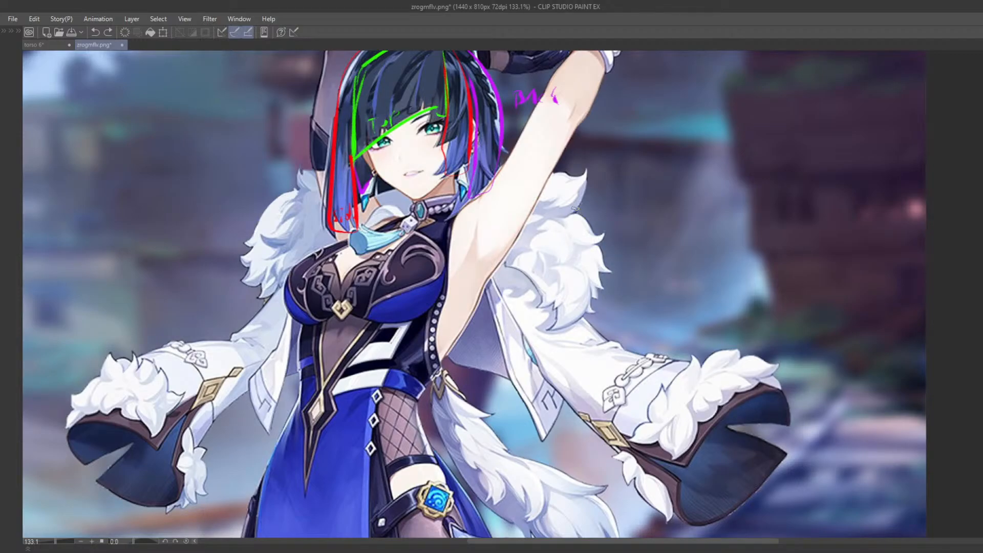
Place a small red dot on the shoulder fur beside the raised arm and remove it with a smaller eraser.
scroll(578, 309, "up", 3)
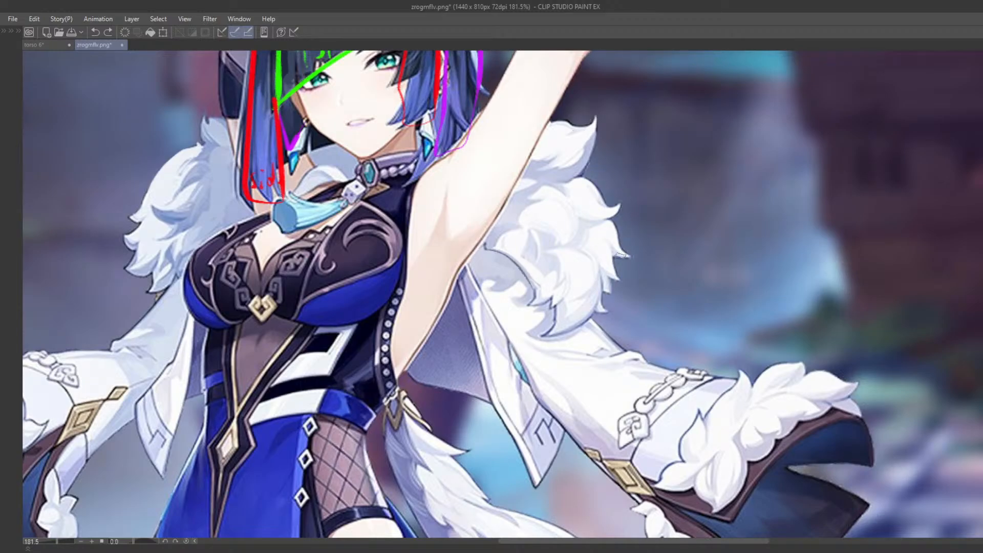
left_click(570, 315)
key("e")
left_click(575, 318)
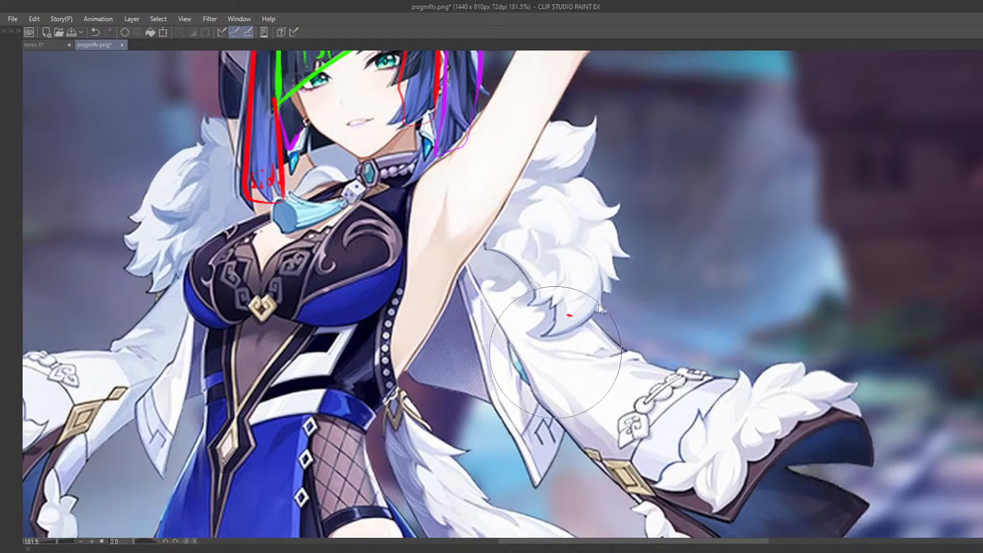
key("bracketleft")
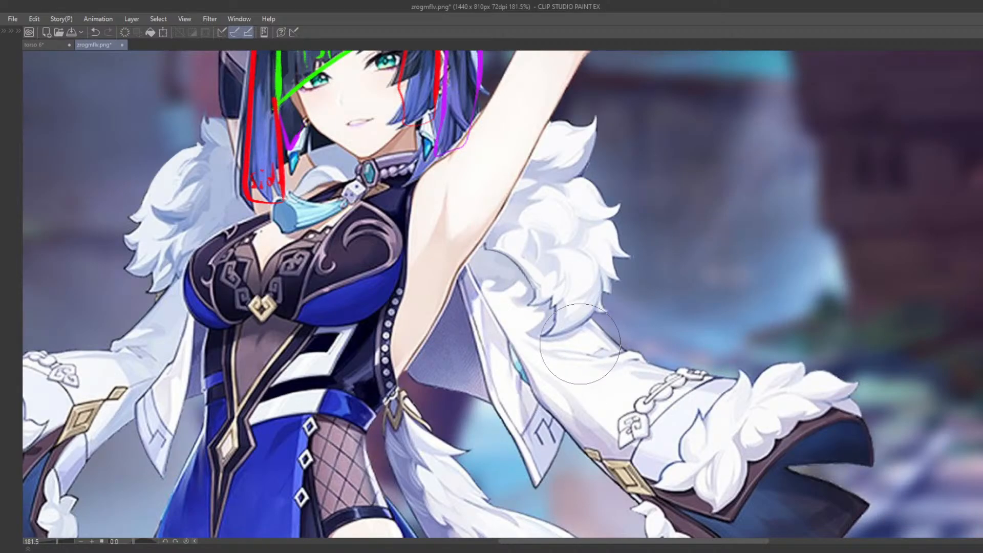
key("ctrl+z")
Retouch the lower tufts of the shoulder fur beside the raised arm with sampled pale tones, undoing the unwanted strokes.
left_click_drag(544, 306, 543, 324)
key("ctrl+z")
left_click(553, 323, "alt")
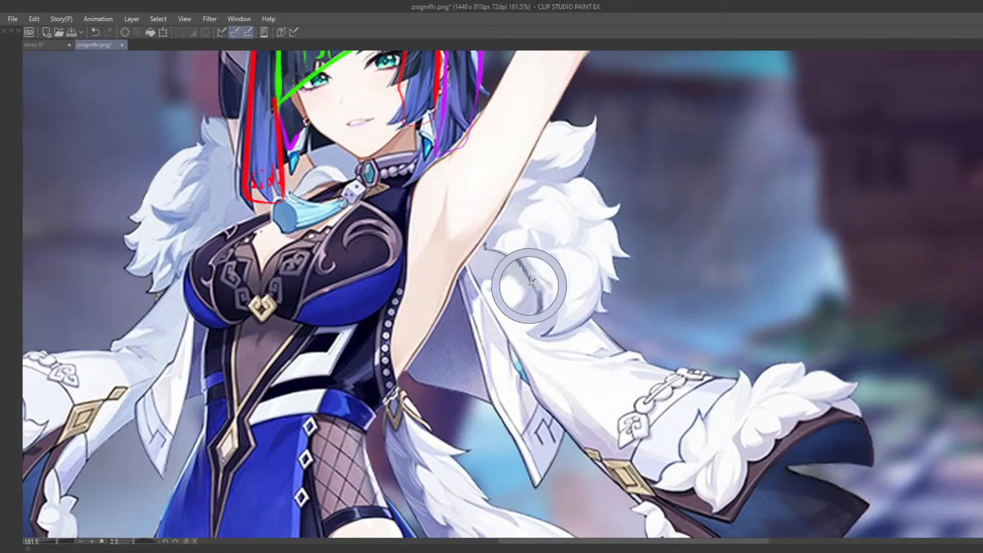
key("ctrl+z")
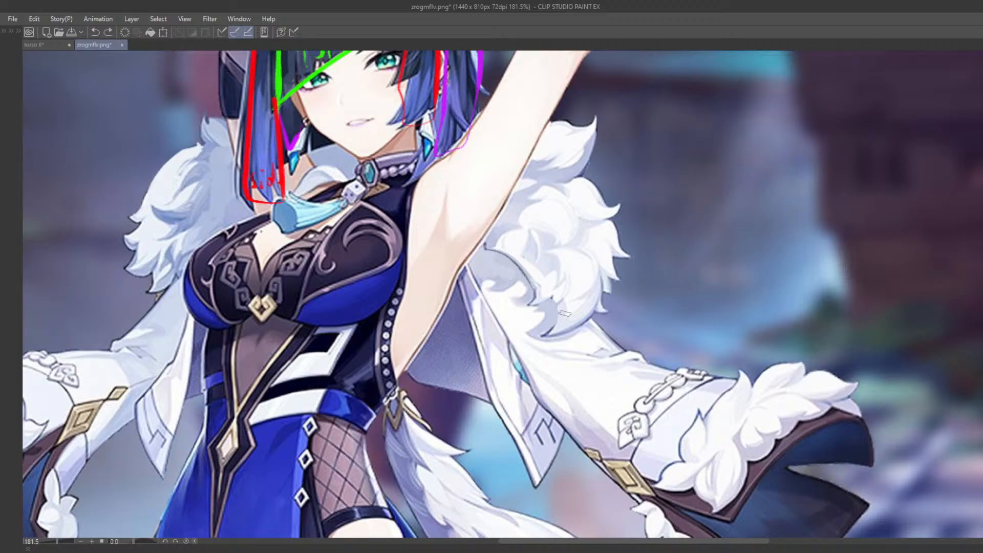
left_click(582, 324, "alt")
left_click_drag(558, 304, 554, 328)
left_click_drag(671, 174, 612, 192)
key("ctrl+z")
scroll(507, 296, "down", 5)
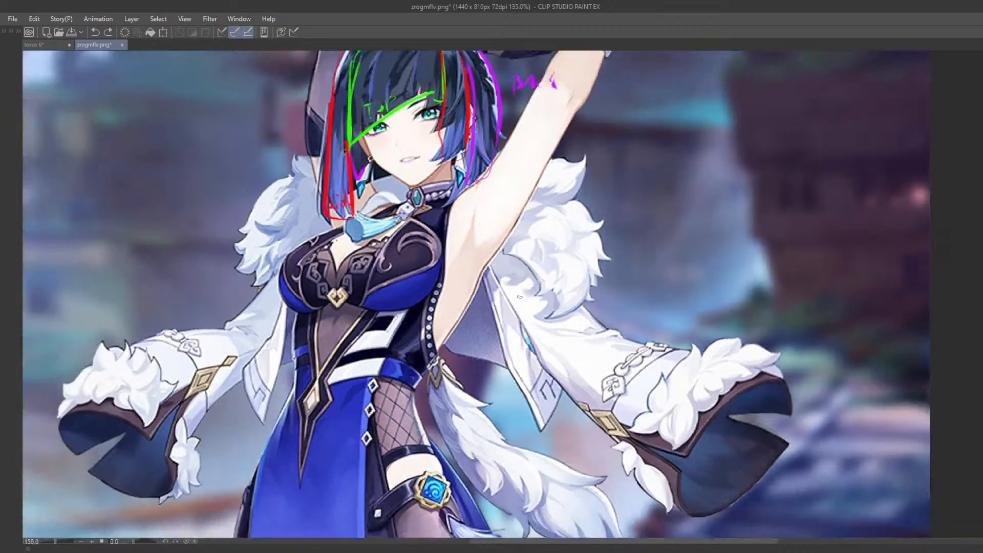
left_click_drag(590, 303, 605, 325)
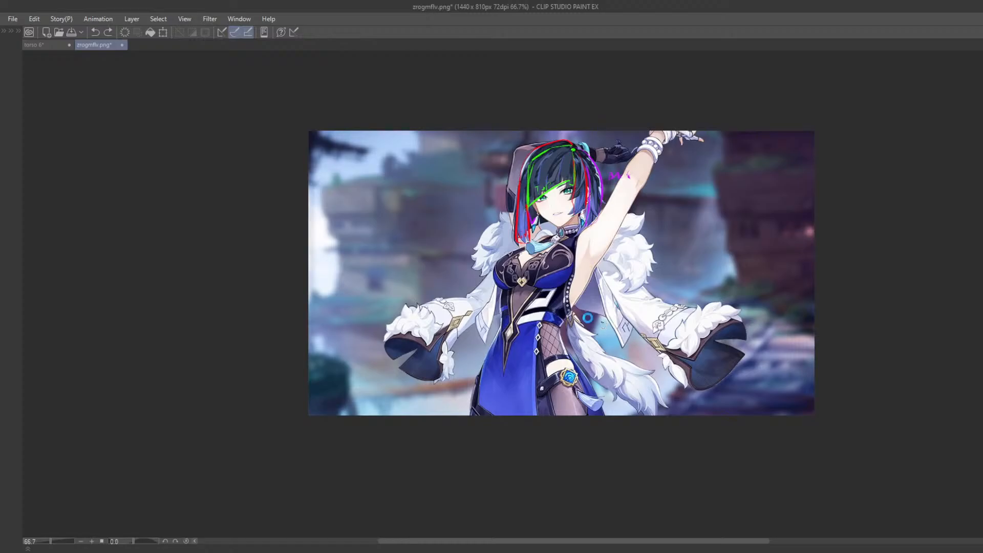
Show the palettes and toggle the visibility of Layer 1 to compare the original illustration with the retouched fur.
key("Tab")
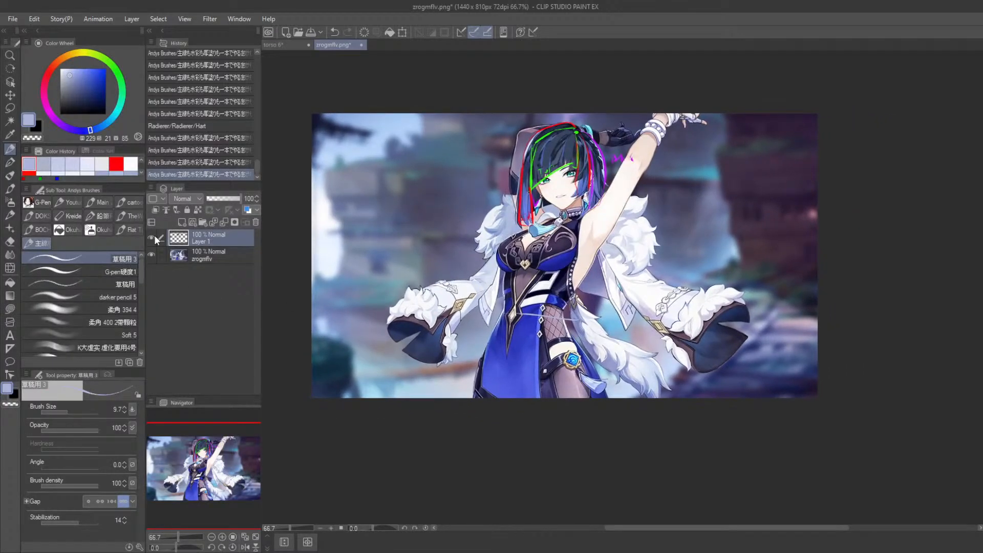
left_click(152, 238)
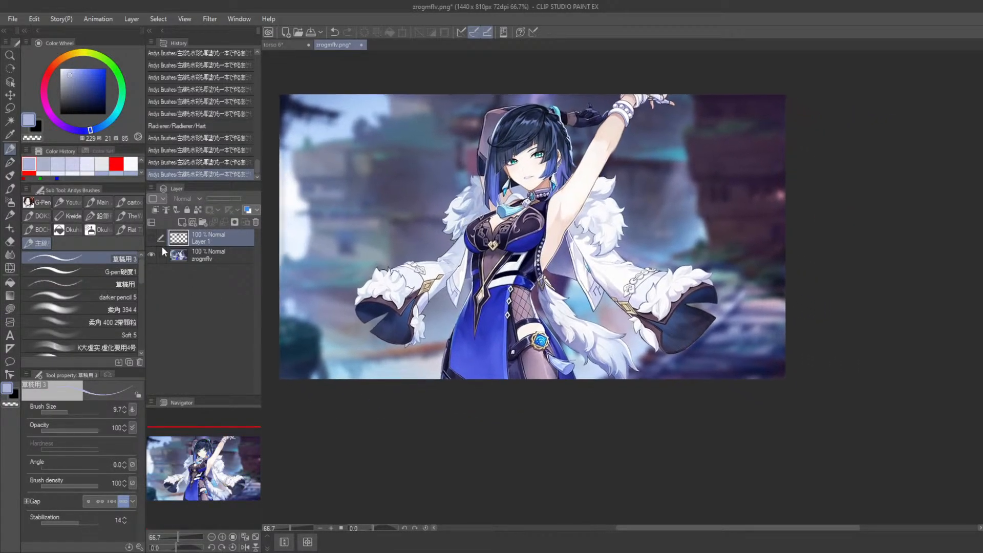
left_click(152, 236)
left_click(150, 235)
left_click(150, 236)
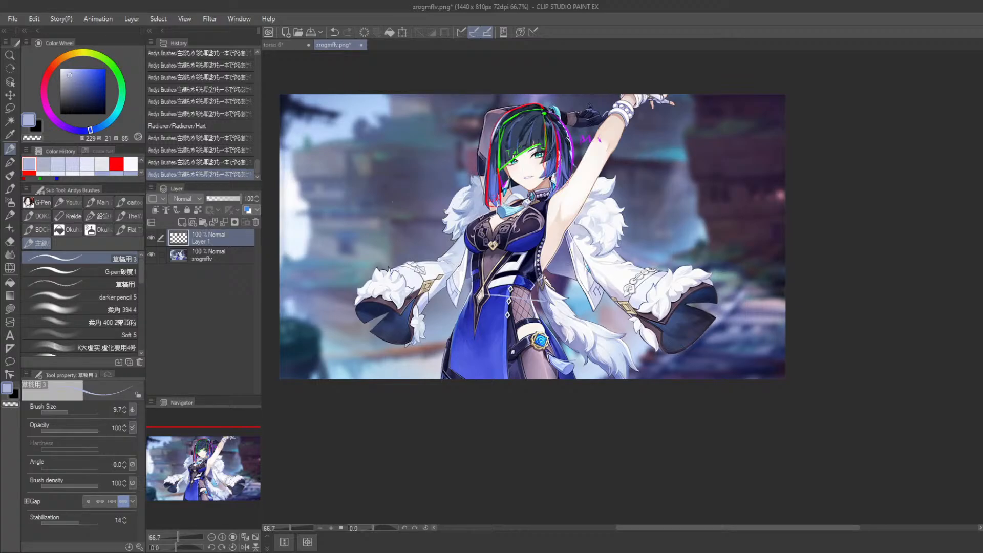
left_click(149, 235)
left_click(149, 235)
Paint over the inner fur tufts of the sleeve cuff on the raised-arm side with sampled tones, undoing the unwanted strokes.
mouse_move(395, 245)
left_mouse_down()
mouse_move(378, 228)
mouse_move(299, 214)
left_mouse_up()
scroll(527, 266, "up", 3)
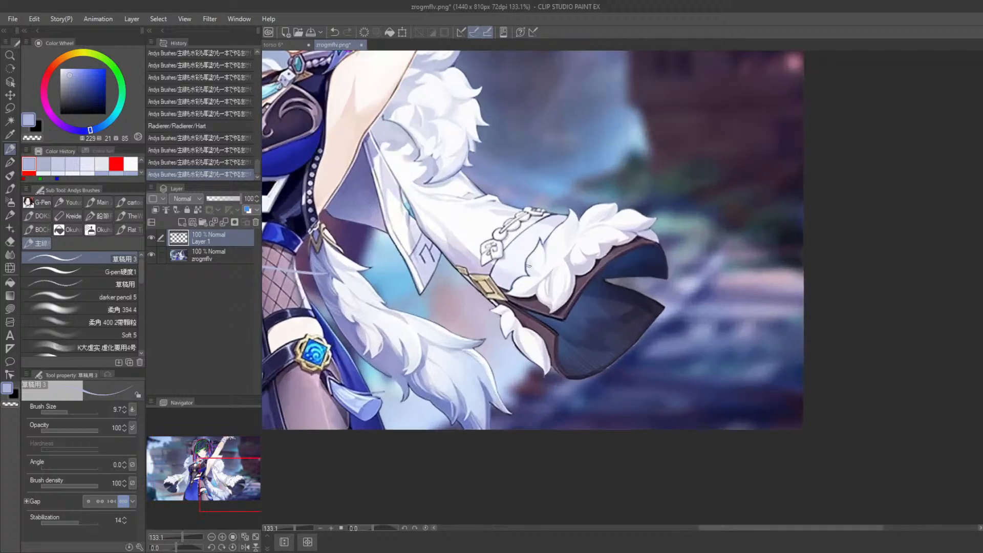
left_click(525, 253, "alt")
mouse_move(543, 240)
left_mouse_down()
mouse_move(537, 254)
mouse_move(584, 213)
mouse_move(540, 248)
left_mouse_up()
left_click(556, 237, "alt")
left_click(553, 242, "alt")
key("ctrl+z")
left_click(531, 253, "alt")
key("ctrl+z")
key("ctrl+z")
left_click_drag(570, 219, 536, 248)
left_click(574, 224, "alt")
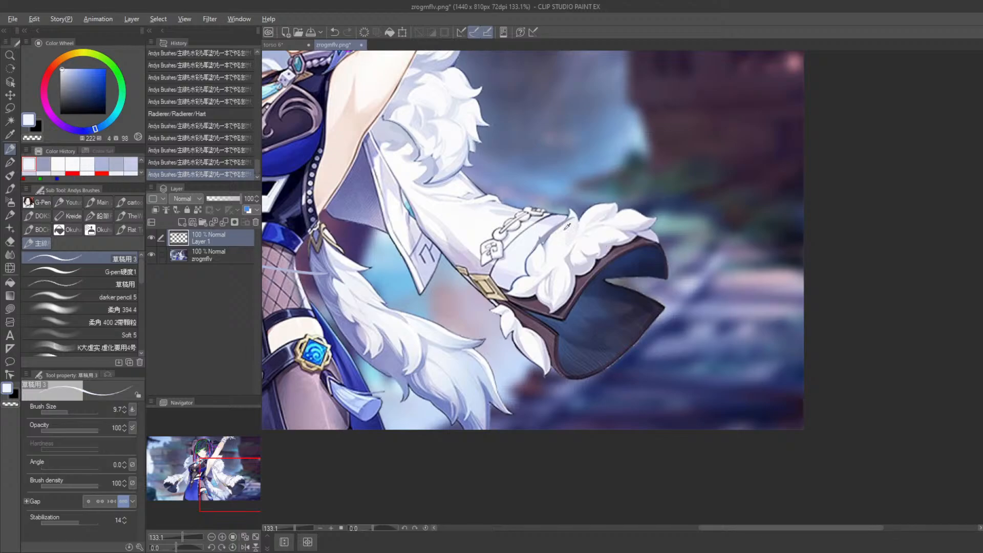
Smooth the same cuff's fur edge below the chain ornament with sampled tones and a brush of size 13.9.
left_click(569, 213, "alt")
left_click(569, 212, "alt")
mouse_move(570, 212)
left_mouse_down()
mouse_move(578, 214)
mouse_move(543, 242)
left_mouse_up()
left_click(569, 225, "alt")
left_click(550, 246, "alt")
left_click_drag(552, 234, 537, 250)
Redraw the outline between the cuff fur and the sleeve in a sampled dark blue with the brush at size 6.2.
left_click(527, 266, "alt")
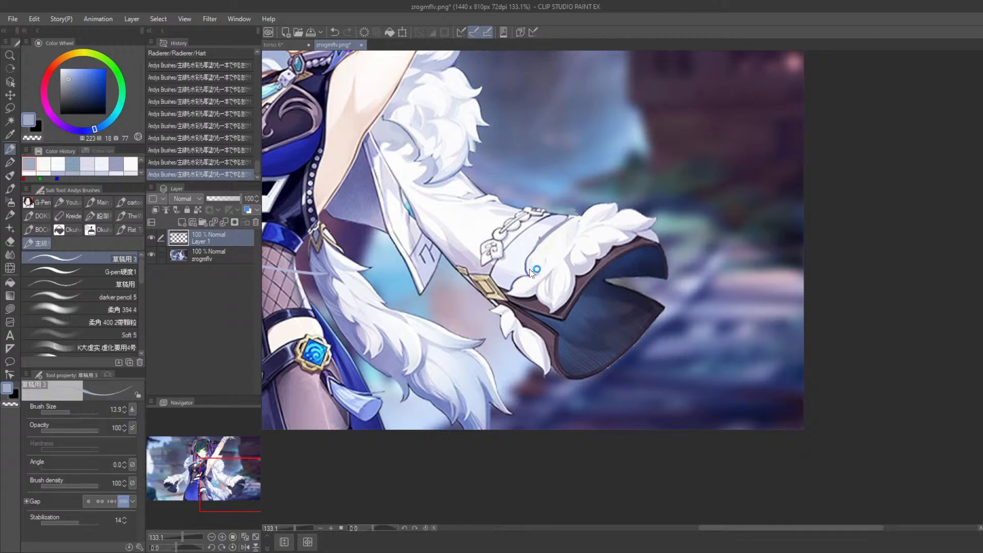
key("bracketleft")
key("bracketleft")
key("bracketleft")
key("bracketleft")
key("bracketleft")
key("bracketleft")
left_click(531, 254, "alt")
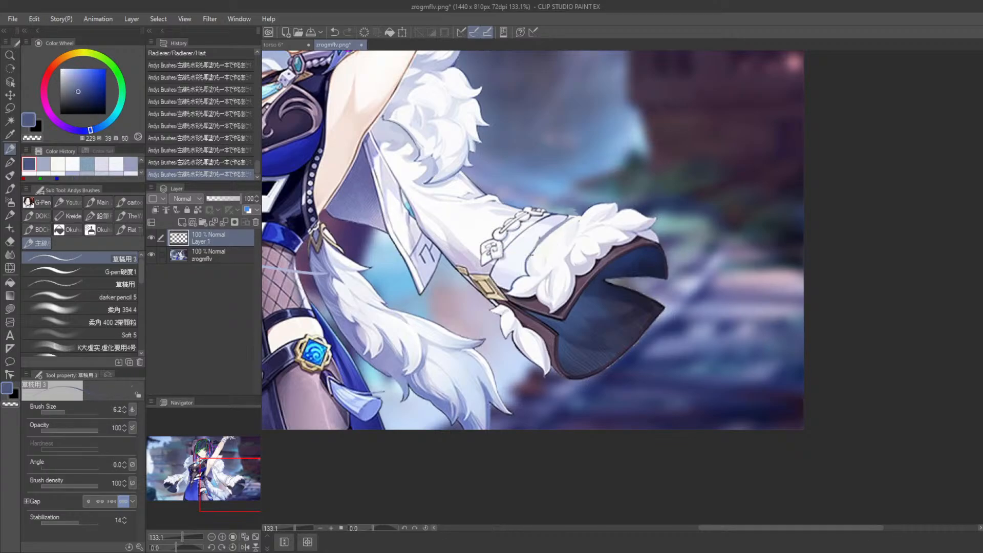
left_click_drag(533, 255, 579, 215)
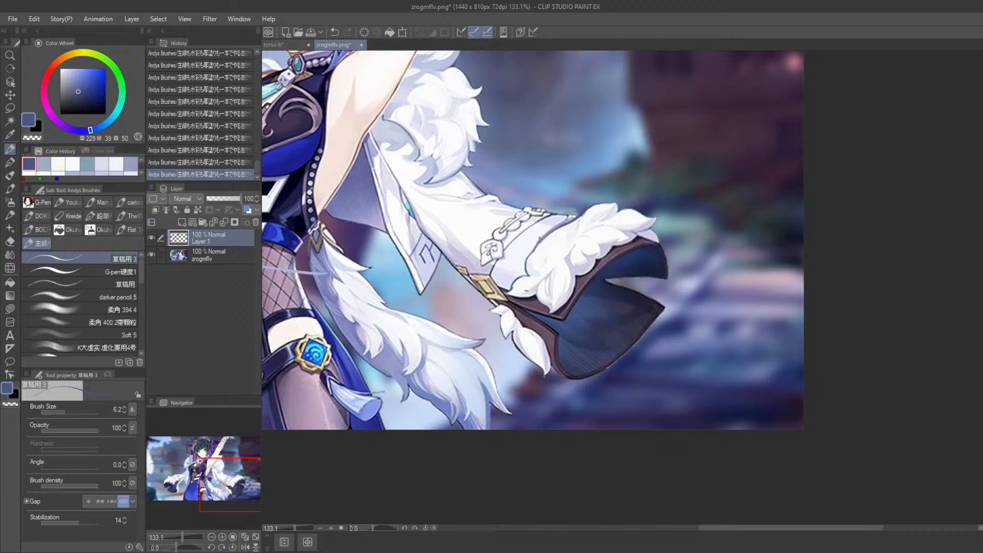
left_click_drag(514, 291, 524, 279)
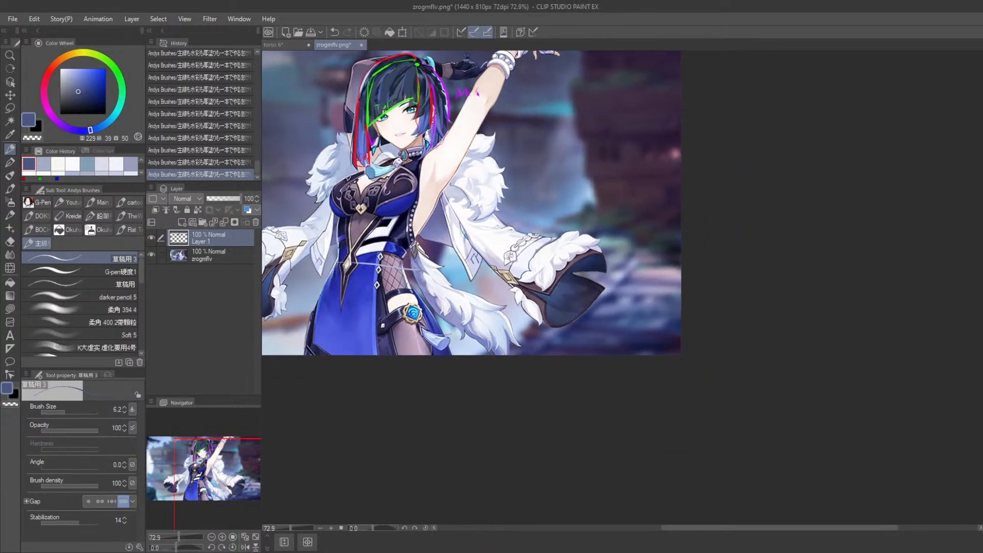
Zoom out to check the retouched cuff against the figure and undo the last stroke.
left_click_drag(430, 232, 483, 322)
scroll(517, 260, "up", 2)
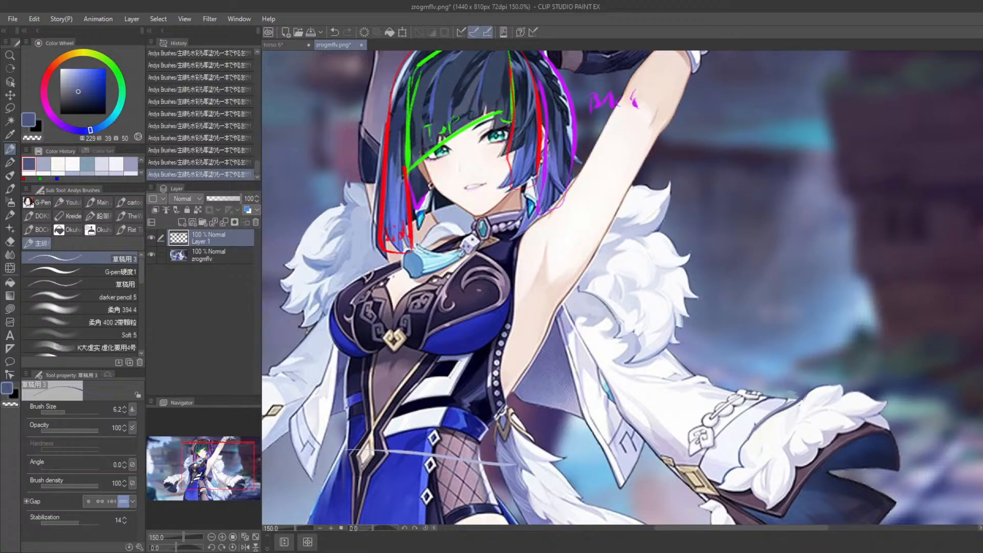
key("ctrl+z")
left_click_drag(504, 218, 468, 231)
key("ctrl+z")
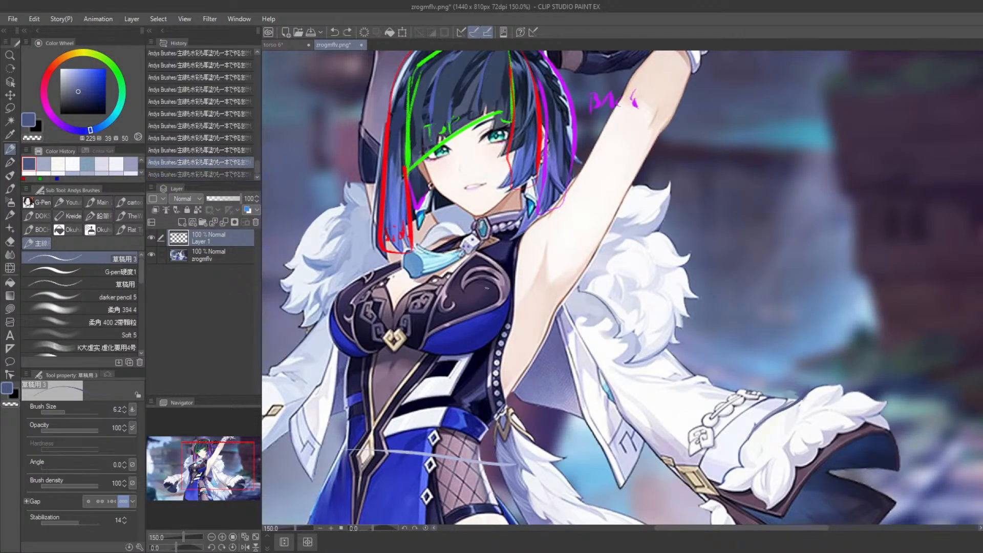
Paint over the inner fur tufts of the opposite sleeve cuff with sampled near-white tones and a brush of size 17.5.
left_click_drag(468, 343, 499, 287)
scroll(499, 287, "down", 6)
left_click_drag(320, 365, 478, 339)
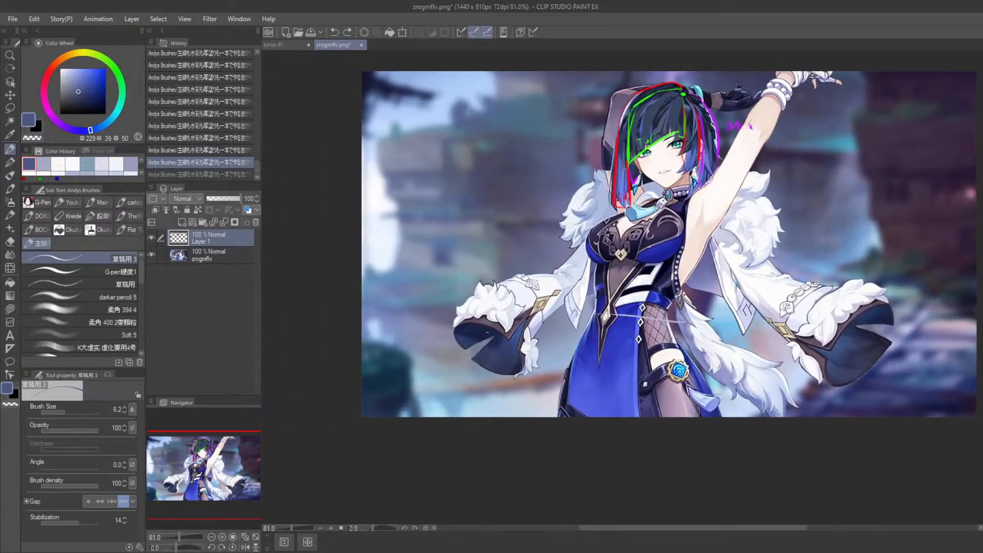
scroll(478, 341, "up", 7)
scroll(478, 341, "up", 2)
left_click_drag(524, 227, 529, 238)
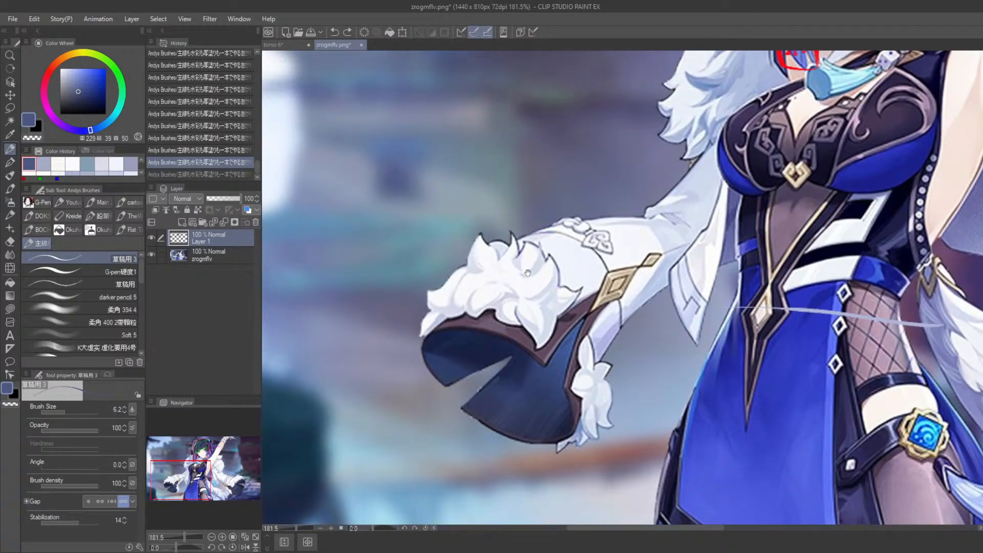
left_click(557, 248, "alt")
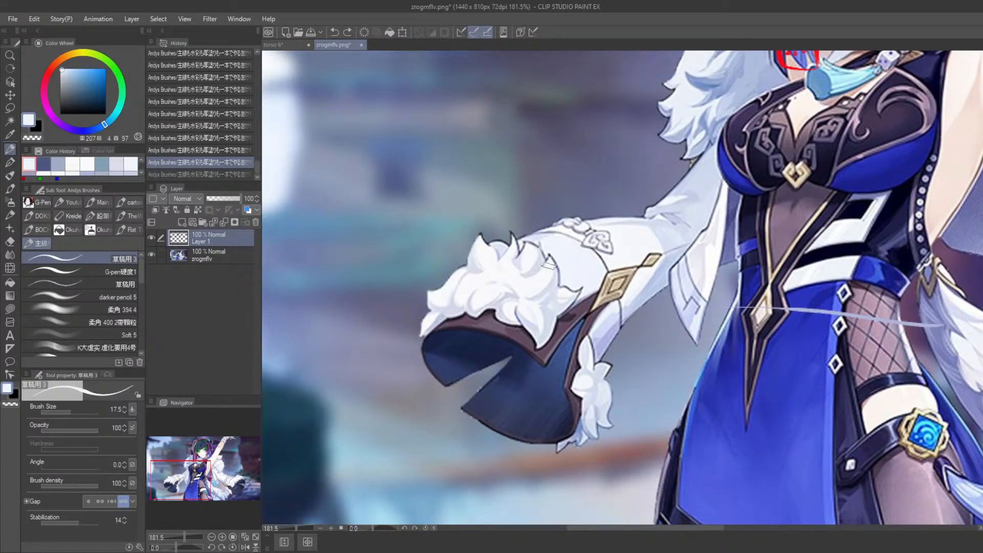
left_click(513, 263, "alt")
mouse_move(515, 266)
left_mouse_down()
mouse_move(541, 278)
mouse_move(519, 246)
mouse_move(536, 250)
left_mouse_up()
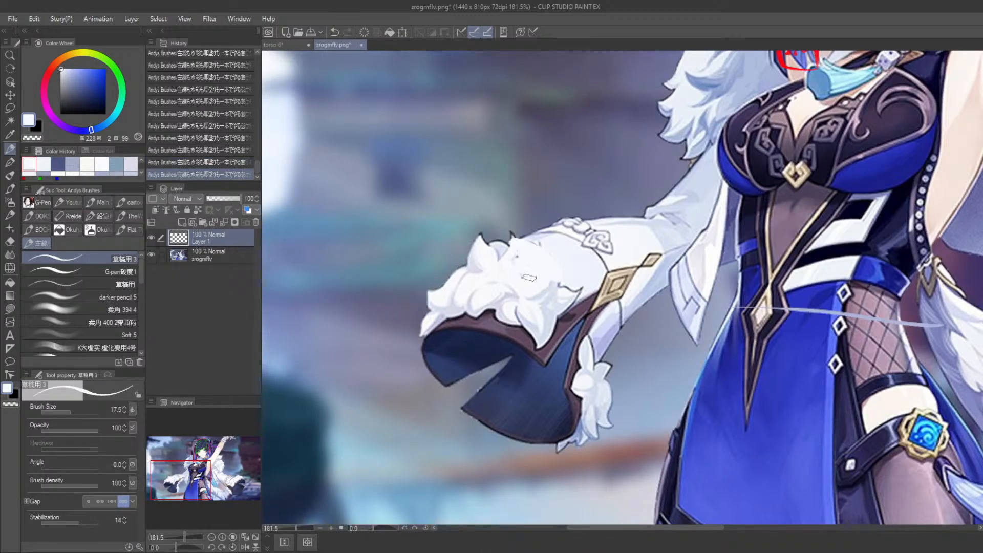
Try to outline the simplified fur on this cuff at brush size 10.5 with sampled grey tones, undoing each attempt.
left_click(569, 293, "alt")
left_click_drag(541, 287, 533, 287, "ctrl+alt")
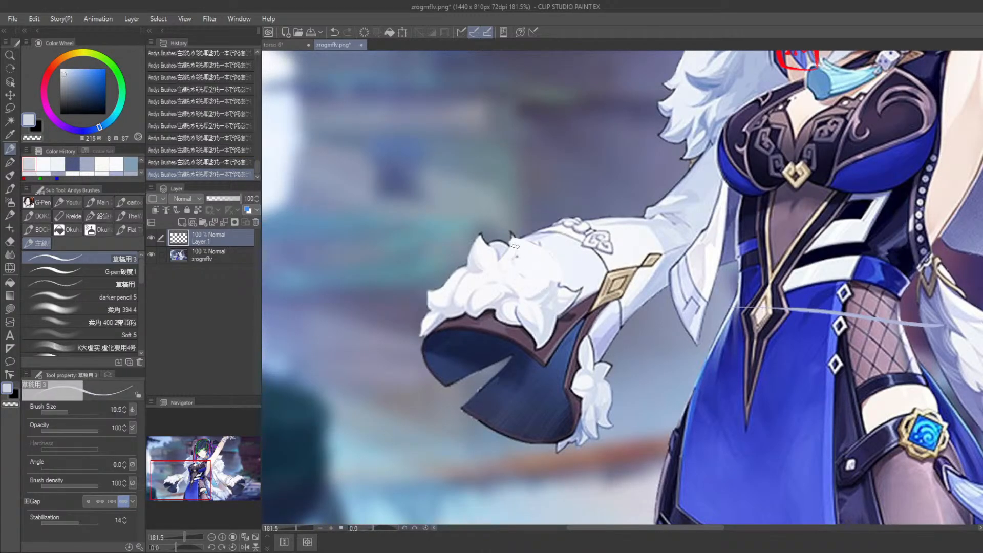
left_click_drag(511, 237, 550, 270)
key("ctrl+z")
left_click(483, 240, "alt")
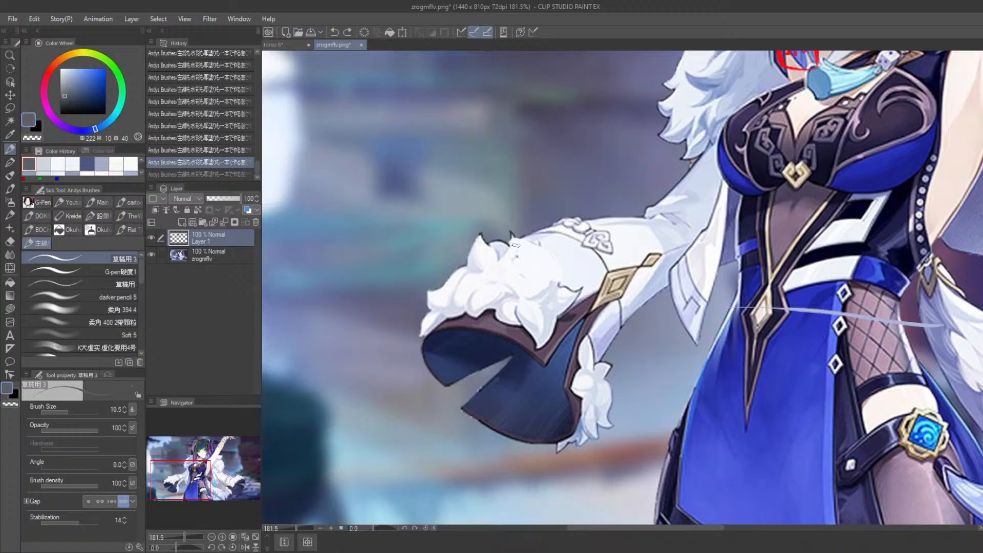
mouse_move(509, 236)
left_mouse_down()
mouse_move(536, 248)
mouse_move(549, 288)
left_mouse_up()
scroll(556, 286, "down", 4)
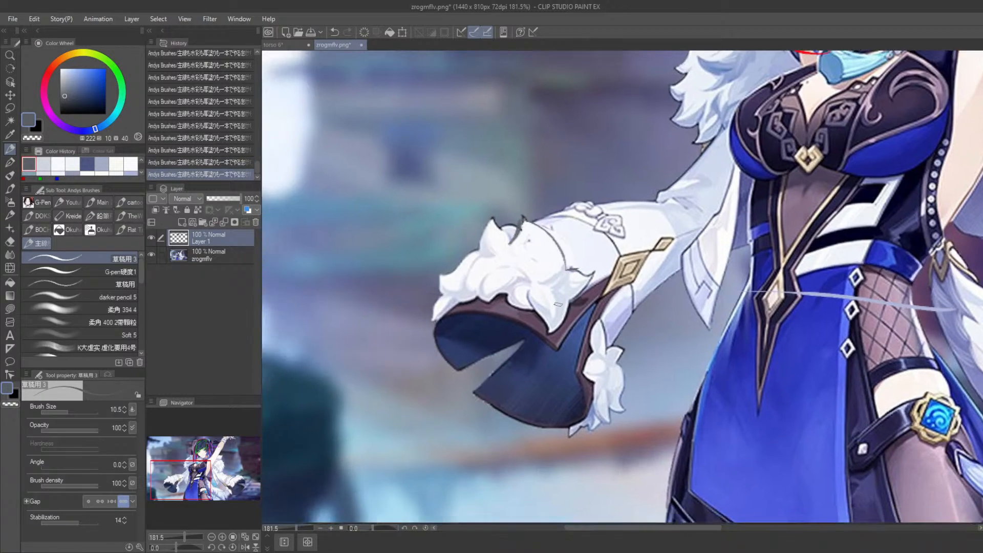
key("ctrl+z")
Toggle Layer 1 repeatedly to compare the original and simplified fur on both cuffs across the whole illustration.
mouse_move(553, 279)
left_mouse_down()
mouse_move(413, 276)
mouse_move(395, 300)
left_mouse_up()
left_click(151, 238)
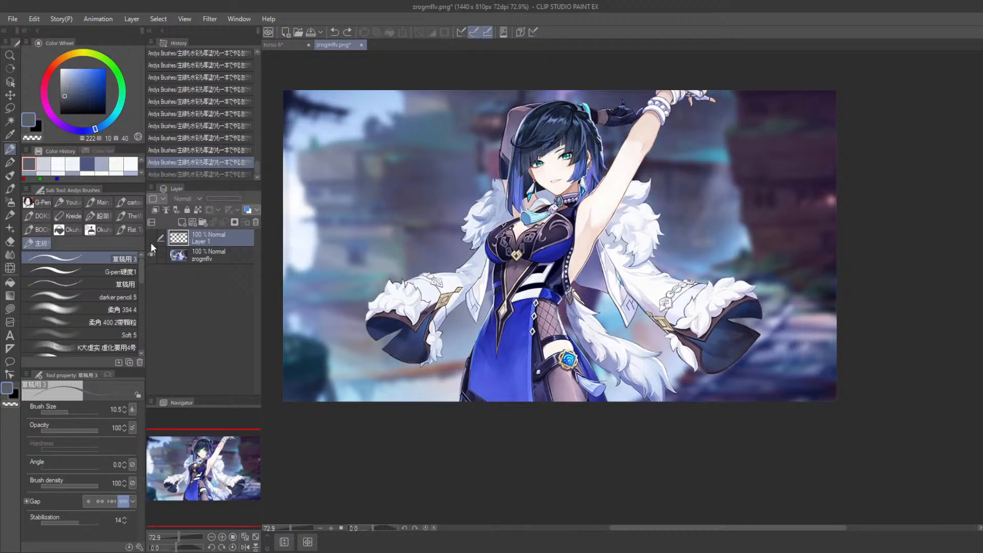
left_click(151, 238)
left_click(152, 237)
left_click(151, 237)
left_click(151, 237)
left_click(150, 237)
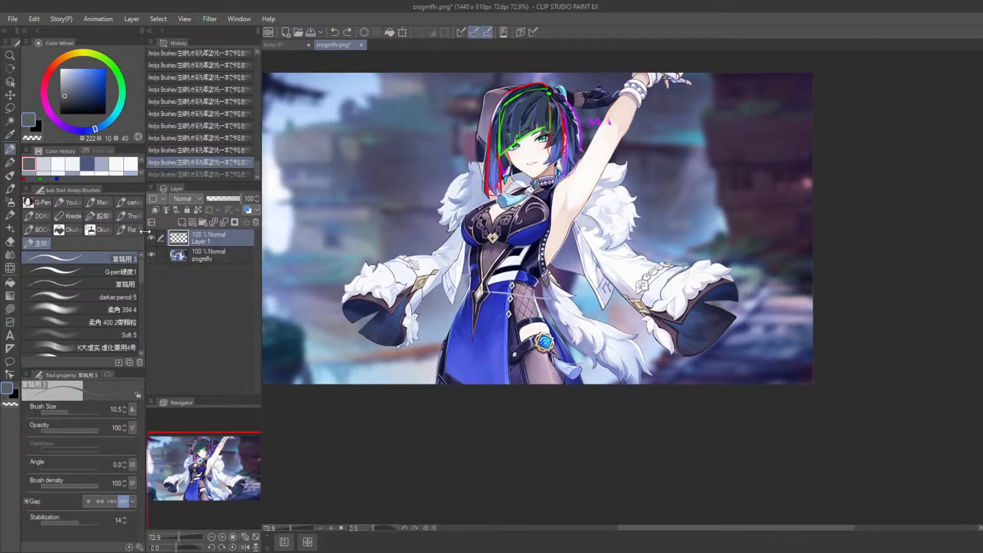
left_click(151, 239)
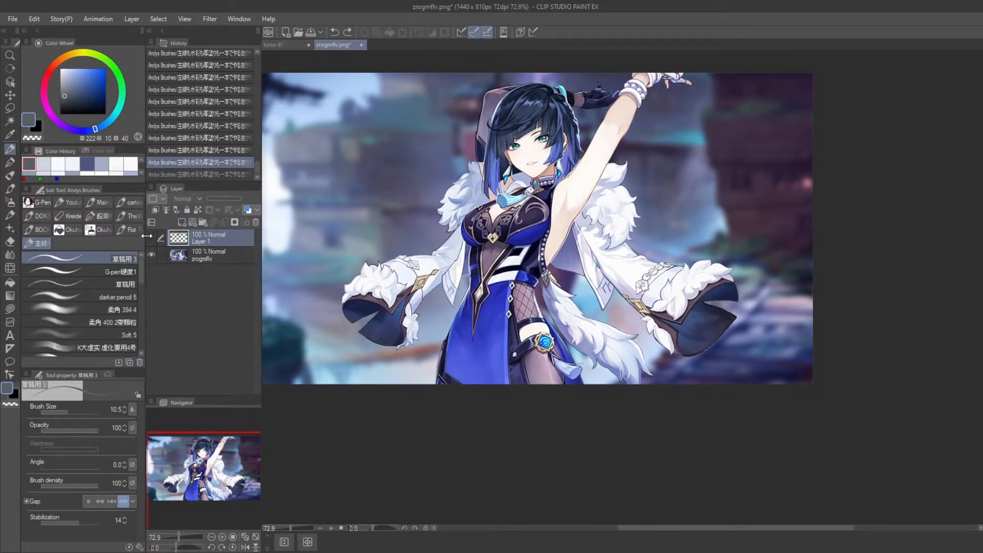
left_click(150, 237)
left_click(150, 237)
left_click(150, 236)
left_click(150, 236)
left_click(150, 236)
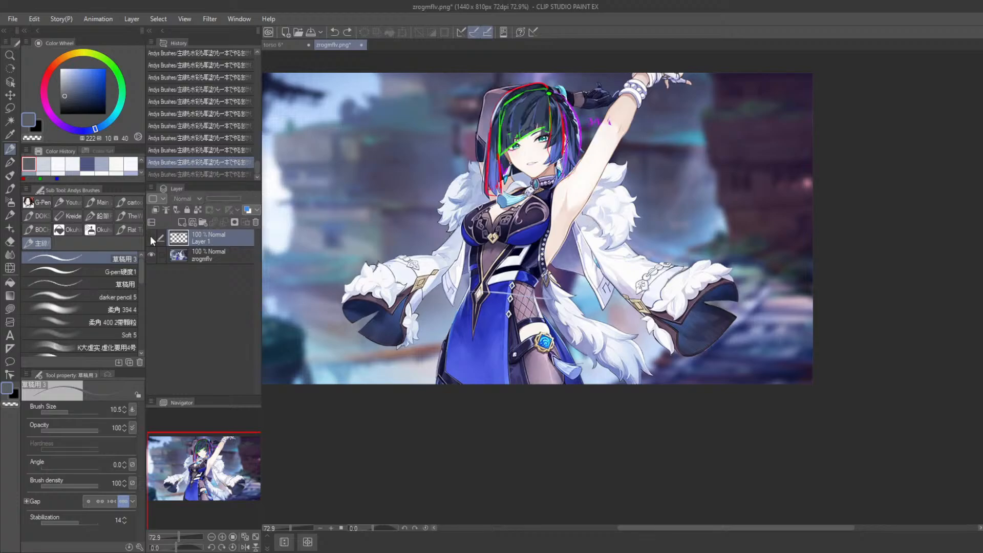
left_click(149, 234)
left_click(150, 234)
Compare the illustration with and without Layer 1 again at 50% zoom.
scroll(327, 199, "down", 2)
left_click_drag(321, 201, 318, 225)
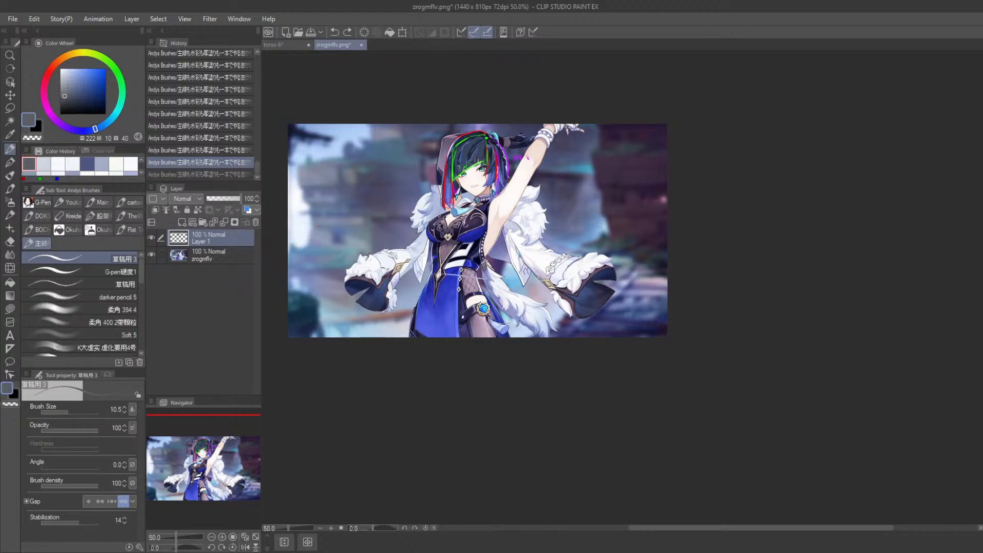
left_click(155, 237)
left_click(151, 237)
left_click(152, 237)
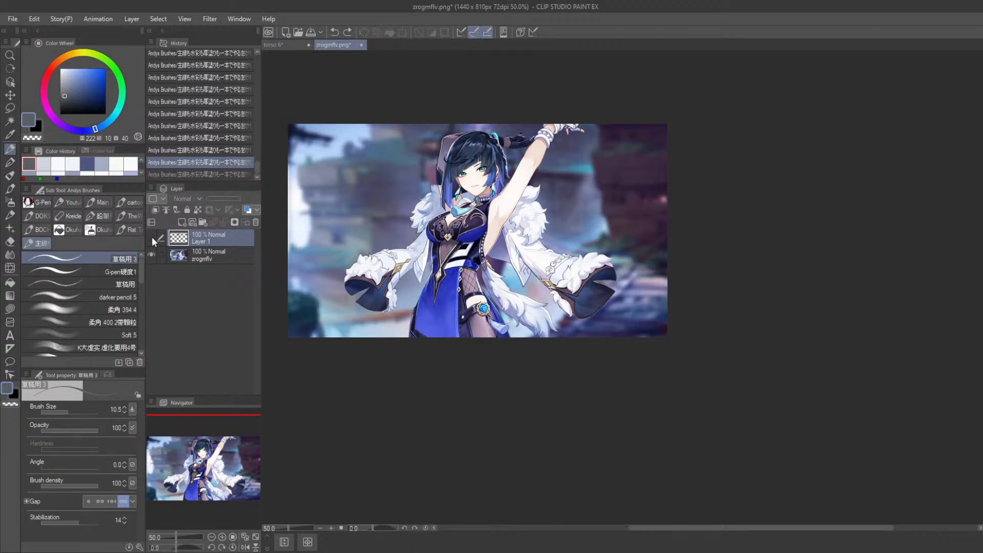
left_click(151, 238)
left_click(152, 238)
left_click(152, 237)
left_click(153, 236)
left_click(151, 237)
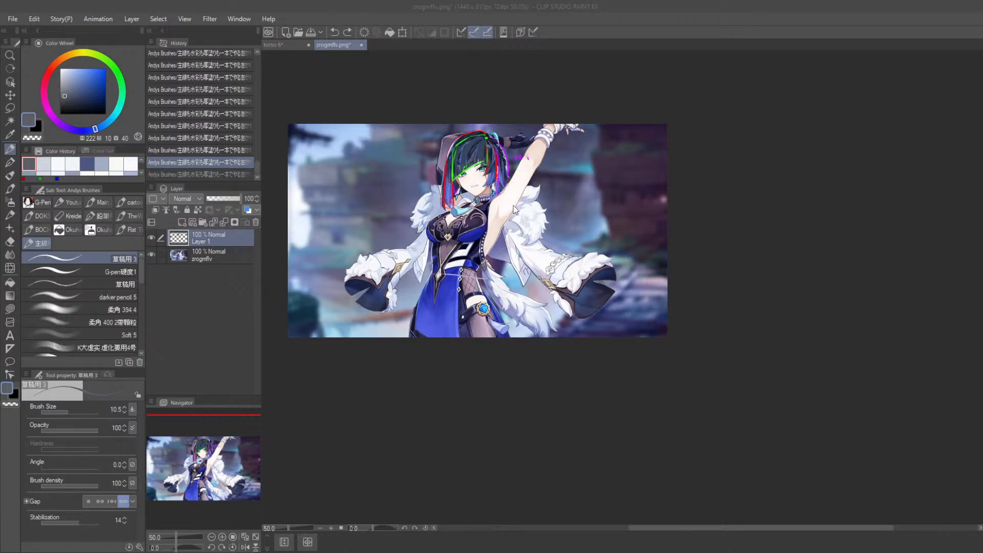
Close the zrogmflv image without saving and look over the head and torso sketches on the torso 6 canvas with the palettes hidden.
key("n")
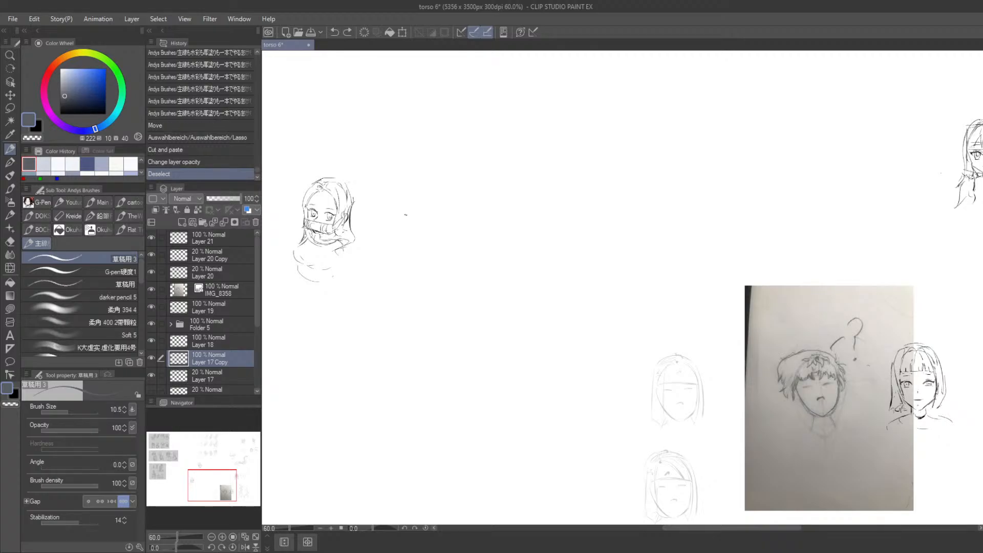
key("ctrl+alt+0")
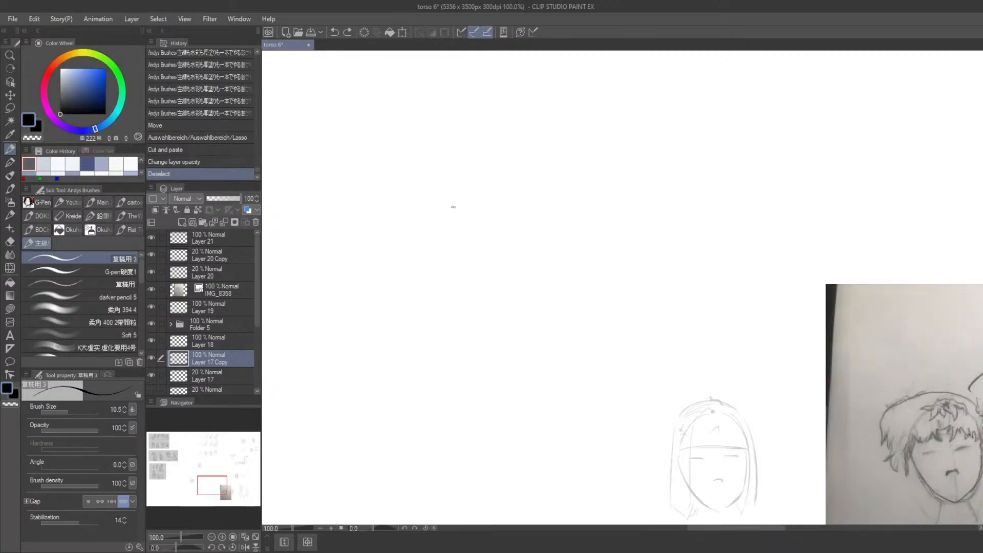
key("Tab")
left_click_drag(399, 251, 552, 303)
scroll(435, 205, "down", 2)
left_click_drag(432, 201, 520, 272)
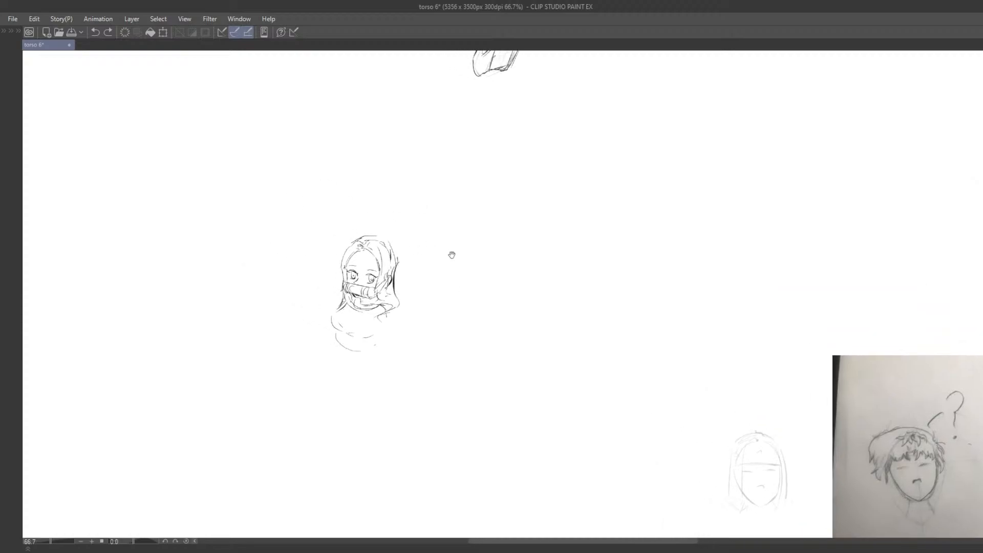
mouse_move(342, 198)
left_mouse_down()
mouse_move(398, 251)
mouse_move(415, 330)
left_mouse_up()
mouse_move(349, 280)
left_mouse_down()
mouse_move(358, 360)
mouse_move(339, 427)
left_mouse_up()
left_click_drag(326, 328, 306, 404)
mouse_move(264, 319)
left_mouse_down()
mouse_move(266, 415)
mouse_move(298, 497)
left_mouse_up()
mouse_move(259, 412)
left_mouse_down()
mouse_move(314, 489)
mouse_move(367, 366)
mouse_move(322, 265)
left_mouse_up()
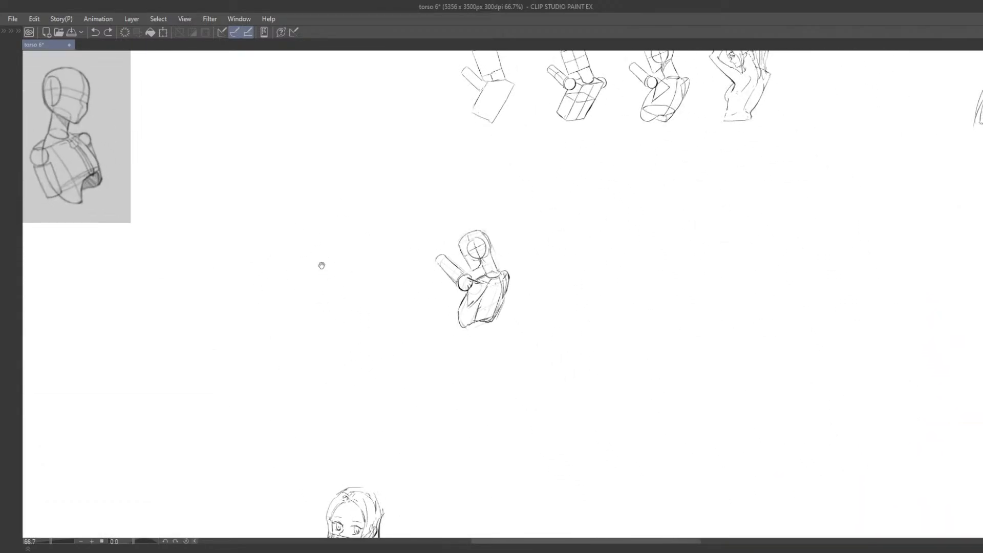
Show the palettes, group Layers 19 to 21 in a new layer folder, and place the collapsed folder above Folder 4.
key("Tab")
scroll(455, 245, "up", 2)
scroll(396, 281, "down", 3)
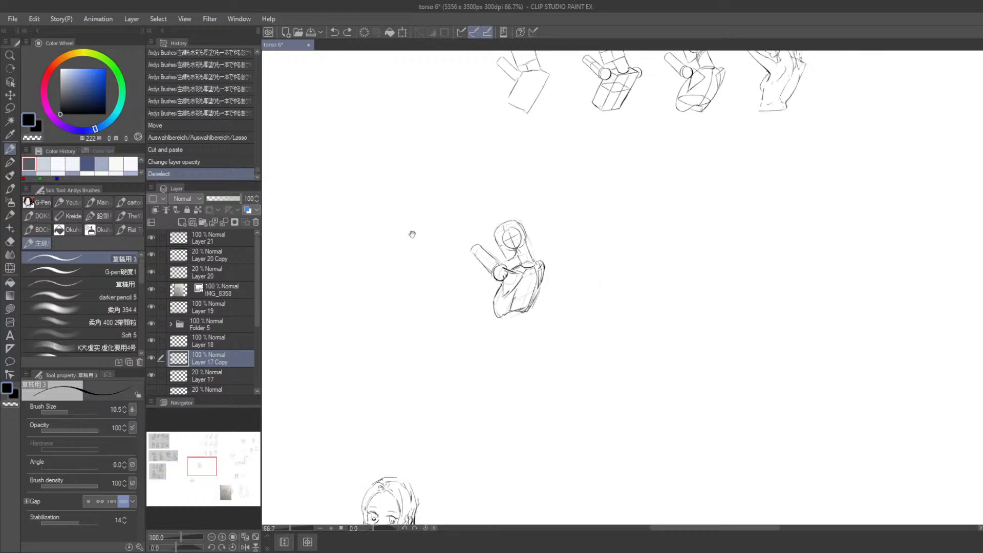
left_click(225, 239)
left_click(204, 223)
left_click(214, 256)
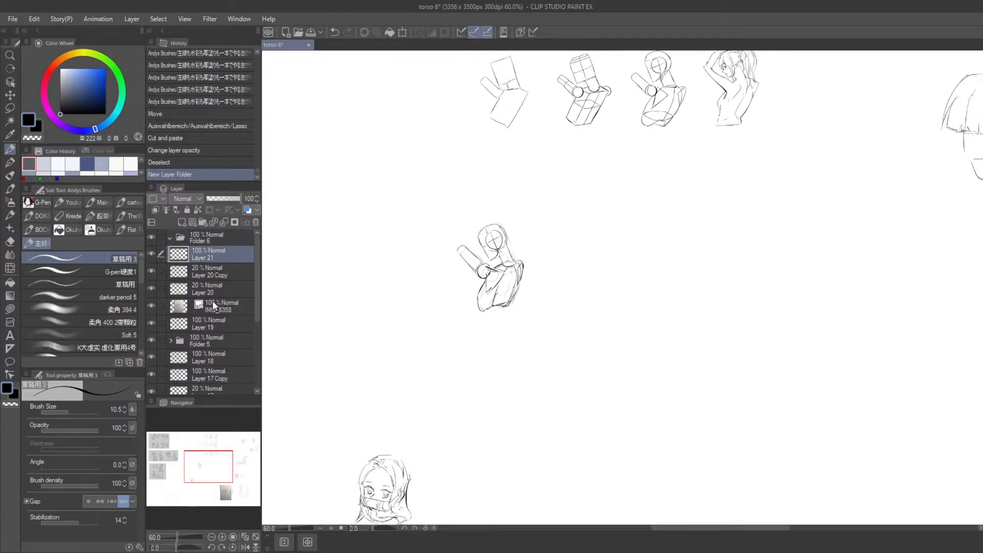
left_click(214, 323, "shift")
left_click_drag(205, 234, 203, 348)
left_click(171, 238)
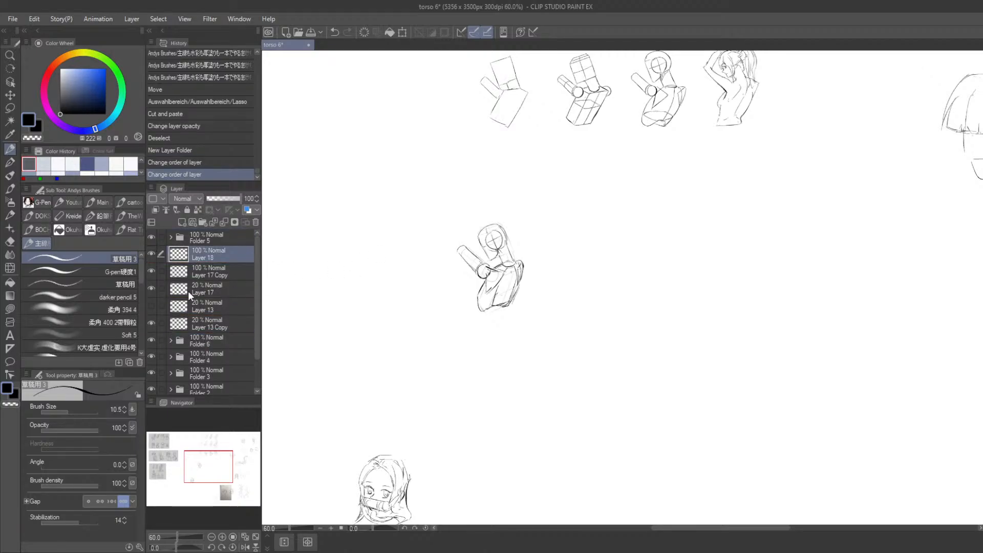
Hide Layer 17 and select Layer 18 by picking its lines in the torso construction sketch.
left_click(161, 277)
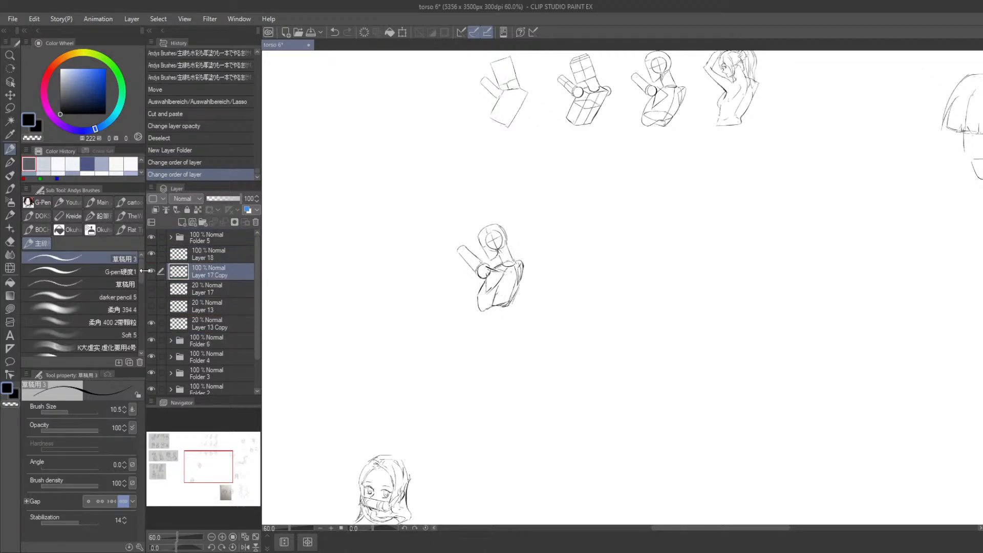
left_click(152, 272)
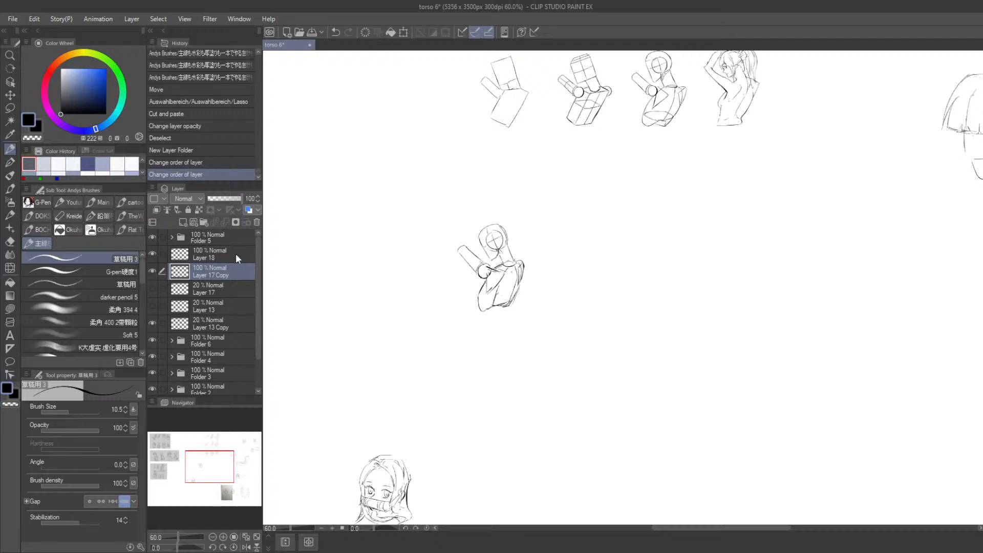
left_click(497, 260, "ctrl+shift")
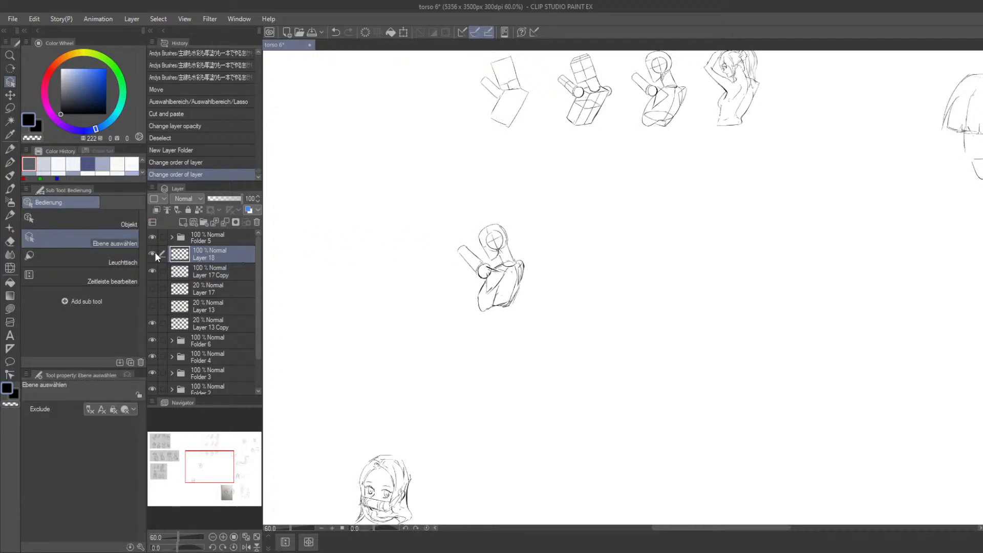
key("ctrl+alt+0")
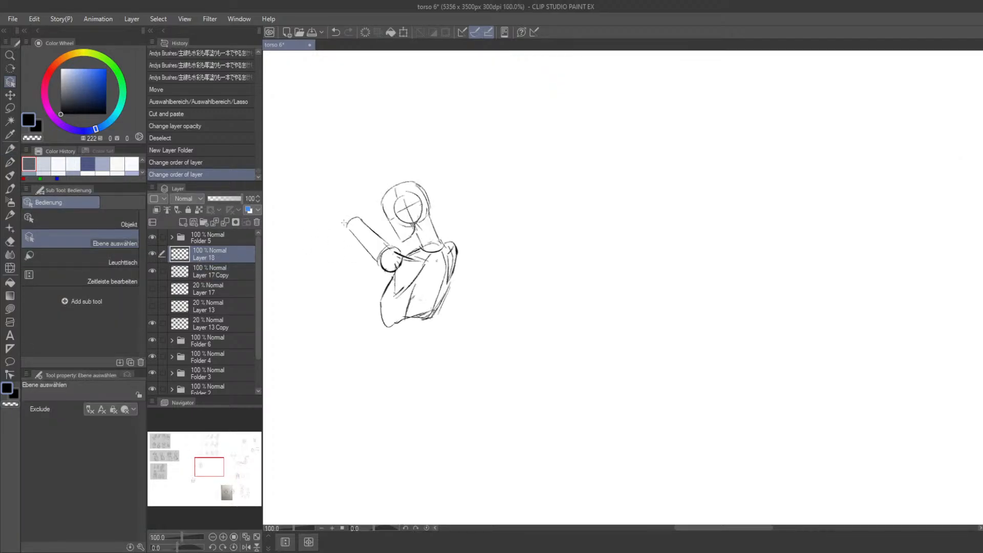
Lower the opacity of Layer 18 to 20% so the torso construction serves as a faint underdrawing.
key("p")
key("Tab")
left_click_drag(301, 259, 420, 314)
key("Tab")
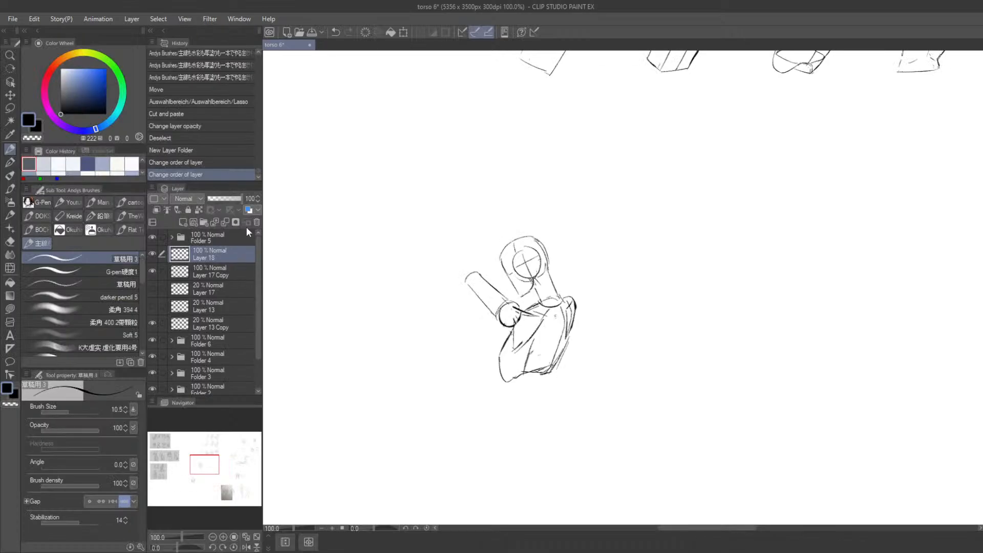
left_click(250, 197)
type("2")
key("Return")
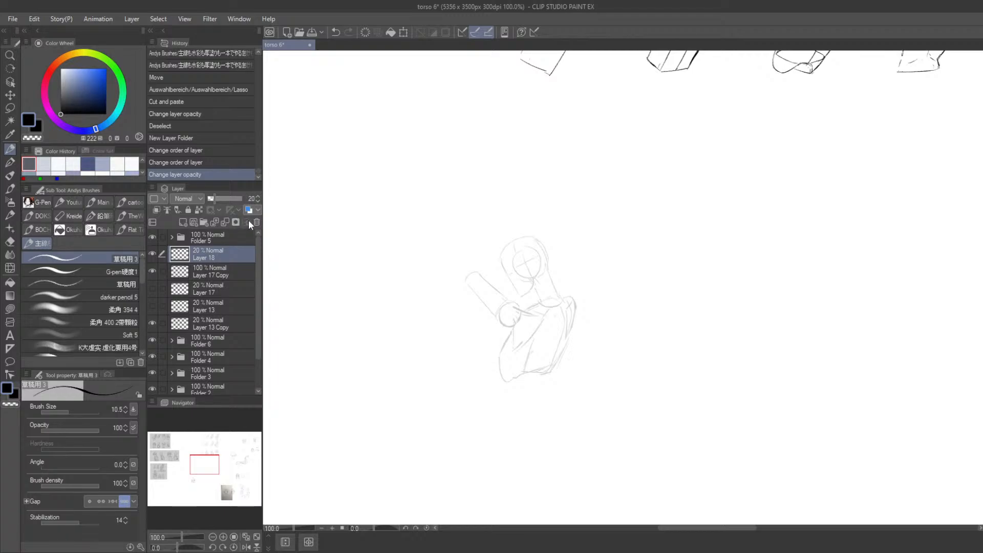
Set the sketch brush size to 7 and add a new raster layer above Layer 18.
key("Tab")
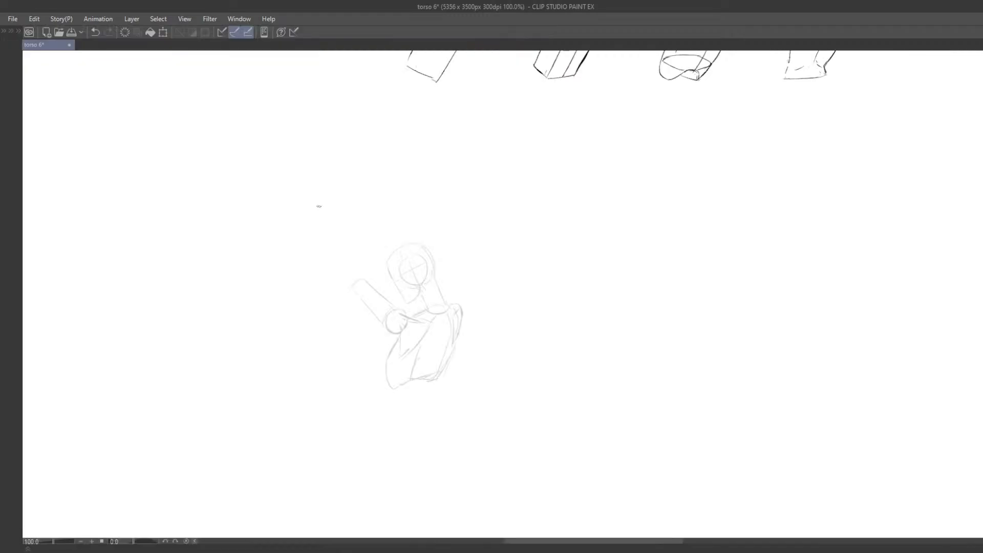
mouse_move(282, 217)
left_mouse_down()
mouse_move(361, 235)
mouse_move(294, 206)
mouse_move(360, 191)
left_mouse_up()
key("Tab")
key("Tab")
left_click_drag(465, 206, 463, 226)
scroll(463, 227, "up", 3)
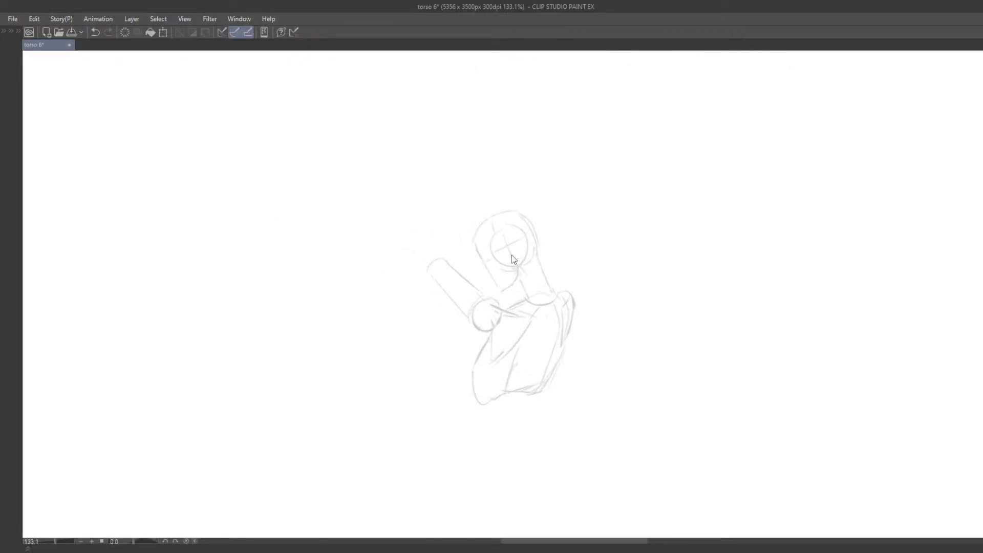
key("Tab")
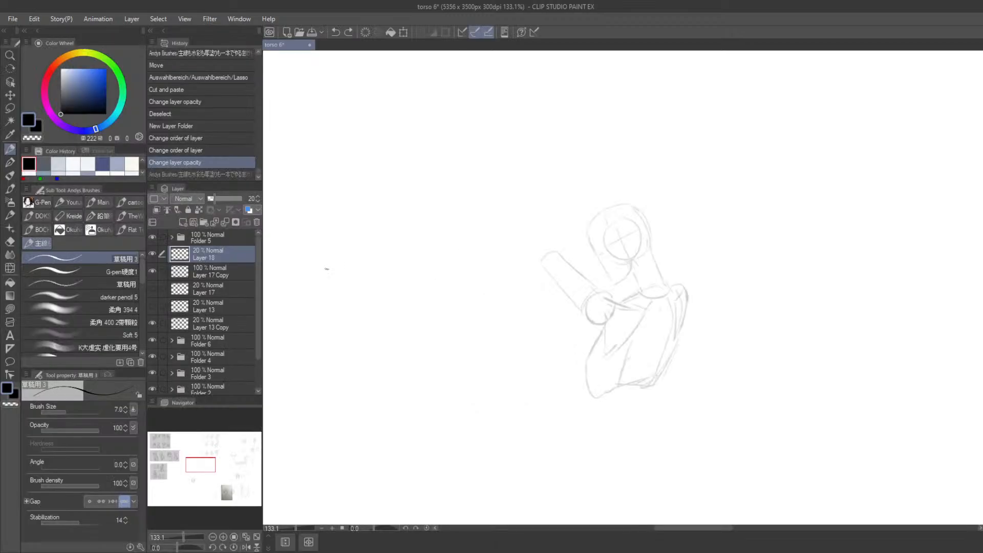
left_click(182, 223)
key("Tab")
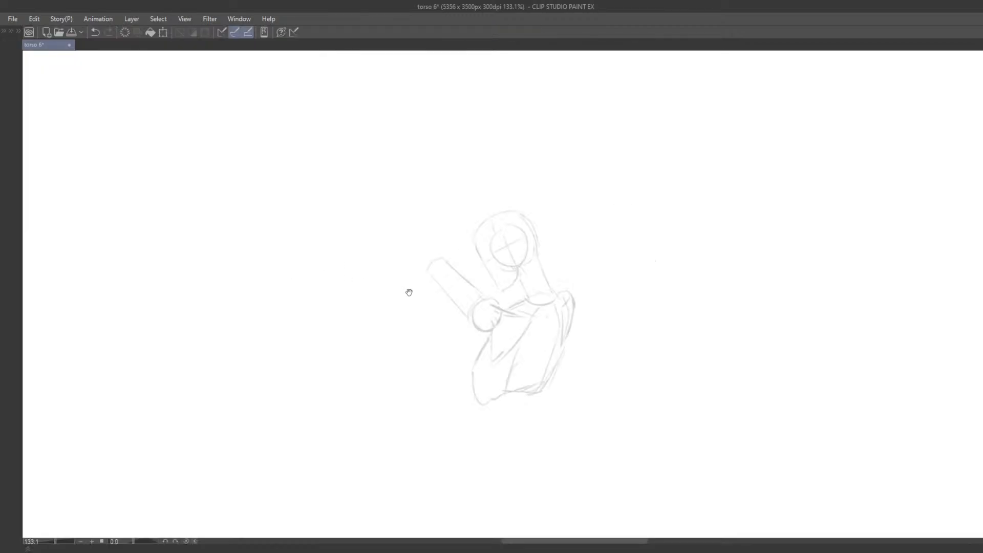
left_click_drag(408, 291, 365, 278)
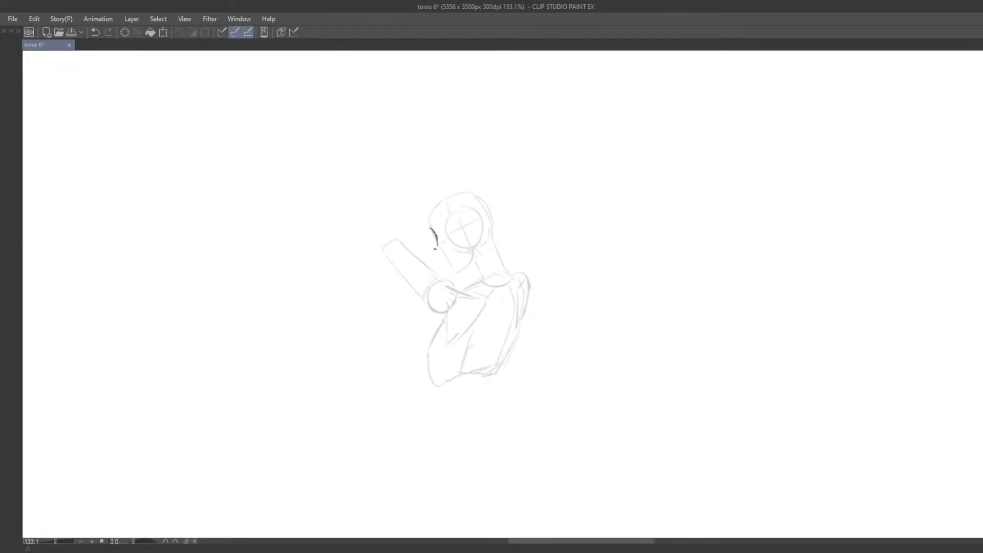
Sketch the figure's face in side profile over the faint construction, with forehead, nose, lips, chin, jaw and eye.
mouse_move(430, 216)
left_mouse_down()
mouse_move(437, 255)
mouse_move(457, 271)
mouse_move(474, 259)
left_mouse_up()
key("ctrl+z")
key("ctrl+z")
key("ctrl+z")
key("ctrl+z")
key("ctrl+z")
key("e")
key("p")
mouse_move(453, 270)
left_mouse_down()
mouse_move(473, 247)
mouse_move(441, 259)
mouse_move(462, 271)
mouse_move(474, 266)
mouse_move(449, 249)
left_mouse_up()
key("ctrl+z")
key("ctrl+z")
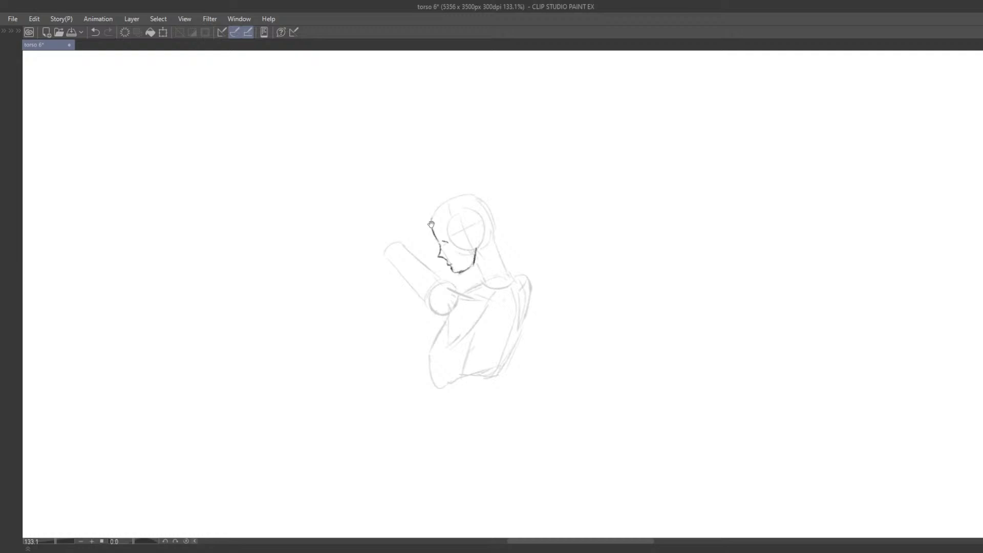
left_click_drag(453, 233, 450, 204)
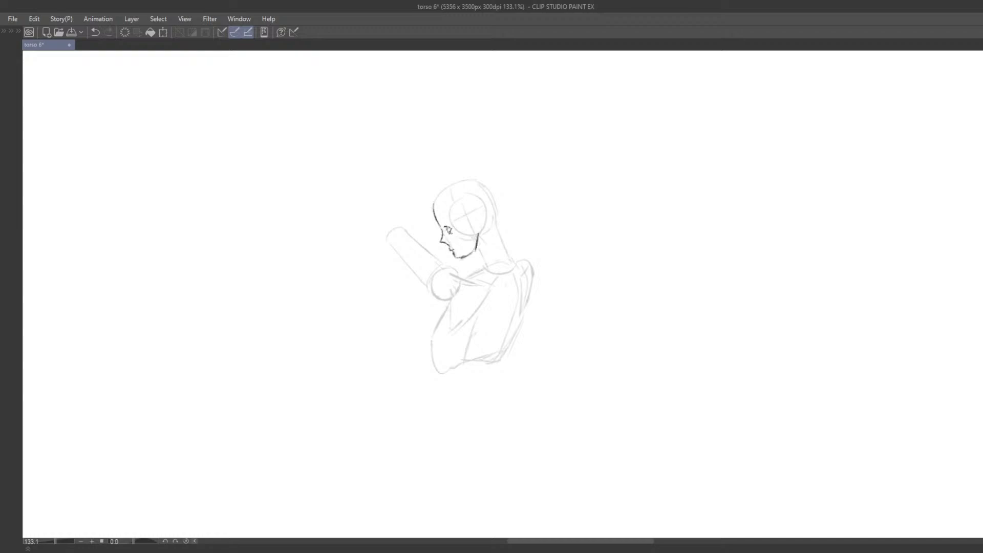
left_click_drag(449, 230, 454, 223)
Select the viewer-left eye of the masked girl sketch, shift it slightly outward, and deselect.
scroll(454, 223, "down", 5)
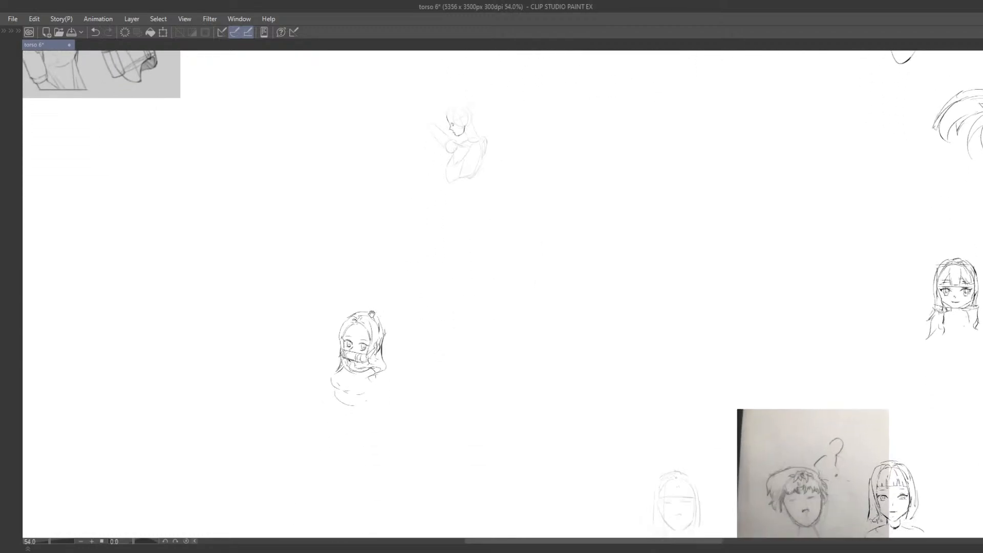
mouse_move(372, 314)
left_mouse_down()
mouse_move(430, 235)
mouse_move(454, 265)
left_mouse_up()
scroll(430, 235, "up", 4)
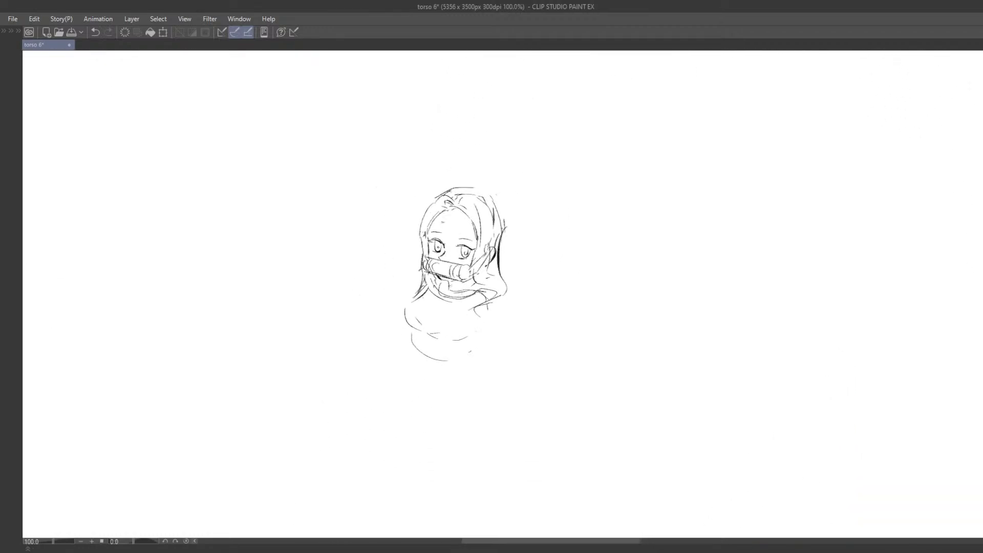
scroll(444, 245, "up", 1)
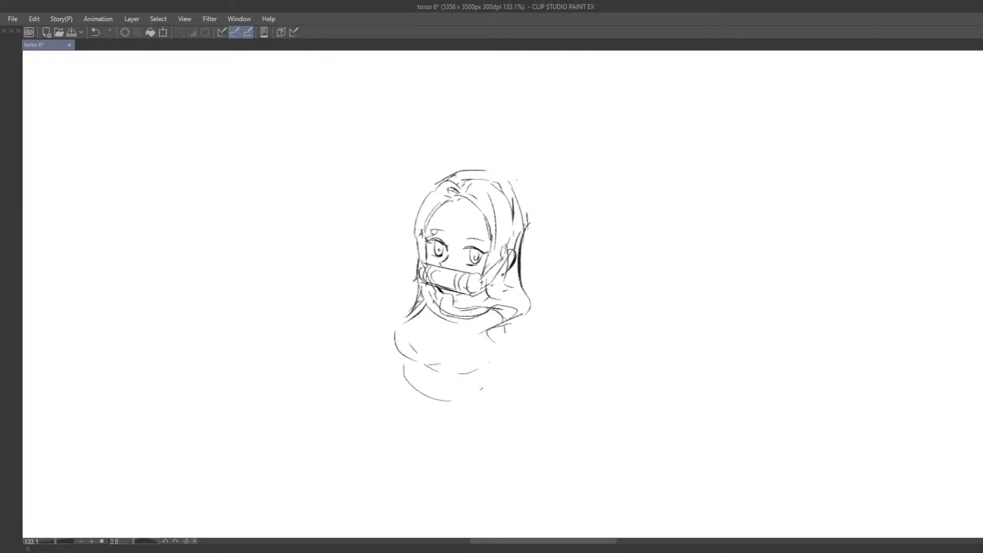
mouse_move(426, 233)
left_mouse_down()
mouse_move(450, 221)
mouse_move(439, 268)
mouse_move(455, 225)
mouse_move(444, 232)
left_mouse_up()
key("ctrl+z")
key("m")
key("ctrl+z")
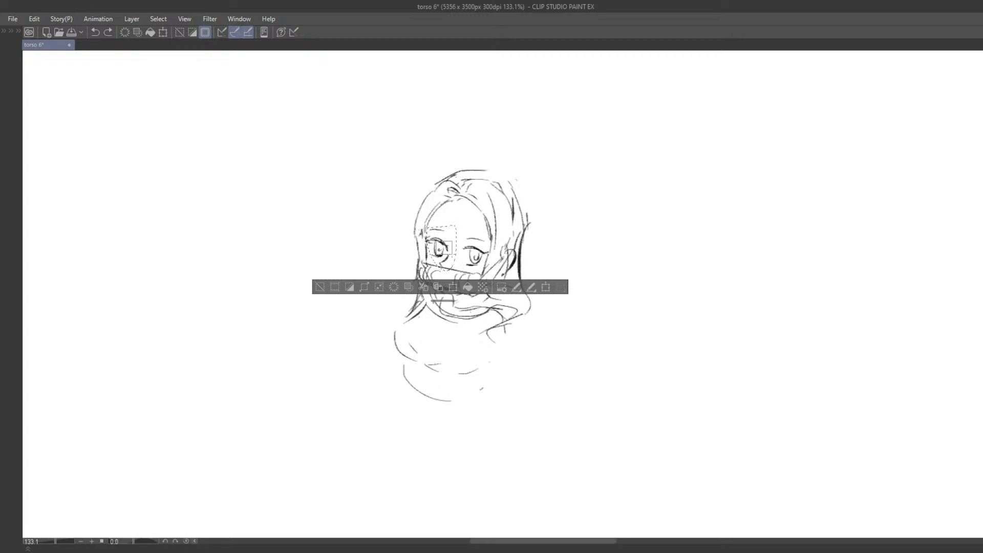
key("ctrl+y")
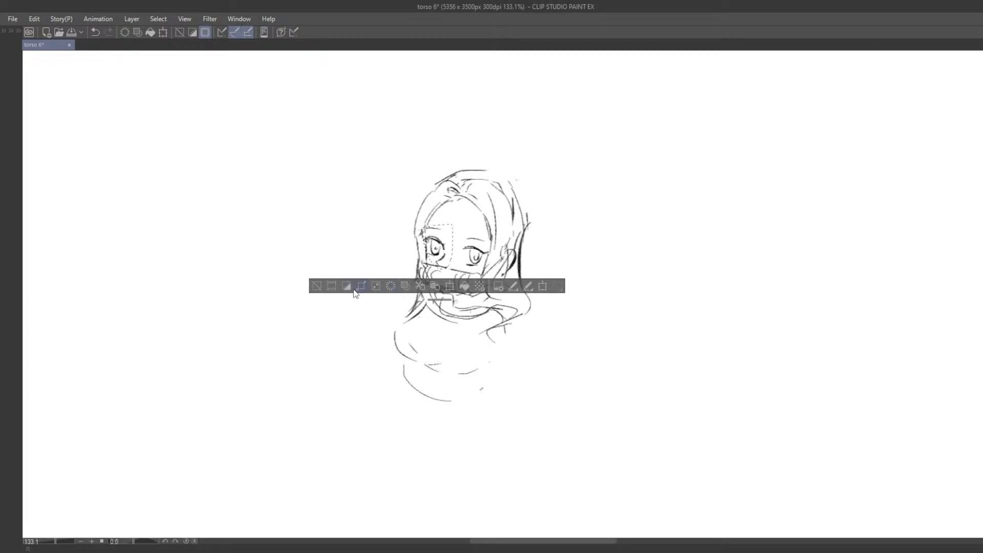
left_click(313, 287)
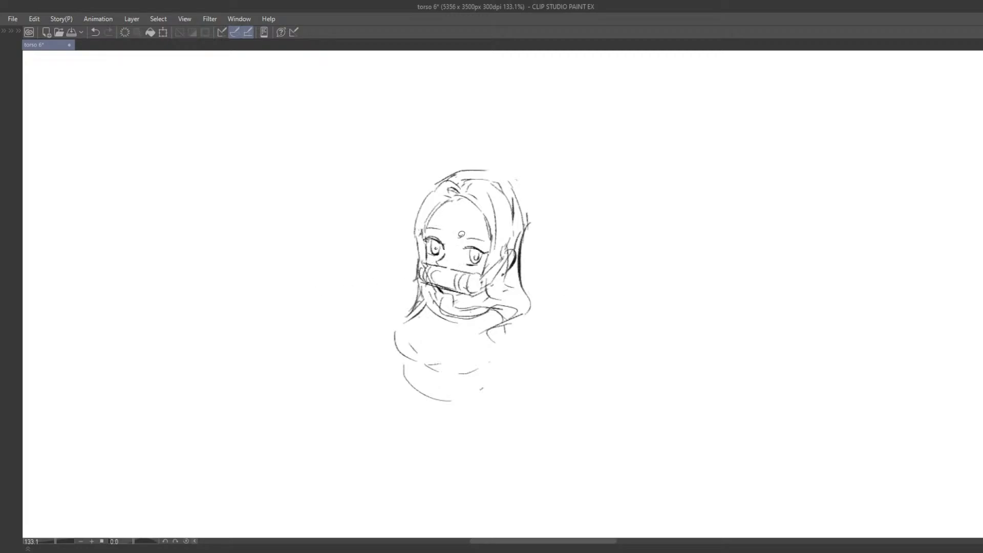
Shift the masked girl's other eye inward and fine-tune its placement with a transform.
mouse_move(459, 236)
left_mouse_down()
mouse_move(490, 235)
mouse_move(471, 255)
left_mouse_up()
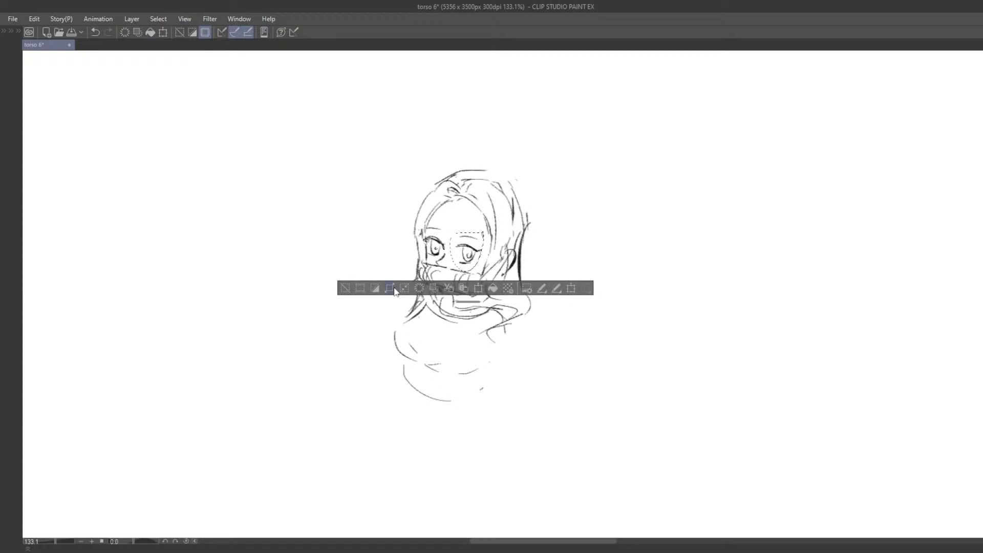
left_click(345, 288)
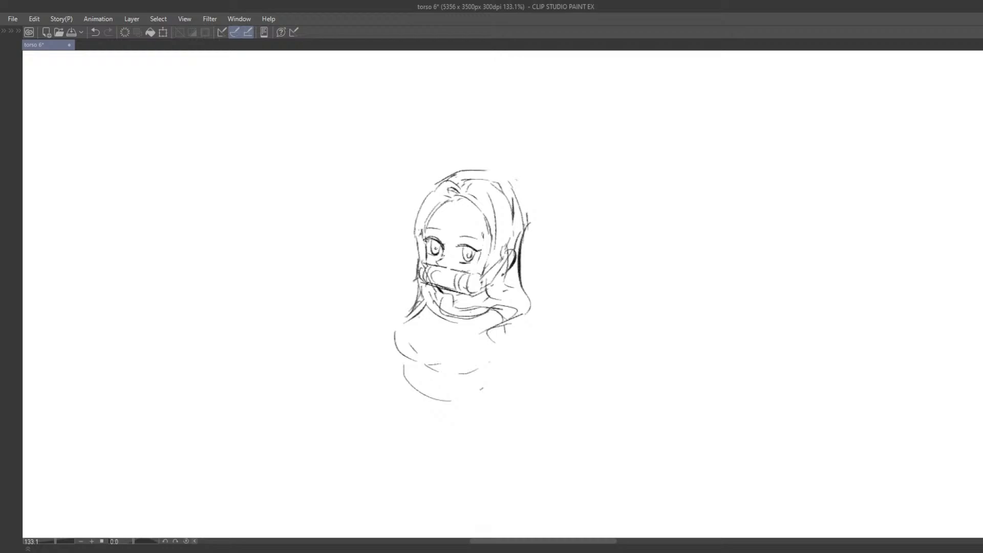
left_click_drag(442, 254, 436, 263)
key("ctrl+z")
mouse_move(466, 233)
left_mouse_down()
mouse_move(489, 248)
mouse_move(481, 223)
mouse_move(469, 270)
mouse_move(485, 220)
mouse_move(488, 252)
left_mouse_up()
key("ctrl+z")
key("ctrl+t")
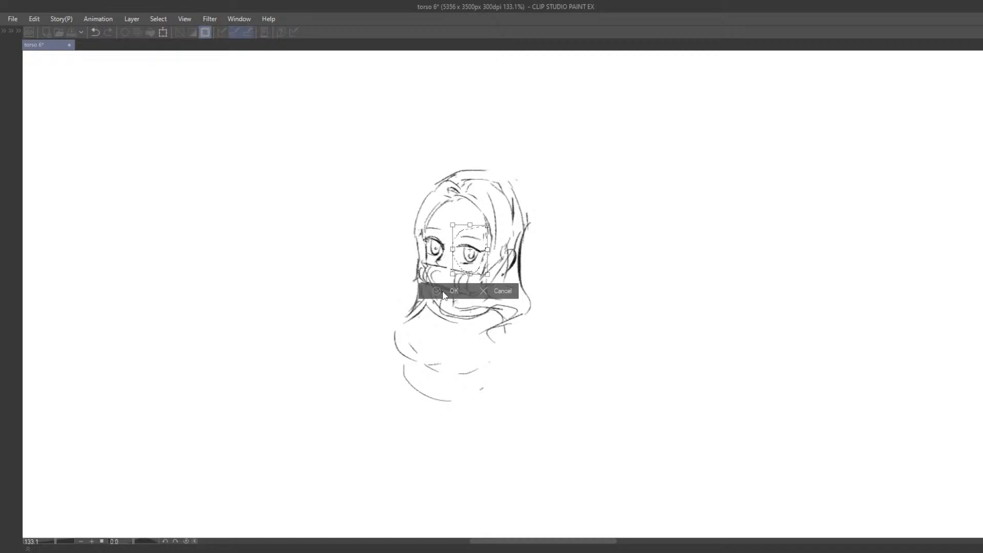
left_click(443, 293)
Beside the masked girl, sketch a simplified face's features with T-shaped brow and eye strokes, a nose dot and a mouth.
scroll(353, 294, "down", 4)
left_click_drag(358, 287, 389, 250)
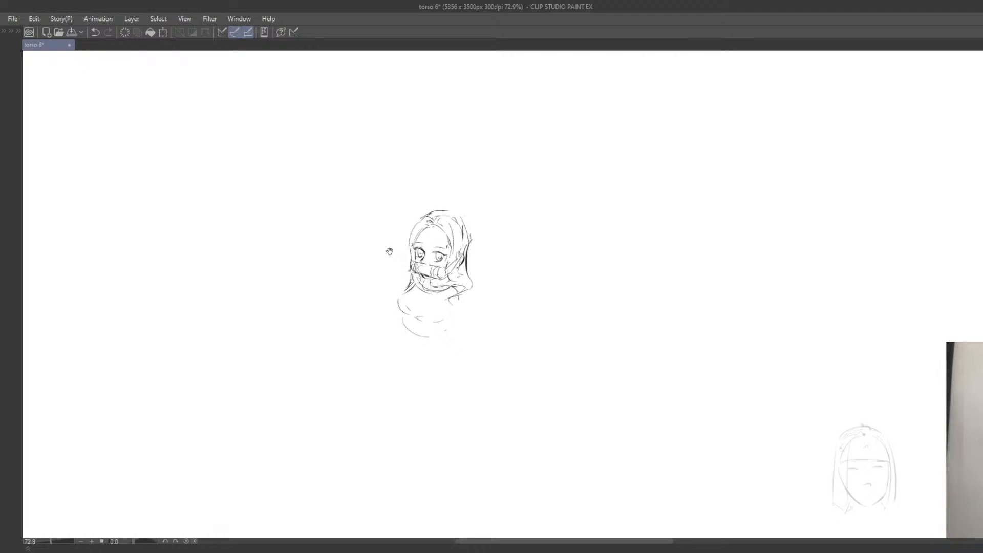
scroll(390, 251, "up", 2)
scroll(533, 232, "up", 2)
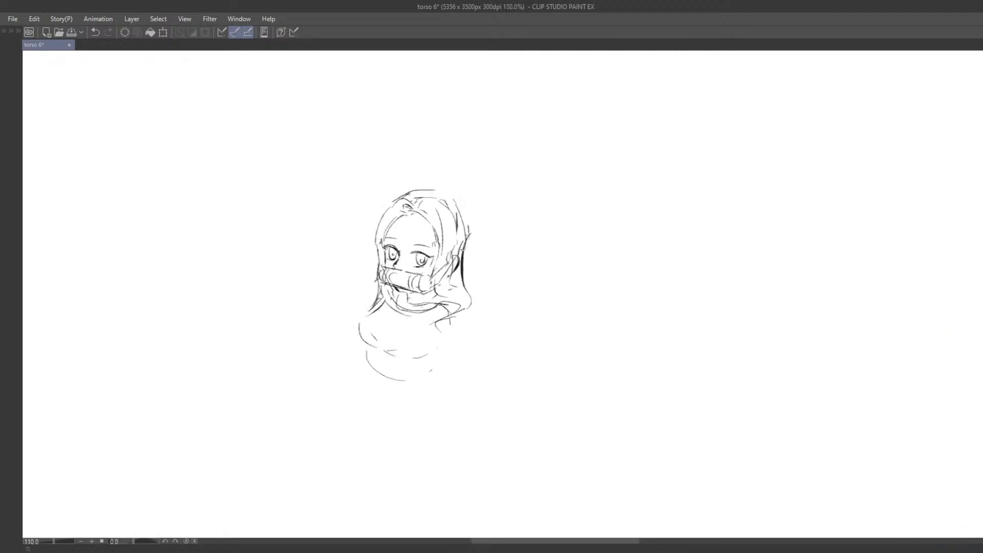
scroll(461, 251, "up", 3)
mouse_move(459, 221)
left_mouse_down()
mouse_move(528, 235)
mouse_move(509, 253)
left_mouse_up()
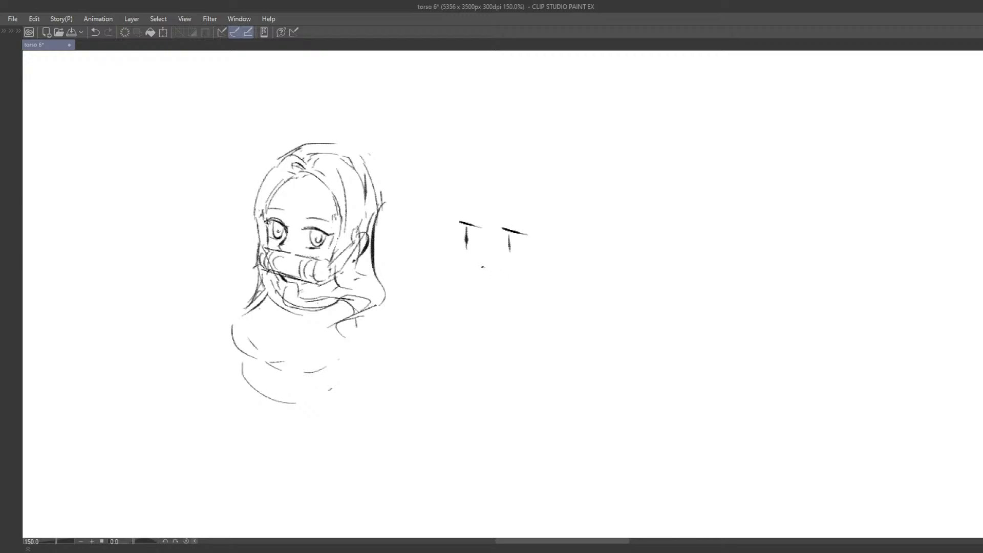
left_click(482, 265)
mouse_move(466, 281)
left_mouse_down()
mouse_move(503, 287)
mouse_move(498, 279)
left_mouse_up()
key("ctrl+z")
Draw an angular outline around the simplified face, running from the cheeks down to a pointed chin.
mouse_move(450, 217)
left_mouse_down()
mouse_move(457, 266)
mouse_move(456, 254)
mouse_move(468, 279)
mouse_move(494, 292)
left_mouse_up()
key("ctrl+z")
left_click_drag(541, 245, 494, 292)
key("ctrl+z")
key("ctrl+z")
mouse_move(450, 221)
left_mouse_down()
mouse_move(460, 268)
mouse_move(493, 293)
left_mouse_up()
key("ctrl+z")
key("ctrl+z")
mouse_move(449, 218)
left_mouse_down()
mouse_move(479, 295)
mouse_move(534, 251)
mouse_move(533, 260)
left_mouse_up()
left_click_drag(487, 232, 462, 214)
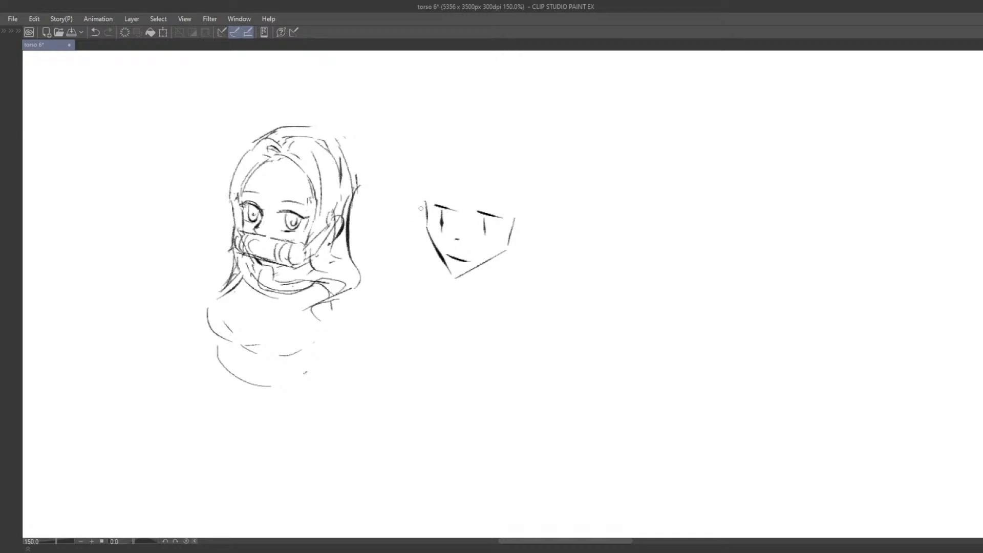
Erase the viewer-left cheek and jaw line of the simplified face and redraw it slightly further out.
left_click_drag(421, 209, 443, 262)
left_click_drag(421, 202, 451, 275)
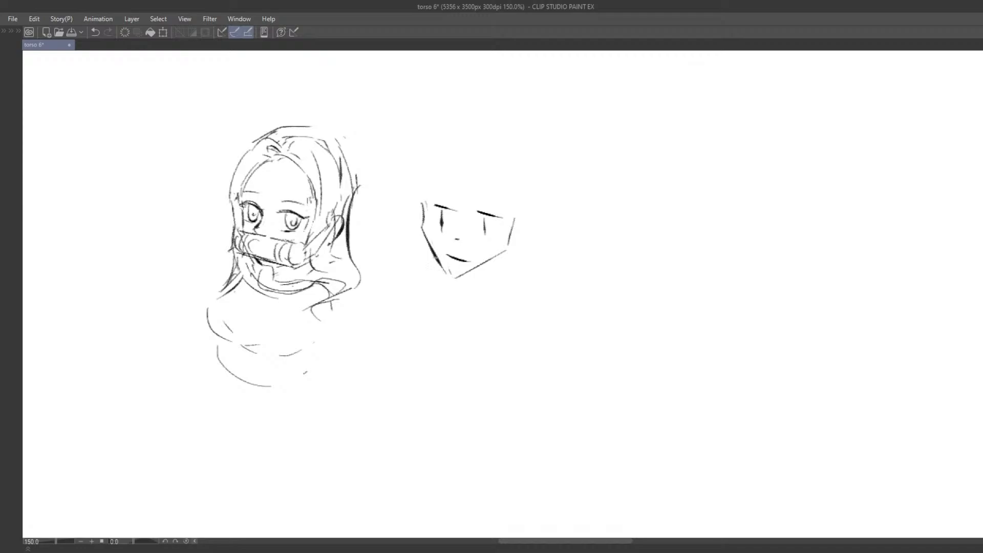
key("ctrl+z")
key("ctrl+z")
left_click_drag(422, 202, 473, 212)
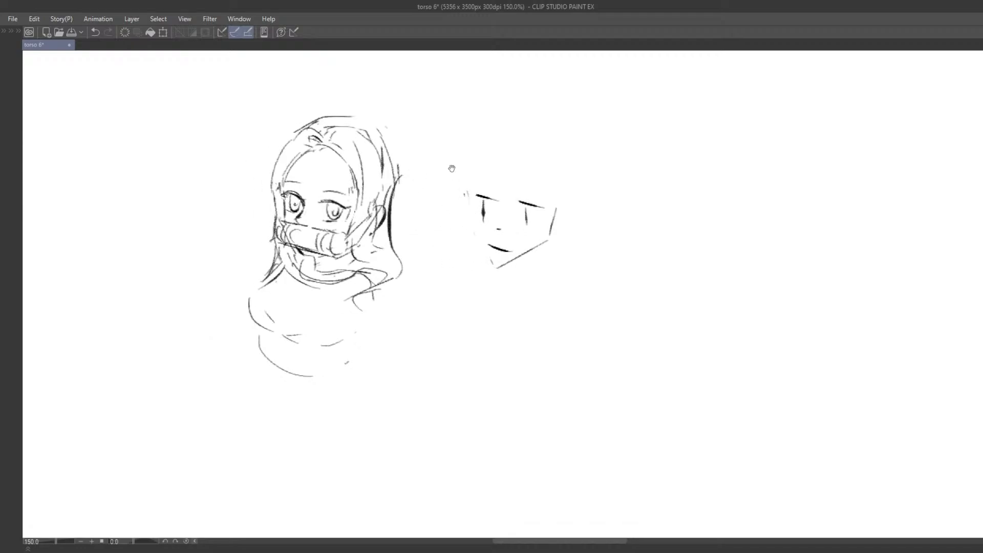
mouse_move(452, 168)
left_mouse_down()
mouse_move(501, 277)
mouse_move(461, 246)
mouse_move(466, 266)
left_mouse_up()
key("ctrl+z")
Draw one bold straight brow line across both eyes of the simplified face and reshape the mouth into an open smile.
left_click_drag(477, 207, 543, 214)
key("ctrl+z")
key("ctrl+z")
left_click_drag(474, 206, 543, 217)
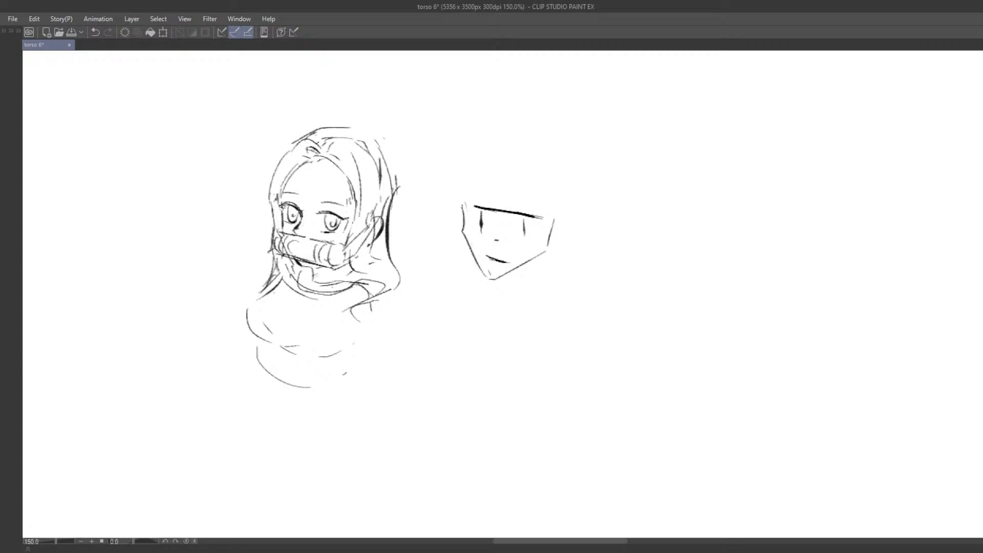
mouse_move(488, 256)
left_mouse_down()
mouse_move(501, 263)
mouse_move(490, 257)
mouse_move(502, 252)
left_mouse_up()
left_click_drag(485, 250, 504, 254)
Outline rounded, puffy hair above the brow line of the simplified face, reworking the curve in several attempts.
mouse_move(464, 184)
left_mouse_down()
mouse_move(479, 200)
mouse_move(476, 250)
left_mouse_up()
scroll(478, 233, "down", 3)
key("ctrl+z")
mouse_move(462, 211)
left_mouse_down()
mouse_move(471, 235)
mouse_move(477, 193)
mouse_move(493, 178)
mouse_move(531, 202)
left_mouse_up()
key("ctrl+z")
key("ctrl+z")
key("ctrl+z")
key("ctrl+z")
key("ctrl+z")
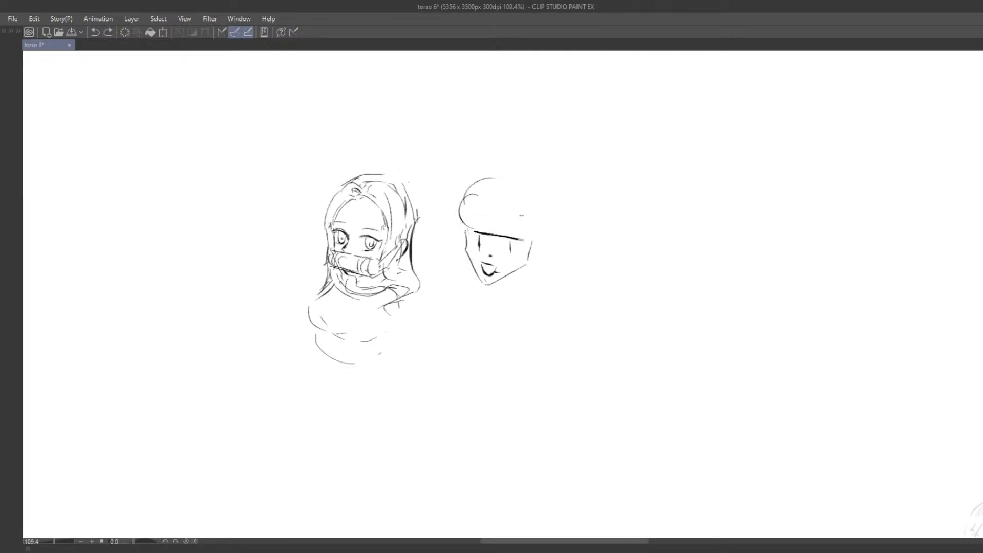
mouse_move(464, 231)
left_mouse_down()
mouse_move(456, 211)
mouse_move(494, 179)
mouse_move(516, 193)
left_mouse_up()
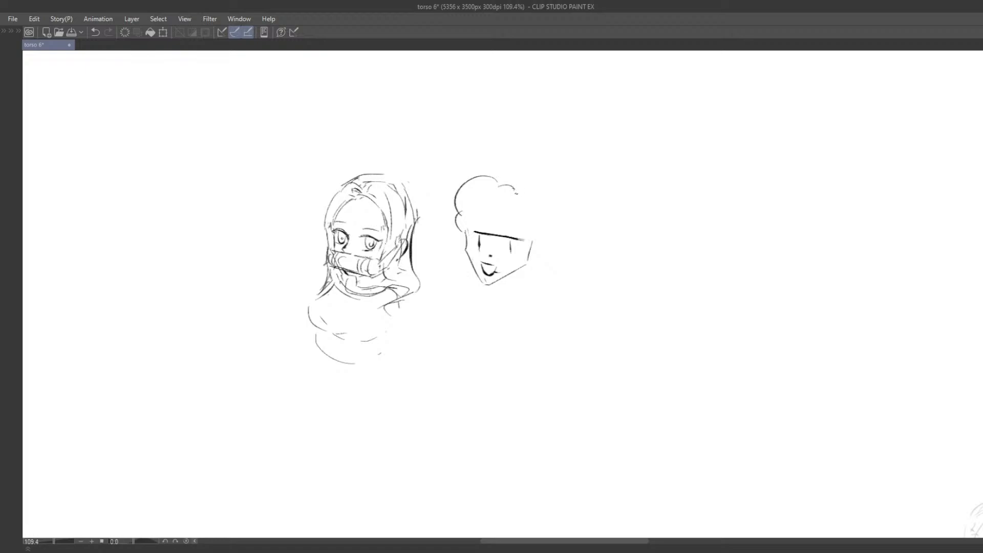
Replace the simplified face's vertical eye strokes with short horizontal closed-eye strokes.
scroll(478, 252, "up", 3)
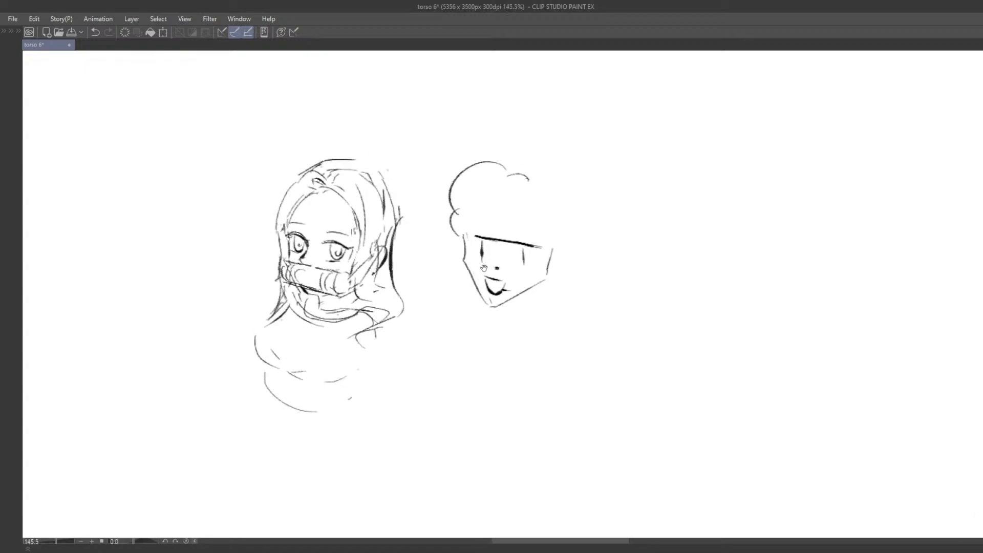
left_click_drag(479, 253, 477, 258)
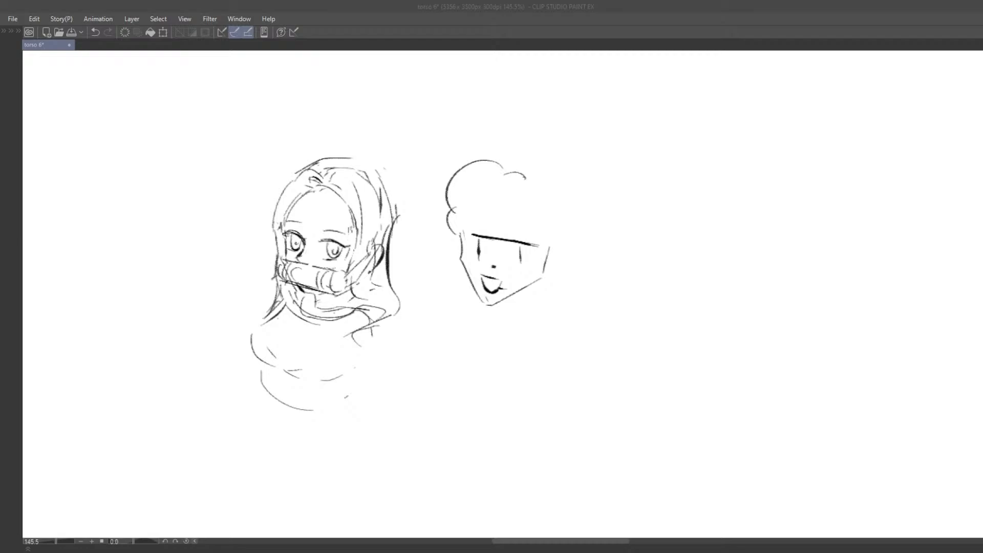
scroll(431, 336, "up", 2)
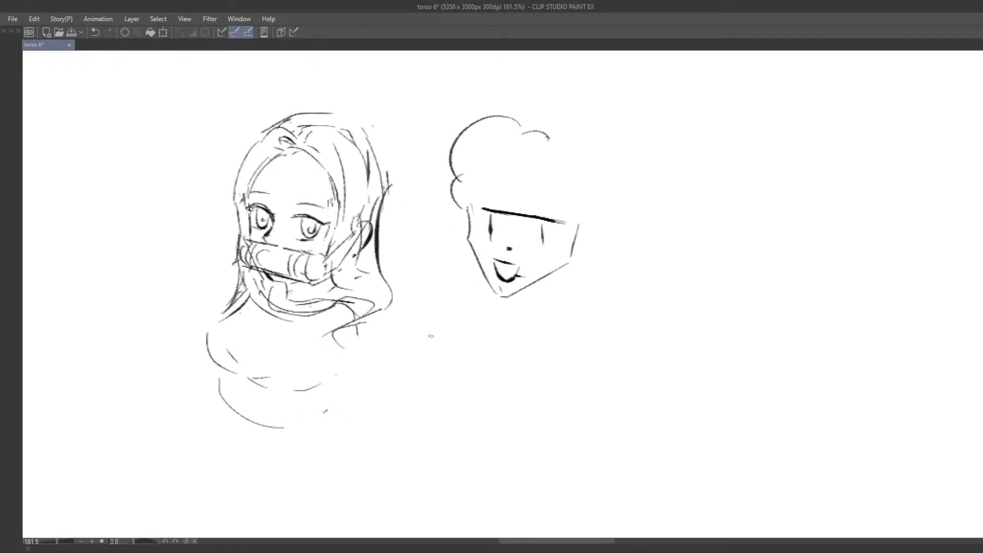
mouse_move(511, 244)
left_mouse_down()
mouse_move(511, 262)
mouse_move(540, 244)
left_mouse_up()
mouse_move(532, 253)
left_mouse_down()
mouse_move(547, 254)
mouse_move(490, 258)
mouse_move(491, 237)
left_mouse_up()
left_click_drag(482, 244, 493, 247)
key("ctrl+z")
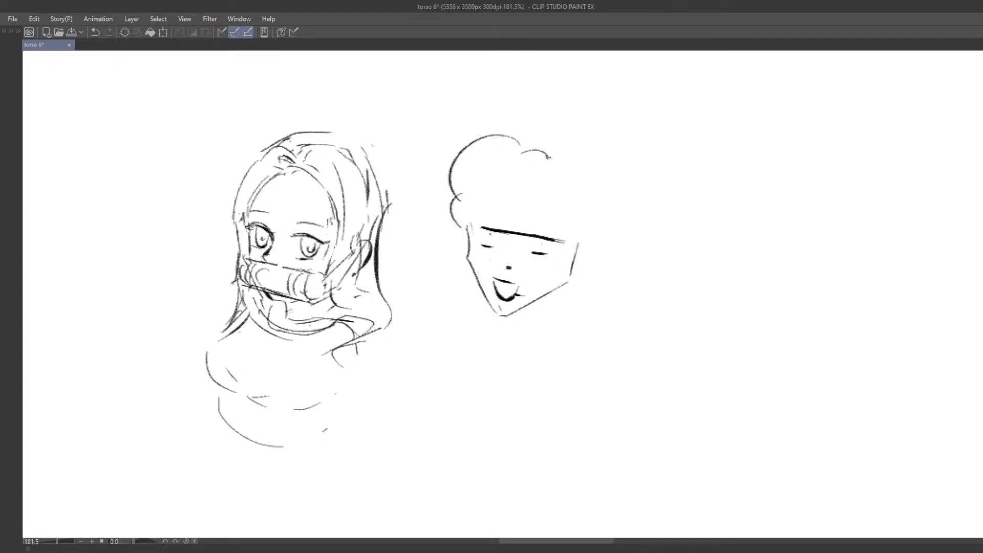
Extend the puffy hair outline of the simplified face across the crown and around the viewer-right side.
key("ctrl+z")
mouse_move(548, 156)
left_mouse_down()
mouse_move(577, 169)
mouse_move(594, 250)
left_mouse_up()
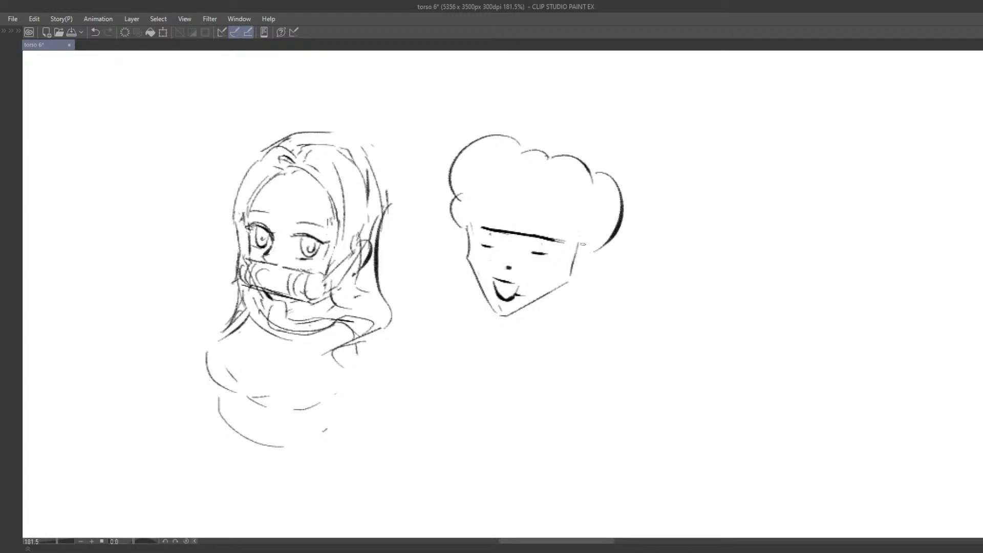
mouse_move(465, 228)
left_mouse_down()
mouse_move(486, 227)
mouse_move(475, 202)
mouse_move(489, 221)
mouse_move(521, 230)
mouse_move(535, 213)
mouse_move(481, 201)
mouse_move(517, 181)
mouse_move(514, 192)
mouse_move(556, 217)
mouse_move(509, 199)
left_mouse_up()
key("ctrl+z")
key("ctrl+z")
key("ctrl+z")
Add thin vertical strokes through the simplified face's closed eyes to form crosses and draw an oval mark on each cheek.
left_click_drag(579, 227, 537, 267)
left_click_drag(487, 236, 485, 257)
key("ctrl+z")
mouse_move(542, 300)
left_mouse_down()
mouse_move(547, 323)
mouse_move(525, 325)
left_mouse_up()
key("ctrl+z")
left_click_drag(538, 272, 535, 274)
mouse_move(476, 259)
left_mouse_down()
mouse_move(478, 282)
mouse_move(490, 263)
mouse_move(512, 290)
mouse_move(504, 298)
left_mouse_up()
key("ctrl+z")
left_click_drag(513, 283, 511, 295)
Erase the entire simplified face with its hair beside the masked girl using a large eraser.
scroll(497, 294, "down", 11)
scroll(526, 266, "up", 2)
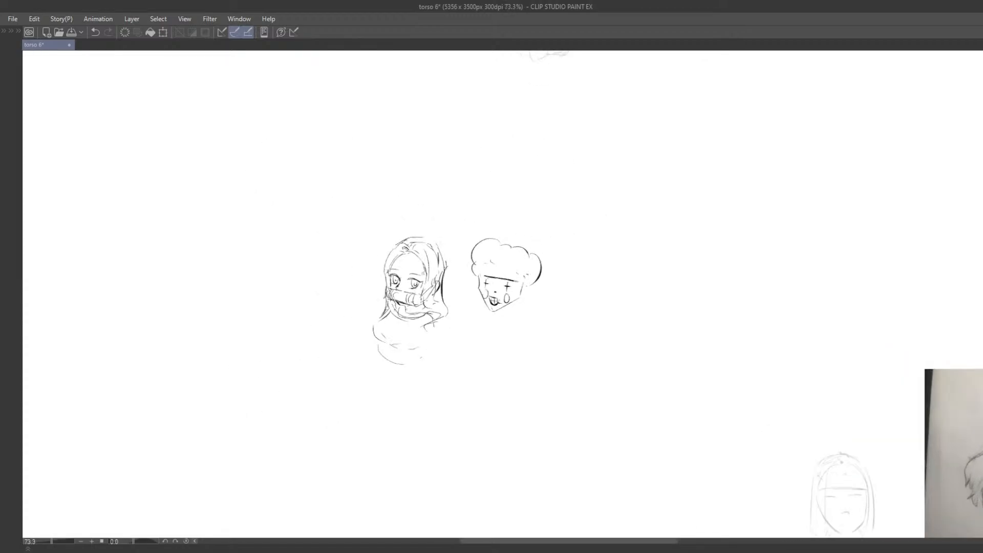
scroll(512, 276, "up", 2)
key("e")
mouse_move(560, 274)
left_mouse_down()
mouse_move(505, 324)
mouse_move(476, 281)
left_mouse_up()
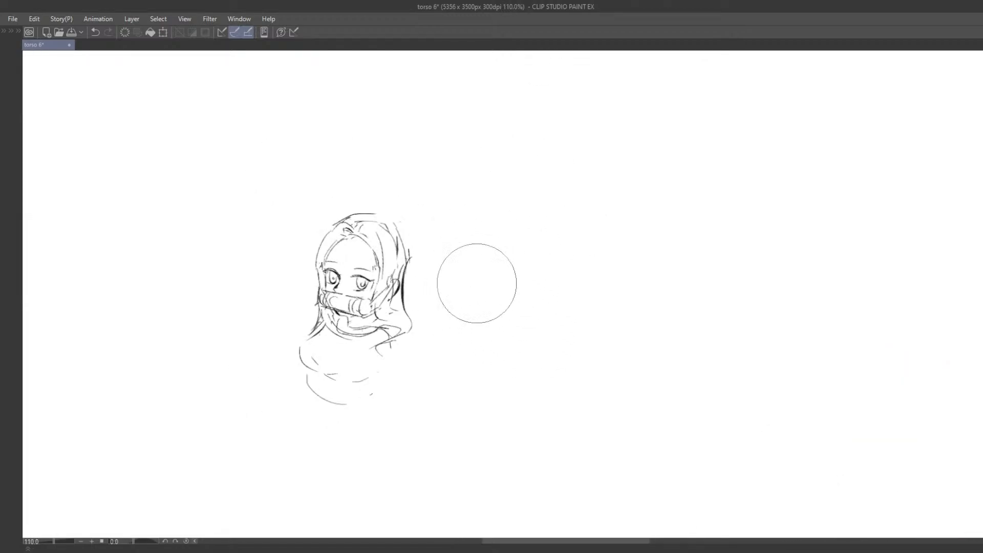
left_click_drag(480, 230, 507, 305)
left_click_drag(490, 206, 513, 300)
mouse_move(497, 224)
left_mouse_down()
mouse_move(507, 305)
mouse_move(486, 329)
left_mouse_up()
left_click_drag(475, 247, 469, 358)
Go to the torso construction with the profile, make Layer 22 the only selected layer and activate the 草稿用 3 brush.
left_click_drag(493, 287, 420, 287)
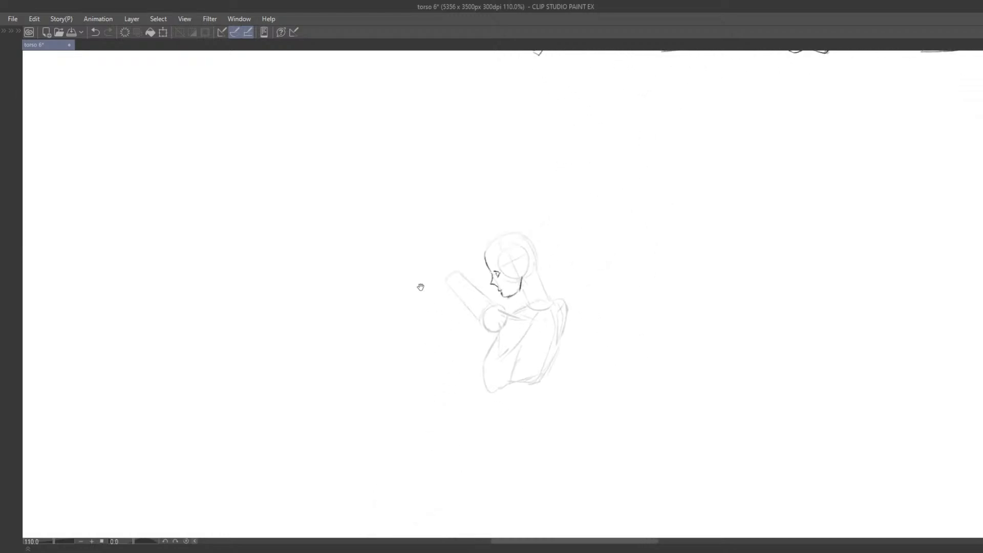
scroll(496, 301, "down", 1)
scroll(496, 301, "up", 3)
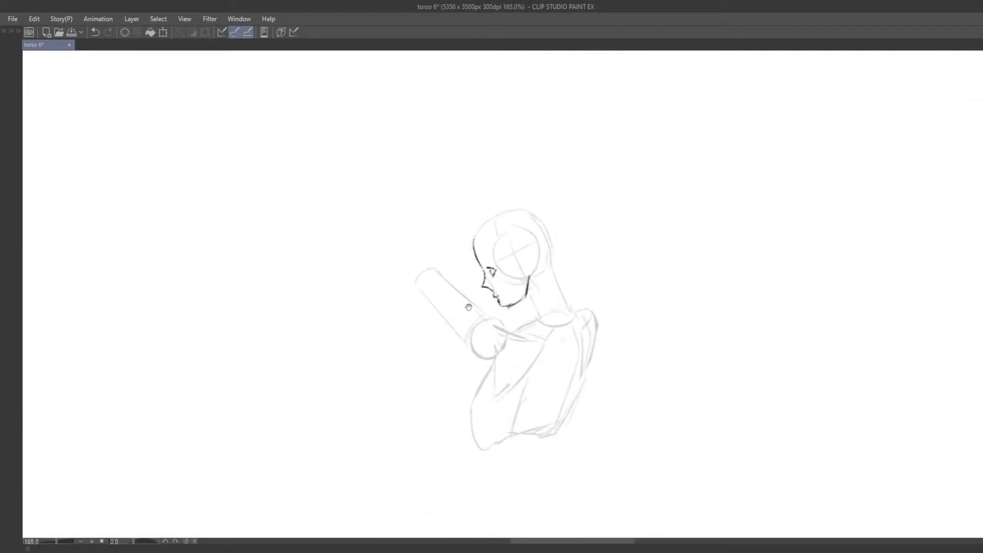
scroll(455, 290, "up", 2)
left_click_drag(488, 285, 494, 309)
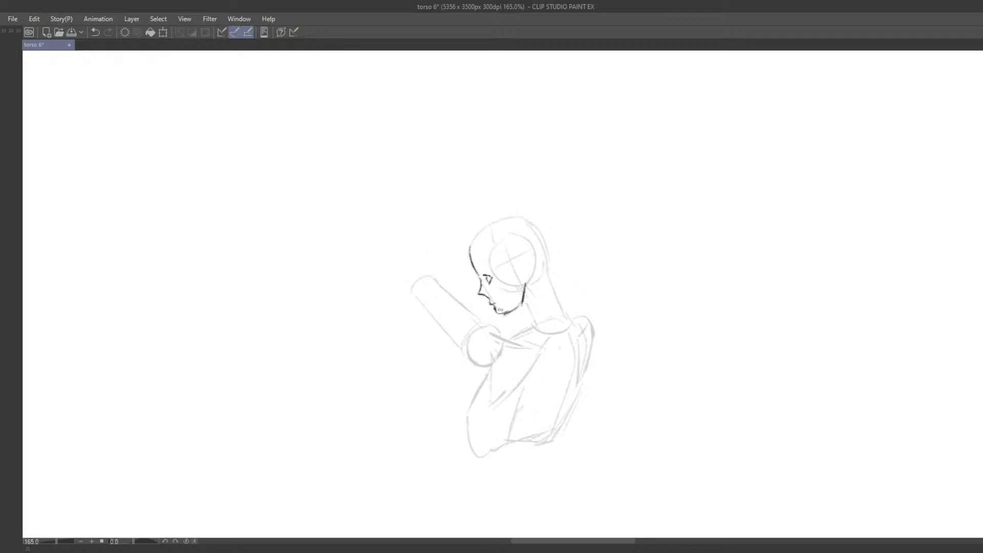
key("Tab")
left_click_drag(573, 243, 591, 261)
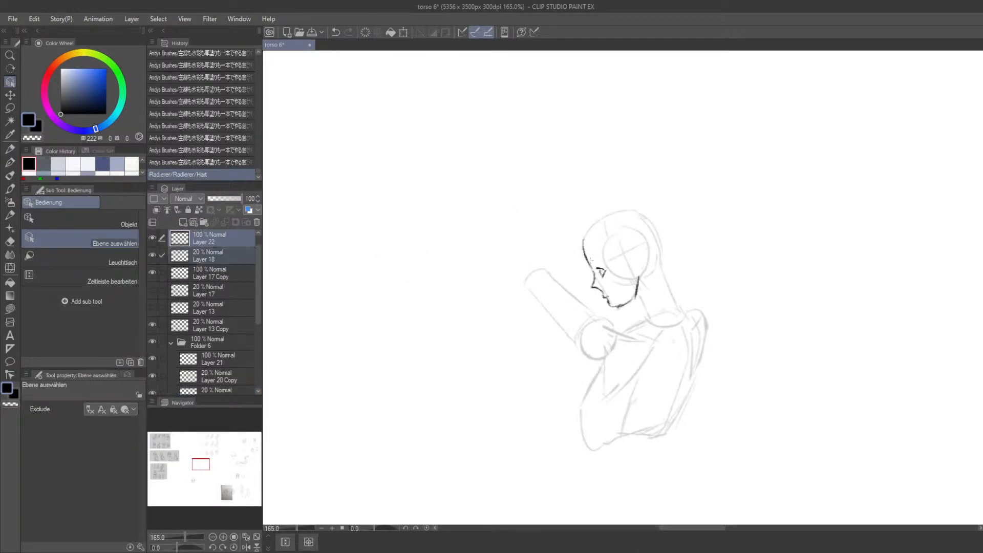
left_click(237, 258)
left_click(232, 239)
key("ctrl+minus")
key("b")
key("Tab")
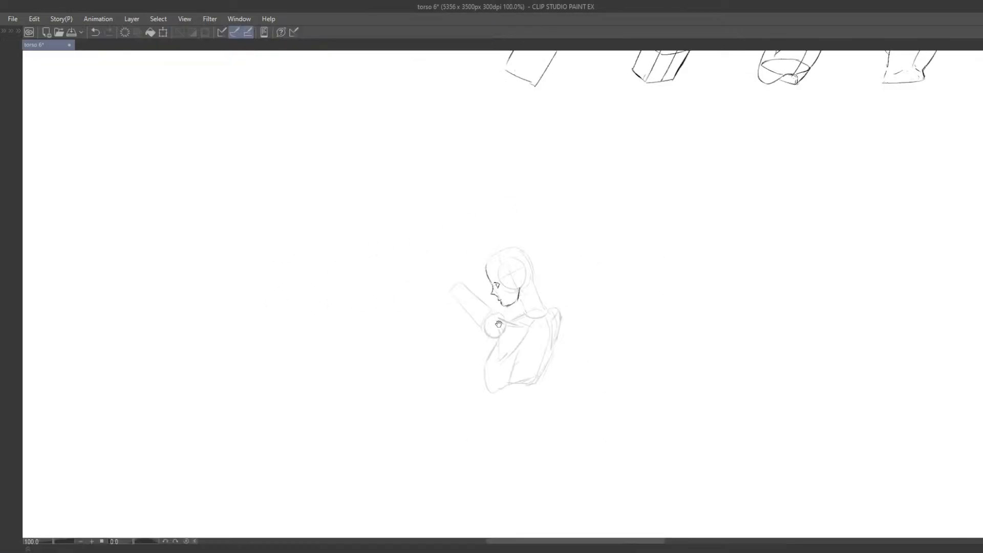
left_click_drag(498, 325, 481, 273)
key("Tab")
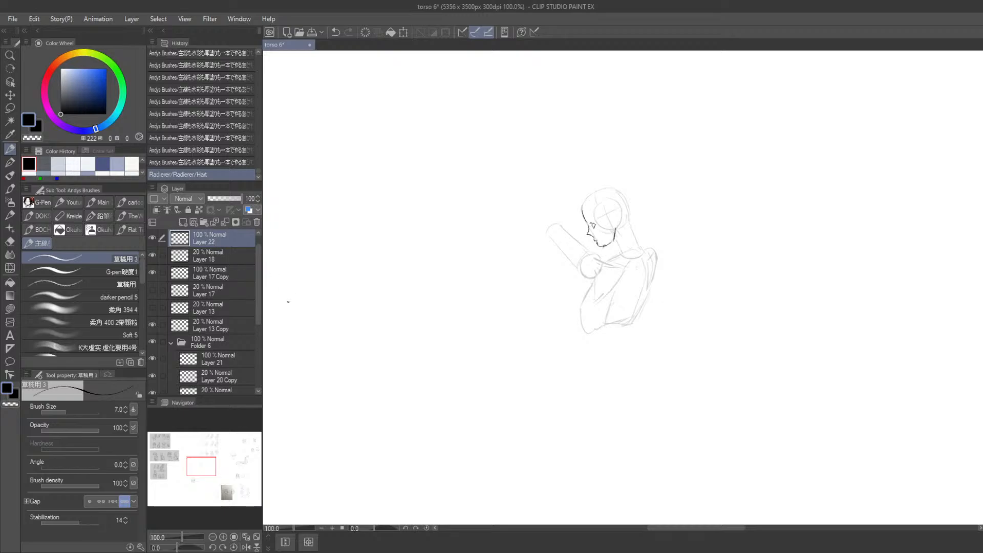
key("Tab")
On blank canvas away from the masked girl, draw a large arched upper eyelid with a pointed lash wing at its outer corner.
mouse_move(236, 397)
left_mouse_down()
mouse_move(226, 343)
mouse_move(353, 243)
mouse_move(428, 259)
mouse_move(481, 234)
left_mouse_up()
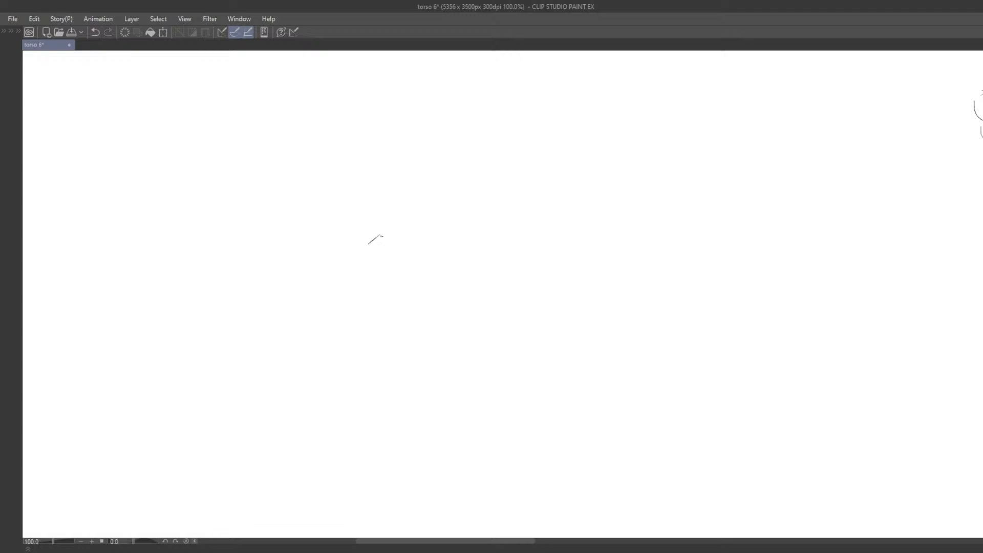
mouse_move(366, 246)
left_mouse_down()
mouse_move(390, 233)
mouse_move(456, 241)
mouse_move(466, 257)
mouse_move(478, 244)
mouse_move(449, 227)
mouse_move(461, 299)
left_mouse_up()
key("ctrl+z")
key("ctrl+z")
mouse_move(463, 250)
left_mouse_down()
mouse_move(459, 274)
mouse_move(477, 245)
left_mouse_up()
key("ctrl+z")
left_click_drag(477, 246, 468, 262)
key("ctrl+z")
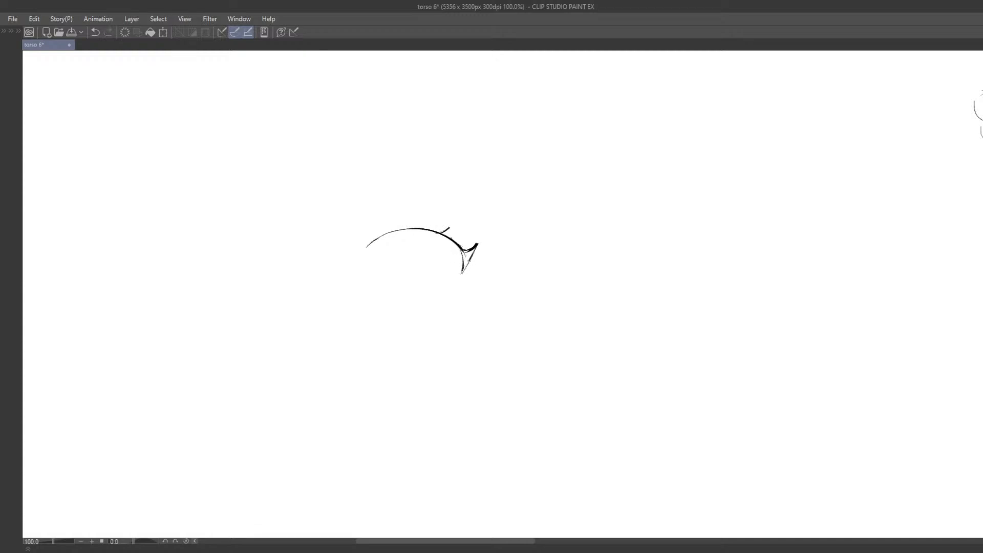
Sketch the lower lid of the large eye as light, broken curved strokes below the upper lid.
left_click_drag(407, 267, 462, 247)
left_click_drag(504, 264, 512, 265)
left_click_drag(506, 273, 463, 285)
key("ctrl+z")
left_click_drag(451, 282, 433, 267)
key("ctrl+z")
key("ctrl+z")
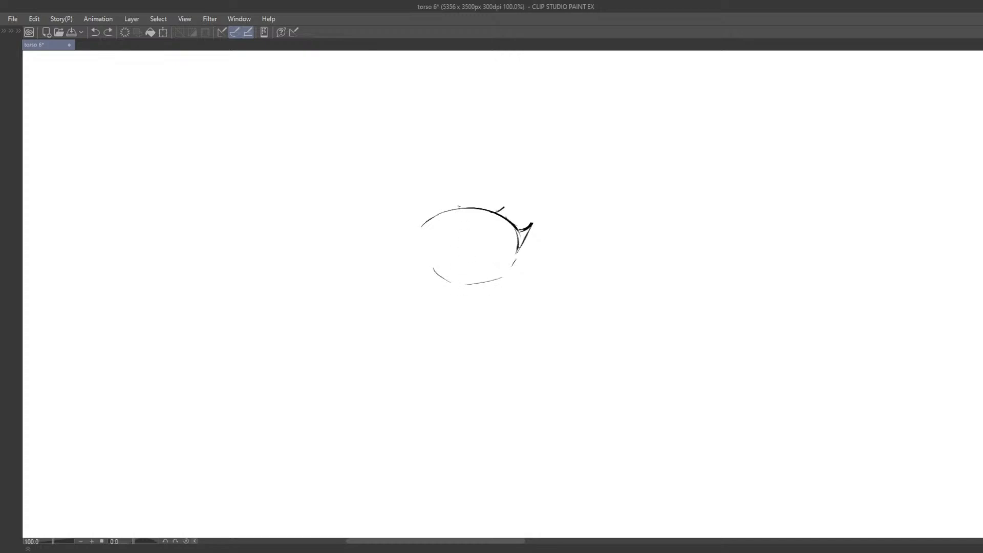
Draw the two curved sides of the large eye's iris with a rounded highlight under the upper lid.
left_click_drag(460, 206, 450, 250)
key("ctrl+z")
left_click_drag(461, 212, 456, 263)
key("ctrl+z")
mouse_move(458, 210)
left_mouse_down()
mouse_move(451, 233)
mouse_move(465, 283)
left_mouse_up()
left_click_drag(494, 229, 486, 270)
key("ctrl+z")
left_click_drag(491, 221, 492, 273)
Thicken the large eye's upper lid line and join the loose strokes of its lower lid.
mouse_move(423, 224)
left_mouse_down()
mouse_move(438, 211)
mouse_move(486, 207)
left_mouse_up()
key("ctrl+z")
mouse_move(428, 223)
left_mouse_down()
mouse_move(411, 224)
mouse_move(490, 210)
left_mouse_up()
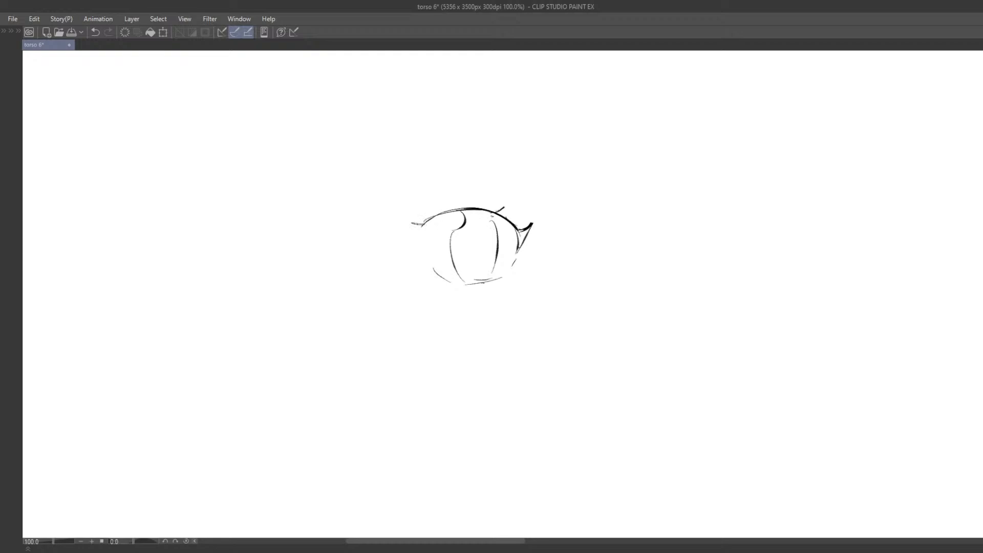
key("ctrl+z")
mouse_move(423, 224)
left_mouse_down()
mouse_move(466, 208)
mouse_move(516, 232)
mouse_move(480, 247)
mouse_move(474, 237)
left_mouse_up()
key("ctrl+z")
left_click_drag(450, 283, 501, 275)
Add an oval pupil inside the iris and hatch the outer lash wing of the large eye.
left_click_drag(416, 225, 426, 232)
mouse_move(431, 219)
left_mouse_down()
mouse_move(469, 209)
mouse_move(530, 244)
left_mouse_up()
key("ctrl+z")
key("ctrl+z")
left_click_drag(531, 243, 528, 255)
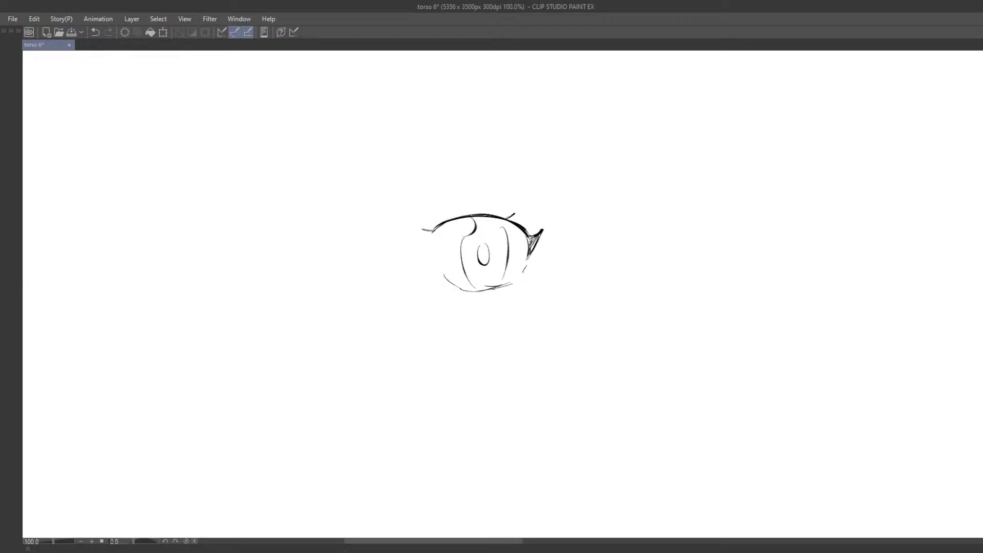
Darken the upper lid arc of the large eye with additional overlapping strokes.
mouse_move(435, 226)
left_mouse_down()
mouse_move(479, 210)
mouse_move(524, 227)
left_mouse_up()
key("ctrl+z")
left_click_drag(445, 221, 520, 228)
key("ctrl+z")
left_click_drag(460, 223, 507, 233)
key("ctrl+z")
Extend the iris's outer side up to the lid and redraw the pupil as a small oval slightly higher.
mouse_move(498, 220)
left_mouse_down()
mouse_move(504, 255)
mouse_move(488, 240)
mouse_move(480, 253)
mouse_move(490, 256)
mouse_move(484, 242)
left_mouse_up()
key("e")
left_click(489, 255)
key("ctrl+z")
key("p")
key("ctrl+z")
left_click_drag(483, 243, 484, 242)
Trace a thin second line just above the upper lid of the large eye, reworking it in several attempts.
mouse_move(432, 220)
left_mouse_down()
mouse_move(451, 212)
mouse_move(517, 218)
left_mouse_up()
key("ctrl+z")
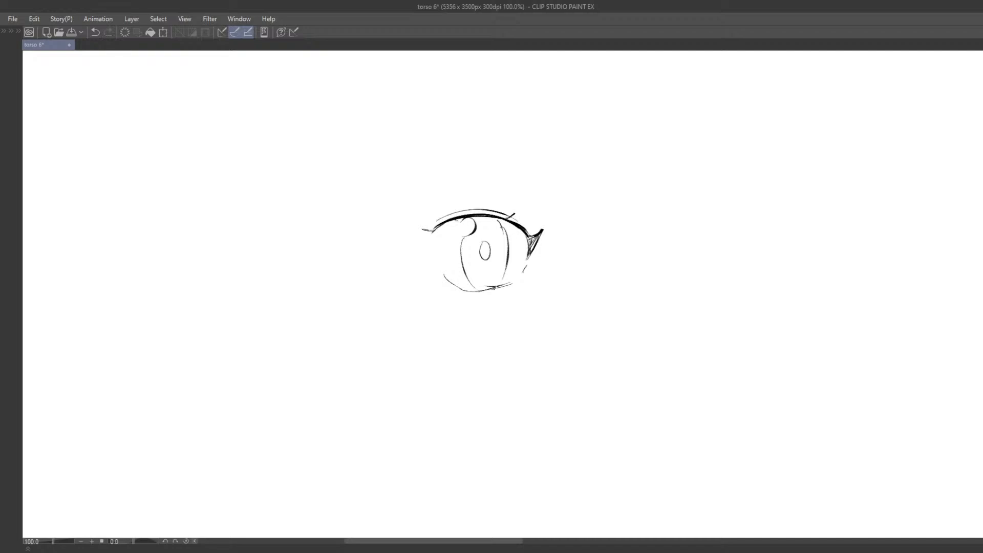
key("ctrl+z")
left_click_drag(436, 222, 536, 233)
key("ctrl+z")
left_click_drag(430, 227, 511, 215)
Draw a thin arched eyebrow line well above the large eye, reworking its height in several attempts.
mouse_move(434, 207)
left_mouse_down()
mouse_move(535, 214)
mouse_move(476, 193)
mouse_move(524, 208)
left_mouse_up()
key("ctrl+z")
key("ctrl+z")
key("ctrl+z")
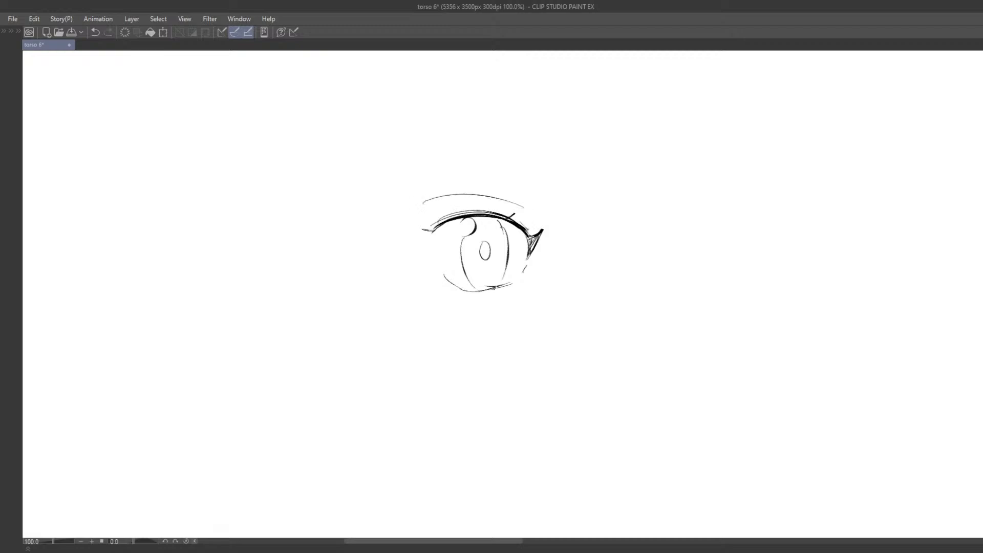
left_click_drag(470, 232, 487, 259)
key("ctrl+z")
mouse_move(443, 221)
left_mouse_down()
mouse_move(499, 215)
mouse_move(523, 226)
left_mouse_up()
mouse_move(493, 242)
left_mouse_down()
mouse_move(496, 264)
mouse_move(471, 250)
left_mouse_up()
key("ctrl+z")
mouse_move(421, 215)
left_mouse_down()
mouse_move(467, 208)
mouse_move(521, 216)
mouse_move(519, 224)
left_mouse_up()
key("ctrl+z")
key("ctrl+z")
mouse_move(417, 202)
left_mouse_down()
mouse_move(524, 201)
mouse_move(534, 215)
left_mouse_up()
key("ctrl+z")
scroll(497, 310, "up", 3)
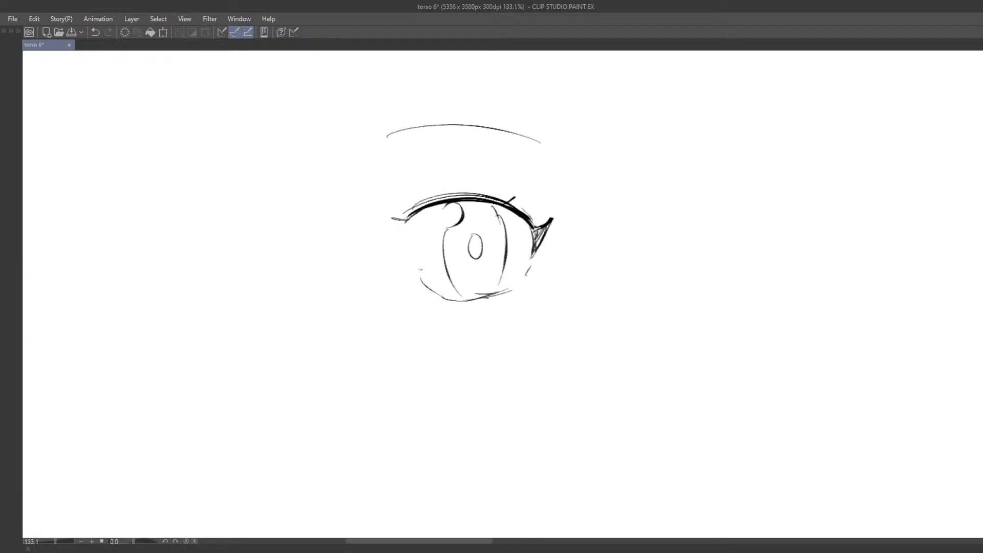
key("ctrl+z")
mouse_move(398, 223)
left_mouse_down()
mouse_move(372, 227)
mouse_move(416, 281)
left_mouse_up()
left_click_drag(382, 235, 389, 255)
key("ctrl+z")
mouse_move(384, 236)
left_mouse_down()
mouse_move(381, 245)
mouse_move(390, 234)
left_mouse_up()
left_click_drag(383, 236, 346, 247)
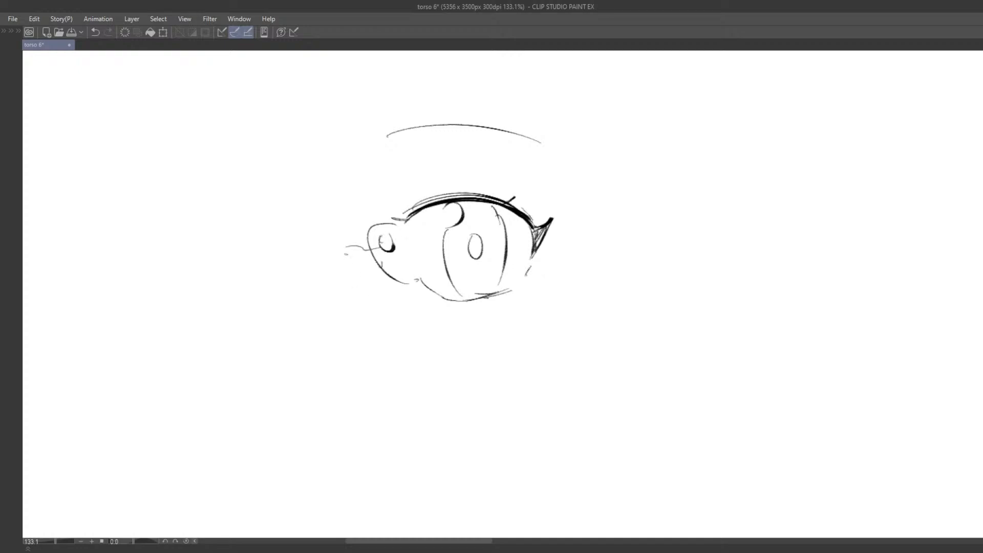
scroll(516, 289, "down", 2)
key("ctrl+z")
key("ctrl+z")
key("ctrl+z")
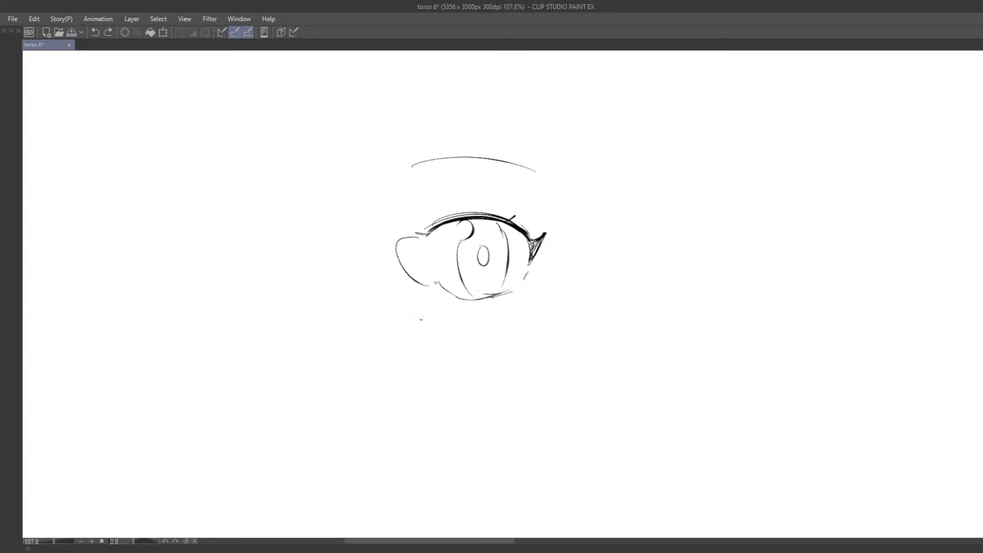
key("ctrl+z")
Redraw the eyebrow as a thin tapered shape with two edges and add a short curved stroke below its inner end.
left_click_drag(424, 163, 527, 179)
key("ctrl+z")
key("ctrl+z")
mouse_move(413, 172)
left_mouse_down()
mouse_move(446, 163)
mouse_move(542, 175)
left_mouse_up()
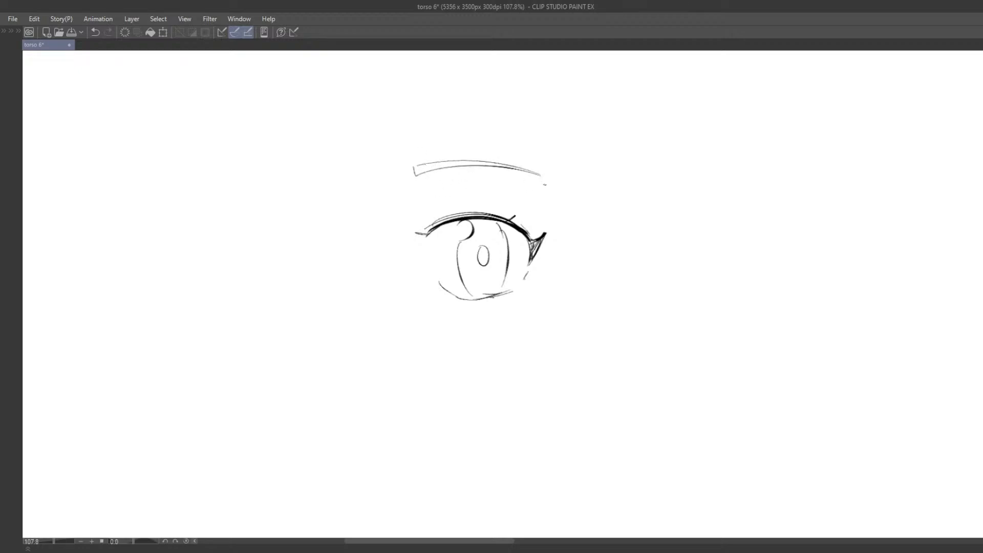
left_click_drag(435, 181, 410, 208)
Darken the lower lid of the large eye and add a short thin line just beneath it.
mouse_move(475, 292)
left_mouse_down()
mouse_move(462, 264)
mouse_move(509, 260)
left_mouse_up()
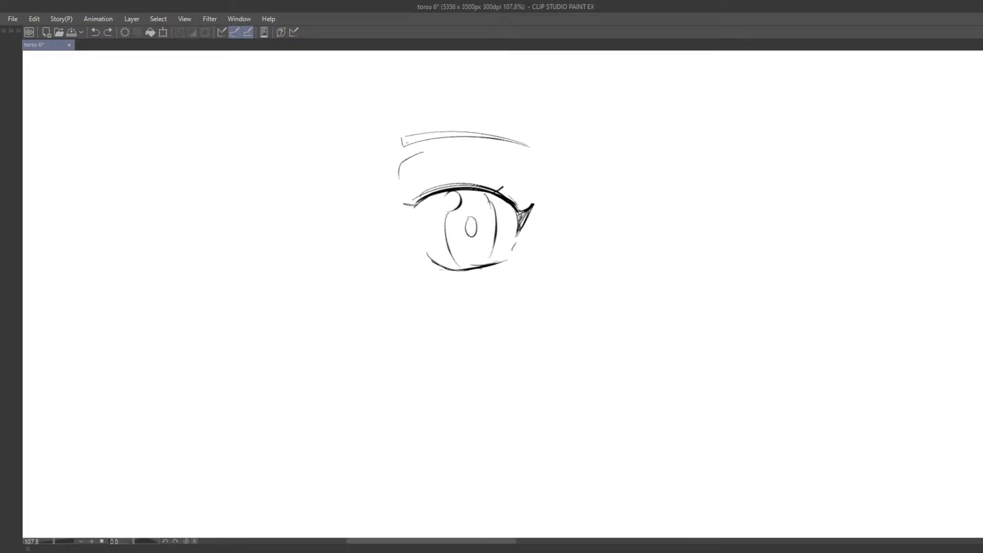
mouse_move(433, 263)
left_mouse_down()
mouse_move(462, 272)
mouse_move(508, 261)
left_mouse_up()
key("ctrl+z")
mouse_move(441, 183)
left_mouse_down()
mouse_move(506, 185)
mouse_move(441, 181)
mouse_move(417, 193)
left_mouse_up()
key("ctrl+z")
key("ctrl+z")
key("ctrl+z")
left_click_drag(498, 264, 512, 257)
mouse_move(453, 292)
left_mouse_down()
mouse_move(443, 286)
mouse_move(491, 265)
left_mouse_up()
key("ctrl+z")
Draw a short vertical nose line with a small hook at its base, on the inner side of the large eye.
scroll(482, 263, "down", 3)
left_click_drag(418, 219, 447, 221)
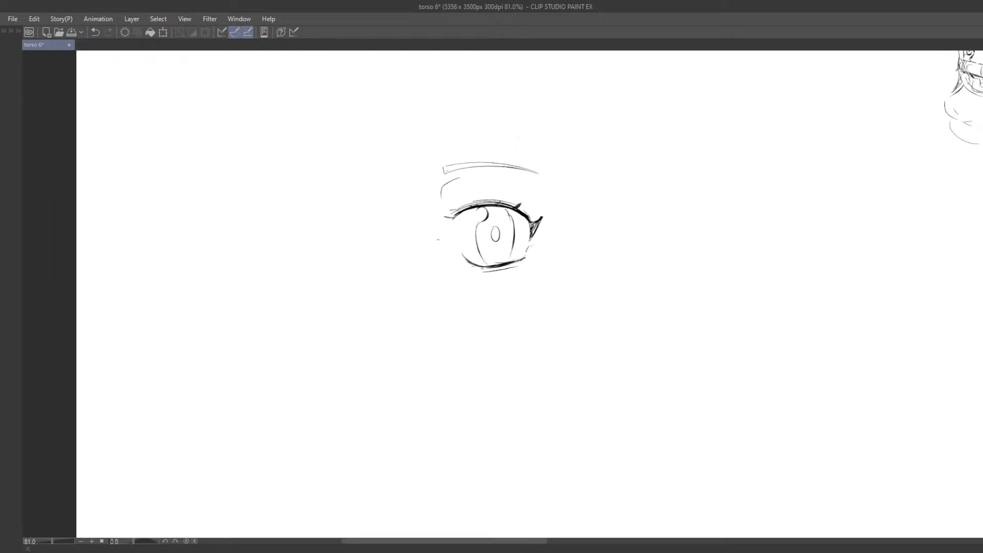
left_click_drag(460, 271, 503, 278)
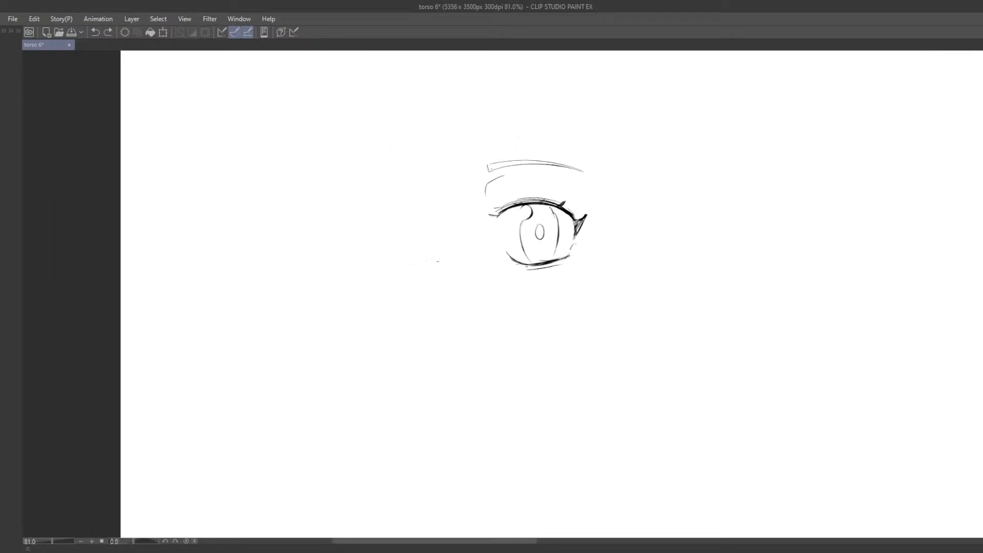
left_click_drag(444, 243, 431, 267)
key("ctrl+z")
mouse_move(444, 244)
left_mouse_down()
mouse_move(422, 276)
mouse_move(428, 269)
mouse_move(454, 285)
mouse_move(519, 250)
mouse_move(510, 259)
left_mouse_up()
key("ctrl+z")
key("ctrl+z")
key("ctrl+z")
key("ctrl+z")
key("ctrl+z")
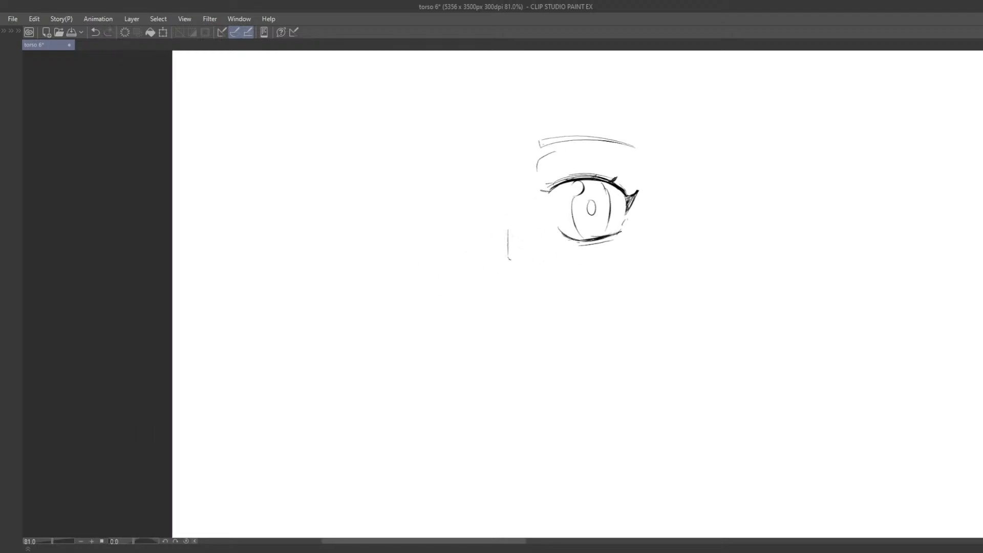
left_click_drag(461, 241, 477, 249)
Try a short arched upper lid for a second eye on the other side of the nose line.
left_click_drag(473, 202, 424, 199)
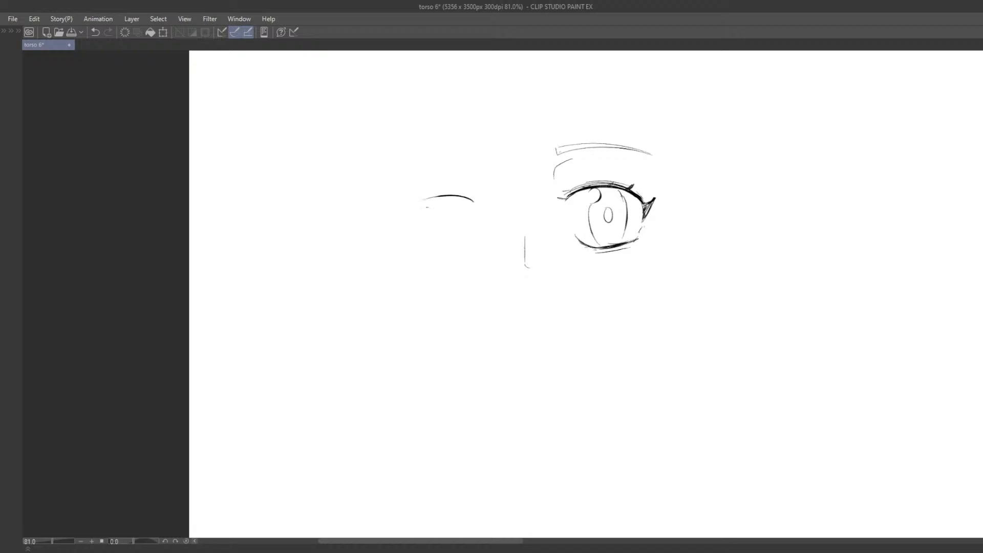
key("ctrl+z")
left_click_drag(486, 201, 418, 204)
scroll(473, 241, "up", 2)
key("ctrl+z")
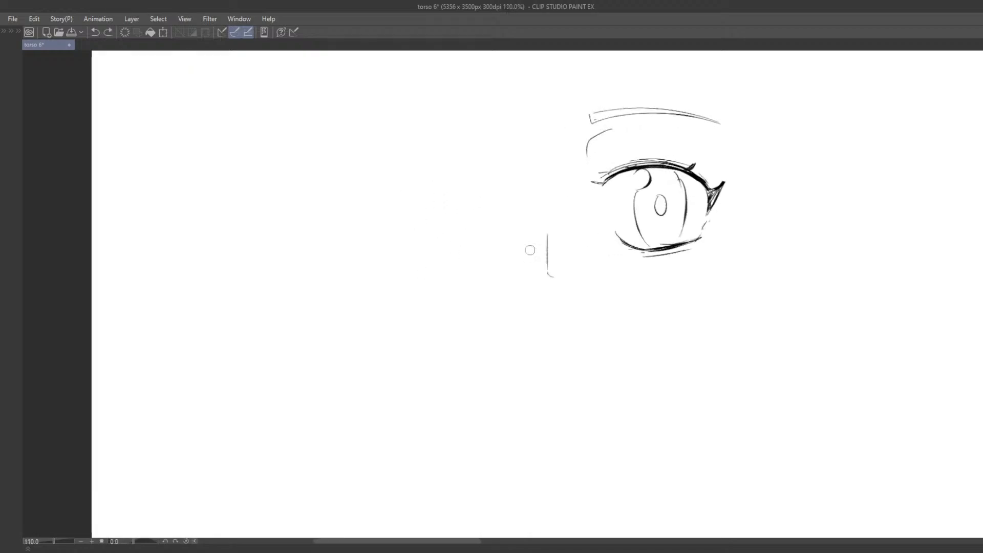
Replace the short nose line with a longer slanted nose bridge ending in an angled base stroke.
left_click_drag(546, 236, 544, 280)
key("ctrl+z")
mouse_move(535, 252)
left_mouse_down()
mouse_move(537, 280)
mouse_move(520, 272)
left_mouse_up()
key("ctrl+z")
left_click_drag(506, 210, 499, 264)
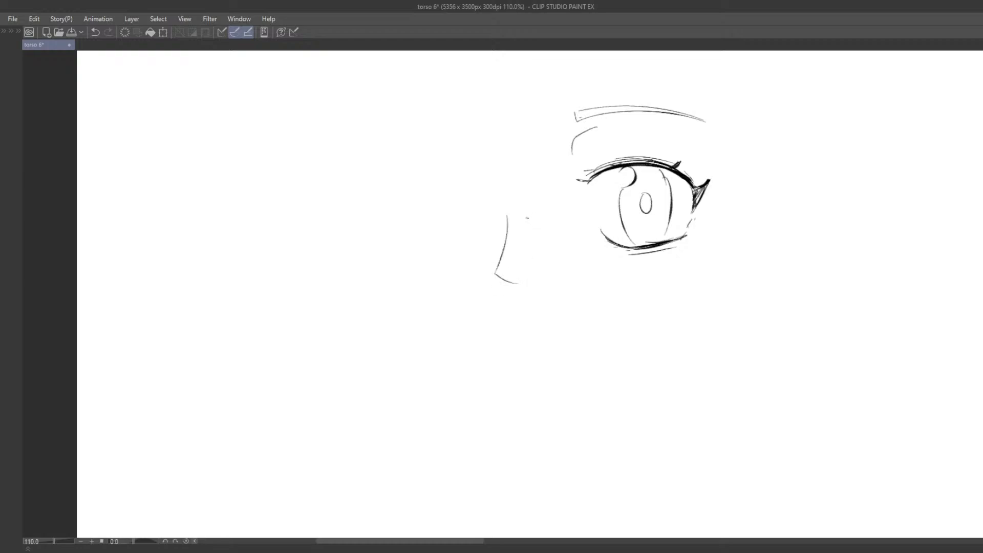
Replace the slanted nose with a long curved bridge line beside the eye's inner corner, erasing its lower tail.
key("ctrl+z")
key("ctrl+z")
key("ctrl+z")
mouse_move(566, 149)
left_mouse_down()
mouse_move(541, 223)
mouse_move(547, 251)
left_mouse_up()
key("ctrl+z")
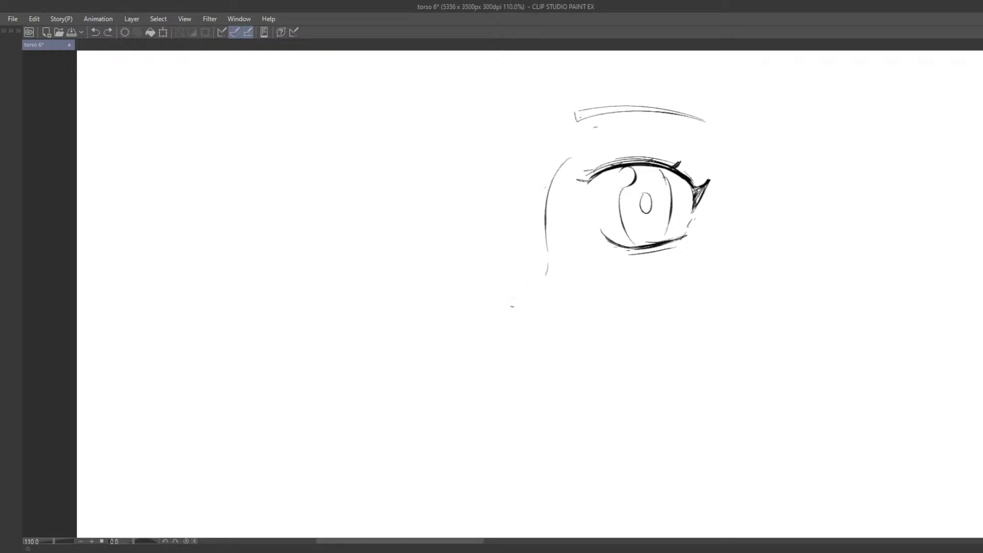
mouse_move(507, 310)
left_mouse_down()
mouse_move(527, 310)
mouse_move(521, 316)
left_mouse_up()
key("ctrl+z")
key("e")
left_click_drag(548, 264, 544, 278)
left_click_drag(523, 312, 511, 317)
Draw a matching curved line on the opposite side of the nose bridge.
key("p")
left_click_drag(460, 272, 475, 316)
mouse_move(471, 213)
left_mouse_down()
mouse_move(494, 300)
mouse_move(507, 300)
left_mouse_up()
key("ctrl+z")
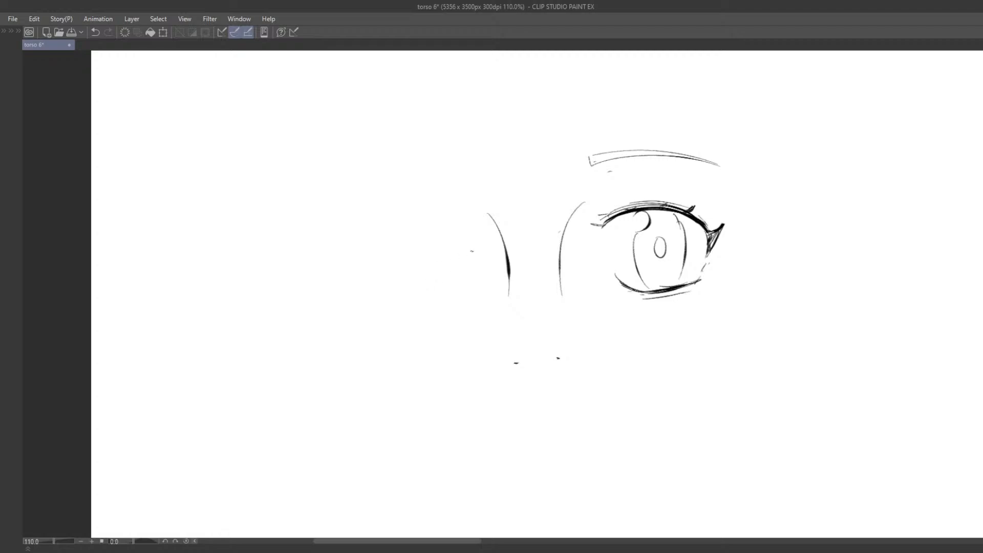
left_click_drag(471, 251, 511, 254)
key("ctrl+z")
key("ctrl+z")
left_click_drag(533, 218, 544, 294)
Draw the arched upper lid of a second eye with a small lash wing at its outer corner.
mouse_move(478, 213)
left_mouse_down()
mouse_move(513, 232)
mouse_move(417, 225)
left_mouse_up()
key("ctrl+z")
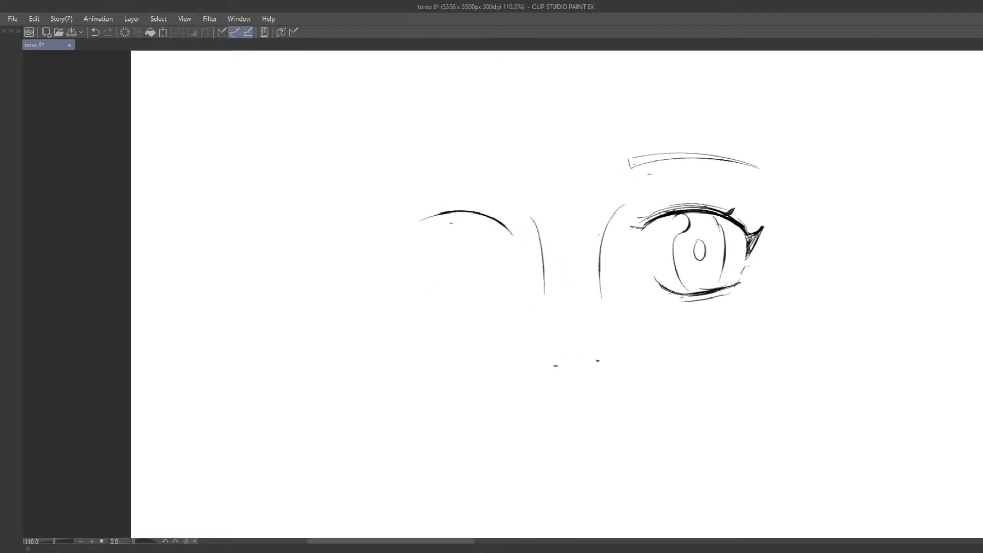
key("ctrl+z")
left_click_drag(497, 225, 382, 236)
key("ctrl+z")
mouse_move(497, 226)
left_mouse_down()
mouse_move(442, 213)
mouse_move(379, 236)
left_mouse_up()
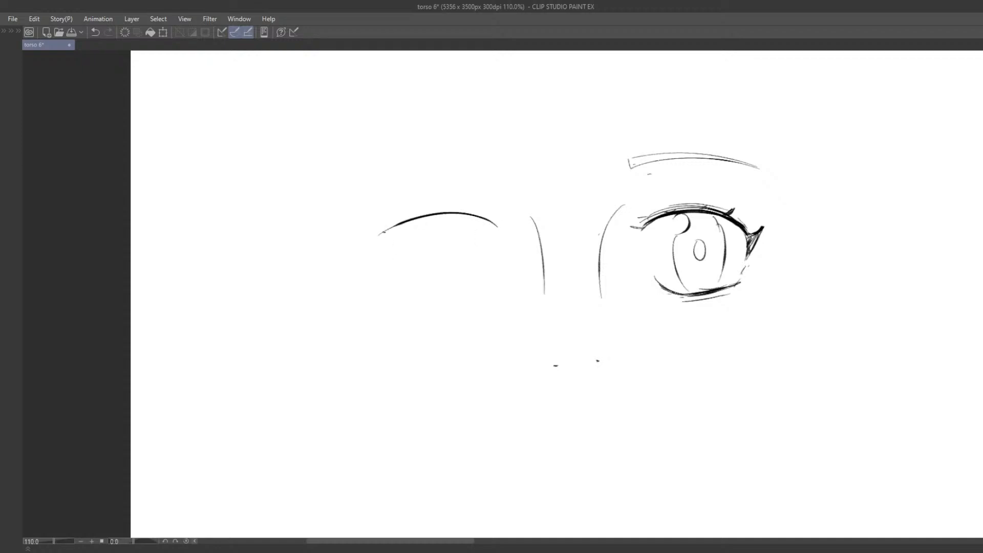
key("ctrl+z")
mouse_move(499, 230)
left_mouse_down()
mouse_move(435, 219)
mouse_move(382, 245)
mouse_move(369, 231)
mouse_move(381, 242)
left_mouse_up()
key("ctrl+z")
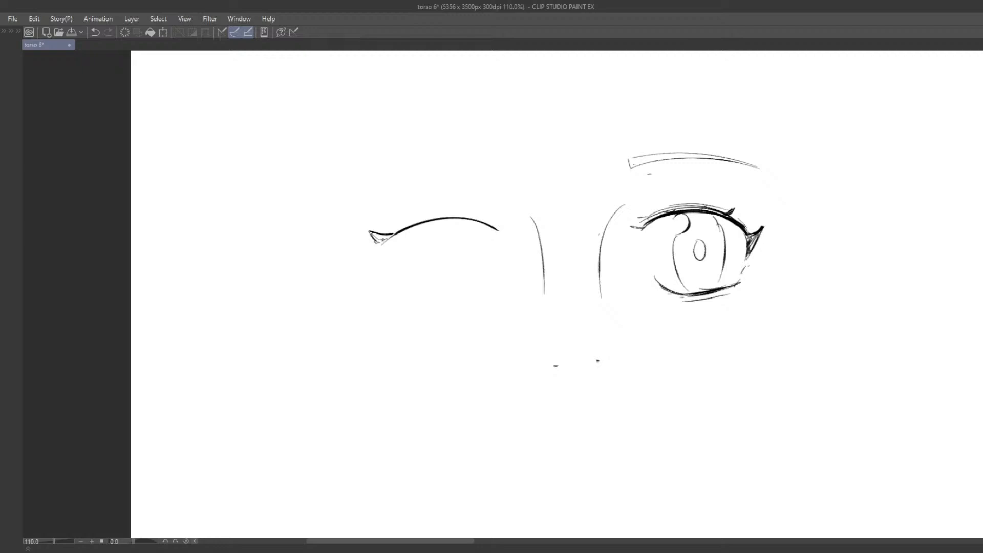
Draw the second eye's iris outline under the lid, with a curved highlight at its upper inner edge.
left_click_drag(431, 286, 432, 266)
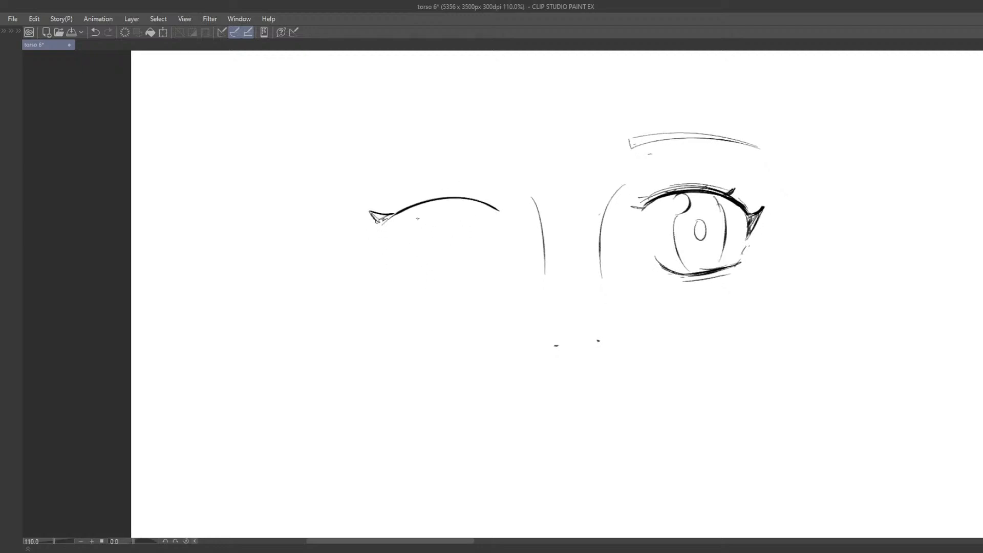
key("ctrl+z")
mouse_move(420, 210)
left_mouse_down()
mouse_move(417, 250)
mouse_move(431, 265)
left_mouse_up()
key("ctrl+z")
left_click_drag(462, 199, 462, 265)
left_click_drag(414, 210, 411, 244)
key("ctrl+z")
mouse_move(425, 209)
left_mouse_down()
mouse_move(423, 268)
mouse_move(461, 266)
mouse_move(440, 280)
left_mouse_up()
key("ctrl+z")
Redraw the second eye's outer lash wing and thicken its upper lid with thin strokes above it.
left_click_drag(374, 221, 384, 240)
key("ctrl+z")
key("ctrl+z")
key("ctrl+z")
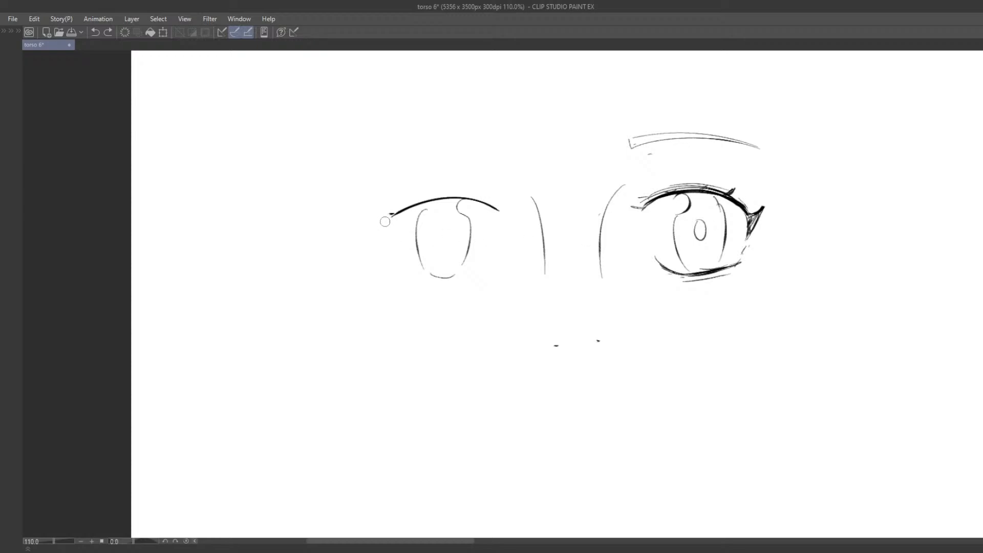
mouse_move(393, 213)
left_mouse_down()
mouse_move(367, 227)
mouse_move(495, 202)
left_mouse_up()
key("ctrl+z")
left_click_drag(398, 202, 492, 188)
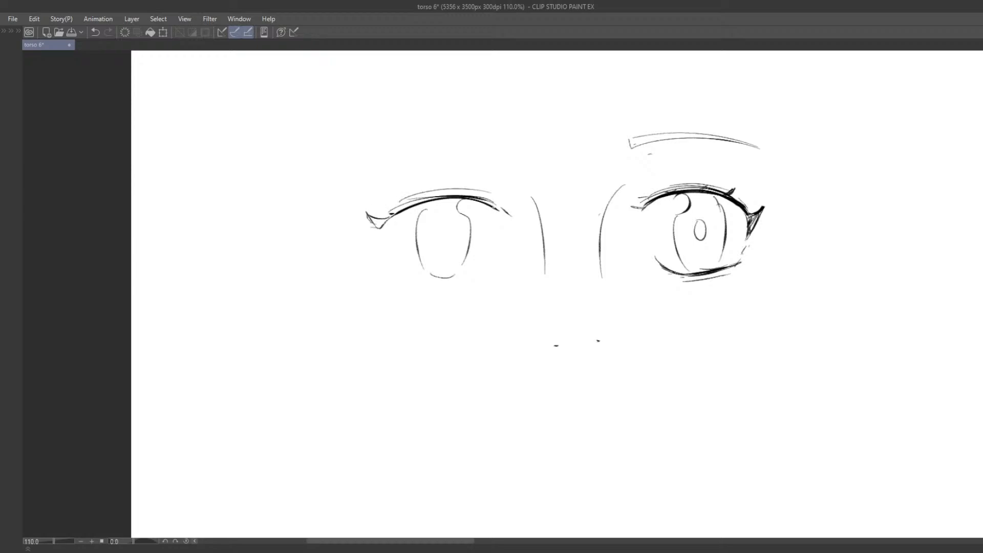
key("ctrl+z")
left_click_drag(389, 210, 449, 192)
Add a small oval pupil to the second eye and trim the bottom arc of its iris.
mouse_move(443, 235)
left_mouse_down()
mouse_move(443, 224)
mouse_move(472, 229)
mouse_move(464, 215)
mouse_move(464, 268)
left_mouse_up()
key("ctrl+z")
key("ctrl+z")
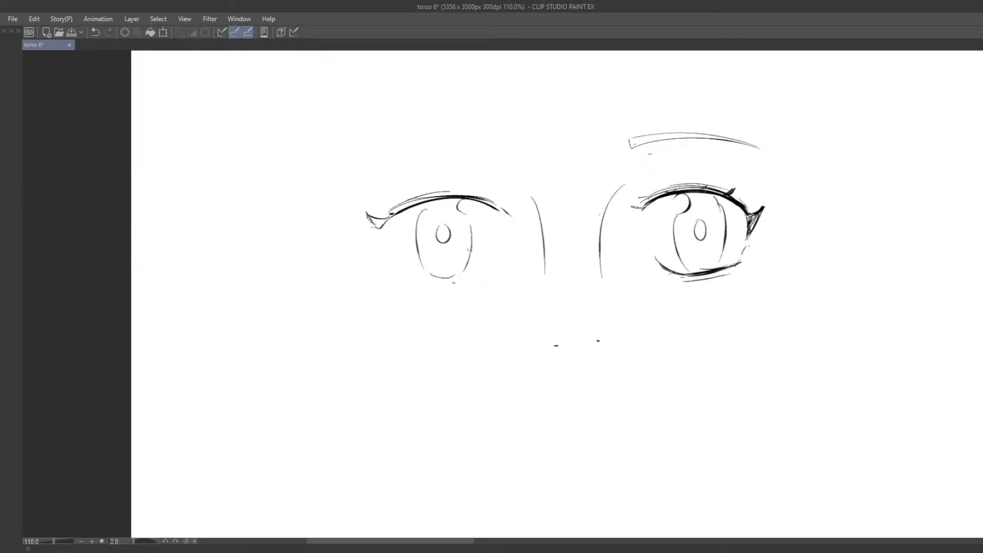
mouse_move(442, 302)
left_mouse_down()
mouse_move(440, 291)
mouse_move(454, 292)
mouse_move(405, 287)
mouse_move(430, 268)
mouse_move(395, 270)
left_mouse_up()
key("e")
key("p")
key("ctrl+z")
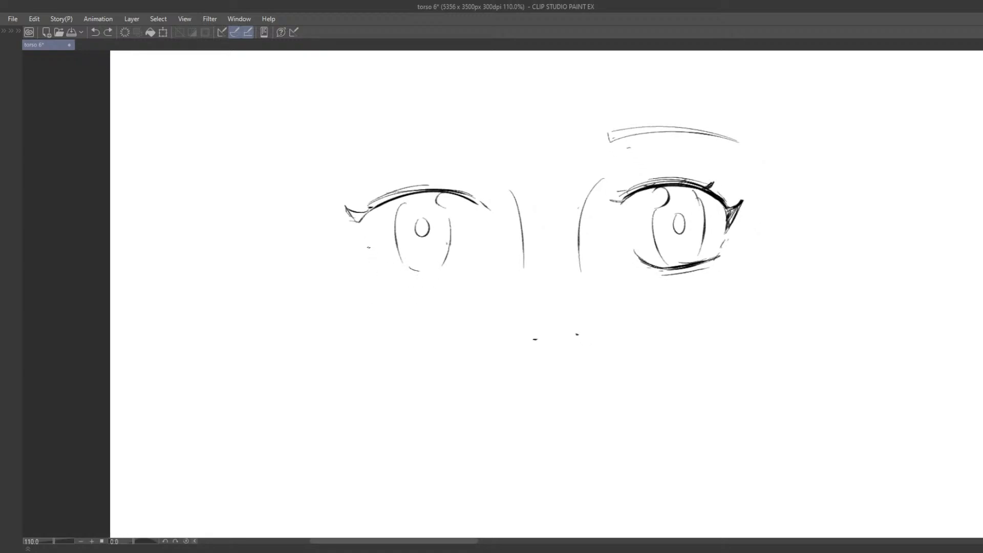
Draw the second eye's outer edge and a nearly flat lower lid with a small upturned inner end.
mouse_move(366, 226)
left_mouse_down()
mouse_move(358, 239)
mouse_move(382, 267)
left_mouse_up()
key("ctrl+z")
key("ctrl+z")
key("ctrl+z")
left_click_drag(373, 257, 449, 278)
key("ctrl+z")
key("ctrl+z")
mouse_move(374, 266)
left_mouse_down()
mouse_move(463, 279)
mouse_move(435, 278)
mouse_move(470, 270)
mouse_move(449, 269)
mouse_move(507, 275)
mouse_move(494, 280)
left_mouse_up()
key("ctrl+z")
left_click_drag(490, 277, 503, 270)
left_click_drag(397, 252, 409, 268)
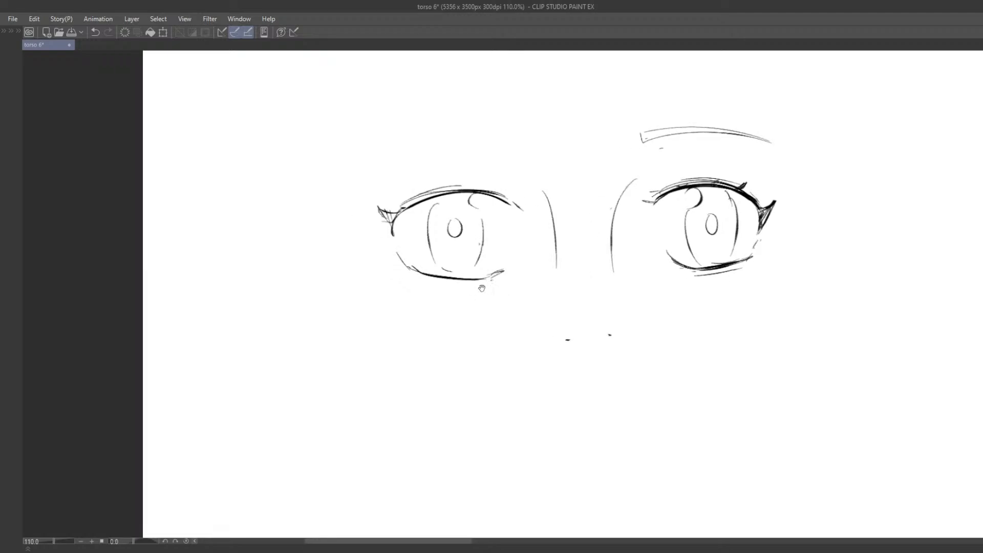
Select the outer corner of the second eye, shift it slightly toward the iris, and deselect.
left_click_drag(434, 217, 434, 243)
key("ctrl+z")
mouse_move(409, 177)
left_mouse_down()
mouse_move(433, 186)
mouse_move(364, 206)
mouse_move(425, 188)
left_mouse_up()
left_click_drag(409, 241, 420, 245)
key("ctrl+d")
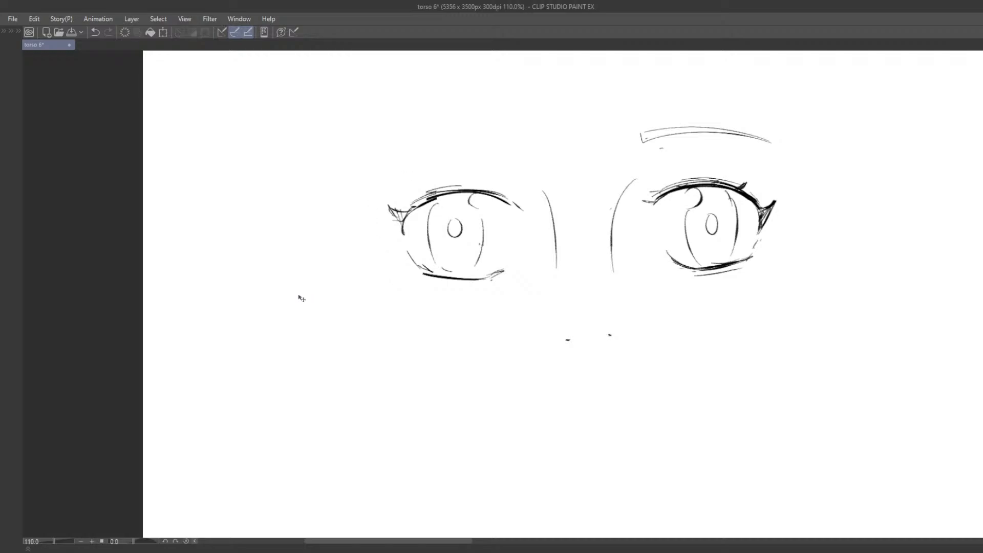
Clean up the second eye's upper lid joint and refine the highlight edge in its iris.
mouse_move(435, 201)
left_mouse_down()
mouse_move(417, 206)
mouse_move(479, 196)
left_mouse_up()
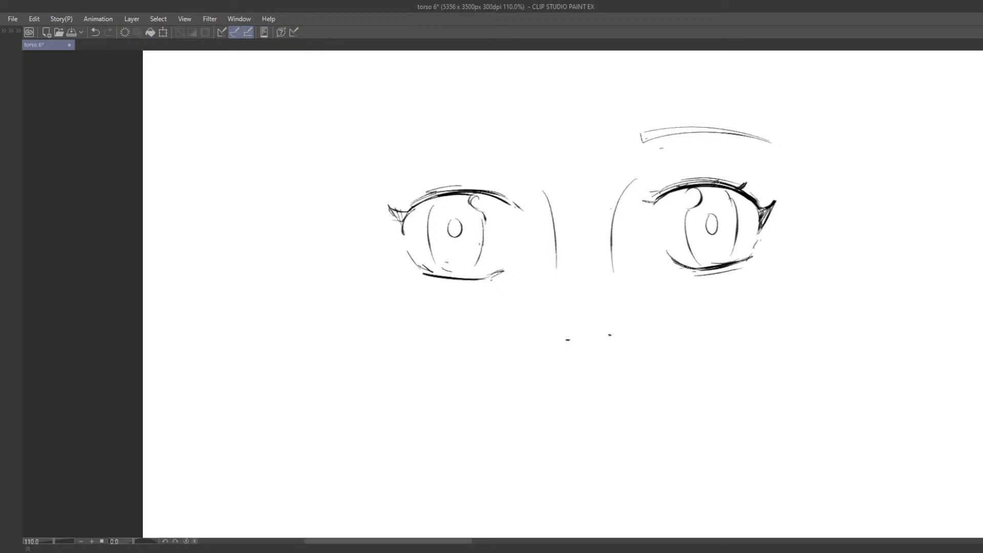
key("ctrl+z")
mouse_move(448, 185)
left_mouse_down()
mouse_move(492, 187)
mouse_move(472, 187)
left_mouse_up()
Draw an arched, tapering eyebrow with a squared inner end above the second eye.
mouse_move(527, 138)
left_mouse_down()
mouse_move(527, 150)
mouse_move(416, 160)
left_mouse_up()
key("ctrl+z")
left_click_drag(522, 151, 404, 164)
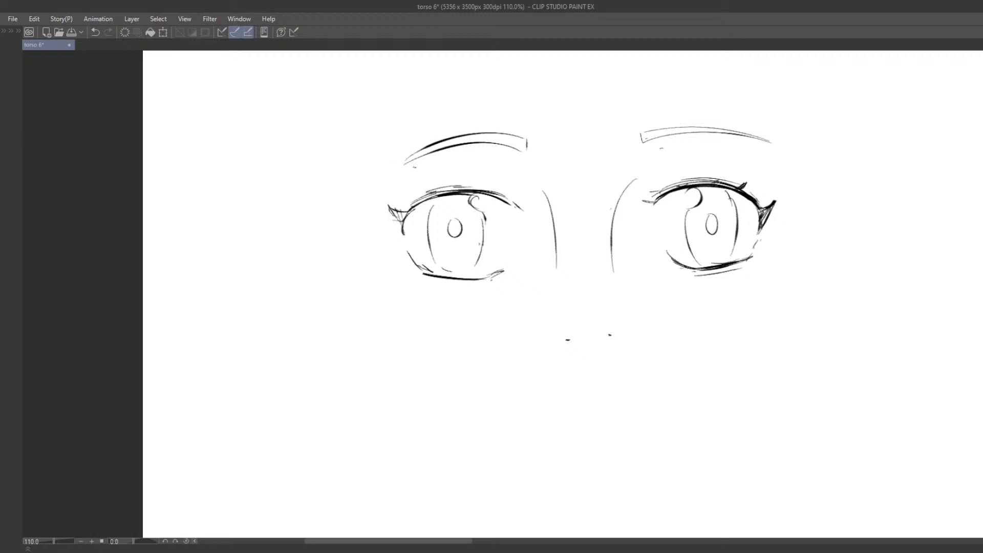
key("ctrl+z")
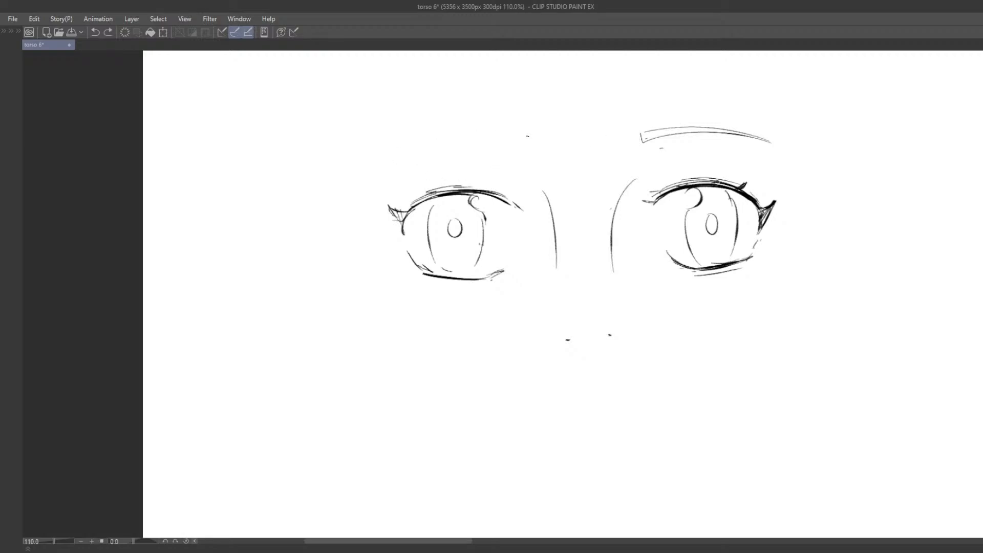
left_click_drag(524, 135, 520, 146)
left_click_drag(525, 143, 409, 163)
key("ctrl+z")
mouse_move(511, 145)
left_mouse_down()
mouse_move(387, 172)
mouse_move(508, 144)
mouse_move(394, 164)
mouse_move(459, 133)
mouse_move(402, 155)
left_mouse_up()
key("ctrl+z")
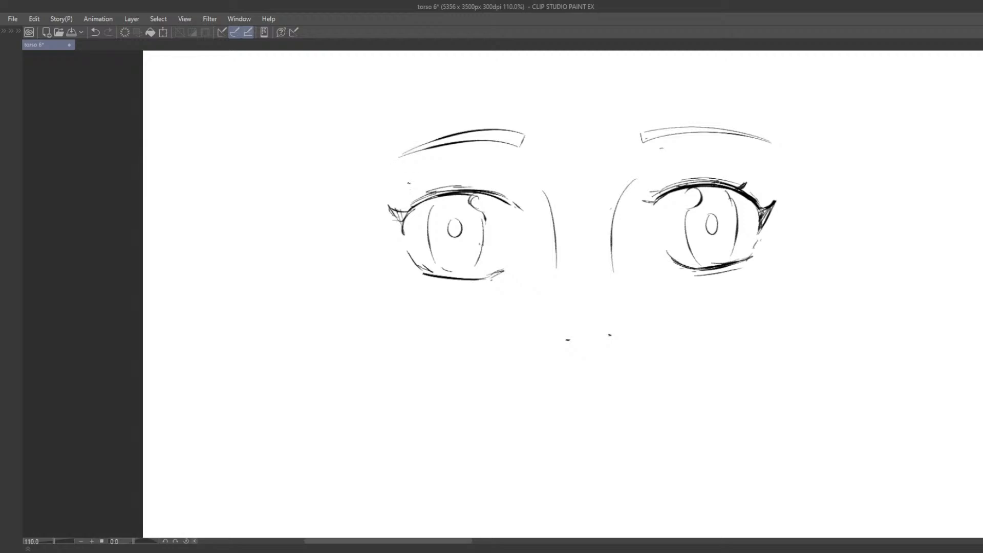
Lasso the second eye with its eyebrow, move them slightly upward, and deselect.
scroll(440, 177, "down", 4)
left_click_drag(503, 191, 508, 214)
scroll(495, 188, "up", 3)
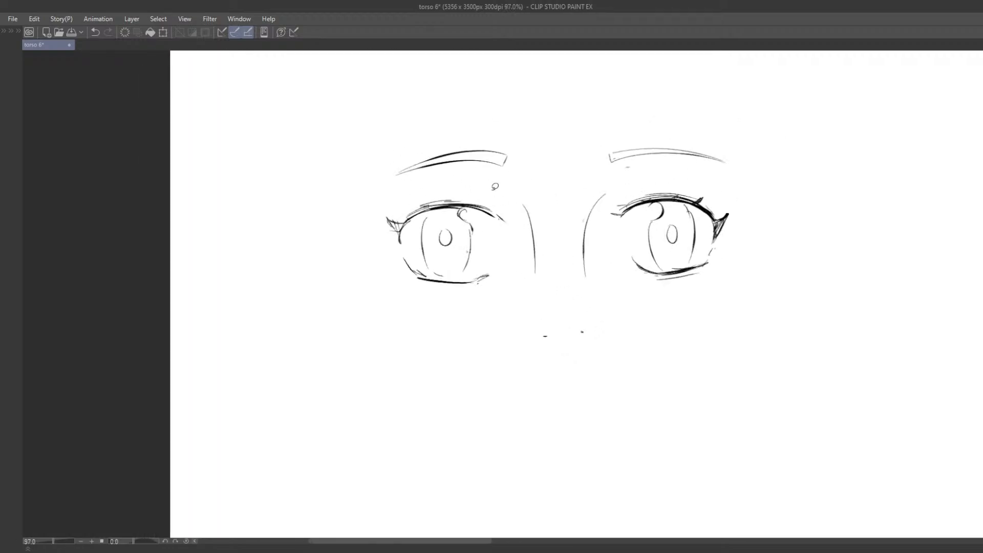
mouse_move(450, 129)
left_mouse_down()
mouse_move(387, 302)
mouse_move(525, 166)
left_mouse_up()
key("ctrl+z")
left_click_drag(381, 146, 351, 224)
mouse_move(356, 264)
left_mouse_down()
mouse_move(500, 281)
mouse_move(526, 117)
left_mouse_up()
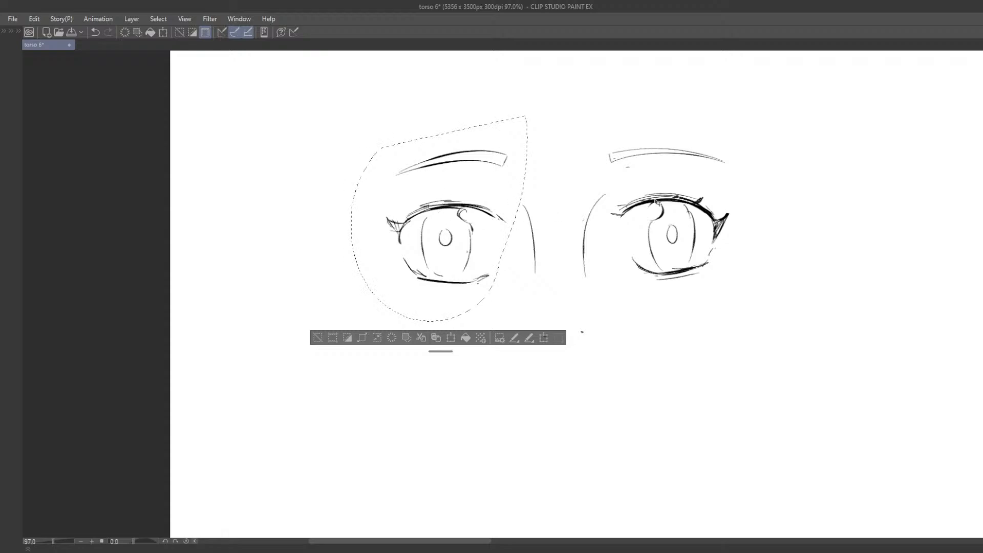
left_click_drag(475, 243, 456, 263)
left_click(318, 330)
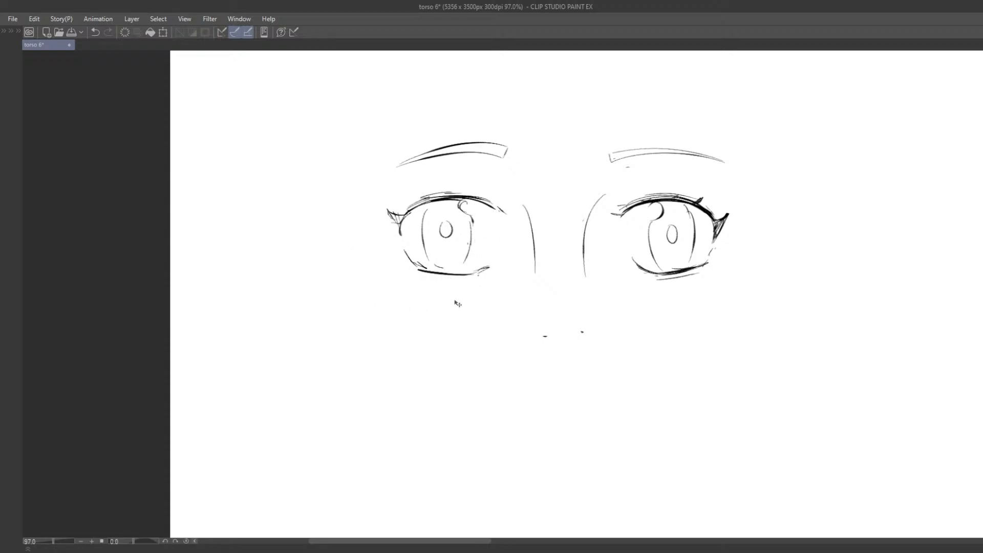
Redraw and darken the outer side of the second eye's iris.
scroll(441, 274, "down", 3)
scroll(435, 264, "up", 3)
left_click_drag(434, 198, 425, 246)
key("ctrl+z")
key("ctrl+z")
left_click_drag(429, 197, 426, 248)
Try a nearly flat mouth line and a small angular nose mark below the eyes.
key("e")
mouse_move(495, 323)
left_mouse_down()
mouse_move(456, 248)
mouse_move(534, 251)
left_mouse_up()
left_click_drag(476, 276, 579, 270)
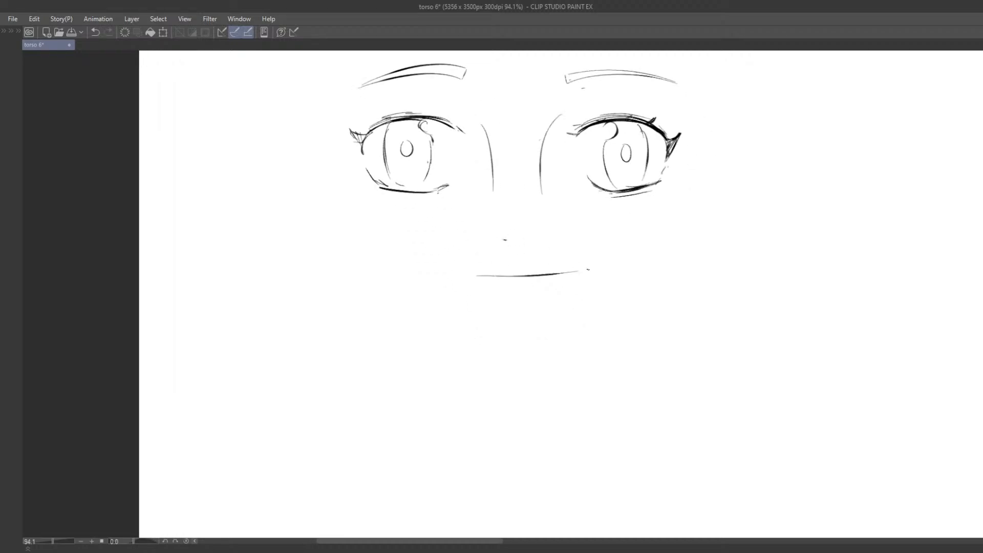
key("ctrl+z")
left_click_drag(501, 239, 508, 239)
mouse_move(483, 125)
left_mouse_down()
mouse_move(488, 192)
mouse_move(494, 181)
left_mouse_up()
left_click_drag(505, 246, 524, 259)
scroll(499, 294, "down", 2)
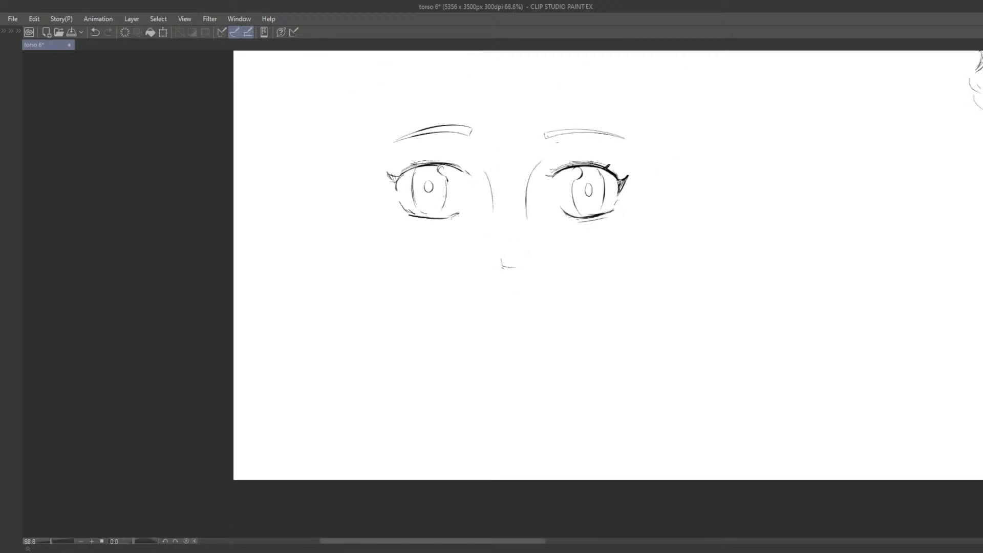
key("ctrl+z")
scroll(460, 228, "up", 2)
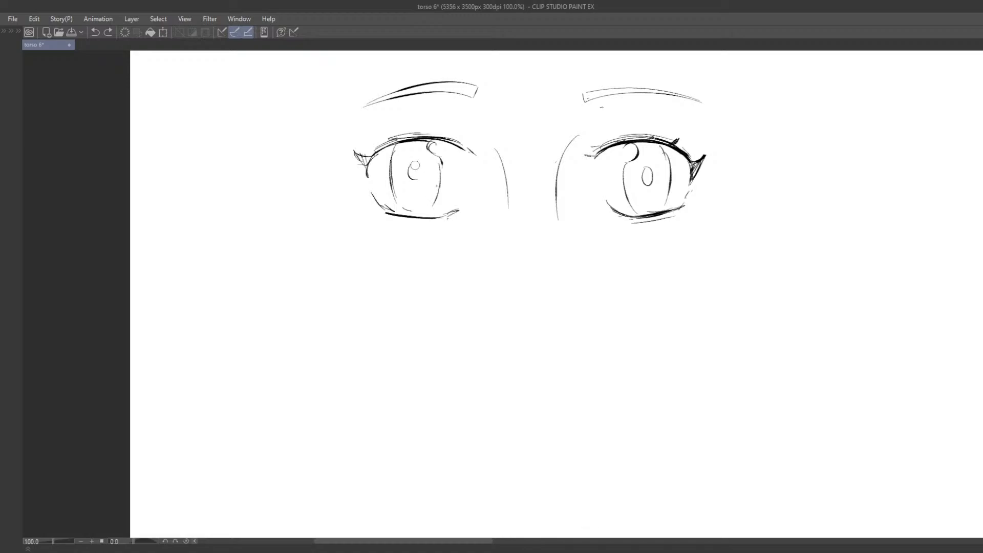
Rework both pupils and replace the long bridge lines with short curves higher up by the inner eye corners.
mouse_move(415, 165)
left_mouse_down()
mouse_move(413, 179)
mouse_move(417, 168)
left_mouse_up()
left_click_drag(652, 182, 645, 177)
left_click_drag(499, 151, 508, 194)
key("ctrl+z")
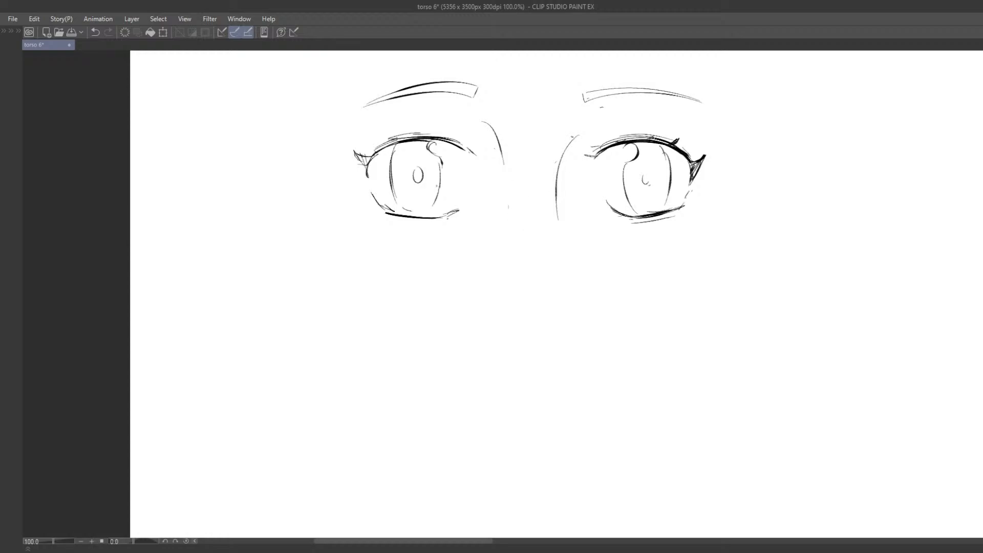
left_click_drag(564, 150, 556, 190)
mouse_move(582, 140)
left_mouse_down()
mouse_move(557, 218)
mouse_move(564, 174)
left_mouse_up()
key("ctrl+z")
left_click_drag(580, 131, 564, 169)
left_click_drag(522, 259, 521, 239)
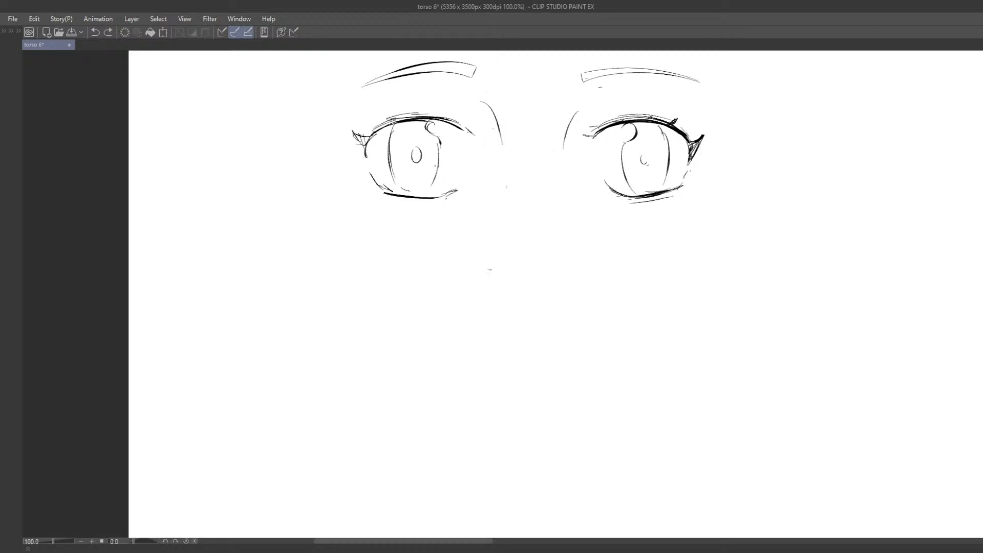
Place two small nostril marks and draw a curved closed smile beneath them.
key("ctrl+z")
mouse_move(455, 352)
left_mouse_down()
mouse_move(550, 362)
mouse_move(603, 352)
left_mouse_up()
left_click_drag(552, 371, 551, 364)
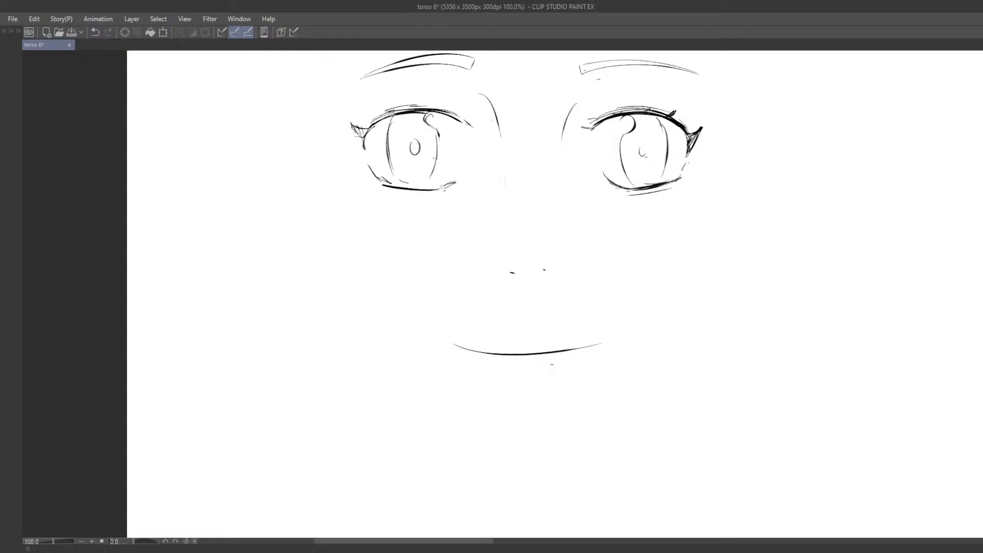
Replace the closed smile with a wide open mouth that has a nearly straight top and a rounded bottom.
scroll(551, 361, "down", 3)
mouse_move(533, 325)
left_mouse_down()
mouse_move(517, 318)
mouse_move(589, 314)
left_mouse_up()
scroll(469, 324, "up", 1)
key("ctrl+z")
left_click_drag(473, 321, 597, 319)
scroll(554, 351, "up", 1)
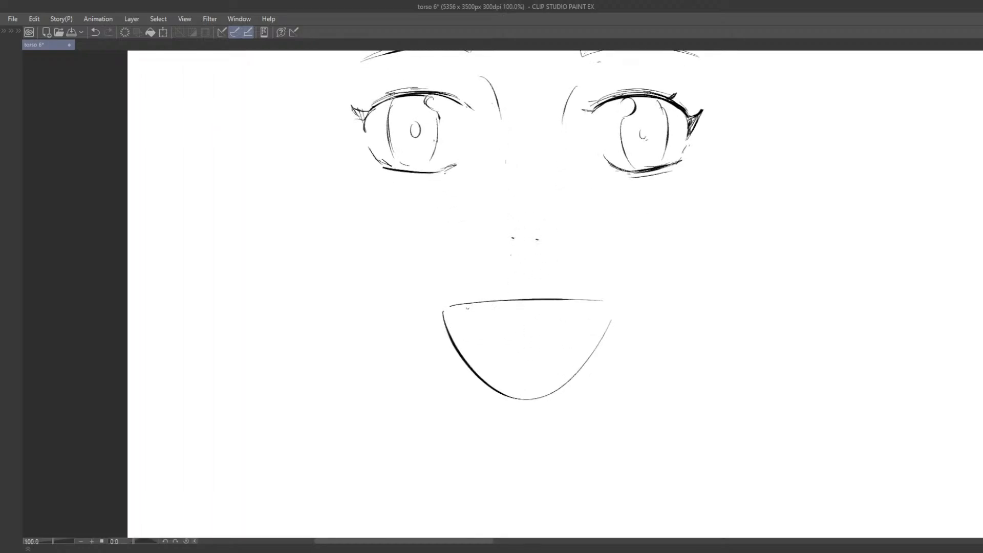
Reshape the open mouth with an arched upper lip and two curved sides, leaving the bottom open.
key("e")
mouse_move(601, 335)
left_mouse_down()
mouse_move(483, 391)
mouse_move(444, 319)
mouse_move(621, 300)
left_mouse_up()
key("p")
left_click_drag(444, 304, 521, 391)
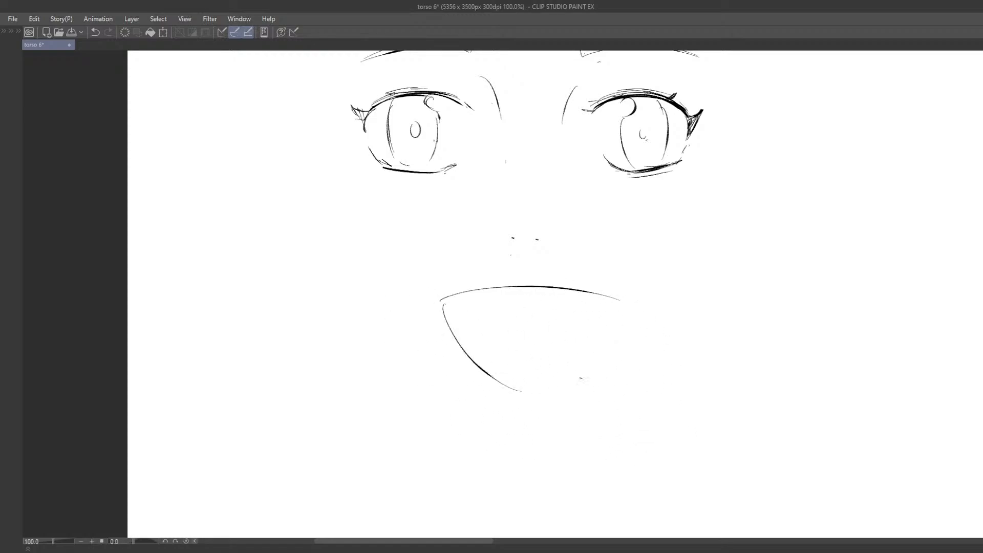
left_click_drag(628, 303, 578, 383)
Add a curved bite line and three vertical tooth dividers inside the open mouth.
mouse_move(465, 334)
left_mouse_down()
mouse_move(537, 325)
mouse_move(608, 334)
left_mouse_up()
left_click_drag(488, 291, 497, 377)
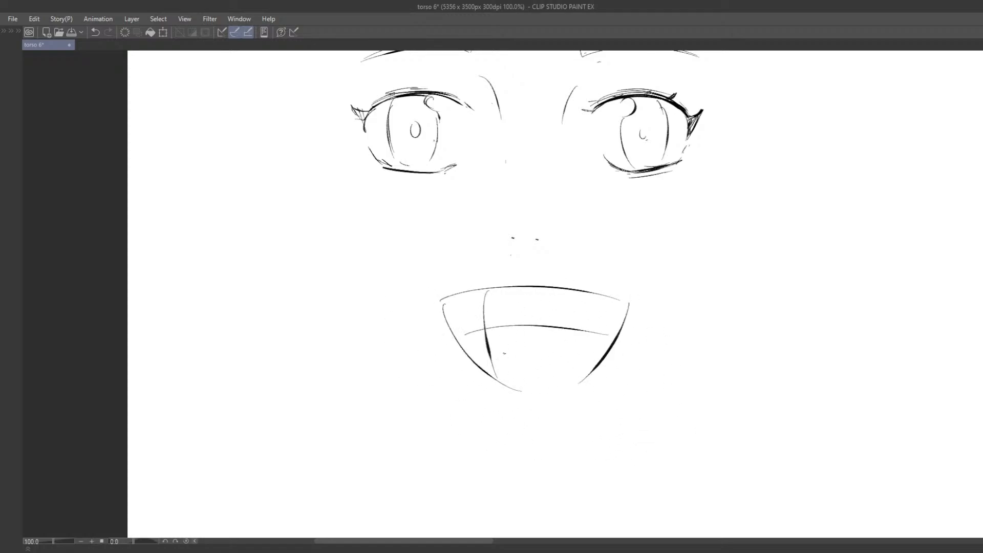
left_click_drag(525, 292, 533, 391)
left_click_drag(572, 295, 574, 387)
scroll(591, 344, "down", 2)
scroll(590, 345, "down", 10)
scroll(600, 336, "up", 9)
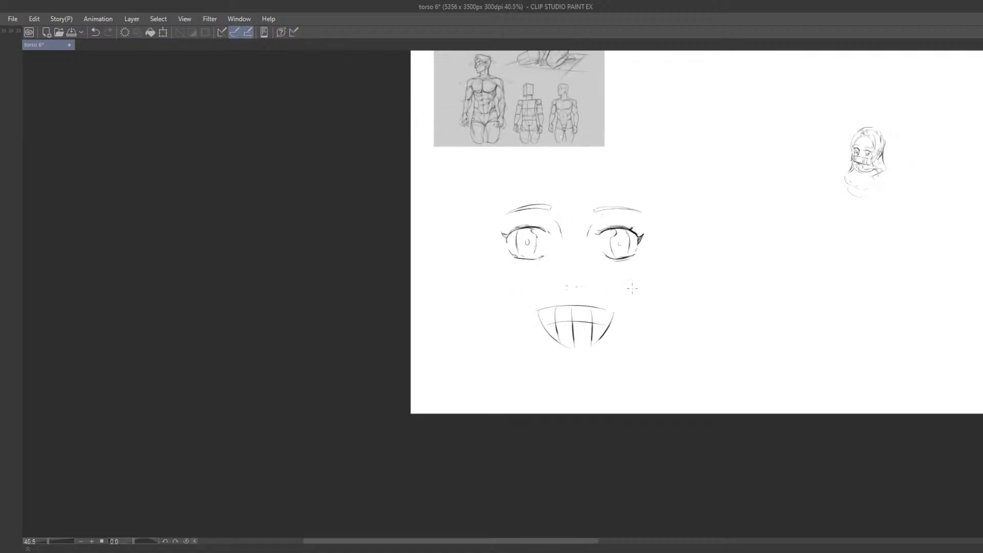
Replace the tooth dividers with four thinner, straighter vertical lines.
key("ctrl+z")
key("ctrl+z")
key("ctrl+z")
mouse_move(512, 304)
left_mouse_down()
mouse_move(512, 360)
mouse_move(538, 367)
left_mouse_up()
left_click_drag(593, 312, 590, 350)
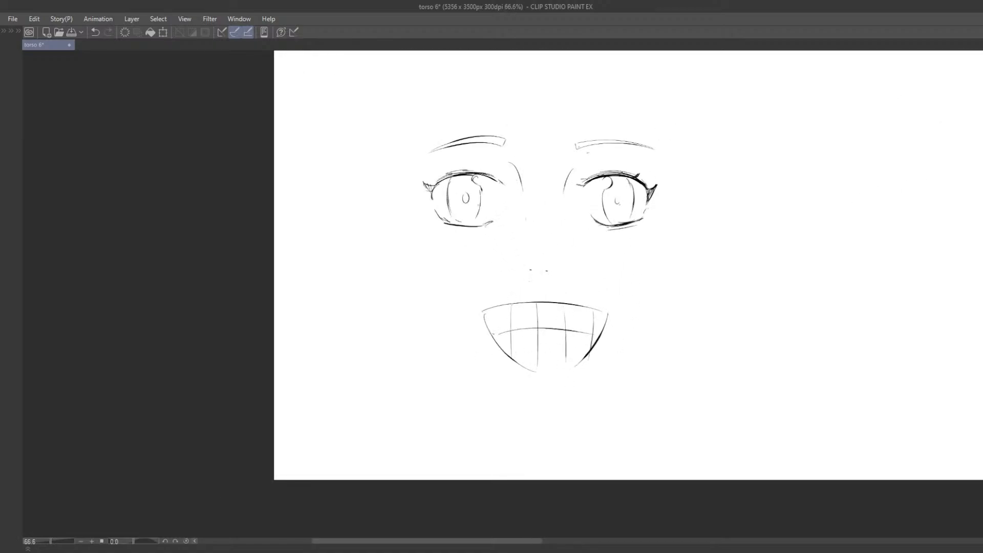
Lasso the whole toothed mouth, move it slightly down and sideways, and deselect.
mouse_move(501, 290)
left_mouse_down()
mouse_move(531, 420)
mouse_move(584, 288)
left_mouse_up()
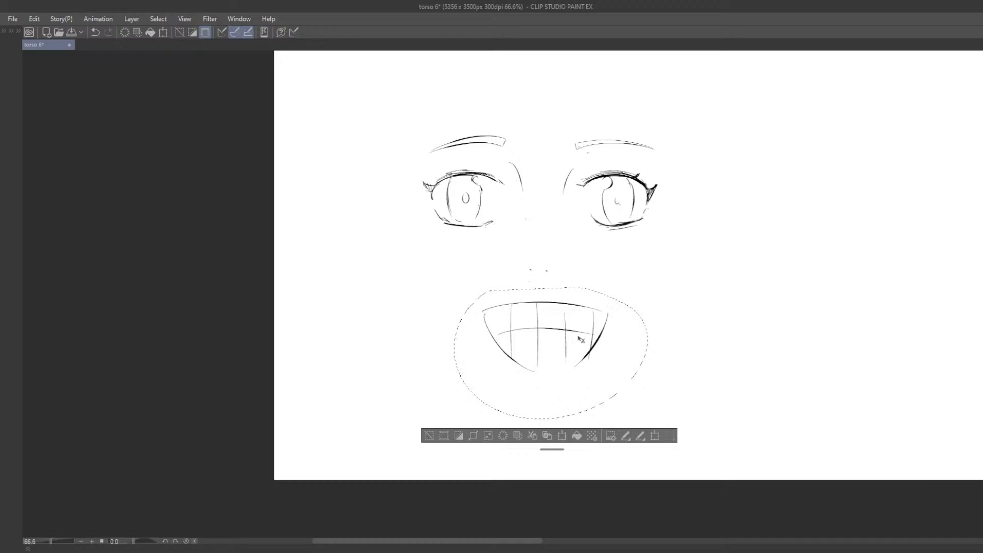
mouse_move(581, 339)
left_mouse_down()
mouse_move(574, 333)
mouse_move(529, 361)
left_mouse_up()
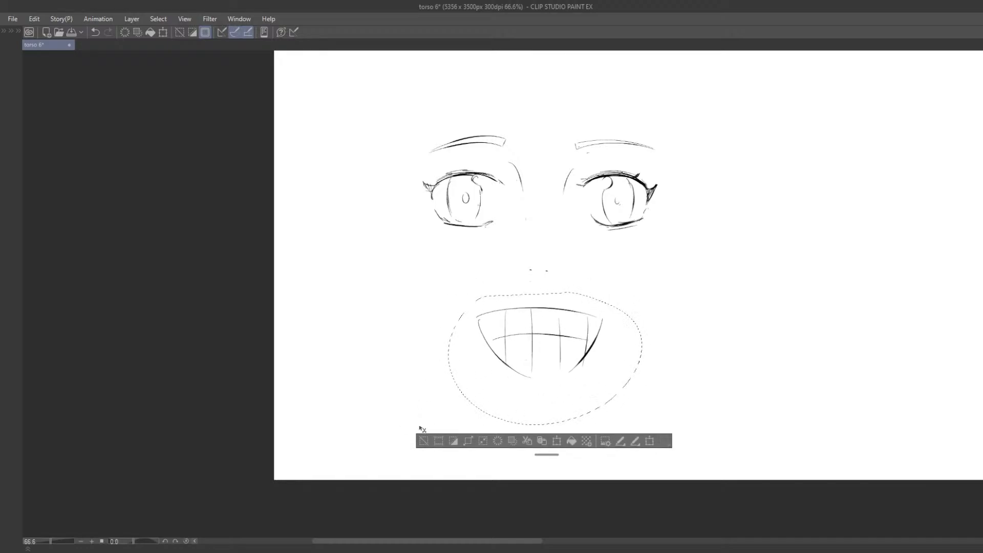
key("ctrl+d")
Try a small V-shaped nose tip over the nostril marks.
left_click_drag(533, 261, 553, 260)
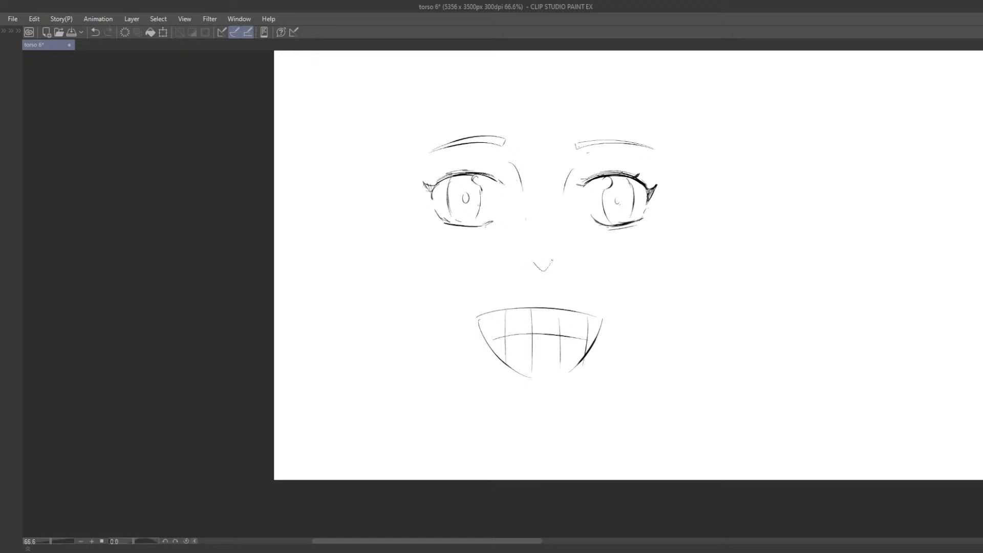
key("ctrl+z")
scroll(540, 204, "up", 1)
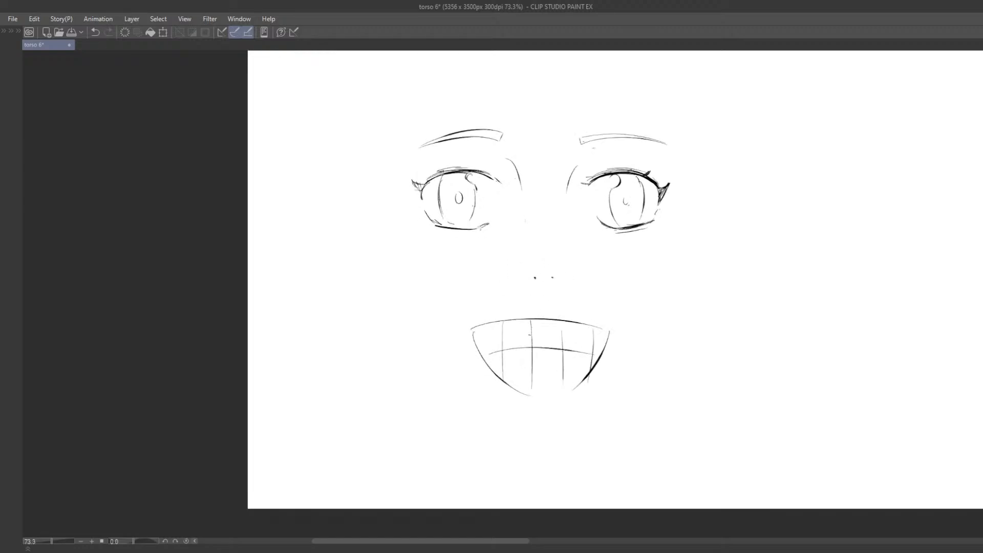
Erase the toothed mouth with a larger eraser and draw a thin, gently curved closed smile in its place.
key("e")
key("]")
key("]")
mouse_move(614, 388)
left_mouse_down()
mouse_move(537, 366)
mouse_move(542, 353)
left_mouse_up()
key("p")
left_click_drag(497, 329, 588, 333)
key("ctrl+z")
key("ctrl+z")
left_click_drag(479, 350, 476, 360)
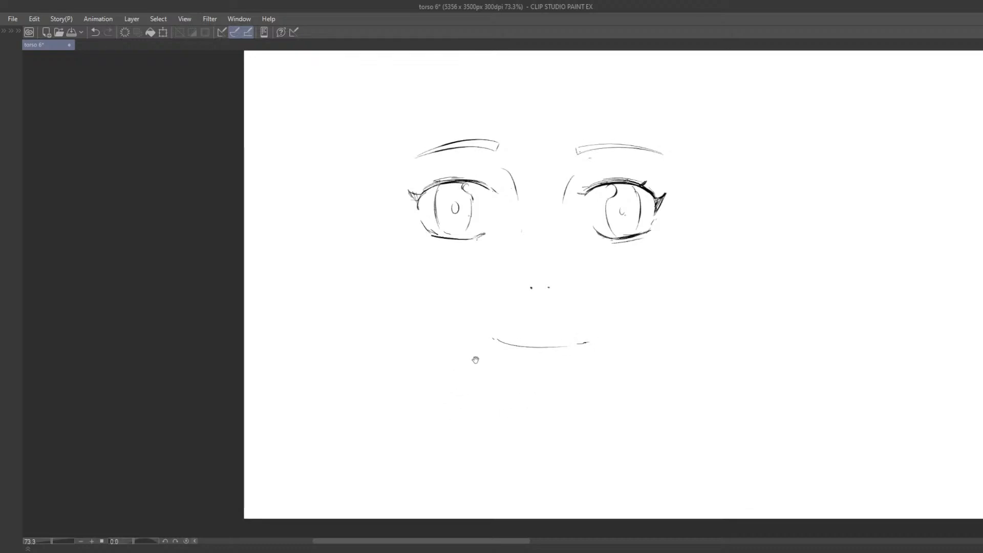
Lasso the iris of the left eye, shift it slightly inward toward the nose, and deselect.
scroll(501, 250, "up", 3)
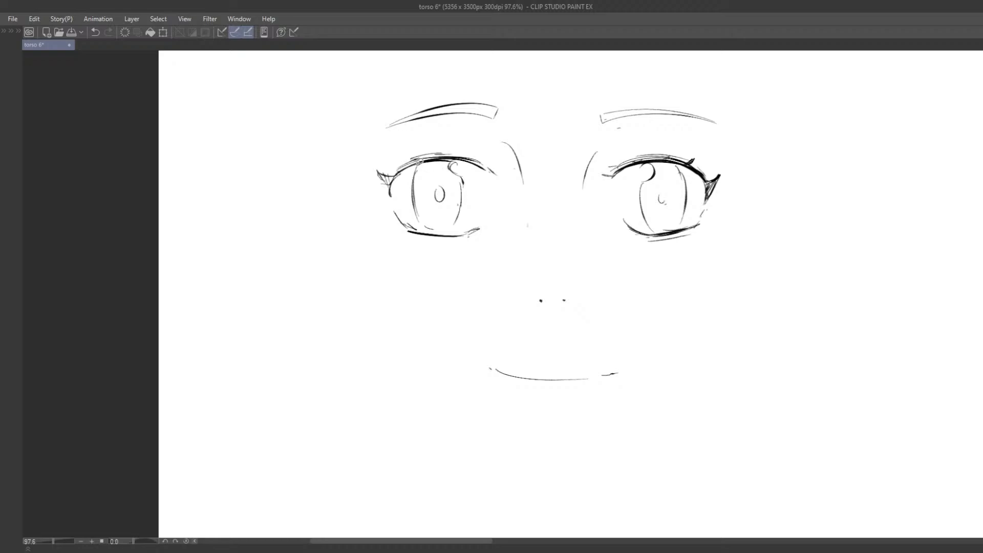
mouse_move(415, 166)
left_mouse_down()
mouse_move(442, 224)
mouse_move(479, 179)
mouse_move(409, 174)
mouse_move(465, 225)
mouse_move(461, 157)
left_mouse_up()
key("ctrl+z")
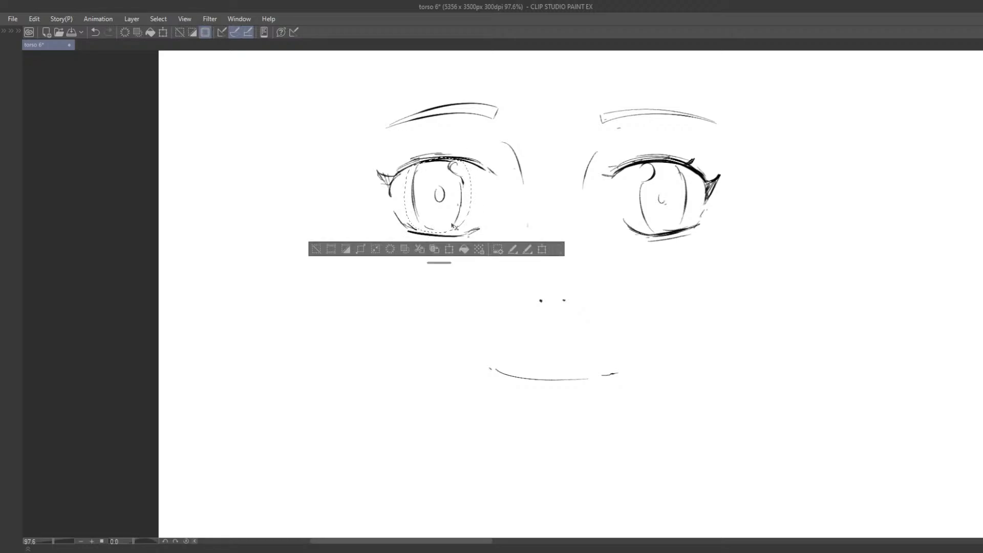
left_click_drag(460, 221, 467, 221)
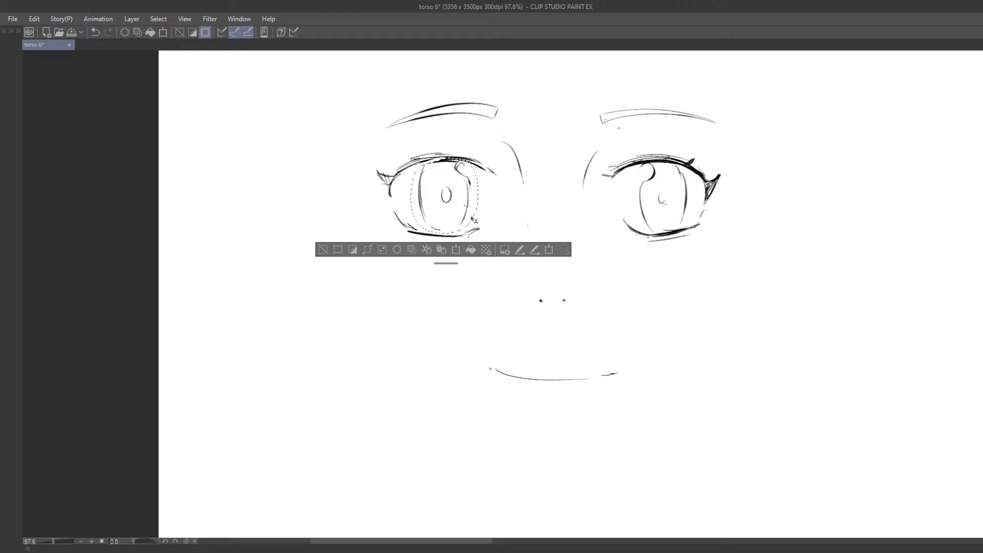
left_click(324, 250)
scroll(358, 292, "down", 5)
scroll(467, 305, "up", 3)
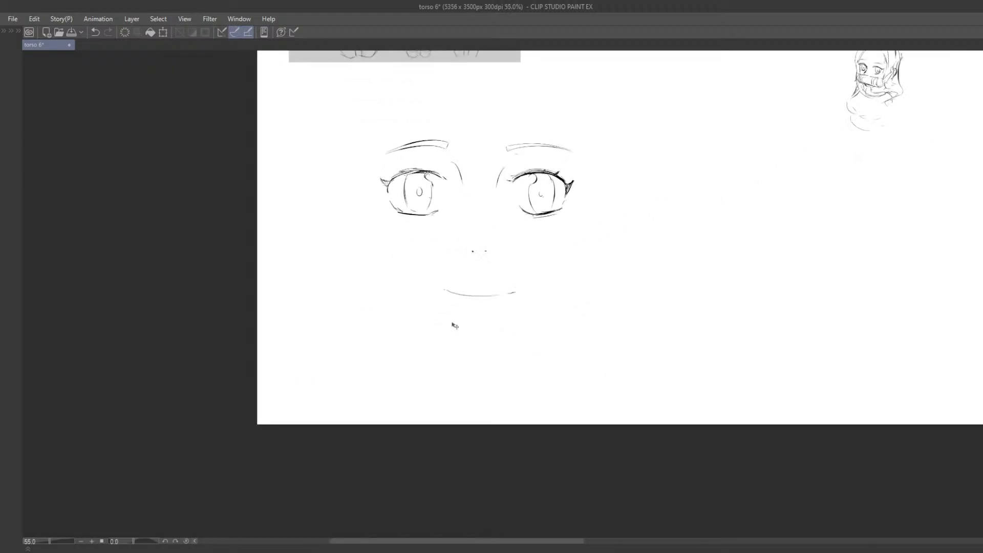
Erase the two nostril dots with a smaller eraser and draw a short vertical nose stroke in their place.
scroll(471, 259, "up", 1)
key("e")
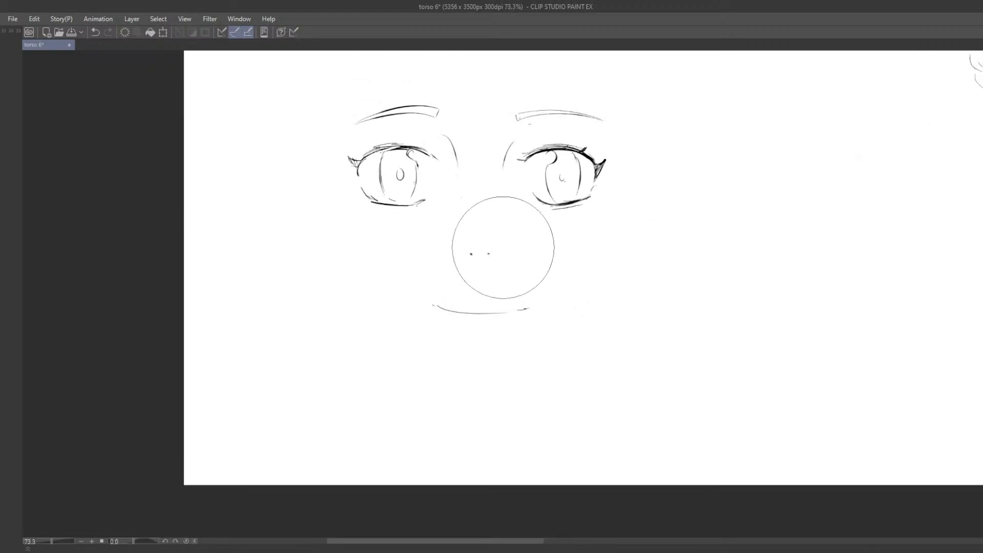
key("[")
key("[")
key("[")
left_click_drag(475, 246, 479, 257)
key("p")
key("ctrl+z")
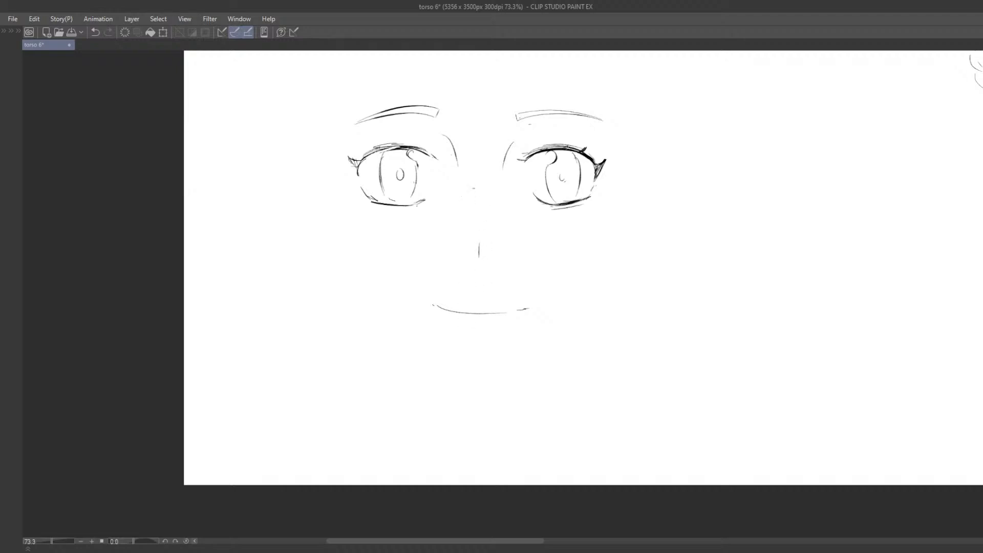
Try alternative strokes for the nose and undo them, removing the vertical nose stroke.
key("e")
left_click_drag(464, 159, 497, 150)
key("ctrl+z")
key("ctrl+z")
key("p")
key("ctrl+z")
left_click_drag(465, 285, 507, 263)
key("ctrl+z")
key("ctrl+z")
left_click_drag(522, 209, 523, 234)
key("ctrl+z")
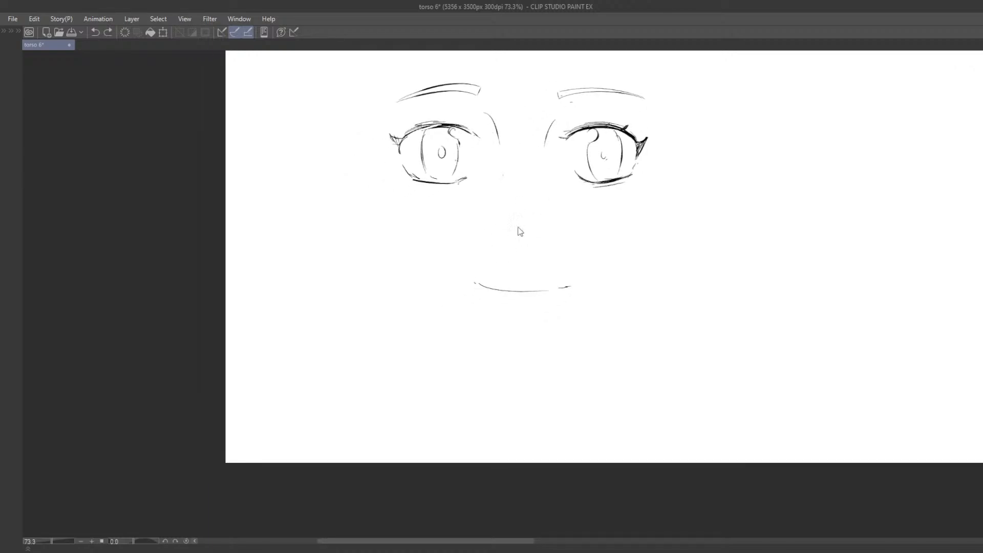
Draw a vertical nose line with a small angled side contour, and replace the mouth with a flatter thin smile.
left_click_drag(522, 200, 522, 232)
key("e")
left_click_drag(567, 288, 478, 284)
key("p")
left_click_drag(476, 286, 560, 285)
key("ctrl+z")
left_click_drag(480, 283, 569, 280)
left_click_drag(494, 239, 502, 280)
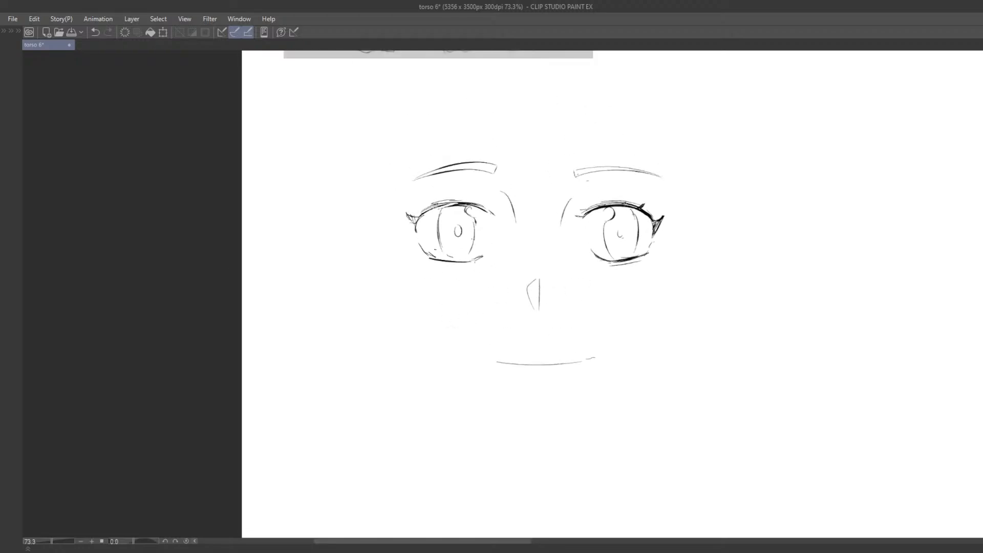
Sketch the left side of the face as a straight cheek line and an angled jaw line toward the chin.
left_click_drag(508, 132, 538, 182)
key("ctrl+z")
left_click_drag(402, 230, 402, 237)
key("ctrl+z")
mouse_move(396, 201)
left_mouse_down()
mouse_move(415, 289)
mouse_move(522, 376)
left_mouse_up()
key("ctrl+z")
key("ctrl+z")
key("ctrl+z")
mouse_move(382, 179)
left_mouse_down()
mouse_move(387, 234)
mouse_move(427, 356)
mouse_move(516, 409)
left_mouse_up()
key("ctrl+z")
Erase the broken smile line and redraw it as one thin continuous curve.
key("ctrl+minus")
key("ctrl+minus")
mouse_move(493, 351)
left_mouse_down()
mouse_move(447, 313)
mouse_move(516, 301)
left_mouse_up()
key("e")
key("p")
key("ctrl+z")
left_click_drag(453, 301, 523, 303)
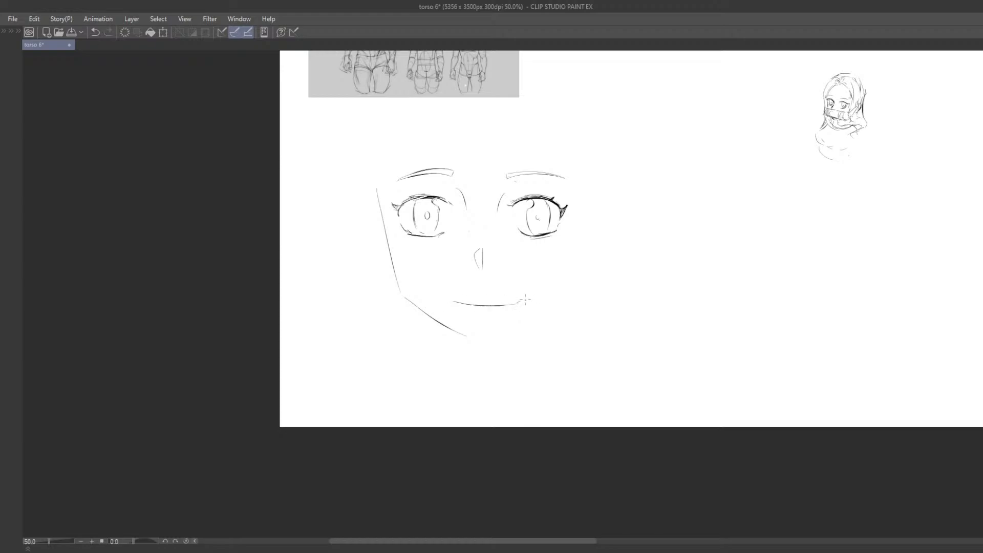
Draw the right cheek and angled jaw line down to the chin, and reinforce the left jaw line.
key("e")
key("p")
mouse_move(412, 300)
left_mouse_down()
mouse_move(495, 358)
mouse_move(566, 314)
left_mouse_up()
key("ctrl+z")
left_click_drag(499, 359, 576, 299)
key("ctrl+z")
mouse_move(589, 208)
left_mouse_down()
mouse_move(568, 313)
mouse_move(569, 305)
left_mouse_up()
scroll(572, 253, "down", 2)
left_click_drag(611, 229, 531, 306)
left_click_drag(423, 365, 495, 318)
Lasso the whole face, scale it down to roughly half its size, apply the transform and deselect.
scroll(496, 312, "up", 2)
key("m")
mouse_move(464, 143)
left_mouse_down()
mouse_move(446, 151)
mouse_move(700, 224)
mouse_move(684, 156)
left_mouse_up()
key("ctrl+t")
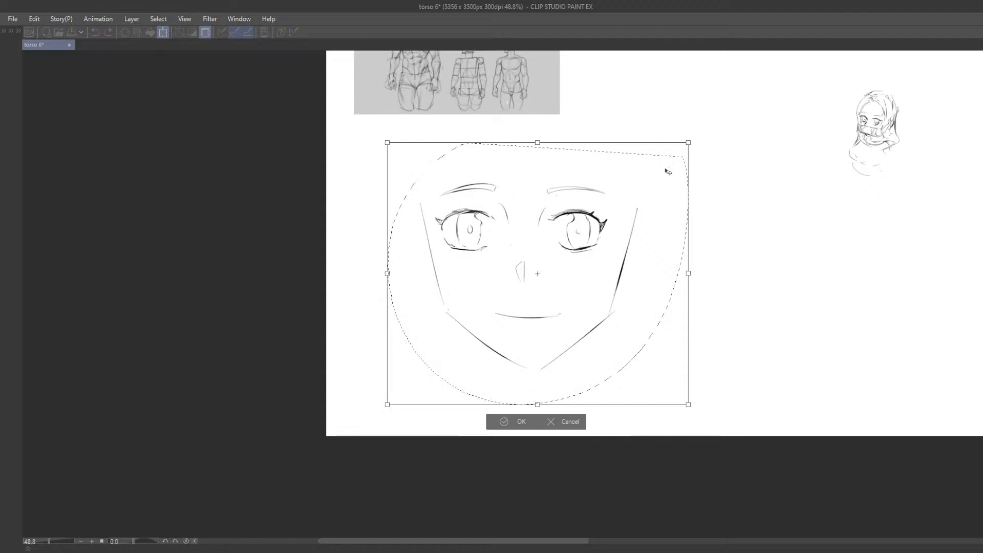
left_click_drag(688, 137, 612, 254)
left_click(531, 383)
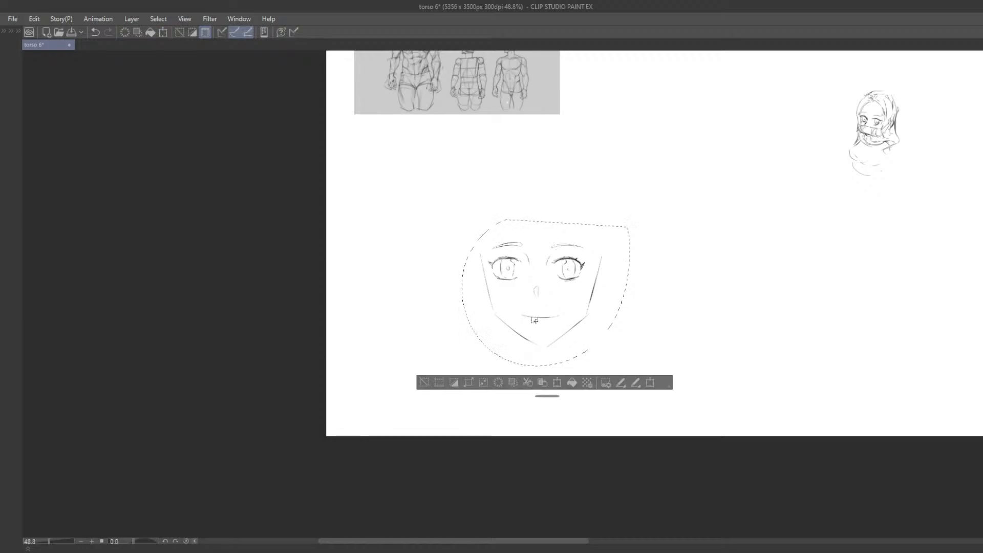
scroll(530, 301, "up", 2)
key("ctrl+d")
scroll(508, 308, "up", 3)
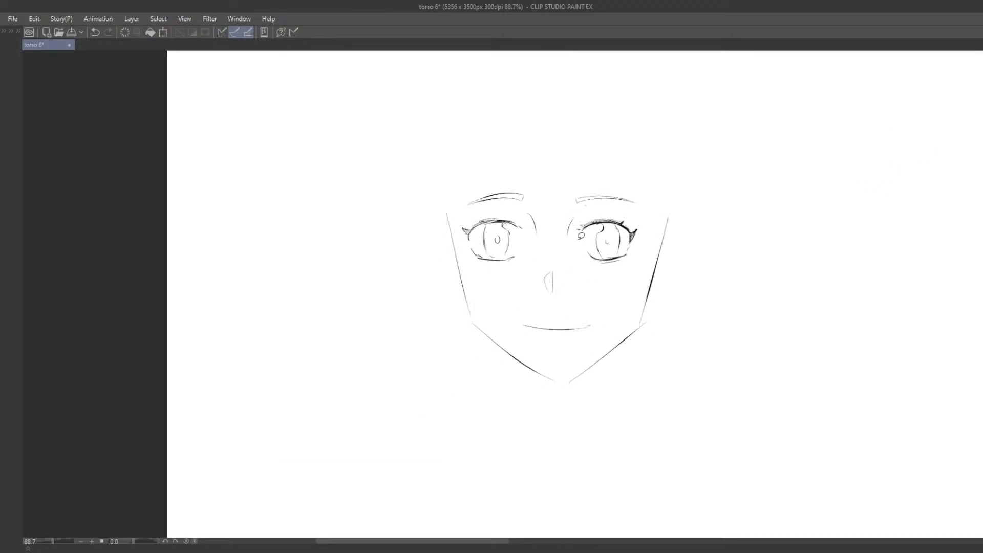
Lasso each eye in turn, nudging the right one slightly up and the left one slightly up and inward.
mouse_move(587, 213)
left_mouse_down()
mouse_move(593, 283)
mouse_move(633, 206)
mouse_move(643, 261)
mouse_move(640, 212)
mouse_move(628, 239)
left_mouse_up()
key("ctrl+z")
key("ctrl+z")
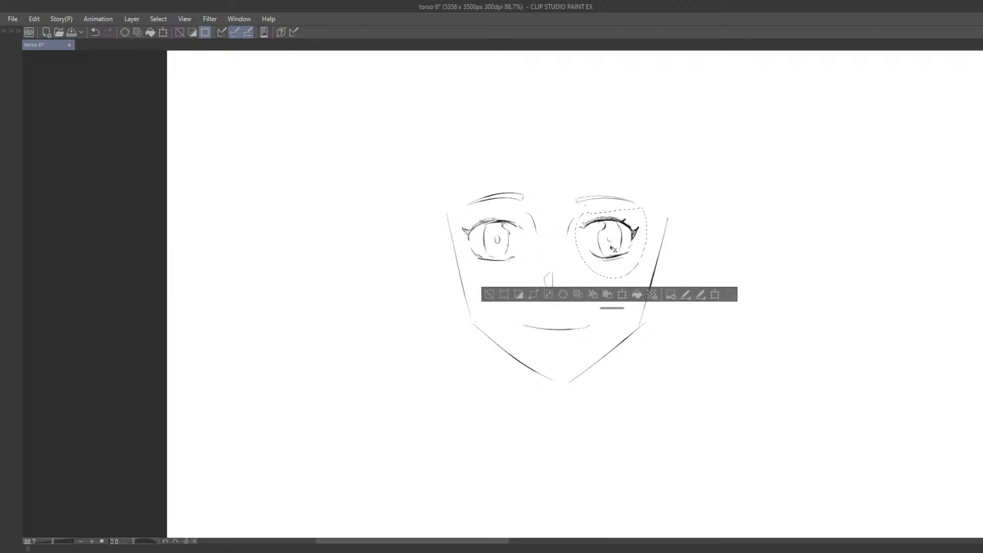
left_click(493, 294)
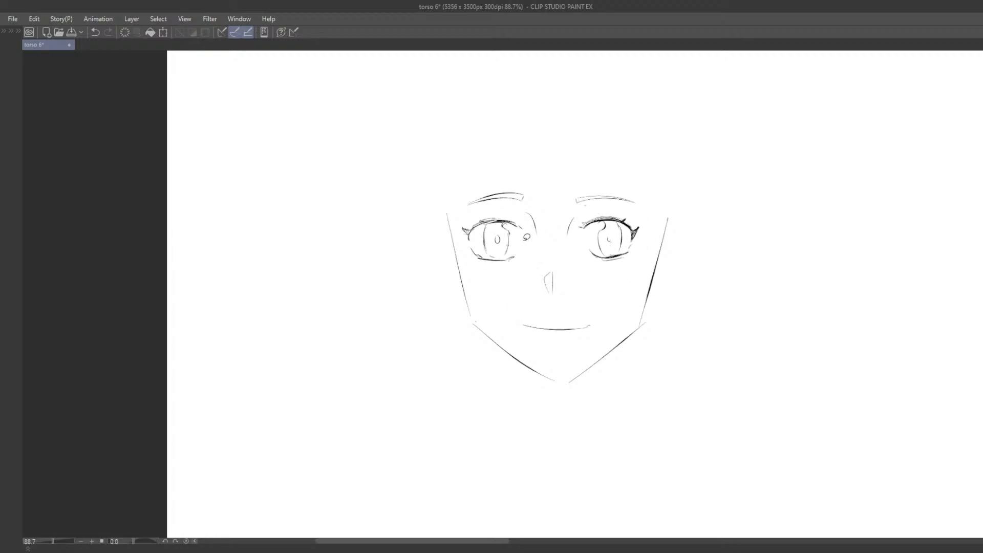
mouse_move(533, 236)
left_mouse_down()
mouse_move(495, 207)
mouse_move(517, 274)
mouse_move(534, 229)
mouse_move(513, 258)
left_mouse_up()
left_click(476, 297)
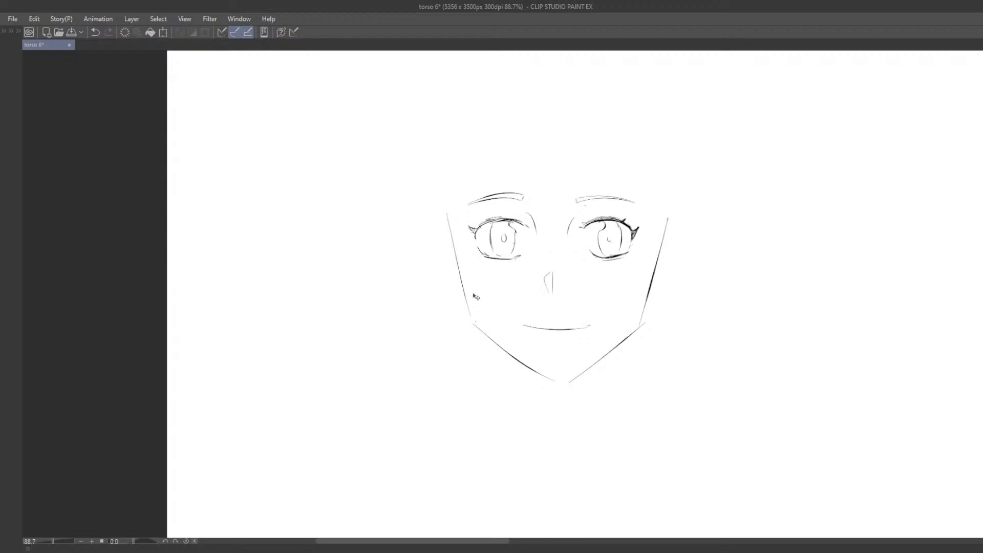
Lasso the nose, nudge it slightly sideways, and deselect.
left_click_drag(486, 305, 469, 302)
key("e")
key("u")
mouse_move(518, 265)
left_mouse_down()
mouse_move(547, 271)
mouse_move(517, 267)
left_mouse_up()
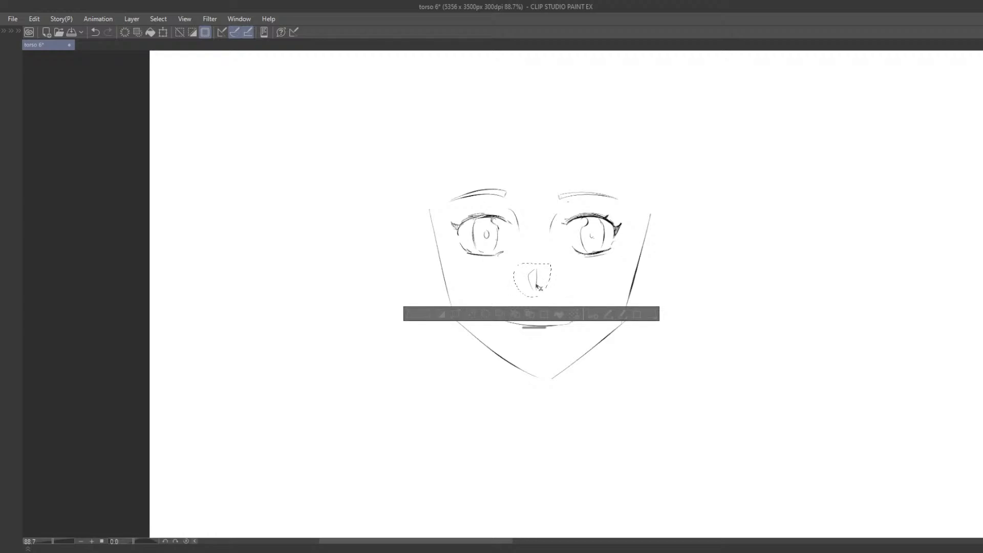
left_click(418, 314)
Erase the left cheek and jaw lines and redraw the cheek line slightly further inward.
key("e")
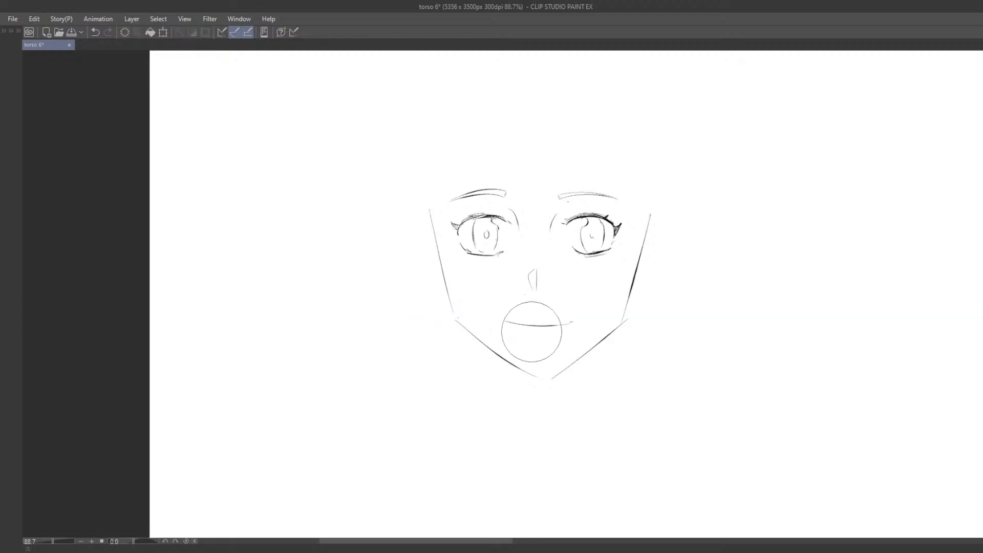
key("p")
left_click_drag(520, 330, 500, 323)
key("e")
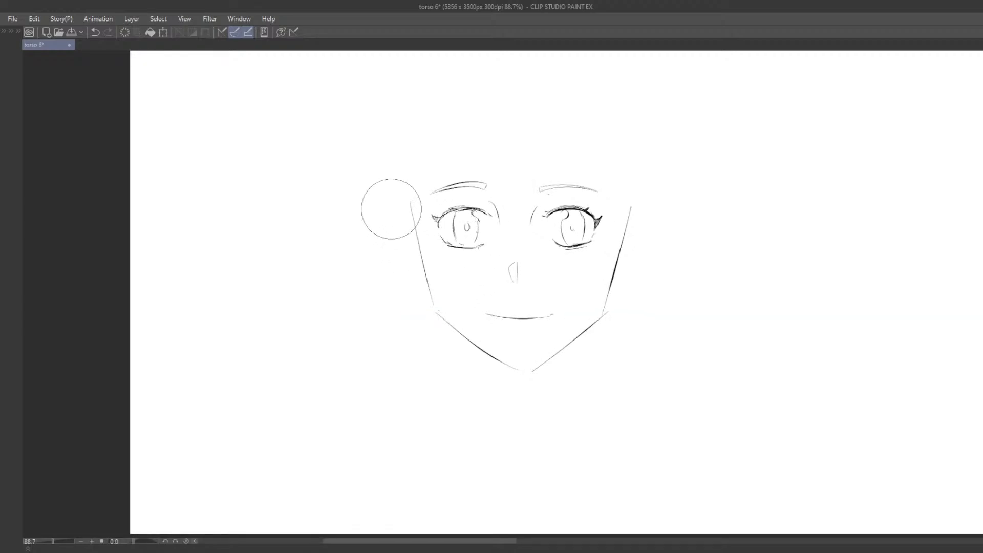
key("p")
mouse_move(392, 208)
left_mouse_down()
mouse_move(414, 279)
mouse_move(499, 354)
left_mouse_up()
key("ctrl+z")
key("e")
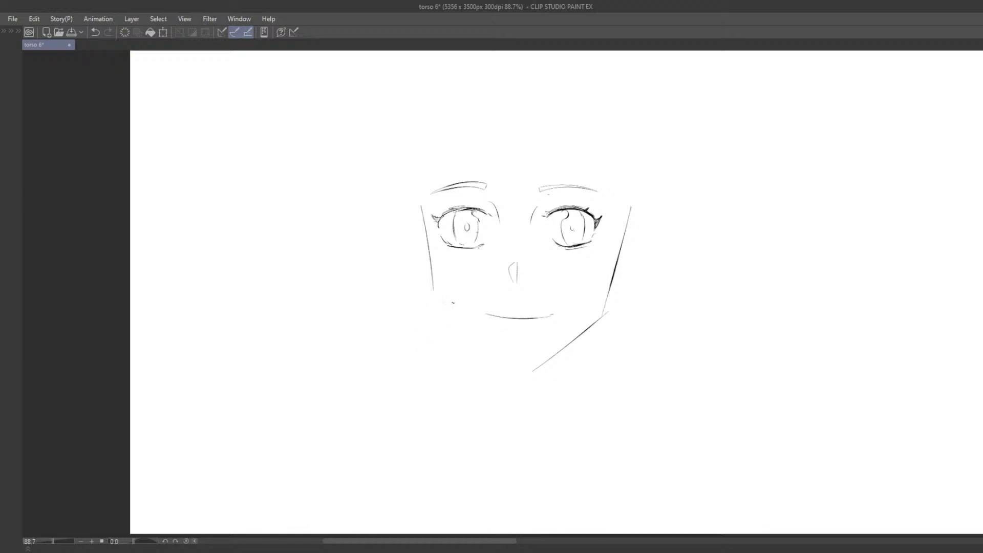
left_click_drag(401, 253, 414, 299)
Work out a new left jaw line running from the shortened cheek line to the chin with repeated strokes.
mouse_move(421, 205)
left_mouse_down()
mouse_move(435, 297)
mouse_move(512, 366)
left_mouse_up()
key("ctrl+z")
key("ctrl+z")
left_click_drag(434, 297, 529, 376)
key("ctrl+z")
left_click_drag(432, 298, 520, 372)
key("ctrl+z")
Redraw the mouth narrower with a short line beneath the lower lip, and redraw the right jaw line higher.
mouse_move(435, 299)
left_mouse_down()
mouse_move(518, 364)
mouse_move(570, 349)
mouse_move(544, 324)
mouse_move(554, 317)
left_mouse_up()
key("e")
key("p")
left_click_drag(495, 312, 531, 315)
key("ctrl+z")
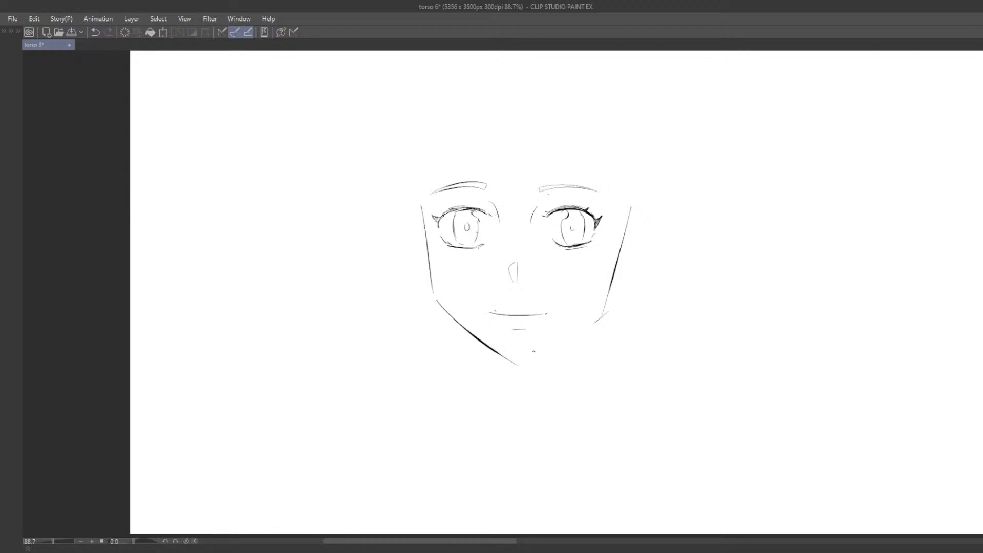
left_click_drag(571, 343, 603, 319)
Try hairline strokes above the eyebrows and undo them.
left_click_drag(505, 311, 539, 366)
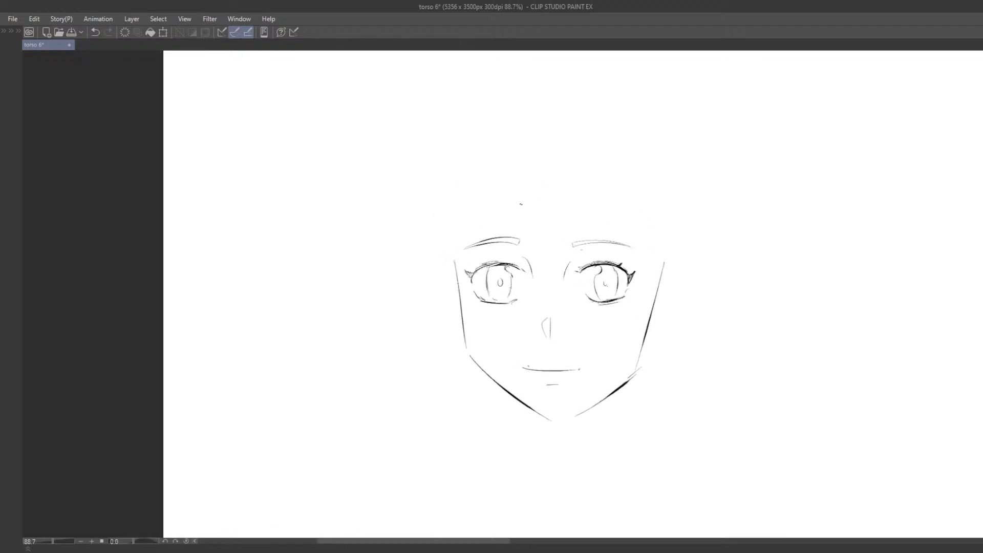
left_click_drag(512, 206, 565, 263)
key("ctrl+z")
left_click_drag(528, 171, 540, 248)
key("ctrl+z")
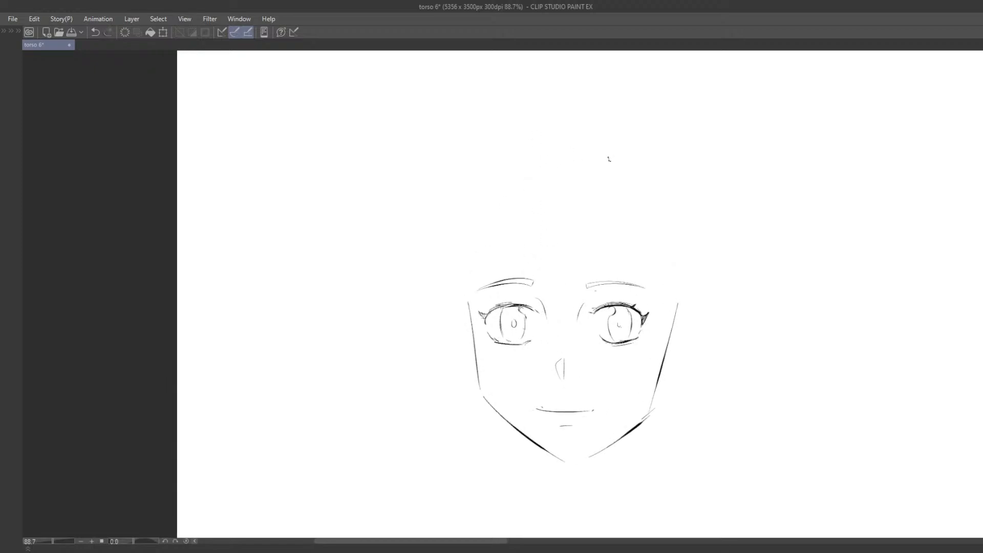
Try hairline curves from the crown down both sides of the forehead and undo them.
left_click_drag(599, 149, 478, 301)
key("ctrl+z")
left_click_drag(608, 163, 624, 234)
key("ctrl+z")
left_click_drag(617, 179, 647, 358)
left_click_drag(658, 274, 644, 360)
key("ctrl+z")
key("ctrl+z")
Draw a curved hairline from the crown down the right side of the face and a darker, narrower cheek line below.
mouse_move(612, 168)
left_mouse_down()
mouse_move(635, 213)
mouse_move(645, 338)
left_mouse_up()
left_click_drag(644, 220, 648, 313)
left_click_drag(650, 272, 654, 405)
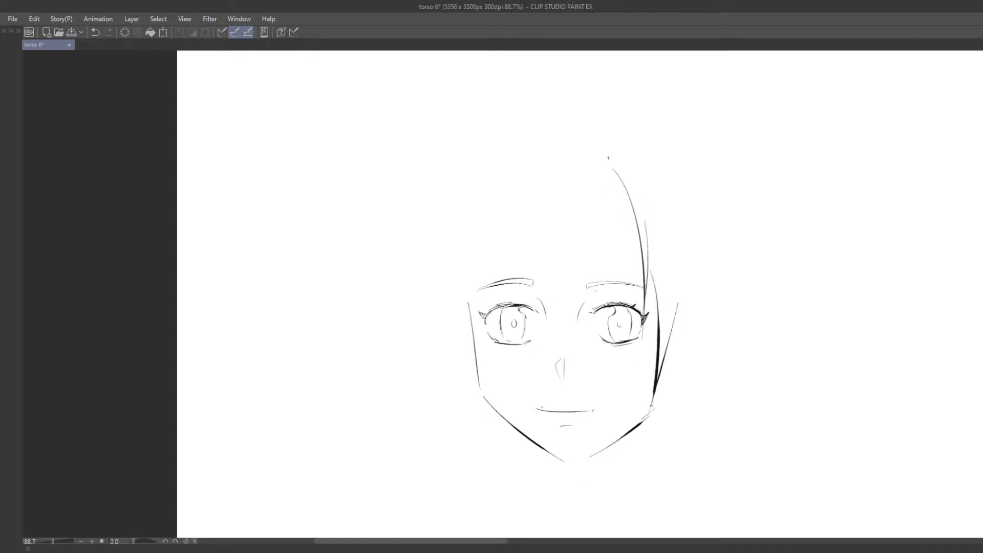
left_click_drag(669, 324, 653, 387)
Draw a long rounded hairline curve from the crown down to the outer end of the left eyebrow.
mouse_move(613, 160)
left_mouse_down()
mouse_move(499, 254)
mouse_move(485, 306)
left_mouse_up()
key("ctrl+z")
mouse_move(600, 163)
left_mouse_down()
mouse_move(531, 188)
mouse_move(481, 303)
left_mouse_up()
scroll(554, 286, "down", 3)
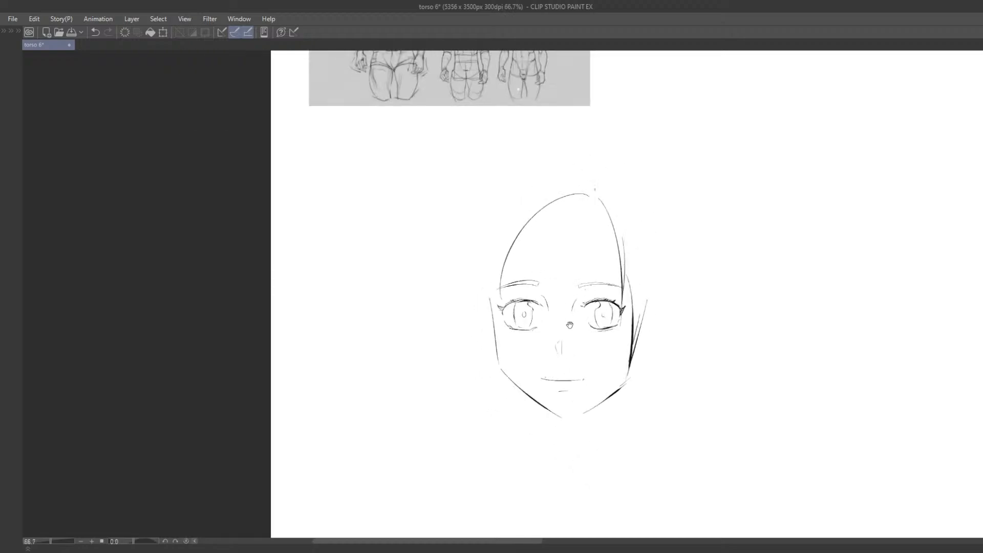
Add short marks under both eyes and above the left eyebrow, and try extra strokes around the crown and forehead.
left_click_drag(570, 325, 528, 279)
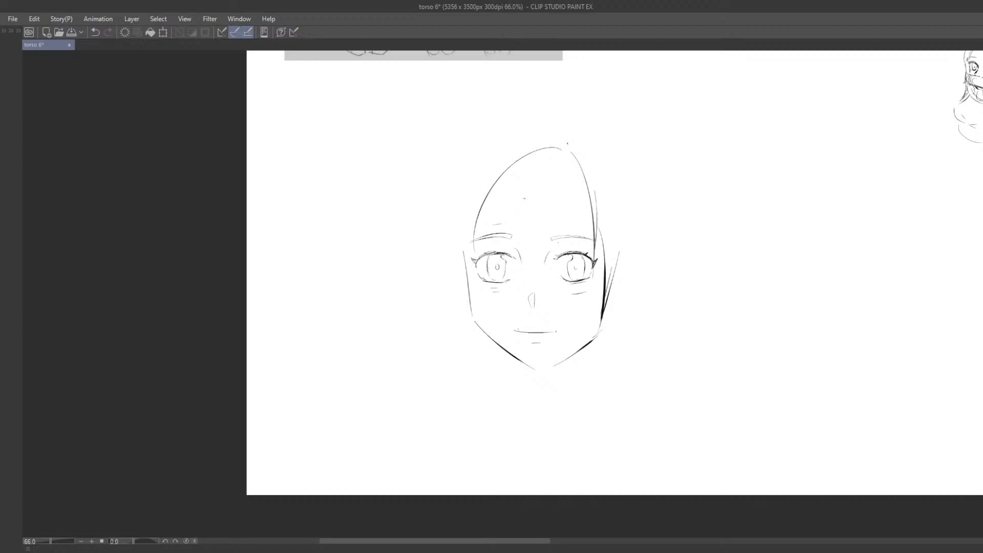
left_click_drag(536, 157, 495, 207)
left_click_drag(509, 204, 553, 200)
key("ctrl+z")
key("ctrl+z")
Lasso the hairline above the eyebrows, squash its height slightly with a transform, apply it and deselect.
mouse_move(475, 228)
left_mouse_down()
mouse_move(588, 109)
mouse_move(577, 213)
left_mouse_up()
key("ctrl+z")
mouse_move(473, 230)
left_mouse_down()
mouse_move(626, 122)
mouse_move(561, 221)
left_mouse_up()
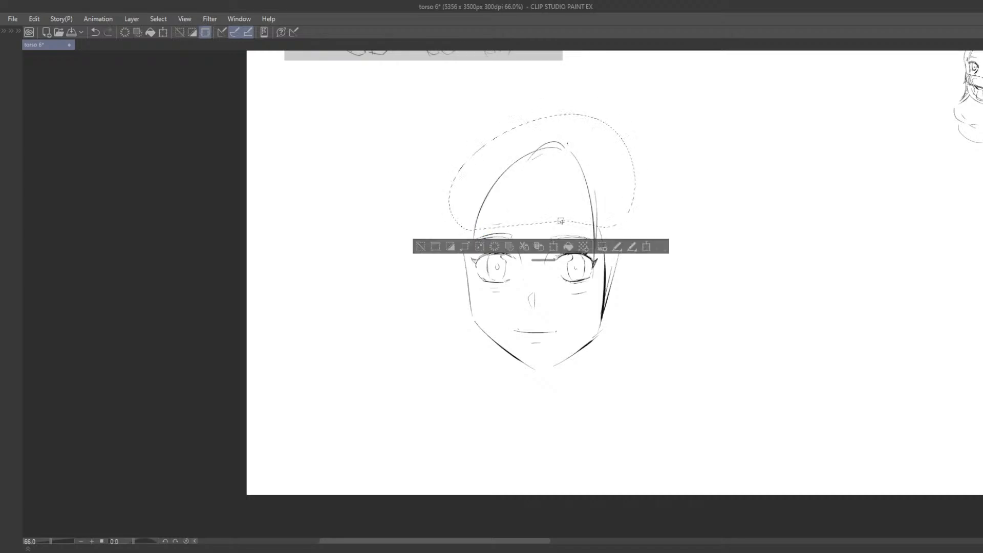
key("ctrl+t")
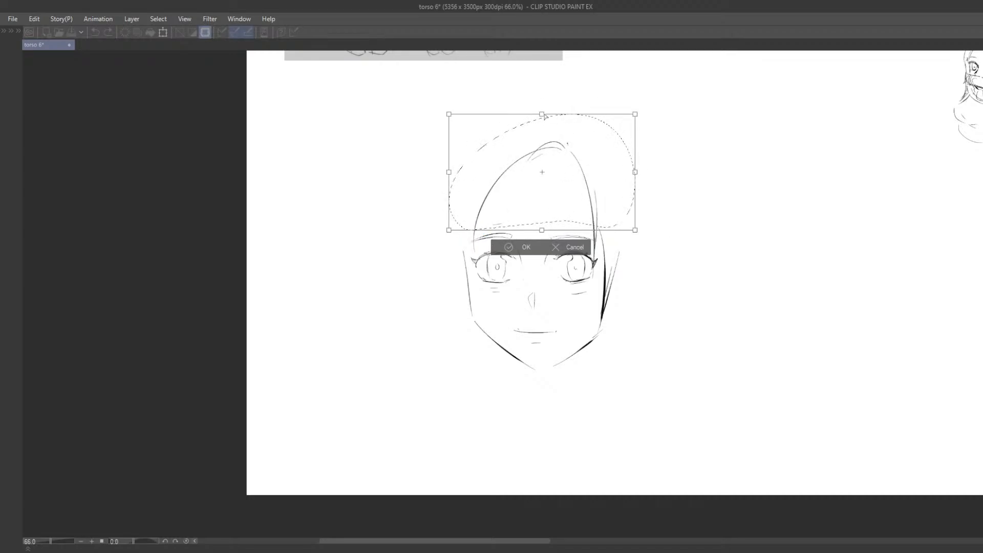
mouse_move(541, 114)
left_mouse_down()
mouse_move(540, 134)
mouse_move(466, 205)
left_mouse_up()
left_click(496, 247)
left_click(415, 250)
Try a long outer hair contour from the crown down the left side of the face.
key("ctrl+z")
key("ctrl+z")
mouse_move(549, 152)
left_mouse_down()
mouse_move(504, 156)
mouse_move(444, 251)
left_mouse_up()
key("ctrl+z")
key("ctrl+z")
mouse_move(558, 141)
left_mouse_down()
mouse_move(488, 160)
mouse_move(451, 263)
mouse_move(452, 369)
left_mouse_up()
key("ctrl+z")
key("ctrl+z")
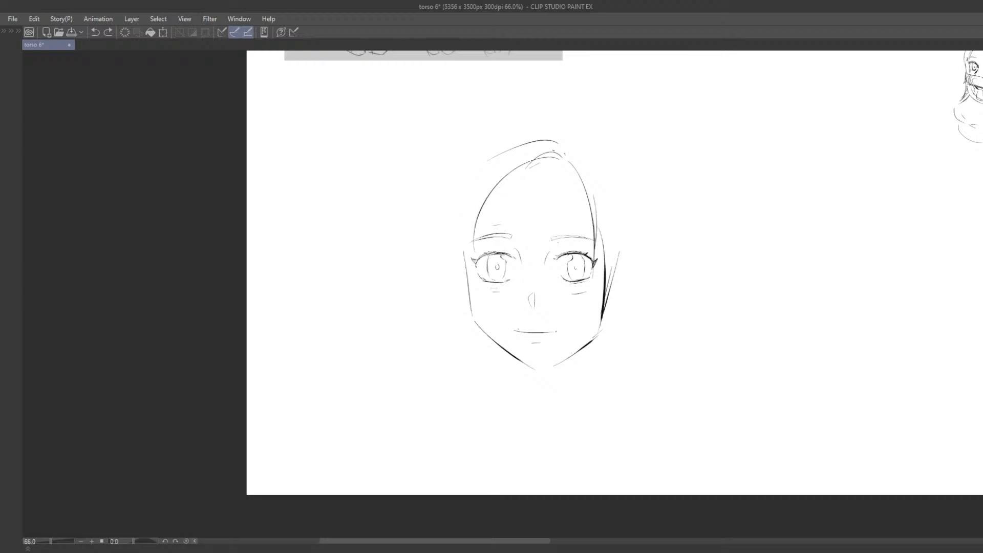
key("ctrl+z")
mouse_move(558, 142)
left_mouse_down()
mouse_move(459, 252)
mouse_move(475, 306)
left_mouse_up()
key("ctrl+z")
Try short strokes and a hanging side lock beside the left cheek, and undo them.
left_click_drag(461, 258, 470, 299)
left_click_drag(467, 260, 478, 292)
key("ctrl+z")
left_click_drag(457, 256, 441, 346)
left_click_drag(466, 308, 454, 336)
key("ctrl+z")
key("ctrl+z")
key("ctrl+z")
key("ctrl+z")
key("ctrl+z")
key("ctrl+z")
Draw the outer hair contour from the crown down the left side of the head, ending in a pointed lock beside the jaw.
left_click_drag(563, 153, 578, 177)
left_click_drag(562, 143, 457, 259)
key("ctrl+z")
left_click_drag(557, 138, 458, 278)
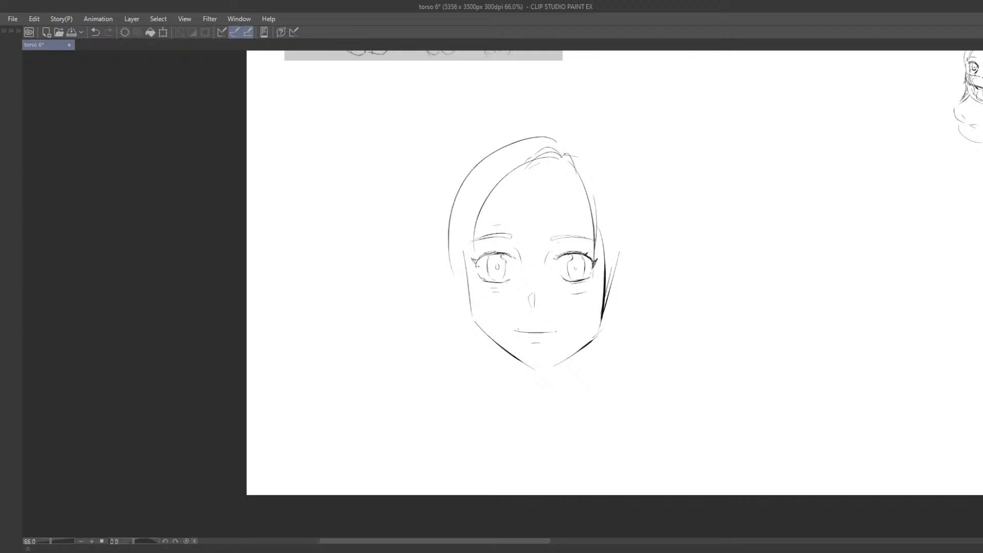
key("ctrl+z")
left_click_drag(477, 239, 470, 264)
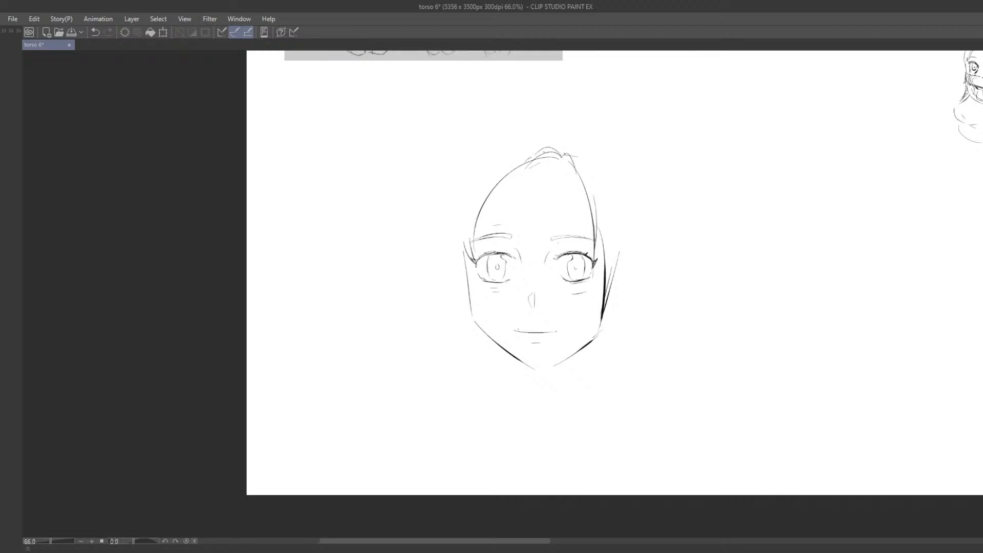
left_click_drag(540, 147, 445, 268)
left_click_drag(459, 307, 449, 365)
left_click_drag(466, 339, 449, 364)
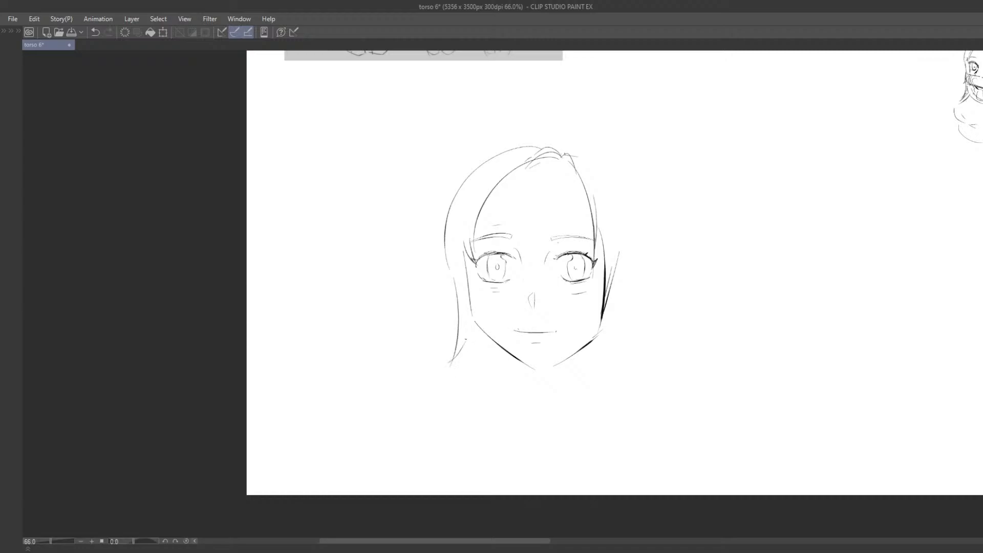
Draw the outer hair contour down the right side of the head to cheek level.
left_click_drag(535, 392, 517, 376)
left_click_drag(559, 133, 597, 278)
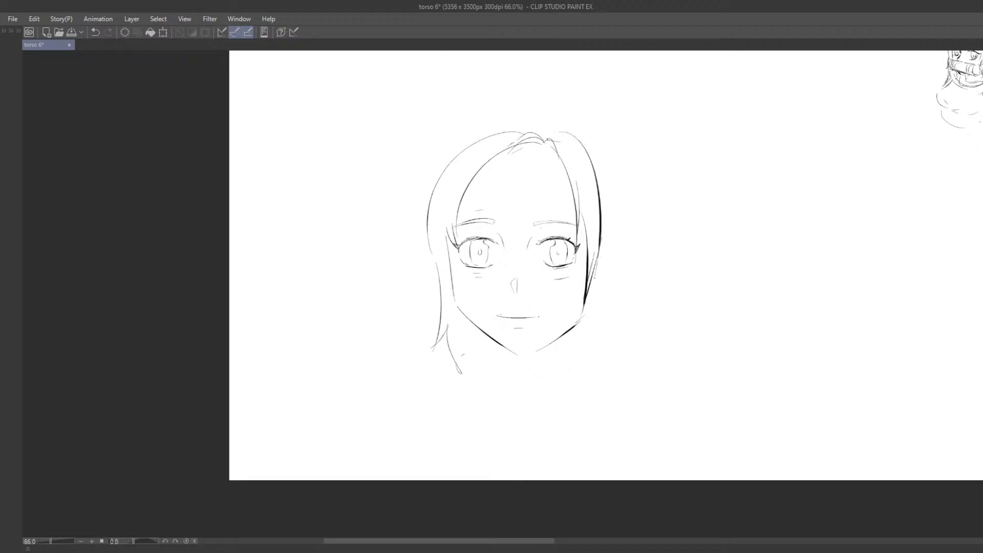
key("ctrl+z")
left_click_drag(578, 147, 596, 280)
Draw inner hair strands from the parting down both sides of the forehead and past the outer ends of the eyes.
left_click_drag(516, 140, 466, 317)
key("ctrl+z")
key("ctrl+z")
key("ctrl+z")
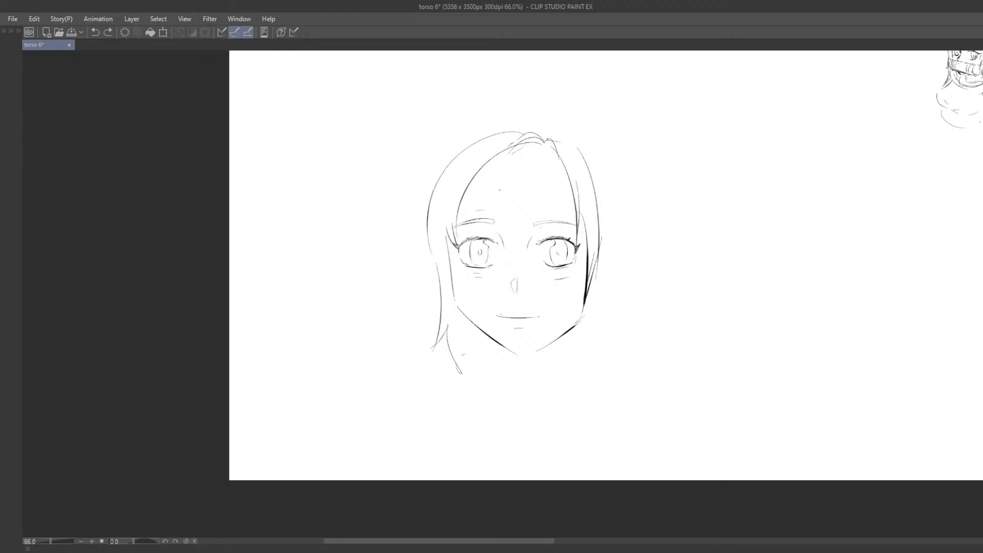
mouse_move(526, 145)
left_mouse_down()
mouse_move(469, 229)
mouse_move(461, 294)
left_mouse_up()
left_click_drag(458, 235, 459, 262)
left_click_drag(560, 157, 574, 289)
key("ctrl+z")
left_click_drag(554, 145, 569, 181)
key("ctrl+z")
left_click_drag(563, 153, 575, 187)
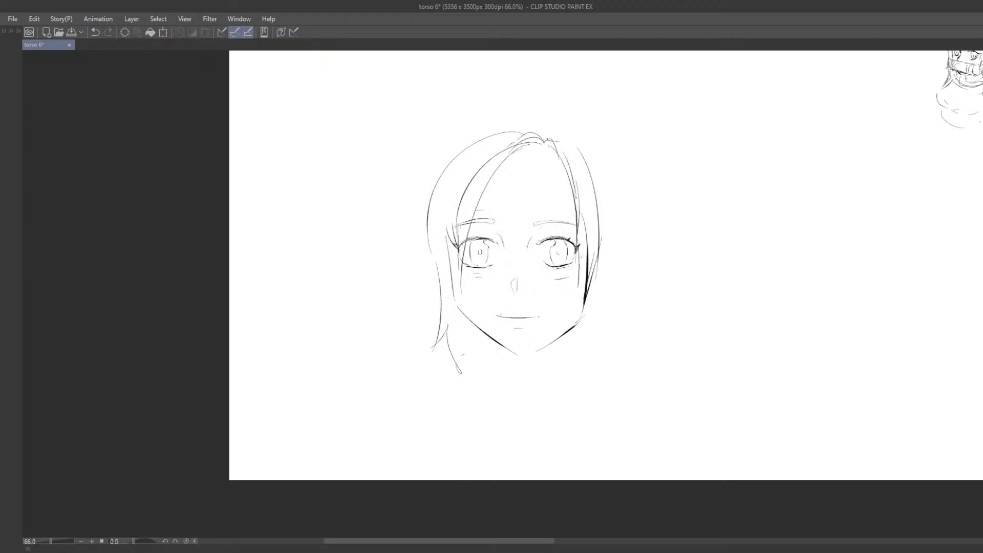
left_click_drag(544, 141, 552, 152)
Draw a curved hair lock hanging beside the right side of the jaw.
left_click_drag(612, 285, 599, 239)
mouse_move(583, 215)
left_mouse_down()
mouse_move(573, 268)
mouse_move(585, 303)
left_mouse_up()
key("ctrl+z")
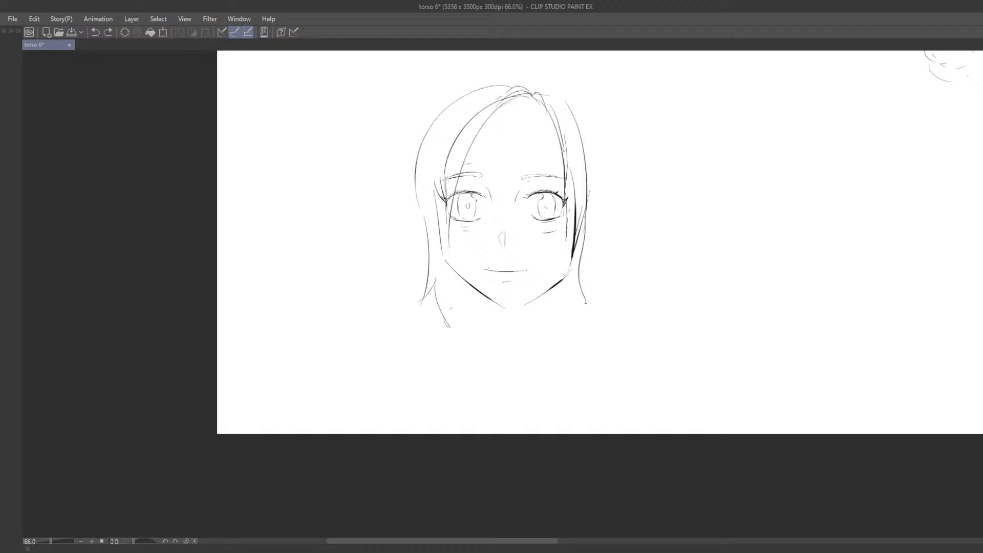
key("ctrl+z")
Draw a rounded arc over the crown joining both sides of the hair.
left_click_drag(499, 85, 563, 100)
key("ctrl+z")
mouse_move(459, 97)
left_mouse_down()
mouse_move(568, 95)
mouse_move(576, 175)
left_mouse_up()
key("ctrl+z")
left_click_drag(570, 98, 597, 220)
key("ctrl+z")
Draw a heavier outer contour down the right side of the hair and an ear curve beside the left eye.
left_click_drag(577, 114, 592, 223)
mouse_move(590, 224)
left_mouse_down()
mouse_move(582, 248)
mouse_move(590, 224)
mouse_move(580, 240)
left_mouse_up()
key("ctrl+z")
key("ctrl+z")
left_click_drag(427, 196, 440, 240)
left_click(494, 264)
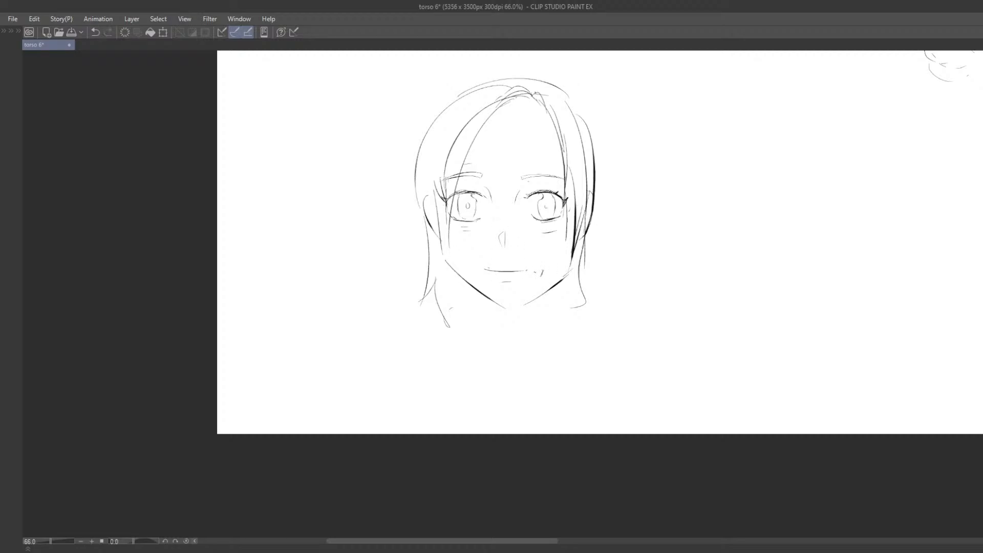
Sketch both sides of the neck below the jaw with a curved collar line at its base.
mouse_move(486, 305)
left_mouse_down()
mouse_move(506, 311)
mouse_move(491, 296)
mouse_move(515, 311)
mouse_move(495, 319)
left_mouse_up()
key("ctrl+z")
key("ctrl+z")
key("ctrl+z")
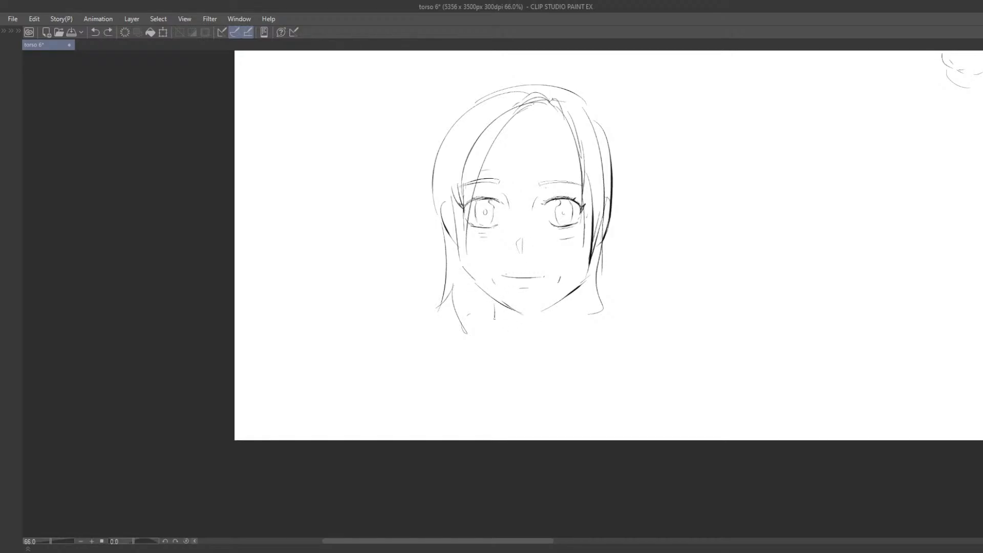
key("ctrl+z")
mouse_move(555, 304)
left_mouse_down()
mouse_move(557, 326)
mouse_move(544, 334)
mouse_move(556, 330)
mouse_move(565, 349)
left_mouse_up()
key("ctrl+z")
scroll(527, 219, "up", 3)
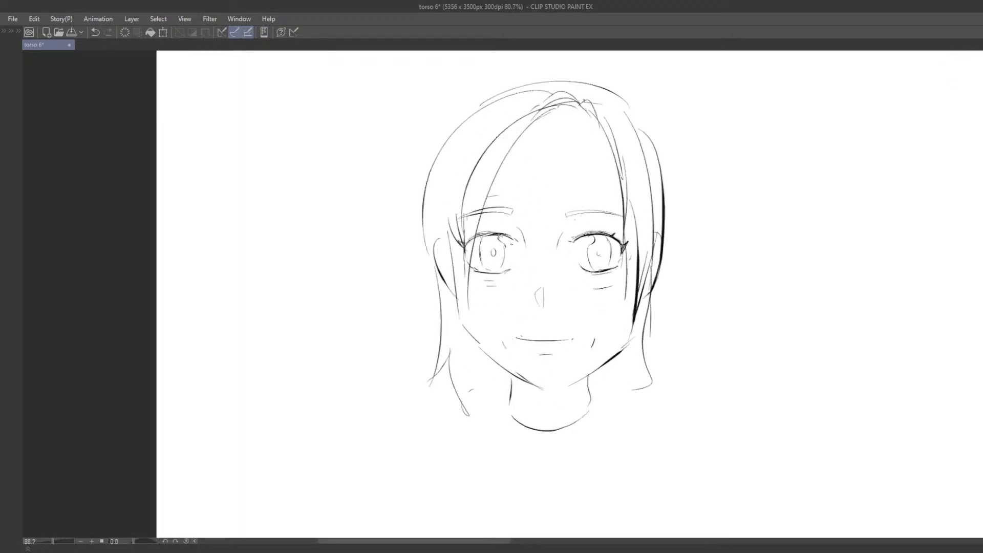
Try extra strokes around the left eye and redraw the left eyebrow with a darker line.
left_click_drag(476, 236, 519, 245)
key("ctrl+z")
key("ctrl+z")
key("ctrl+z")
left_click_drag(528, 215, 465, 216)
scroll(464, 250, "down", 3)
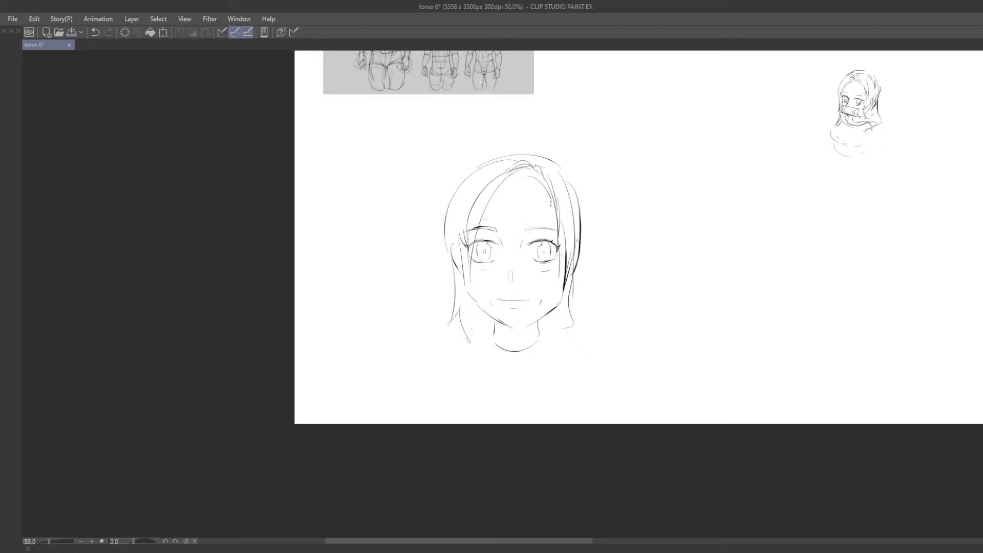
Sketch the collar edges around the neck and a sloping shoulder line on each side.
scroll(497, 201, "down", 1)
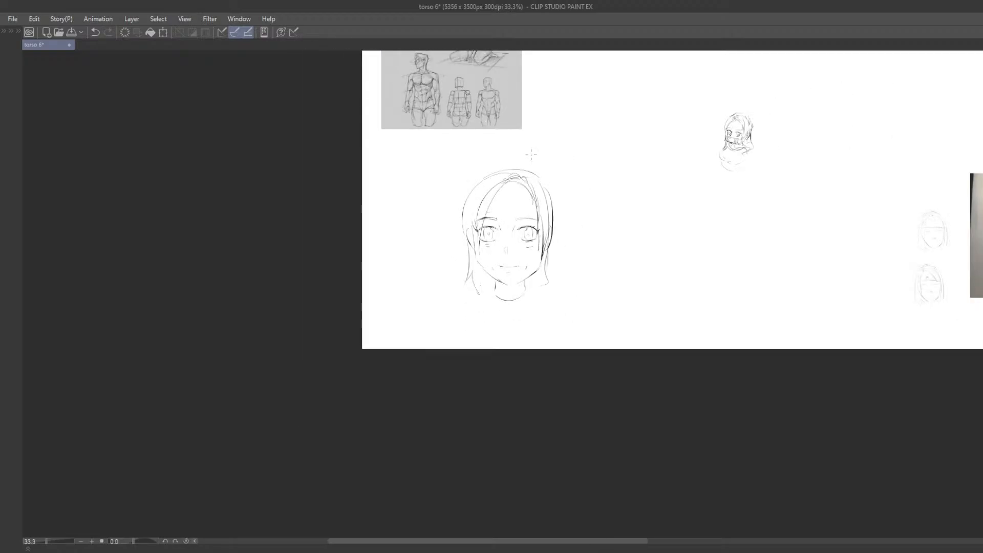
scroll(532, 266, "up", 1)
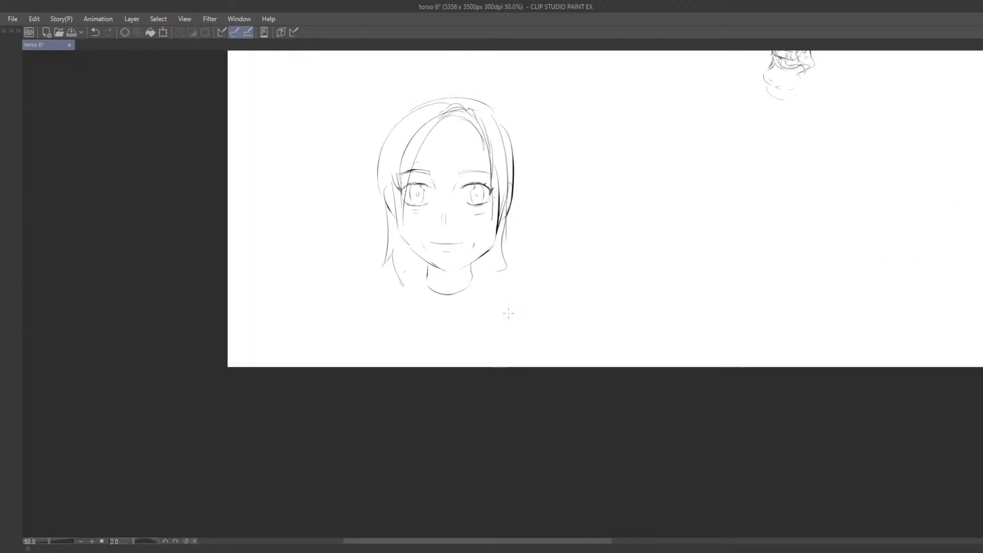
mouse_move(405, 274)
left_mouse_down()
mouse_move(396, 308)
mouse_move(419, 281)
left_mouse_up()
key("ctrl+z")
mouse_move(420, 292)
left_mouse_down()
mouse_move(442, 316)
mouse_move(415, 284)
left_mouse_up()
key("ctrl+z")
left_click_drag(465, 274, 489, 283)
left_click_drag(405, 284, 370, 304)
key("ctrl+z")
left_click_drag(509, 292, 585, 377)
scroll(539, 326, "up", 2)
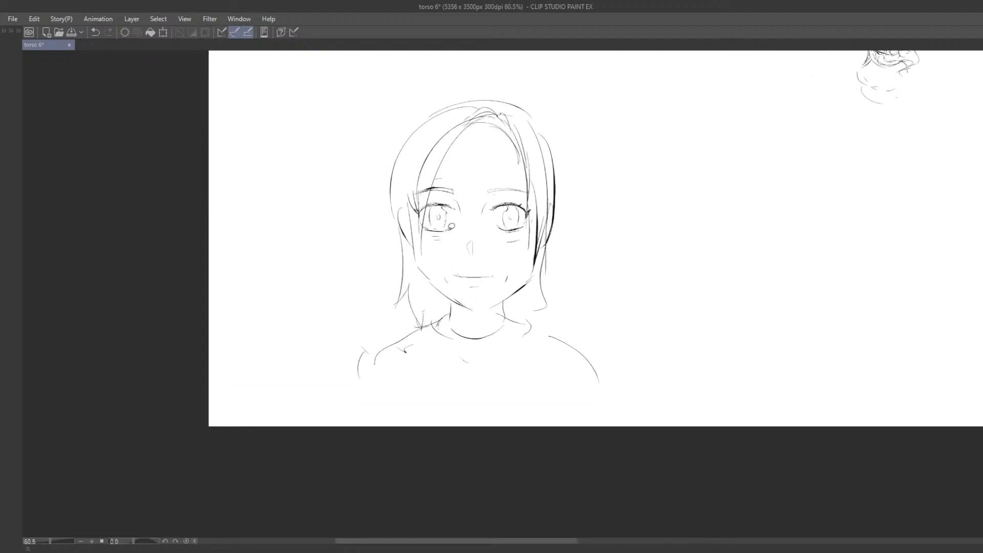
Lasso the eyes, eyebrows and nose, shift them slightly upward and deselect.
mouse_move(460, 236)
left_mouse_down()
mouse_move(474, 236)
mouse_move(483, 269)
mouse_move(530, 316)
mouse_move(518, 284)
left_mouse_up()
scroll(474, 236, "up", 2)
key("ctrl+z")
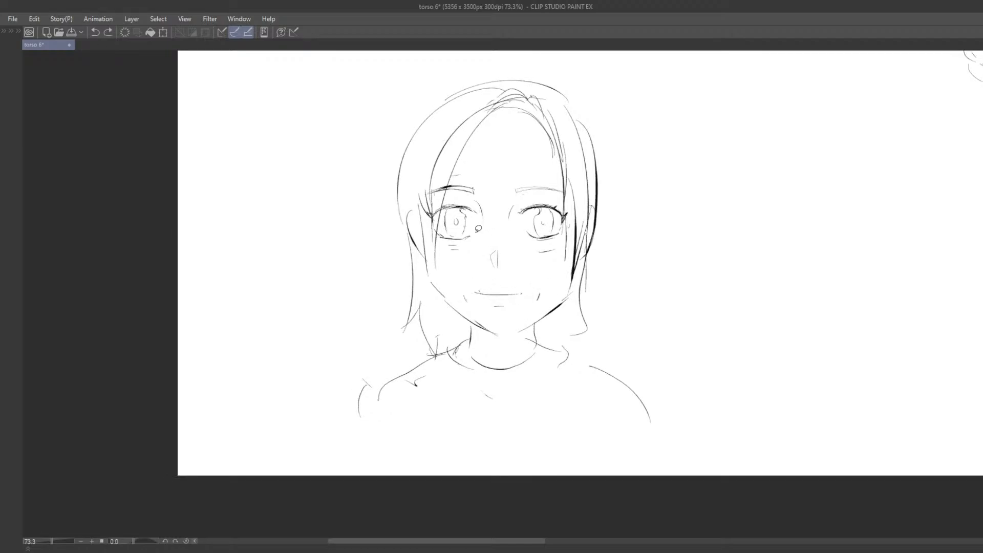
left_click_drag(474, 238, 483, 262)
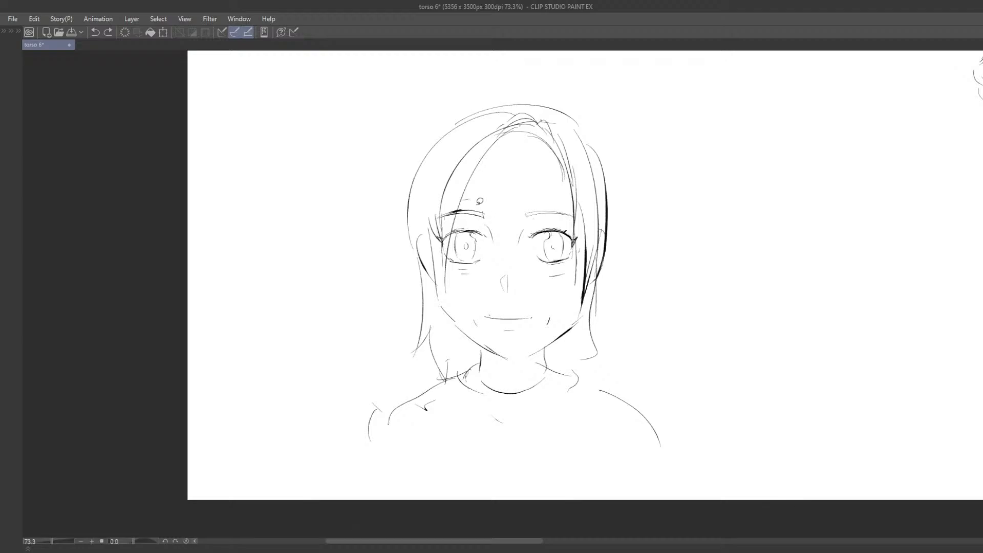
mouse_move(442, 215)
left_mouse_down()
mouse_move(493, 296)
mouse_move(595, 245)
mouse_move(445, 202)
left_mouse_up()
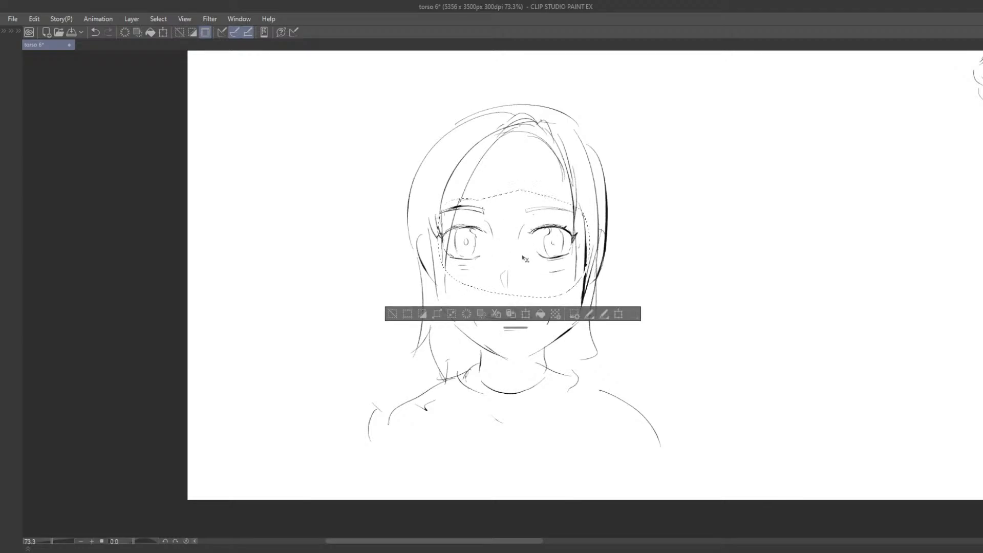
left_click(392, 314)
Lasso the top of the hair above the eyebrows, move it slightly upward and deselect.
scroll(531, 268, "down", 2)
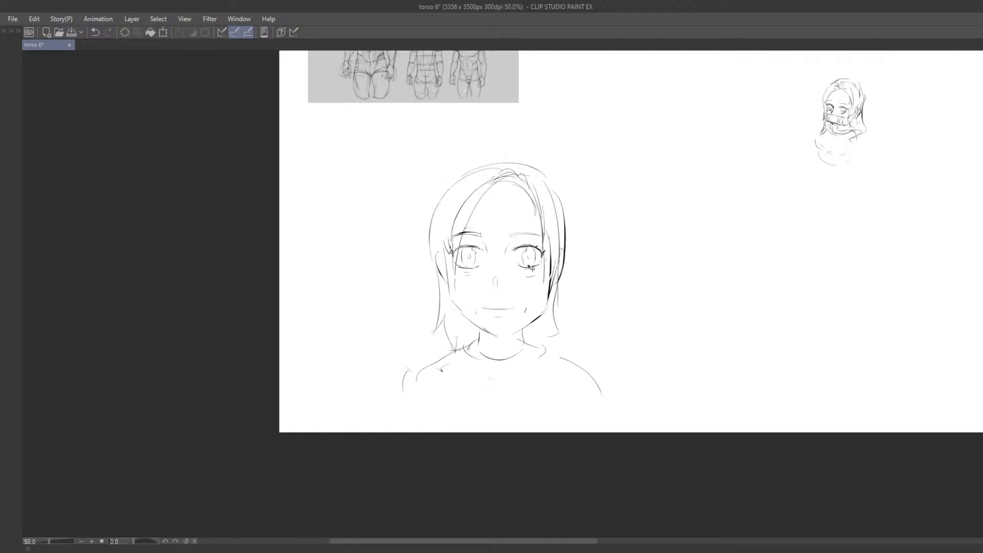
mouse_move(420, 198)
left_mouse_down()
mouse_move(589, 189)
mouse_move(452, 147)
left_mouse_up()
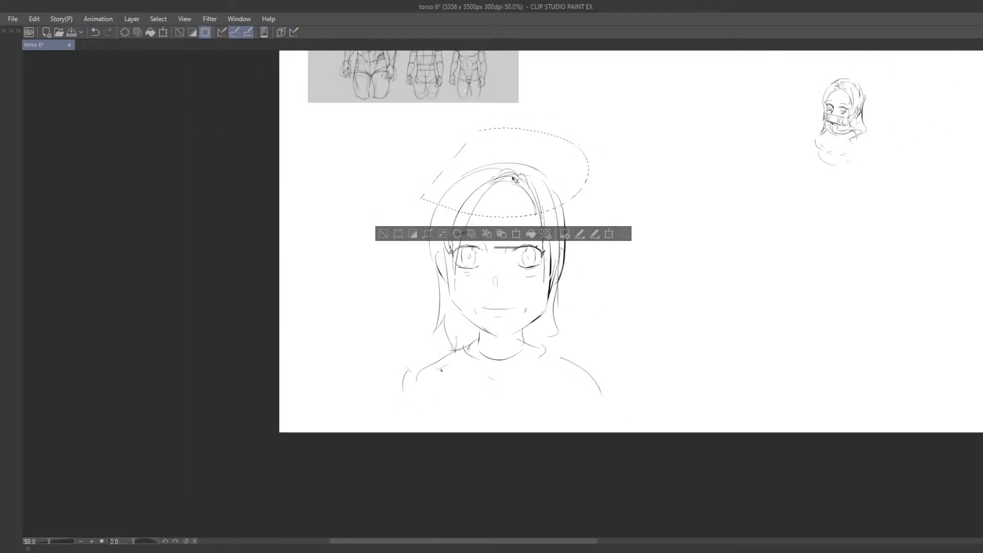
left_click_drag(526, 173, 525, 170)
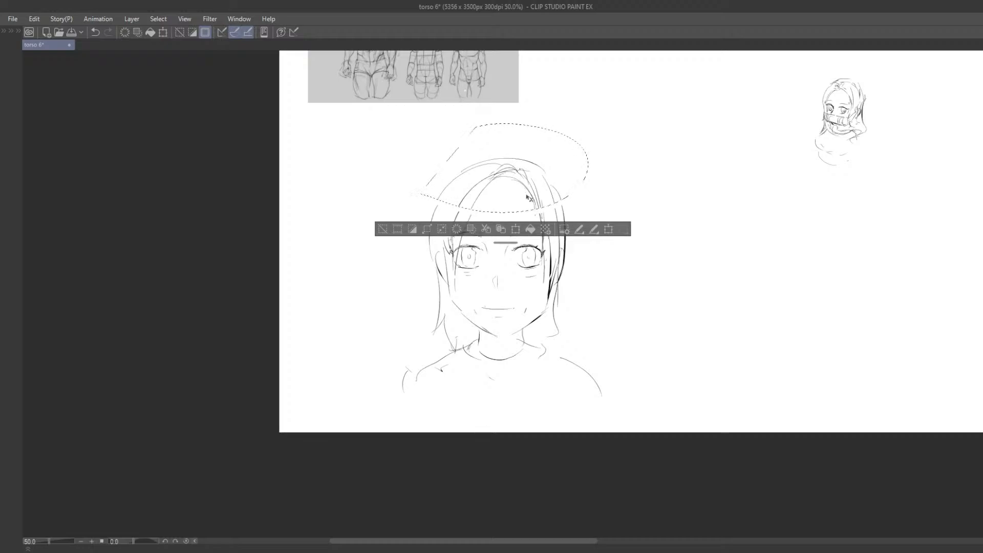
left_click(382, 230)
Lasso the whole front-facing bust sketch, scale it down with a transform and apply it.
scroll(430, 232, "up", 1)
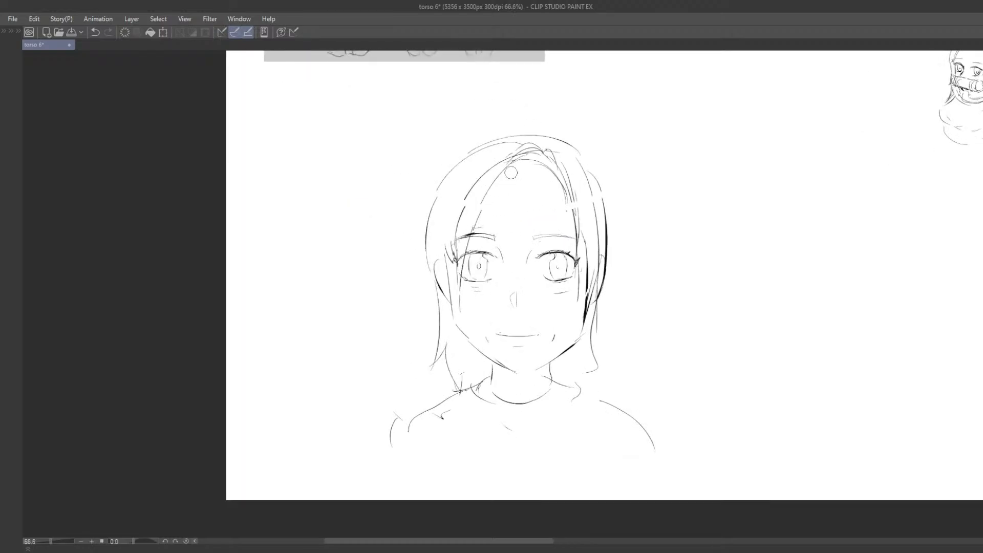
scroll(584, 190, "down", 1)
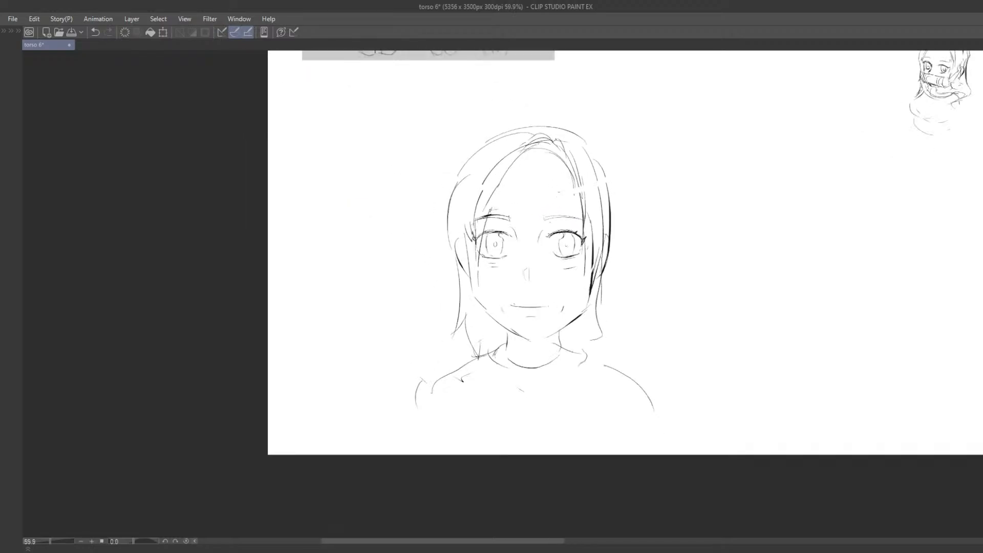
scroll(490, 198, "down", 1)
scroll(370, 322, "down", 3)
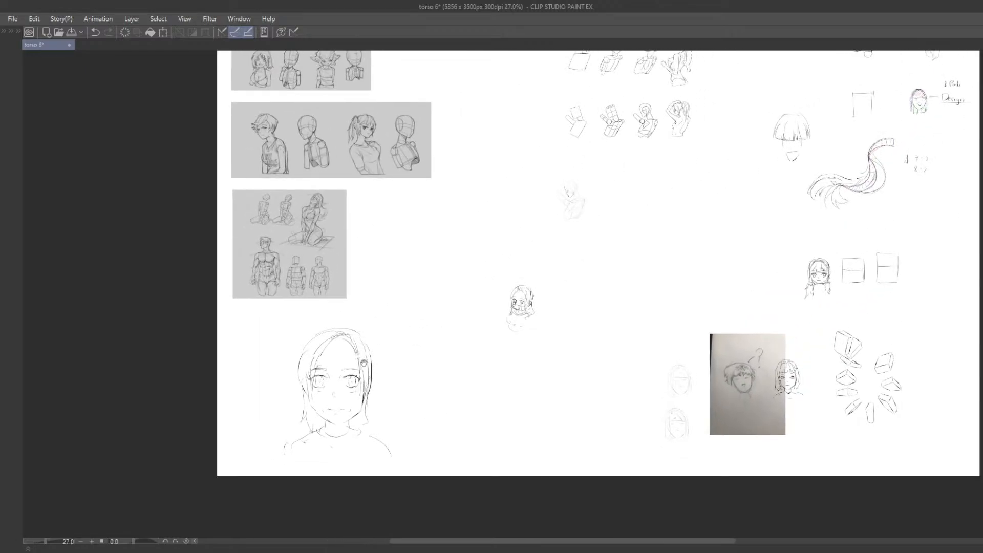
left_click_drag(369, 355, 431, 285)
left_click_drag(394, 244, 490, 368)
key("ctrl+z")
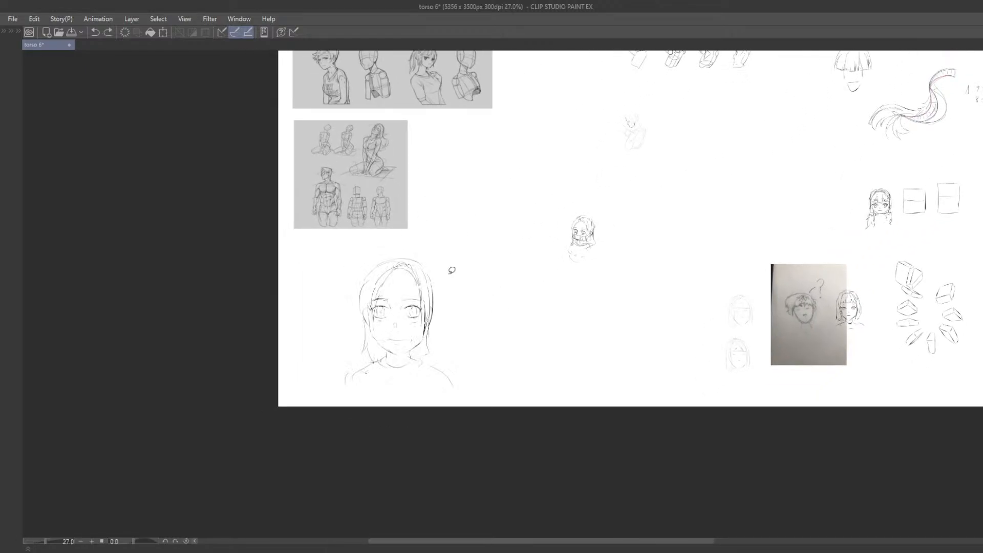
mouse_move(381, 249)
left_mouse_down()
mouse_move(352, 412)
mouse_move(466, 239)
left_mouse_up()
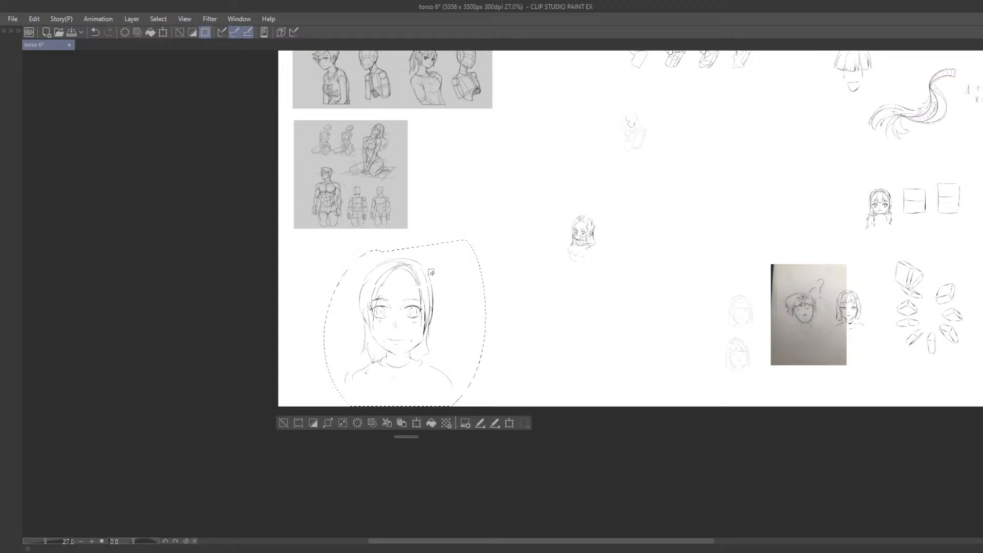
left_click_drag(482, 317, 447, 288)
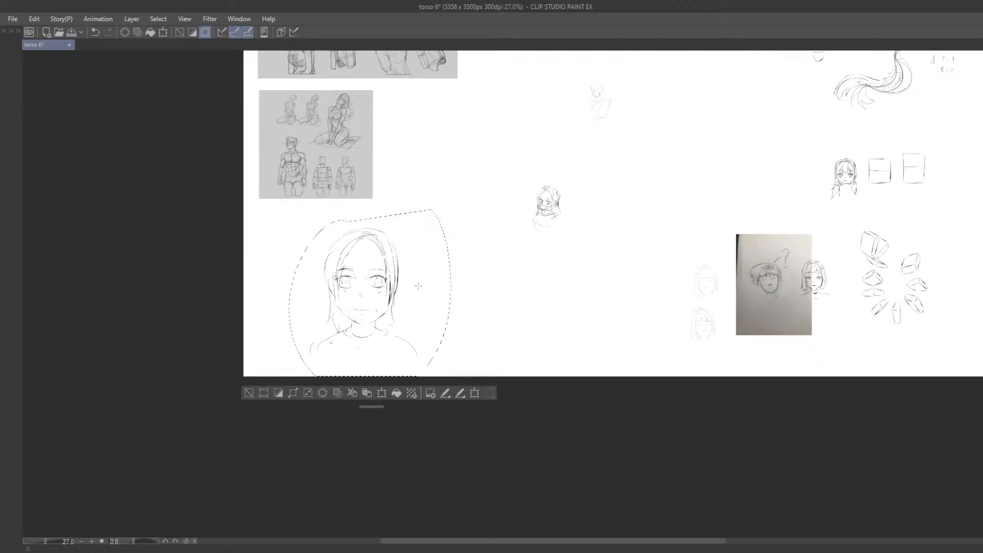
key("ctrl+t")
left_click_drag(450, 210, 390, 277)
key("Return")
Move the selected bust next to the two faint head sketches, shrink it to about their size and deselect.
key("ctrl+t")
left_click_drag(378, 314, 532, 314)
key("Return")
key("ctrl+t")
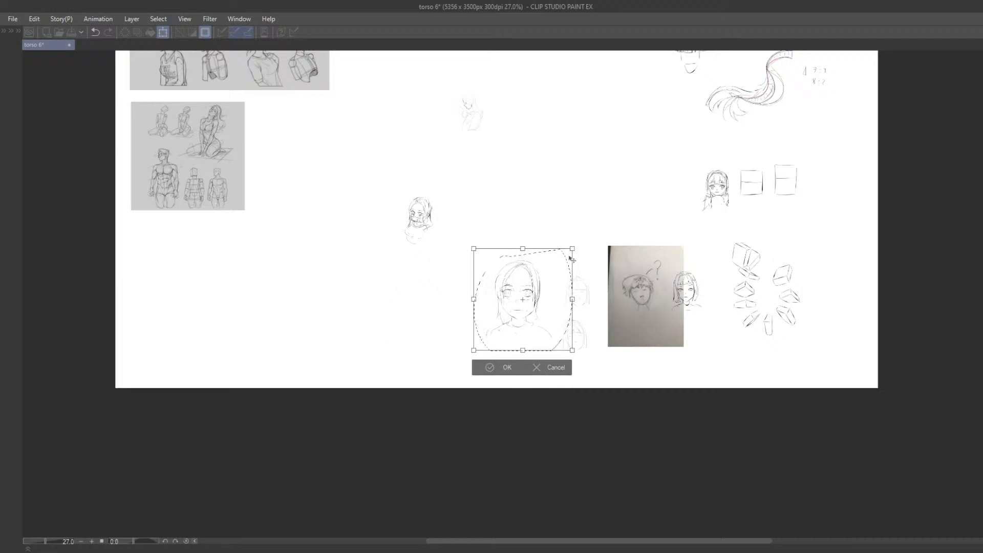
left_click_drag(571, 251, 552, 271)
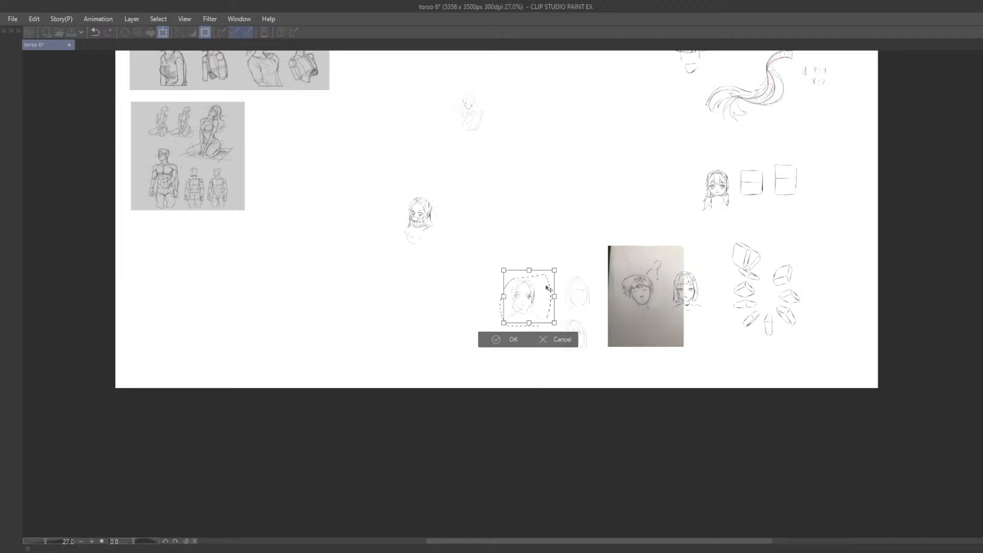
left_click(491, 343)
left_click(409, 336)
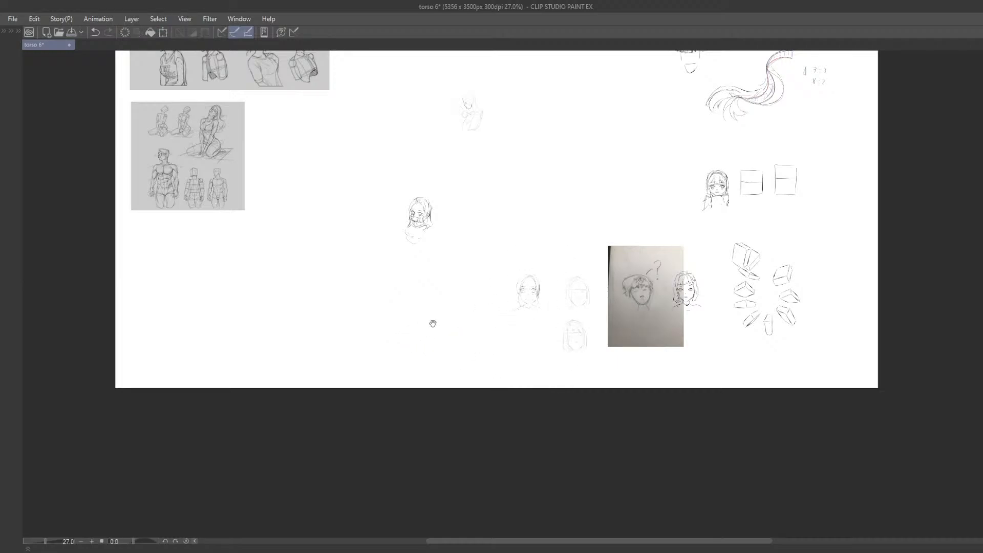
Return to the faint side-view figure below the torso pose rows and look closely at its head.
scroll(432, 358, "up", 2)
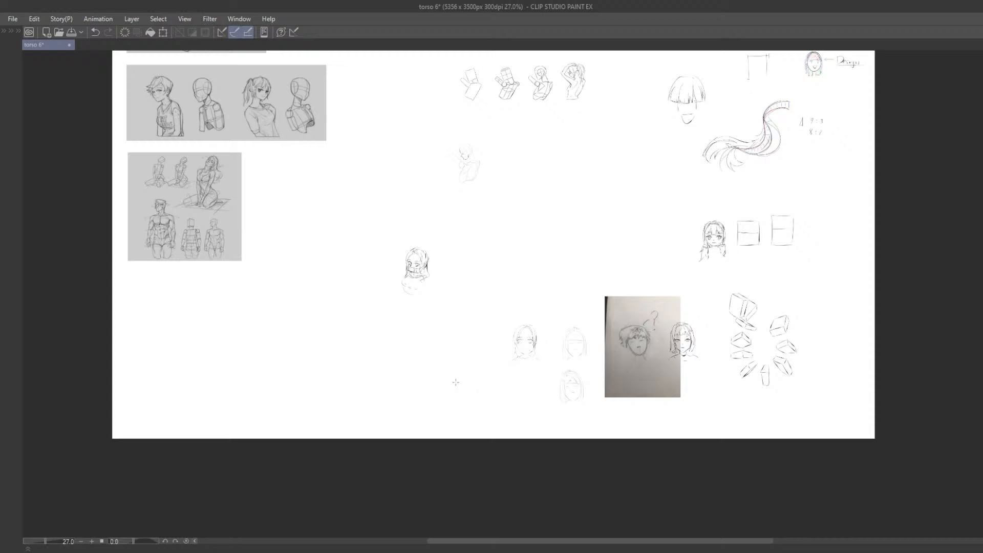
left_click(318, 551)
scroll(501, 281, "up", 4)
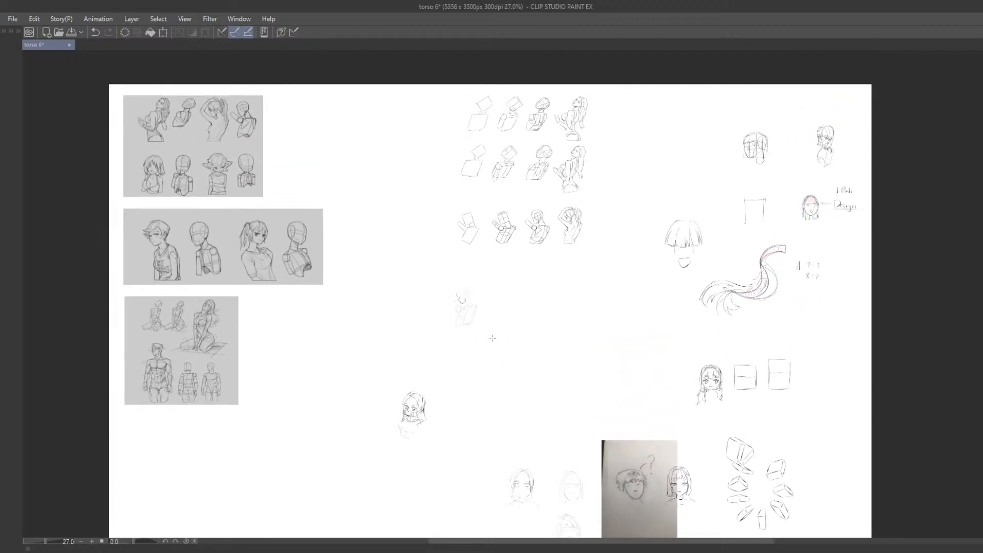
left_click_drag(469, 362, 535, 383)
key("ctrl+alt+0")
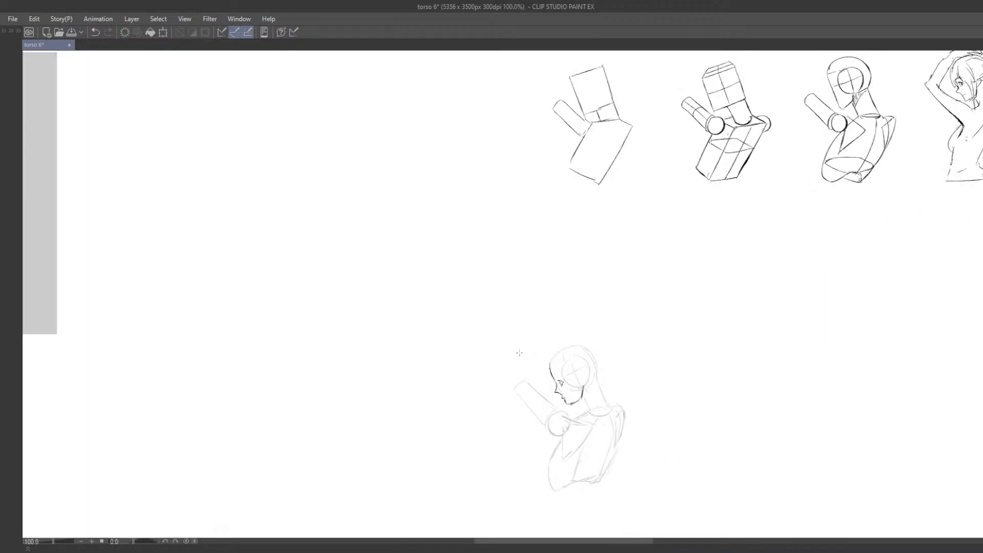
left_click_drag(496, 342, 500, 338)
mouse_move(531, 397)
left_mouse_down()
mouse_move(502, 364)
mouse_move(473, 297)
left_mouse_up()
scroll(492, 335, "up", 3)
Draw a hairline from the forehead across the side of the profile head to the front of the ear, retrying strokes.
left_click_drag(473, 253, 502, 260)
key("ctrl+z")
mouse_move(472, 243)
left_mouse_down()
mouse_move(522, 279)
mouse_move(485, 271)
mouse_move(500, 246)
mouse_move(517, 280)
left_mouse_up()
key("ctrl+z")
key("ctrl+z")
key("ctrl+z")
key("ctrl+z")
key("ctrl+z")
key("ctrl+z")
key("ctrl+z")
key("ctrl+z")
key("ctrl+z")
key("ctrl+z")
key("ctrl+z")
Draw the front hair contour of the profile head from the forehead up toward the crown.
mouse_move(471, 248)
left_mouse_down()
mouse_move(521, 281)
mouse_move(477, 234)
mouse_move(525, 232)
left_mouse_up()
key("ctrl+z")
key("ctrl+z")
key("ctrl+z")
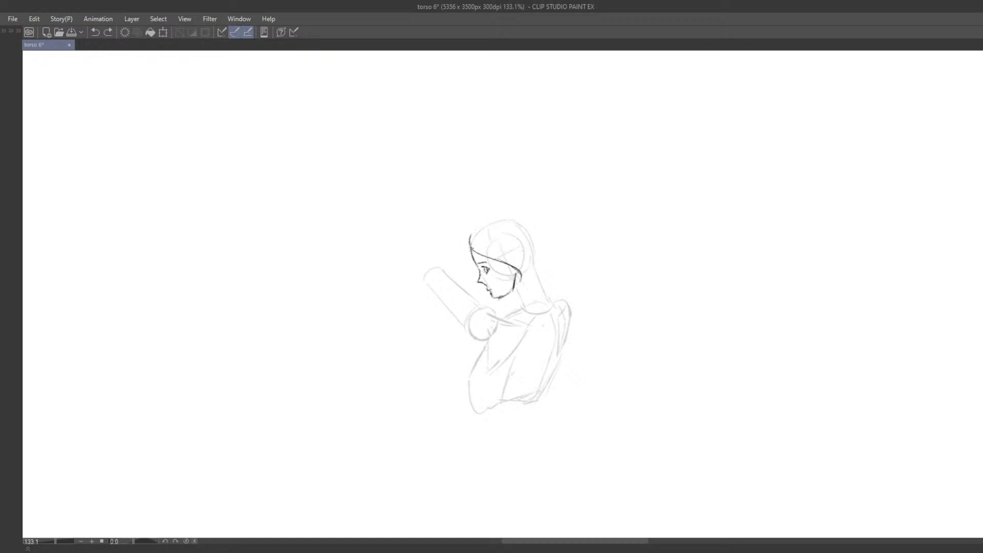
key("ctrl+z")
mouse_move(471, 247)
left_mouse_down()
mouse_move(465, 237)
mouse_move(469, 254)
mouse_move(472, 232)
mouse_move(494, 223)
left_mouse_up()
key("ctrl+z")
key("ctrl+z")
key("ctrl+z")
key("ctrl+z")
key("ctrl+z")
scroll(500, 268, "up", 2)
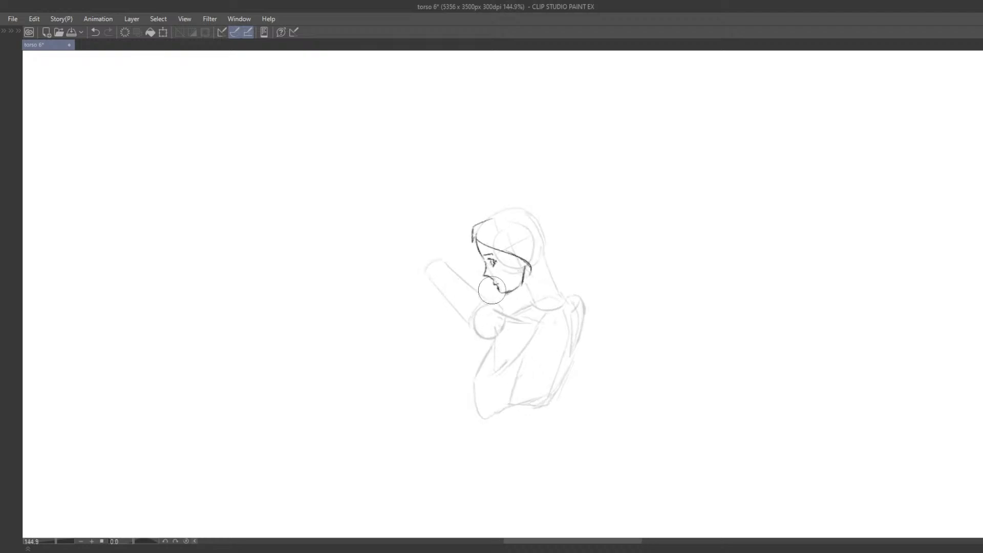
Clean up the mouth, chin and jaw of the profile face, retrying strokes.
left_click_drag(499, 261, 496, 262)
key("p")
key("ctrl+z")
key("ctrl+z")
key("ctrl+z")
left_click_drag(533, 298, 495, 273)
key("ctrl+z")
Outline the top and back of the profile head down to the nape, retrying strokes.
scroll(498, 272, "down", 4)
left_click_drag(486, 228, 505, 217)
key("ctrl+z")
mouse_move(512, 217)
left_mouse_down()
mouse_move(534, 237)
mouse_move(531, 256)
left_mouse_up()
key("ctrl+z")
key("ctrl+z")
Draw the neck lines from the jaw and nape down to the shoulders, retrying strokes.
mouse_move(528, 256)
left_mouse_down()
mouse_move(533, 268)
mouse_move(517, 265)
mouse_move(543, 281)
mouse_move(518, 289)
mouse_move(515, 303)
mouse_move(500, 300)
mouse_move(505, 294)
left_mouse_up()
key("ctrl+z")
key("ctrl+z")
key("ctrl+z")
Try outlining the raised upper arm and the chest contour over the faint guides.
mouse_move(456, 257)
left_mouse_down()
mouse_move(501, 297)
mouse_move(470, 287)
mouse_move(501, 311)
mouse_move(482, 310)
left_mouse_up()
key("ctrl+z")
key("ctrl+z")
key("ctrl+z")
key("ctrl+z")
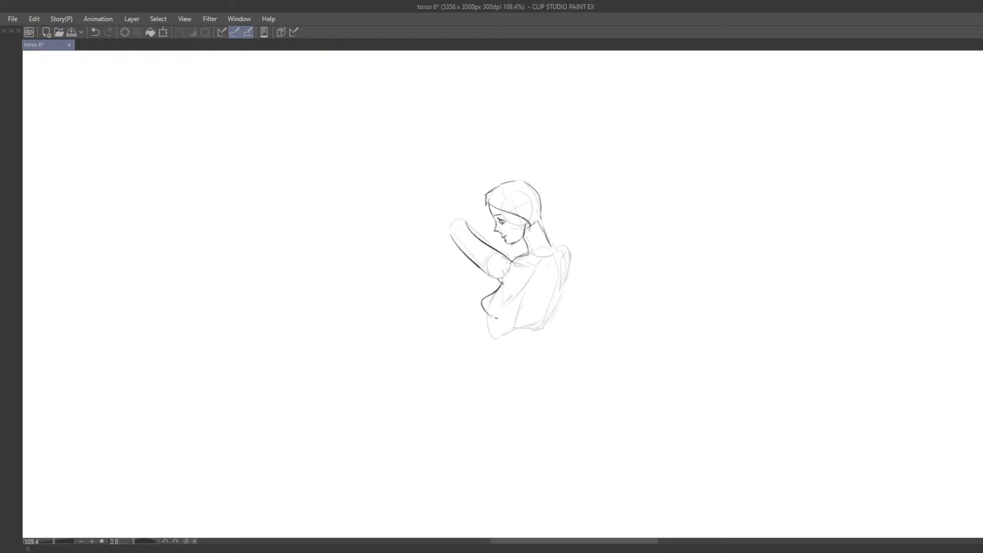
key("ctrl+z")
key("ctrl+z")
Redraw the outer line of the raised upper arm from the elbow to the armpit, retrying strokes.
left_click_drag(450, 232, 487, 271)
key("ctrl+z")
key("ctrl+z")
left_click_drag(451, 221, 502, 282)
key("ctrl+z")
left_click_drag(447, 221, 492, 276)
Draw the forearm's inner edge from the elbow to the top of the head and extend the inner upper-arm line to meet it.
mouse_move(478, 237)
left_mouse_down()
mouse_move(455, 221)
mouse_move(502, 176)
left_mouse_up()
key("ctrl+z")
mouse_move(453, 214)
left_mouse_down()
mouse_move(509, 178)
mouse_move(499, 218)
left_mouse_up()
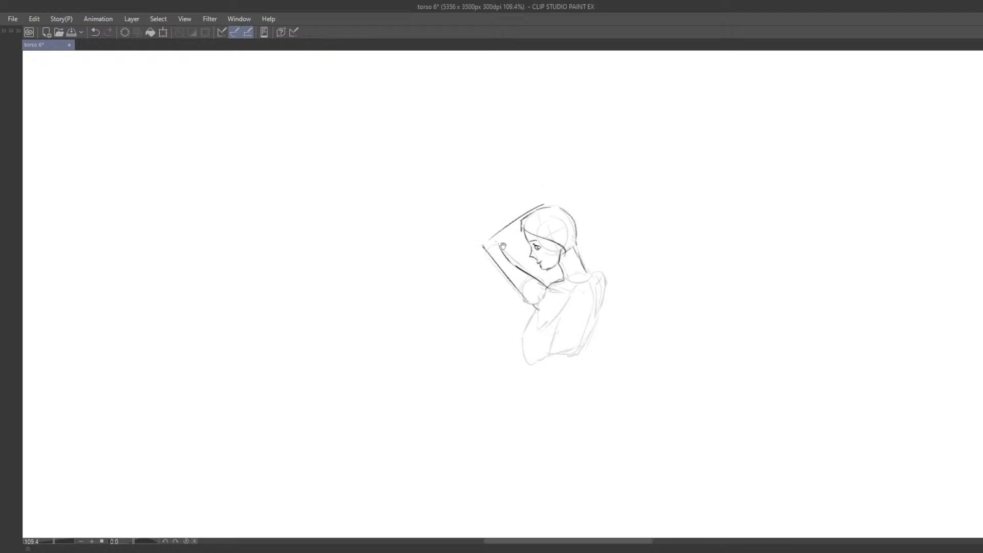
scroll(499, 218, "up", 2)
left_click_drag(500, 252, 520, 278)
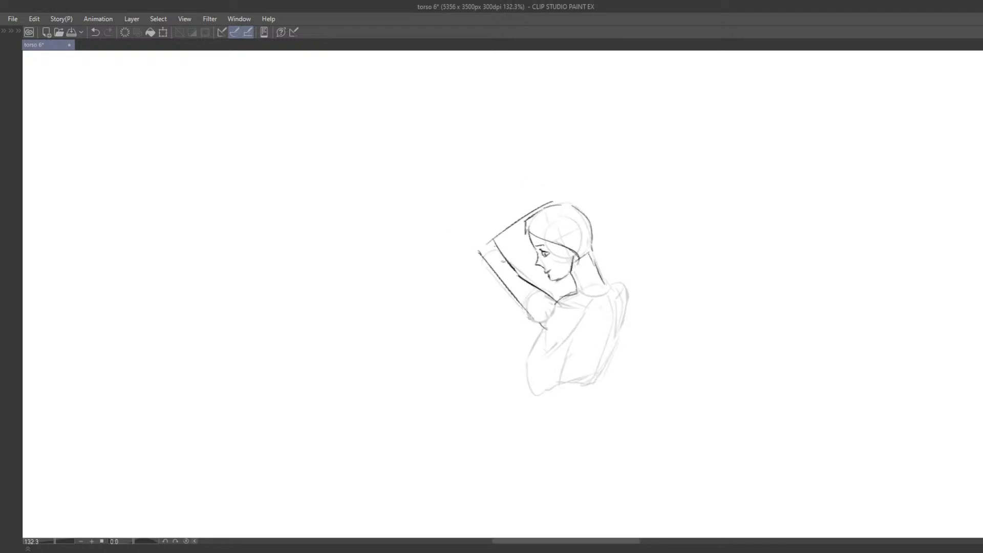
Reposition the outer upper-arm line slightly farther out and darken it near the armpit.
left_click_drag(480, 252, 535, 327)
key("ctrl+z")
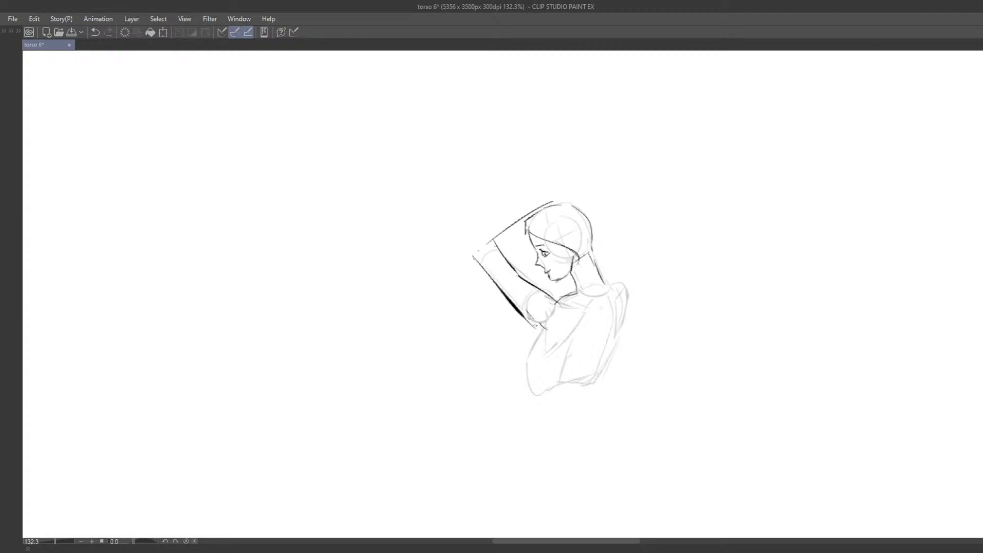
key("ctrl+z")
left_click_drag(470, 258, 540, 332)
key("ctrl+z")
left_click_drag(476, 259, 533, 321)
key("ctrl+z")
Round off the elbow, draw the forearm's outer edge and add the hand resting on the head.
mouse_move(467, 241)
left_mouse_down()
mouse_move(478, 254)
mouse_move(502, 216)
mouse_move(472, 226)
left_mouse_up()
key("ctrl+z")
key("ctrl+z")
left_click_drag(532, 198, 467, 234)
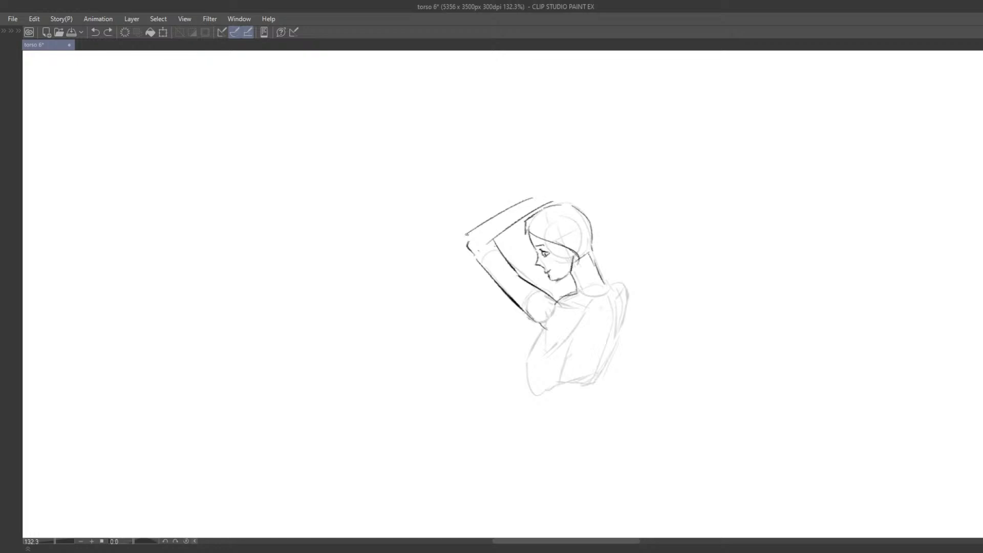
key("ctrl+z")
left_click_drag(572, 196, 529, 212)
left_click_drag(555, 257, 509, 219)
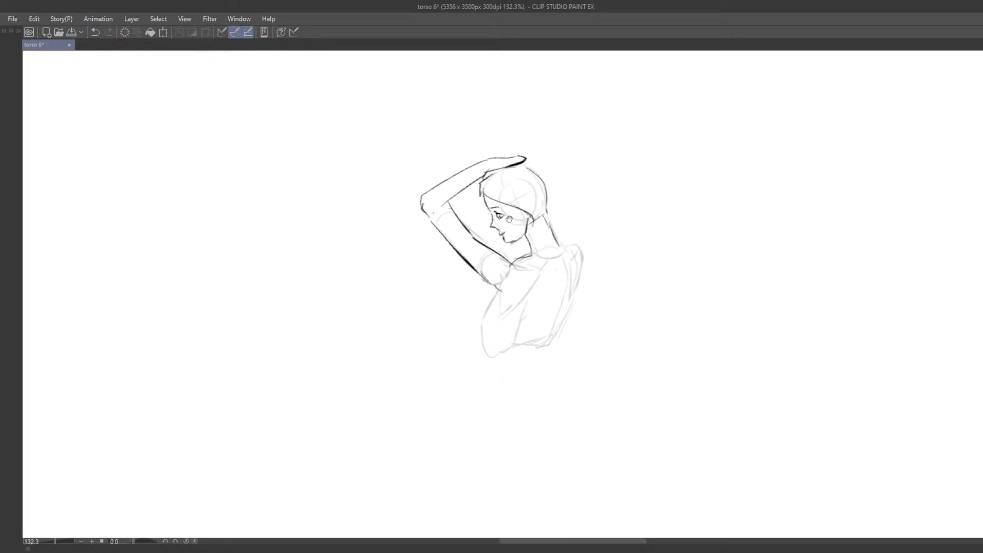
Outline the far shoulder, the spine line down the back and the chest contour below the armpit.
mouse_move(565, 274)
left_mouse_down()
mouse_move(551, 228)
mouse_move(500, 217)
mouse_move(564, 232)
mouse_move(580, 212)
mouse_move(544, 274)
left_mouse_up()
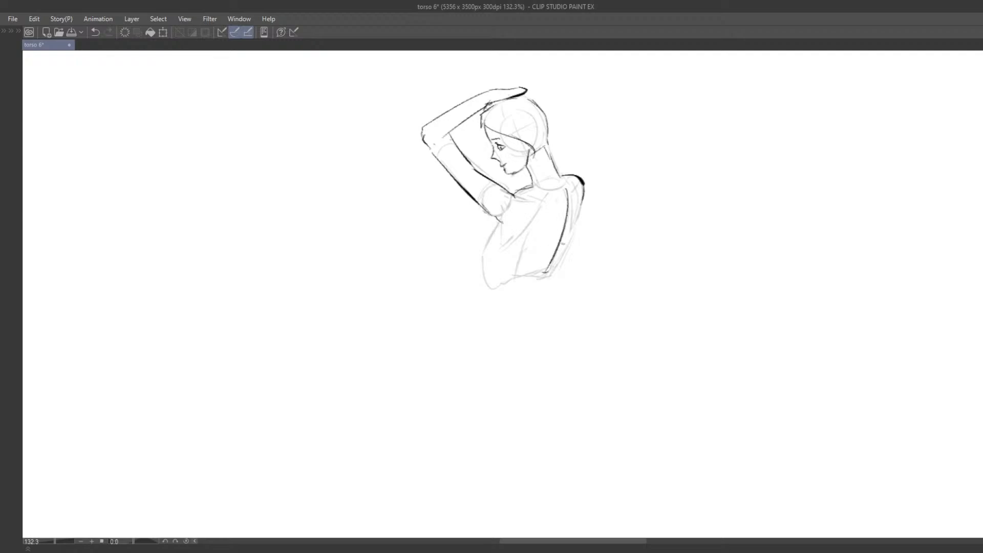
mouse_move(576, 191)
left_mouse_down()
mouse_move(587, 193)
mouse_move(587, 182)
mouse_move(606, 249)
mouse_move(564, 248)
mouse_move(564, 221)
mouse_move(530, 244)
left_mouse_up()
key("ctrl+z")
left_click_drag(546, 223, 527, 249)
key("ctrl+z")
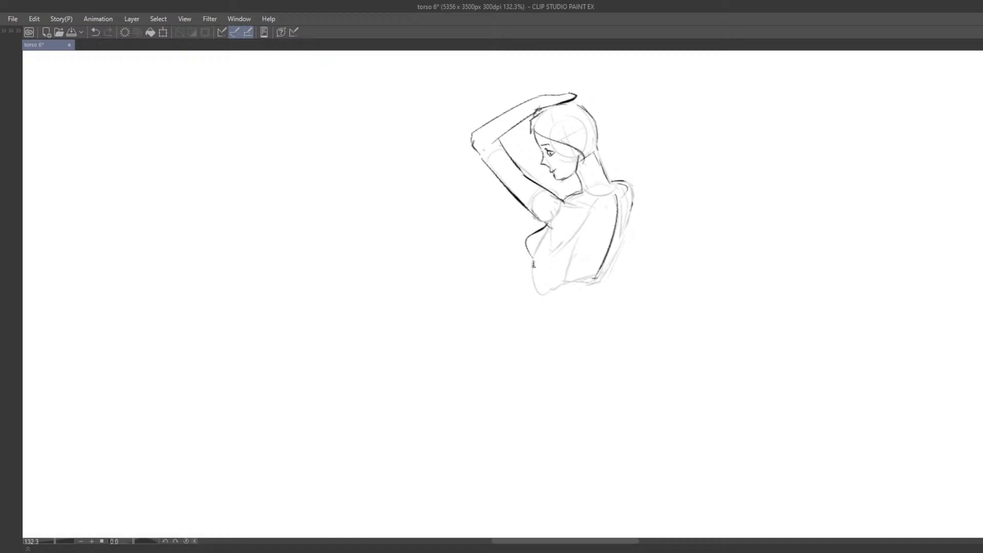
Draw the shoulder-blade curve, the outer back edge and the waist contour of the torso.
mouse_move(587, 207)
left_mouse_down()
mouse_move(558, 254)
mouse_move(551, 241)
left_mouse_up()
mouse_move(611, 162)
left_mouse_down()
mouse_move(611, 211)
mouse_move(590, 260)
left_mouse_up()
key("ctrl+z")
mouse_move(610, 213)
left_mouse_down()
mouse_move(586, 262)
mouse_move(606, 243)
mouse_move(546, 275)
left_mouse_up()
key("ctrl+z")
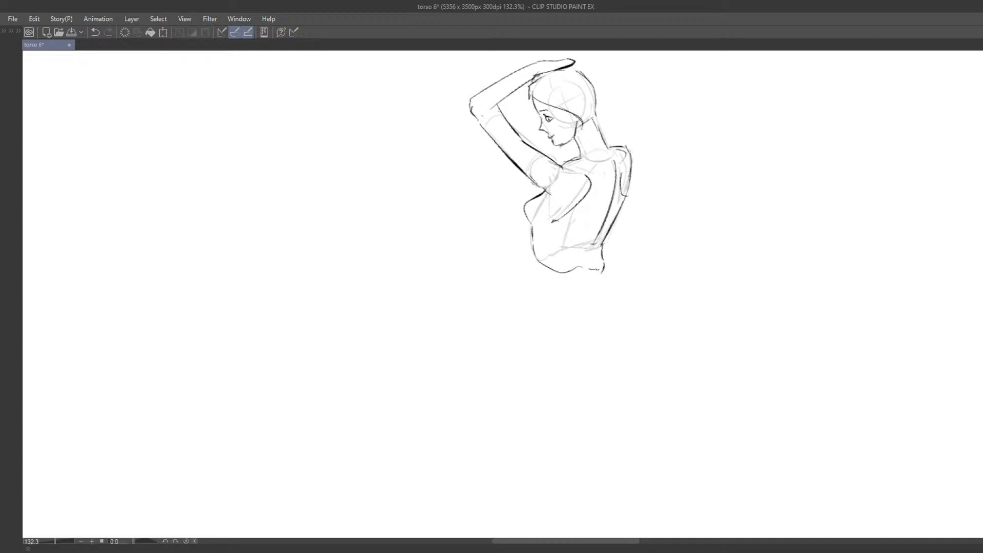
Darken the lower back line and redraw the chest contour from the armpit to the ribs, retrying strokes.
left_click_drag(598, 240, 587, 262)
key("ctrl+z")
mouse_move(537, 230)
left_mouse_down()
mouse_move(535, 252)
mouse_move(529, 213)
mouse_move(539, 195)
mouse_move(524, 211)
mouse_move(537, 239)
left_mouse_up()
key("e")
key("p")
key("ctrl+z")
key("ctrl+z")
left_click_drag(547, 194, 537, 238)
key("ctrl+z")
left_click_drag(543, 190, 534, 240)
Draw a ponytail flowing from the back of the head over the far shoulder, retrying strokes.
scroll(555, 215, "down", 3)
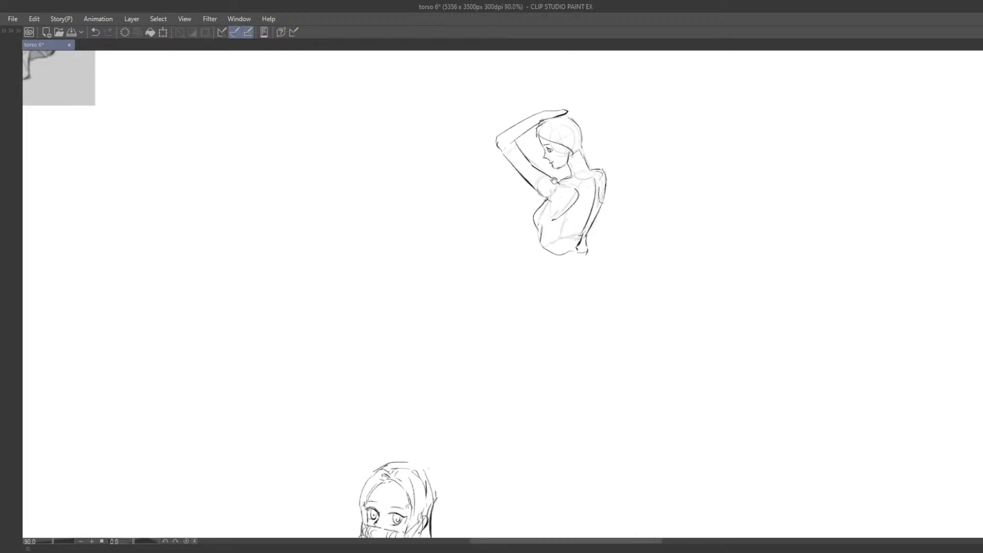
left_click_drag(555, 180, 568, 251)
key("m")
mouse_move(563, 142)
left_mouse_down()
mouse_move(513, 335)
mouse_move(675, 272)
mouse_move(609, 223)
mouse_move(626, 257)
left_mouse_up()
key("ctrl+z")
key("ctrl+z")
key("ctrl+z")
key("ctrl+z")
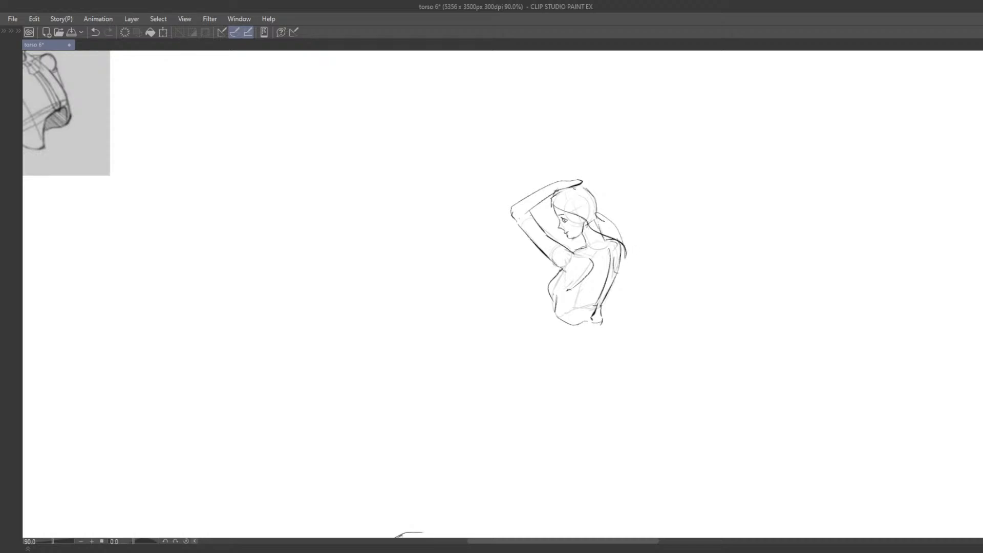
Lasso the raised-arm figure and move it over the matching back-view reference drawing to compare proportions.
mouse_move(518, 164)
left_mouse_down()
mouse_move(594, 358)
mouse_move(634, 148)
left_mouse_up()
left_click_drag(567, 177, 585, 214)
scroll(585, 214, "down", 1)
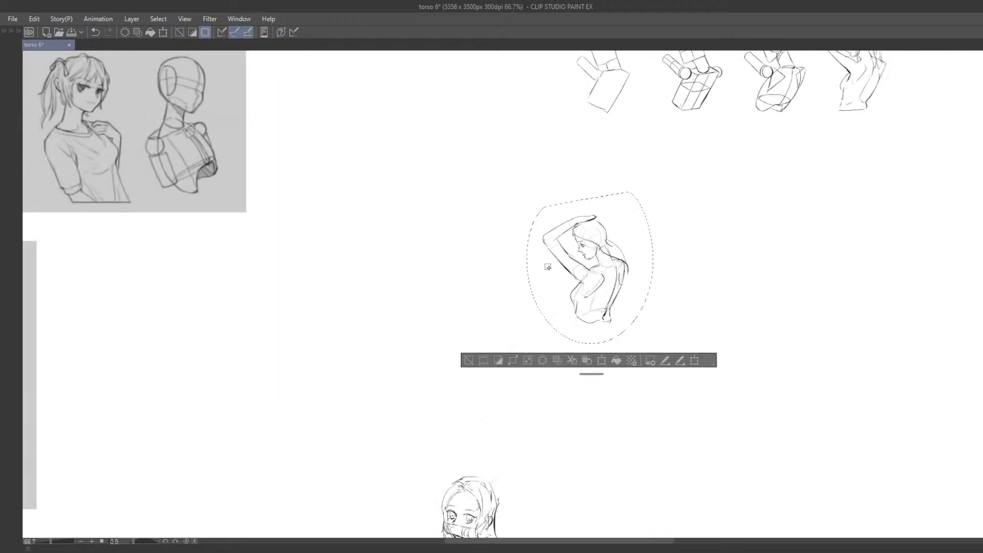
left_click_drag(595, 277, 505, 203)
left_click_drag(504, 203, 621, 301)
mouse_move(621, 297)
left_mouse_down()
mouse_move(474, 237)
mouse_move(572, 319)
left_mouse_up()
mouse_move(576, 302)
left_mouse_down()
mouse_move(476, 219)
mouse_move(550, 300)
mouse_move(571, 337)
left_mouse_up()
left_click_drag(569, 340, 475, 227)
left_click_drag(472, 232, 606, 372)
mouse_move(599, 387)
left_mouse_down()
mouse_move(438, 285)
mouse_move(433, 311)
left_mouse_up()
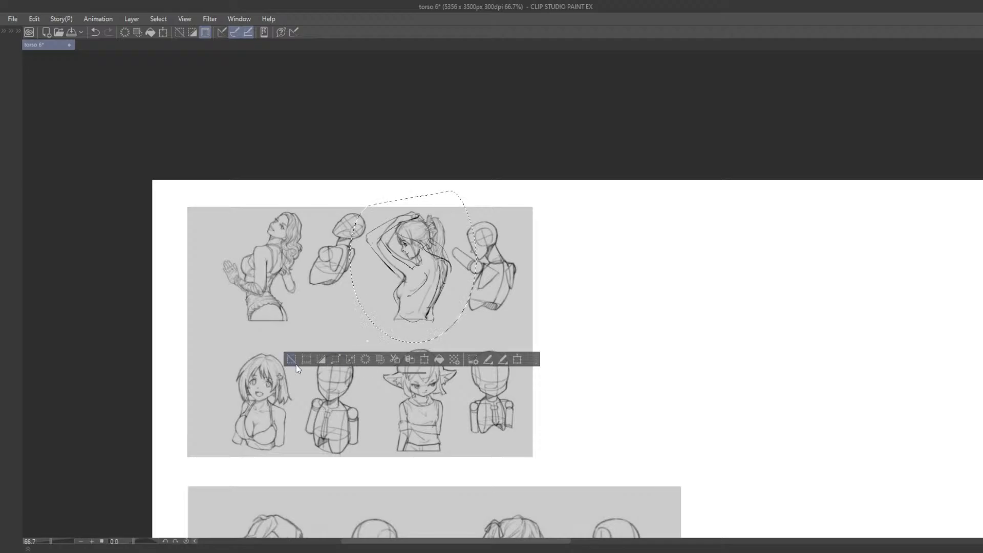
Undo the figure's move onto the reference, return to the figure and clear the selection.
key("ctrl+z")
mouse_move(589, 533)
left_mouse_down()
mouse_move(485, 391)
mouse_move(324, 282)
left_mouse_up()
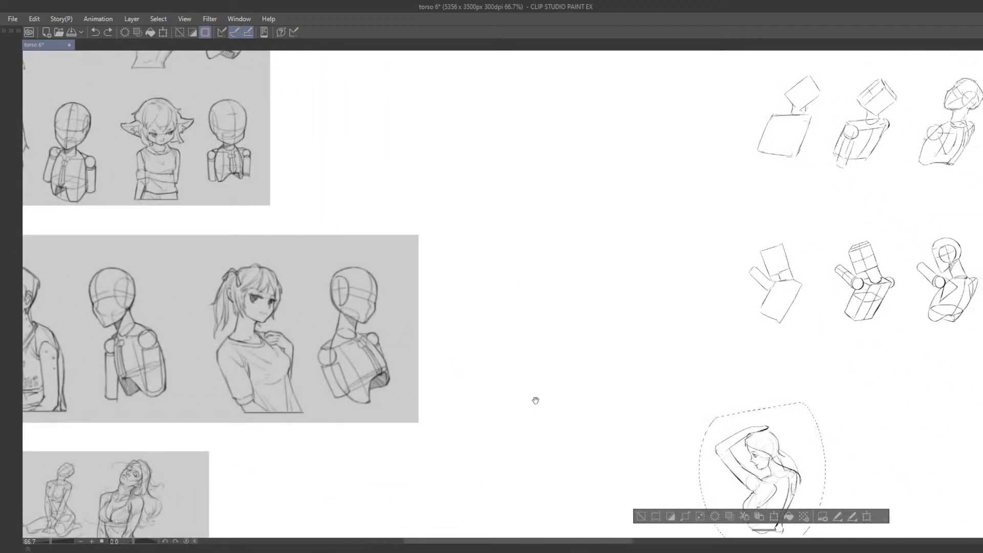
left_click_drag(596, 476, 378, 294)
left_click(421, 388)
scroll(503, 336, "up", 1)
scroll(504, 336, "up", 2)
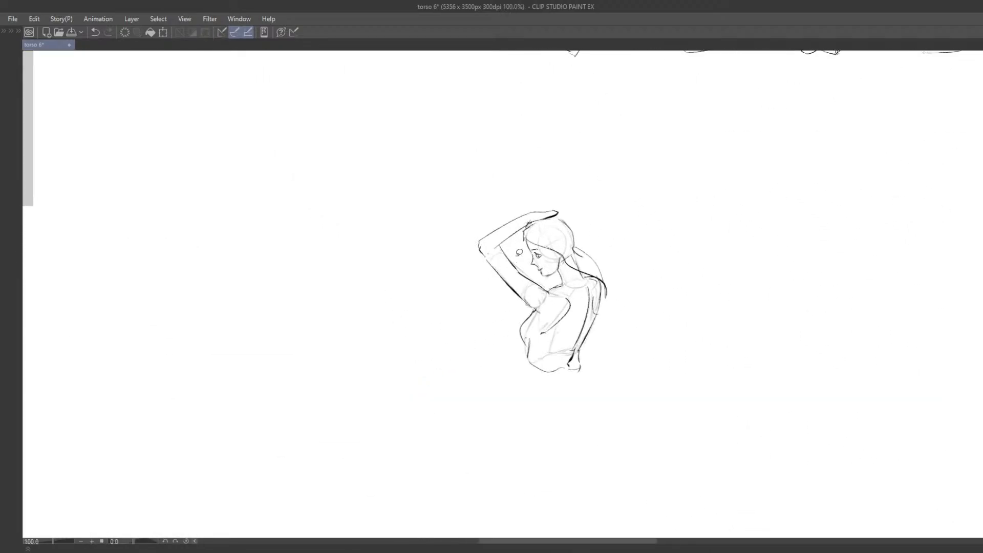
Enlarge the eraser and rub out the elbow and the forearm lines of the raised arm.
mouse_move(525, 281)
left_mouse_down()
mouse_move(465, 223)
mouse_move(516, 296)
mouse_move(500, 227)
mouse_move(531, 307)
left_mouse_up()
key("ctrl+z")
key("e")
key("bracketright")
key("bracketright")
key("bracketright")
key("bracketright")
key("p")
key("ctrl+z")
key("ctrl+z")
key("e")
key("ctrl+z")
Redraw the outer line of the upper arm shorter, retrying strokes.
left_click_drag(495, 259, 535, 313)
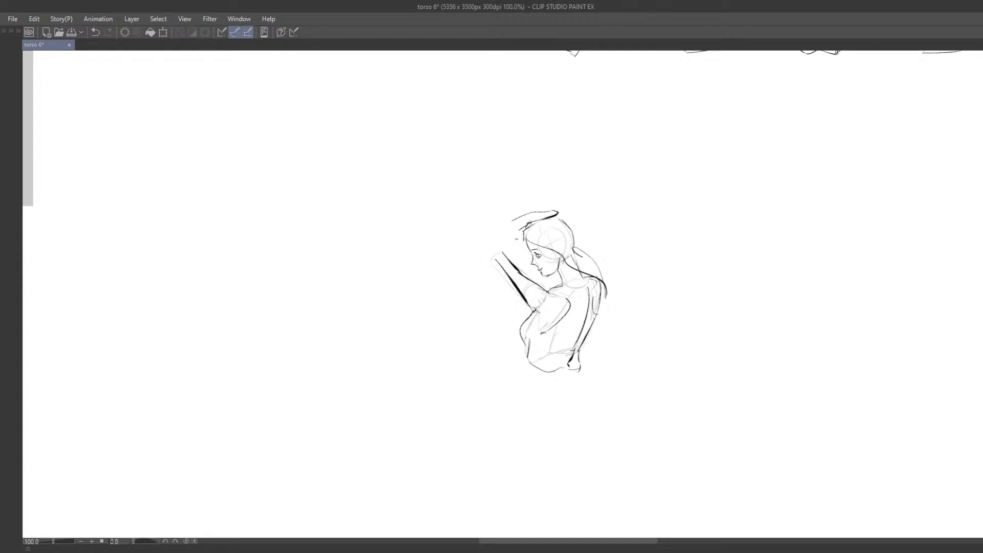
key("e")
key("ctrl+z")
key("p")
mouse_move(494, 260)
left_mouse_down()
mouse_move(532, 311)
mouse_move(516, 289)
mouse_move(527, 302)
left_mouse_up()
key("ctrl+z")
key("ctrl+z")
Erase leftover marks around the elbow and redraw the forearm's outer edge up to the wrist.
key("e")
left_click(506, 248)
key("p")
mouse_move(506, 213)
left_mouse_down()
mouse_move(524, 222)
mouse_move(533, 211)
left_mouse_up()
key("e")
key("p")
key("ctrl+z")
Close the elbow by joining the forearm and upper-arm lines, cleaning stray marks.
key("e")
mouse_move(494, 251)
left_mouse_down()
mouse_move(516, 210)
mouse_move(485, 237)
left_mouse_up()
scroll(495, 222, "up", 2)
key("ctrl+z")
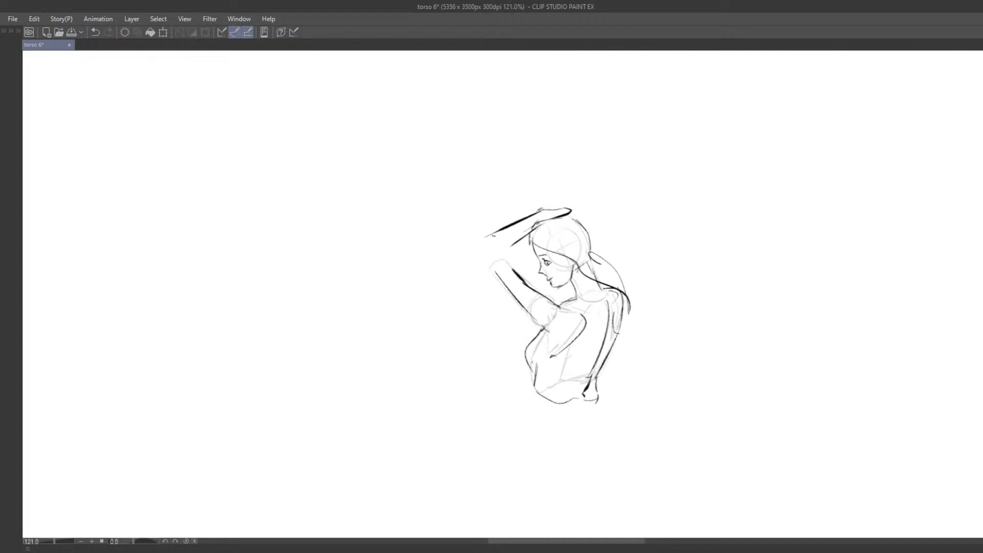
key("ctrl+z")
key("ctrl+y")
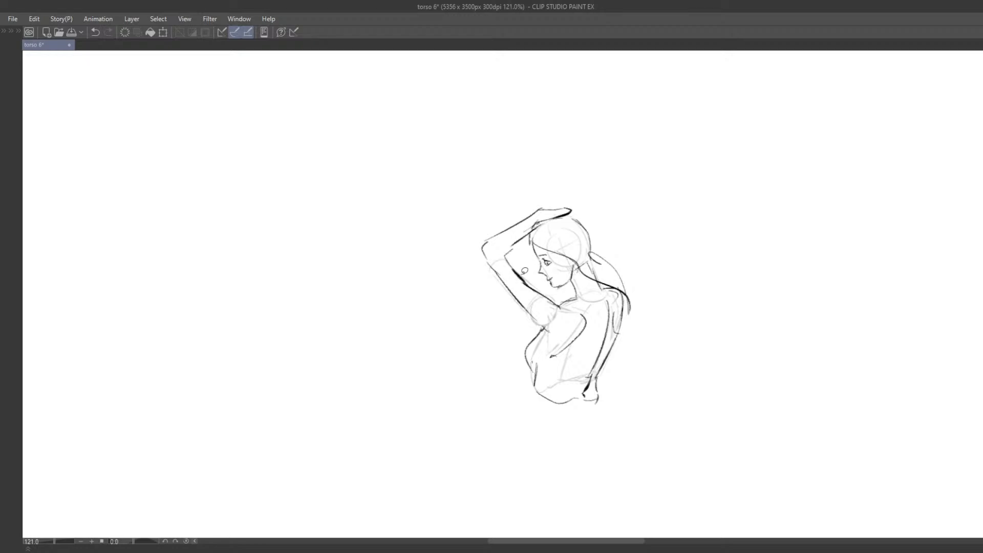
Lasso the raised elbow, adjust its position and clear the selection.
mouse_move(512, 275)
left_mouse_down()
mouse_move(501, 195)
mouse_move(528, 224)
mouse_move(466, 258)
mouse_move(518, 226)
left_mouse_up()
key("ctrl+z")
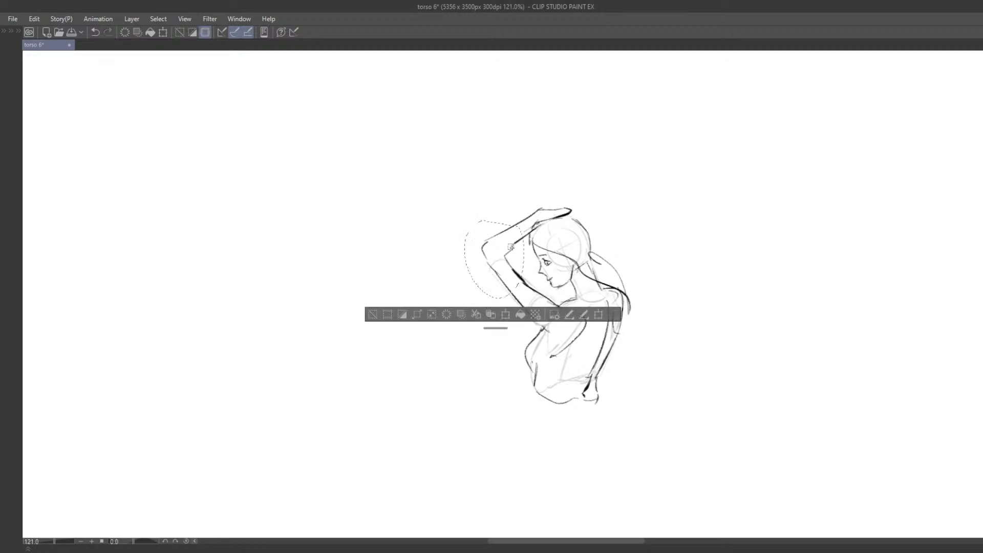
mouse_move(496, 271)
left_mouse_down()
mouse_move(501, 279)
mouse_move(511, 252)
left_mouse_up()
left_click(379, 327)
Redraw the forearm at a steeper angle from the wrist down to the elbow.
mouse_move(533, 231)
left_mouse_down()
mouse_move(511, 256)
mouse_move(503, 241)
mouse_move(516, 229)
left_mouse_up()
mouse_move(534, 211)
left_mouse_down()
mouse_move(488, 252)
mouse_move(497, 265)
left_mouse_up()
key("ctrl+z")
key("ctrl+z")
Redraw the inner and outer upper-arm lines from the lowered elbow to the shoulder and armpit.
mouse_move(533, 234)
left_mouse_down()
mouse_move(504, 265)
mouse_move(530, 288)
left_mouse_up()
mouse_move(507, 264)
left_mouse_down()
mouse_move(540, 291)
mouse_move(502, 293)
mouse_move(526, 309)
left_mouse_up()
key("ctrl+z")
key("ctrl+z")
left_click_drag(490, 266, 528, 318)
left_click_drag(522, 305, 533, 314)
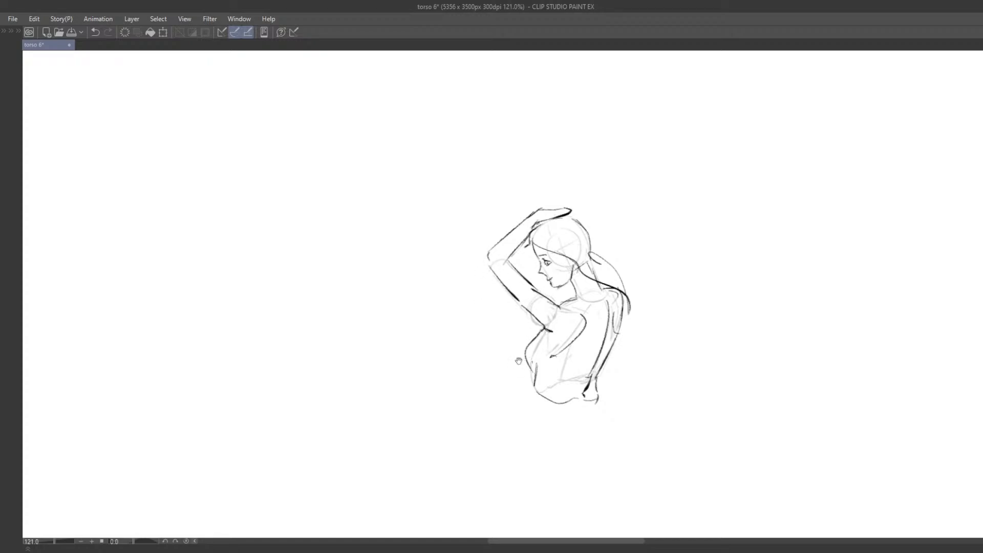
scroll(518, 361, "down", 3)
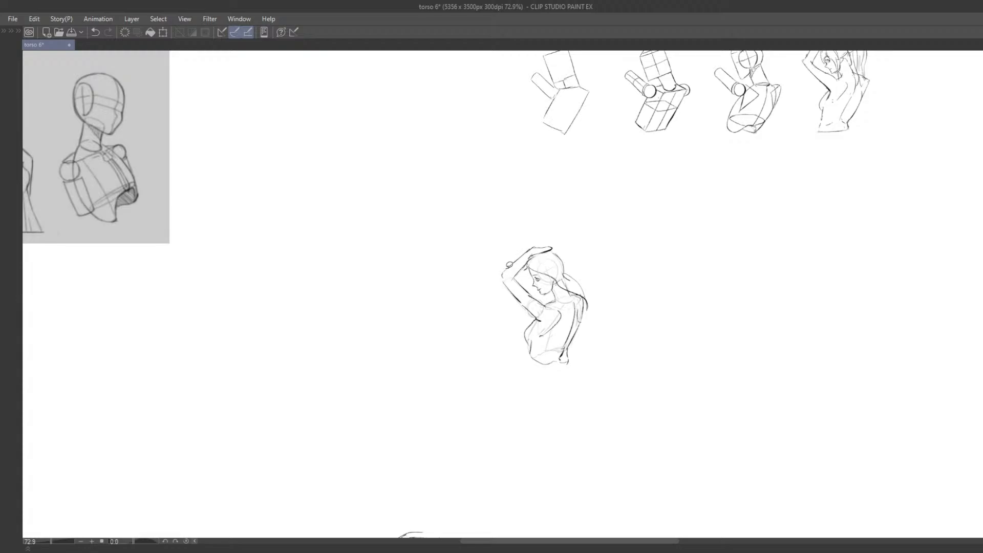
Shorten the raised arm further by reworking the elbow and the upper-arm lines, retrying strokes.
scroll(488, 269, "up", 3)
left_click_drag(520, 280, 529, 291)
left_click_drag(531, 292, 547, 306)
key("ctrl+z")
key("ctrl+z")
left_click_drag(512, 288, 536, 316)
key("ctrl+z")
left_click_drag(500, 282, 517, 290)
left_click_drag(509, 277, 519, 269)
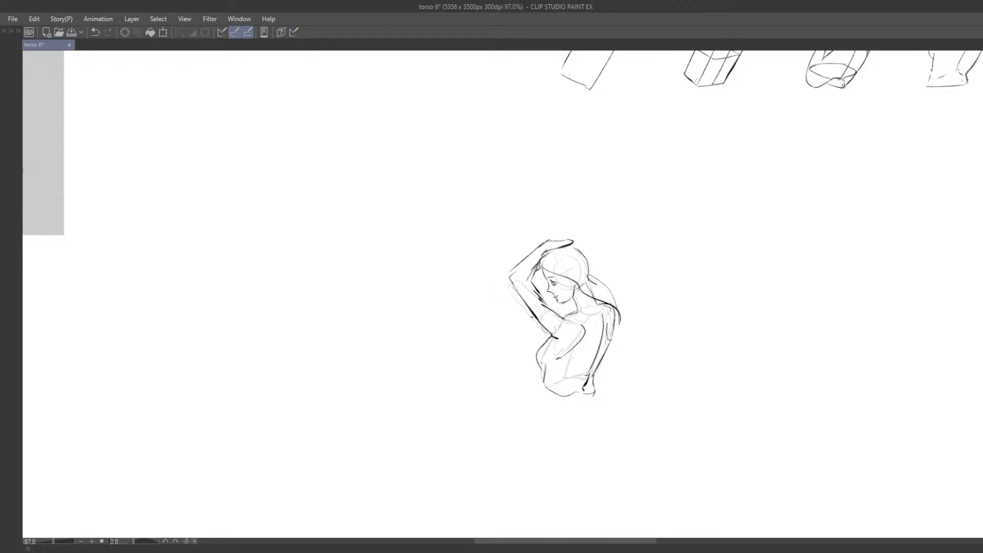
Clear the rough marks inside the arm's bend and refine the inner upper-arm line.
scroll(528, 298, "up", 2)
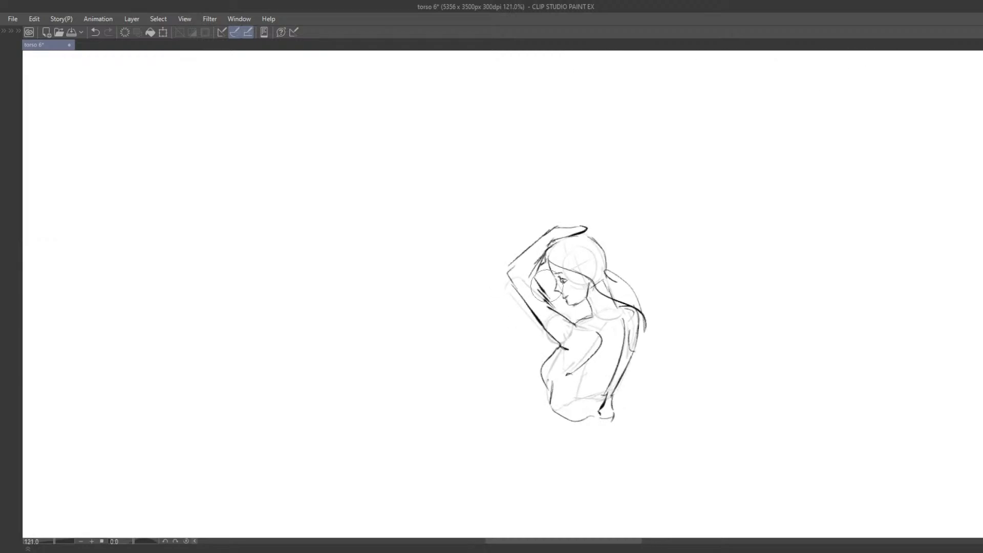
left_click_drag(534, 275, 551, 304)
mouse_move(546, 252)
left_mouse_down()
mouse_move(533, 277)
mouse_move(548, 309)
left_mouse_up()
key("ctrl+z")
key("ctrl+z")
mouse_move(552, 247)
left_mouse_down()
mouse_move(528, 269)
mouse_move(549, 308)
left_mouse_up()
key("ctrl+z")
key("ctrl+z")
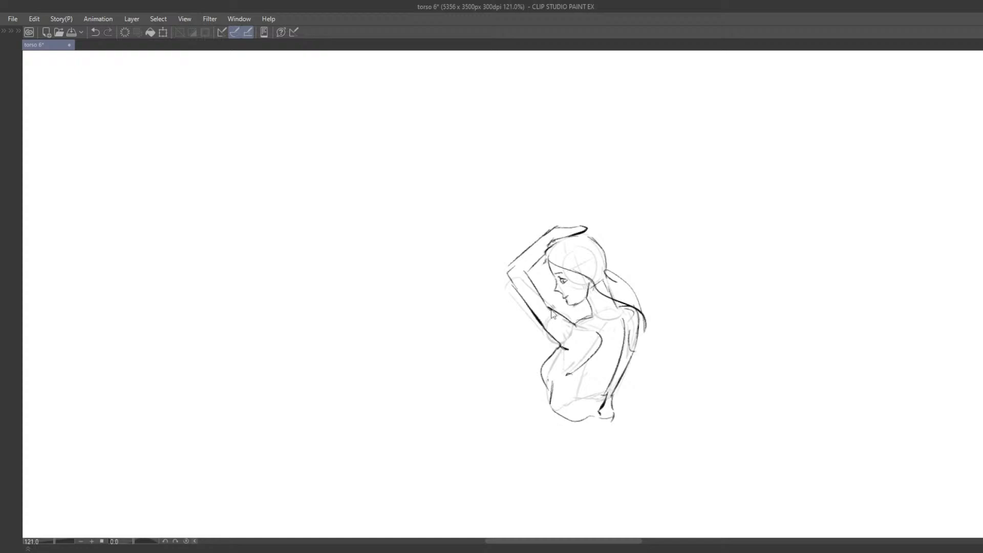
Redraw the raised arm's inner upper-arm line from the elbow to the shoulder and touch up the elbow.
key("ctrl+z")
left_click_drag(526, 272, 551, 305)
mouse_move(548, 256)
left_mouse_down()
mouse_move(524, 279)
mouse_move(571, 321)
mouse_move(551, 311)
mouse_move(561, 316)
left_mouse_up()
key("ctrl+z")
left_click_drag(554, 304, 571, 322)
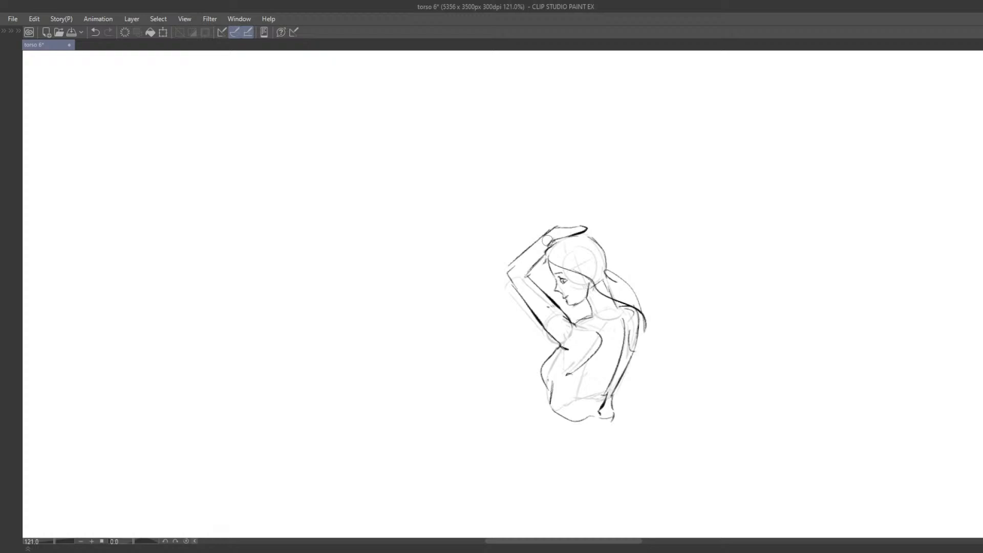
key("ctrl+z")
left_click_drag(508, 269, 512, 282)
scroll(583, 224, "down", 3)
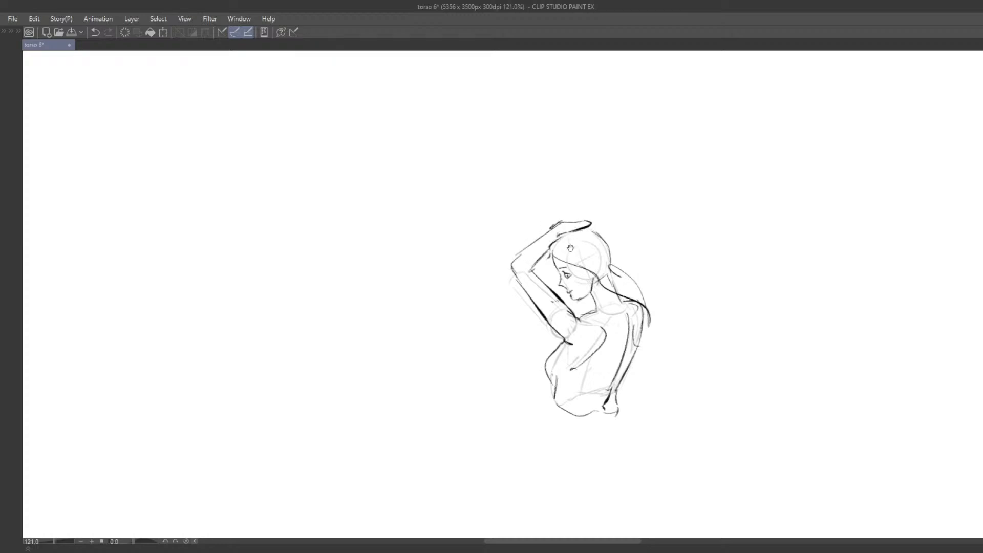
Select the whole sketch and lay it over the back-view woman in the reference image to compare proportions.
key("m")
mouse_move(565, 201)
left_mouse_down()
mouse_move(643, 345)
mouse_move(640, 203)
left_mouse_up()
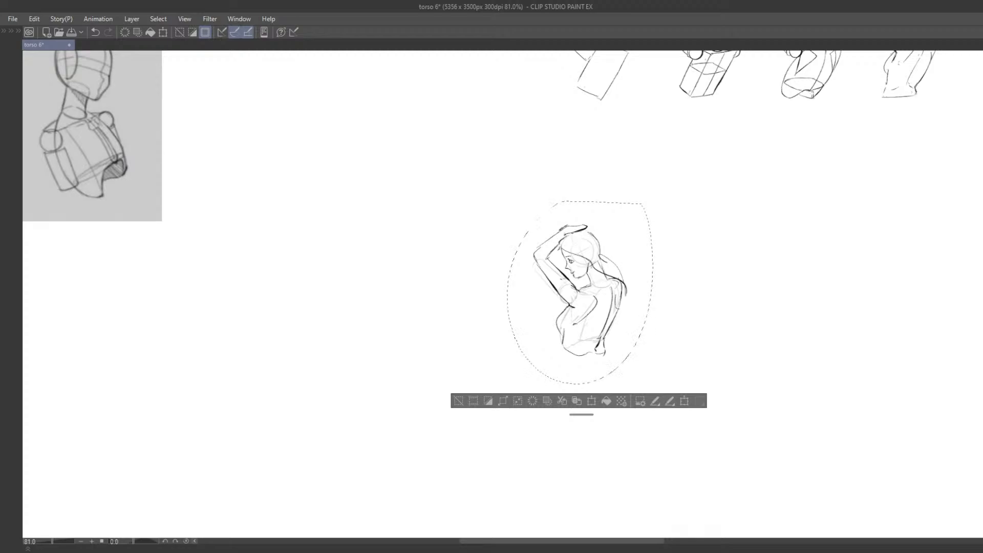
scroll(584, 276, "down", 1)
mouse_move(576, 279)
left_mouse_down()
mouse_move(524, 247)
mouse_move(565, 296)
left_mouse_up()
key("Tab")
key("Tab")
mouse_move(652, 286)
left_mouse_down()
mouse_move(538, 252)
mouse_move(608, 325)
left_mouse_up()
left_click_drag(585, 323, 442, 234)
mouse_move(441, 233)
left_mouse_down()
mouse_move(566, 336)
mouse_move(448, 226)
left_mouse_up()
mouse_move(419, 227)
left_mouse_down()
mouse_move(533, 362)
mouse_move(453, 228)
left_mouse_up()
left_click_drag(450, 237, 508, 327)
left_click_drag(508, 327, 415, 269)
left_click_drag(417, 269, 478, 275)
left_click_drag(538, 281, 557, 268)
scroll(556, 256, "up", 3)
mouse_move(585, 229)
left_mouse_down()
mouse_move(608, 222)
mouse_move(612, 237)
left_mouse_up()
mouse_move(543, 269)
left_mouse_down()
mouse_move(526, 264)
mouse_move(517, 286)
left_mouse_up()
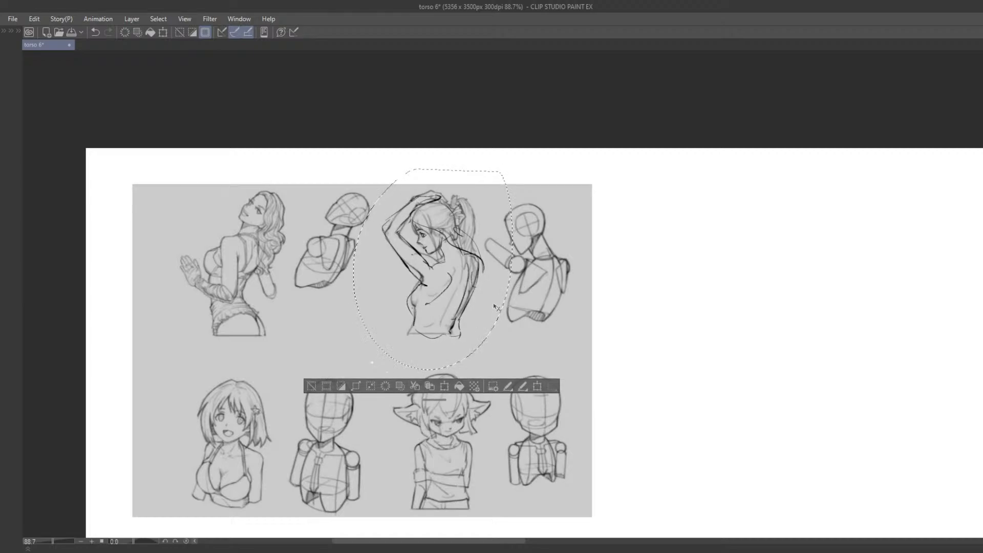
key("Up")
key("Up")
key("Right")
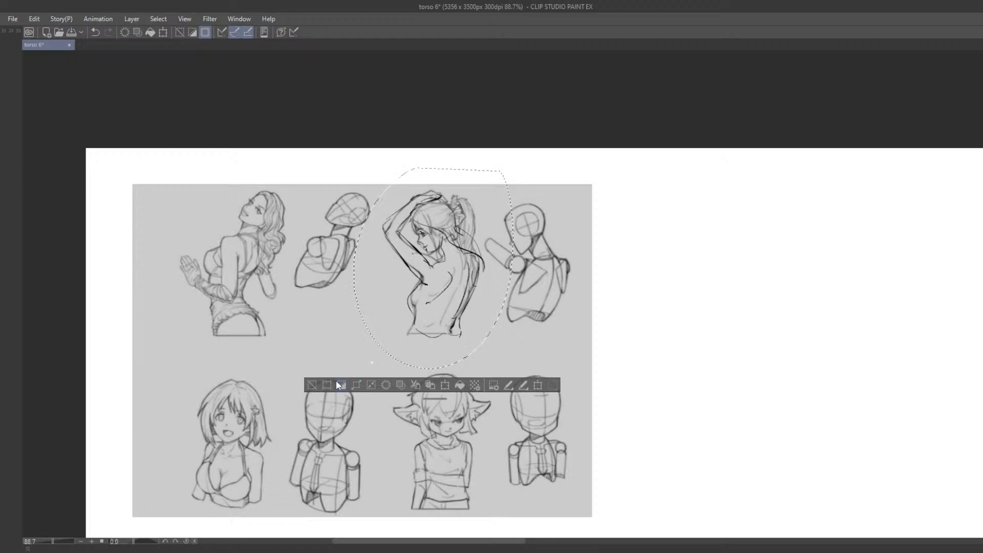
Deselect the overlaid sketch, undo its move onto the reference and clear the selection around the figure.
key("ctrl+d")
key("ctrl+z")
key("ctrl+z")
key("ctrl+z")
left_click_drag(445, 433, 385, 266)
left_click_drag(504, 376, 394, 274)
left_click_drag(522, 384, 418, 269)
left_click_drag(638, 382, 455, 288)
left_click_drag(659, 409, 395, 281)
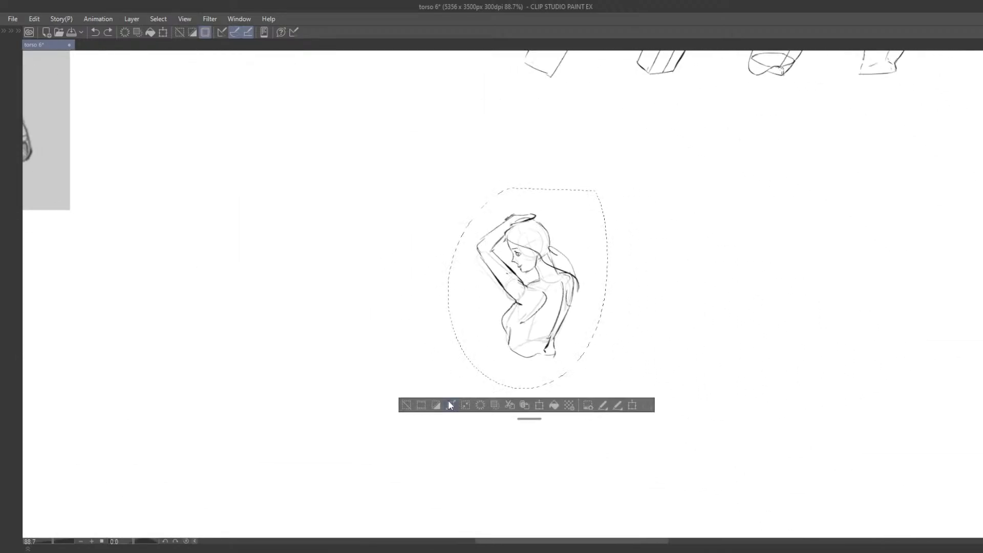
scroll(491, 299, "up", 2)
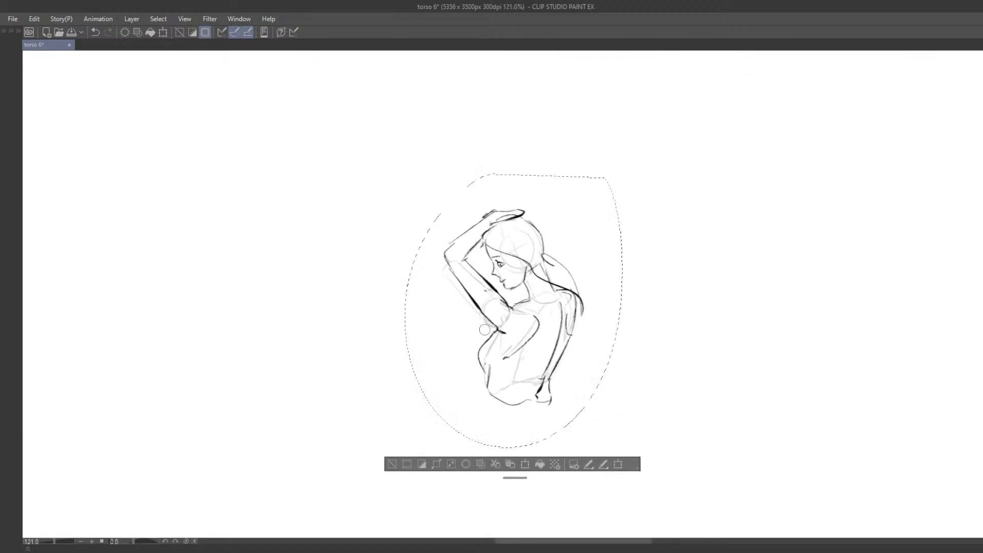
key("ctrl+d")
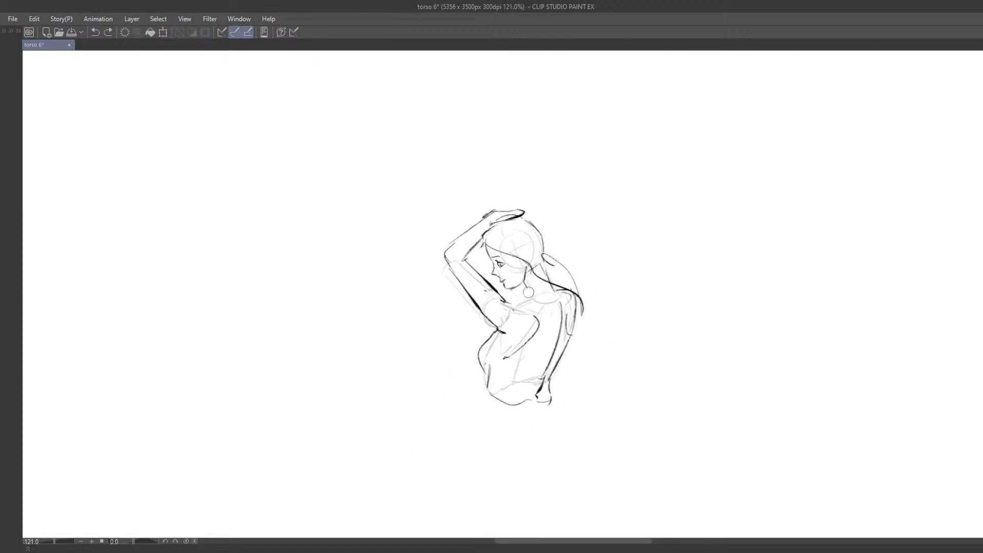
Draw the neck line under the jaw and rework the short shoulder stroke where the inner arm ends.
left_click_drag(528, 285, 506, 301)
key("ctrl+z")
key("ctrl+z")
key("ctrl+z")
key("ctrl+z")
mouse_move(508, 306)
left_mouse_down()
mouse_move(515, 315)
mouse_move(522, 308)
left_mouse_up()
mouse_move(523, 308)
left_mouse_down()
mouse_move(510, 317)
mouse_move(518, 310)
left_mouse_up()
key("ctrl+z")
Clean up the elbow crease and the raised hand, and redraw the hand's top edge and the forearm lines.
key("e")
mouse_move(469, 256)
left_mouse_down()
mouse_move(486, 234)
mouse_move(466, 253)
left_mouse_up()
key("p")
key("e")
mouse_move(514, 208)
left_mouse_down()
mouse_move(501, 219)
mouse_move(512, 212)
mouse_move(494, 213)
left_mouse_up()
key("p")
left_click_drag(491, 214, 458, 242)
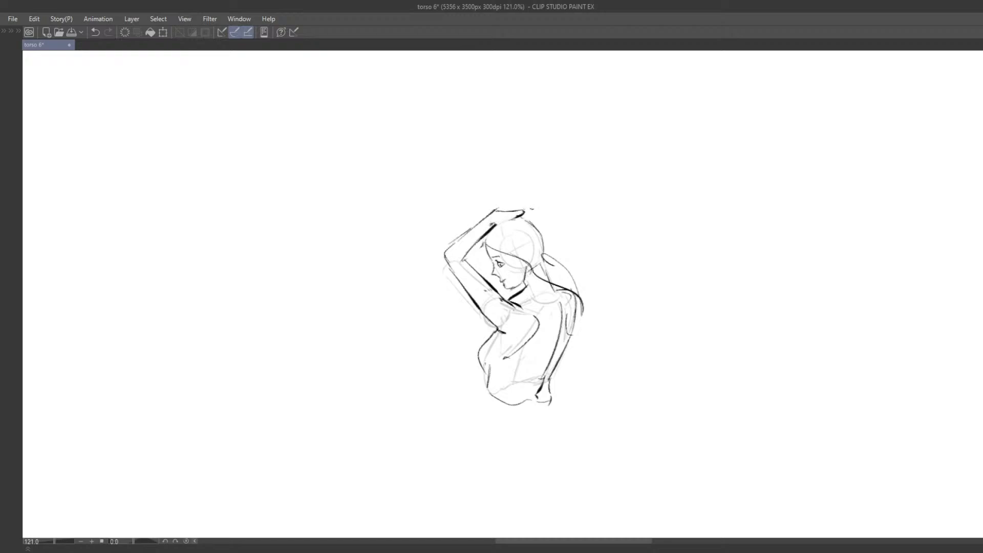
Redraw the torso's front side line from below the armpit toward the waist.
mouse_move(506, 319)
left_mouse_down()
mouse_move(512, 242)
mouse_move(531, 233)
left_mouse_up()
key("ctrl+z")
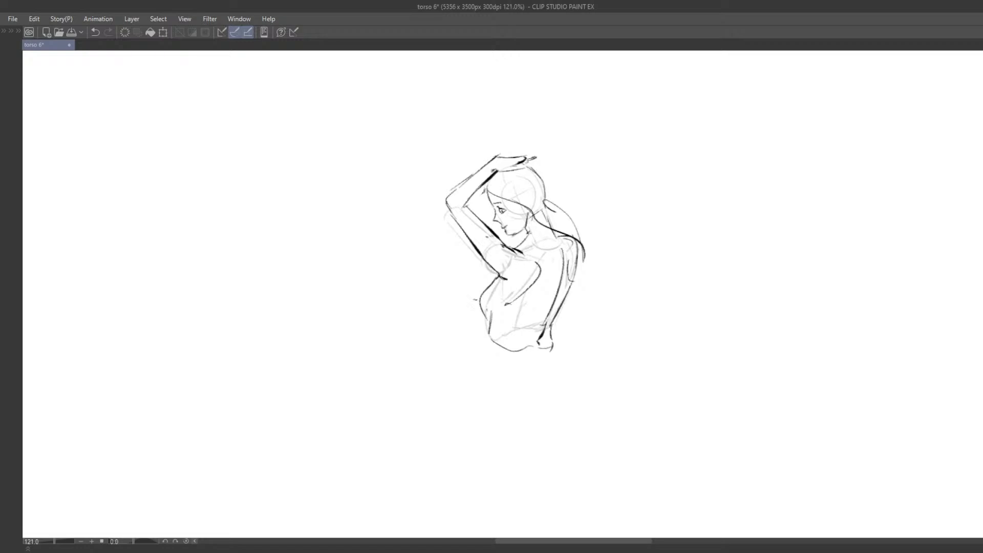
left_click_drag(498, 283, 490, 321)
Select the reworked figure and place it over the reference's back-view woman to check the arm and torso.
scroll(547, 276, "down", 4)
key("m")
mouse_move(512, 168)
left_mouse_down()
mouse_move(603, 195)
mouse_move(600, 181)
left_mouse_up()
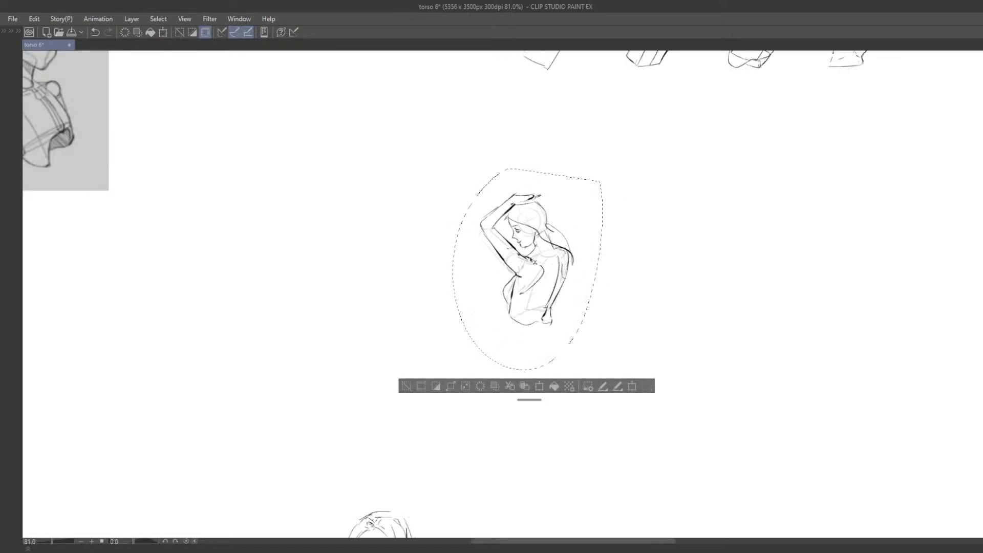
mouse_move(532, 260)
left_mouse_down()
mouse_move(489, 217)
mouse_move(568, 325)
mouse_move(469, 220)
left_mouse_up()
key("Tab")
key("Tab")
mouse_move(449, 146)
left_mouse_down()
mouse_move(515, 269)
mouse_move(387, 204)
left_mouse_up()
left_click_drag(422, 236, 389, 276)
mouse_move(373, 271)
left_mouse_down()
mouse_move(487, 353)
mouse_move(366, 284)
left_mouse_up()
left_click_drag(361, 260, 300, 242)
left_click_drag(303, 233, 440, 361)
mouse_move(433, 376)
left_mouse_down()
mouse_move(361, 283)
mouse_move(348, 324)
left_mouse_up()
scroll(332, 279, "up", 6)
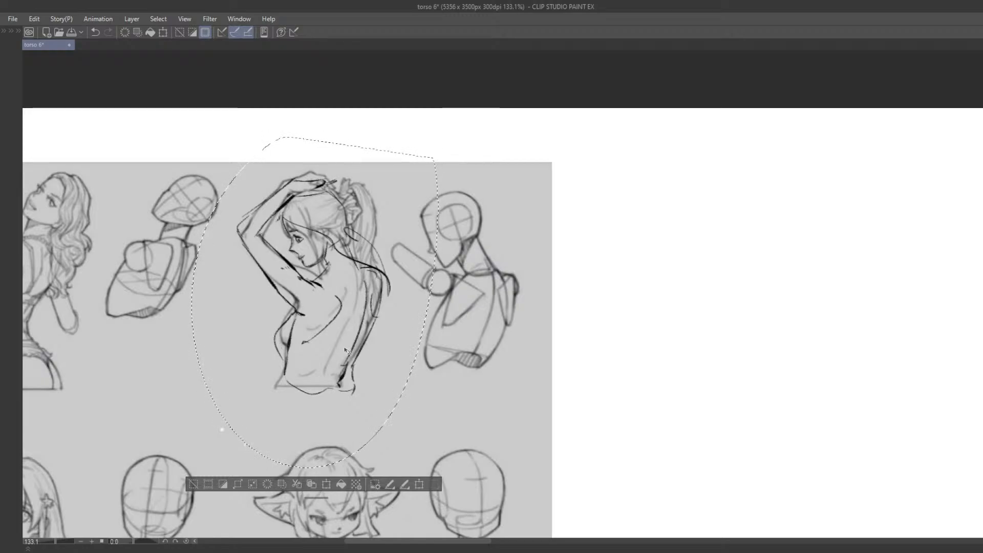
scroll(349, 339, "down", 2)
Undo the second overlay on the reference and deselect the figure.
left_click(211, 426)
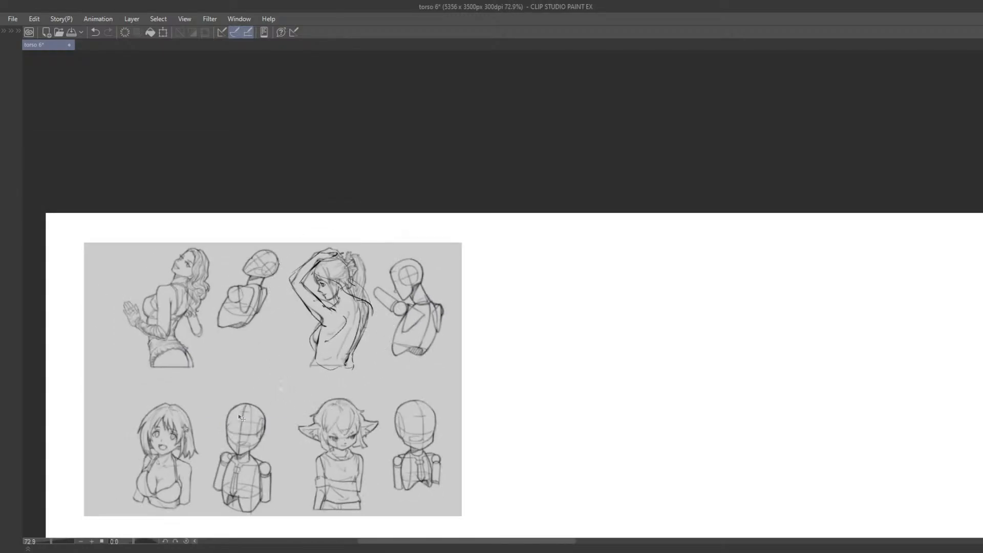
key("ctrl+z")
key("ctrl+z")
mouse_move(476, 476)
left_mouse_down()
mouse_move(432, 326)
mouse_move(396, 340)
mouse_move(342, 278)
left_mouse_up()
mouse_move(543, 446)
left_mouse_down()
mouse_move(494, 386)
mouse_move(385, 291)
left_mouse_up()
mouse_move(463, 313)
left_mouse_down()
mouse_move(434, 281)
mouse_move(368, 250)
left_mouse_up()
scroll(507, 277, "up", 5)
left_click(457, 435)
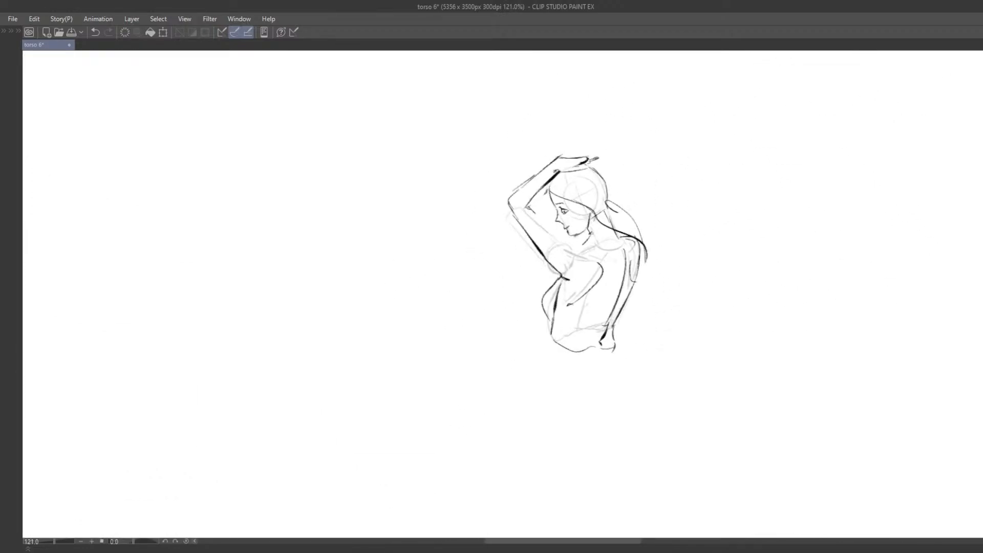
Redraw the inner upper-arm line as a curve from the elbow to the shoulder, retrying the stroke several times.
left_click_drag(527, 207, 593, 266)
key("ctrl+z")
left_click_drag(531, 207, 600, 268)
key("ctrl+z")
left_click_drag(530, 211, 595, 261)
key("ctrl+z")
mouse_move(530, 208)
left_mouse_down()
mouse_move(549, 235)
mouse_move(591, 252)
left_mouse_up()
key("ctrl+z")
key("ctrl+z")
key("ctrl+z")
key("ctrl+z")
key("ctrl+z")
Draw a short neck line under the jaw and try an extra stroke on the upper arm.
left_click_drag(589, 234, 584, 253)
left_click_drag(568, 305, 556, 279)
mouse_move(538, 241)
left_mouse_down()
mouse_move(547, 249)
mouse_move(516, 209)
mouse_move(558, 250)
mouse_move(559, 296)
mouse_move(555, 247)
left_mouse_up()
key("ctrl+z")
key("ctrl+z")
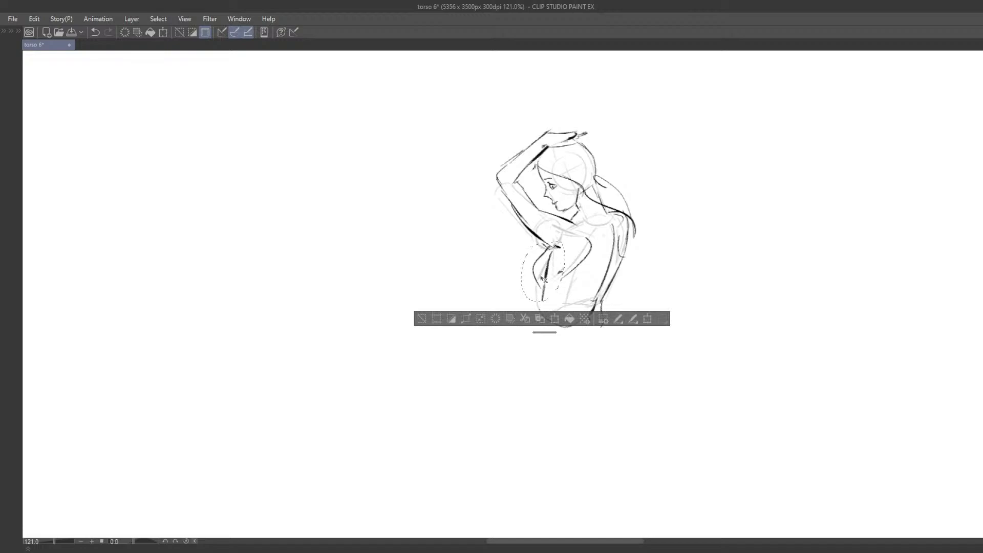
left_click(436, 319)
key("ctrl+z")
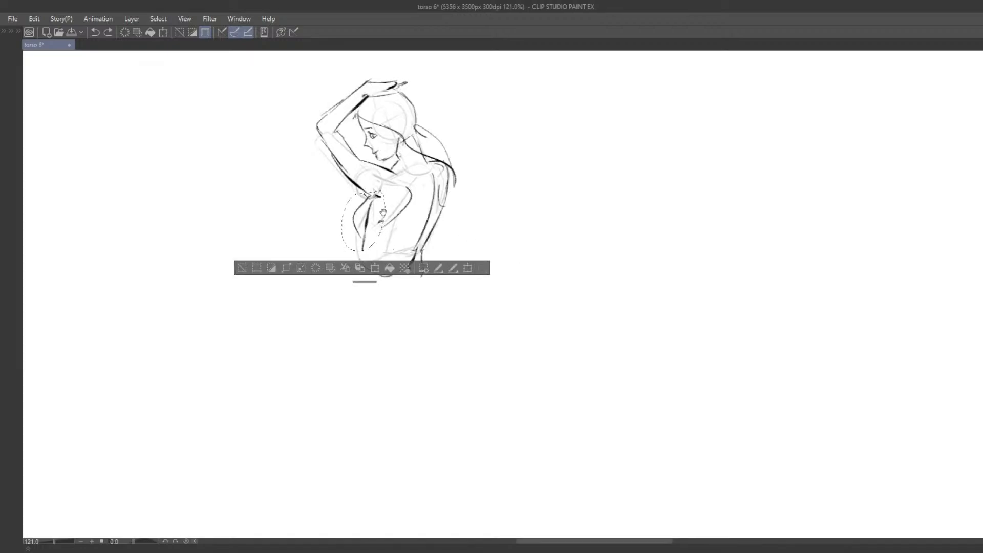
left_click_drag(383, 212, 486, 272)
left_click(346, 326)
Erase stray marks around the shoulder and redraw the torso's front side line from the armpit to the waist.
key("e")
mouse_move(450, 238)
left_mouse_down()
mouse_move(468, 255)
mouse_move(441, 229)
mouse_move(501, 242)
mouse_move(494, 231)
left_mouse_up()
left_click_drag(500, 222, 493, 229)
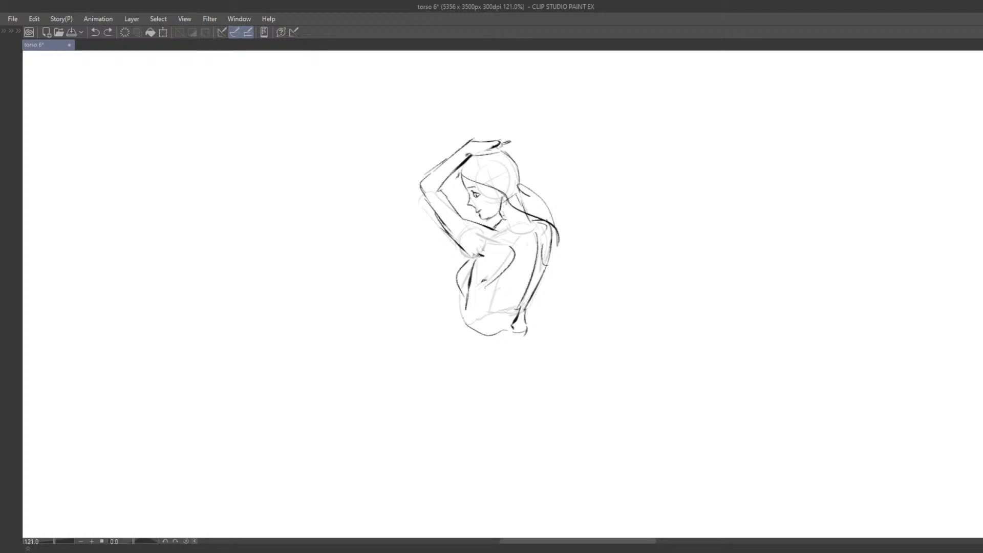
left_click(499, 203)
mouse_move(481, 260)
left_mouse_down()
mouse_move(468, 272)
mouse_move(480, 255)
mouse_move(468, 254)
mouse_move(460, 269)
mouse_move(477, 261)
mouse_move(466, 306)
left_mouse_up()
key("ctrl+z")
key("ctrl+z")
key("ctrl+z")
key("ctrl+z")
left_click_drag(417, 335, 459, 366)
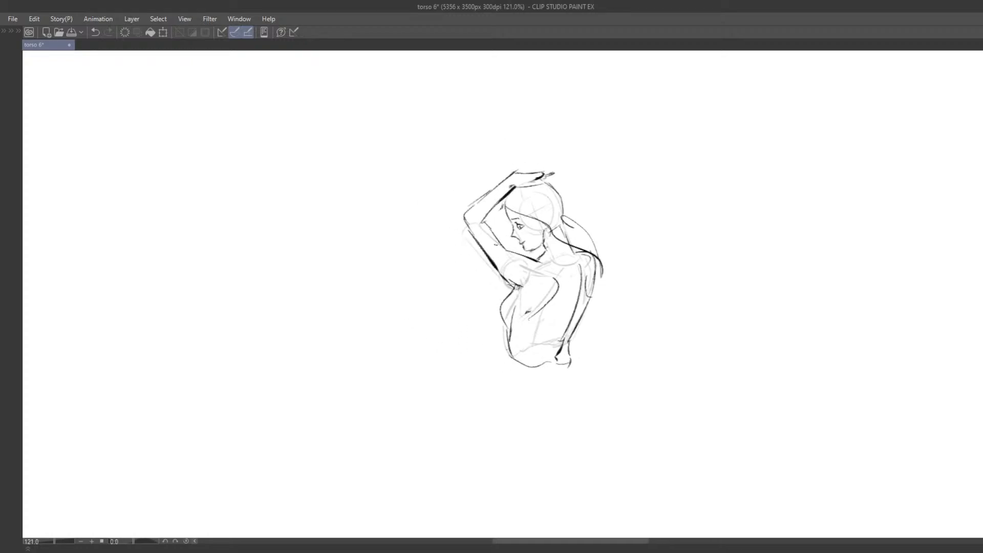
Redraw the hair outline over the crown and the back of the head.
key("ctrl+z")
mouse_move(548, 189)
left_mouse_down()
mouse_move(504, 207)
mouse_move(510, 198)
left_mouse_up()
left_click_drag(552, 181, 570, 197)
Select the updated sketch and overlay it on the reference's back-view woman to compare the arm, head and back.
scroll(597, 259, "down", 3)
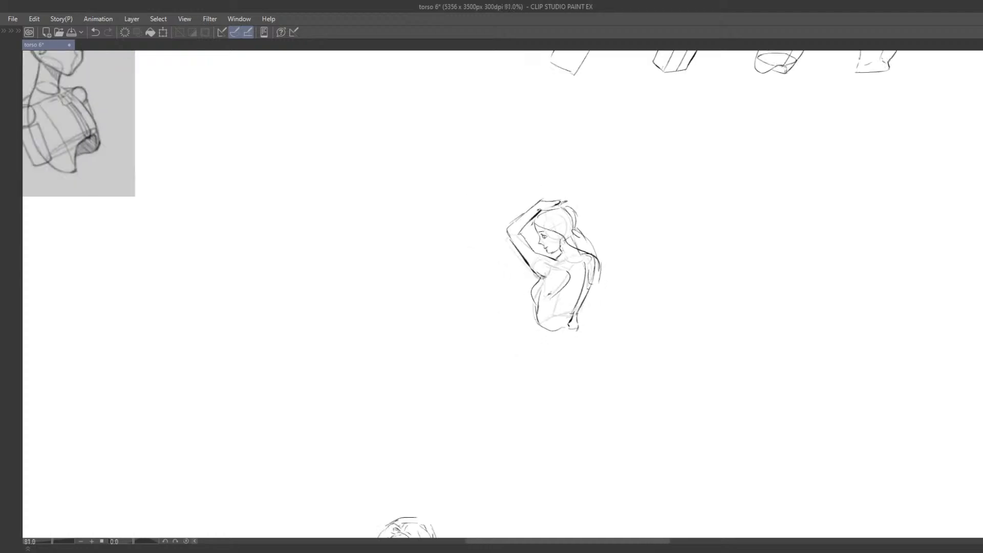
mouse_move(530, 196)
left_mouse_down()
mouse_move(616, 186)
mouse_move(621, 251)
left_mouse_up()
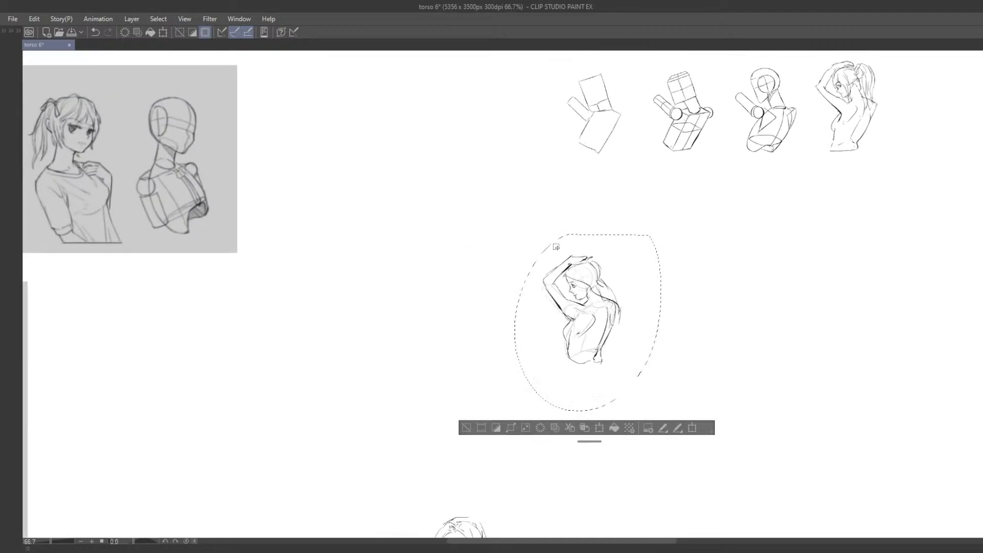
mouse_move(588, 318)
left_mouse_down()
mouse_move(505, 247)
mouse_move(614, 311)
mouse_move(499, 236)
left_mouse_up()
mouse_move(532, 254)
left_mouse_down()
mouse_move(603, 316)
mouse_move(586, 368)
mouse_move(612, 397)
left_mouse_up()
left_click_drag(610, 394, 474, 282)
left_click_drag(472, 240, 591, 364)
mouse_move(591, 364)
left_mouse_down()
mouse_move(459, 251)
mouse_move(538, 349)
left_mouse_up()
mouse_move(541, 358)
left_mouse_down()
mouse_move(436, 282)
mouse_move(505, 355)
left_mouse_up()
left_click_drag(505, 355, 469, 334)
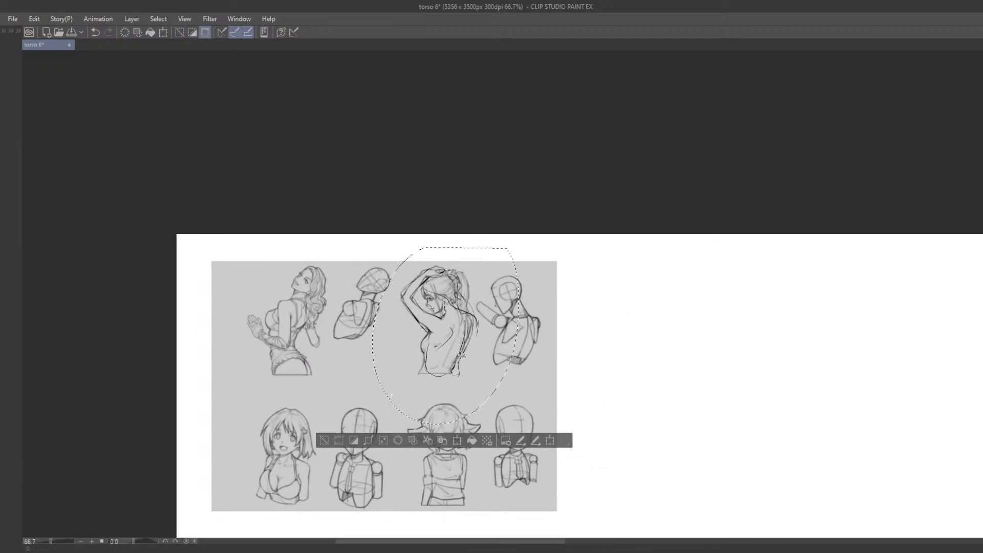
scroll(454, 361, "up", 3)
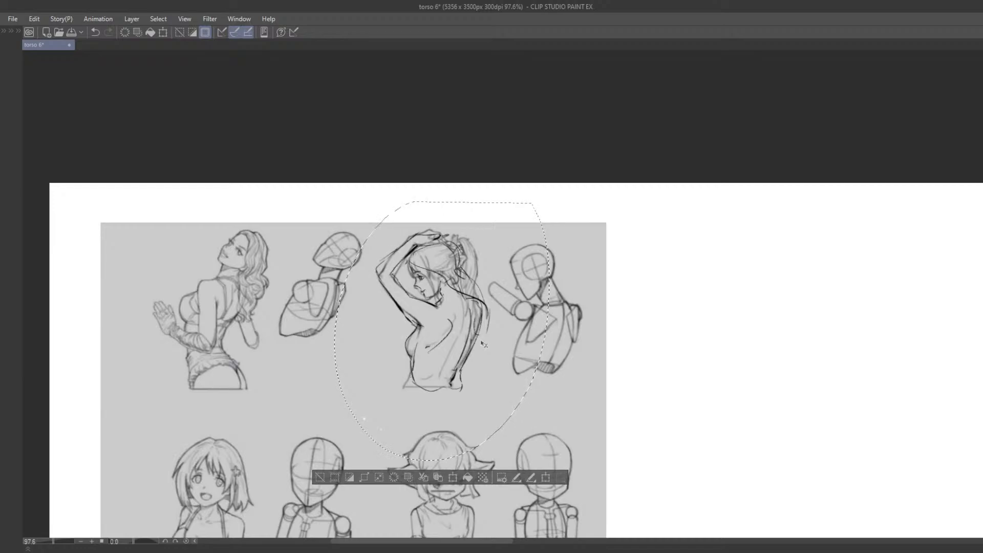
left_click_drag(471, 365, 468, 365)
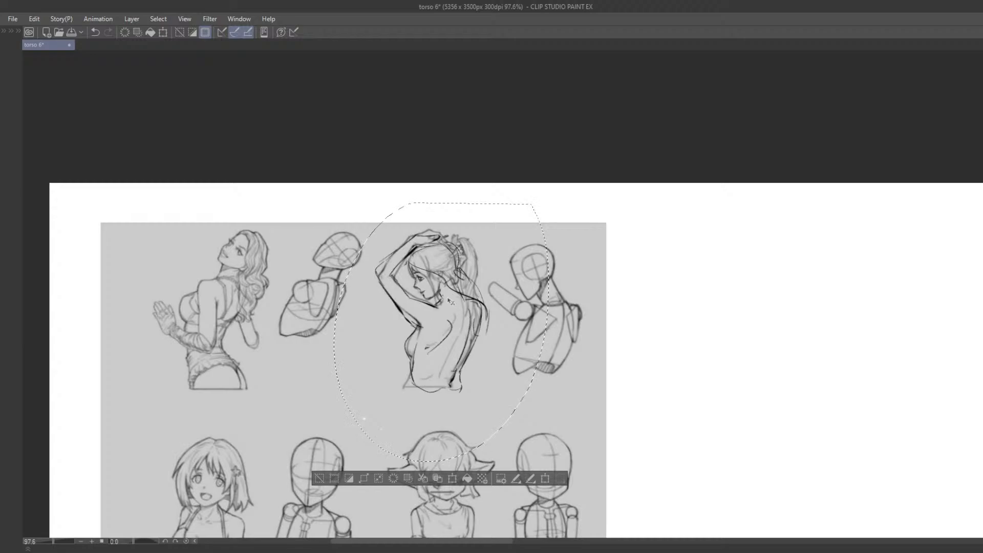
Deselect, undo the sketch's latest move onto the reference and clear the restored selection.
left_click(320, 479)
key("ctrl+z")
key("ctrl+z")
mouse_move(556, 516)
left_mouse_down()
mouse_move(487, 395)
mouse_move(310, 288)
left_mouse_up()
left_click_drag(534, 375, 349, 255)
left_click_drag(675, 440, 397, 276)
mouse_move(520, 511)
left_mouse_down()
mouse_move(432, 408)
mouse_move(405, 298)
left_mouse_up()
left_click(403, 454)
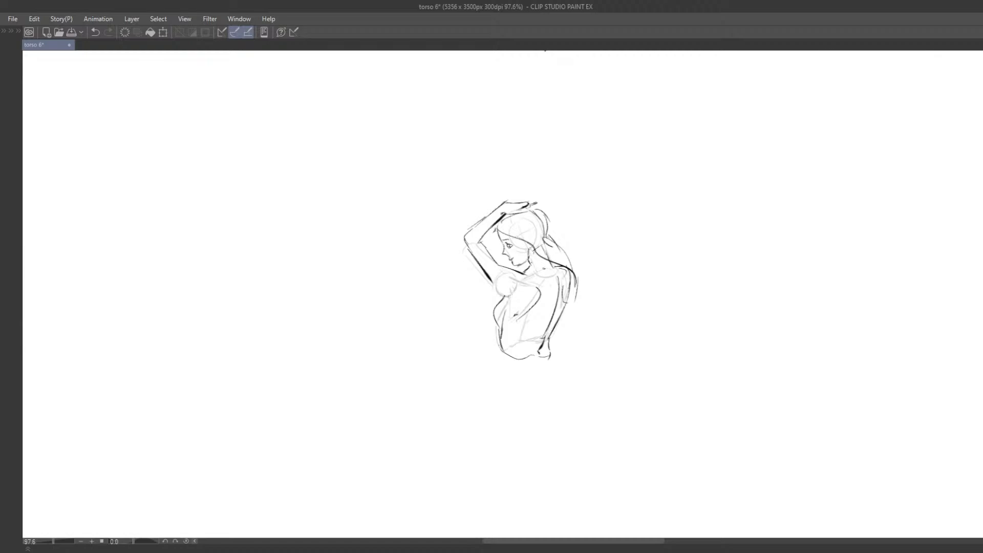
Try curved strokes carrying the outer upper-arm line through the armpit into the back.
mouse_move(489, 278)
left_mouse_down()
mouse_move(520, 302)
mouse_move(503, 308)
left_mouse_up()
key("ctrl+z")
key("ctrl+z")
key("ctrl+z")
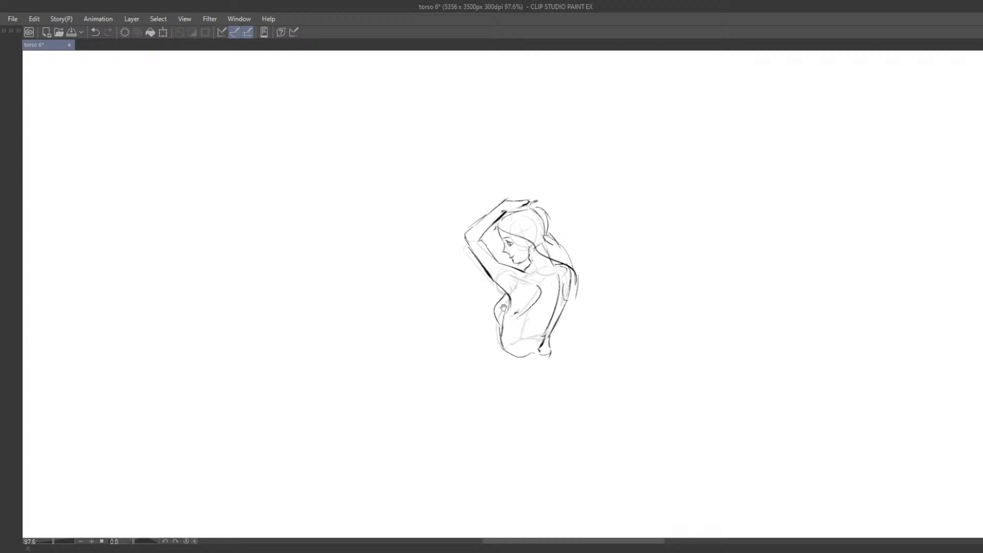
Erase the outer upper-arm line and retry it from the elbow toward the armpit.
left_click_drag(469, 248, 492, 280)
key("p")
key("ctrl+z")
left_click_drag(469, 245, 494, 283)
key("ctrl+z")
left_click_drag(469, 247, 501, 281)
key("ctrl+z")
scroll(479, 288, "up", 2)
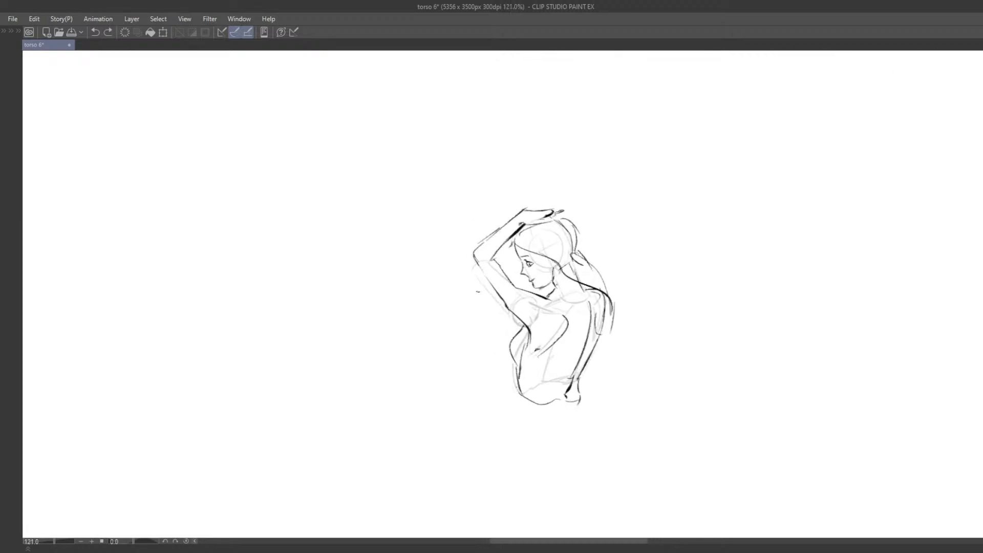
Refine the raised arm by erasing and redrawing the outer forearm, the elbow and the hand's top edge.
key("ctrl+z")
key("e")
mouse_move(503, 243)
left_mouse_down()
mouse_move(493, 258)
mouse_move(499, 228)
mouse_move(492, 232)
mouse_move(516, 212)
mouse_move(510, 222)
left_mouse_up()
key("p")
key("ctrl+z")
key("e")
key("p")
key("ctrl+z")
key("e")
key("p")
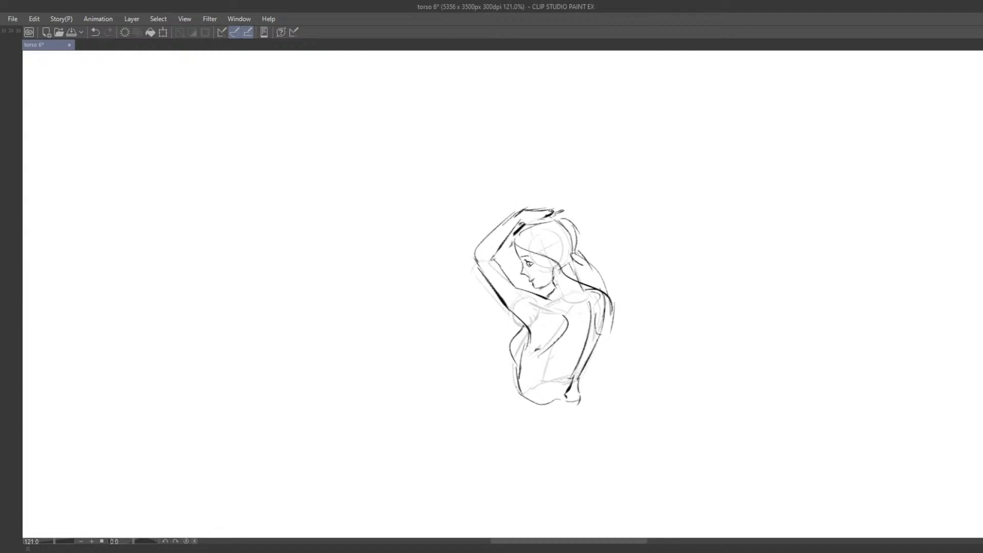
left_click_drag(592, 303, 560, 271)
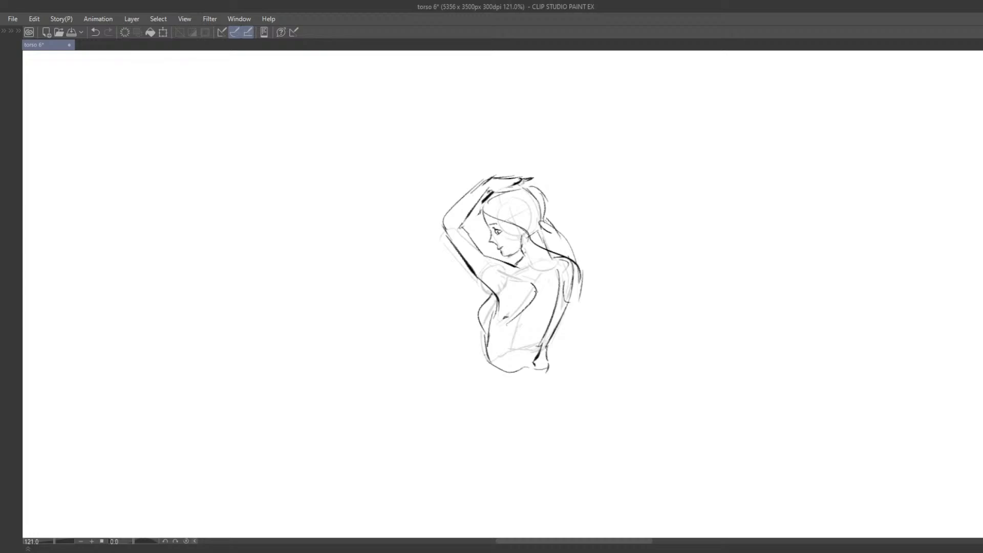
scroll(551, 269, "down", 2)
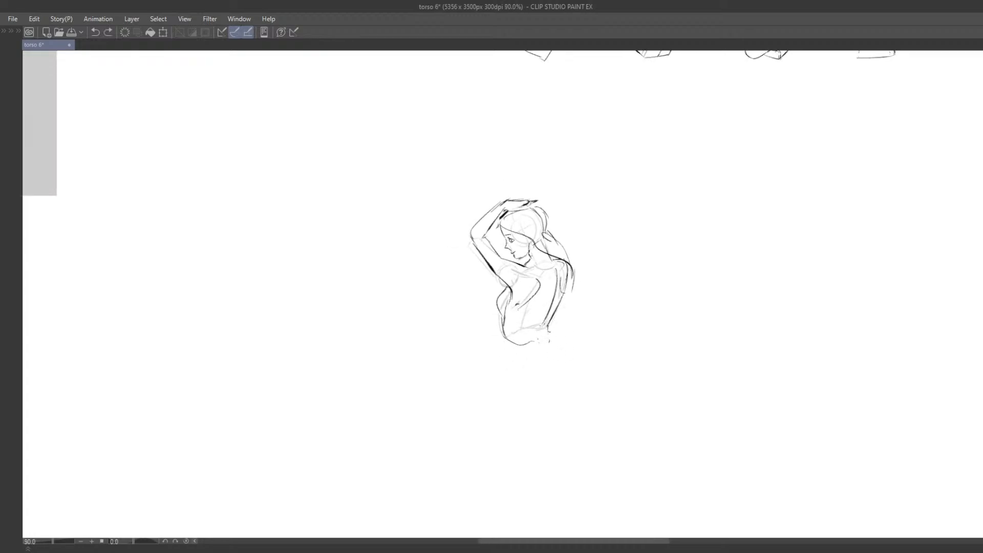
Try a short erase at the waist line, undo it, and lasso-select the whole back-view woman sketch.
key("e")
mouse_move(535, 341)
left_mouse_down()
mouse_move(520, 343)
mouse_move(540, 342)
left_mouse_up()
key("ctrl+z")
scroll(555, 285, "down", 2)
key("m")
mouse_move(529, 194)
left_mouse_down()
mouse_move(626, 224)
mouse_move(535, 195)
left_mouse_up()
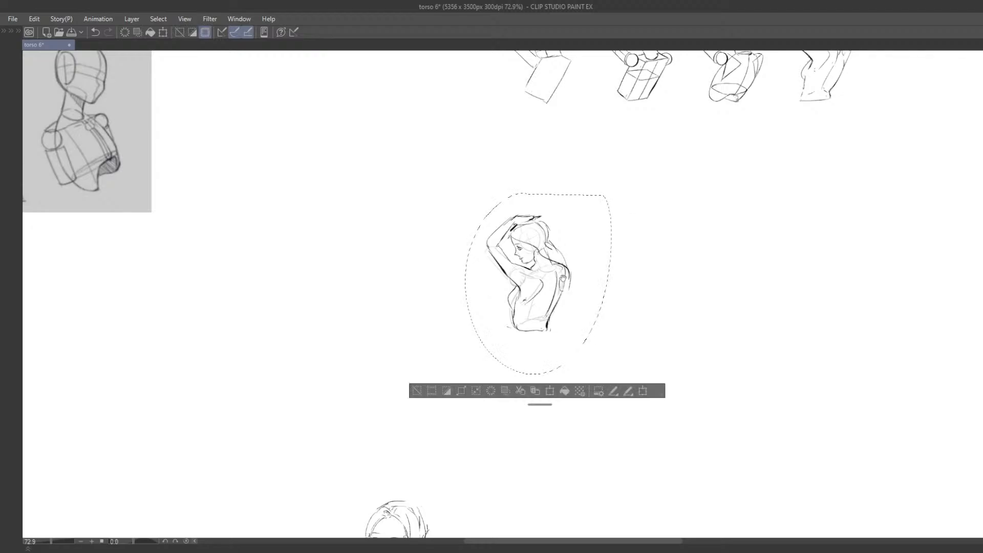
Move the selected sketch over the back-view woman in the upper reference sheet to compare their outlines.
scroll(535, 247, "down", 2)
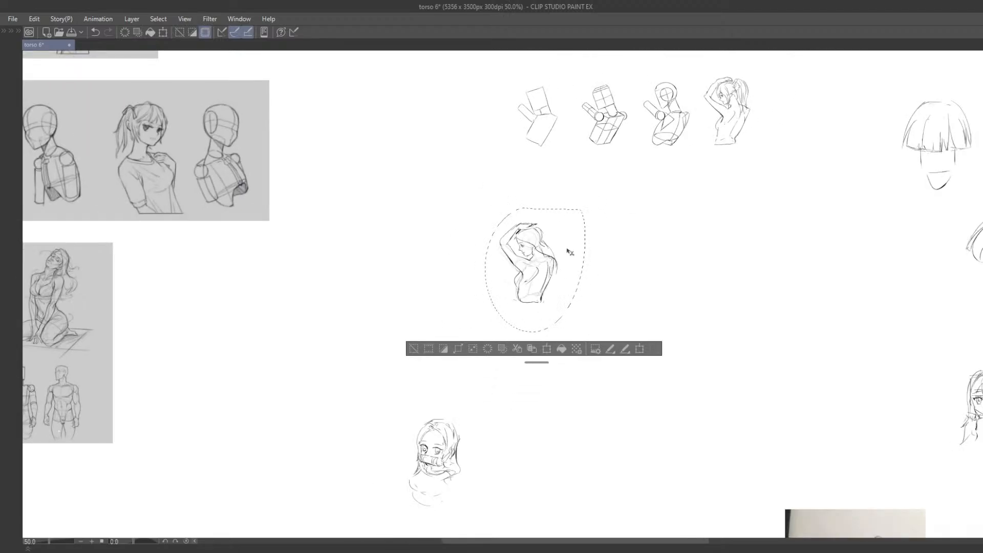
left_click_drag(673, 244, 586, 238)
left_click_drag(716, 249, 609, 235)
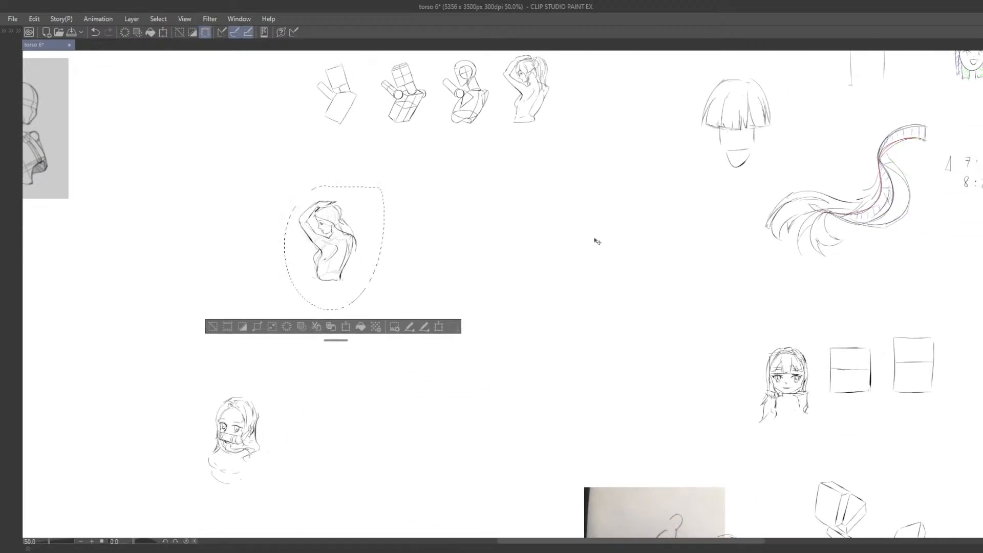
scroll(592, 241, "down", 3)
left_click_drag(585, 278, 637, 261)
left_click_drag(593, 222, 717, 299)
mouse_move(622, 321)
left_mouse_down()
mouse_move(551, 266)
mouse_move(498, 244)
left_mouse_up()
mouse_move(542, 242)
left_mouse_down()
mouse_move(621, 318)
mouse_move(510, 250)
left_mouse_up()
mouse_move(515, 263)
left_mouse_down()
mouse_move(599, 333)
mouse_move(509, 264)
left_mouse_up()
mouse_move(510, 263)
left_mouse_down()
mouse_move(550, 302)
mouse_move(518, 265)
mouse_move(524, 283)
left_mouse_up()
scroll(519, 265, "up", 3)
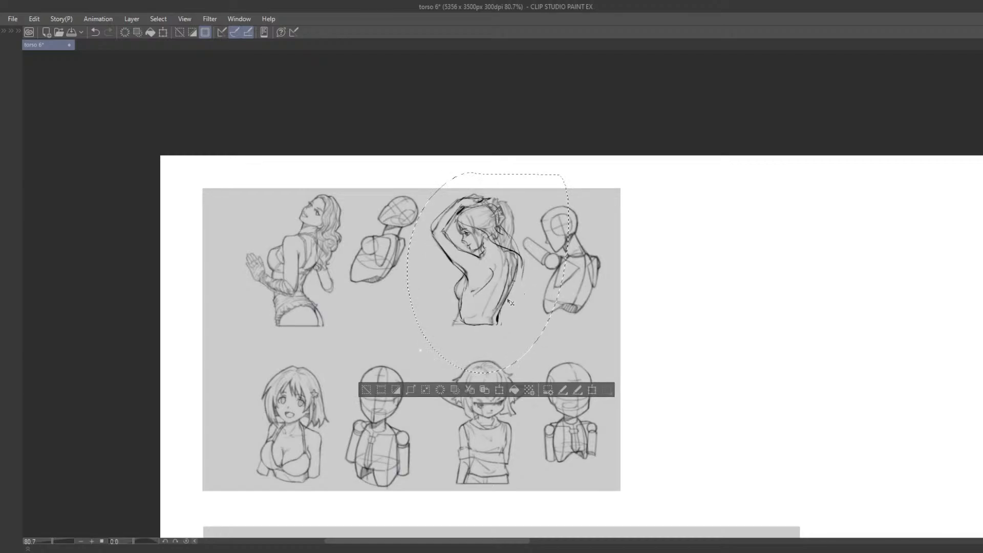
Deselect the overlaid sketch, then undo the deselection and its move onto the reference.
left_click(370, 390)
key("ctrl+z")
key("ctrl+z")
Move the selected woman sketch off its construction guide to just below the earlier back-view figure ending the construction row, and deselect it.
scroll(374, 360, "down", 2)
scroll(363, 399, "down", 2)
left_click_drag(410, 409, 372, 293)
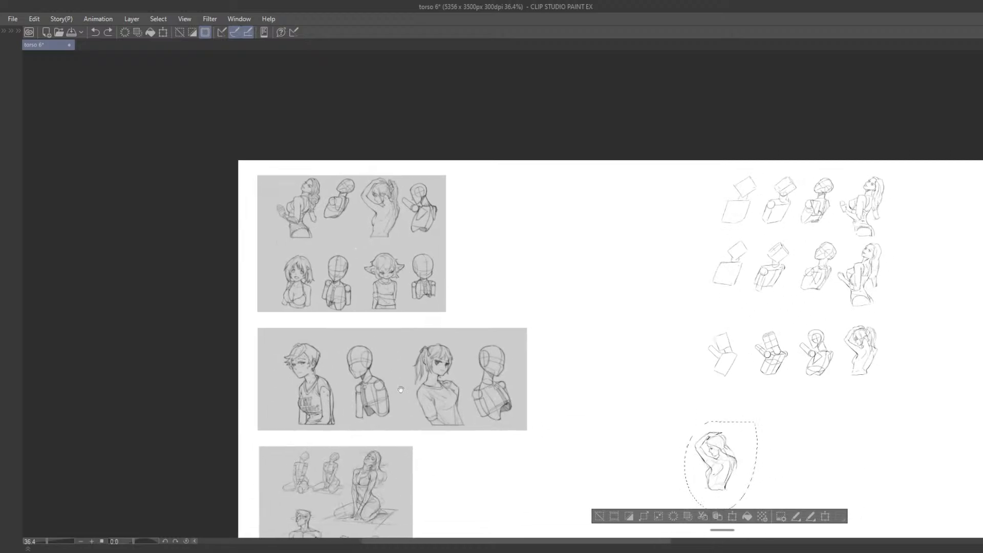
left_click_drag(483, 443, 383, 328)
left_click_drag(485, 328, 368, 272)
scroll(509, 250, "up", 2)
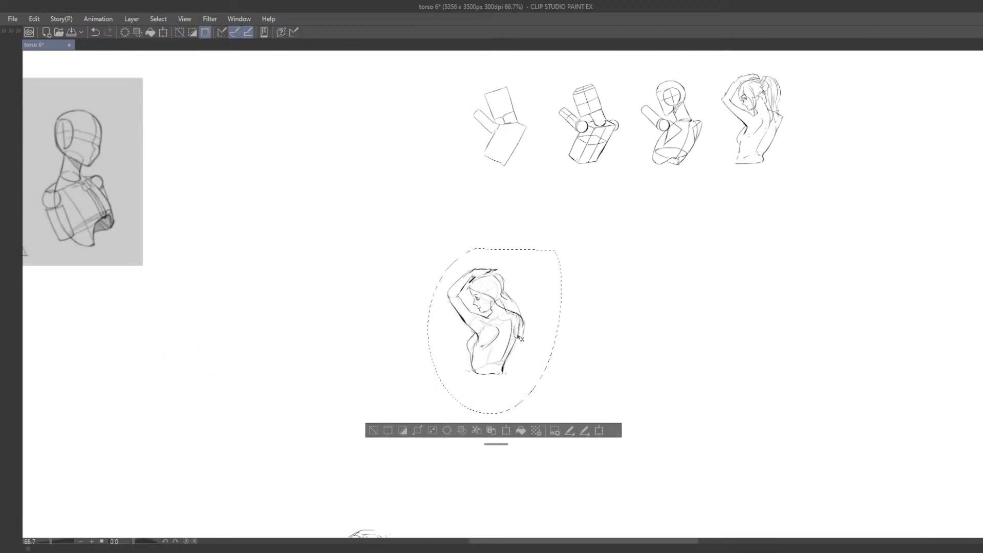
left_click_drag(518, 339, 792, 258)
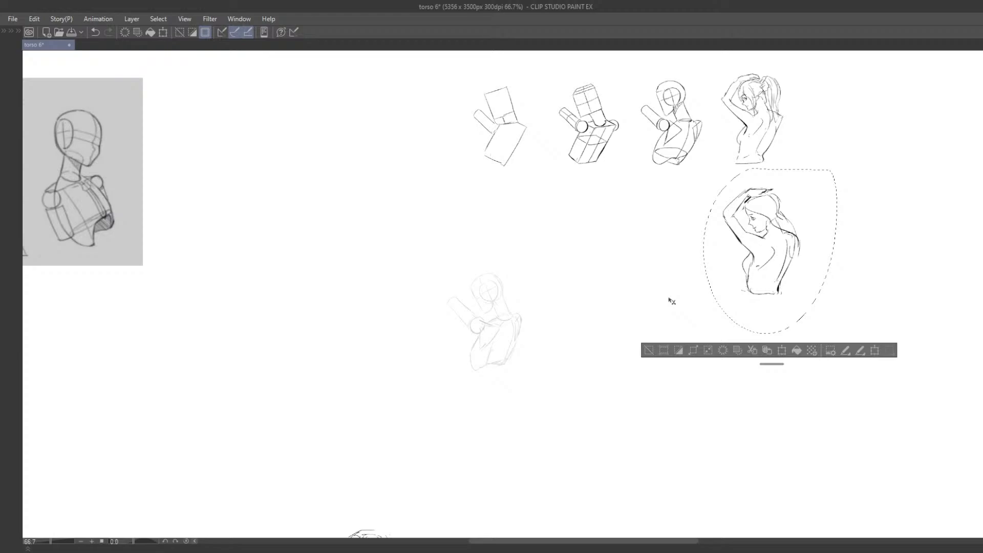
left_click(651, 350)
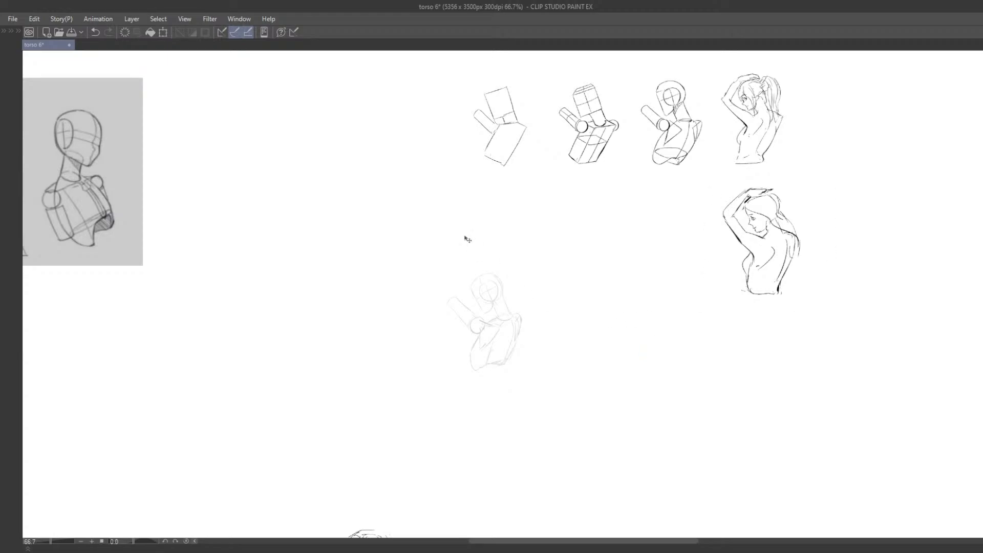